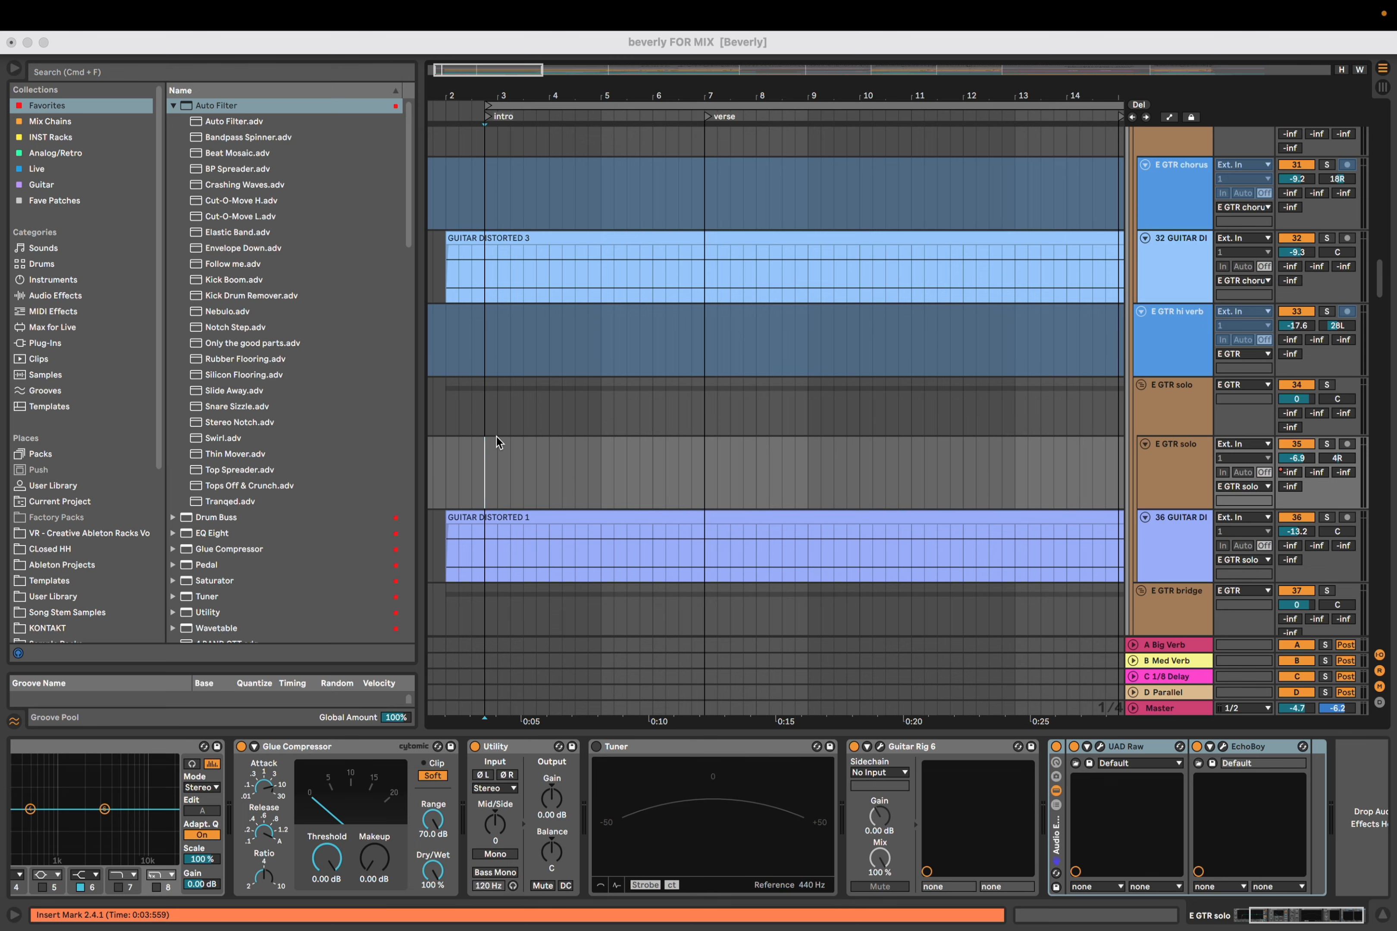
Look over the intro section's tracks, from the electric guitars through the acoustic guitars and synths to the strings and bass
scroll(495, 437, "up", 3)
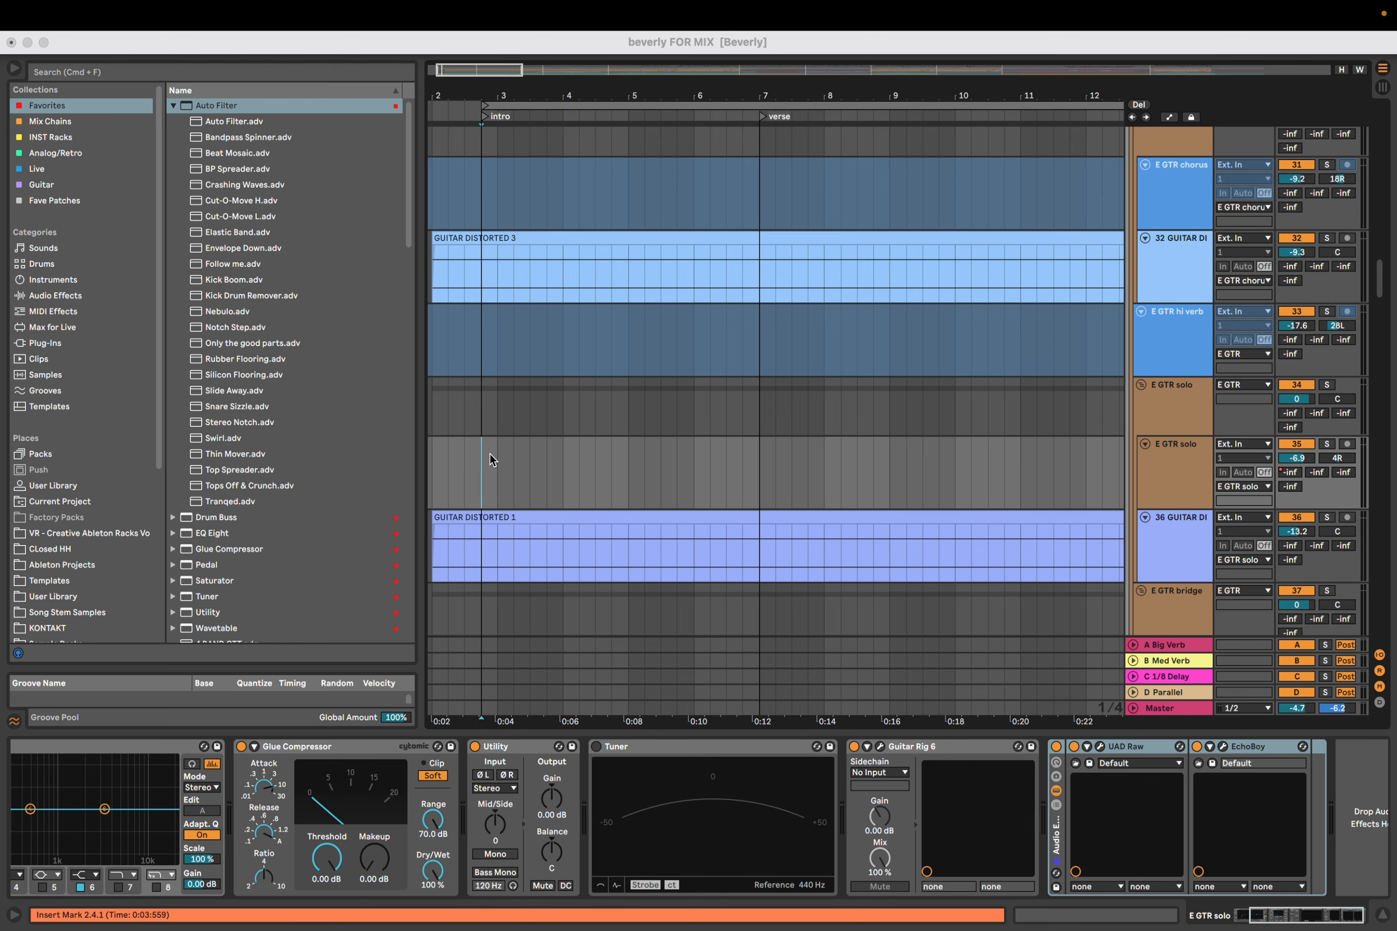
left_click(485, 467)
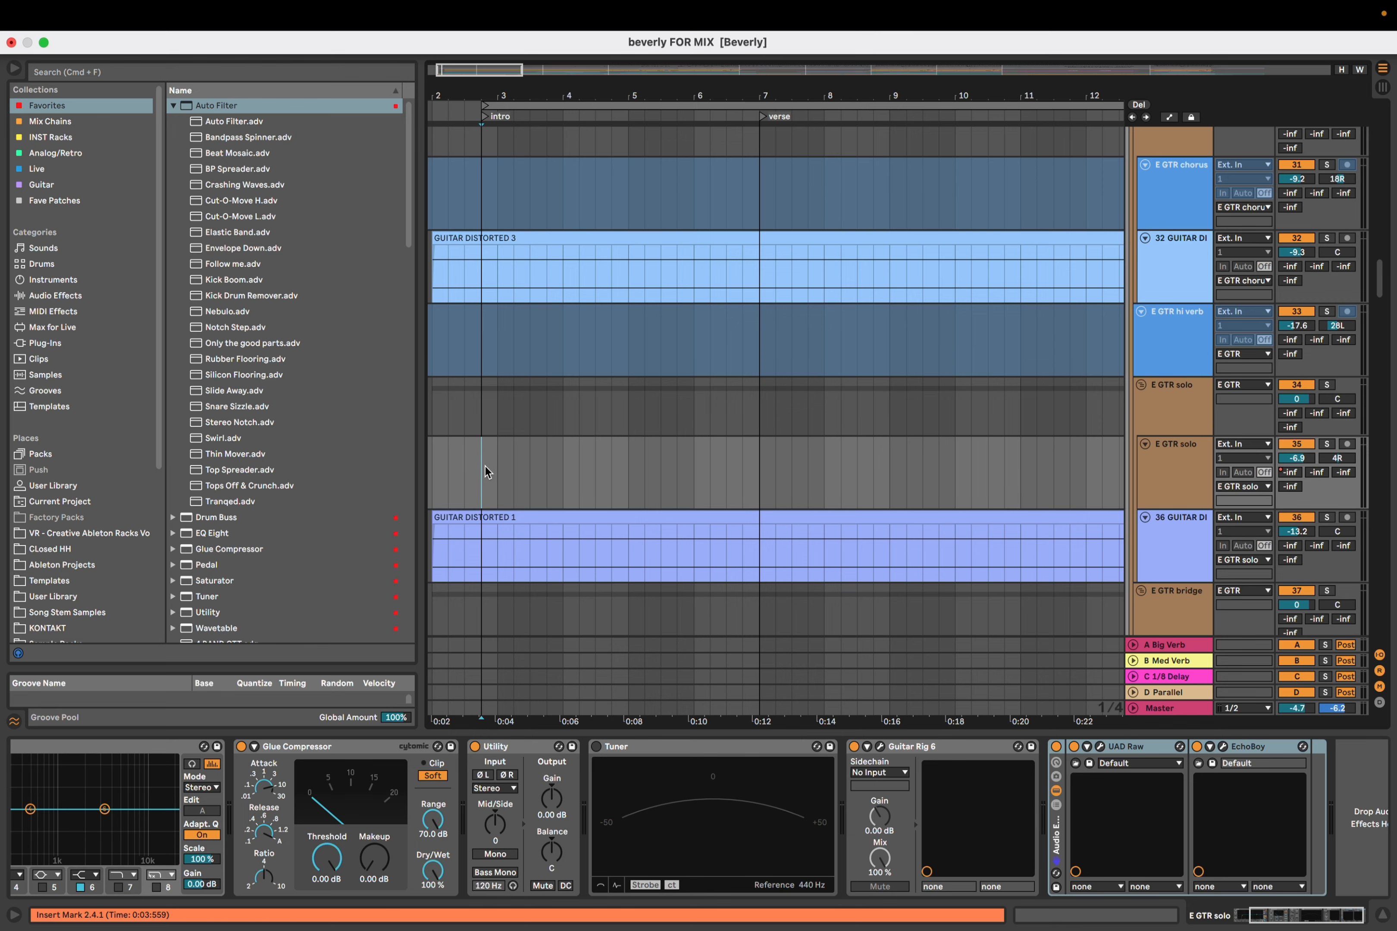
left_click_drag(485, 468, 592, 466)
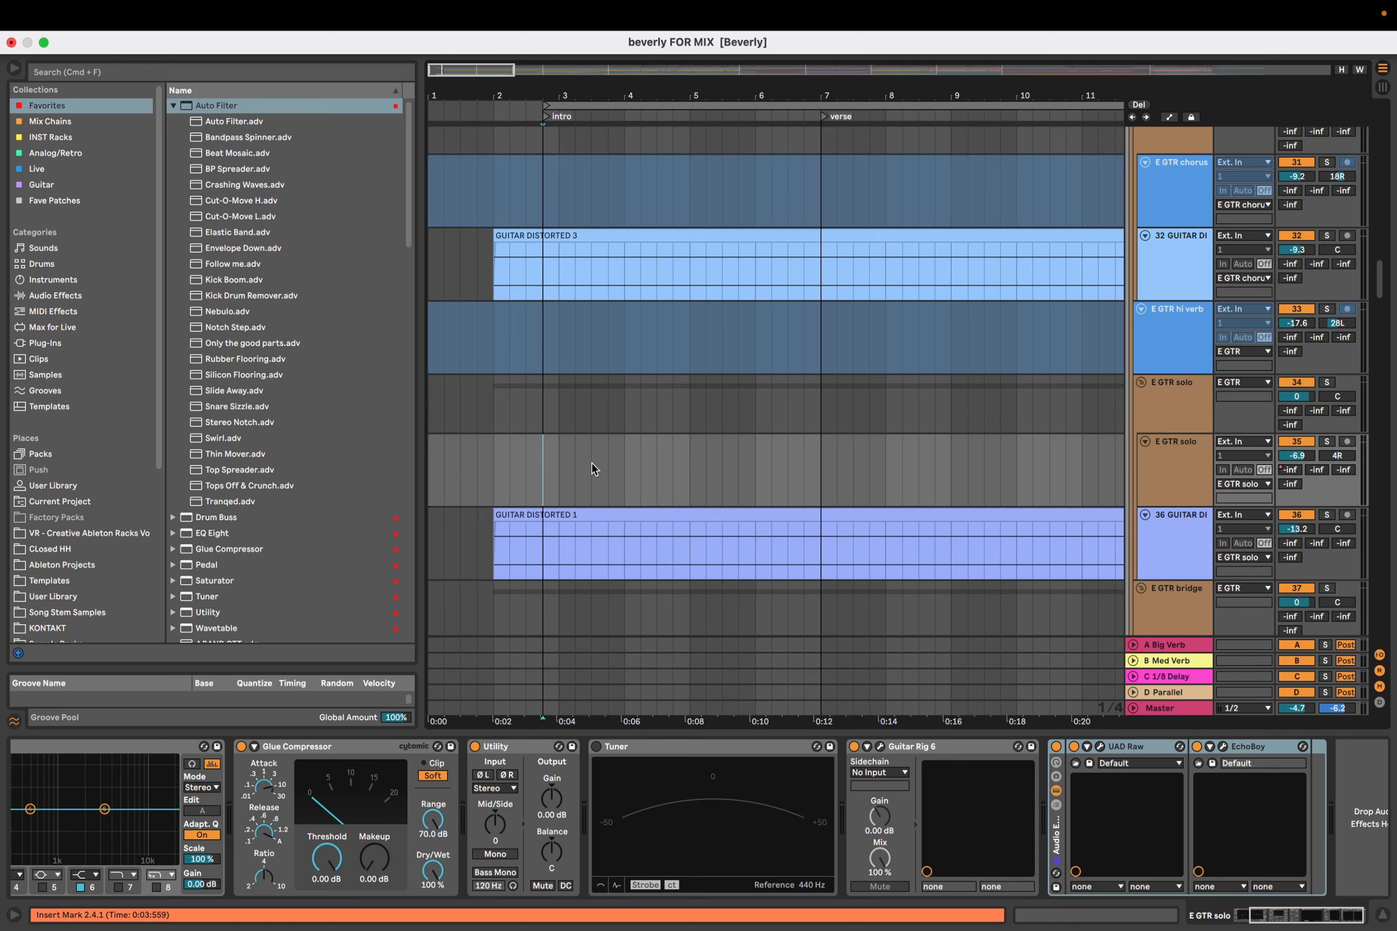
scroll(591, 463, "up", 1)
left_click_drag(587, 466, 573, 413)
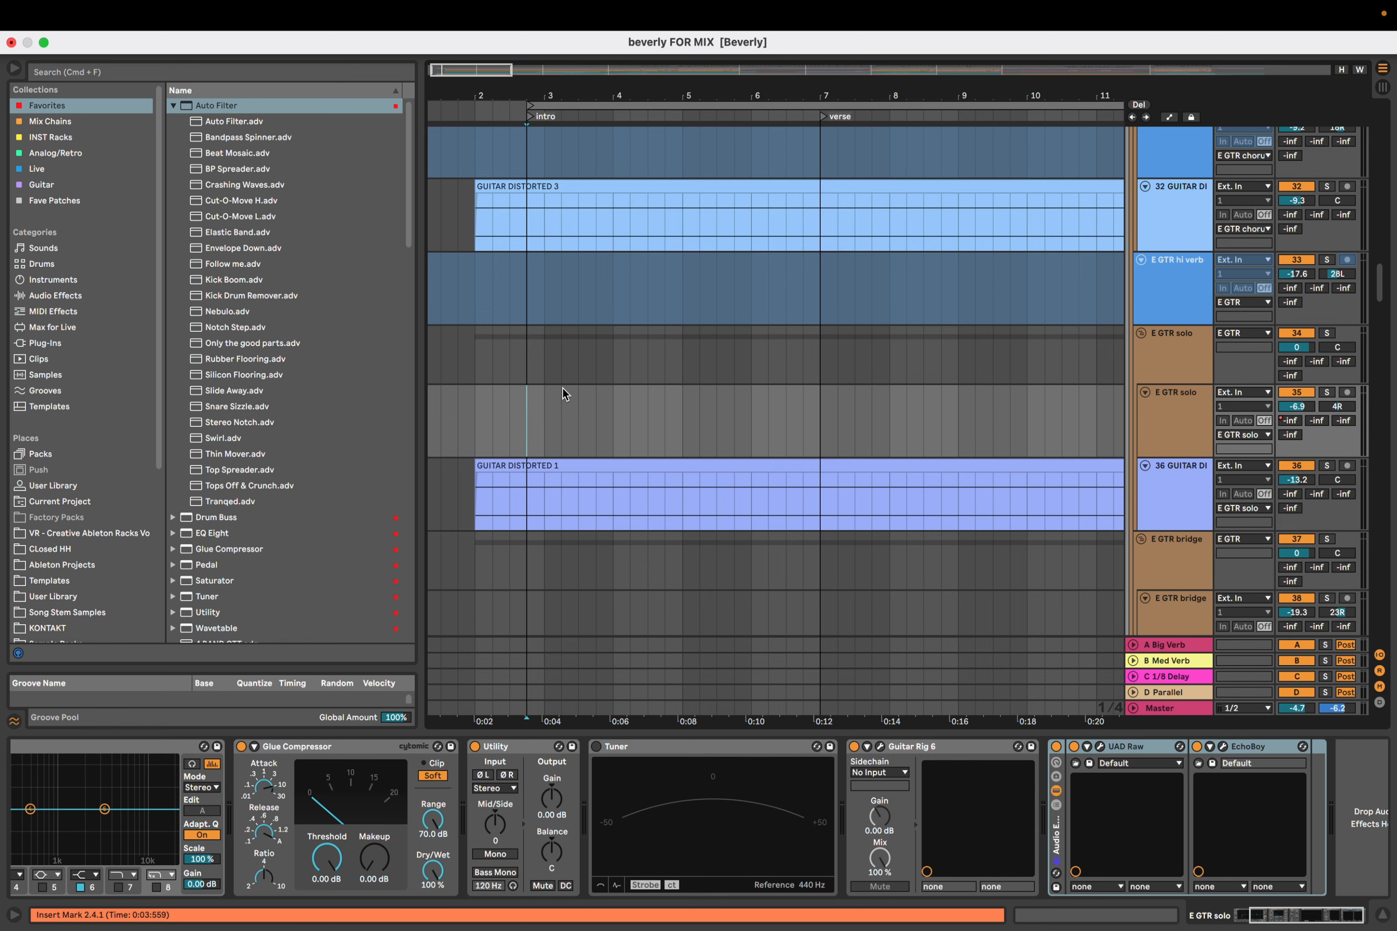
scroll(563, 388, "down", 1)
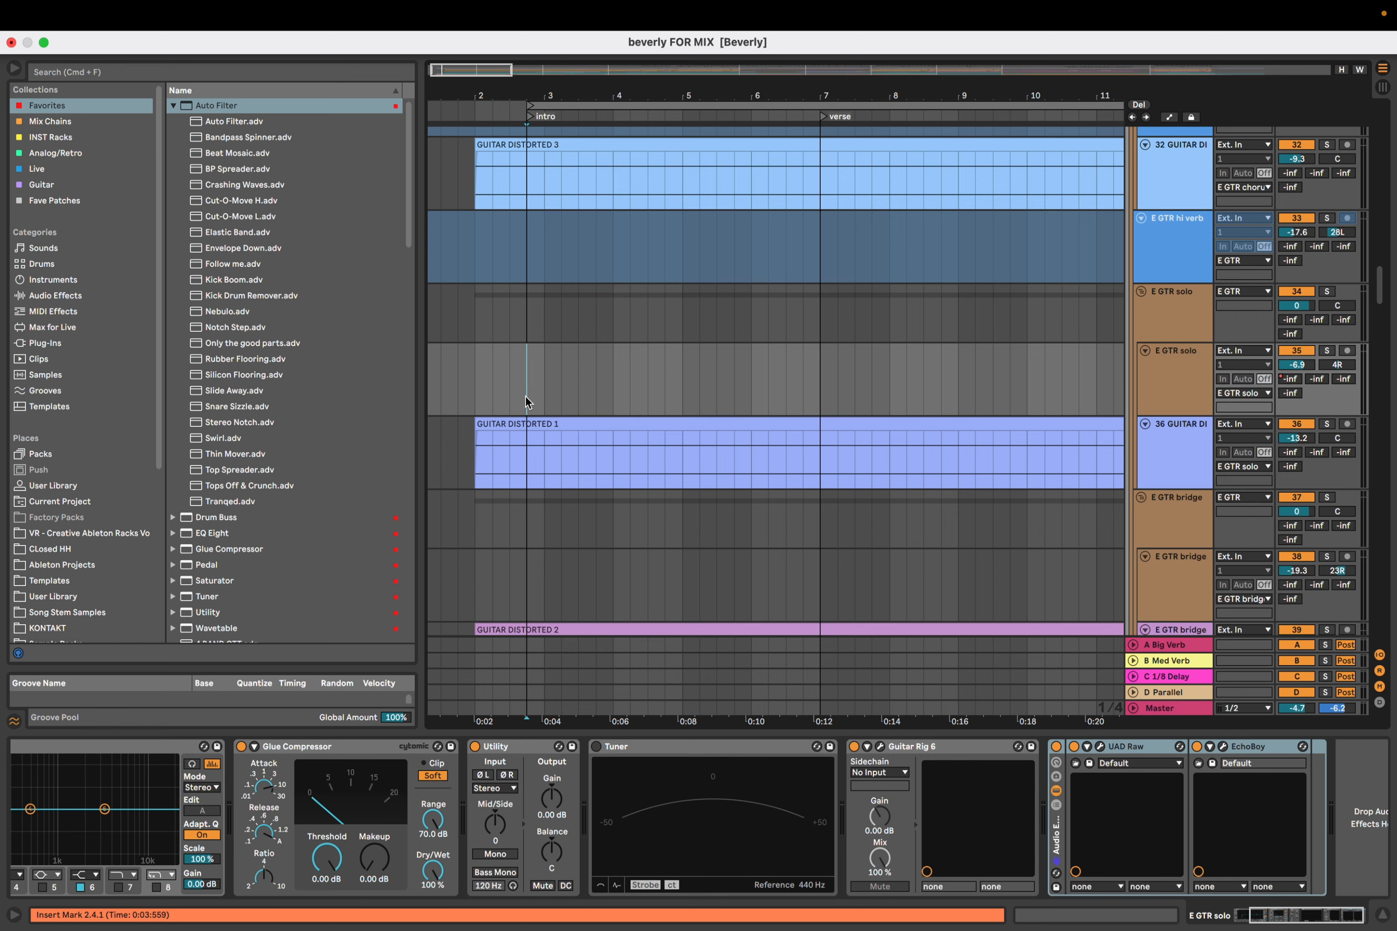
scroll(526, 396, "down", 10)
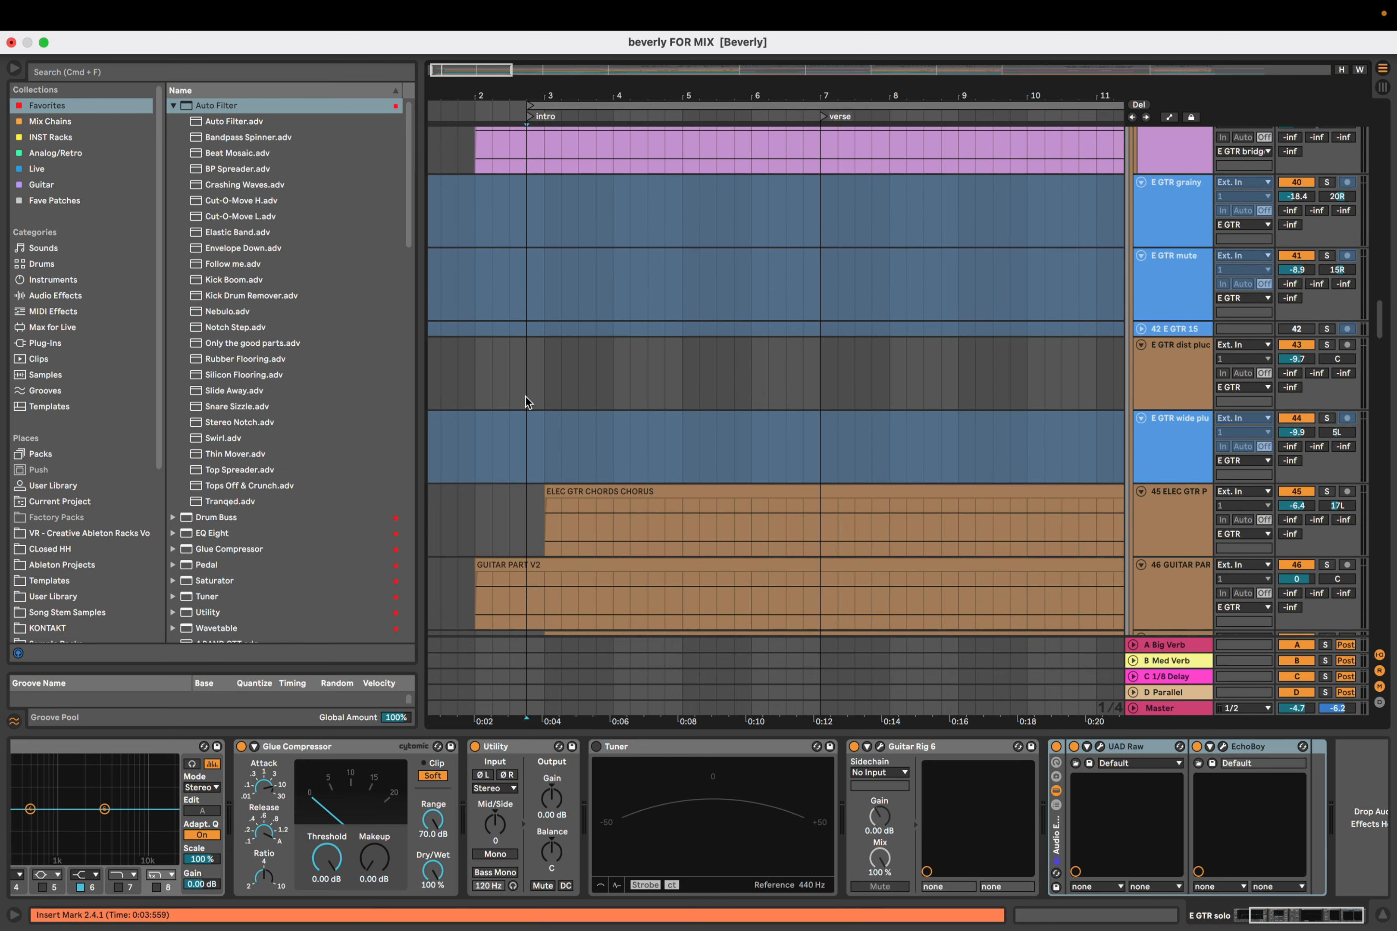
scroll(526, 396, "down", 12)
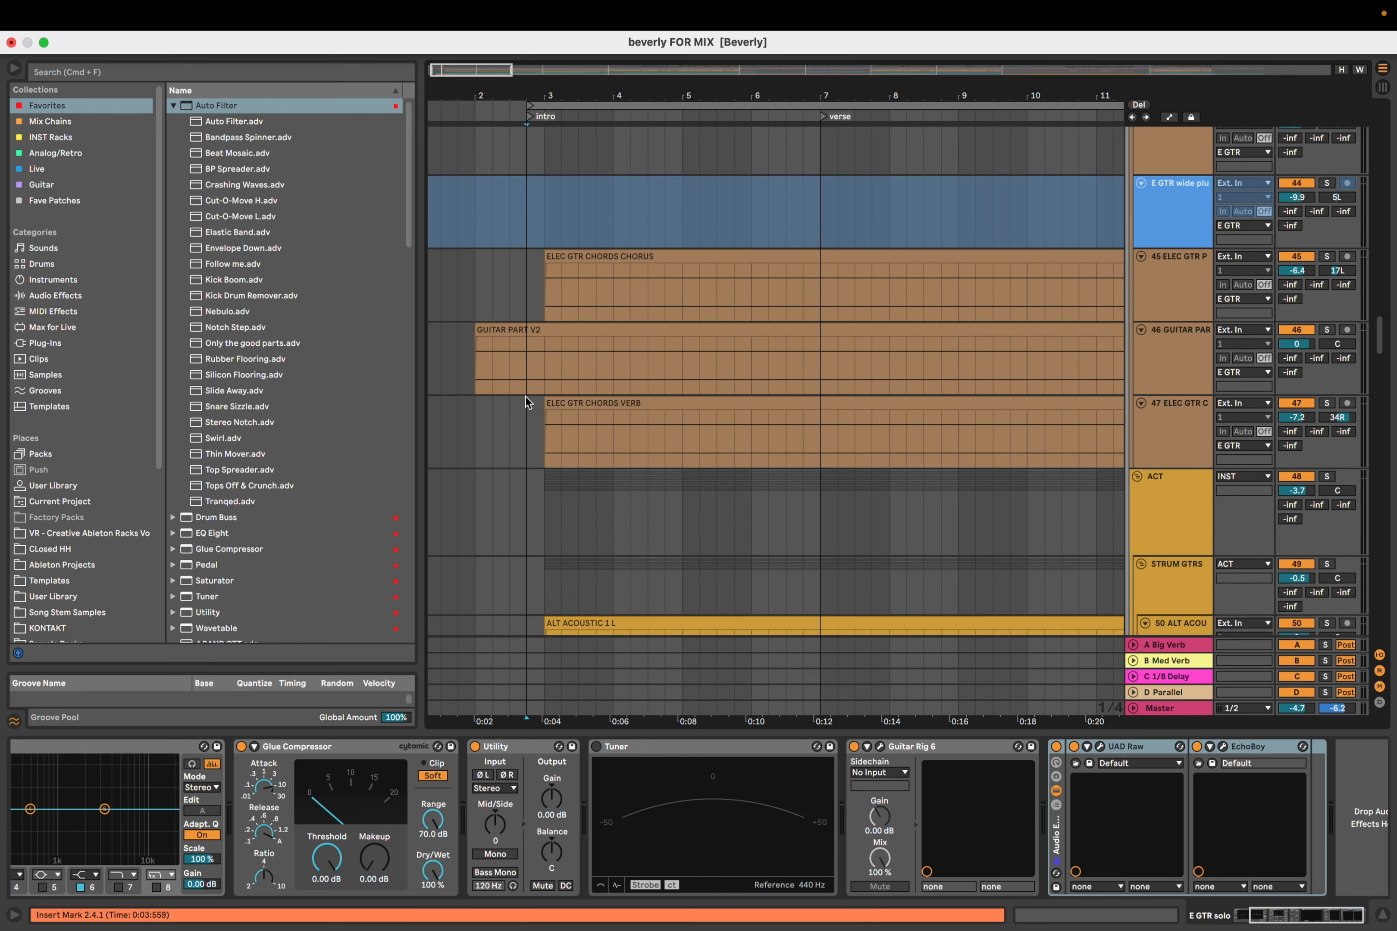
scroll(526, 396, "down", 15)
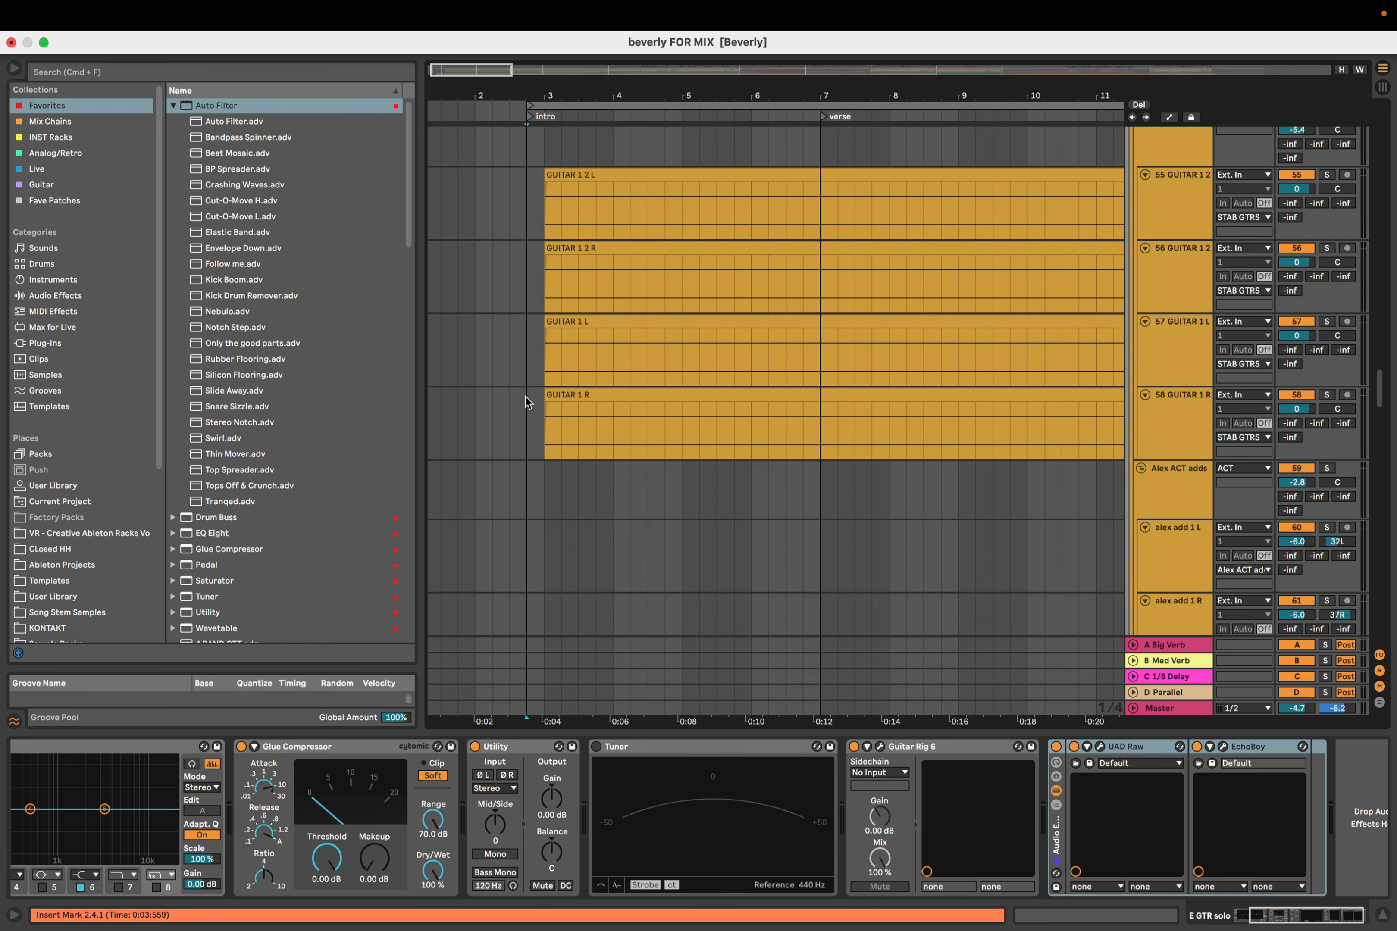
scroll(526, 396, "down", 20)
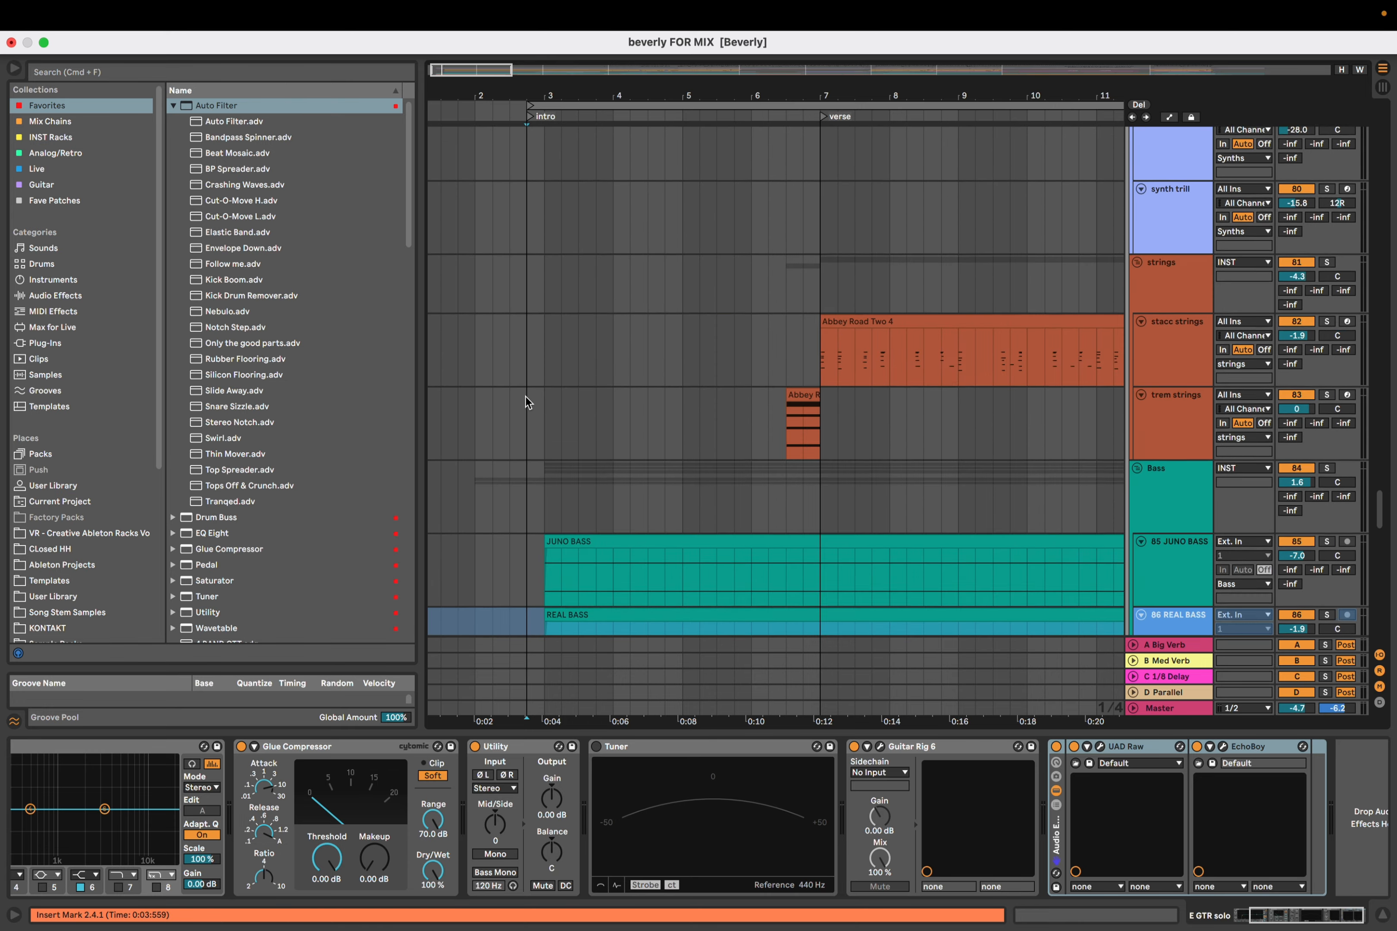
Solo the LEAD vocal track and play it from the start of the intro
scroll(526, 396, "up", 1)
left_click(528, 425)
key("space")
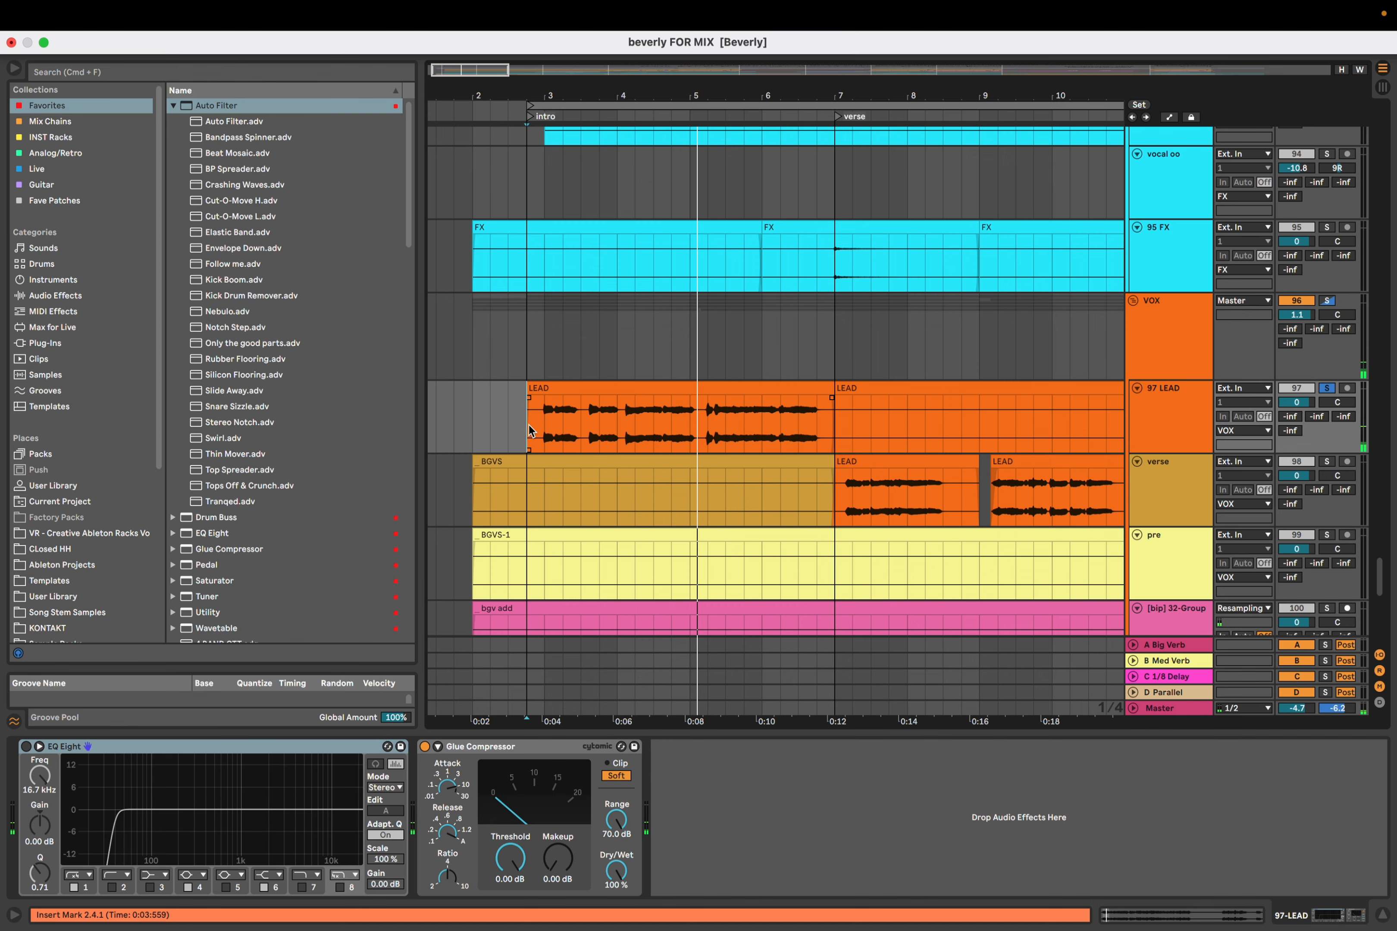
Solo the BGVS-2 track along with the lead vocal and replay both from the intro marker
scroll(529, 427, "down", 5)
scroll(528, 425, "down", 6)
scroll(450, 246, "up", 5)
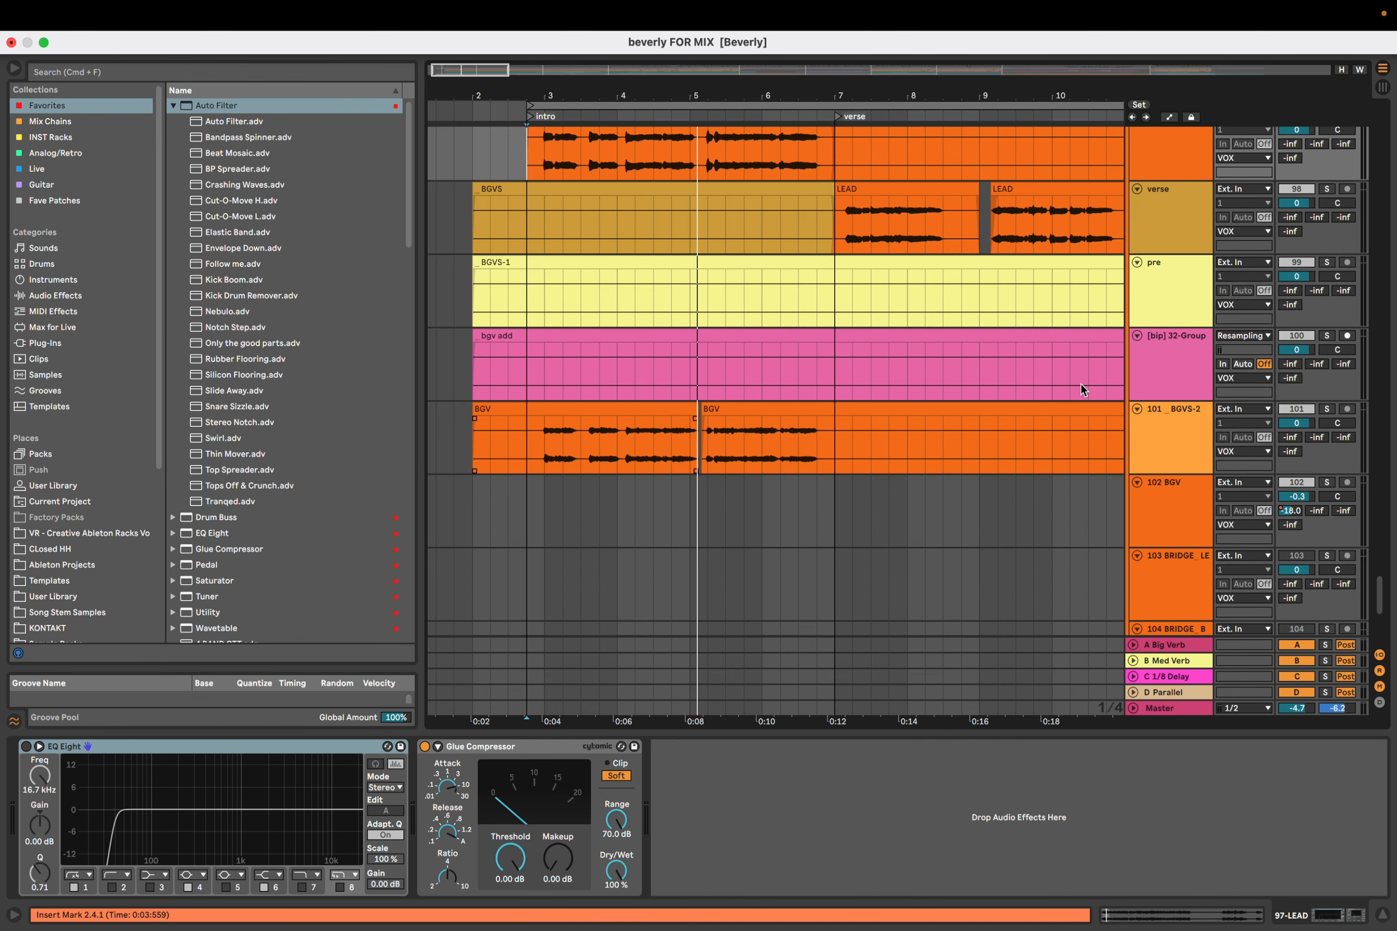
left_click(527, 443)
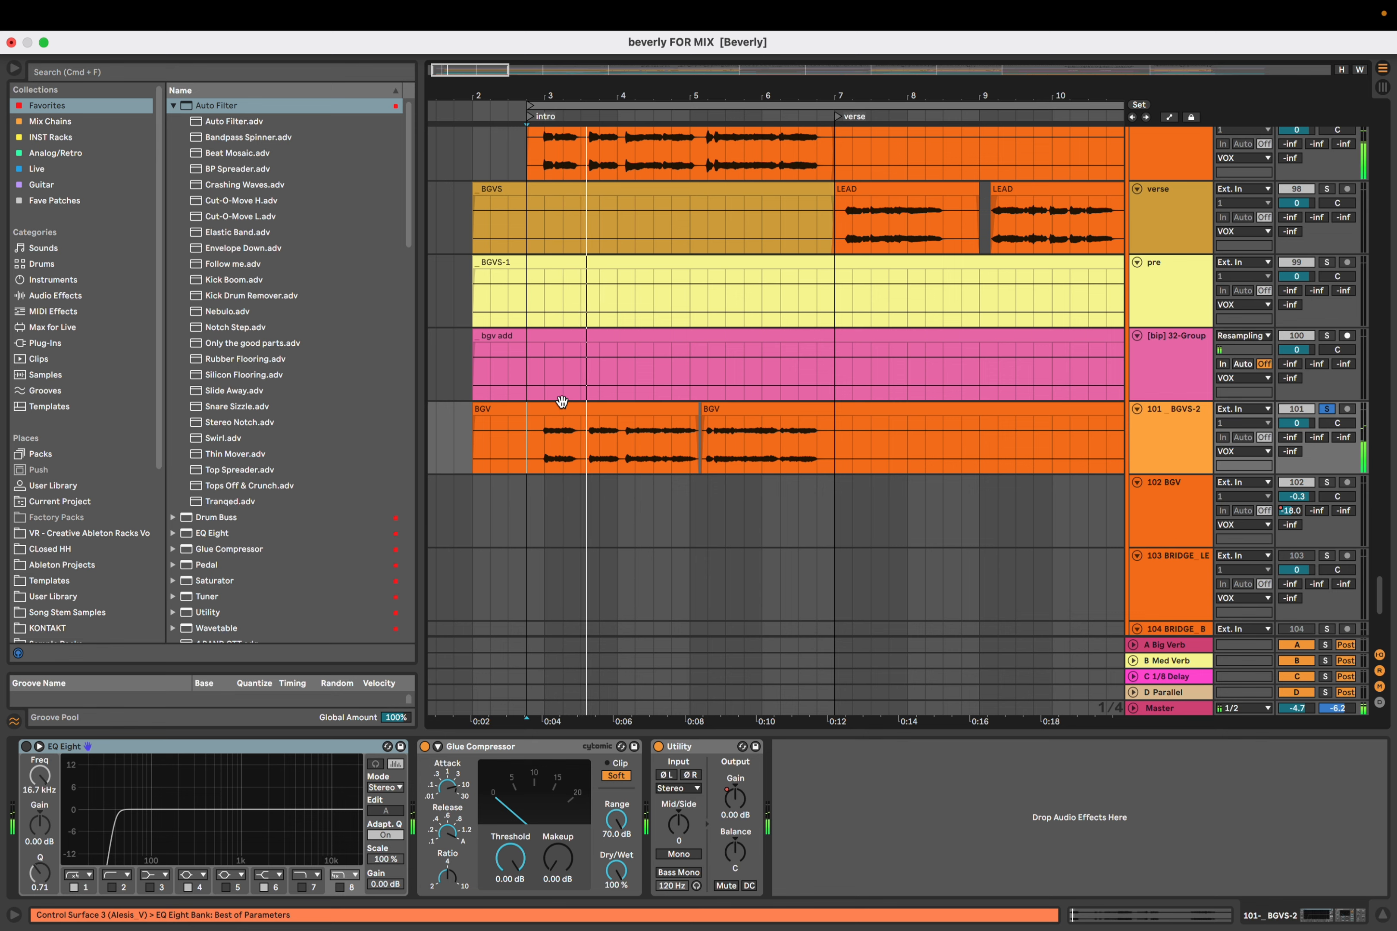
Clear the vocal solos using the VOX group track and stop playback
scroll(563, 402, "up", 8)
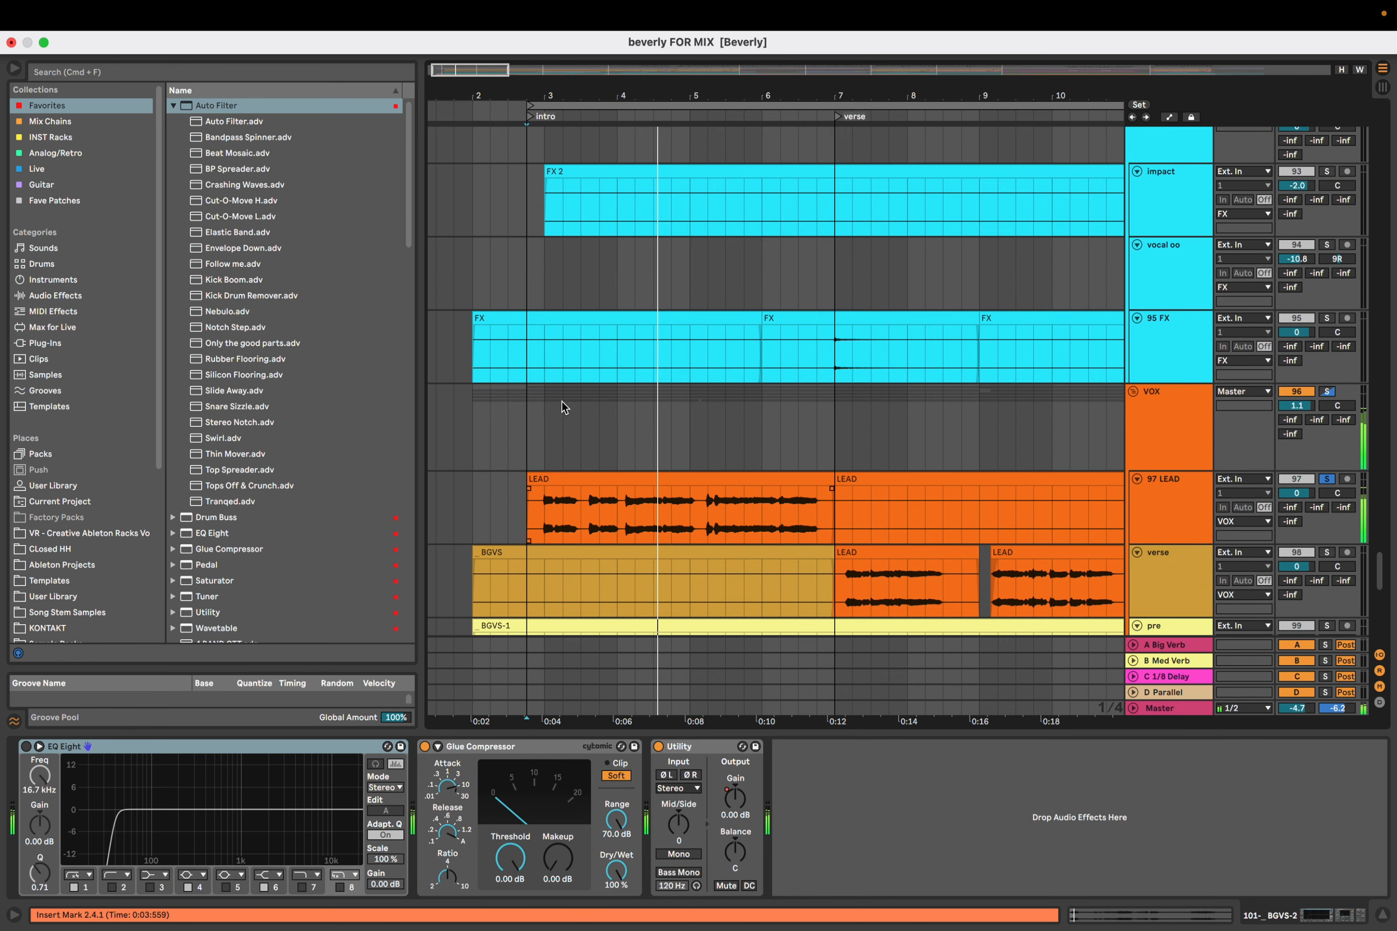
left_click(1177, 426)
key("s")
key("s")
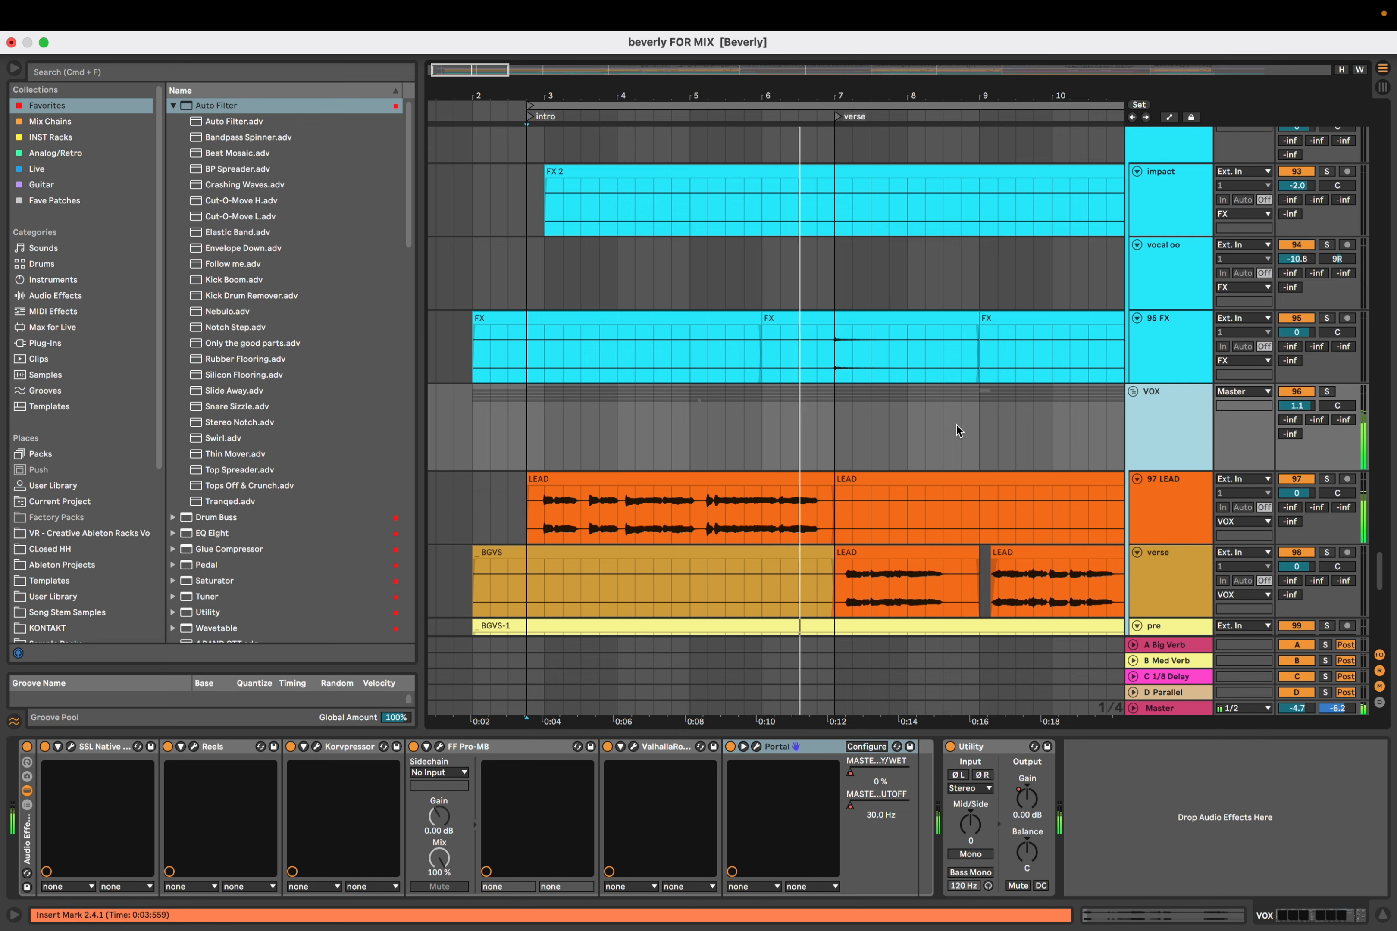
key("space")
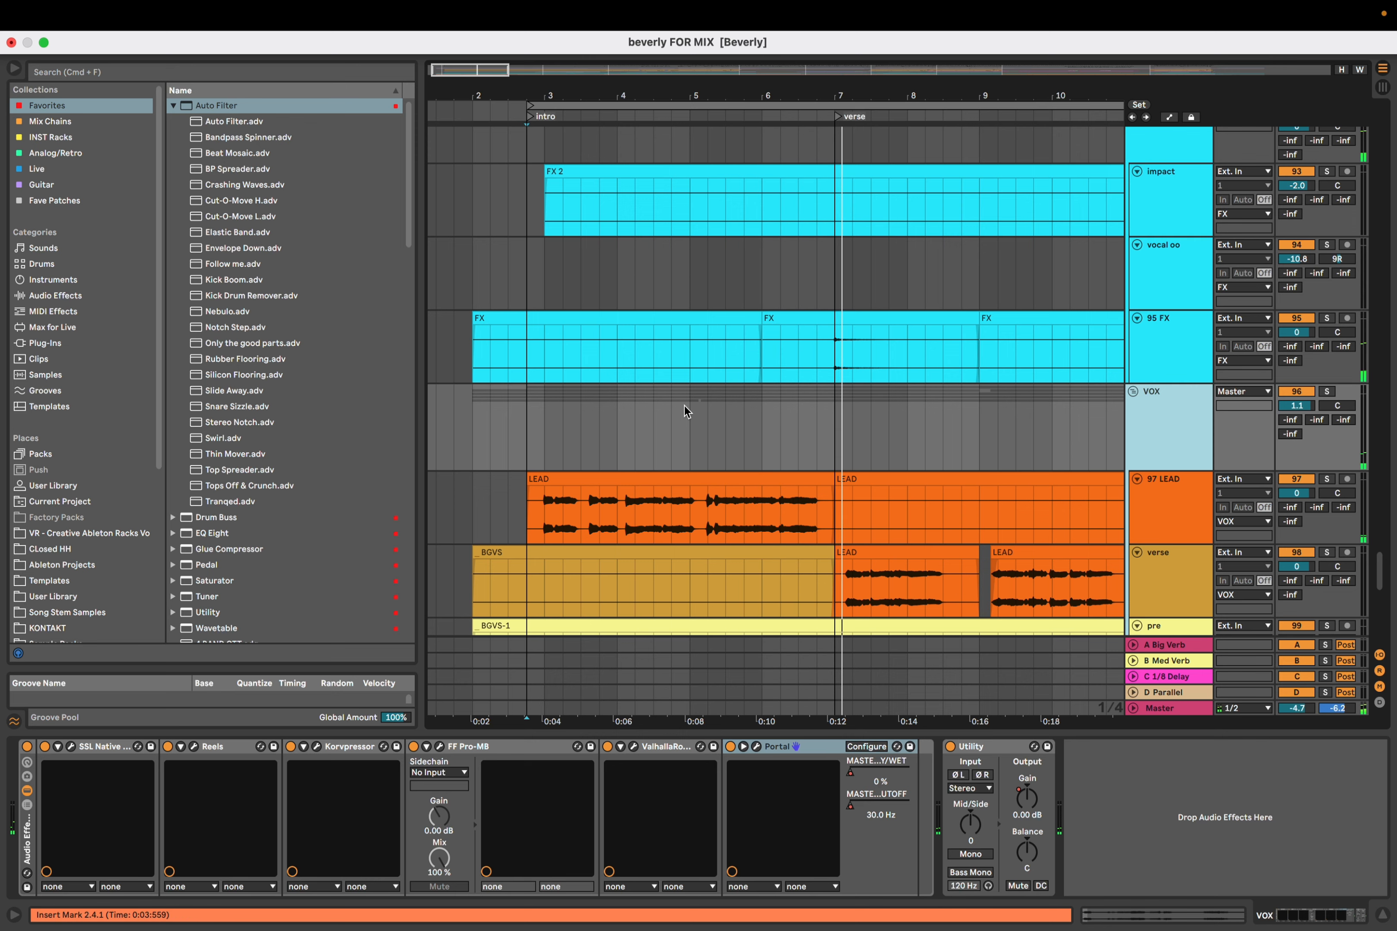
Solo the stacc strings track, play it from the start of the verse at bar 7, and stop playback
scroll(685, 407, "up", 10)
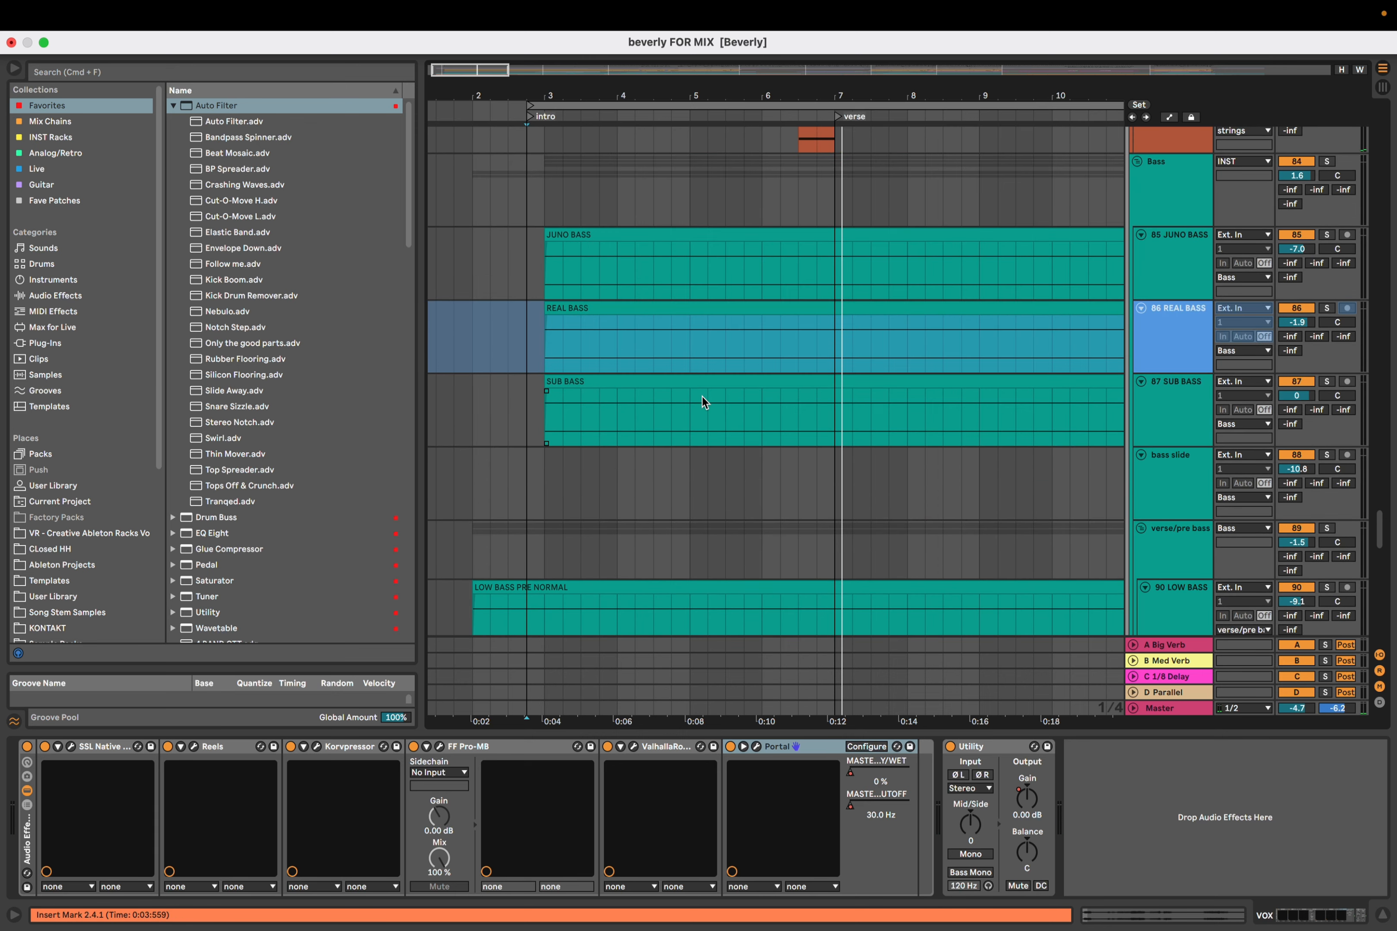
scroll(703, 400, "right", 3)
scroll(731, 421, "up", 5)
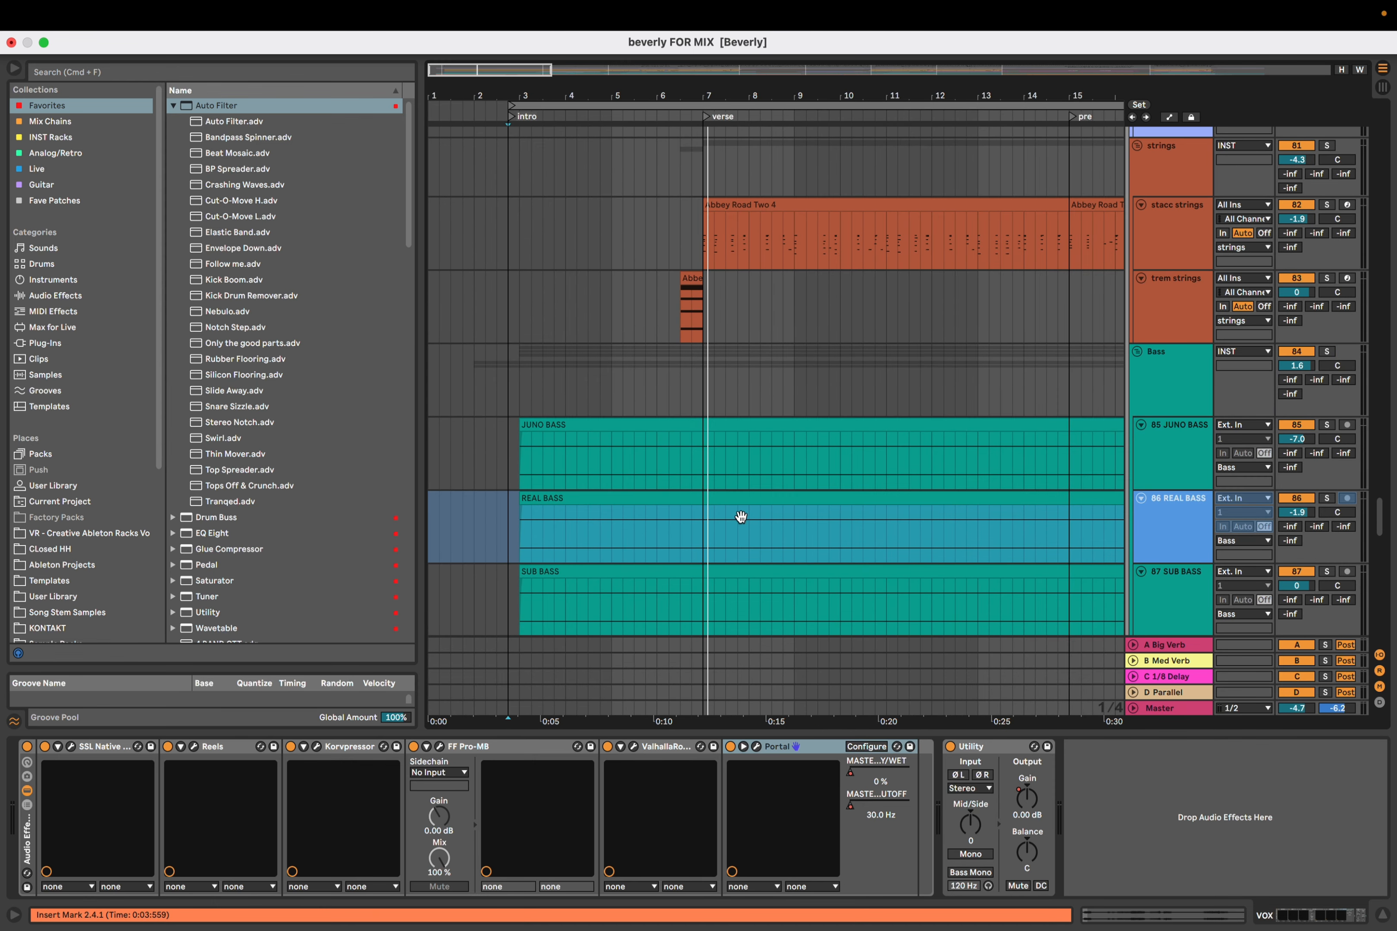
scroll(741, 513, "up", 2)
scroll(683, 583, "right", 2)
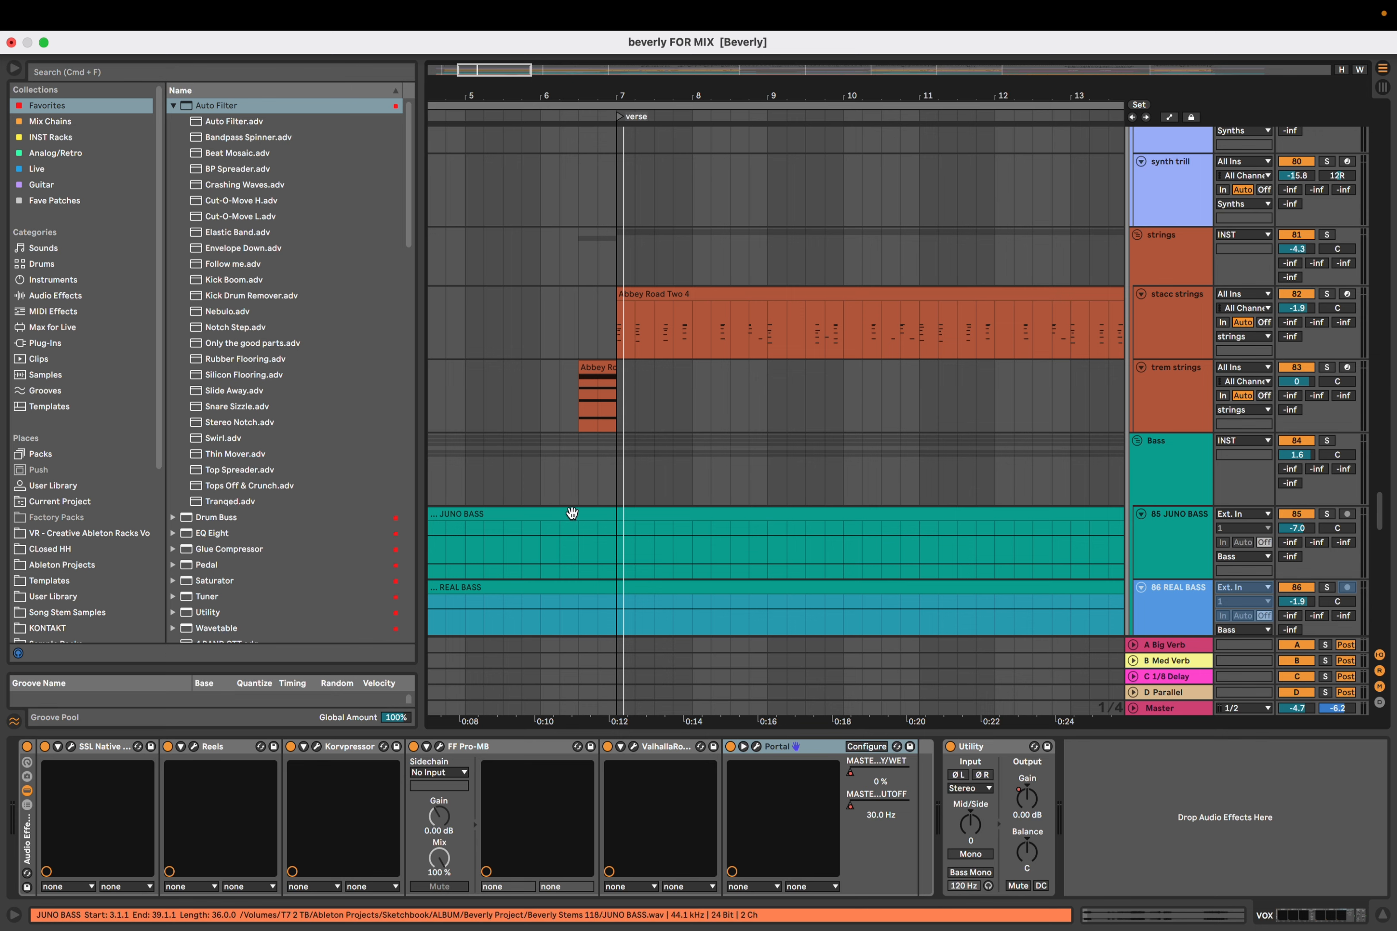
scroll(583, 505, "up", 2)
left_click(617, 385)
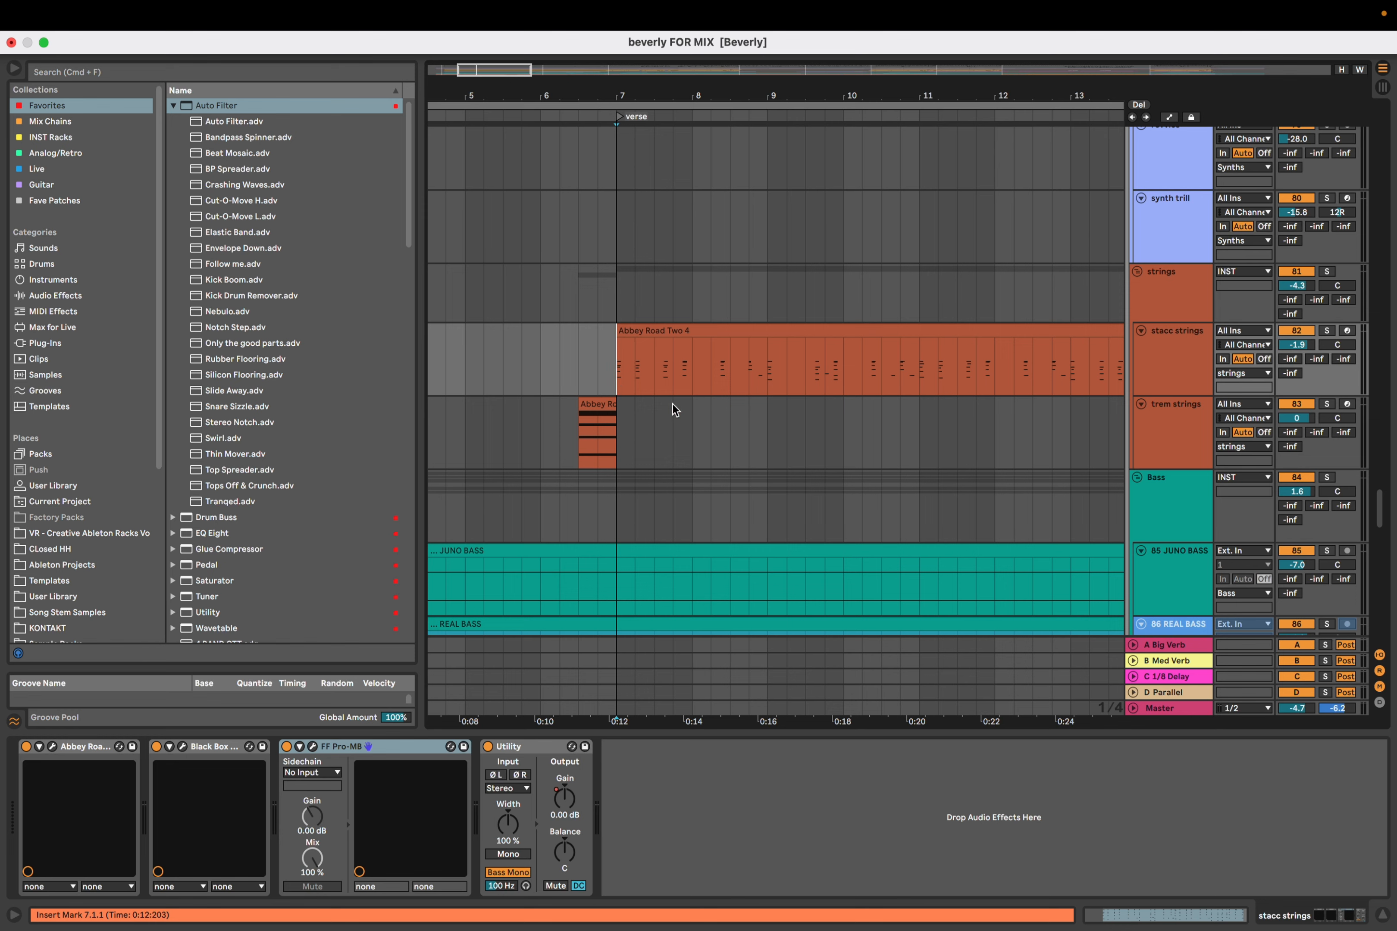
key("s")
key("space")
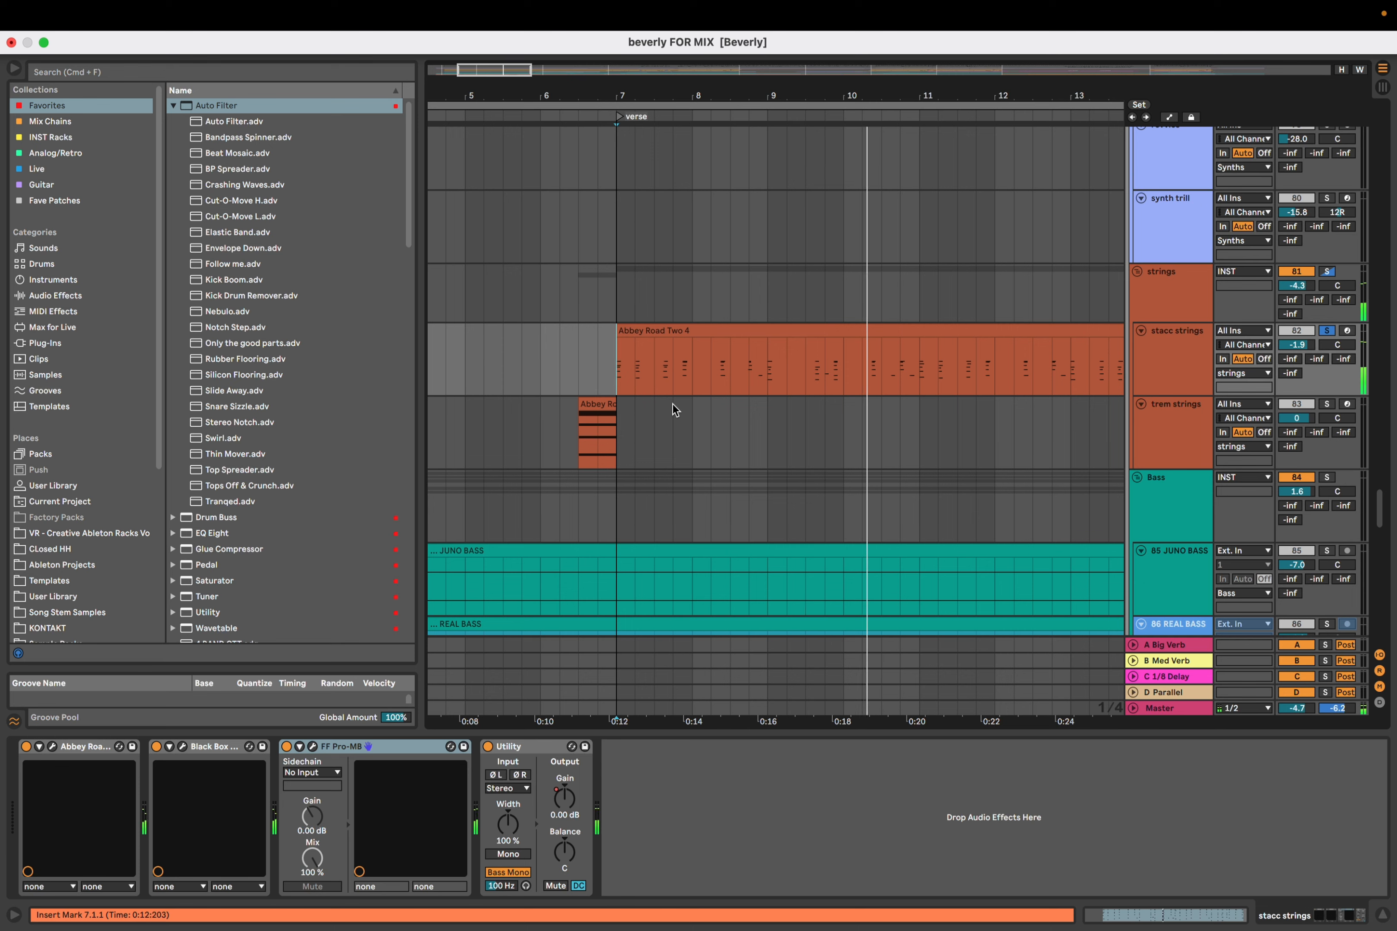
key("space")
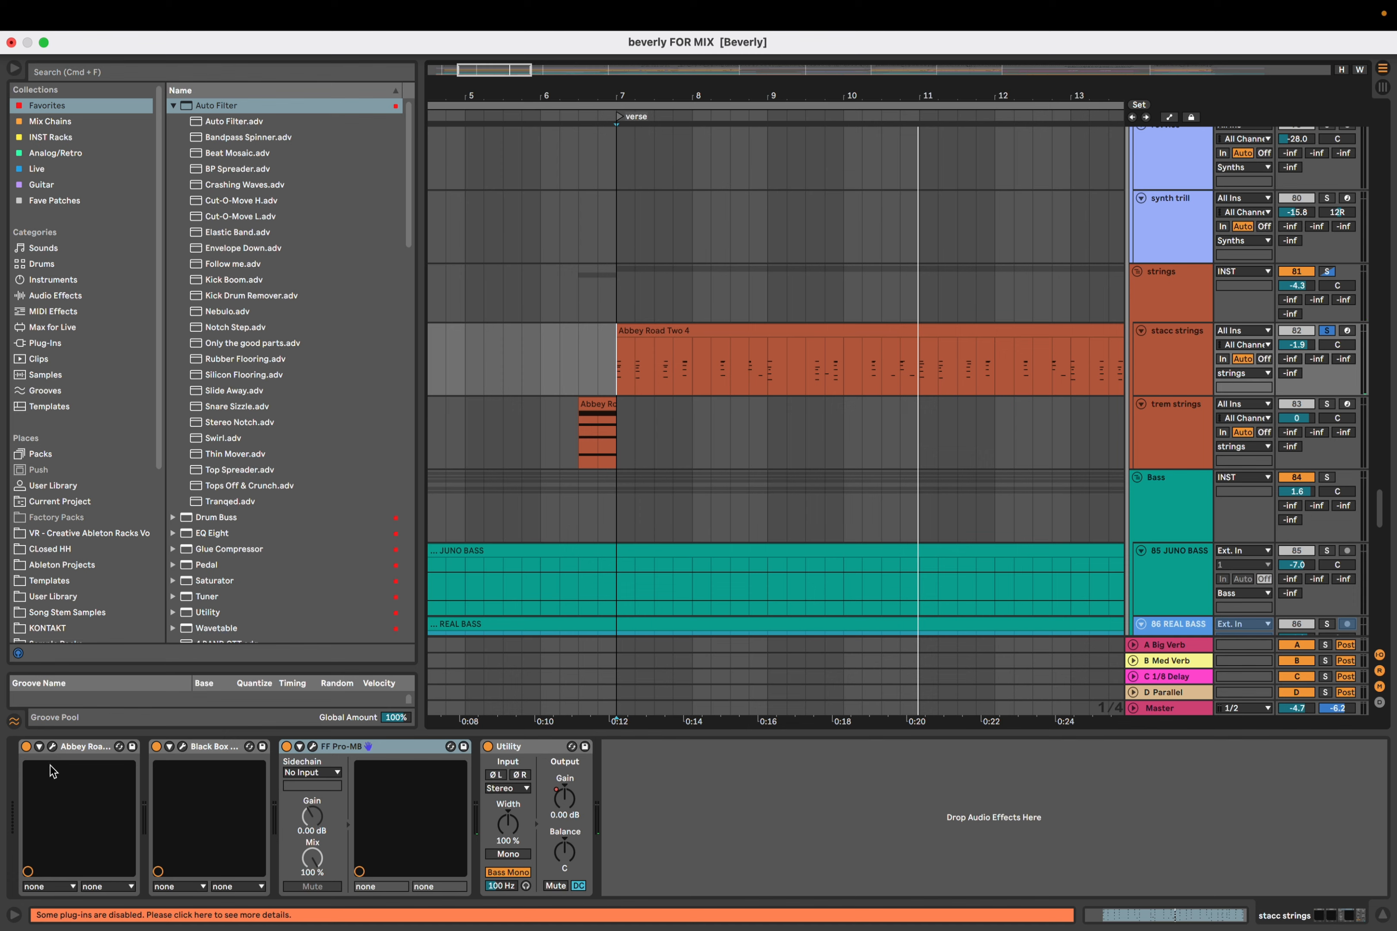
Open the Abbey Road Two instrument on the stacc strings track and look through both pages of its playing techniques
left_click(53, 746)
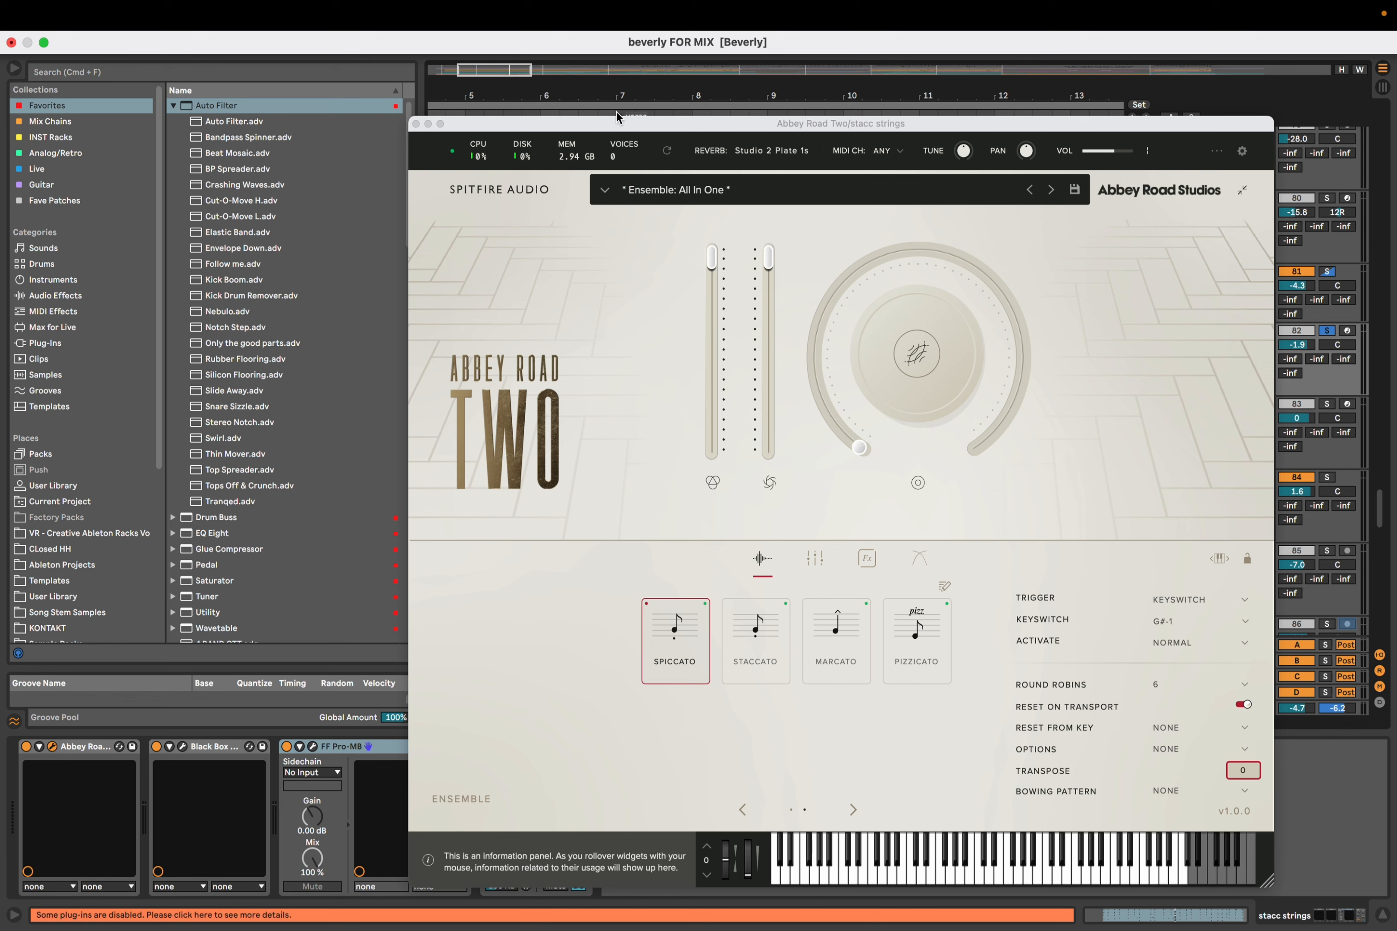
left_click_drag(616, 124, 591, 104)
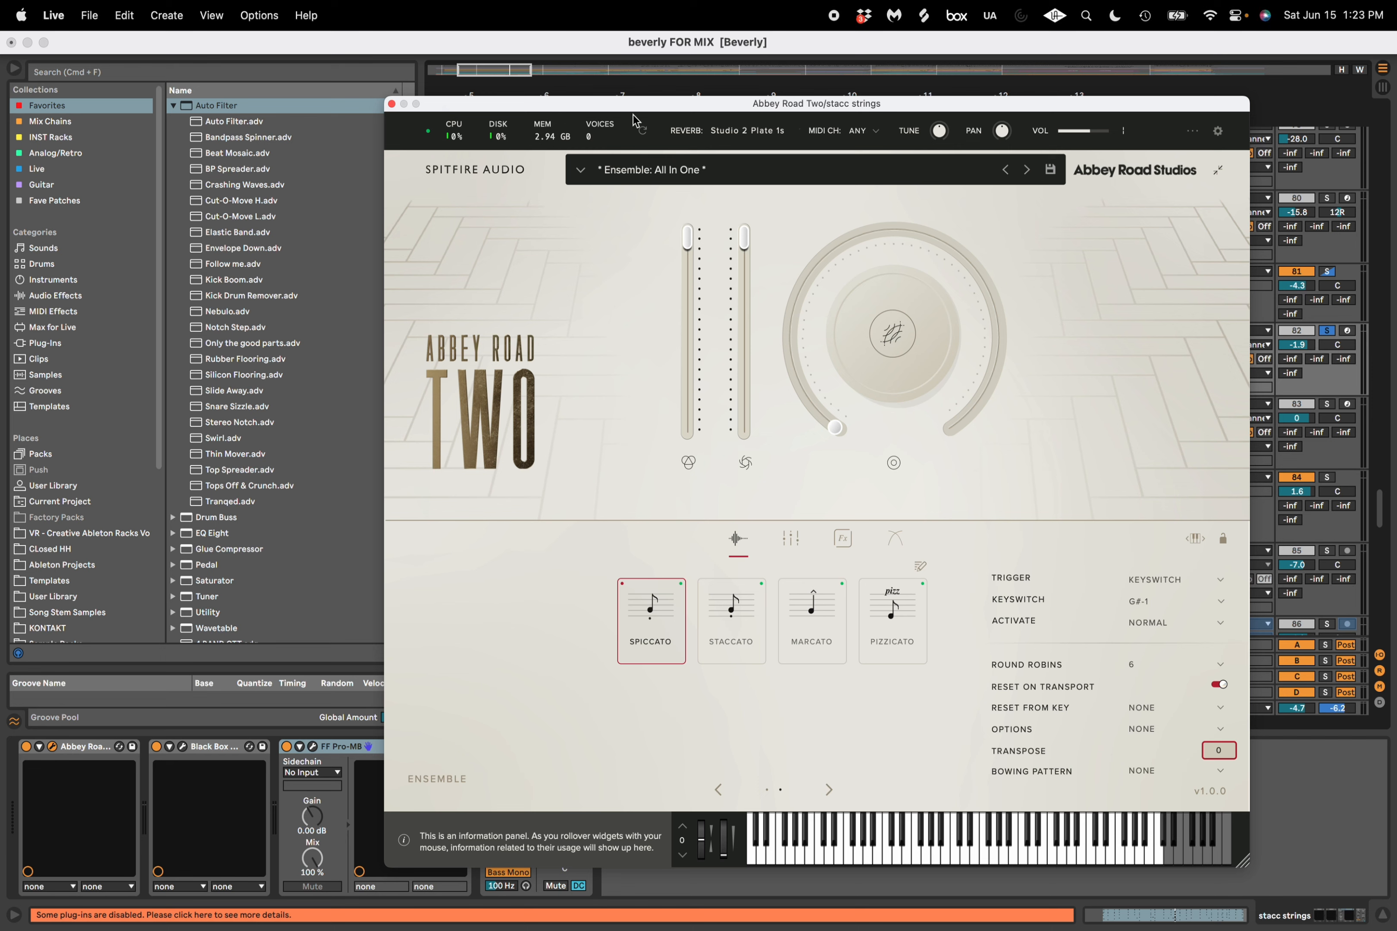
left_click(717, 789)
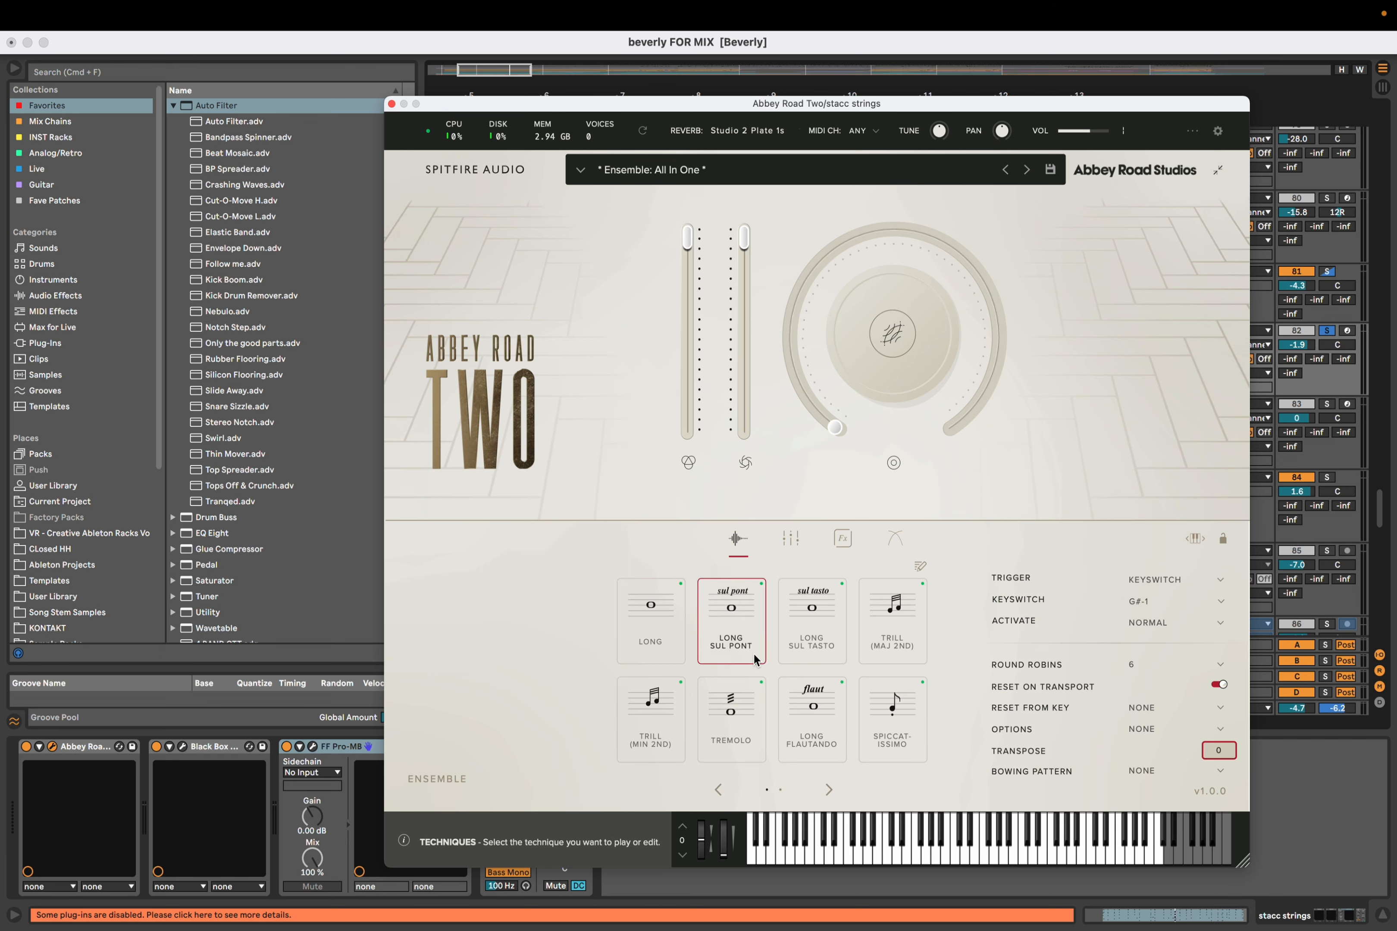
left_click(828, 789)
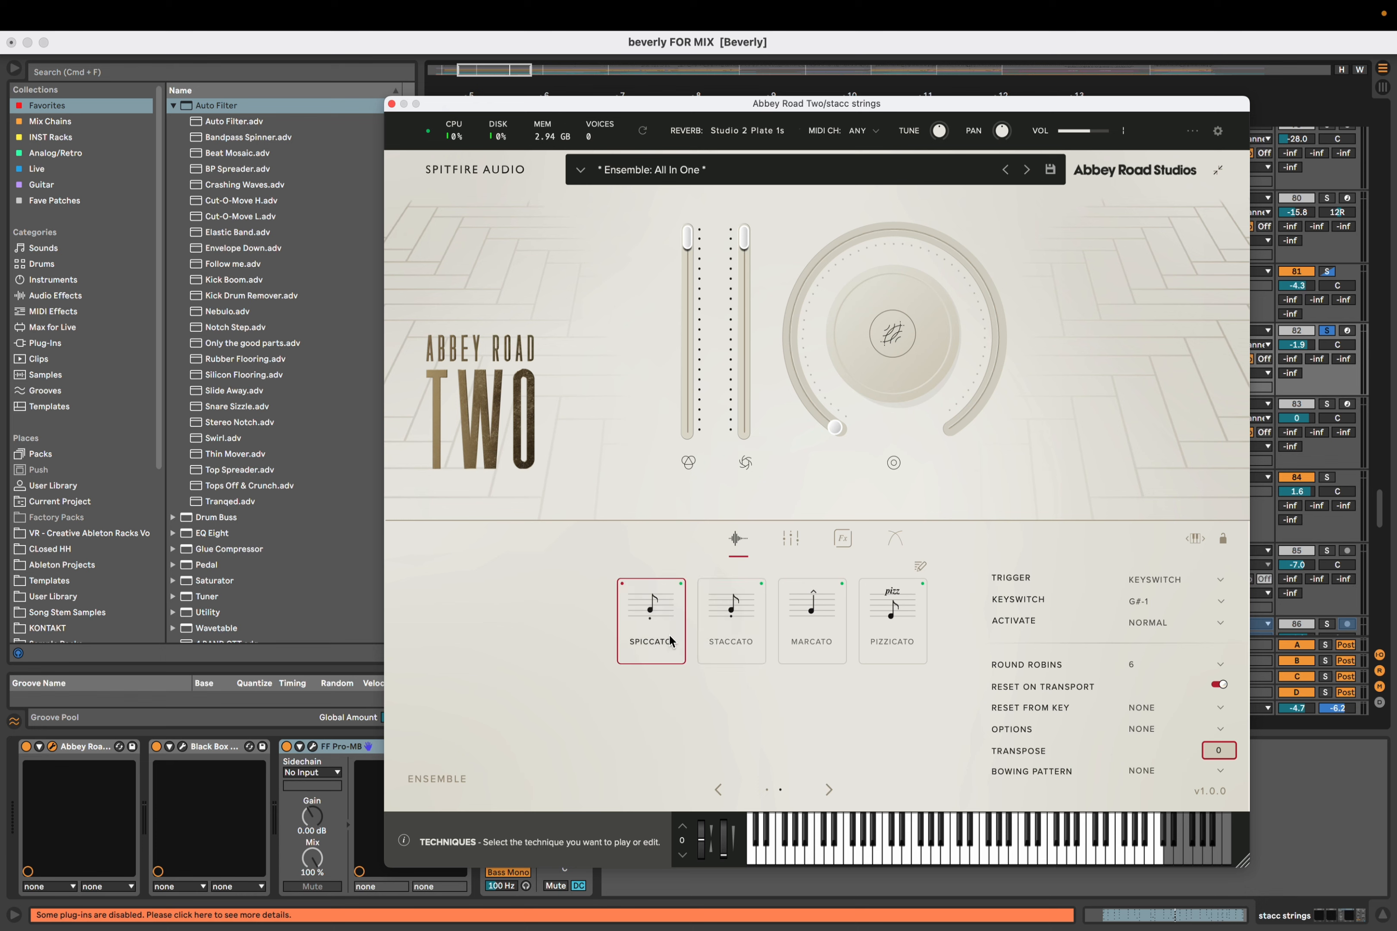
left_click(717, 789)
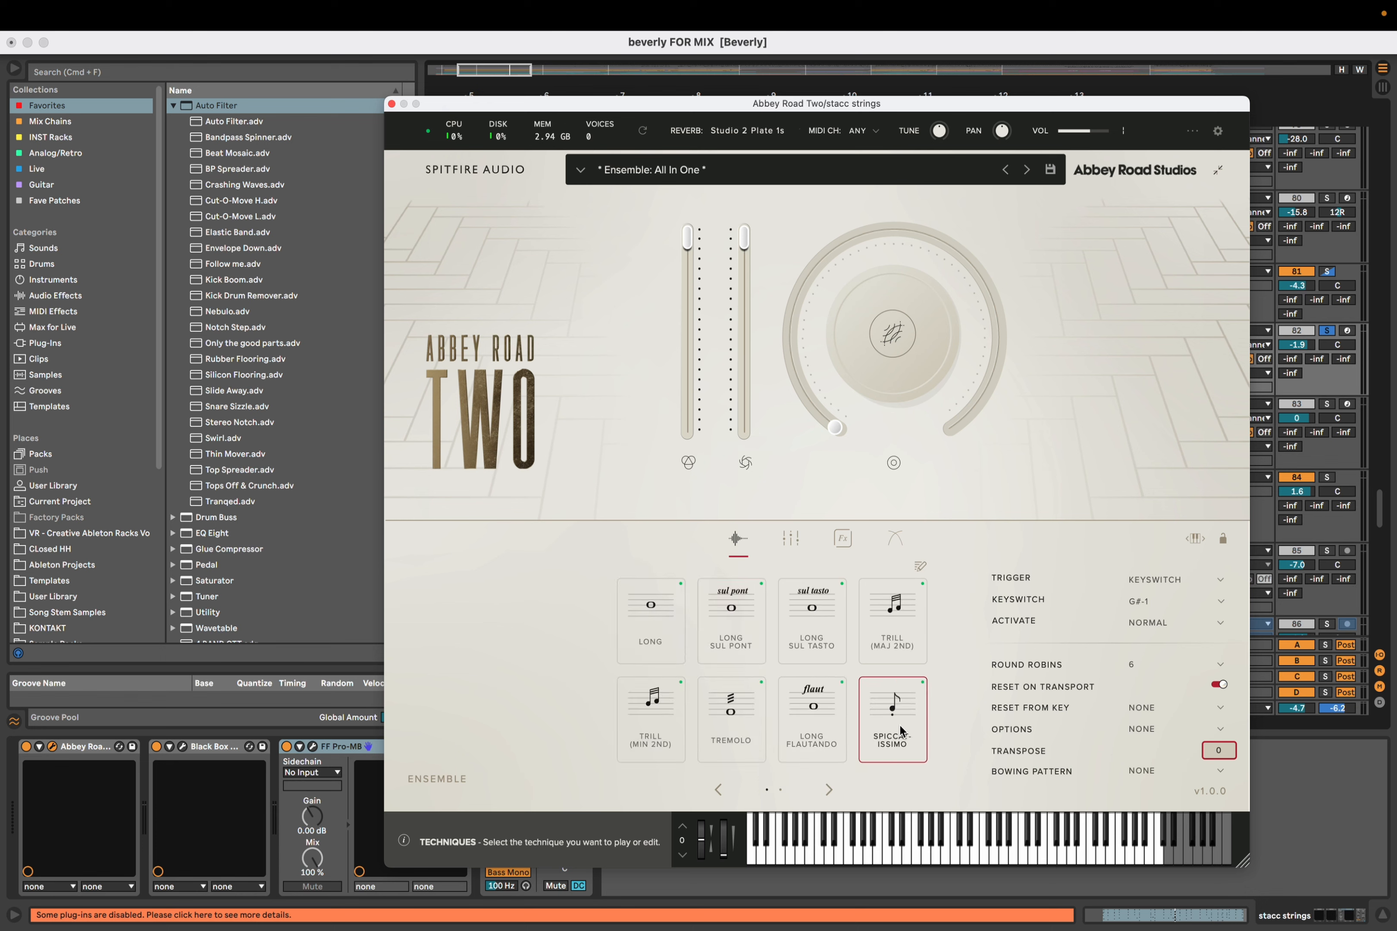
left_click(828, 790)
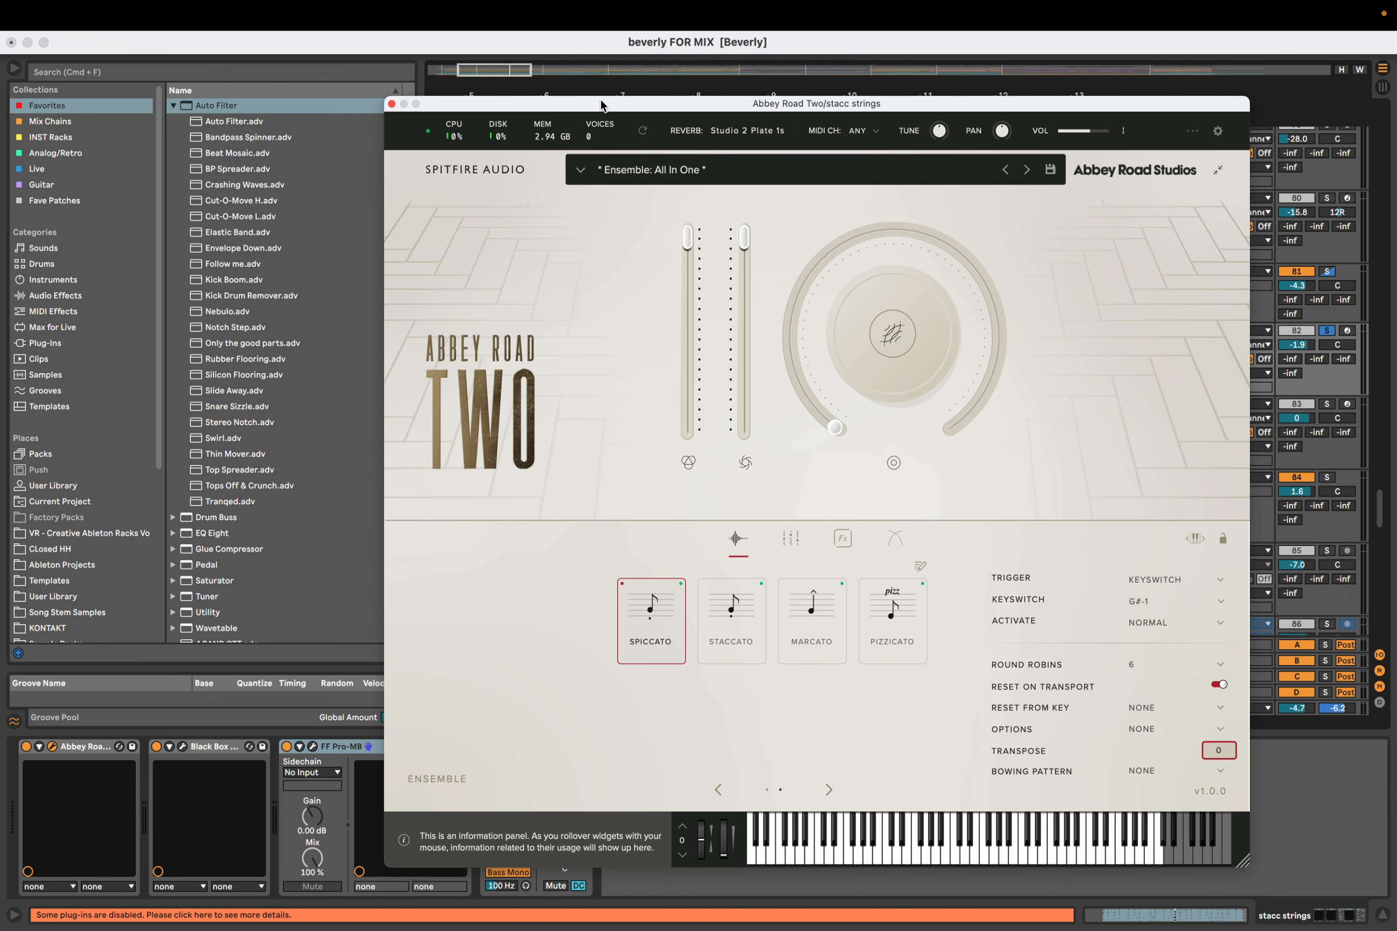
Select the stacc strings clip at the verse and audition it with the Staccato technique in Abbey Road Two
left_click_drag(601, 99, 520, 107)
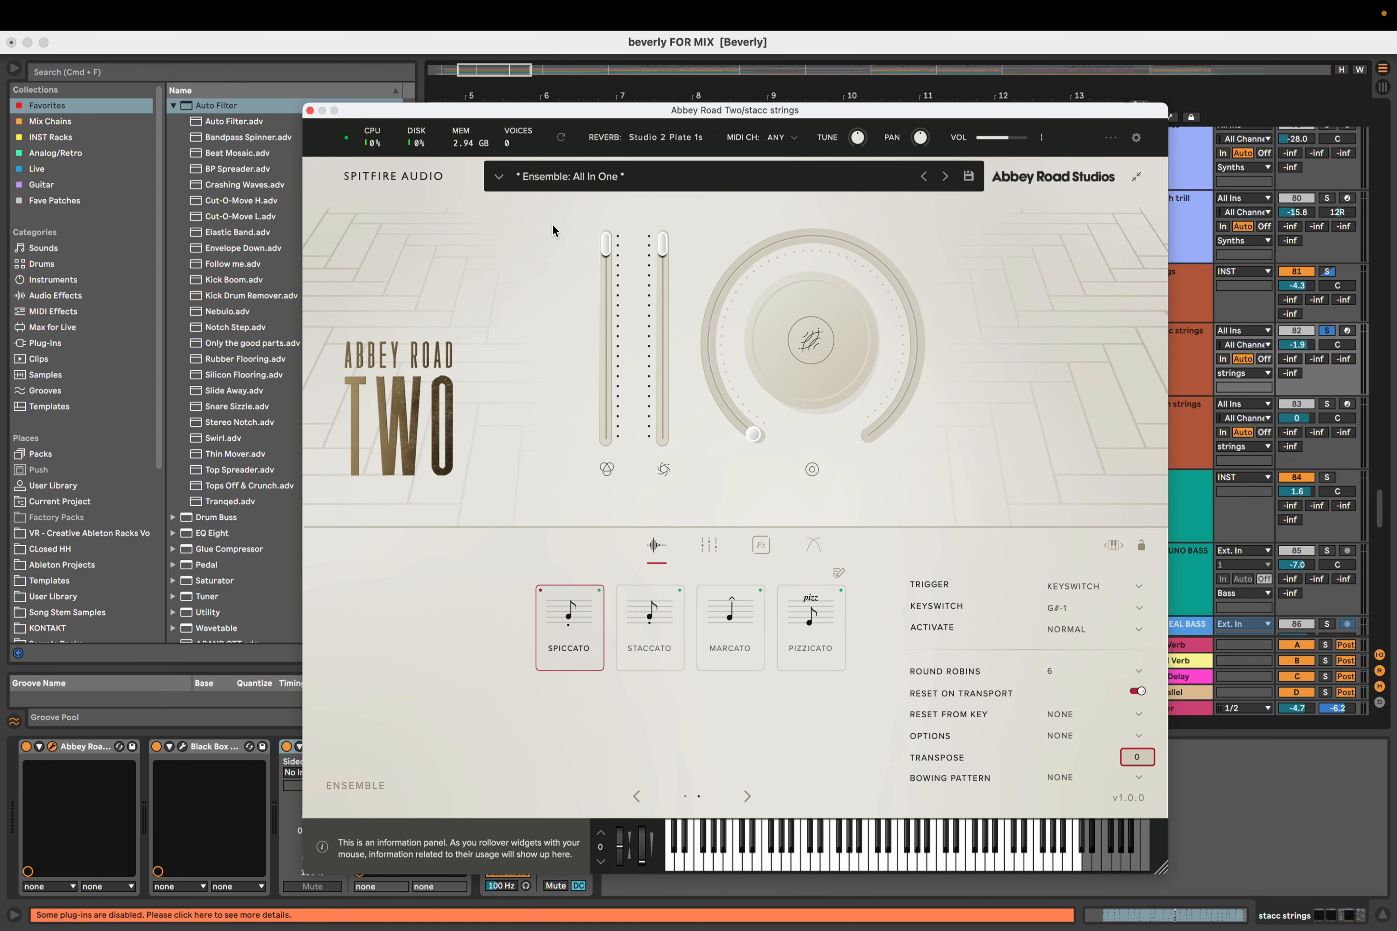
left_click_drag(593, 110, 114, 57)
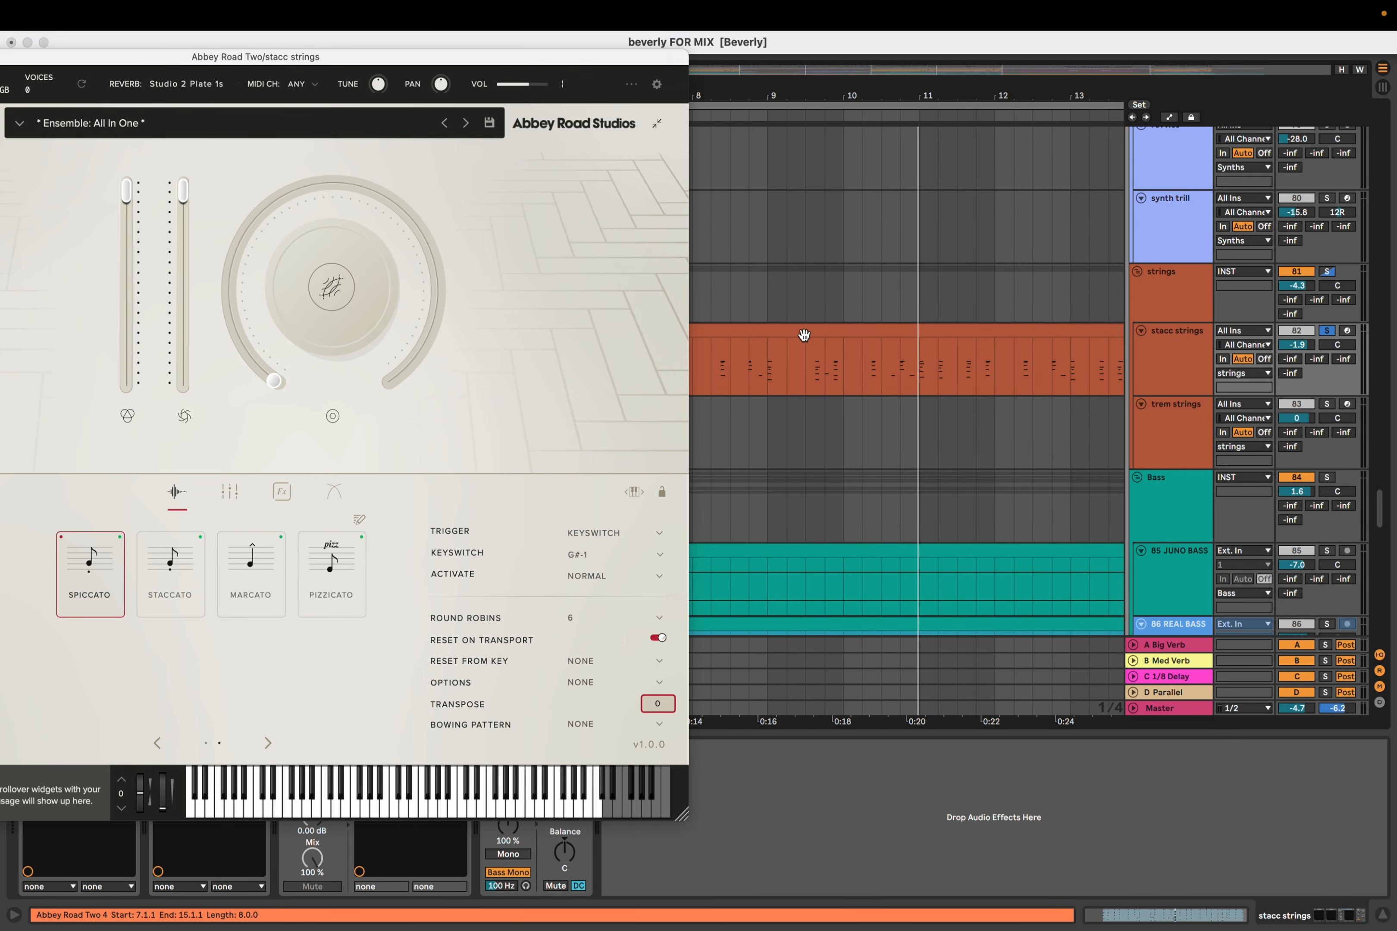
left_click(804, 335)
left_click_drag(421, 55, 691, 43)
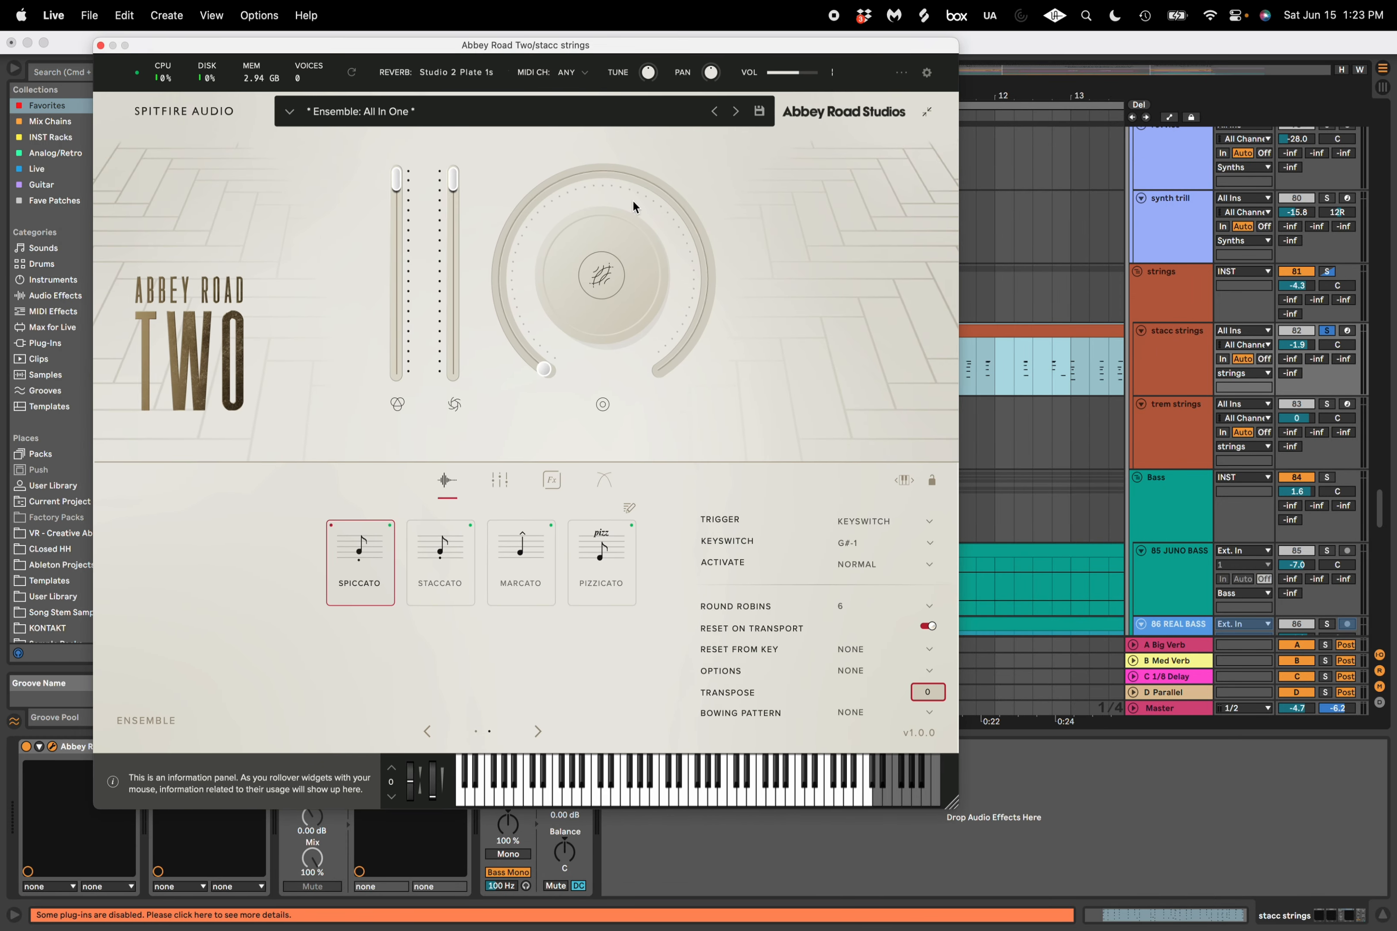
left_click(441, 561)
key("space")
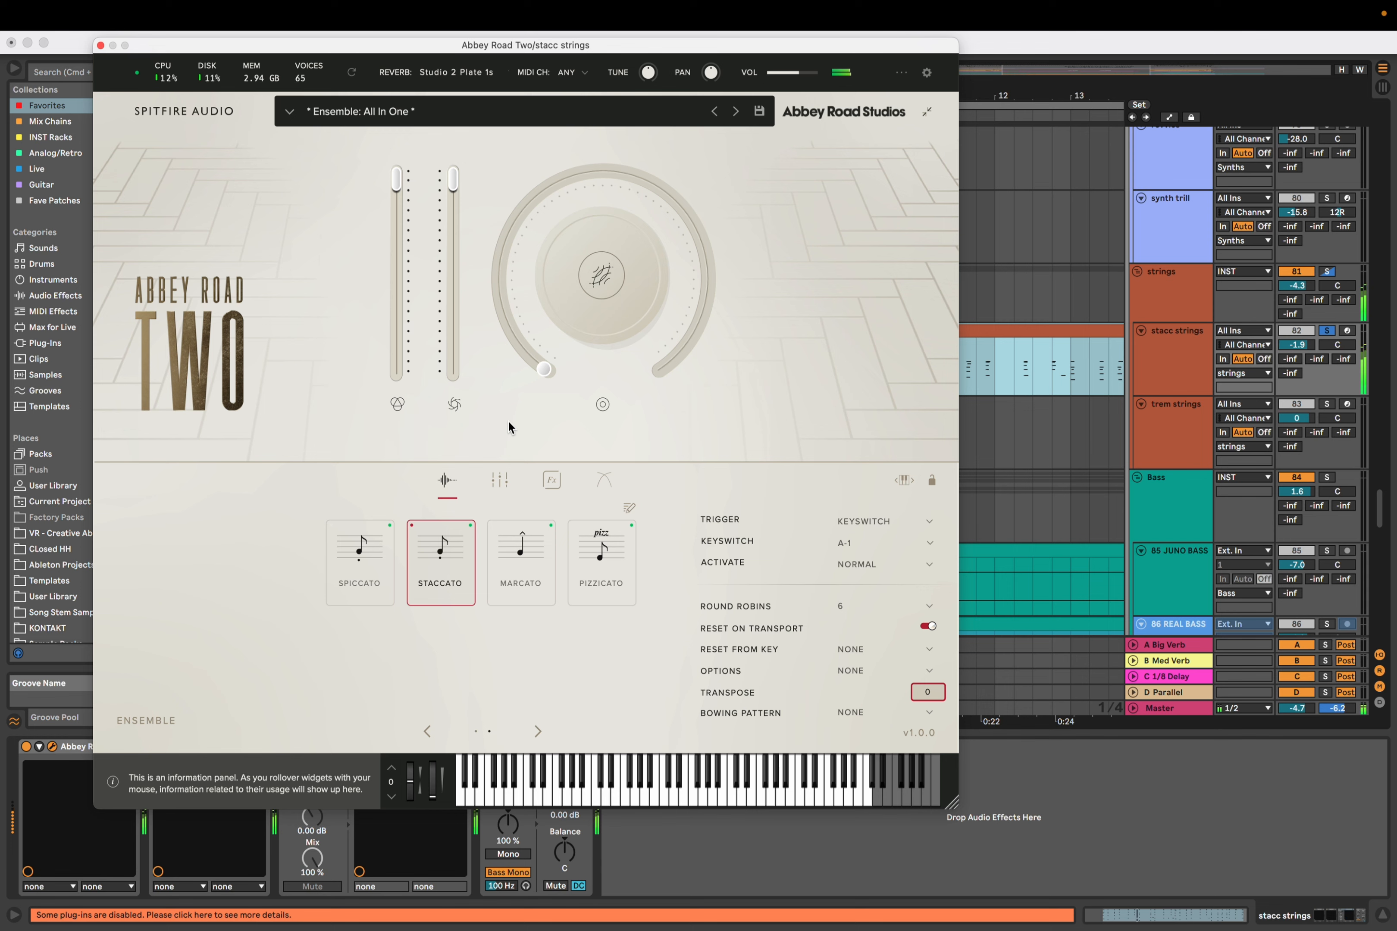
Compare the Spiccato and Spiccatissimo techniques during playback, set the instrument back to Spiccato, and close its plug-in window
left_click(359, 584)
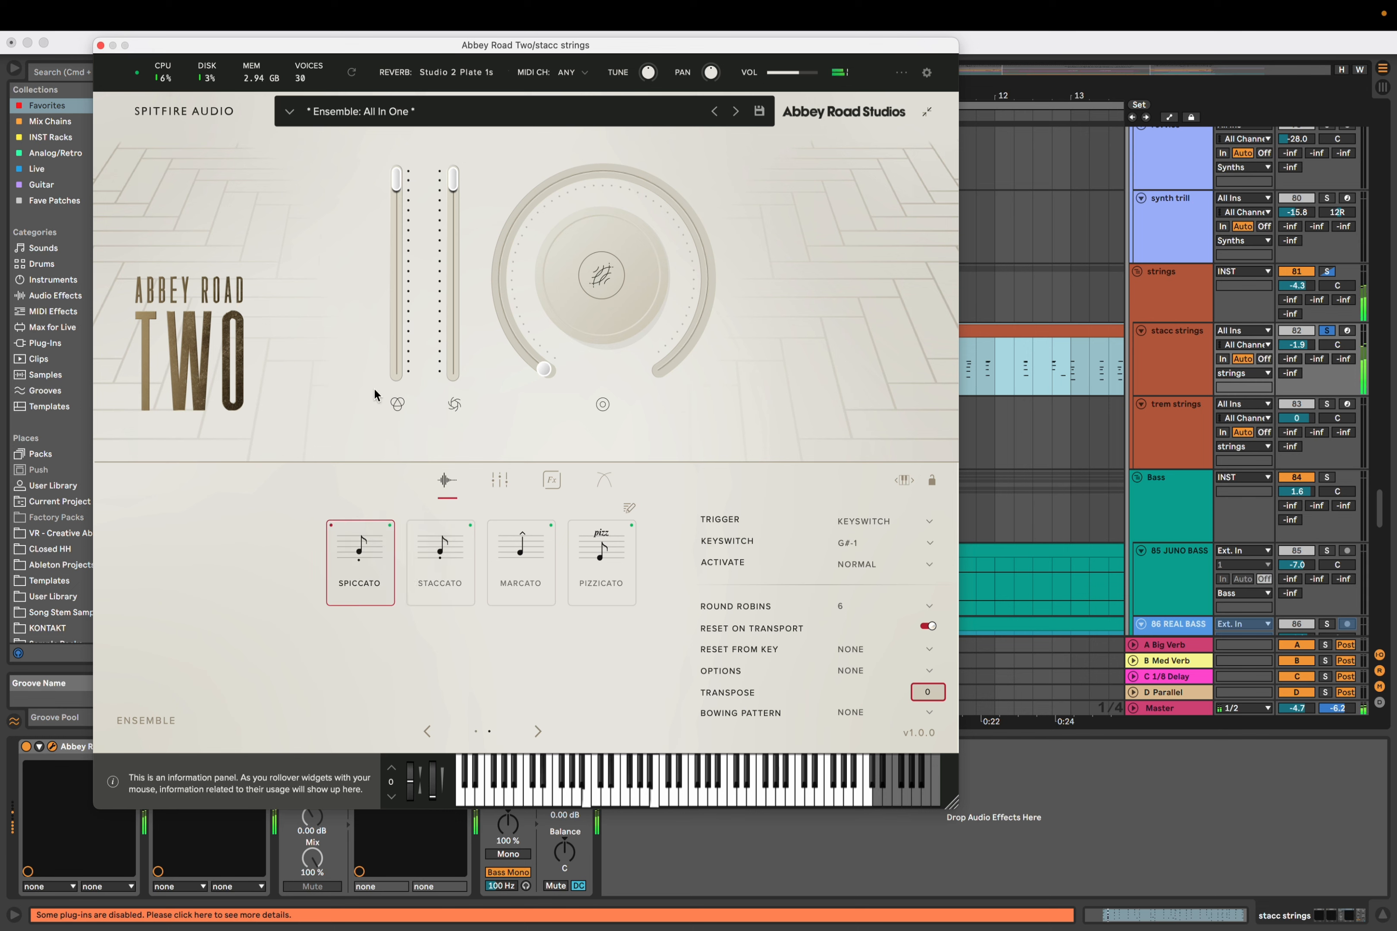
left_click(427, 731)
left_click(624, 659)
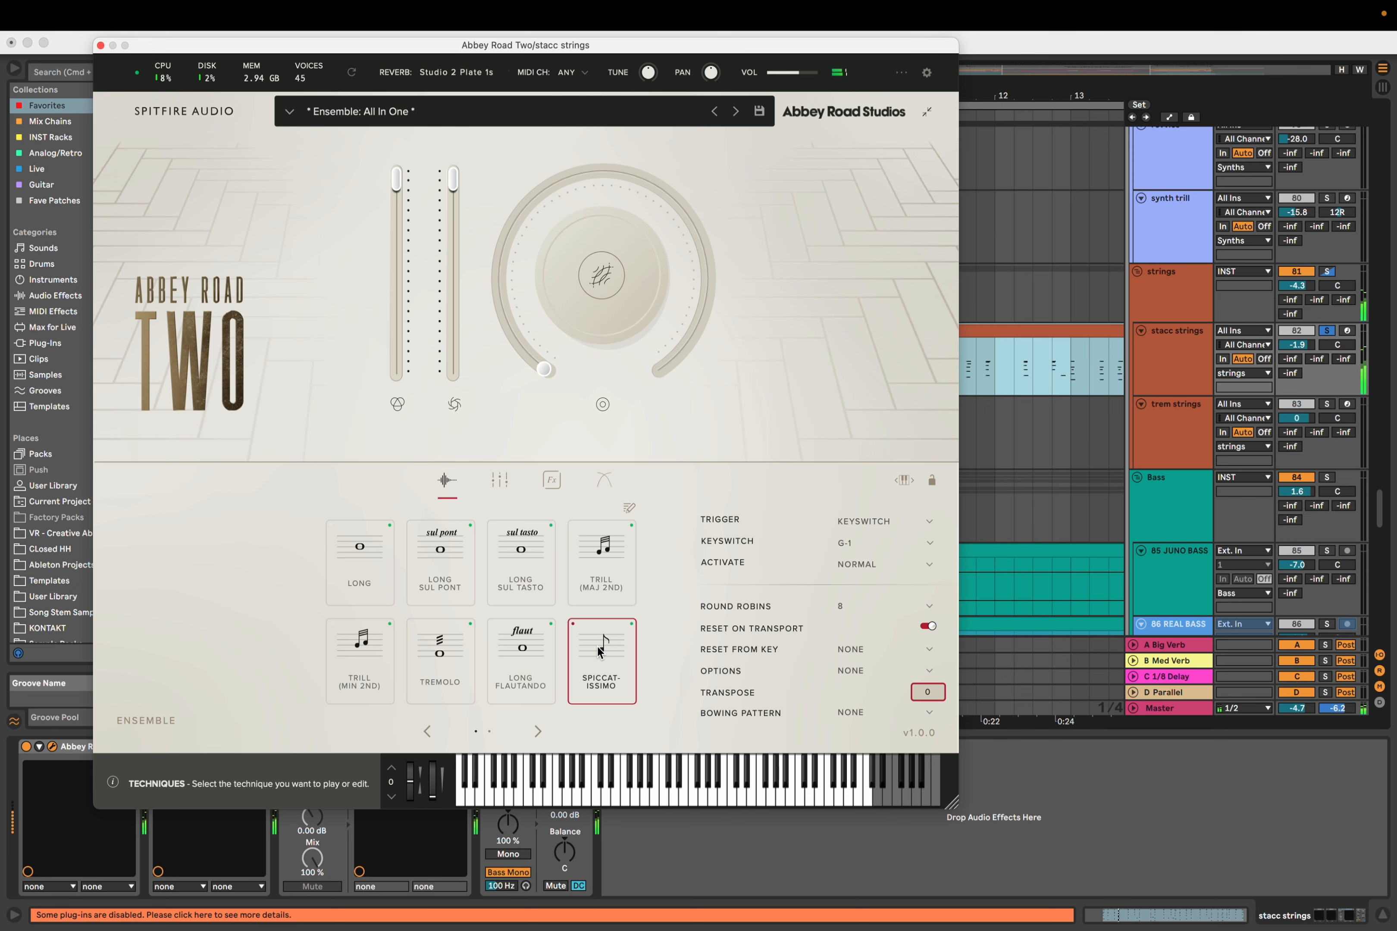
left_click(539, 732)
left_click(379, 598)
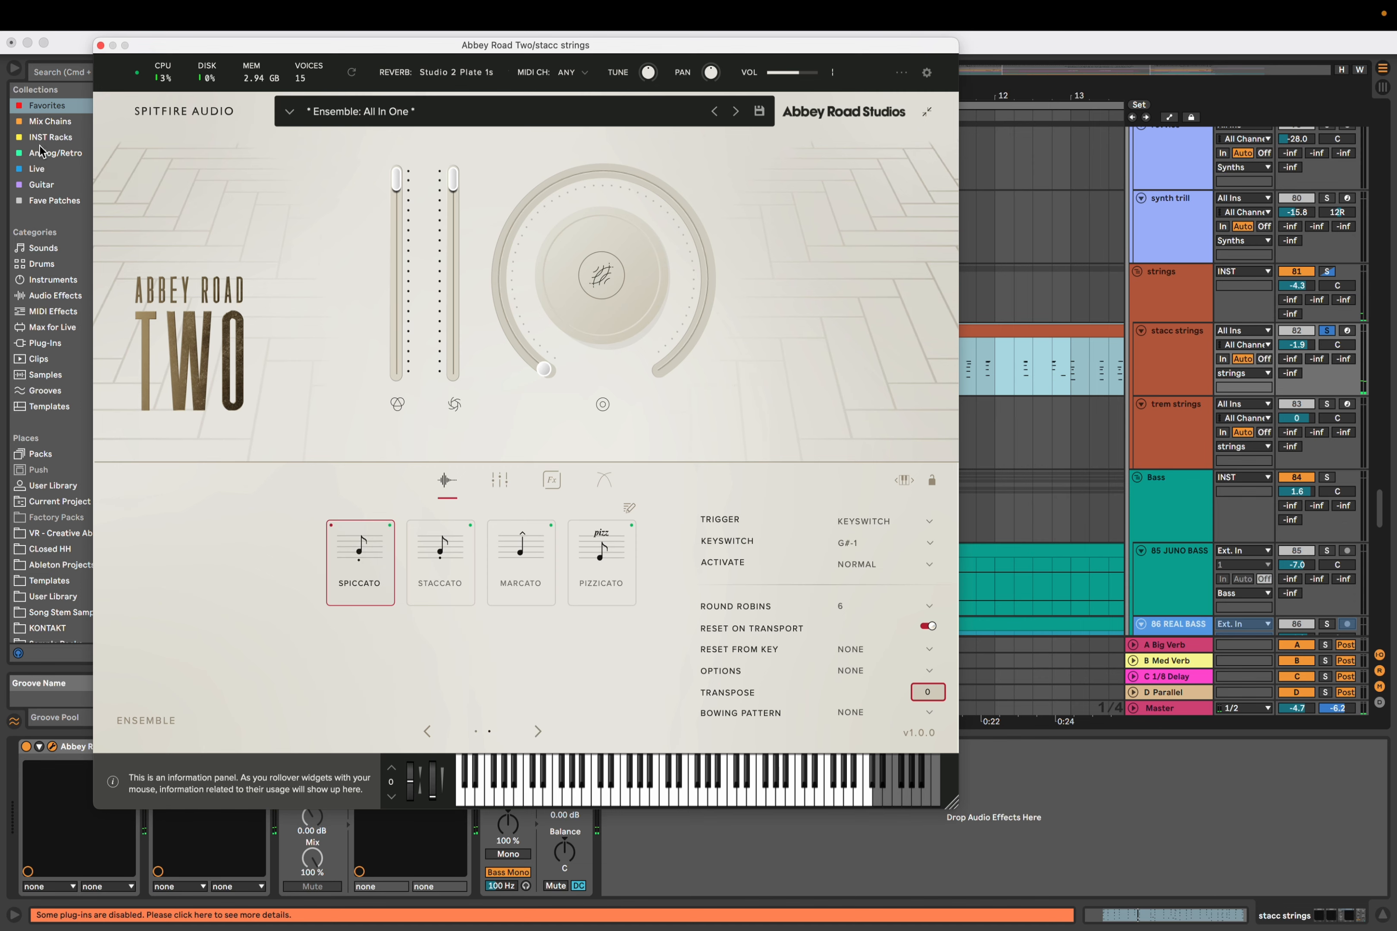
left_click(101, 46)
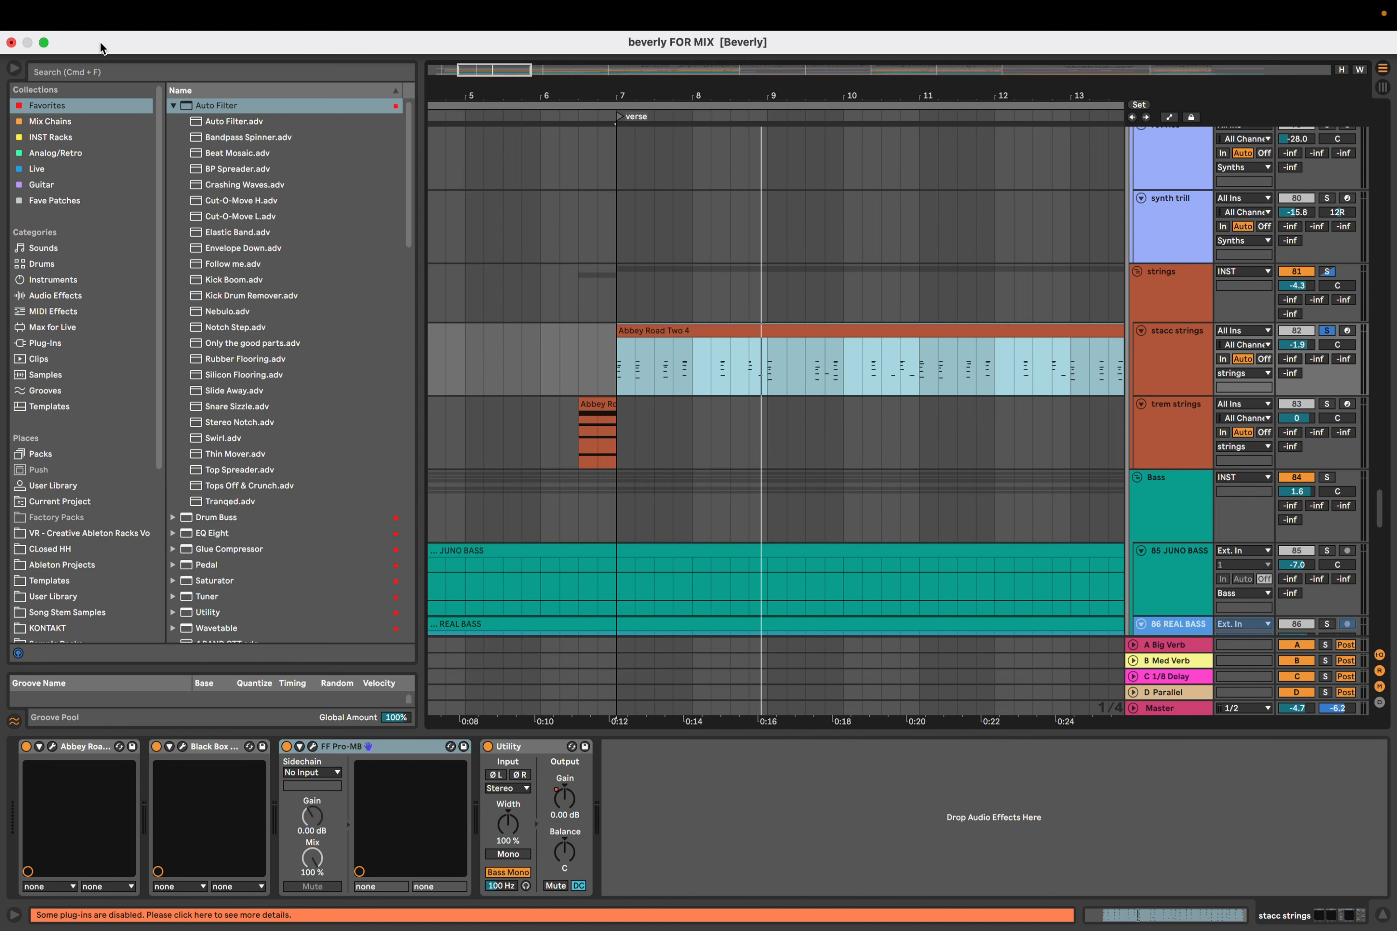
Open the Abbey Road Two instrument on the trem strings track, look at its Tremolo technique while playing the clip before the verse, and close the plug-in
left_click(579, 363)
left_click(576, 430)
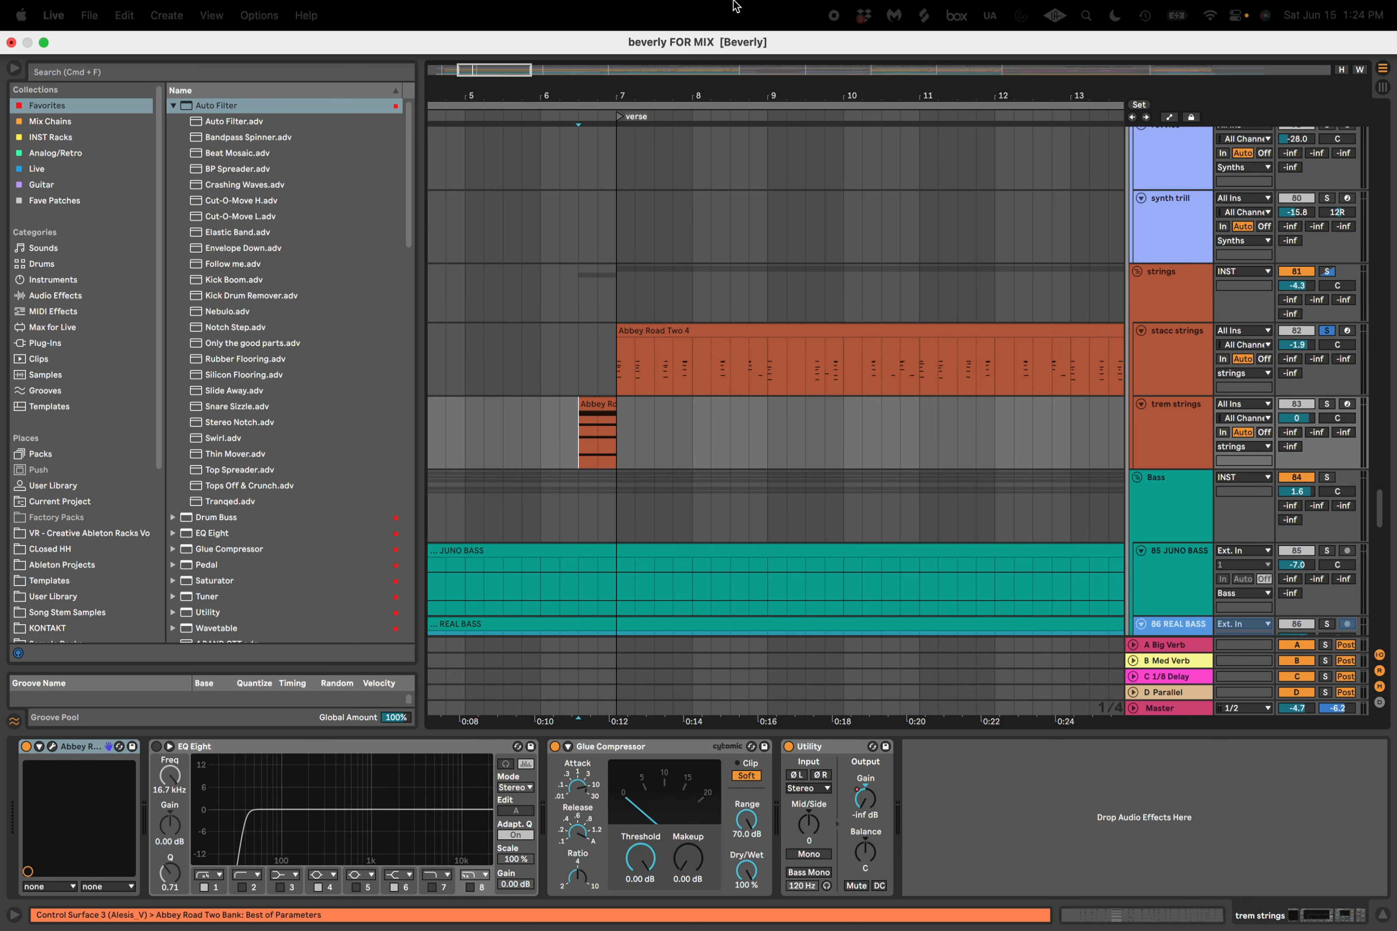
left_click(52, 746)
left_click_drag(691, 131, 712, 90)
left_click(776, 578)
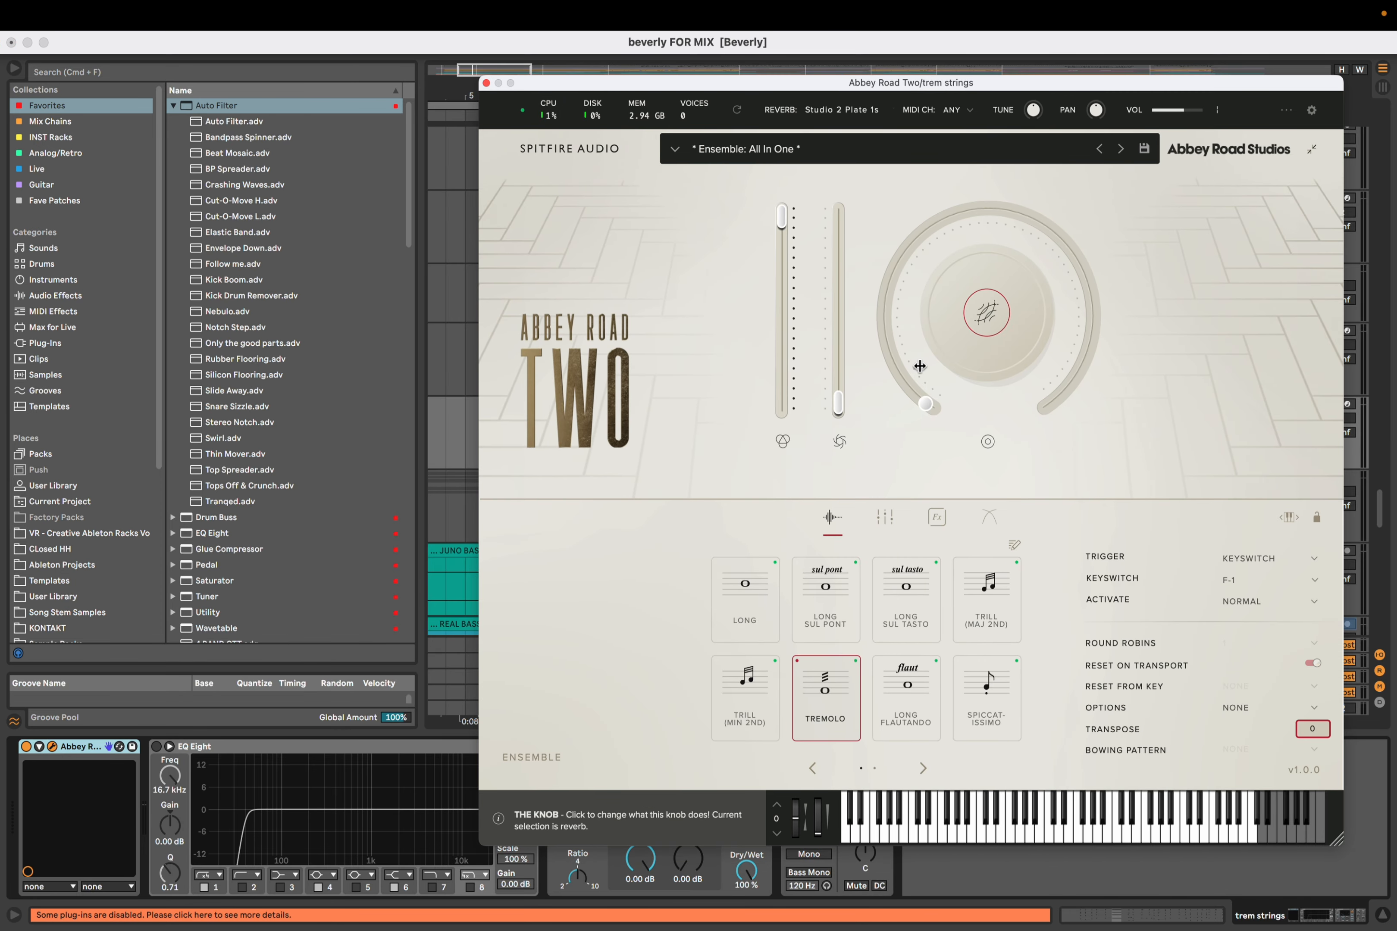
mouse_move(913, 371)
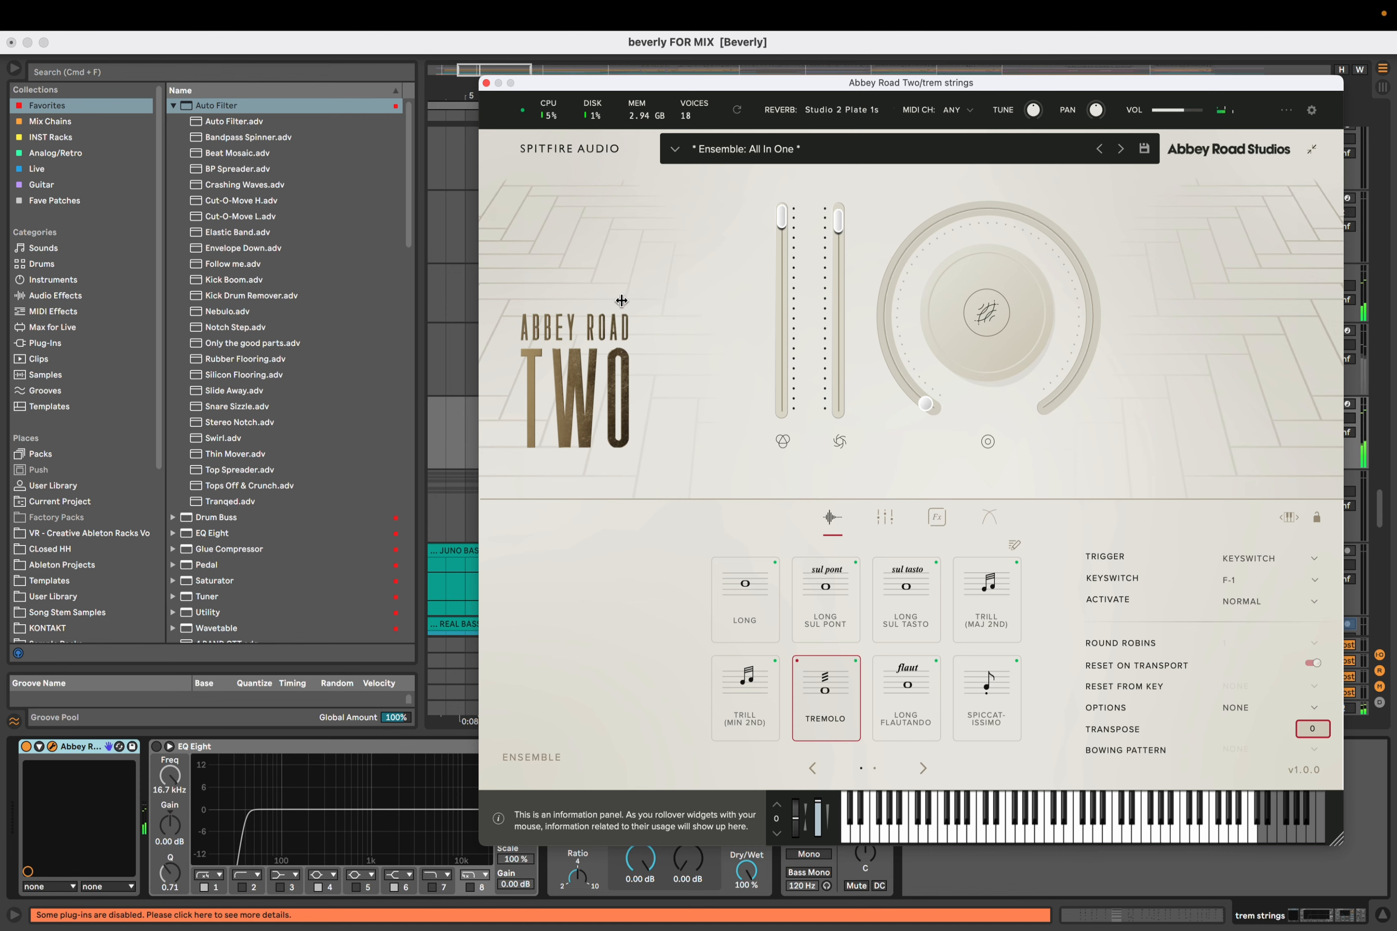
left_click(486, 82)
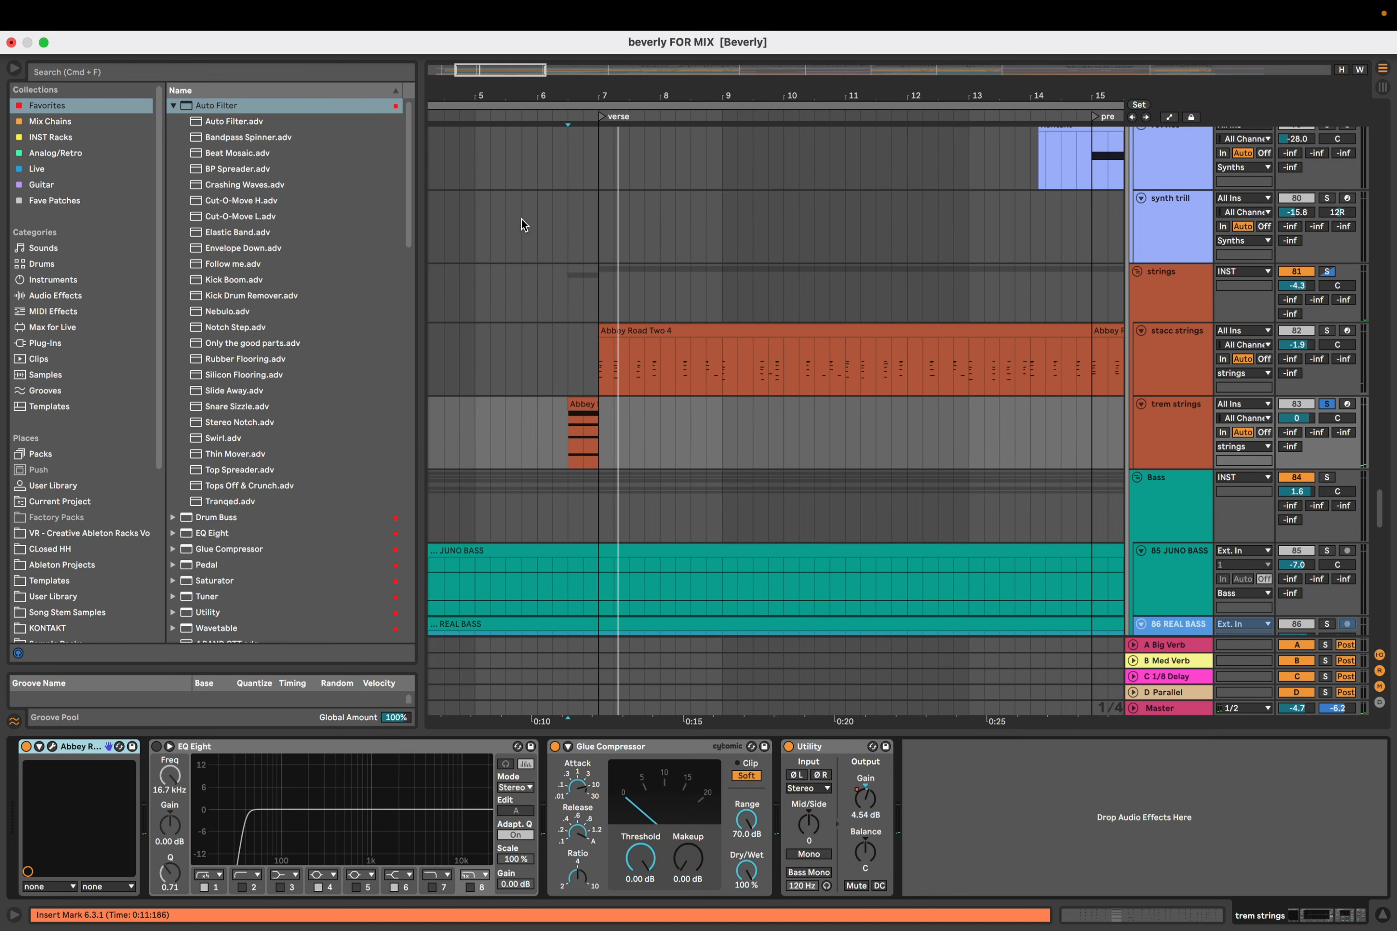
Solo the strings group, play it from just before the verse at bar 6.3, and stop playback
left_click(537, 313)
key("space")
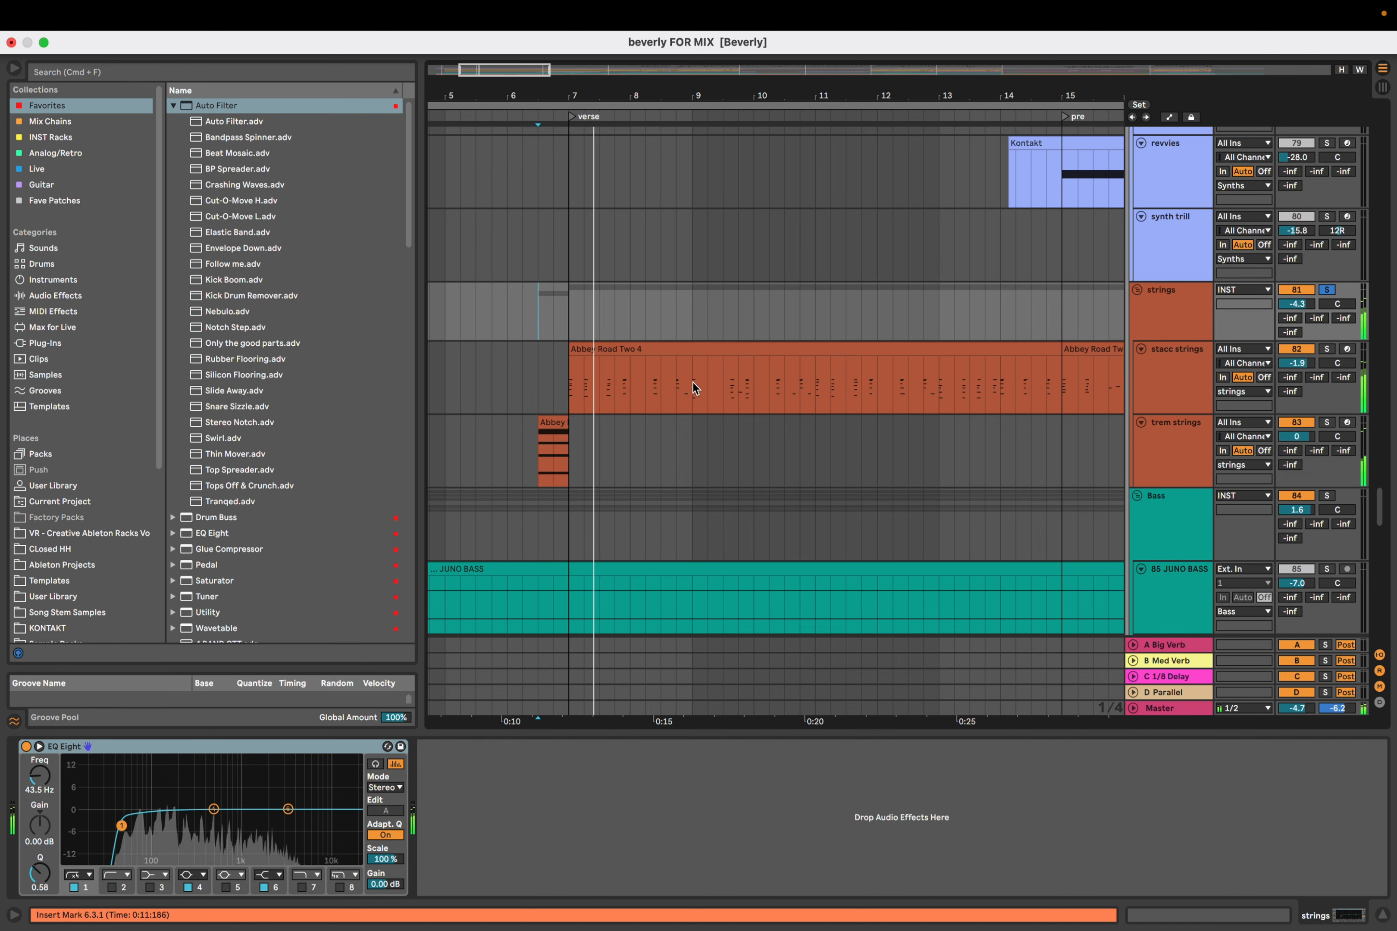
scroll(693, 381, "down", 5)
left_click_drag(726, 371, 619, 374)
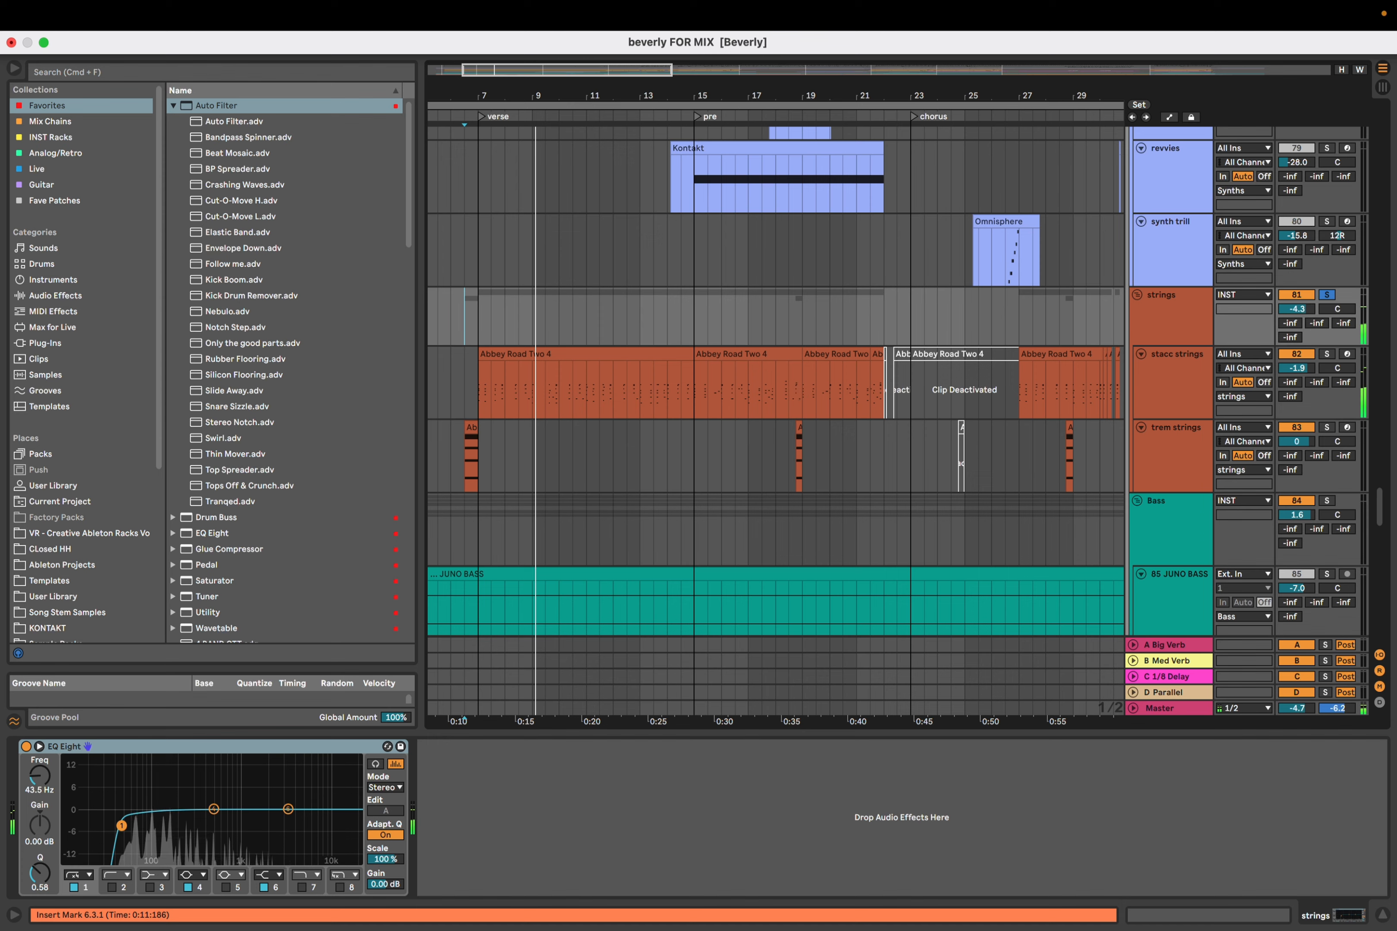
scroll(805, 393, "up", 3)
key("space")
Audition the soloed strings around the tremolo clips in the pre-chorus at bar 18.3 and the chorus at bar 28.3
scroll(778, 384, "down", 4)
left_click_drag(772, 385, 694, 384)
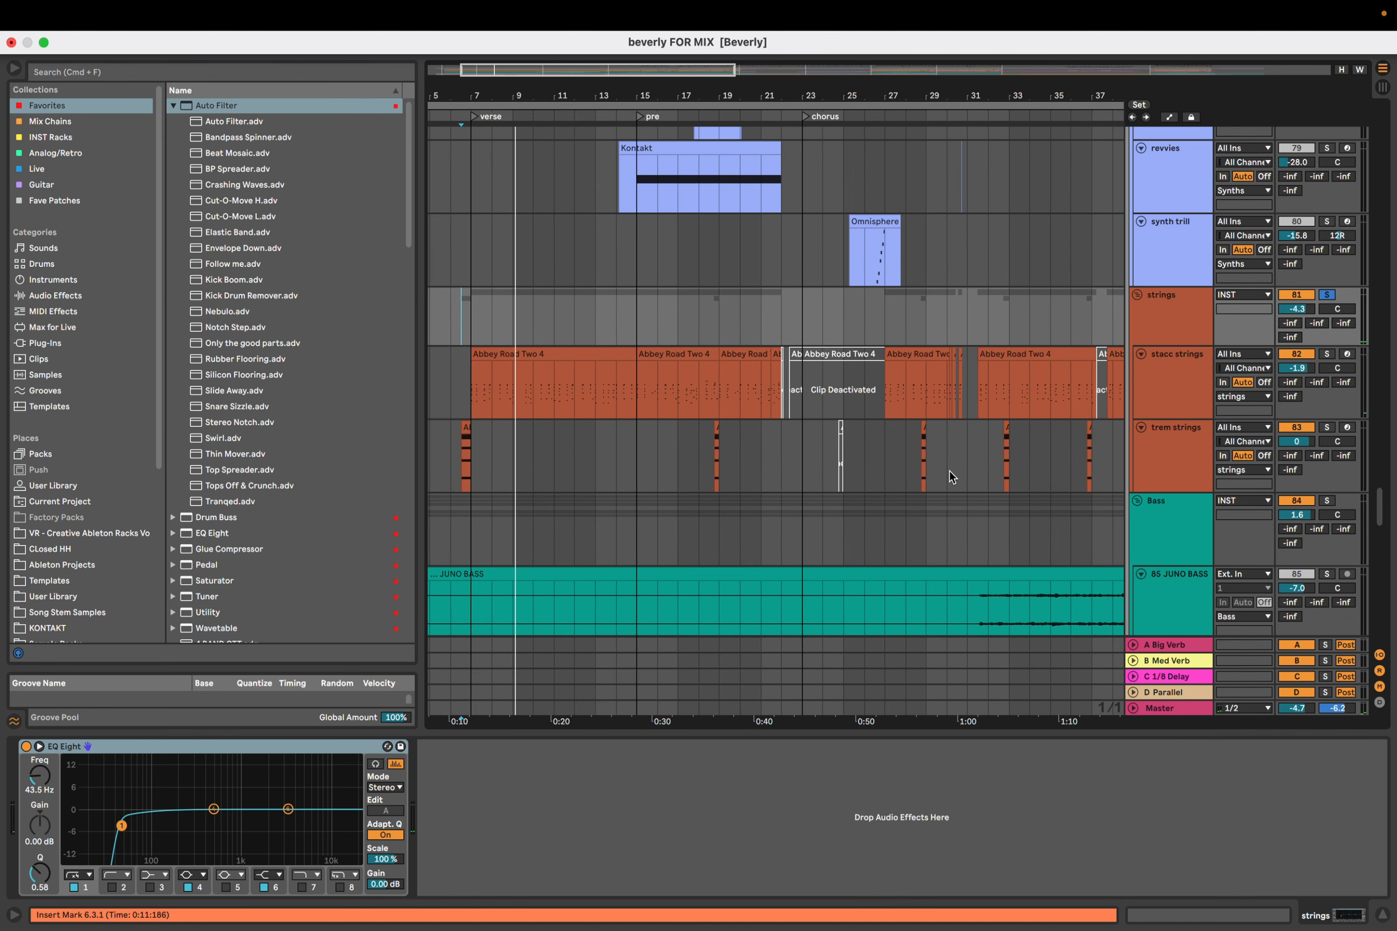
scroll(785, 442, "up", 4)
left_click(655, 386)
key("space")
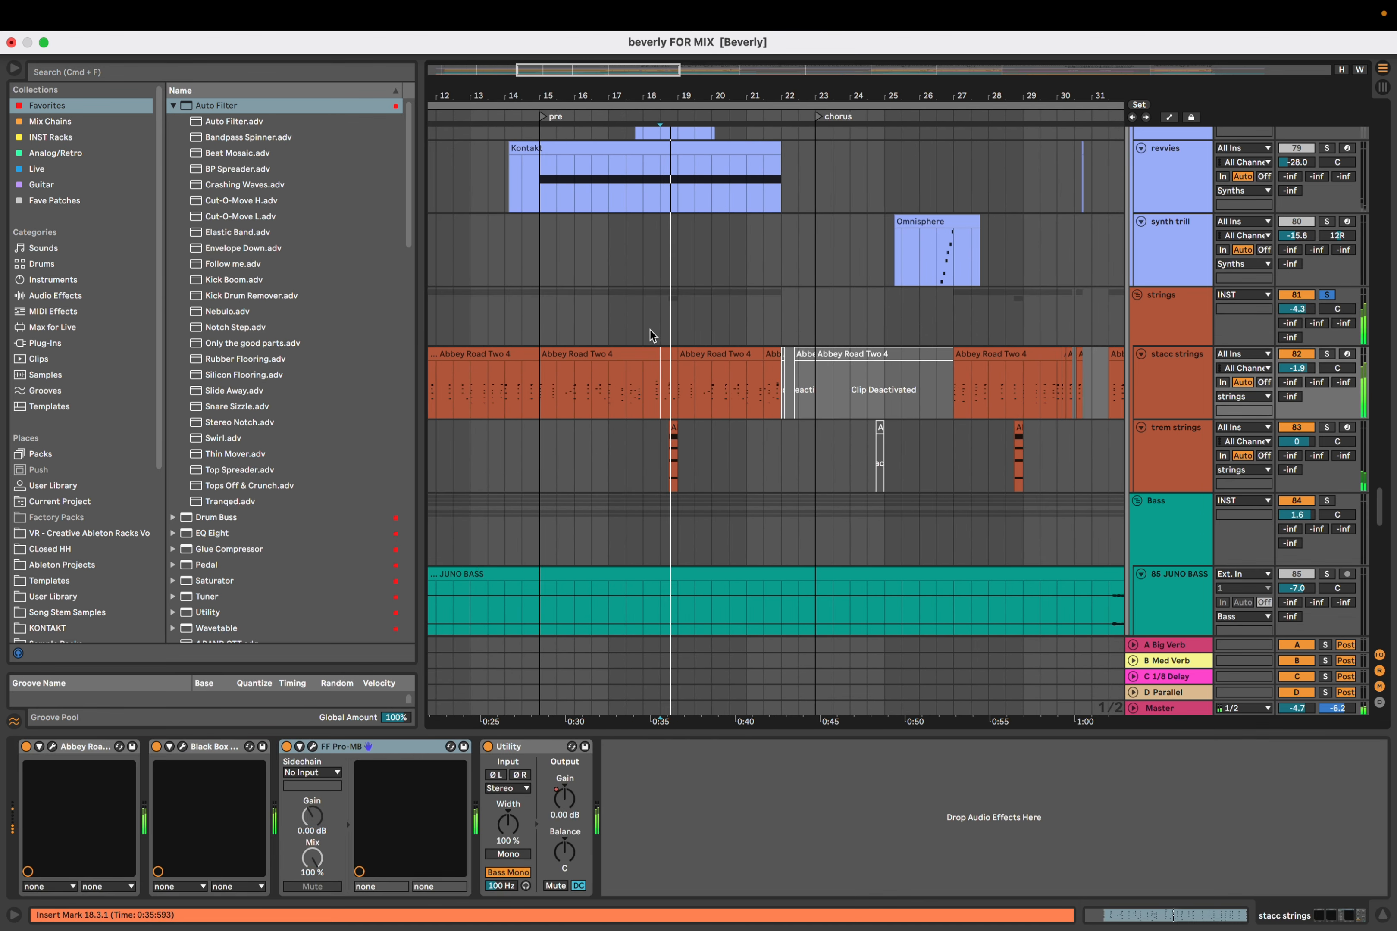
left_click(1004, 389)
key("space")
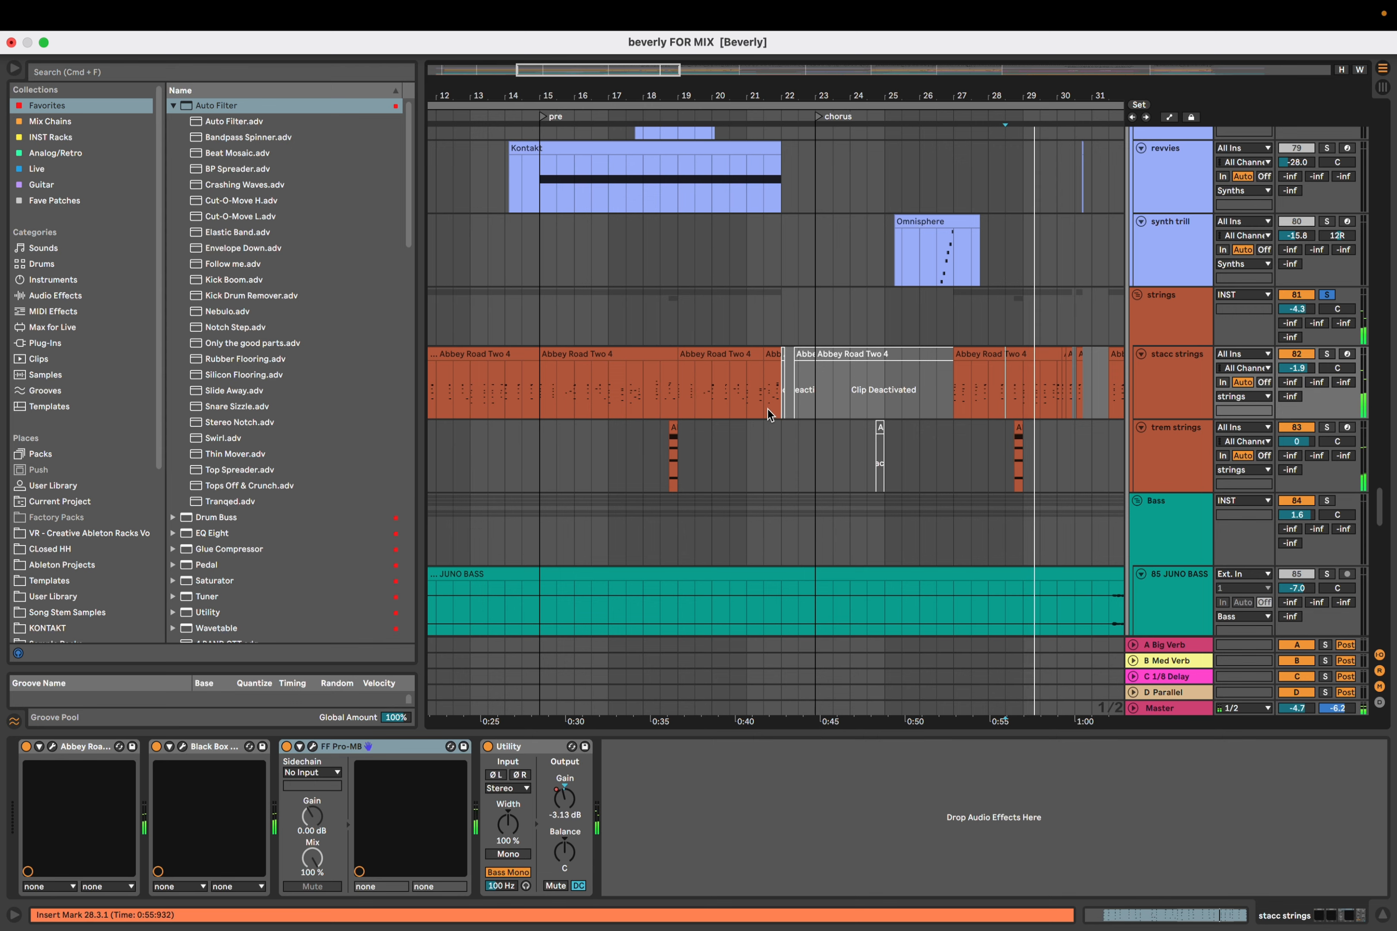
Place the playback start at the pre-chorus at bar 15 on the stacc strings track, and audition that track soloed
scroll(775, 410, "down", 10)
scroll(560, 385, "up", 4)
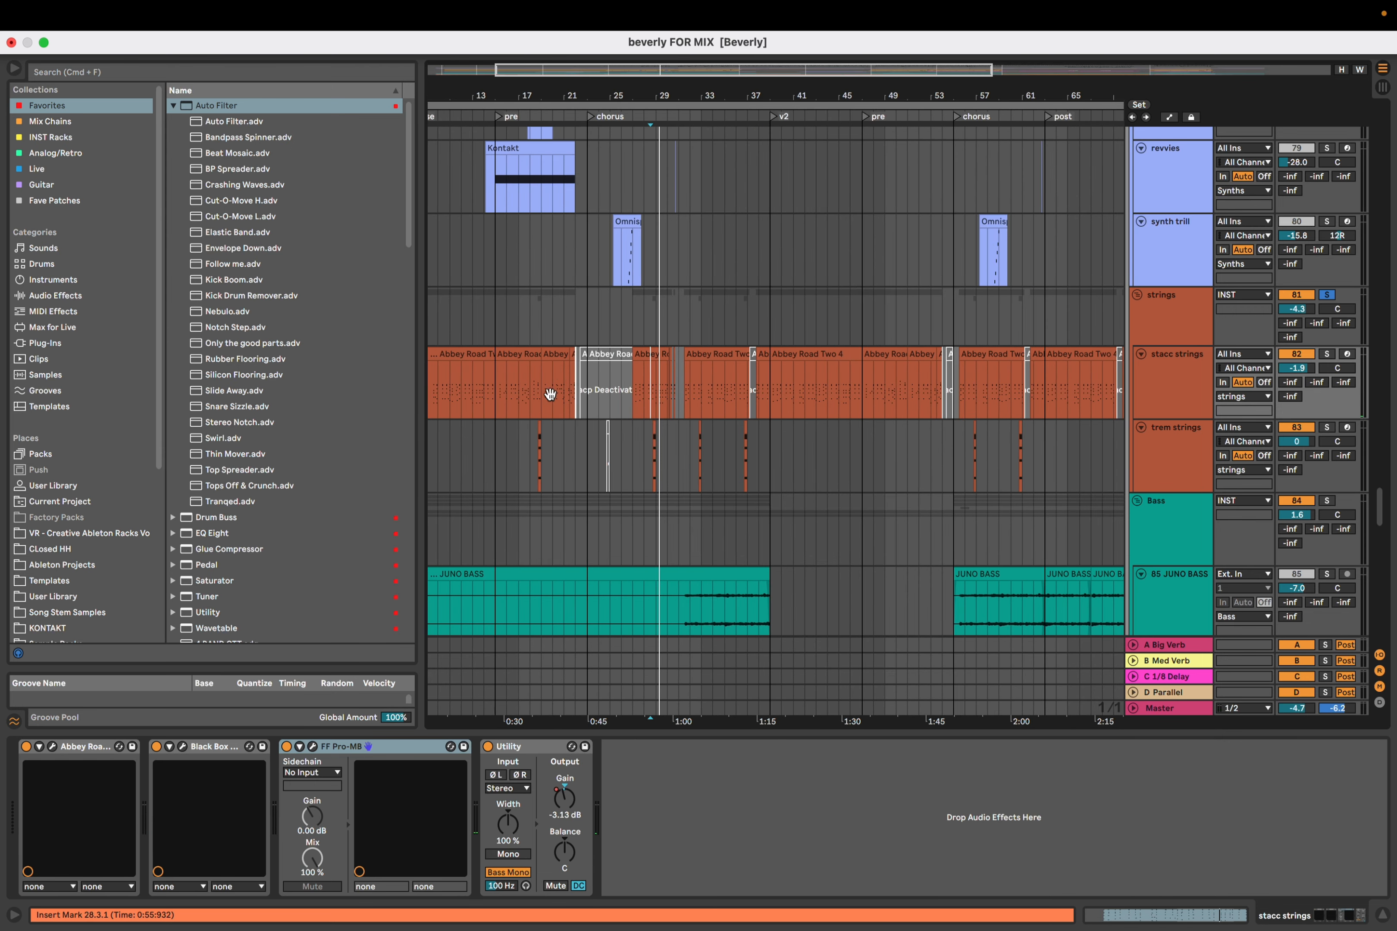
scroll(541, 396, "up", 2)
scroll(505, 398, "up", 2)
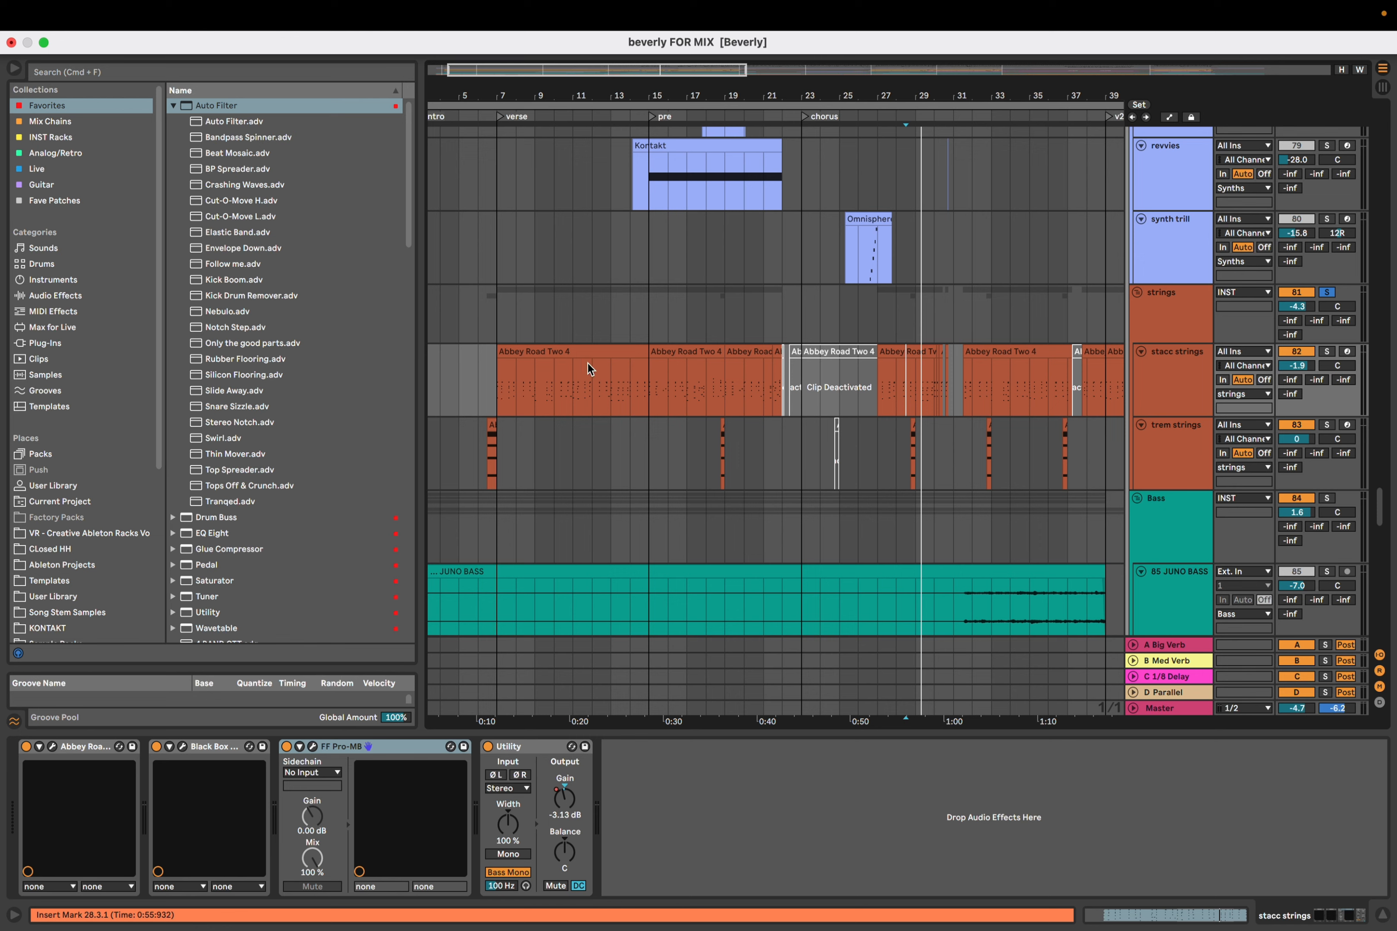
left_click(642, 388)
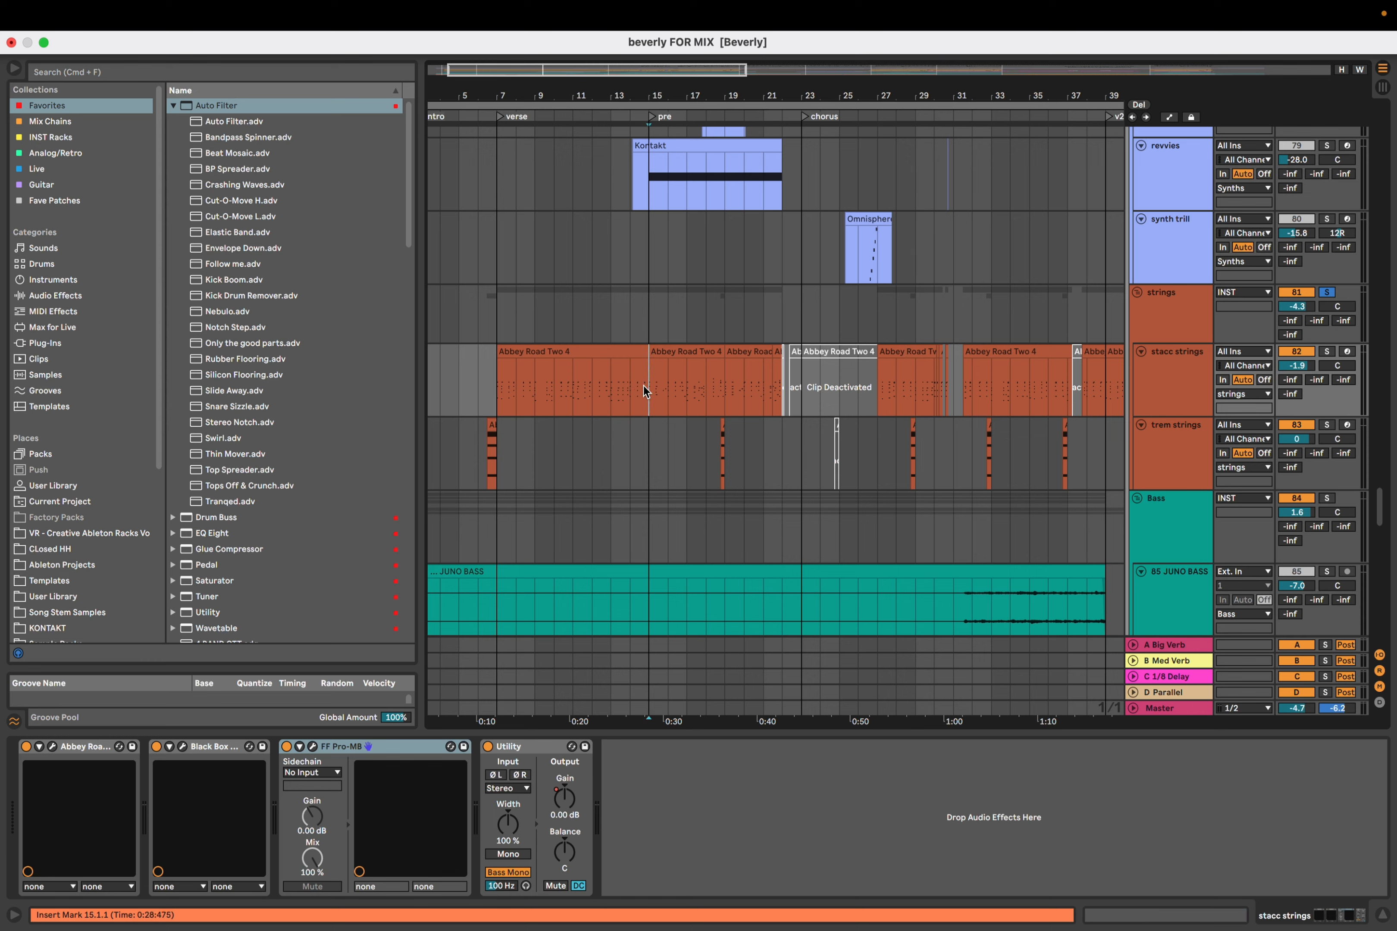
key("space")
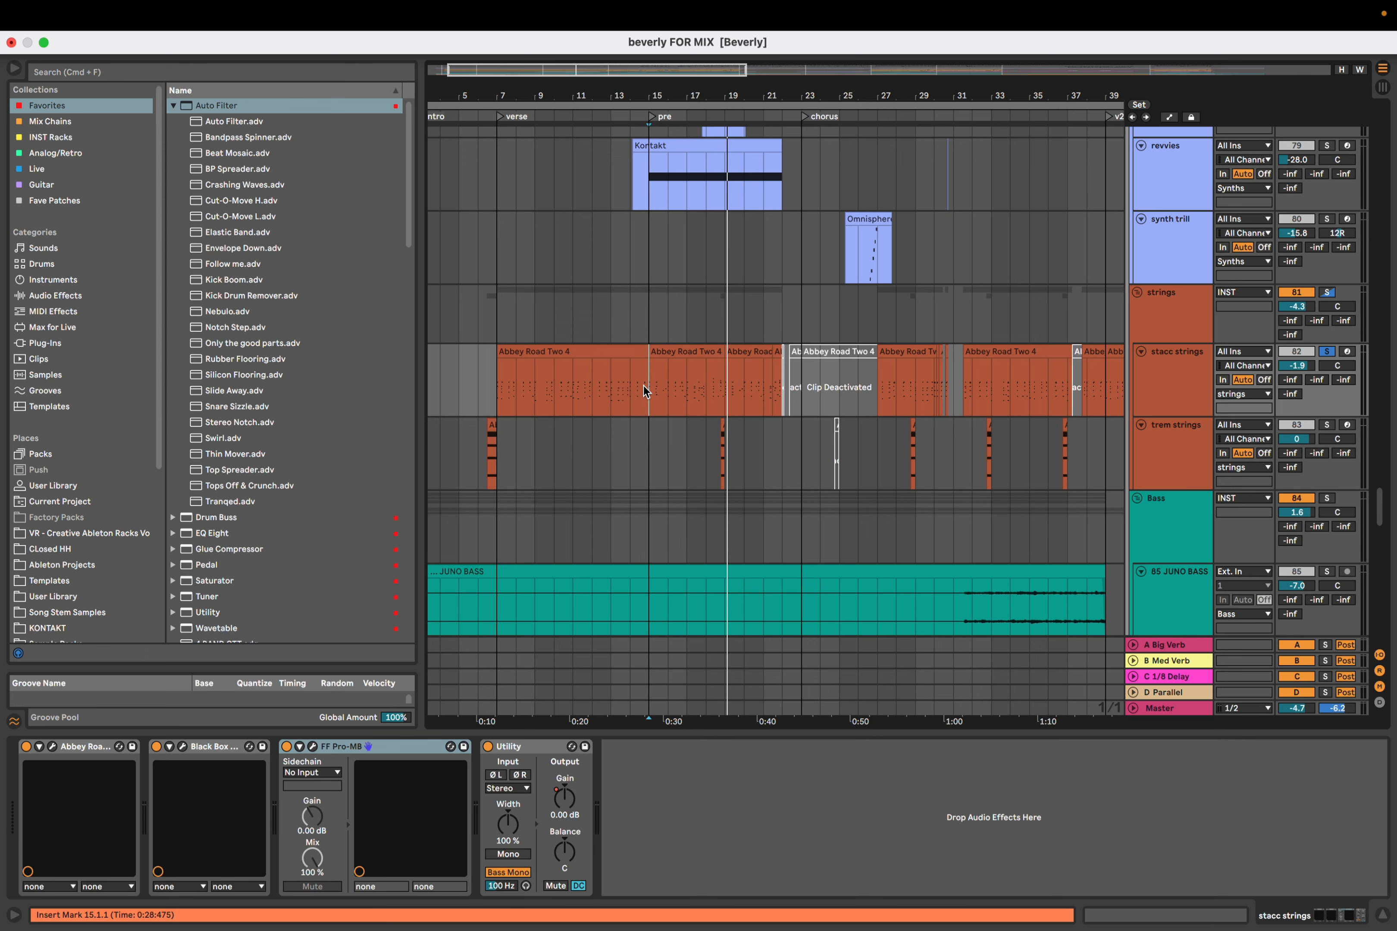
Move the playback start to the verse at bar 7 and open the Black Box HG-2 effect on the stacc strings track
left_click_drag(667, 385, 613, 391)
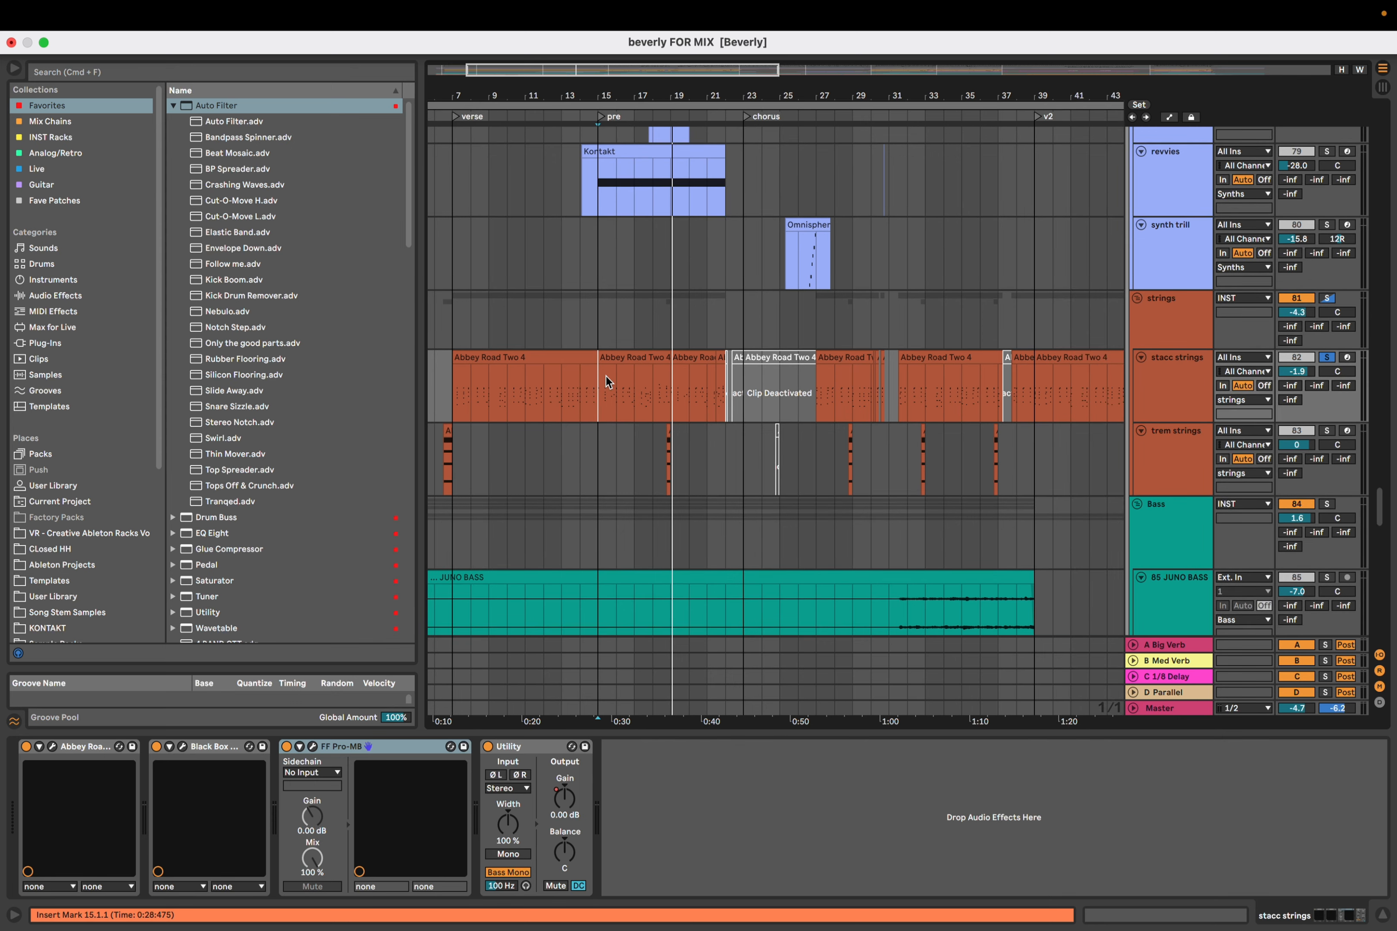
left_click(450, 403)
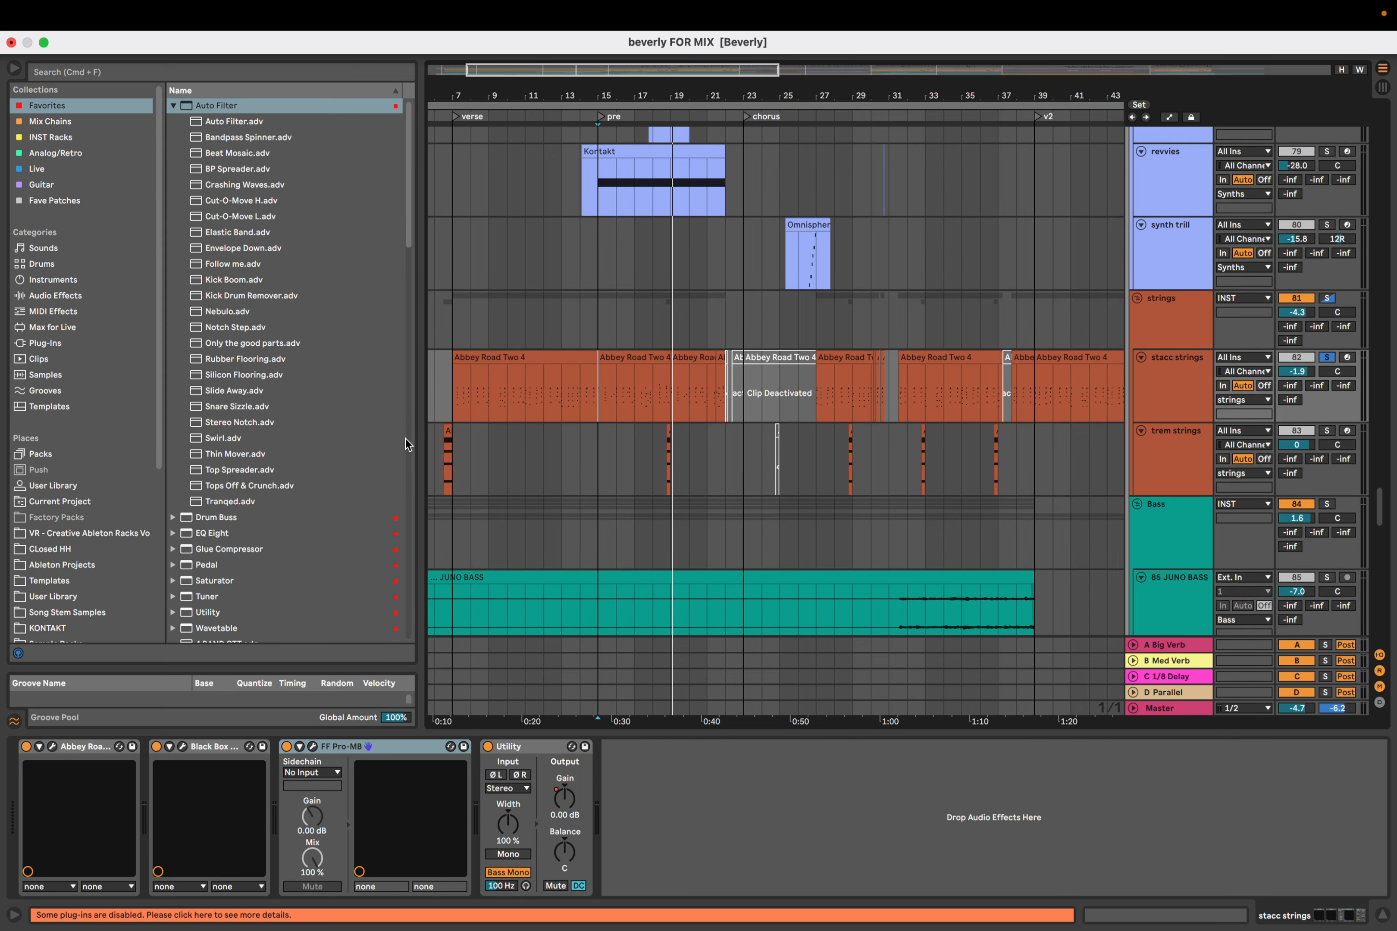
key("space")
left_click(186, 751)
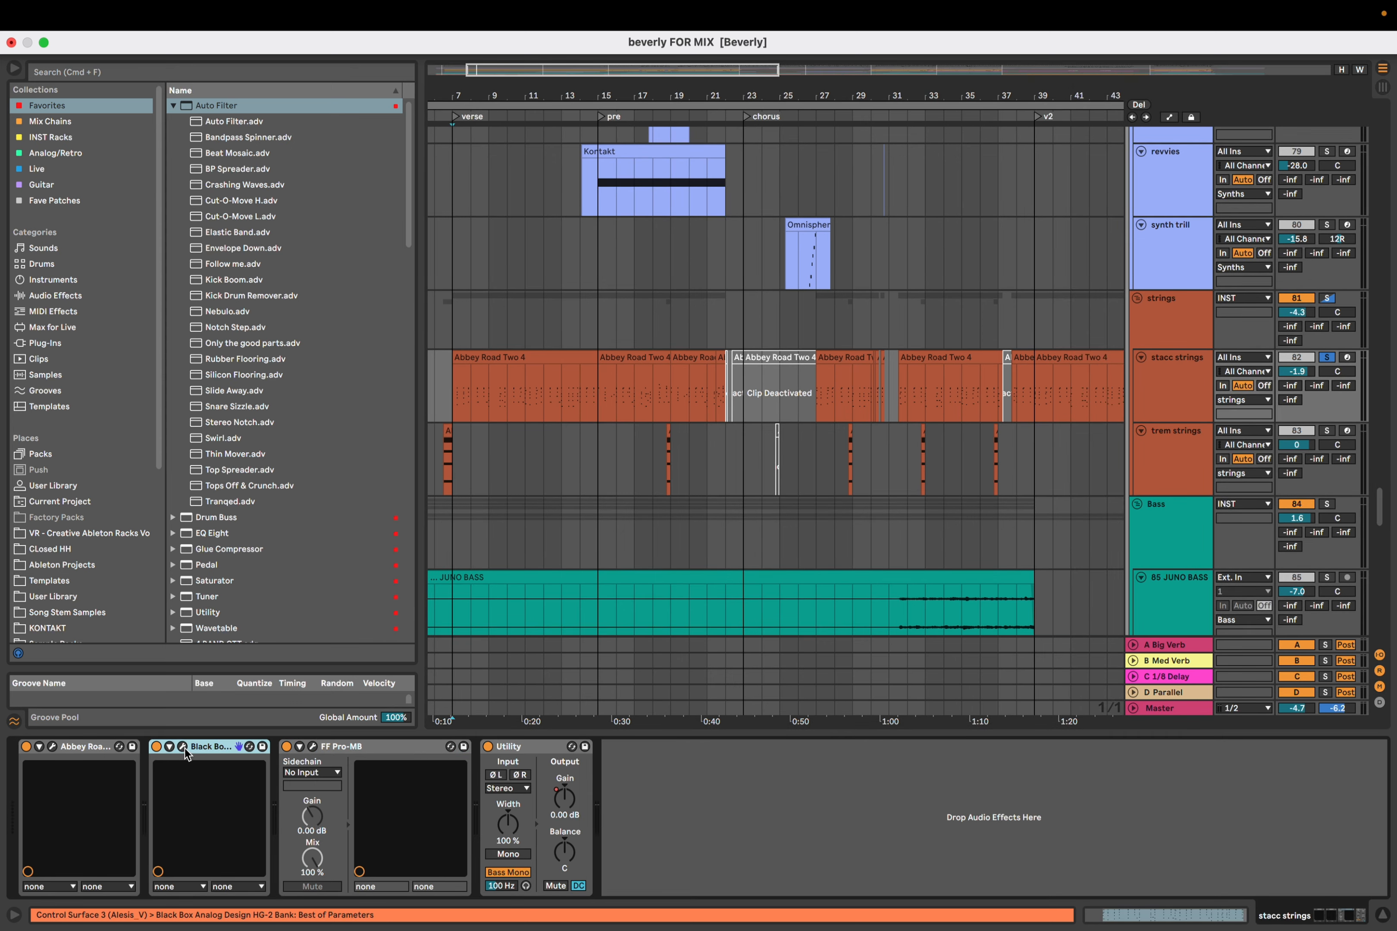
left_click(183, 748)
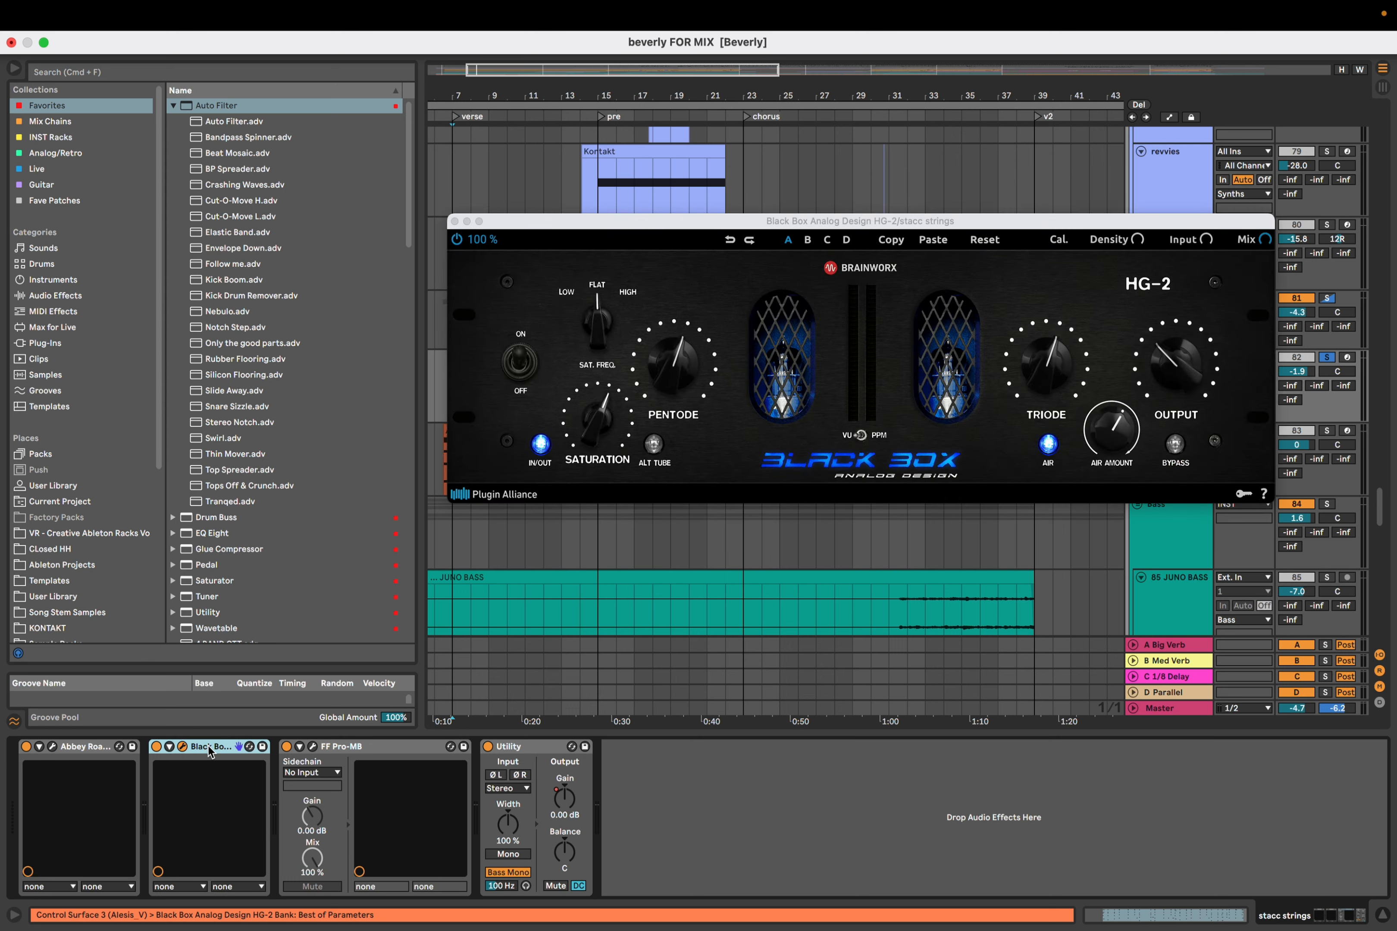
Play the verse strings with the HG-2 and FF Pro-MB effects both switched off, and switch both back on to compare
left_click(388, 752)
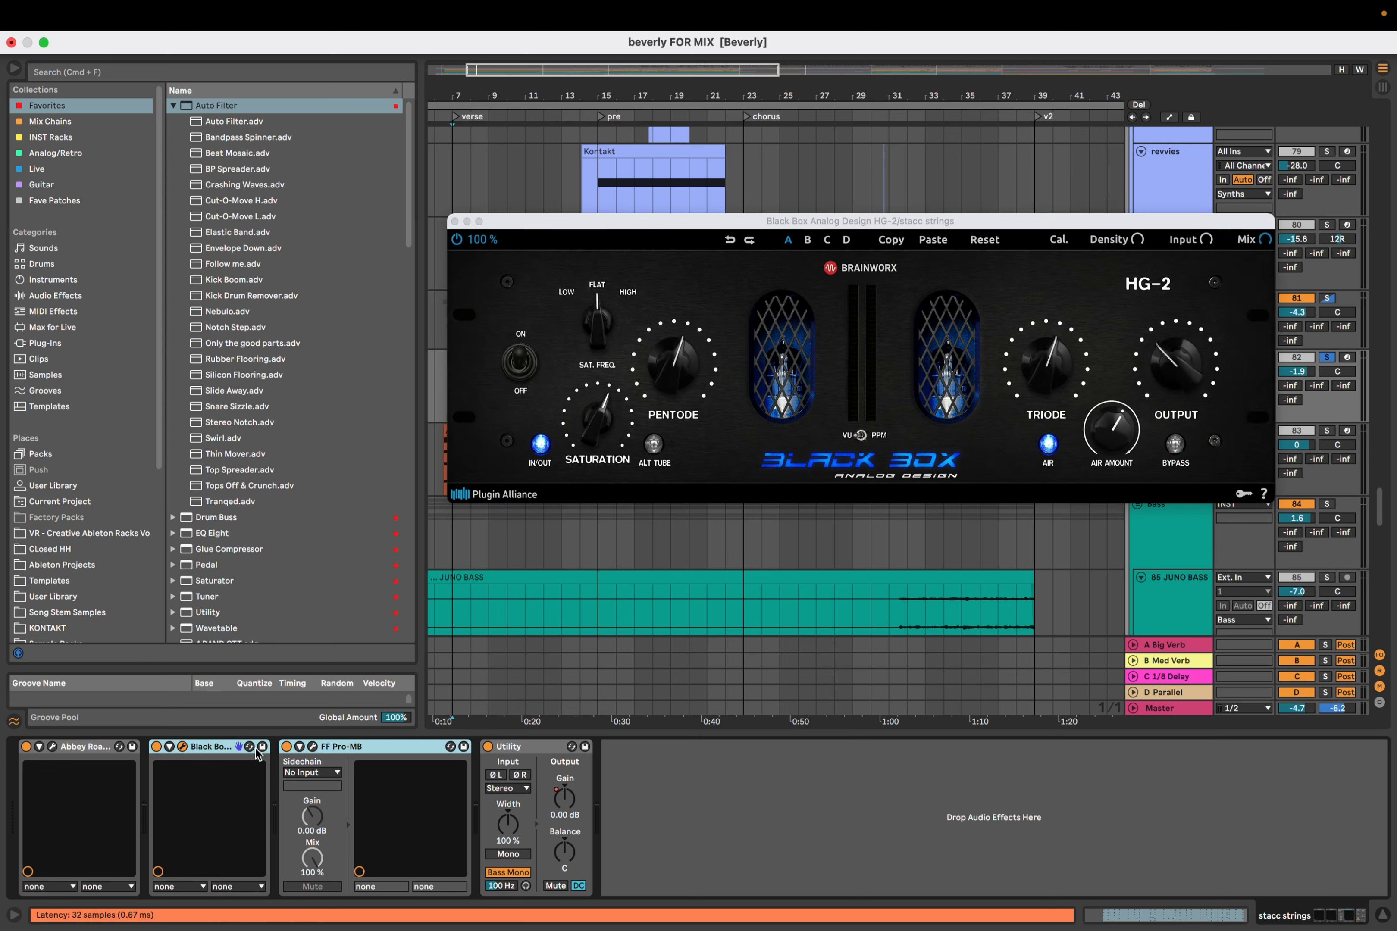
key("space")
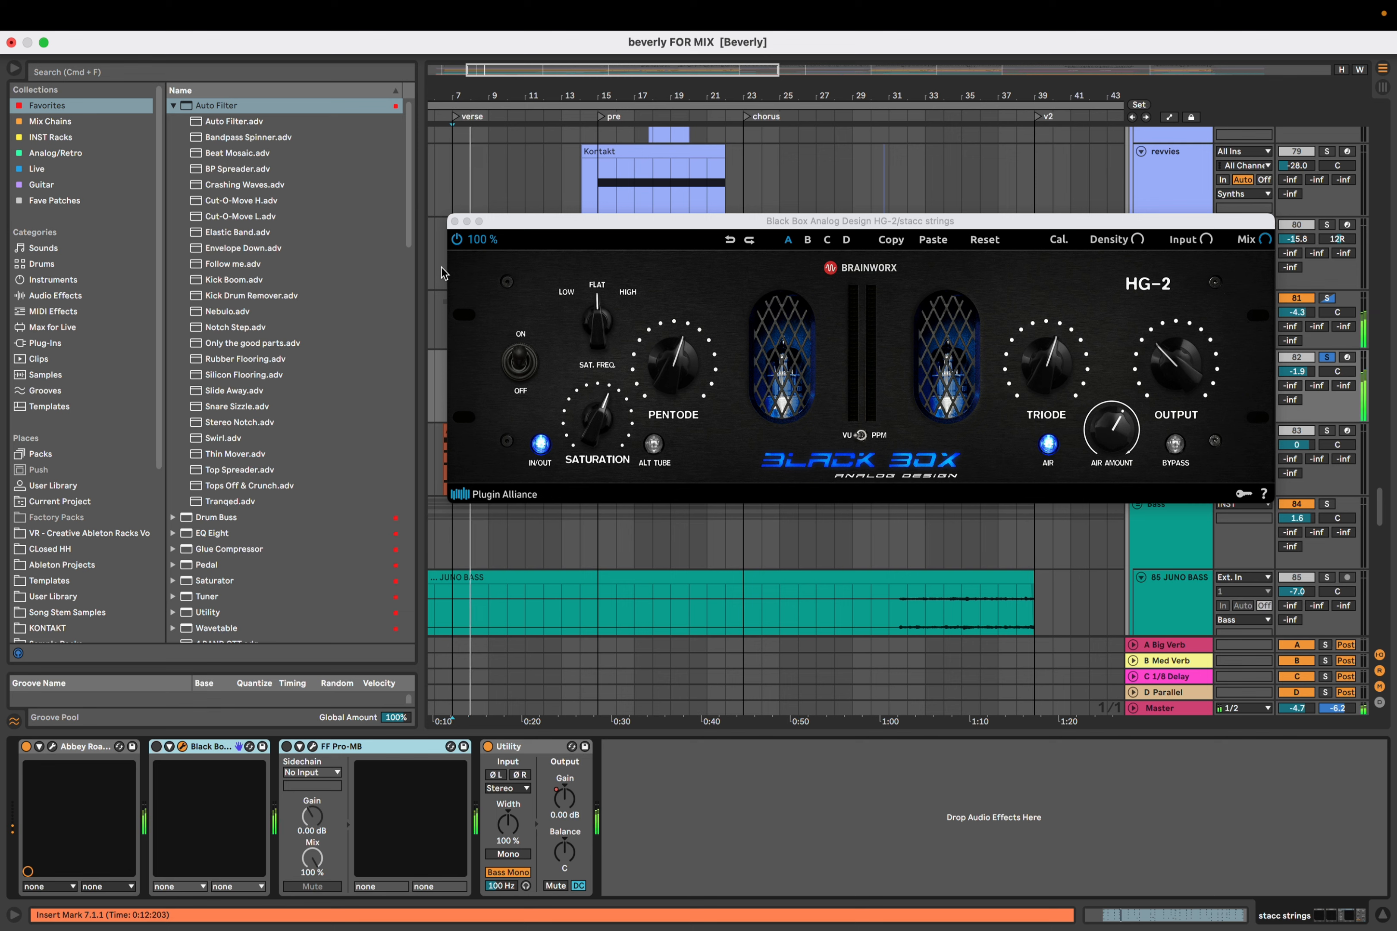
left_click(156, 747)
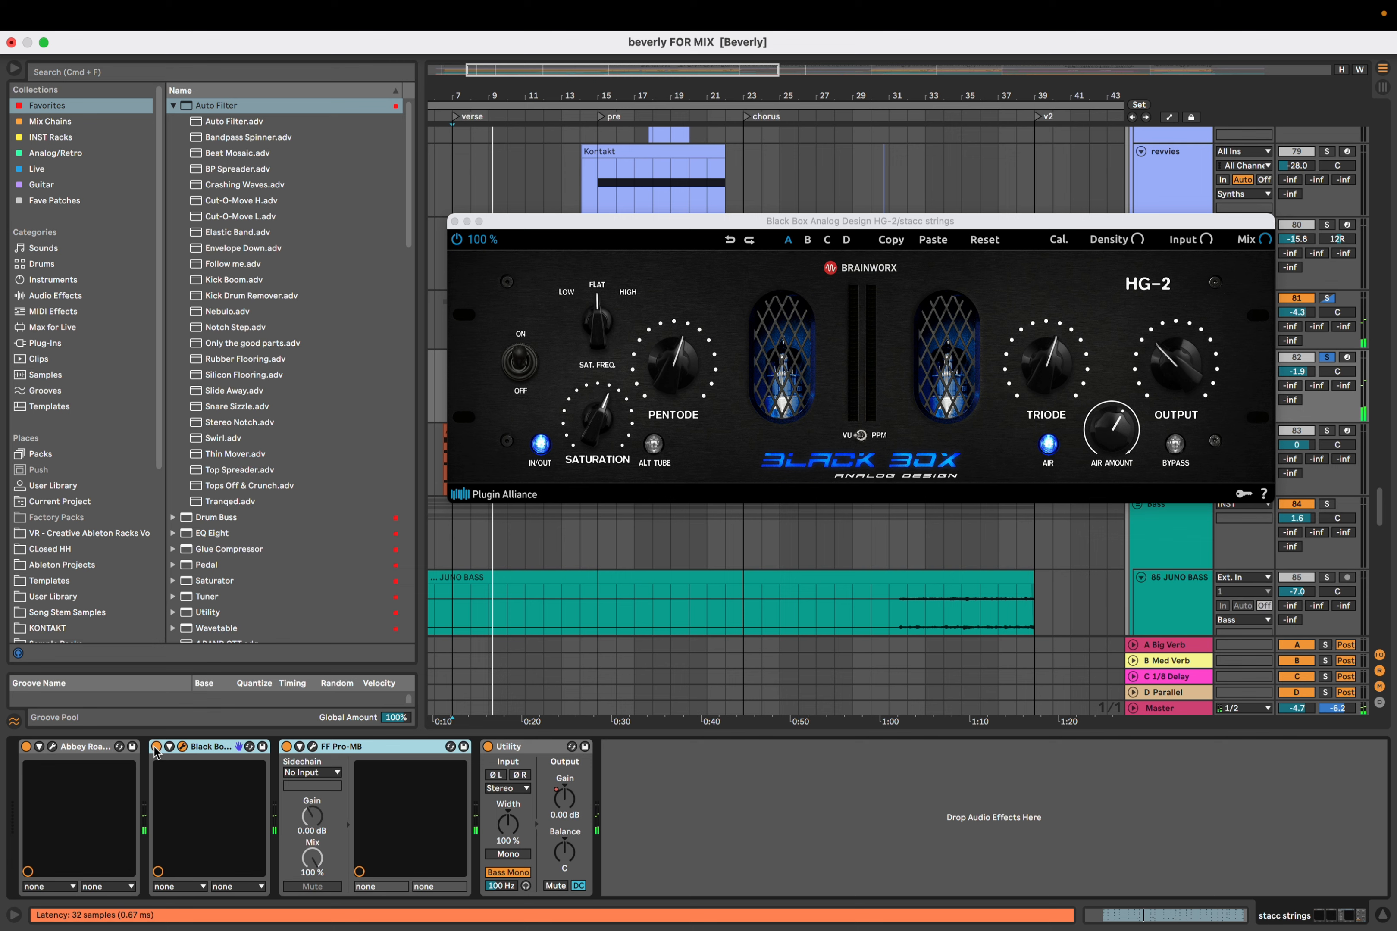
left_click(212, 748)
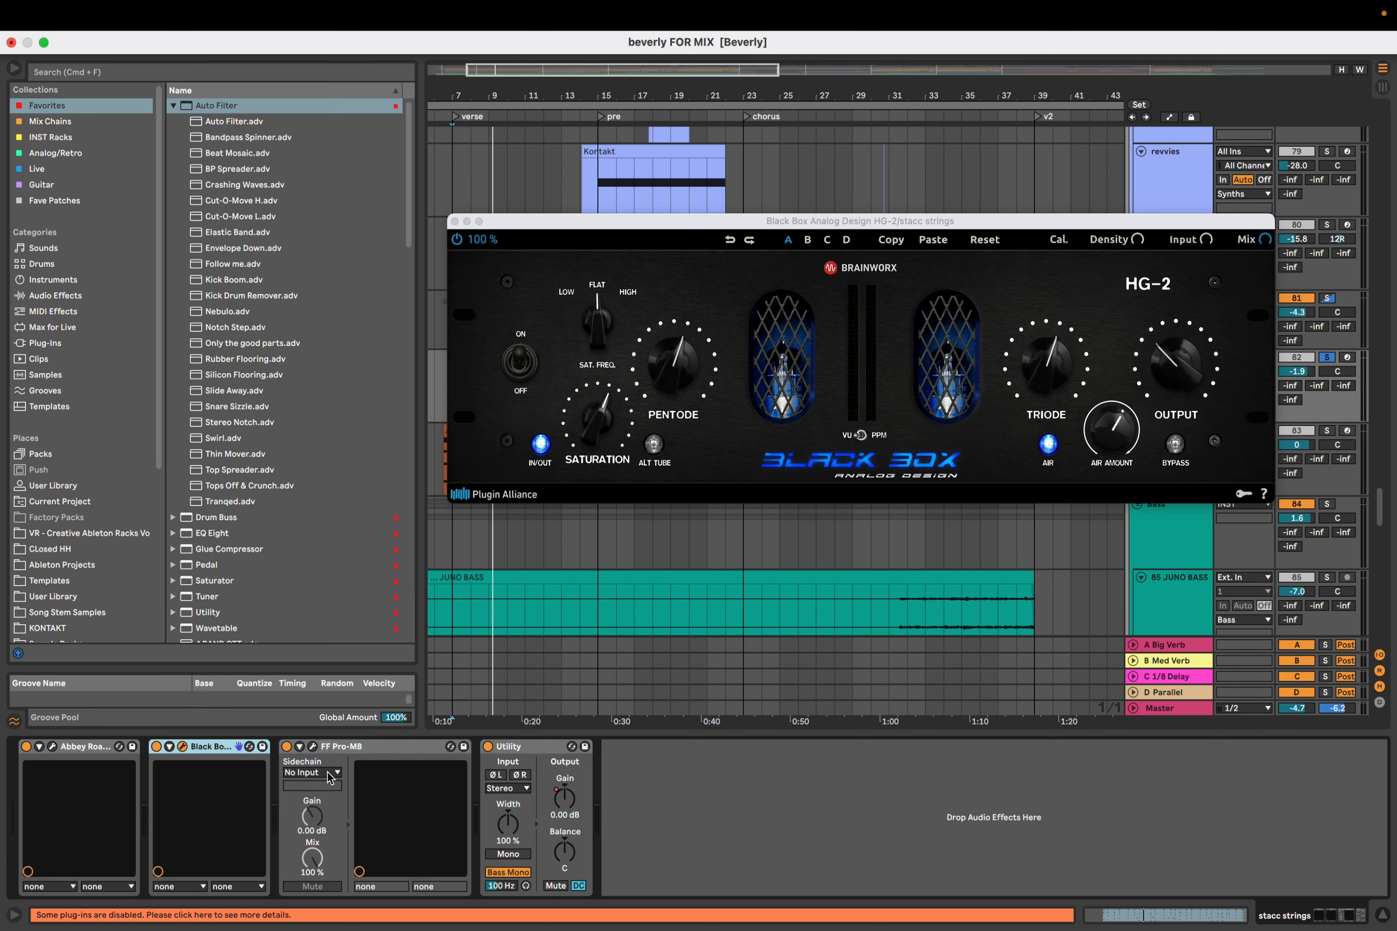
Open FF Pro-MB on the stacc strings track to view its low-frequency band during playback, and close both effect windows
left_click(308, 749)
left_click(312, 747)
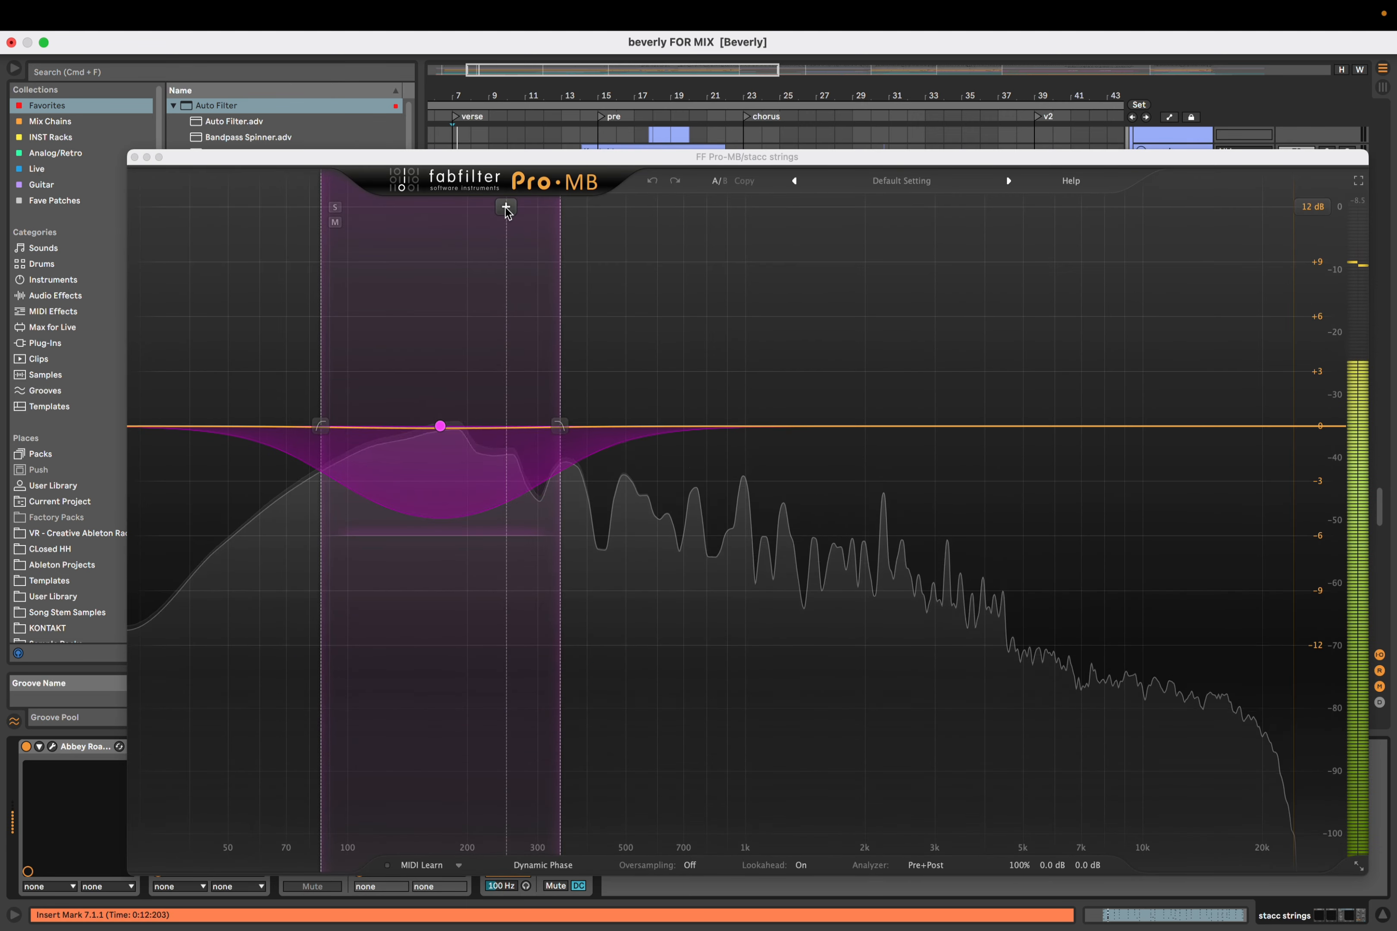
left_click(135, 157)
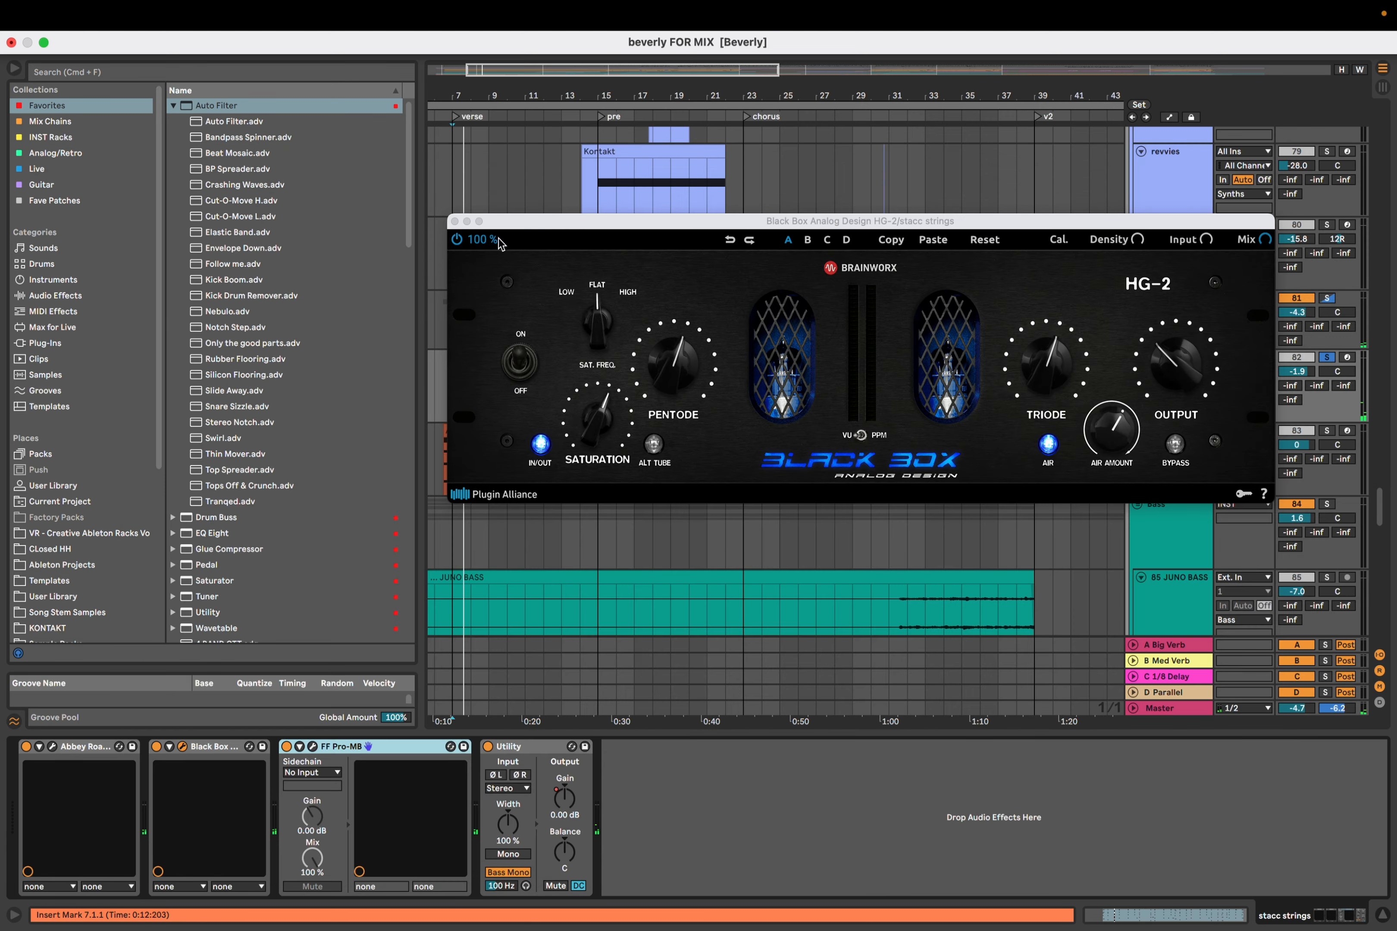
left_click(456, 229)
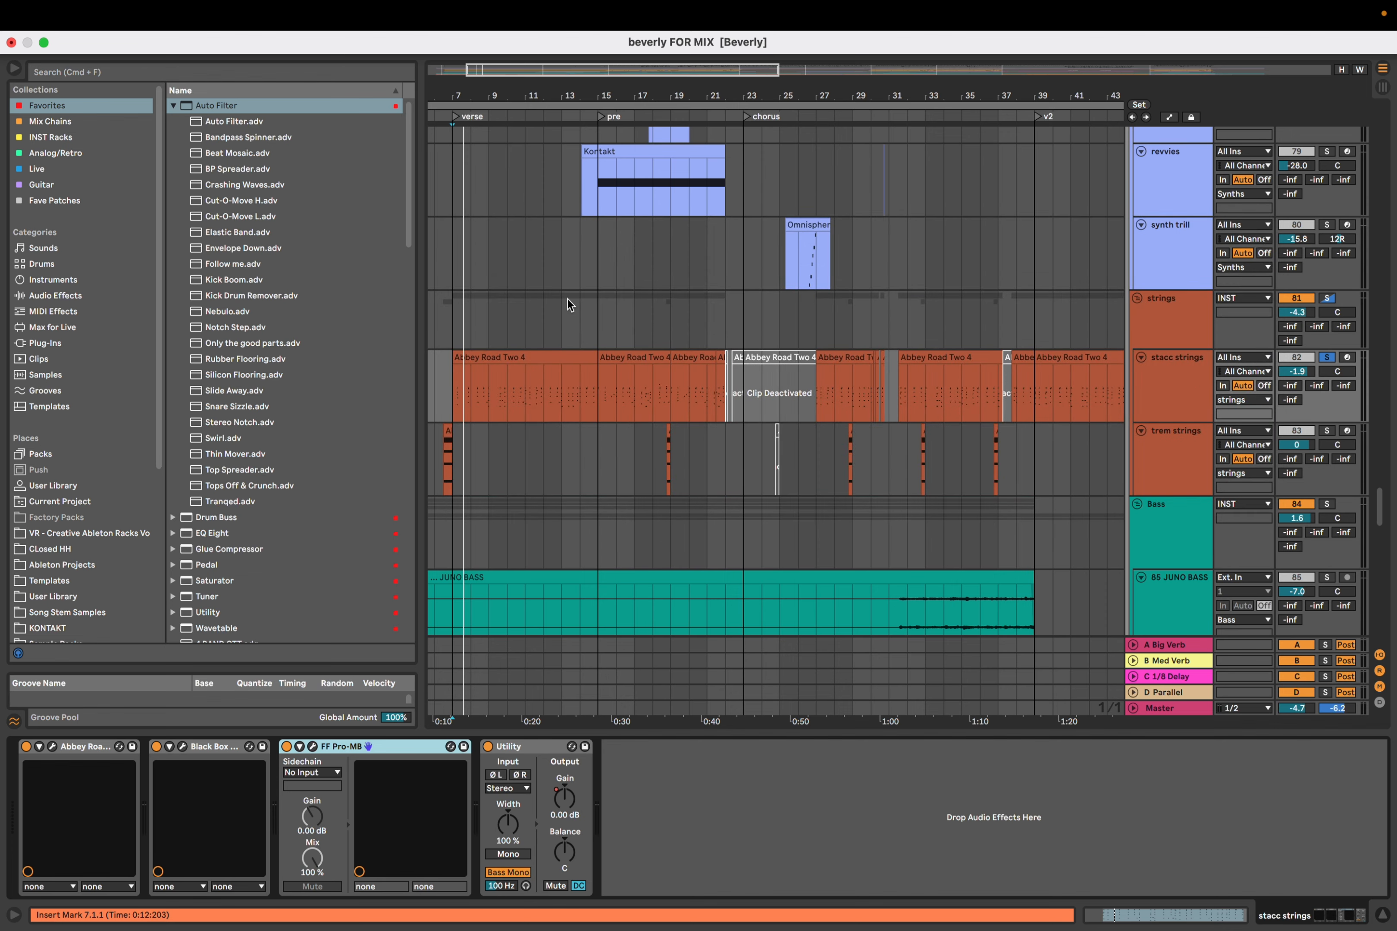
Play the full mix without solos from the verse at bar 7 while looking through the bass, FX and vocal tracks, and stop playback
scroll(568, 299, "up", 3)
left_click(510, 293)
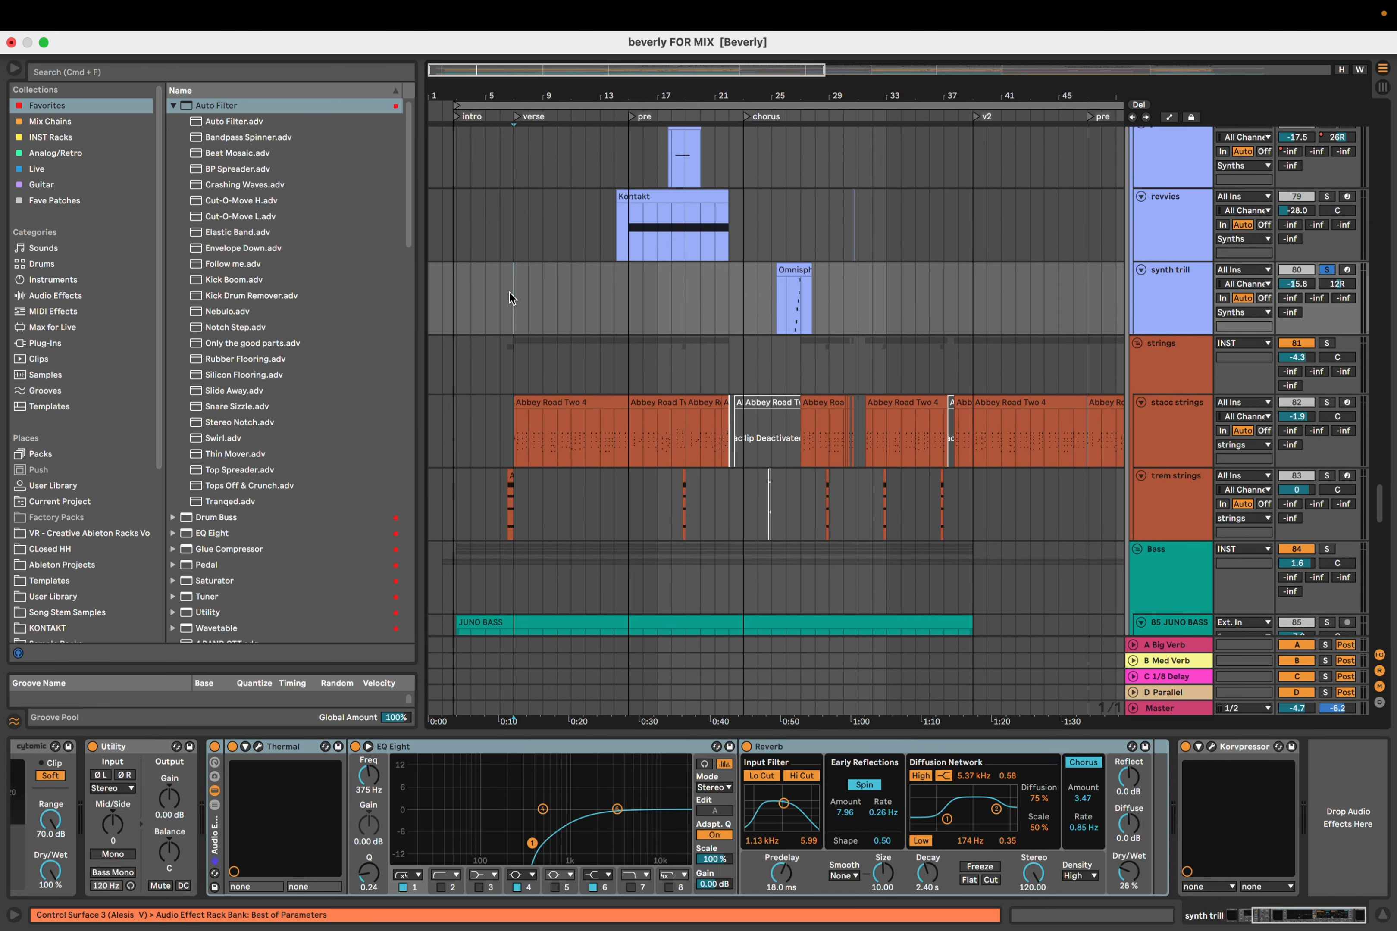
key("space")
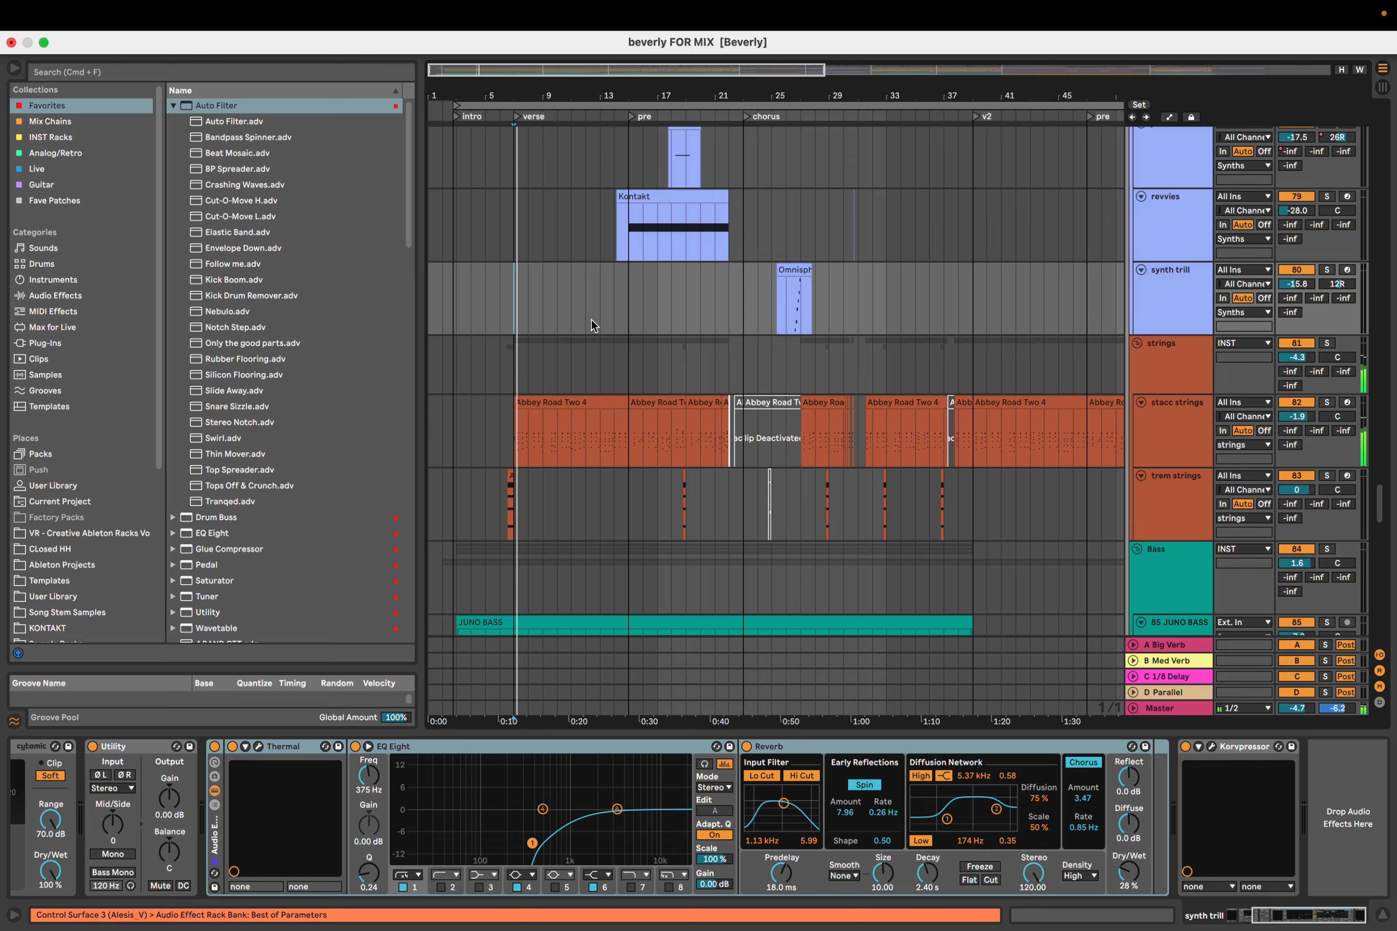
scroll(591, 319, "down", 10)
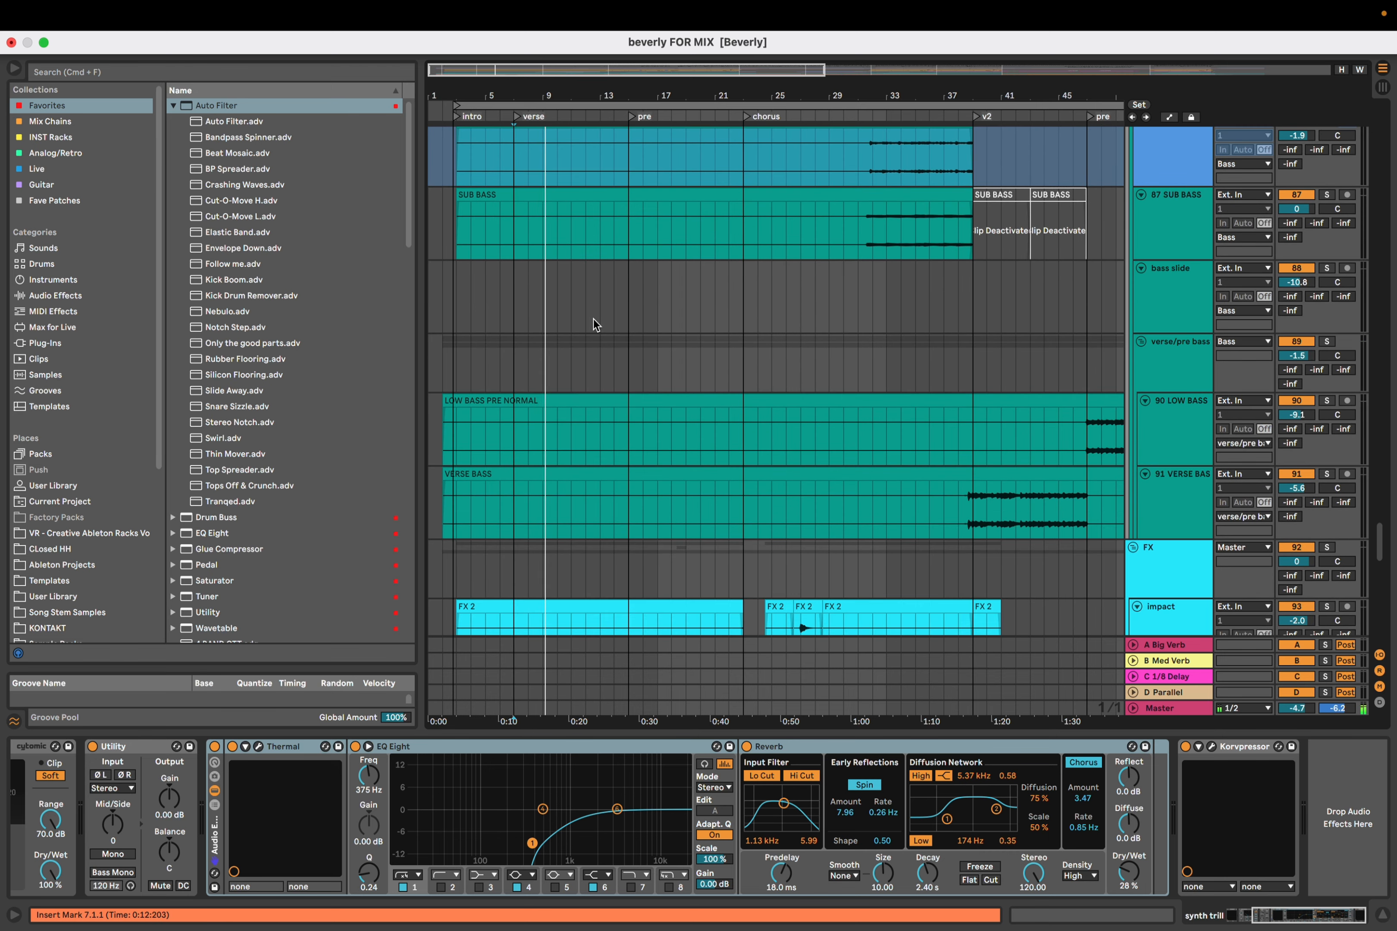
scroll(594, 319, "down", 8)
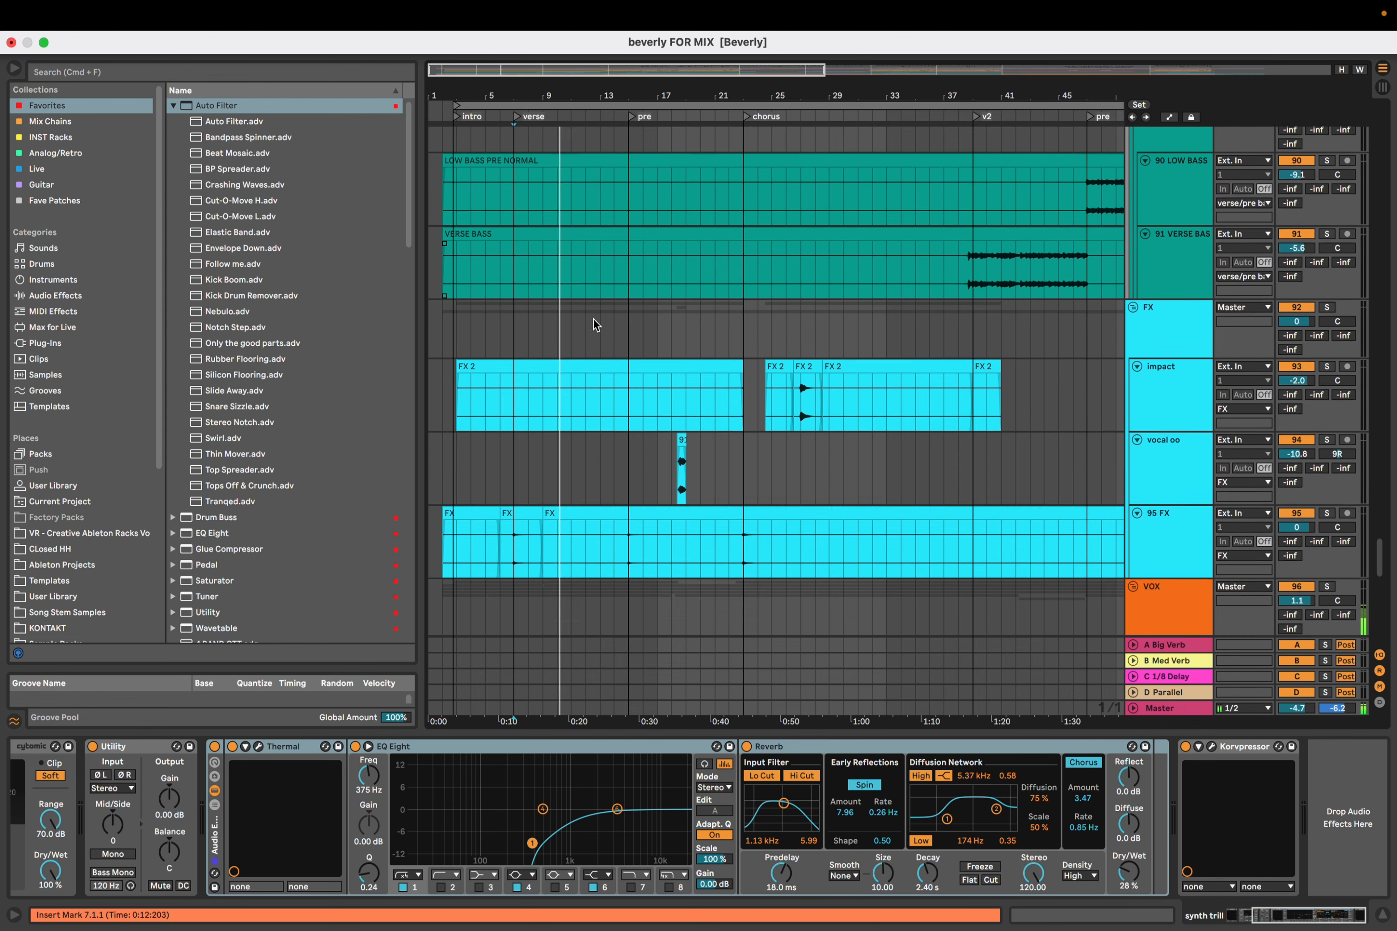
scroll(594, 318, "down", 8)
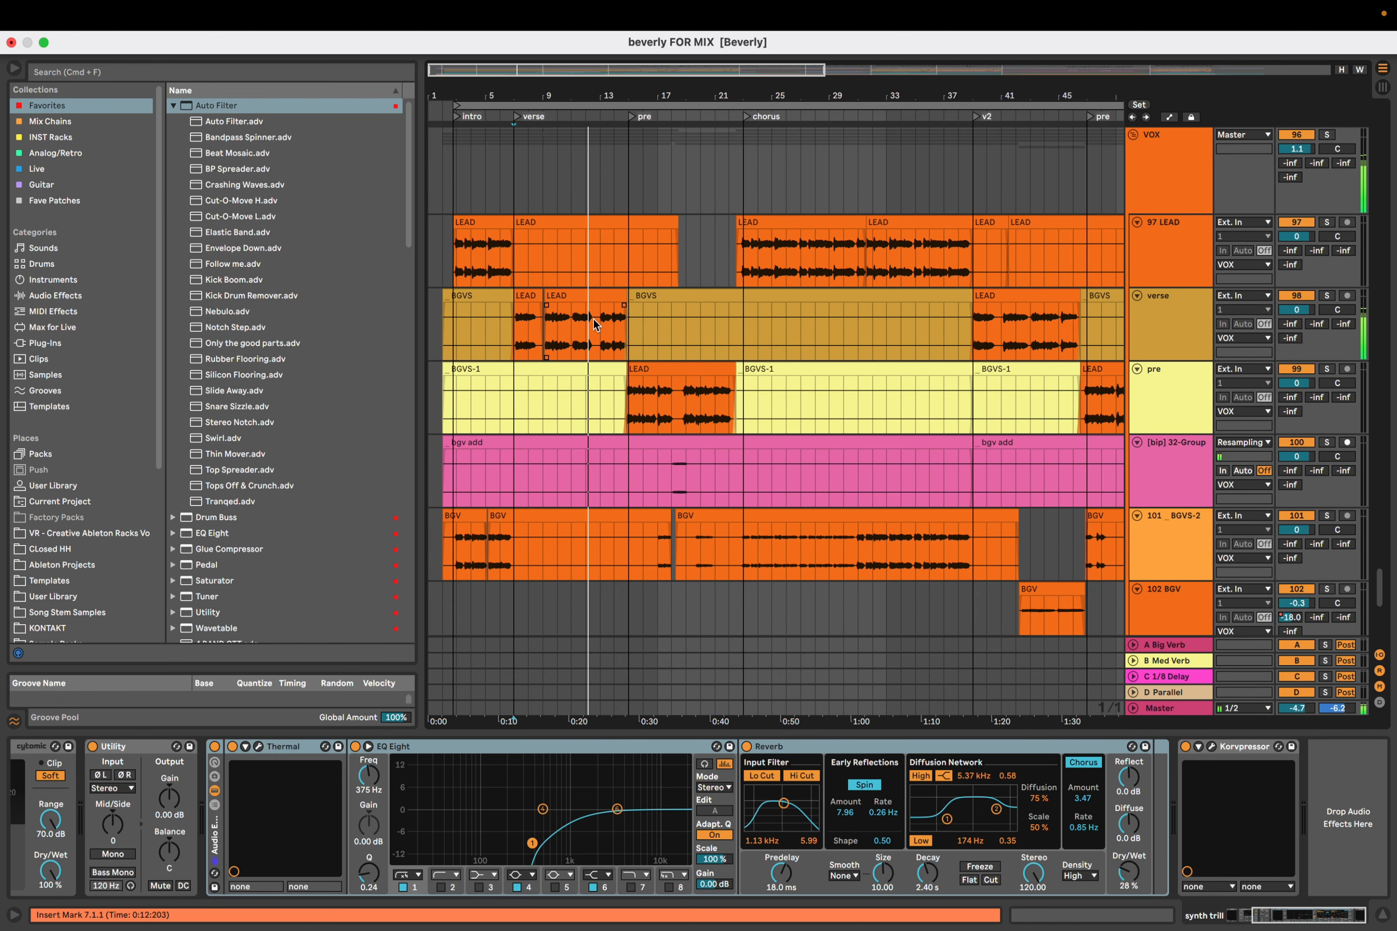
scroll(594, 322, "down", 5)
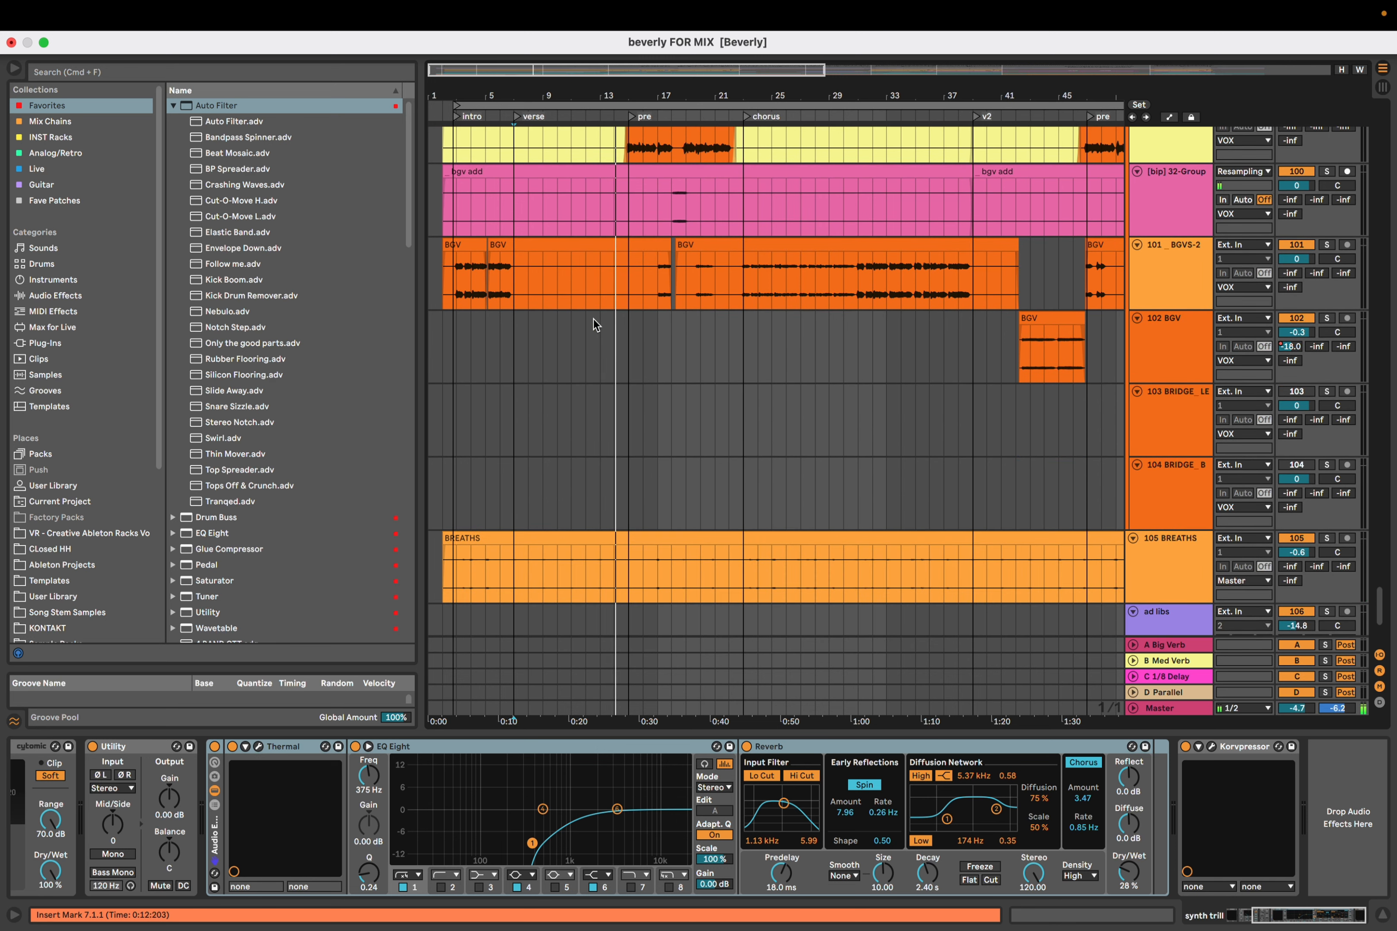
key("space")
Solo the VOX DELAY throws track, play it from about bar 8, and move the playback start to the end of its deactivated clip
left_click(512, 579)
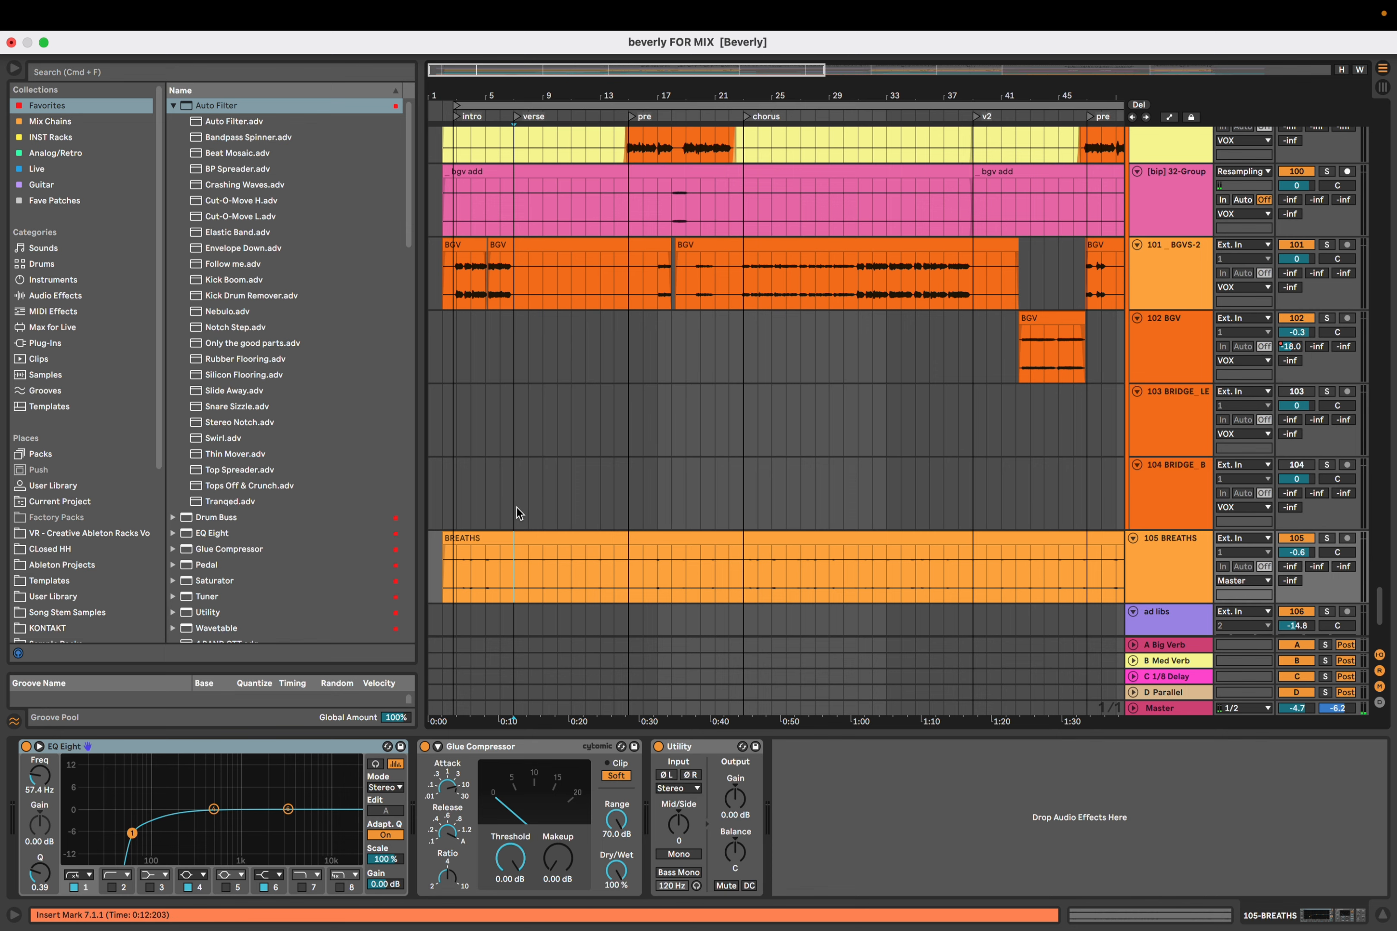
key("plus")
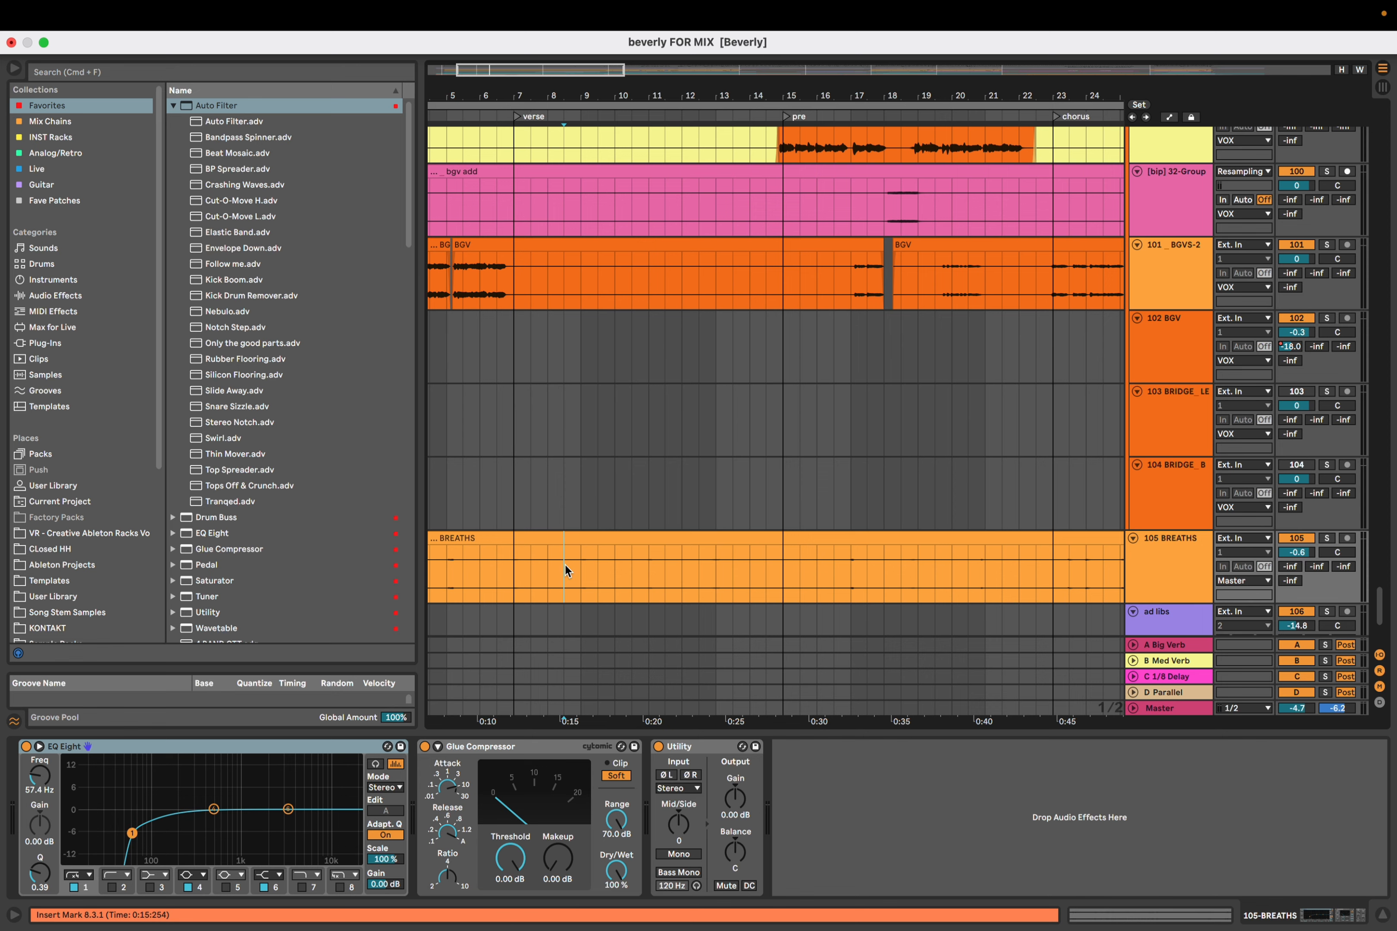
scroll(565, 565, "down", 5)
left_click(556, 551)
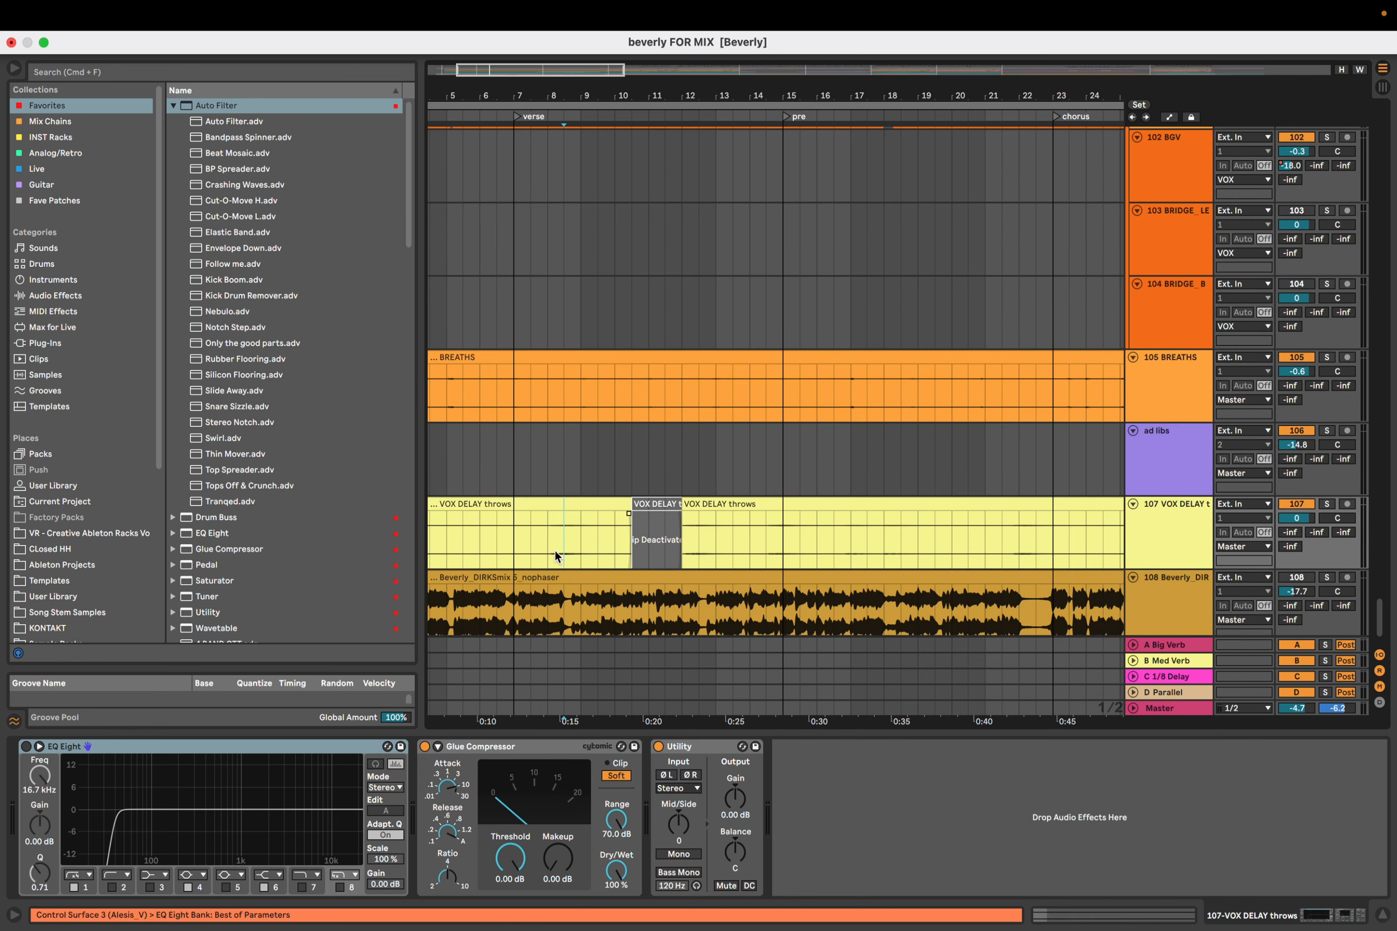
key("s")
key("space")
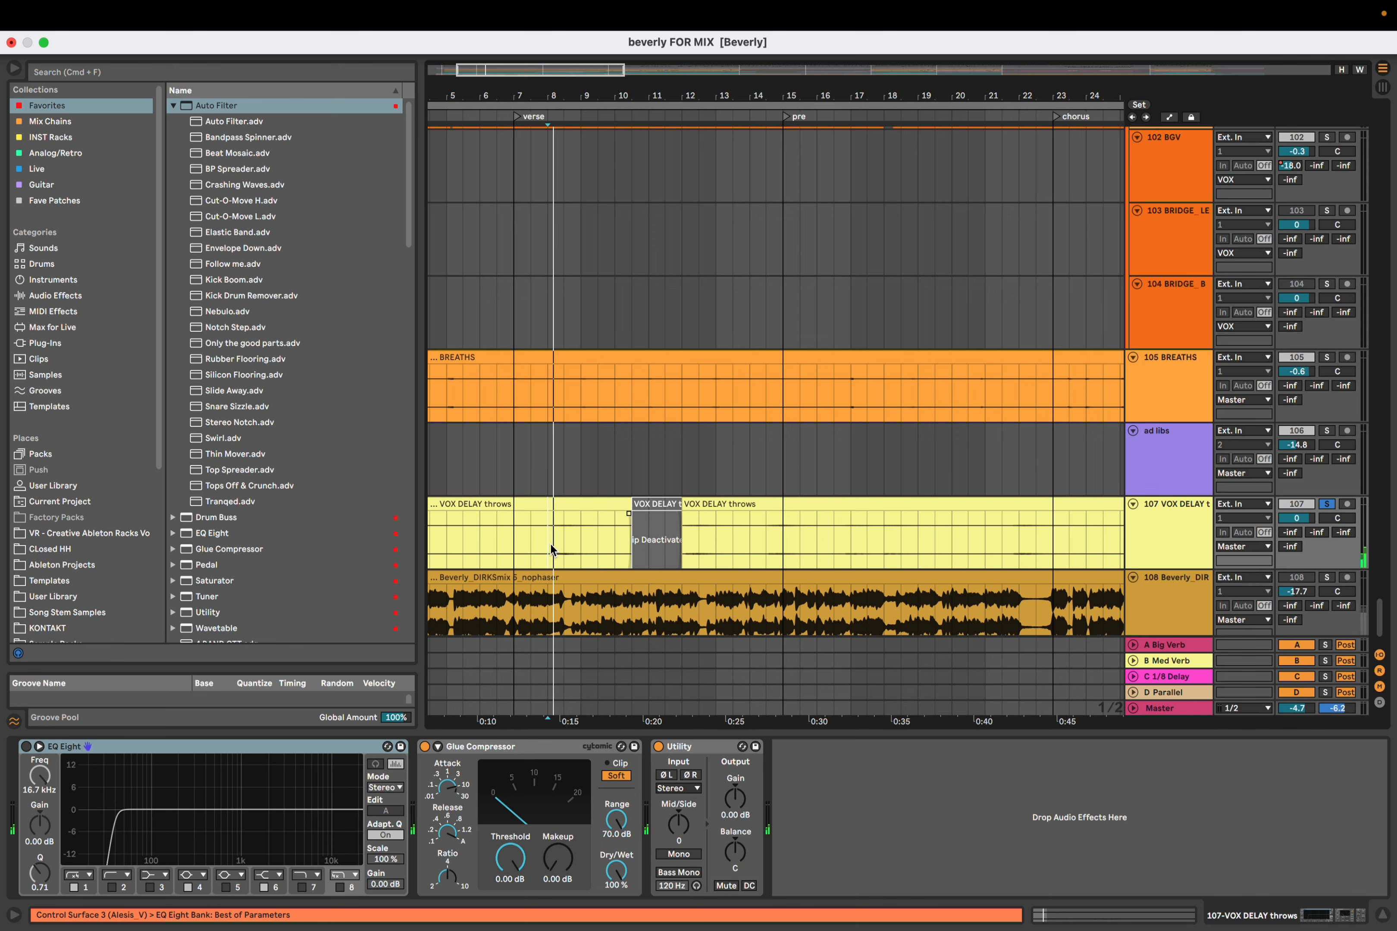
left_click(683, 539)
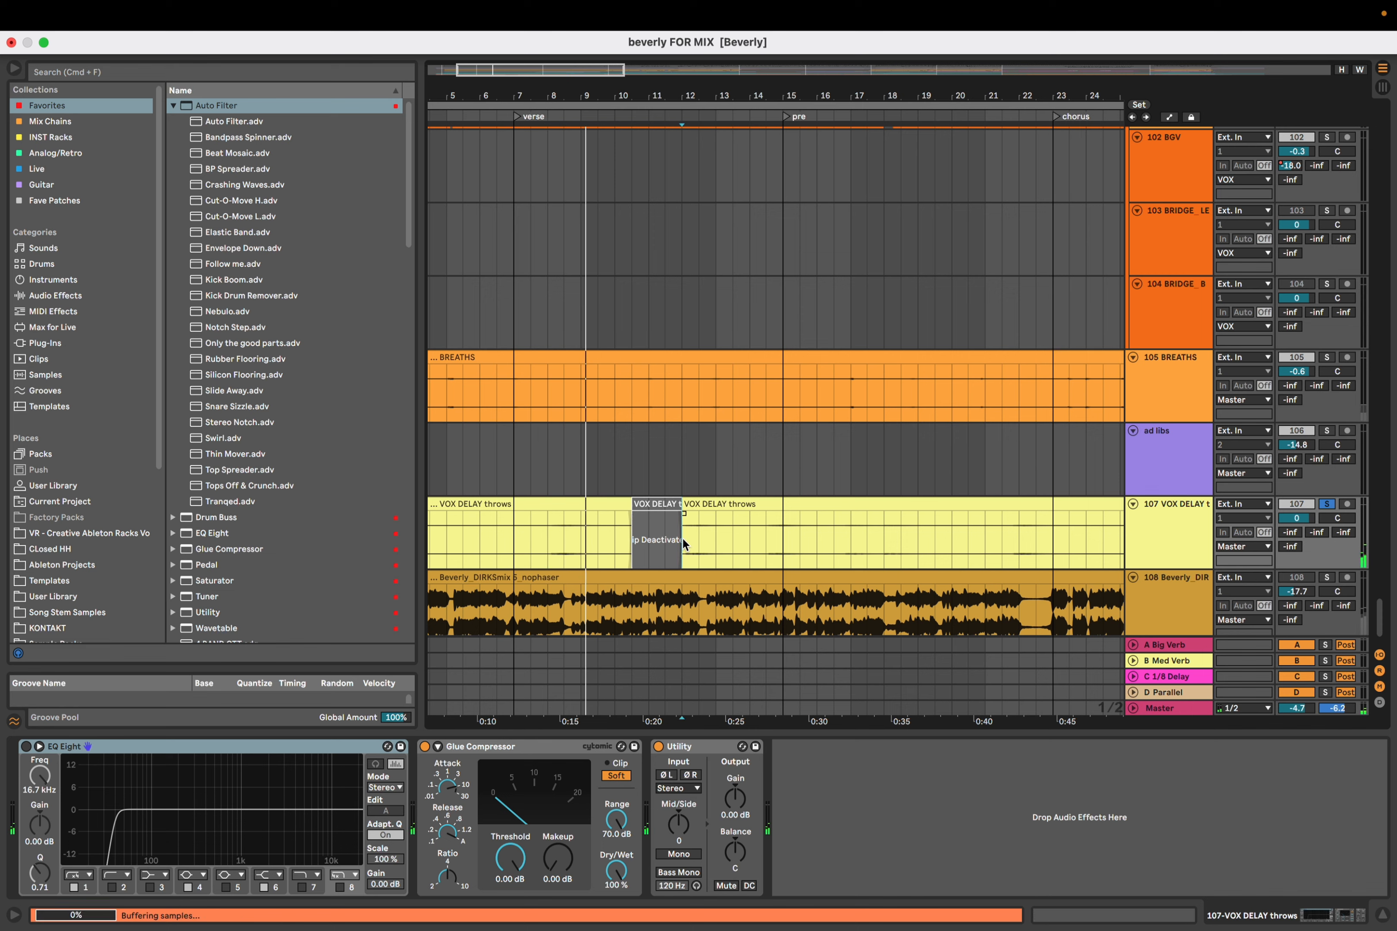
Play the soloed VOX DELAY throws track from bar 12, right after its deactivated clip
key("space")
key("space")
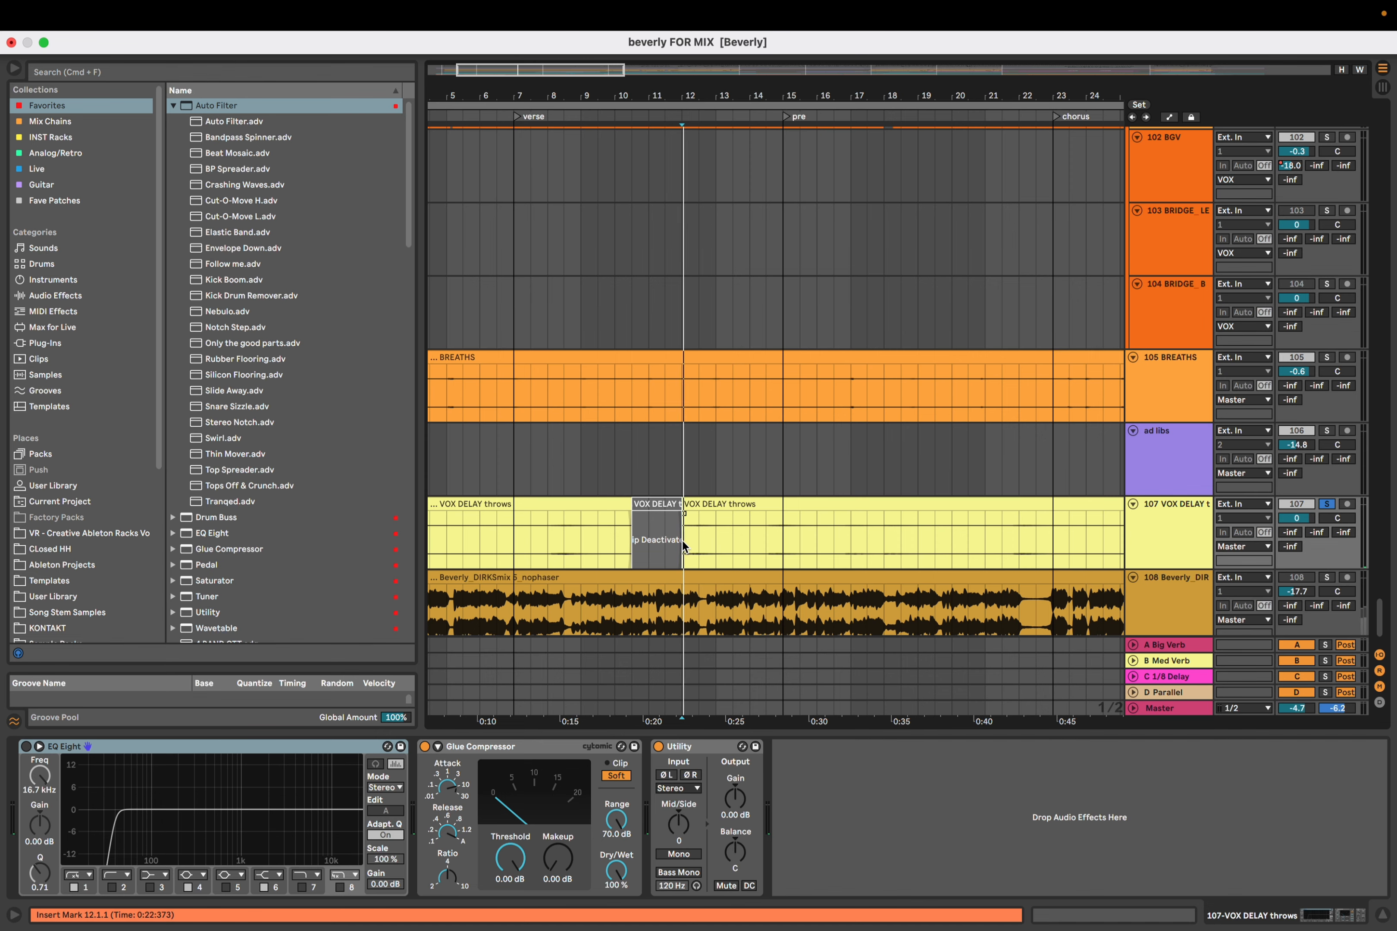
scroll(682, 541, "up", 10)
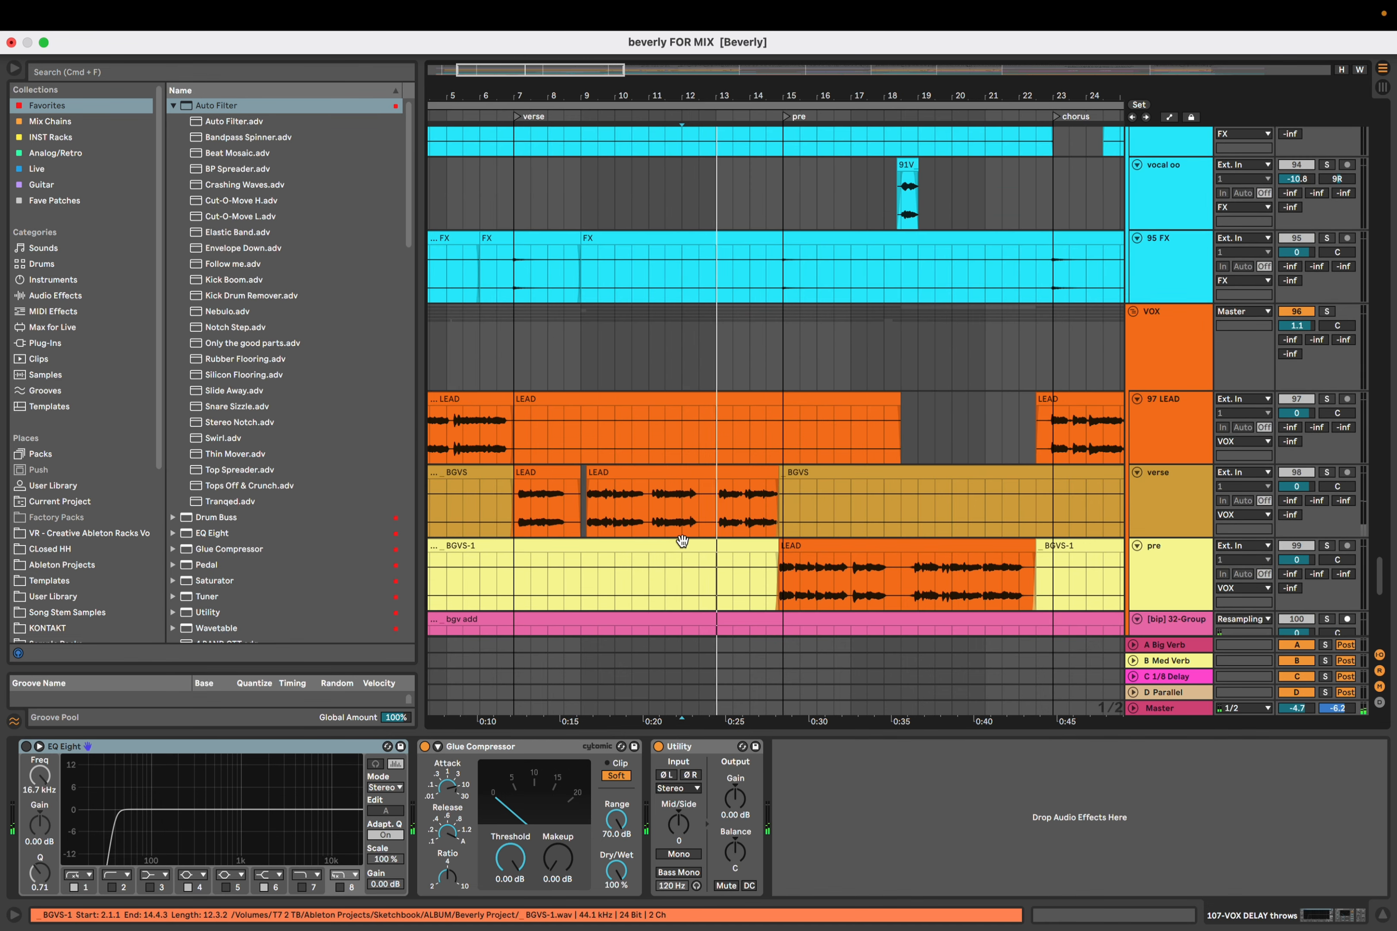
Open EchoBoy on the verse vocal track, move its window below the clips, and show the automation of its Mix
left_click(609, 470)
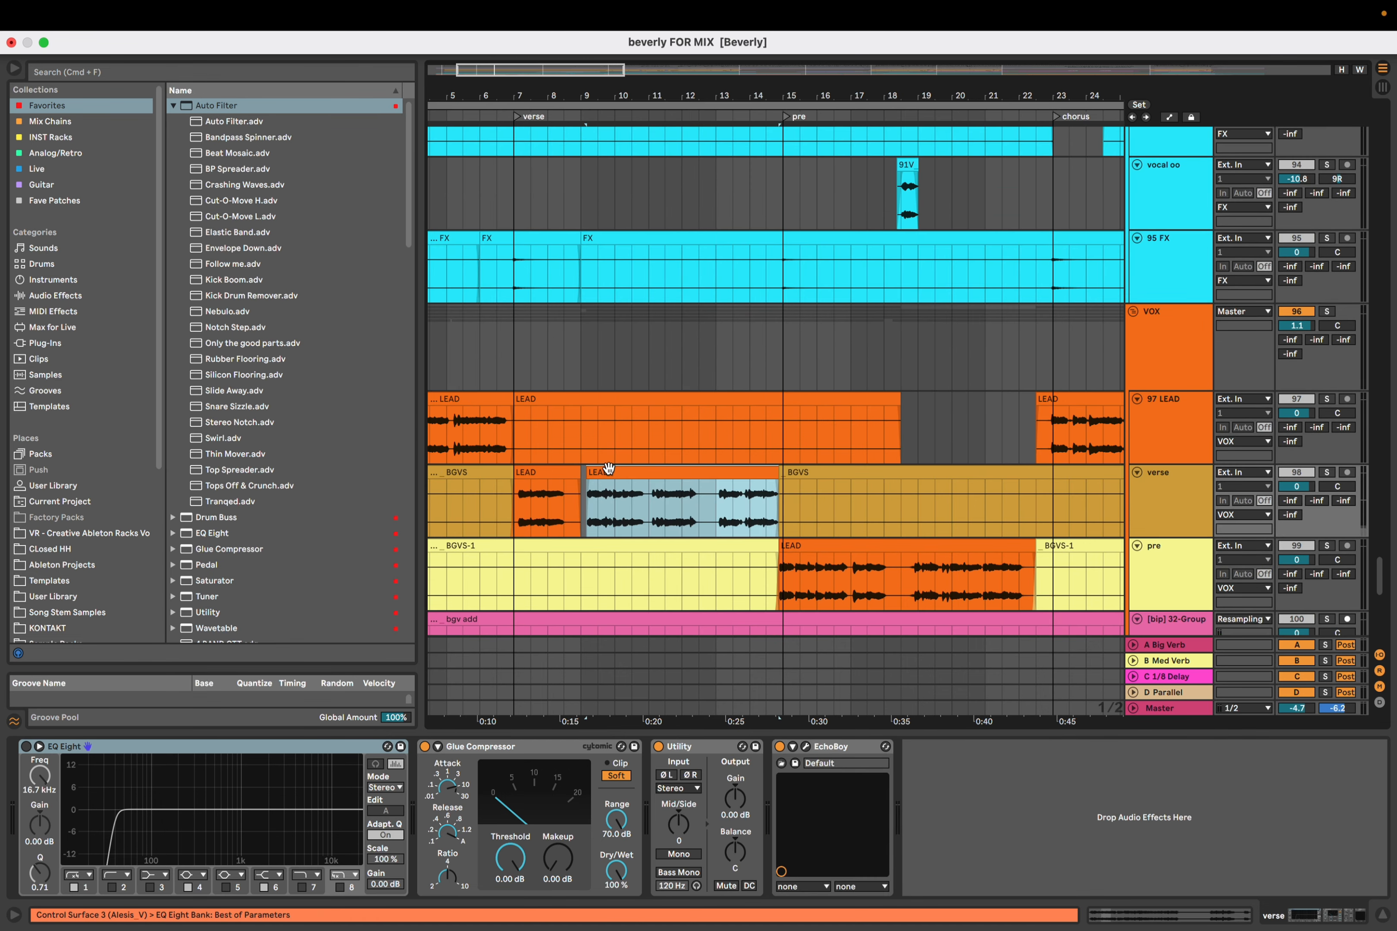
left_click(804, 747)
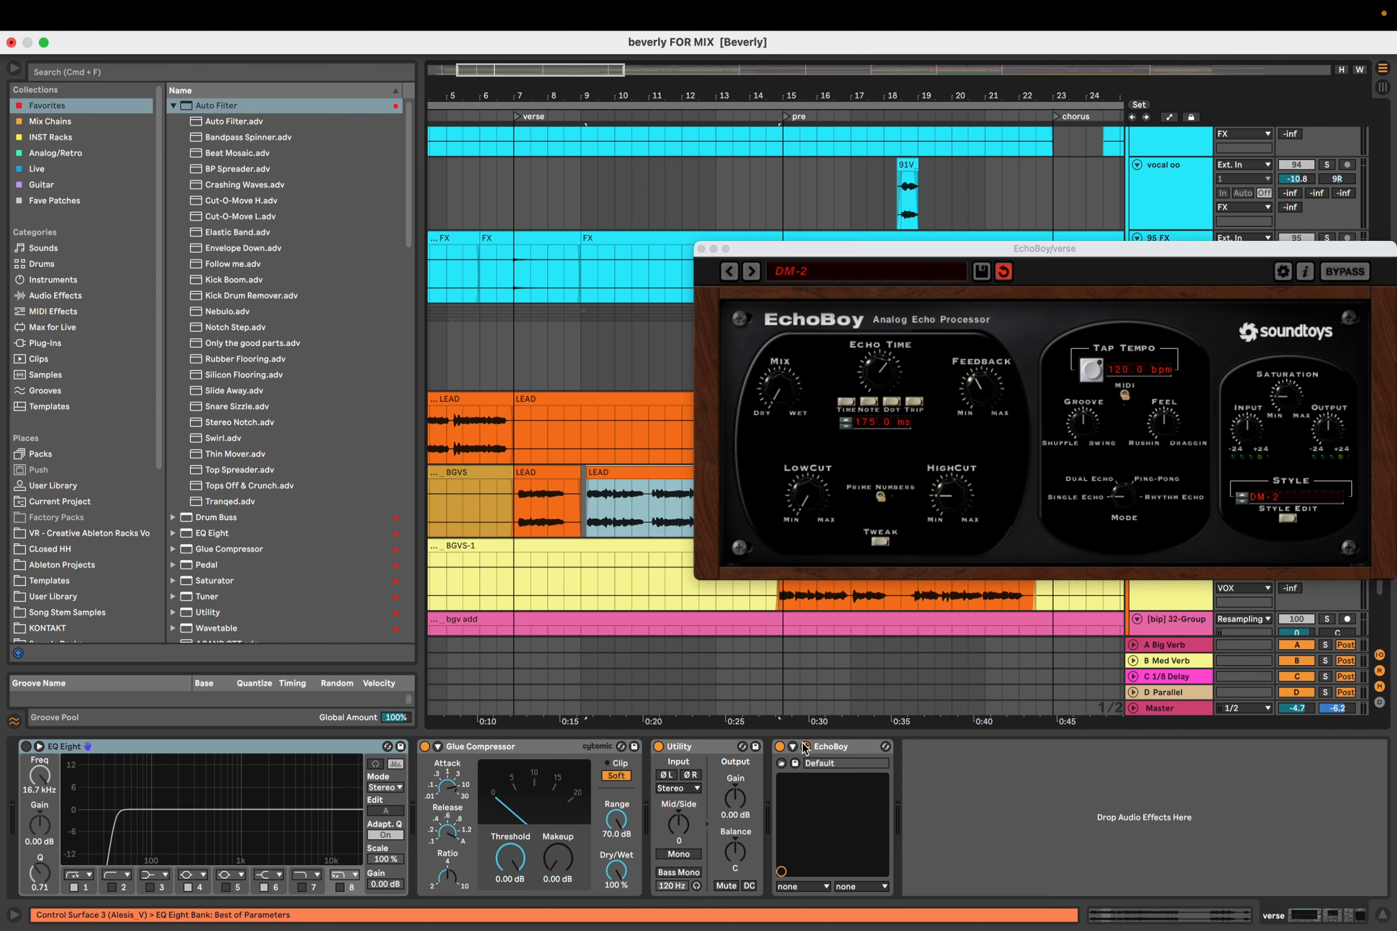
left_click_drag(856, 252, 788, 539)
key("a")
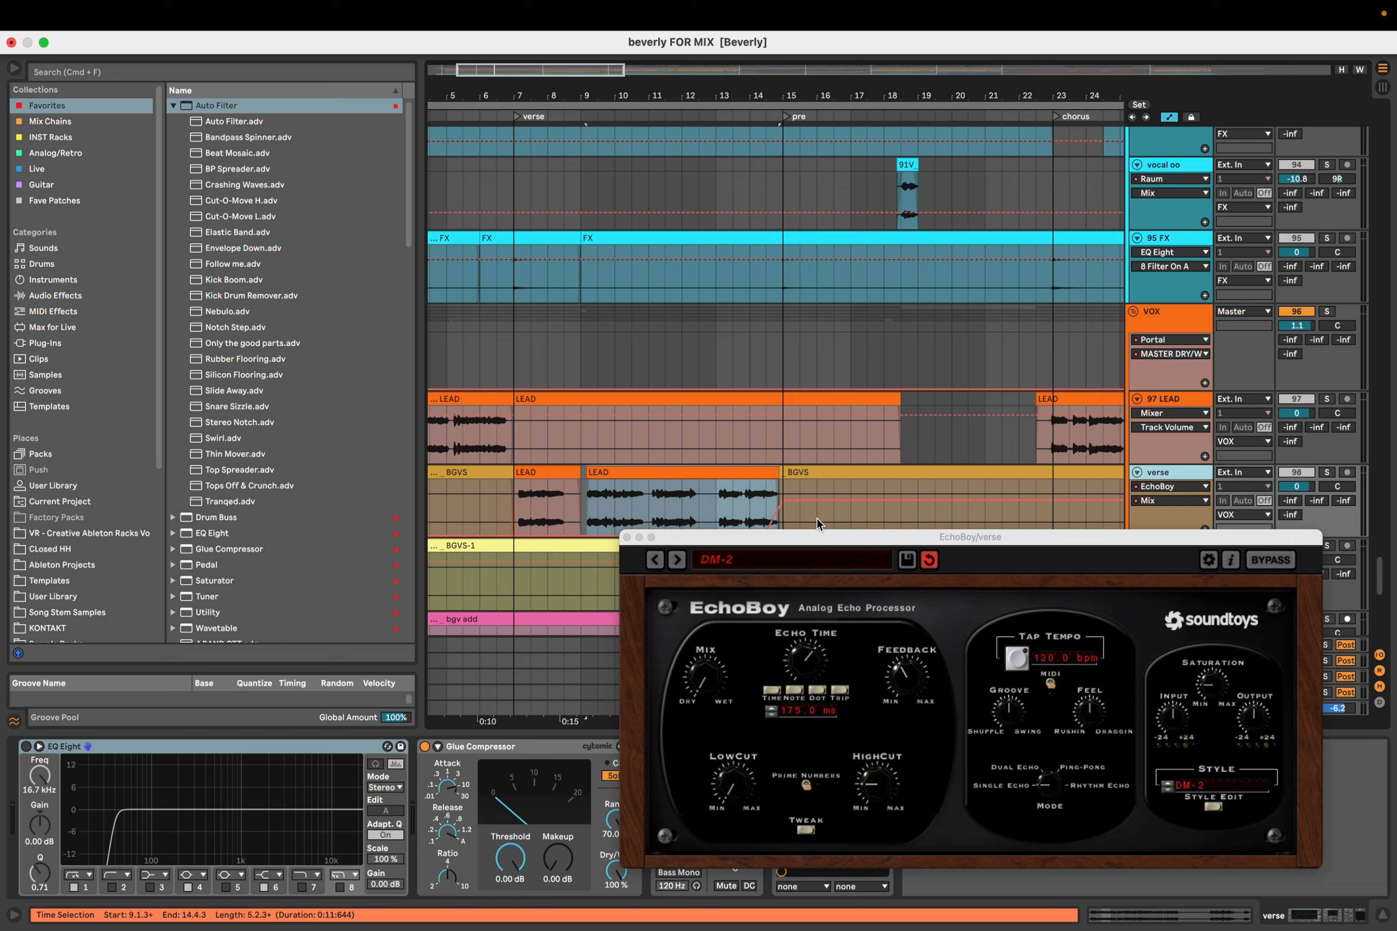
Solo the verse vocal track and play it from bar 14 into the pre to hear the automated EchoBoy throw
scroll(766, 514, "down", 4)
left_click(751, 387)
key("space")
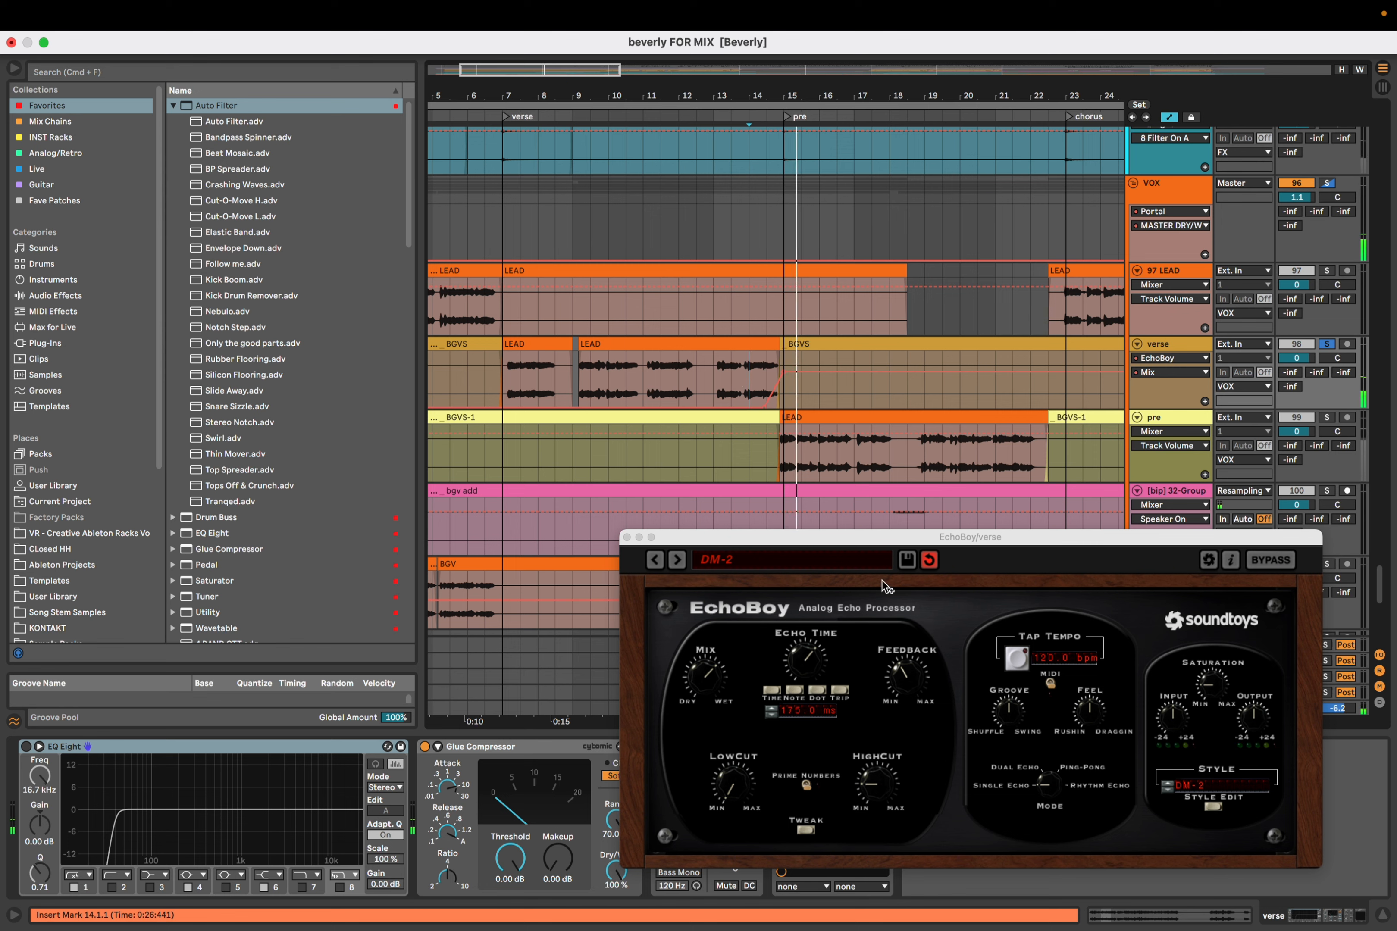
Look through EchoBoy's preset categories, including the DM-2 preset in 01 Classics, without changing the preset, and close its window
left_click(718, 560)
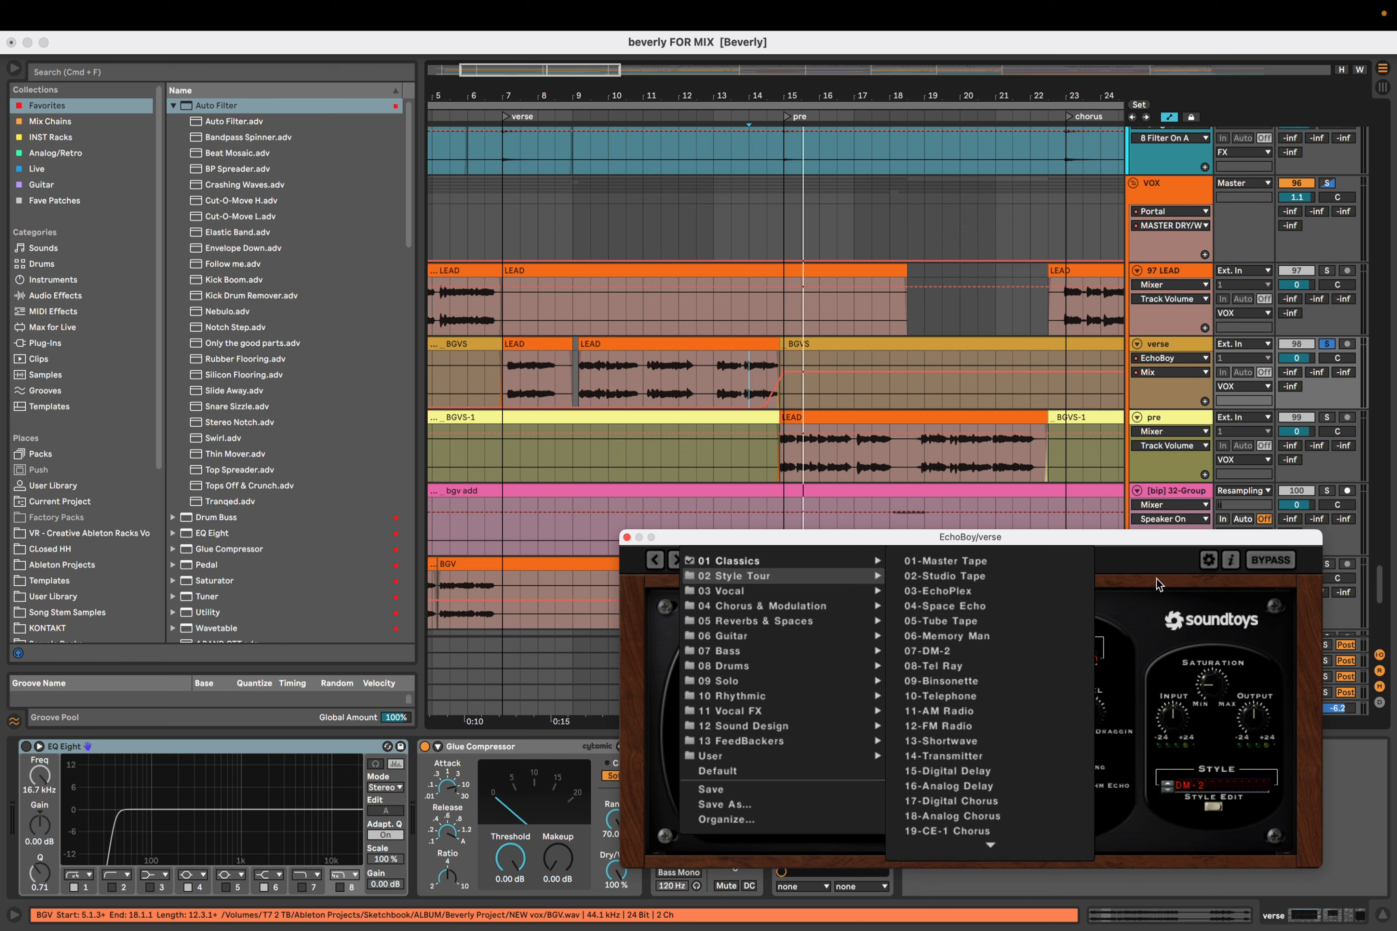
mouse_move(710, 557)
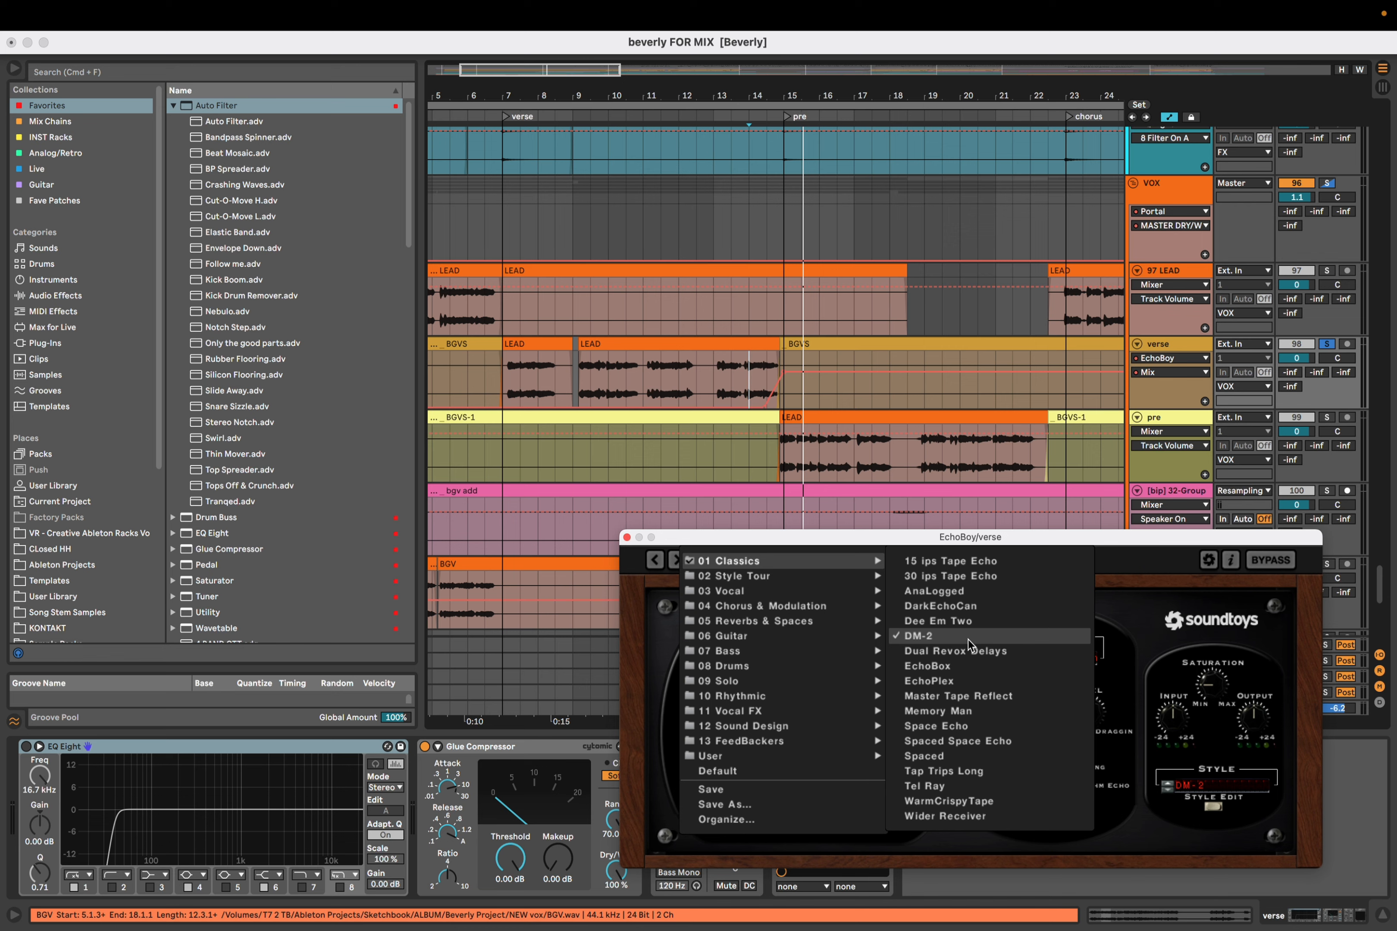
left_click(1149, 582)
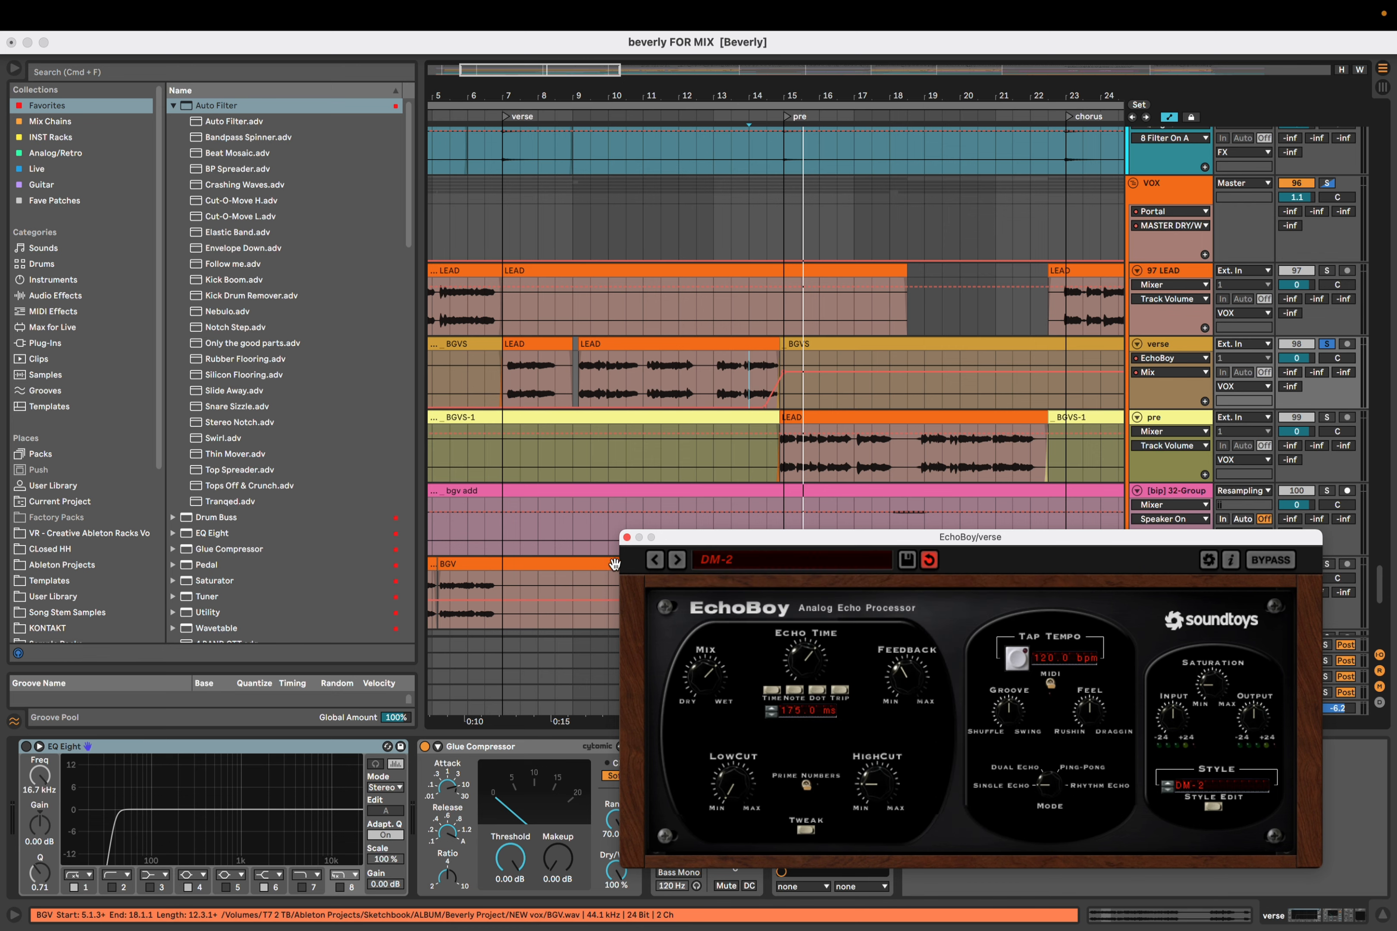
left_click(626, 537)
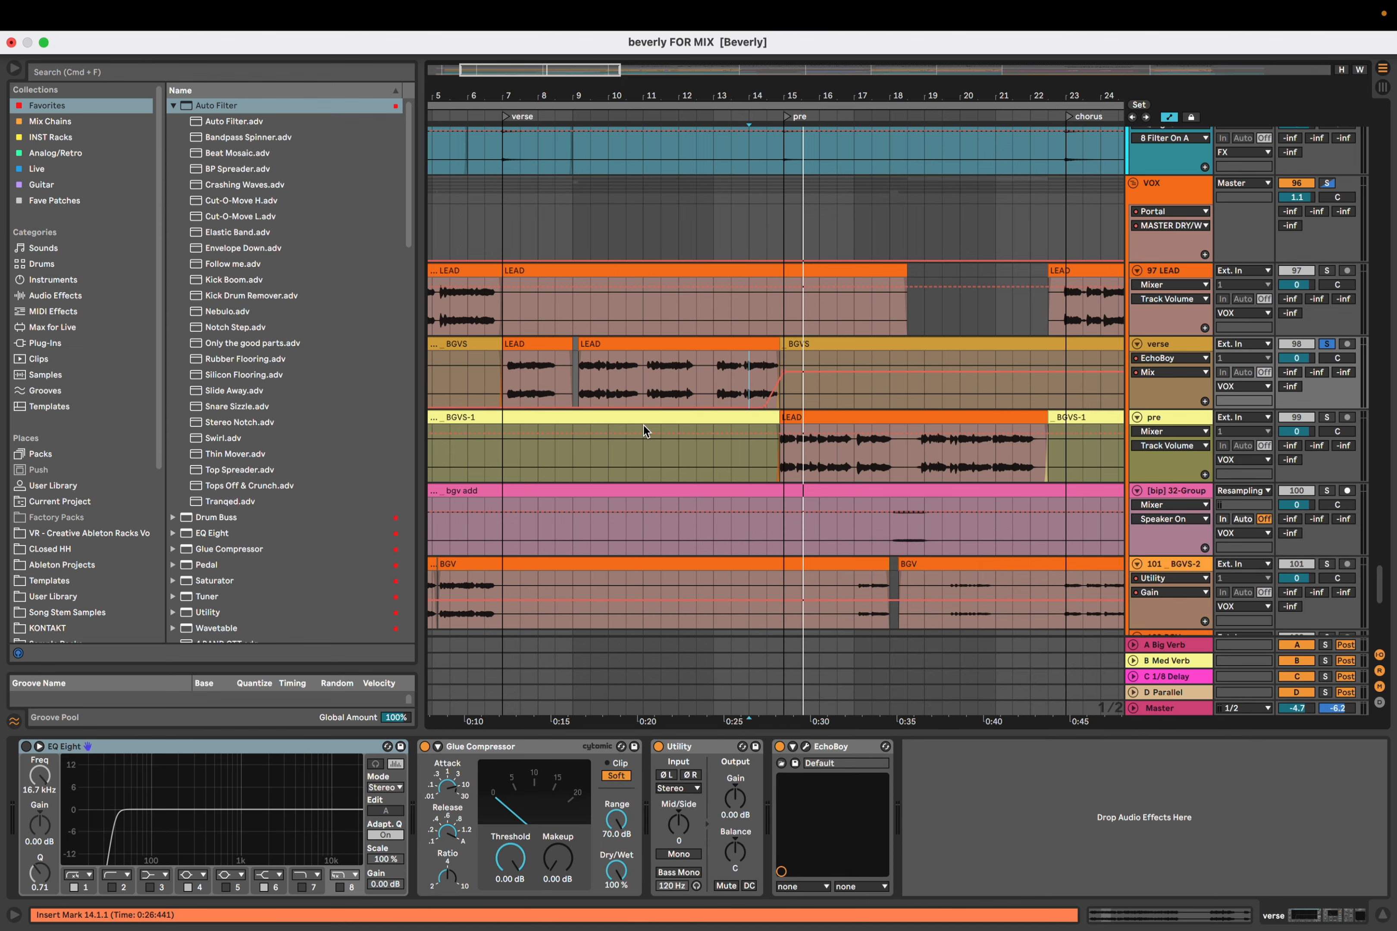
Hide the automation lanes and move the playback start to about bar 9.3 on the verse vocal track
scroll(642, 425, "down", 2)
left_click(602, 376)
scroll(607, 417, "up", 3)
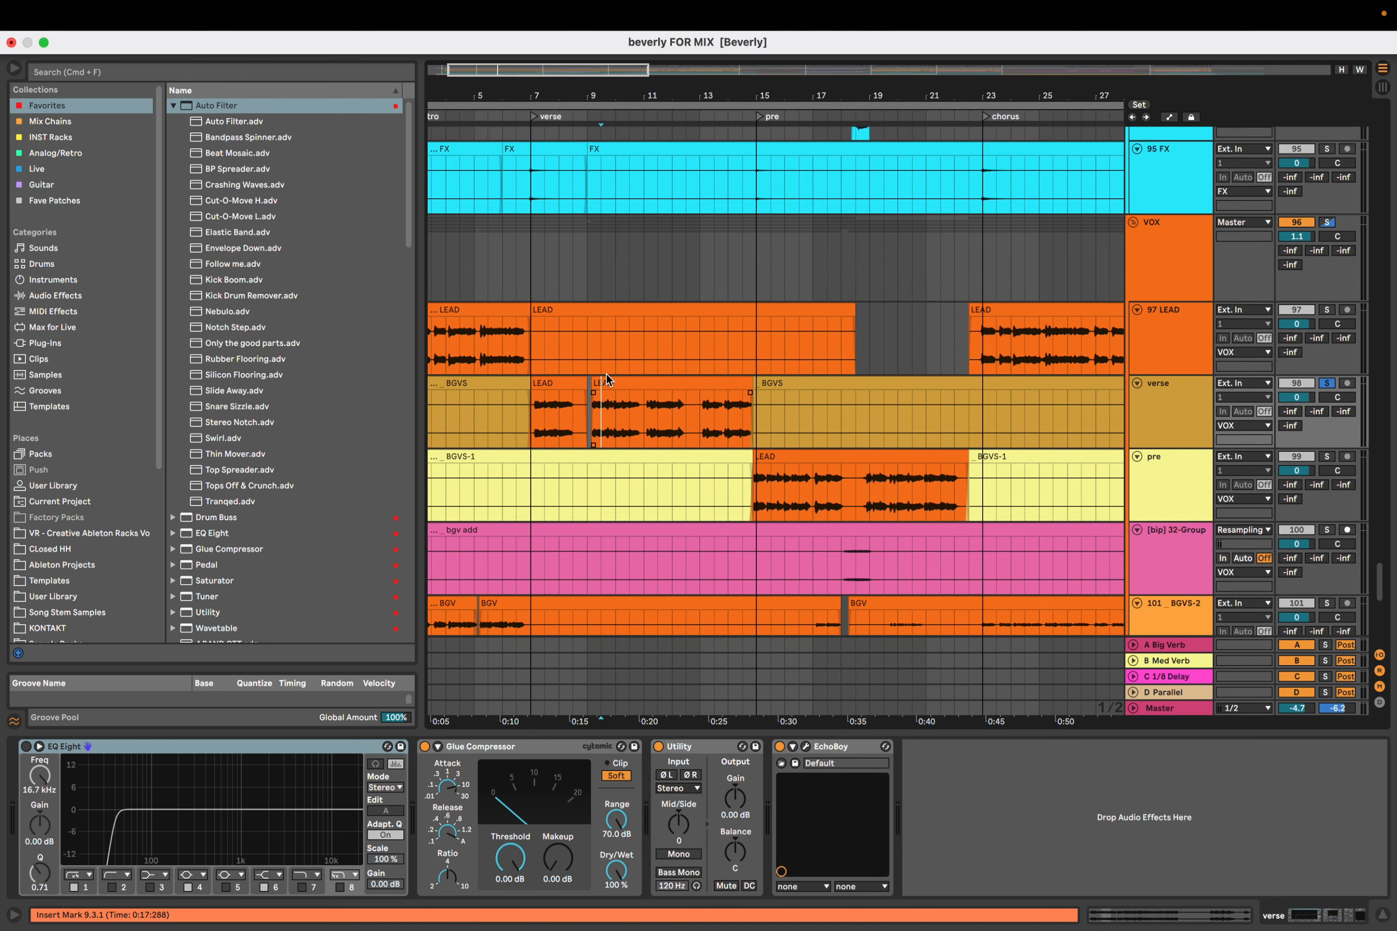
scroll(608, 417, "down", 5)
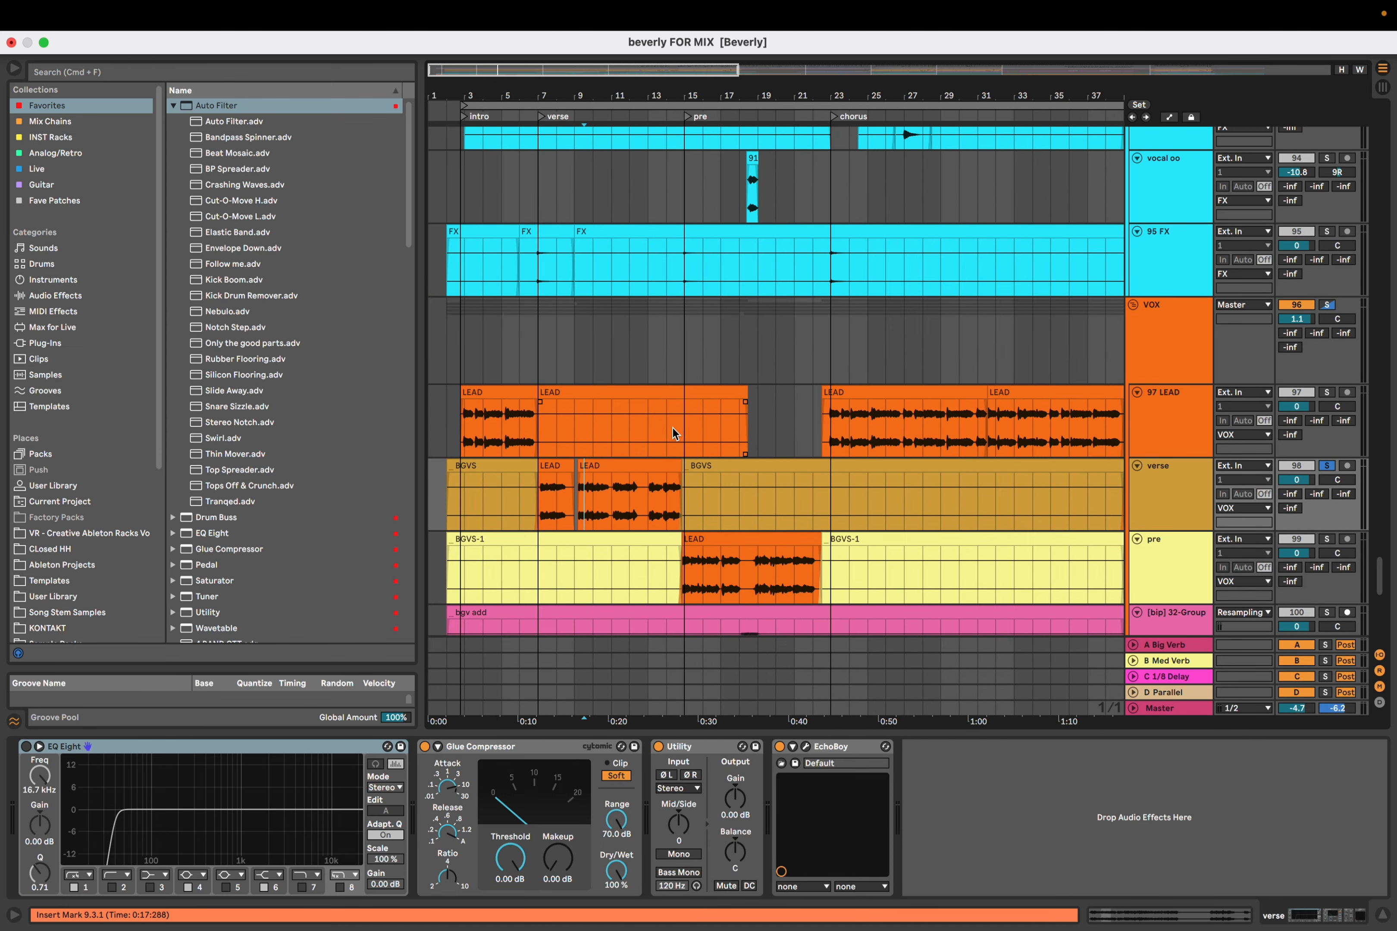
Compare the effect chains of the 97 LEAD track, the verse vocal track and the VOX group
left_click(549, 429)
left_click(647, 520)
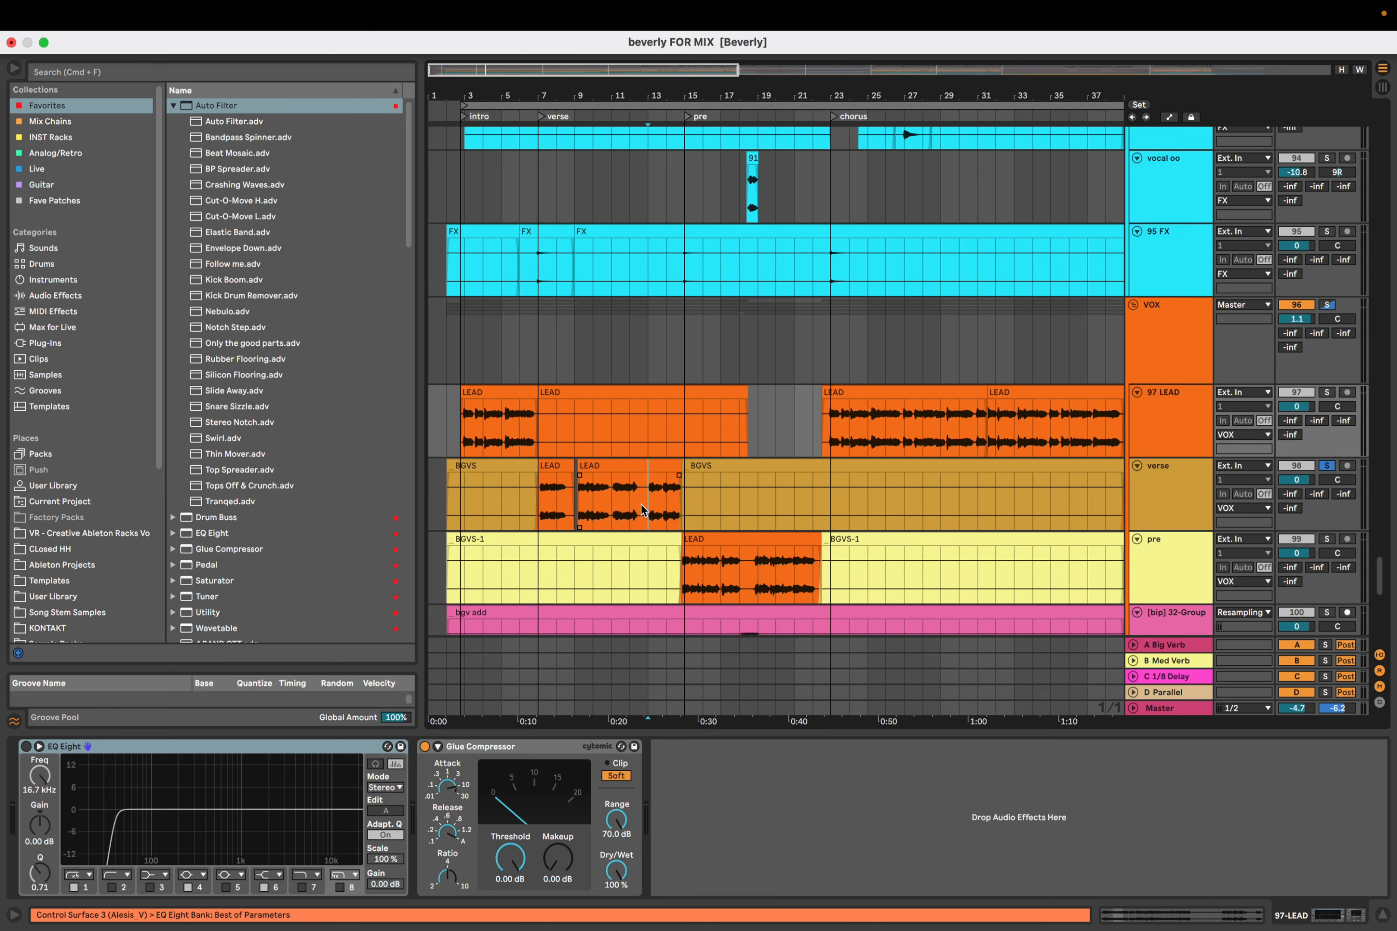
left_click(559, 518)
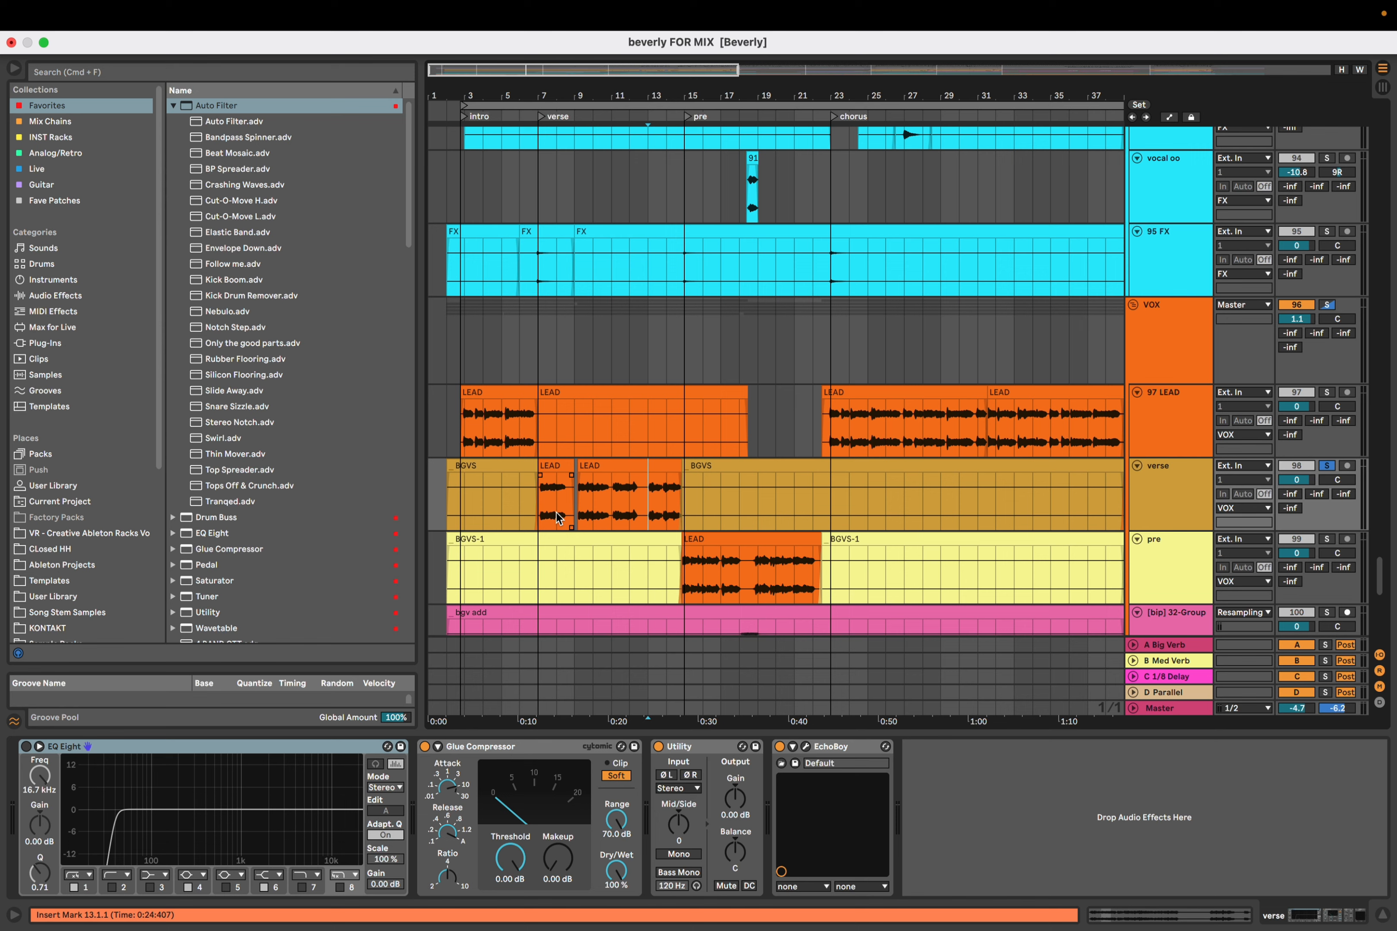
left_click(599, 516)
scroll(643, 497, "up", 3)
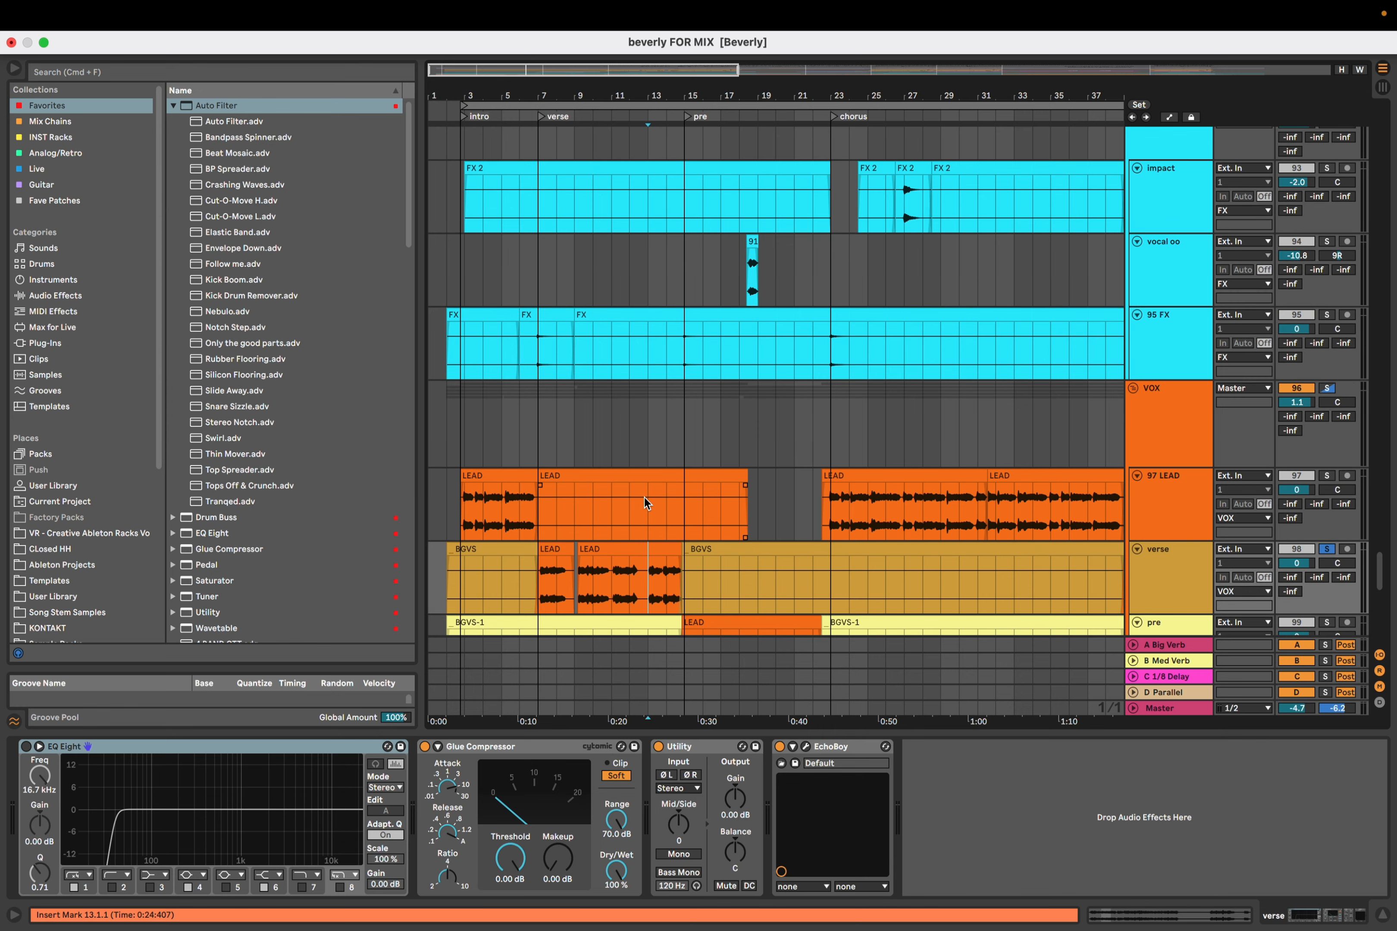
left_click(643, 497)
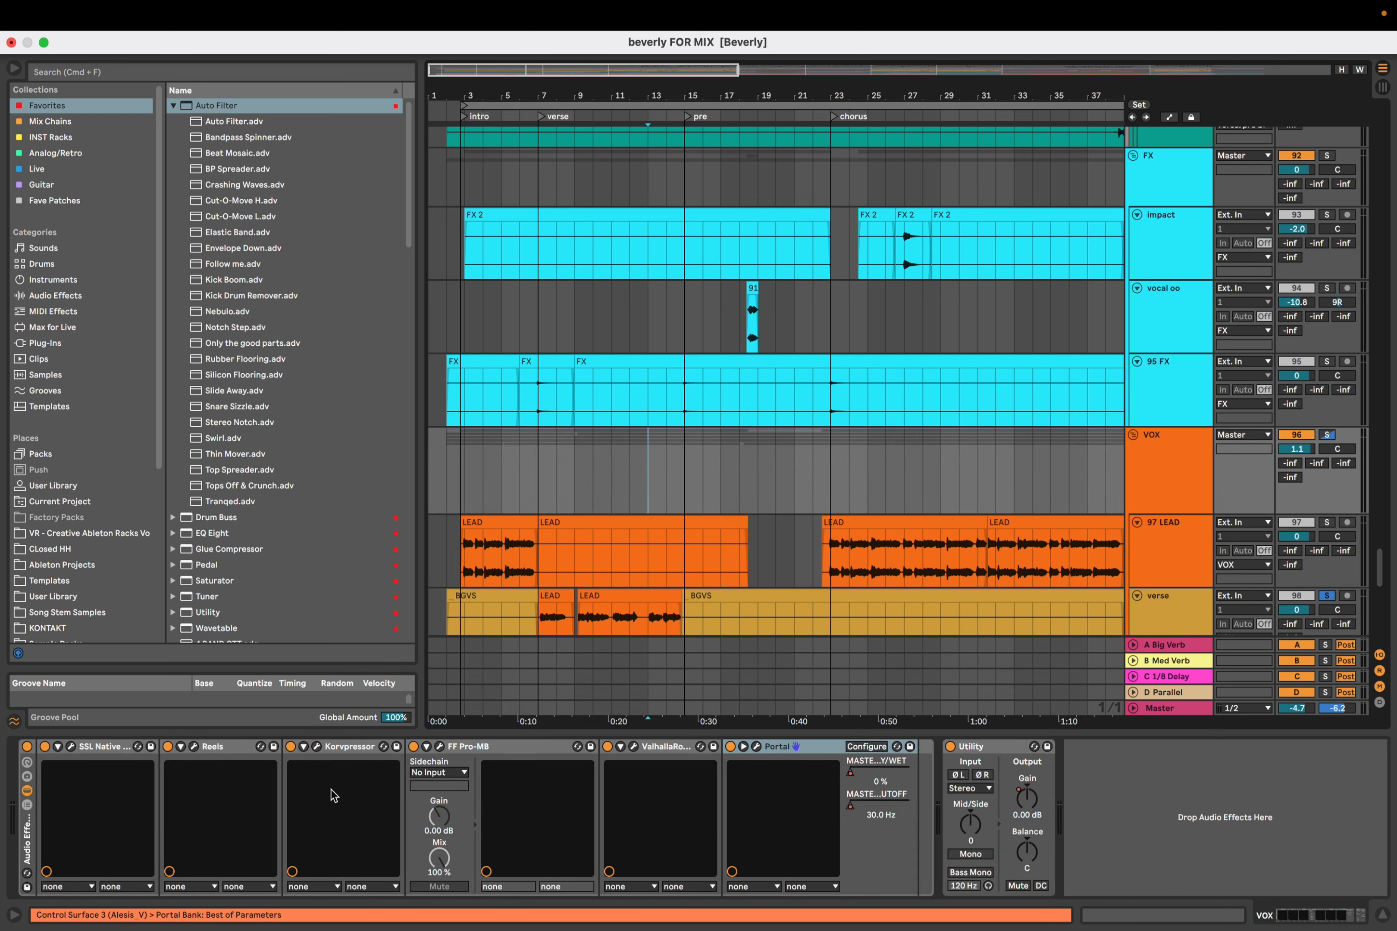
scroll(659, 463, "down", 1)
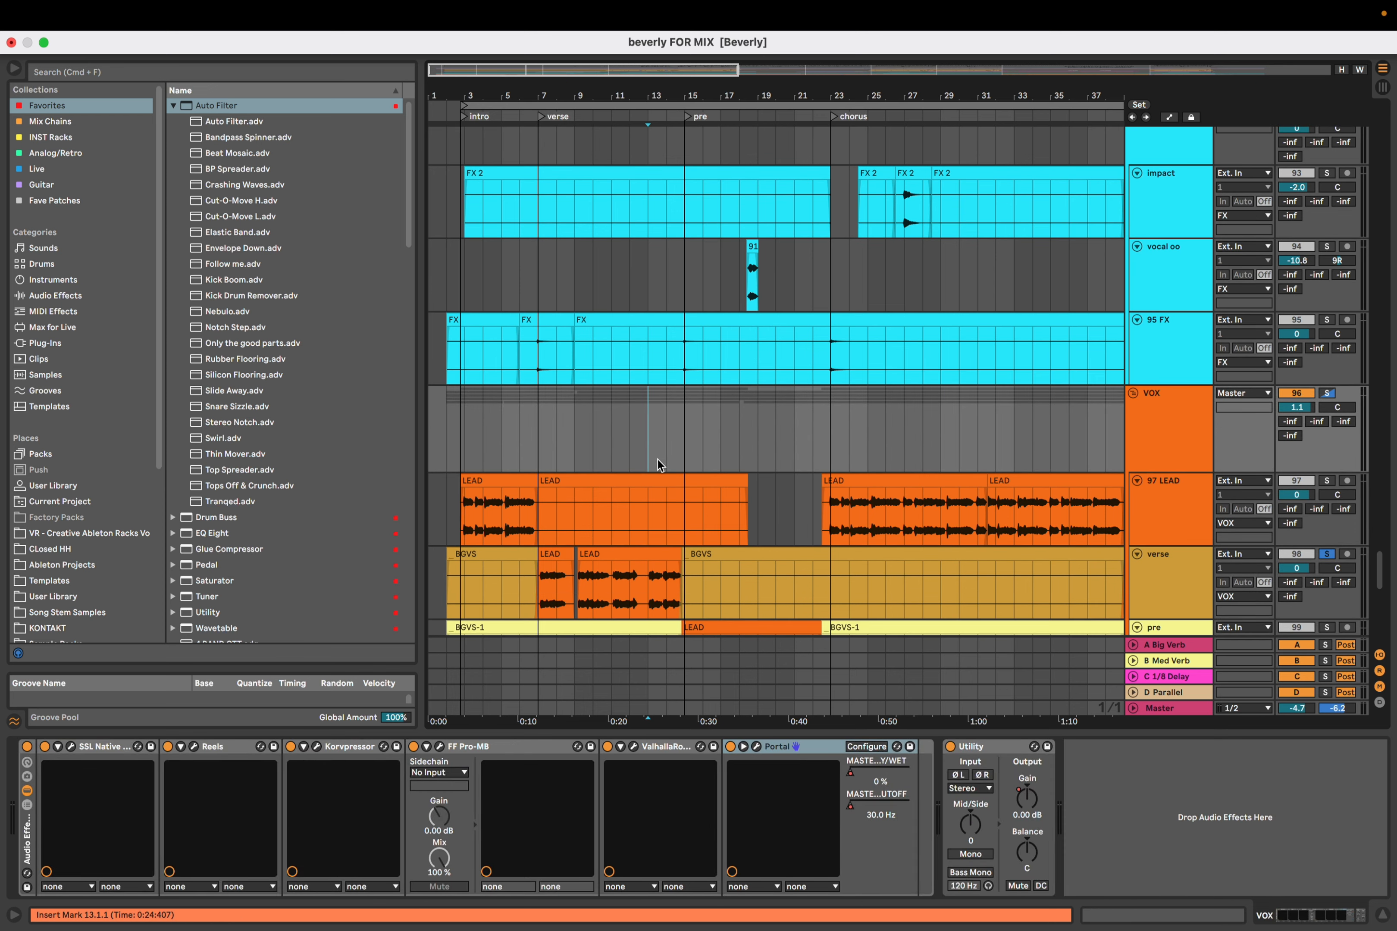
Go up to the Synths group and play the full mix without solos from bar 14 through the pre section
scroll(657, 459, "up", 5)
scroll(657, 460, "up", 5)
scroll(657, 459, "up", 5)
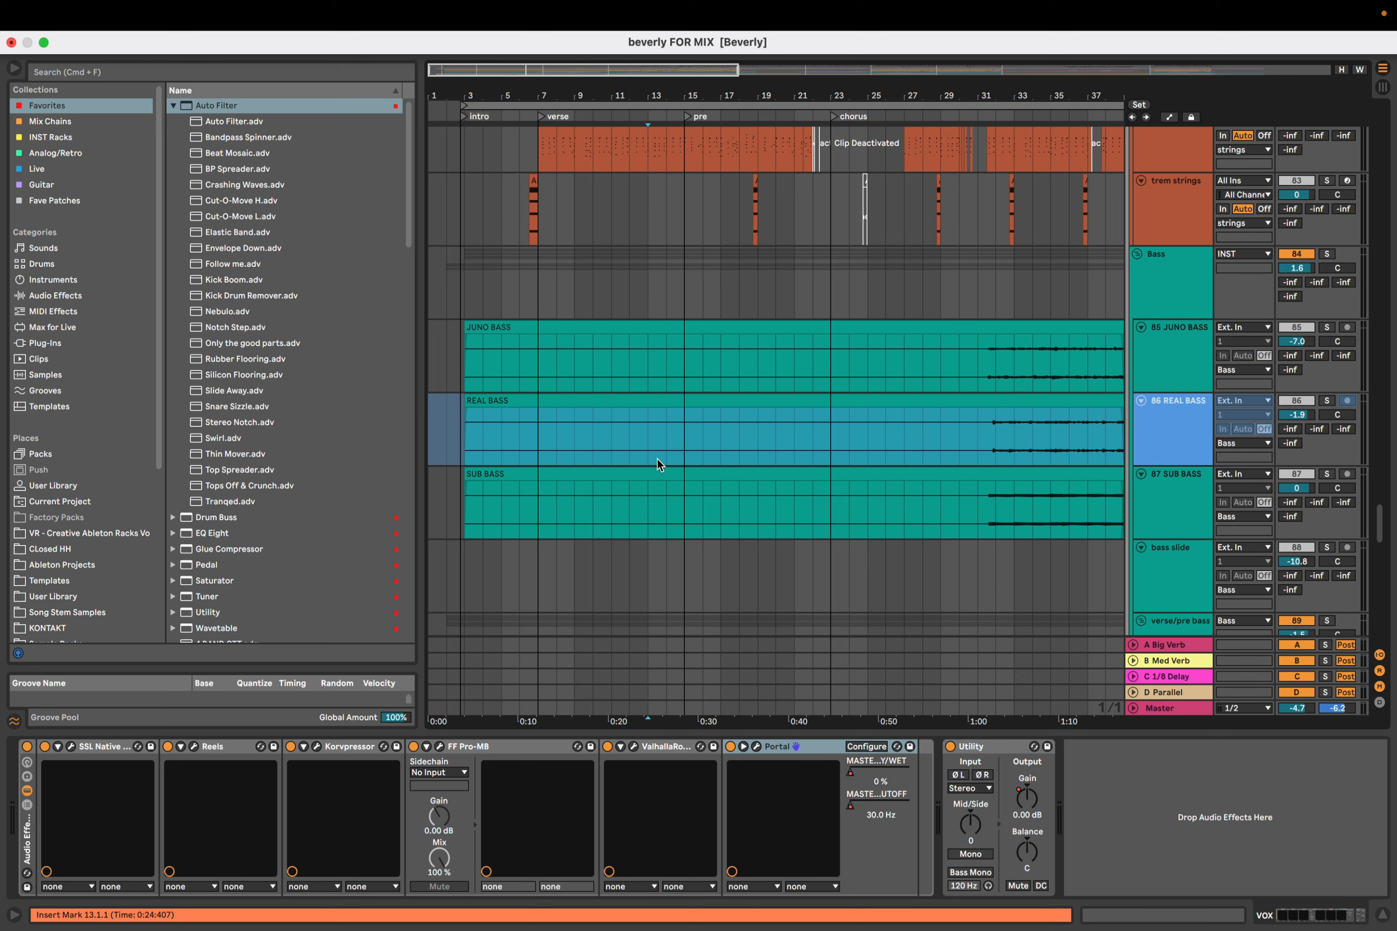
scroll(643, 399, "up", 10)
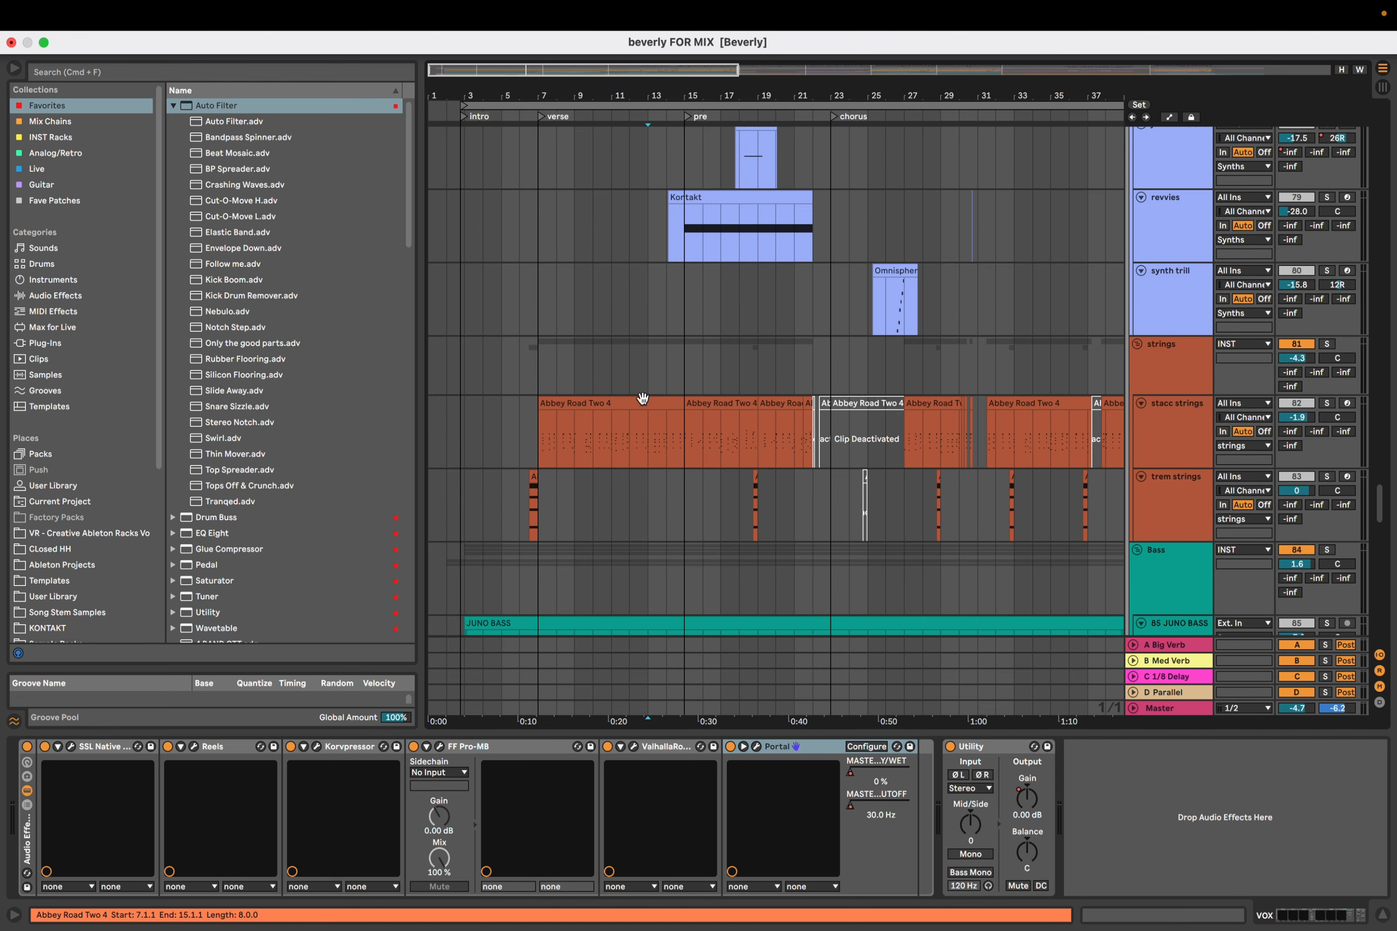
scroll(642, 399, "up", 10)
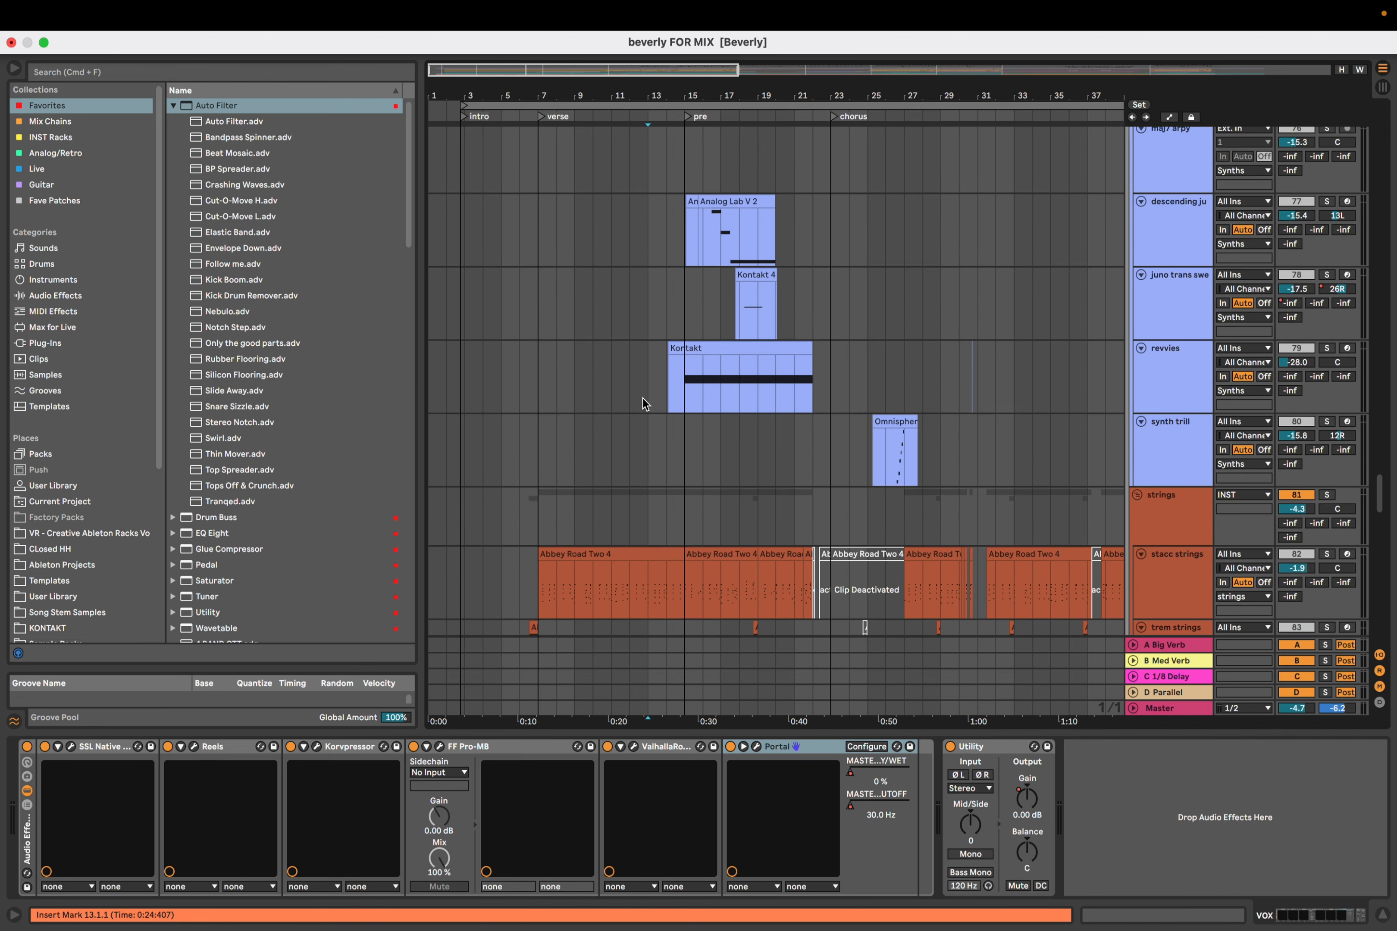
scroll(642, 399, "up", 10)
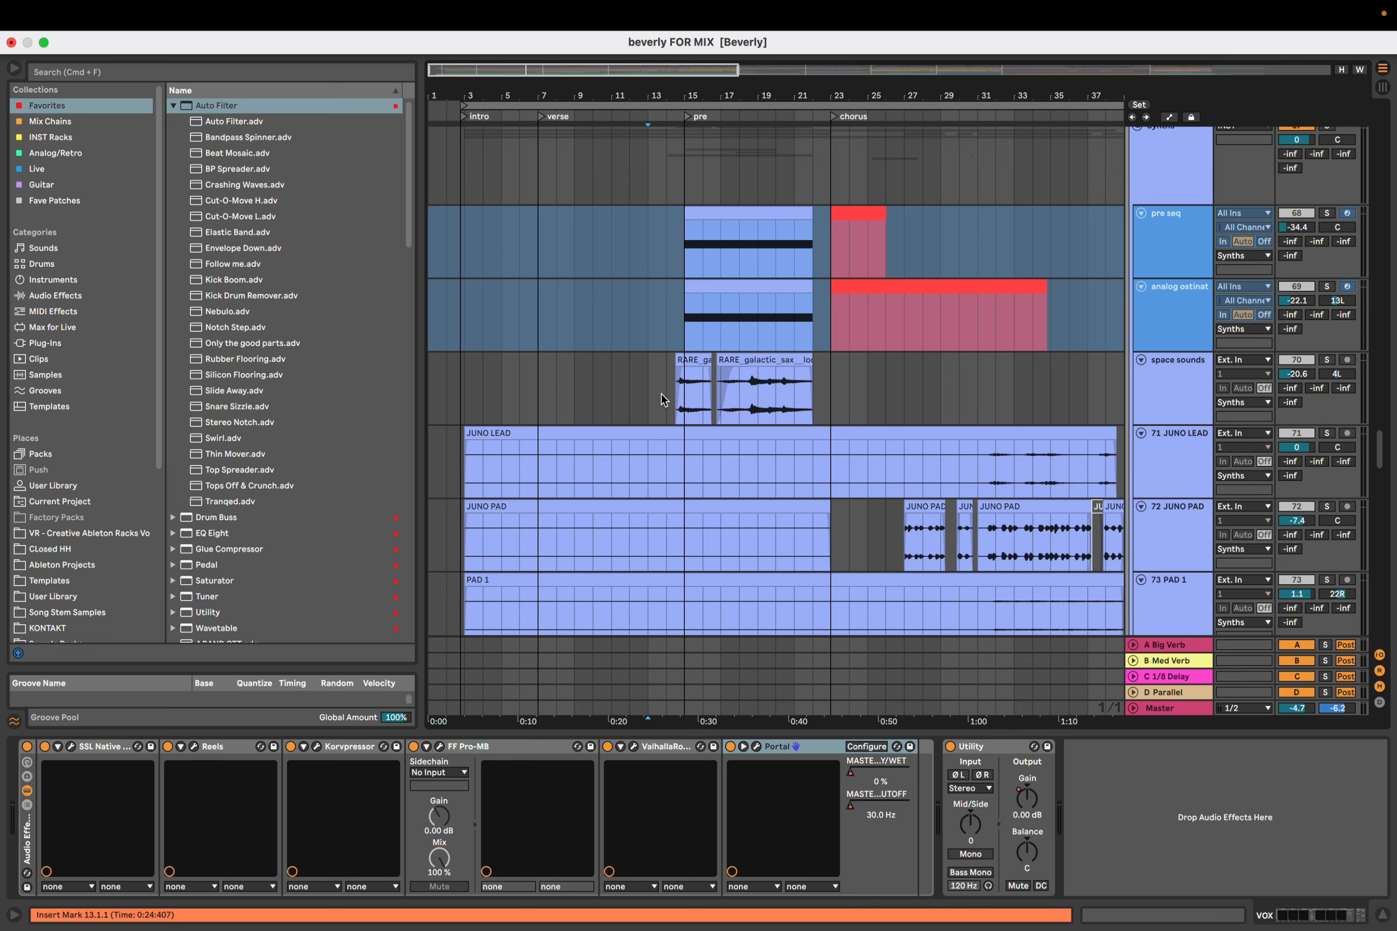
scroll(661, 393, "up", 3)
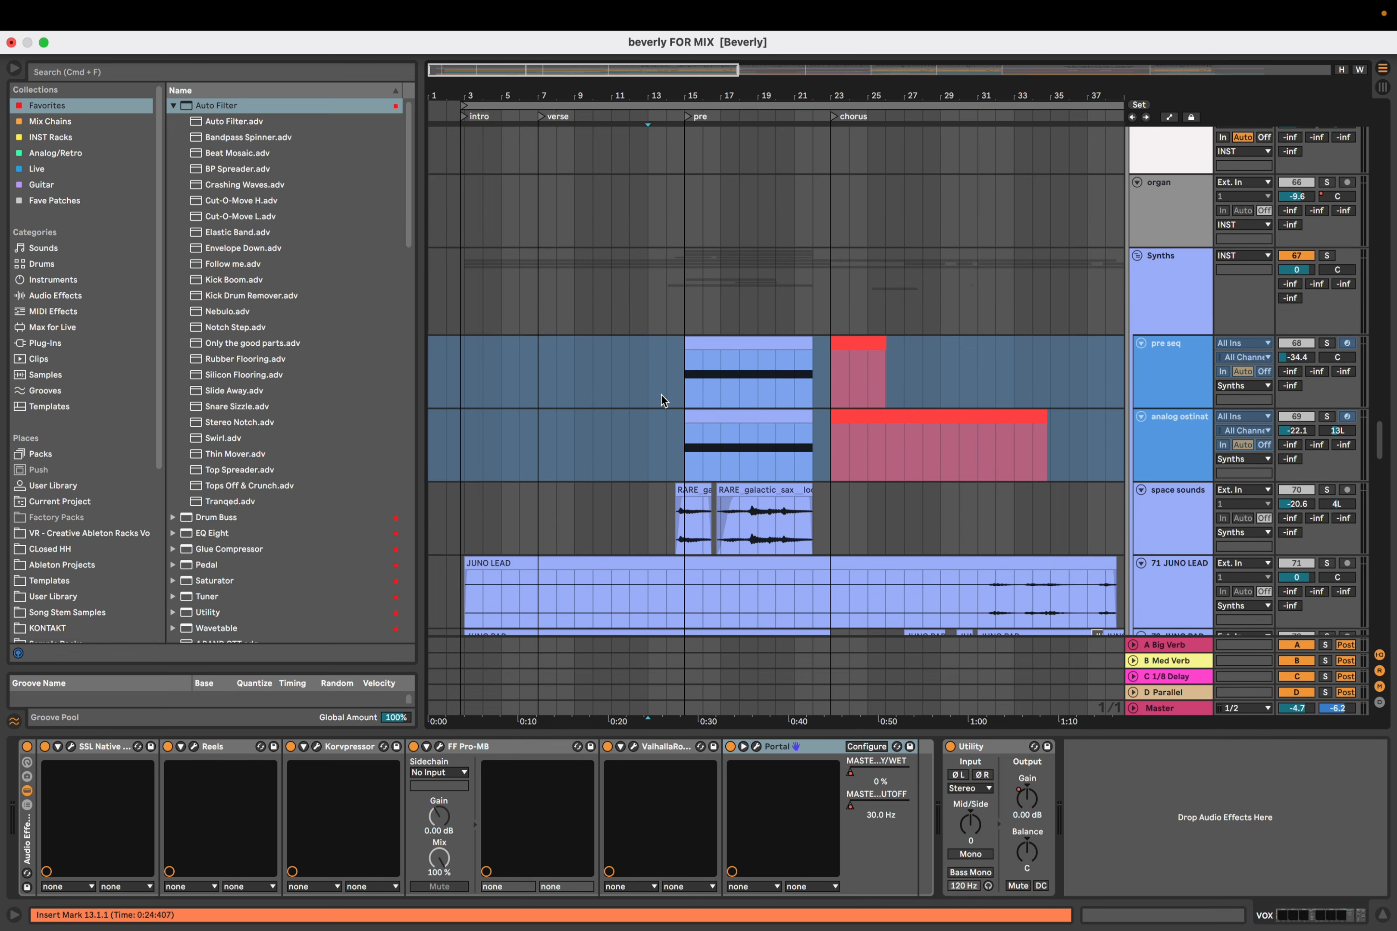
scroll(661, 395, "up", 8)
scroll(687, 423, "down", 6)
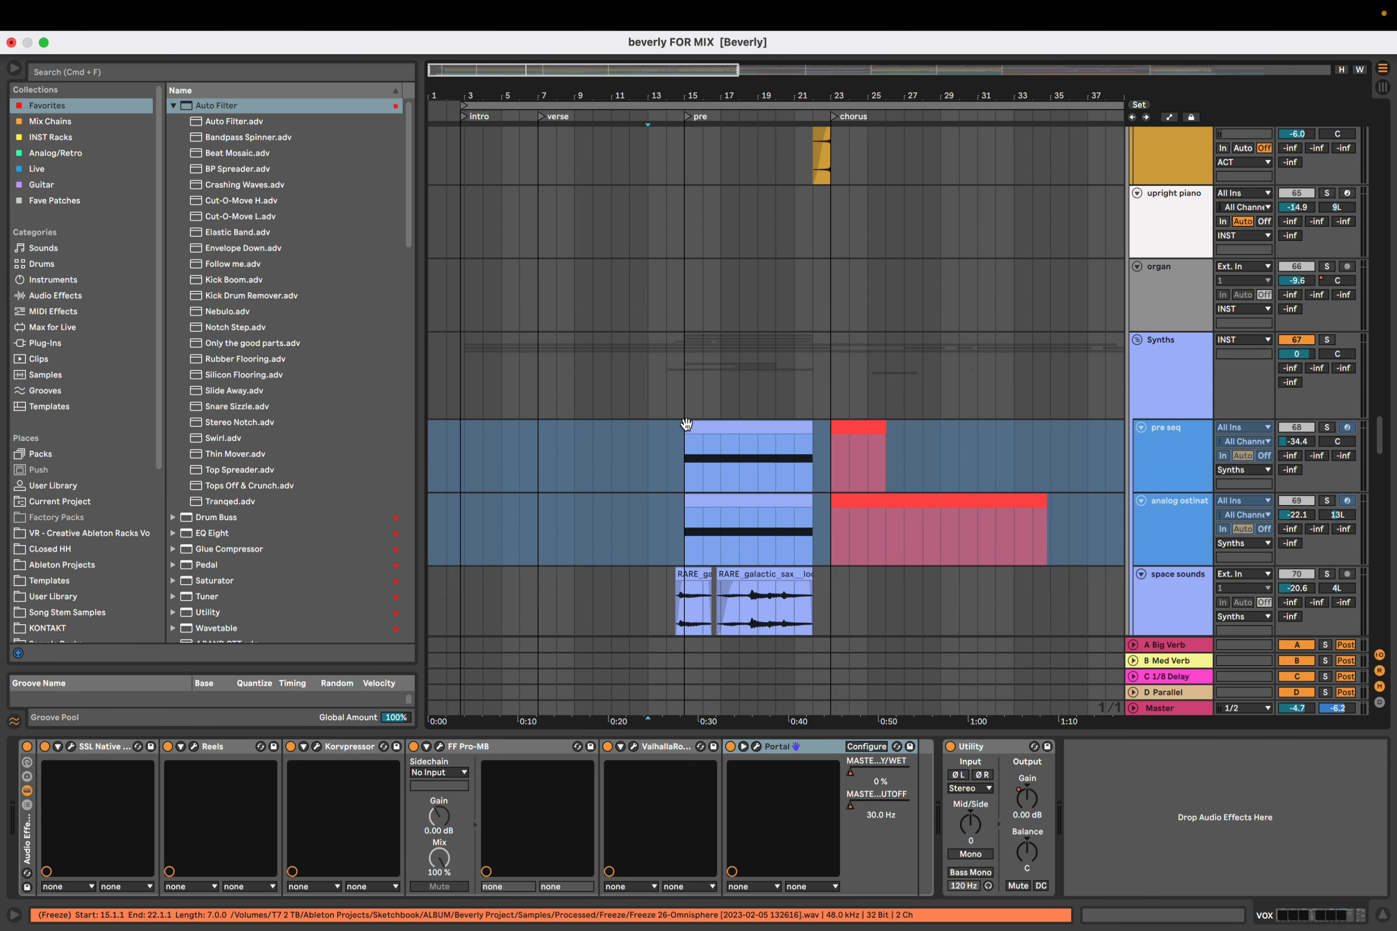
left_click(678, 385)
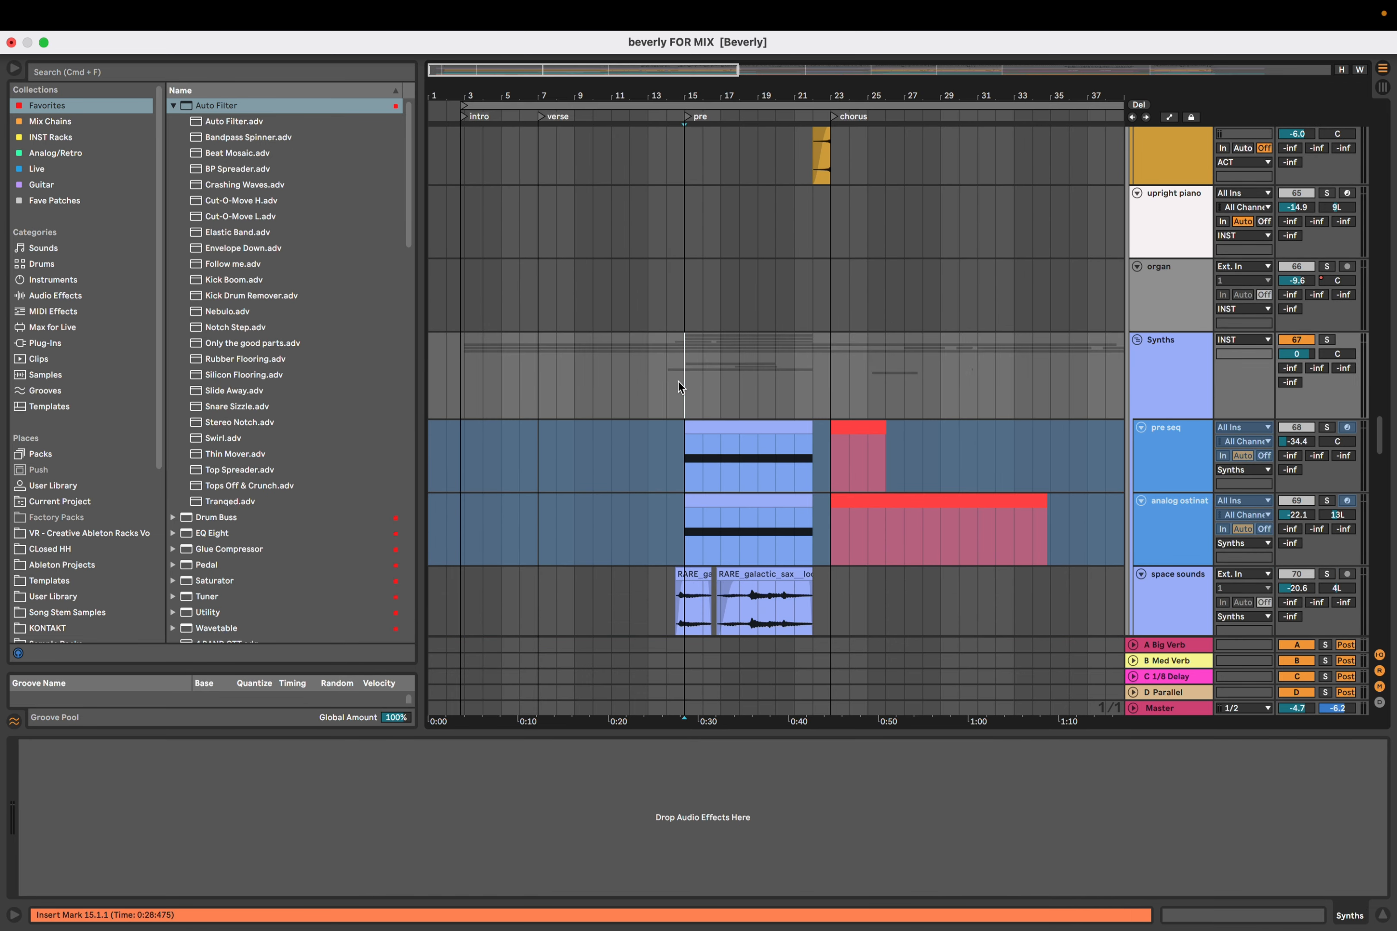
key("space")
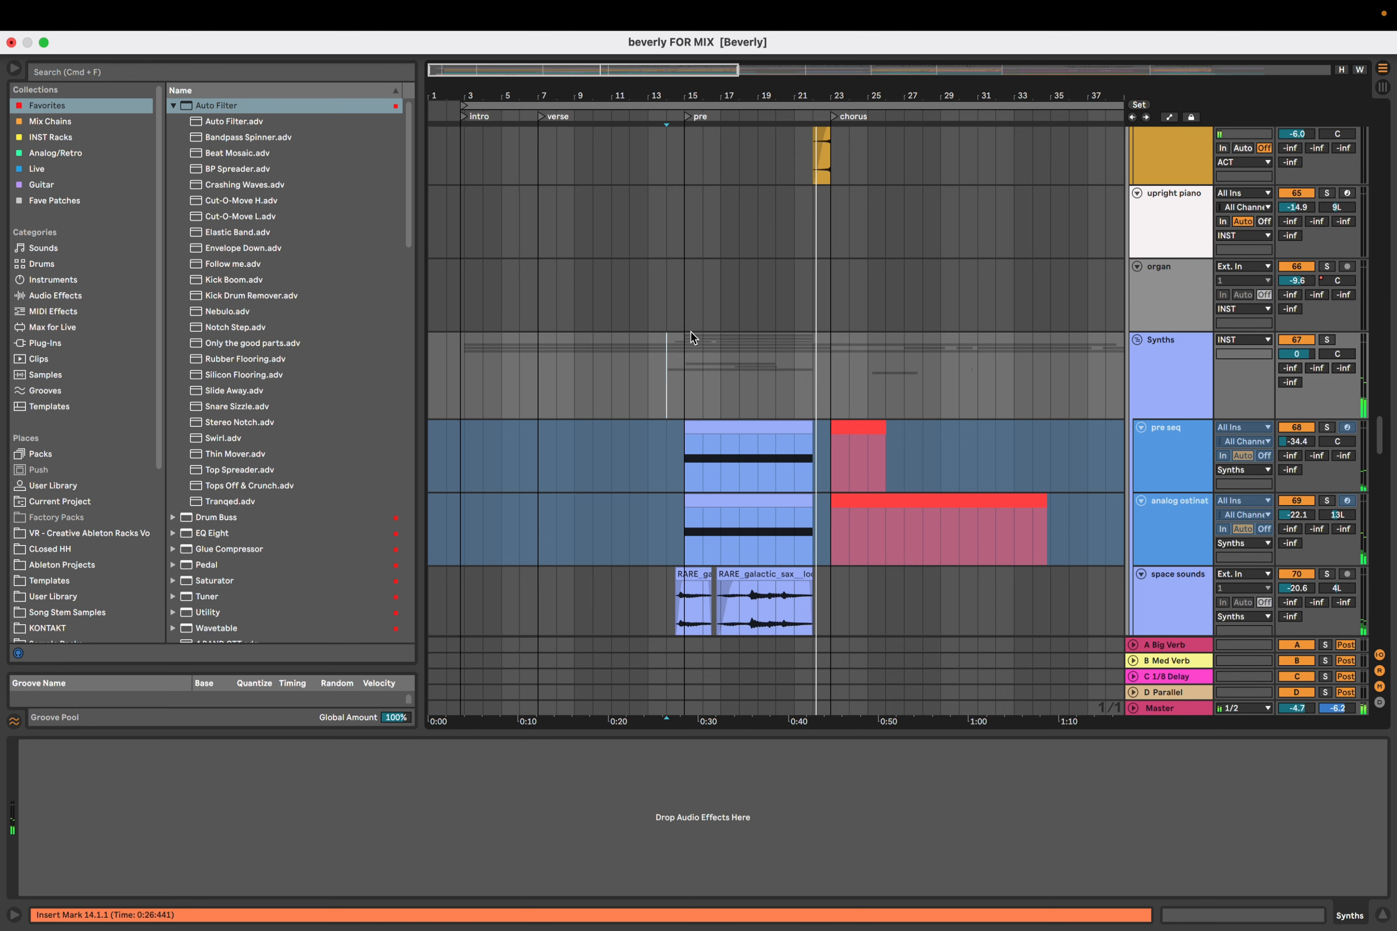
Solo the Synths group and play it from bar 14.3, where the first space sounds clip starts
left_click(677, 393)
scroll(677, 393, "up", 2)
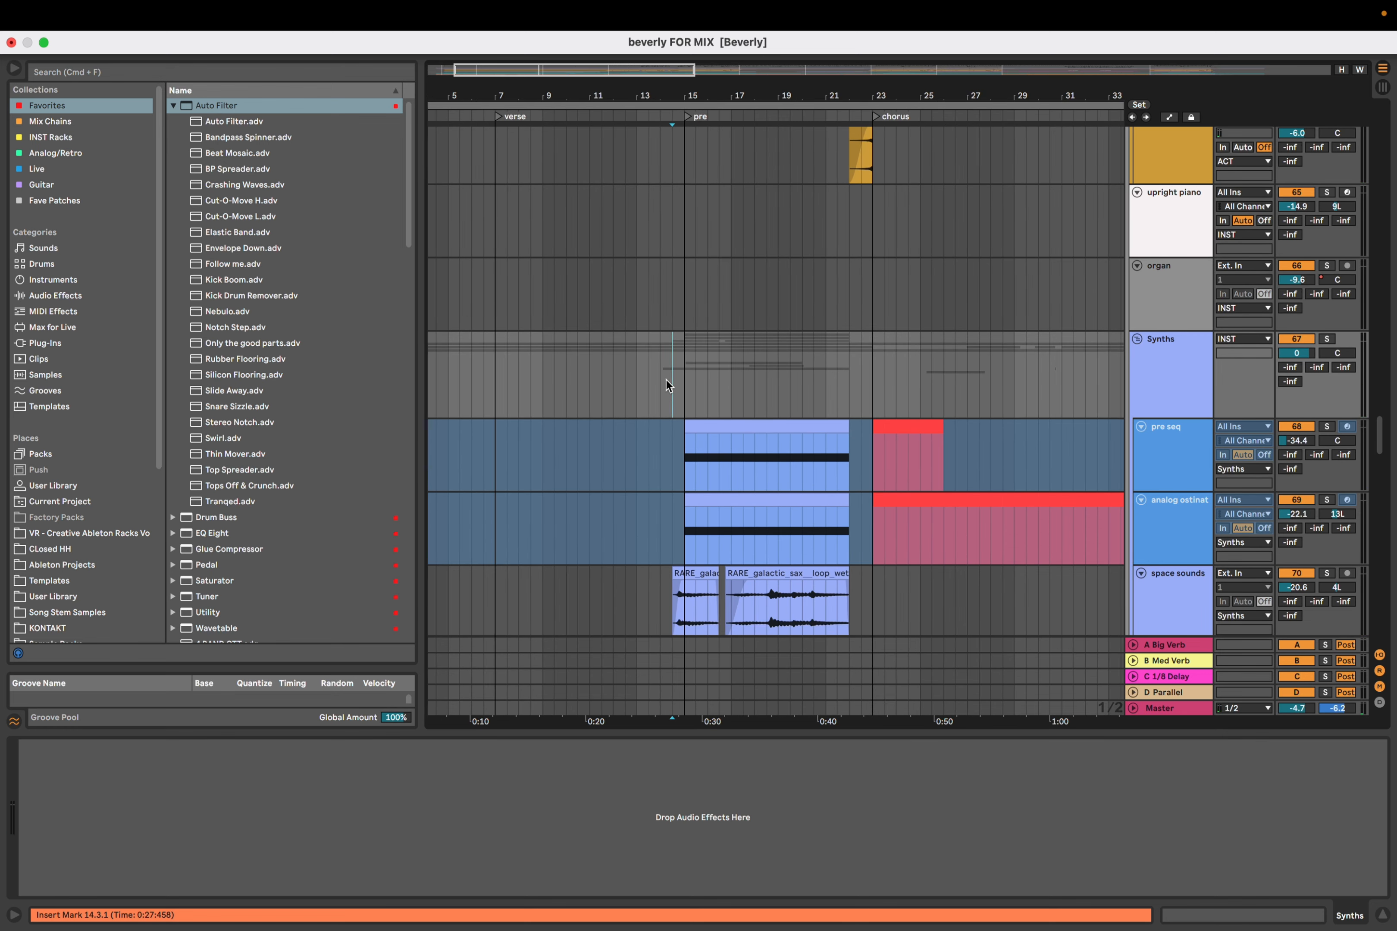
scroll(666, 379, "up", 2)
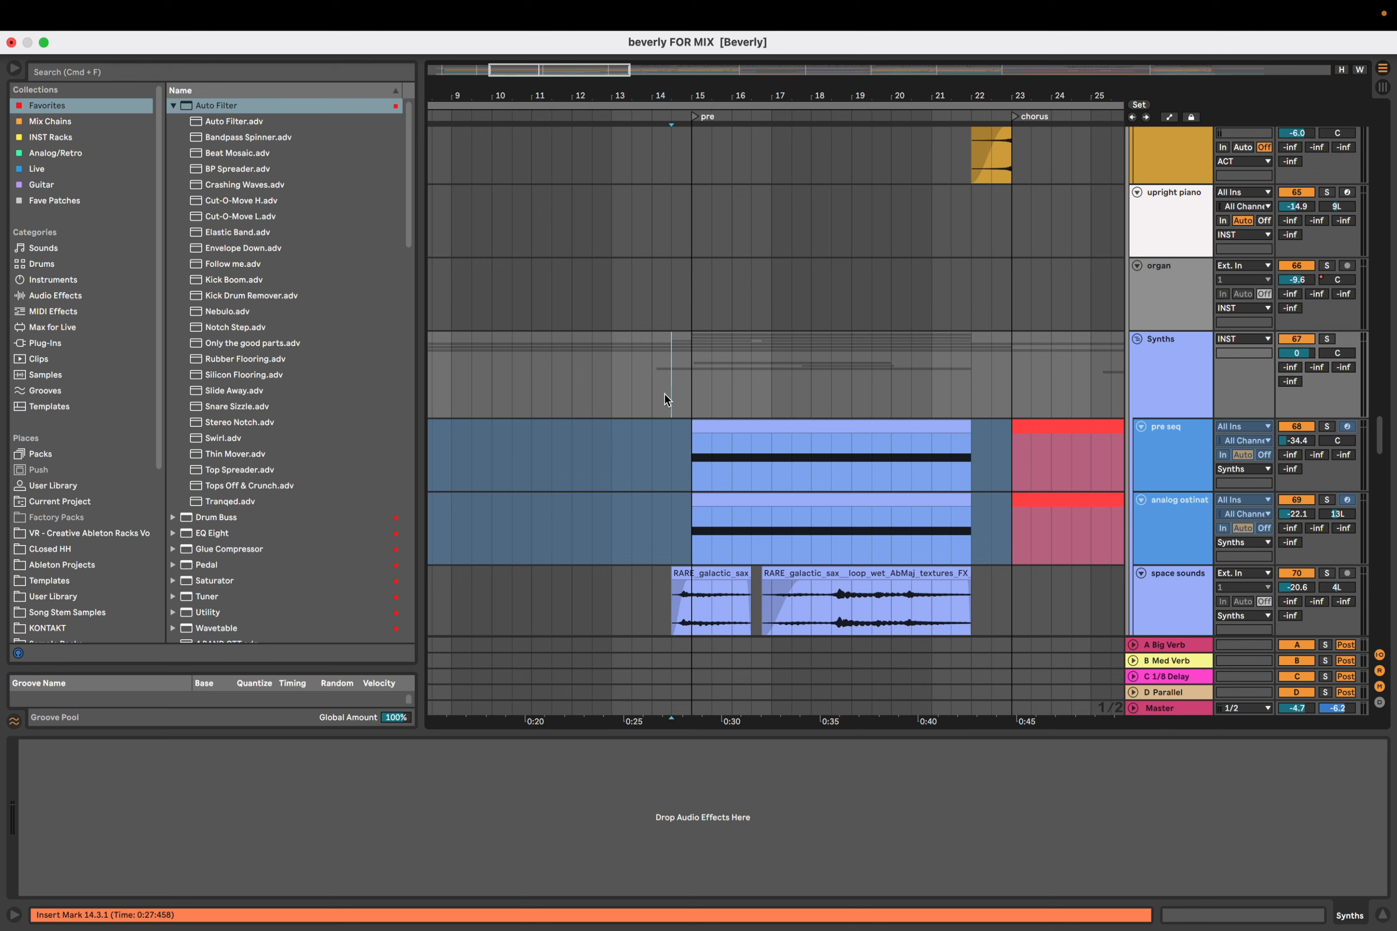
key("s")
scroll(665, 394, "down", 1)
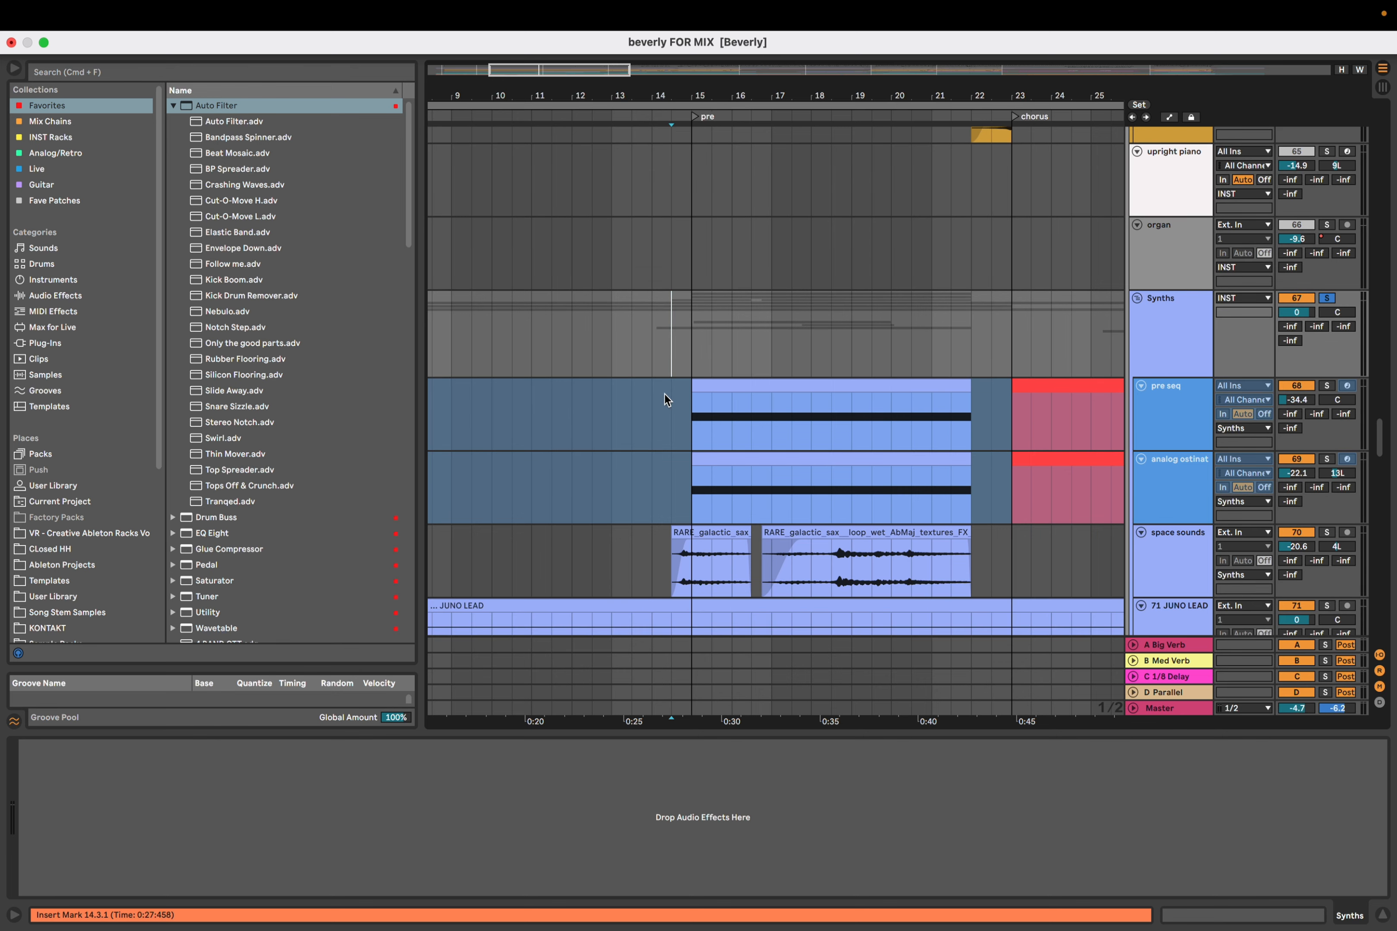
scroll(665, 394, "up", 1)
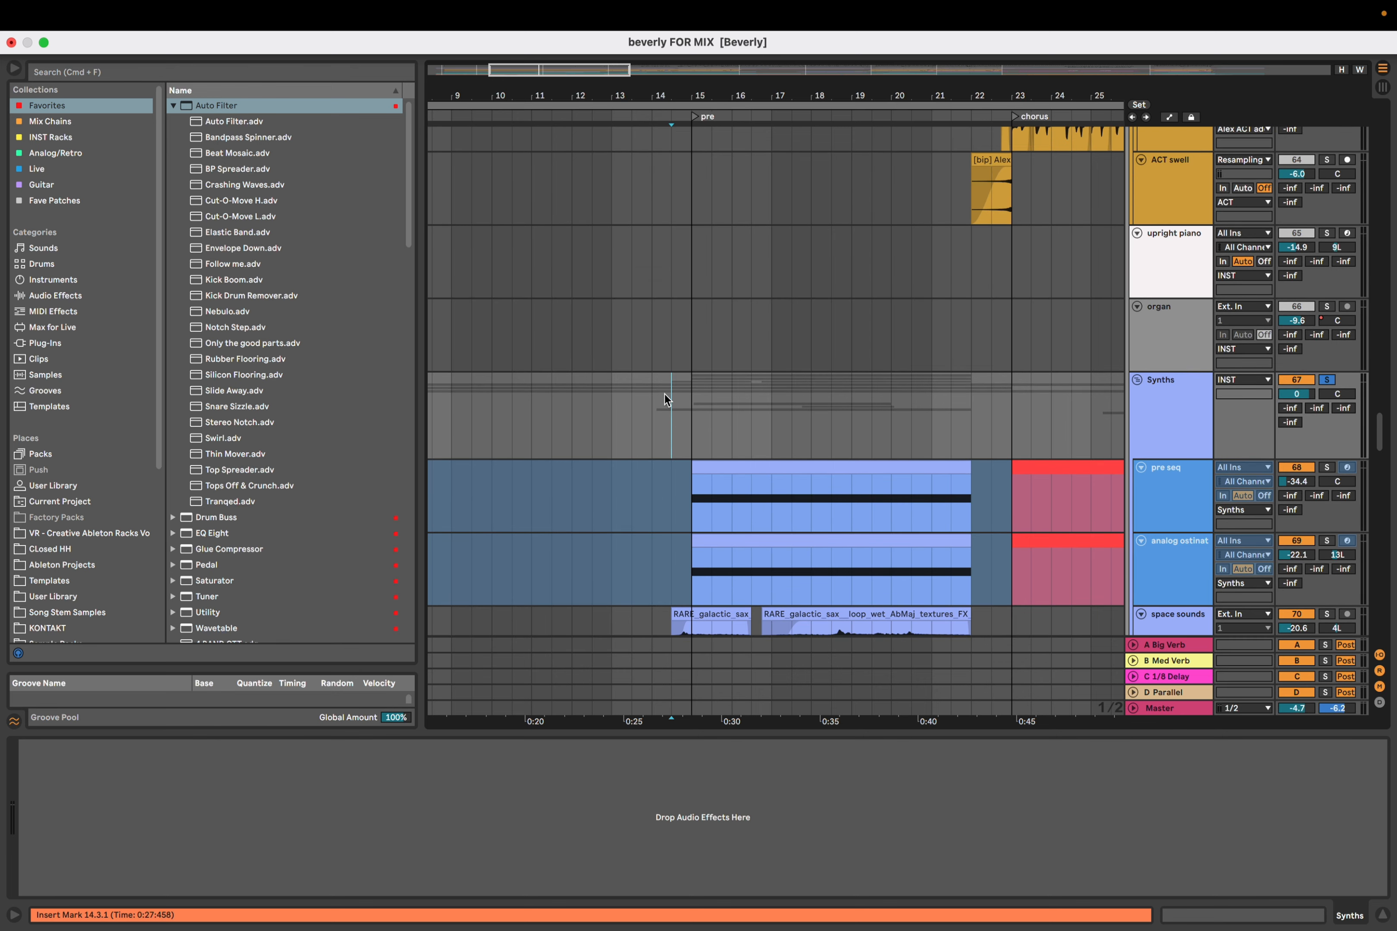
scroll(665, 393, "down", 1)
key("space")
Look through the individual synth tracks from pre seq down to synth trill during playback, and return to the Synths group
scroll(664, 394, "down", 5)
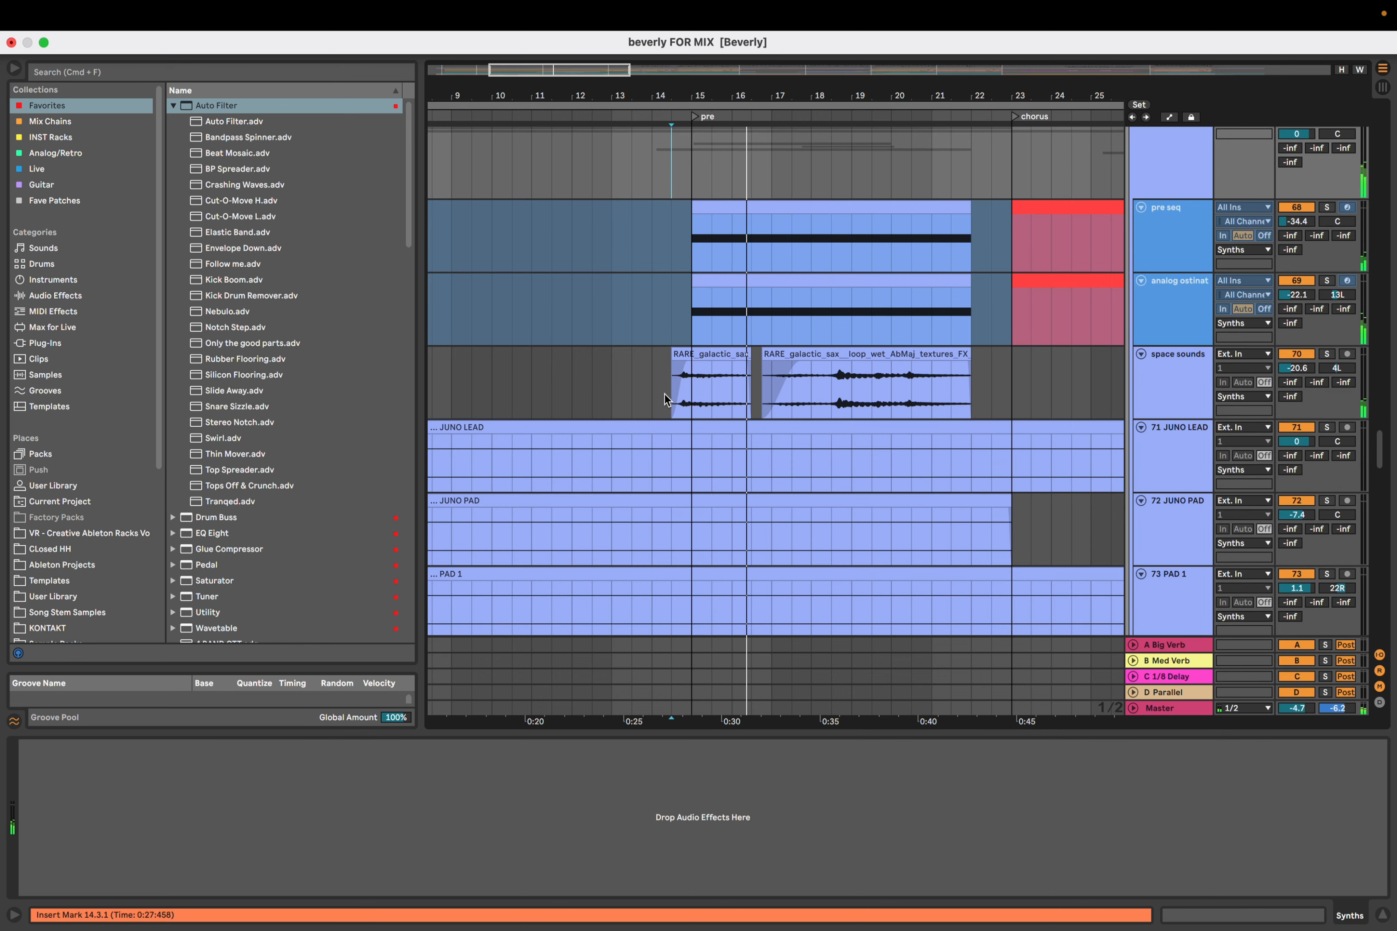
scroll(664, 394, "down", 2)
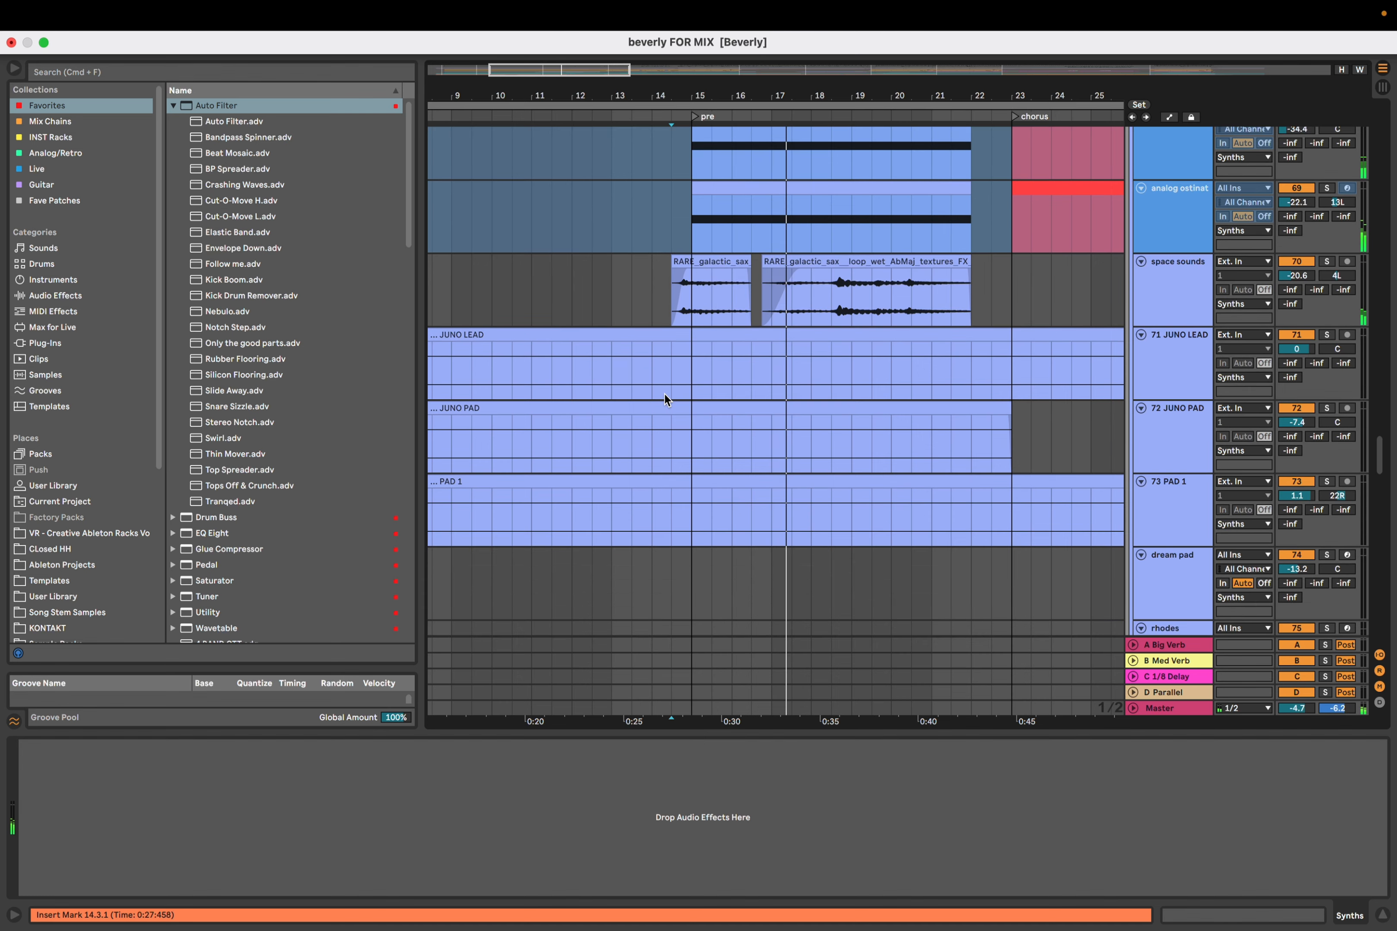
scroll(665, 394, "down", 13)
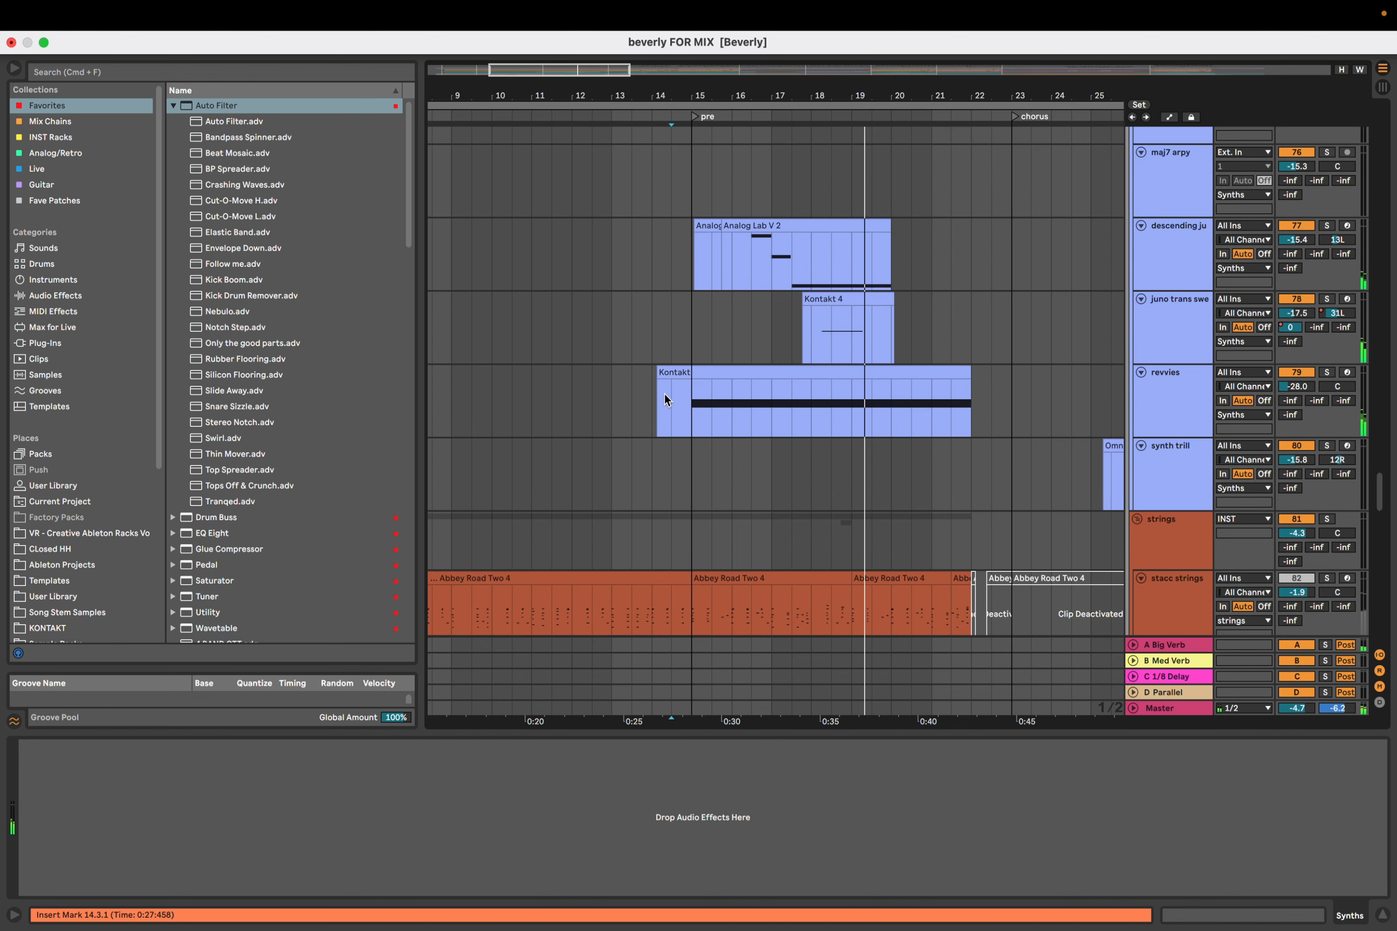
scroll(665, 394, "up", 3)
scroll(665, 394, "up", 9)
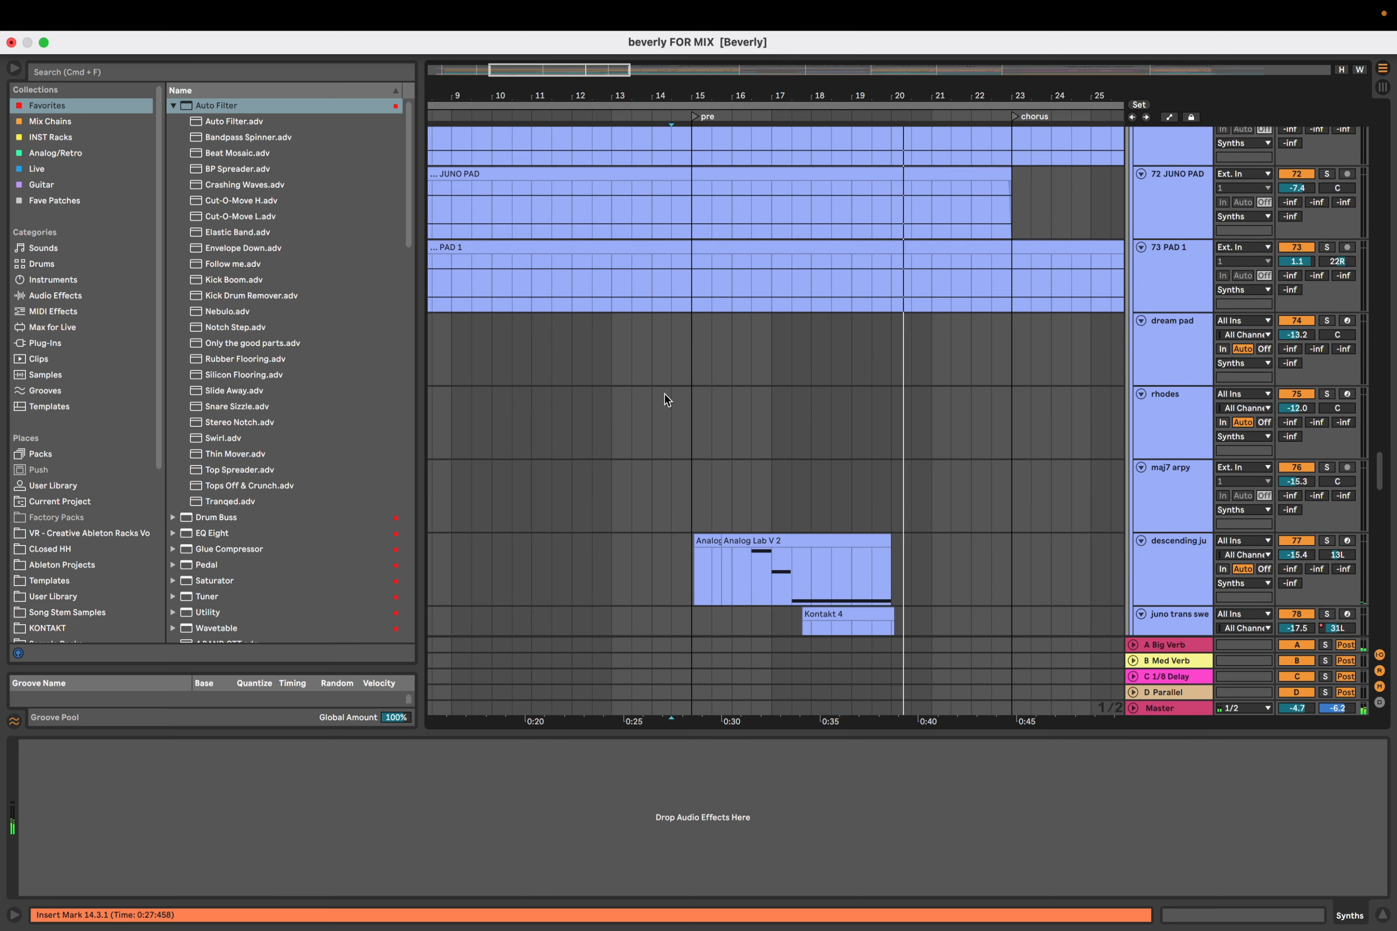
scroll(665, 394, "up", 5)
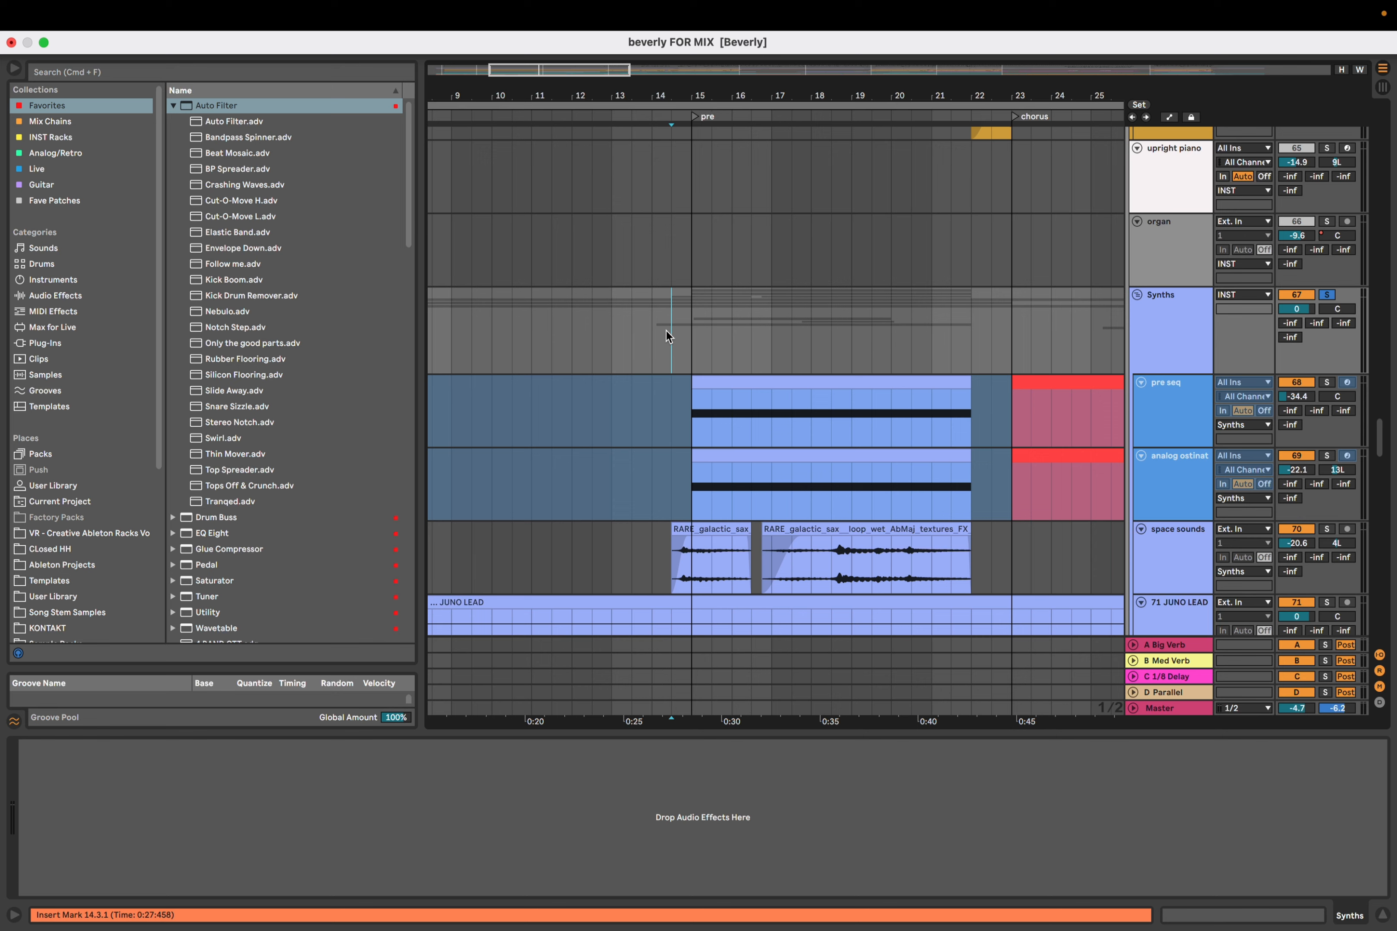
Check the effect chains of the pre seq and analog ostinato tracks at the start of the pre section
left_click(692, 401)
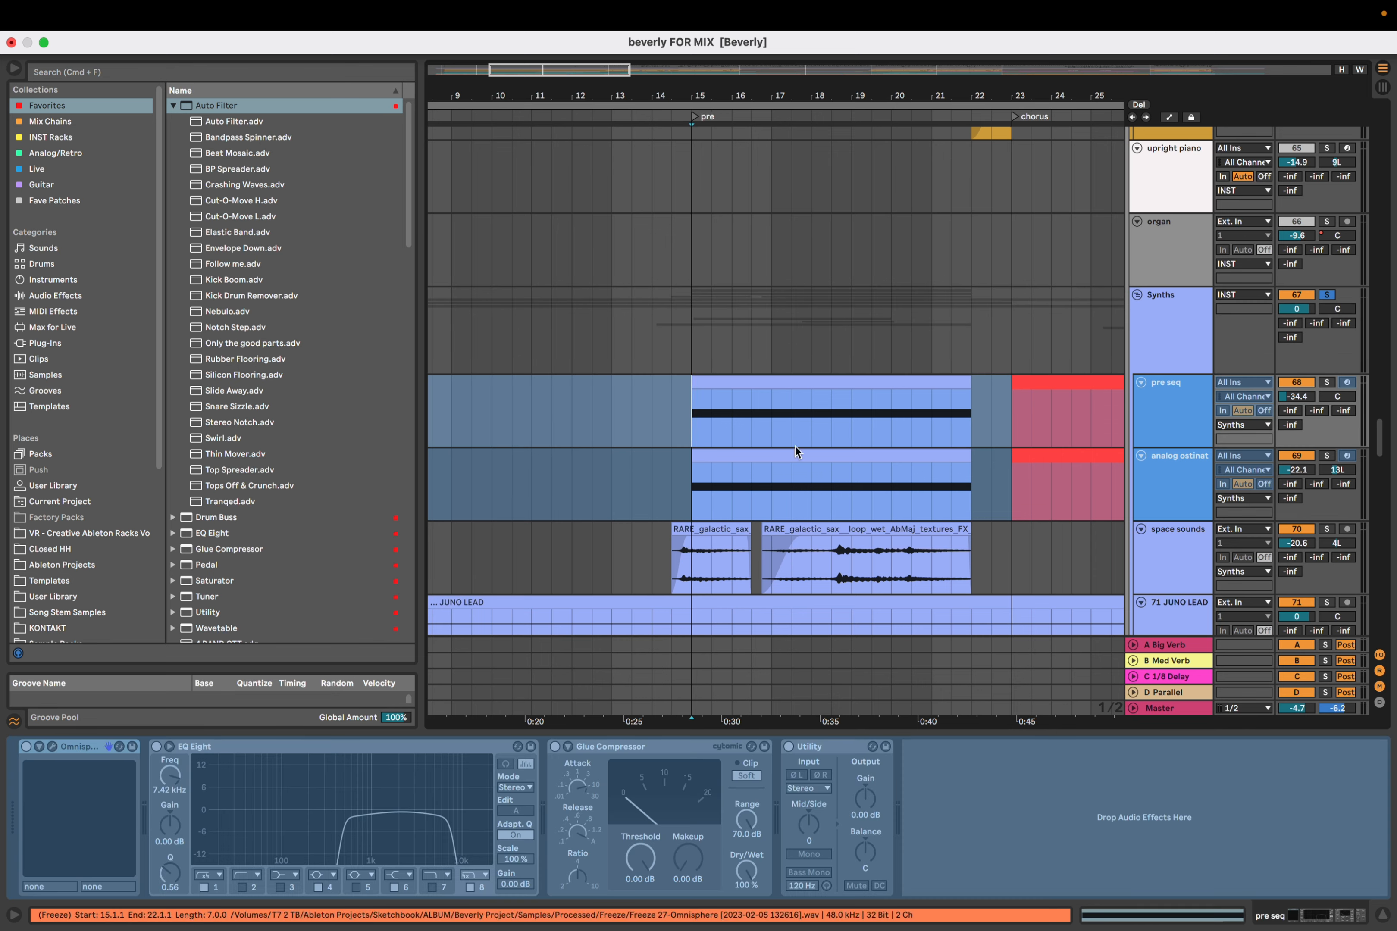
left_click(696, 507)
scroll(696, 507, "down", 2)
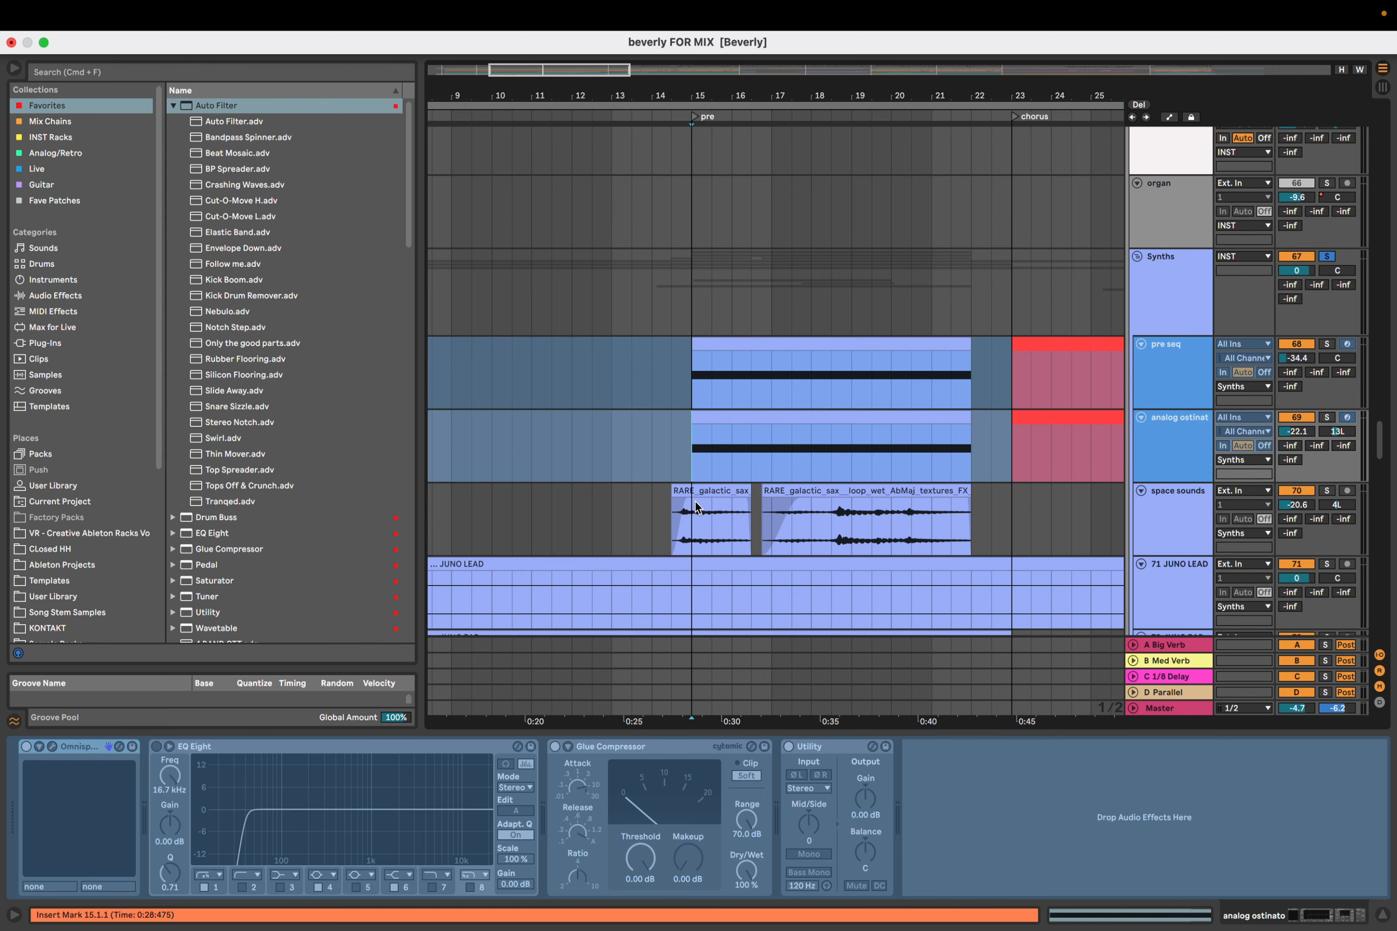
Solo the space sounds track and play it from bar 14.3, where its first clip starts
scroll(695, 507, "down", 5)
left_click(671, 430)
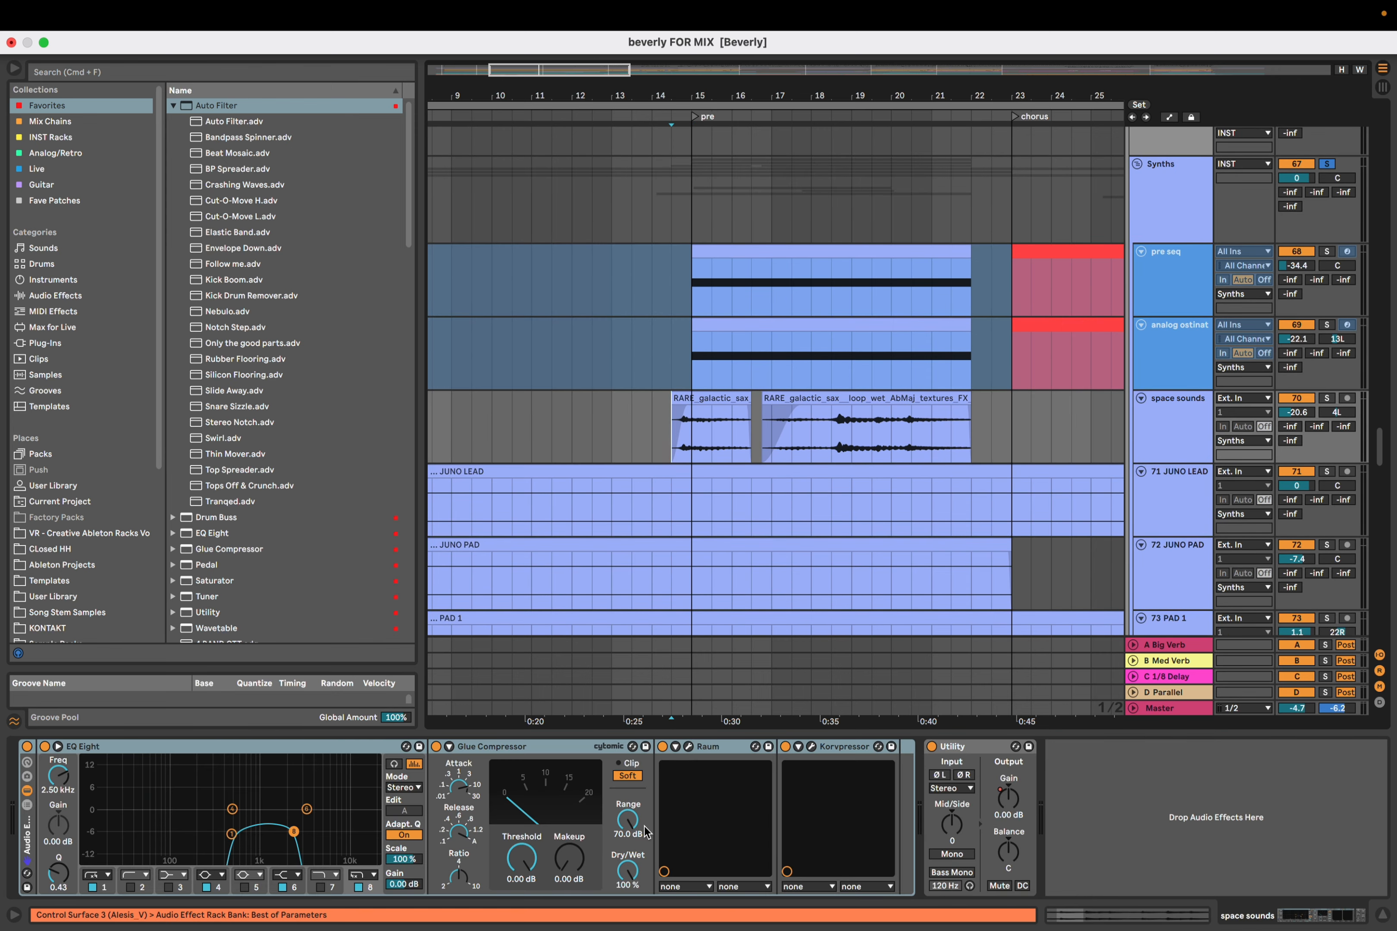
key("space")
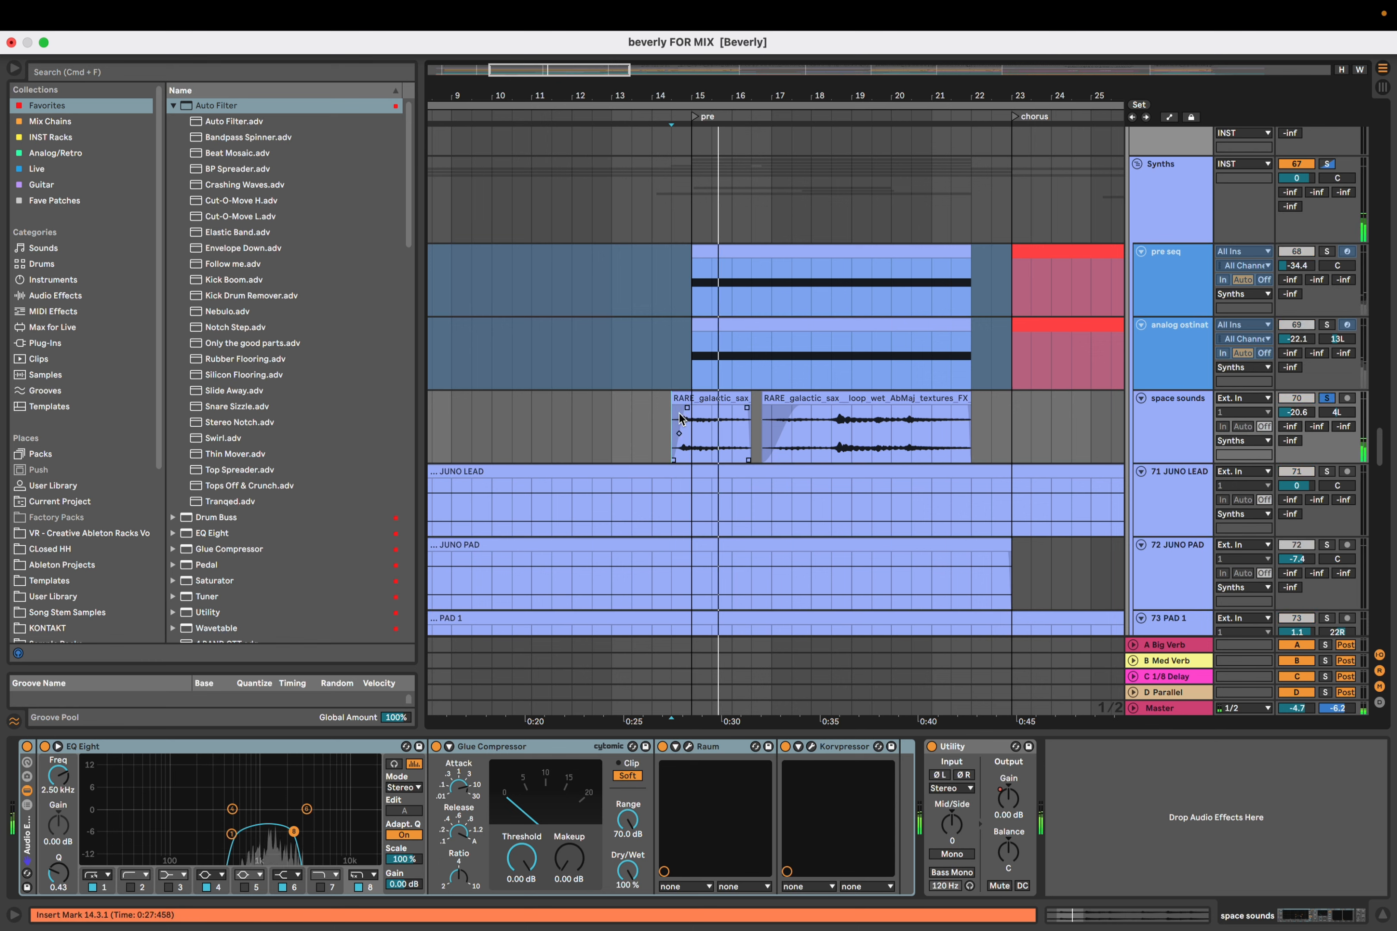
key("space")
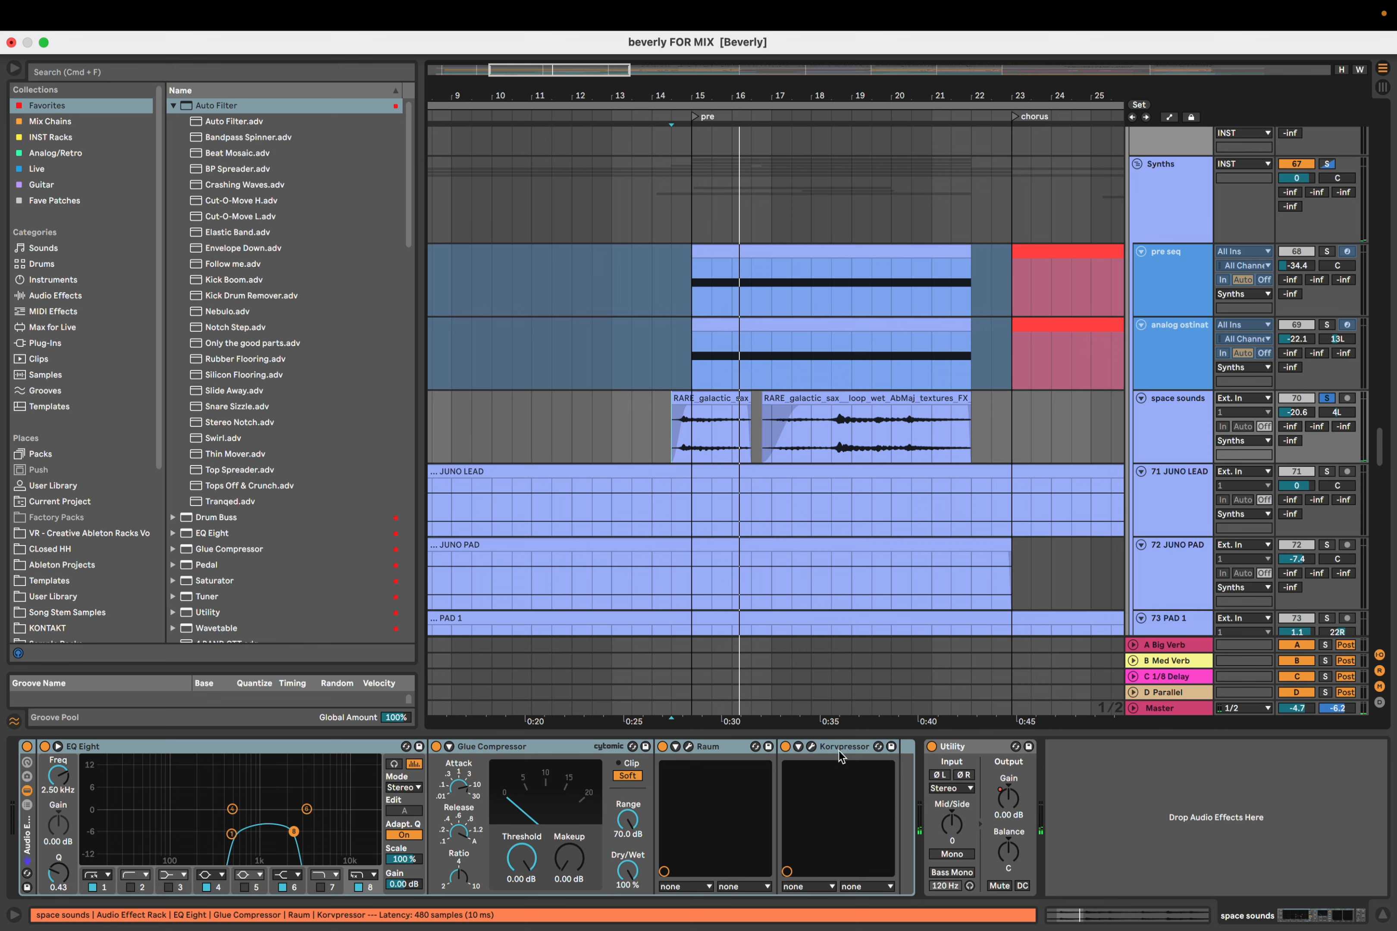
Switch off the space sounds effect rack and play the first clip dry from bar 14.3
left_click(26, 746)
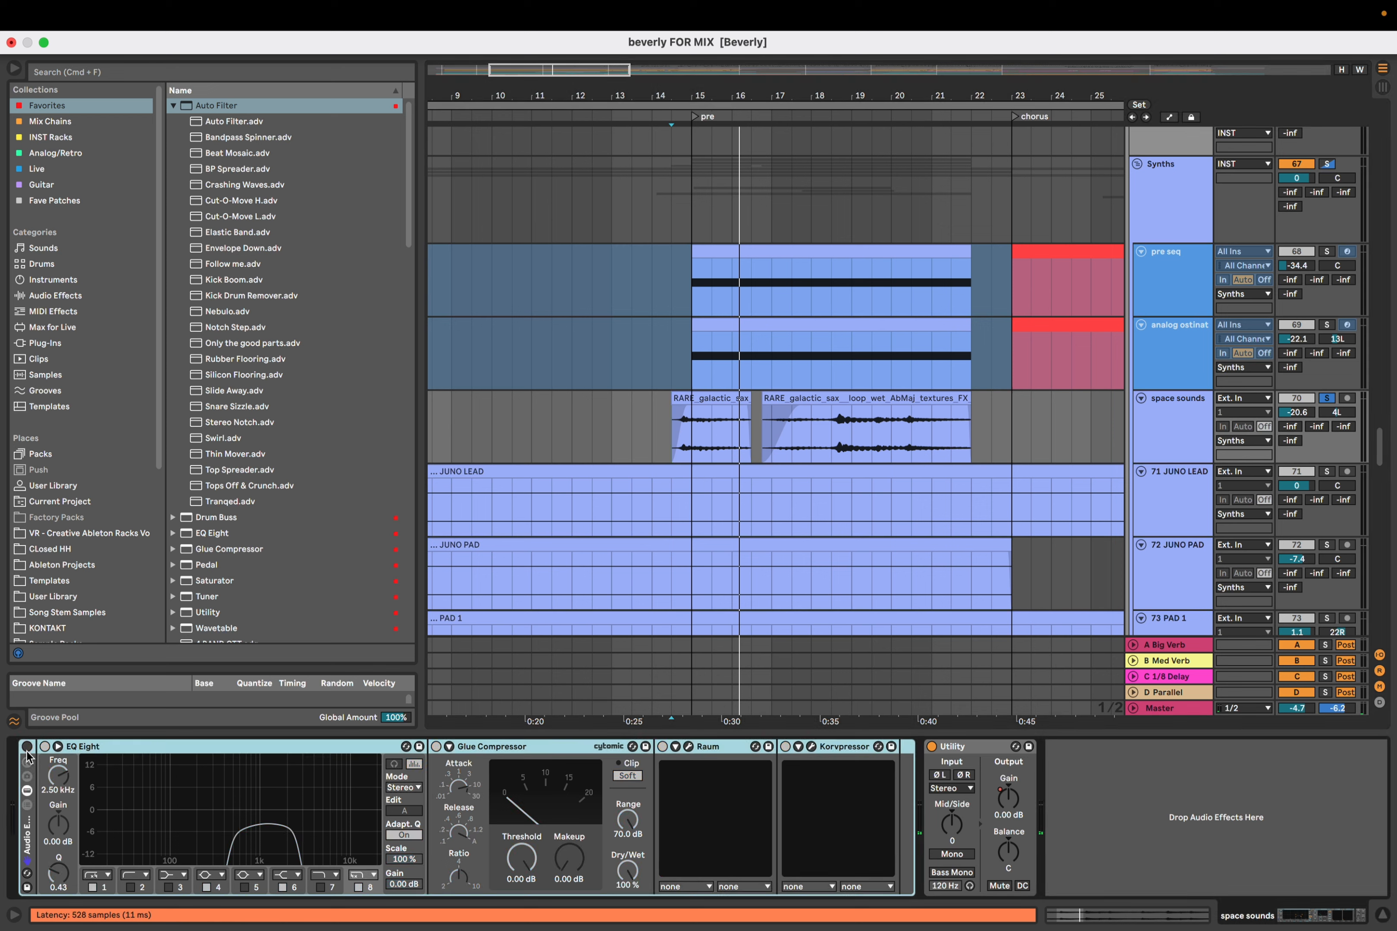
left_click(683, 399)
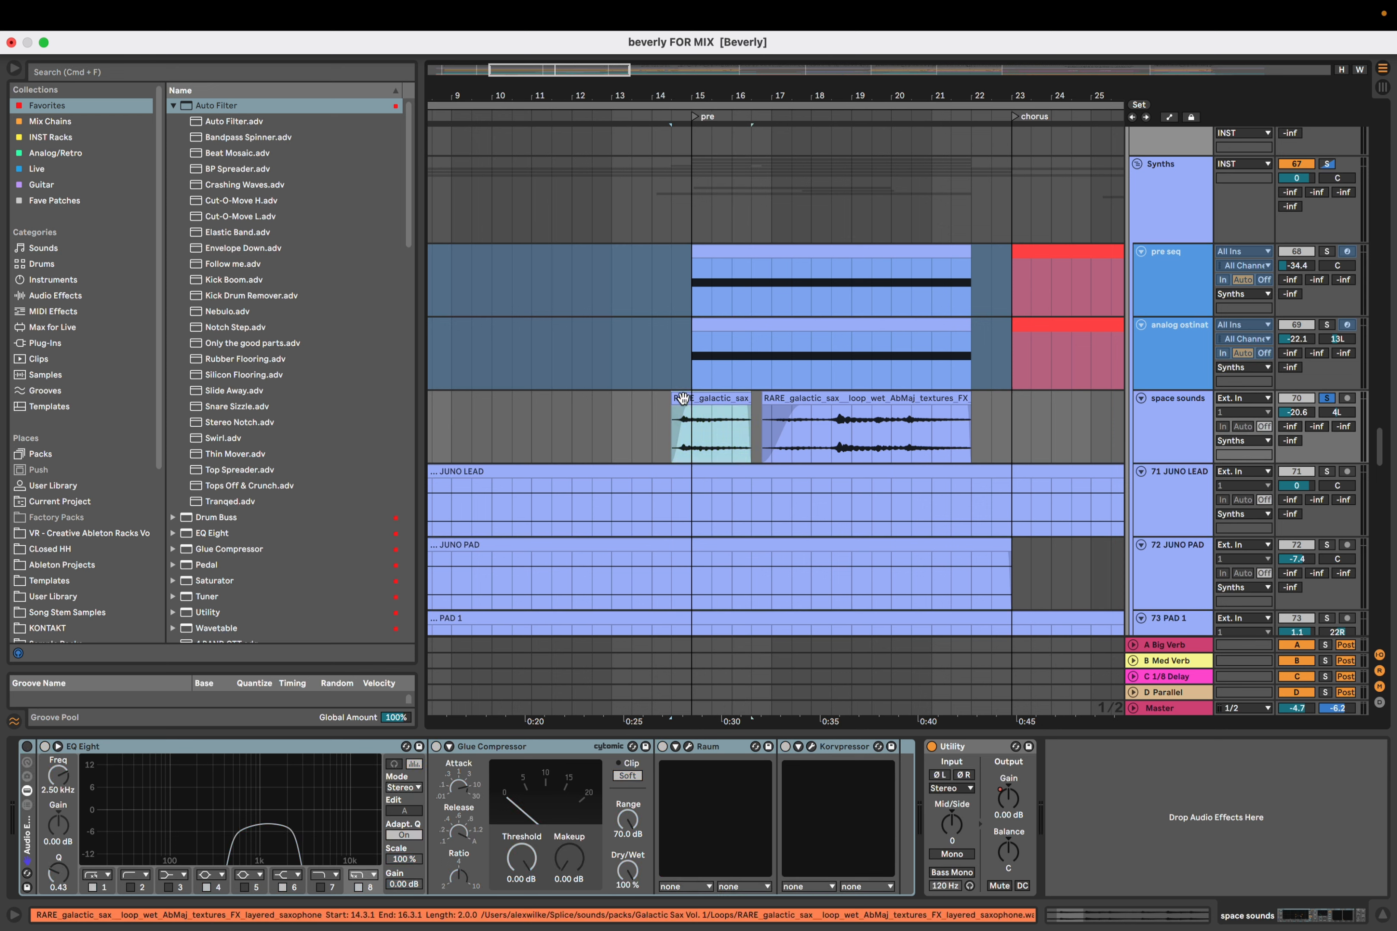
key("space")
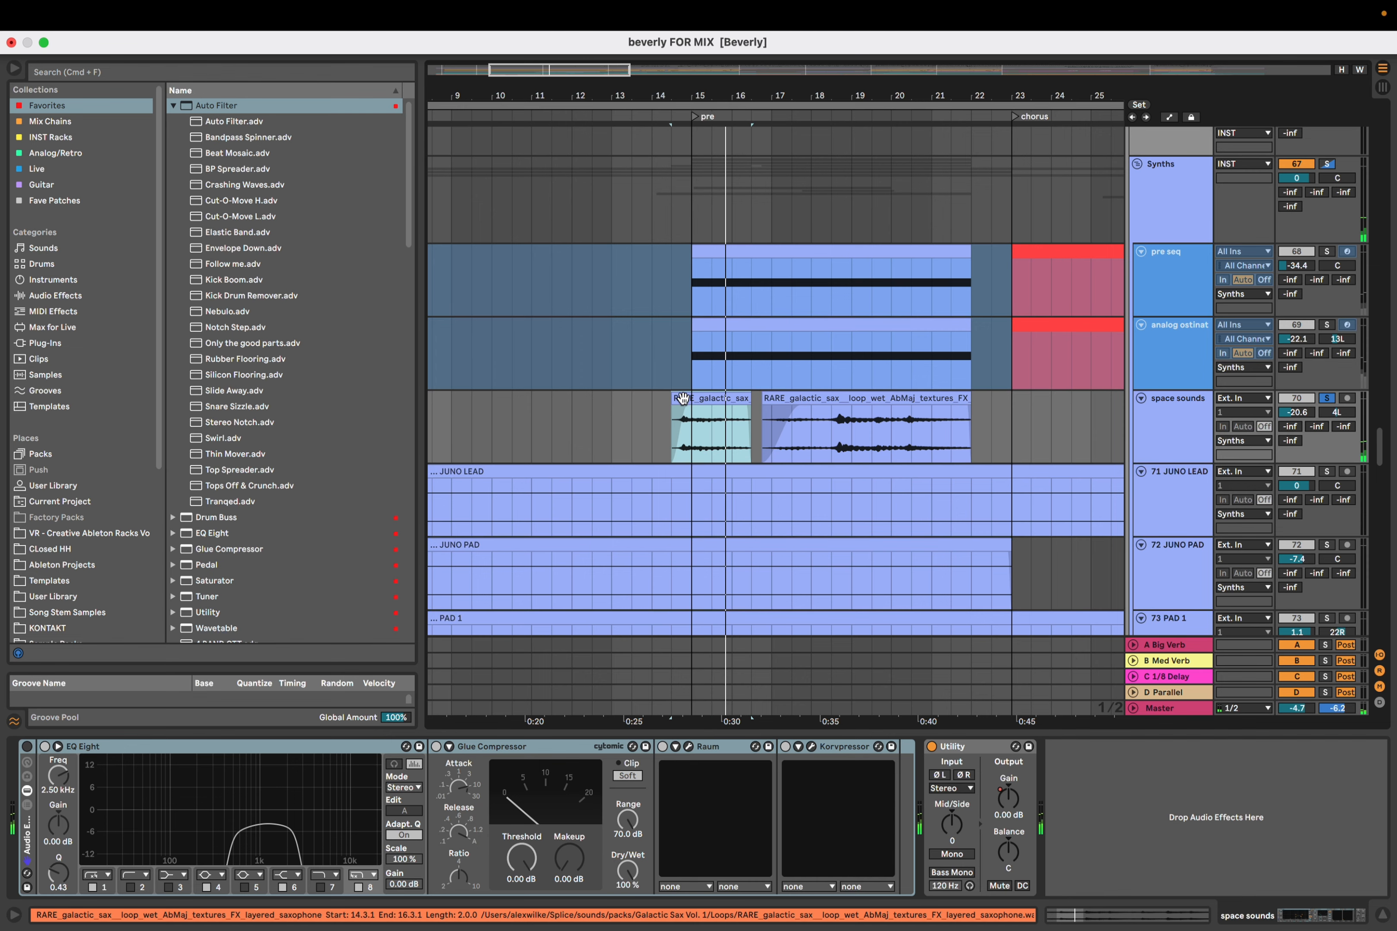
Reset the first space sounds clip's pitch to 0 semitones and play it at its original pitch
double_click(683, 399)
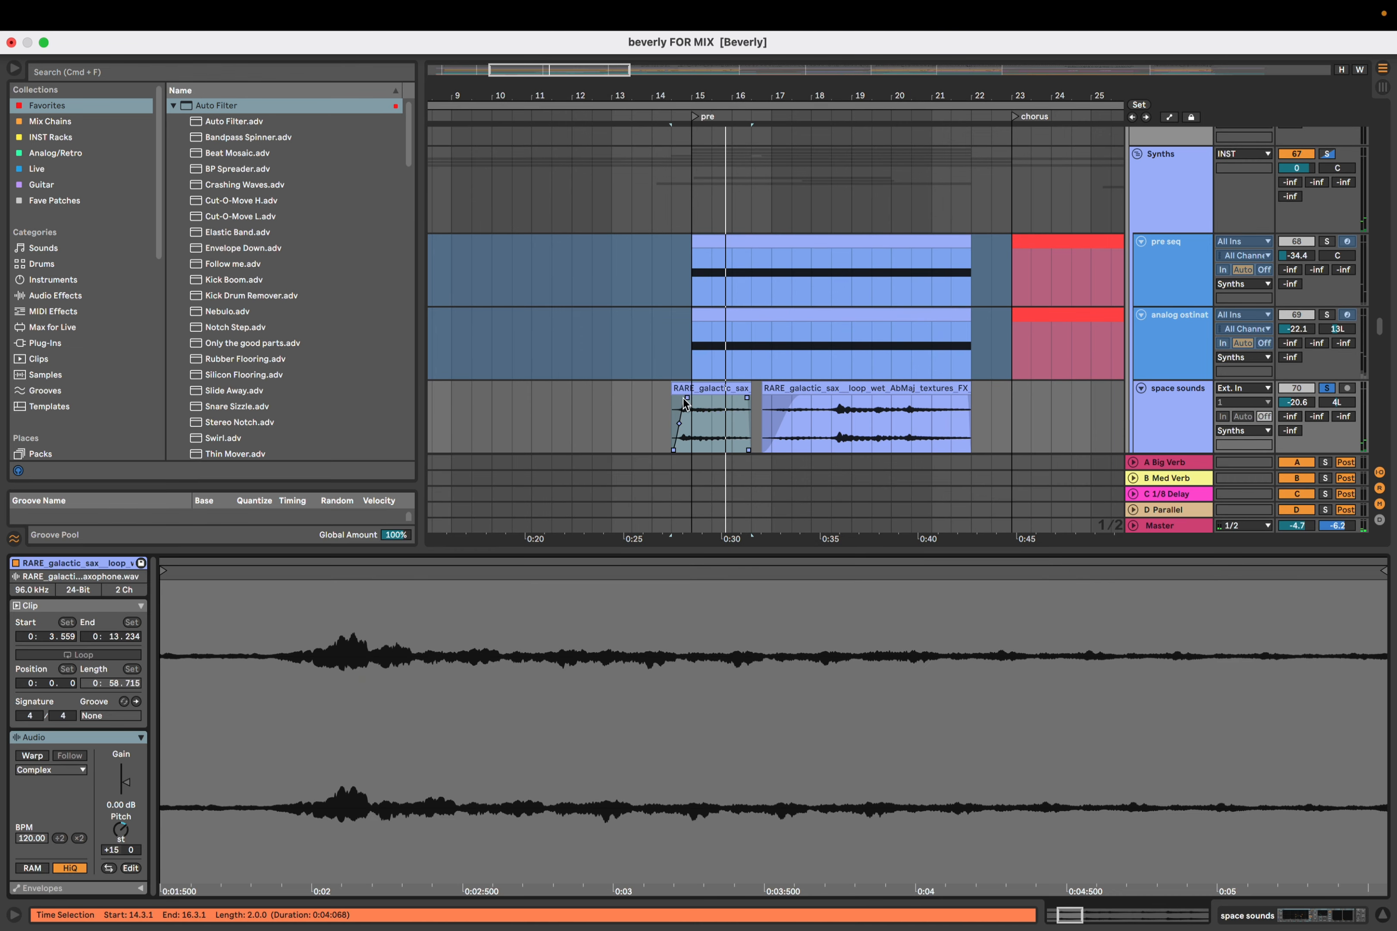
double_click(125, 829)
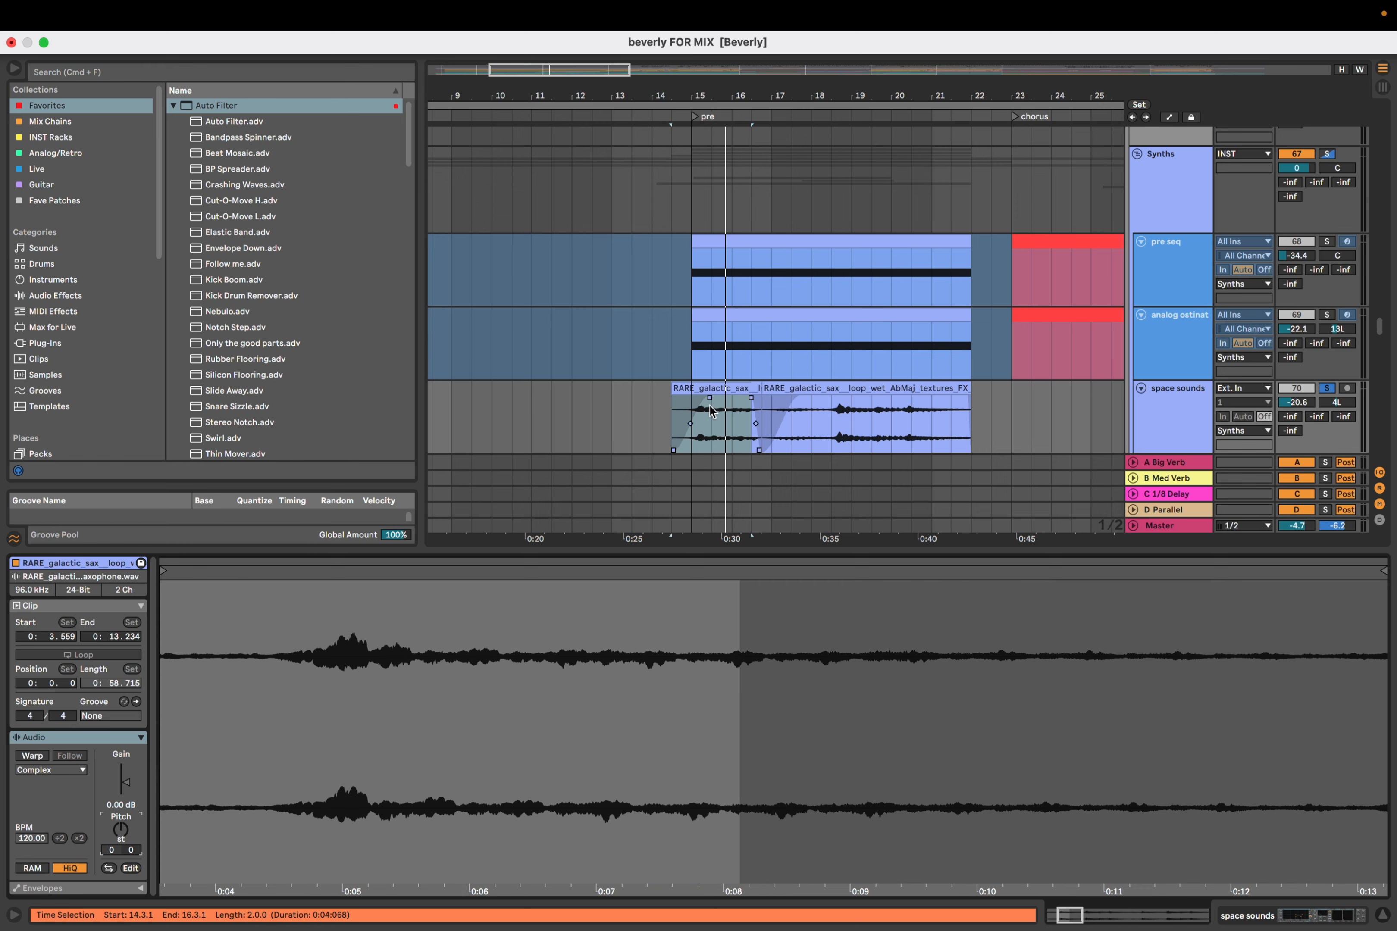
left_click(713, 388)
key("space")
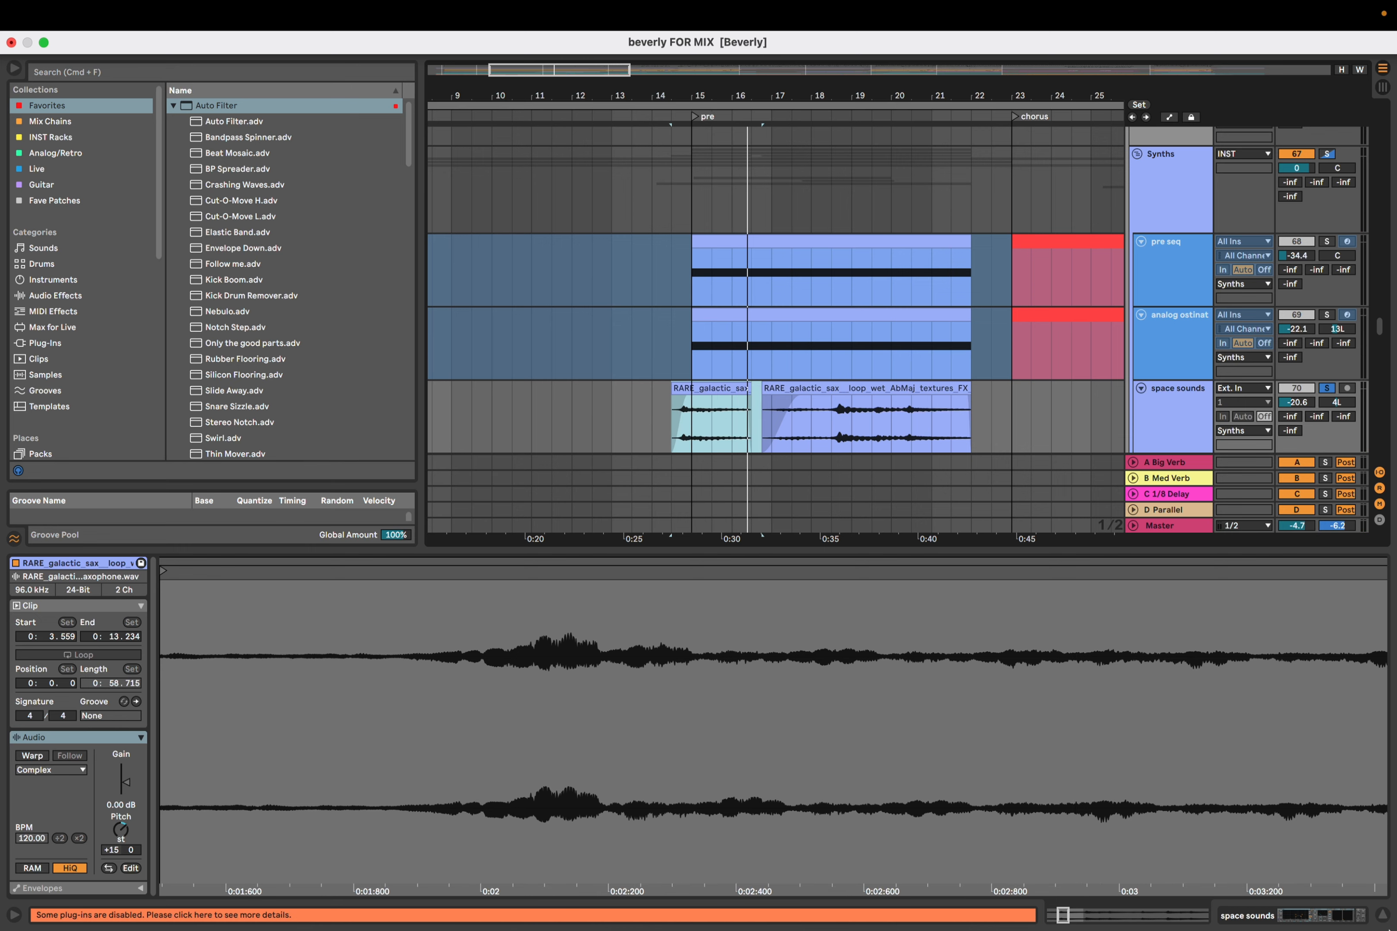
Switch the space sounds effect rack back on and play both clips from bar 14.3
left_click(1315, 917)
left_click(27, 747)
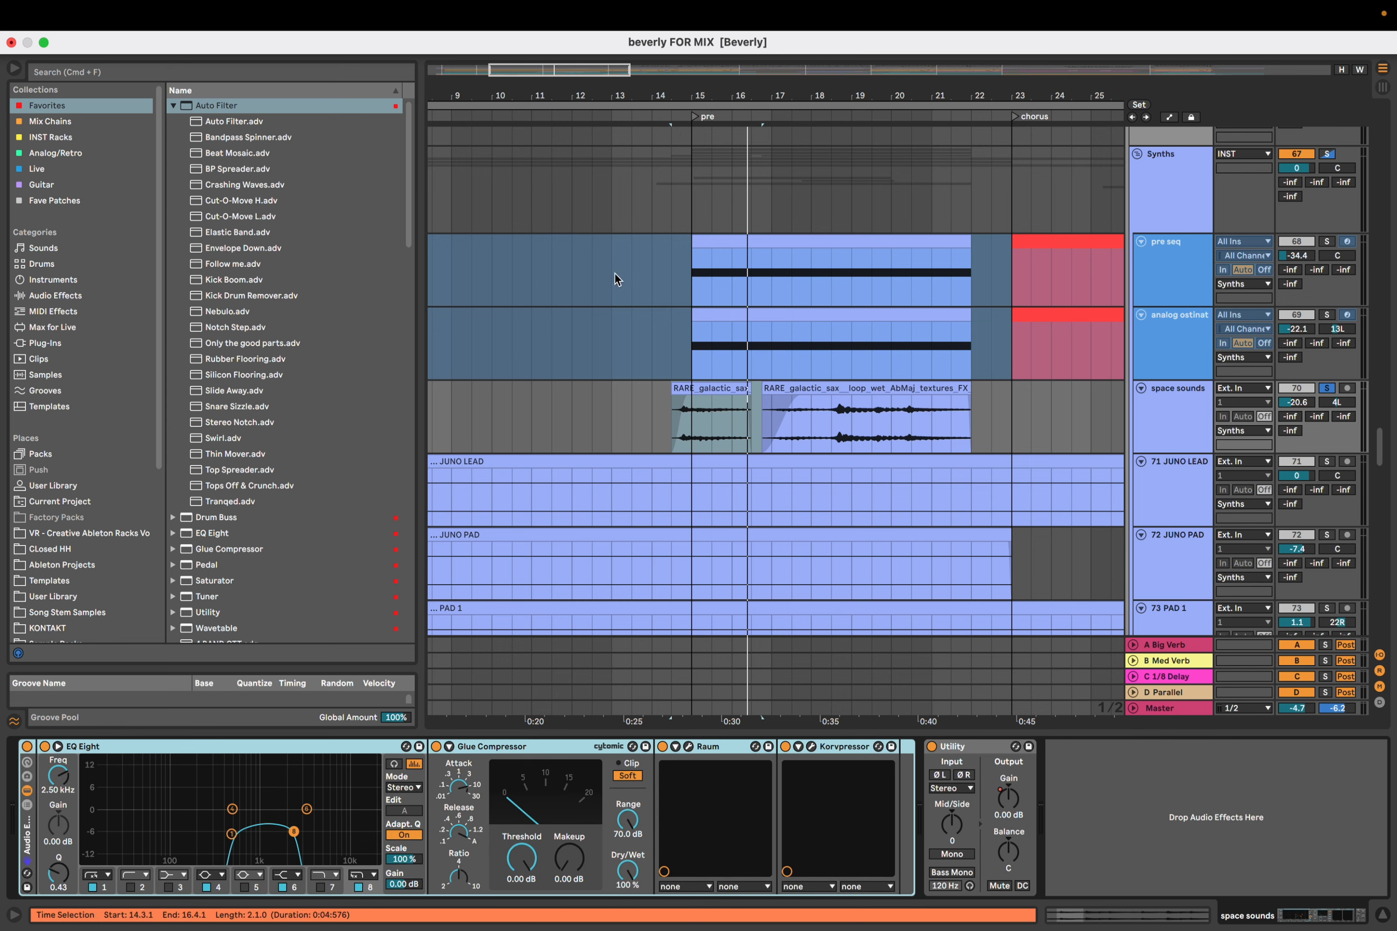
scroll(702, 408, "down", 2)
scroll(703, 407, "up", 3)
left_click(706, 343)
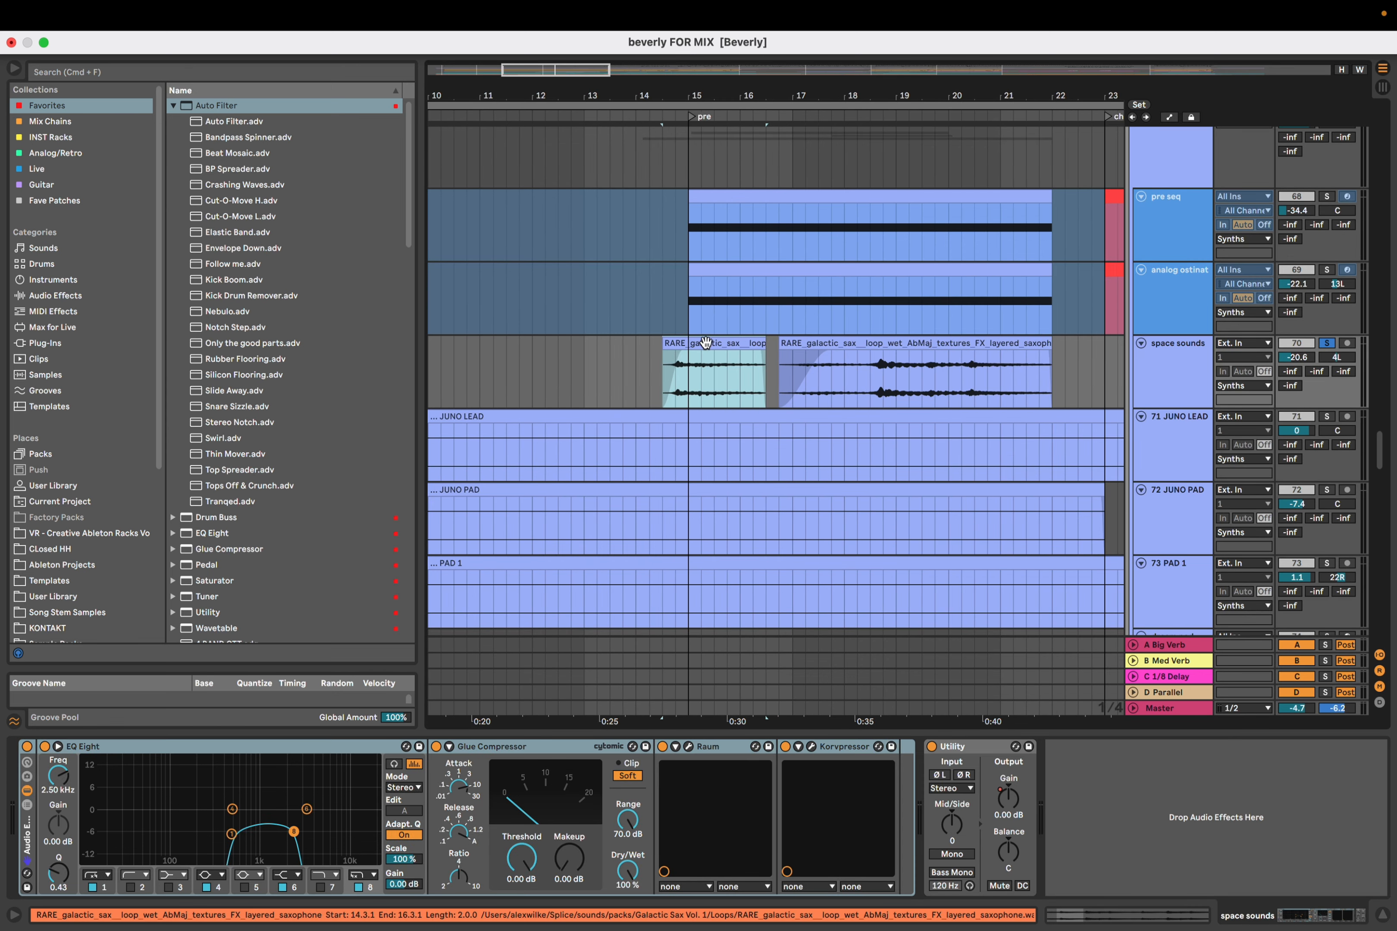
key("space")
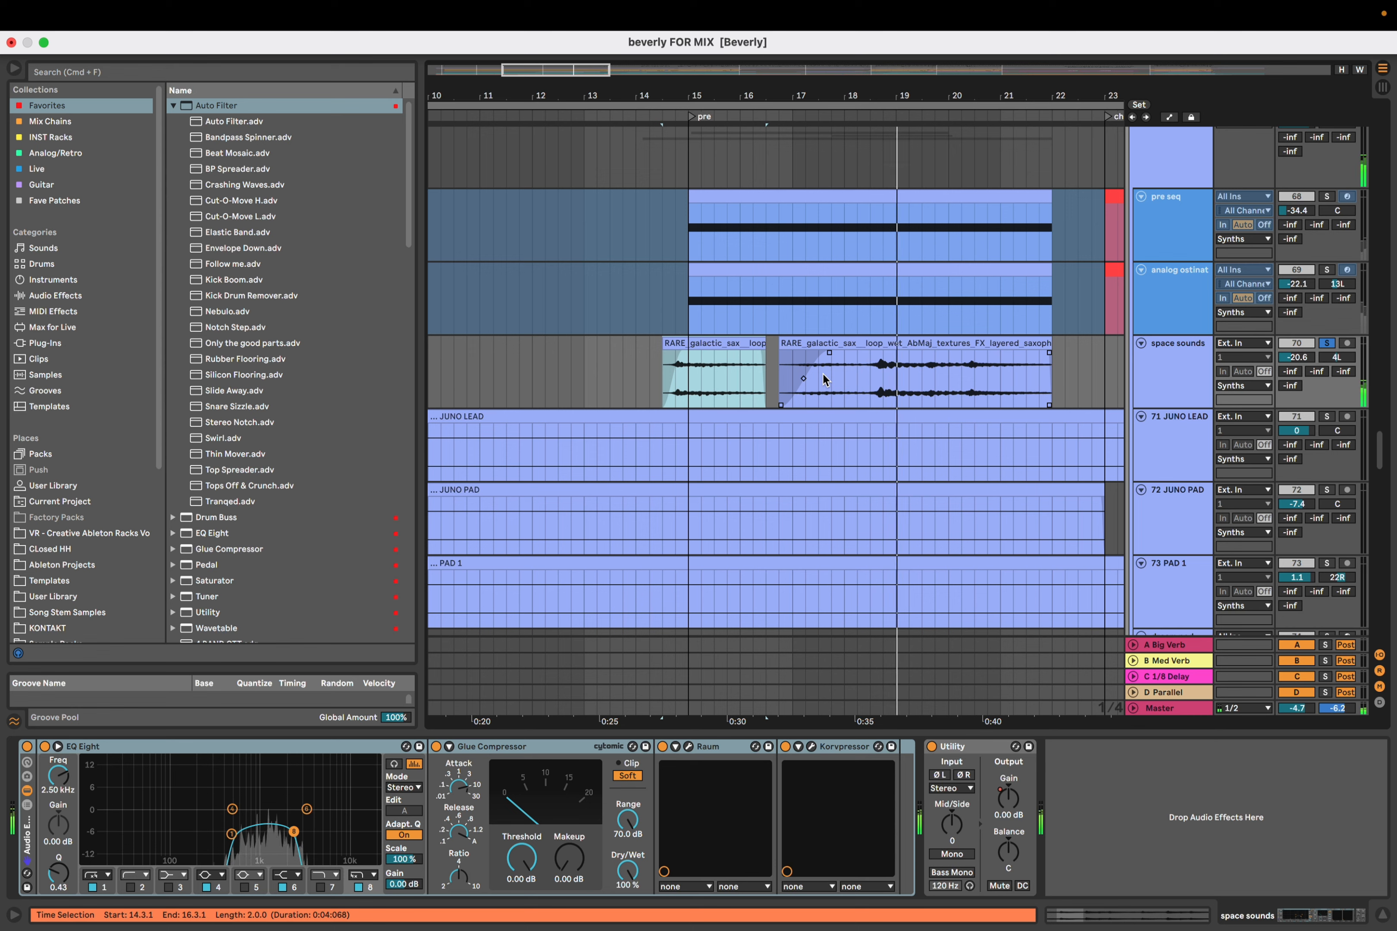
key("space")
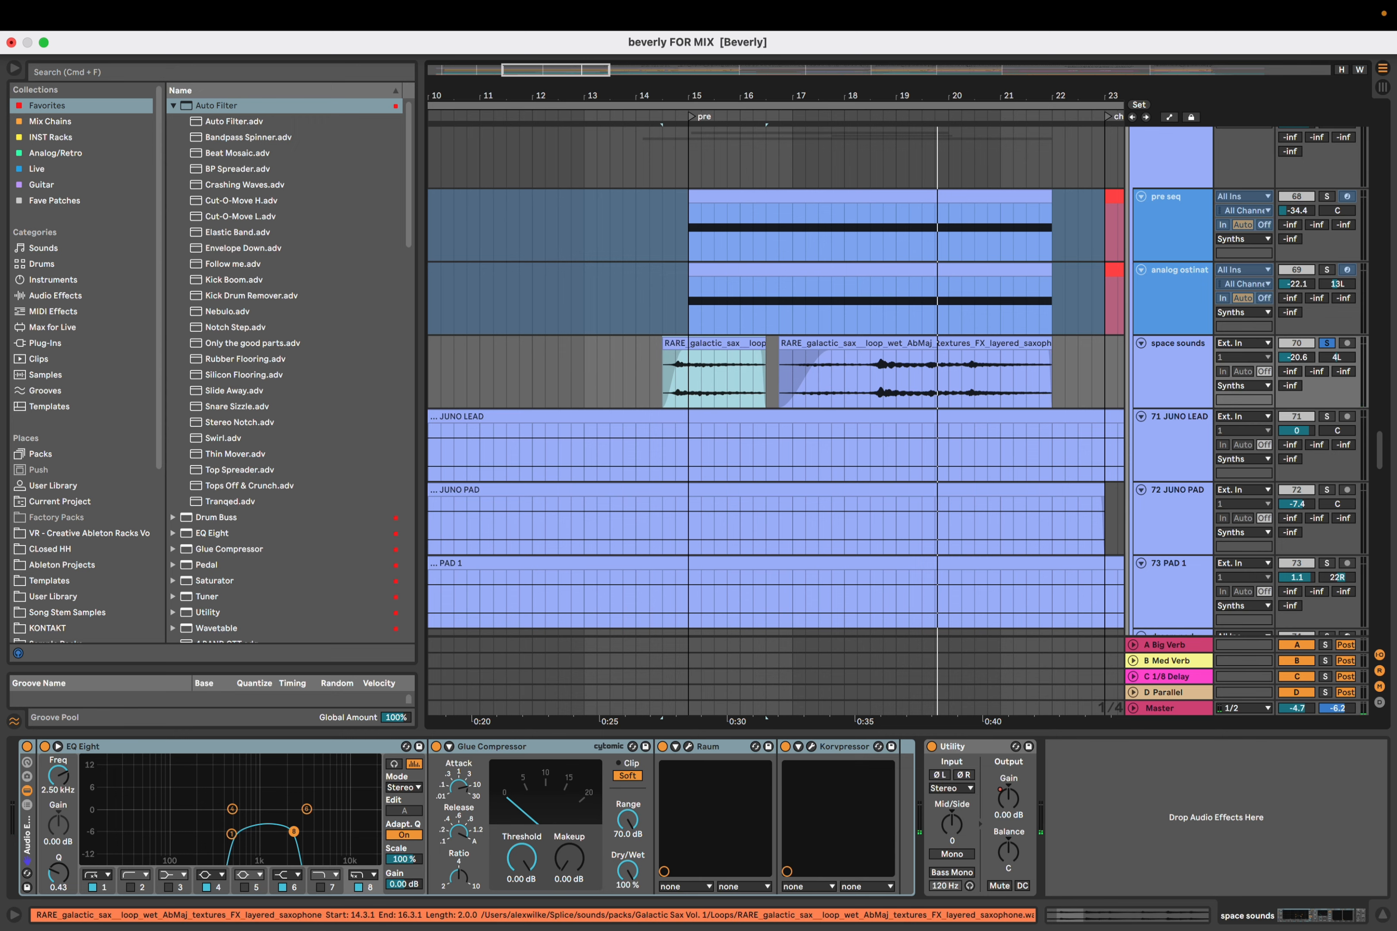
Solo the descending juno track, play it from bar 16 and check its Analog Lab V instrument
scroll(679, 354, "down", 10)
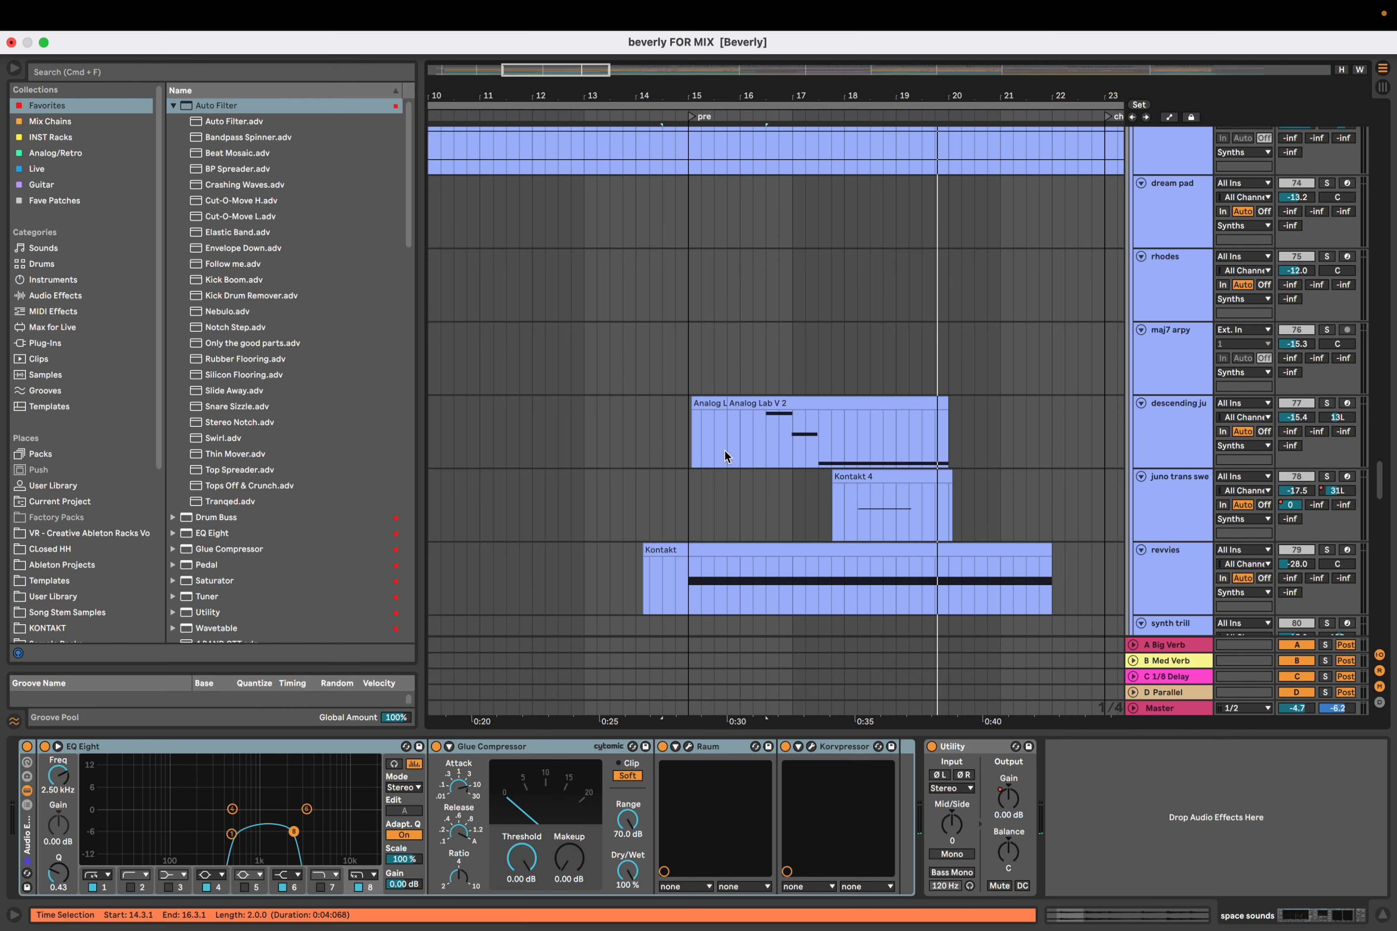
left_click(736, 441)
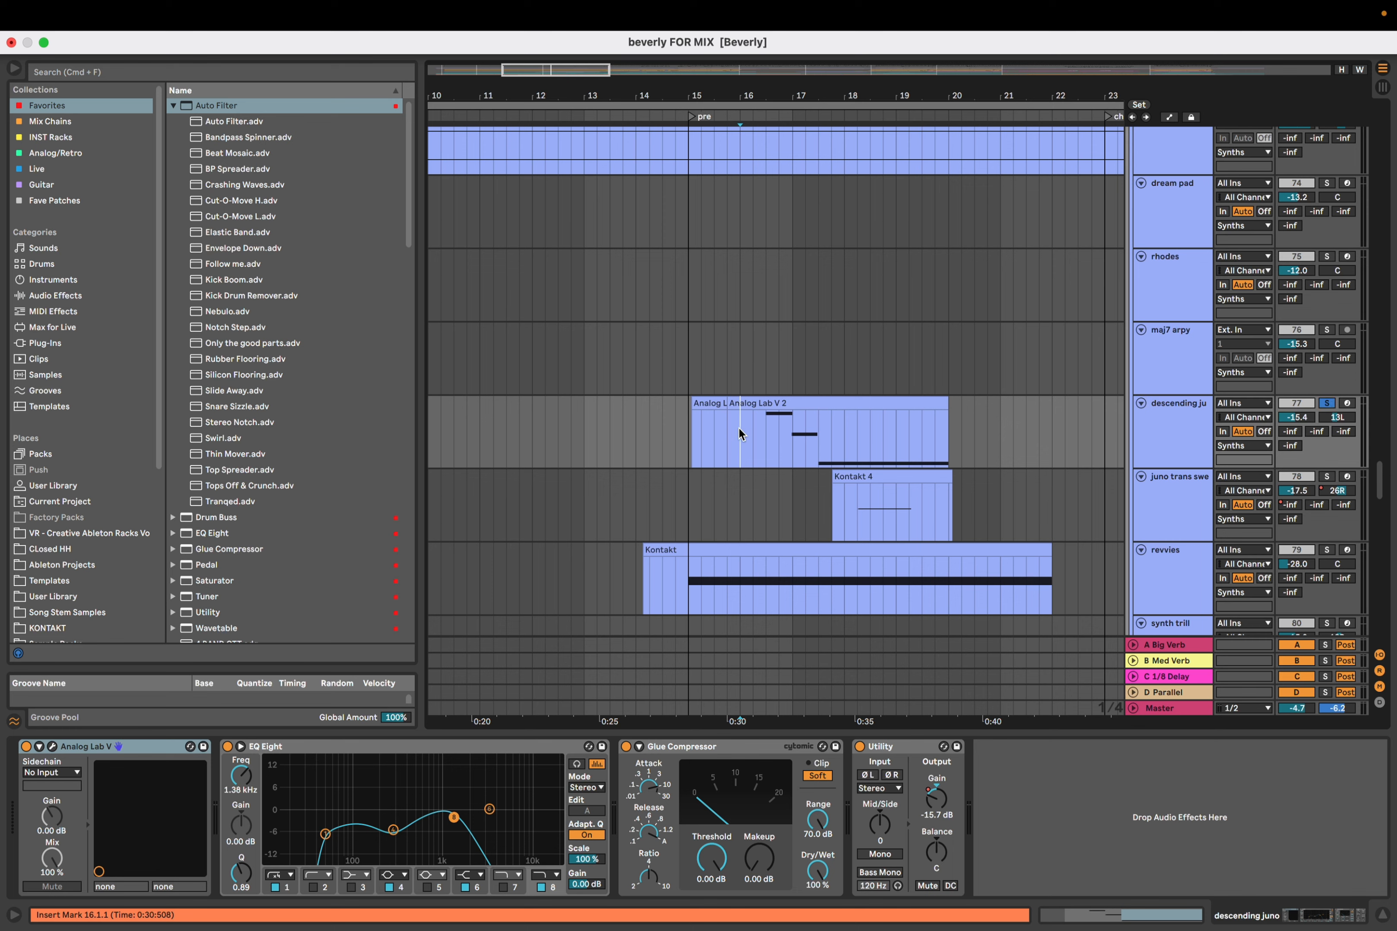
key("space")
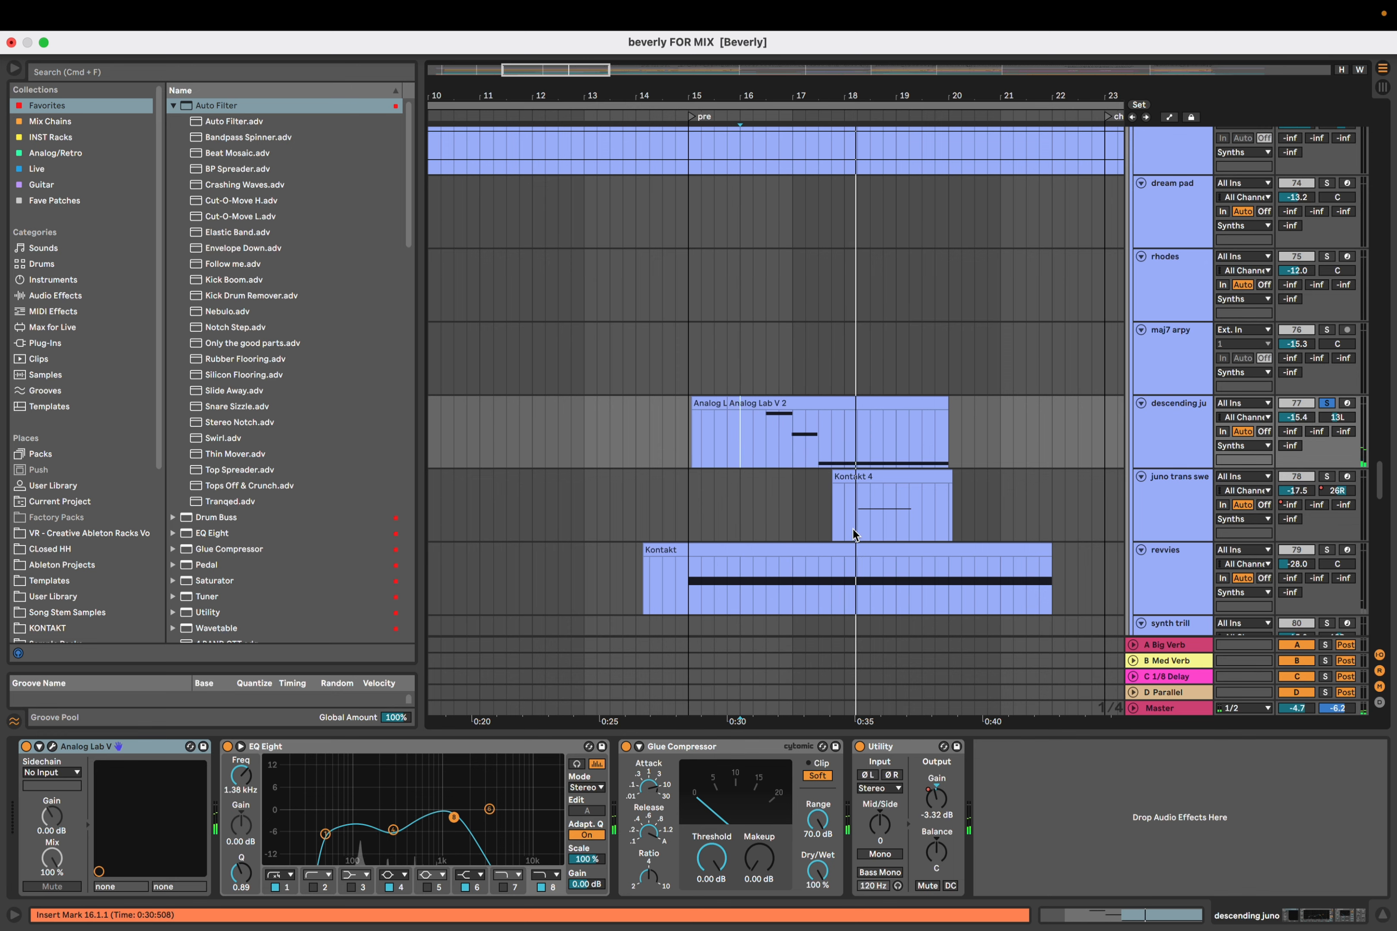
key("space")
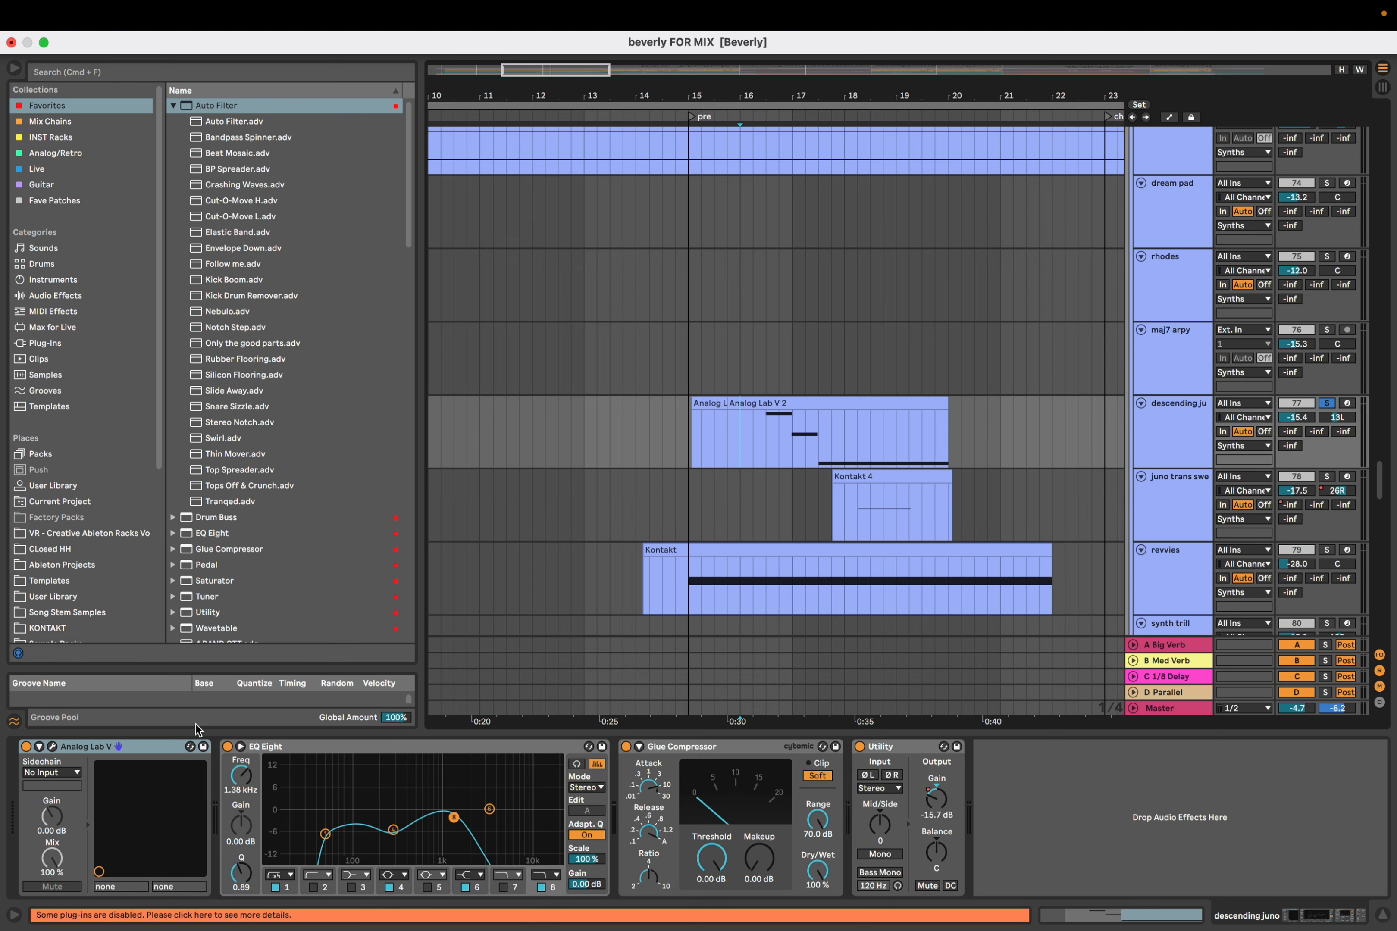
left_click(52, 747)
left_click(52, 747)
Solo the juno trans swell track, play its Kontakt 4 clip and view the Kontakt instrument's preset
left_click(844, 508)
key("space")
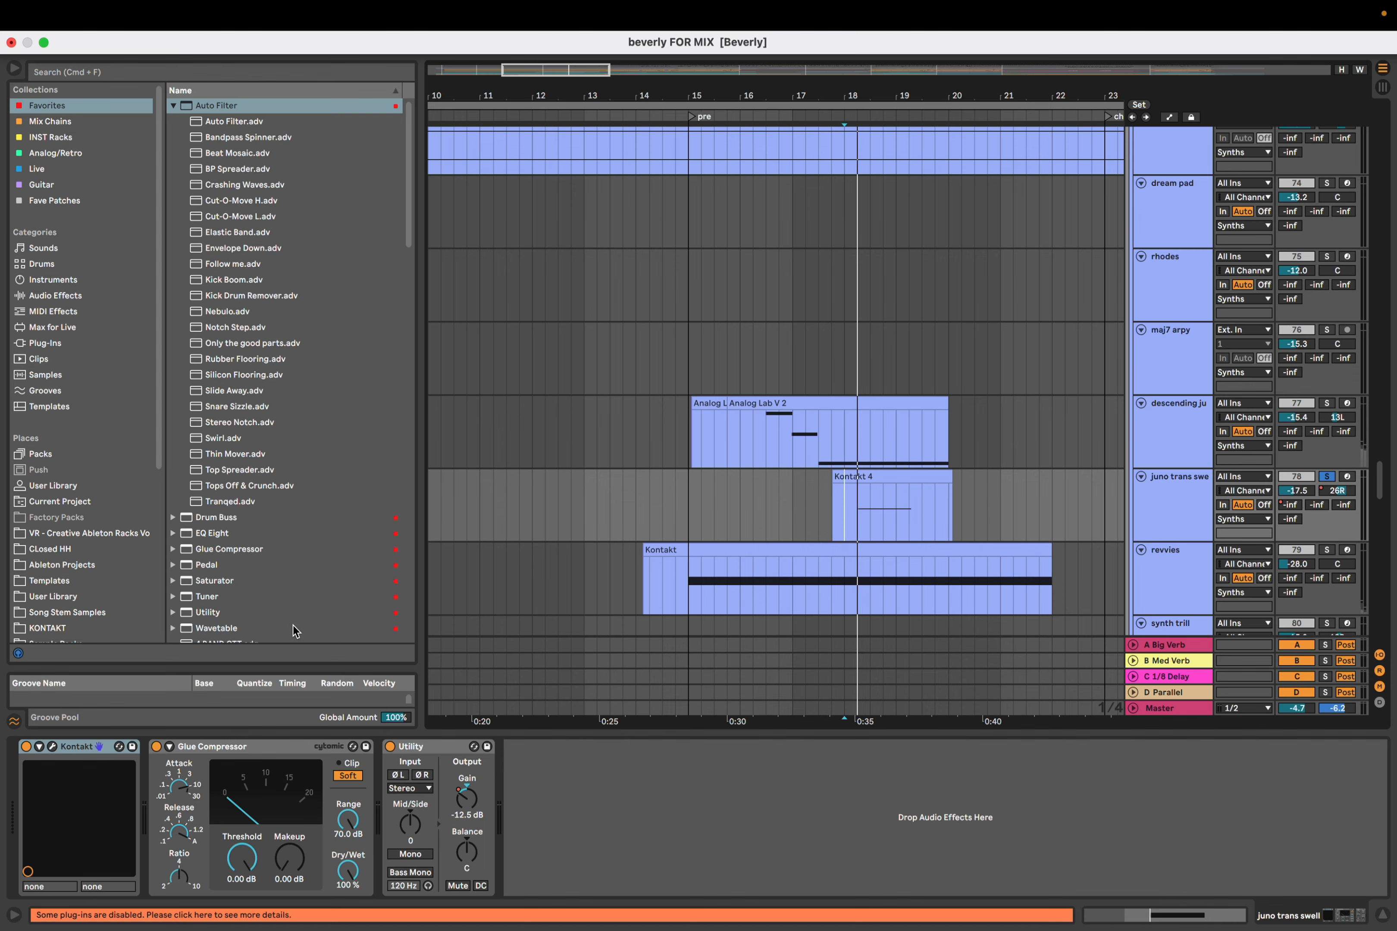
left_click(52, 748)
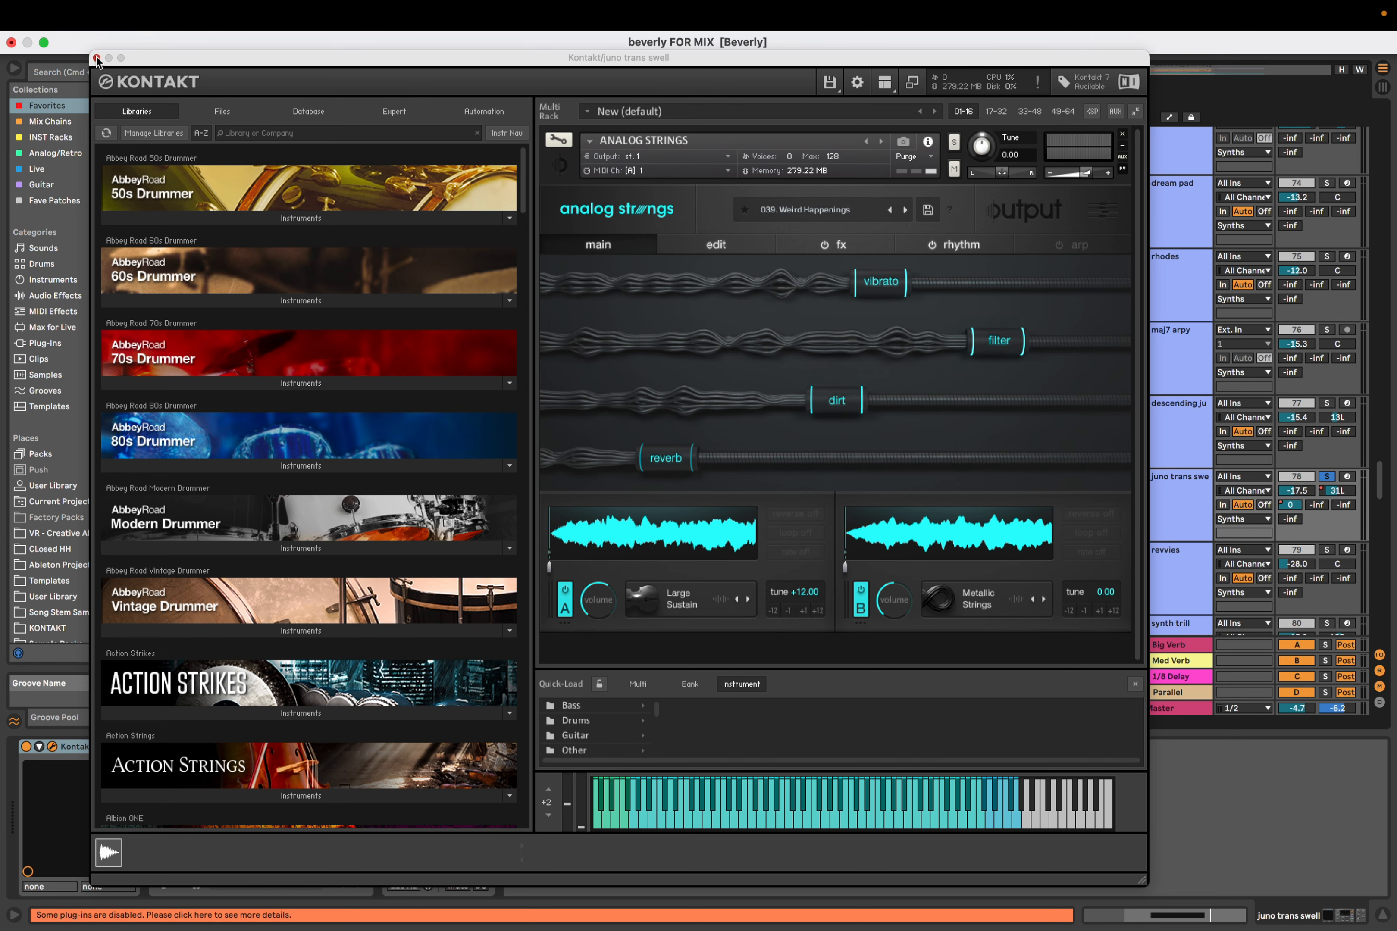
left_click(96, 60)
Solo the revvies track, play it from bar 15 and view its Kontakt instrument's preset
scroll(680, 591, "down", 2)
left_click(689, 547)
key("s")
key("space")
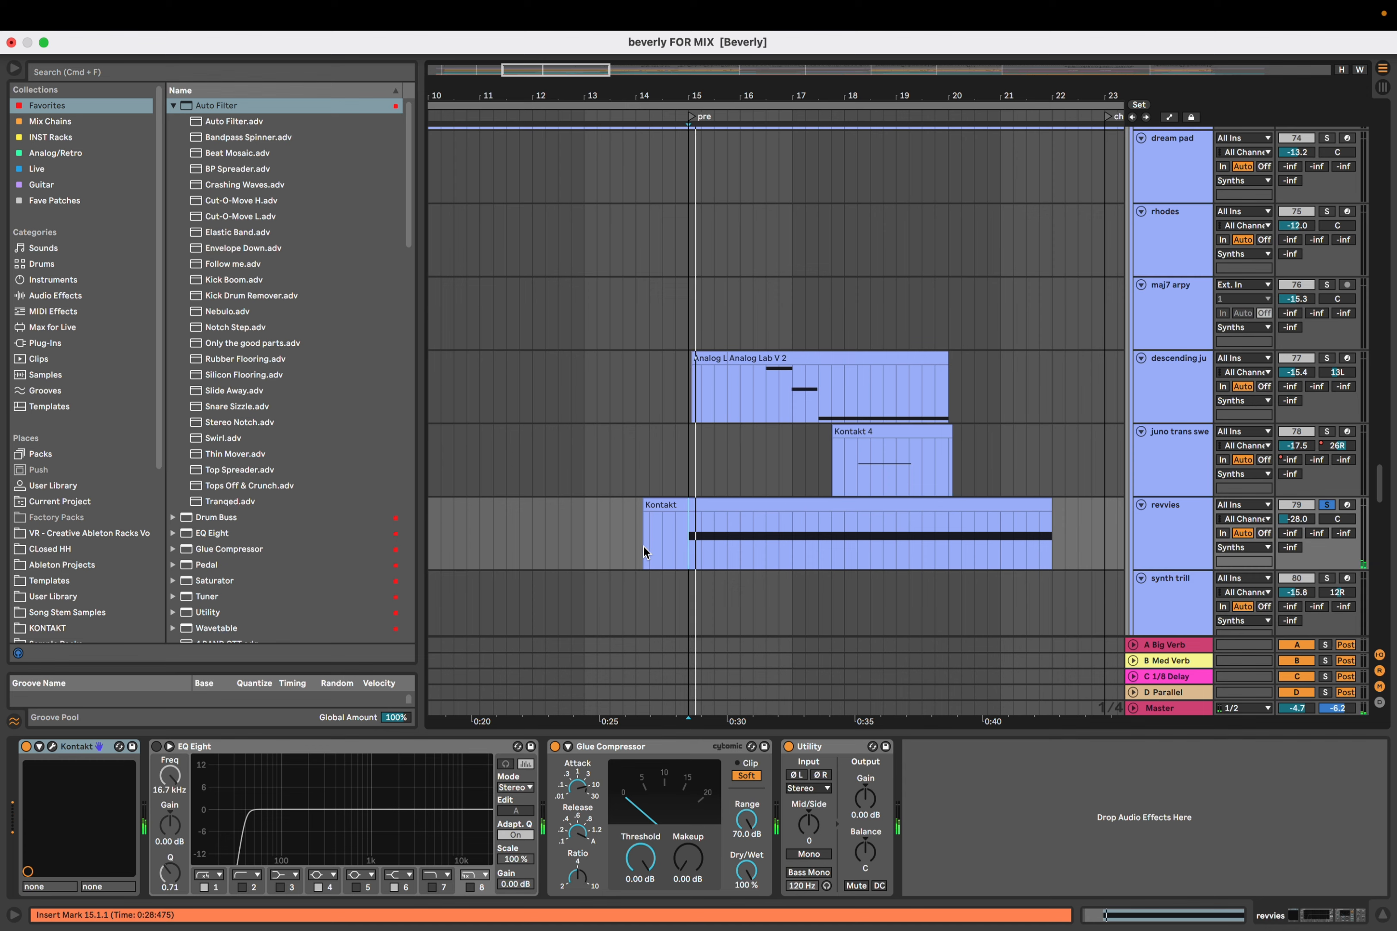
left_click(51, 747)
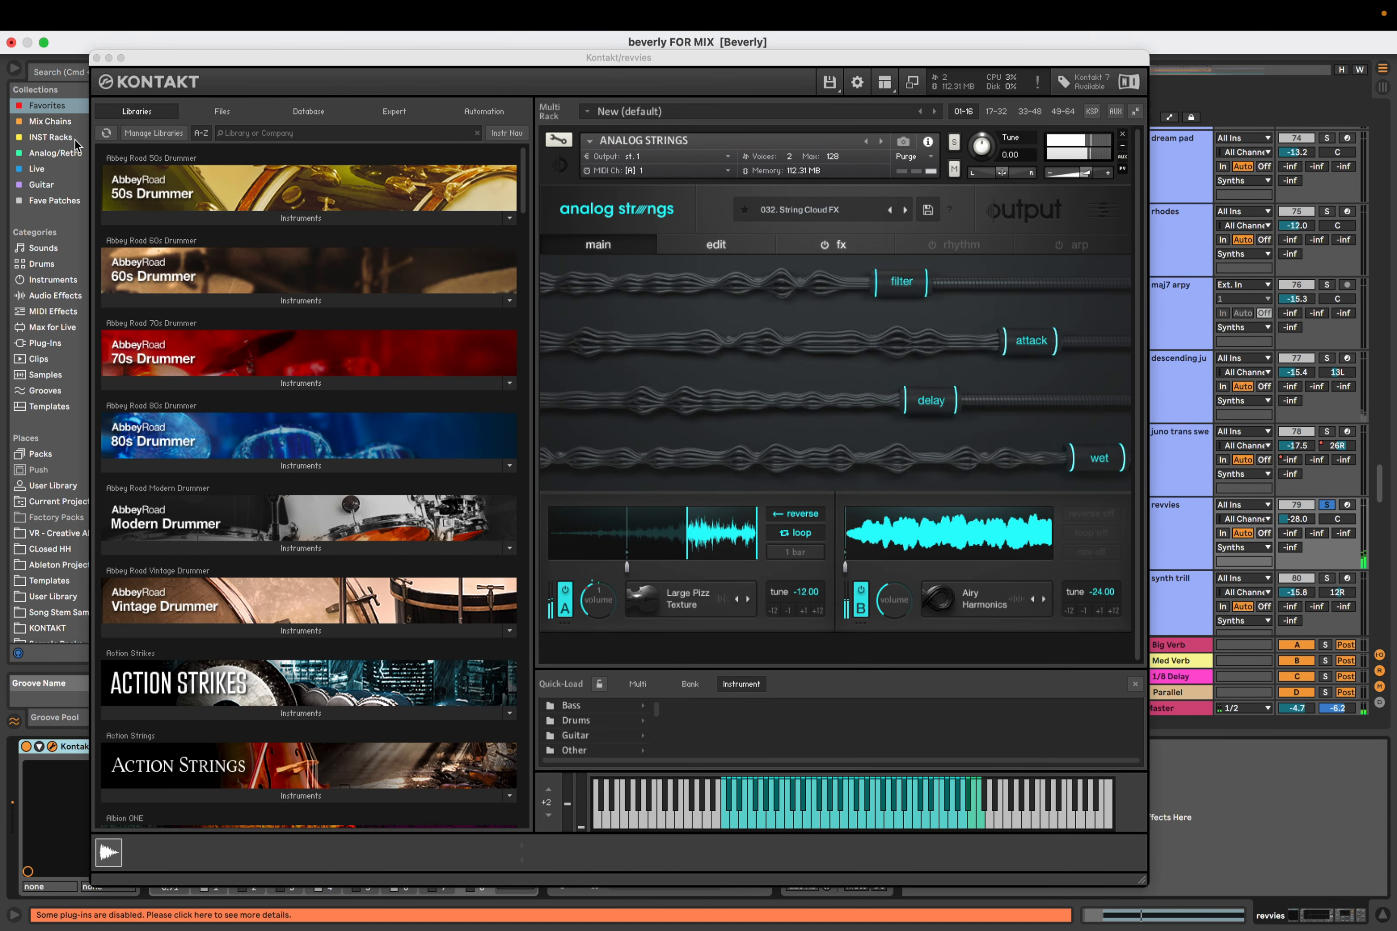
left_click(96, 57)
Go down past the strings and bass groups, solo the vocal oo track and play it from bar 18
scroll(675, 415, "down", 12)
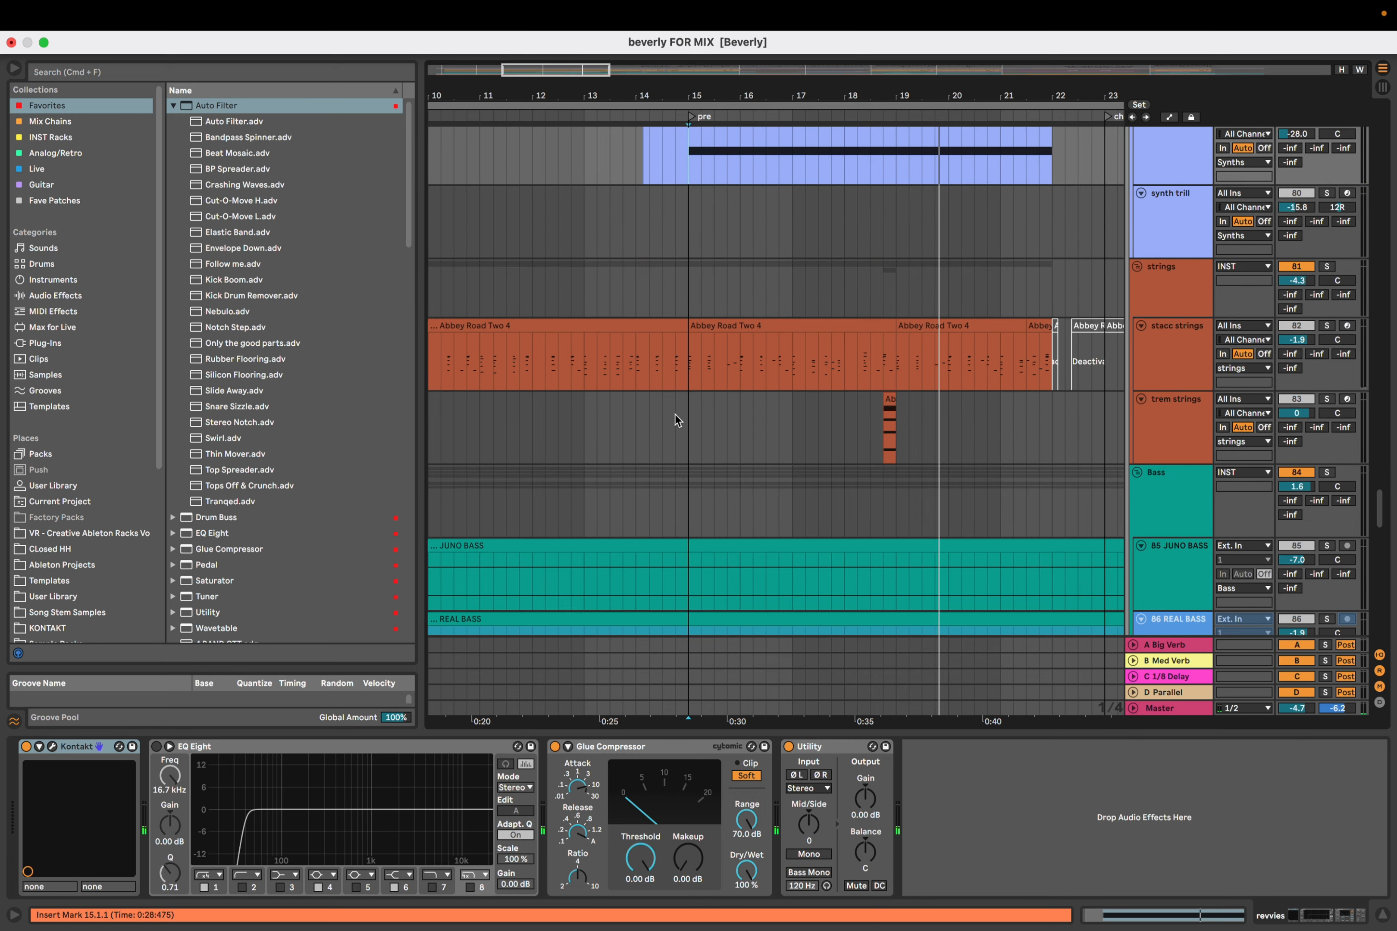
scroll(675, 415, "down", 8)
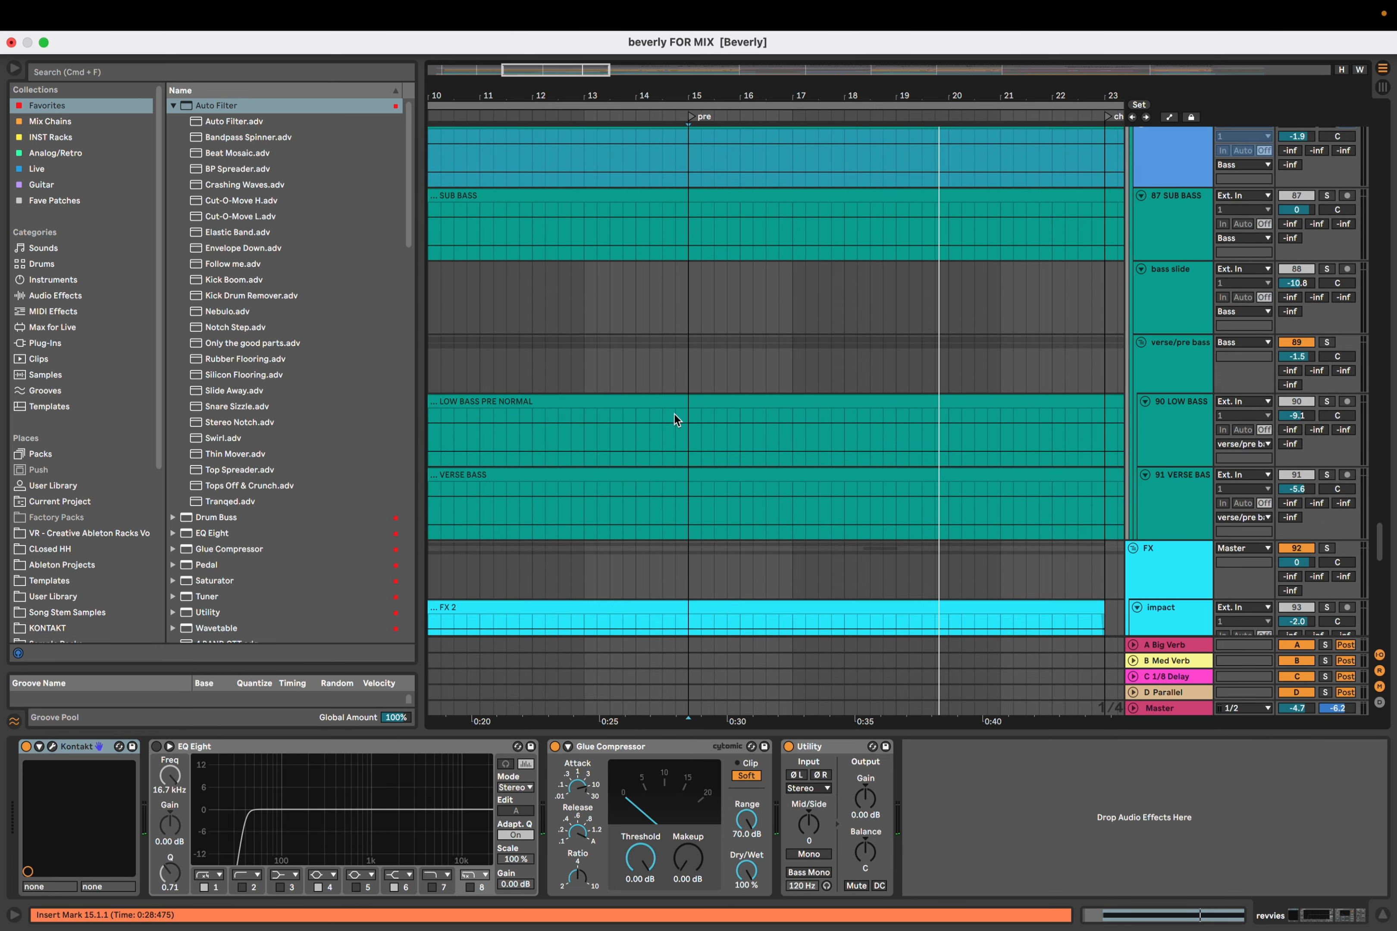
scroll(675, 415, "down", 5)
scroll(674, 415, "down", 8)
scroll(751, 434, "up", 2)
left_click(751, 438)
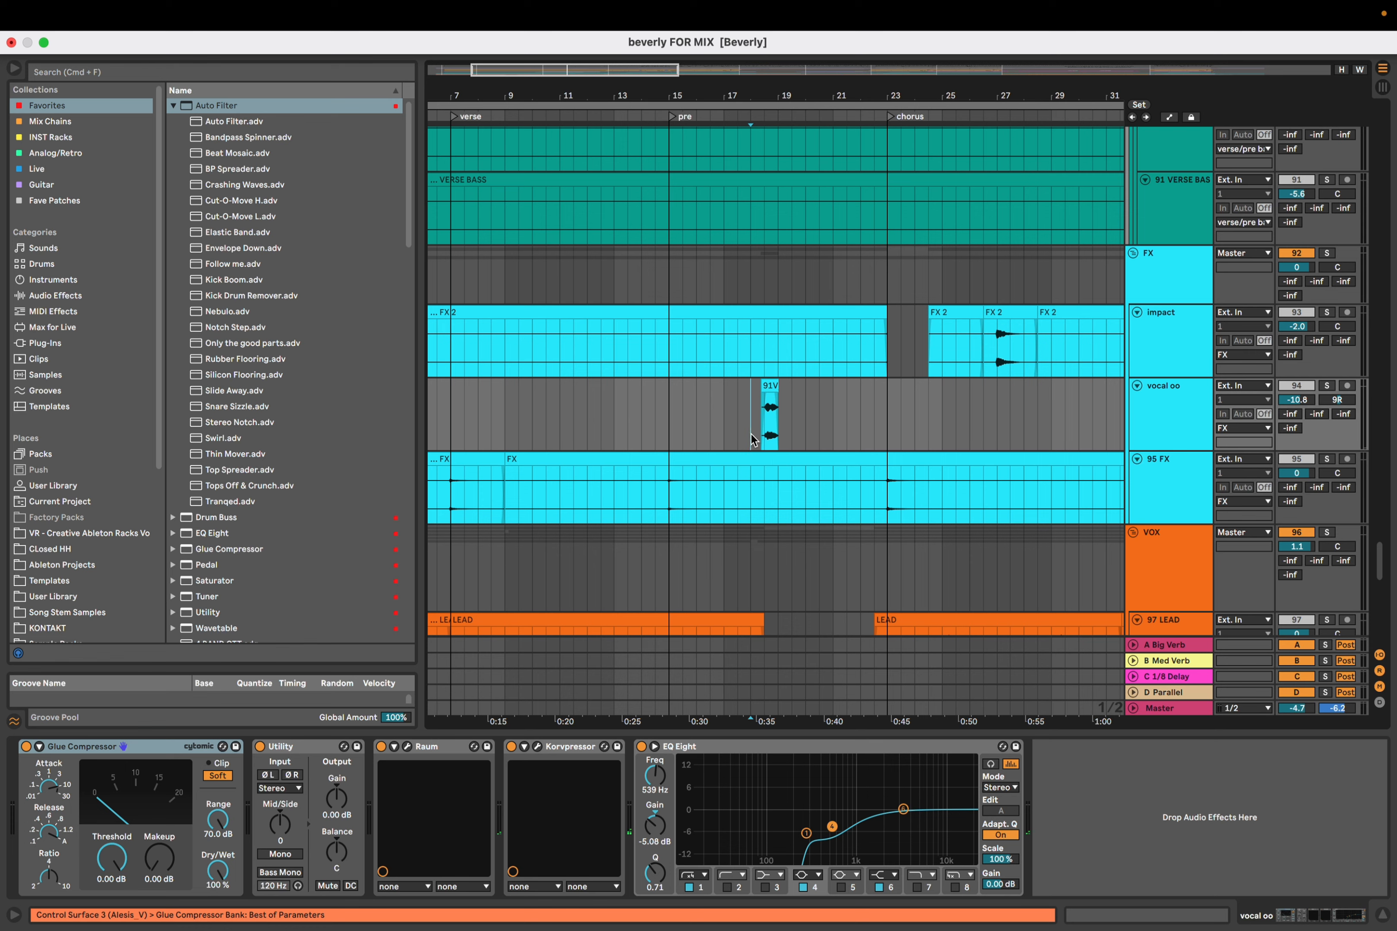
key("s")
key("space")
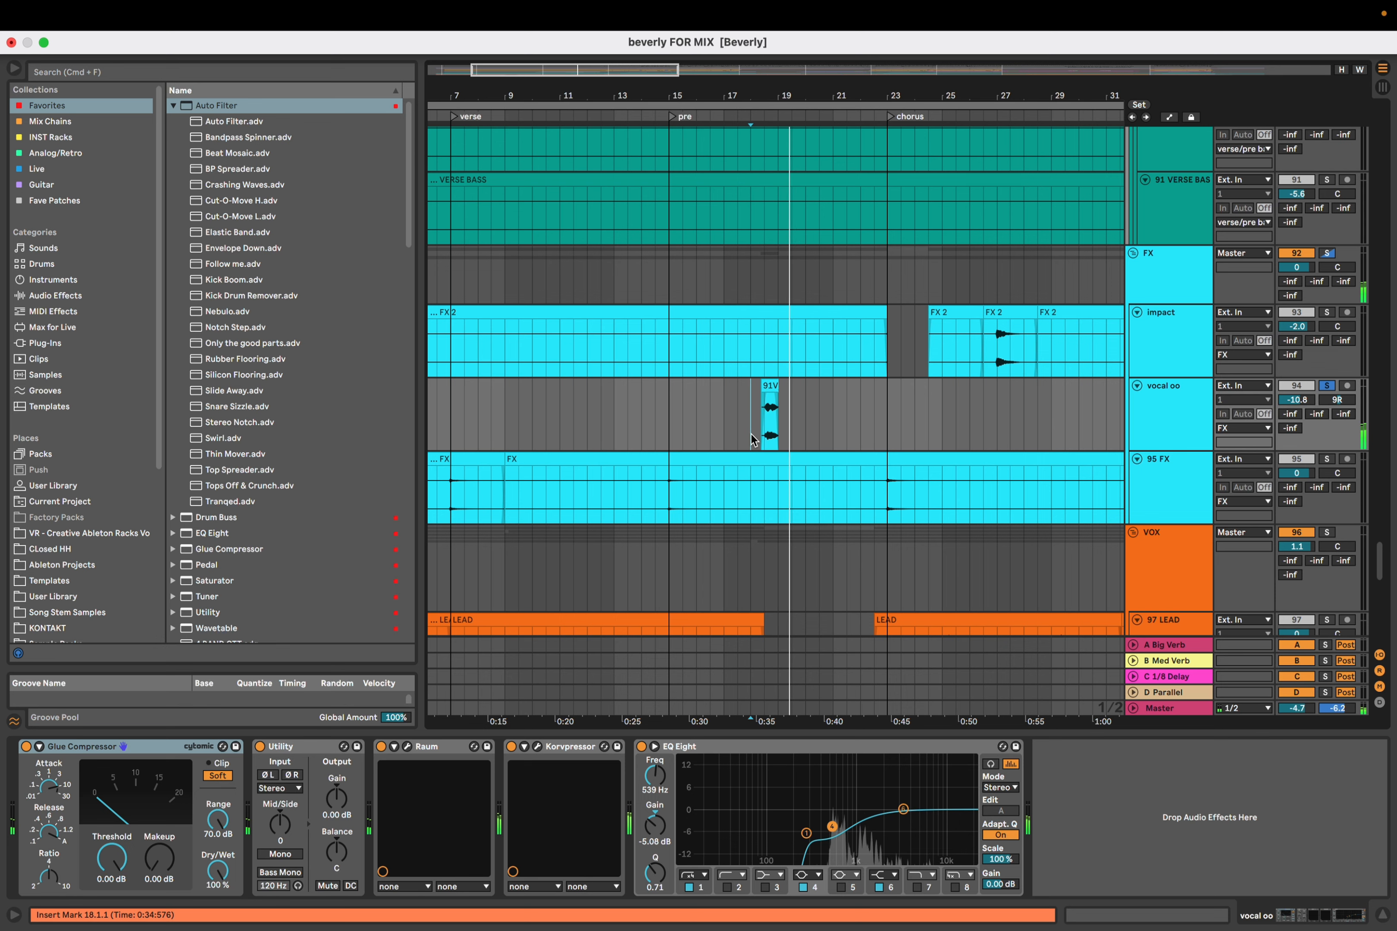
key("plus")
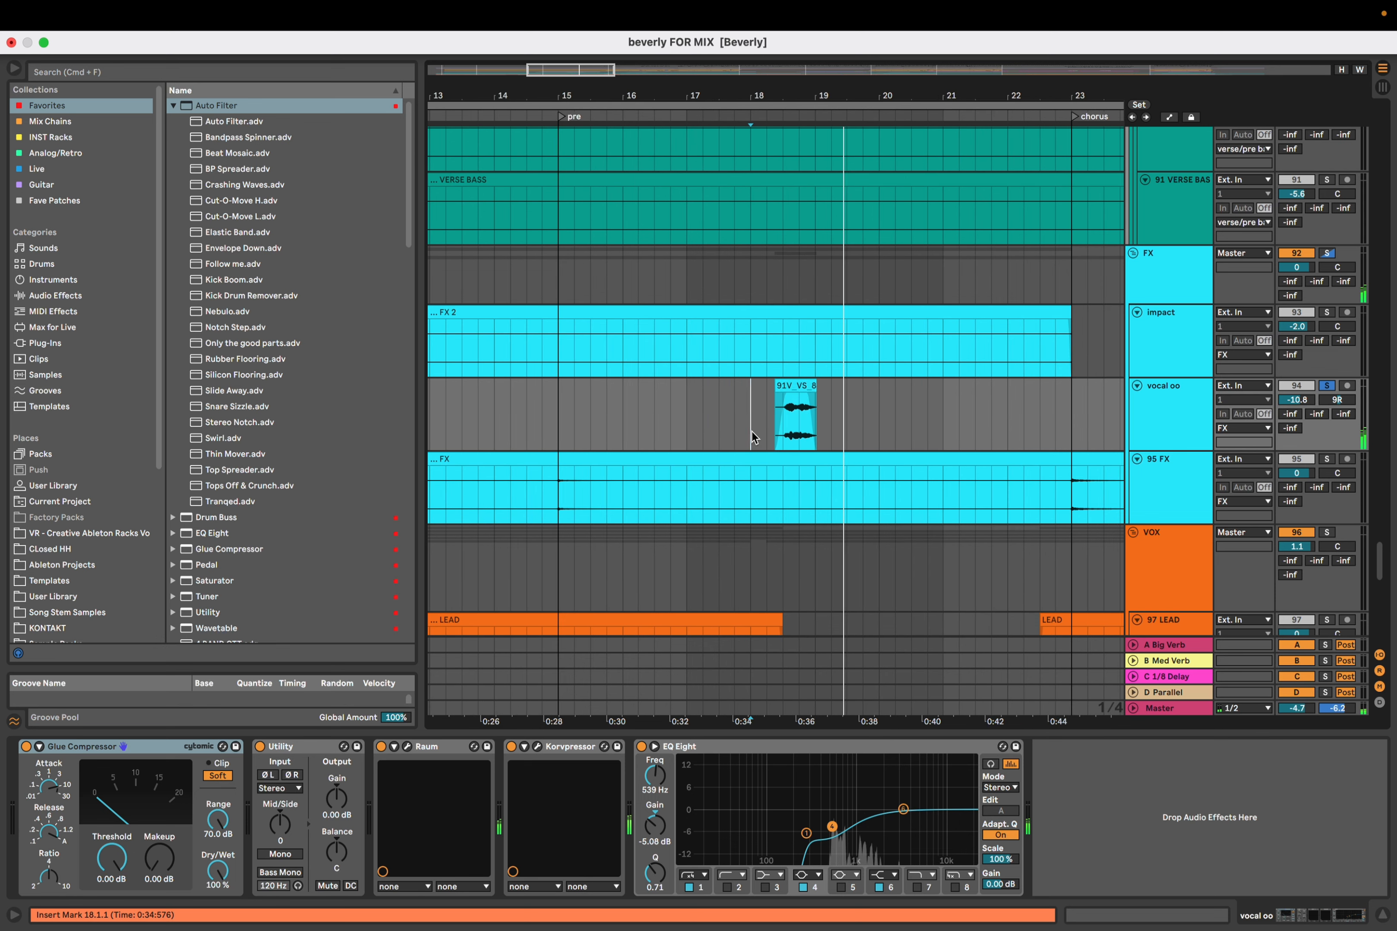
Group the Raum, Korvpressor and EQ Eight devices on the vocal oo track into one rack and switch it off
left_click(751, 748)
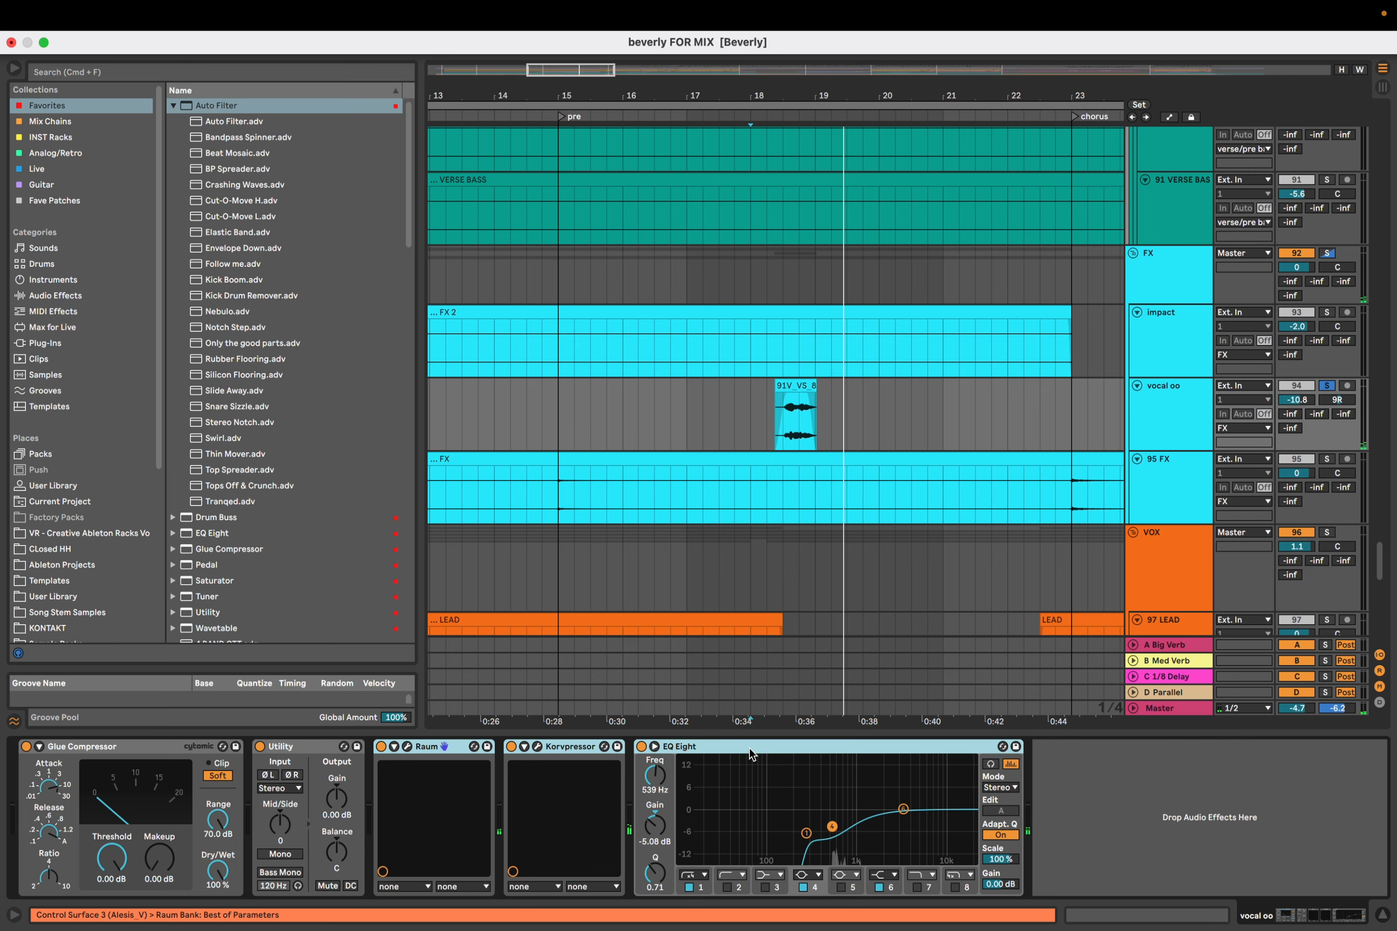
key("super+g")
left_click(382, 746)
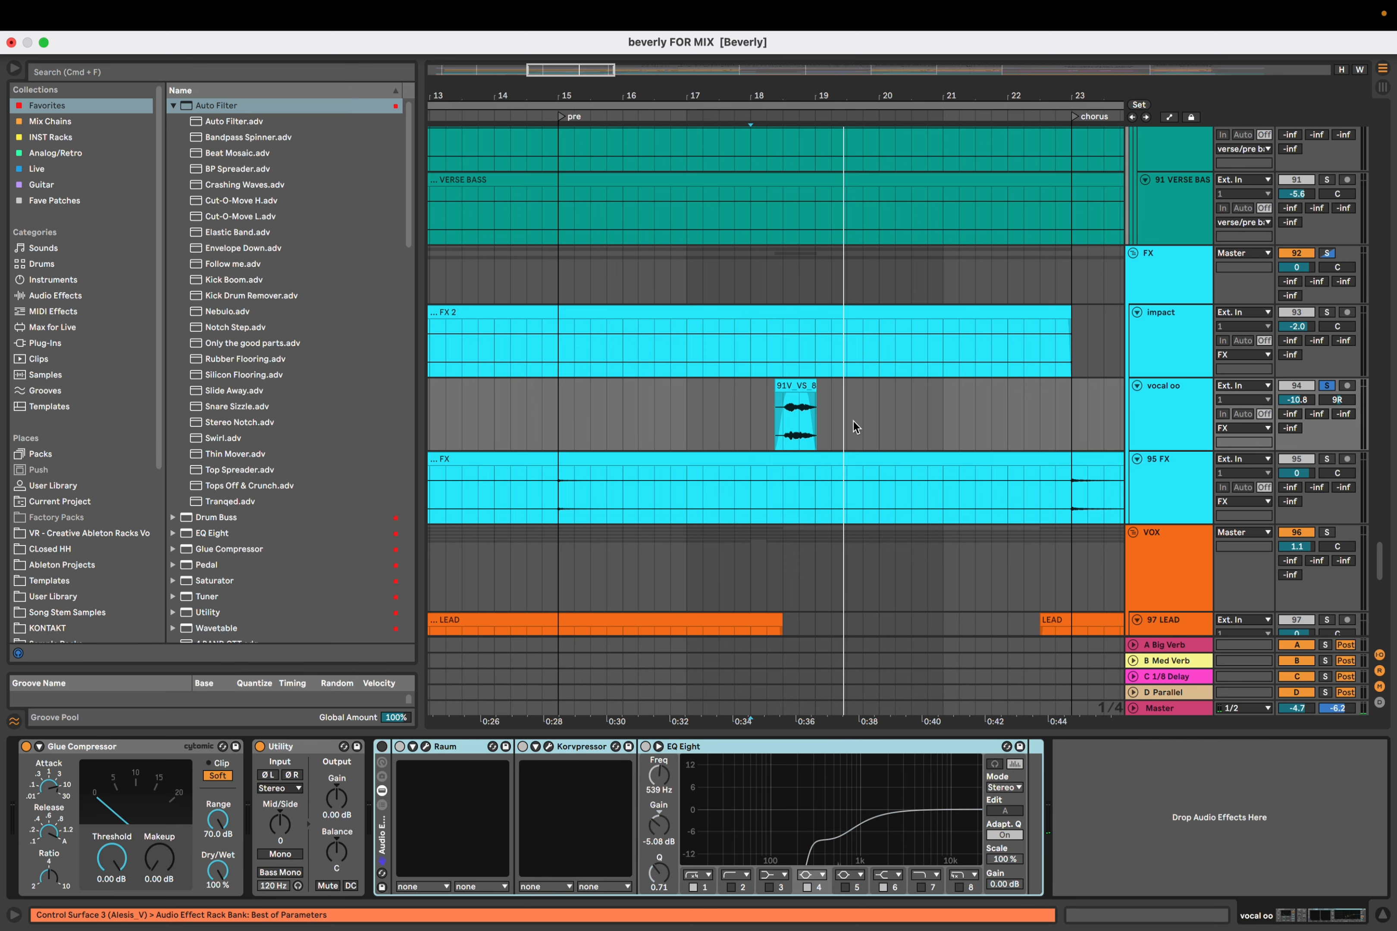
Play the vocal oo clip dry from bar 18.3
scroll(783, 427, "up", 3)
left_click(783, 427)
key("space")
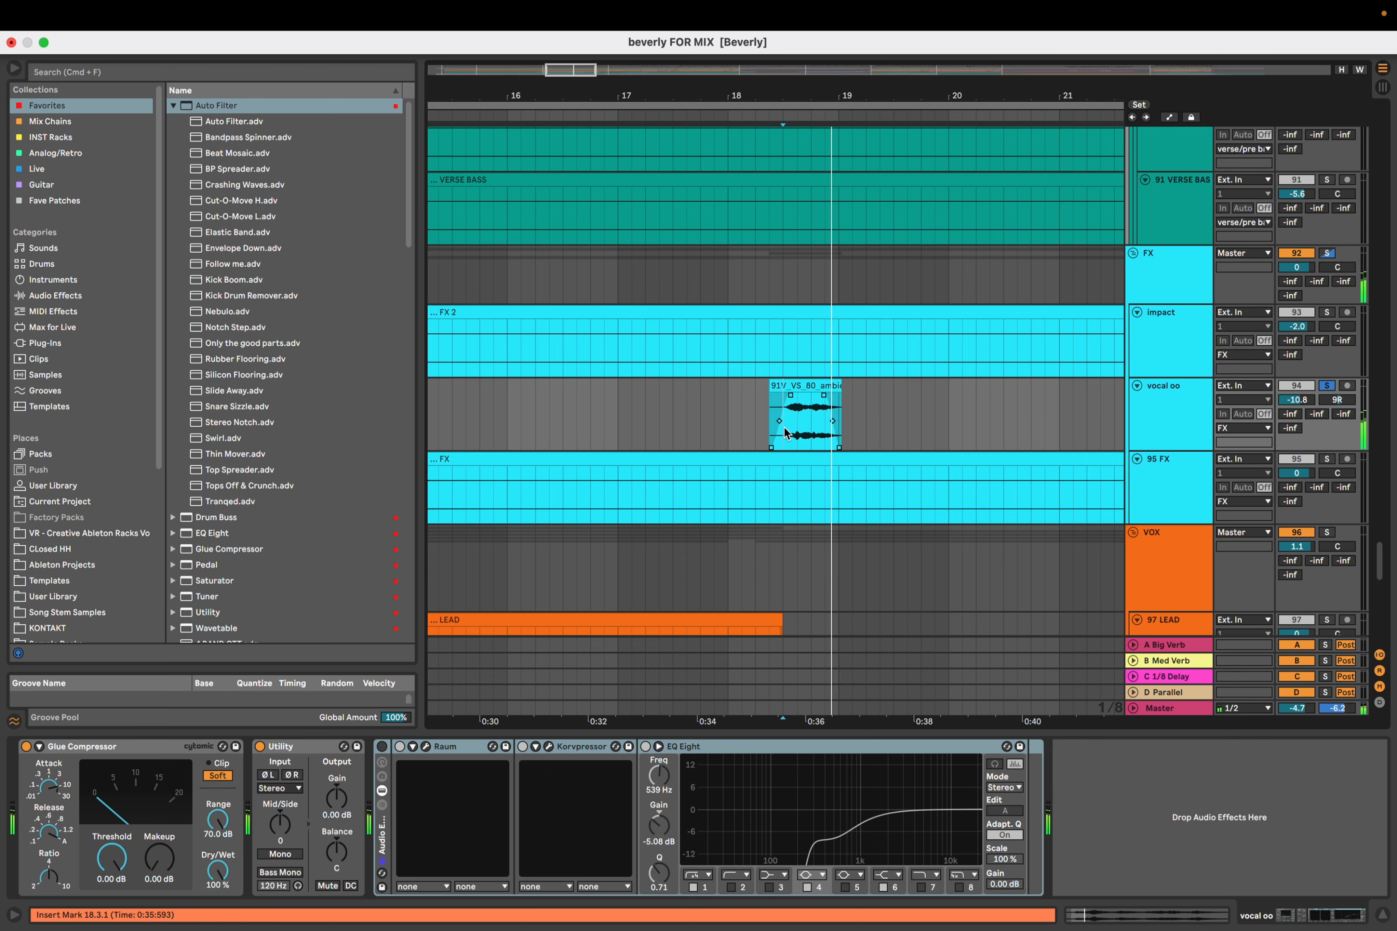
key("space")
Switch the vocal oo effect rack back on and play the track from bar 18.2
left_click(761, 409)
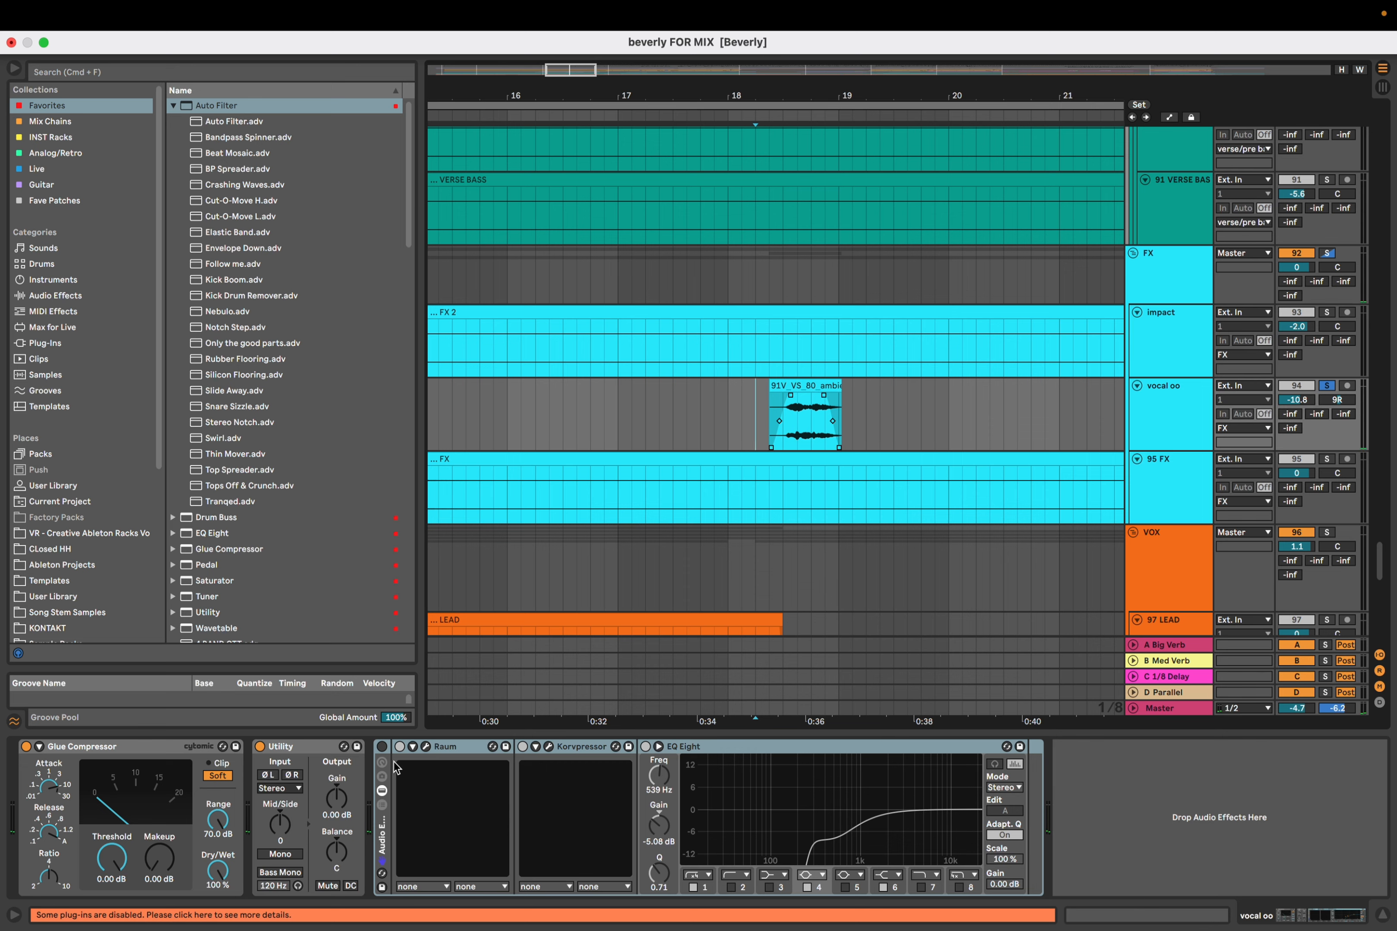
left_click(381, 748)
key("space")
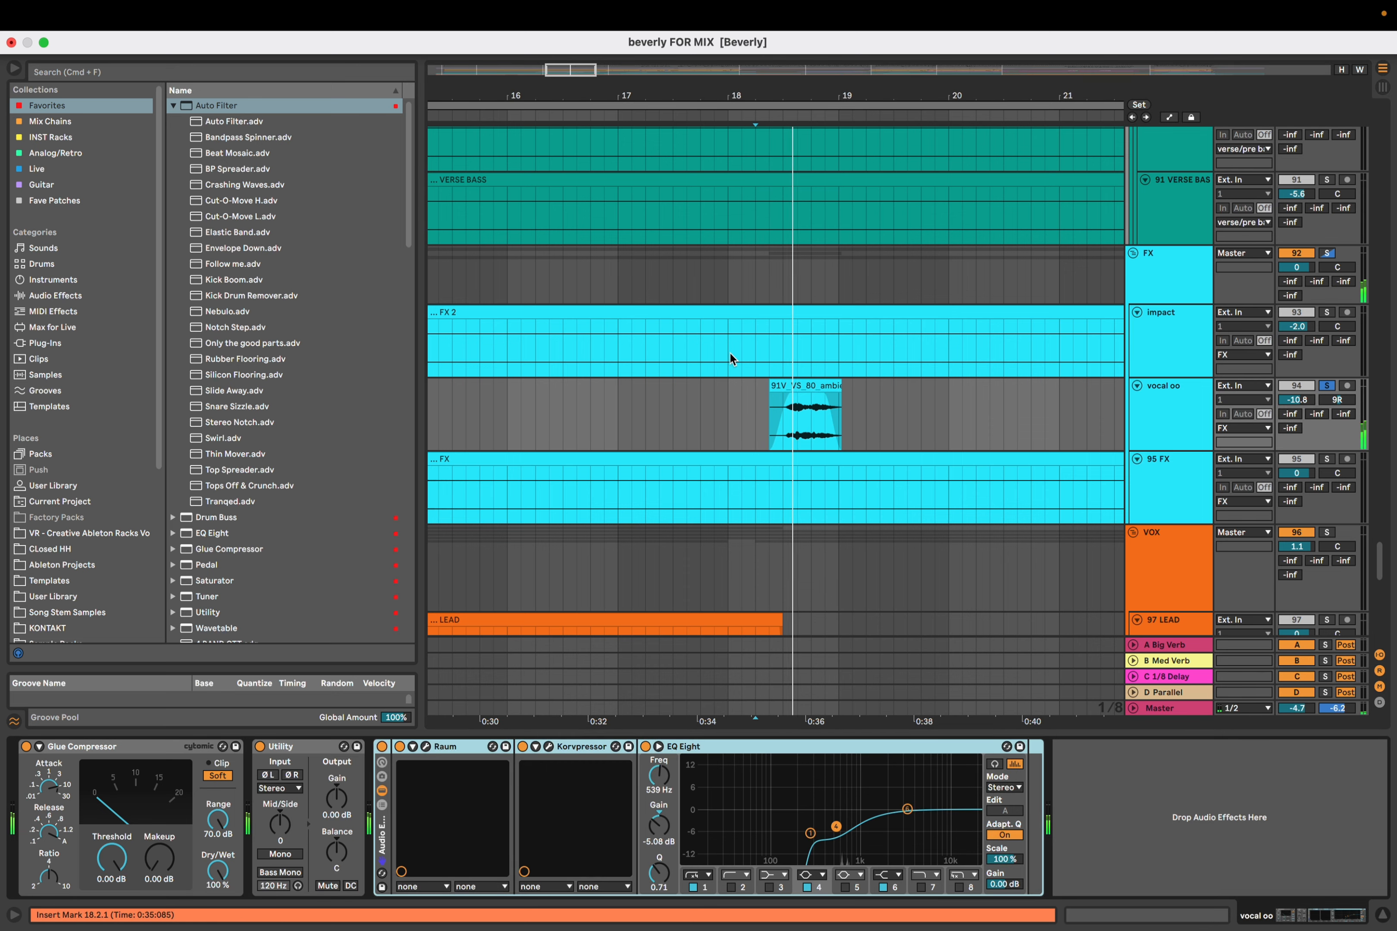
Go up to the electric guitar tracks, solo E GTR dist pluck and play its clip from bar 18.3
scroll(731, 355, "down", 3)
scroll(749, 373, "down", 5)
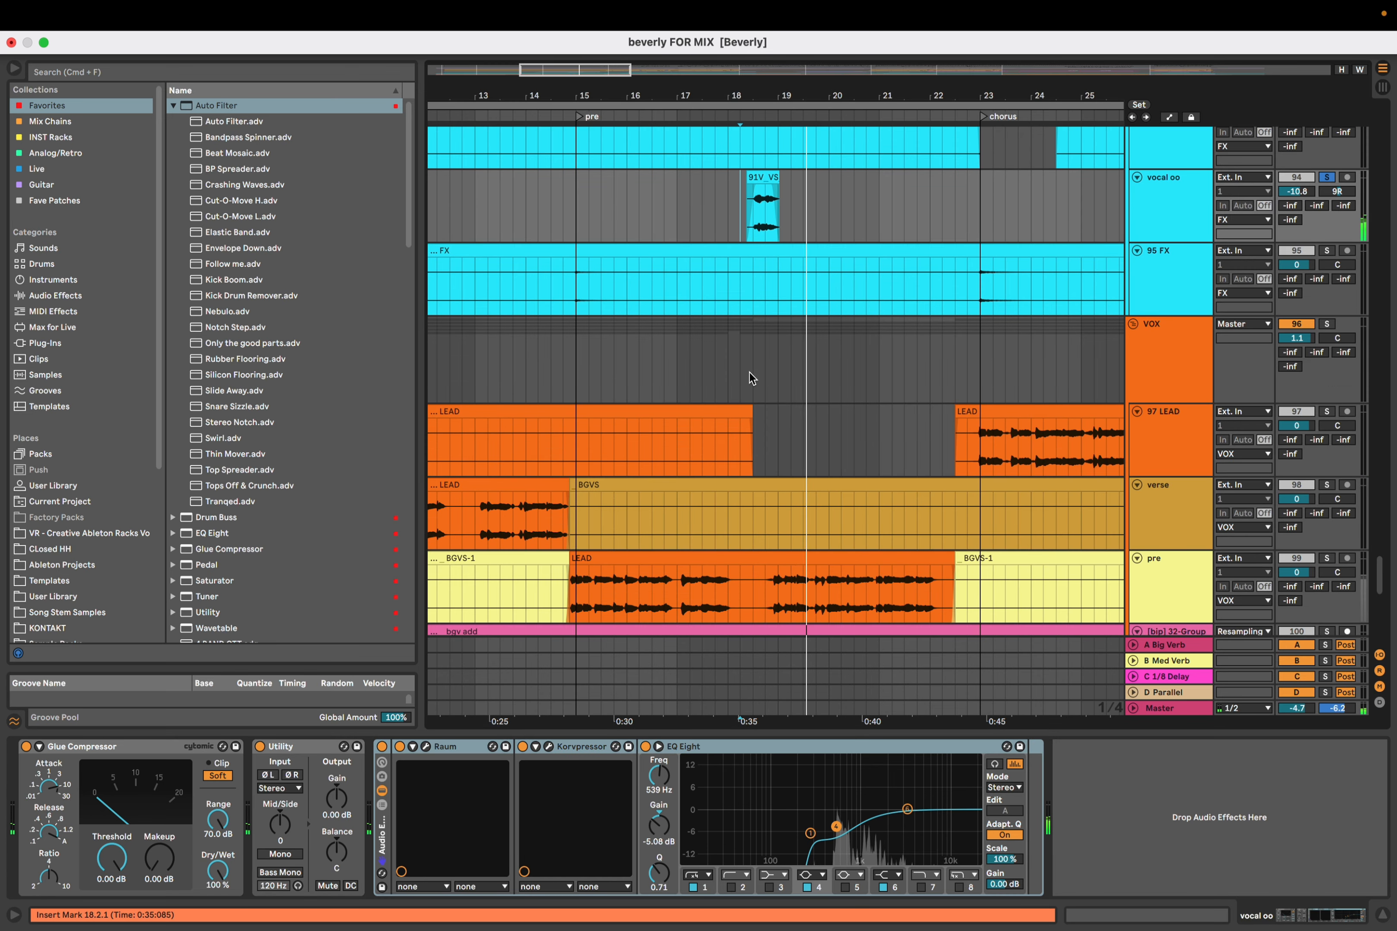
scroll(679, 273, "up", 15)
scroll(680, 274, "down", 2)
scroll(680, 274, "up", 20)
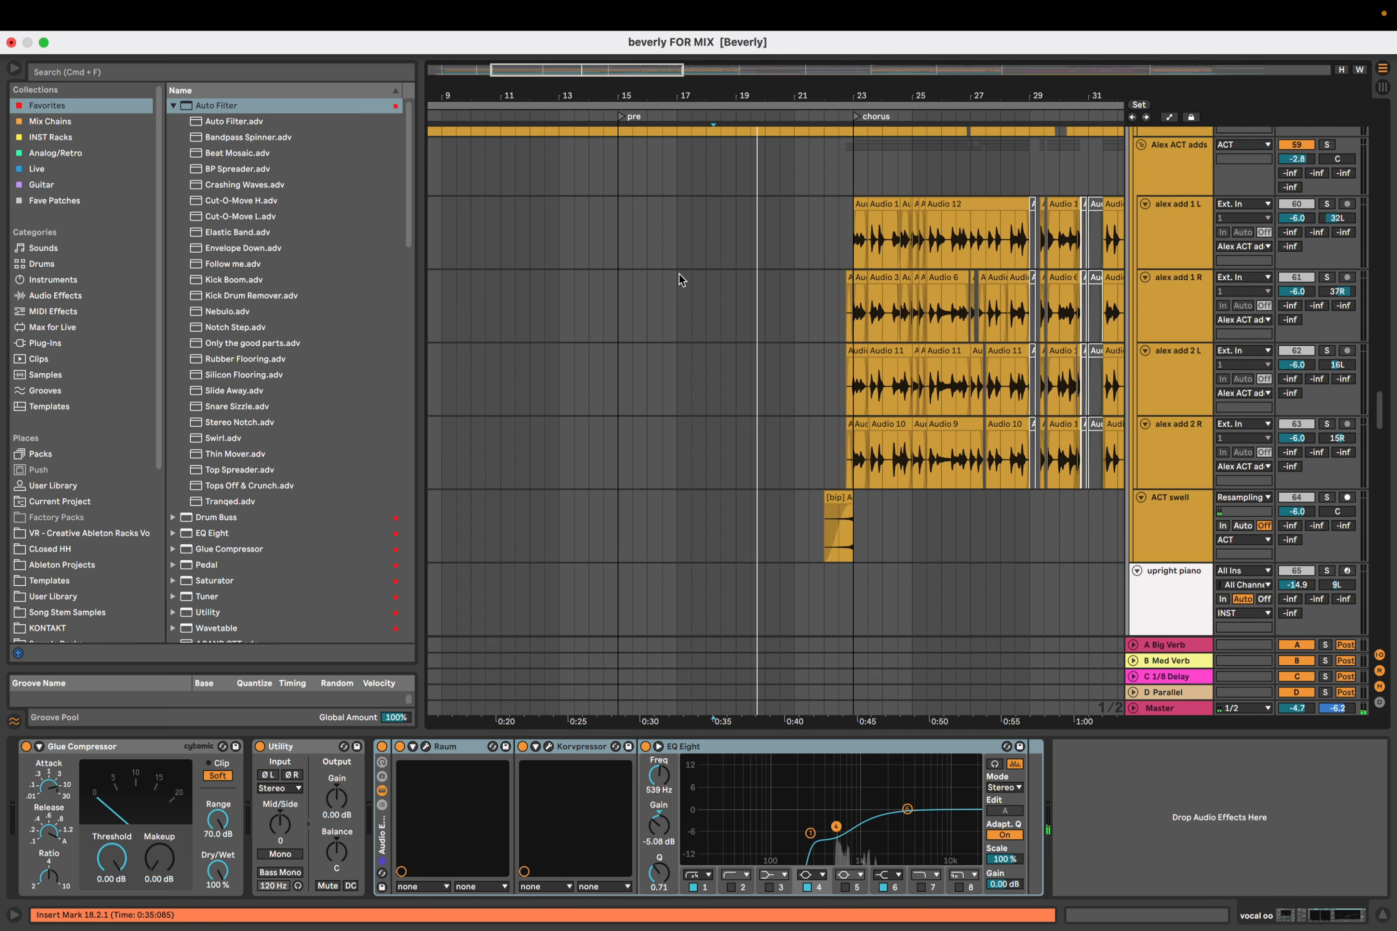
scroll(678, 274, "up", 12)
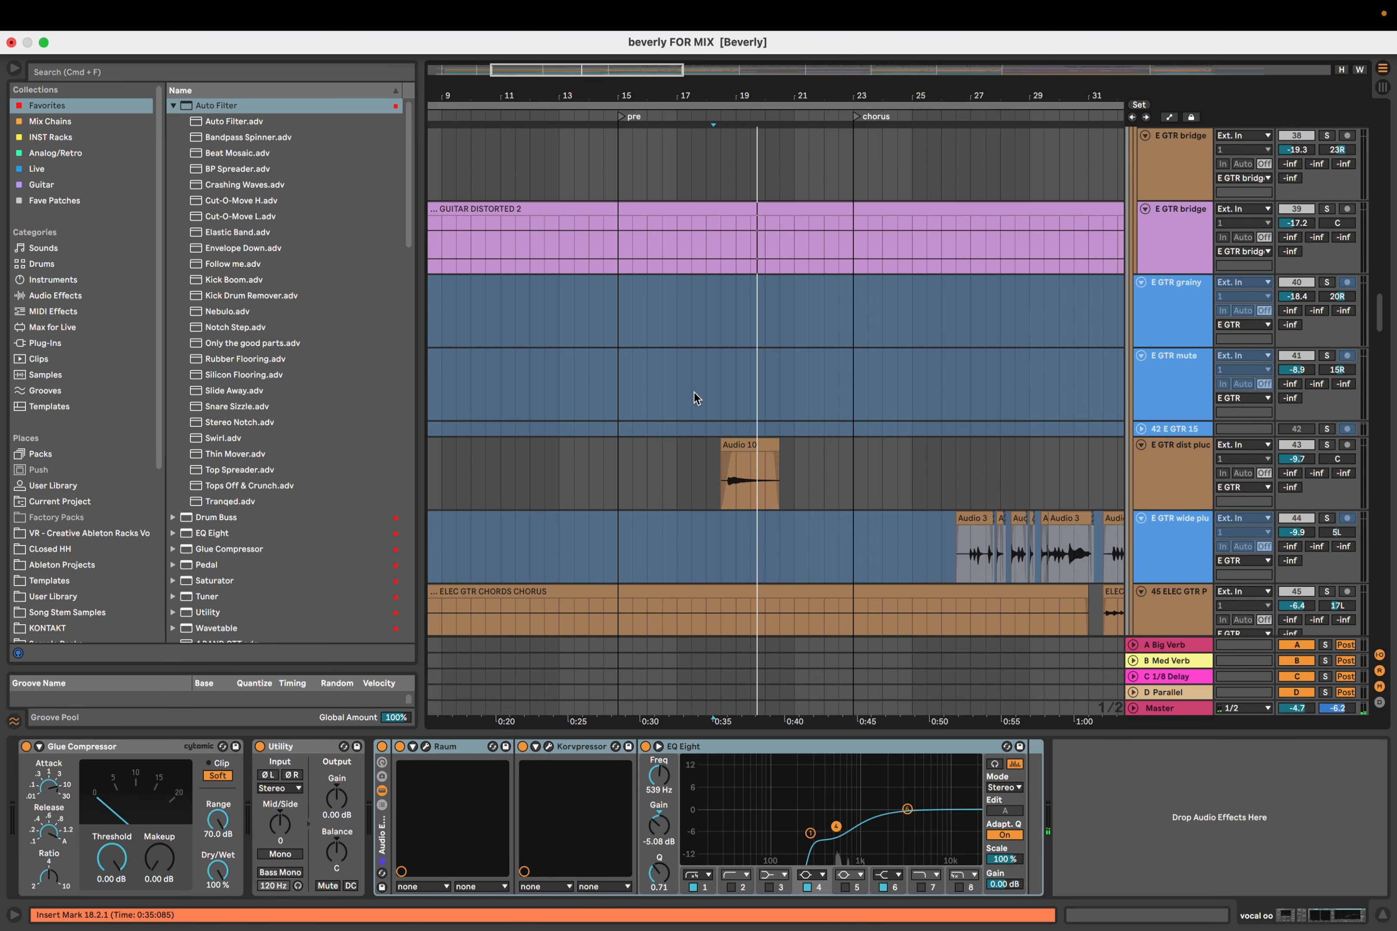
left_click(721, 484)
key("space")
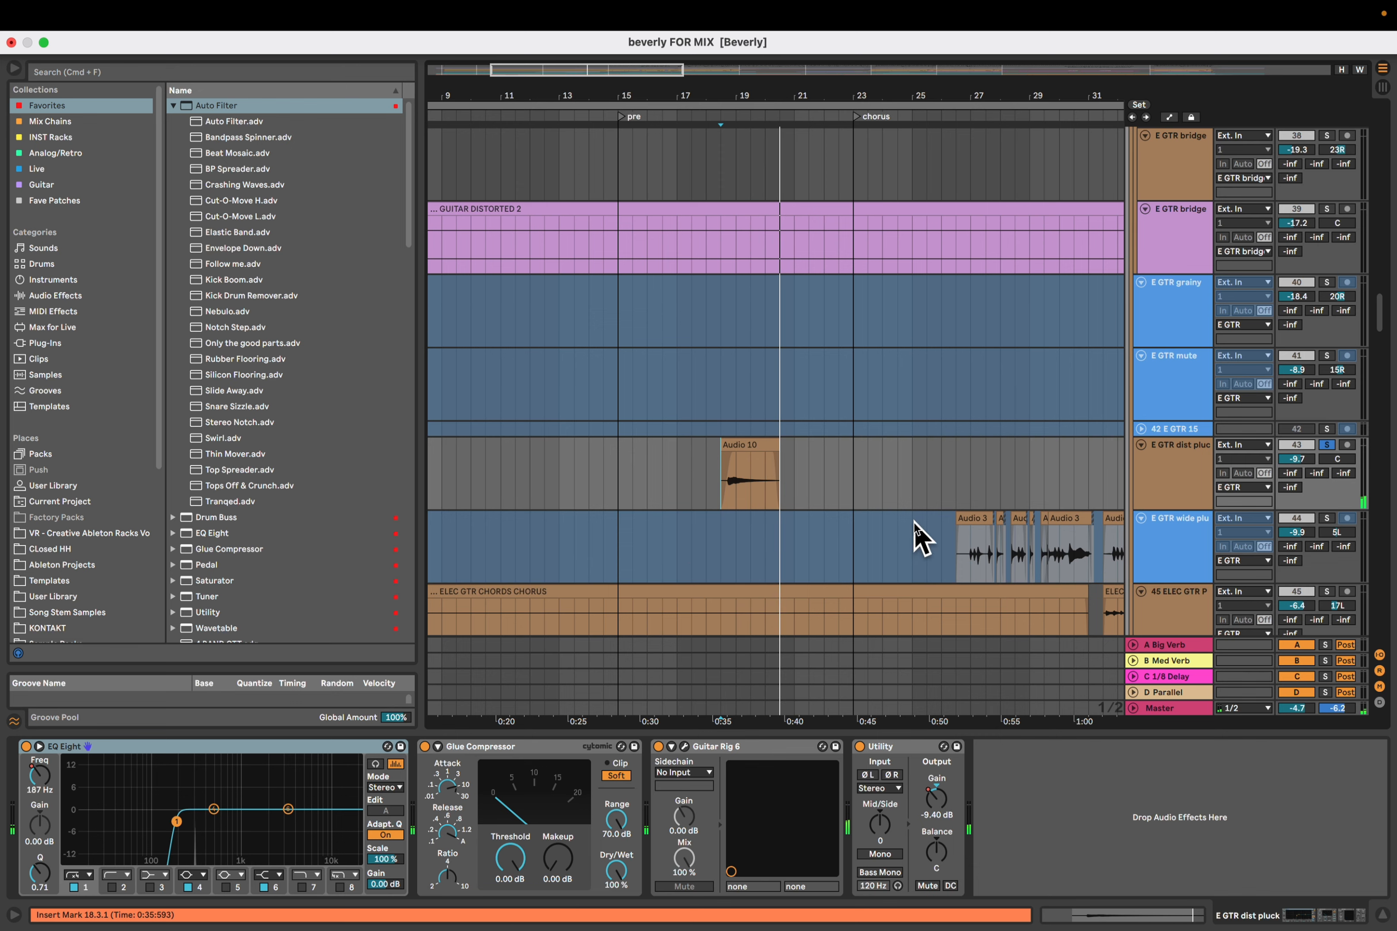
View the Guitar Rig 6 plug-in's settings on the E GTR dist pluck track and close its window
key("minus")
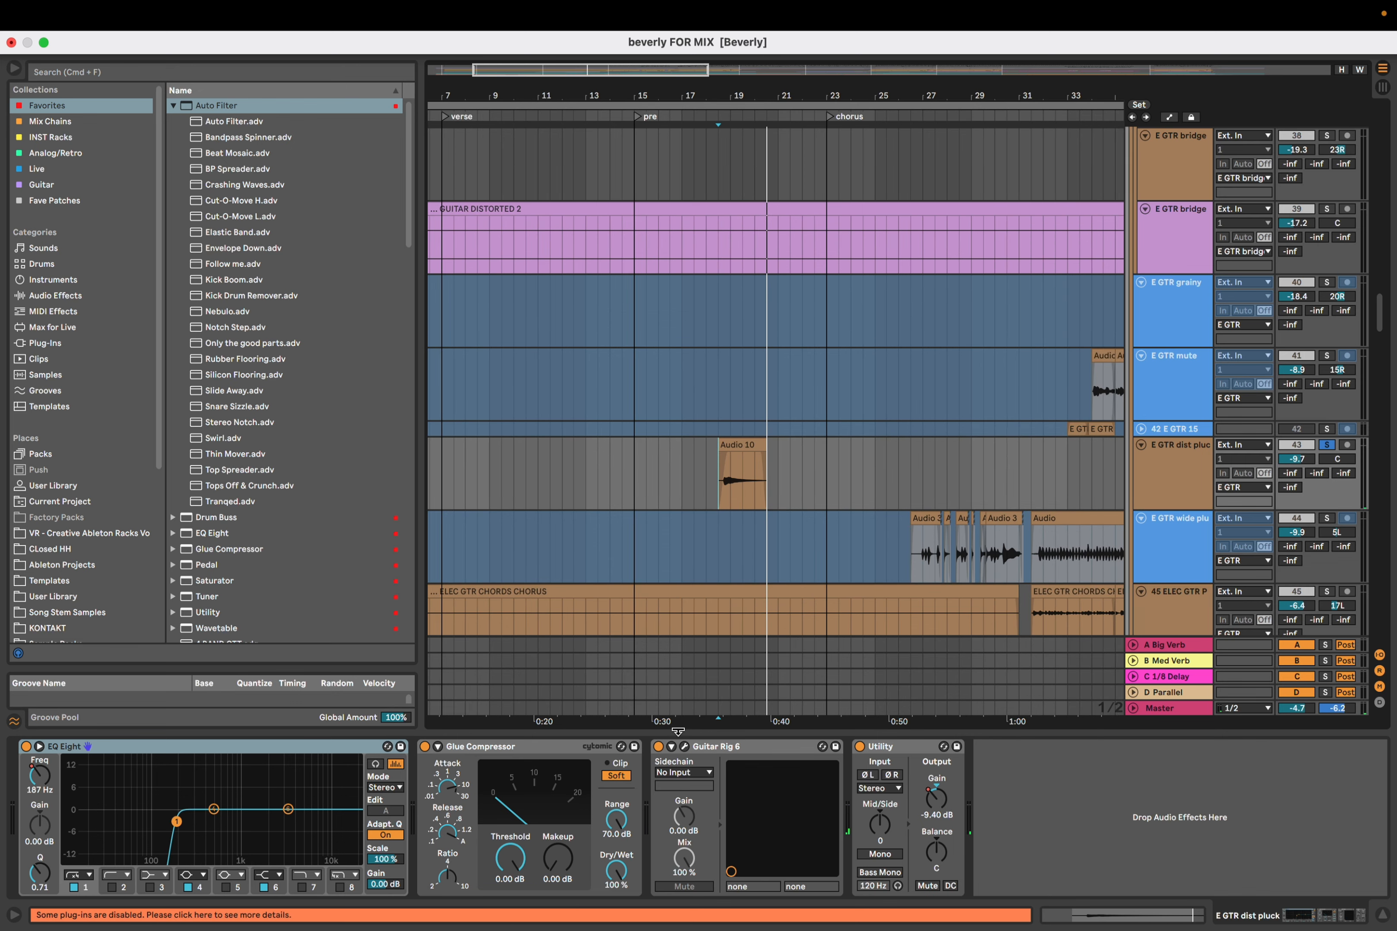
left_click(684, 747)
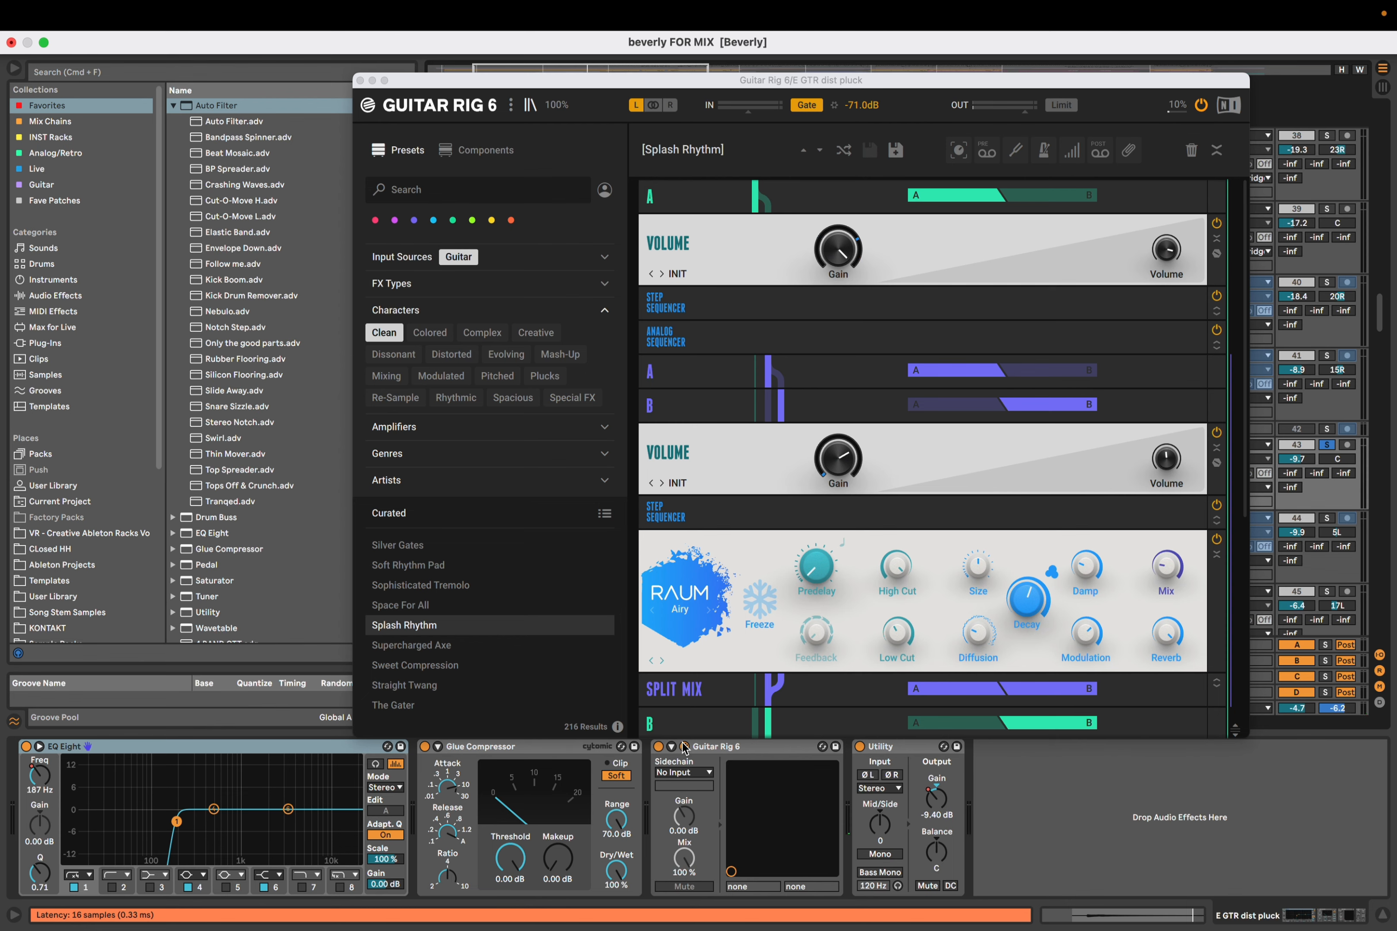
left_click(360, 80)
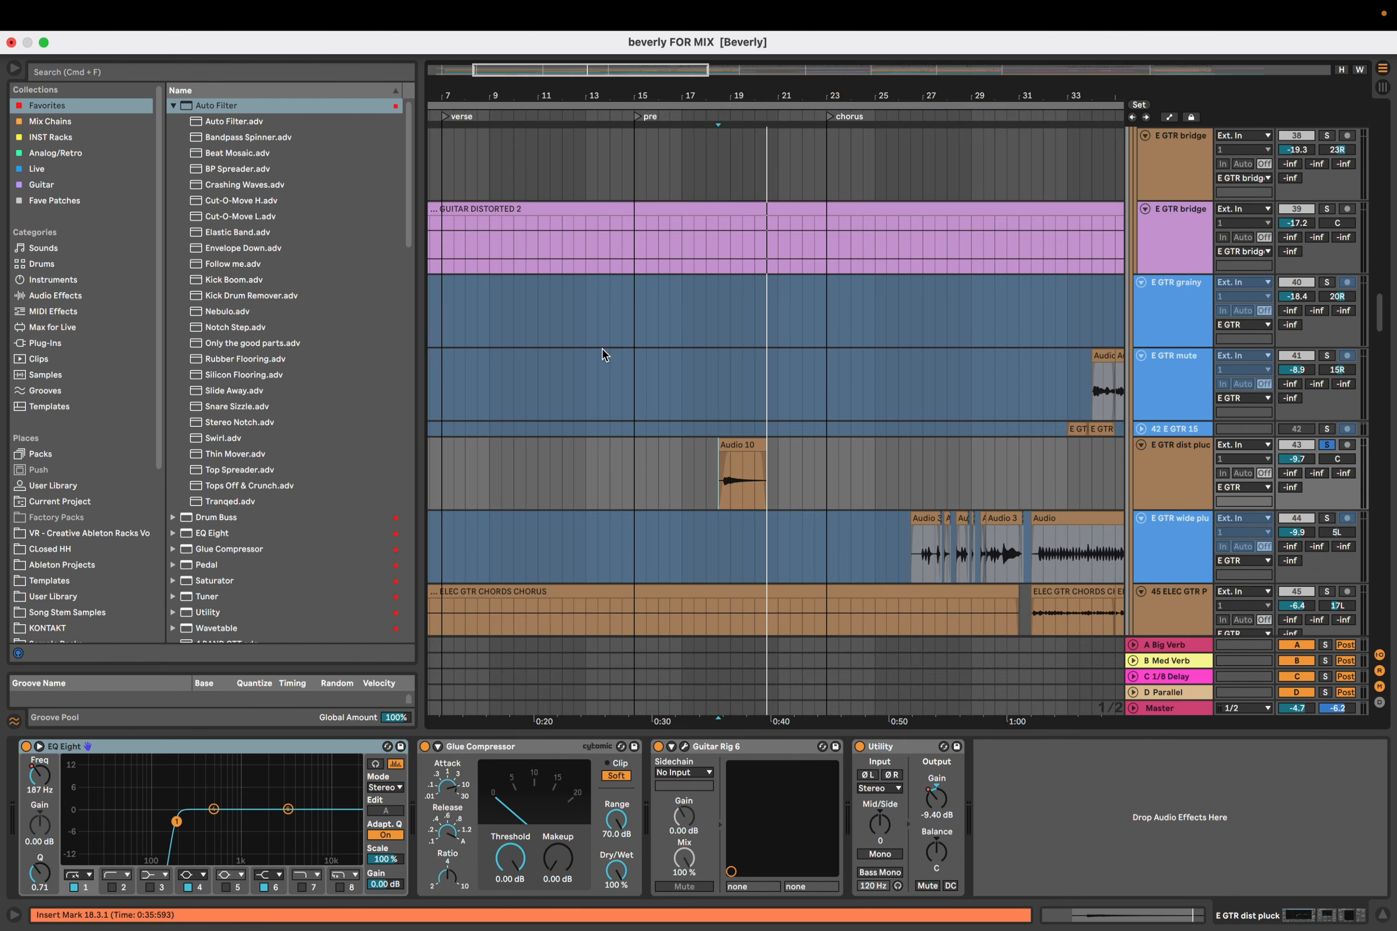
Go down to the ACT swell track and play it unsoloed with the other tracks from bar 22
scroll(602, 349, "up", 5)
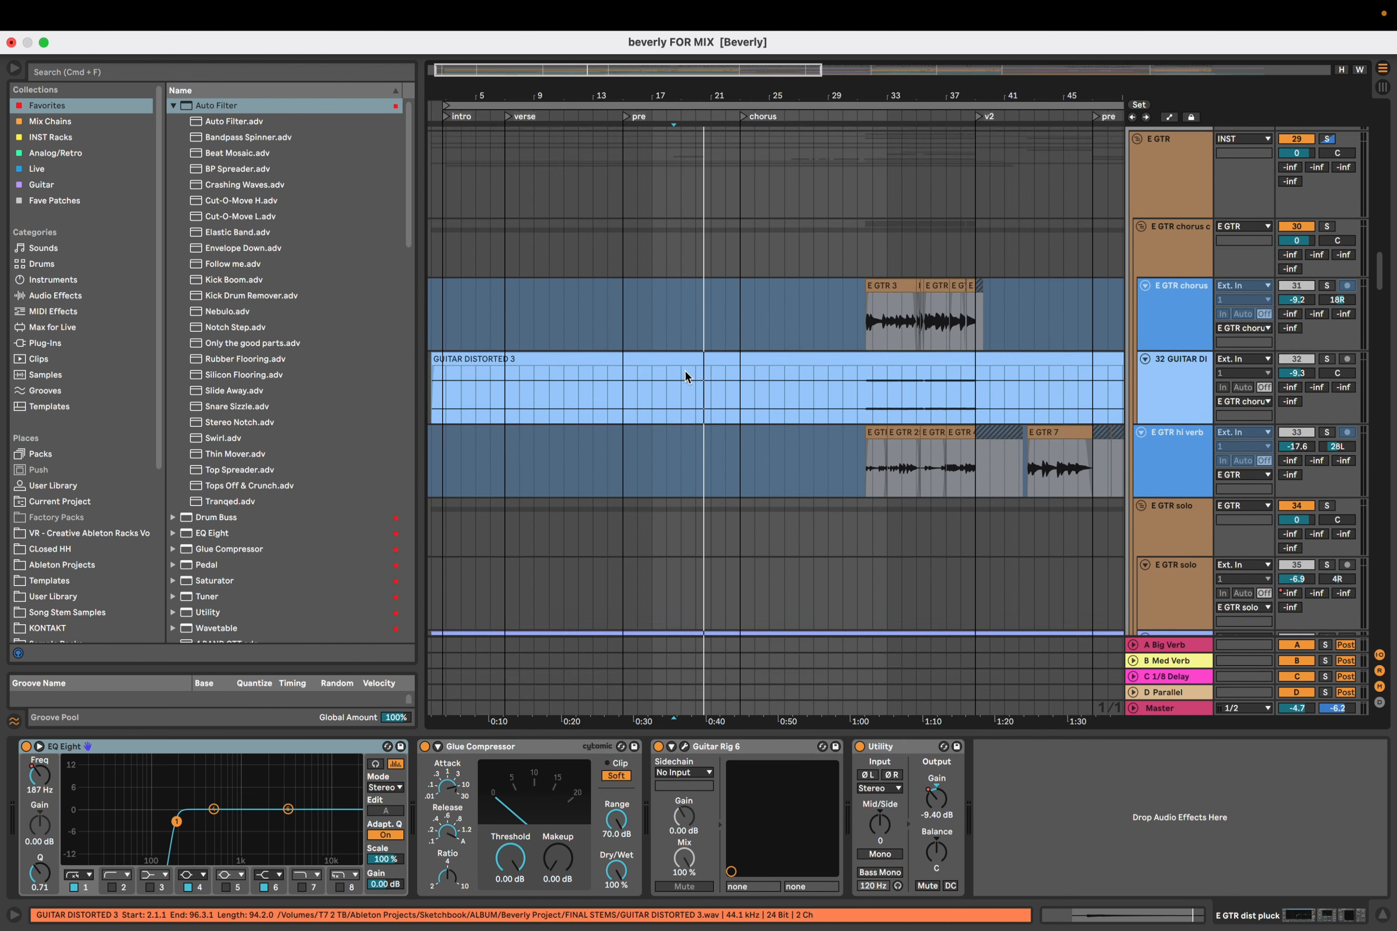
scroll(685, 371, "down", 10)
scroll(685, 370, "down", 20)
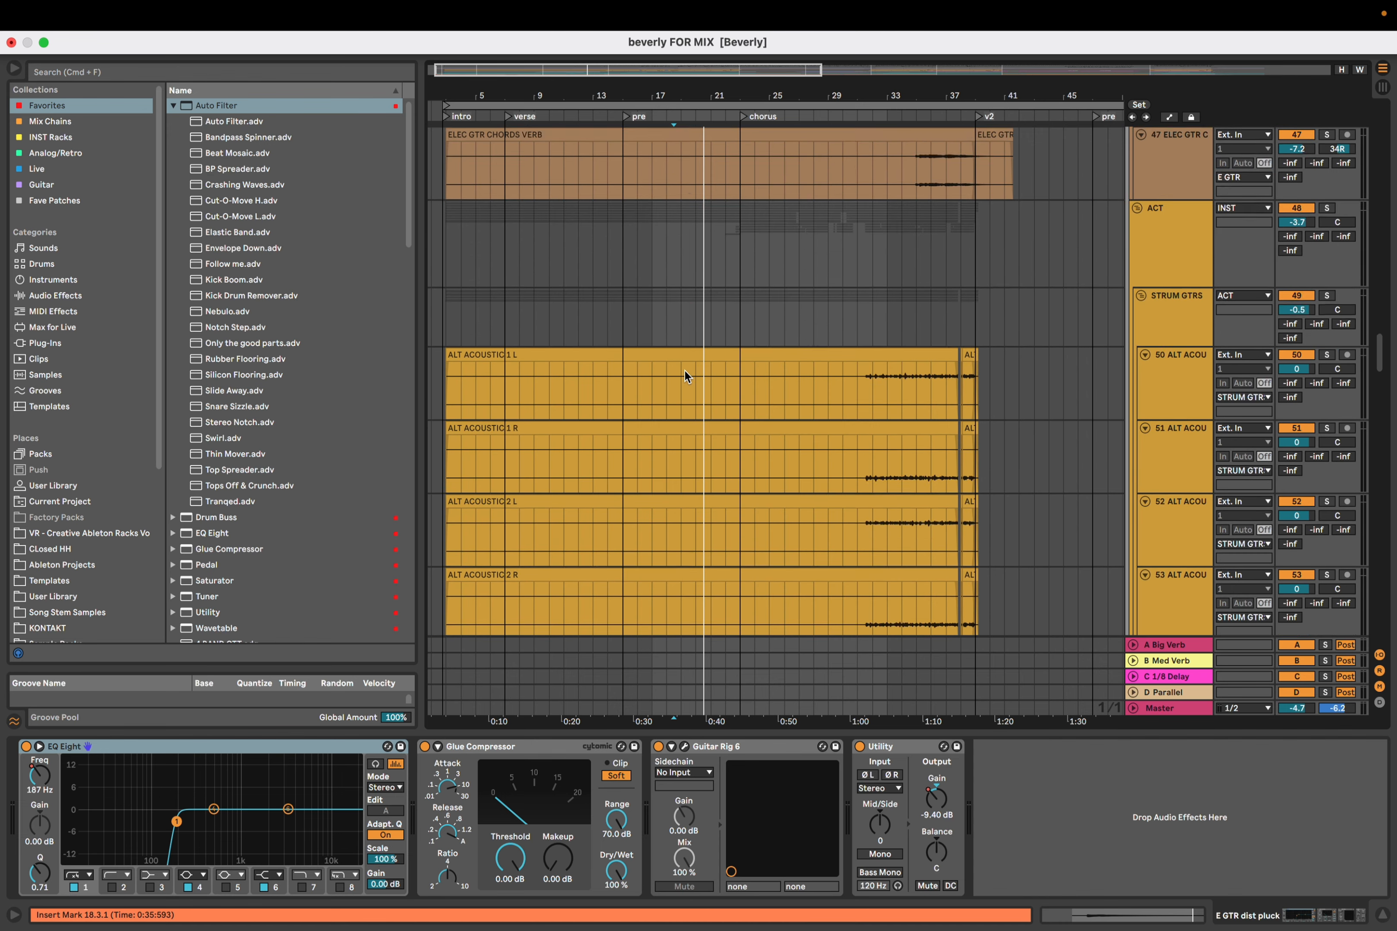
scroll(684, 376, "up", 2)
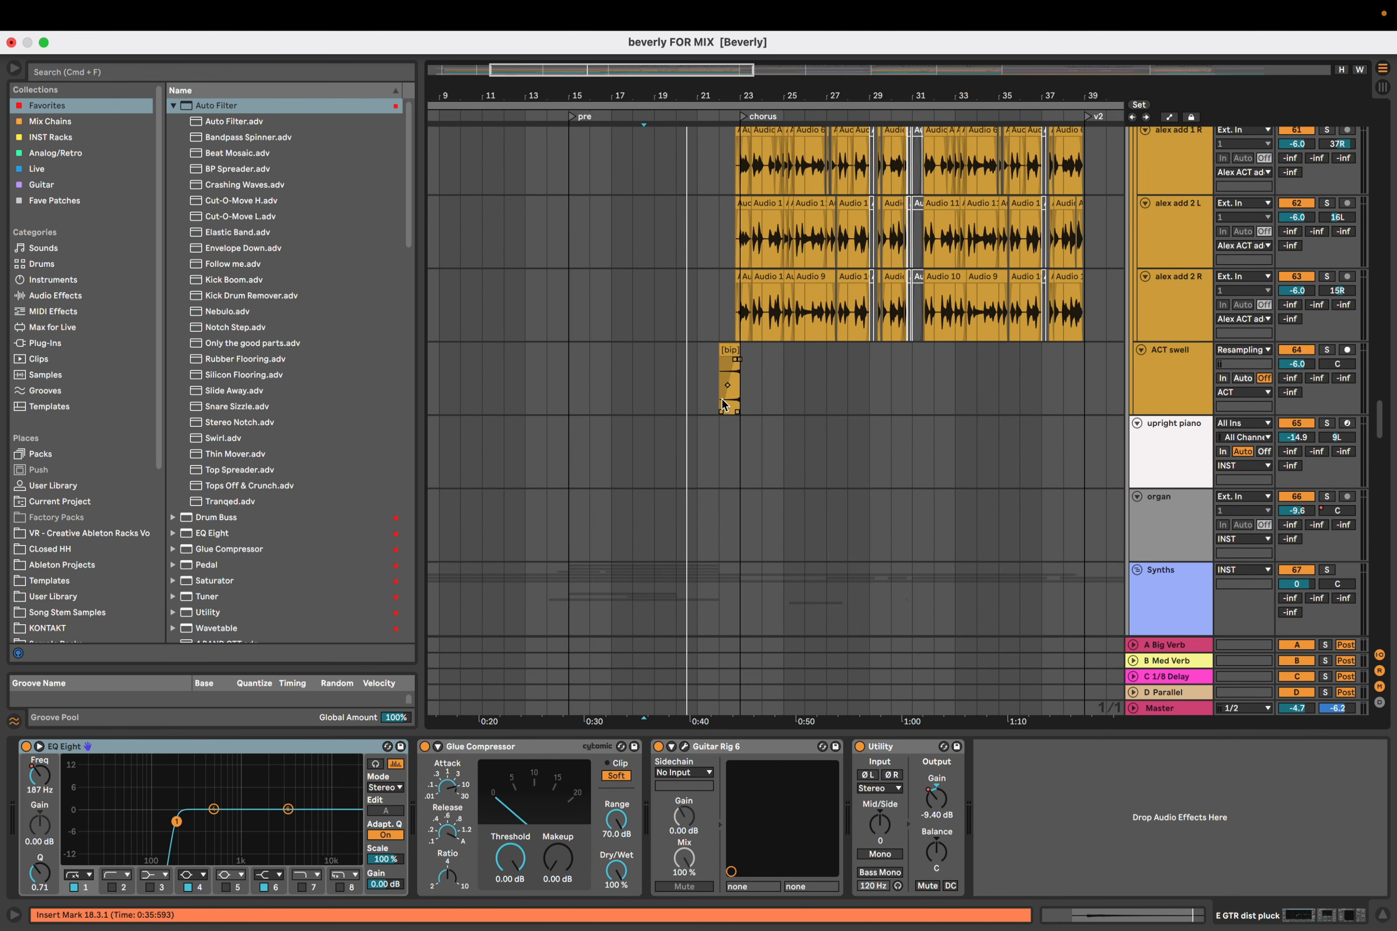
left_click(718, 371)
key("space")
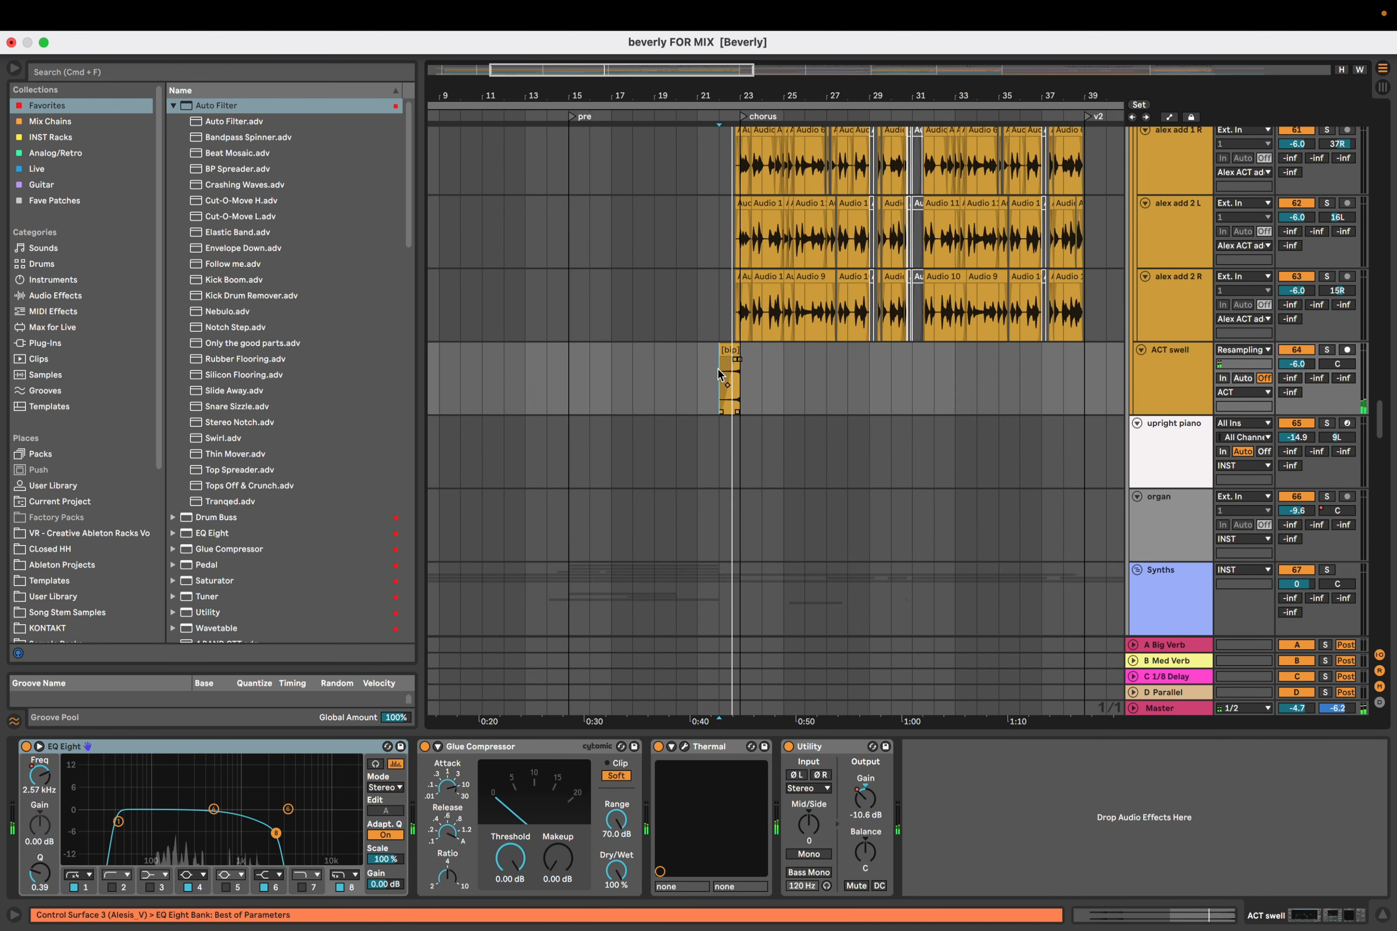
key("space")
Select the reversed clip on the ACT swell track, solo the track and play from bar 22 into the chorus
left_click(729, 347)
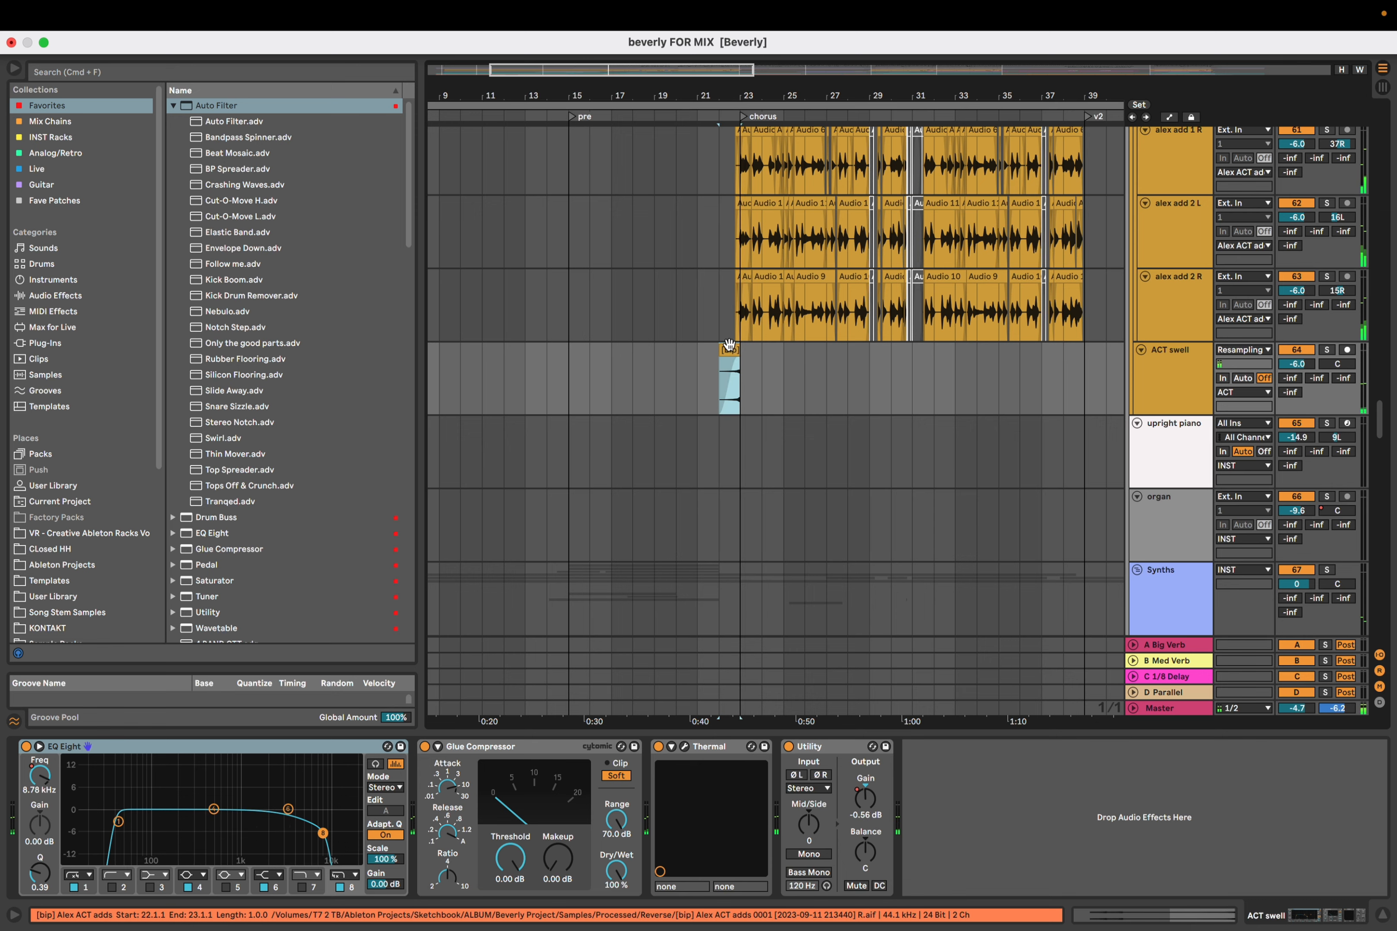
key("plus")
scroll(760, 349, "right", 2)
scroll(759, 349, "up", 5)
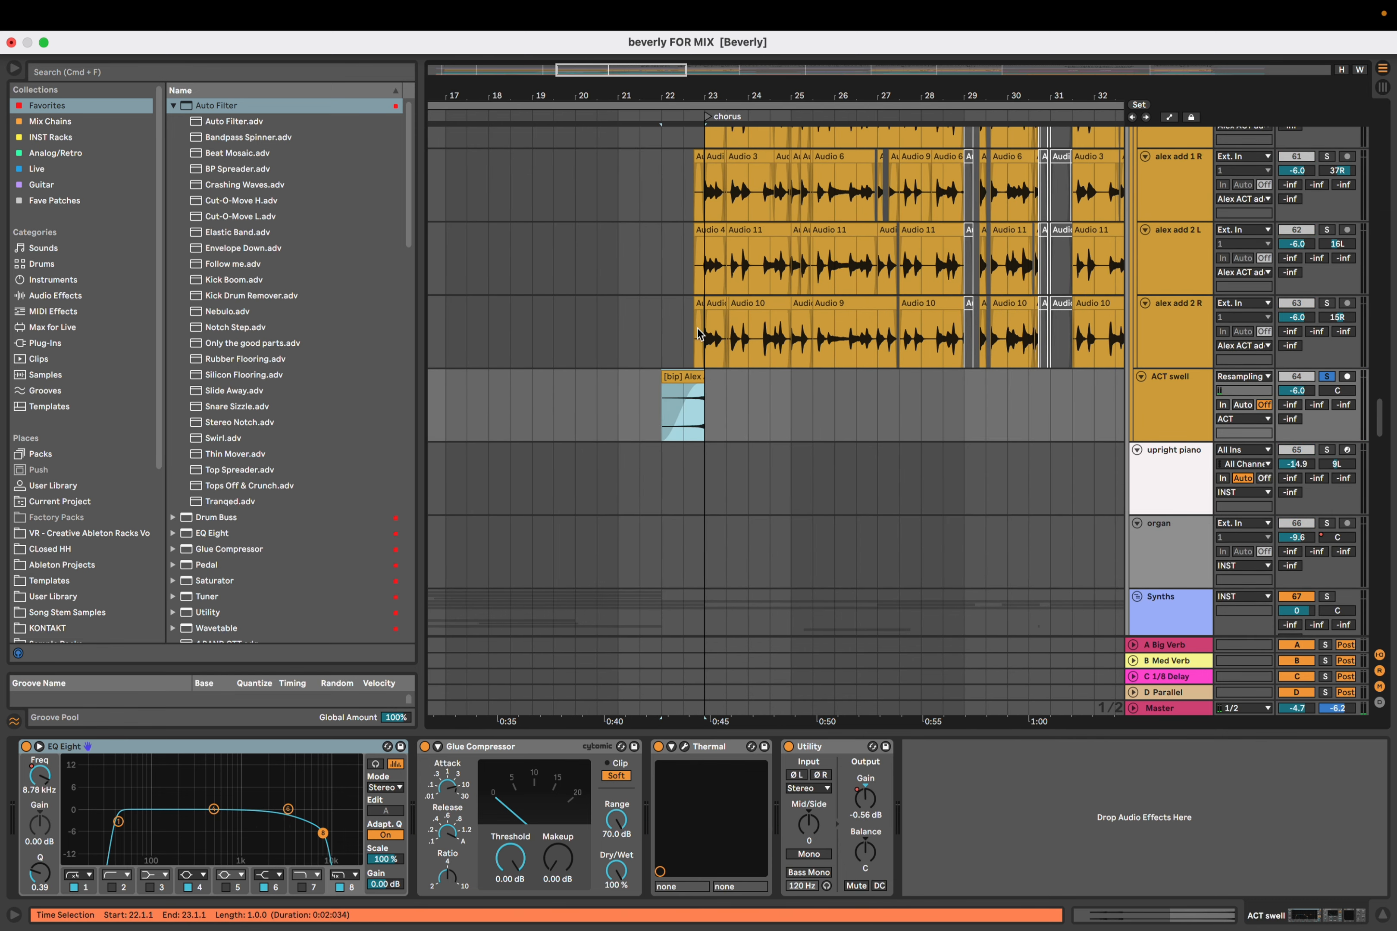
scroll(758, 493, "up", 5)
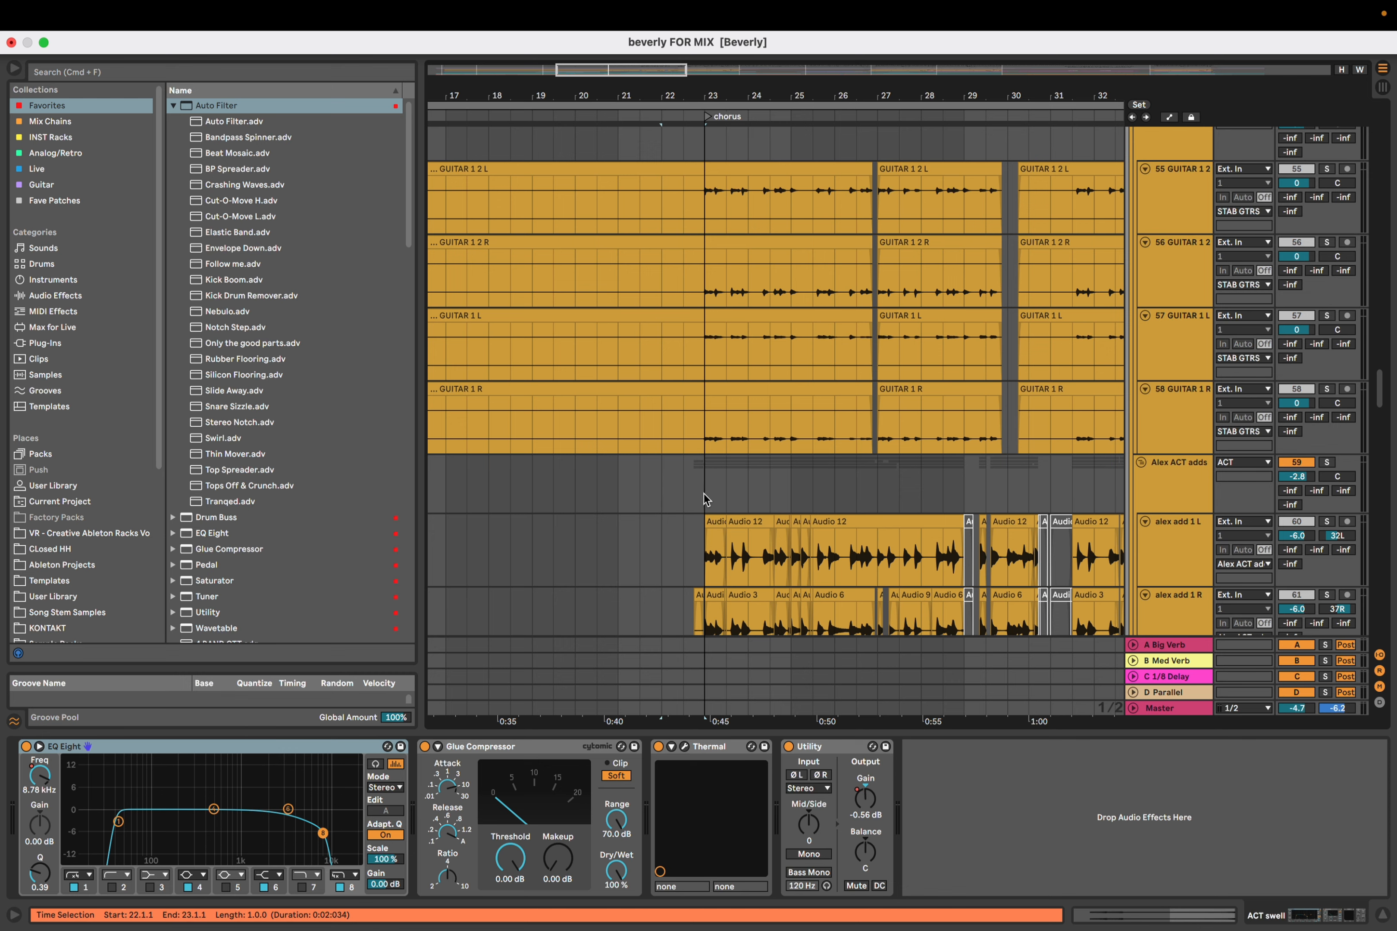
scroll(705, 500, "down", 2)
scroll(688, 423, "up", 3)
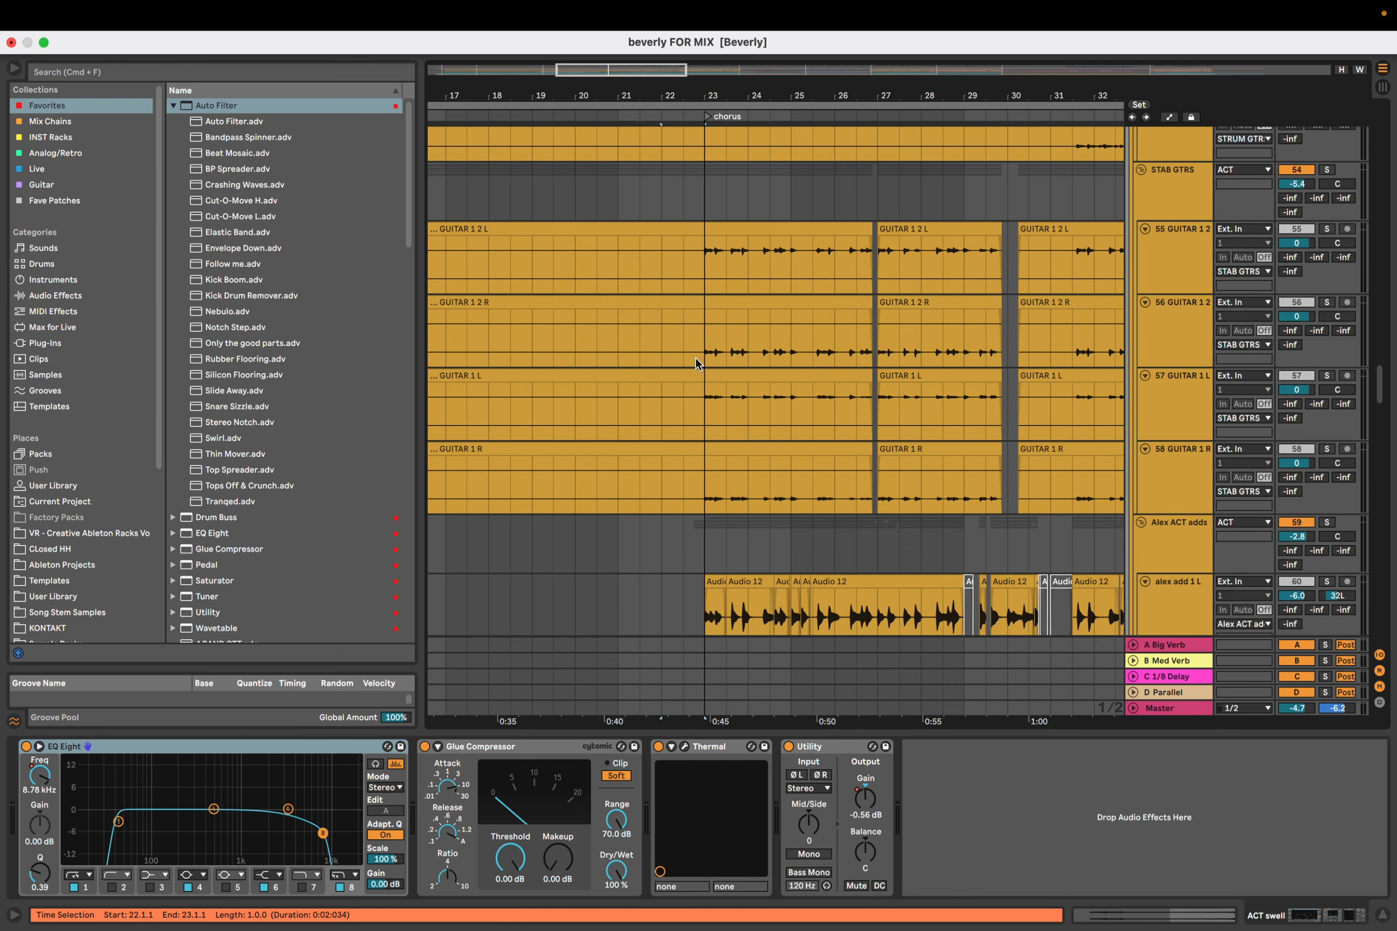
scroll(696, 363, "down", 8)
key("space")
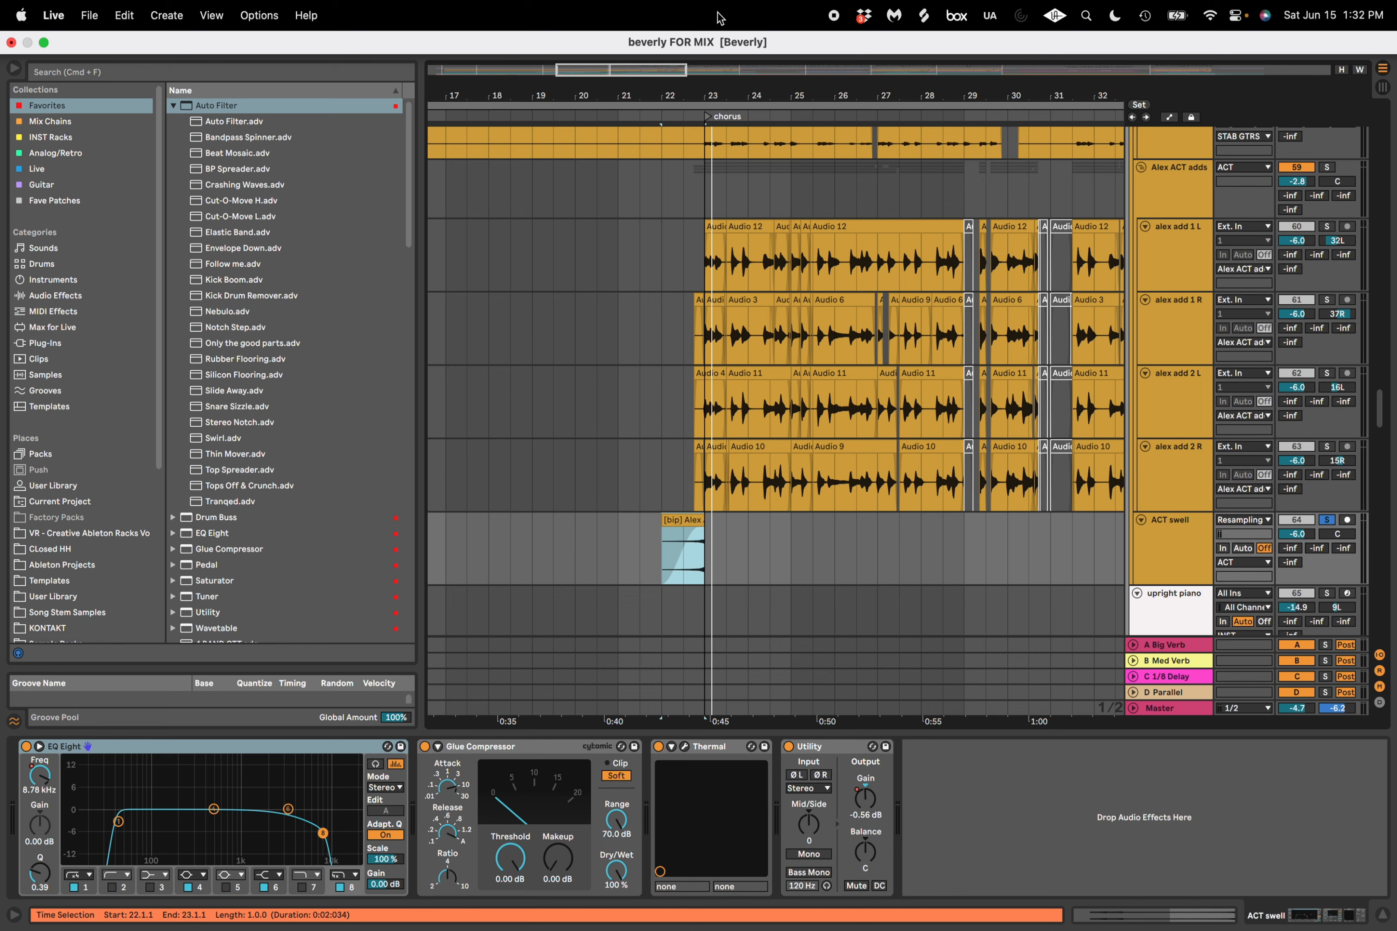
Examine the synth, strings and bass tracks around the chorus transition, placing the insert mark at bar 22 on the trem strings track
scroll(634, 409, "down", 10)
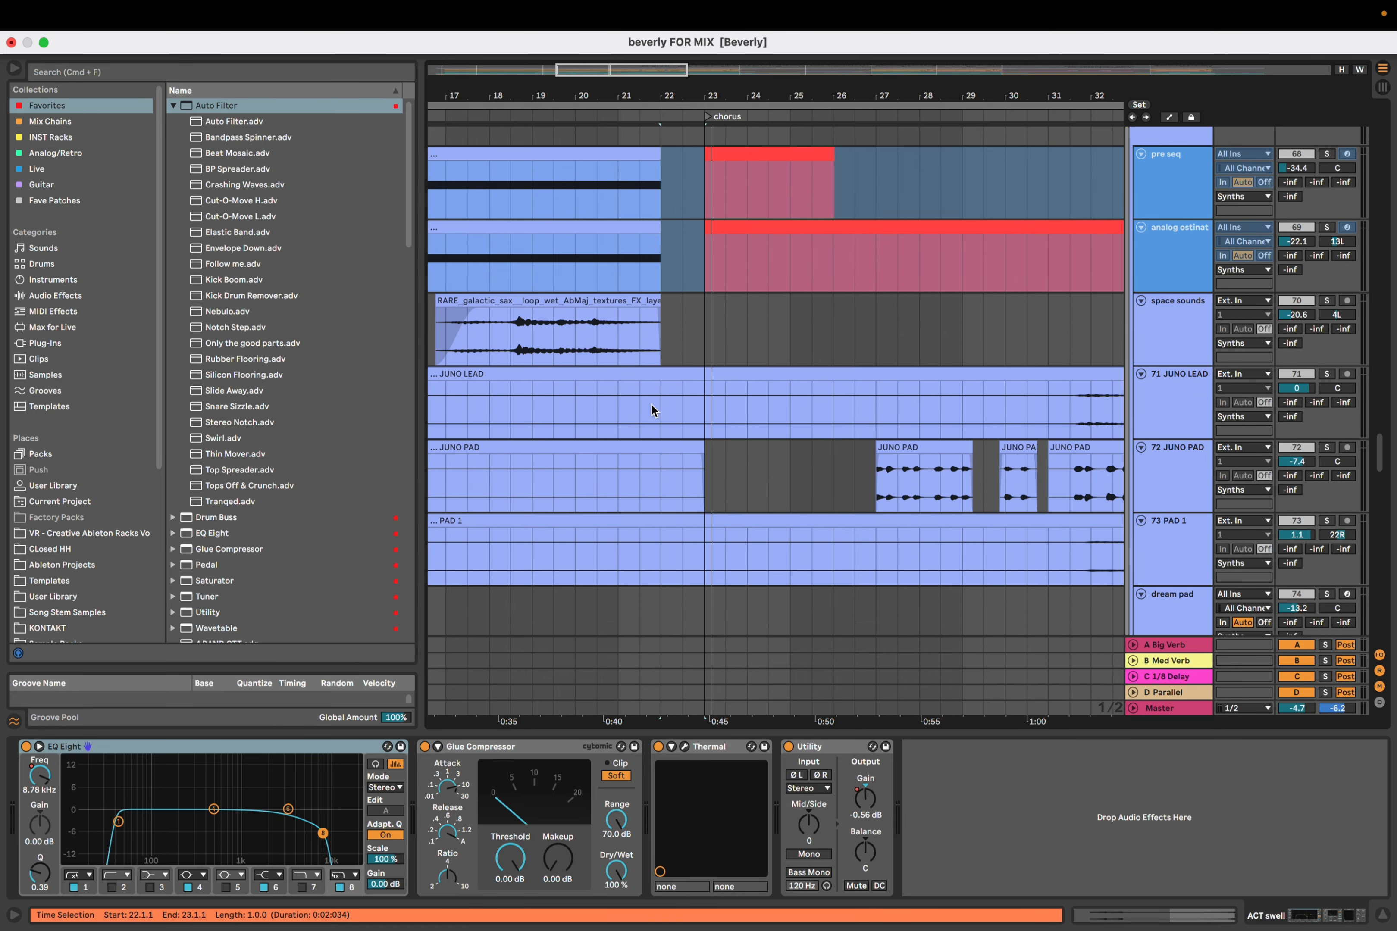
scroll(652, 405, "down", 8)
scroll(652, 405, "down", 8)
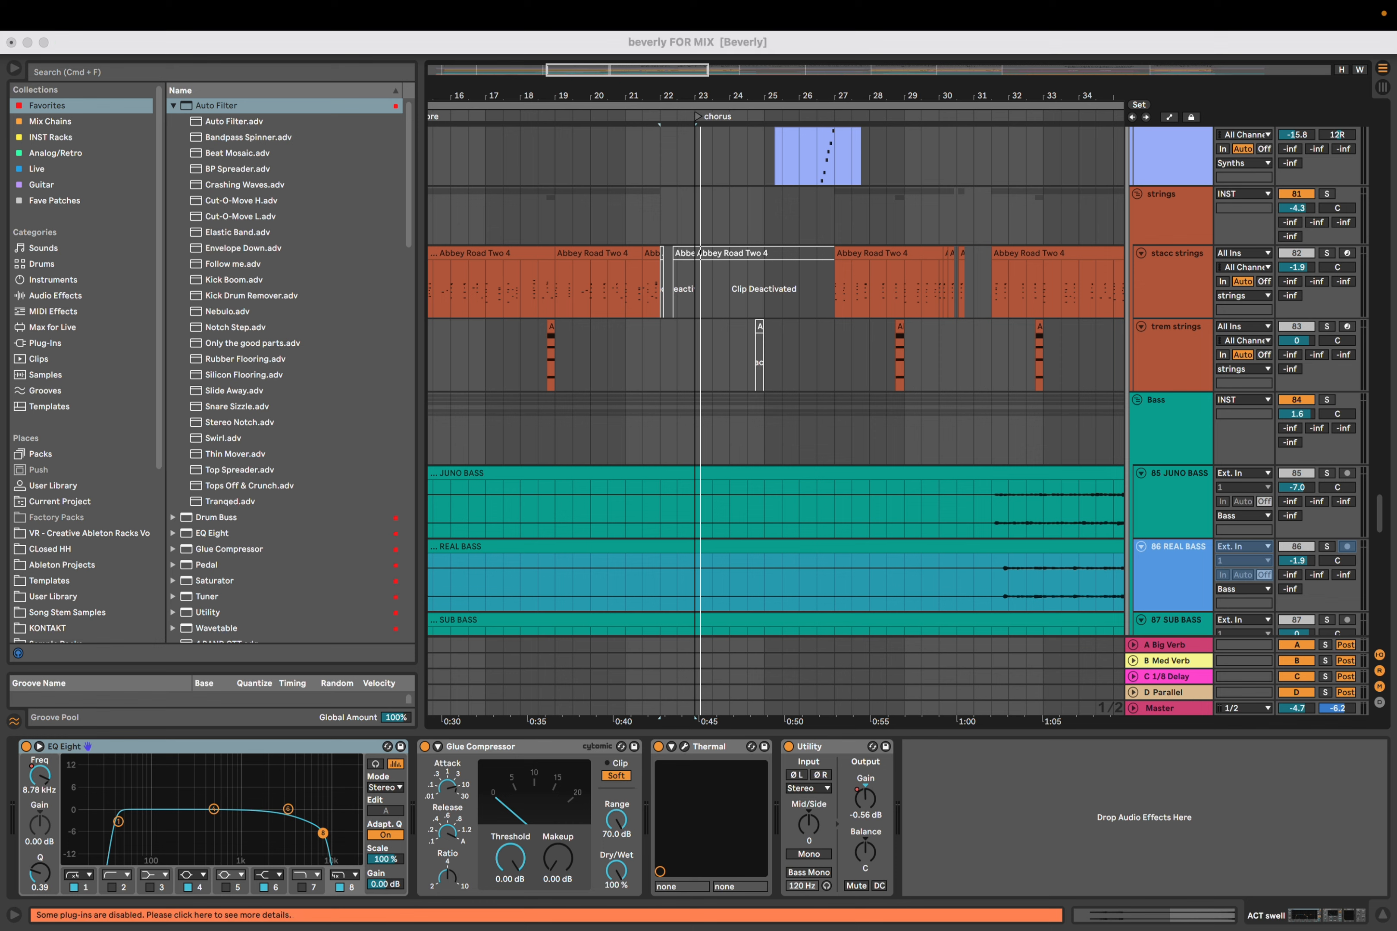
left_click(661, 376)
scroll(662, 376, "down", 5)
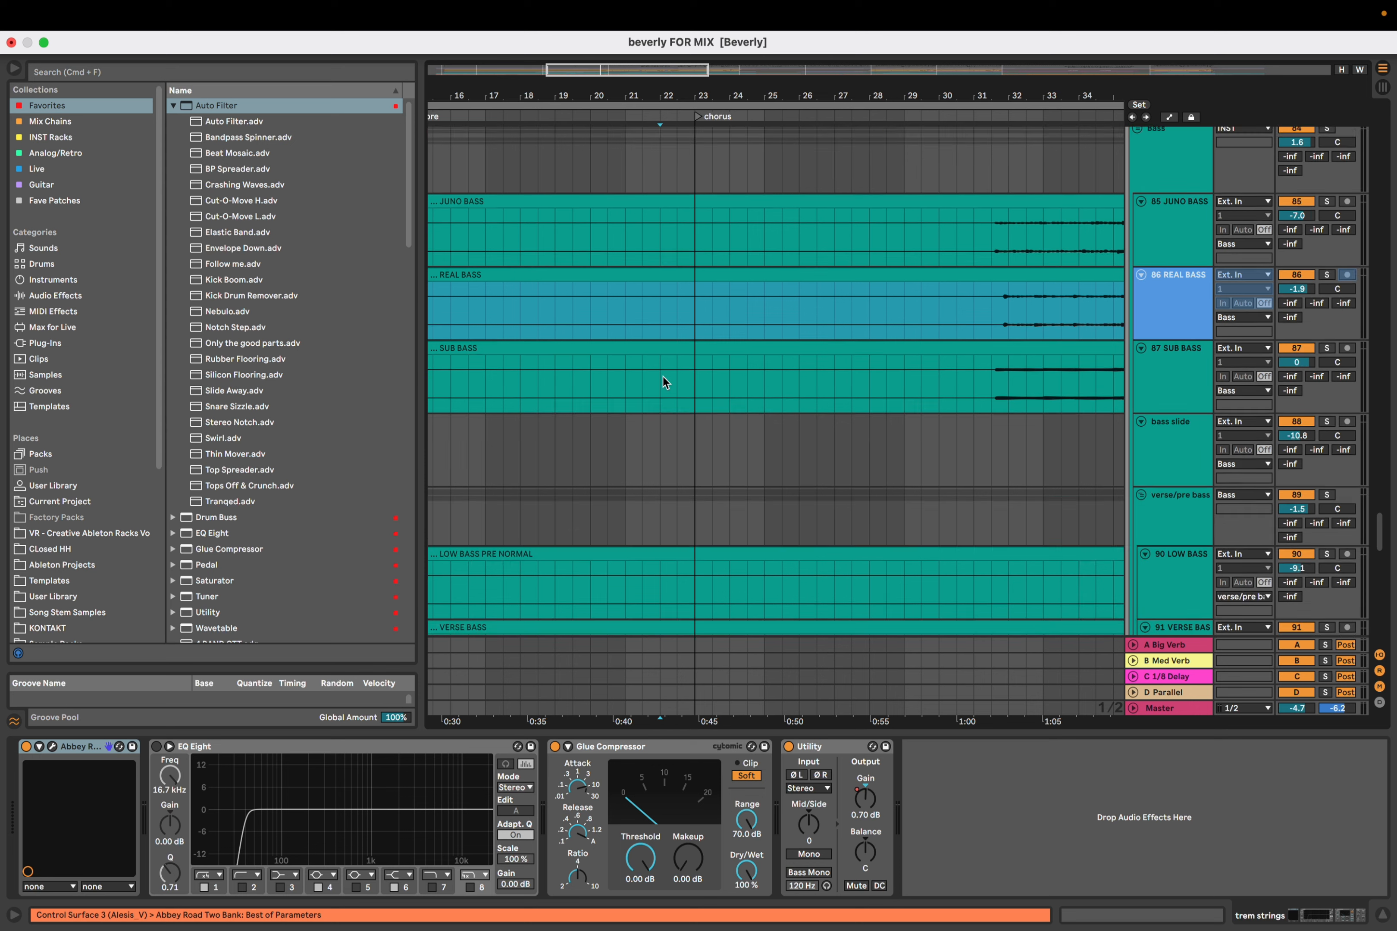
scroll(663, 376, "up", 2)
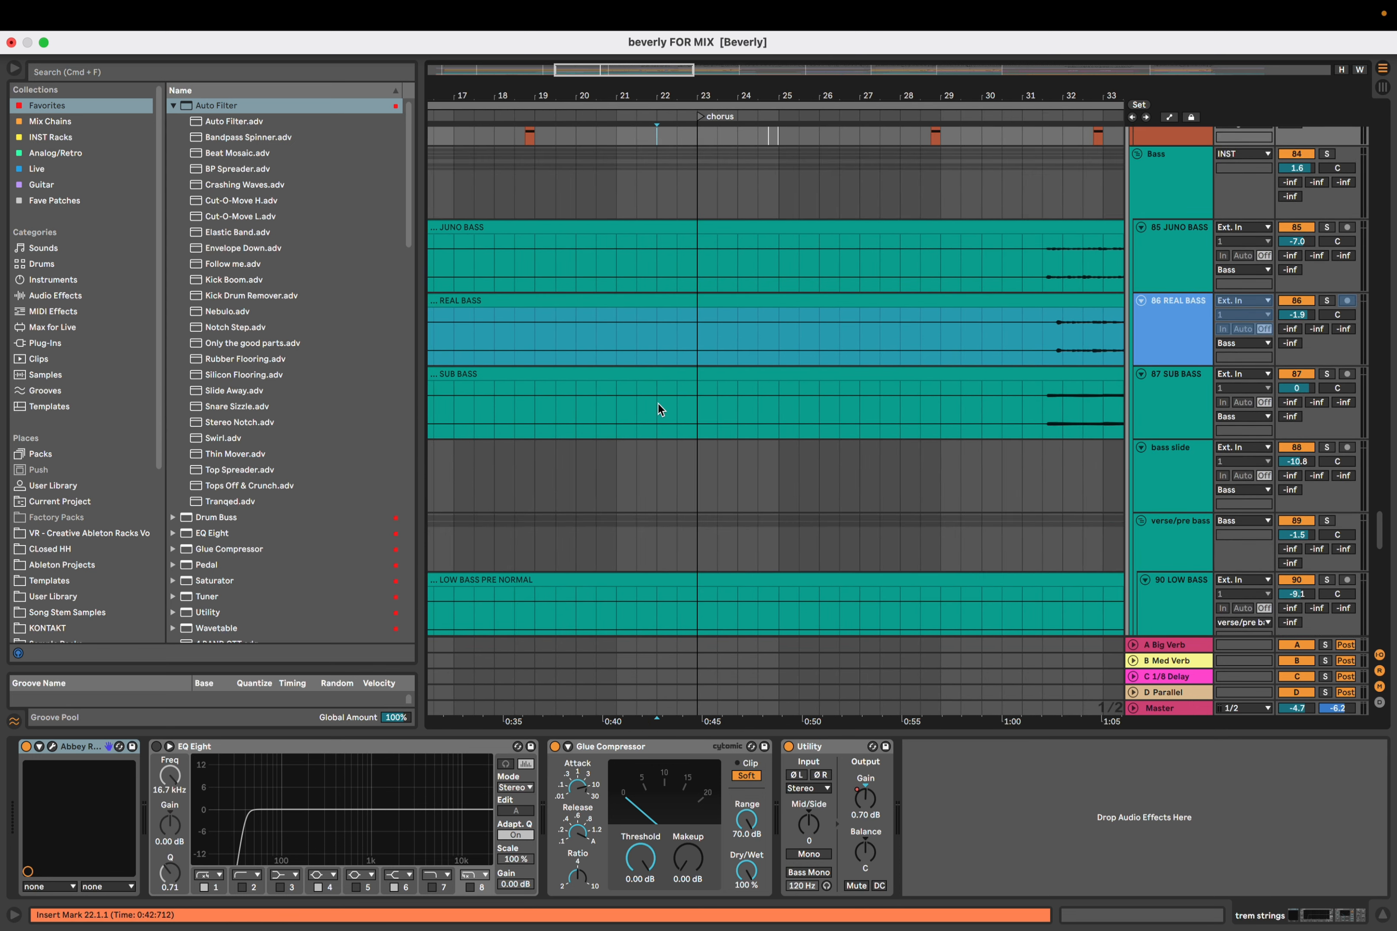
scroll(658, 403, "up", 5)
scroll(658, 406, "up", 7)
scroll(658, 407, "down", 4)
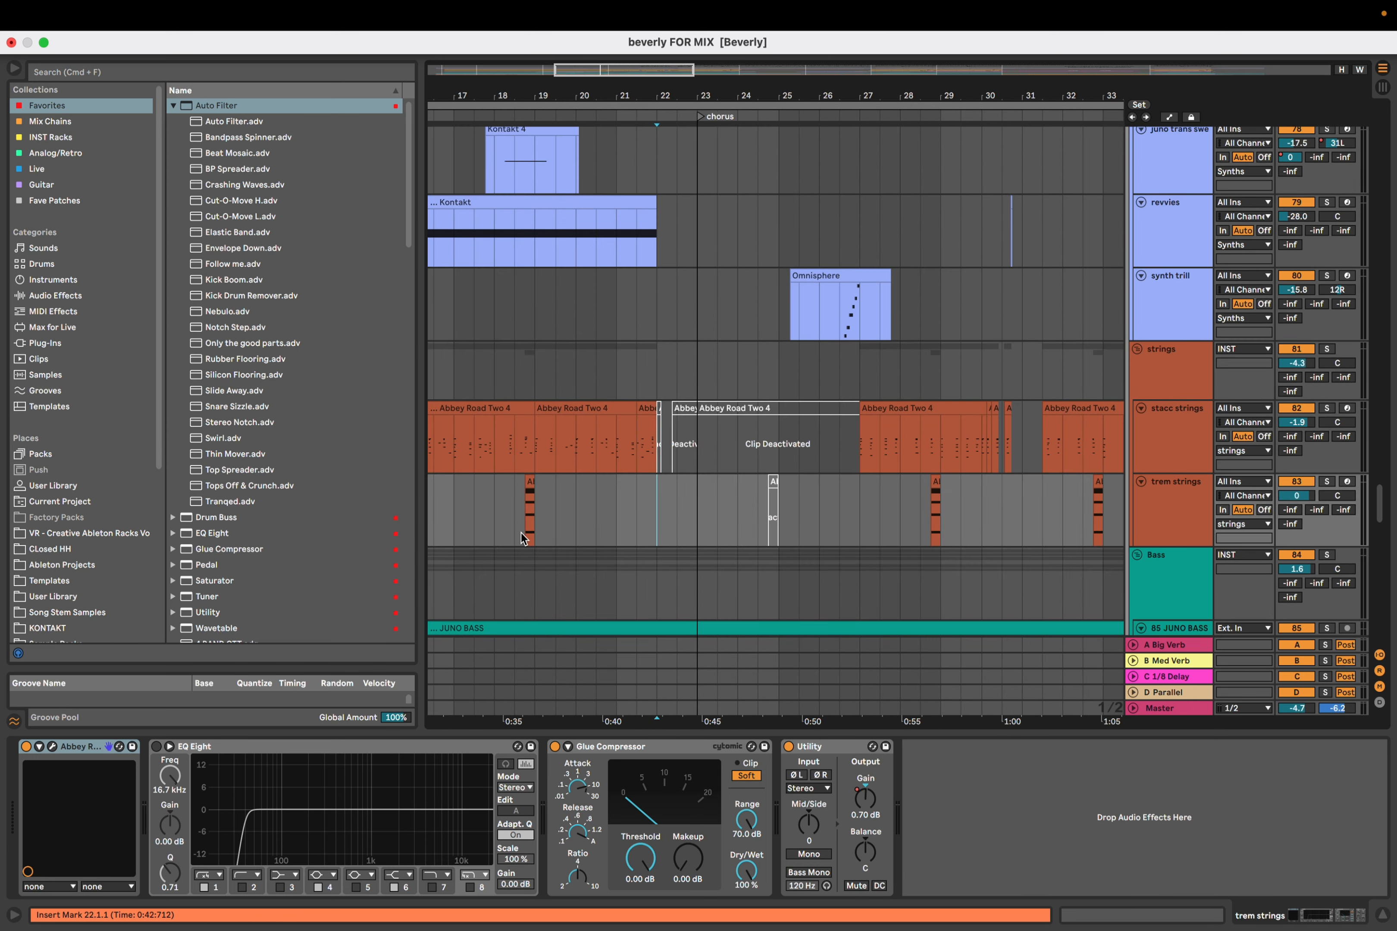
scroll(641, 474, "up", 20)
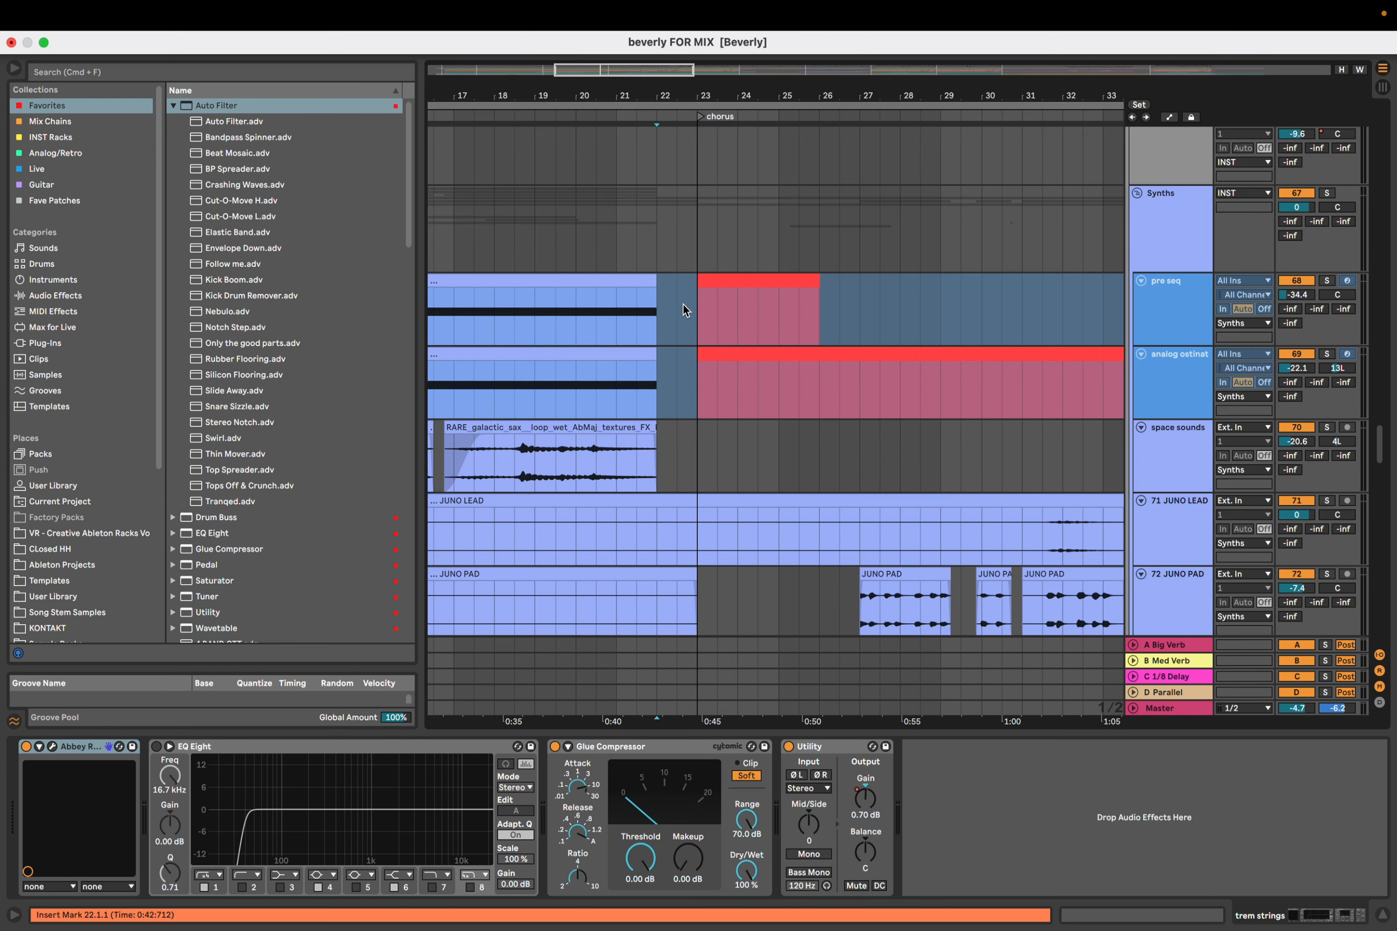
scroll(671, 346, "down", 5)
Go up to the ACT adds group above the ACT swell track and play the chorus from bar 23
left_click(675, 508)
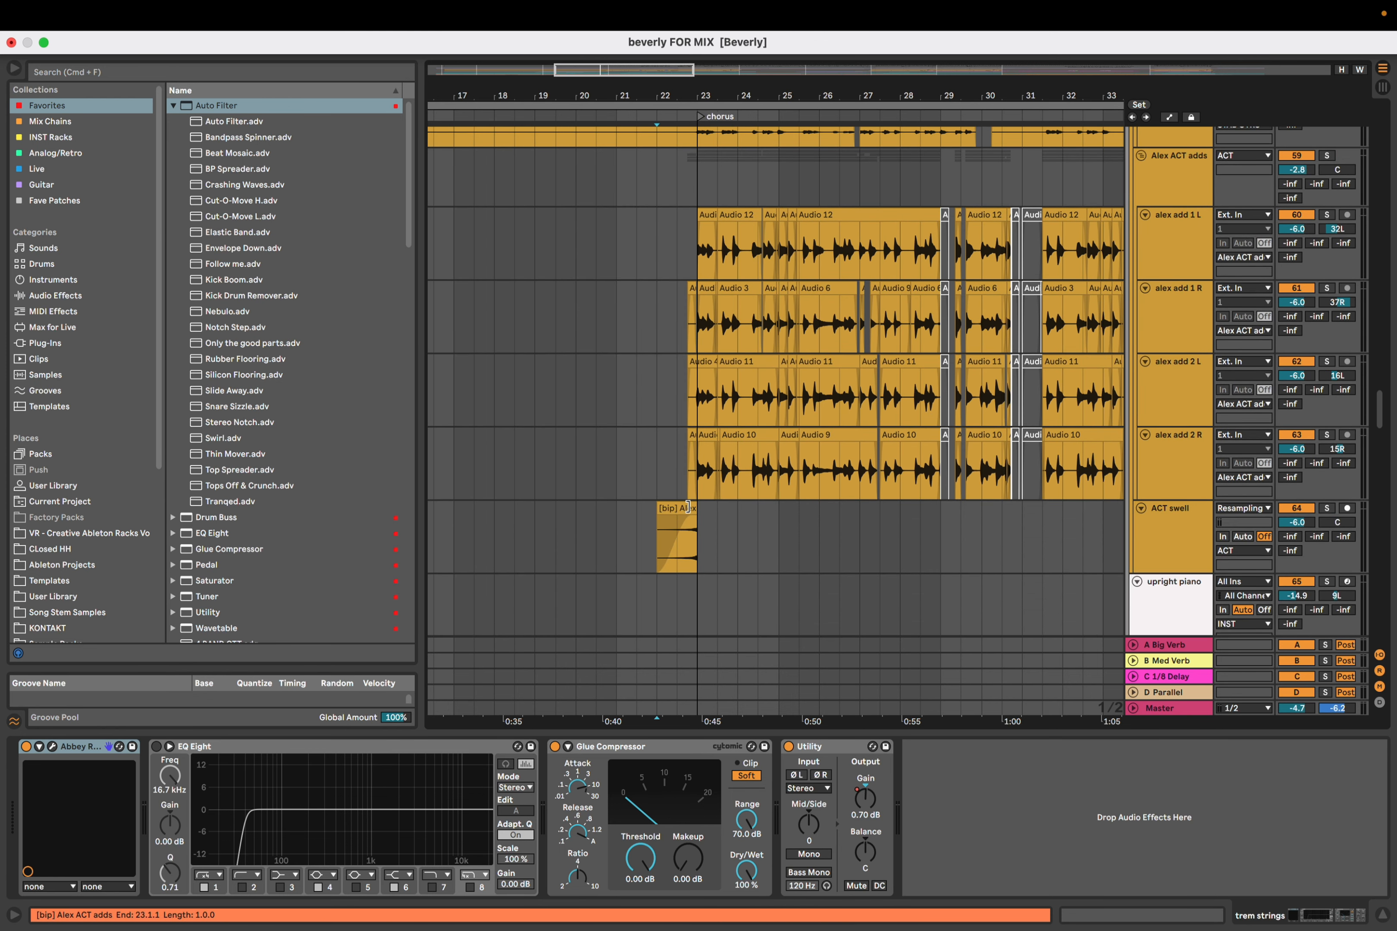
scroll(687, 507, "down", 2)
scroll(655, 524, "right", 2)
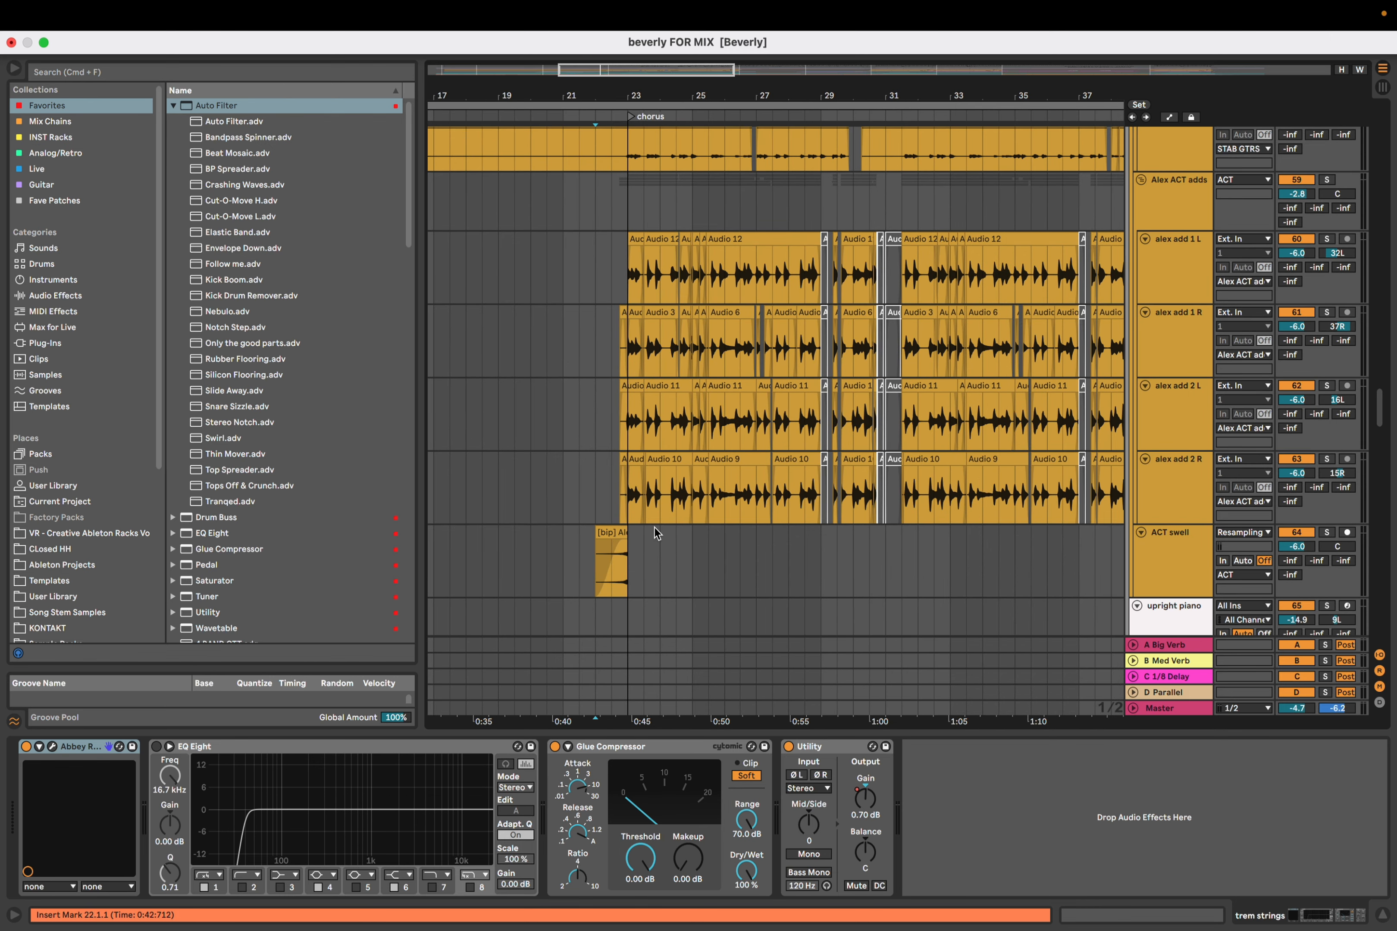
scroll(656, 532, "up", 5)
scroll(656, 533, "down", 1)
scroll(655, 531, "down", 2)
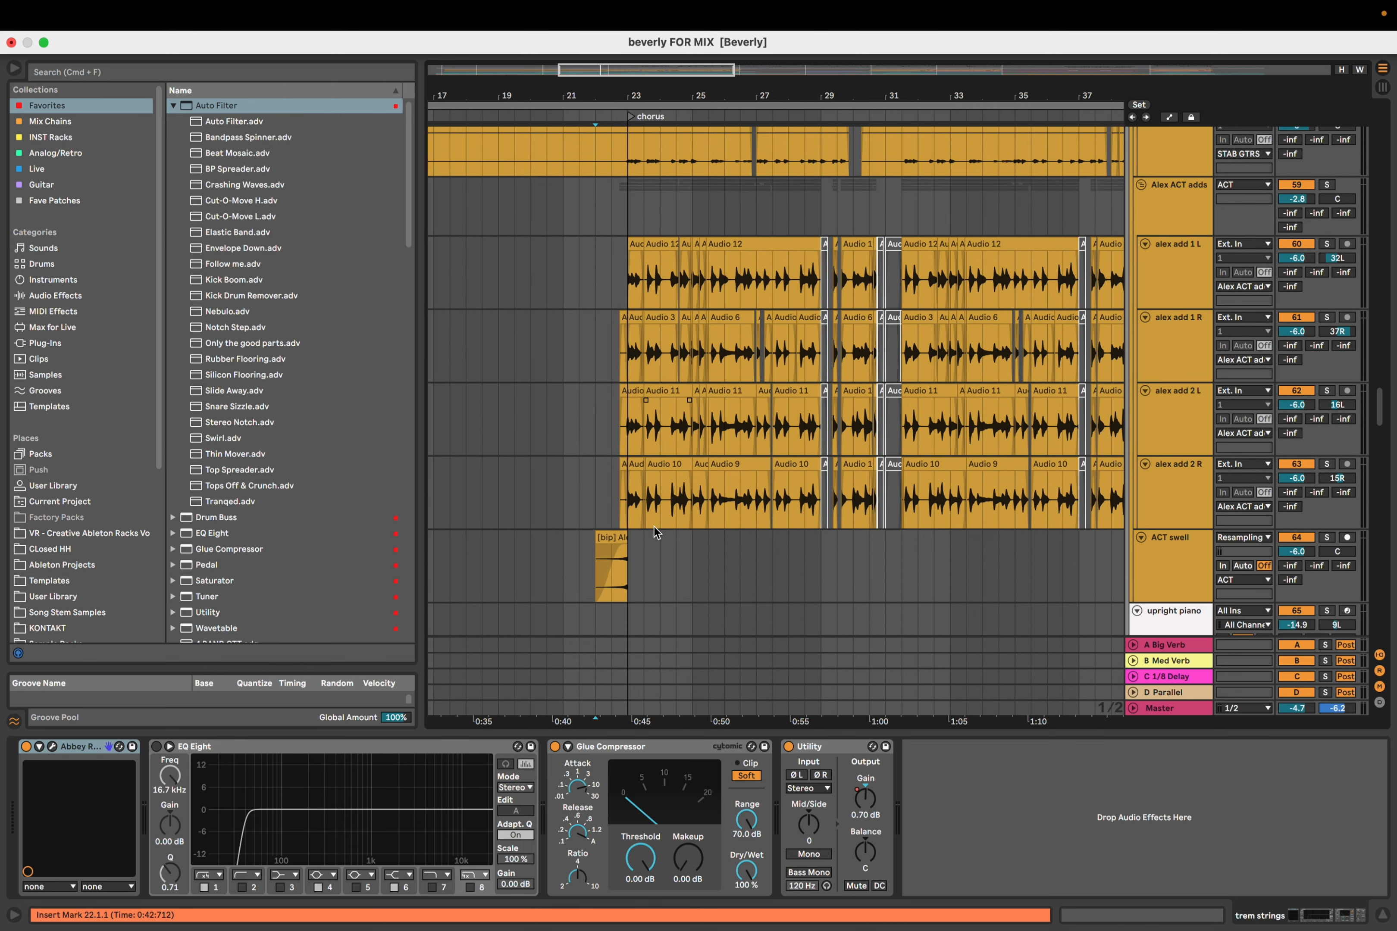
scroll(654, 526, "down", 3)
scroll(652, 547, "up", 1)
scroll(652, 547, "up", 4)
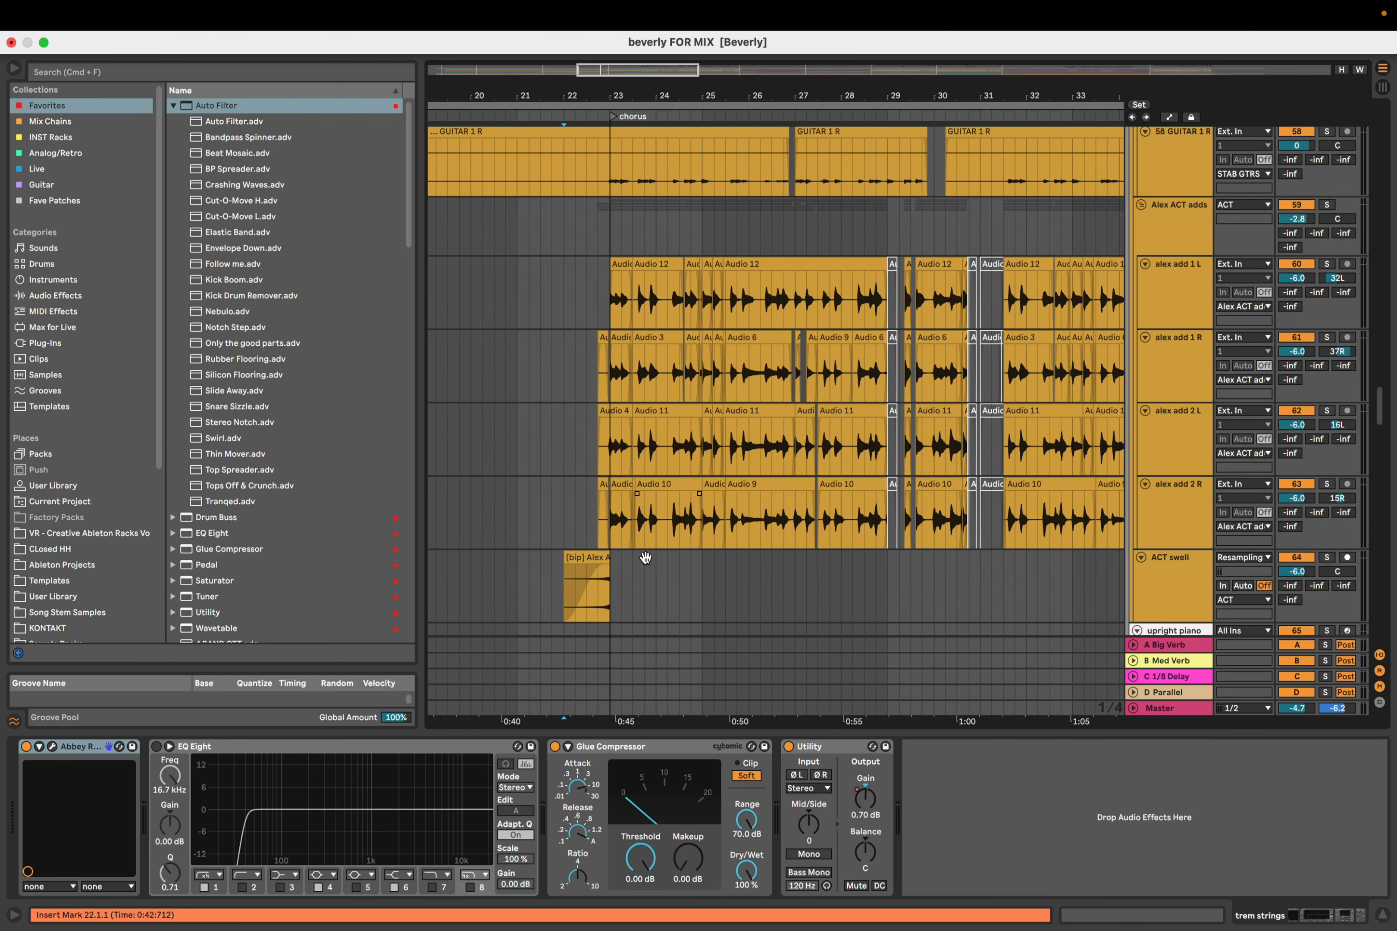
scroll(649, 546, "up", 1)
left_click(604, 253)
key("space")
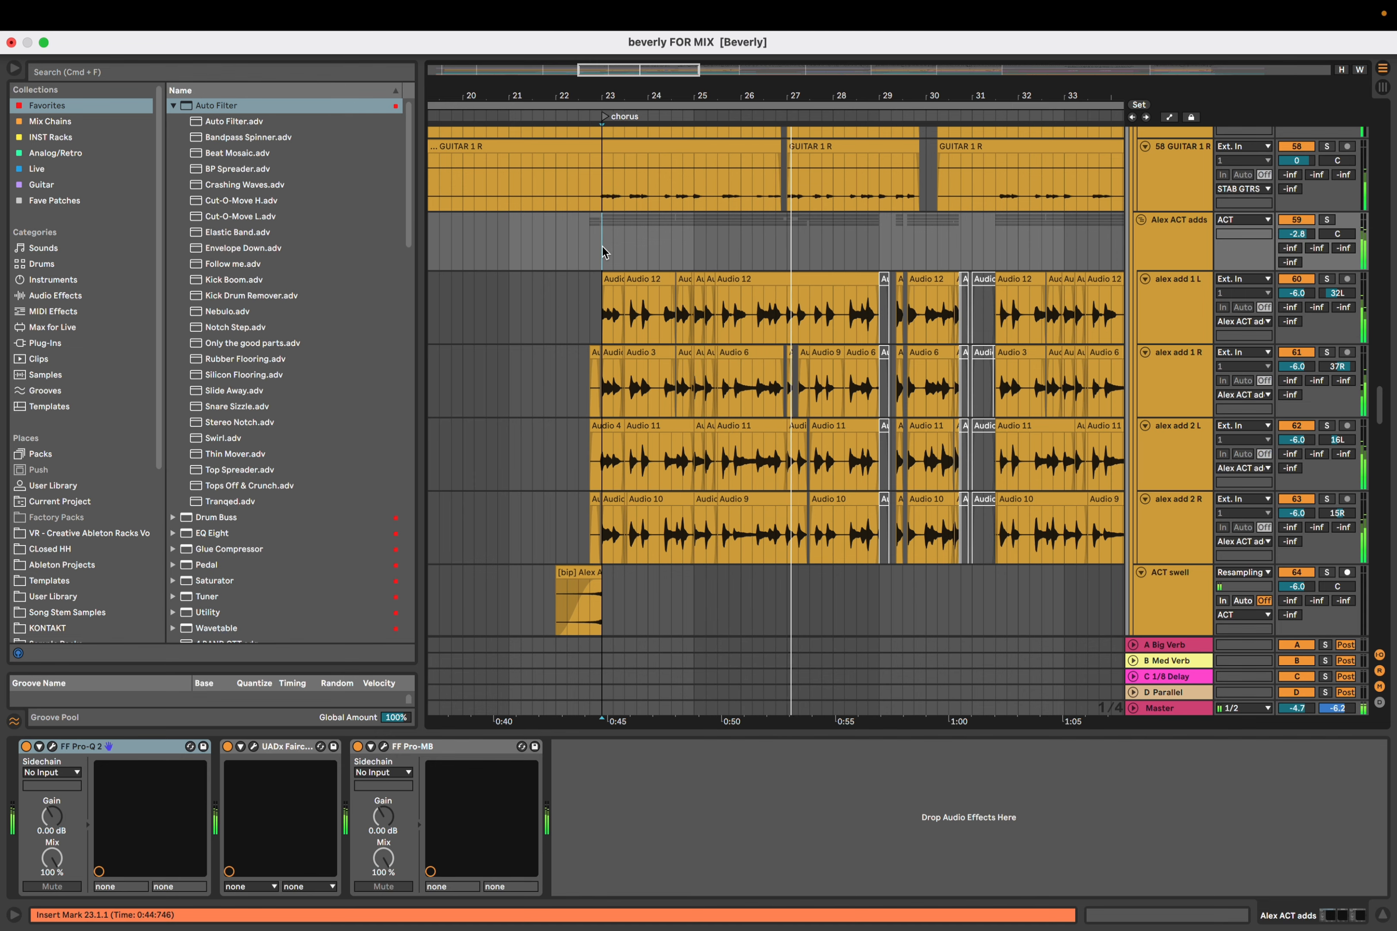
Follow the chorus playback up to the v2 marker across the GUITAR 1 and ACT adds tracks
scroll(602, 247, "down", 5)
left_click_drag(651, 246, 534, 337)
scroll(547, 269, "up", 3)
scroll(533, 337, "up", 1)
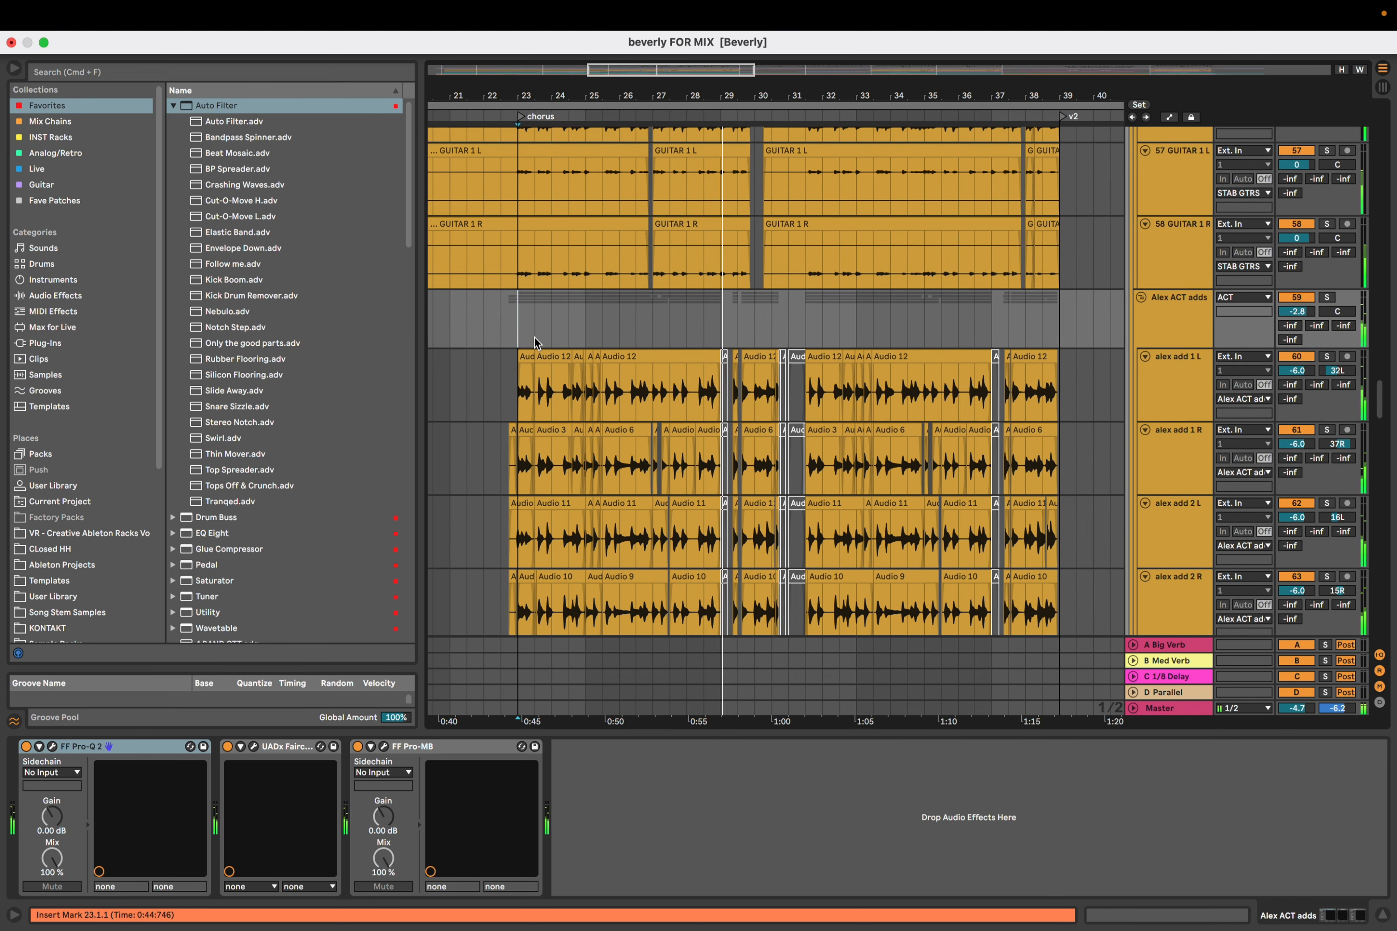
scroll(535, 342, "up", 5)
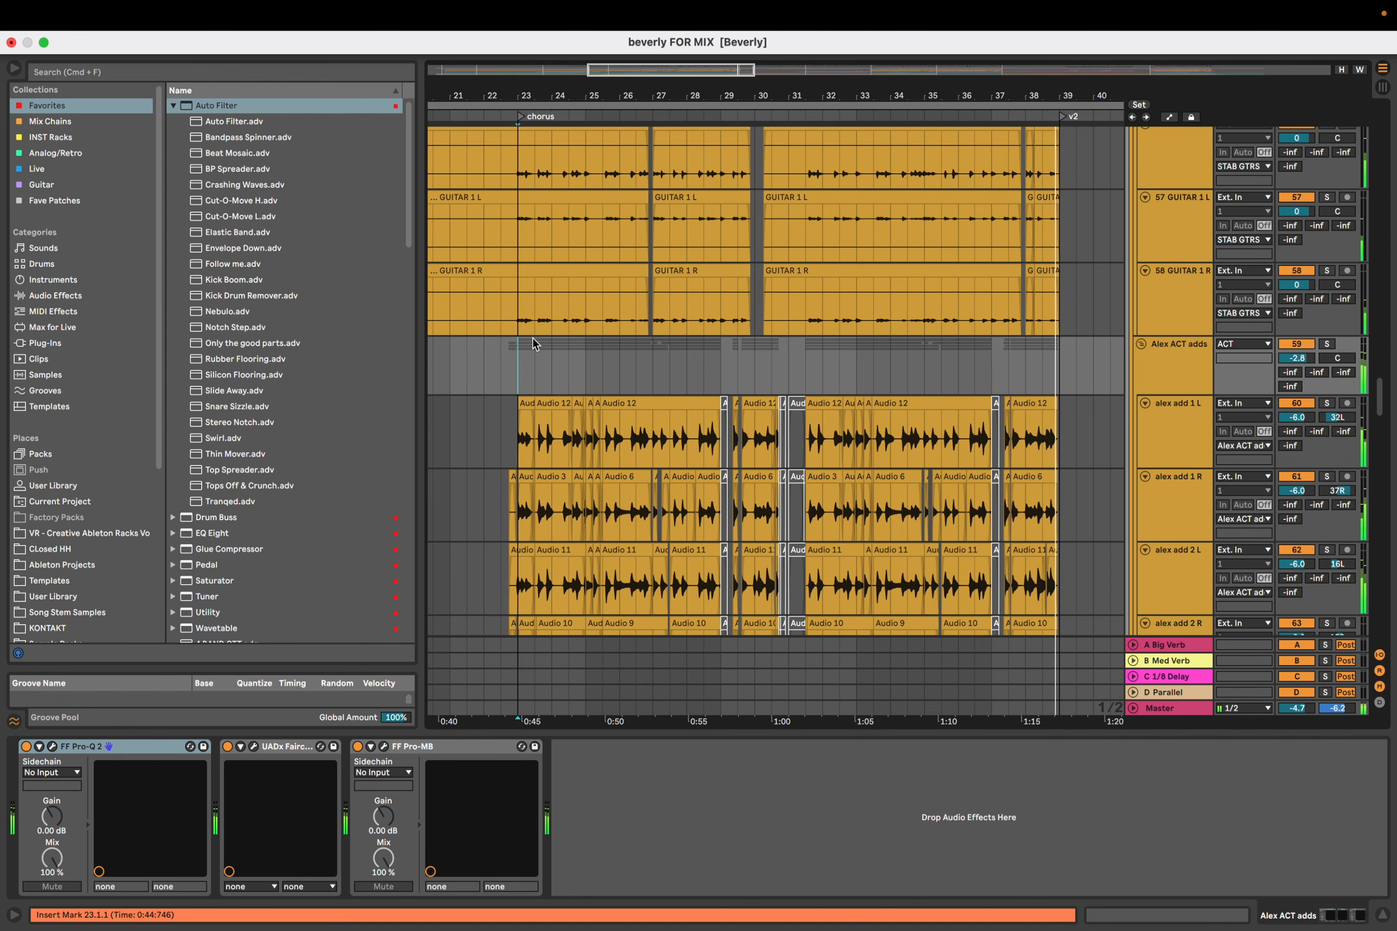
Select the ACT adds group track and examine its clips and the STAB GTRS layers from bar 23
key("plus")
scroll(545, 367, "left", 1)
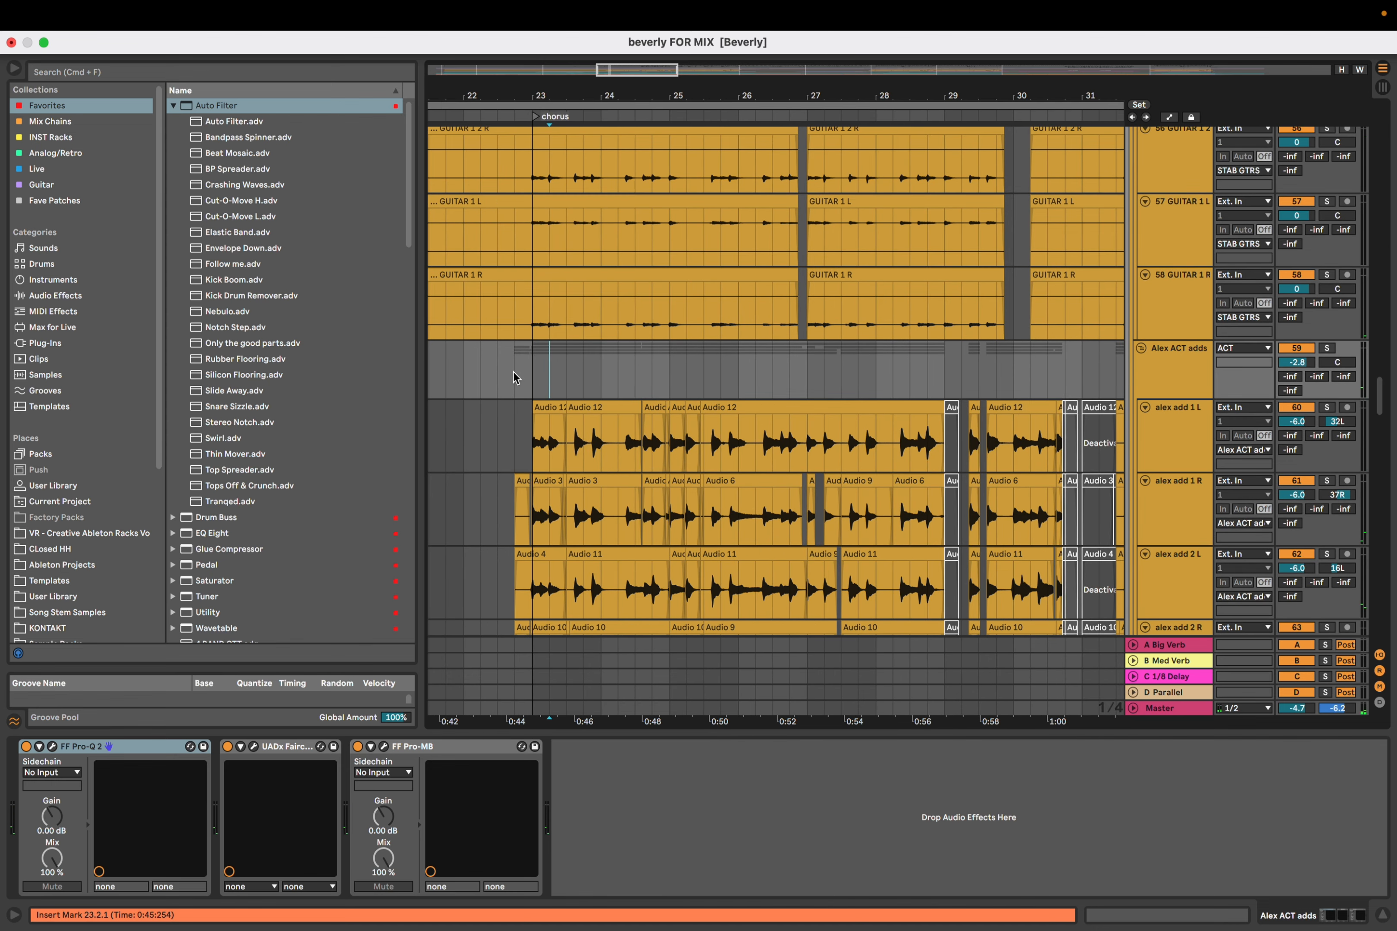
left_click(1179, 393)
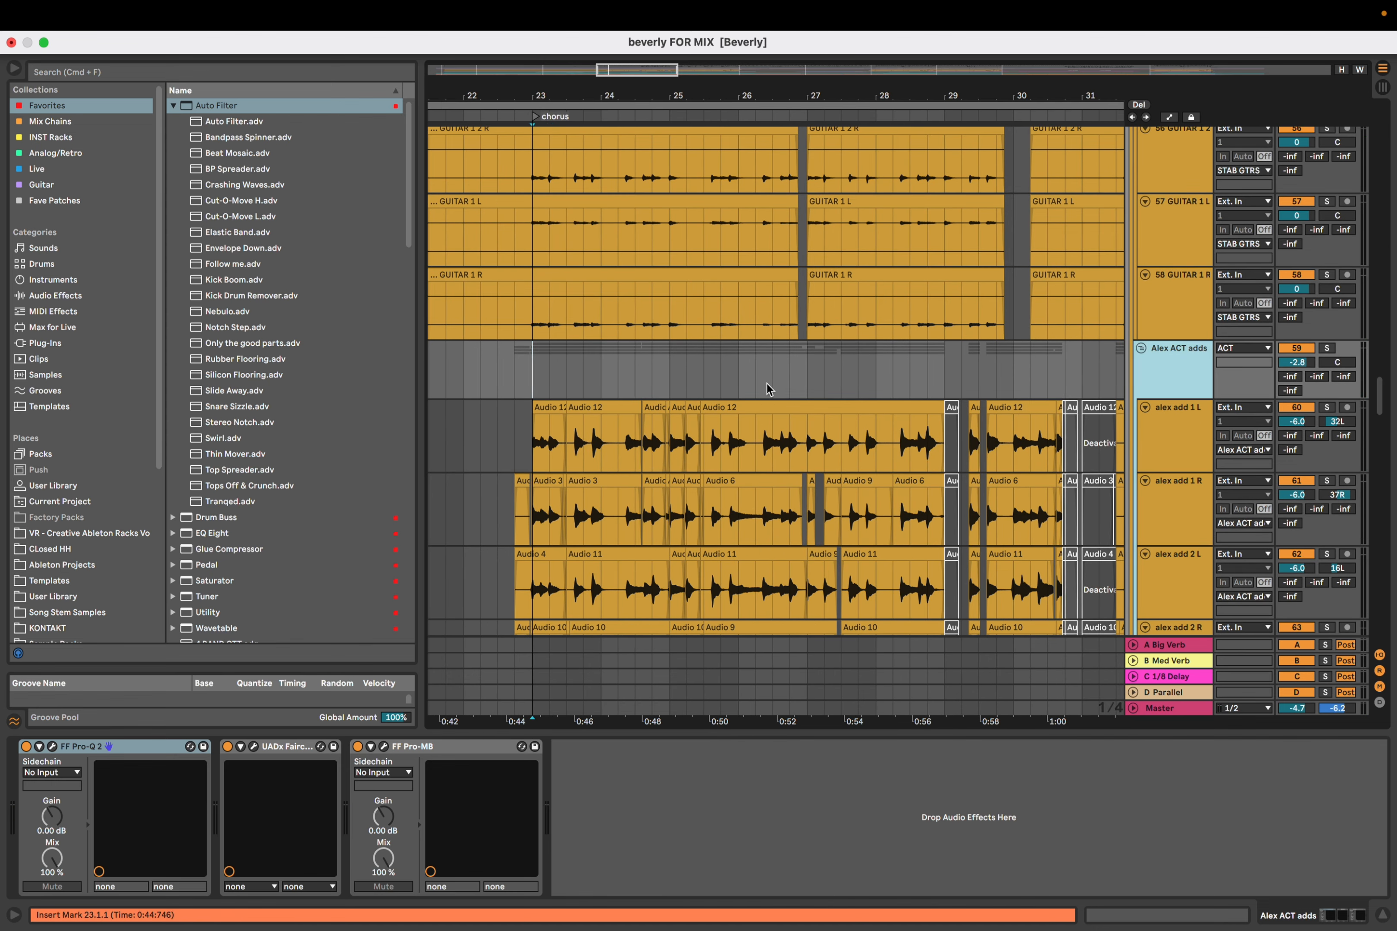
scroll(621, 385, "up", 2)
left_click_drag(525, 372, 569, 374)
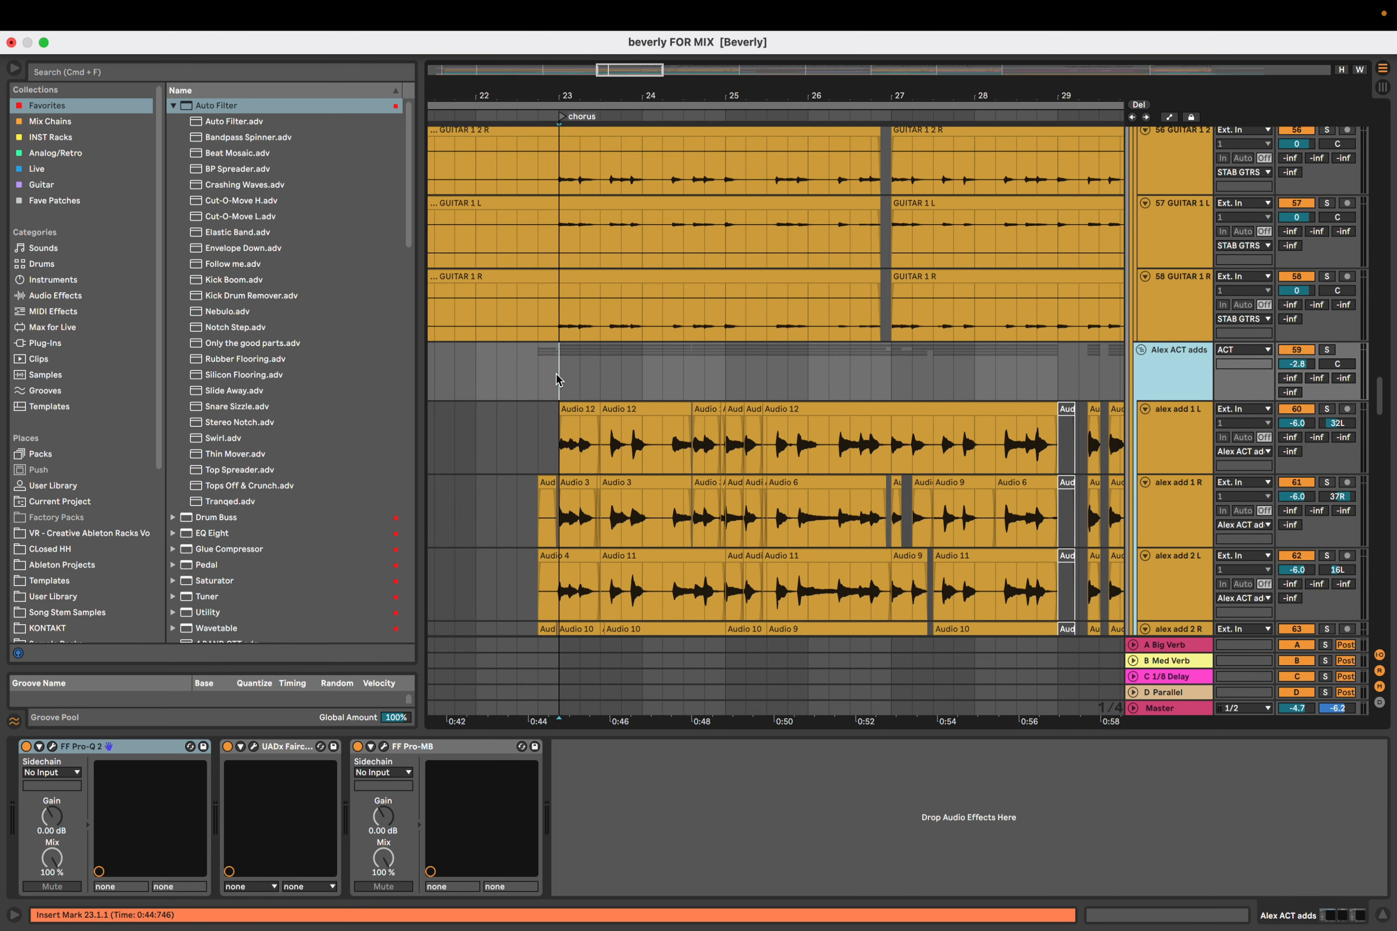
scroll(557, 377, "up", 5)
scroll(565, 488, "down", 5)
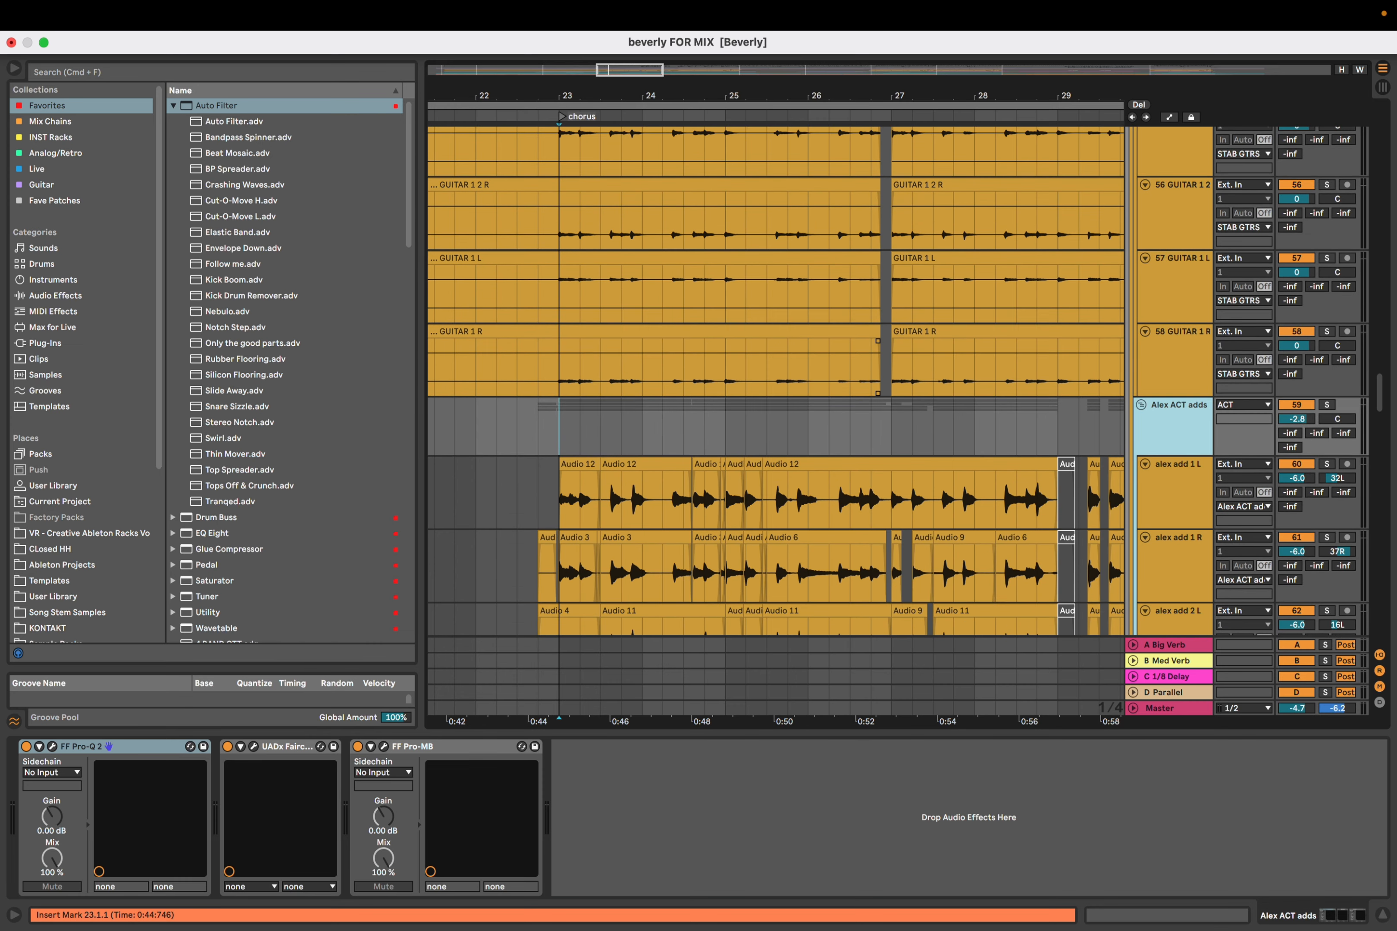
scroll(564, 485, "up", 4)
scroll(563, 356, "down", 6)
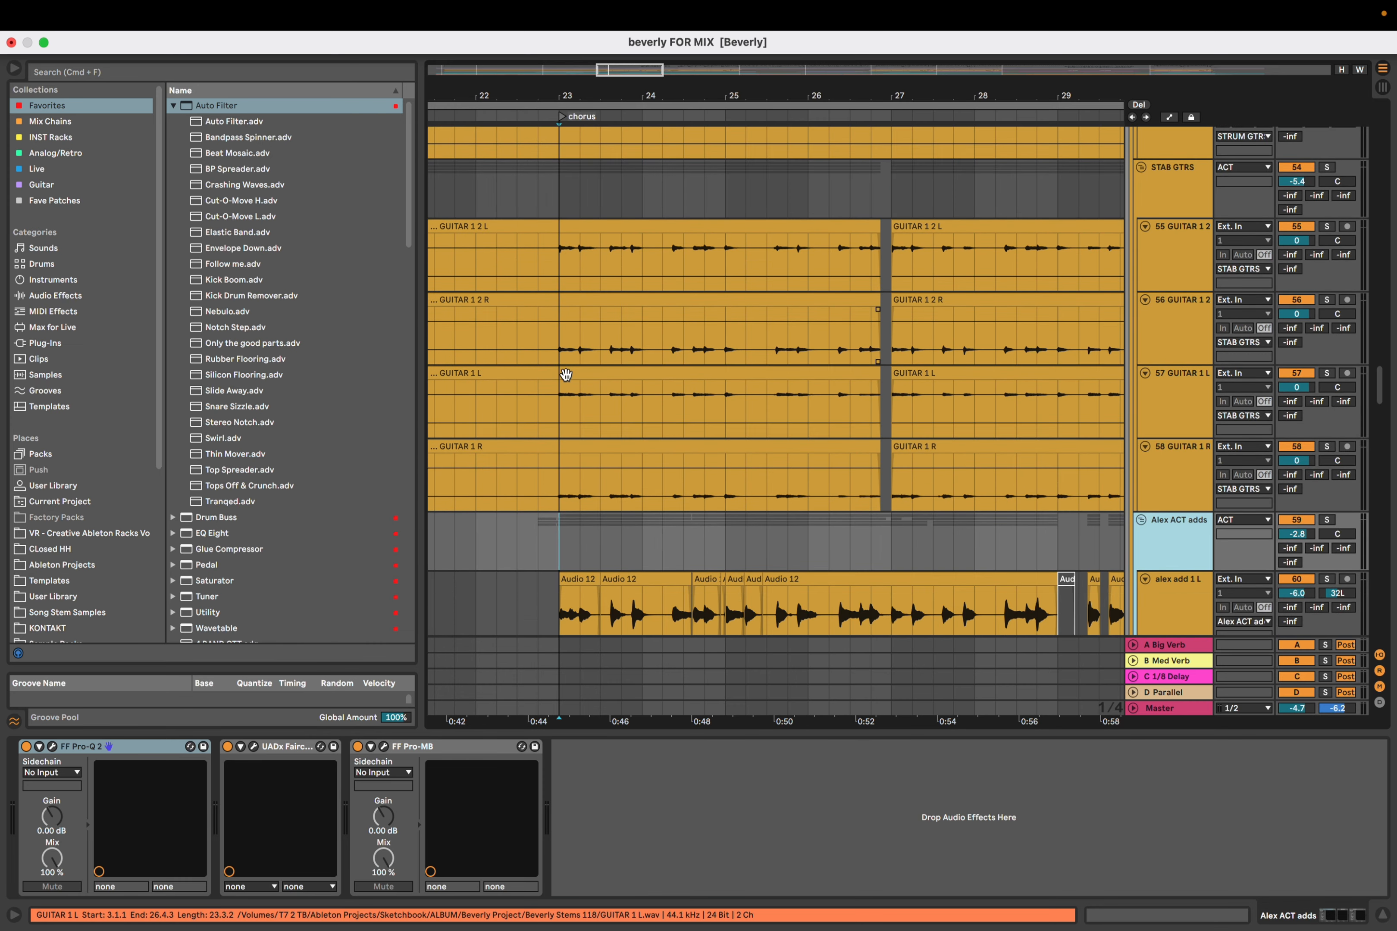
scroll(572, 436, "up", 3)
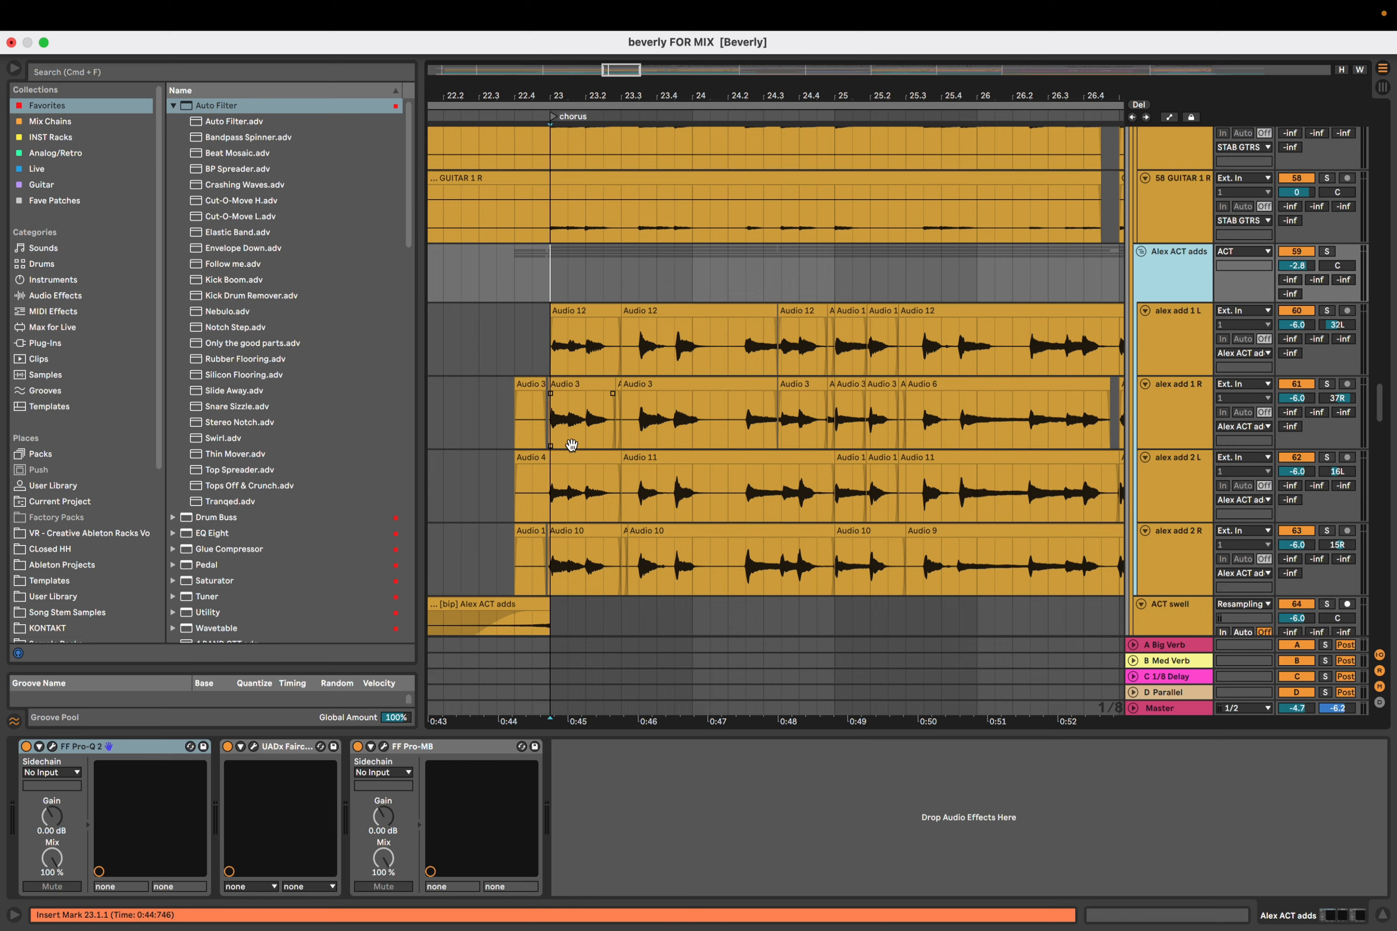
Solo the ACT adds group and play it from bar 23, and do the same with the STAB GTRS group
scroll(573, 384, "up", 2)
key("space")
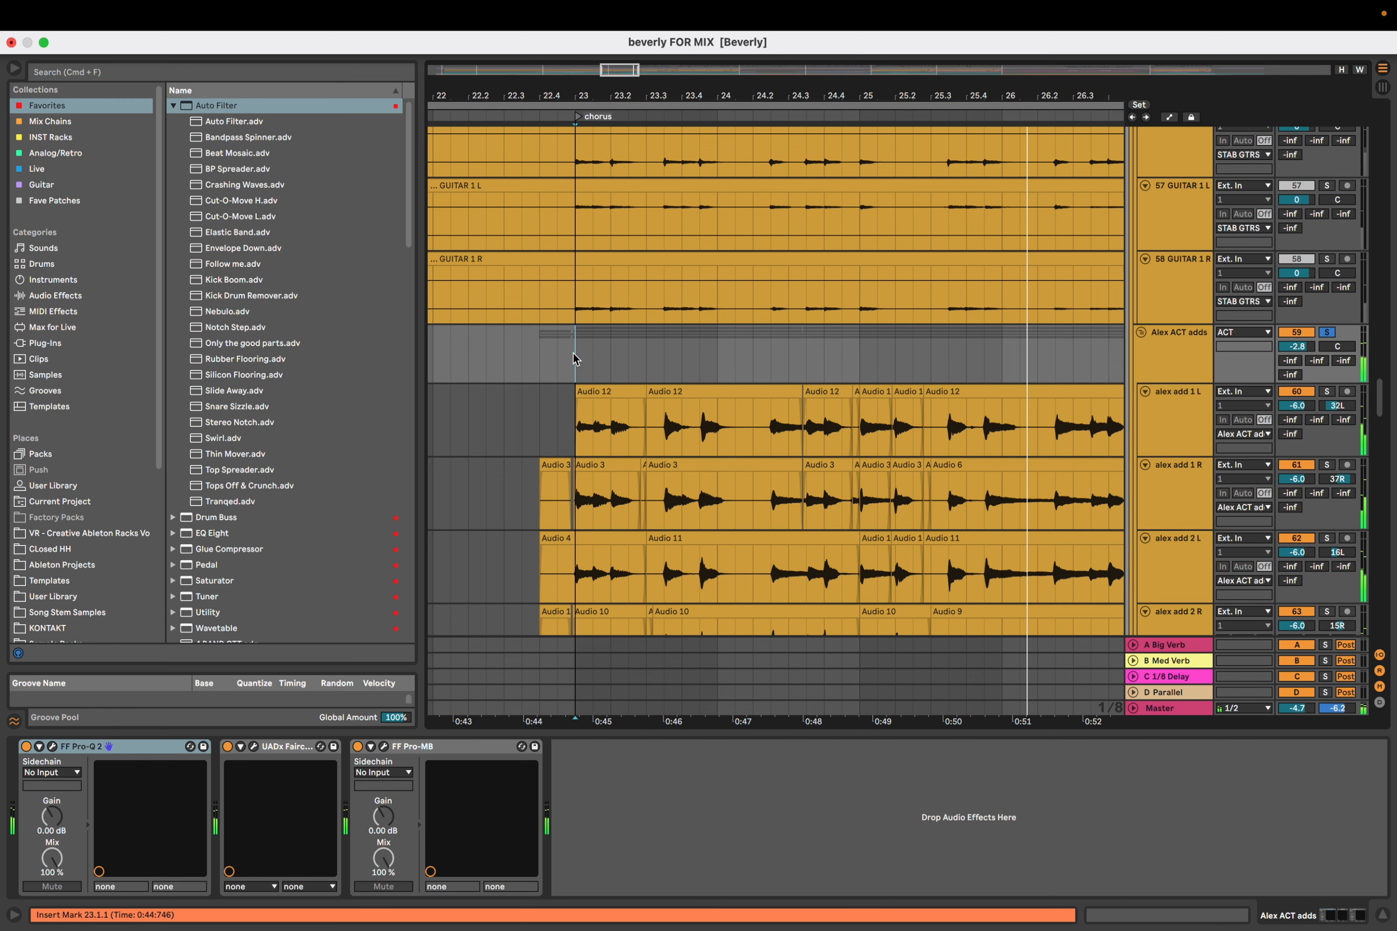
scroll(573, 354, "up", 5)
left_click(573, 318)
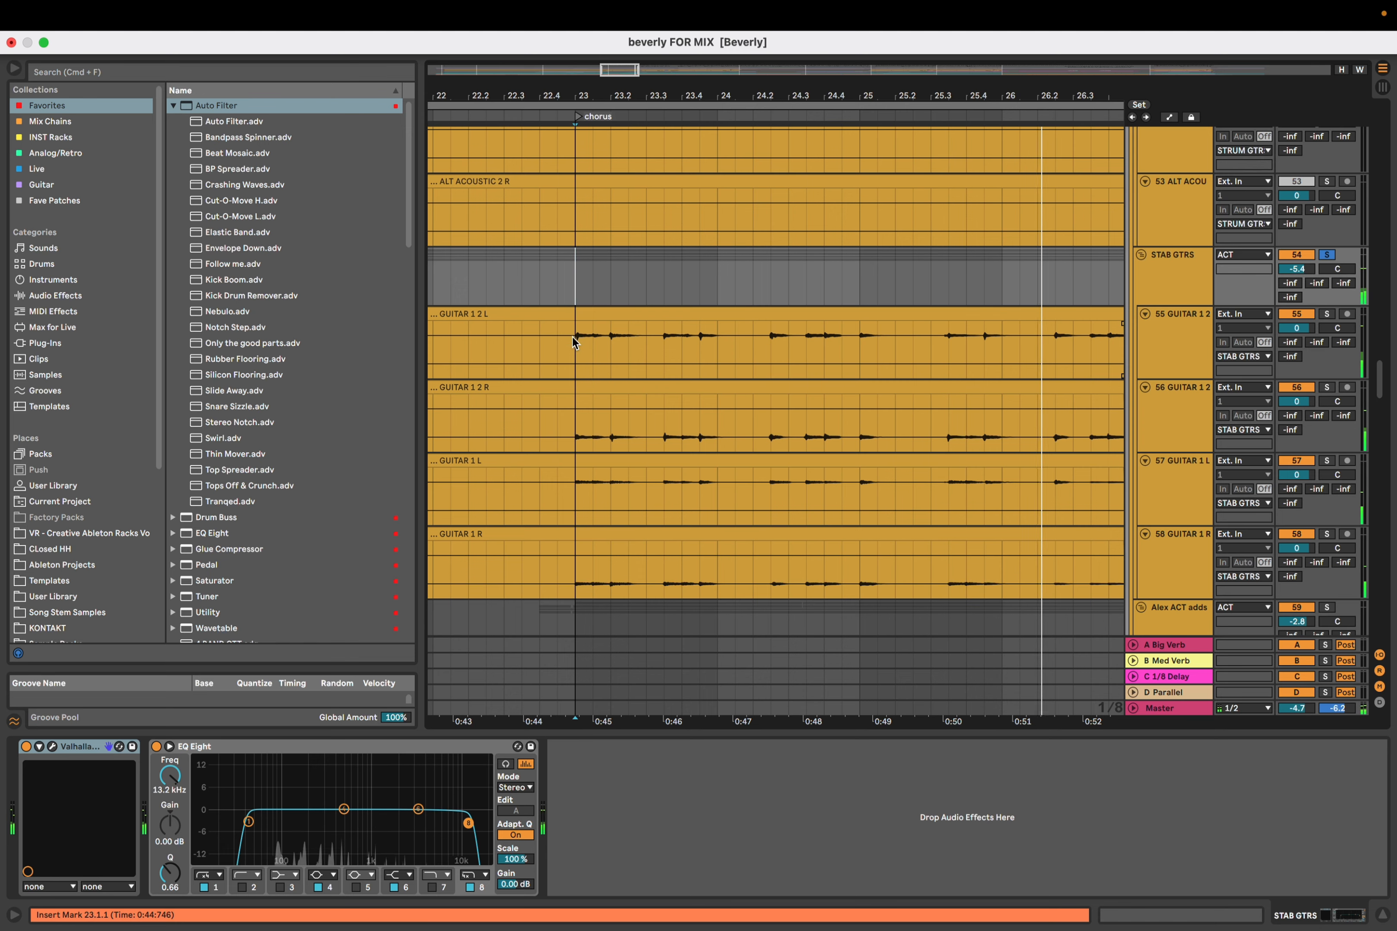
Play the STAB GTRS and ACT adds groups soloed together from the chorus at bar 23
scroll(572, 338, "down", 5)
scroll(574, 338, "down", 5)
scroll(594, 340, "down", 3)
scroll(594, 340, "right", 2)
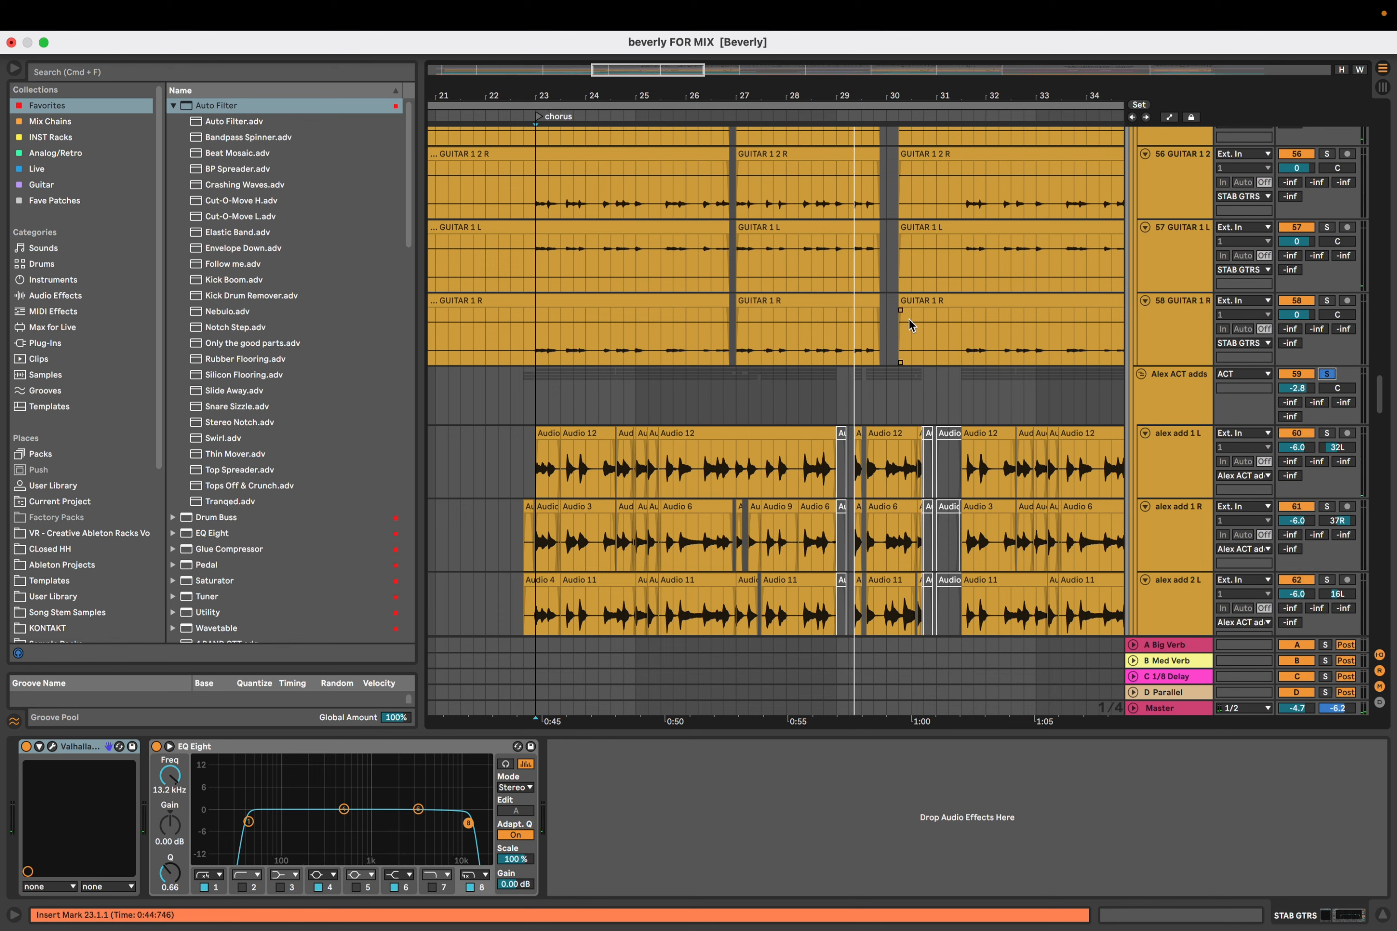
key("space")
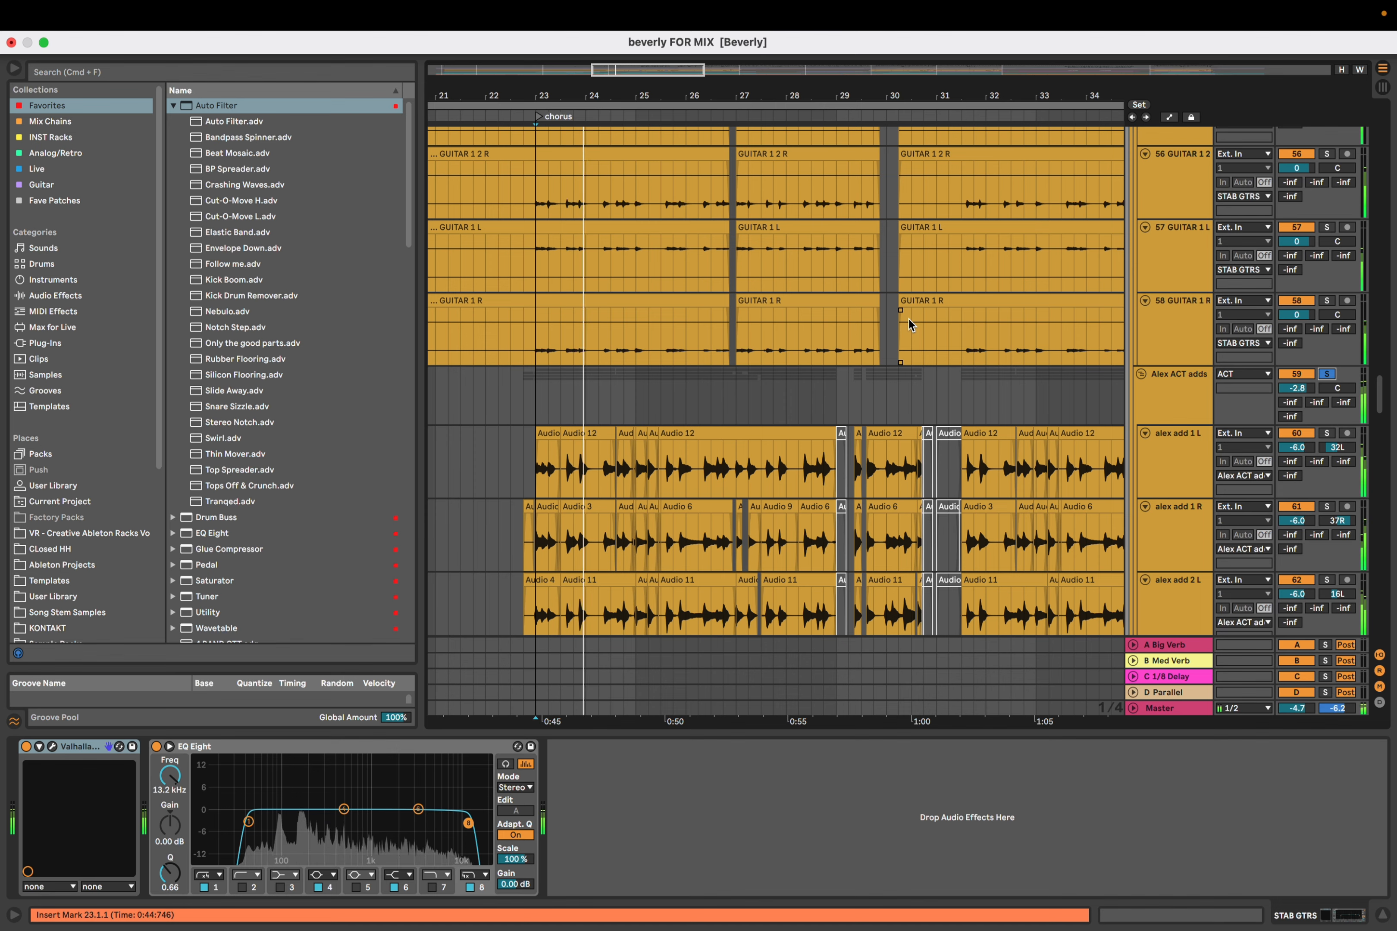
scroll(908, 319, "down", 2)
left_click_drag(926, 307, 806, 394)
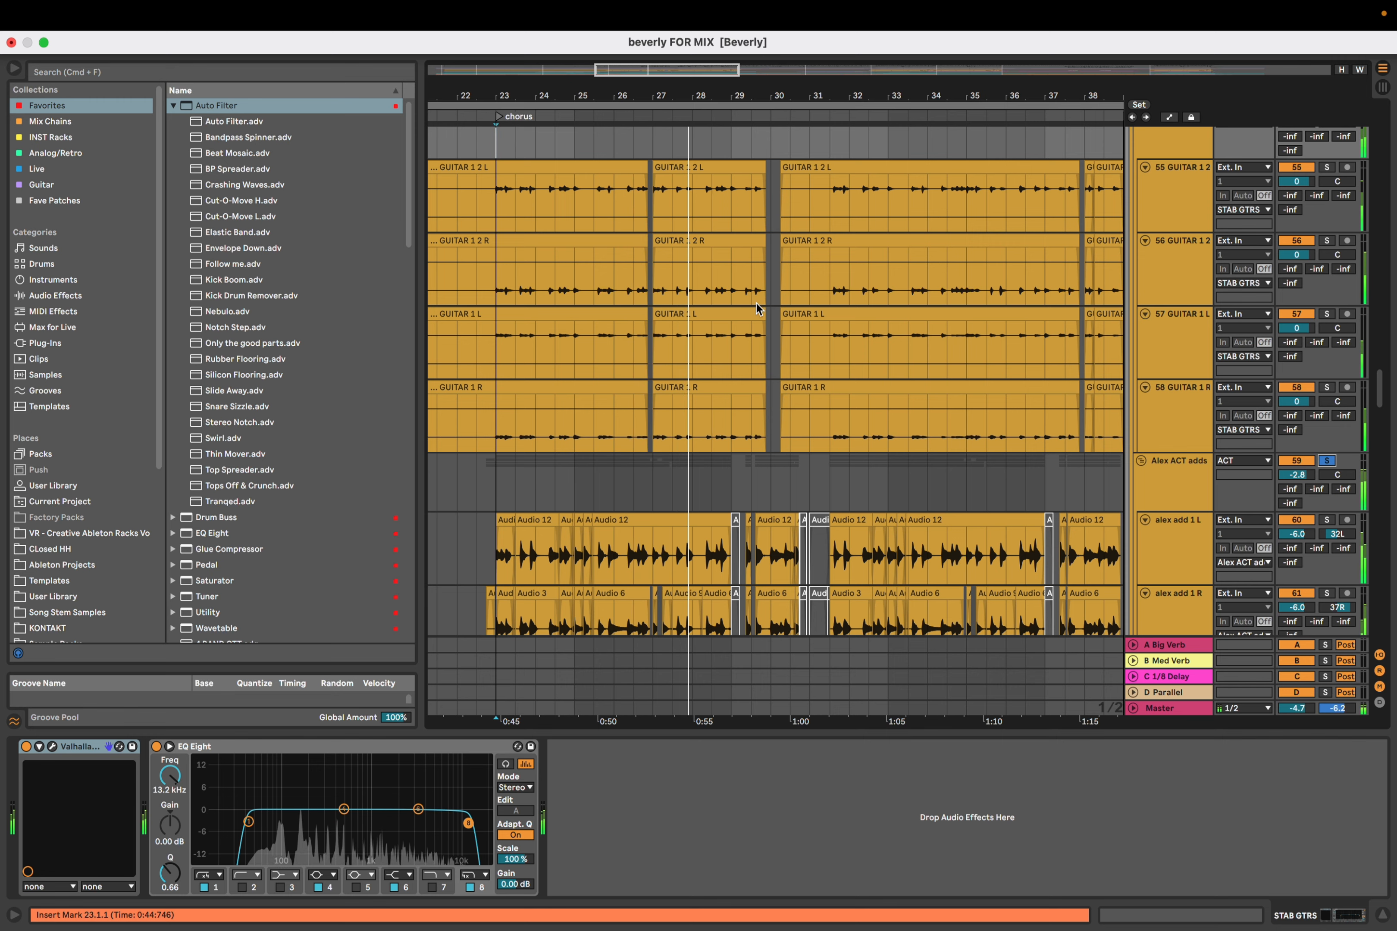
Solo the STRUM GTRS group and play it from bar 31.3, where the ALT ACOUSTIC parts start
scroll(756, 303, "up", 4)
scroll(759, 304, "up", 1)
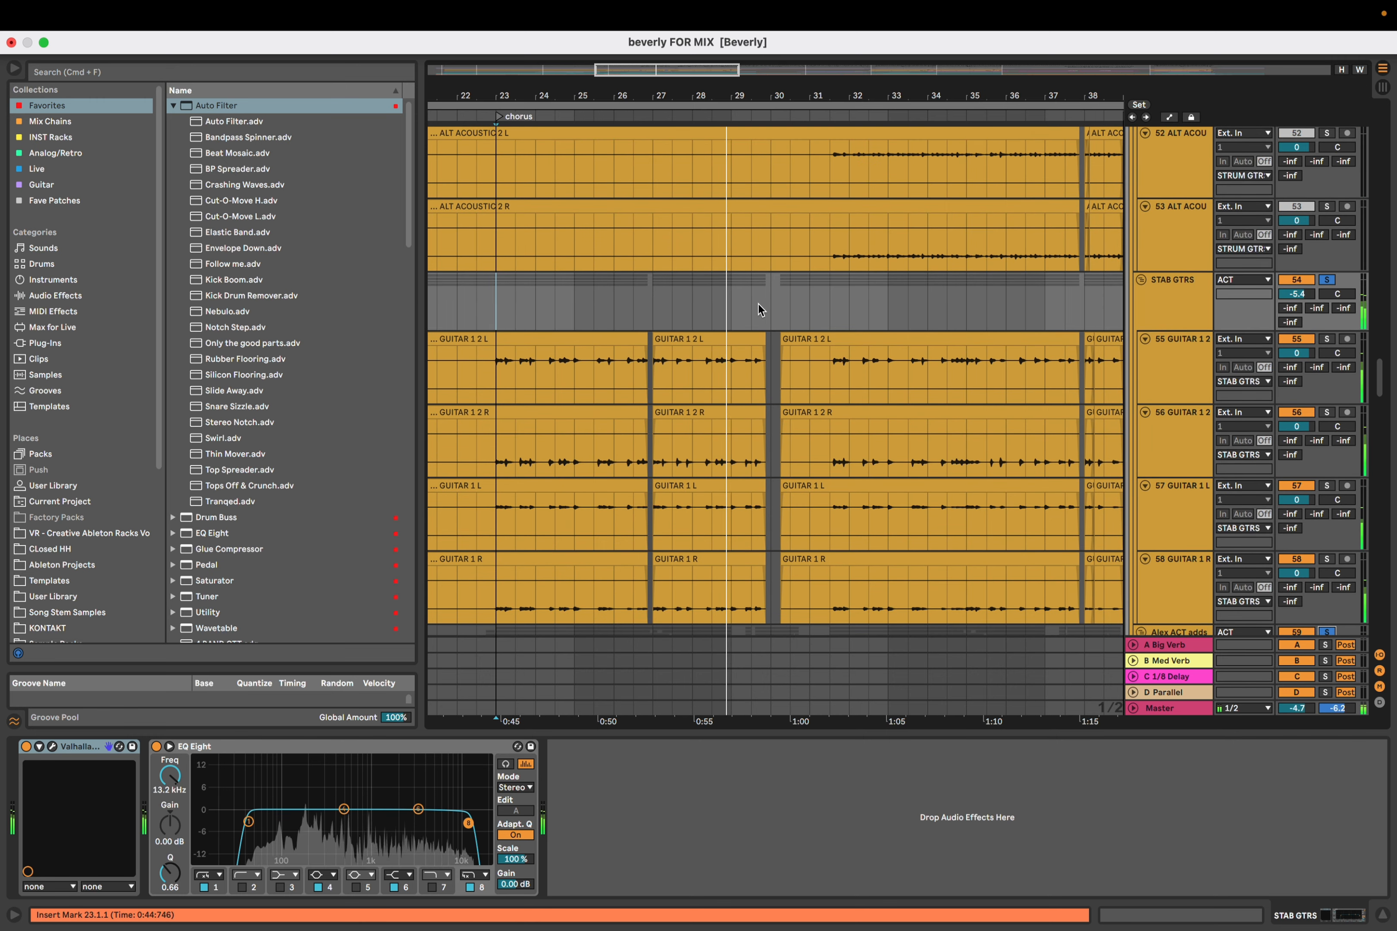
scroll(793, 307, "up", 3)
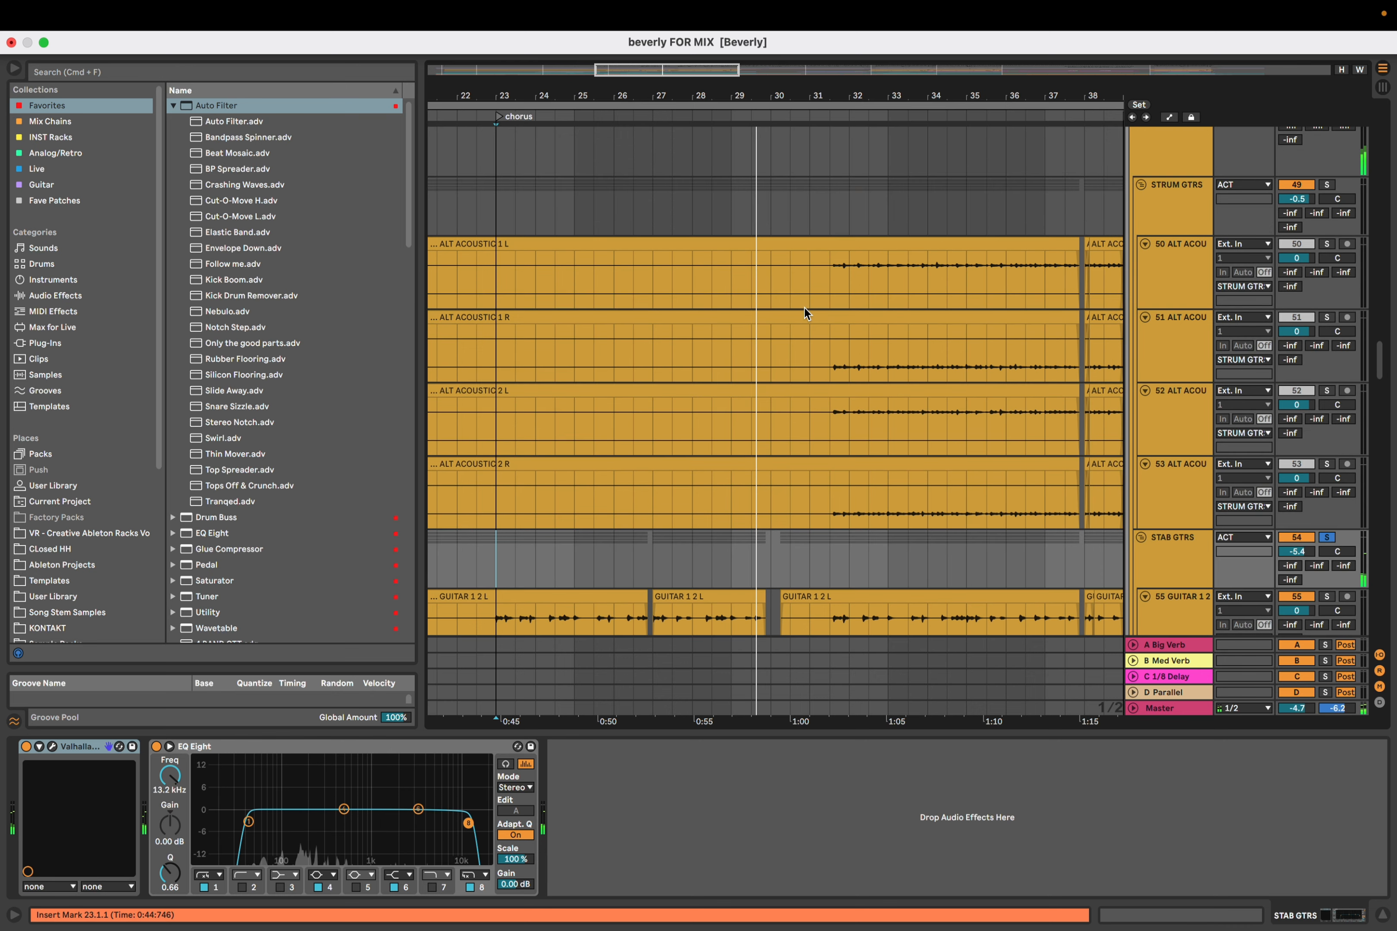
scroll(869, 281, "up", 3)
left_click_drag(868, 281, 778, 299)
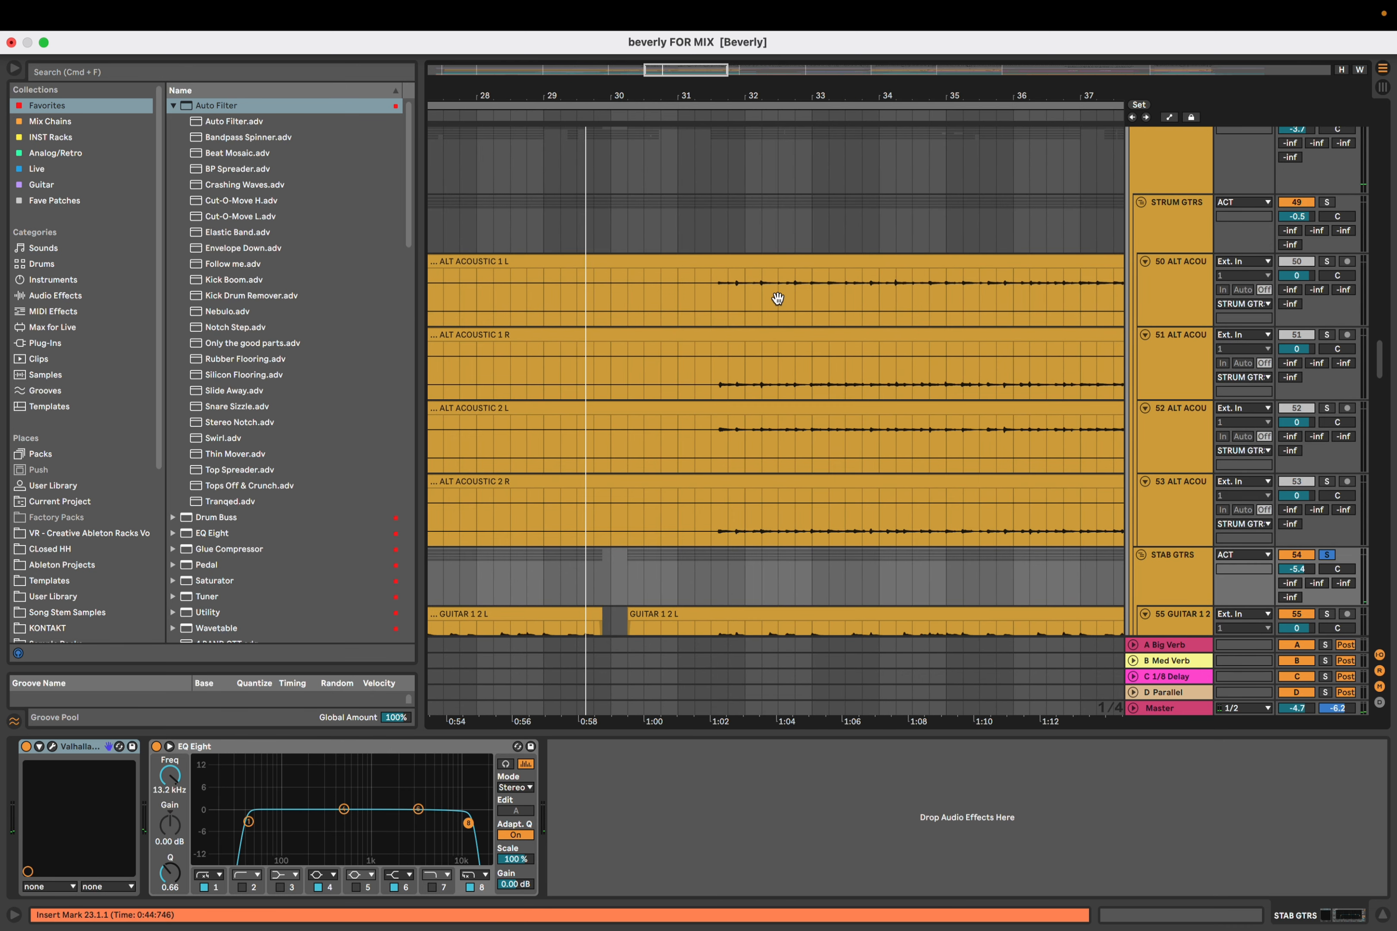
left_click(710, 228)
scroll(640, 298, "down", 1)
left_click_drag(748, 300, 730, 305)
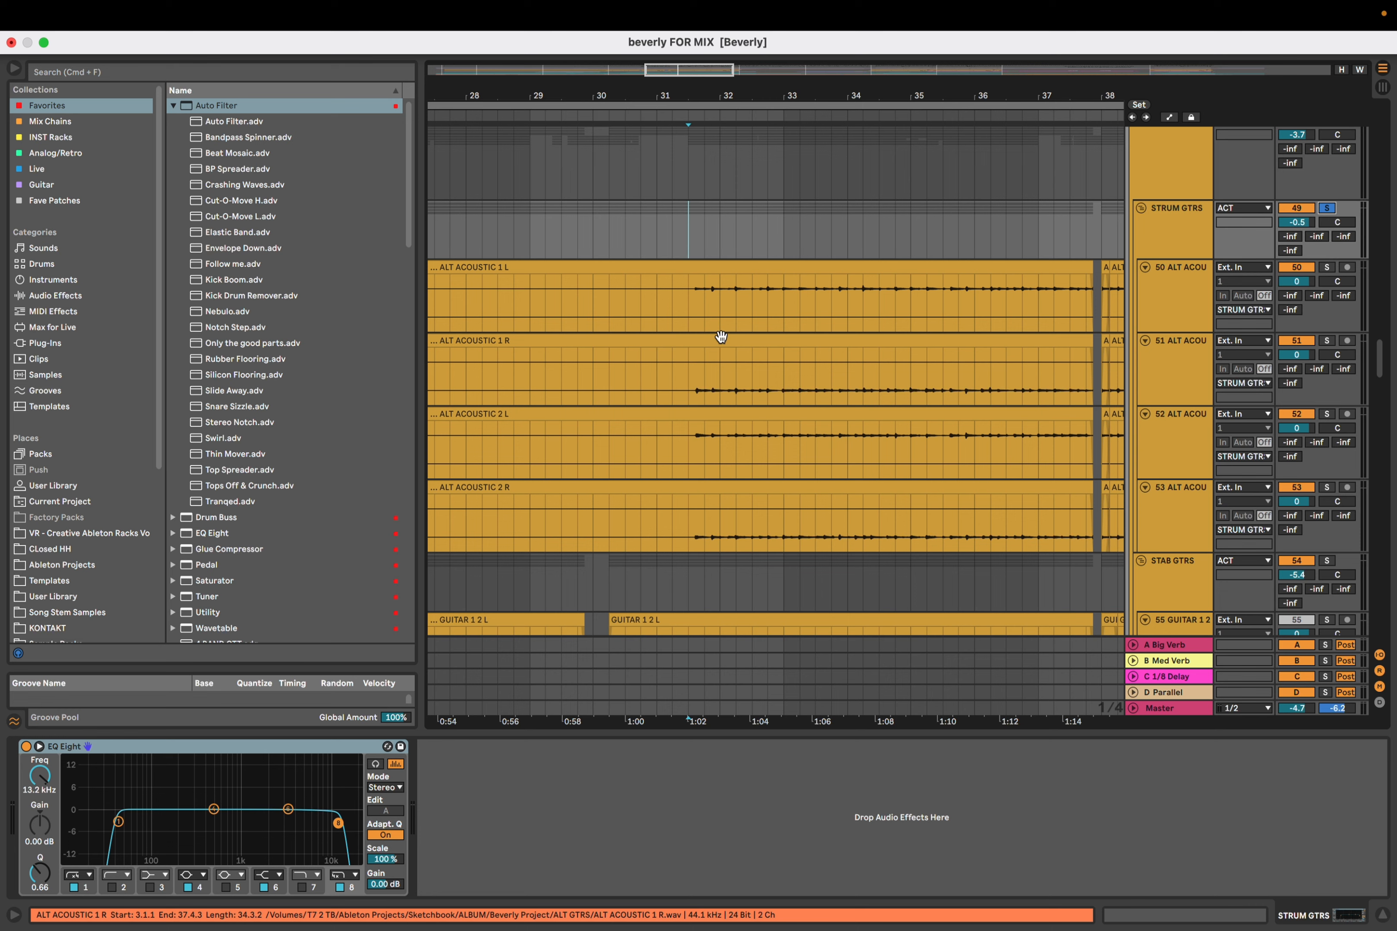
key("space")
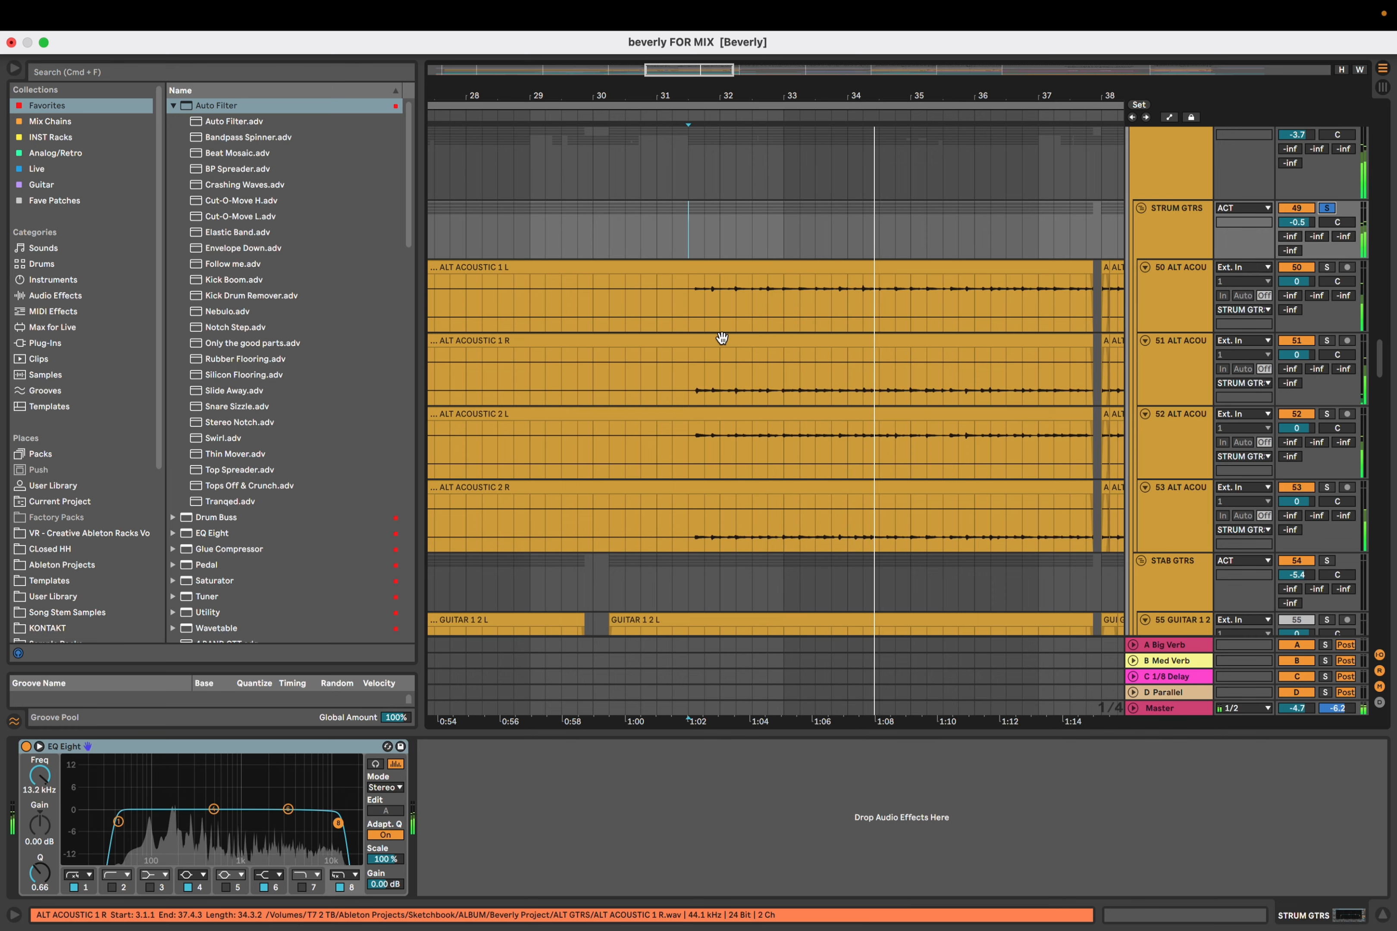
Add the STAB GTRS and ACT adds groups to the soloed STRUM GTRS and play all three from bar 31.3
scroll(722, 338, "down", 5)
scroll(785, 217, "down", 4)
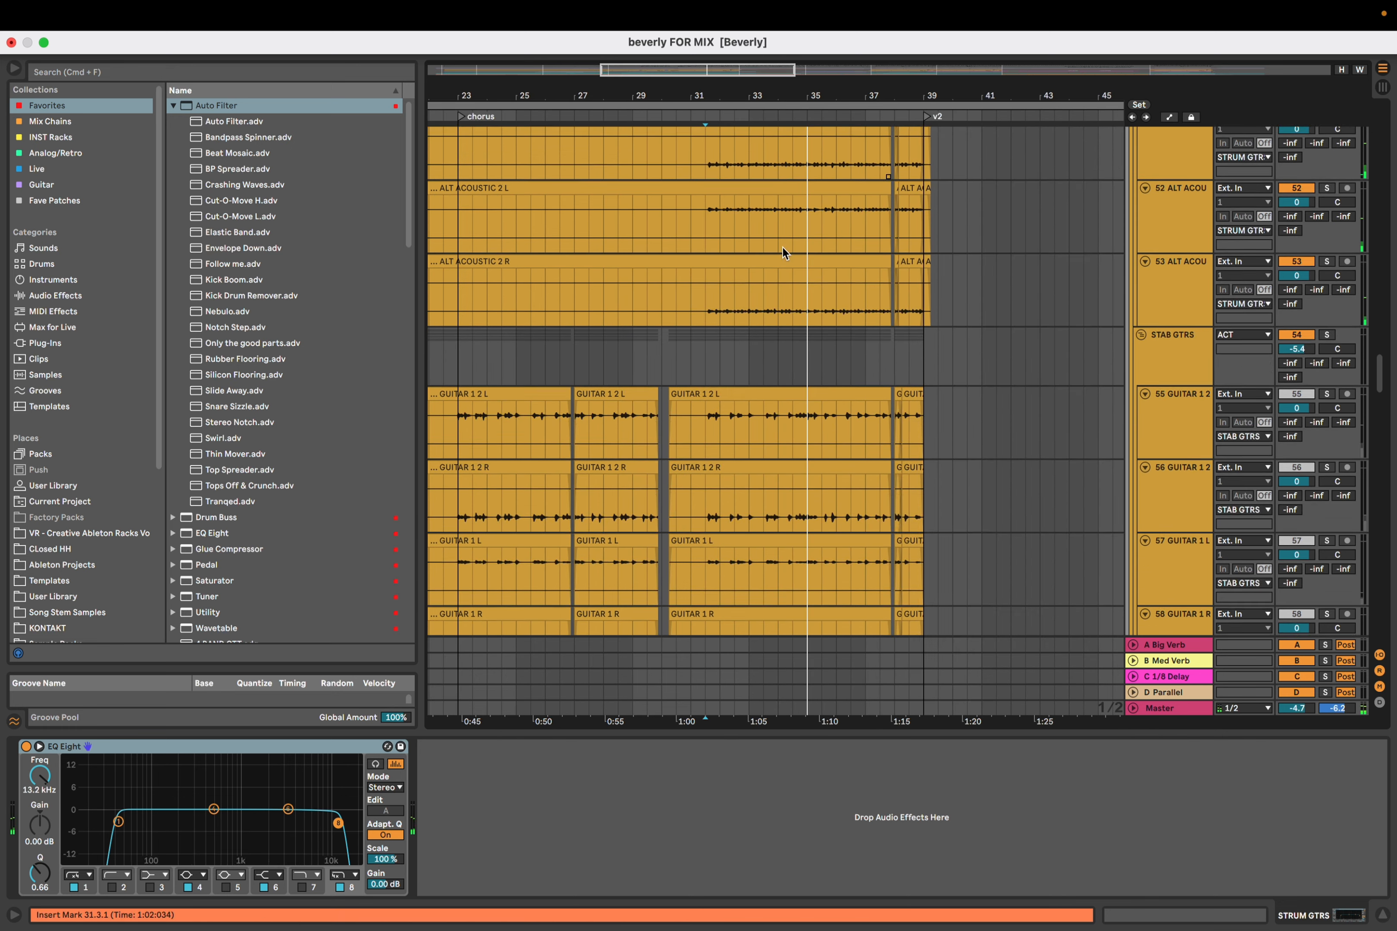
scroll(761, 354, "down", 3)
left_click(1327, 244)
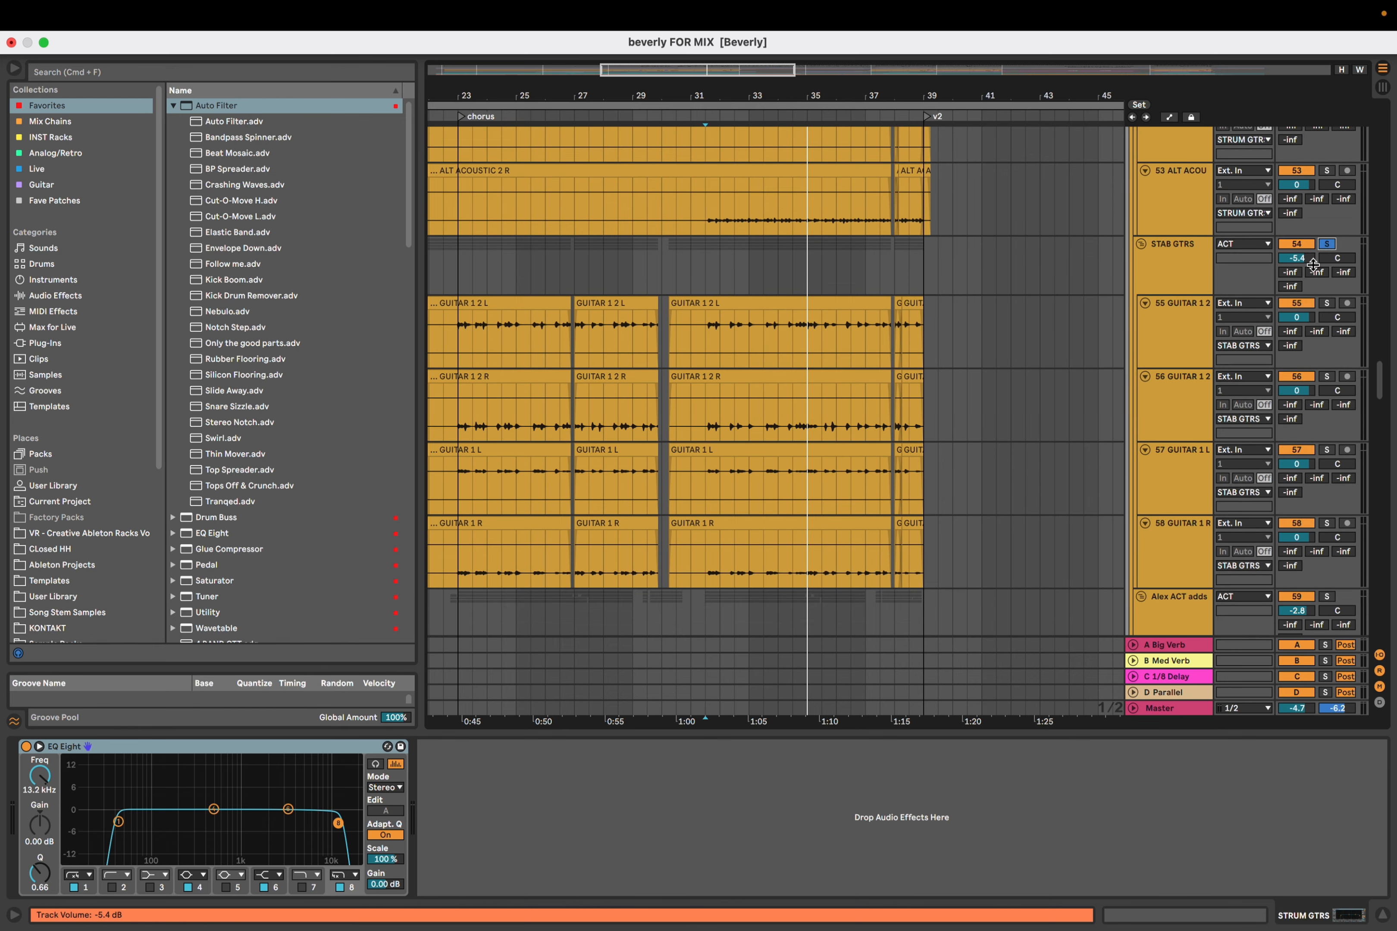
scroll(1315, 265, "down", 5)
left_click(1326, 250)
scroll(756, 340, "up", 5)
key("space")
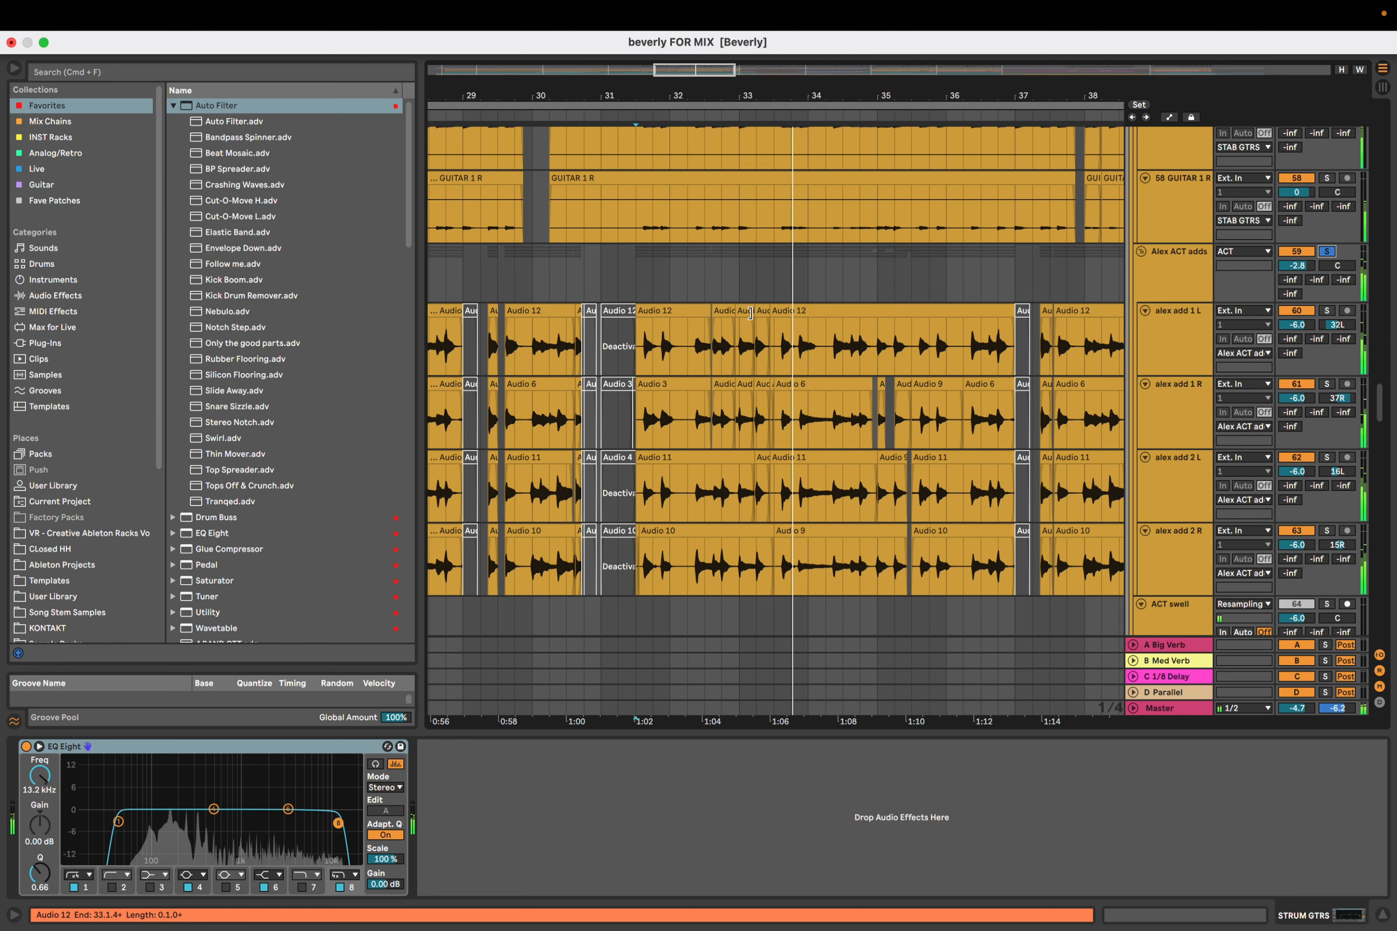
Stop playback and examine the ALT ACOUSTIC and STAB GTRS clips across the chorus
key("space")
scroll(656, 318, "up", 5)
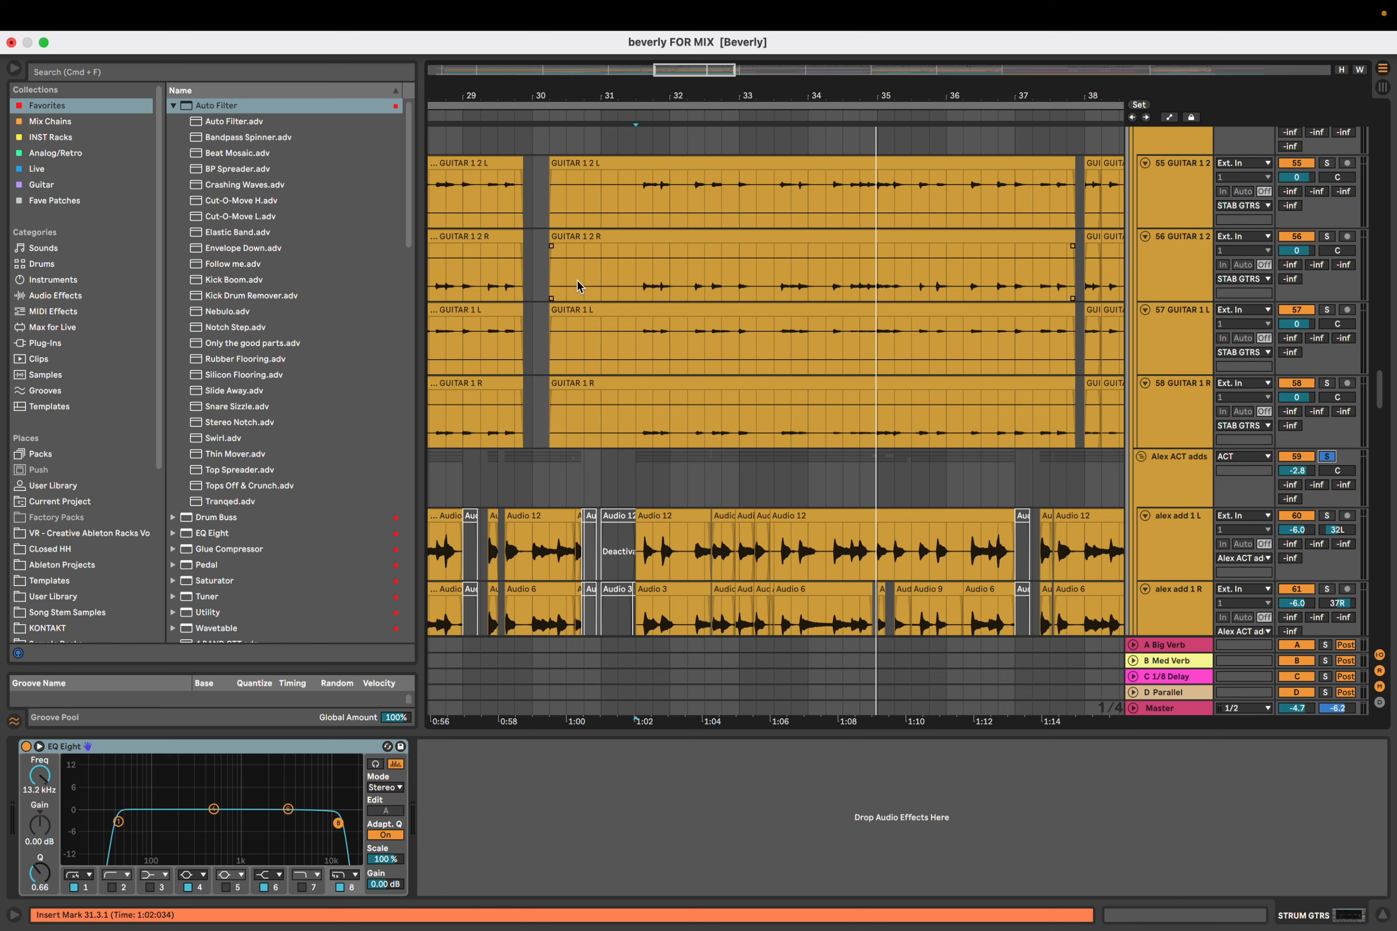
scroll(604, 325, "up", 5)
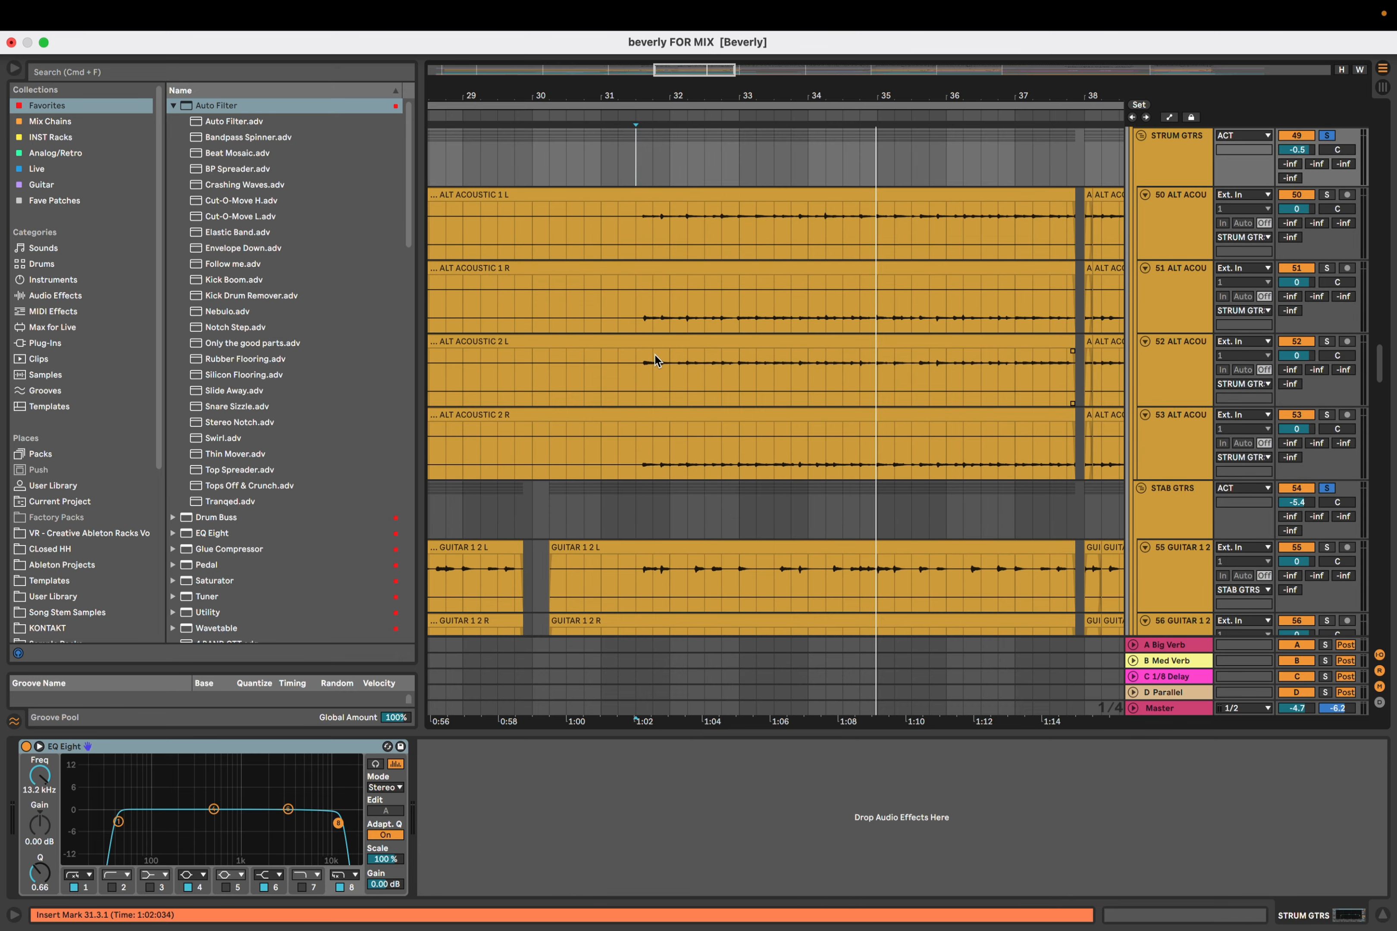
scroll(654, 355, "down", 5)
scroll(650, 370, "up", 5)
scroll(686, 406, "down", 5)
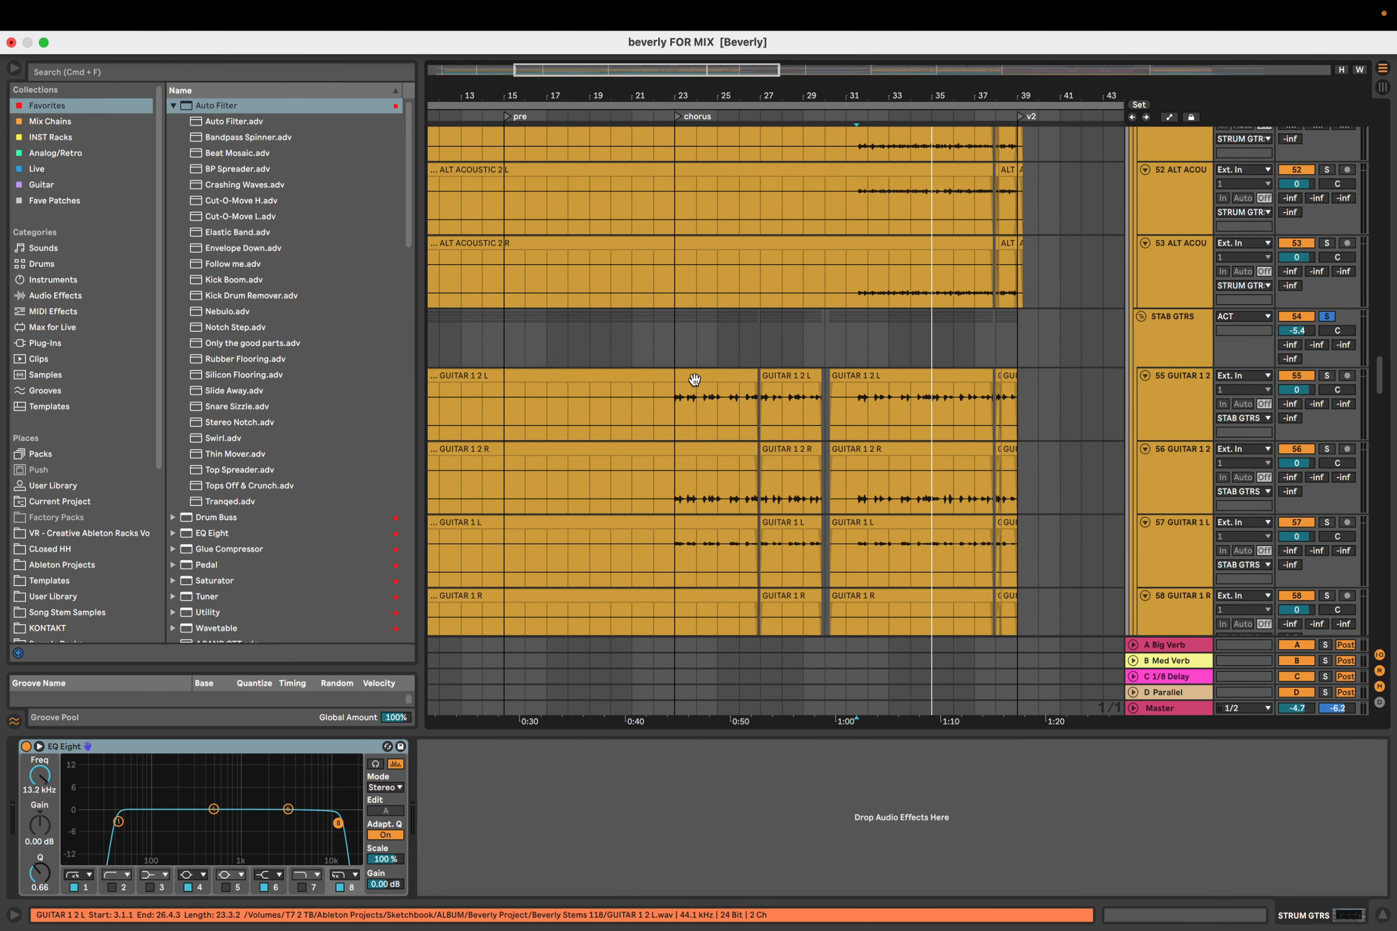
Solo only the ACT adds group and play it from the chorus marker at bar 23
left_click(668, 457)
scroll(664, 463, "down", 3)
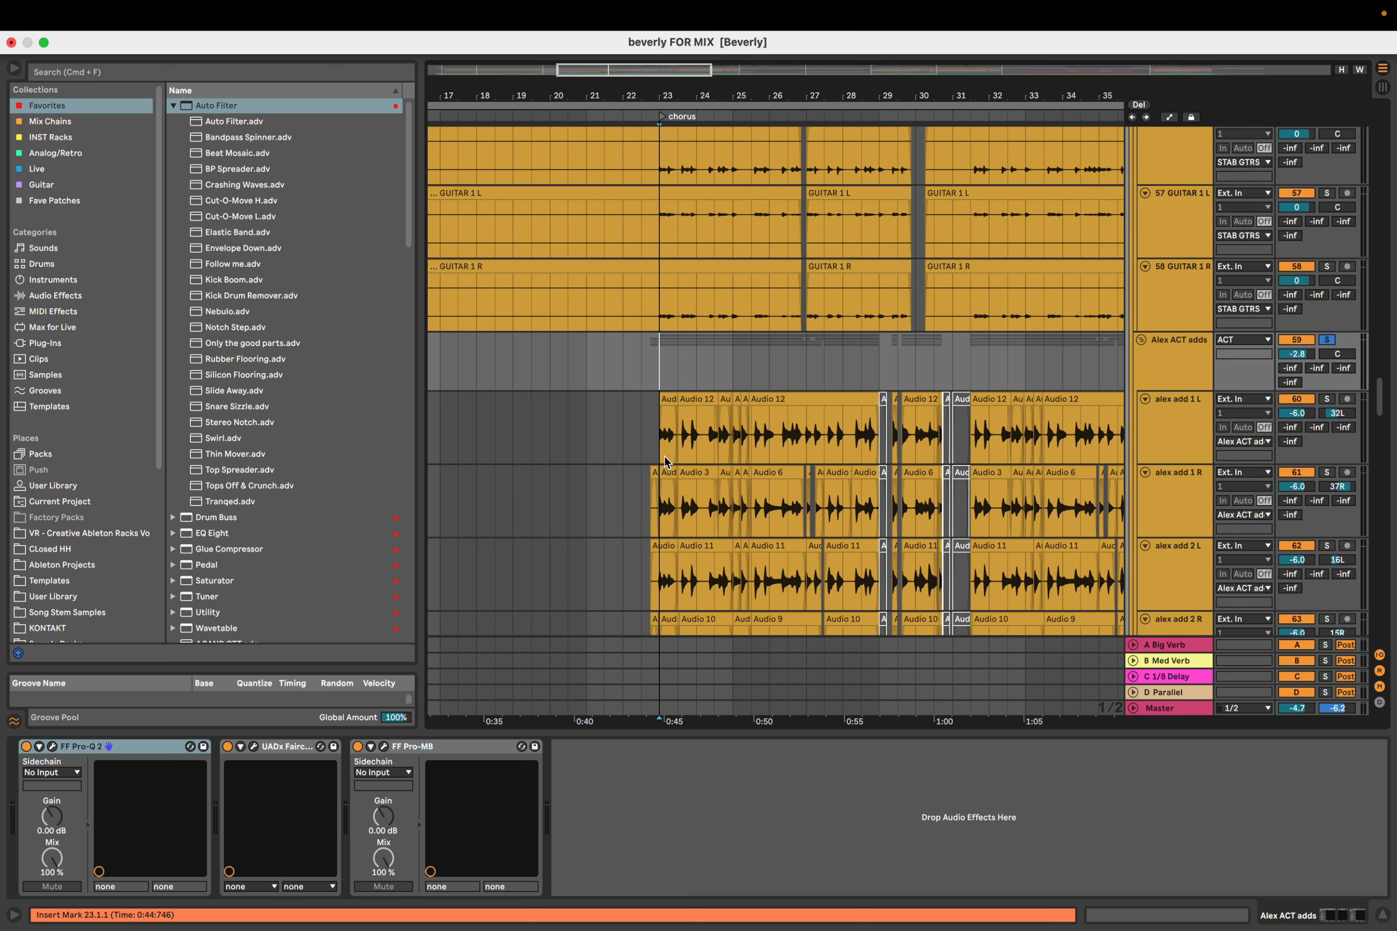
scroll(665, 462, "down", 2)
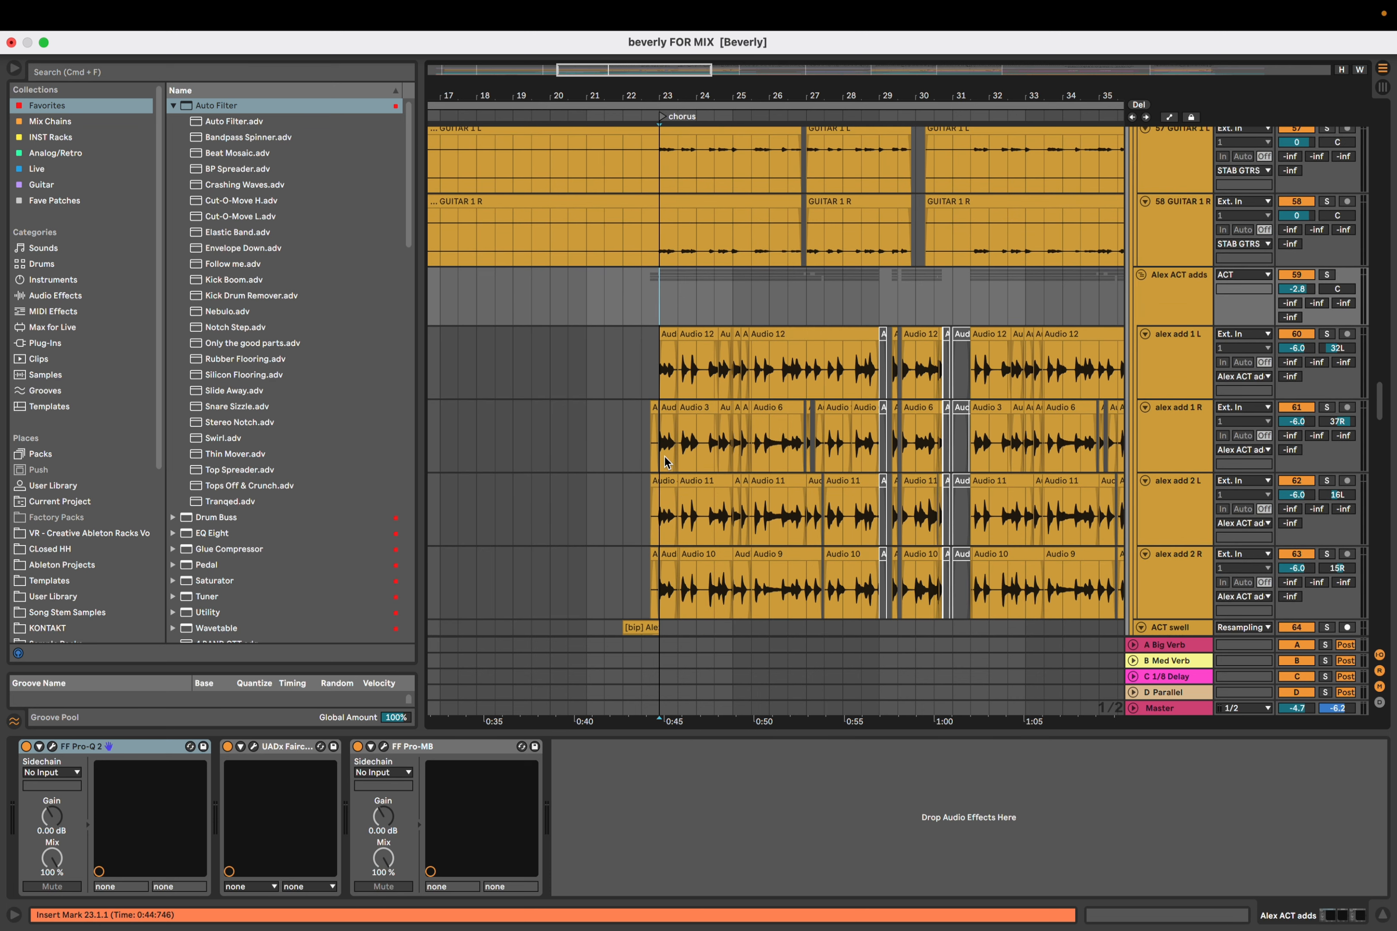
left_click(666, 332)
left_click(660, 322)
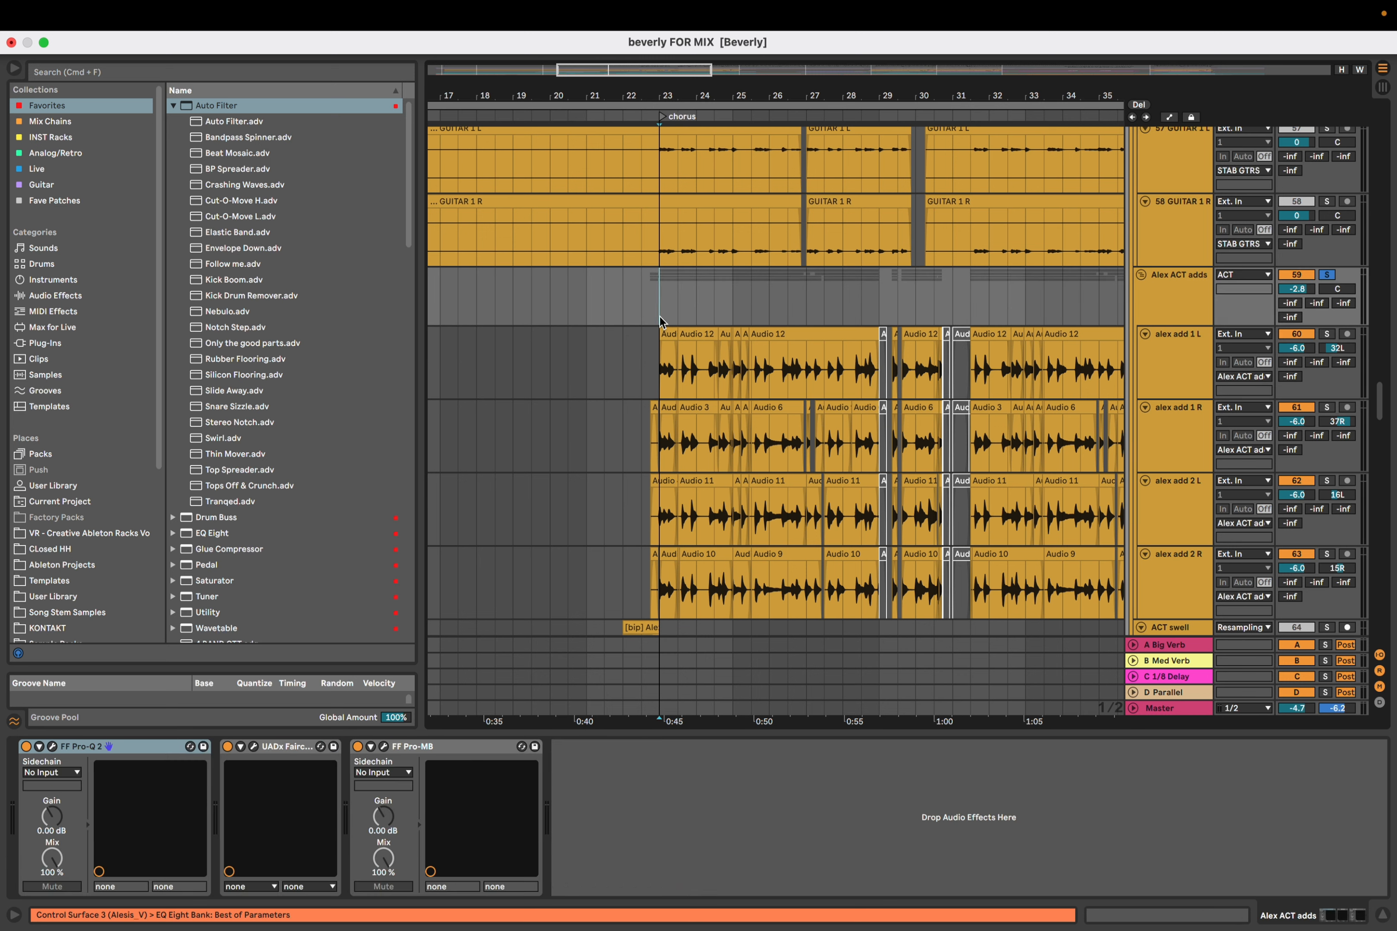
key("space")
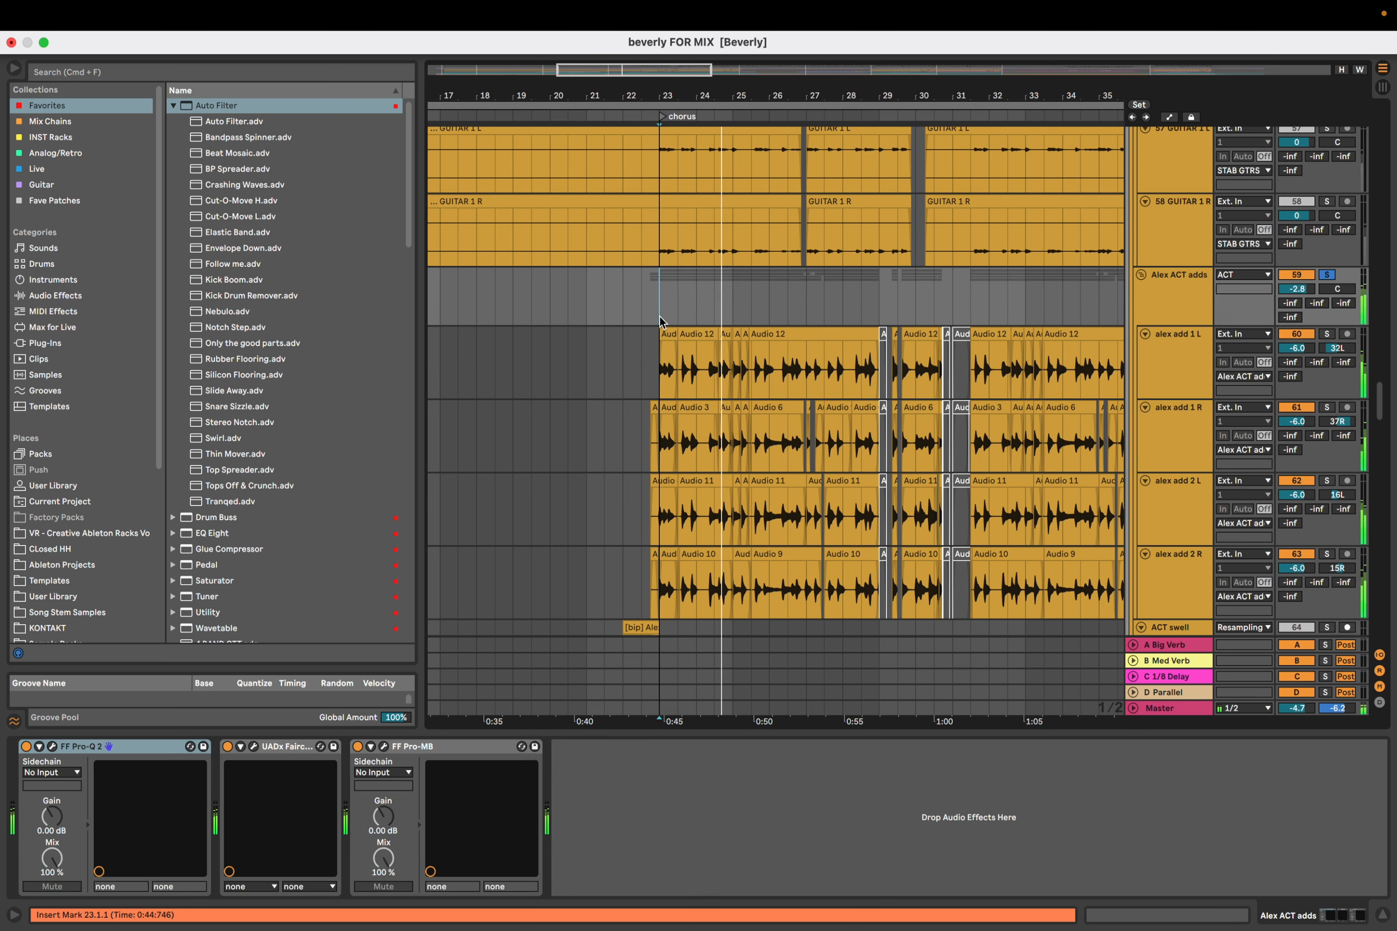
Solo only the STAB GTRS group, play it from bar 23, and stop playback
key("space")
scroll(659, 318, "up", 5)
left_click(652, 233)
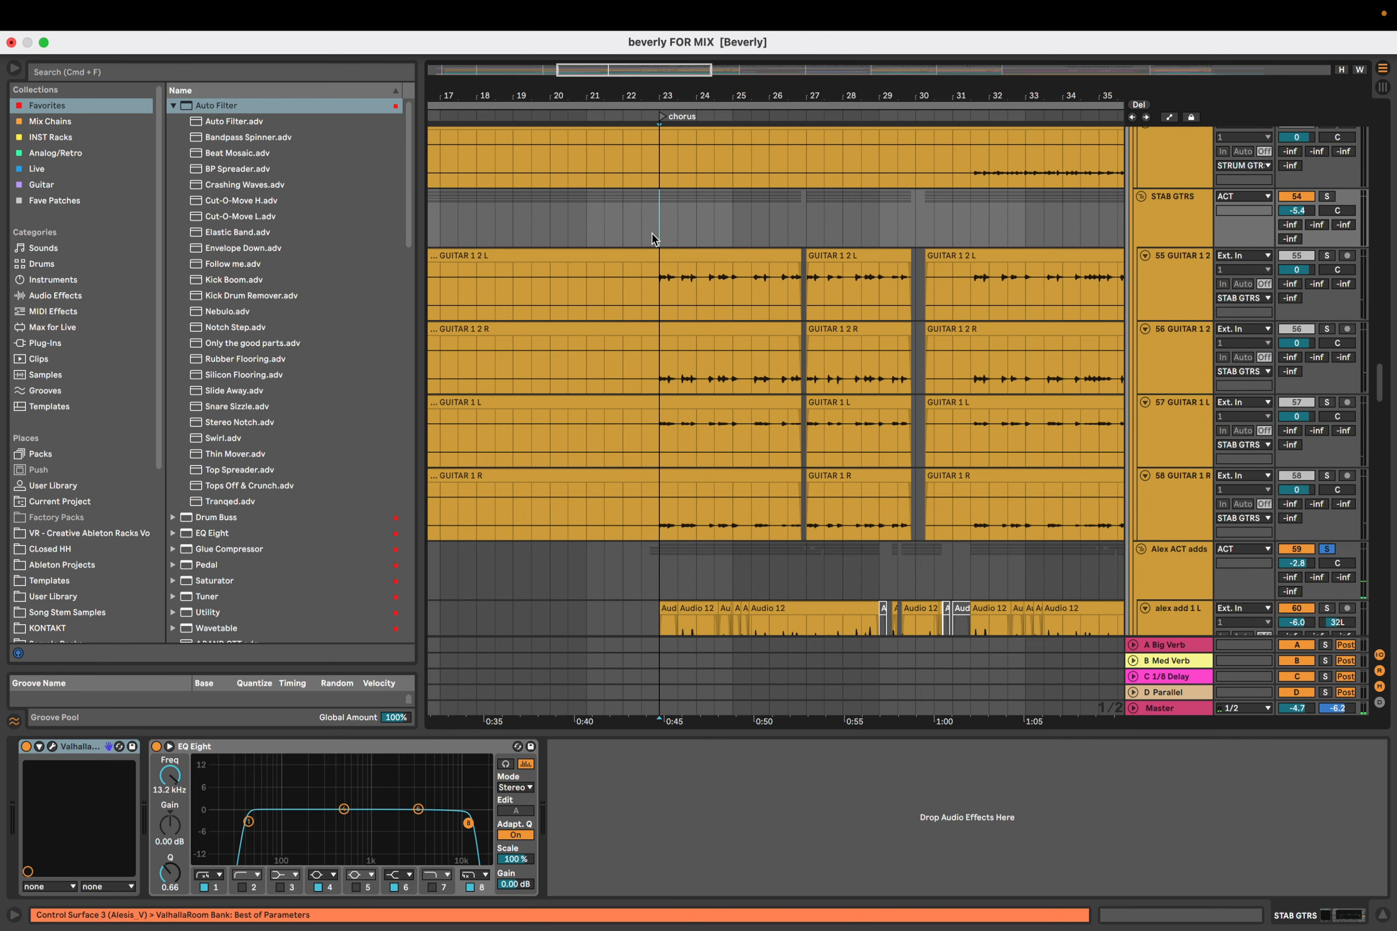
key("space")
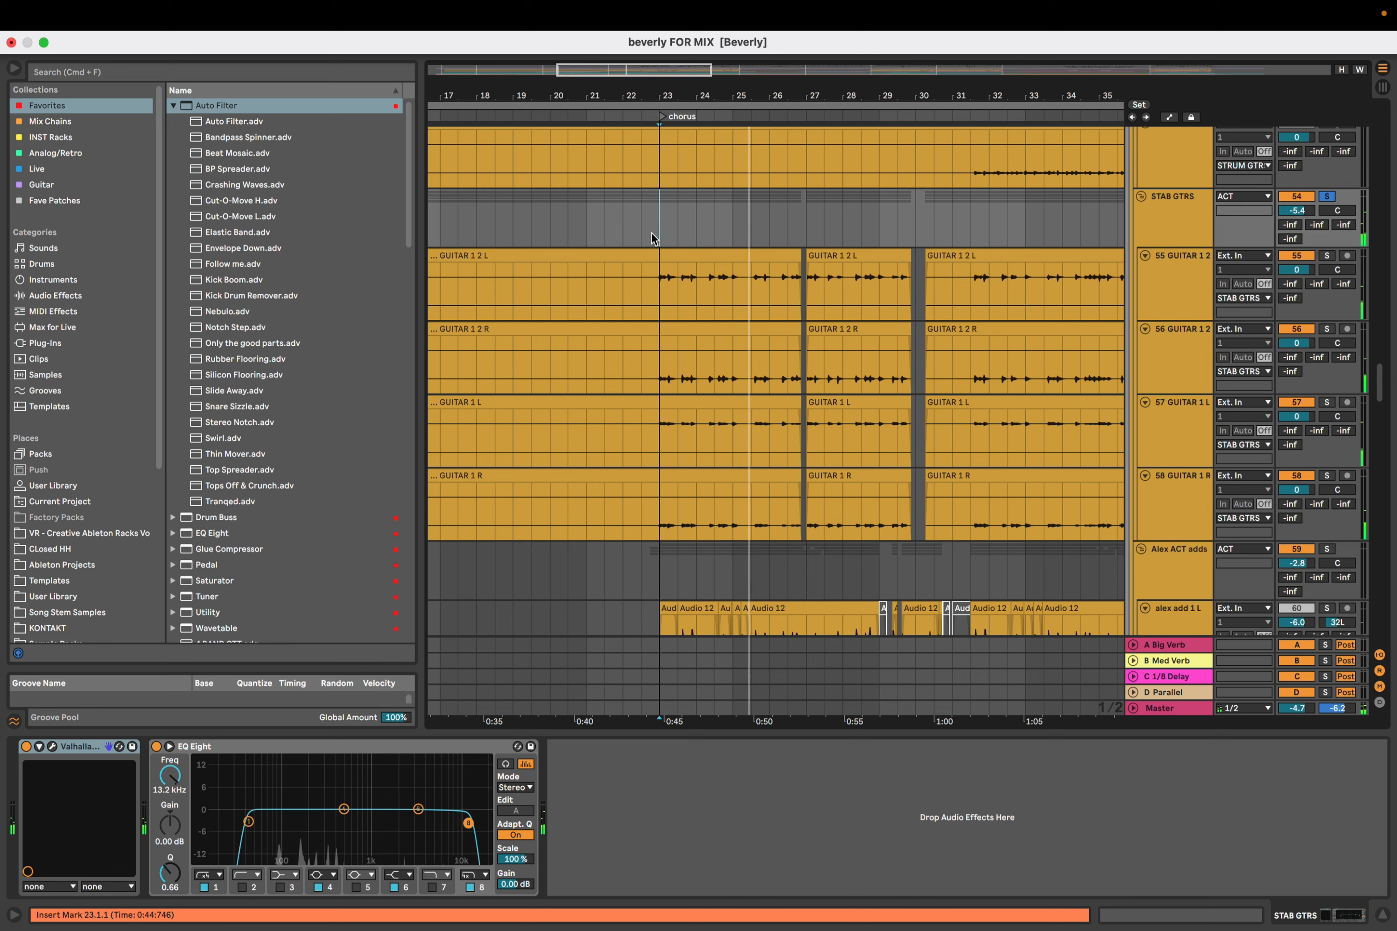
key("space")
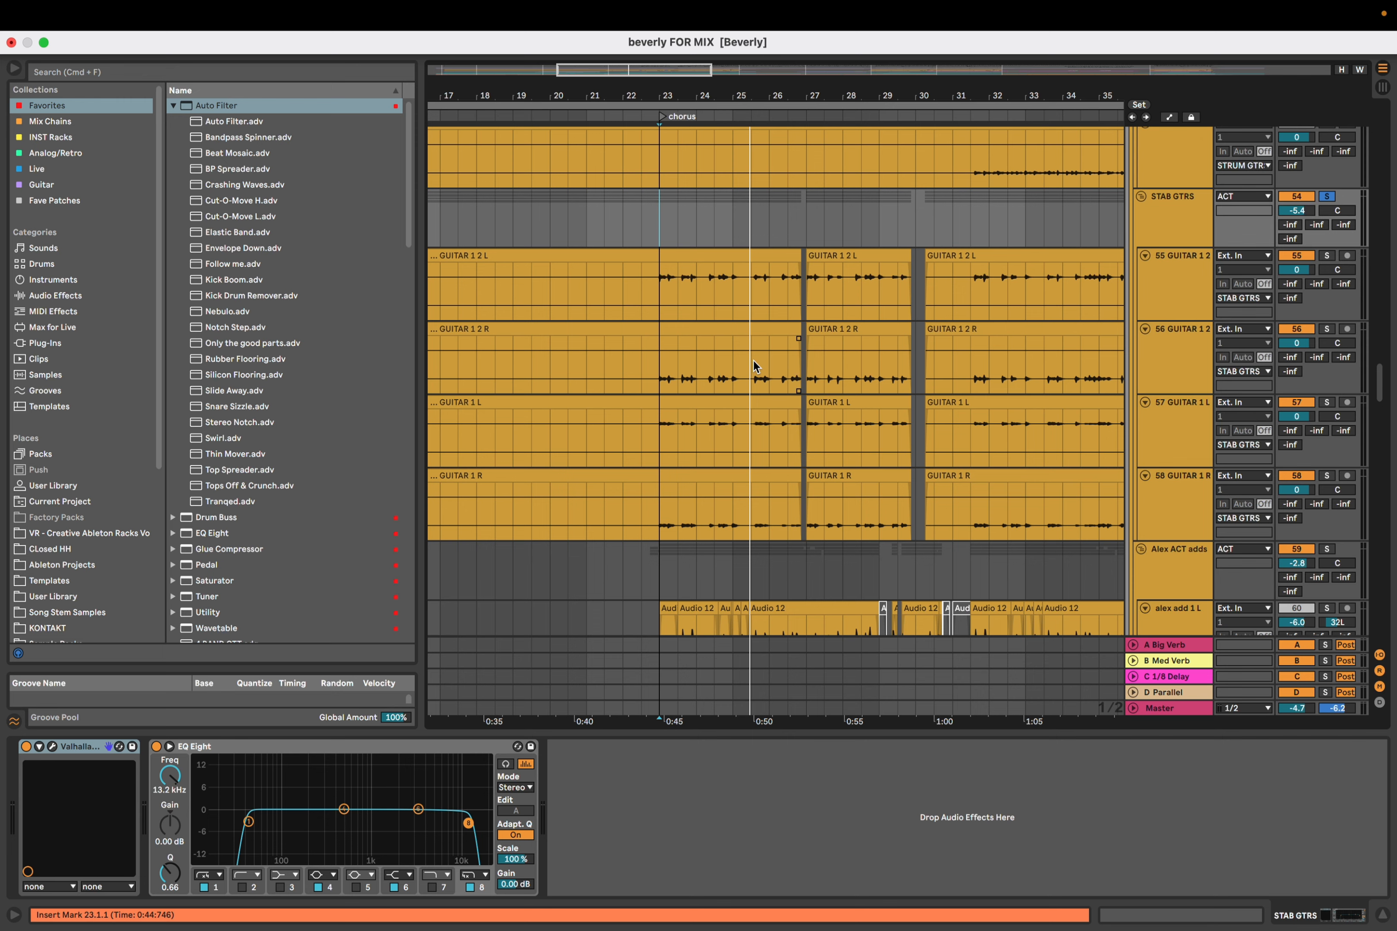
Place the insert mark at bar 25.3 on the STAB GTRS group and play the stabs from there
scroll(756, 365, "up", 3)
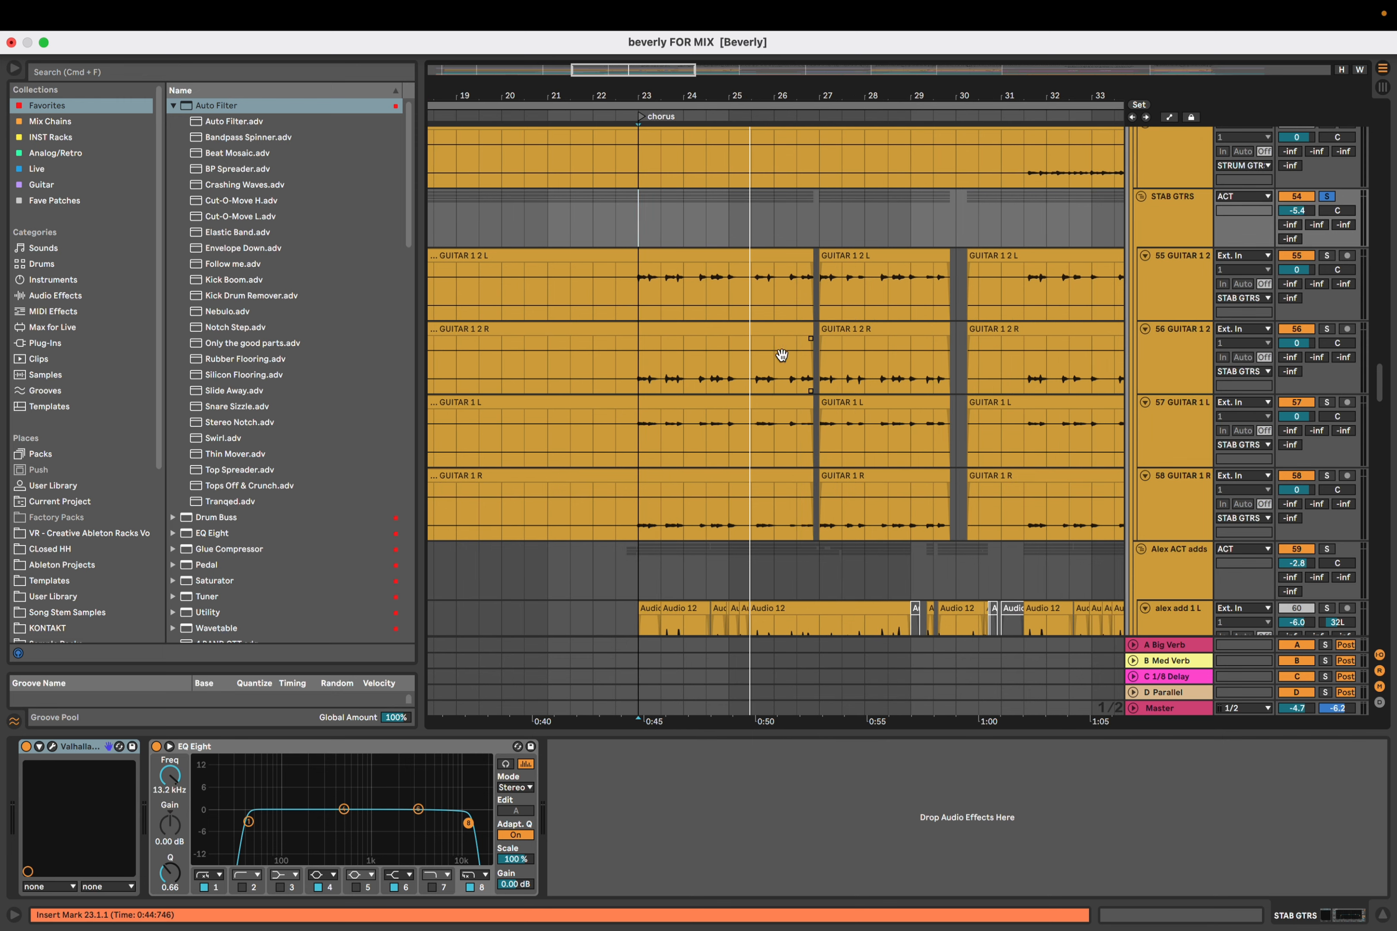
scroll(745, 361, "right", 3)
scroll(738, 363, "up", 5)
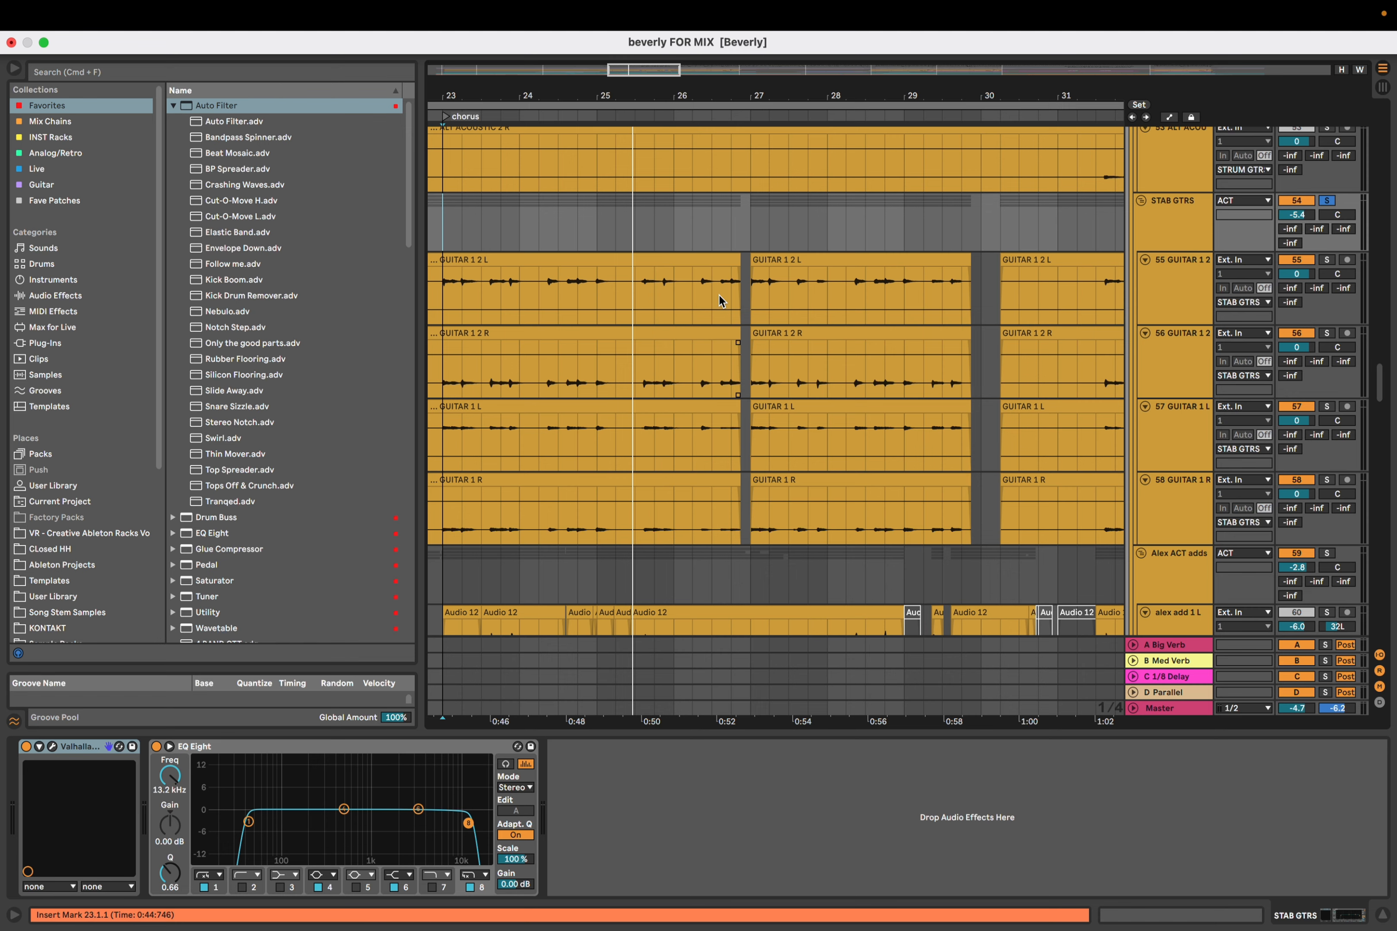
scroll(667, 267, "down", 1)
scroll(703, 390, "down", 3)
scroll(712, 415, "left", 2)
scroll(716, 422, "up", 4)
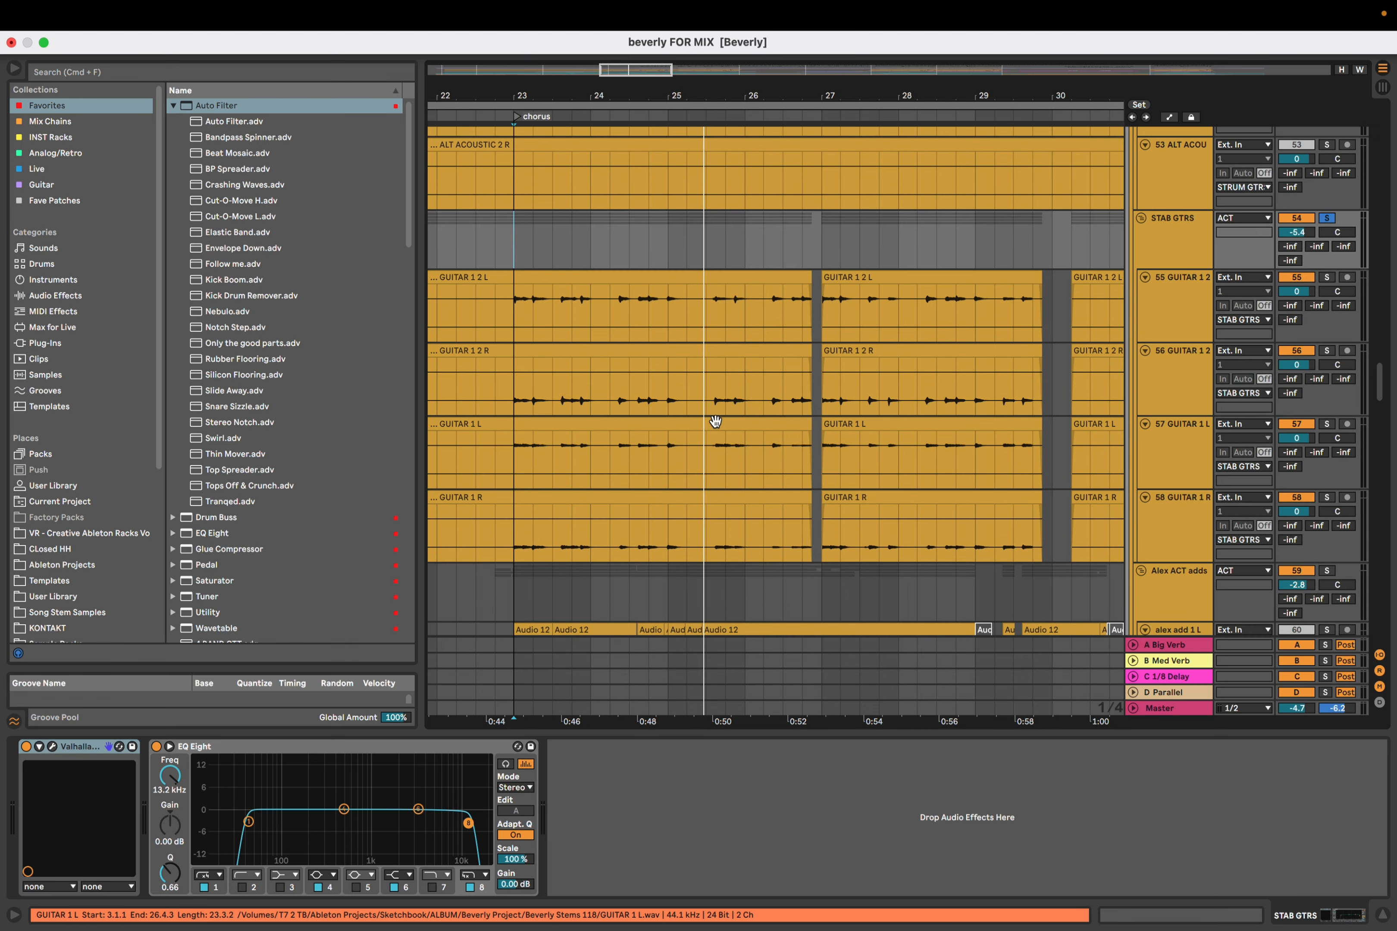
left_click(711, 249)
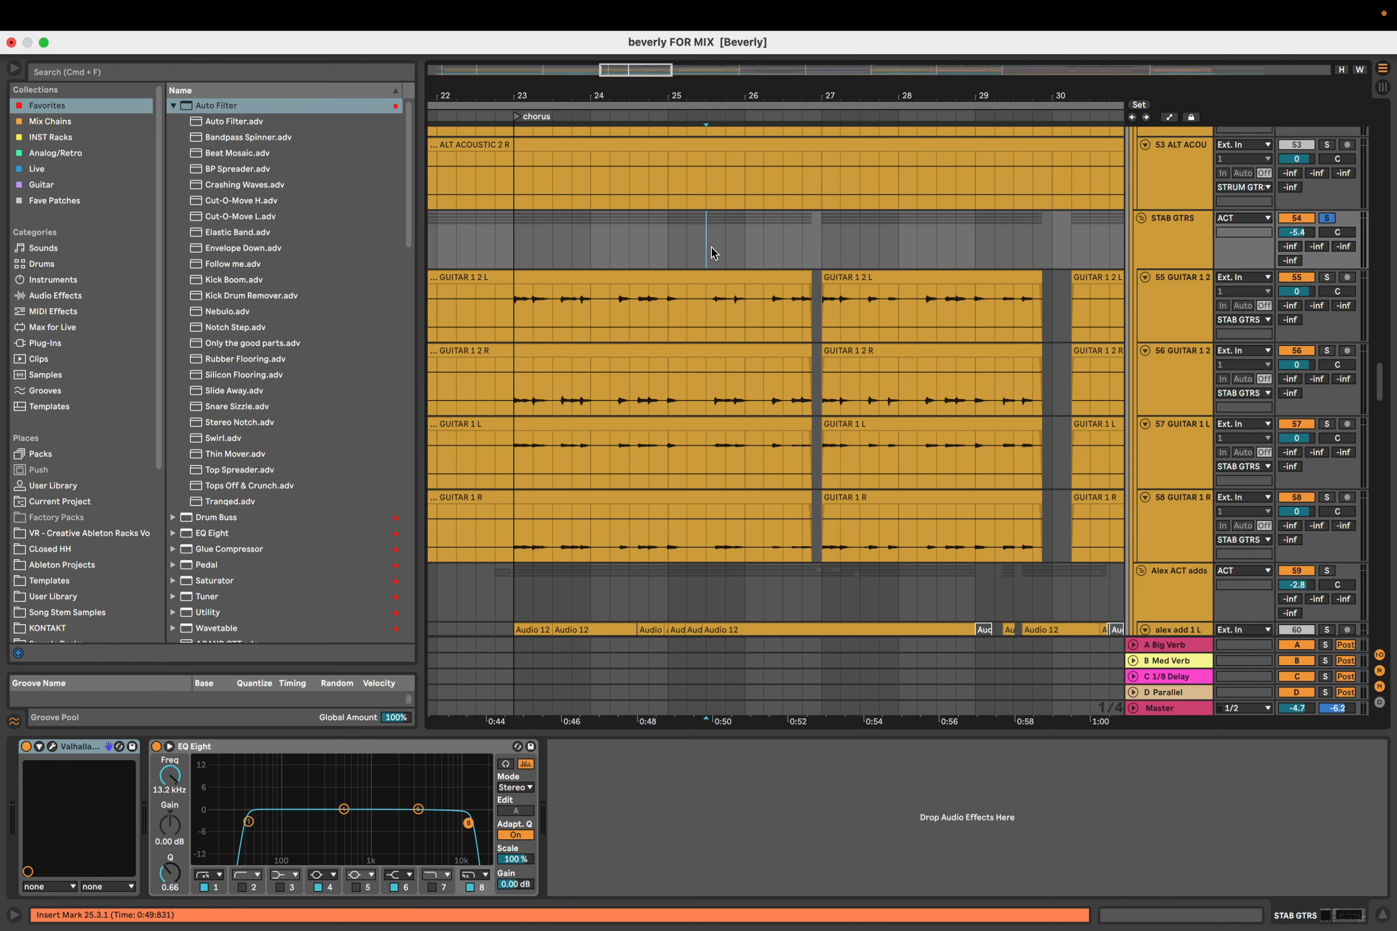
key("space")
Solo the ACT adds group together with STAB GTRS and set the start point at bar 25.3 on the GUITAR 1 R track
scroll(712, 248, "down", 5)
key("minus")
key("minus")
scroll(689, 368, "up", 2)
left_click(603, 463)
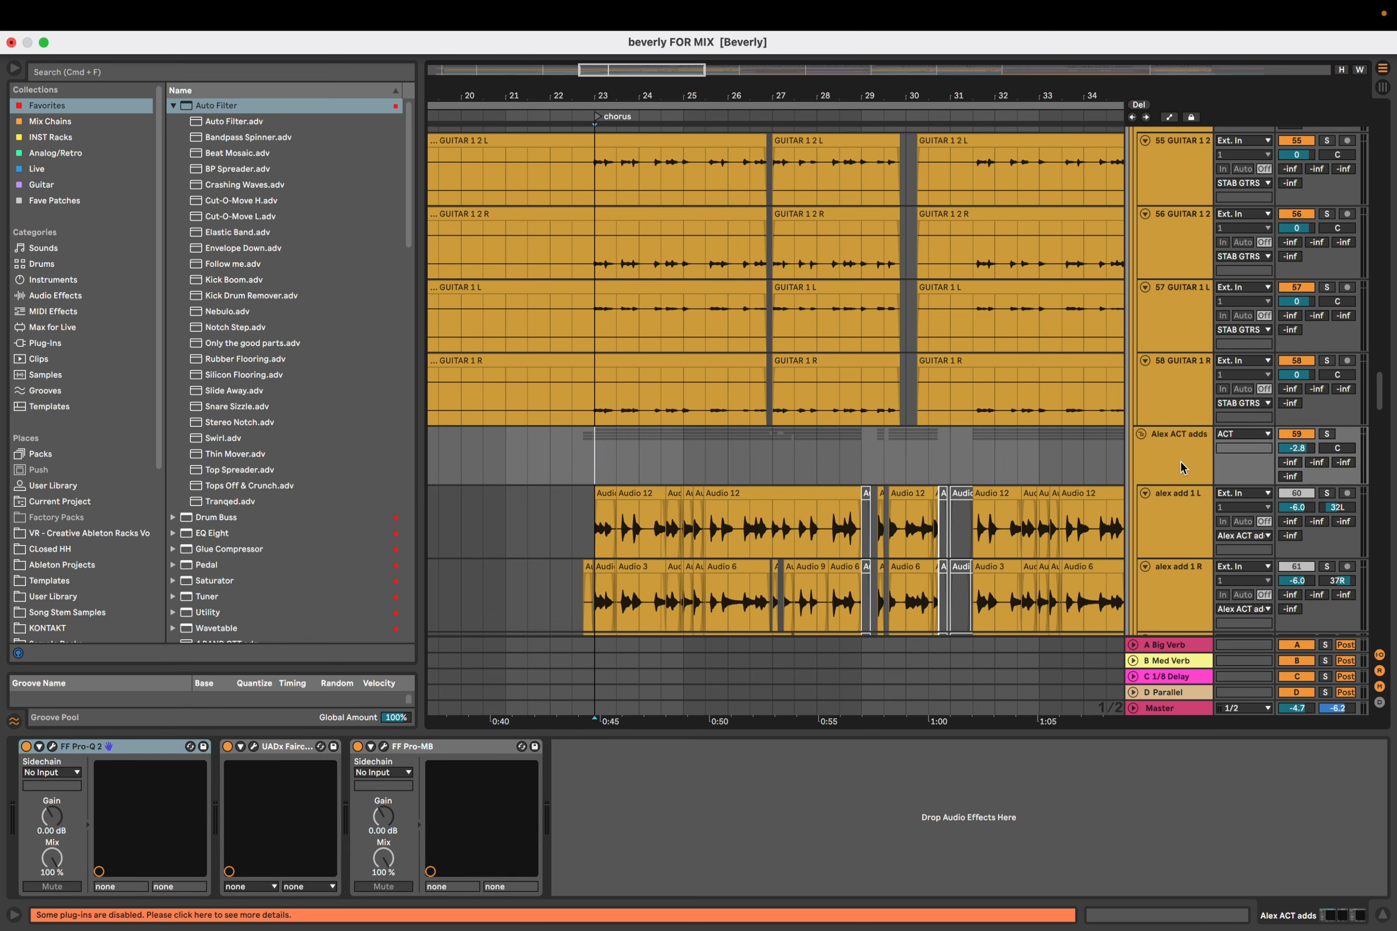
left_click(1327, 433)
left_click(707, 404)
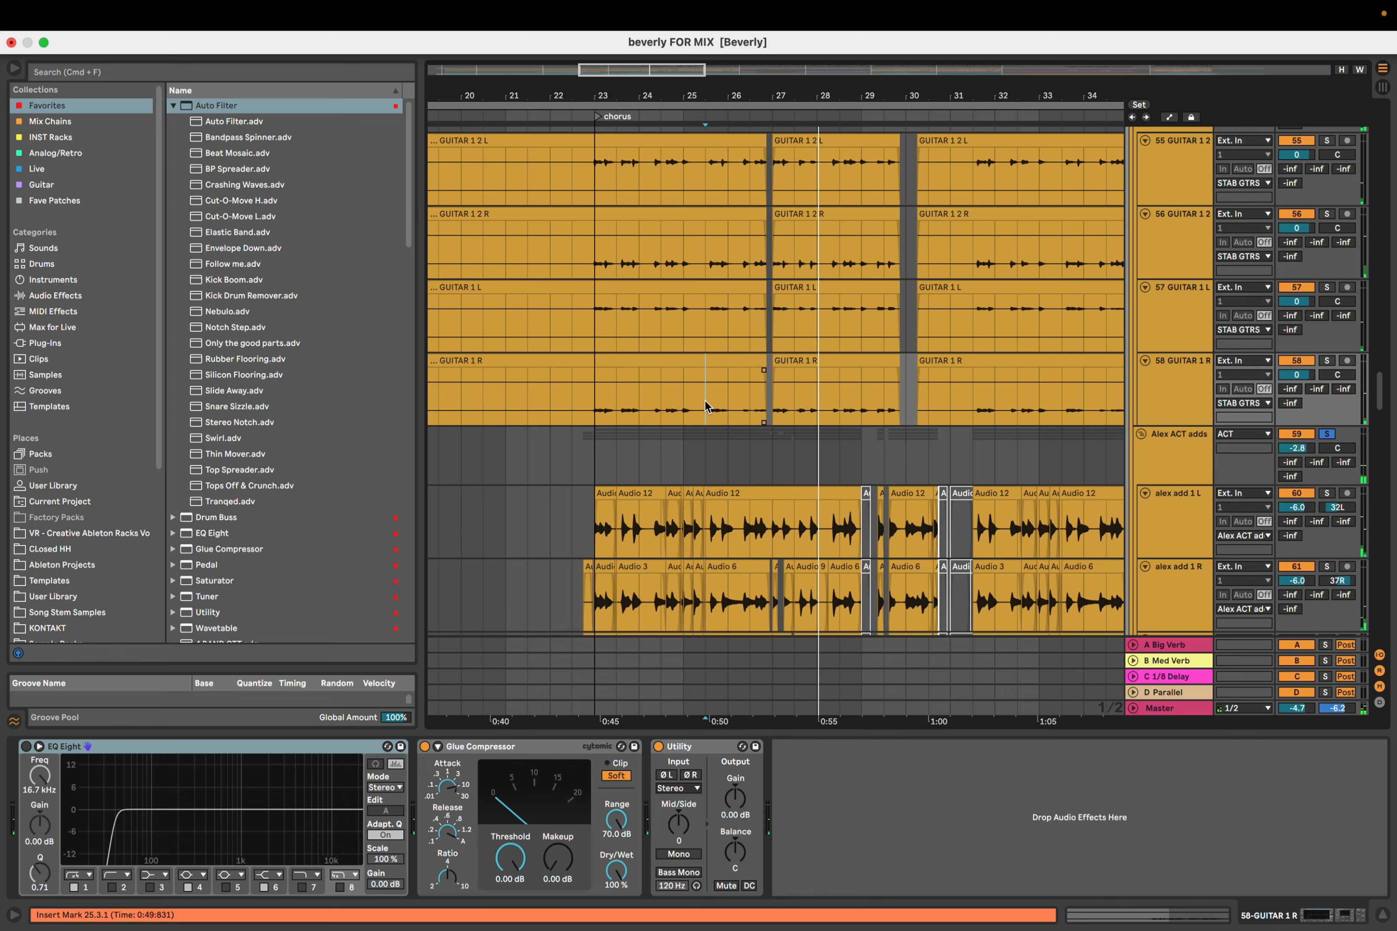
Examine how the STRUM GTRS, STAB GTRS and ACT adds clips layer between the chorus and v2 markers
scroll(708, 406, "up", 1)
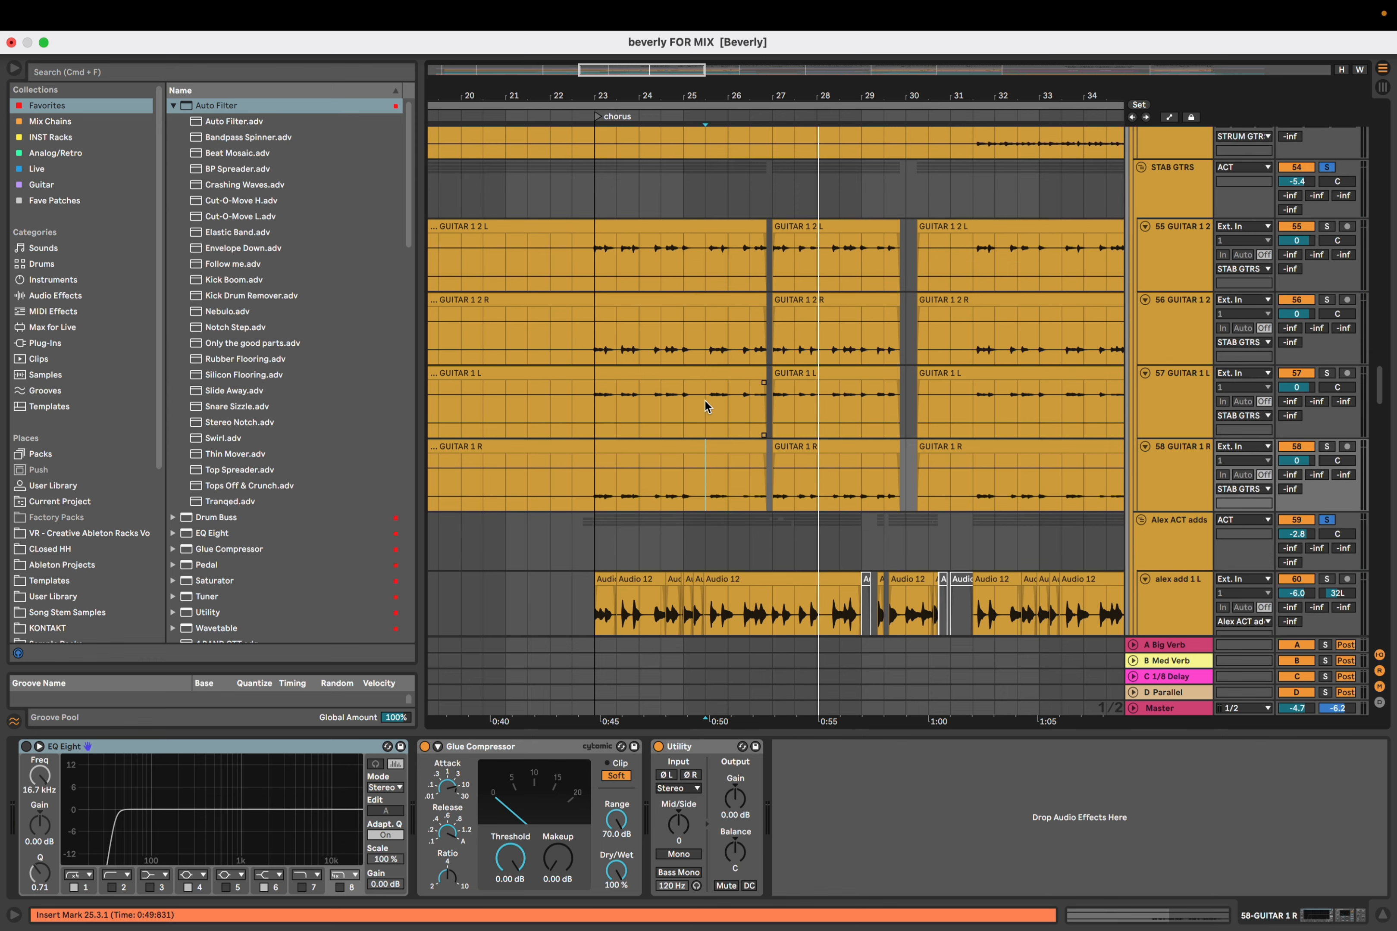
scroll(708, 406, "up", 10)
scroll(706, 407, "down", 6)
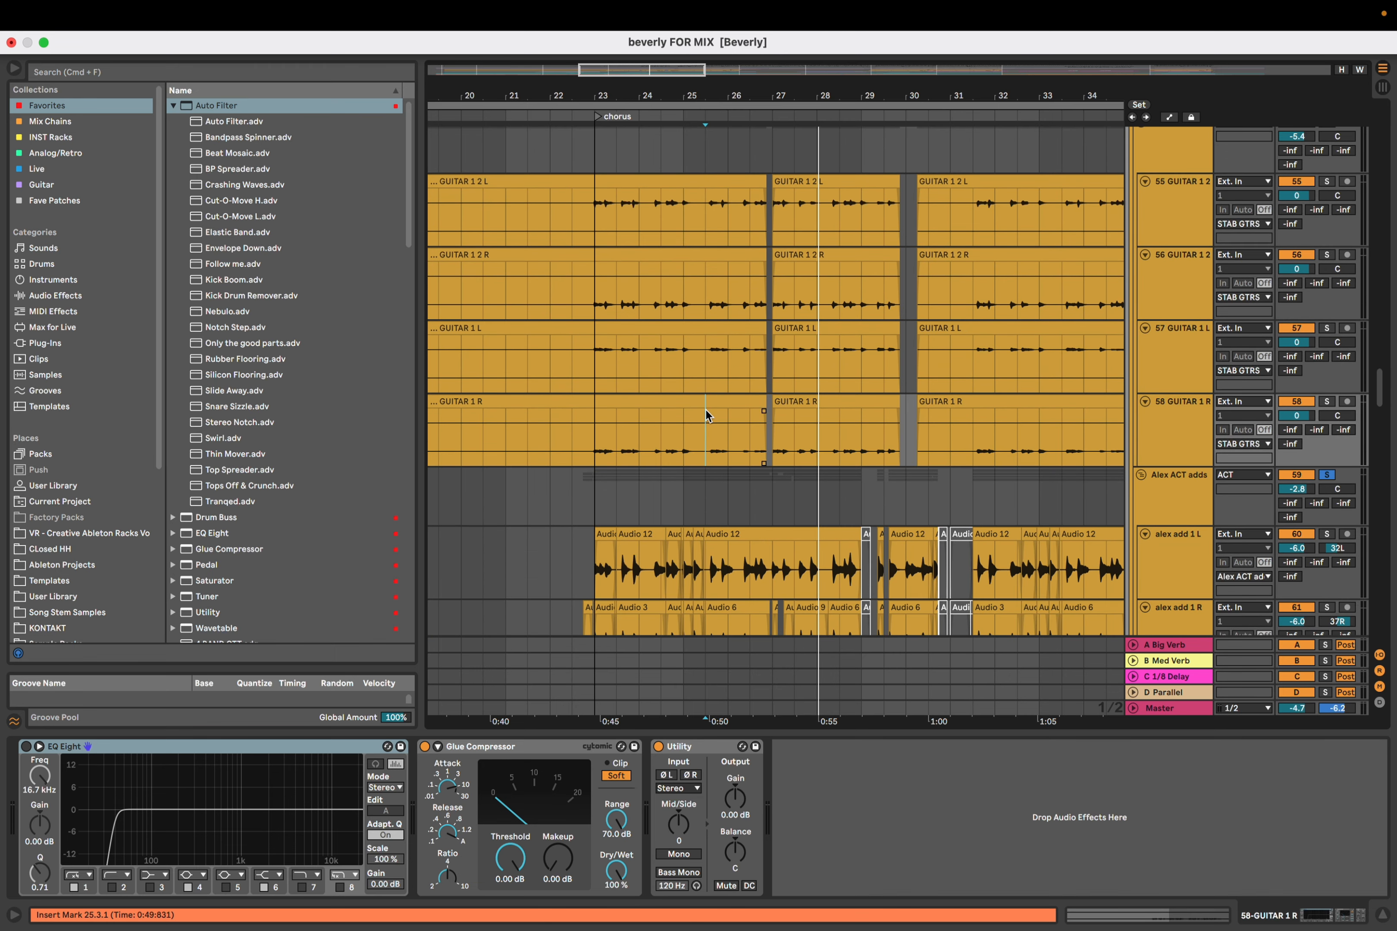
scroll(708, 410, "up", 8)
scroll(707, 410, "down", 4)
left_click_drag(760, 418, 695, 414)
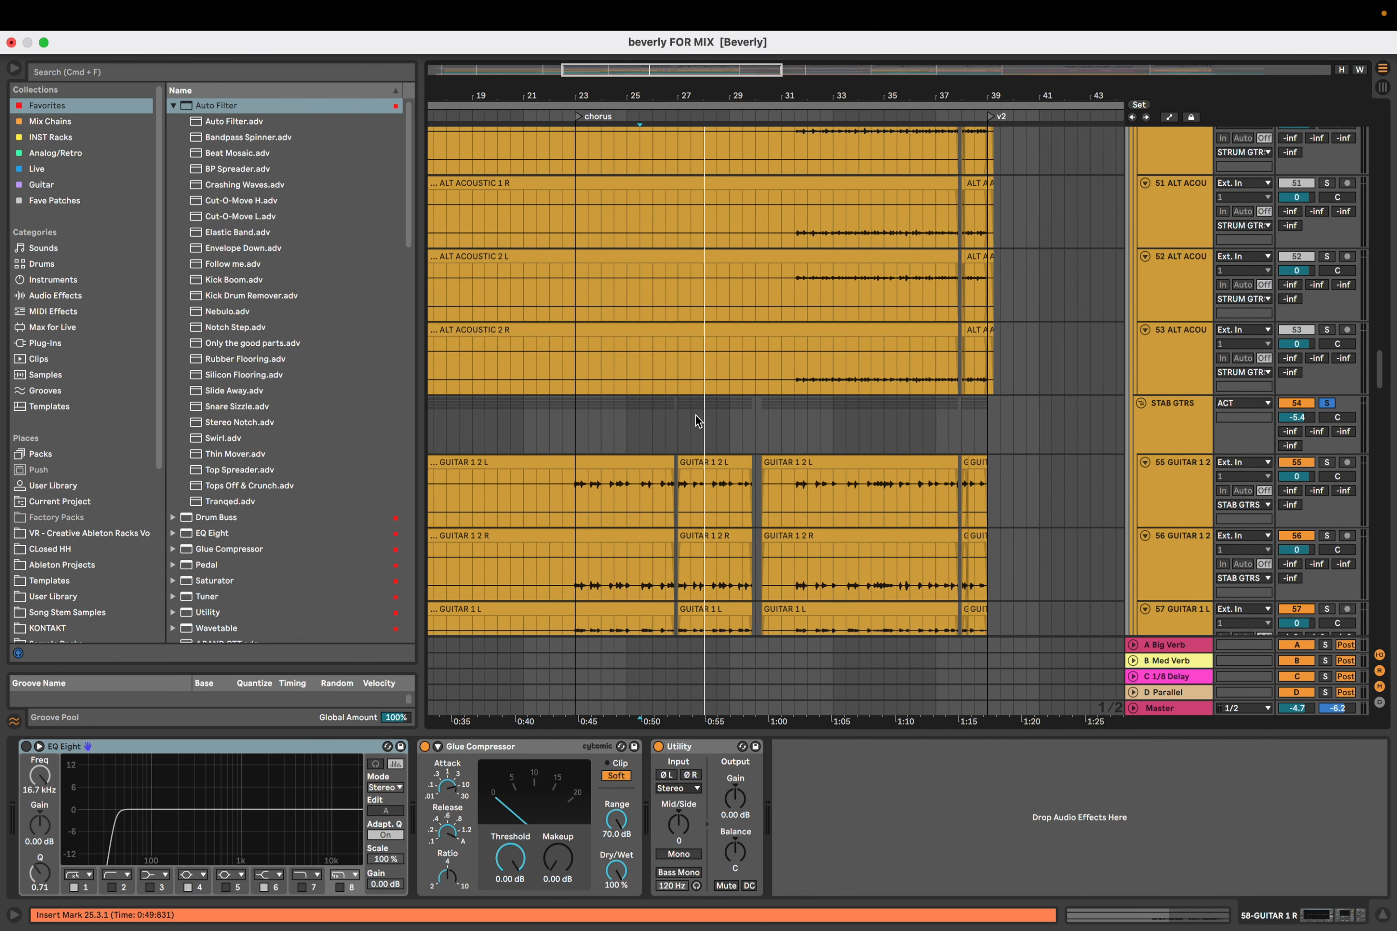
scroll(704, 417, "down", 6)
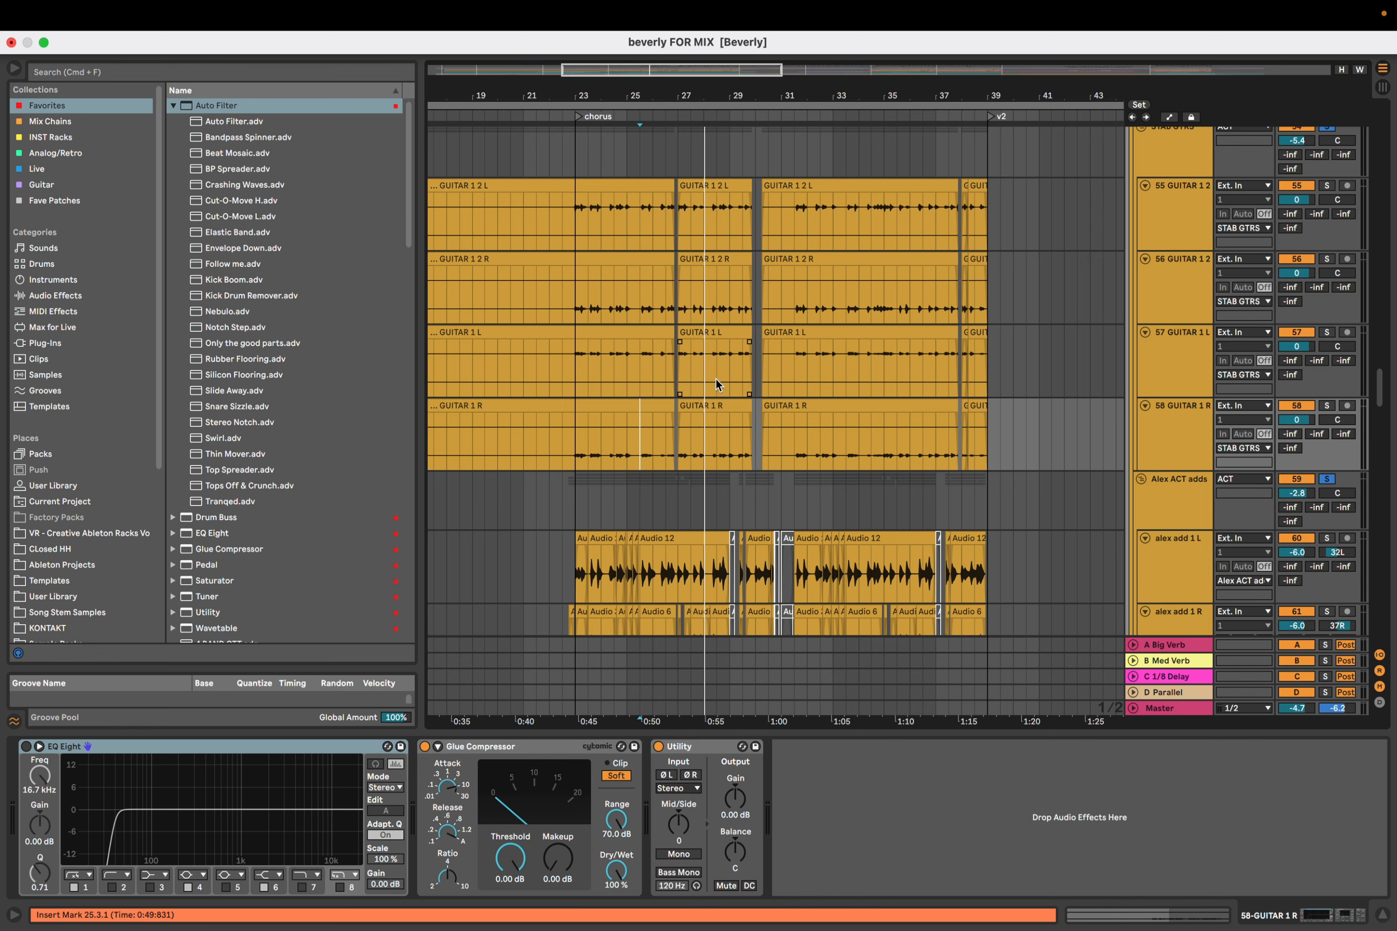
scroll(715, 364, "up", 3)
scroll(715, 370, "down", 2)
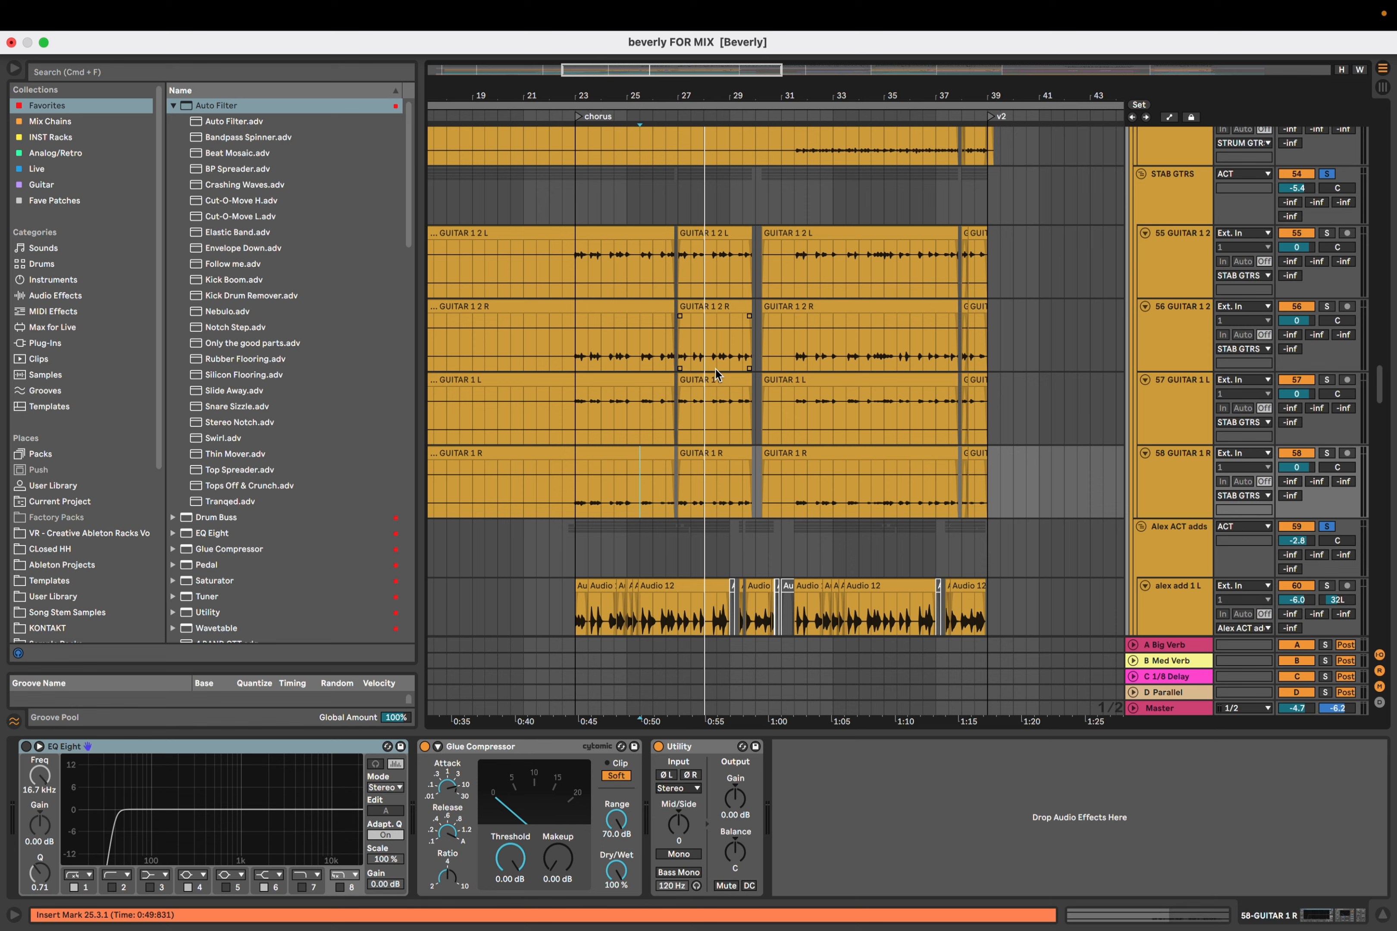
scroll(787, 271, "up", 10)
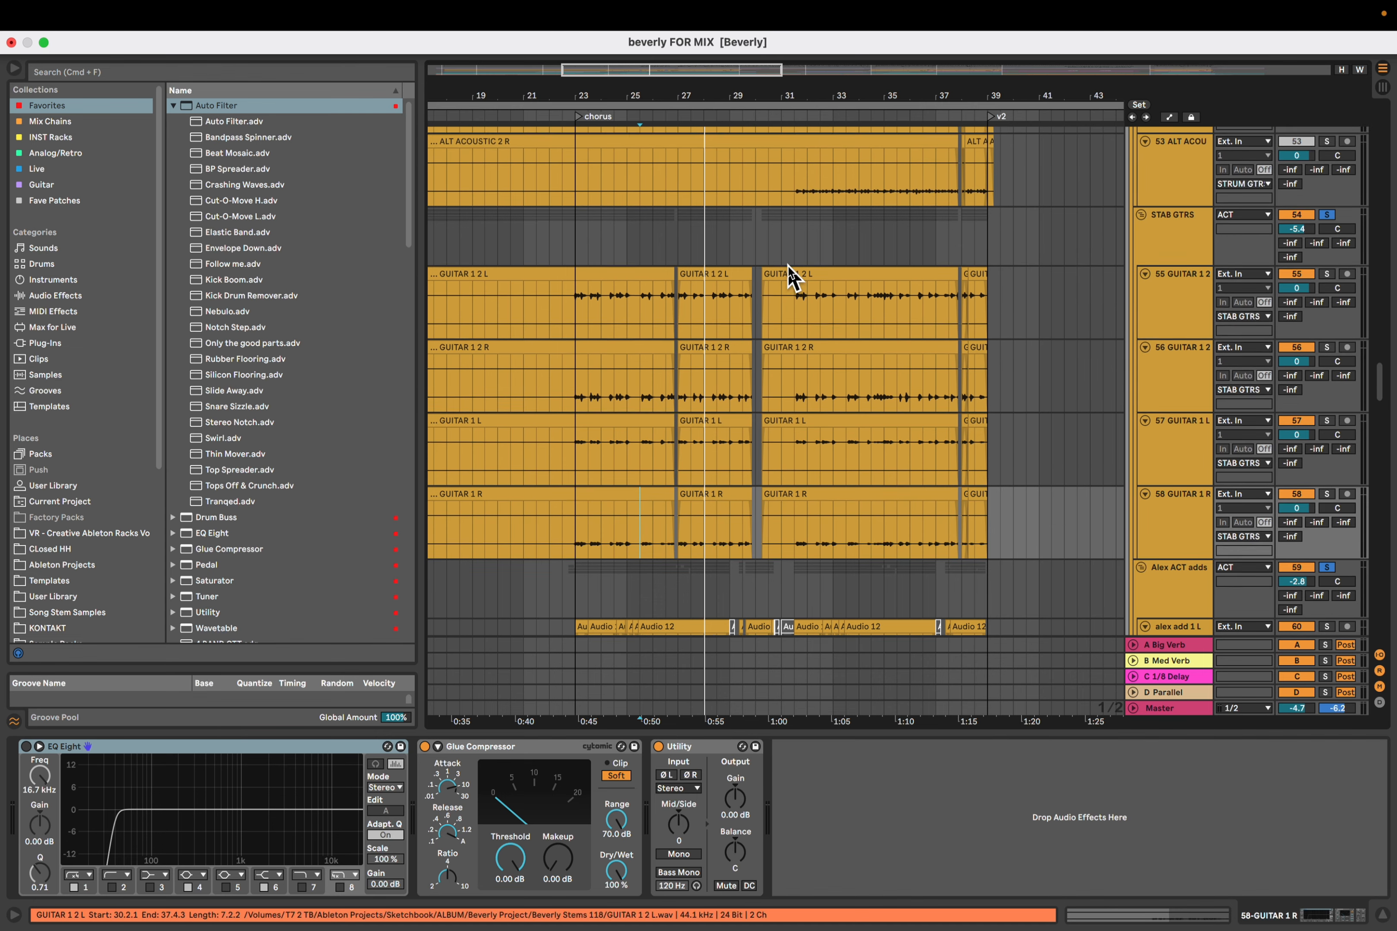
Solo the E GTR solo group and play it from bar 23 at the chorus marker
left_click(781, 363)
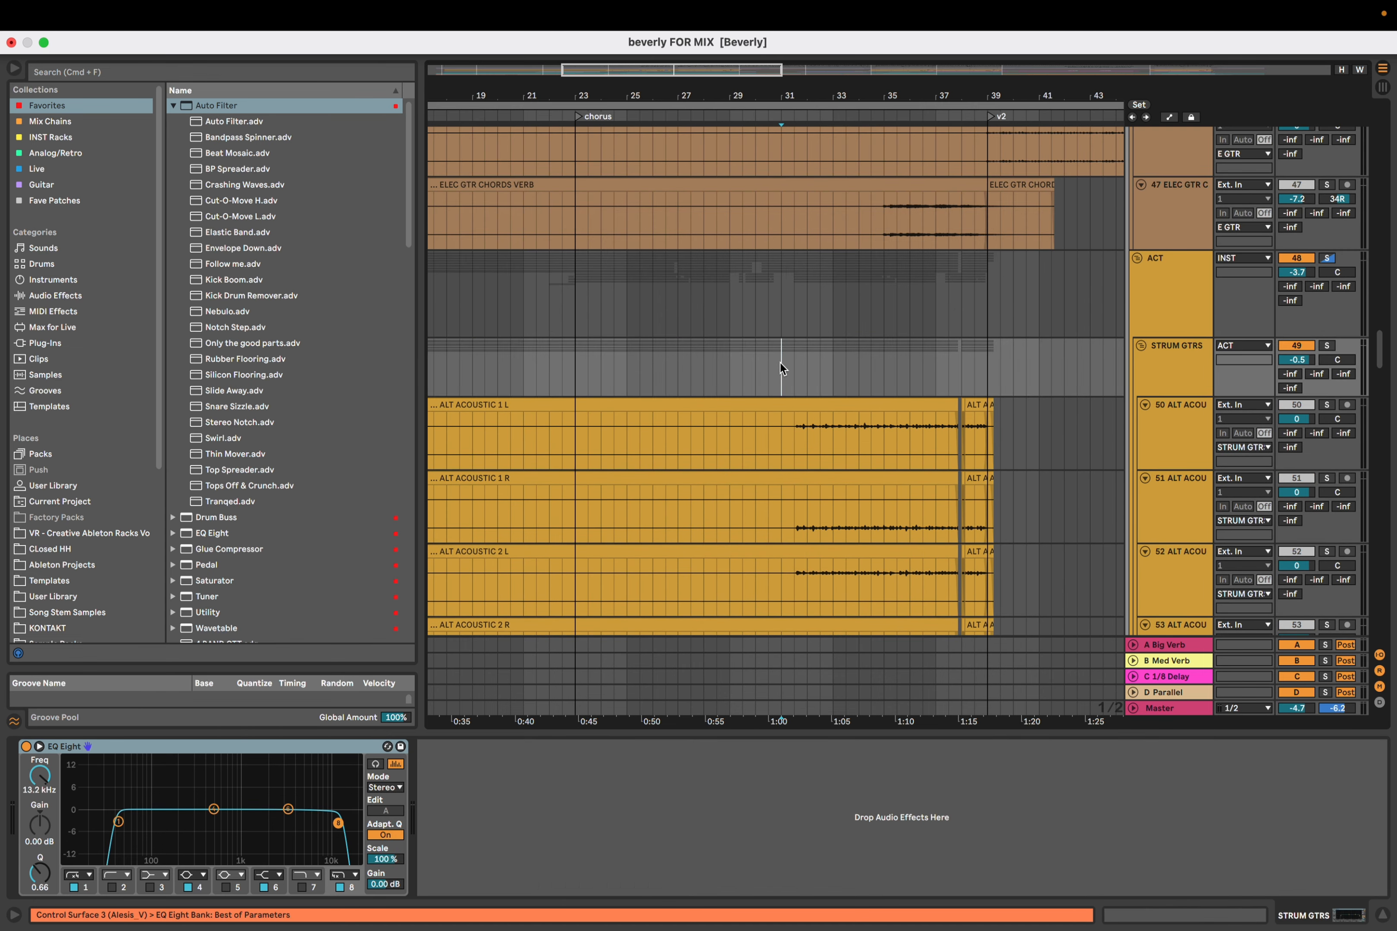
scroll(780, 362, "up", 5)
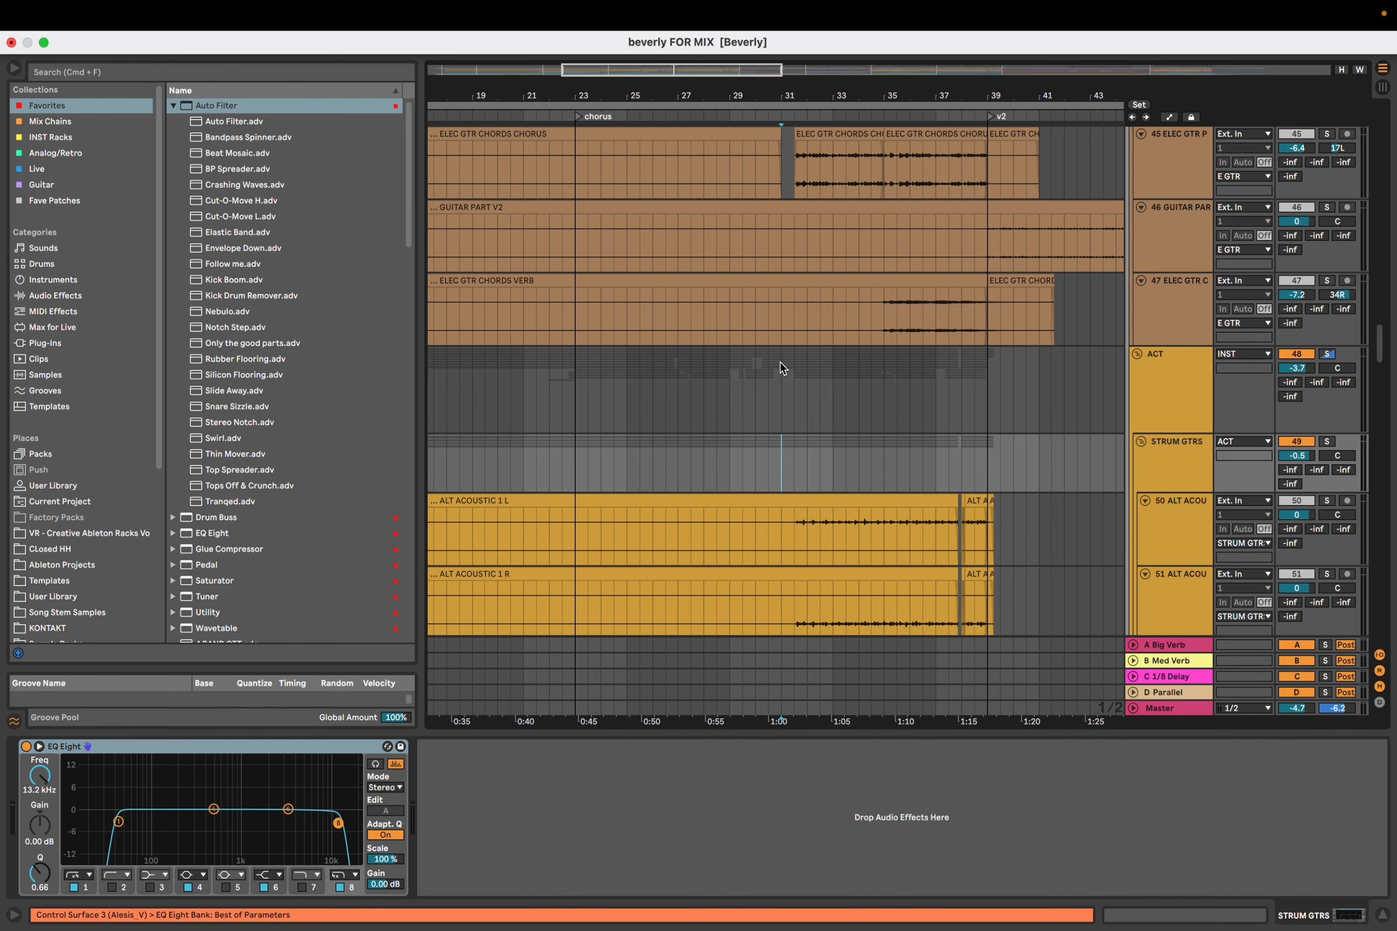
scroll(780, 362, "up", 10)
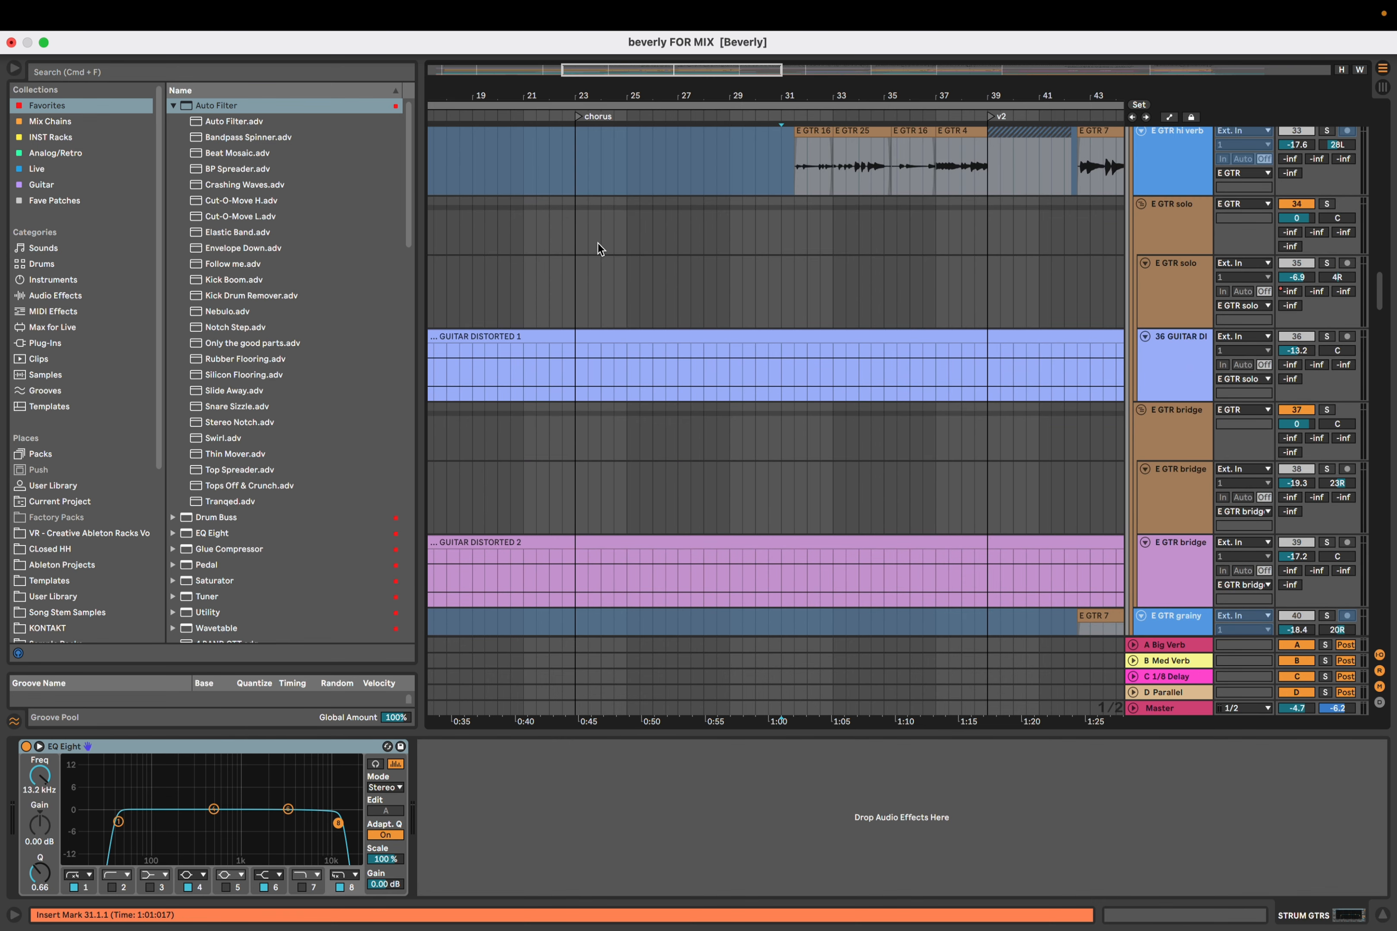
left_click(580, 231)
scroll(713, 300, "down", 10)
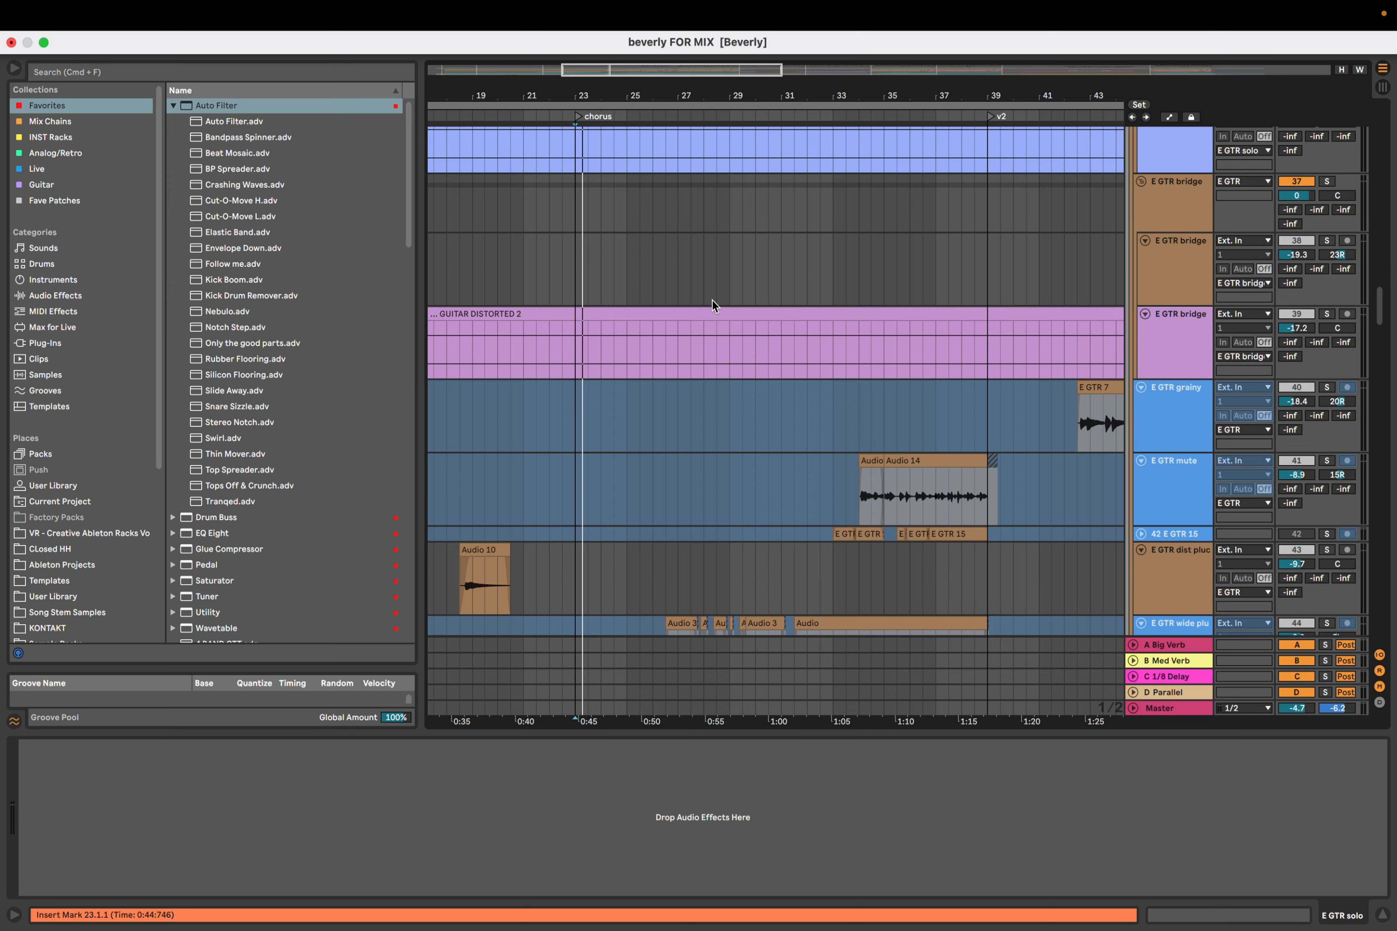
Place the insert mark at bar 27 on the E GTR dist pluck track, solo the whole E GTR group and play it
left_click(672, 337)
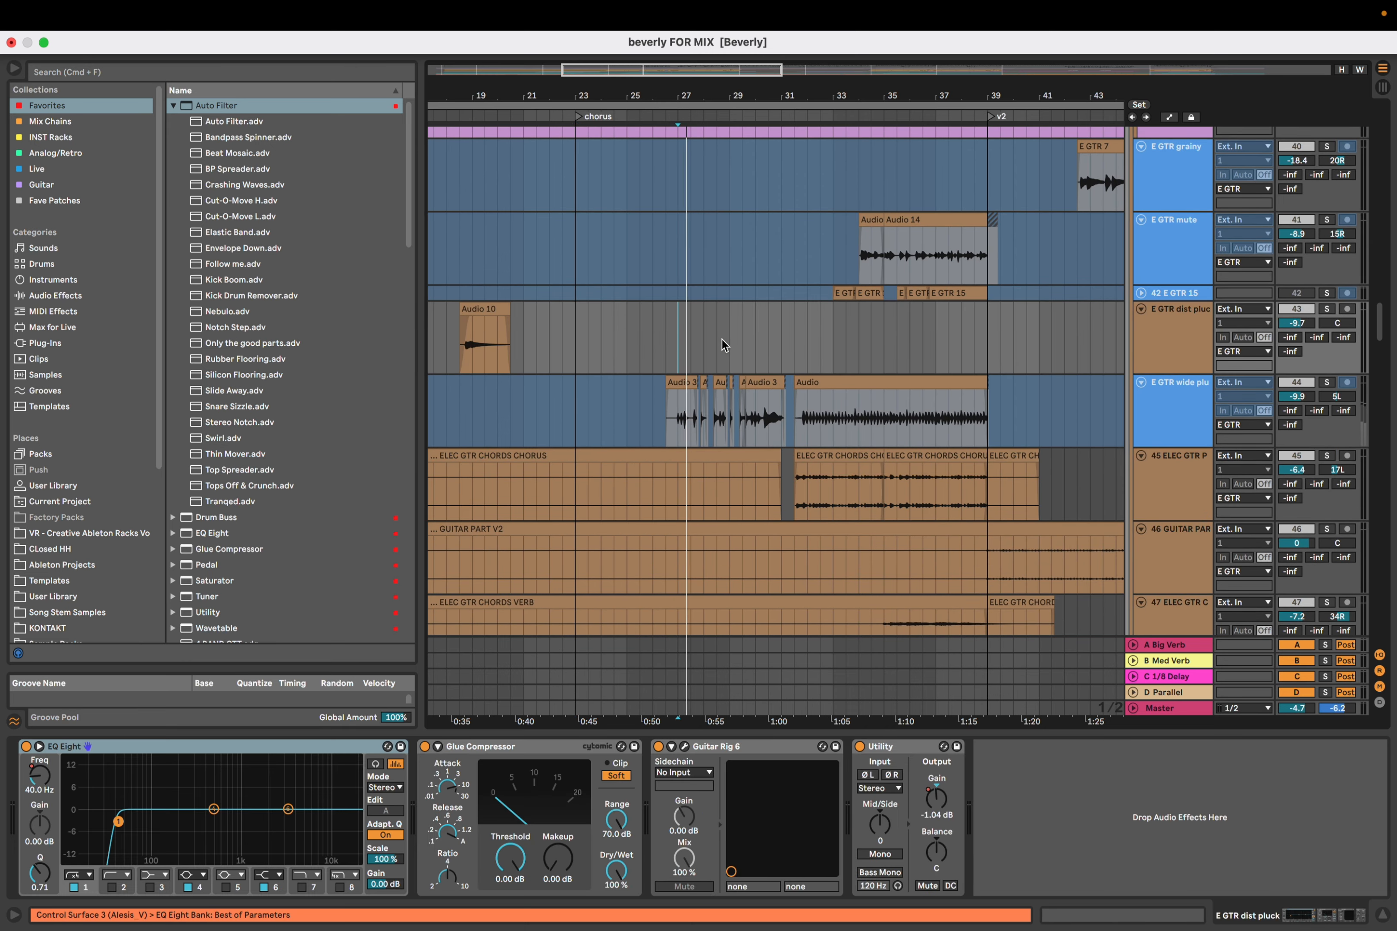
scroll(776, 420, "up", 8)
scroll(1126, 260, "up", 10)
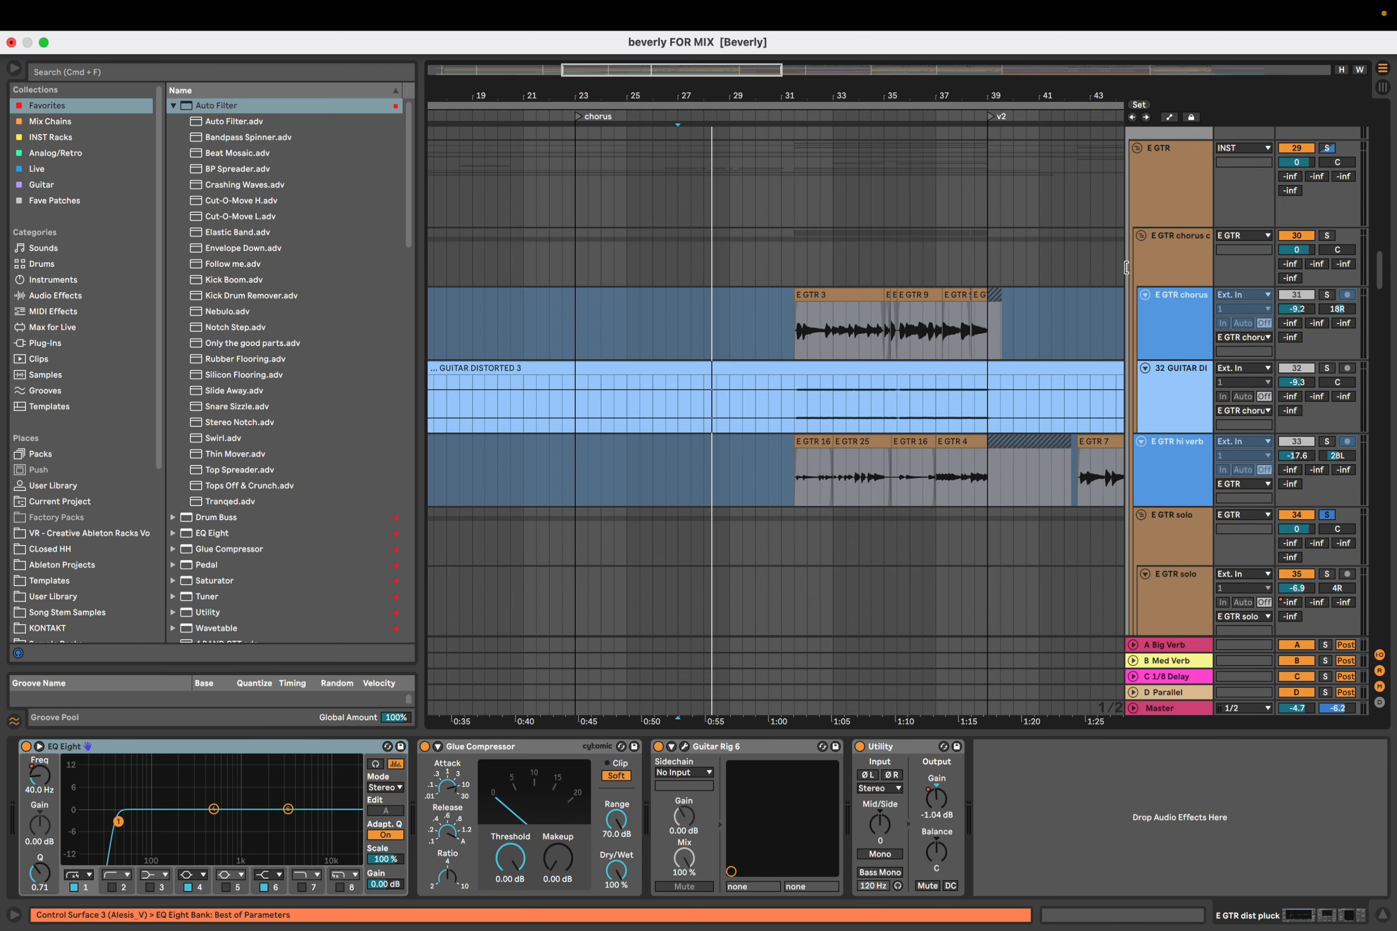
key("space")
left_click(1156, 459)
key("s")
key("space")
Examine the clips on the E GTR group's tracks while the group plays through the chorus toward v2
scroll(834, 364, "down", 10)
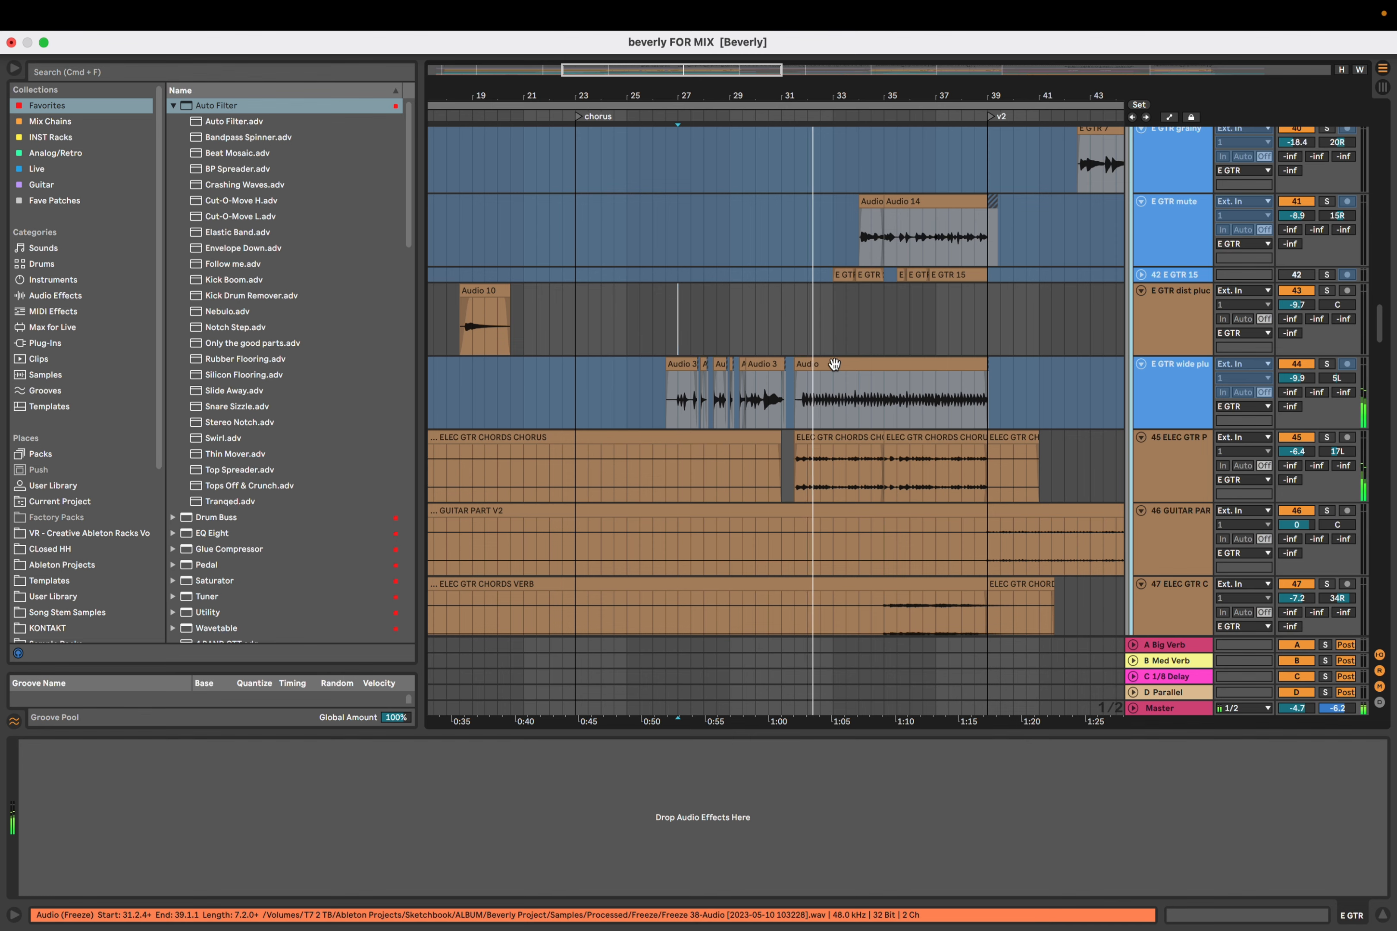
scroll(834, 364, "down", 5)
scroll(834, 363, "right", 5)
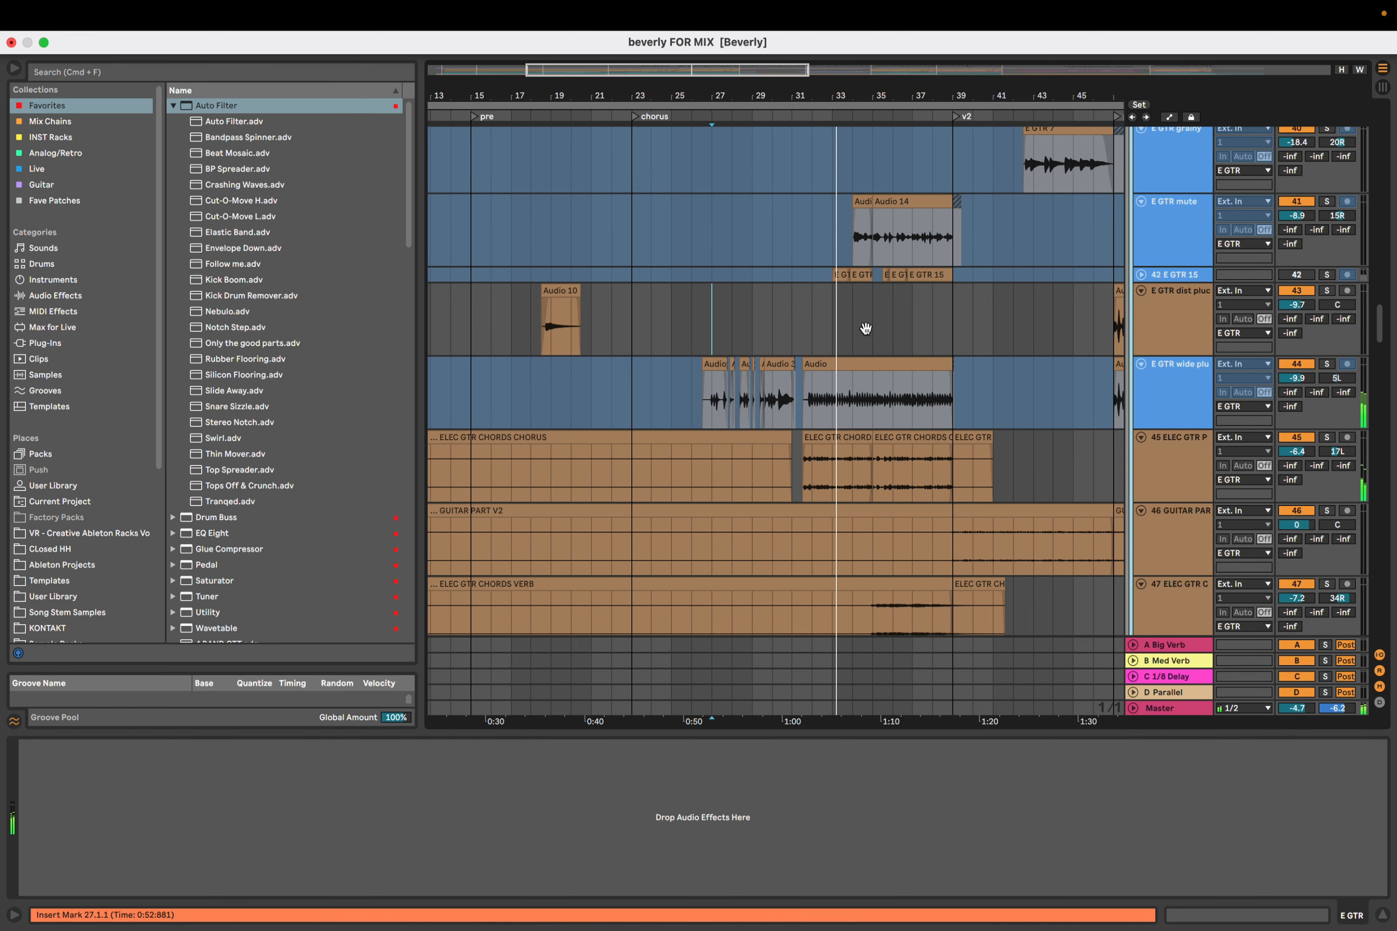
scroll(755, 314, "up", 3)
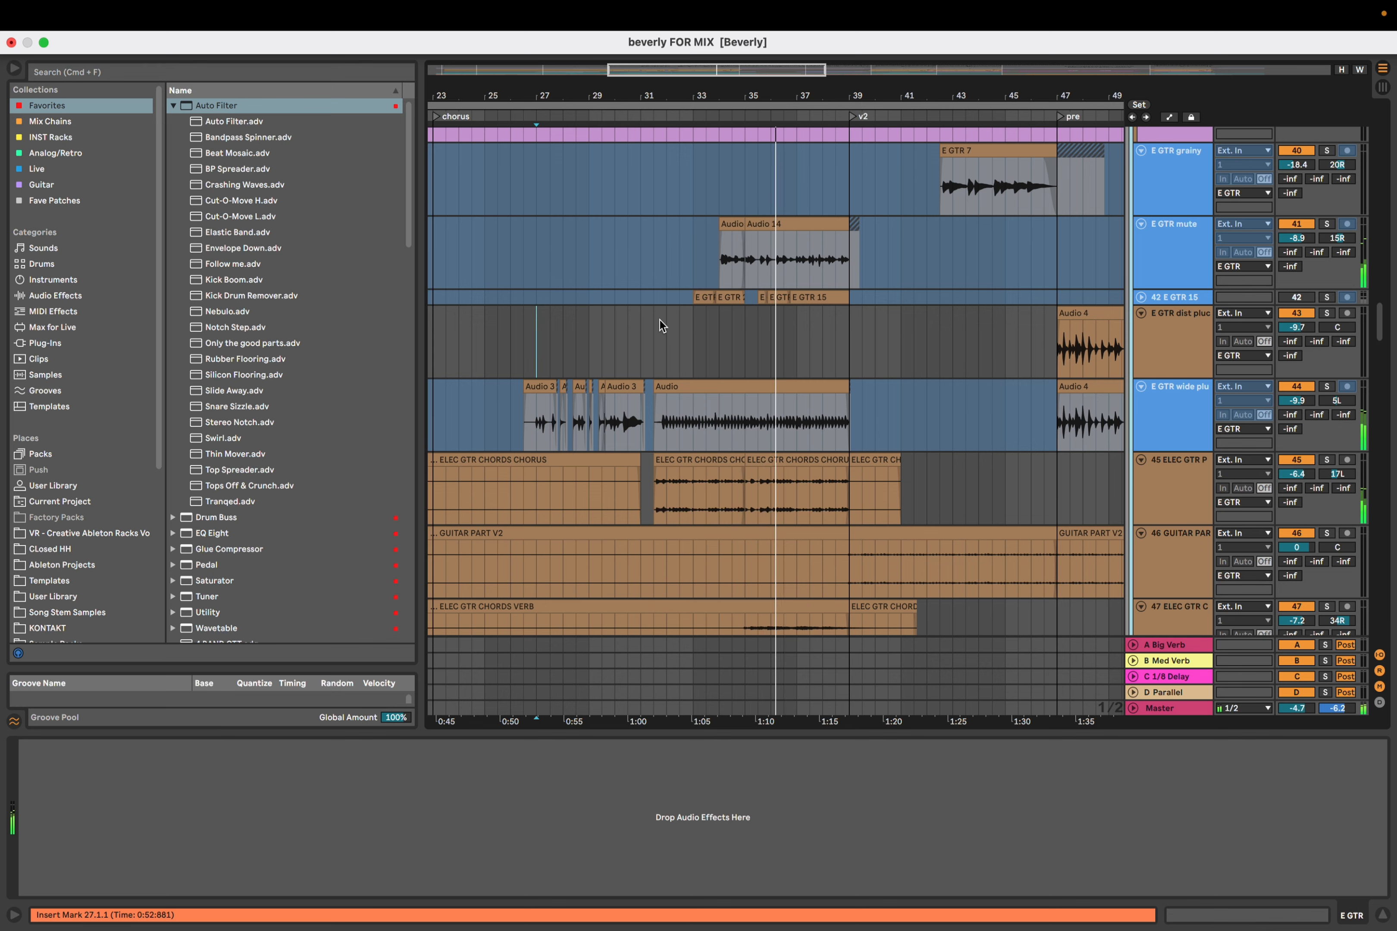
scroll(642, 333, "up", 3)
scroll(641, 333, "up", 8)
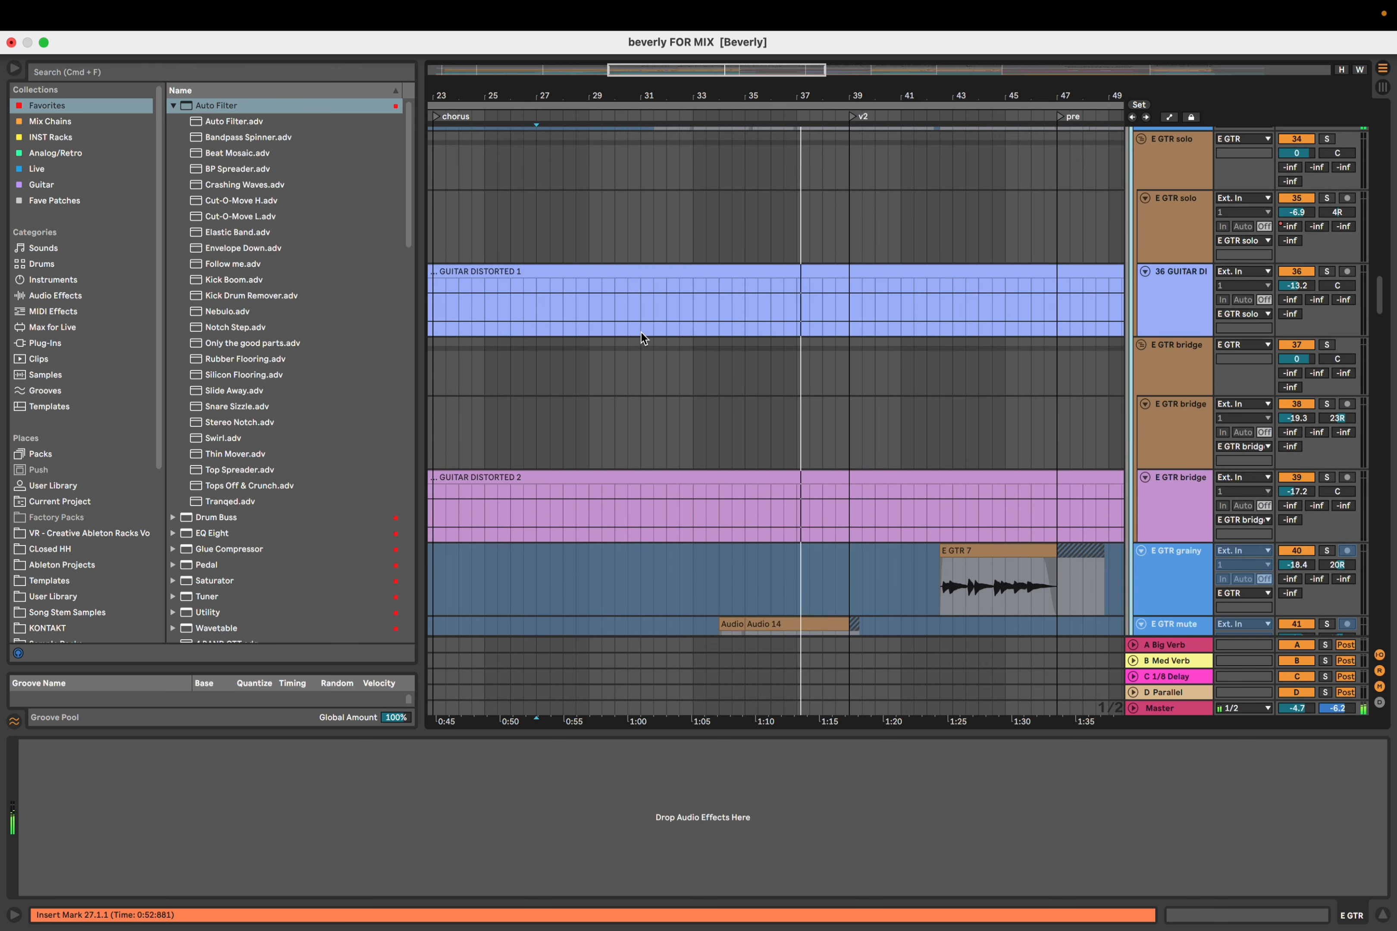
scroll(641, 333, "up", 4)
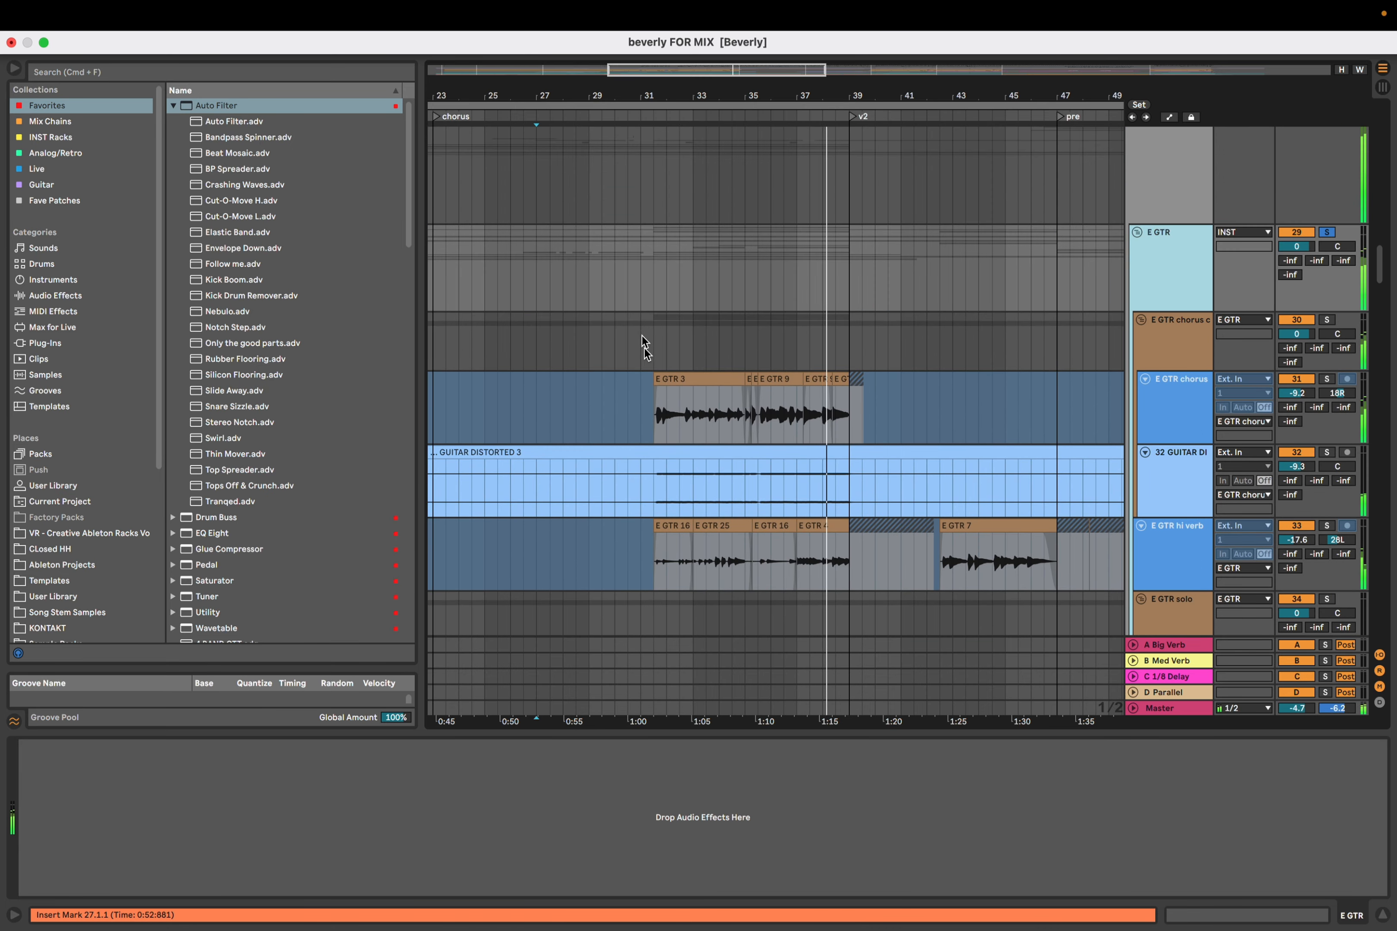
Place the insert mark at bar 31.3 on the E GTR chorus chords audio track, solo that track and play it
left_click(651, 412)
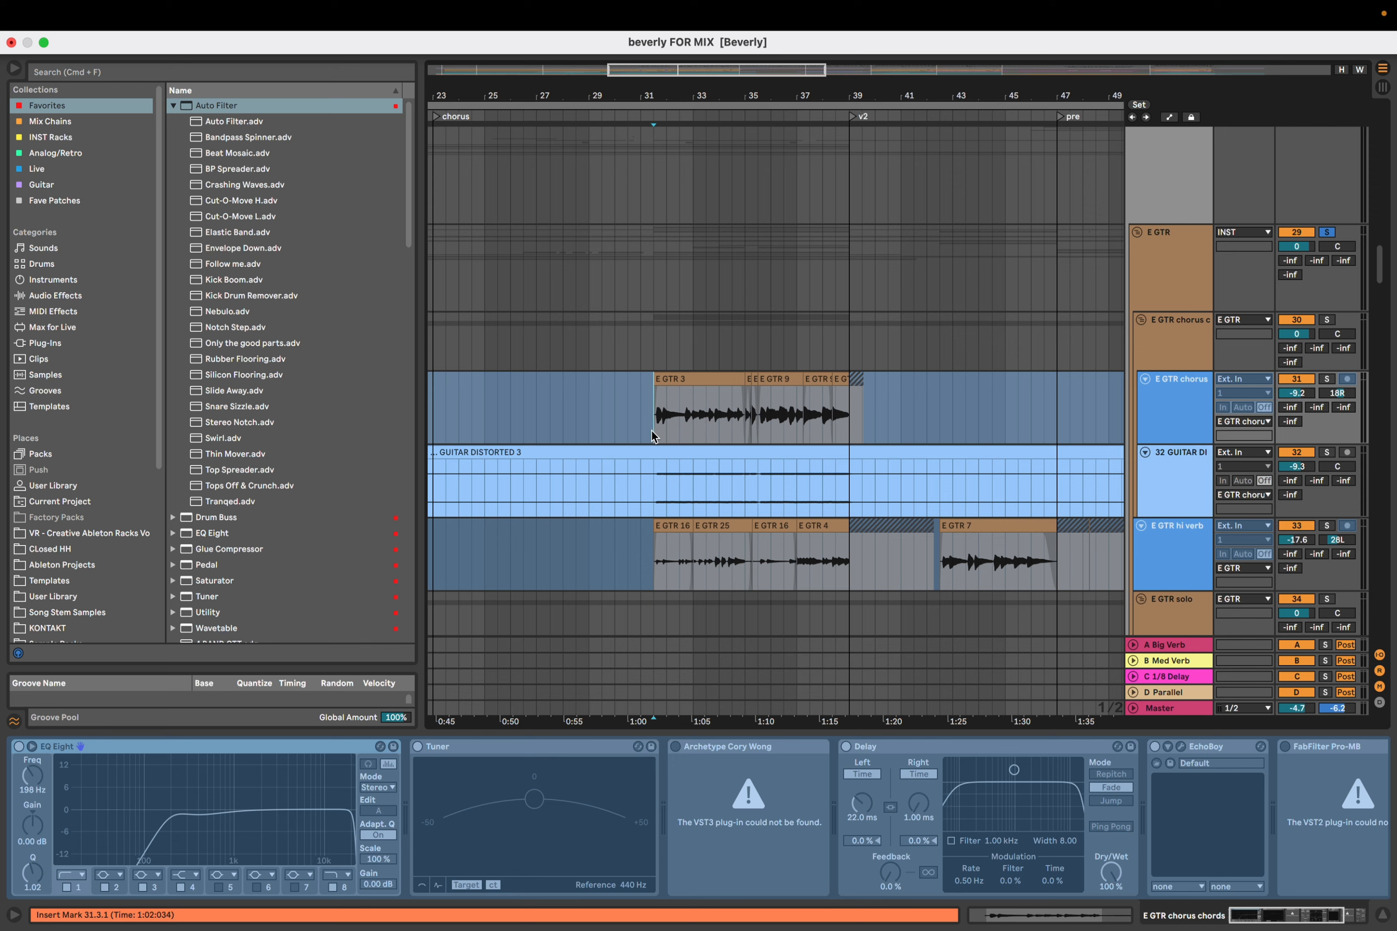
key("0")
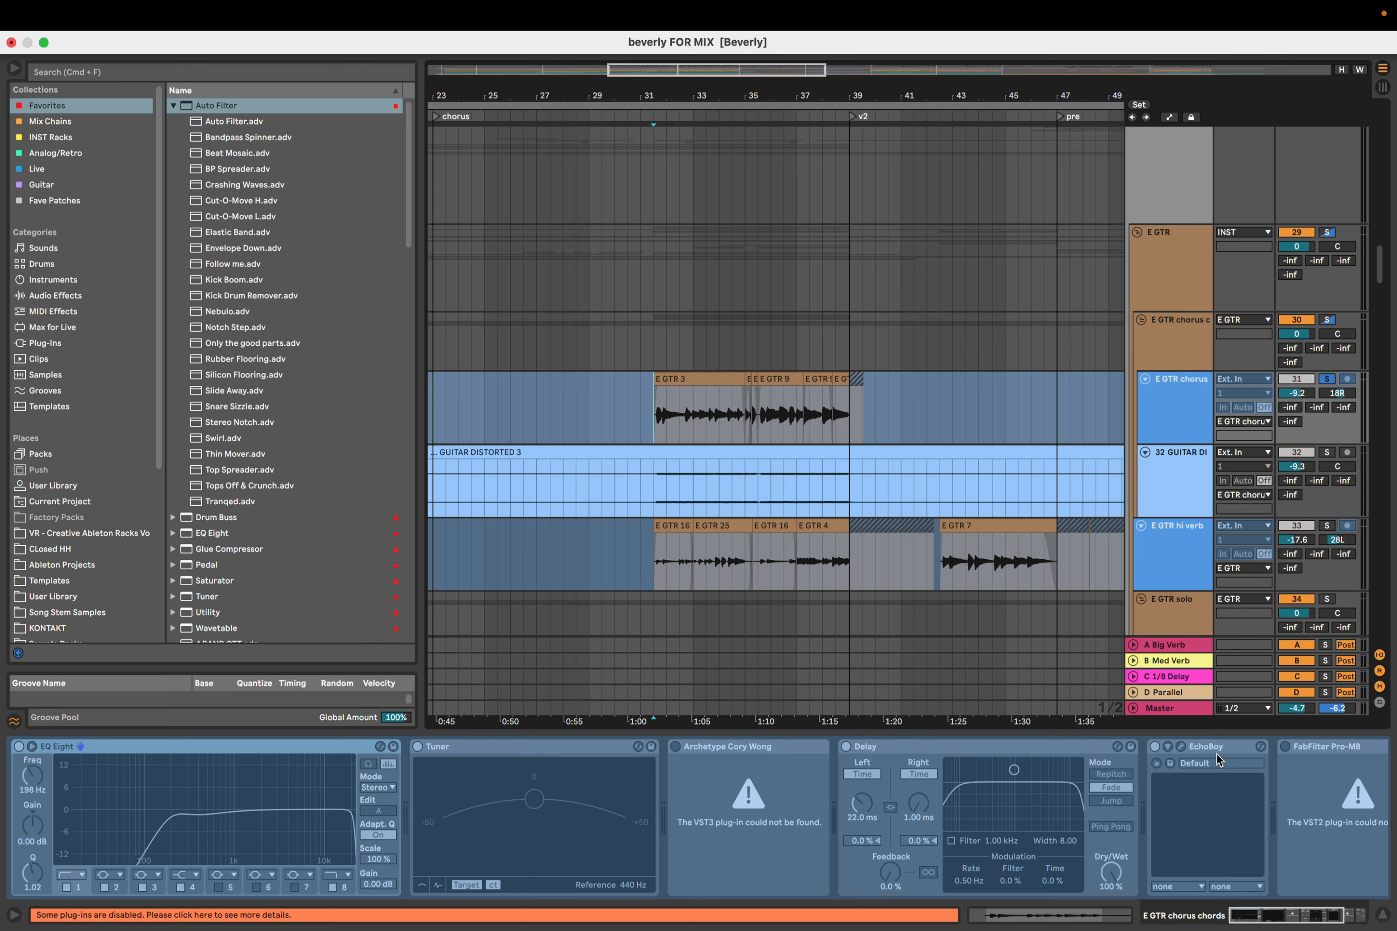
scroll(1217, 755, "right", 5)
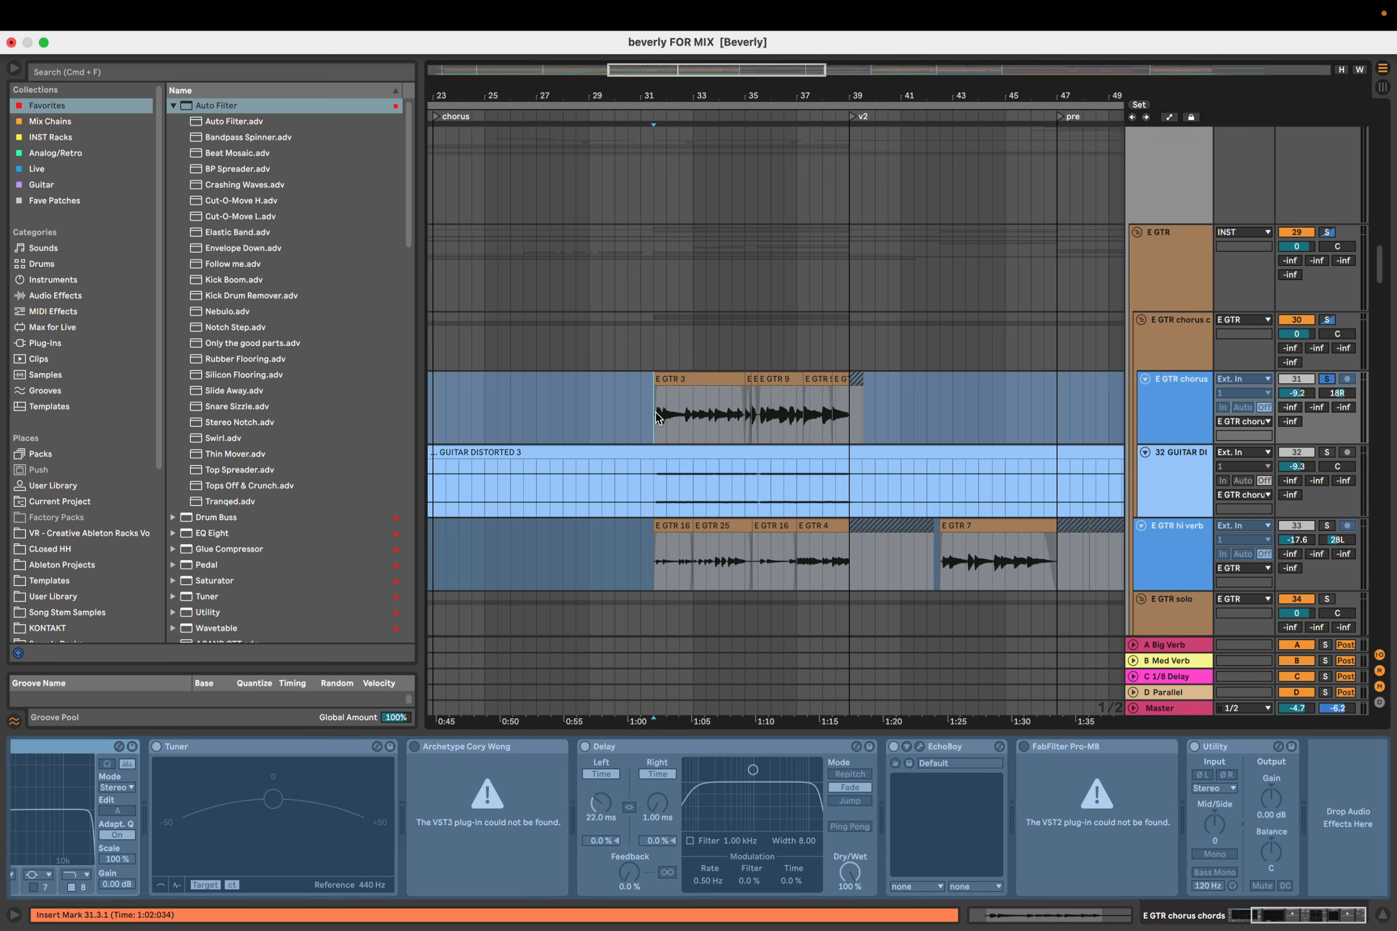
key("space")
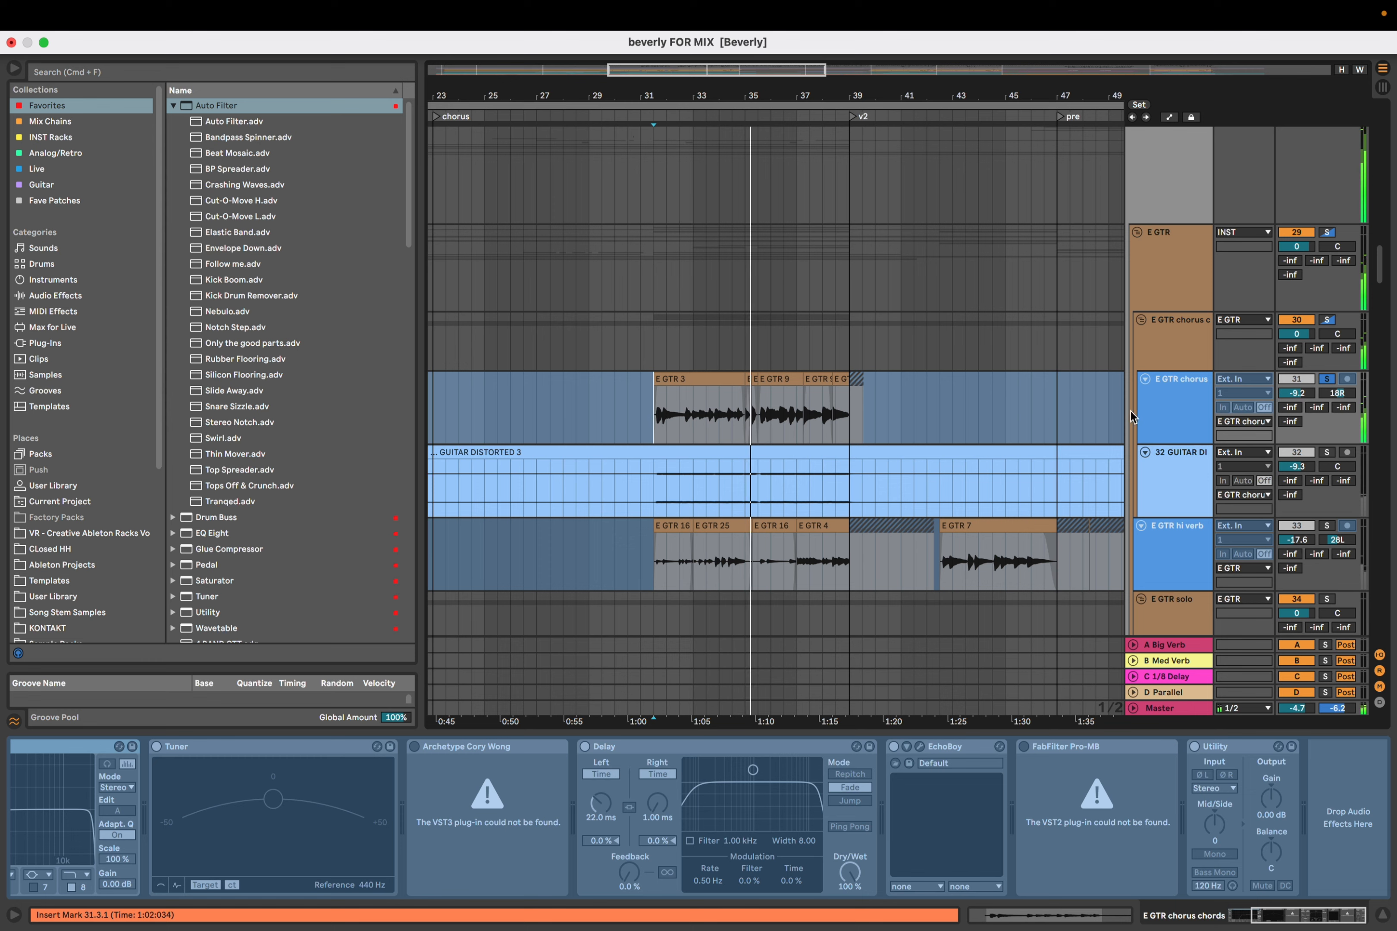
Unfreeze the E GTR chorus chords audio track and open its EchoBoy plug-in window
right_click(1163, 422)
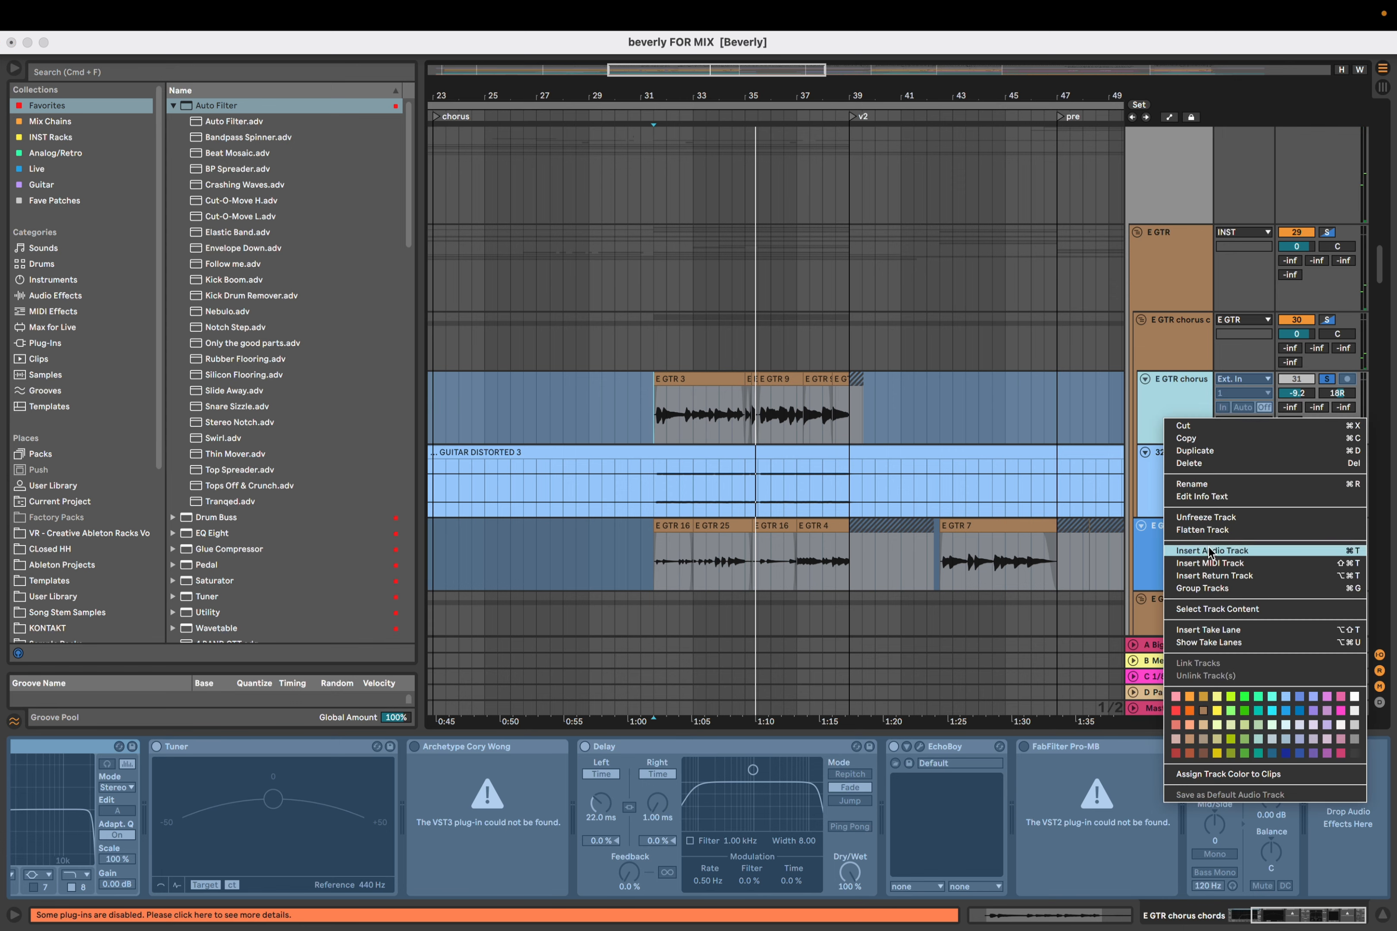
left_click(1206, 517)
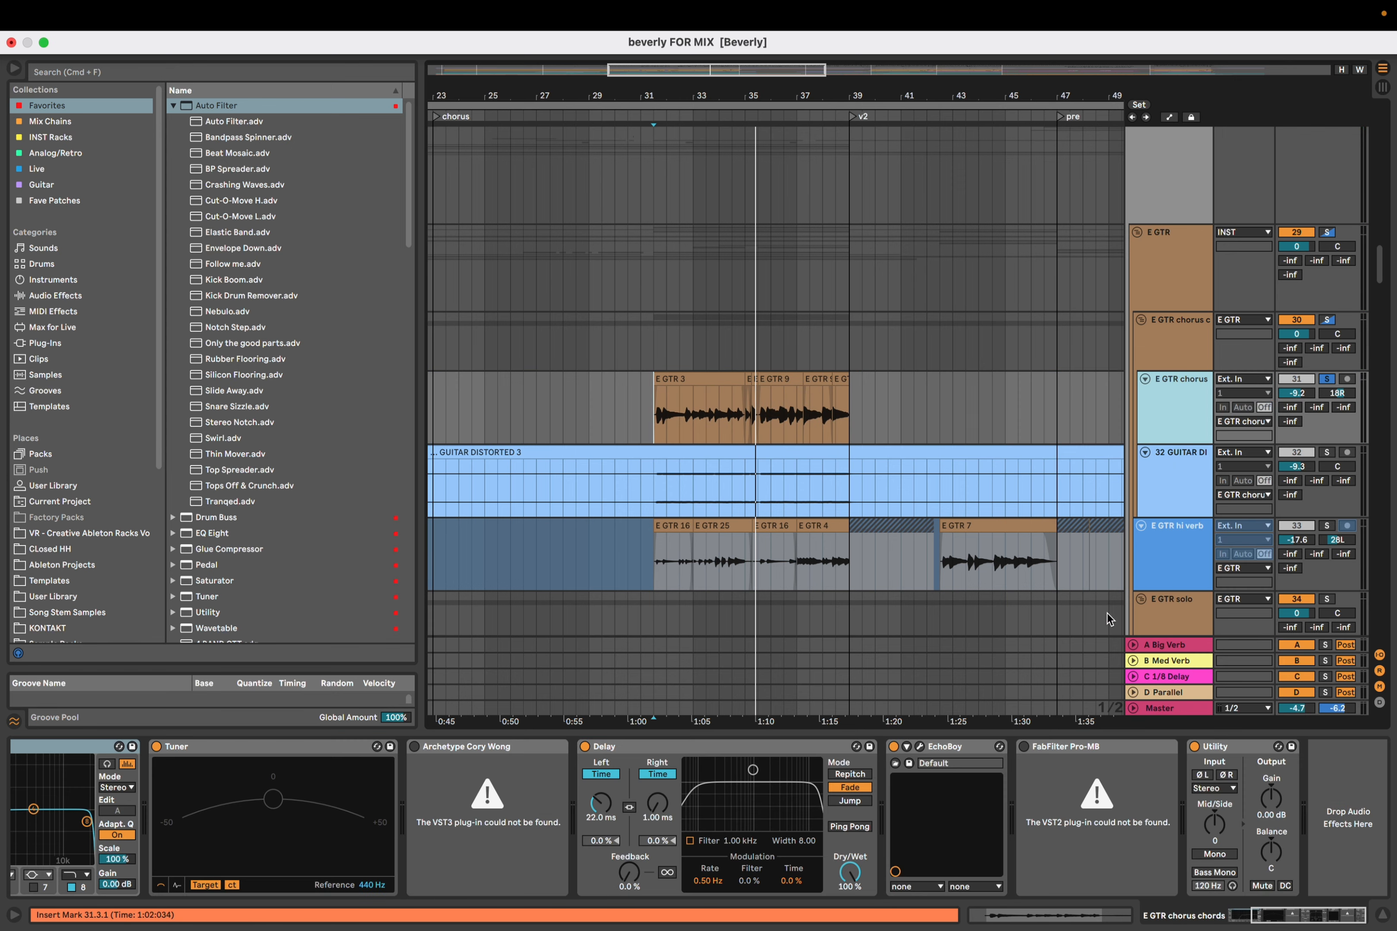
left_click(920, 748)
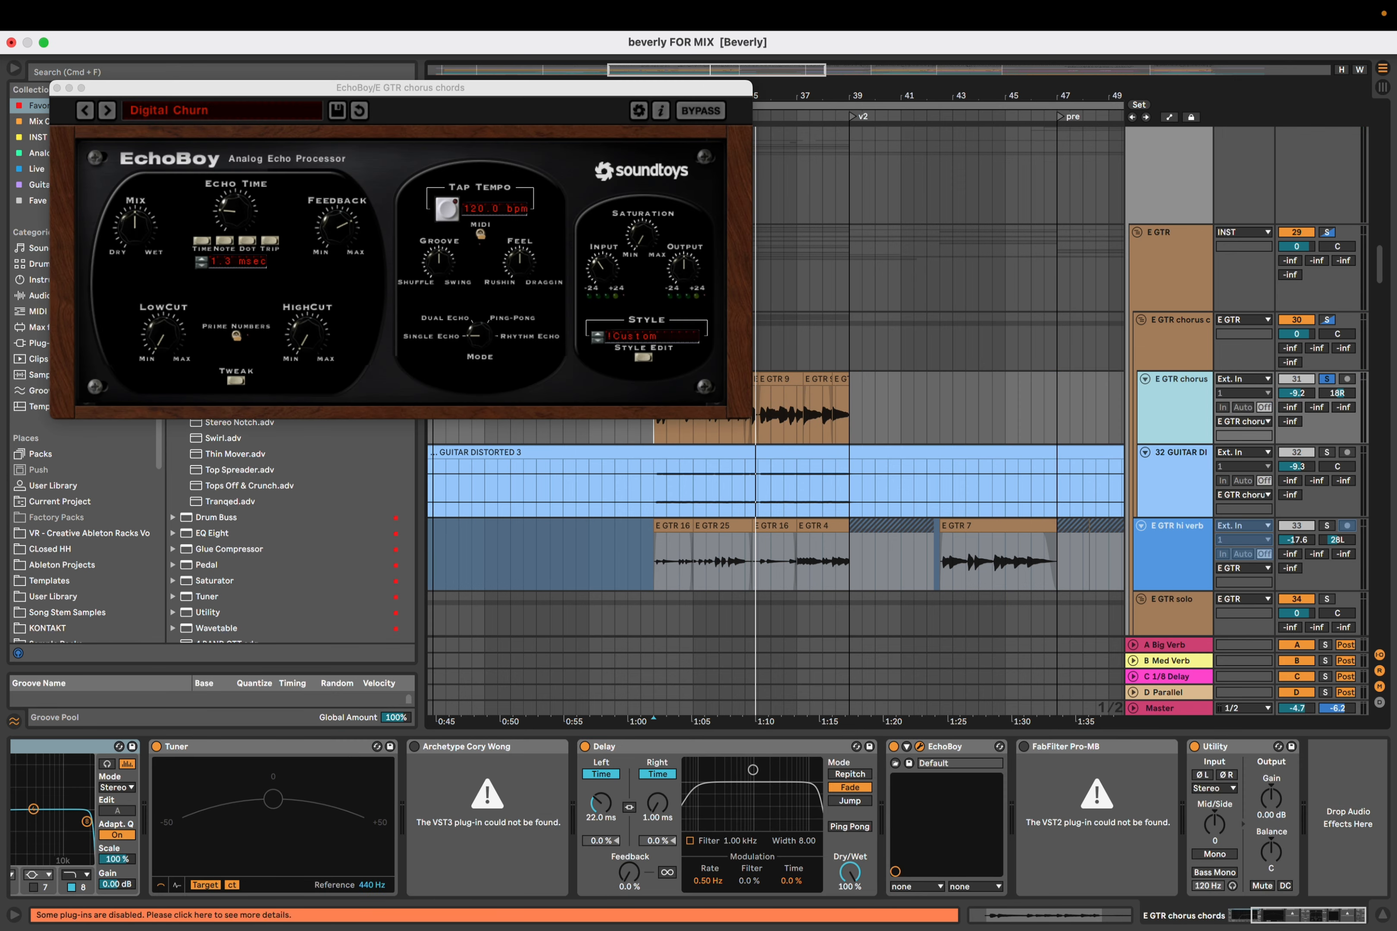
Look at the 06 Guitar presets in EchoBoy, close the plug-in window and freeze the track again
left_click(188, 111)
mouse_move(188, 191)
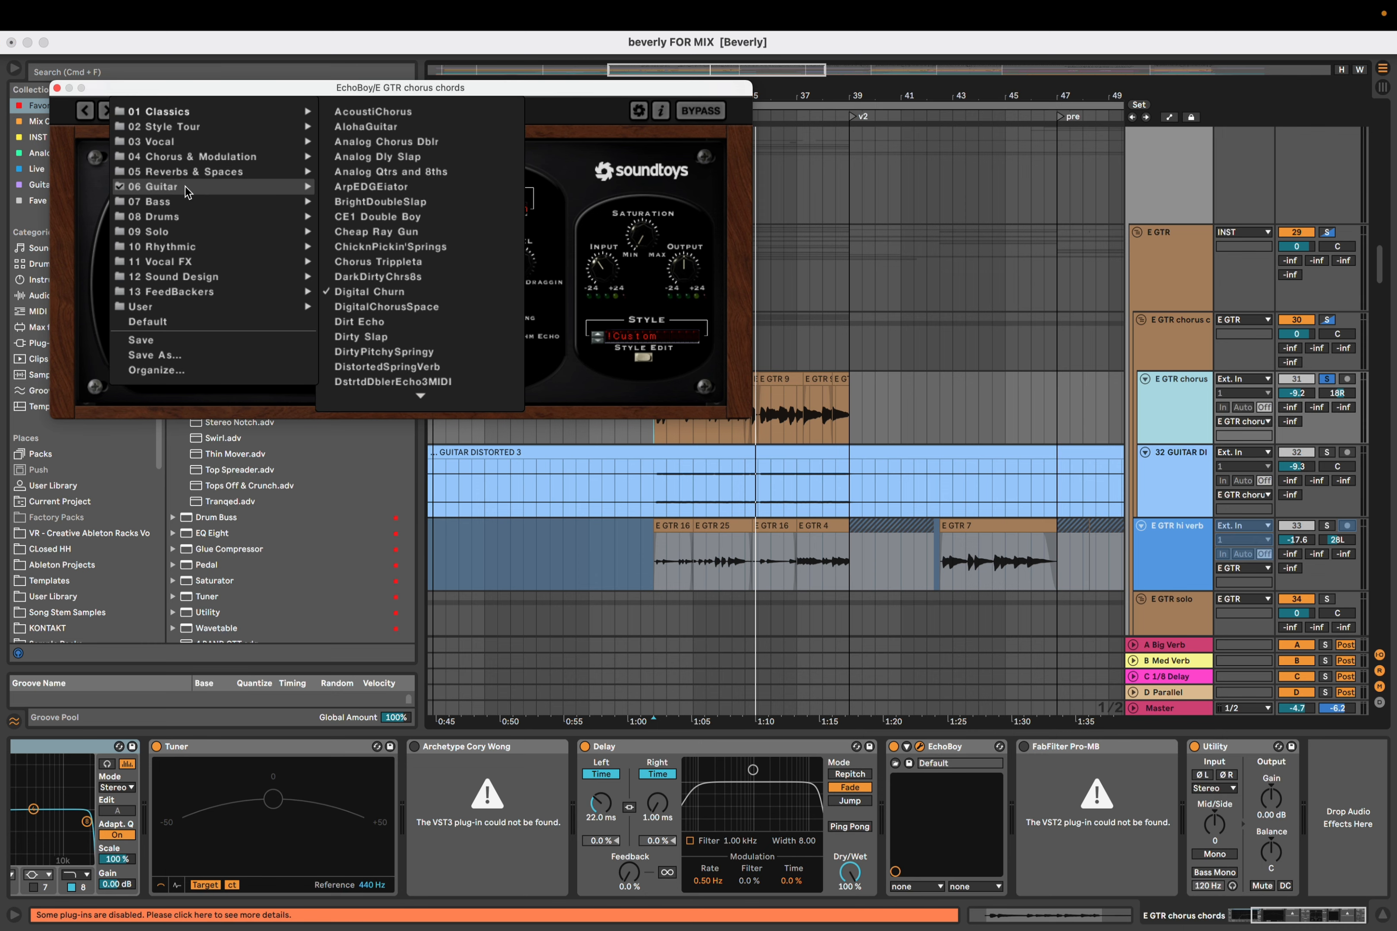
left_click(575, 383)
left_click(57, 89)
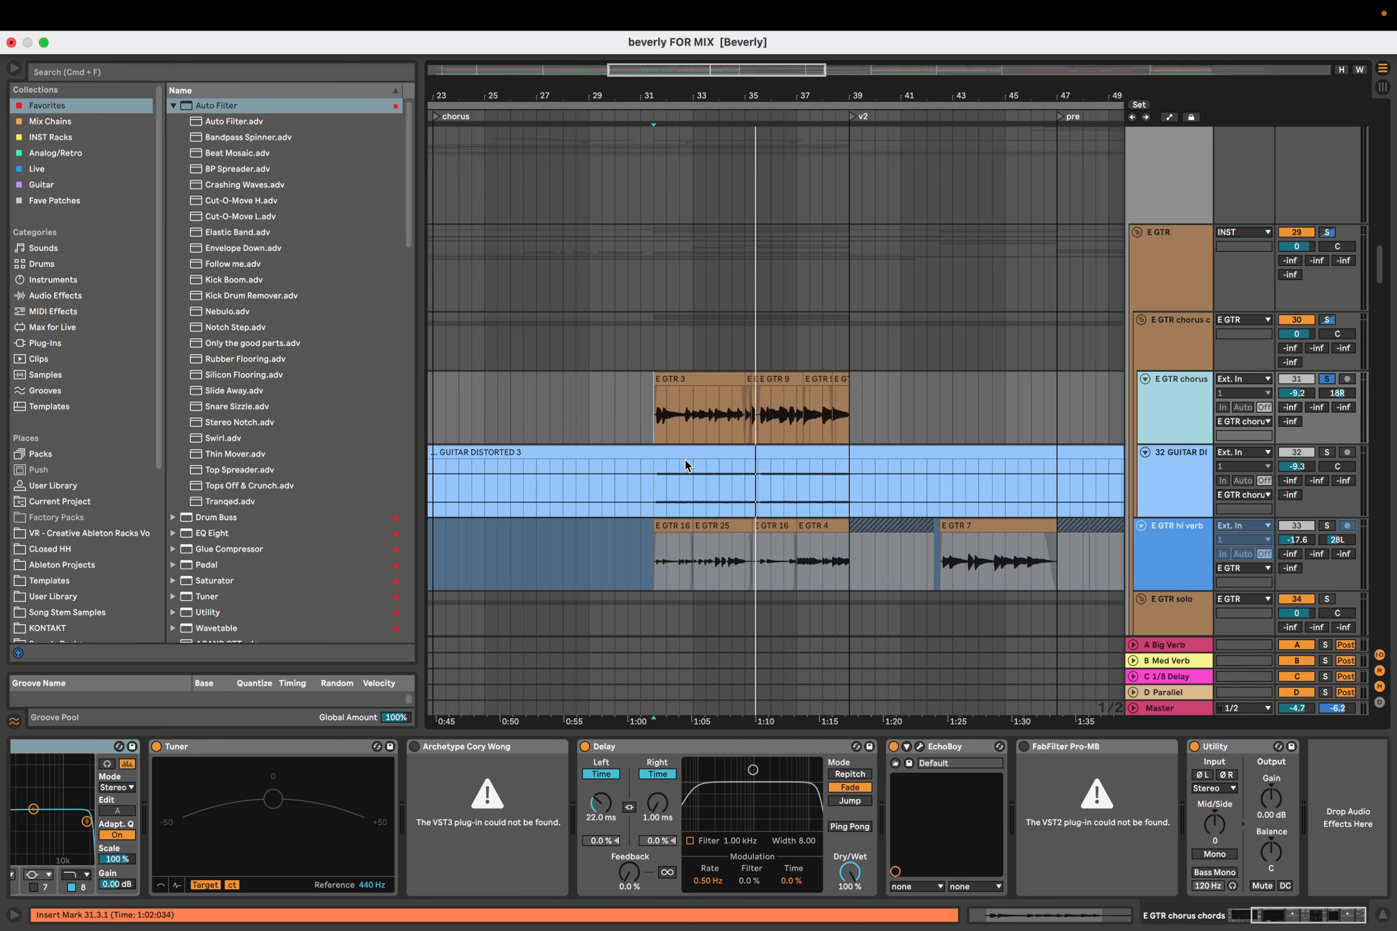
left_click(1261, 434)
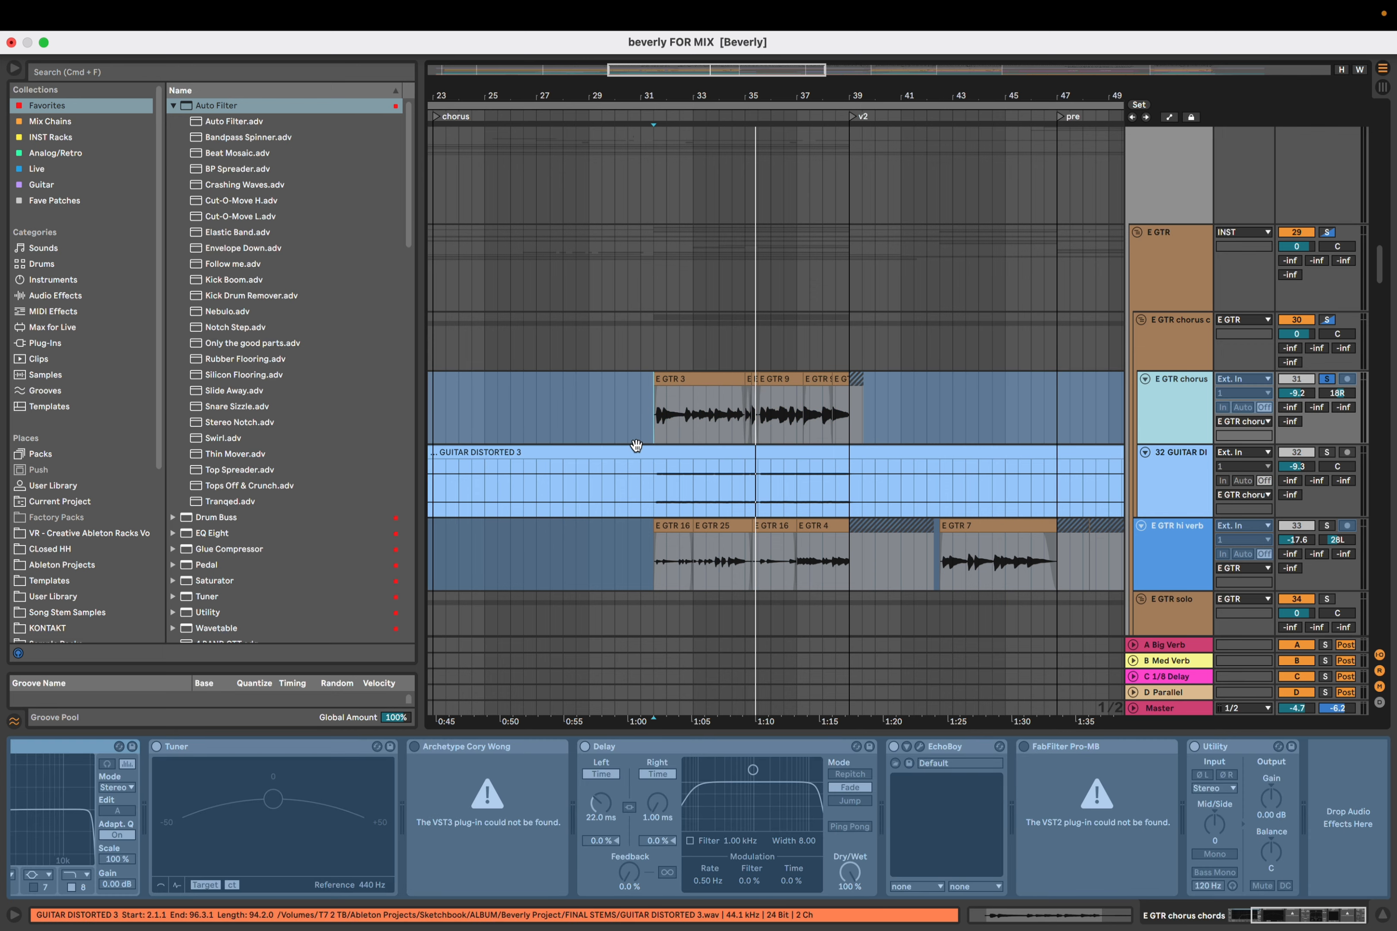
Solo only the GUITAR DISTORTED 3 track and play it from bar 31.3
left_click(655, 484)
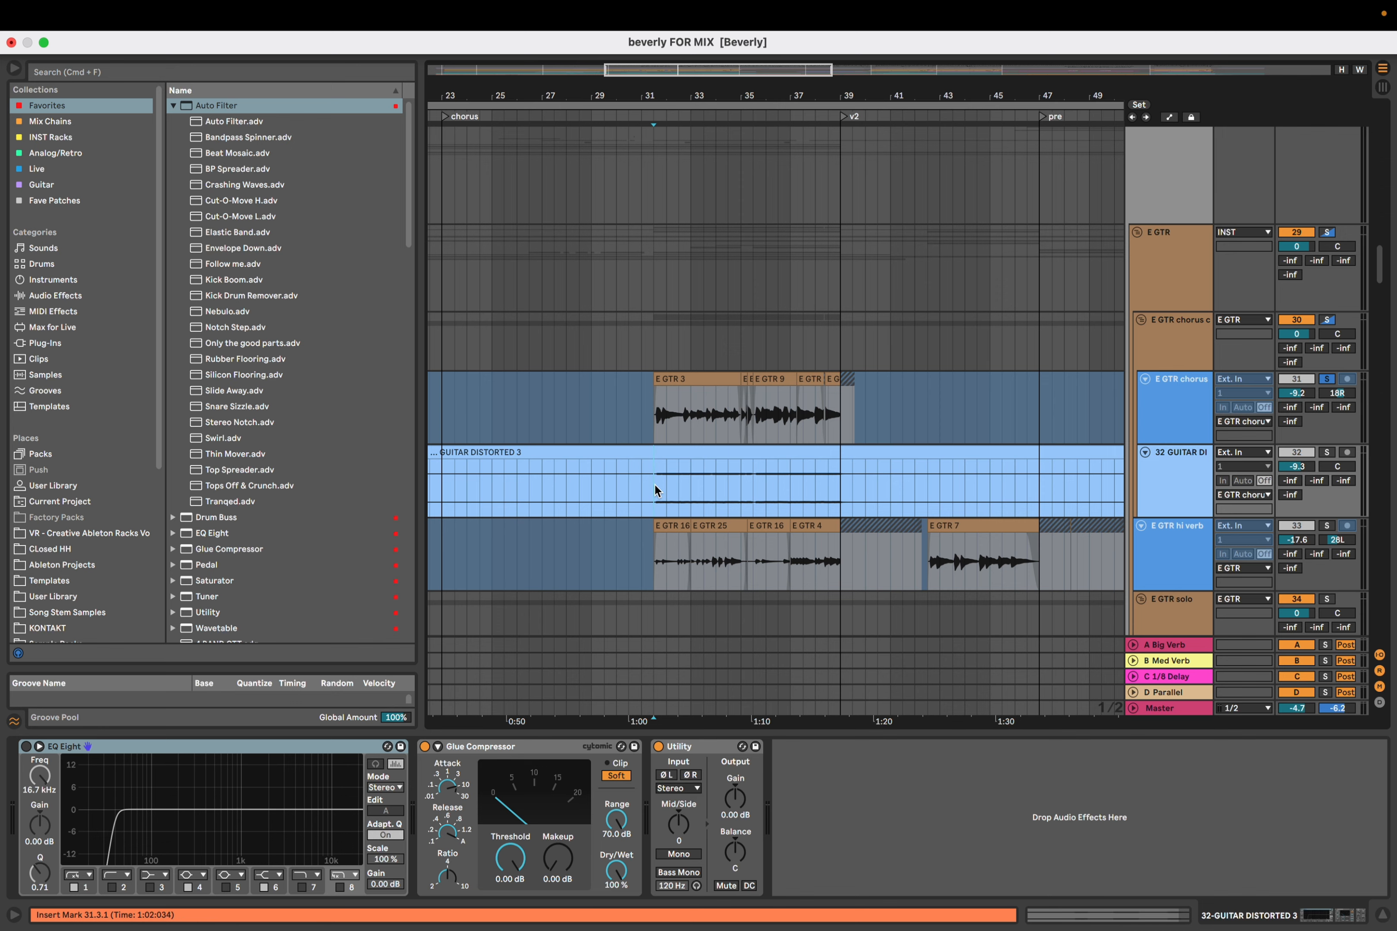
key("minus")
key("plus")
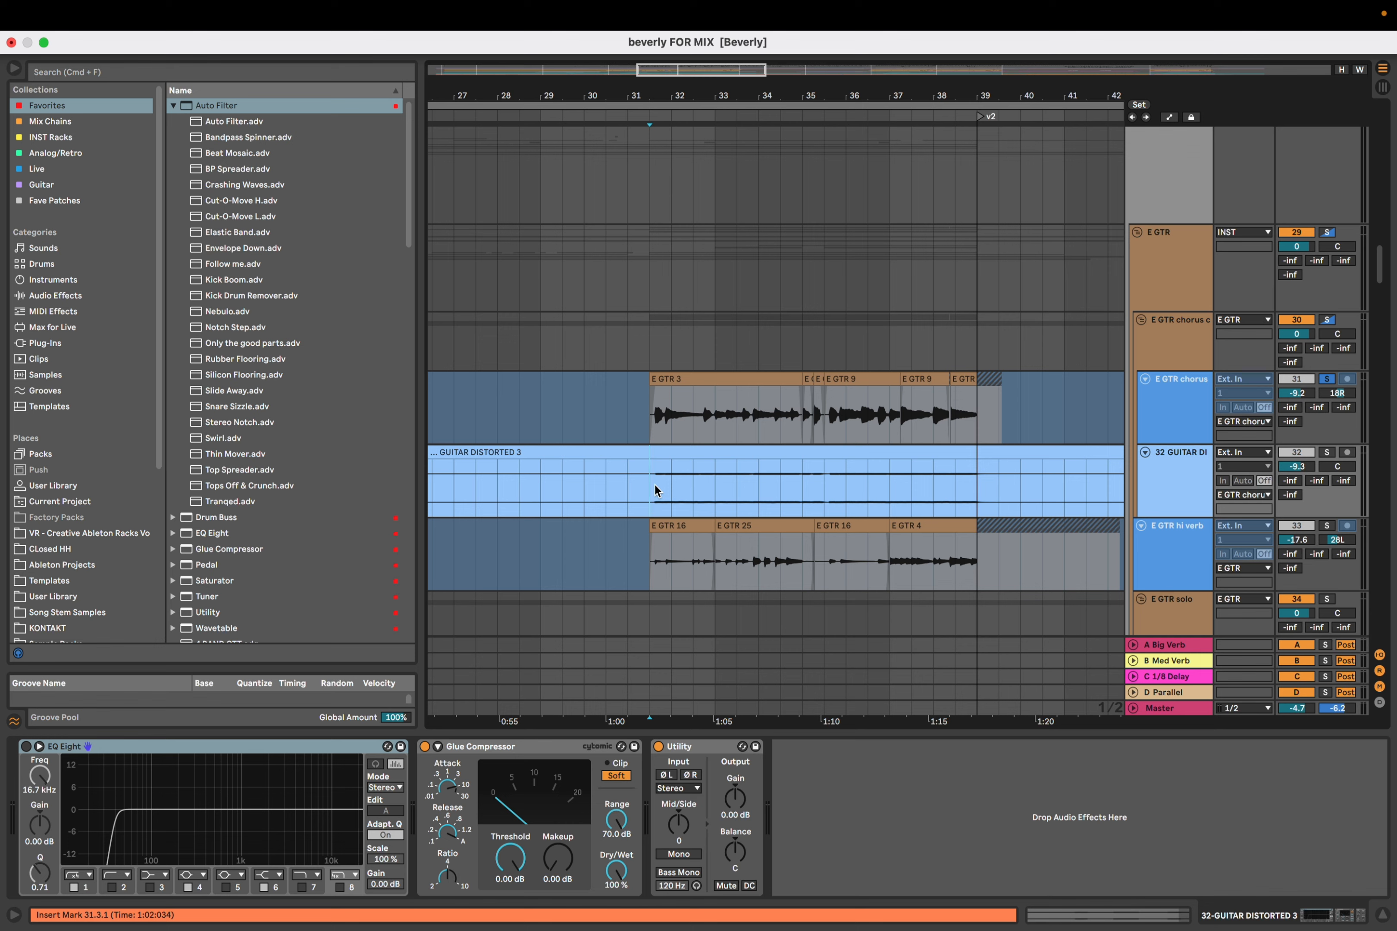
key("minus")
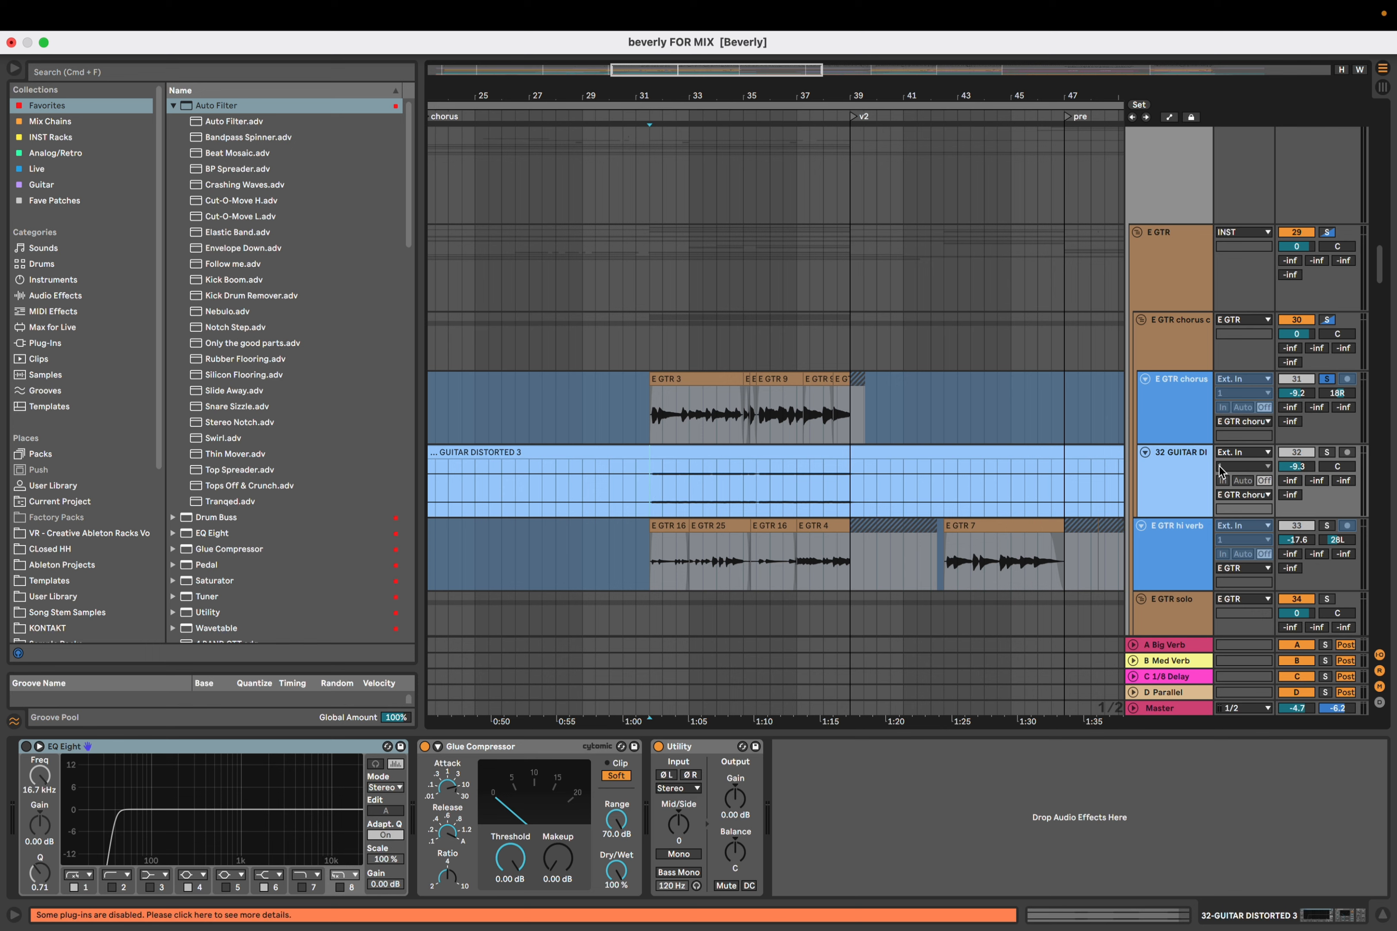
left_click(1147, 411)
left_click(1159, 487)
key("space")
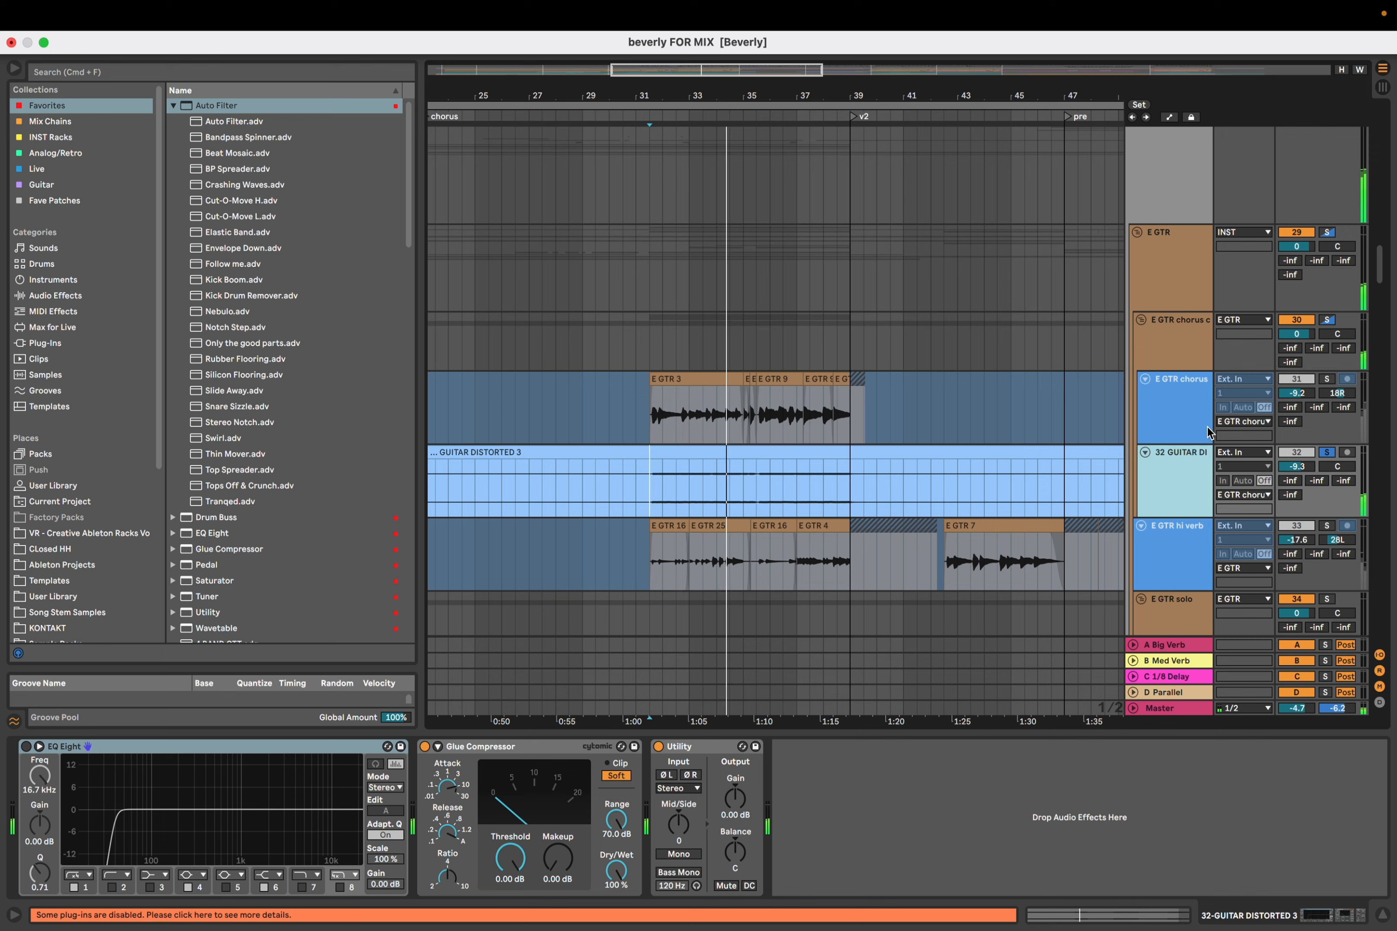
Solo the E GTR chorus chords group and play it from bar 31.3, switching GUITAR DISTORTED 3 off and on to compare
left_click(1187, 353)
key("space")
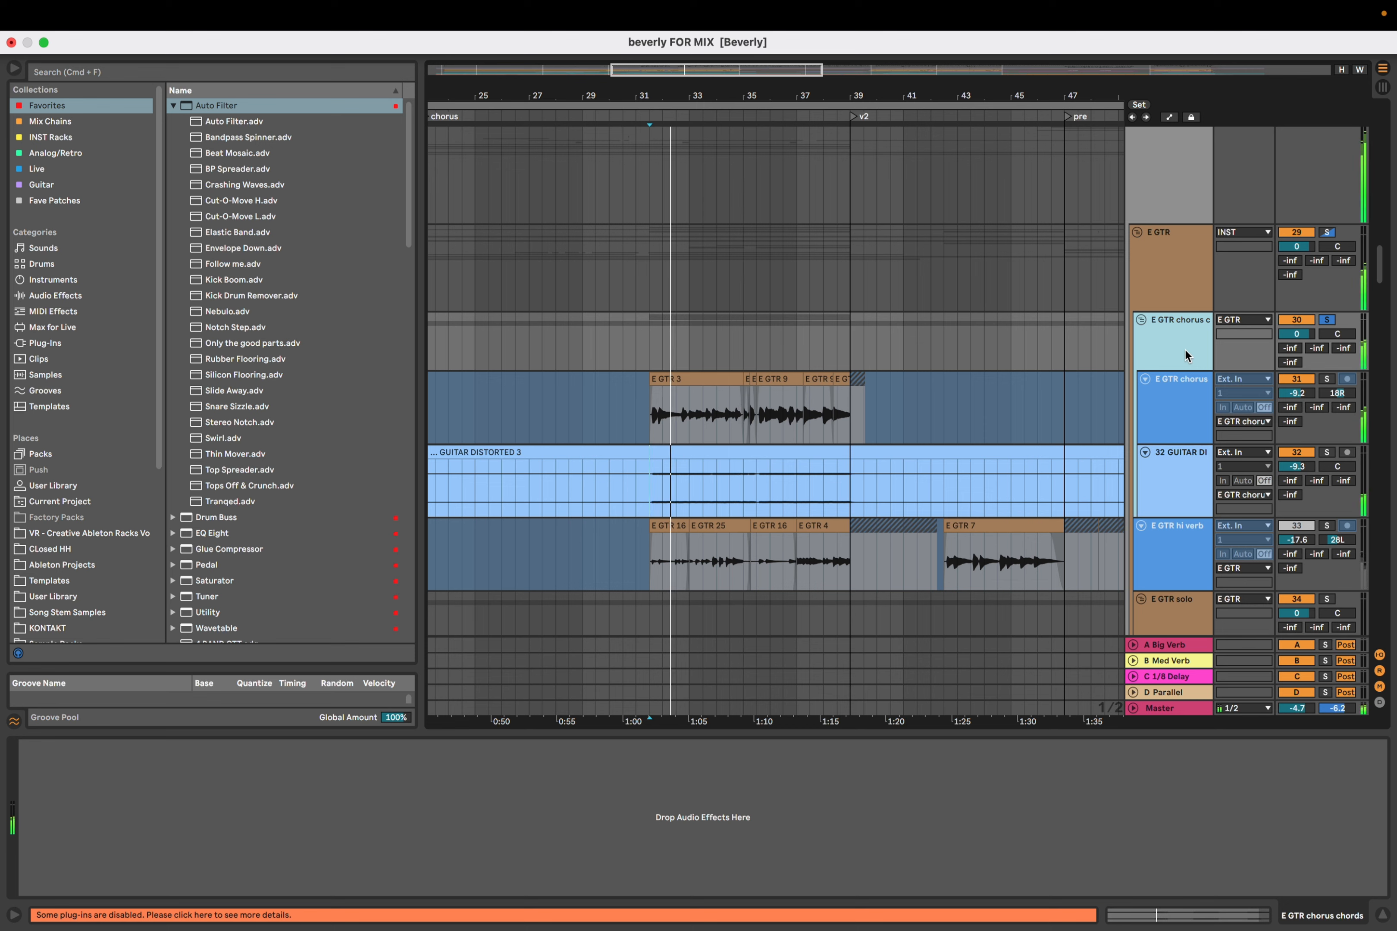
left_click(1297, 454)
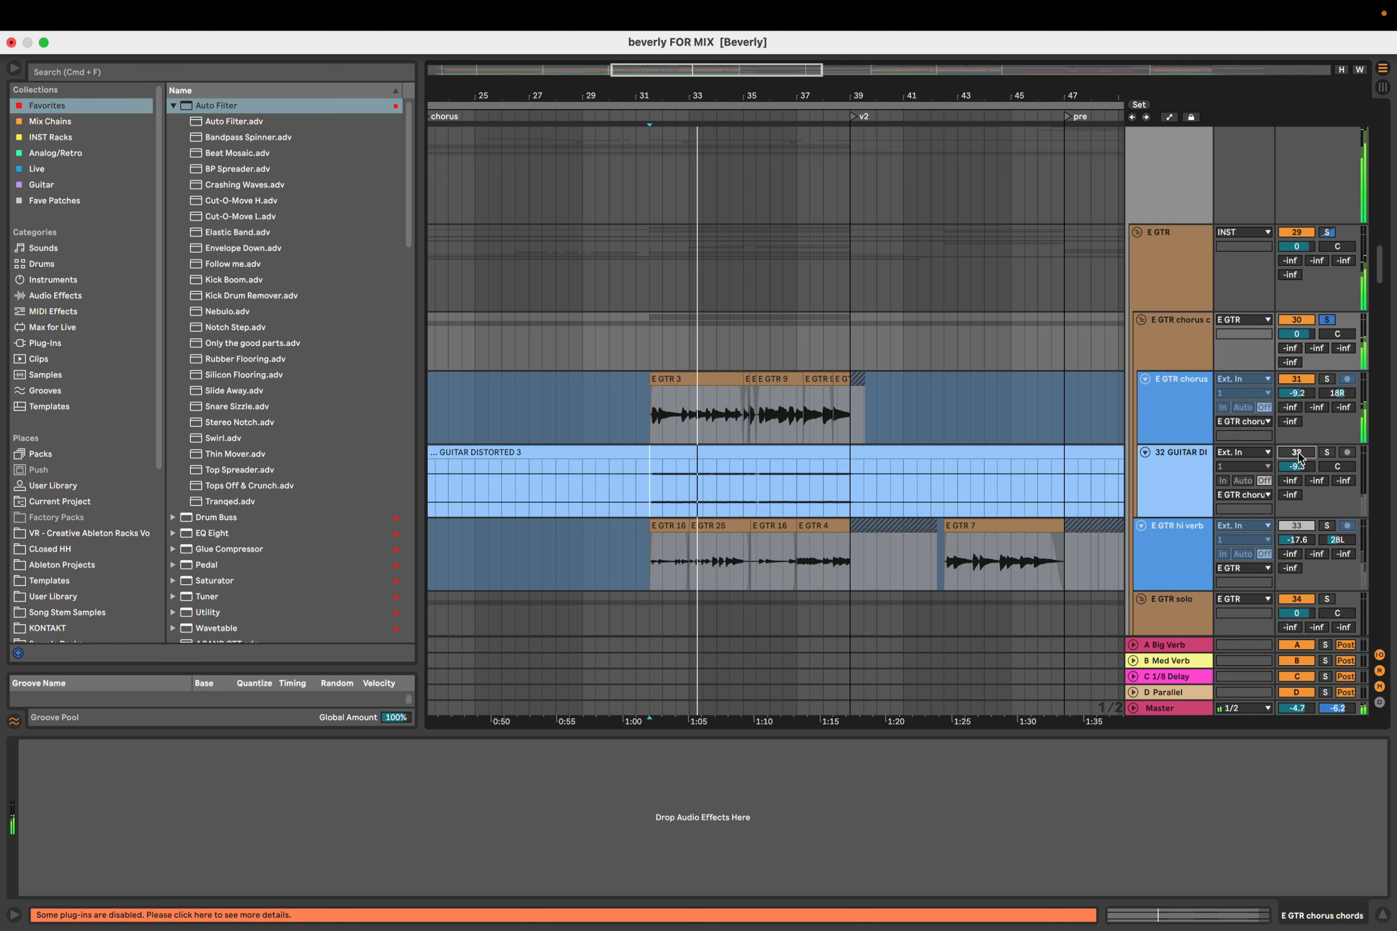
left_click(1297, 453)
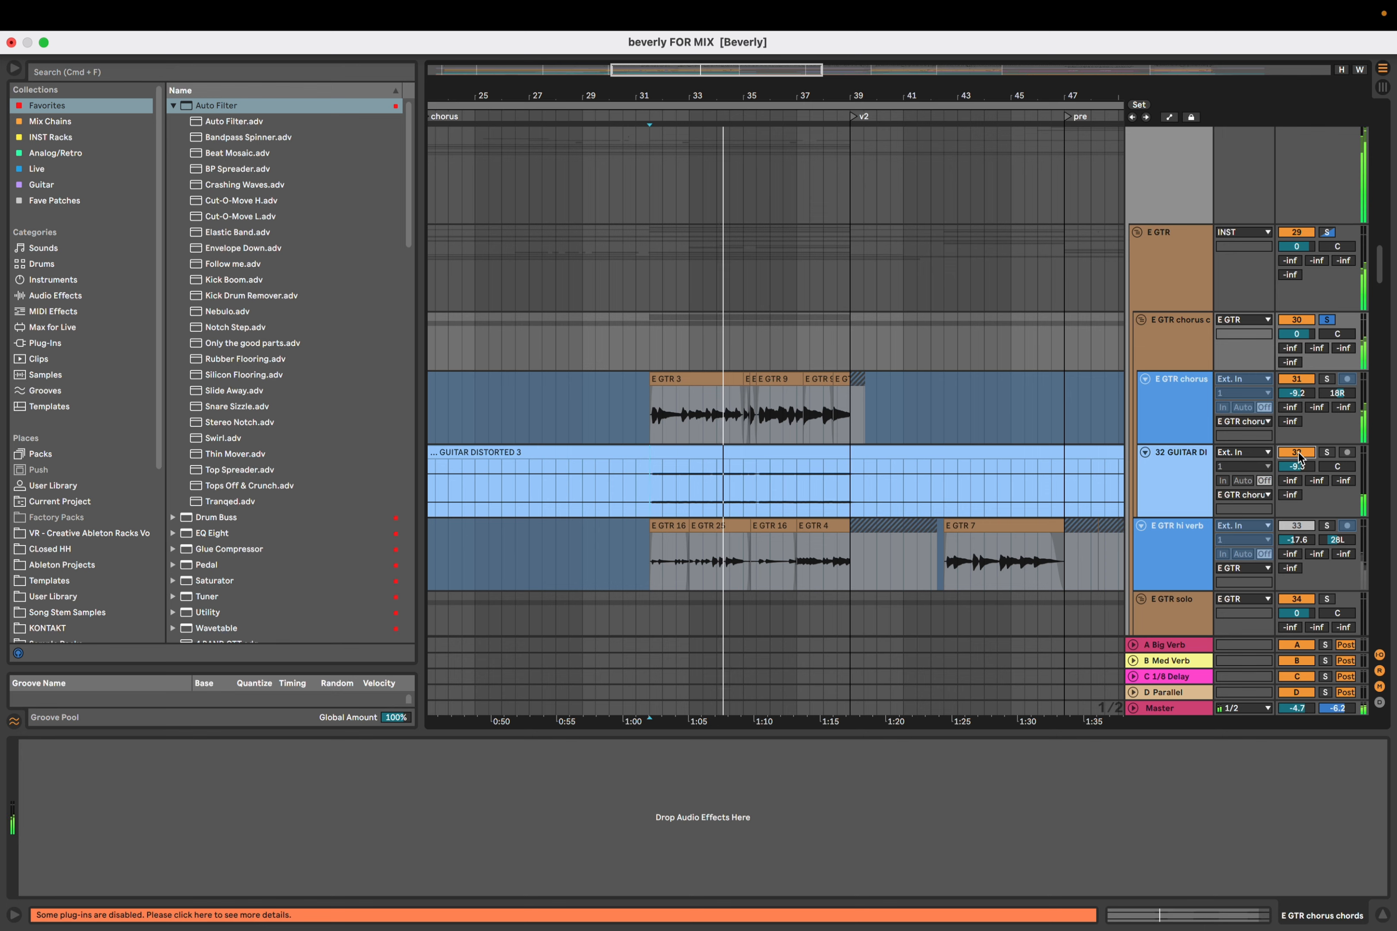
scroll(781, 396, "down", 5)
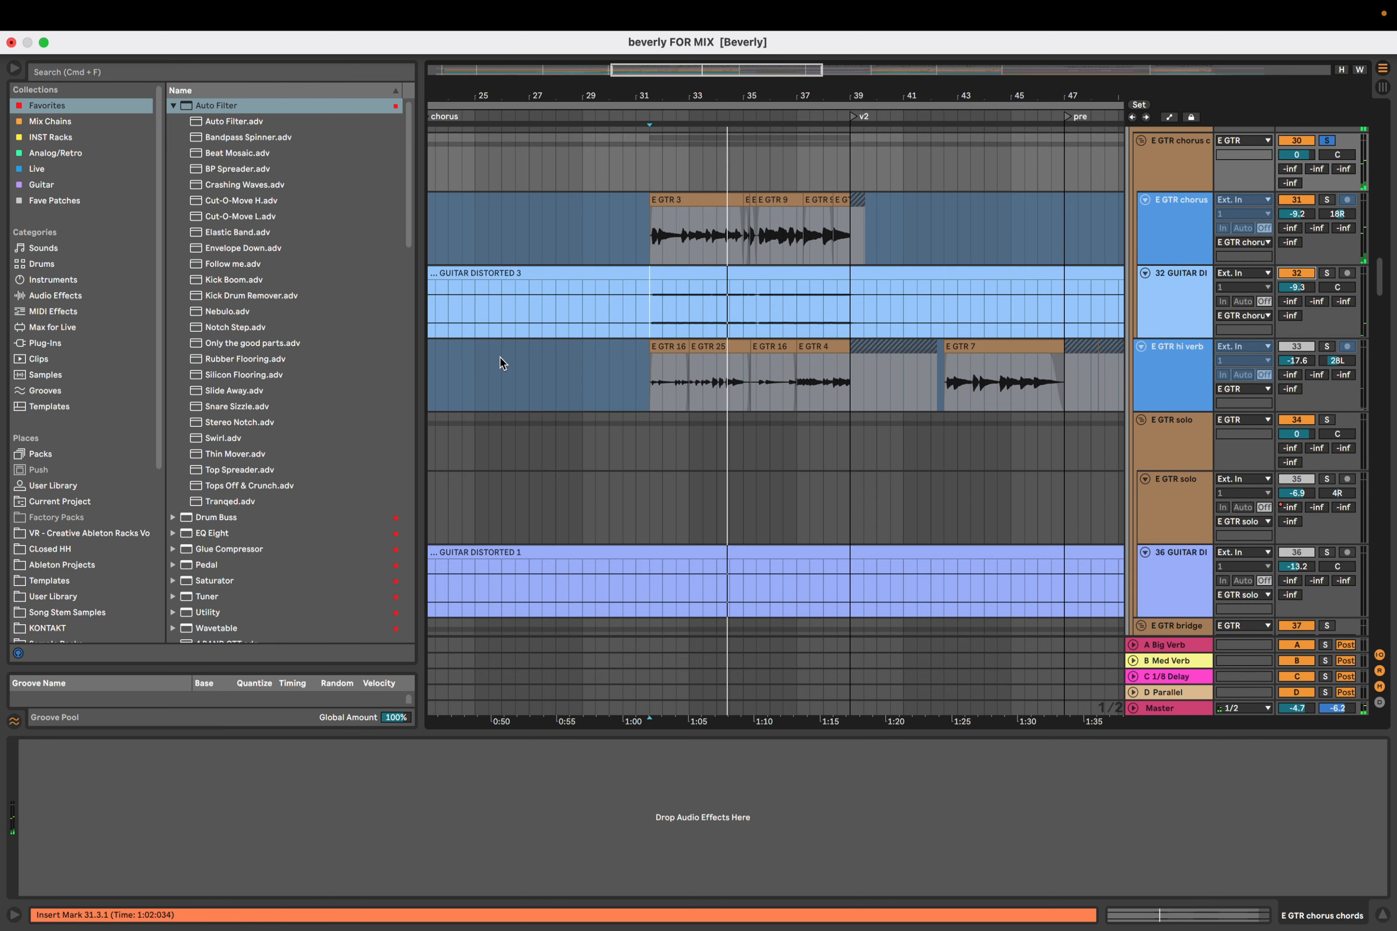
Solo only the E GTR hi verb track, play it from bar 31.3 and stop playback
key("space")
left_click(655, 391)
scroll(655, 391, "up", 4)
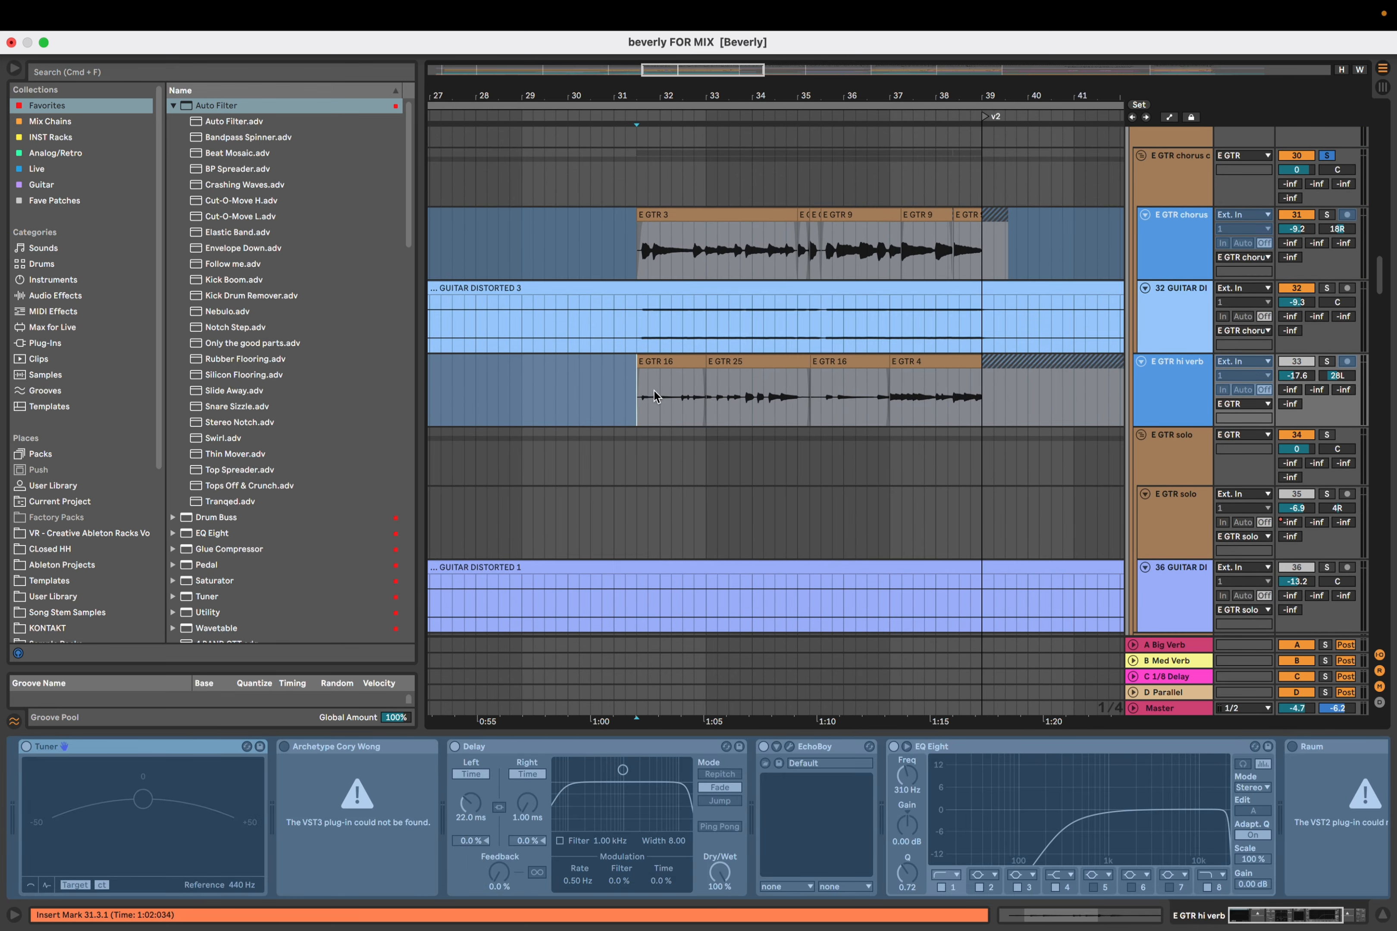
scroll(654, 396, "down", 3)
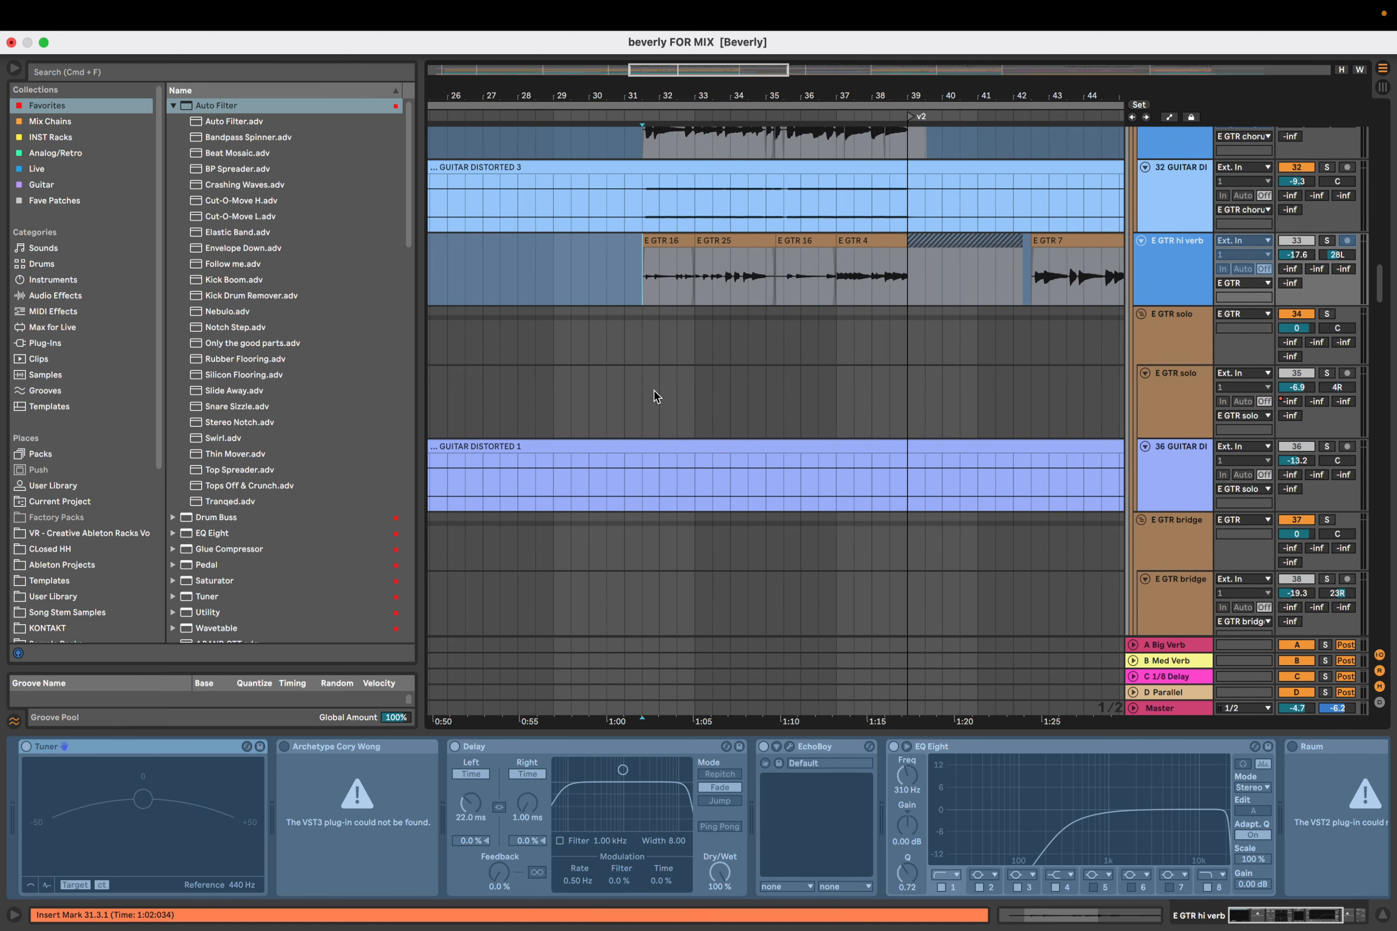
key("space")
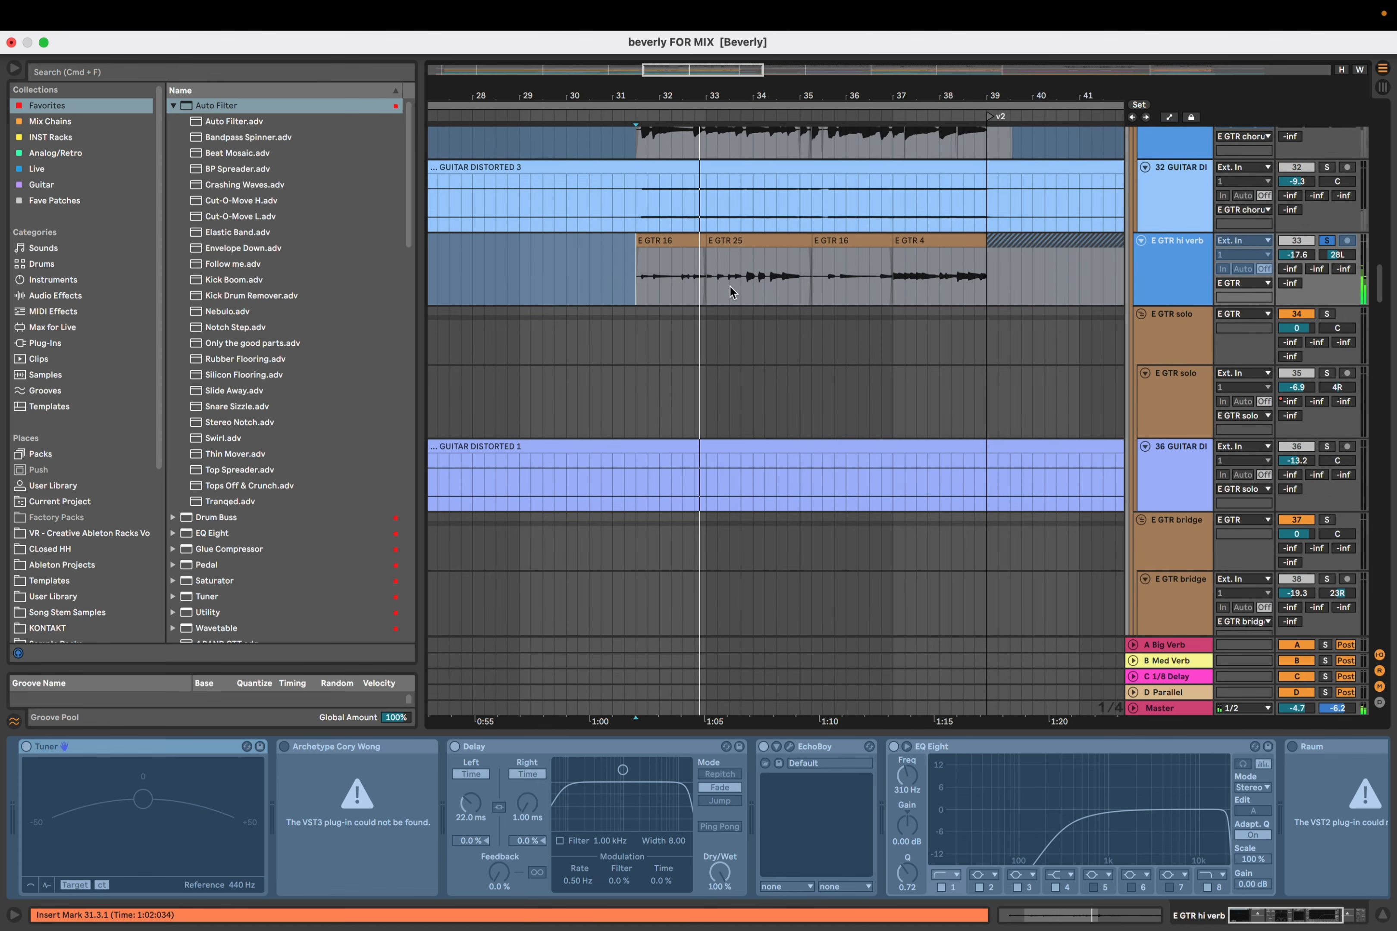
scroll(727, 292, "up", 1)
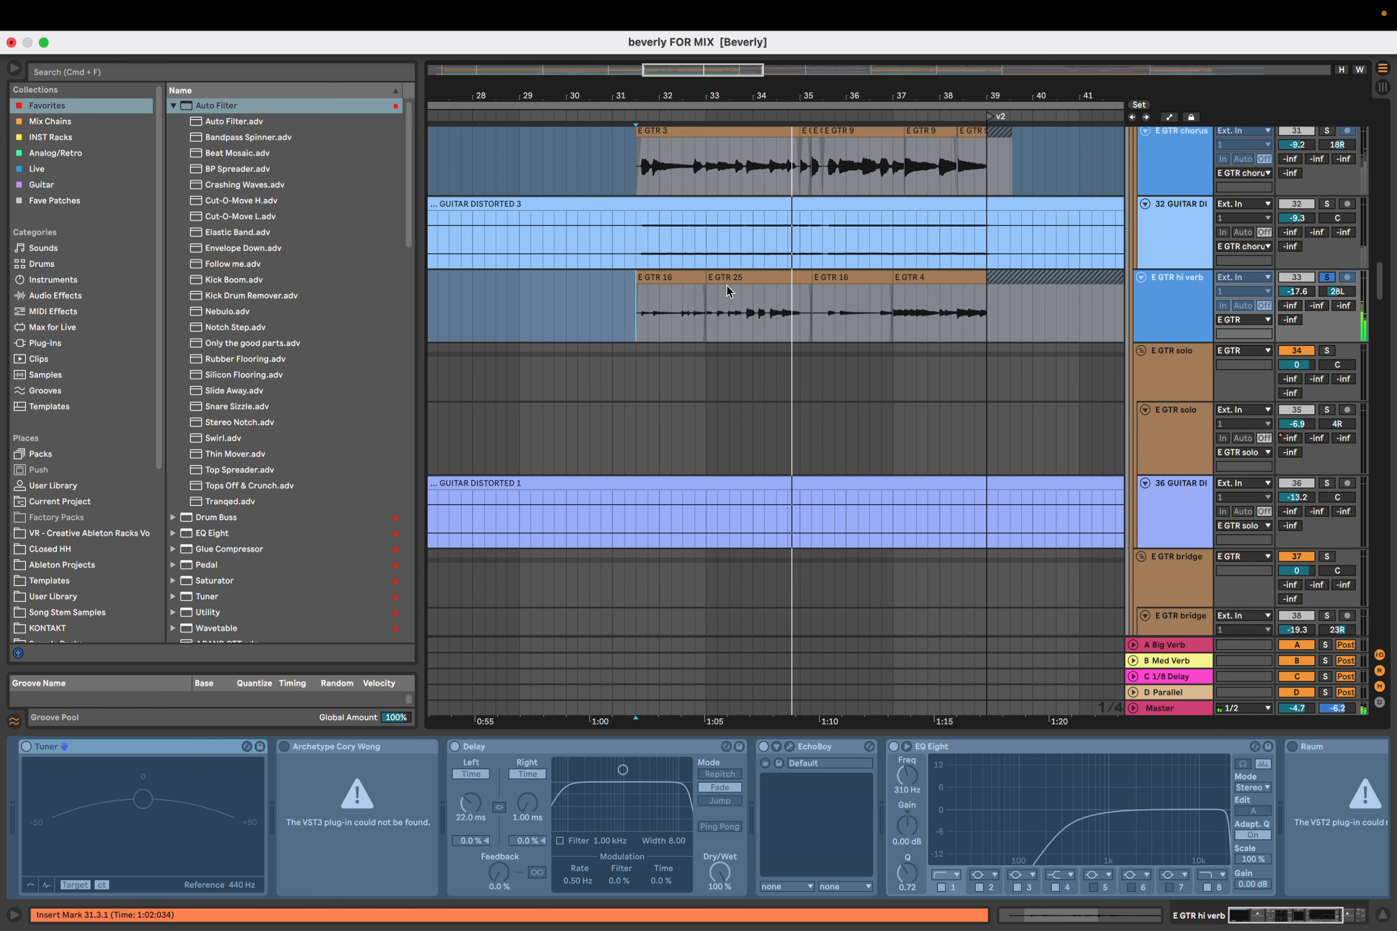
key("space")
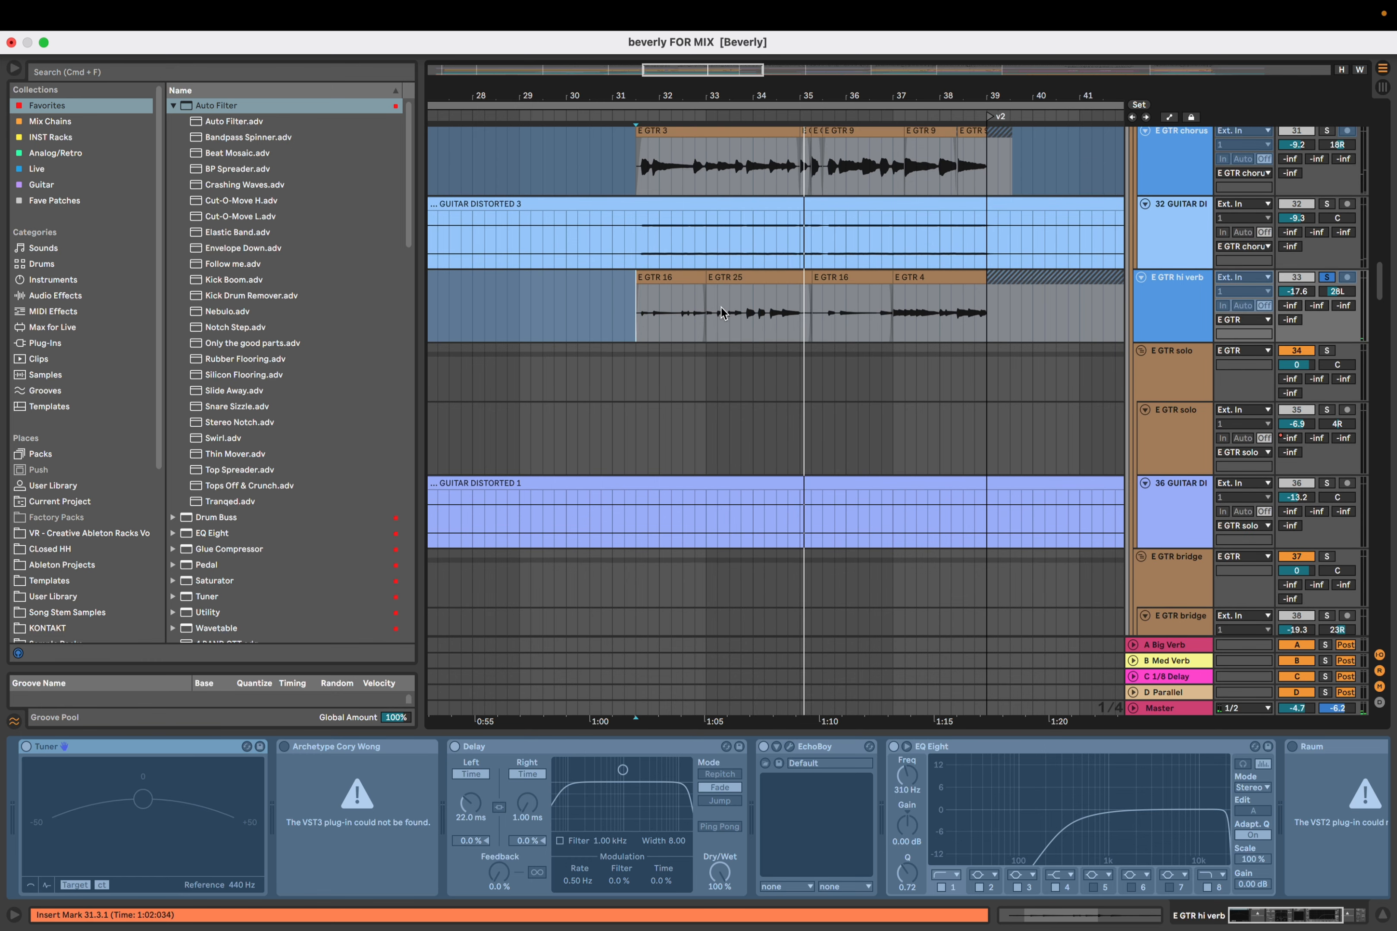
scroll(722, 308, "up", 5)
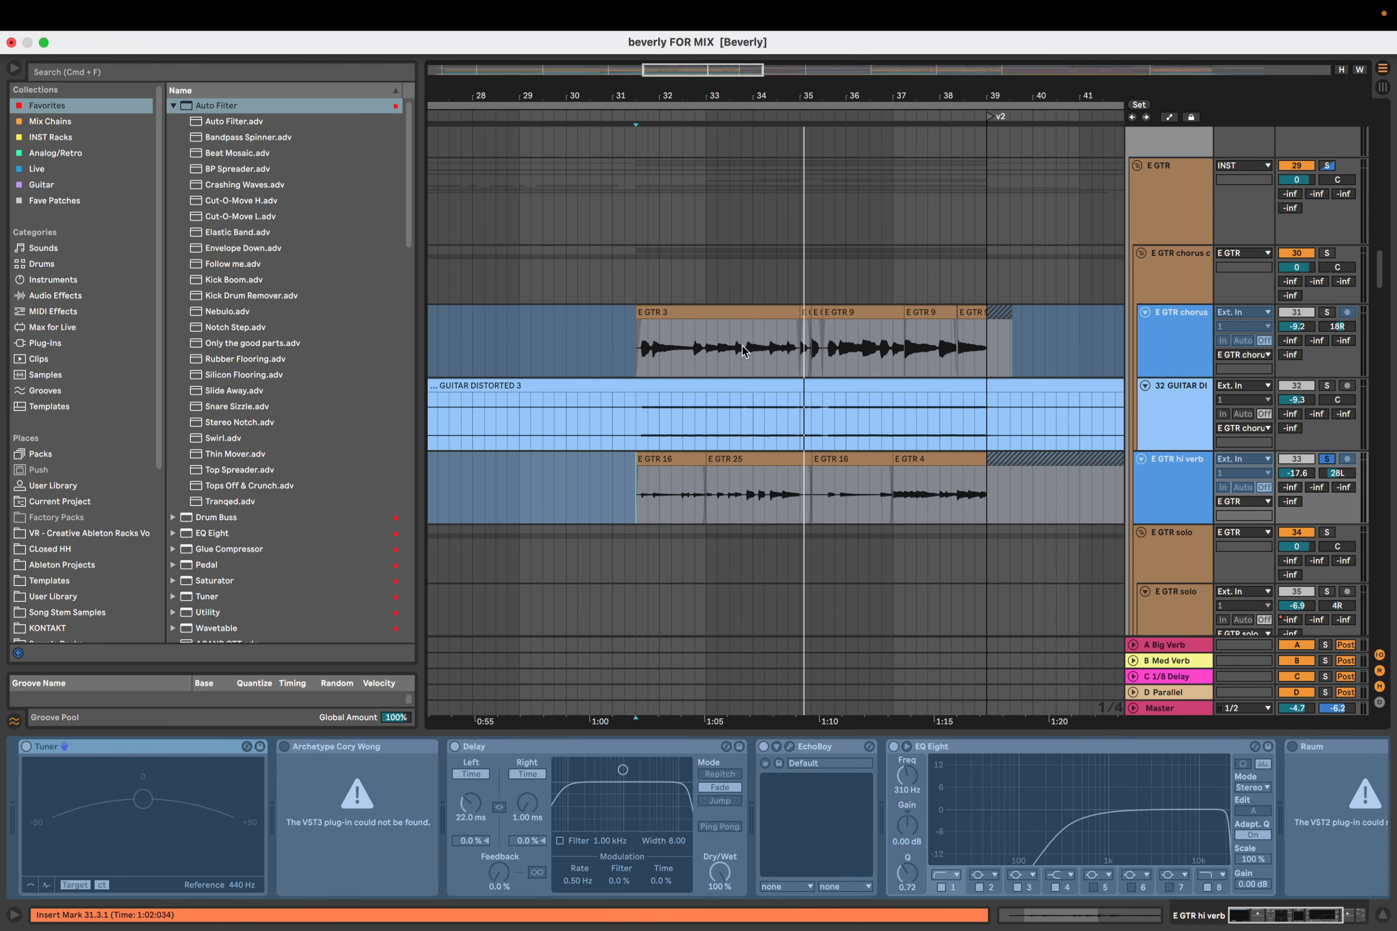
Solo only the E GTR wide pluck clean track and play it from bar 31.3
scroll(743, 351, "down", 6)
scroll(742, 350, "down", 2)
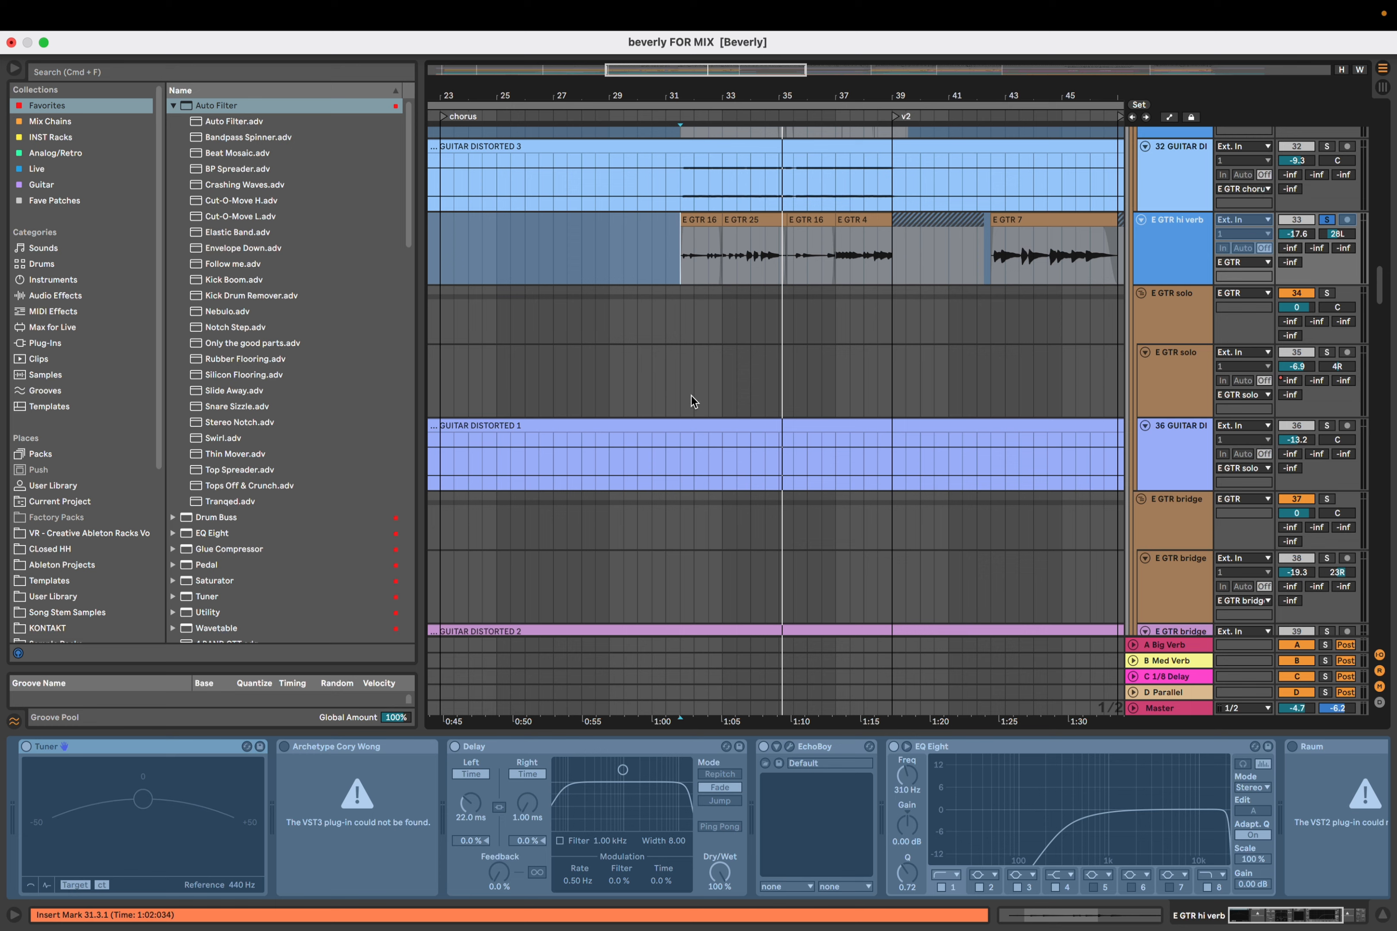
scroll(690, 396, "down", 6)
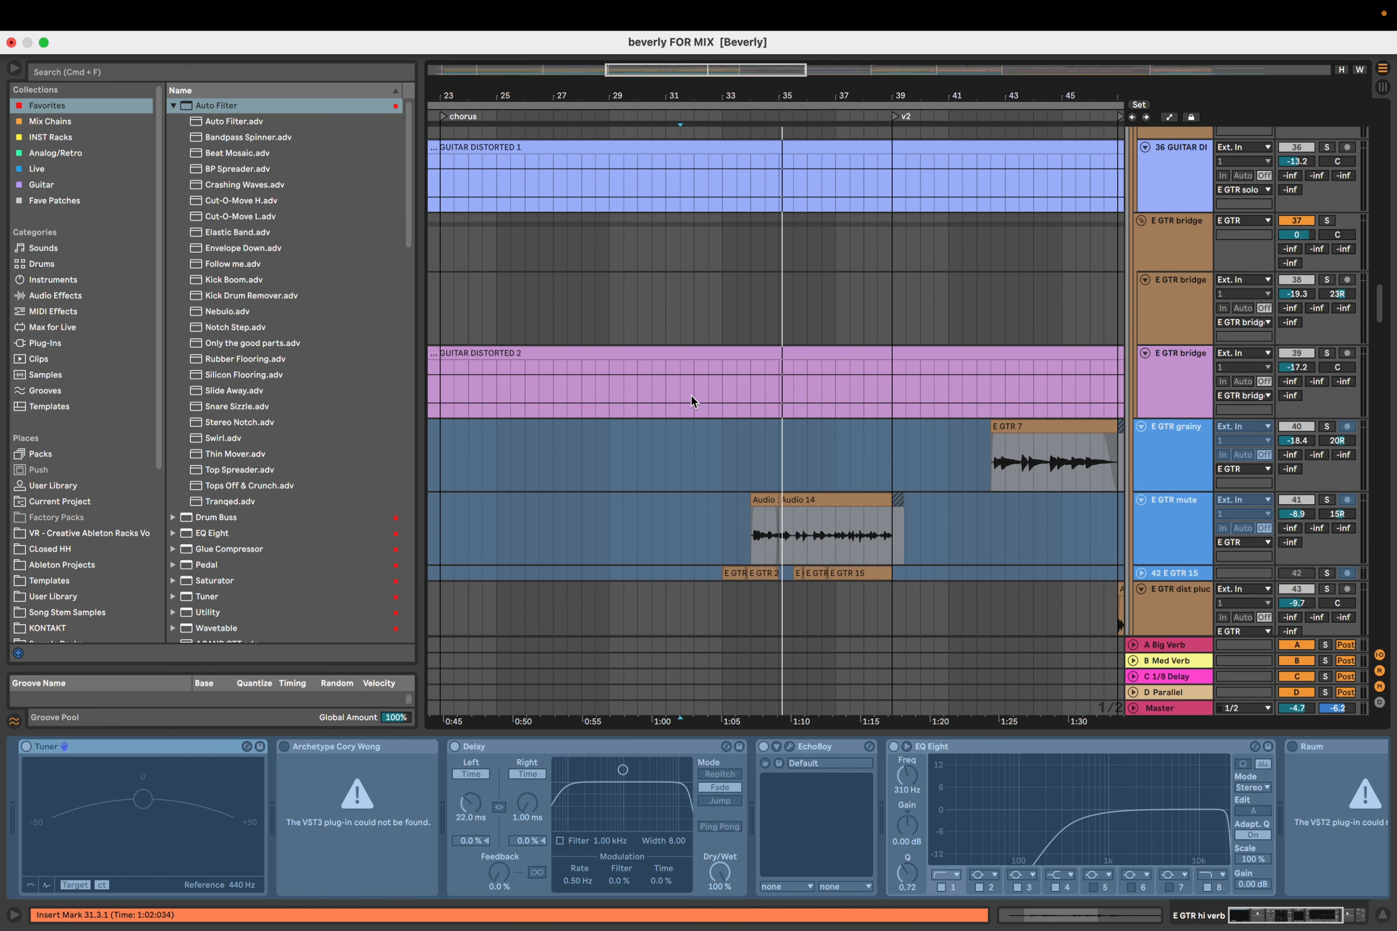
scroll(690, 396, "down", 5)
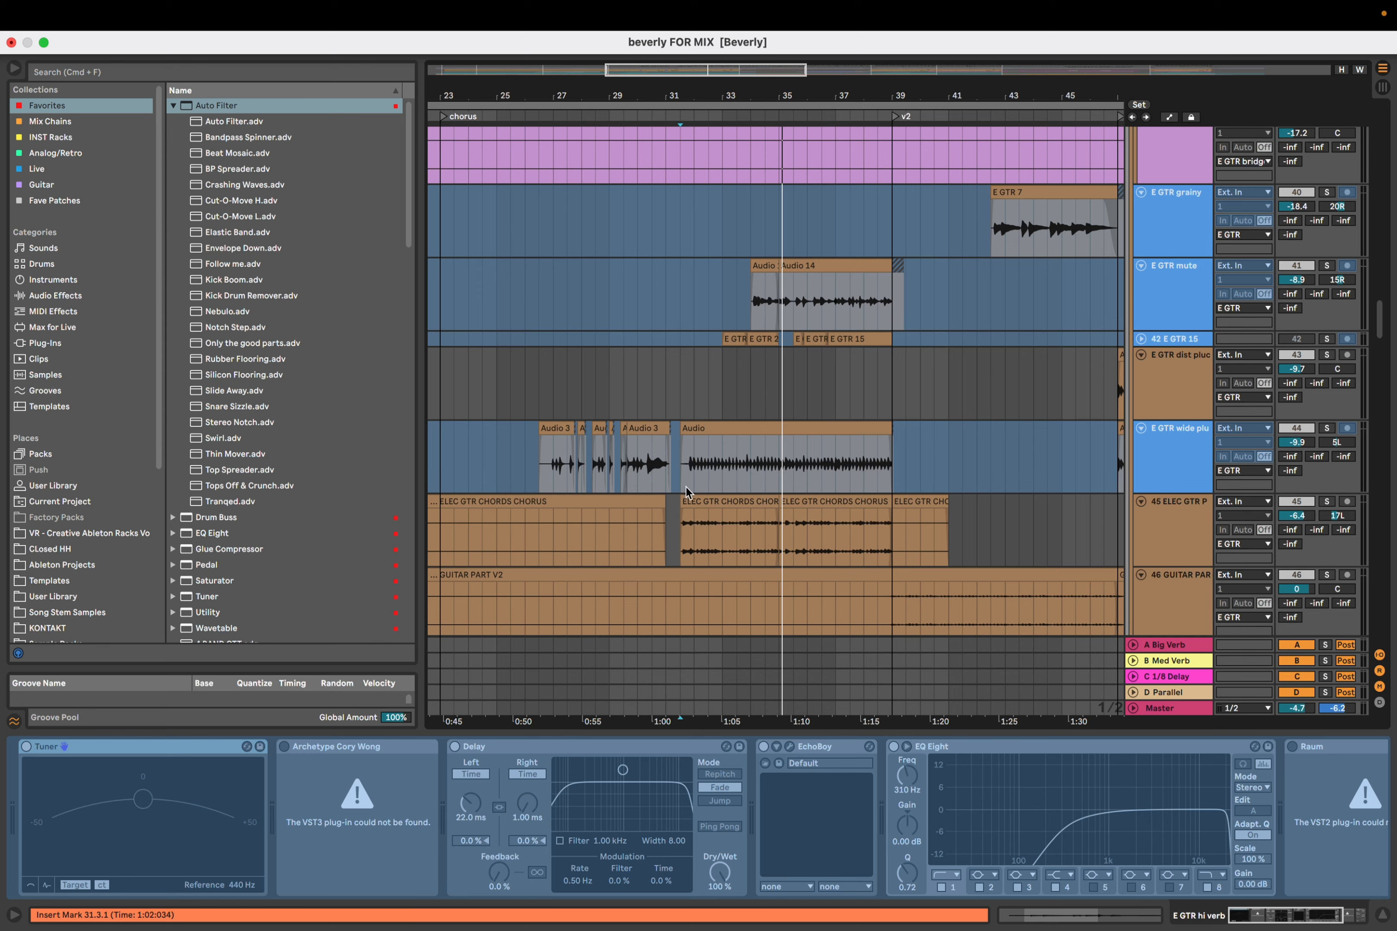
left_click(690, 500)
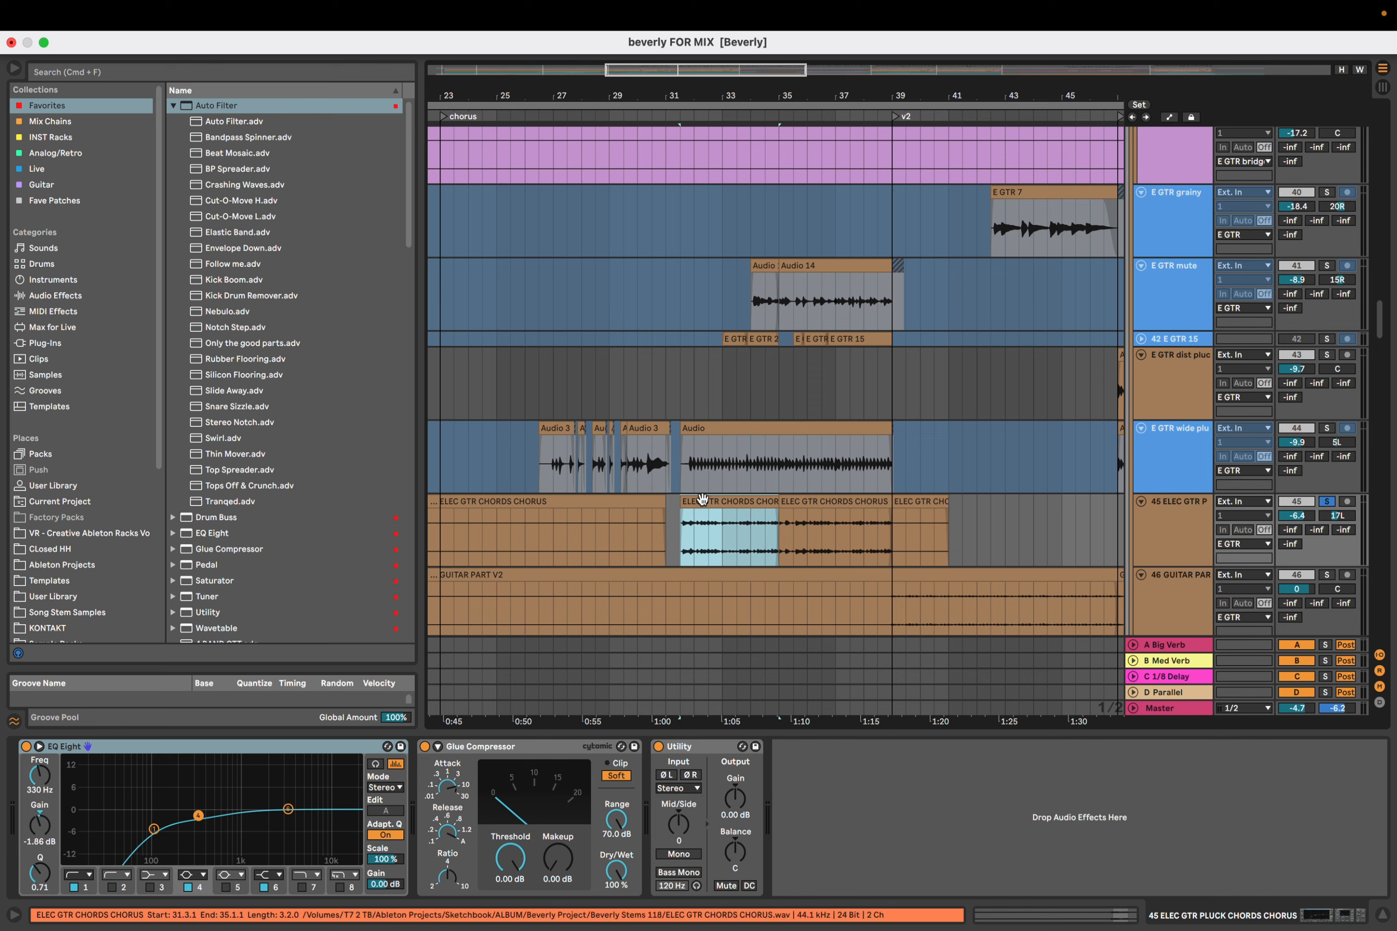
left_click(671, 450)
left_click(680, 460)
key("space")
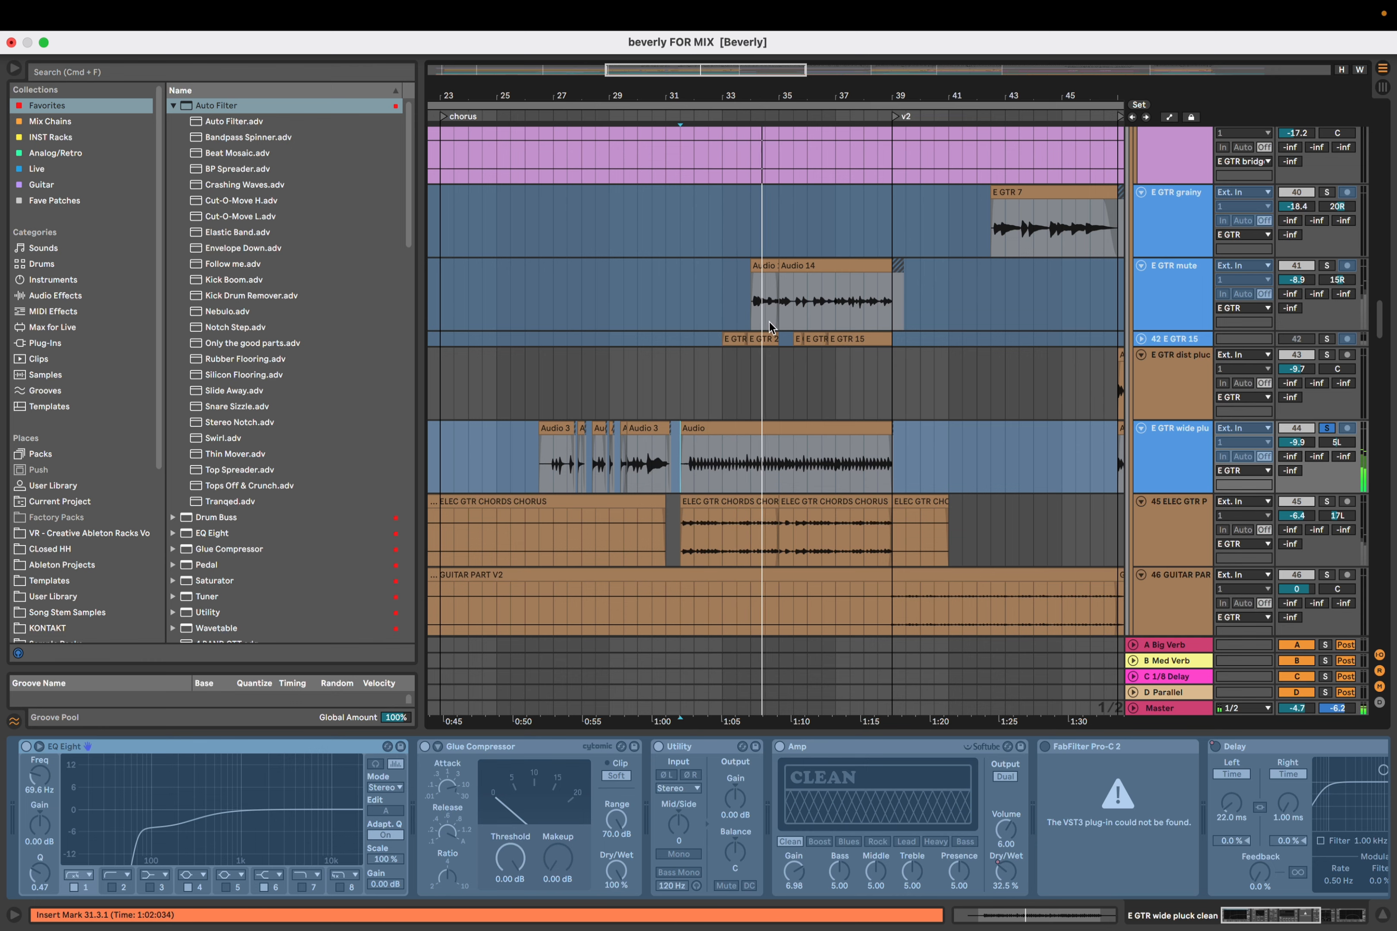
Solo only the E GTR mute track, play it from bar 34.1 and stop playback
left_click(748, 327)
key("space")
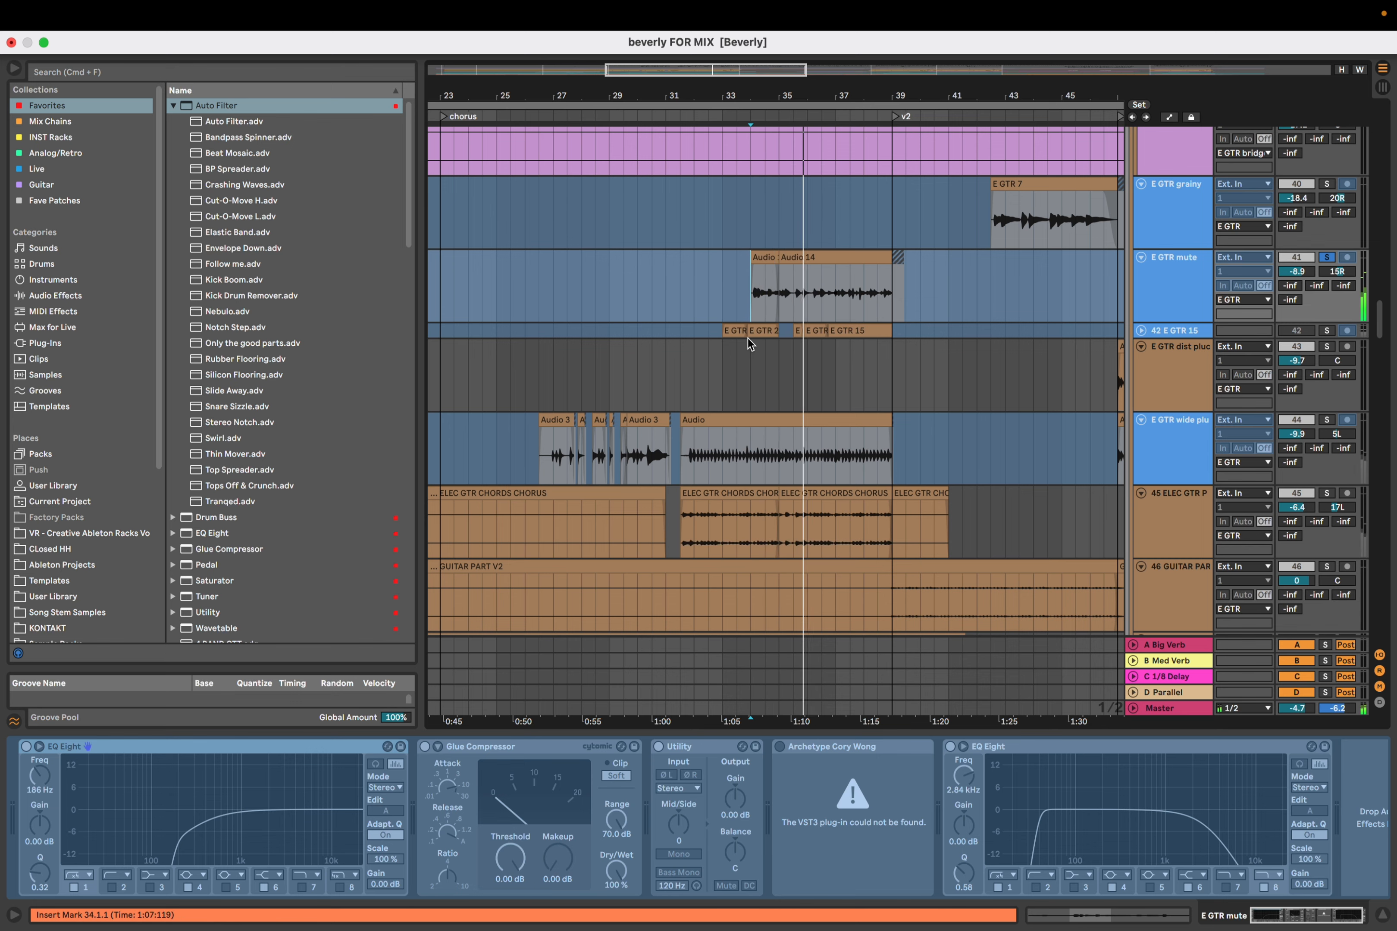
scroll(748, 339, "down", 3)
scroll(748, 338, "up", 5)
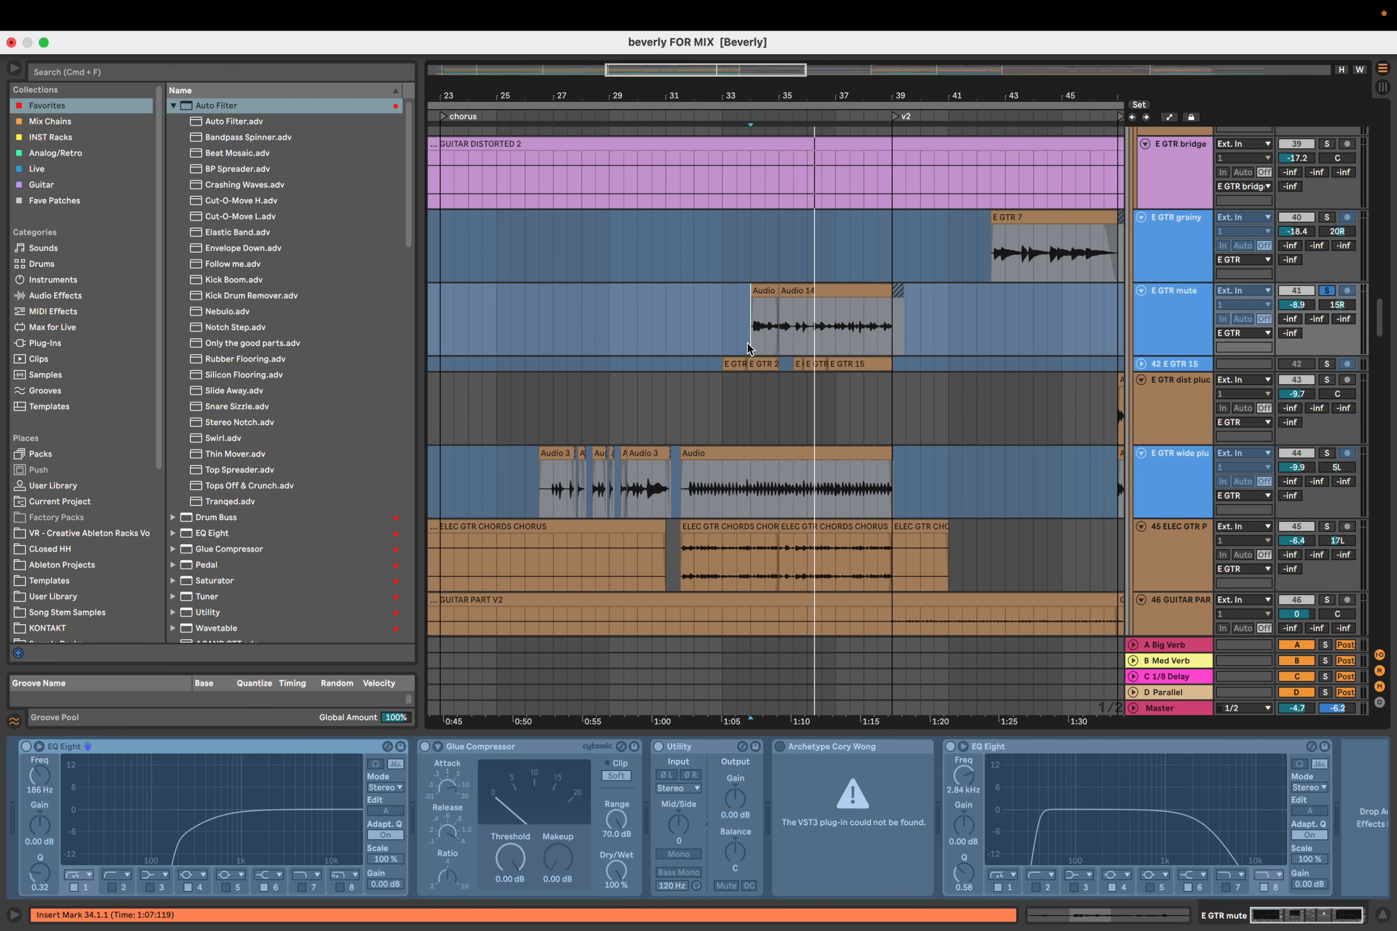
scroll(748, 340, "down", 5)
key("space")
Select the ELEC GTR CHORDS CHORUS clip at bar 31.3 and look over the neighbouring E GTR mute, E GTR 15 and pluck tracks
left_click(709, 288)
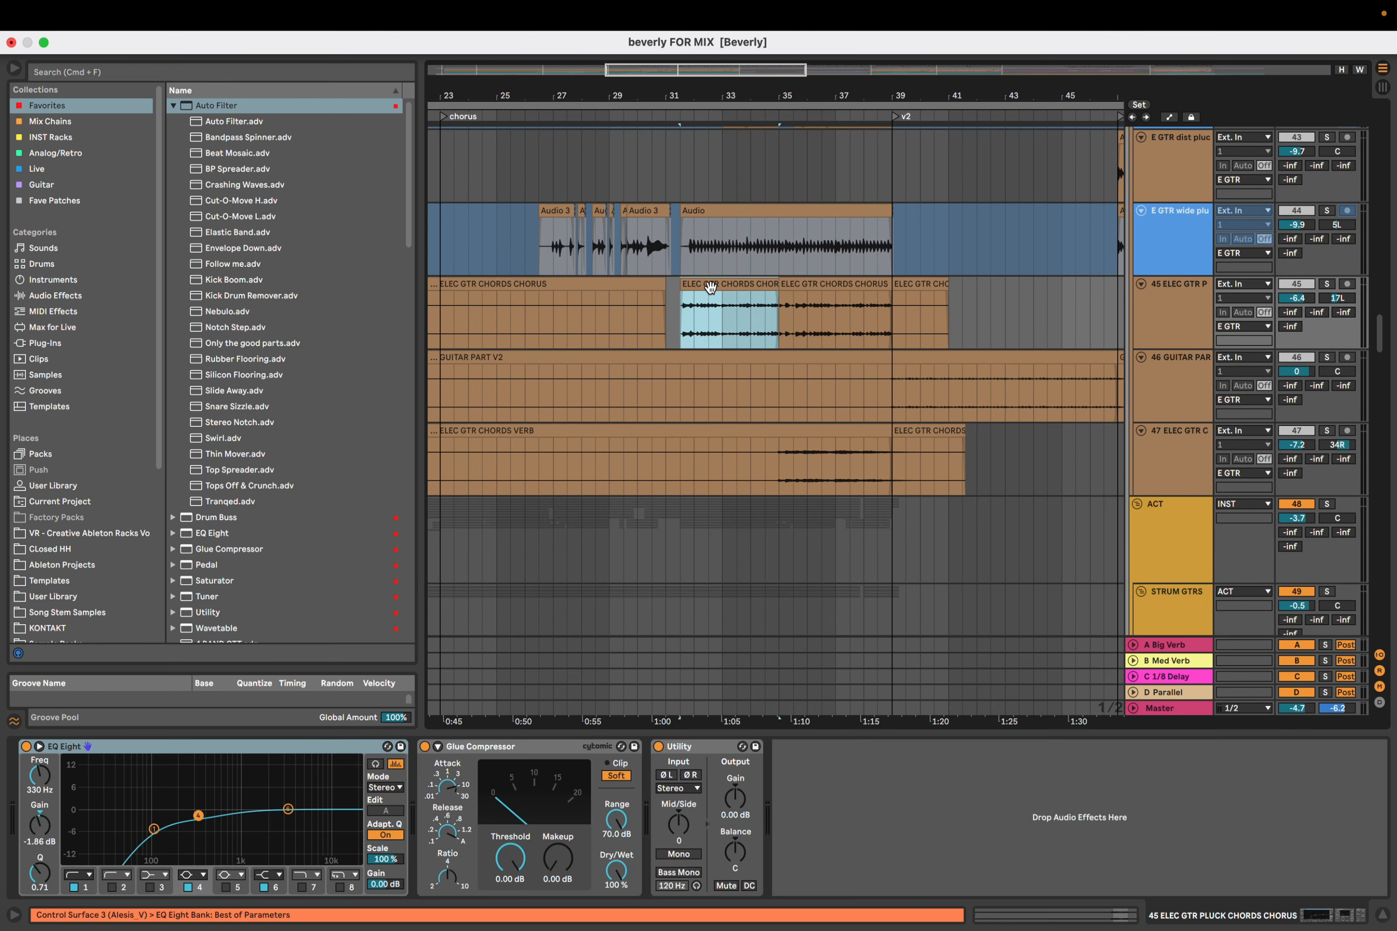
scroll(566, 294, "up", 4)
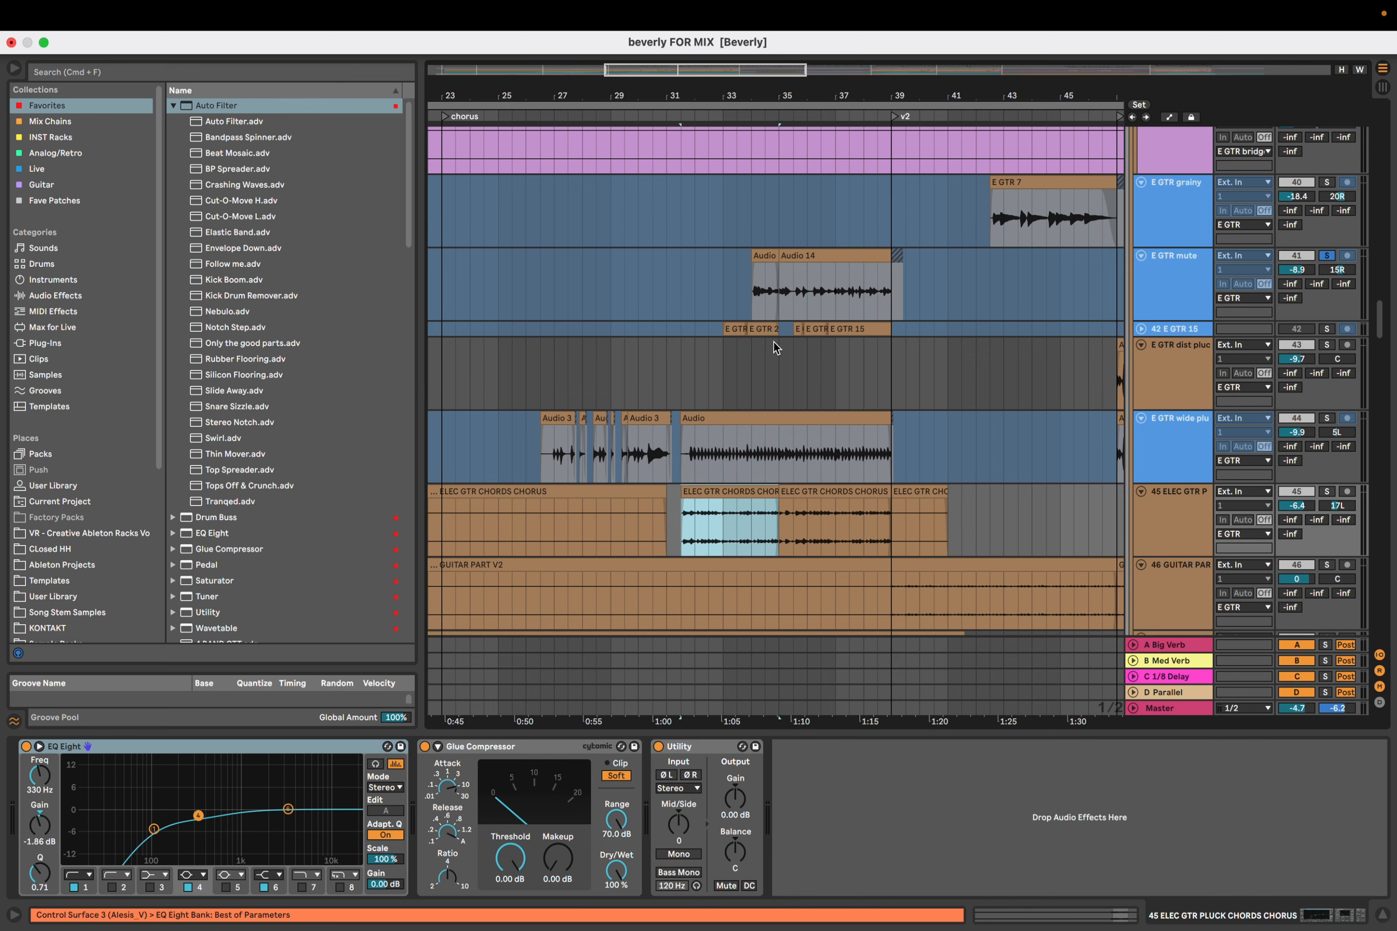
scroll(772, 341, "down", 3)
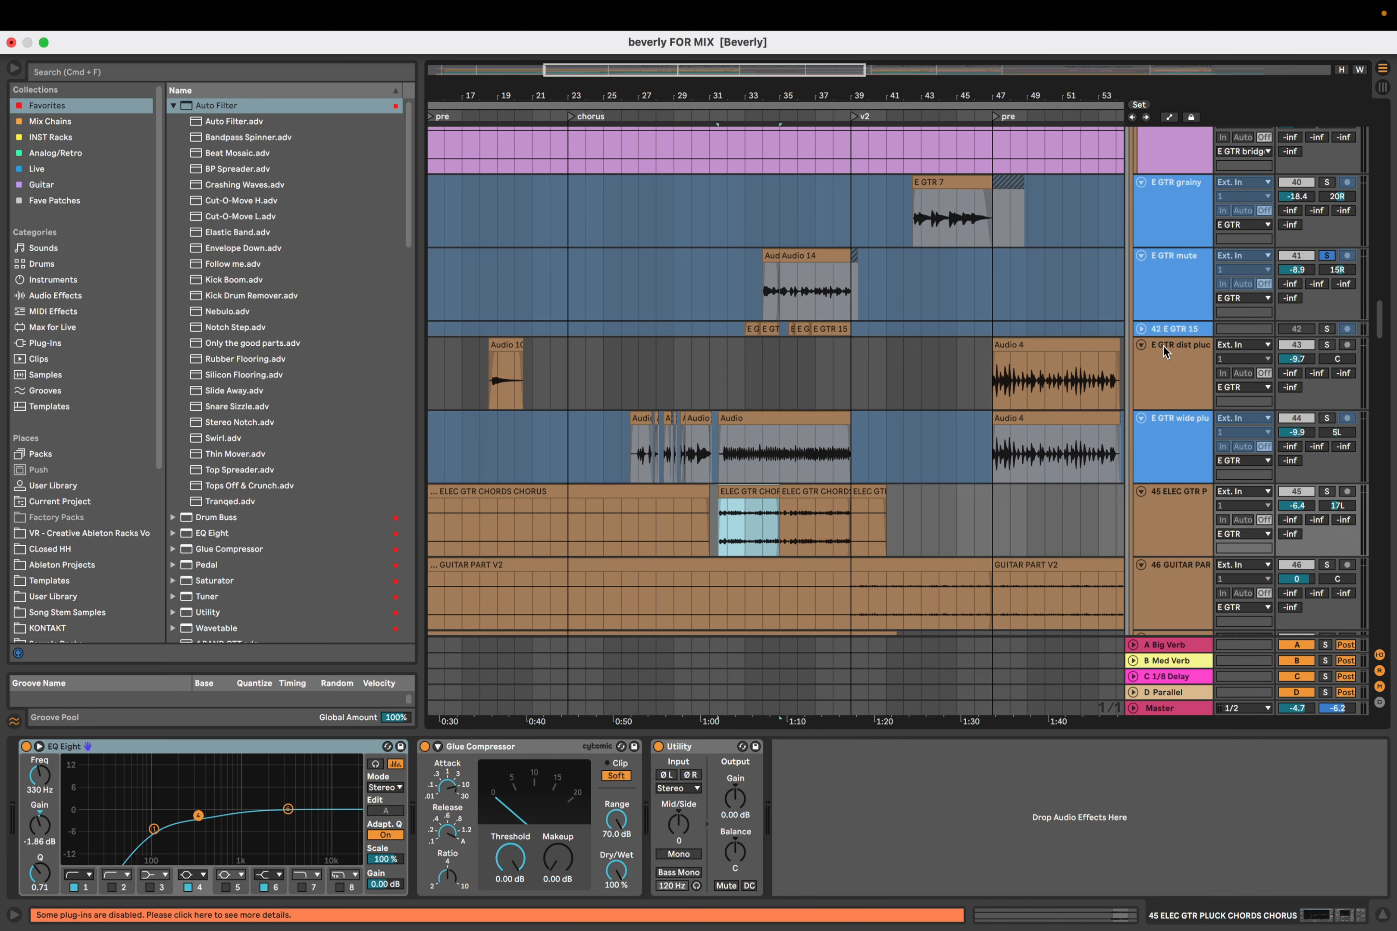
left_click(1144, 330)
left_click(1143, 330)
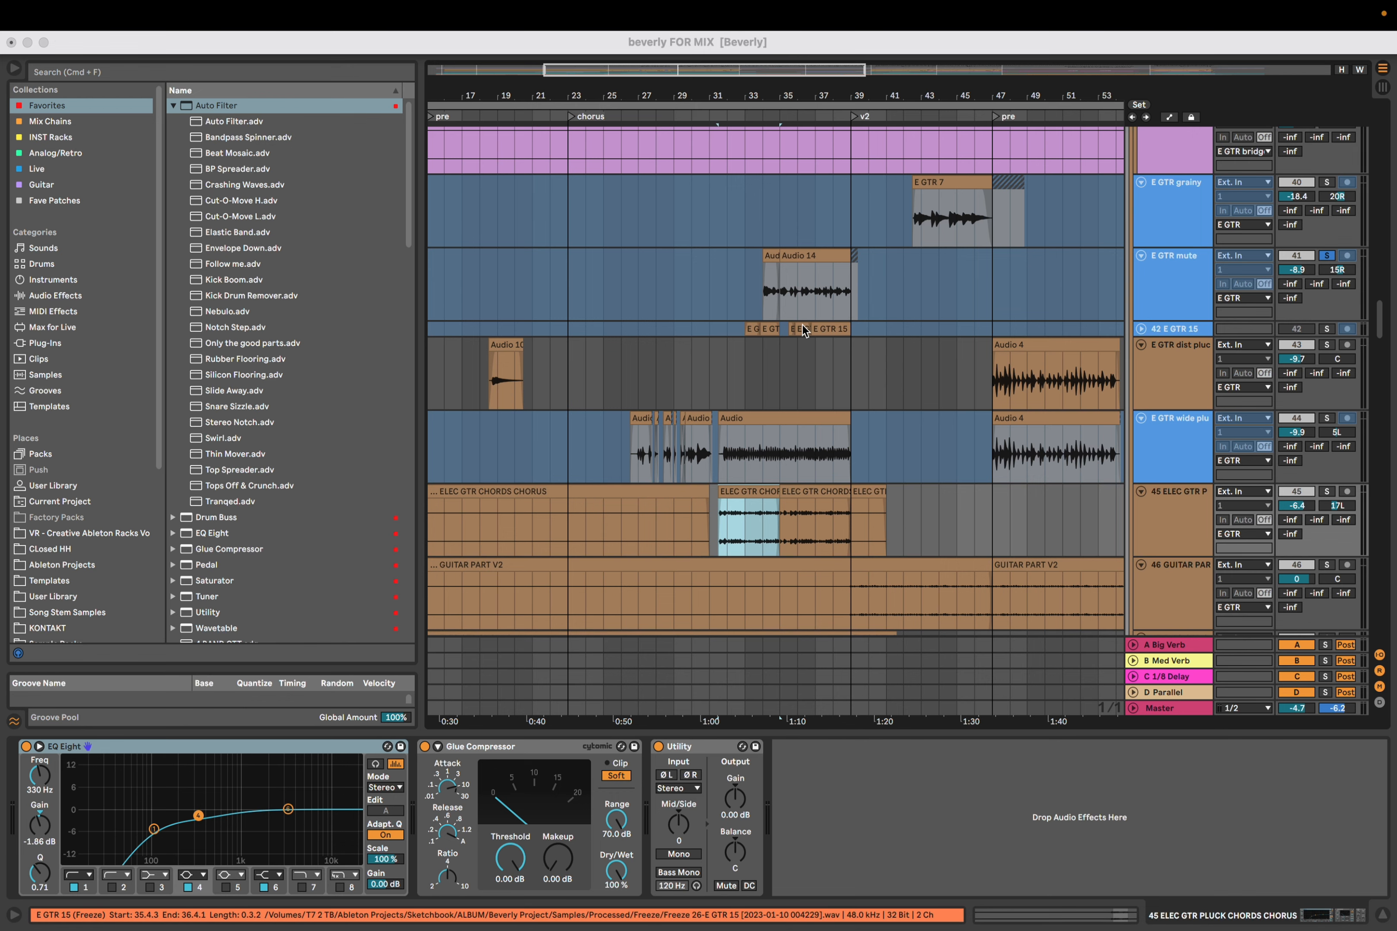
scroll(712, 460, "down", 2)
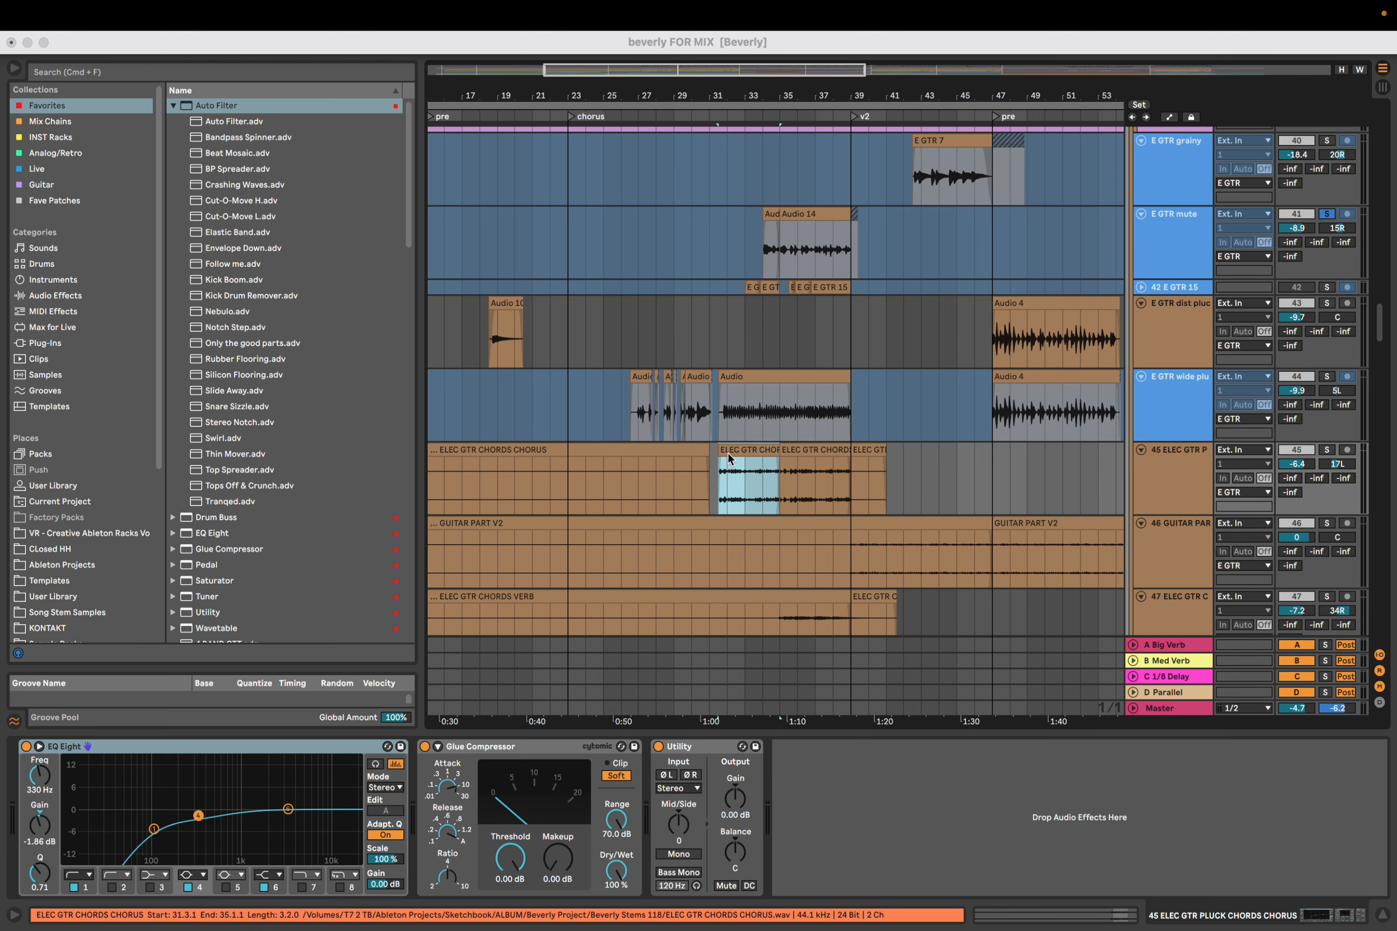
scroll(739, 459, "down", 2)
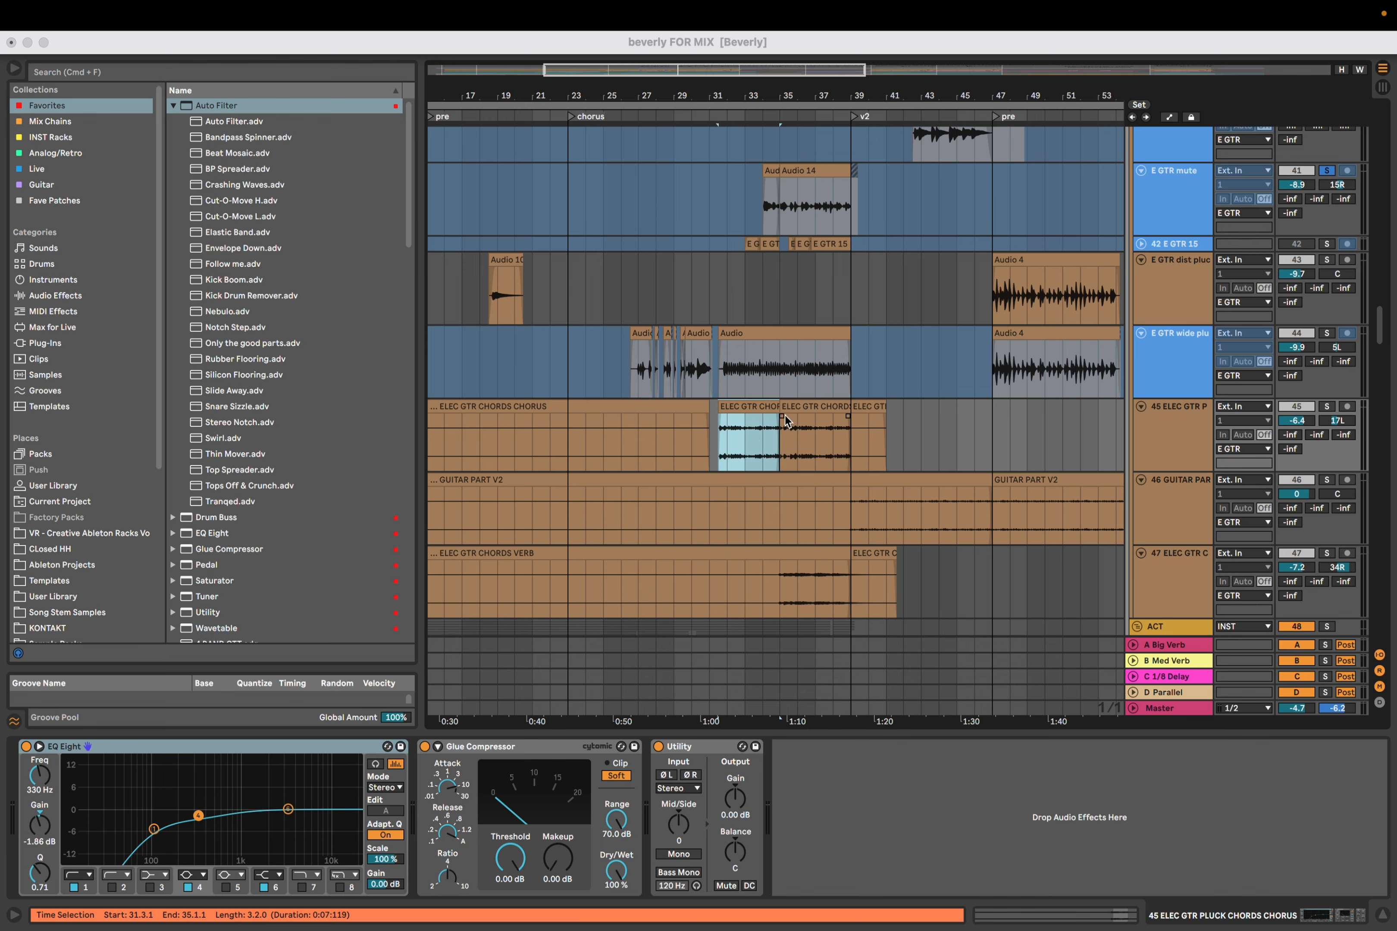
Solo the ELEC GTR PLUCK CHORDS CHORUS track, play it from bar 31.3 and add the E GTR wide pluck track to the solo
key("space")
scroll(758, 420, "down", 7)
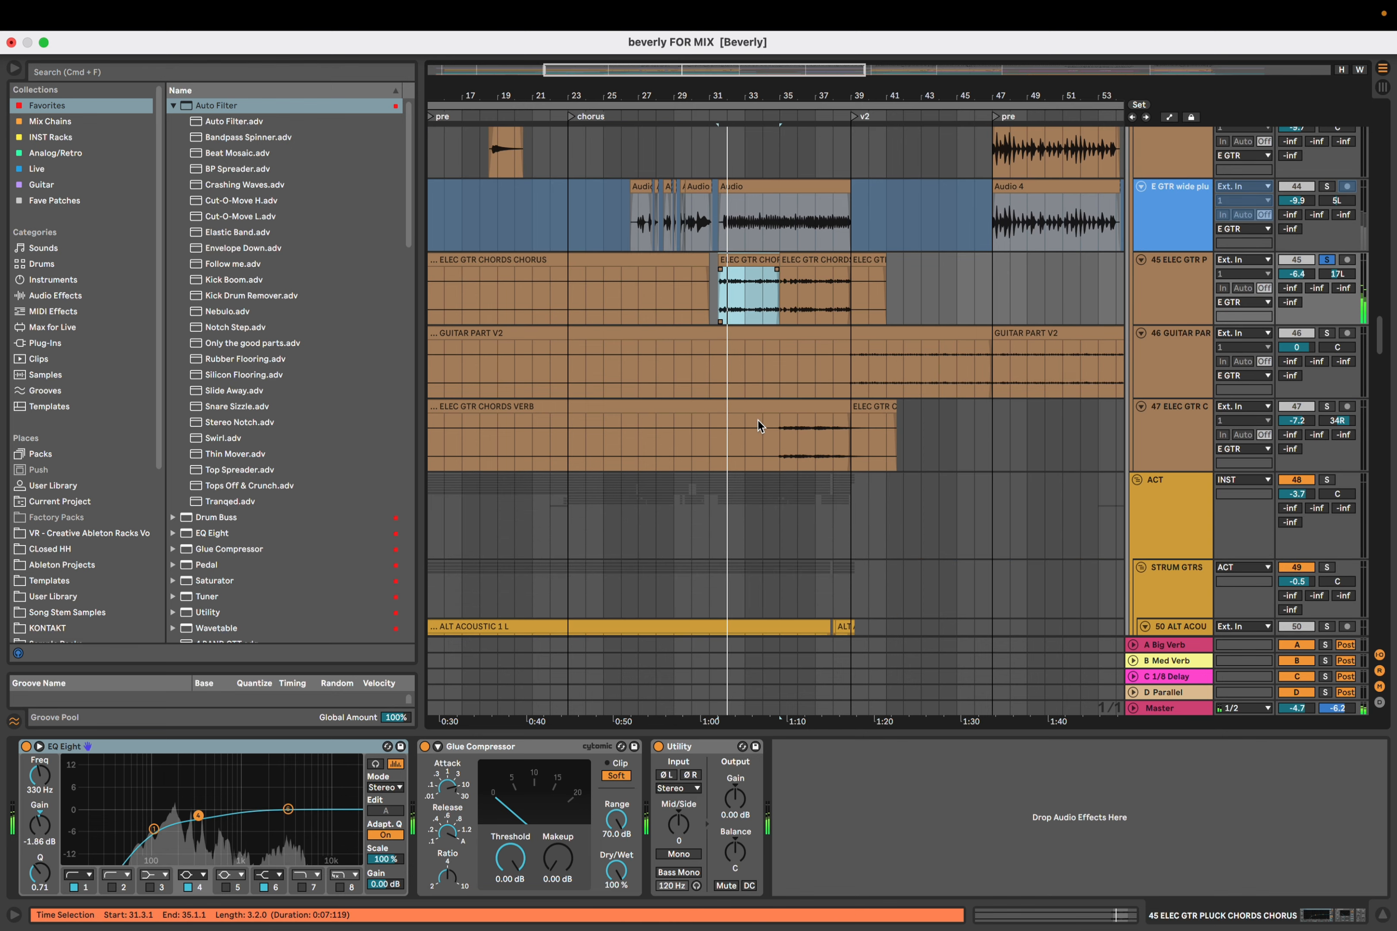
scroll(758, 420, "up", 1)
scroll(756, 440, "up", 5)
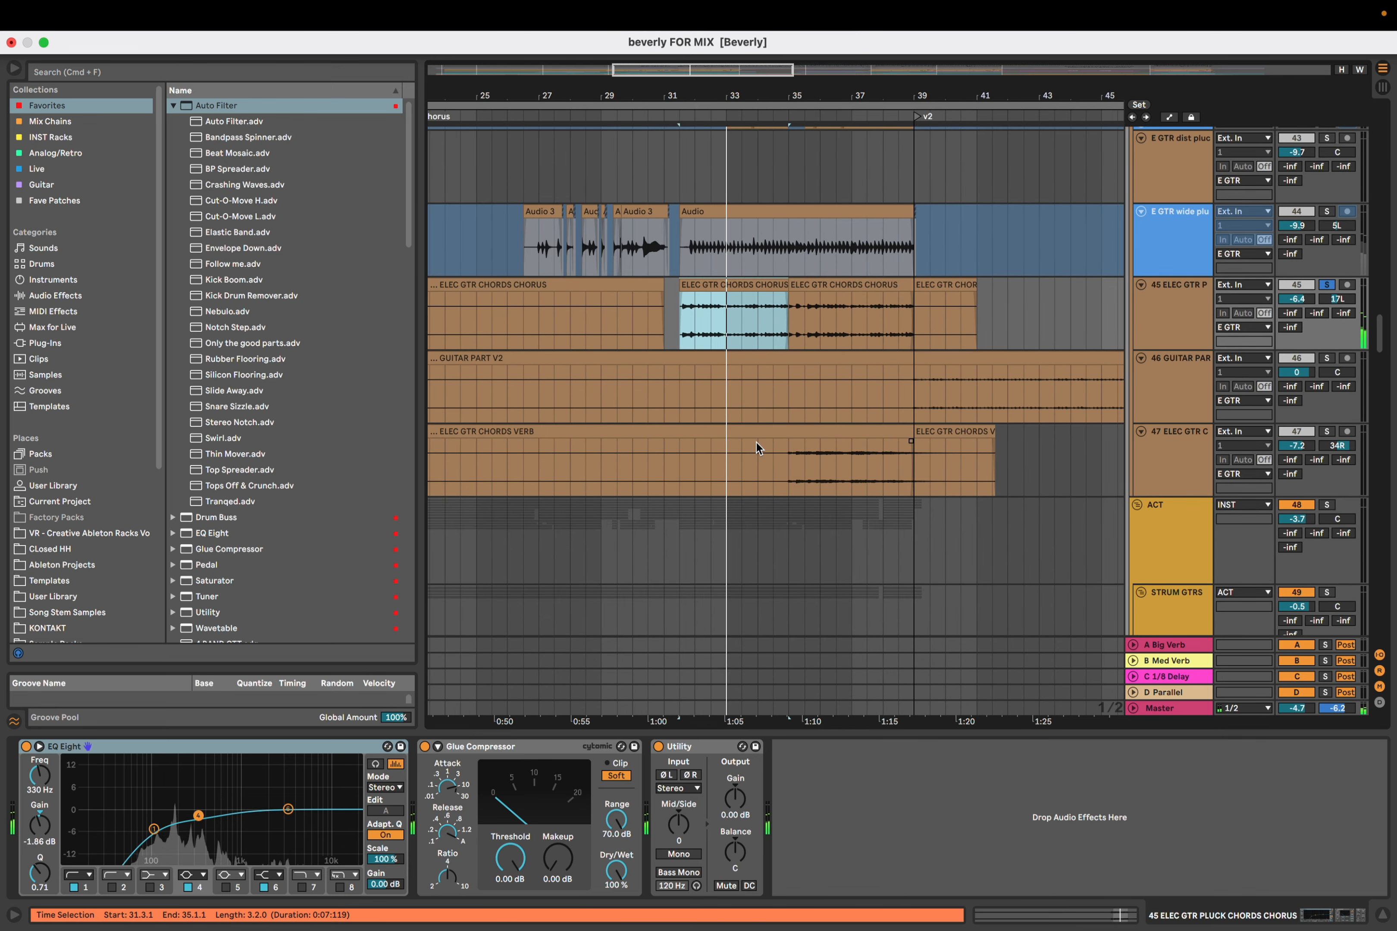
left_click(1327, 212, "super")
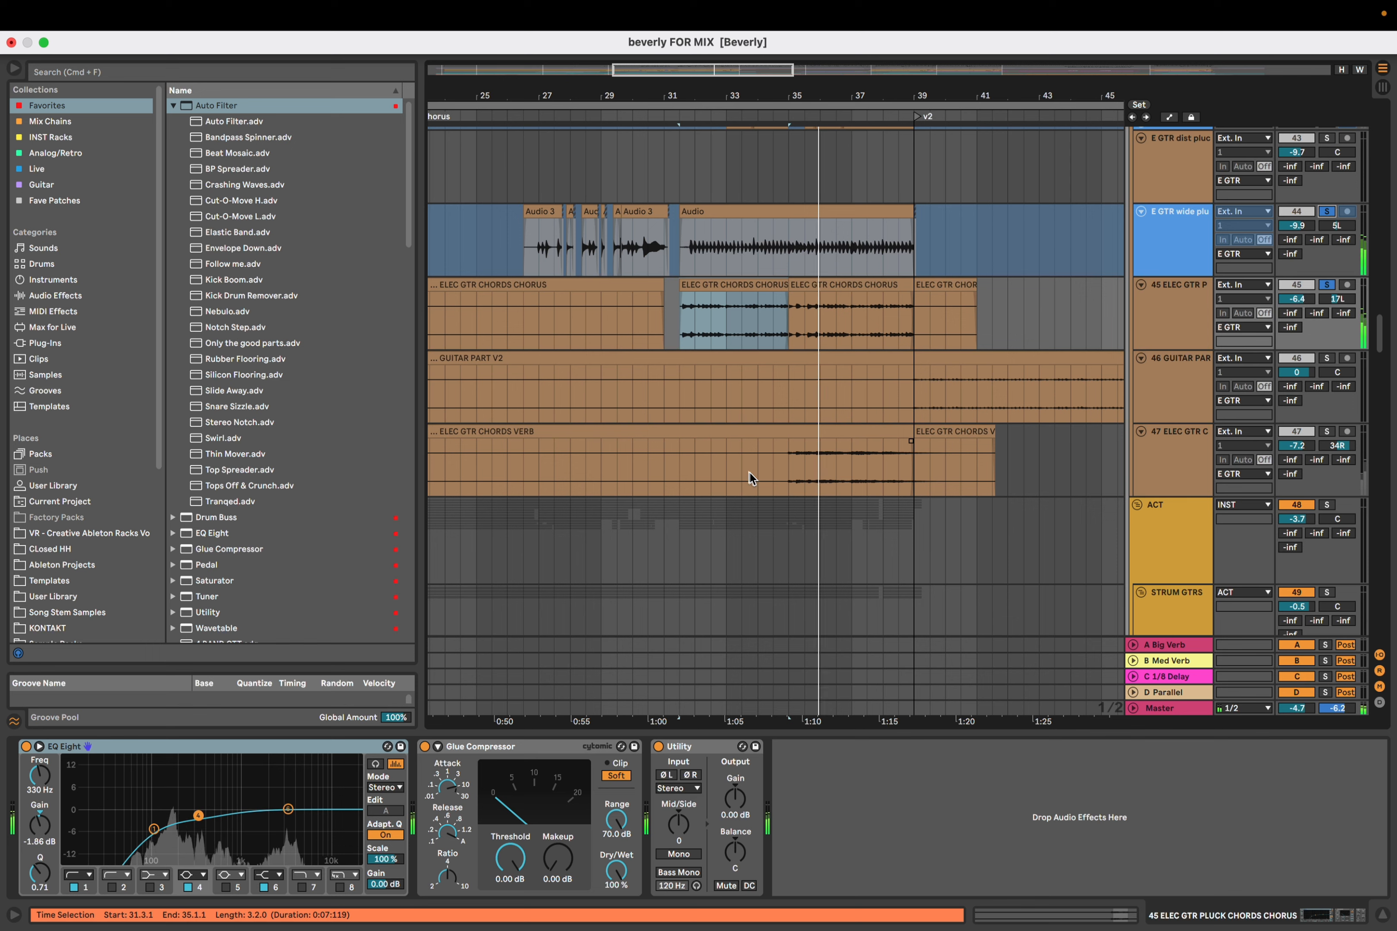
Solo only the ELEC GTR CHORDS VERB track and play it from bar 35.1
left_click(784, 464)
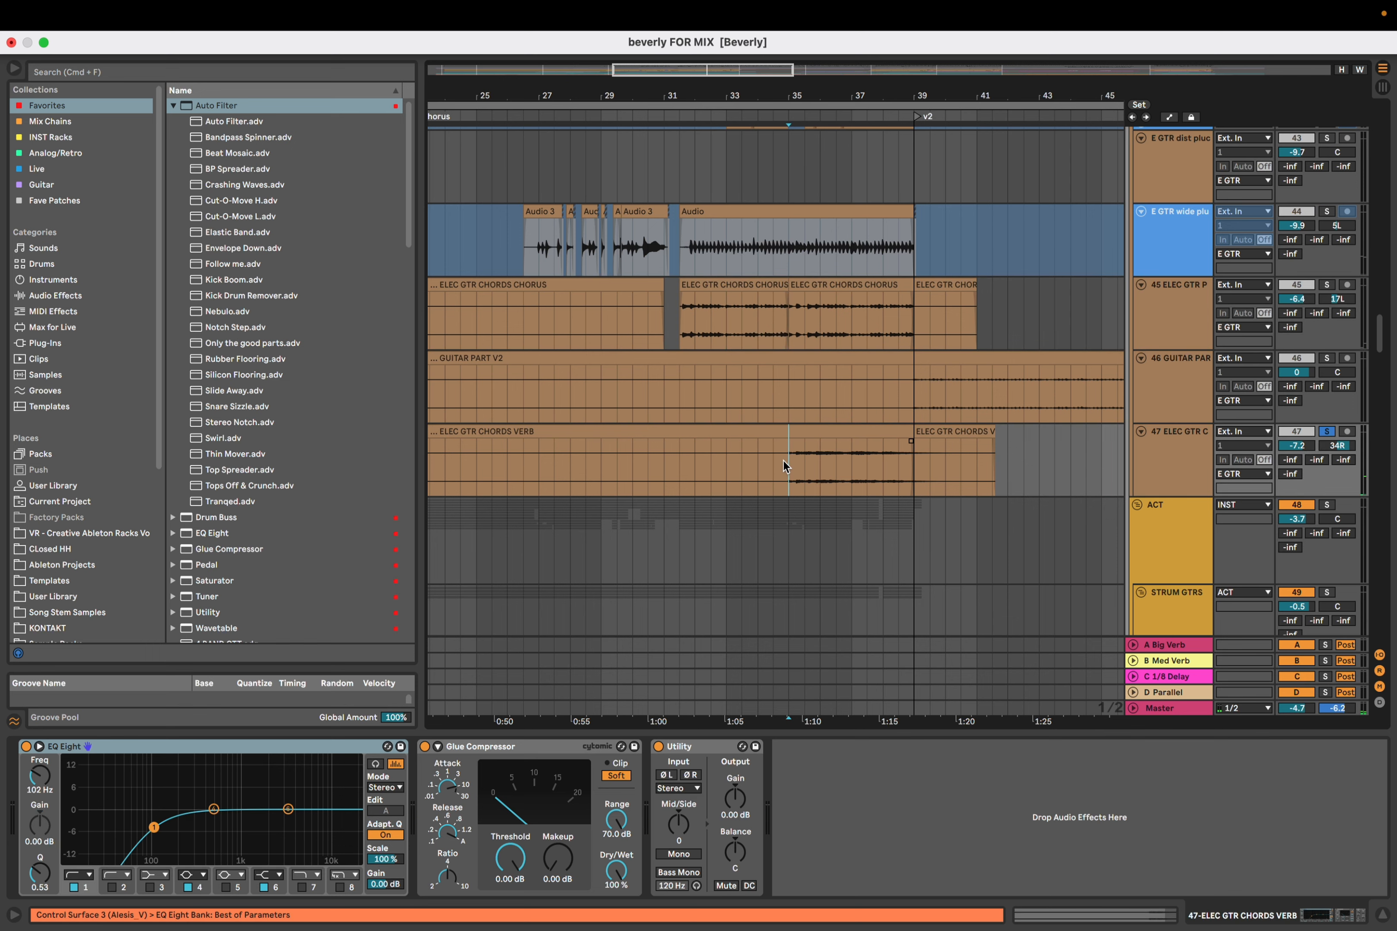
scroll(786, 469, "up", 4)
left_click_drag(787, 472, 689, 467)
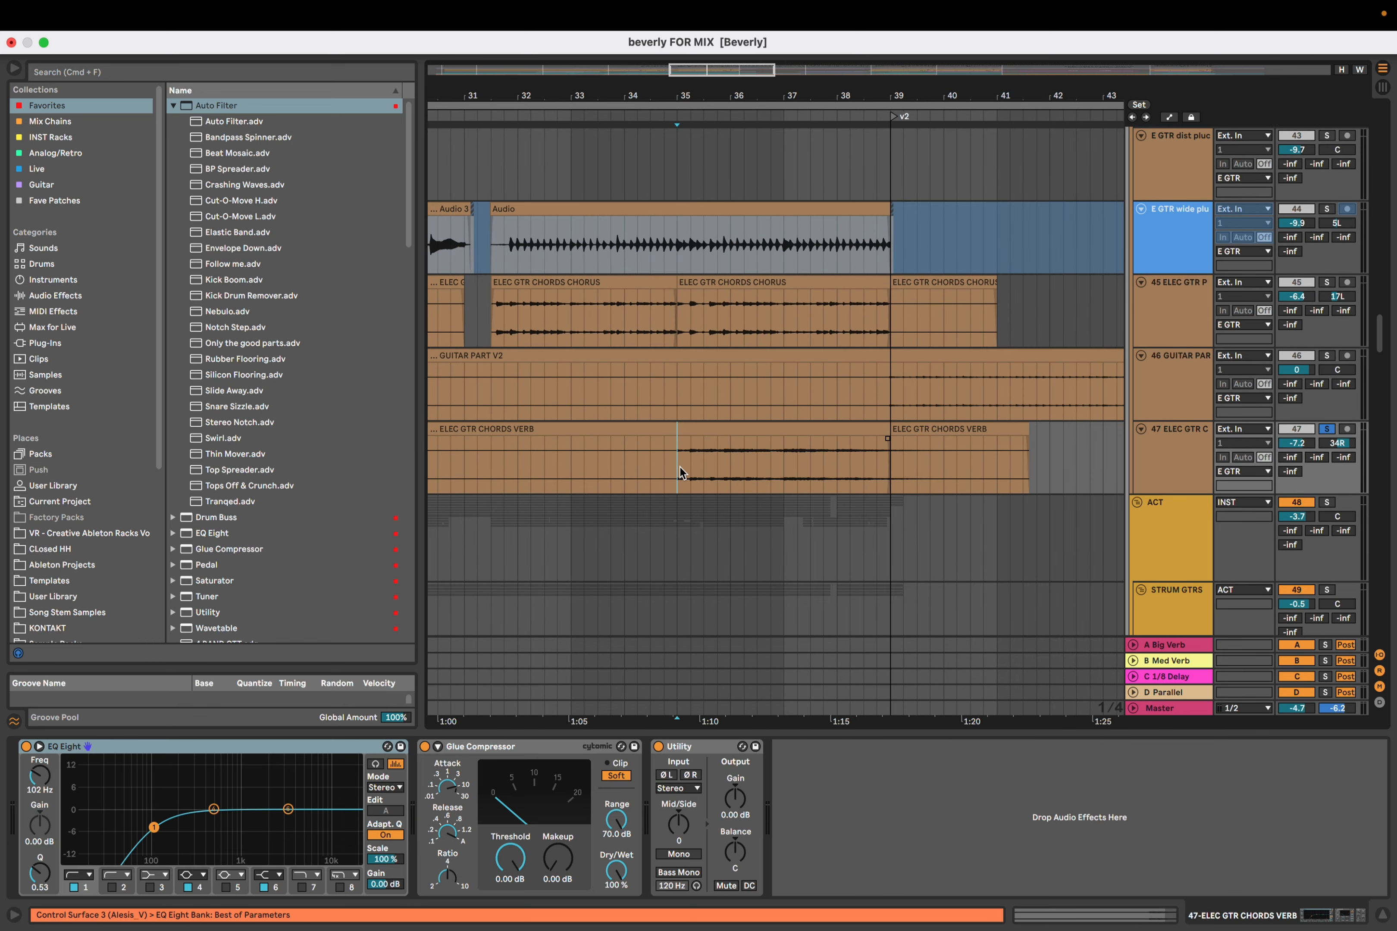
key("space")
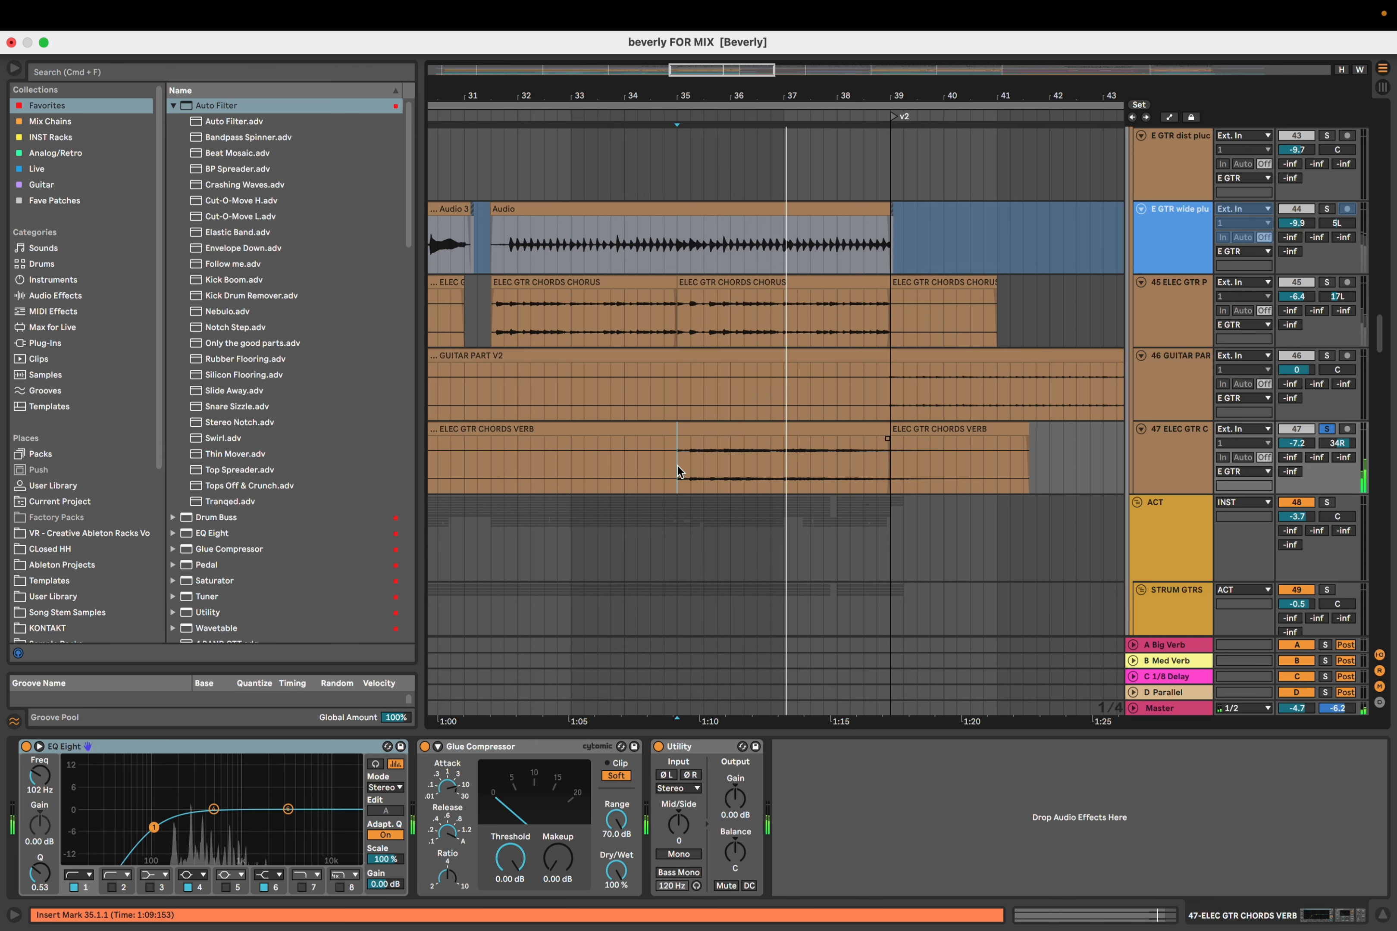
scroll(678, 466, "down", 2)
scroll(678, 466, "down", 3)
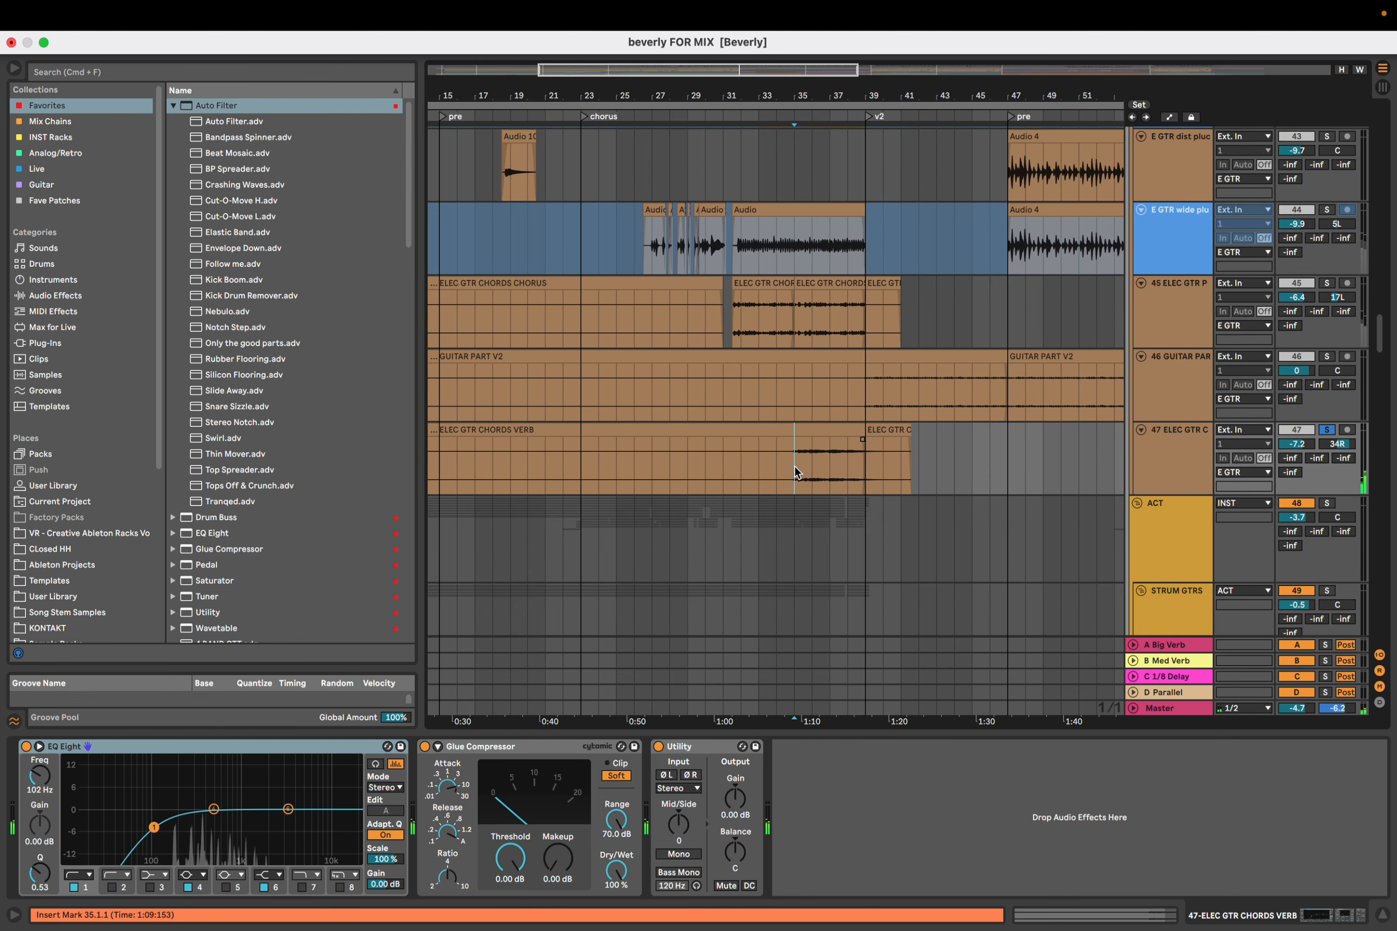
Stop playback, switch the tracks of the E GTR group on and clear the solo
scroll(794, 467, "down", 5)
scroll(795, 467, "up", 15)
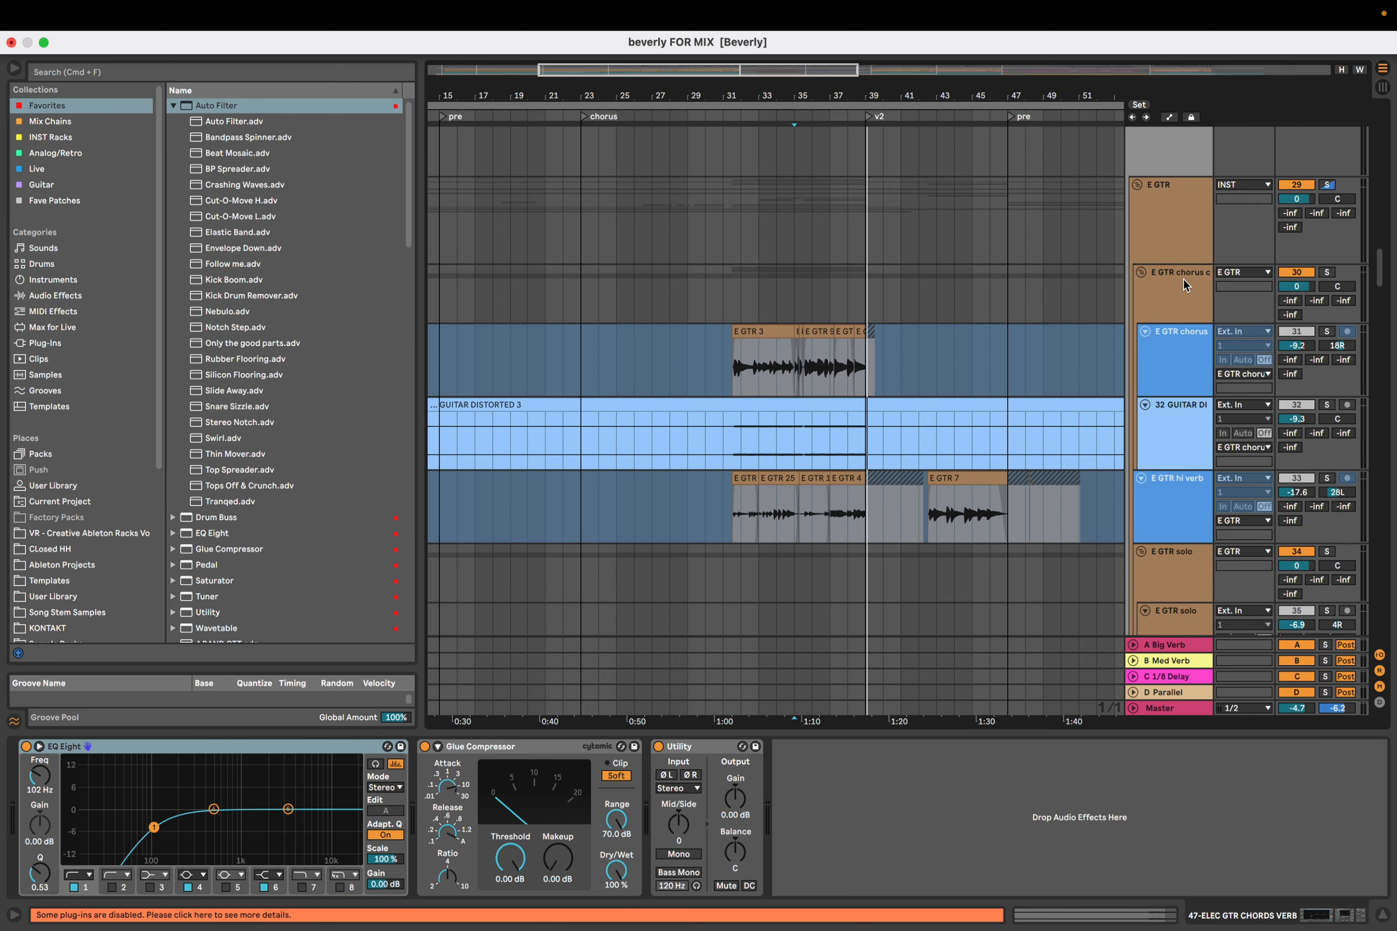
left_click(1187, 289)
scroll(714, 382, "down", 15)
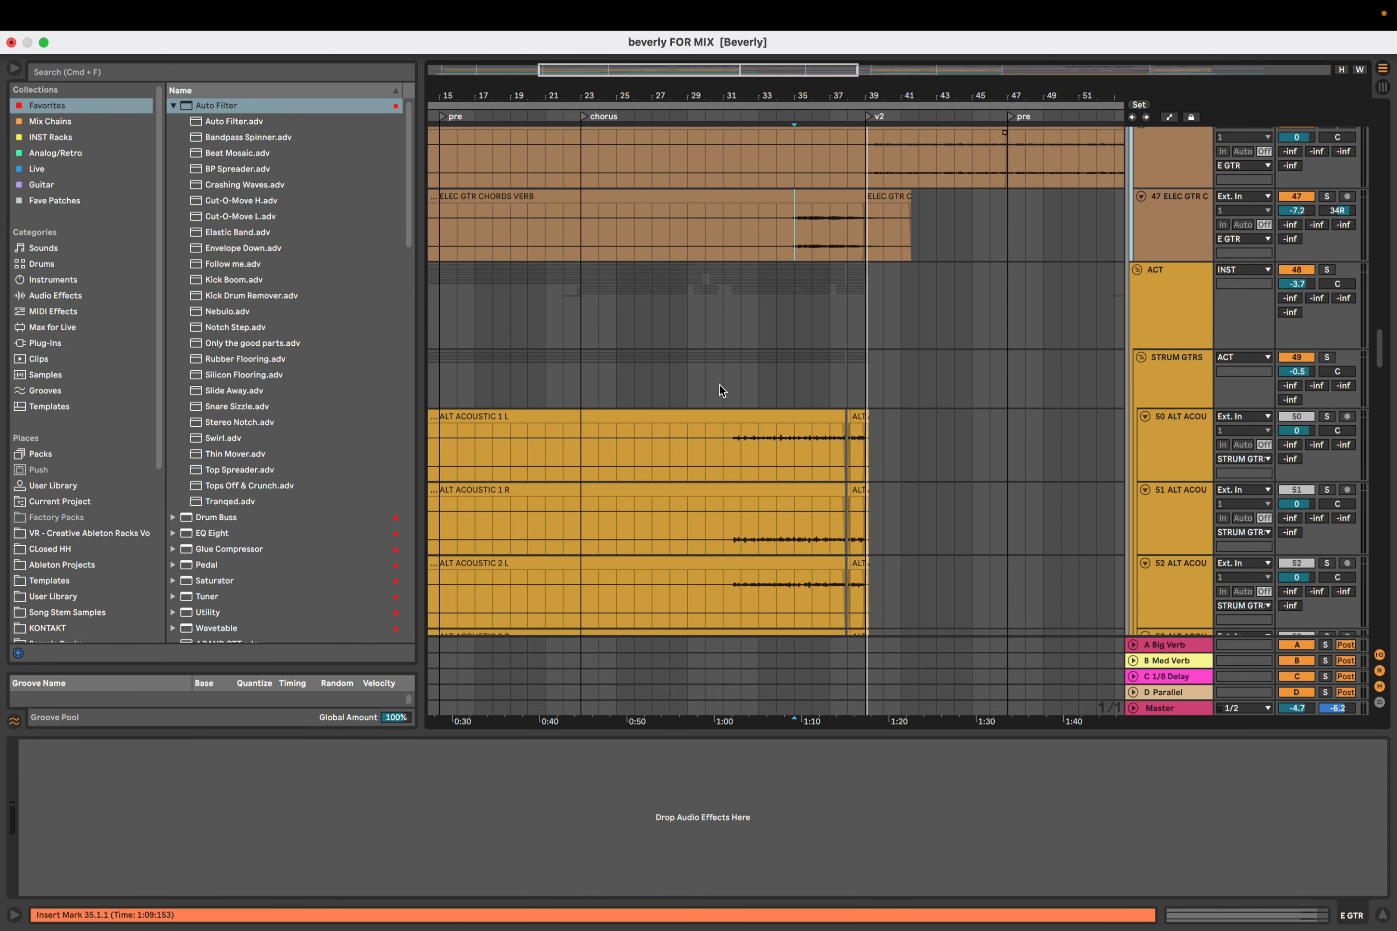
Switch on the tracks of the ACT group, solo the group and play it from bar 31.1
scroll(719, 385, "down", 2)
left_click(716, 350)
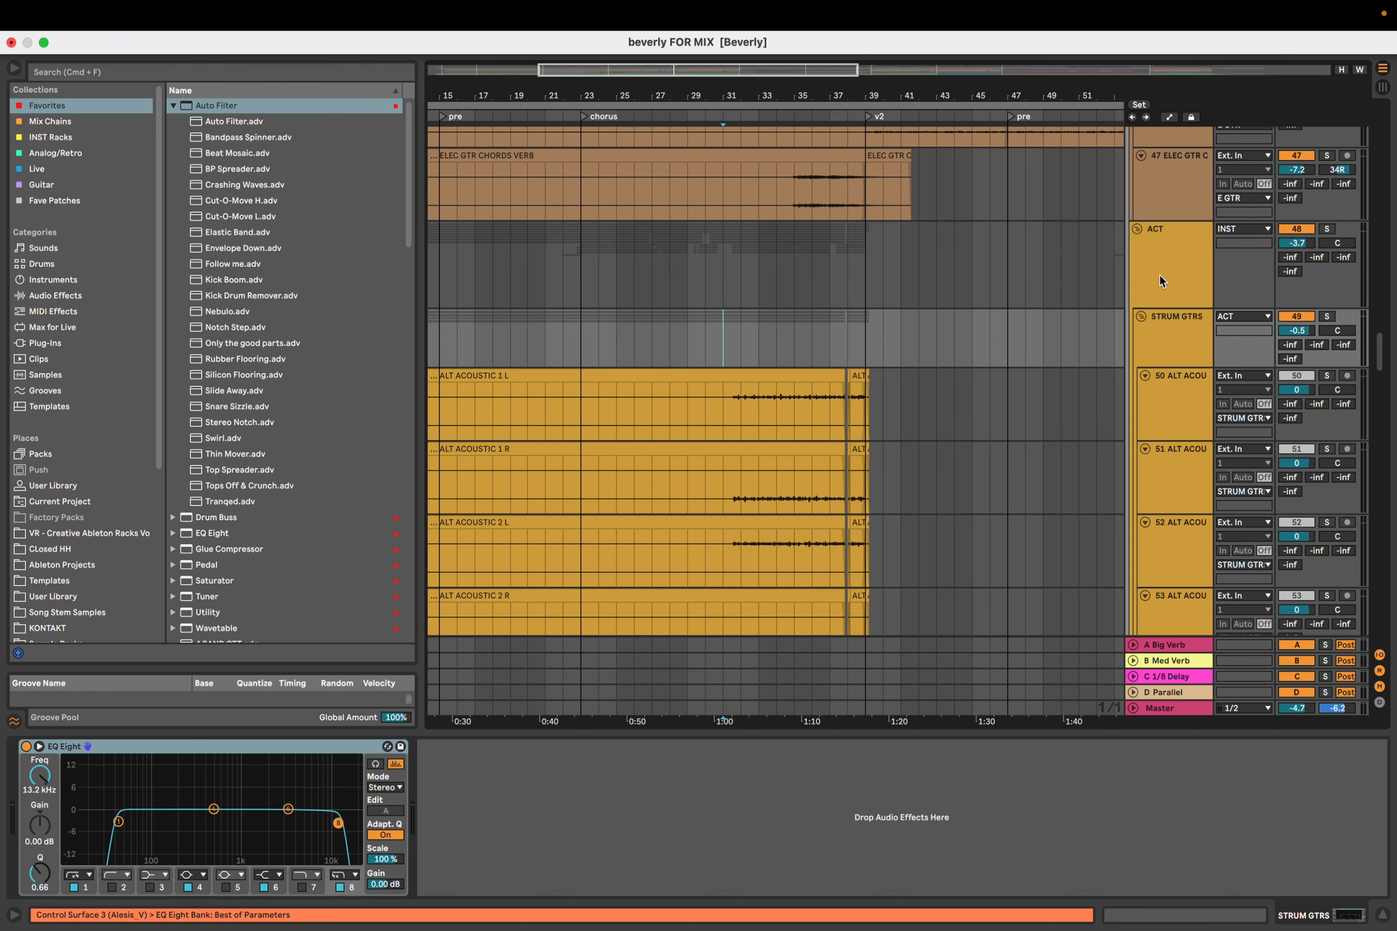
left_click(1162, 281)
left_click(1324, 228)
key("space")
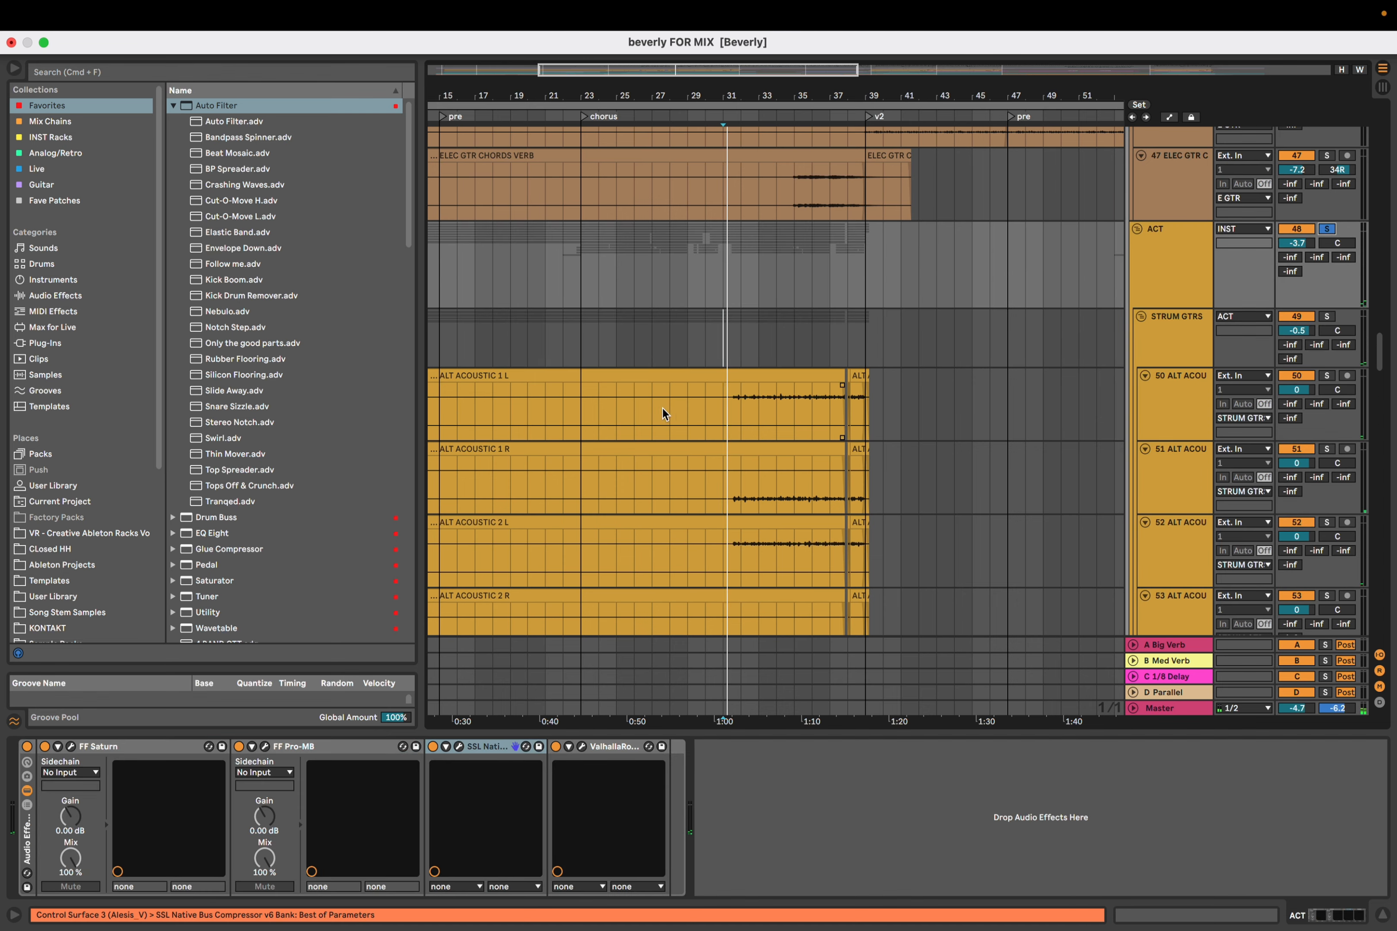
scroll(720, 446, "down", 8)
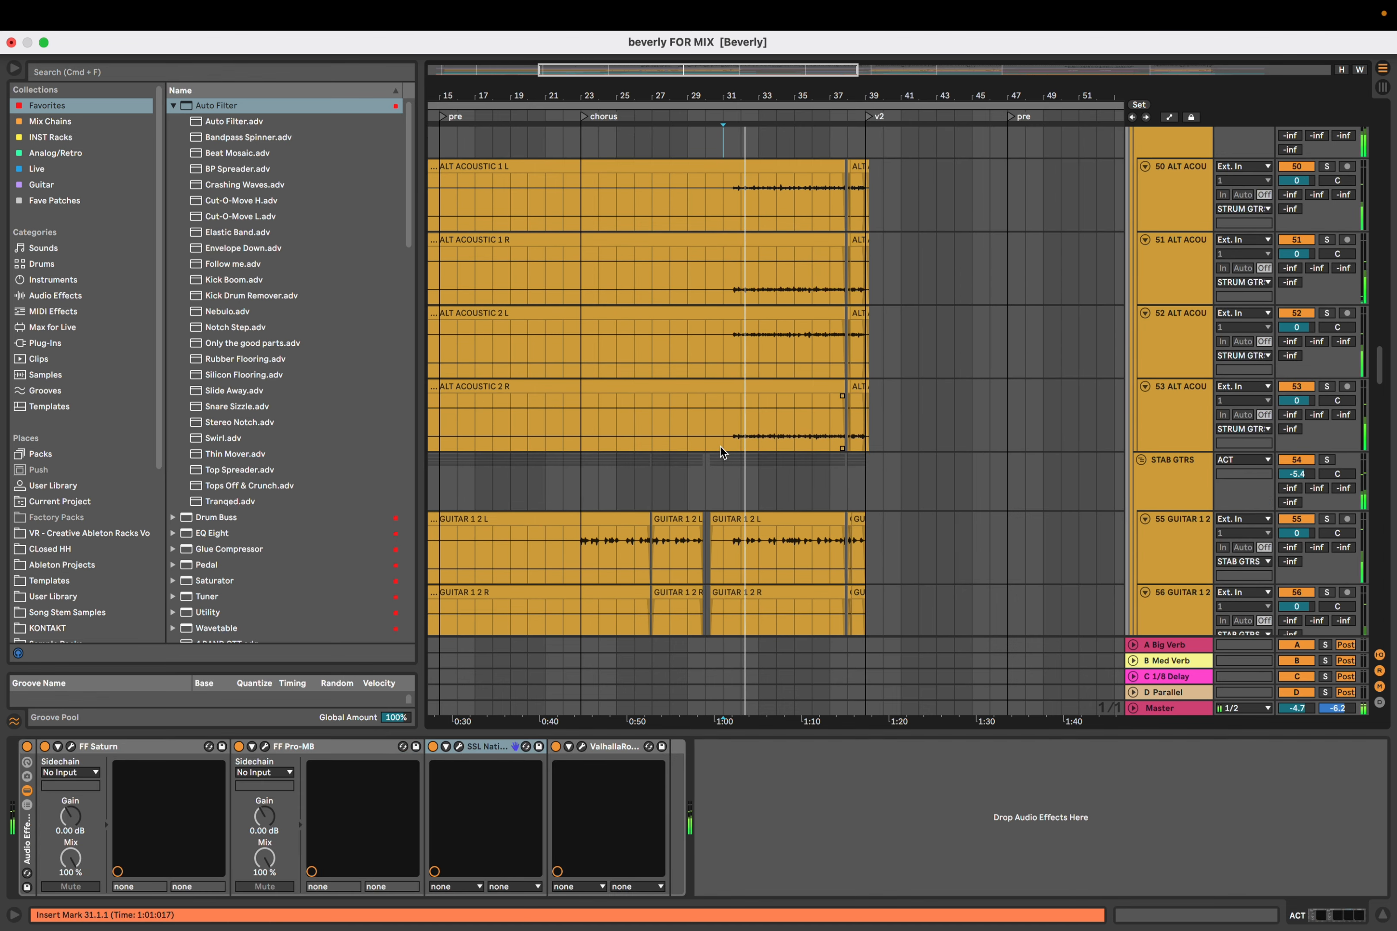
scroll(721, 446, "down", 3)
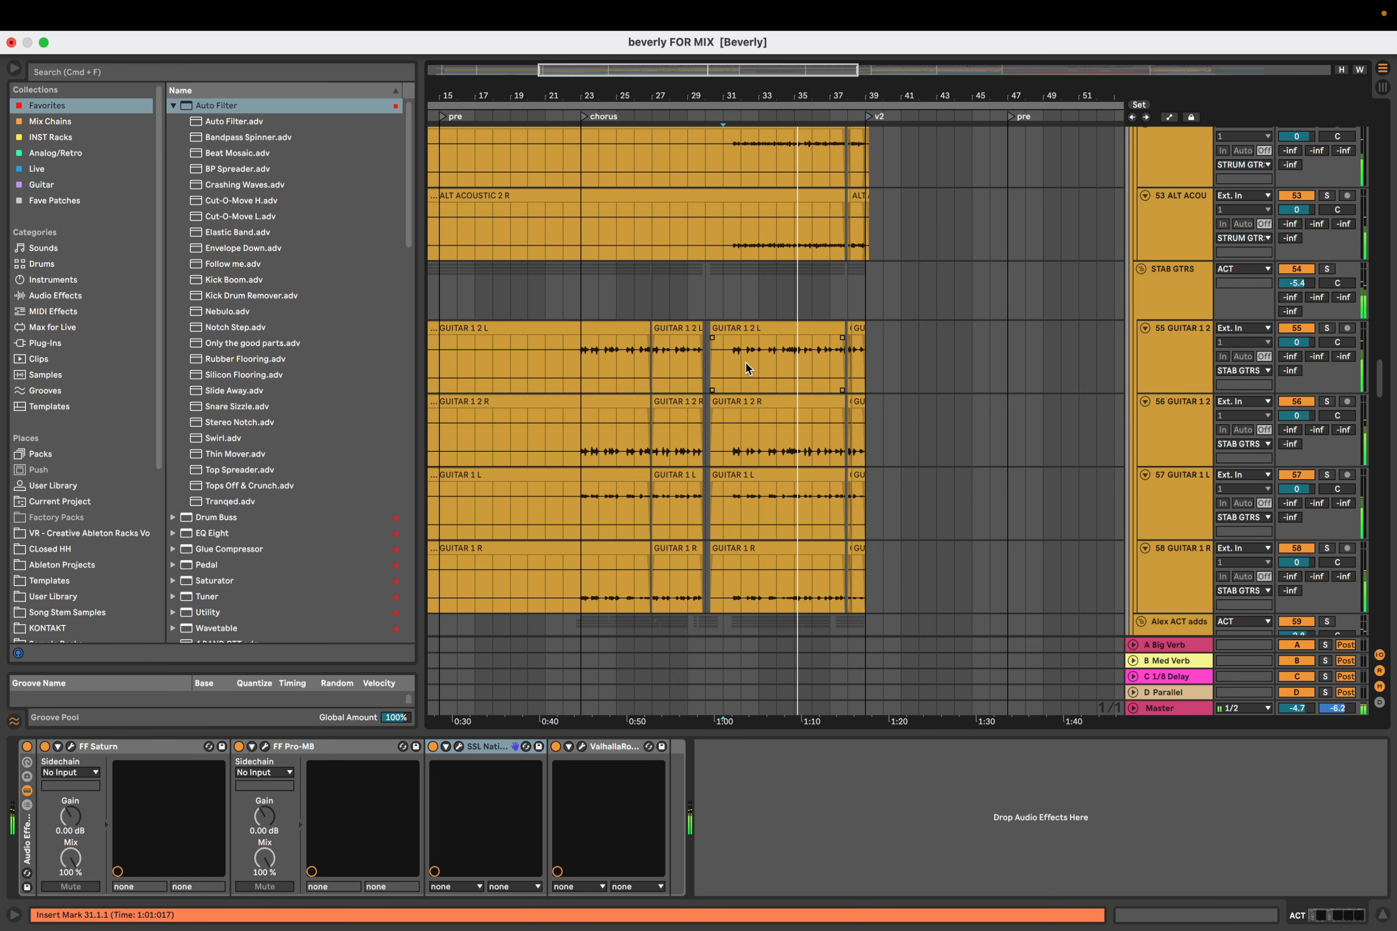
Look through the remaining ACT tracks down to the Synths group, stop playback and set the start point to bar 31.1 on JUNO LEAD
scroll(749, 378, "down", 3)
scroll(749, 377, "down", 8)
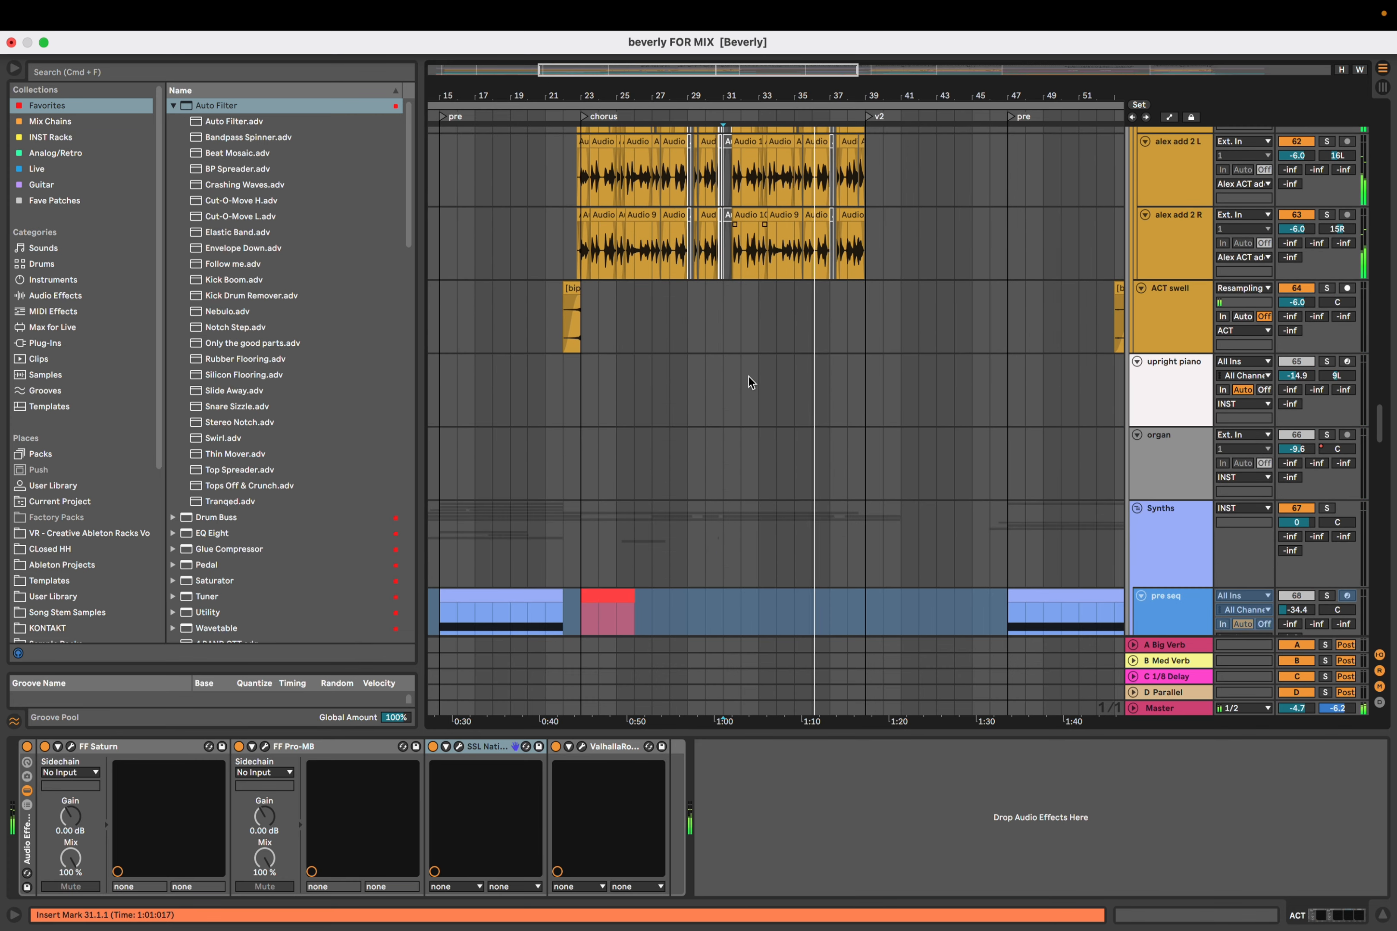
scroll(749, 376, "down", 2)
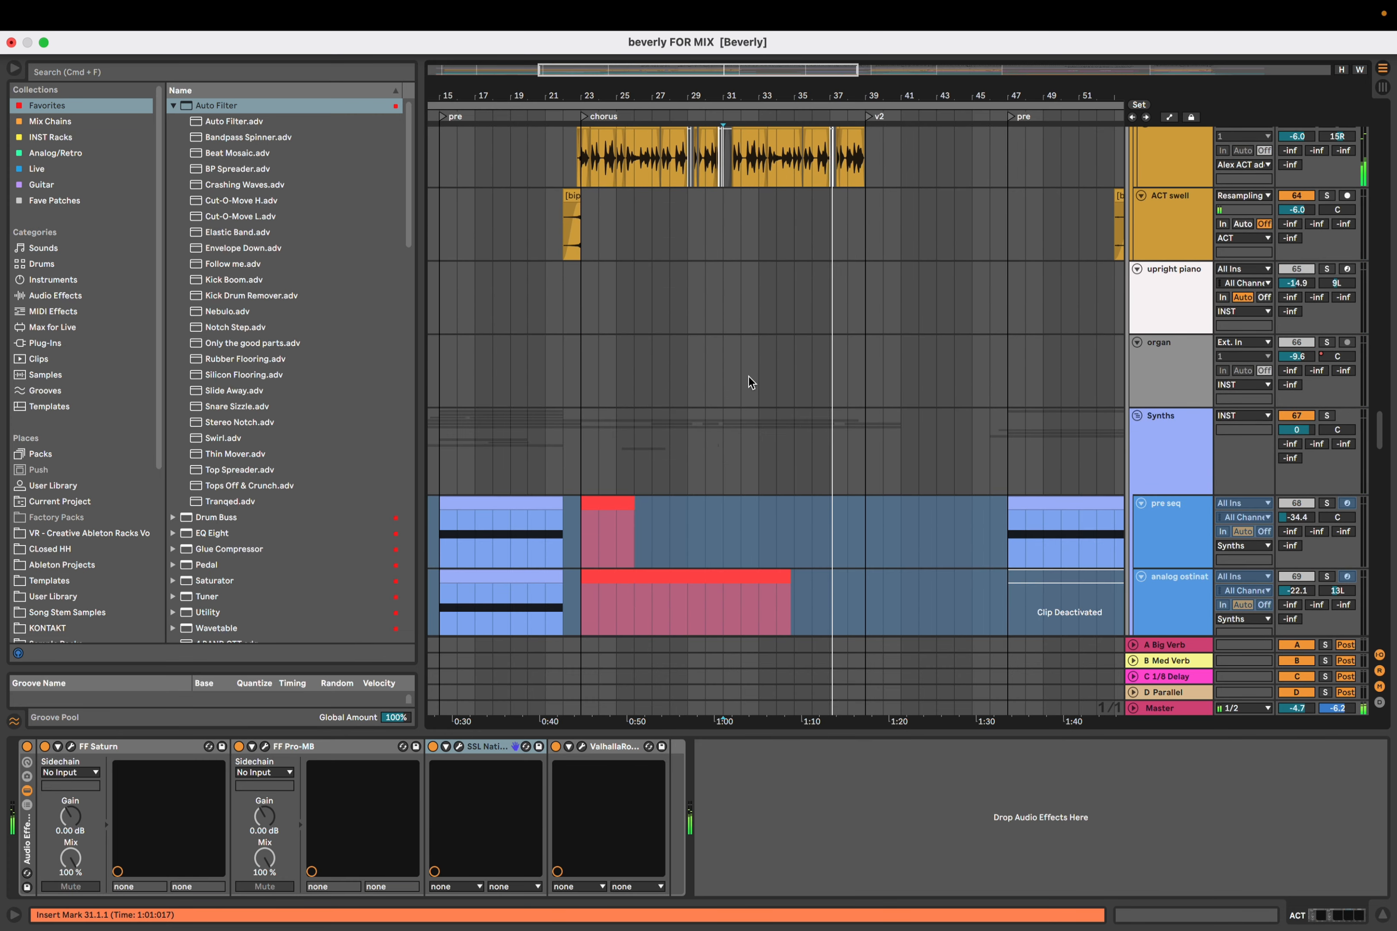
scroll(749, 376, "down", 8)
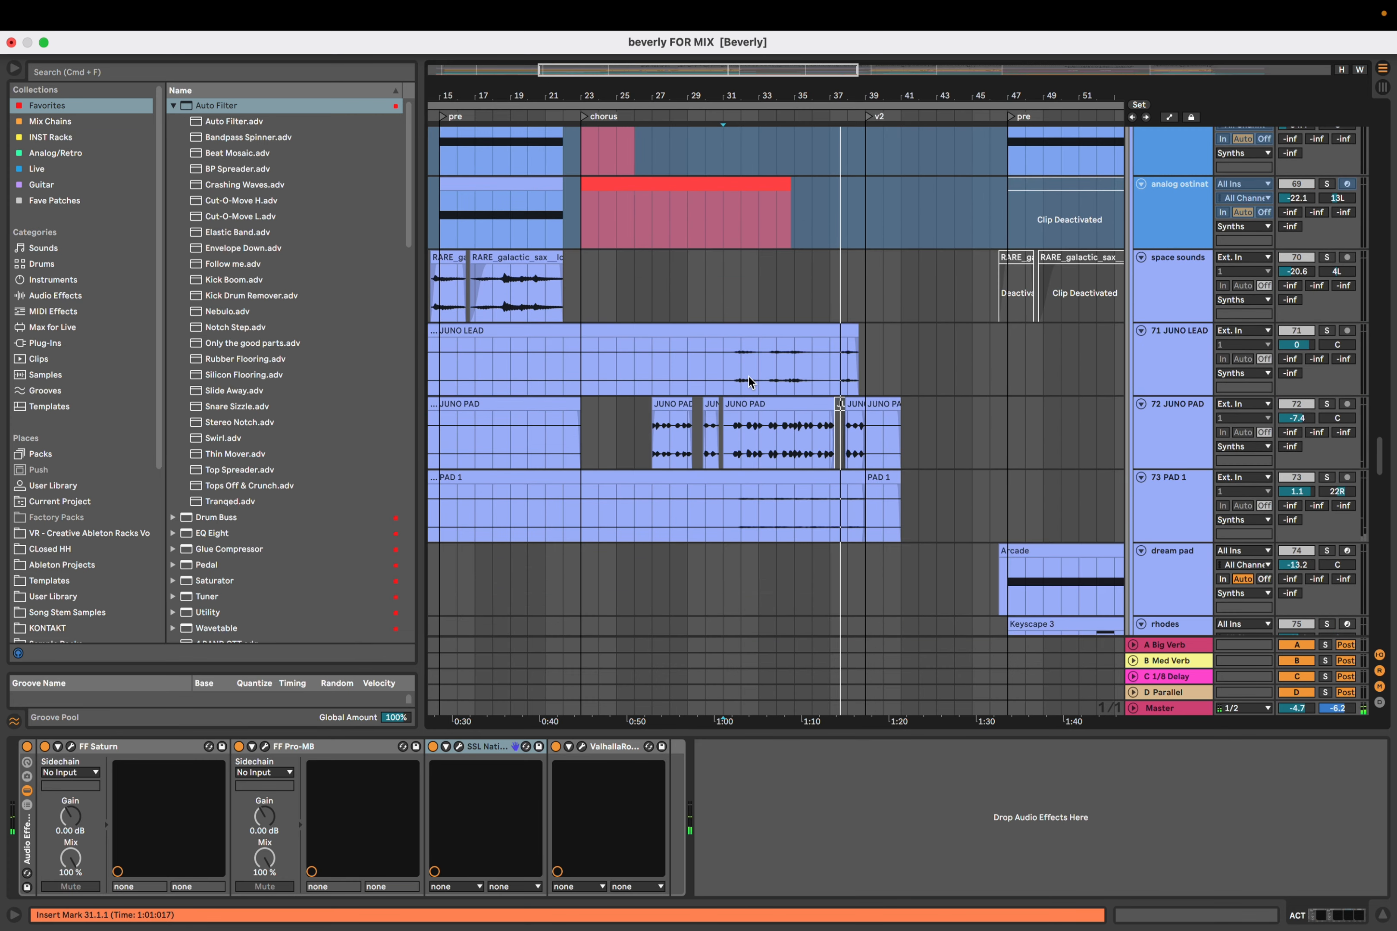
left_click(726, 370)
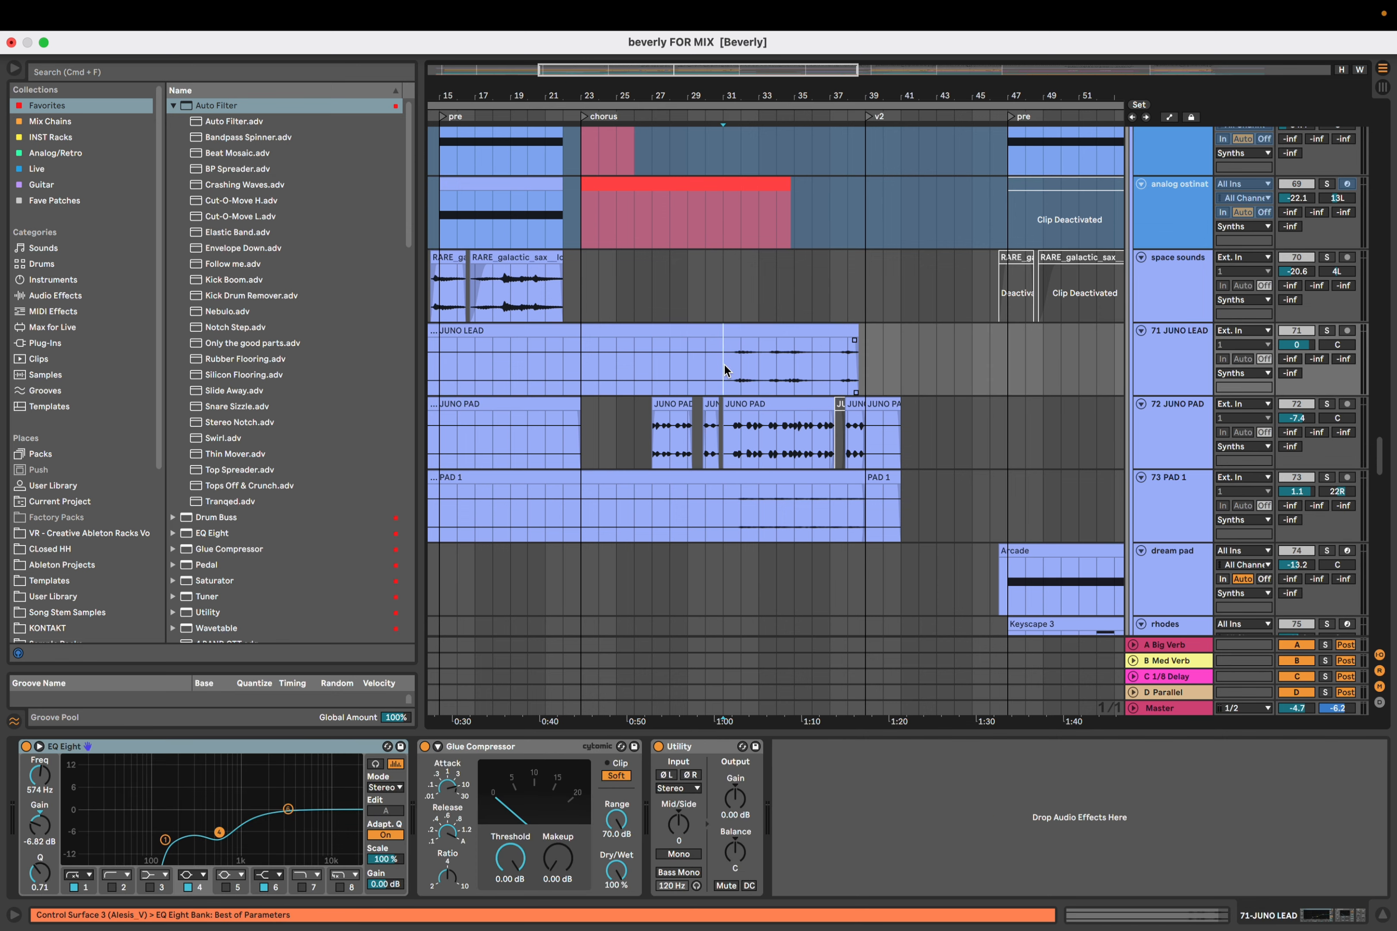
scroll(732, 366, "up", 5)
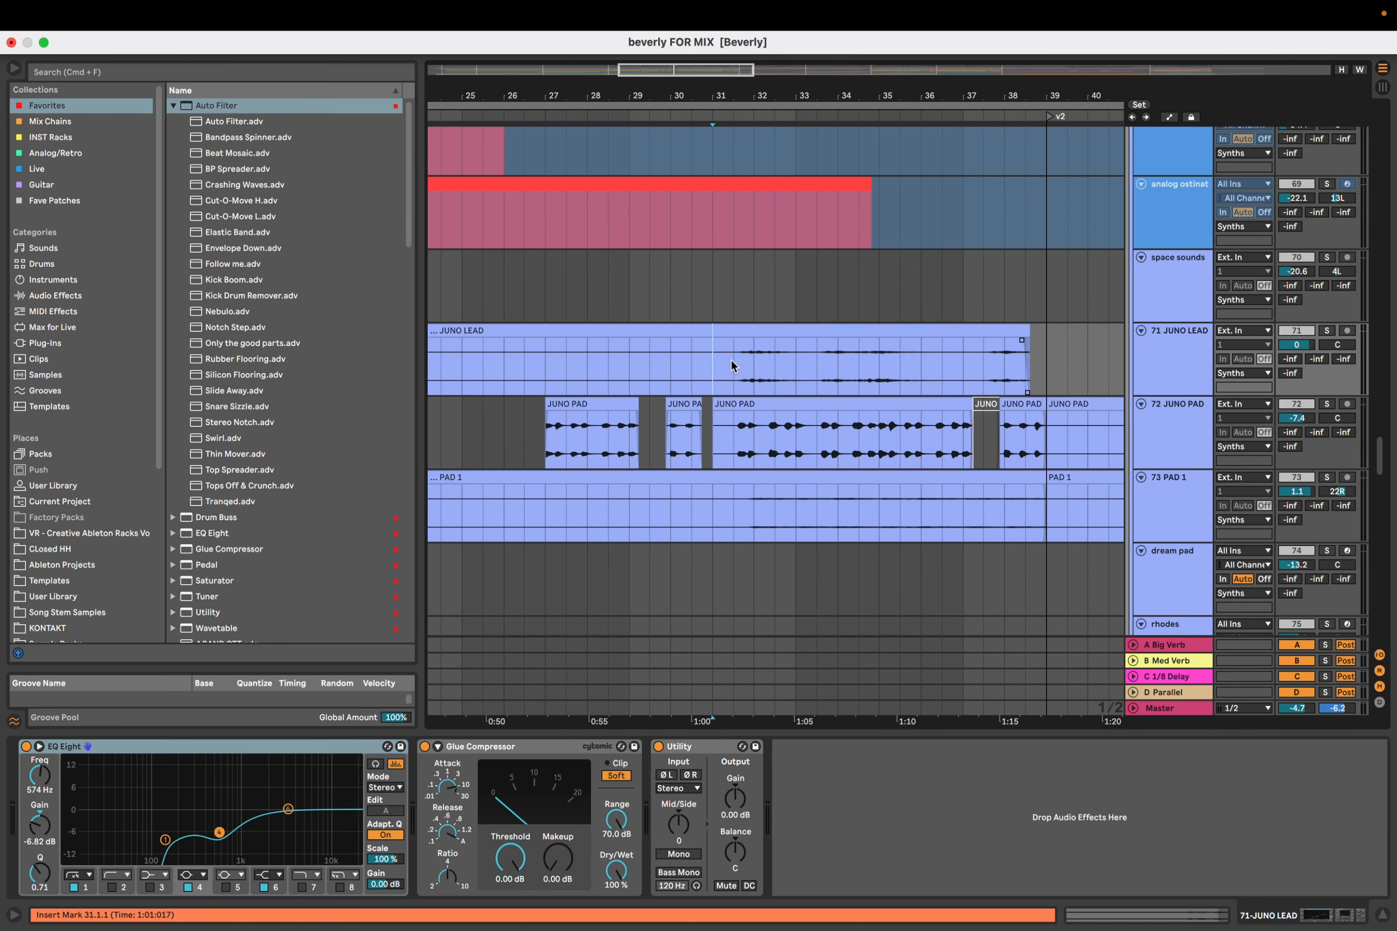
Solo only the JUNO PAD track and play it from bar 31.3
left_click(733, 456)
scroll(772, 408, "down", 5)
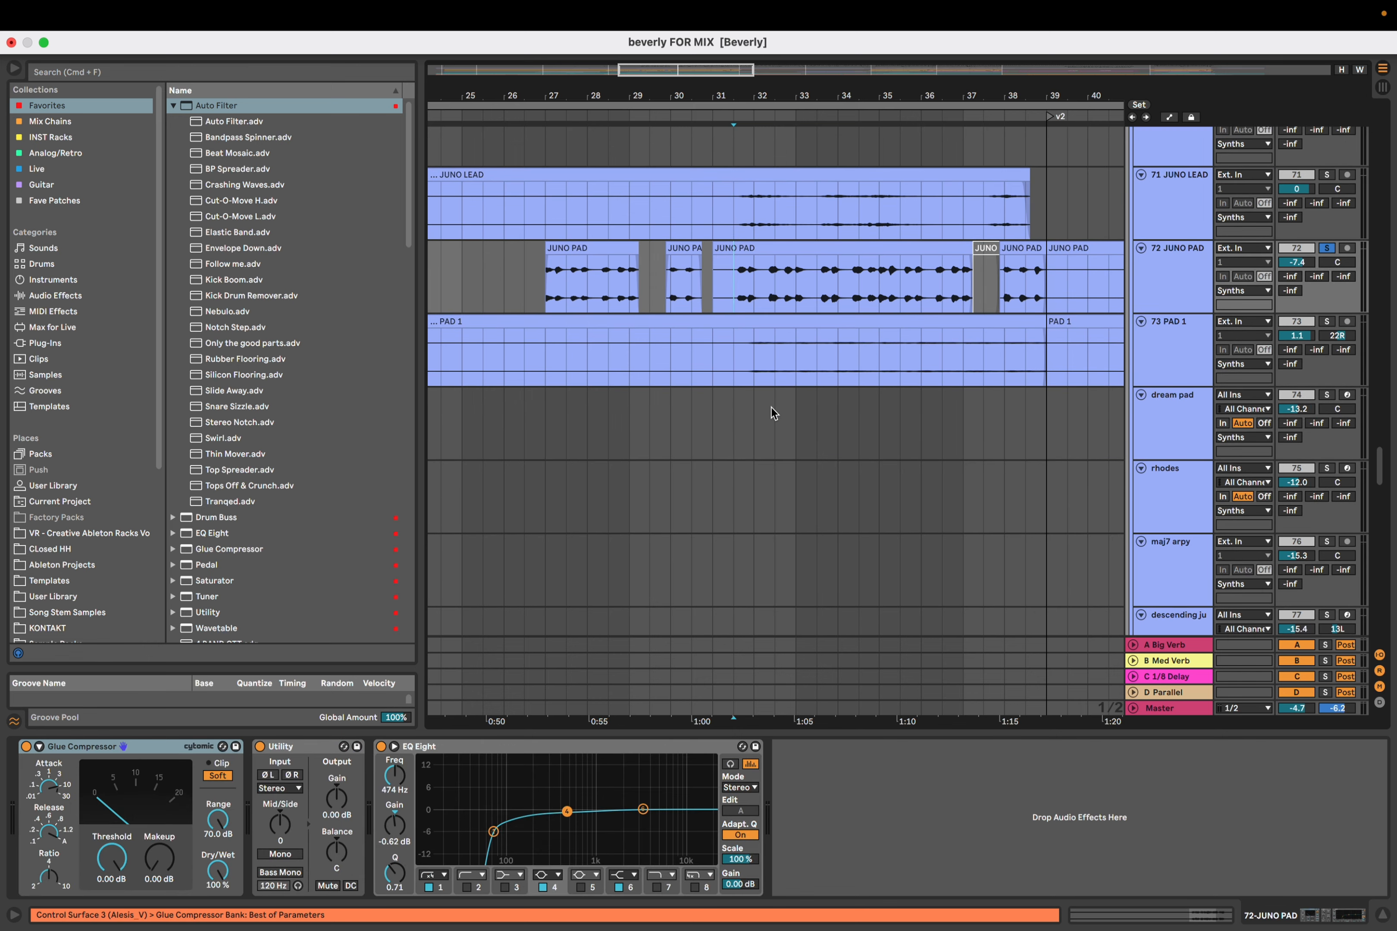
scroll(767, 398, "down", 4)
left_click_drag(767, 398, 709, 454)
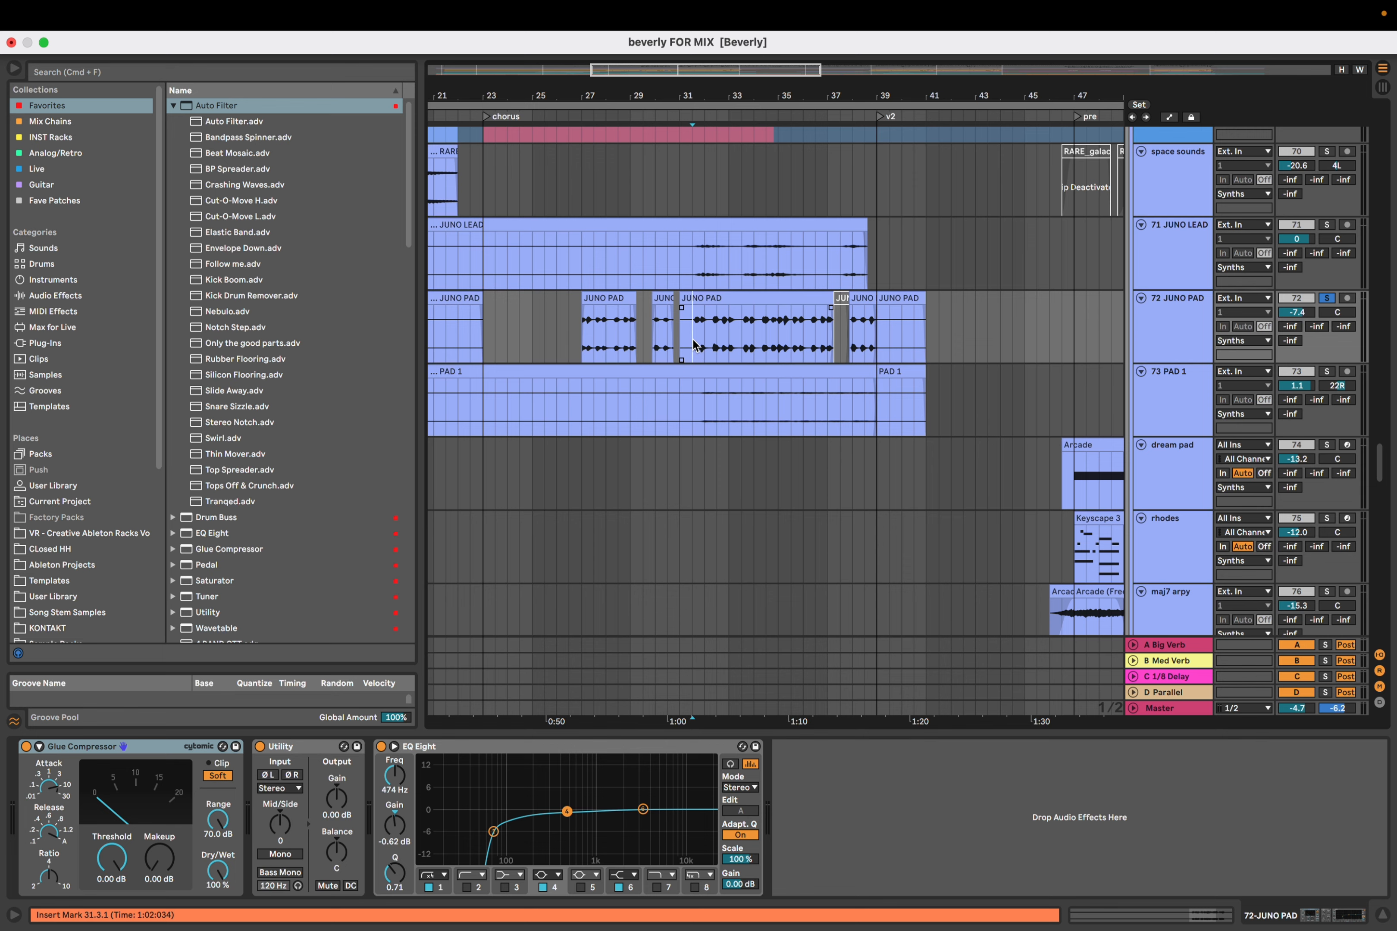
scroll(694, 345, "down", 3)
scroll(698, 341, "up", 4)
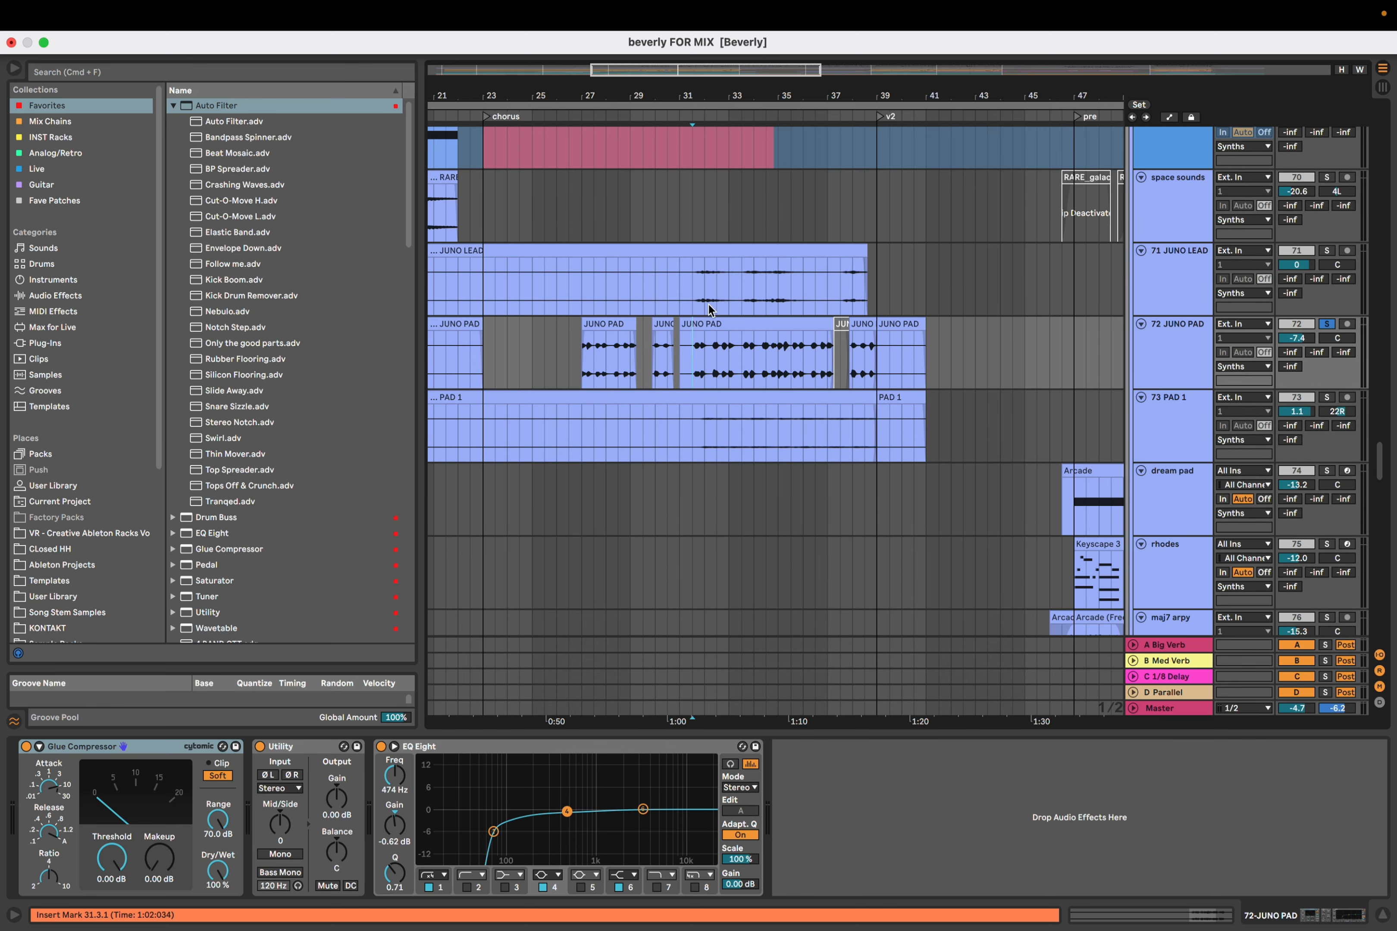
scroll(698, 373, "down", 1)
key("space")
scroll(736, 387, "down", 12)
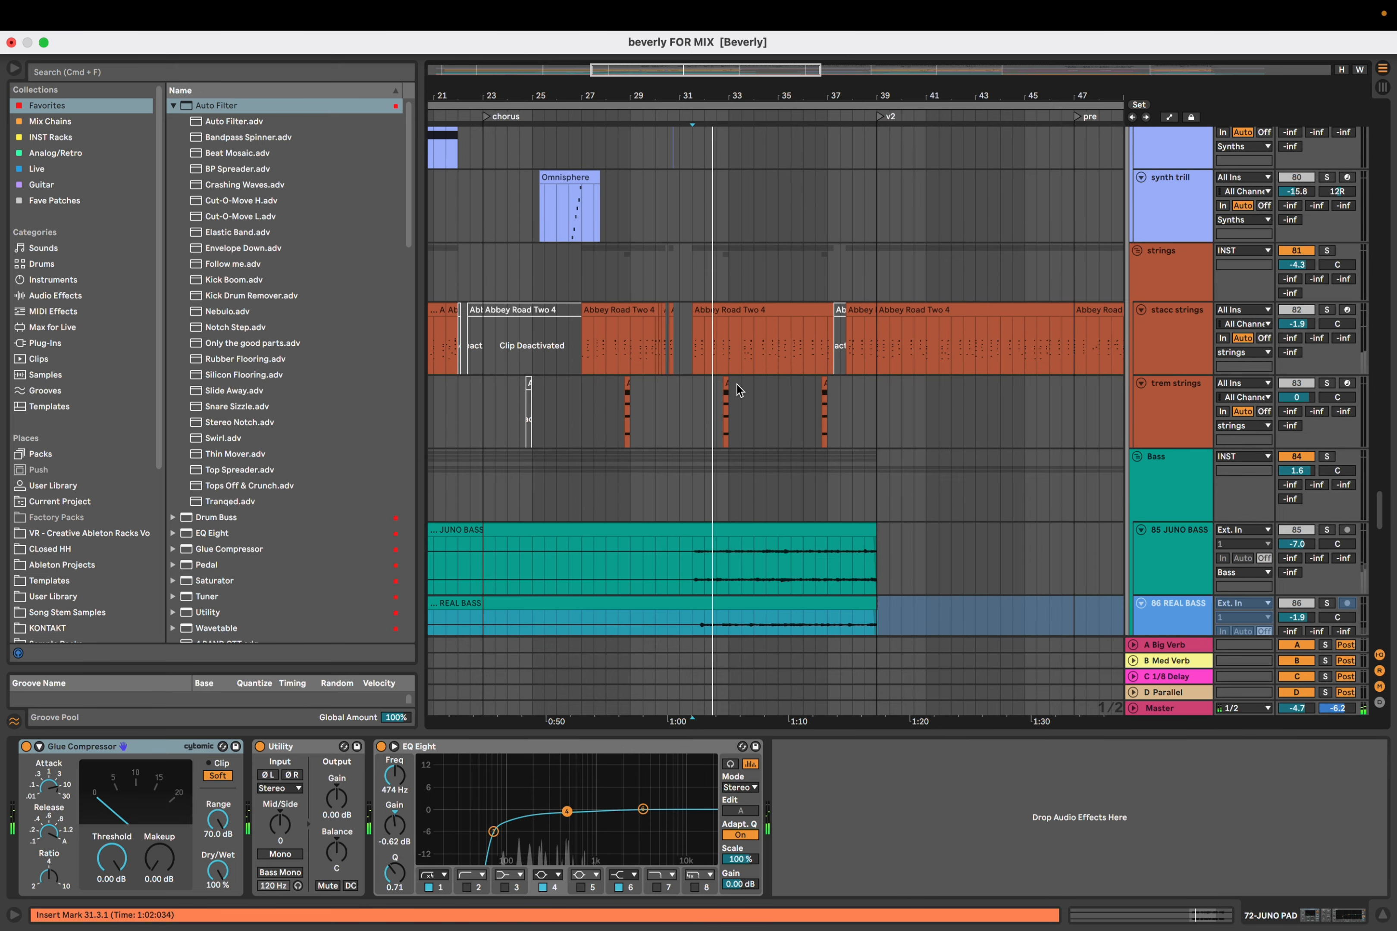
Listen to the stacc strings track soloed, and compare it with the 72 JUNO PAD track soloed
left_click(1327, 310)
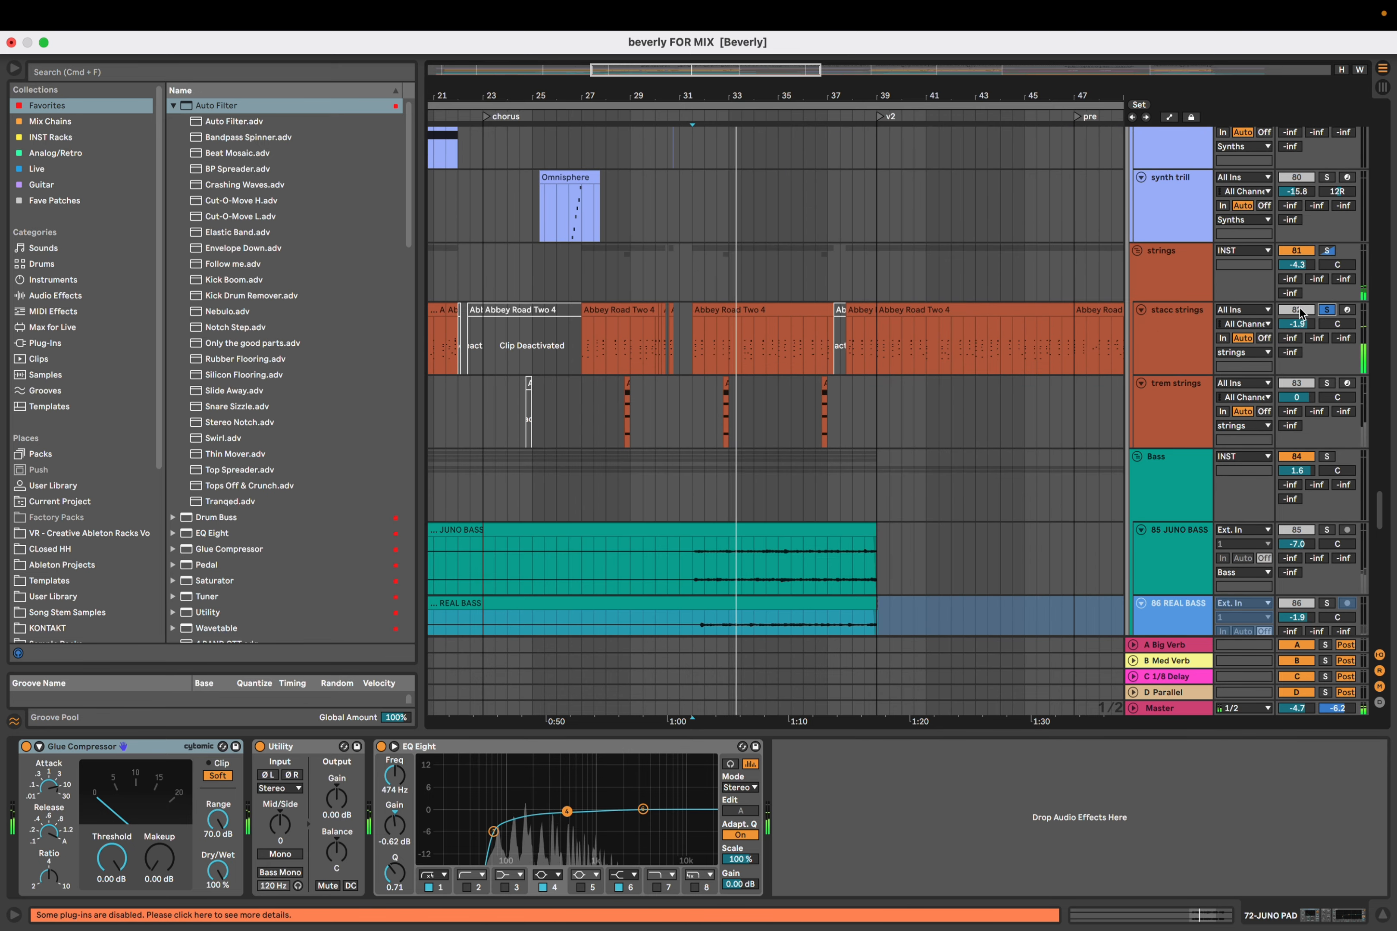
scroll(837, 298, "up", 15)
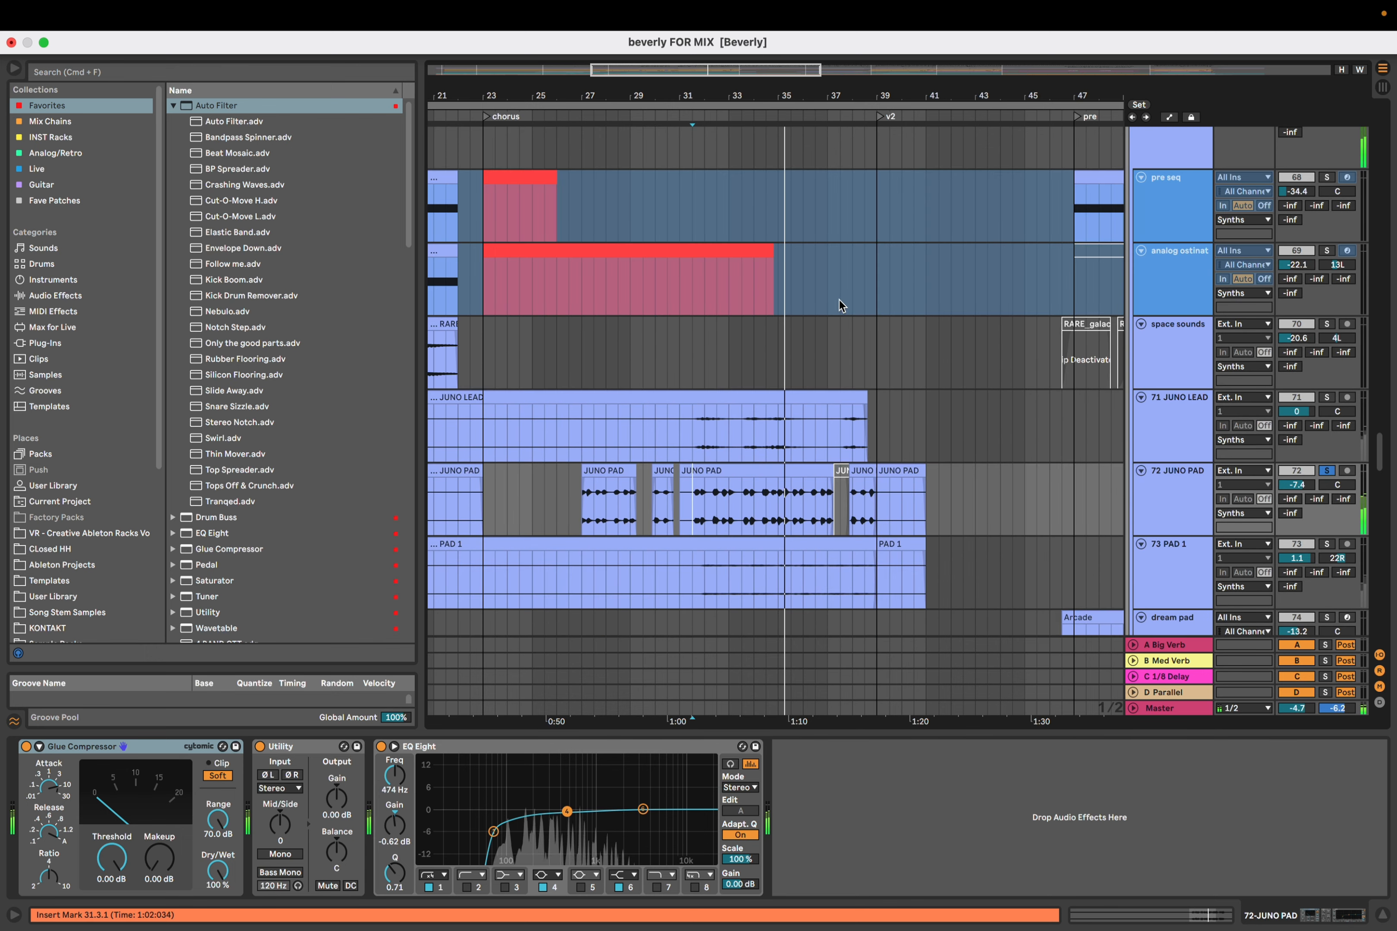
key("space")
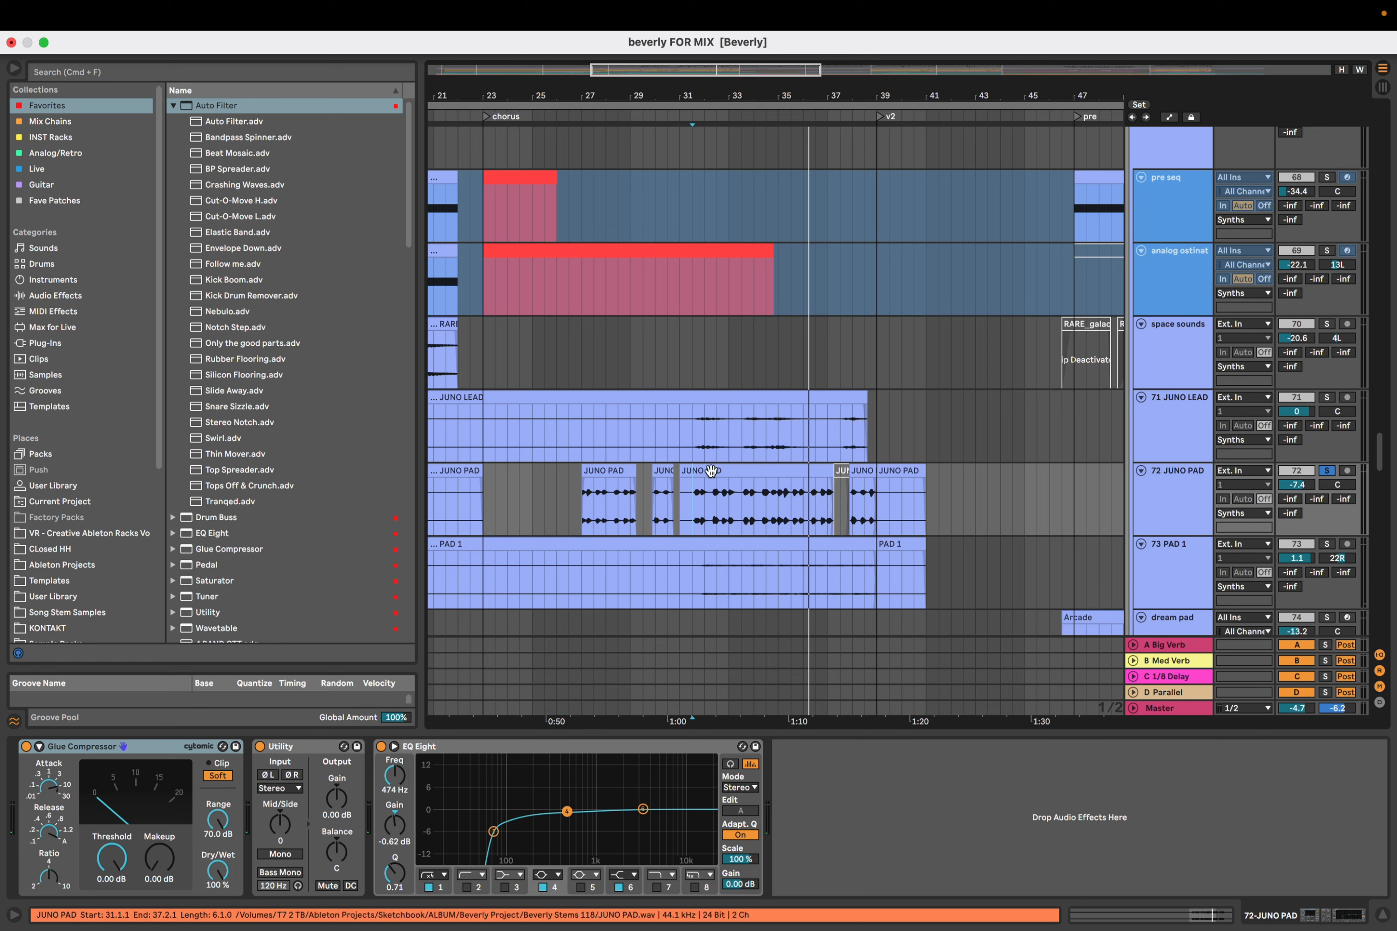
Solo the 71 JUNO LEAD track and listen to it from 31.3.1 in the chorus
scroll(707, 408, "up", 3)
left_click(683, 438)
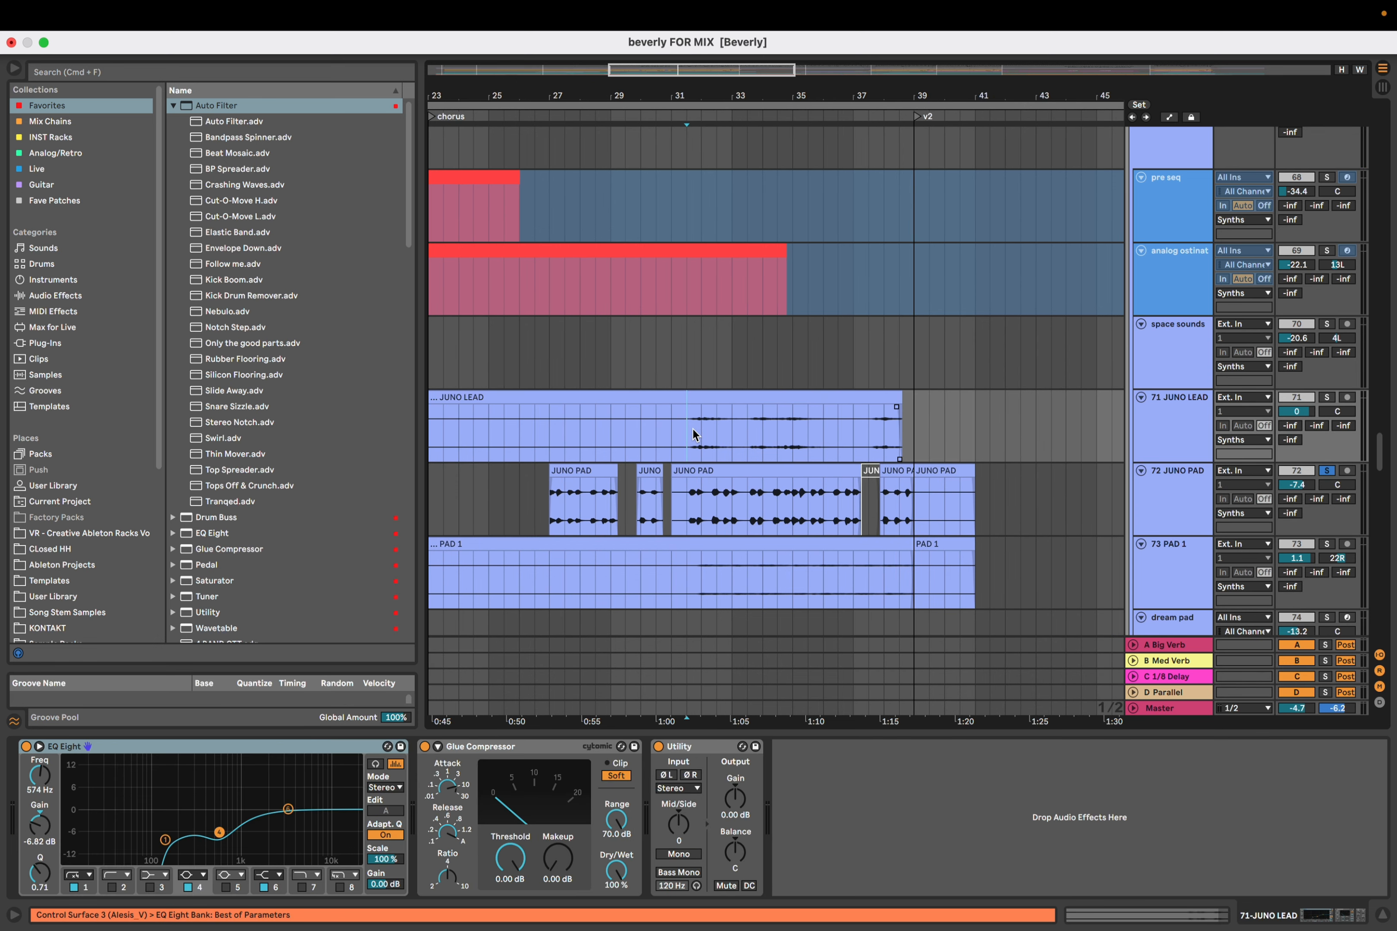
left_click(1152, 423)
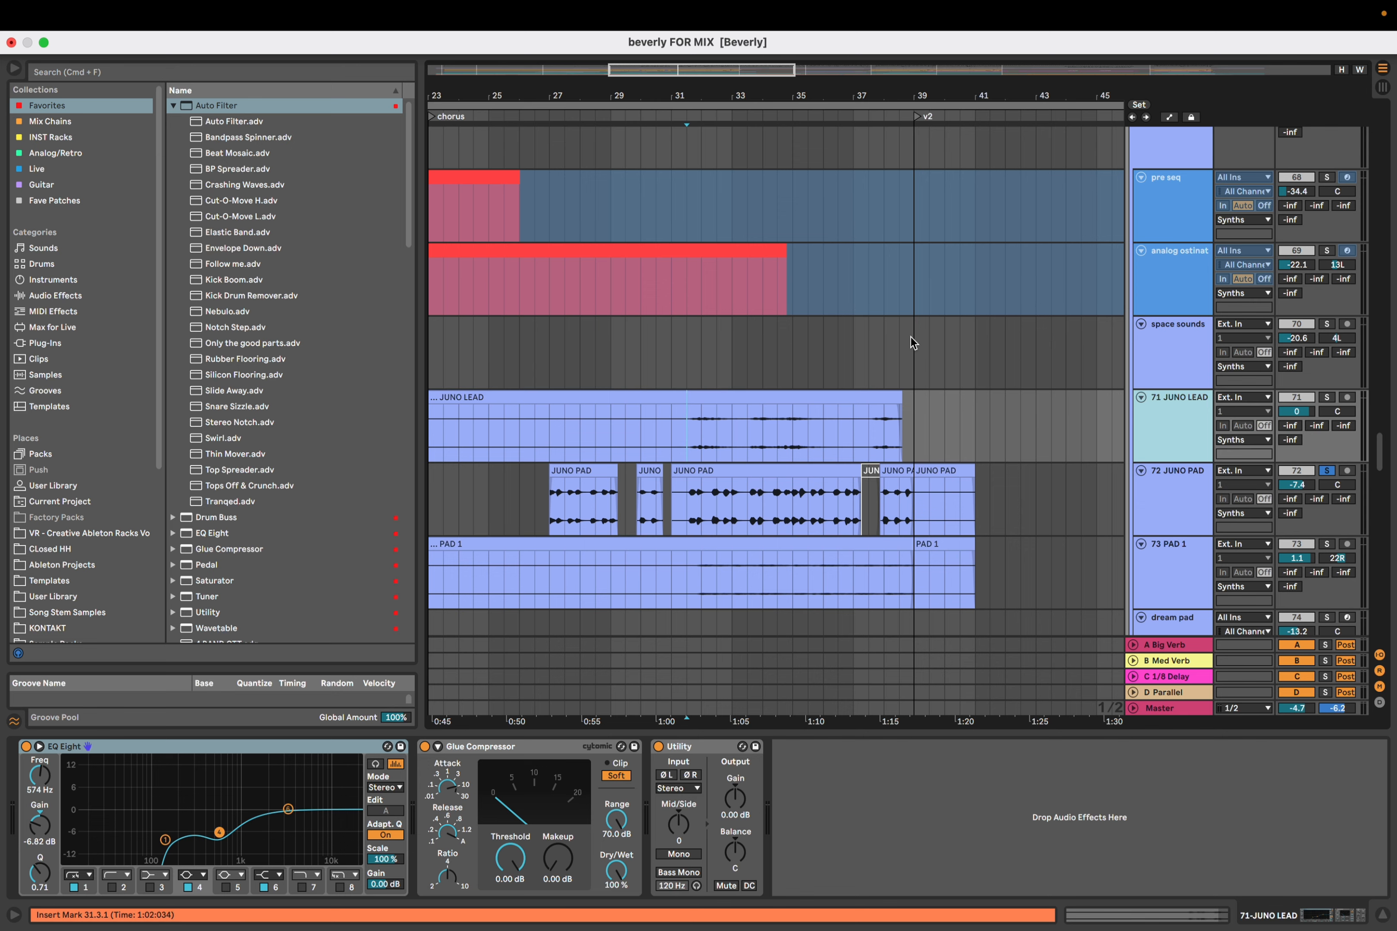
key("s")
key("space")
scroll(684, 383, "down", 3)
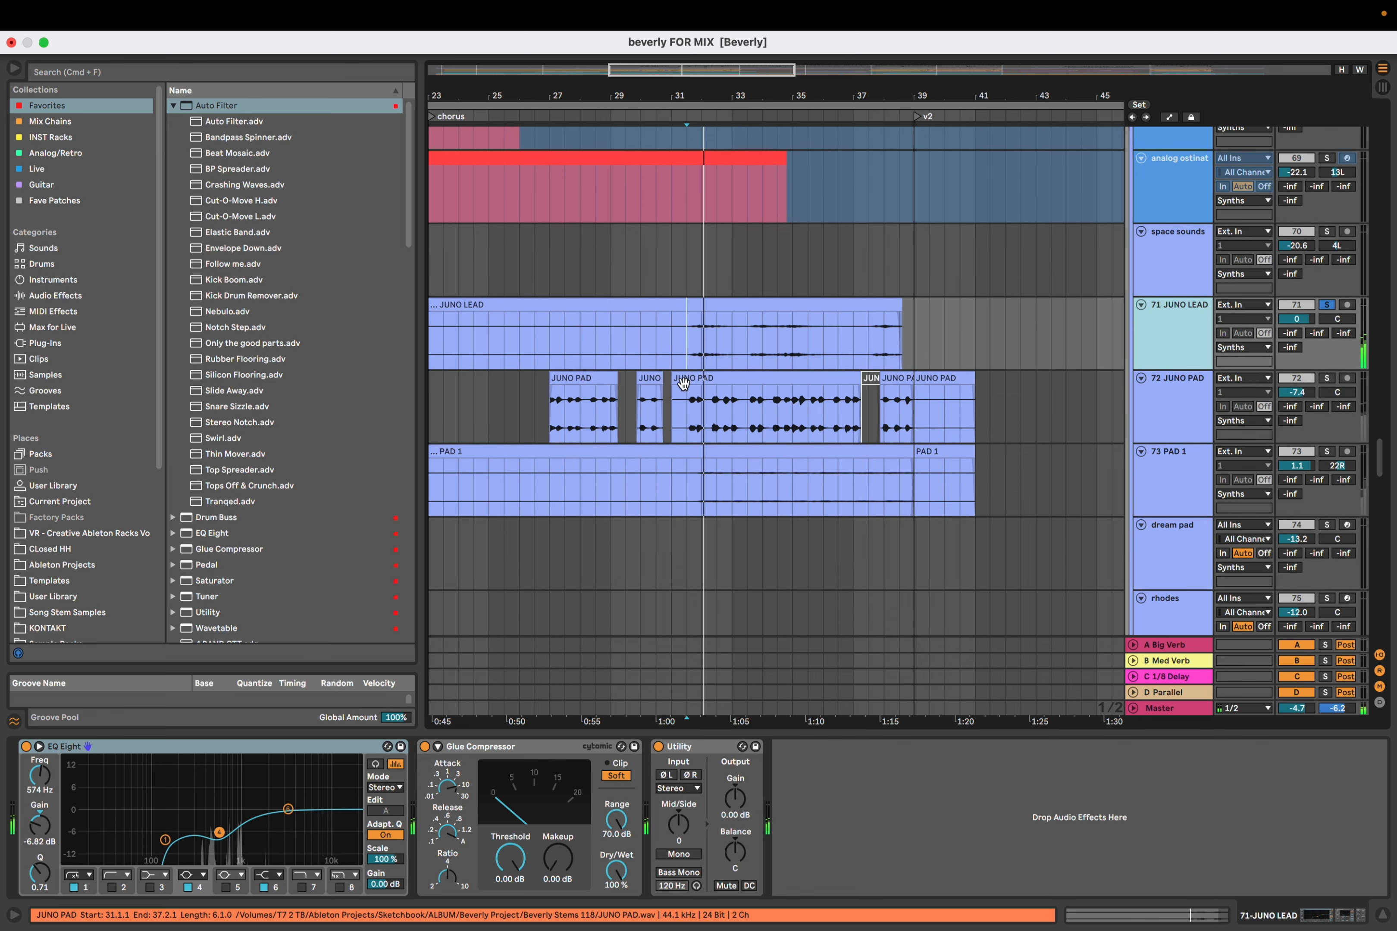
key("space")
Solo the 73 PAD 1 track and listen to it from 31.3.1
left_click(686, 490)
left_click(1327, 451)
key("space")
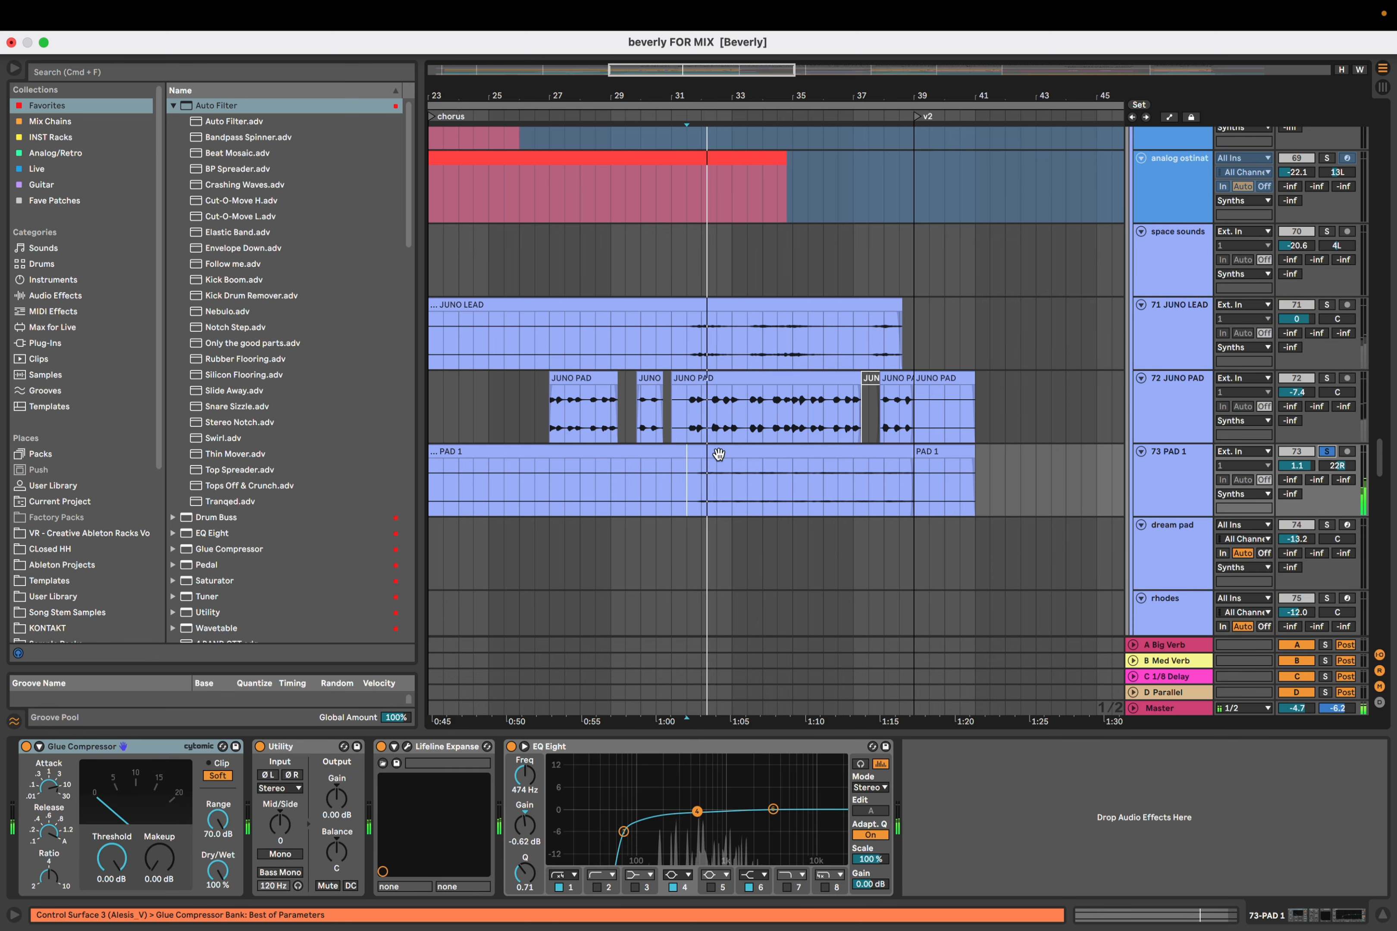
key("minus")
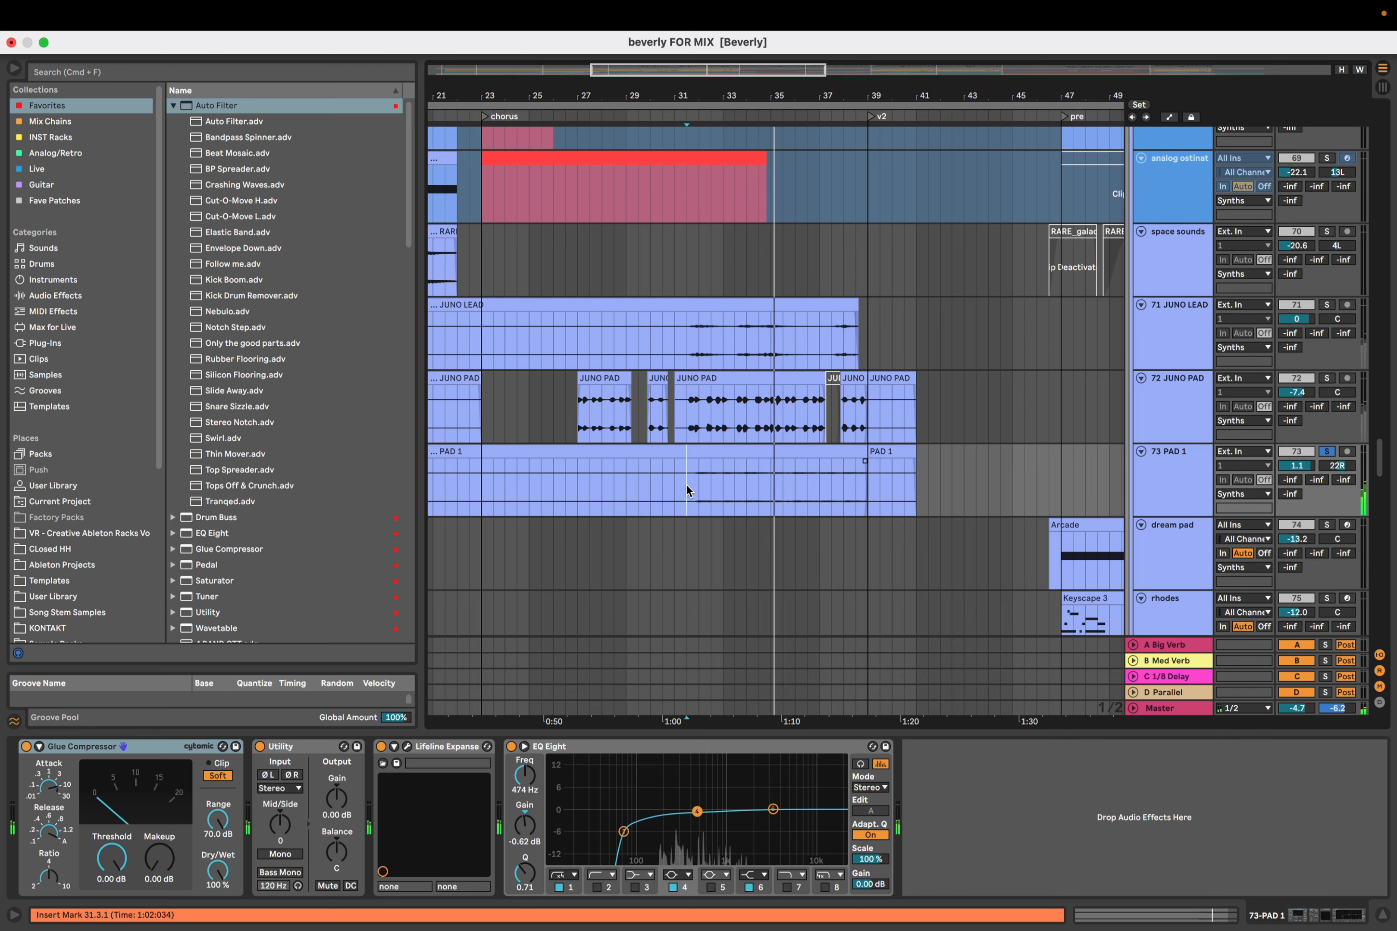
scroll(686, 485, "down", 1)
scroll(686, 485, "right", 2)
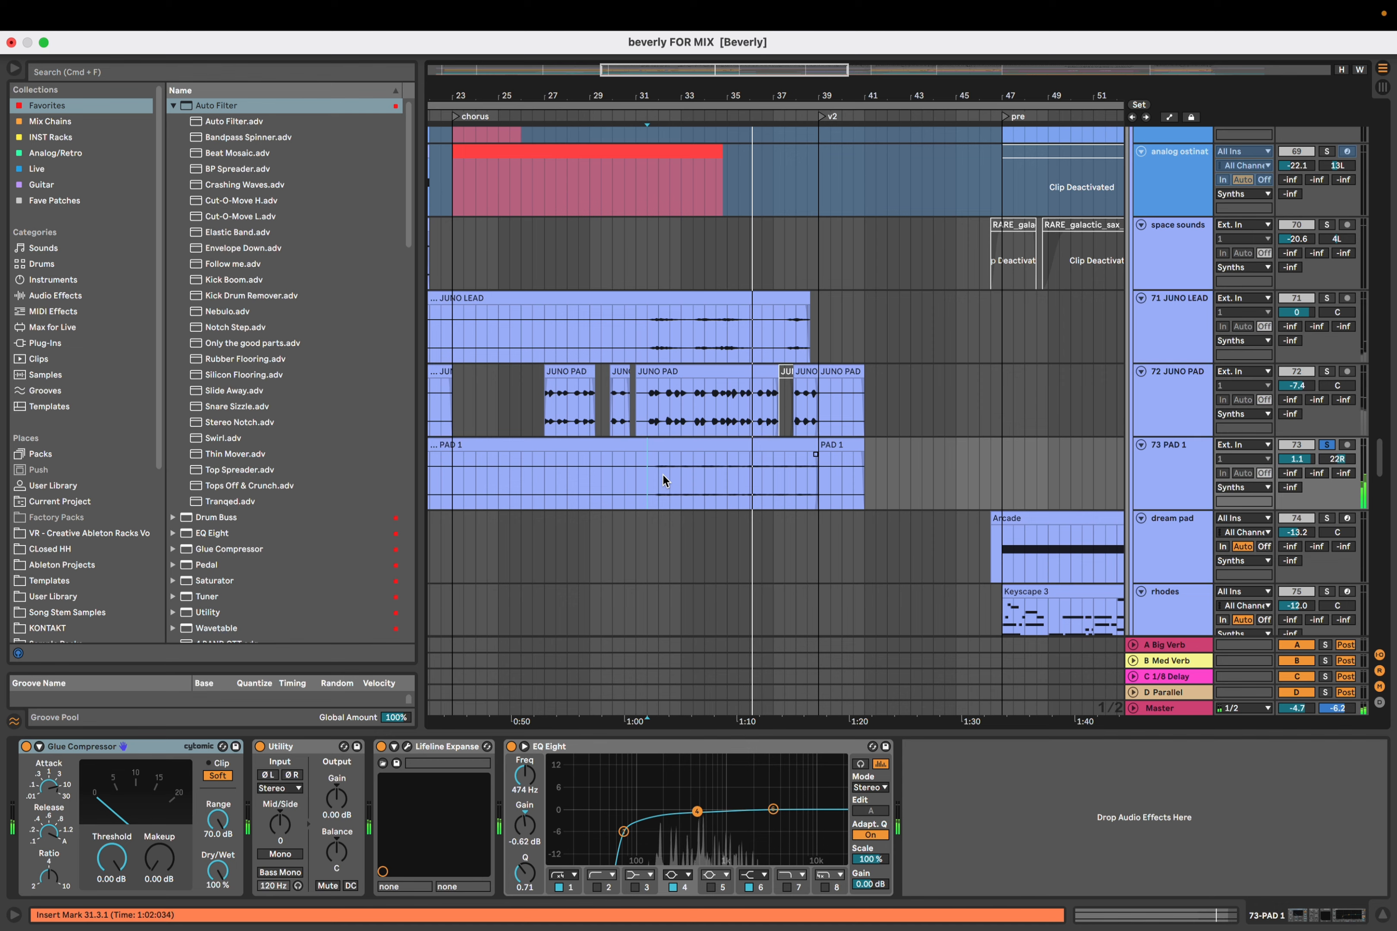
Solo the whole Synths group and listen to its combined layers from 31.3.1
scroll(786, 487, "up", 2)
scroll(732, 361, "down", 5)
scroll(693, 365, "up", 10)
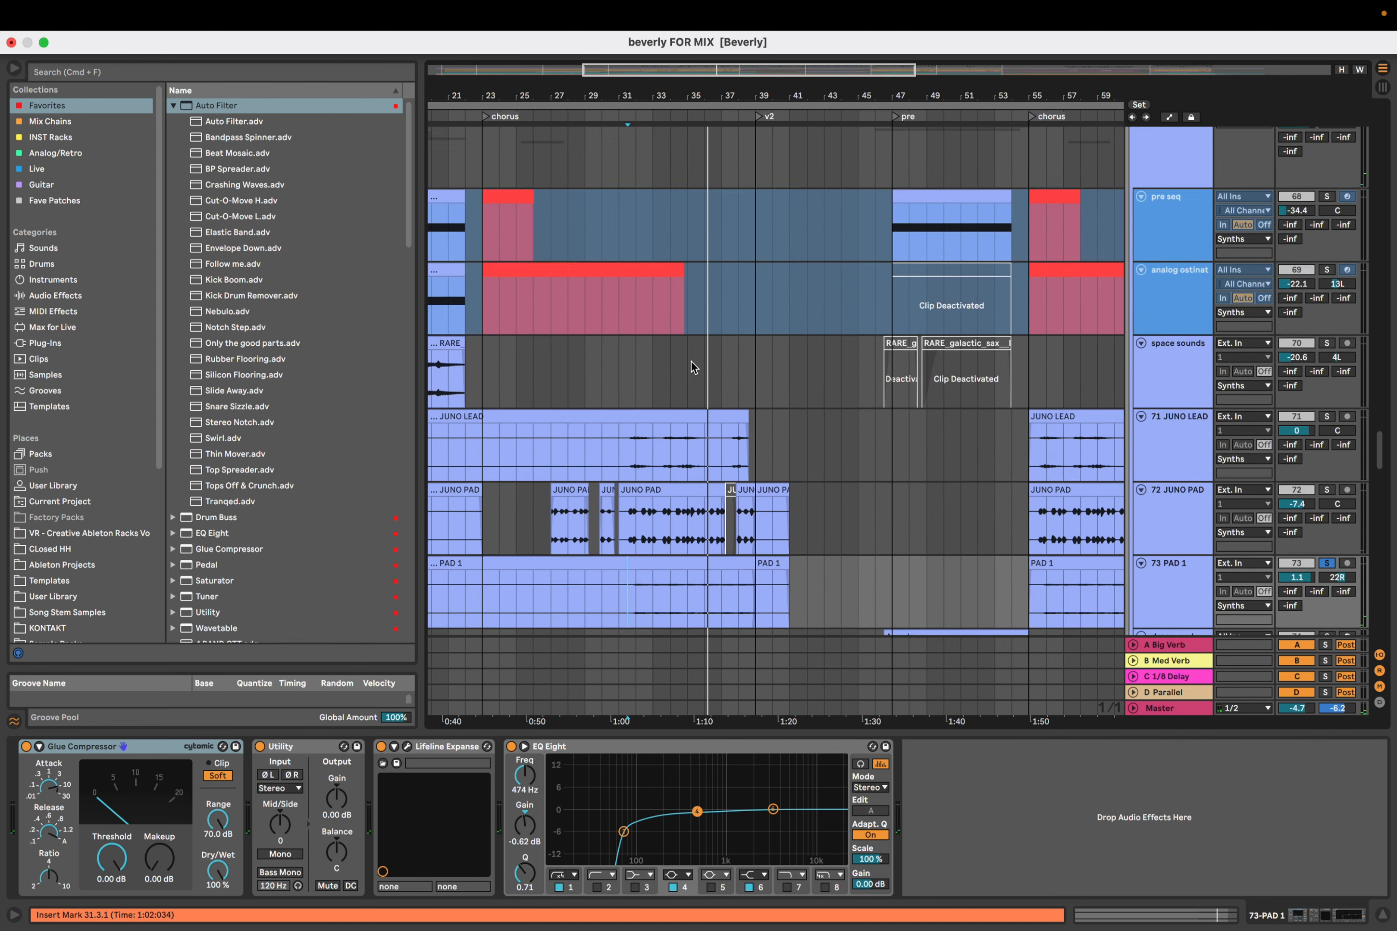
left_click(1194, 413)
key("s")
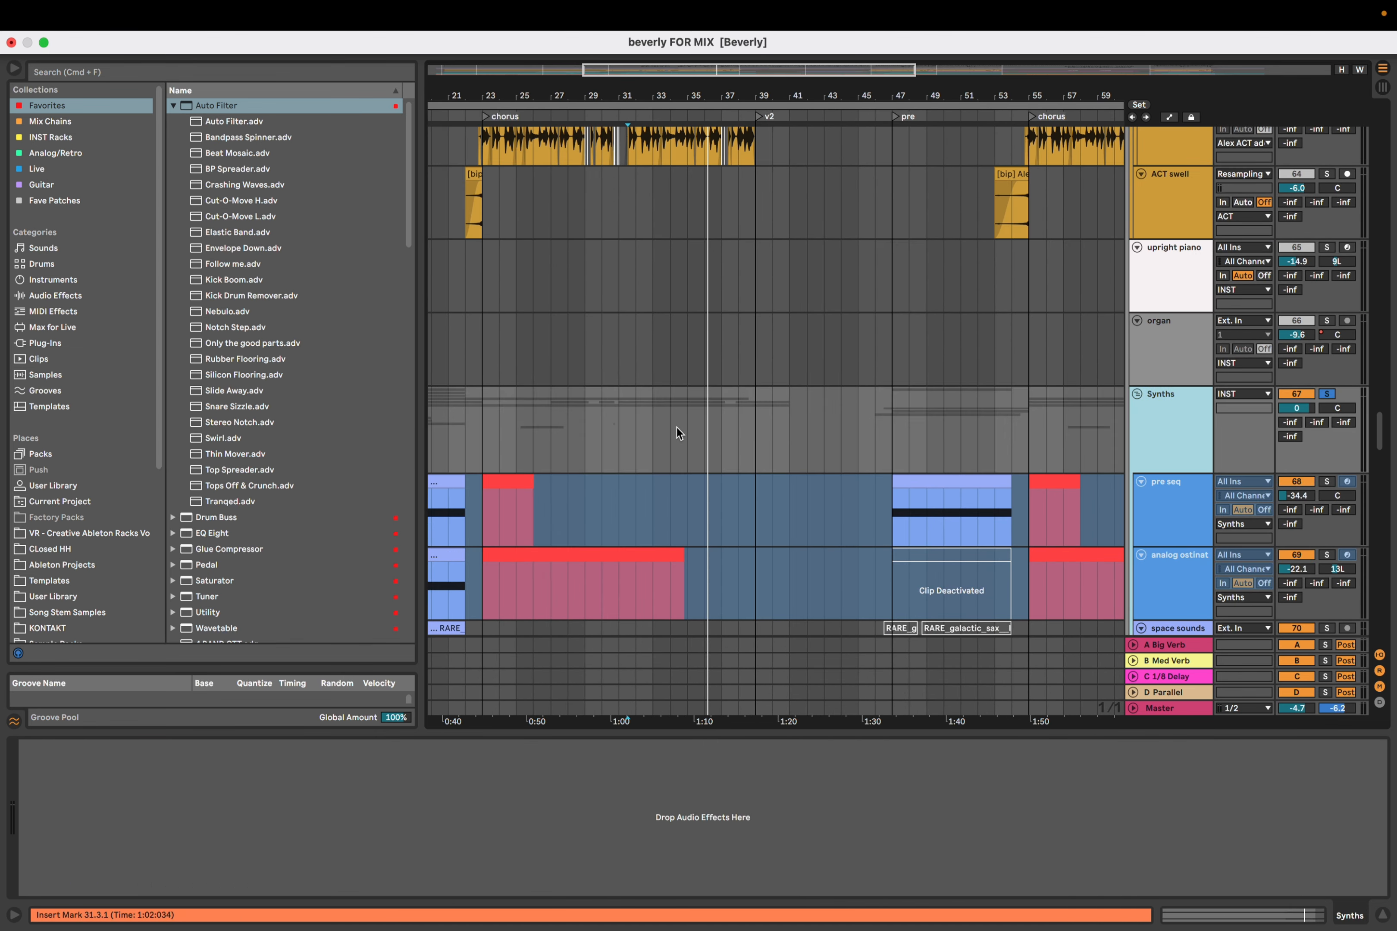
scroll(662, 420, "down", 10)
scroll(643, 420, "up", 3)
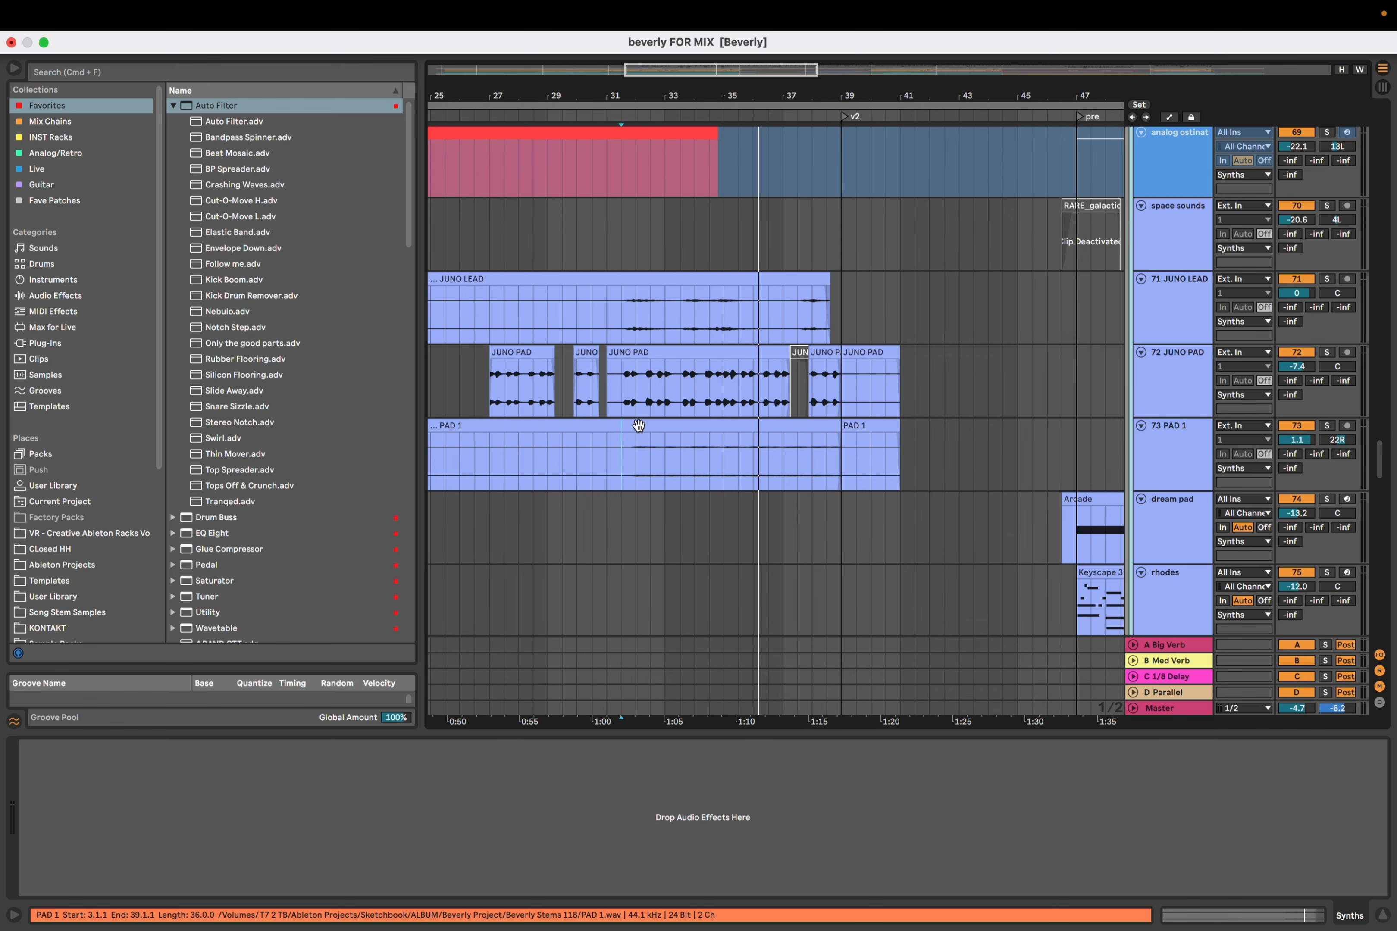
scroll(709, 452, "up", 3)
scroll(762, 474, "left", 4)
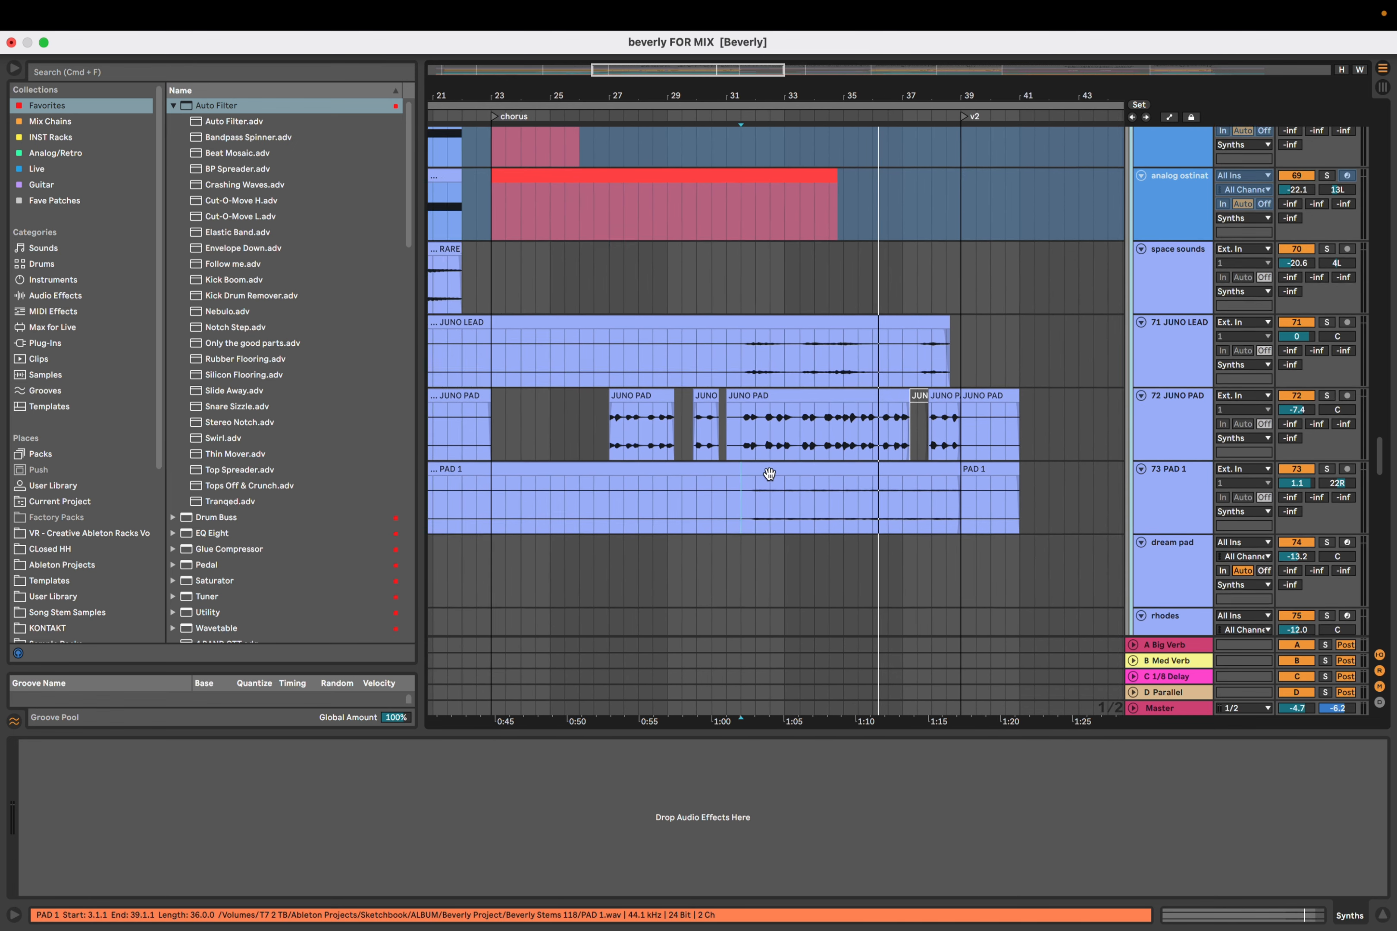
key("space")
scroll(821, 384, "down", 3)
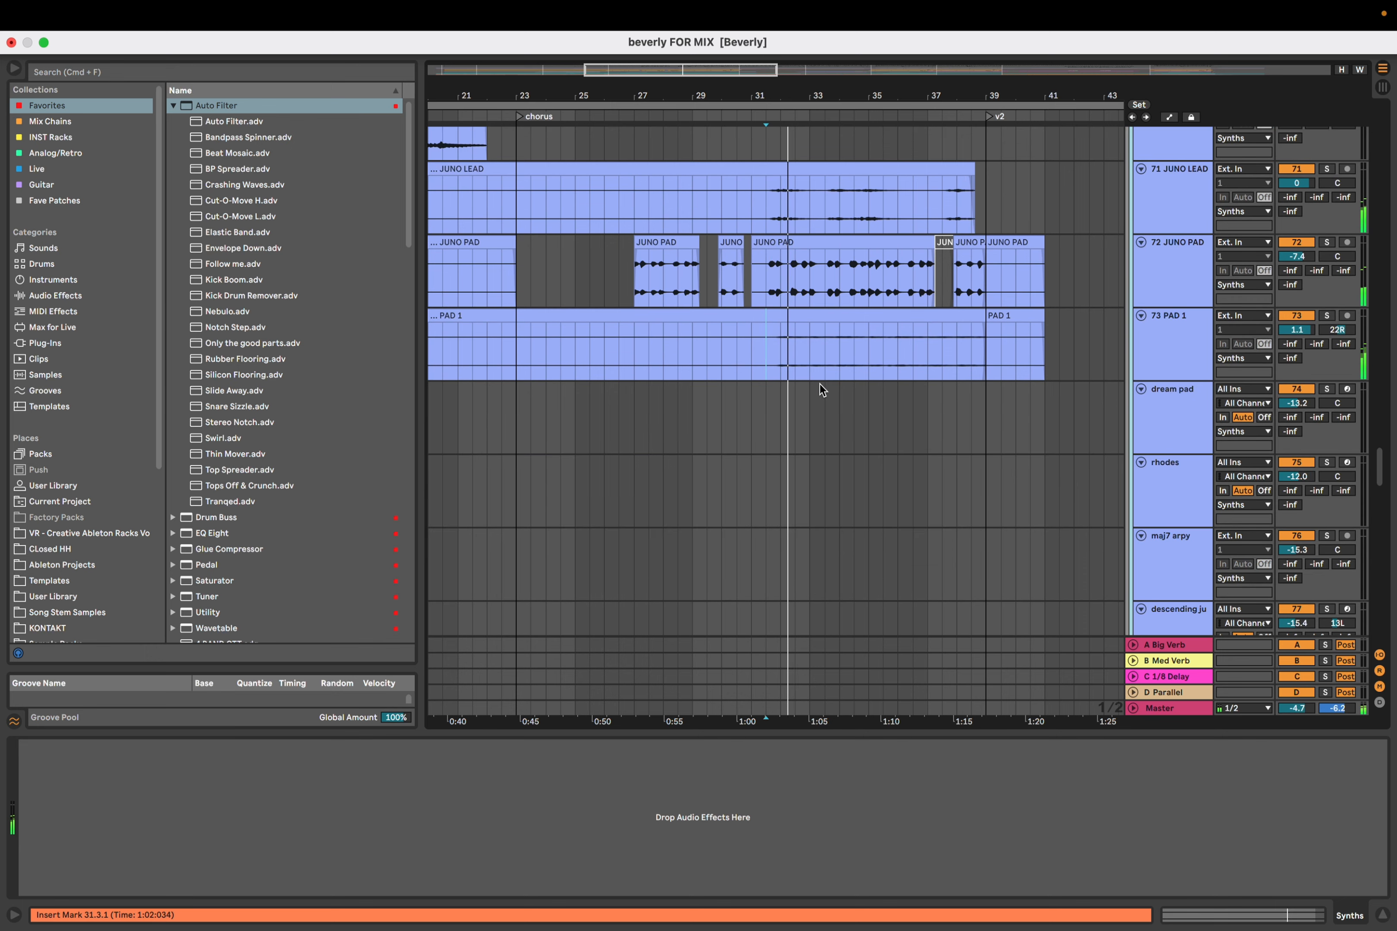
scroll(820, 384, "down", 7)
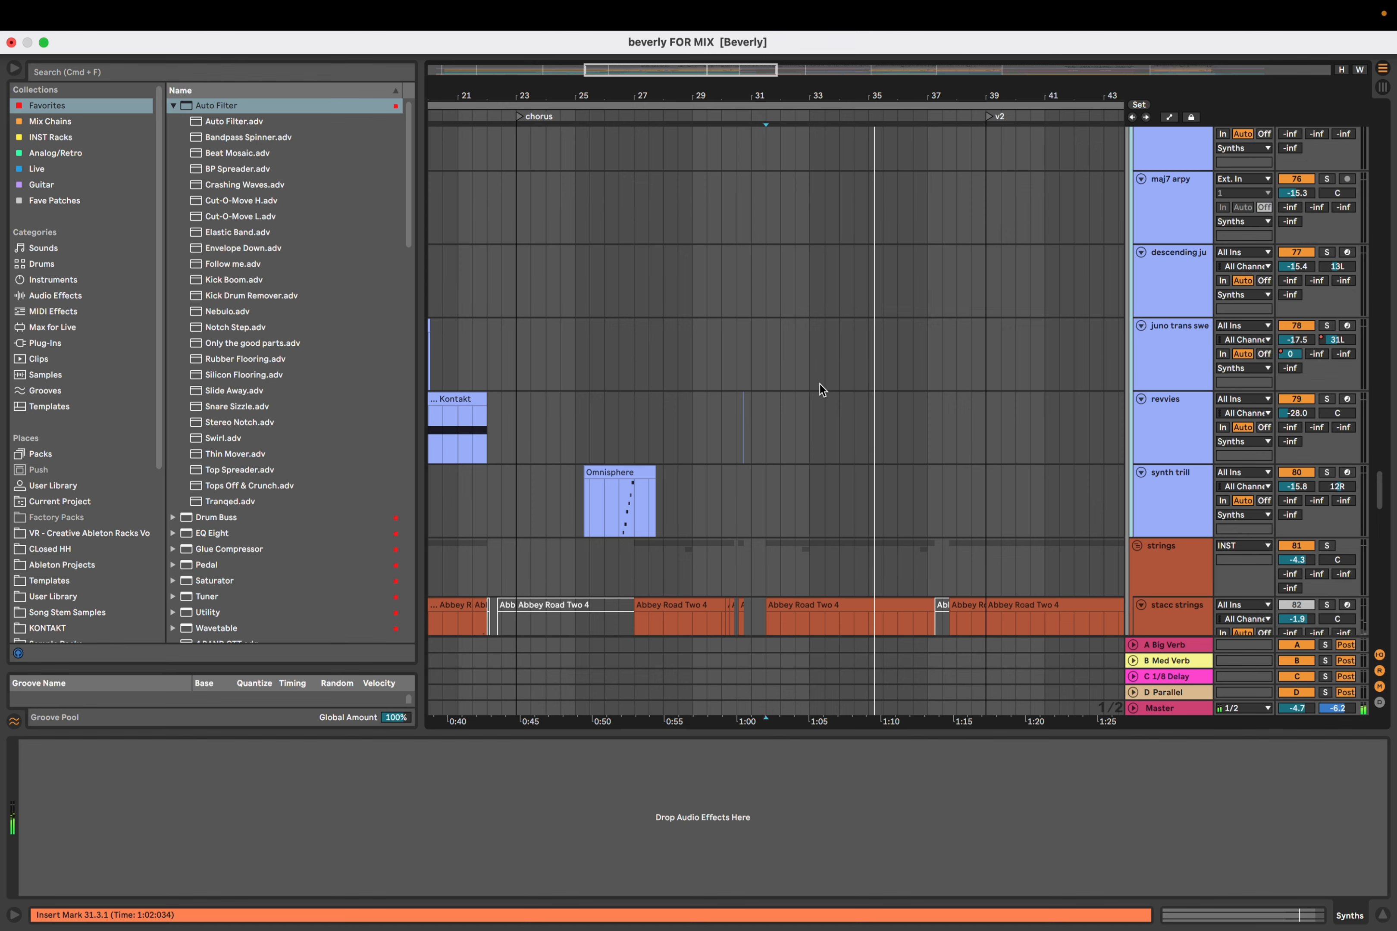
scroll(820, 390, "down", 4)
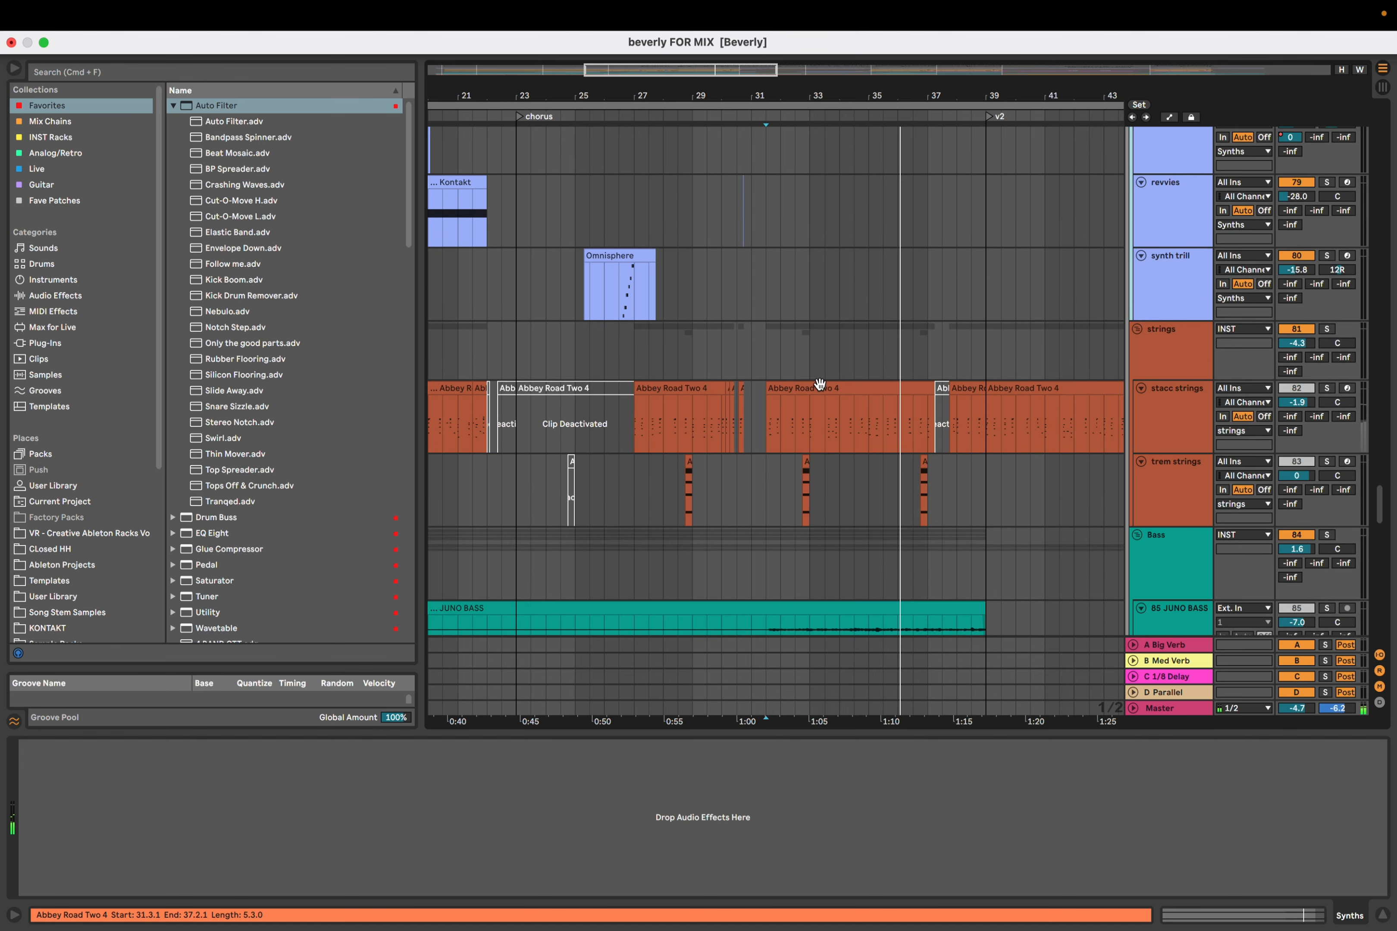
Show the device chains of the JUNO PAD and JUNO LEAD tracks
scroll(820, 389, "up", 10)
left_click(756, 352)
scroll(756, 349, "up", 3)
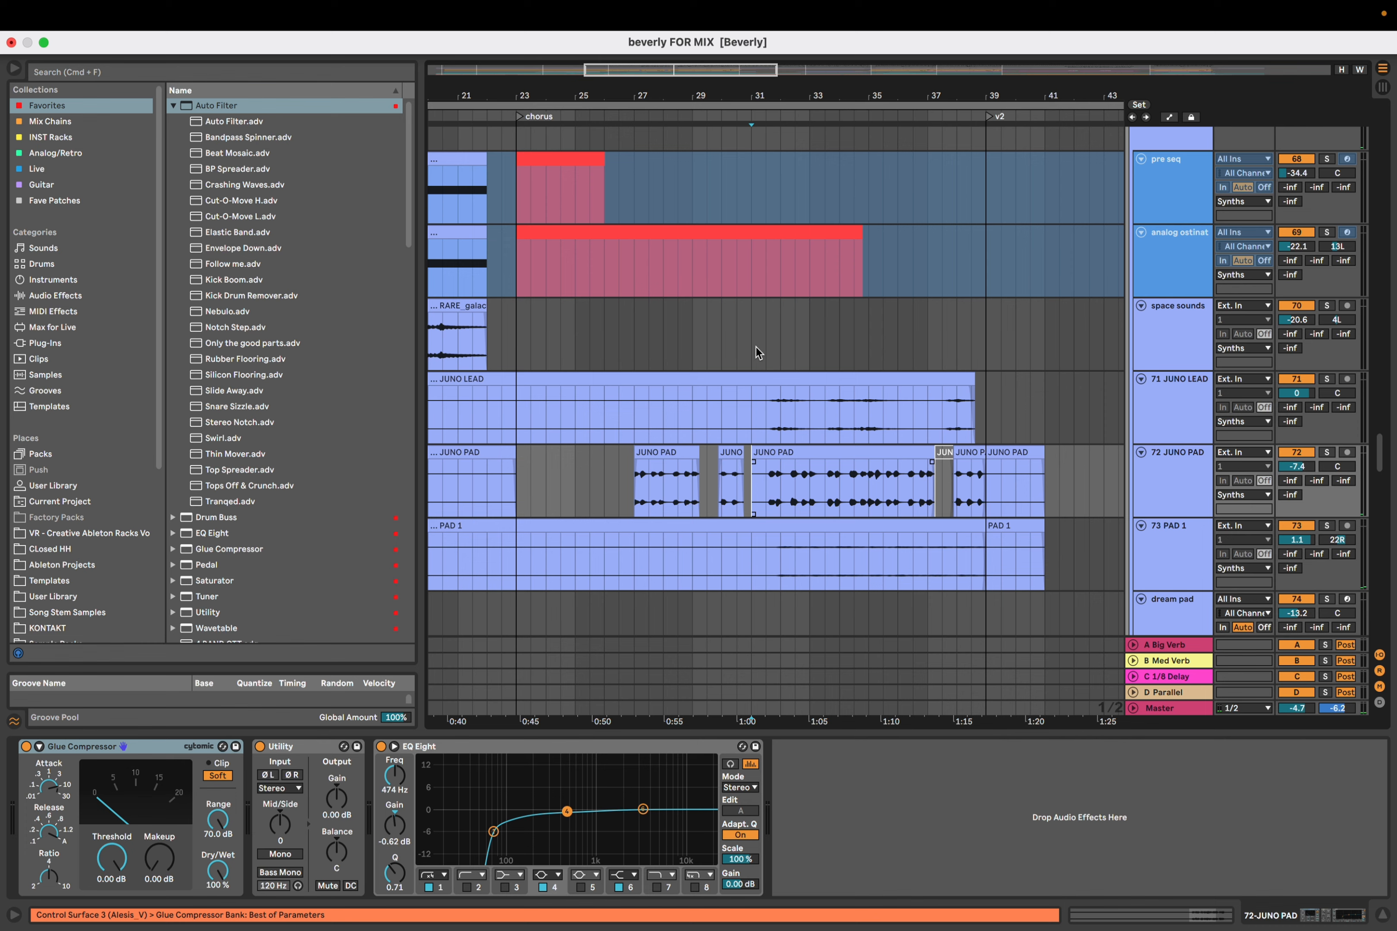
left_click(755, 370)
scroll(758, 380, "down", 5)
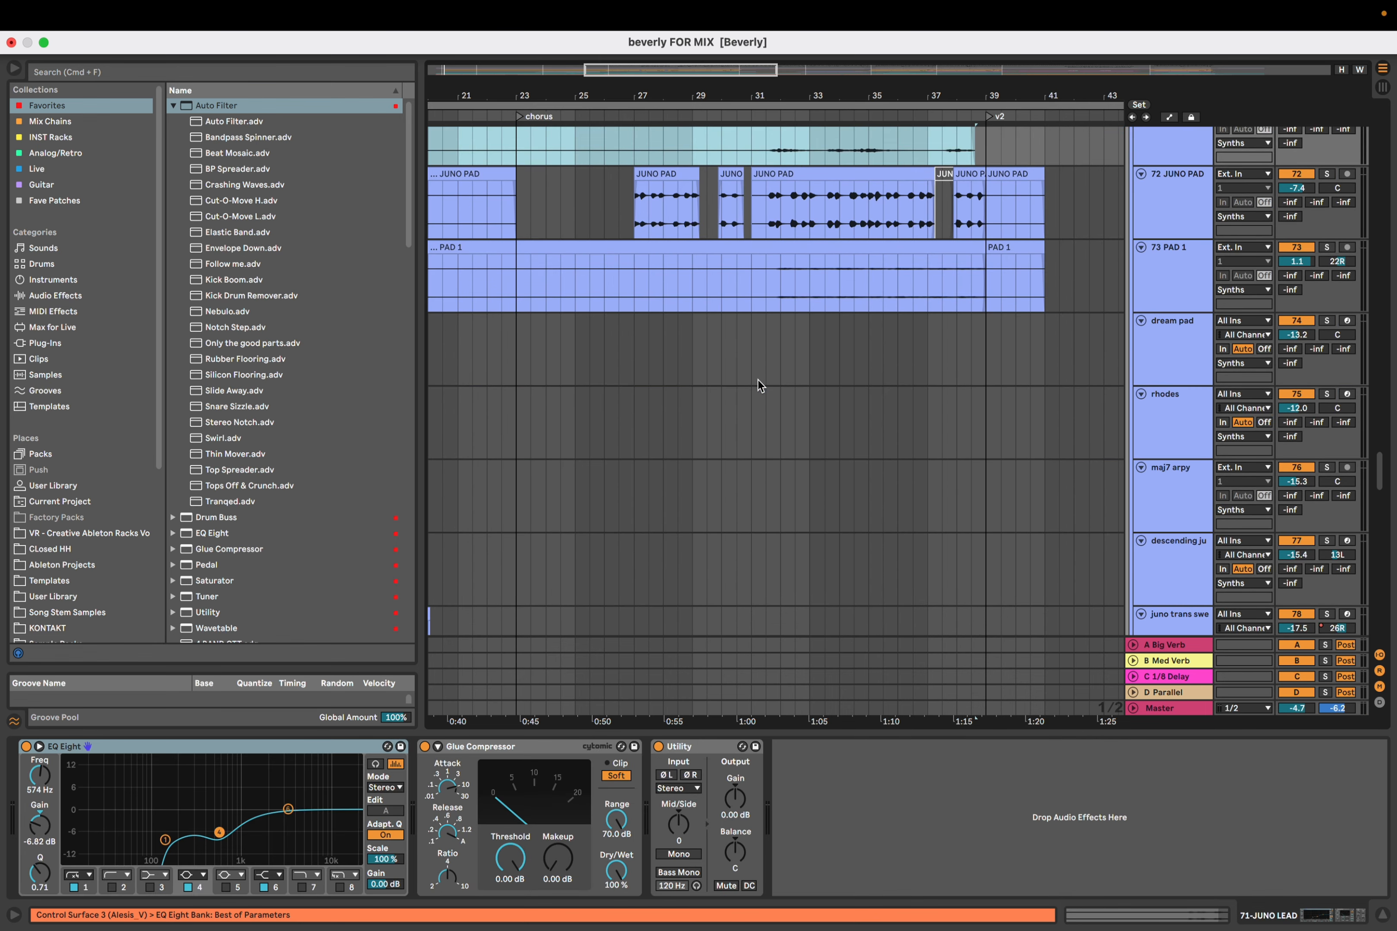
Solo the synth trill track and listen to its Omnisphere clip from 26.1.1
scroll(758, 385, "down", 3)
left_click(601, 543)
scroll(599, 542, "up", 3)
left_click_drag(599, 542, 755, 518)
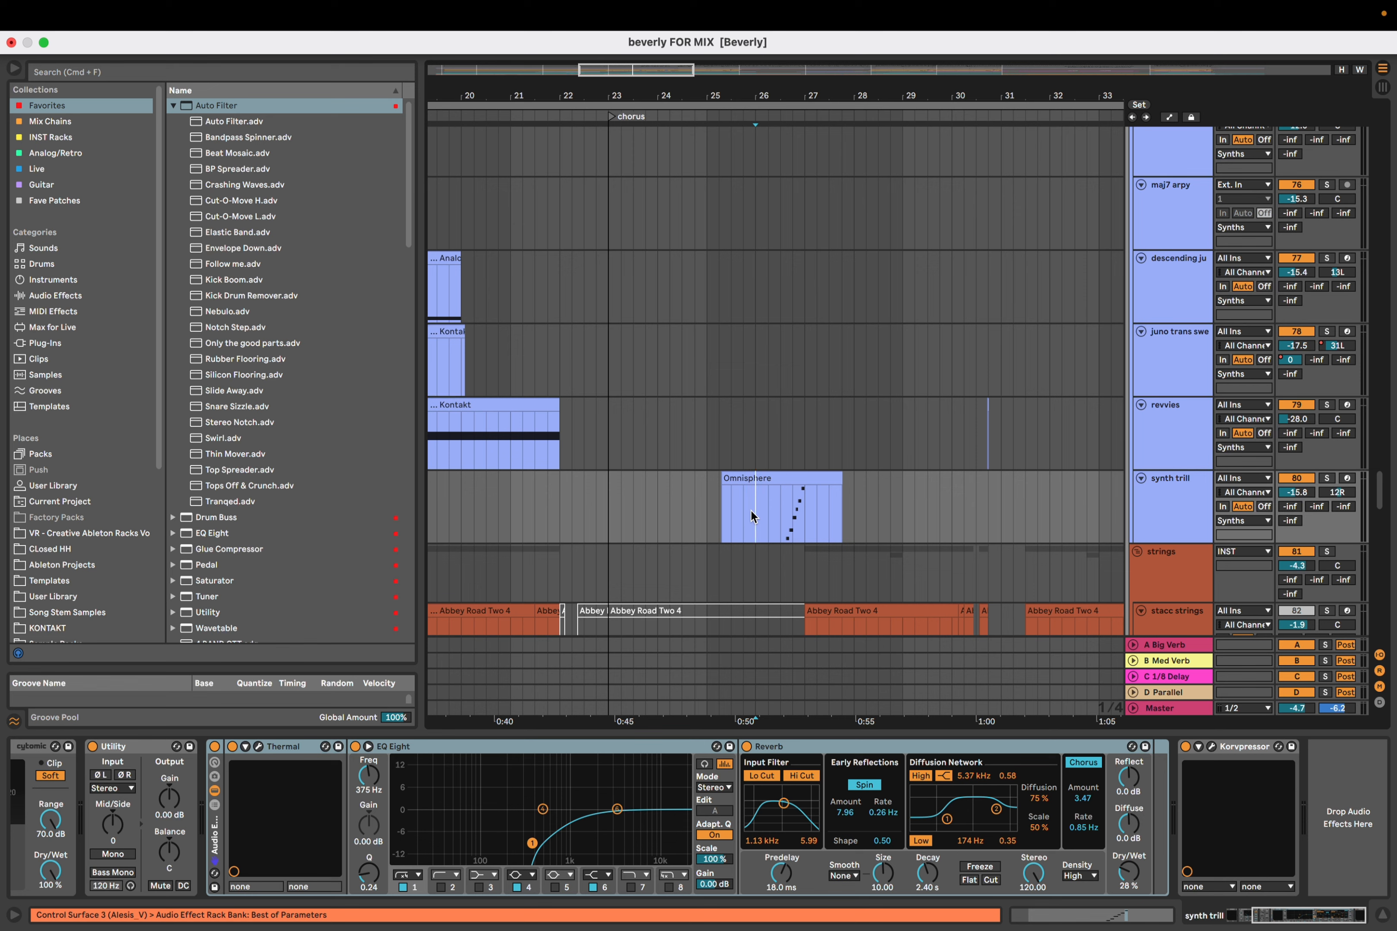
left_click(752, 511)
key("s")
key("space")
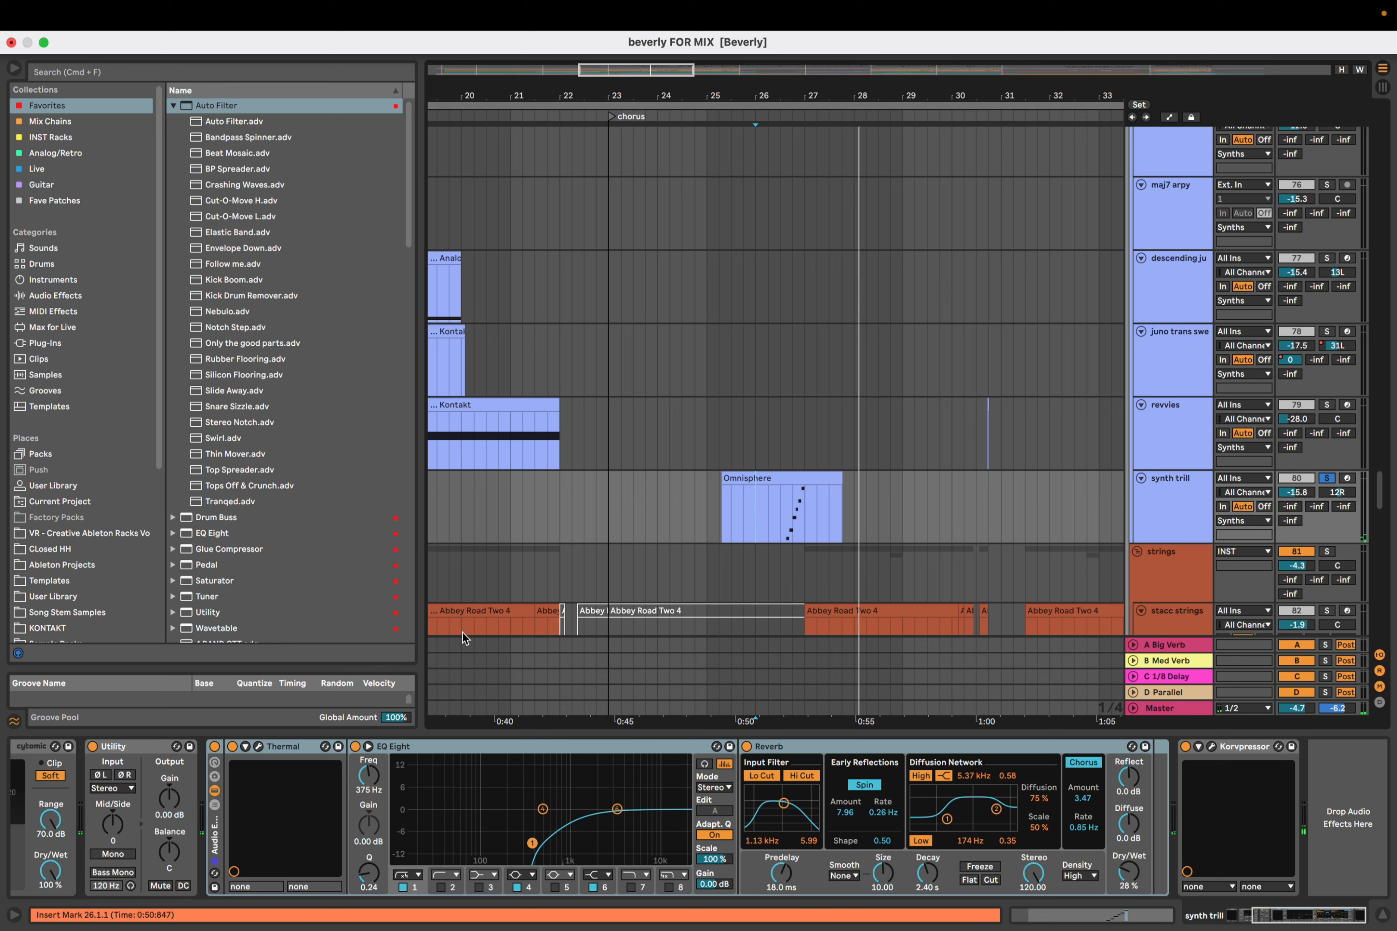
Examine the synth trill's effects: the Thermal preset, EQ Eight, Reverb and Korvpressor
left_click(259, 748)
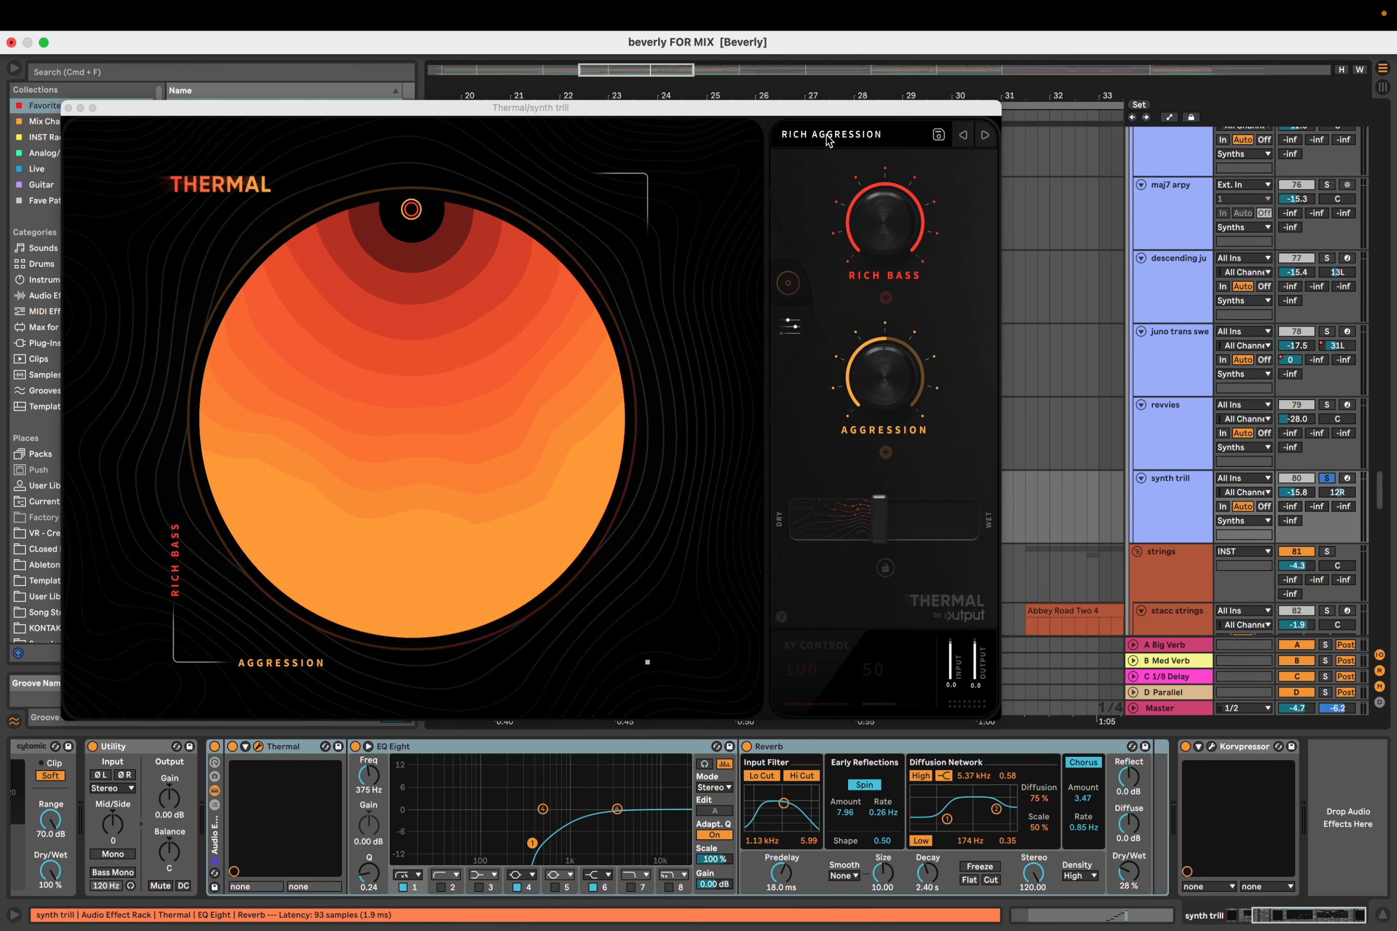
left_click(69, 107)
left_click(527, 796)
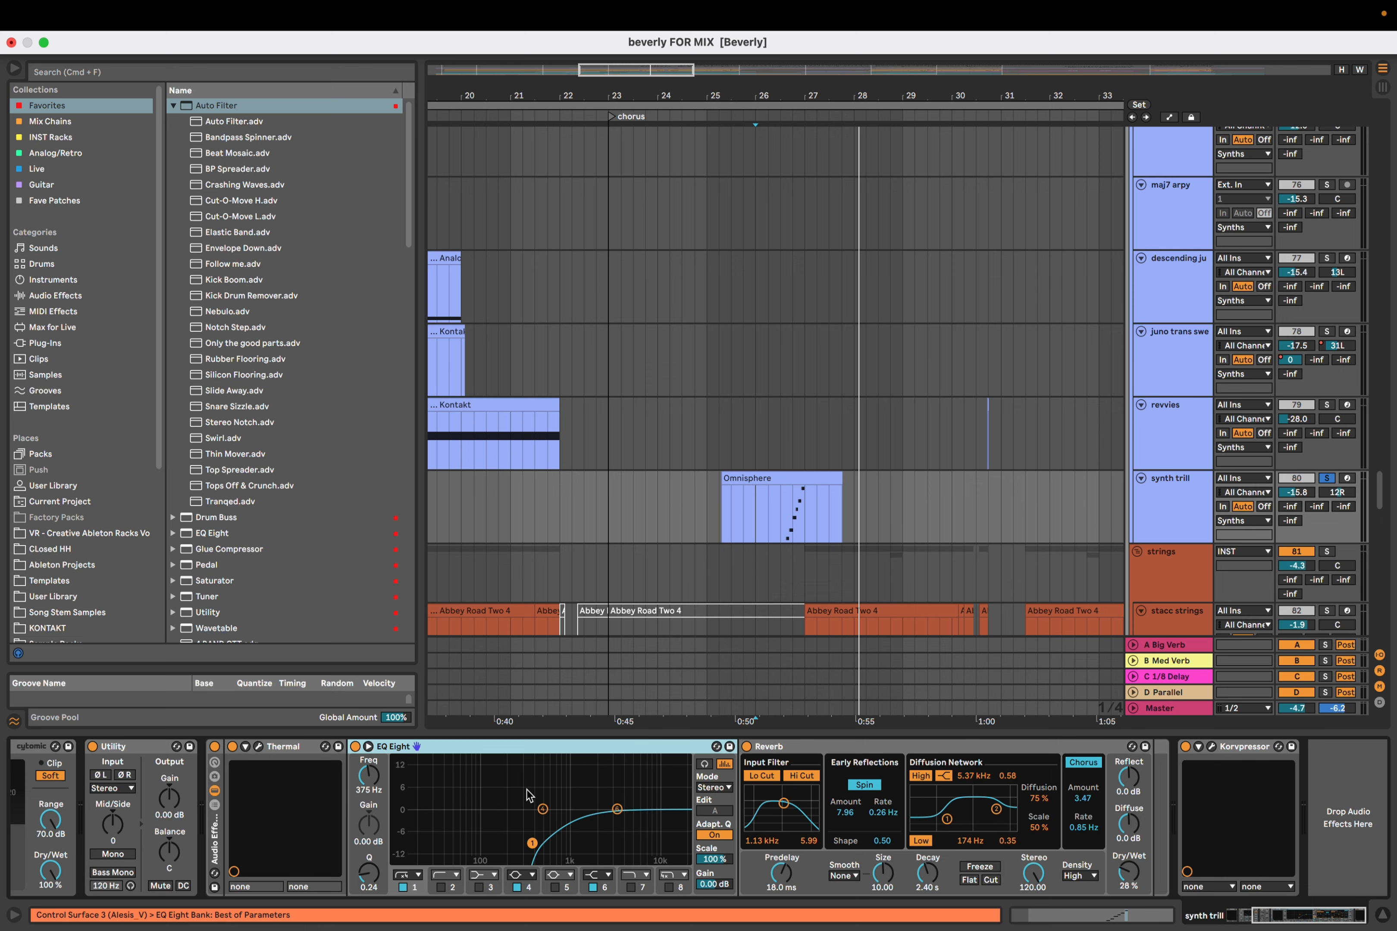
left_click(813, 752)
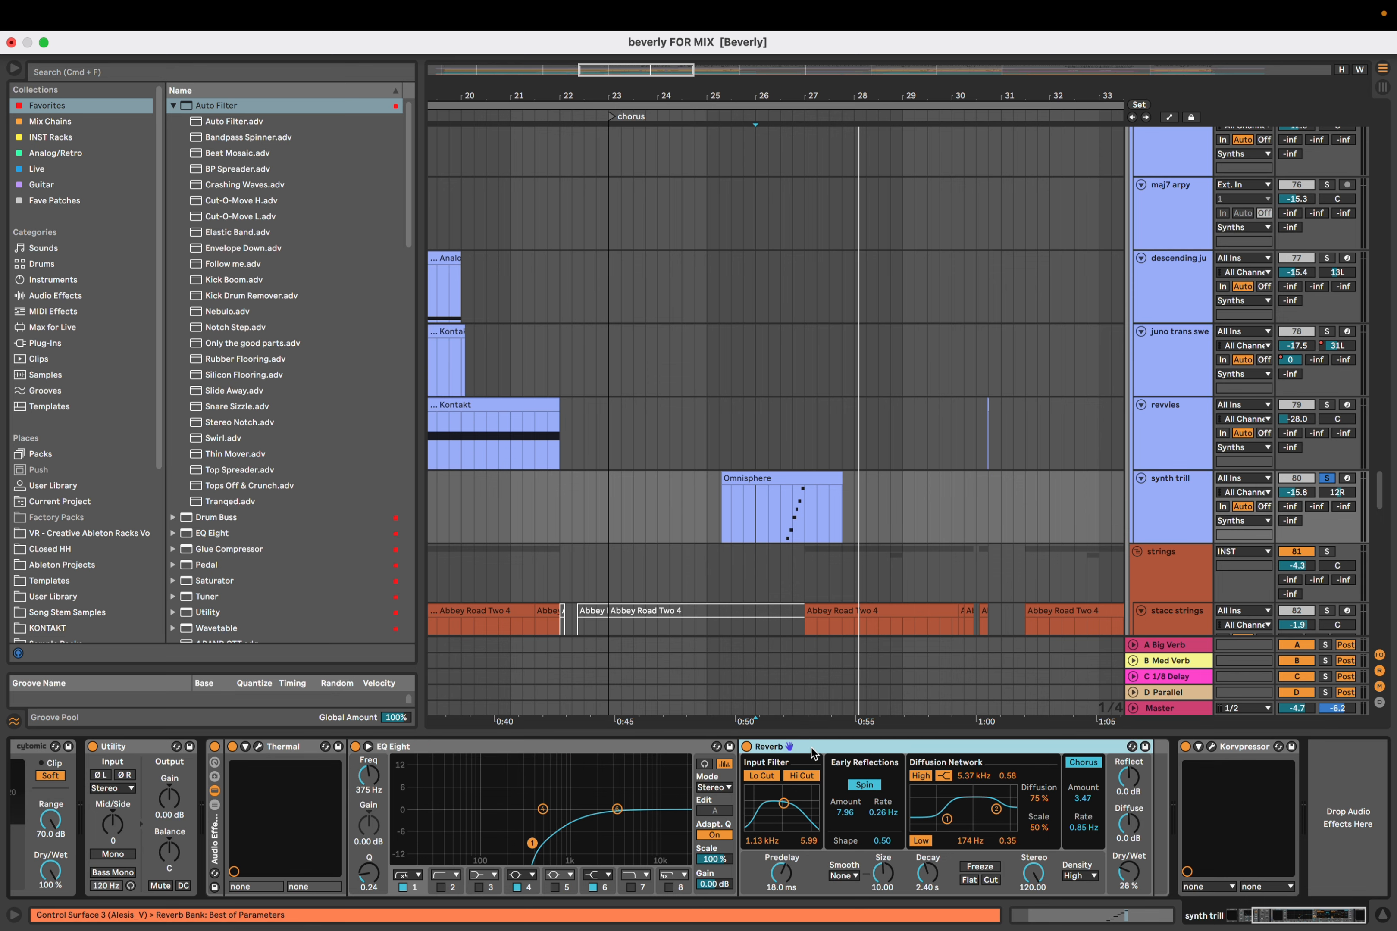
left_click(1211, 747)
left_click(1211, 747)
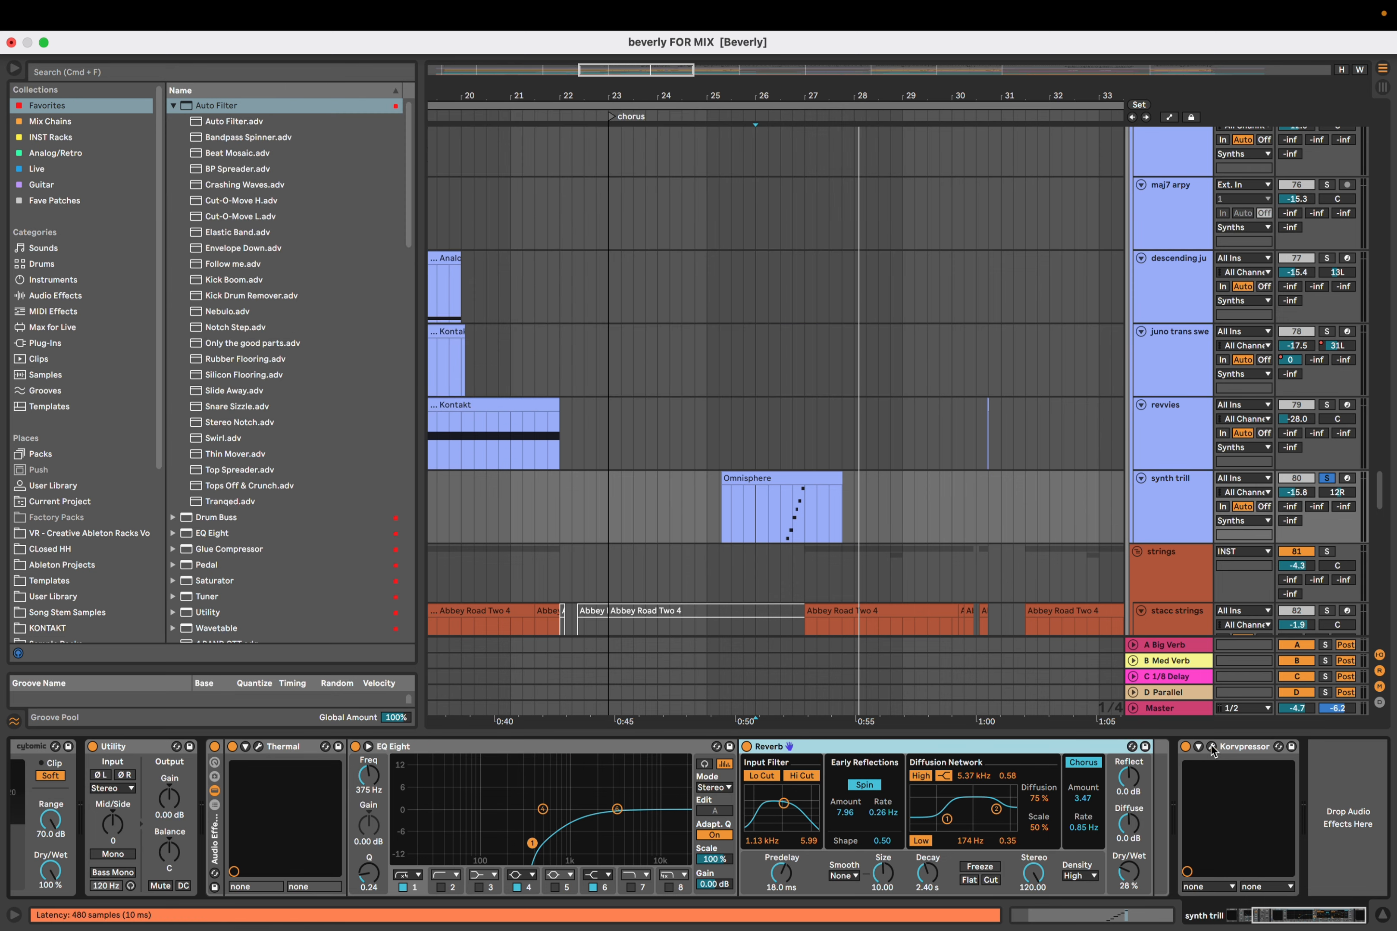
Open the synth trill's Omnisphere instrument to view its Keyscape patch, and shift the plug-in window aside
scroll(616, 852, "left", 5)
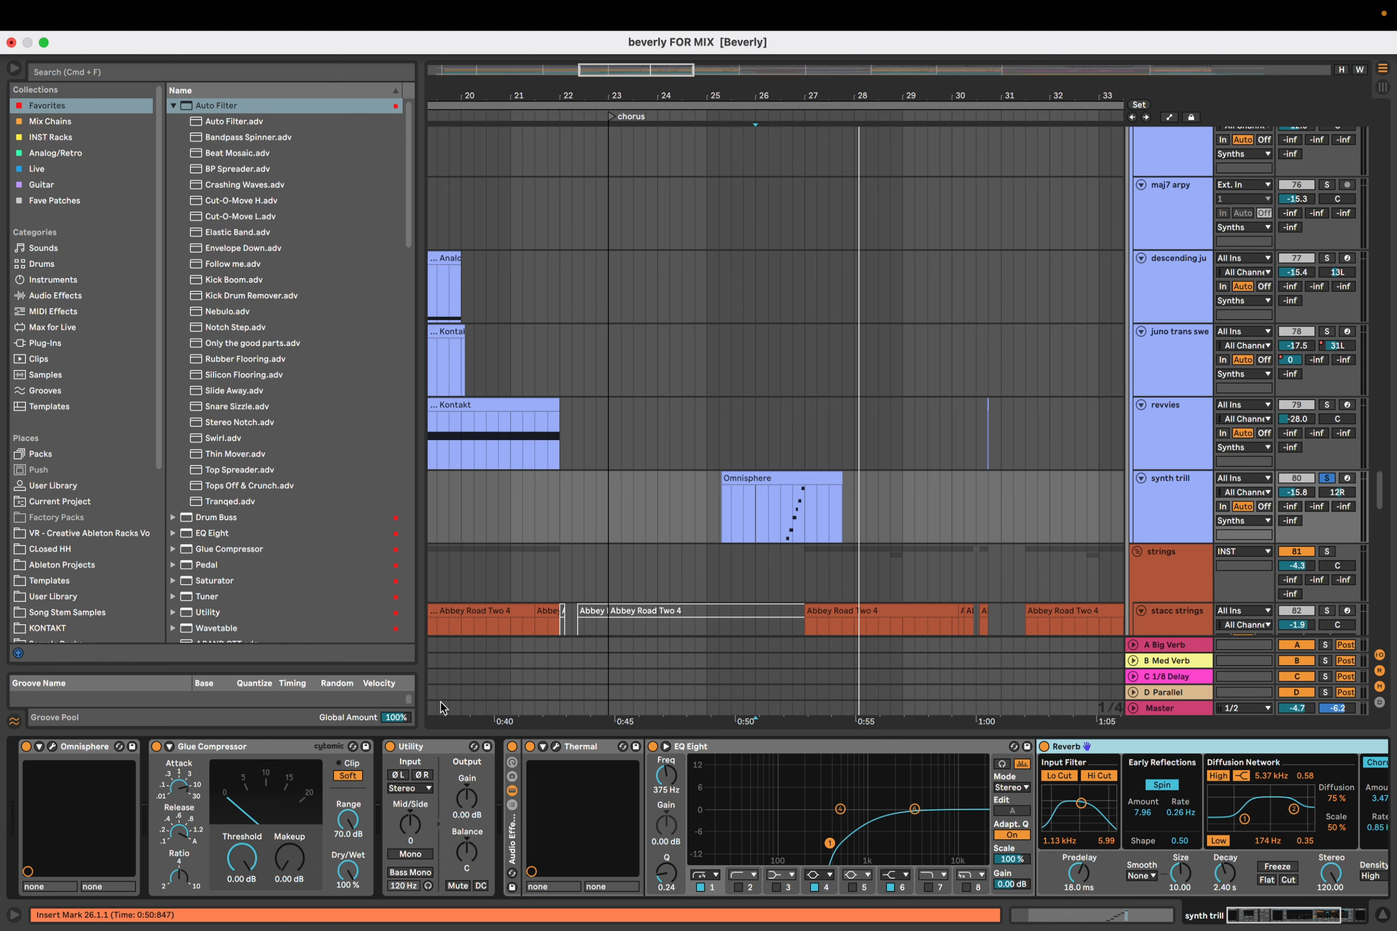
left_click(53, 748)
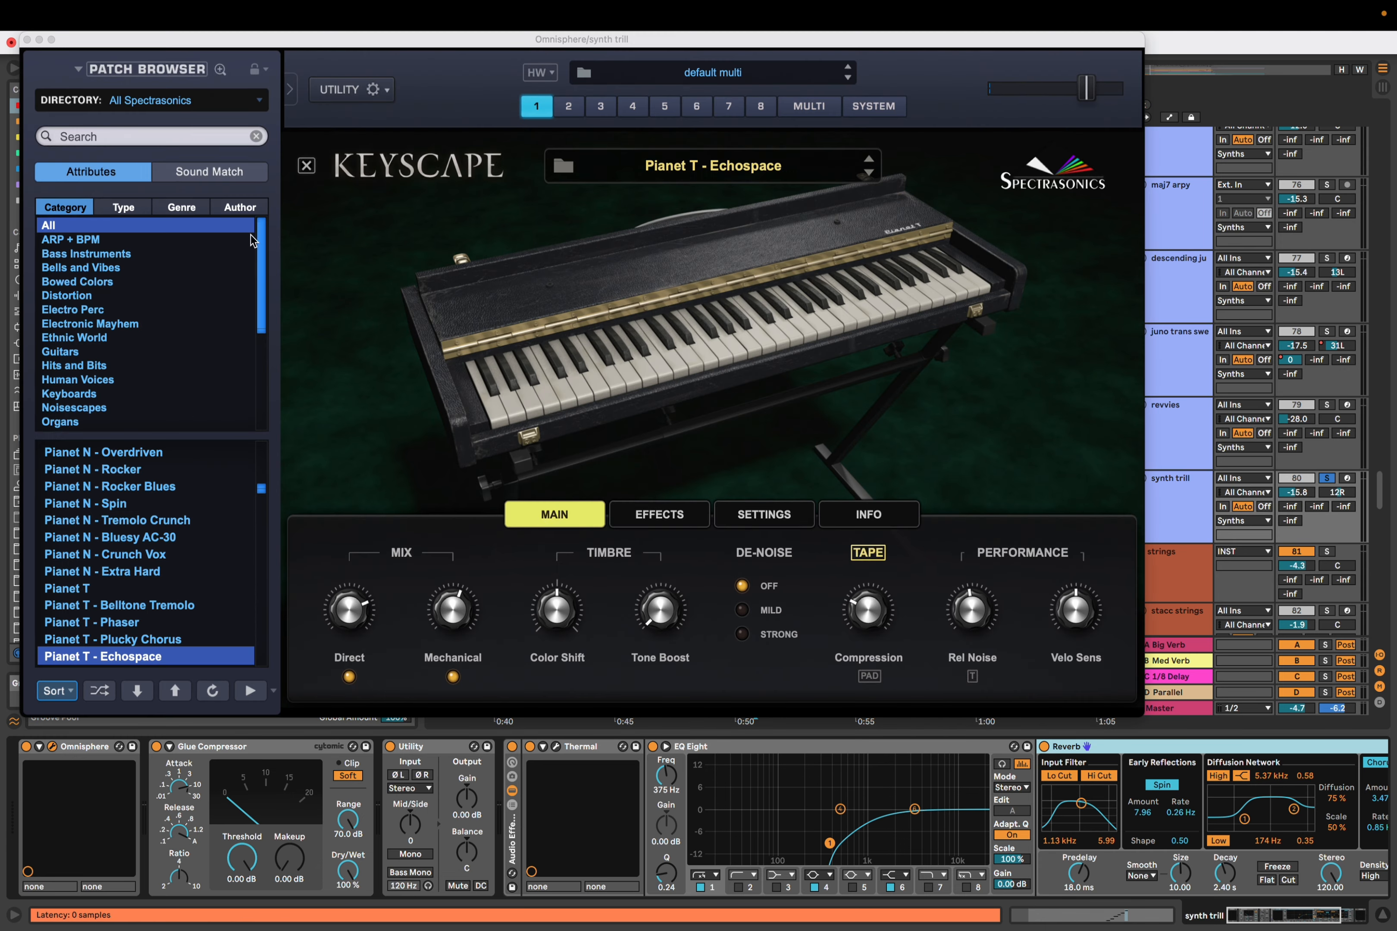
left_click_drag(353, 43, 307, 43)
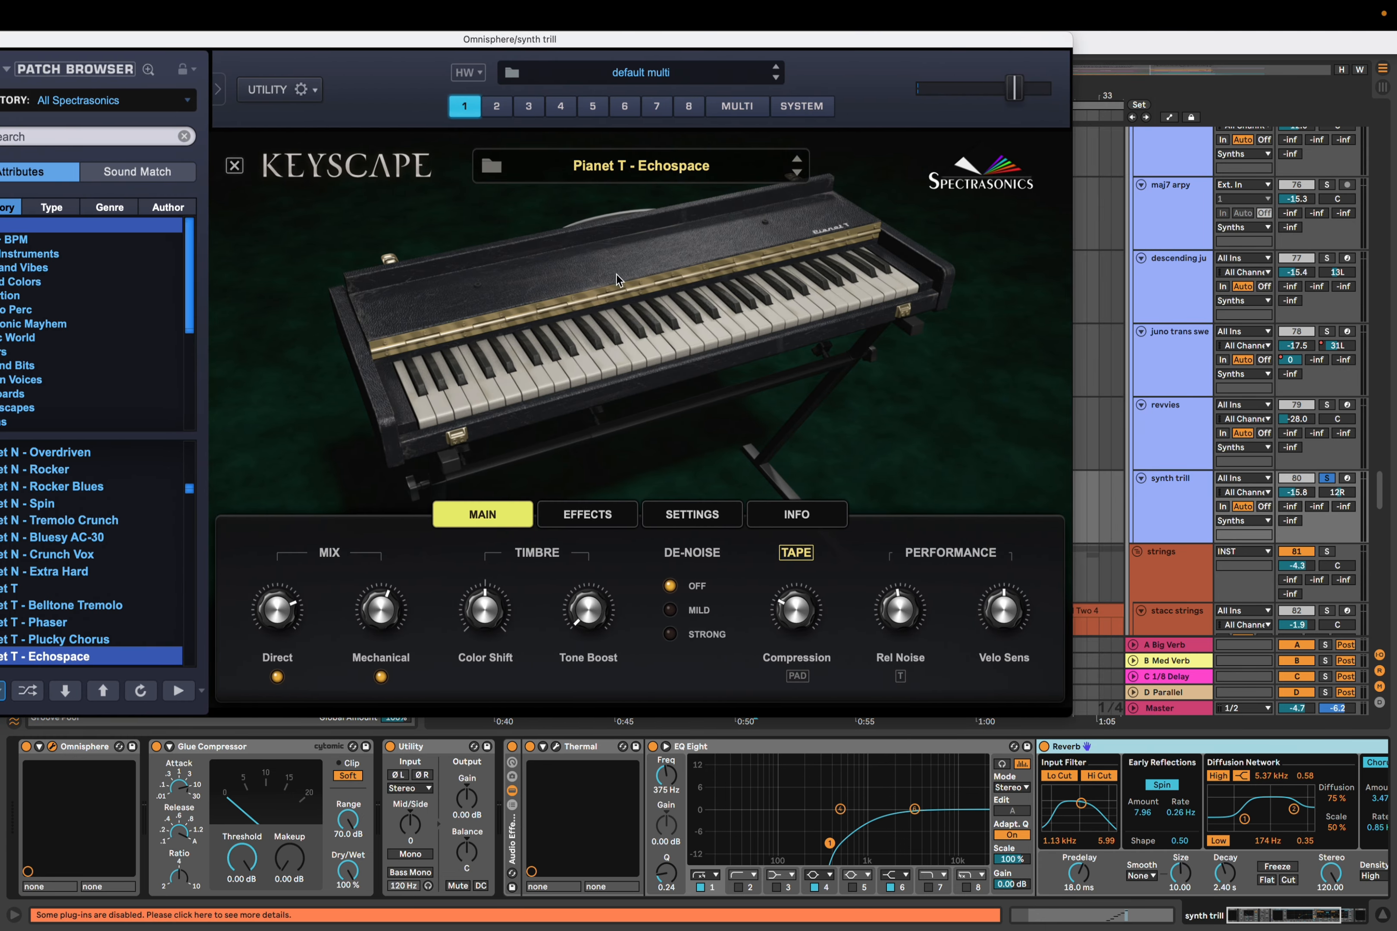
Compare the synth trill with its Audio Effect Rack bypassed and re-enabled, and close the Omnisphere window
left_click(512, 747)
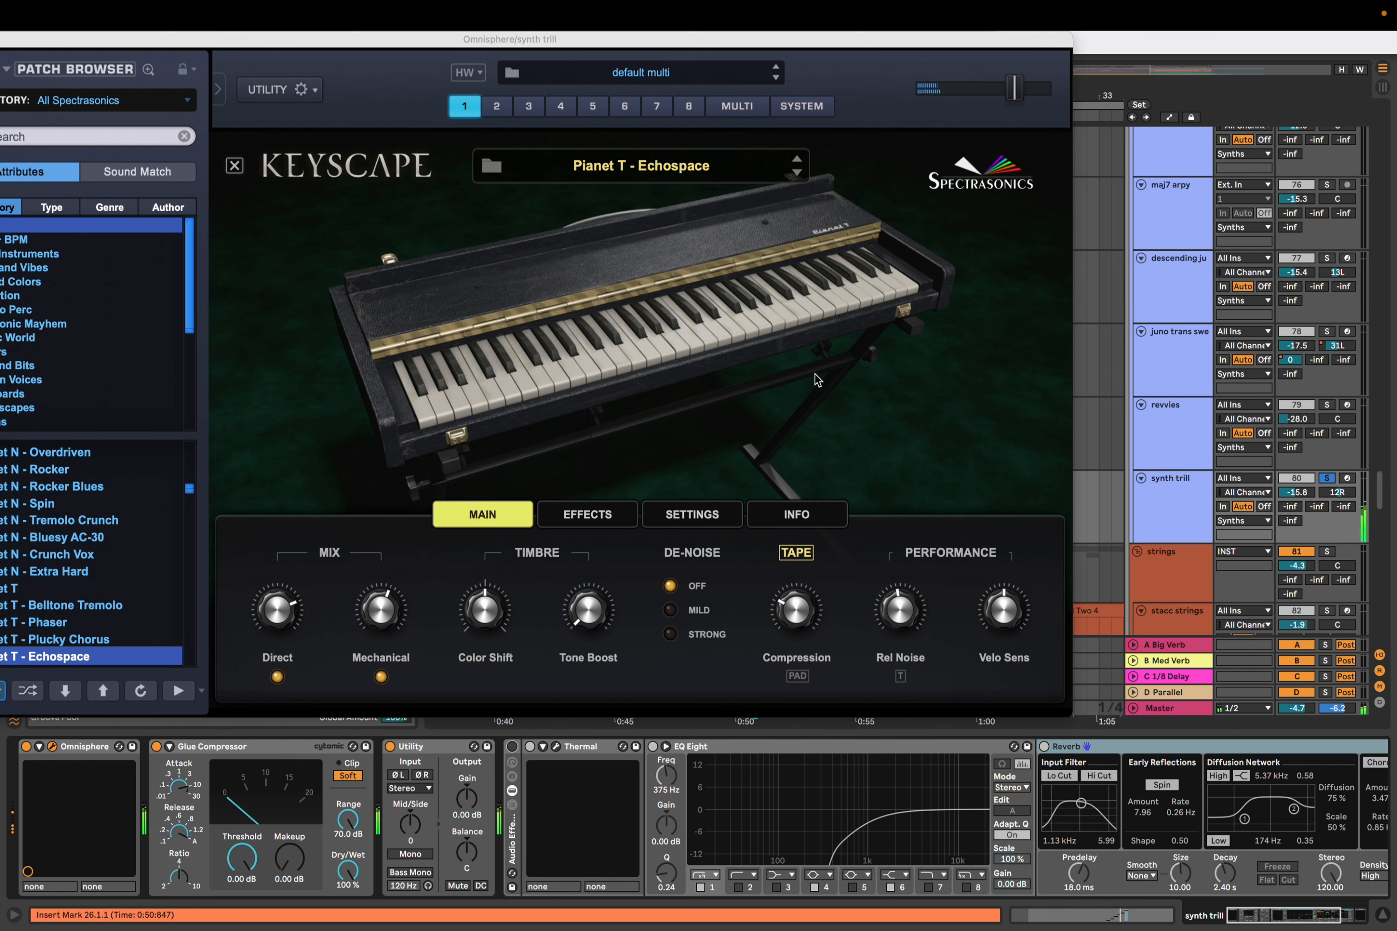
left_click(512, 747)
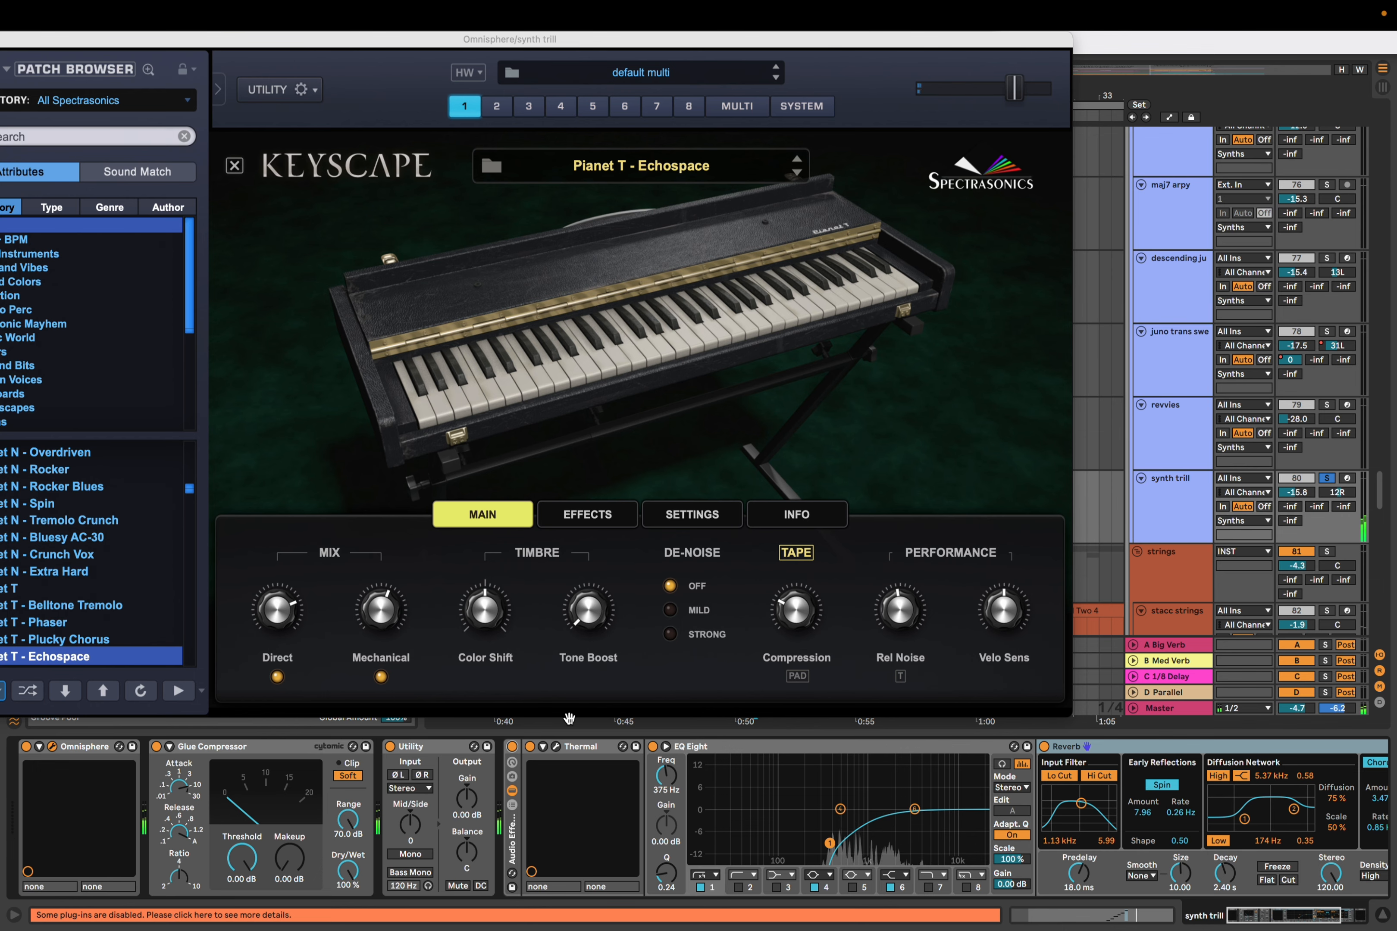
left_click_drag(201, 39, 300, 39)
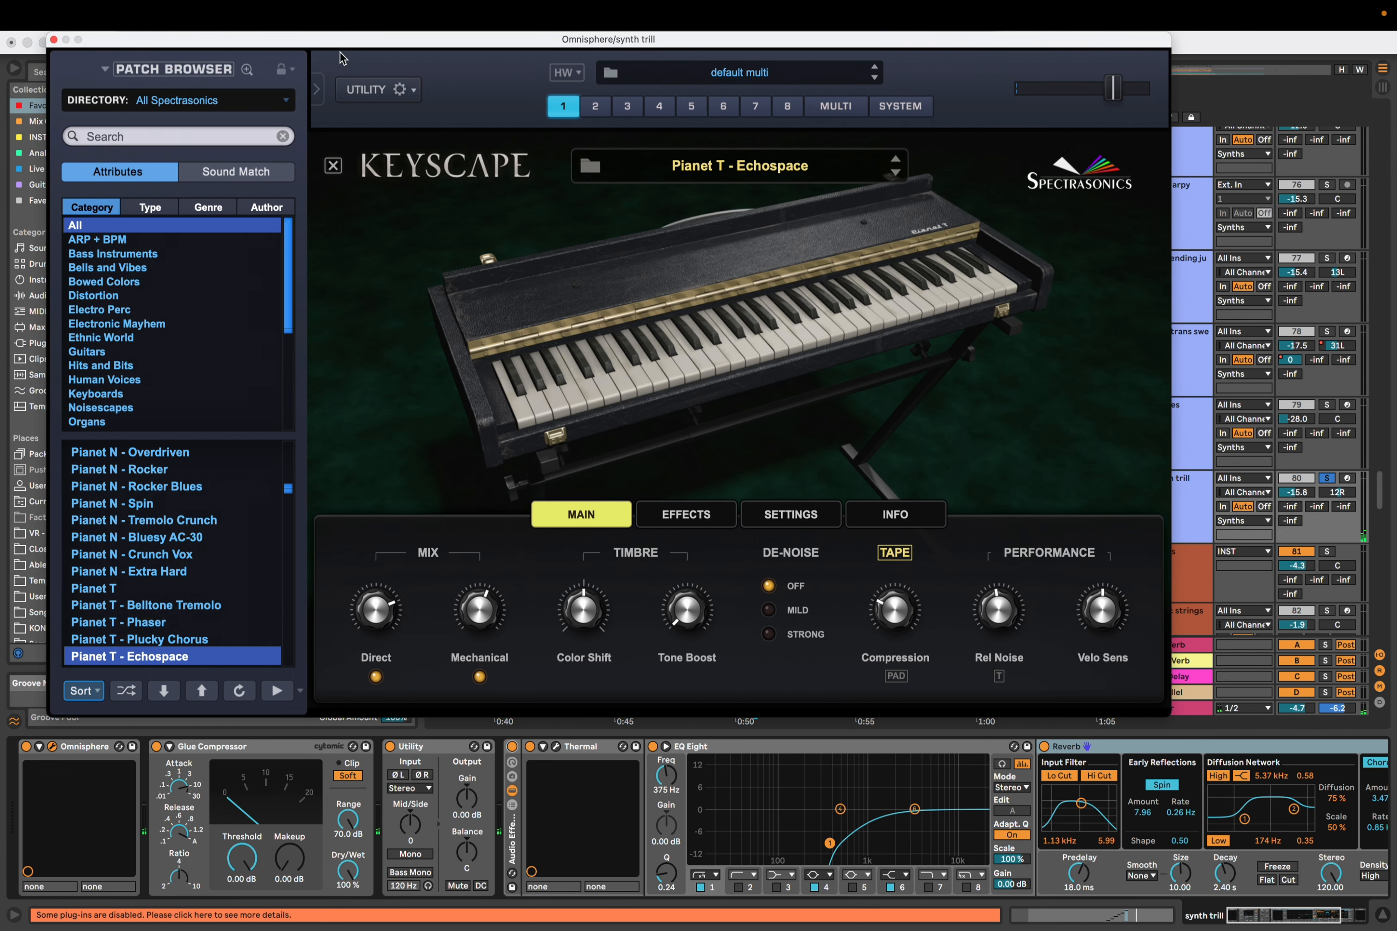
left_click(54, 41)
Solo the Bass group and place the insert marker at 31.3.1 on the 85 JUNO BASS track
scroll(602, 369, "down", 3)
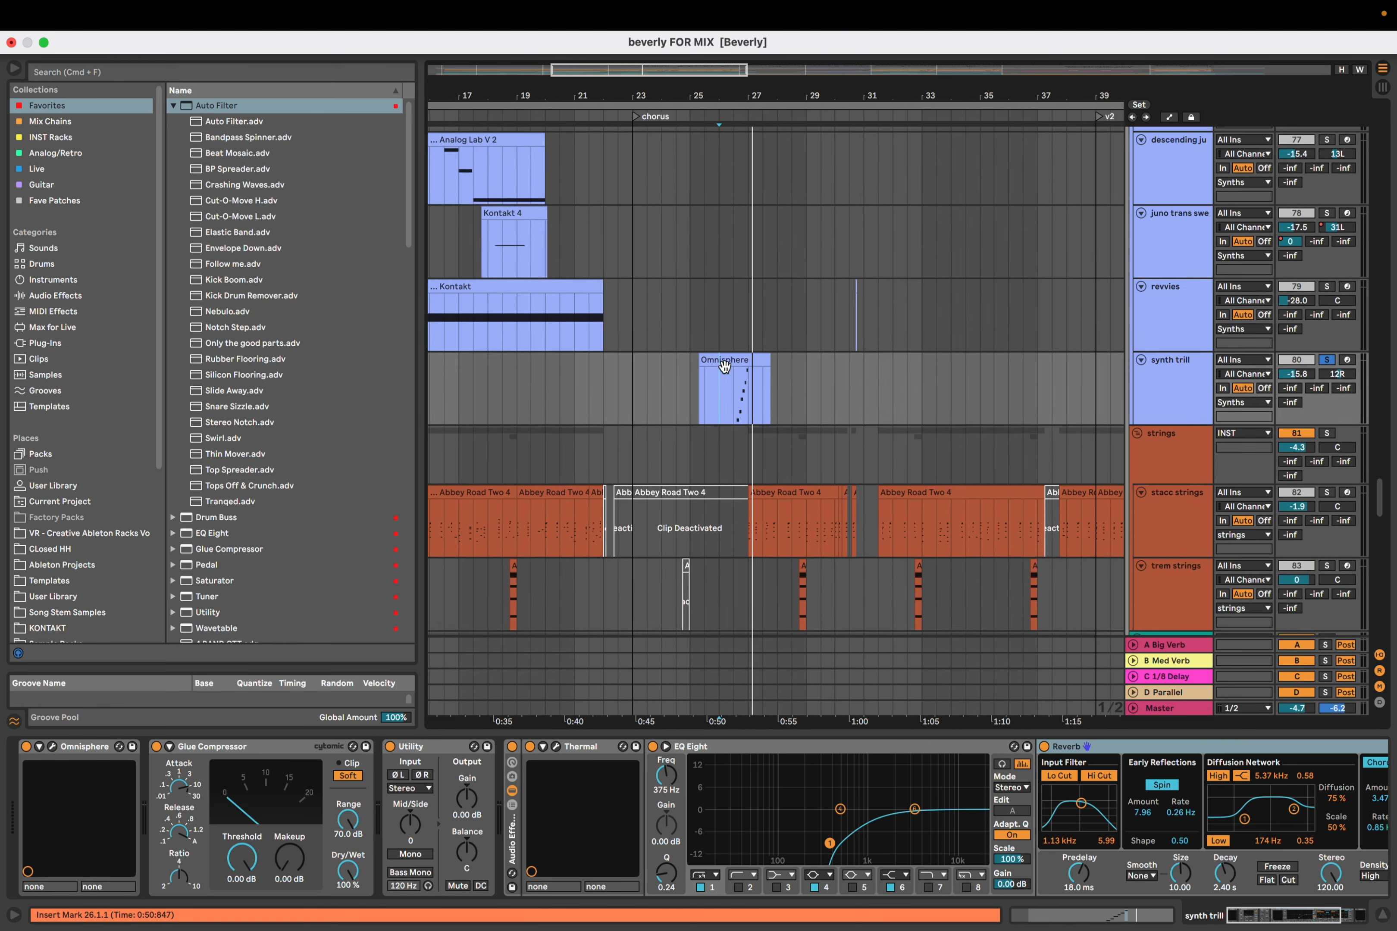
scroll(694, 340, "down", 5)
scroll(695, 340, "right", 8)
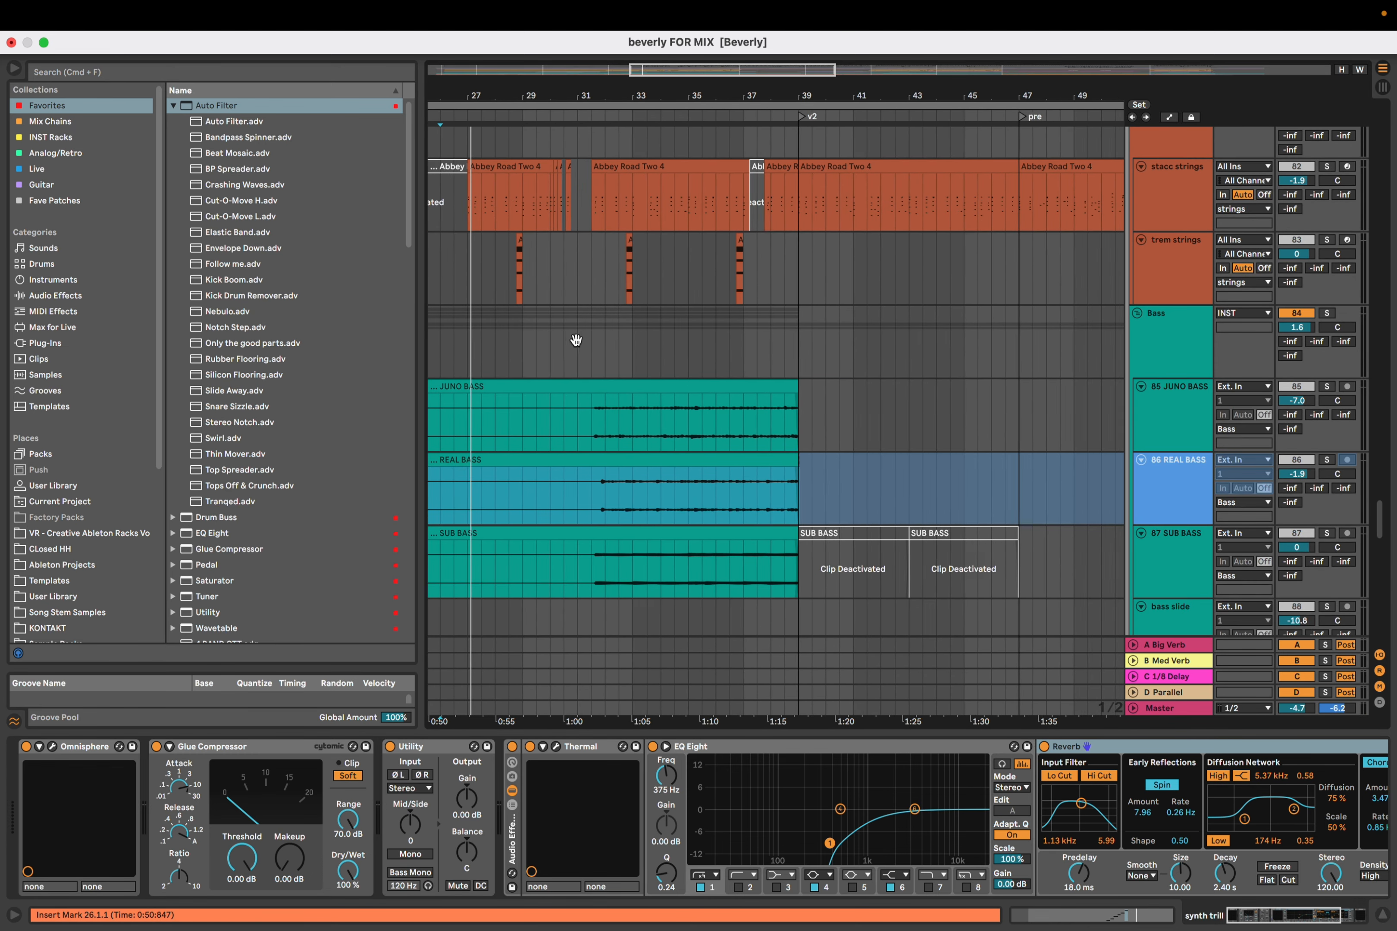
scroll(577, 342, "up", 3, "super")
left_click(589, 347)
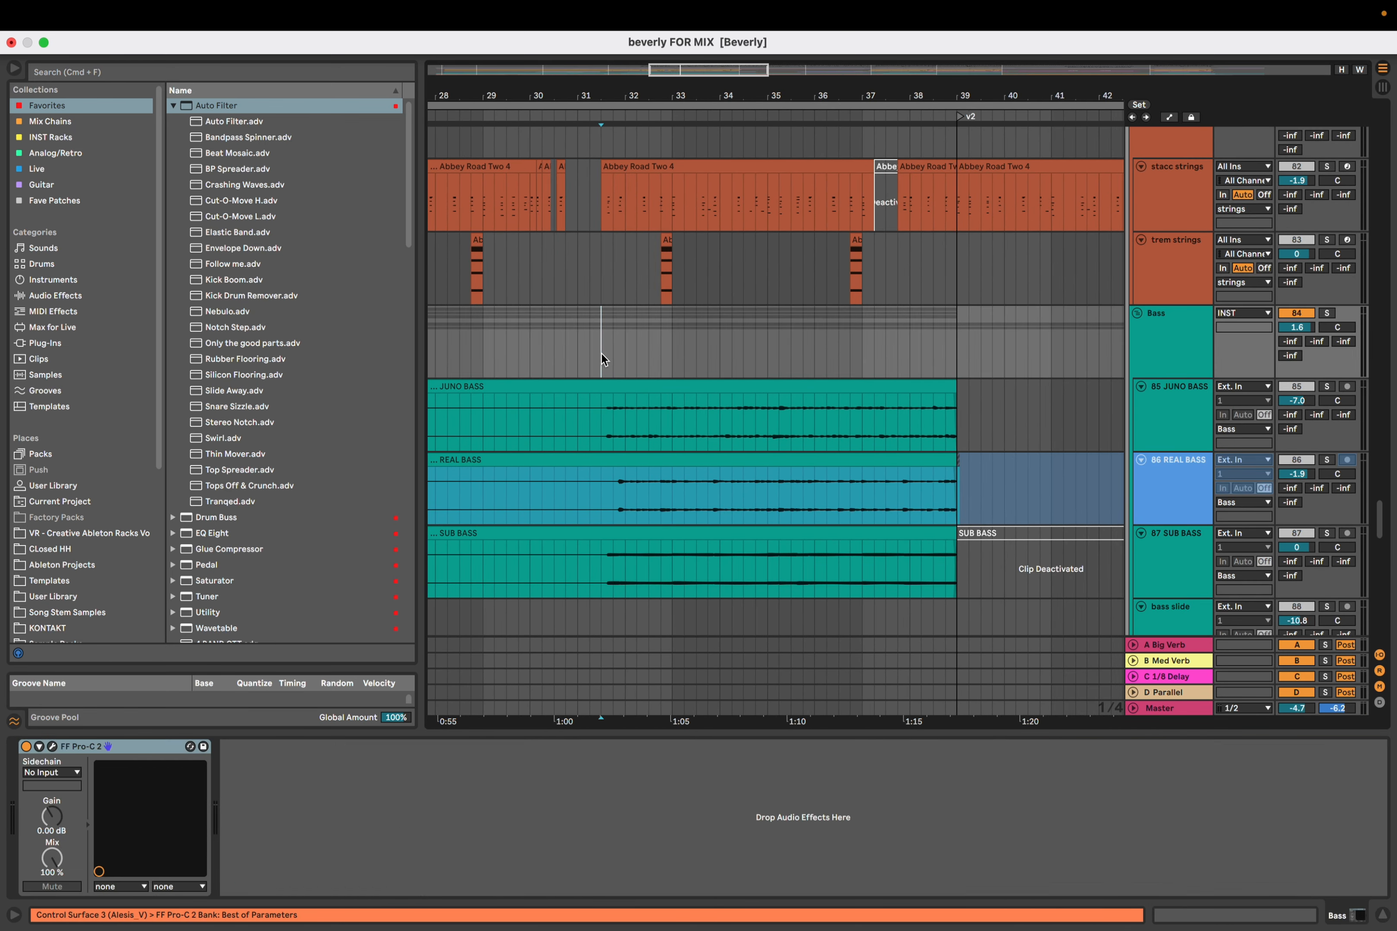
scroll(600, 354, "down", 2)
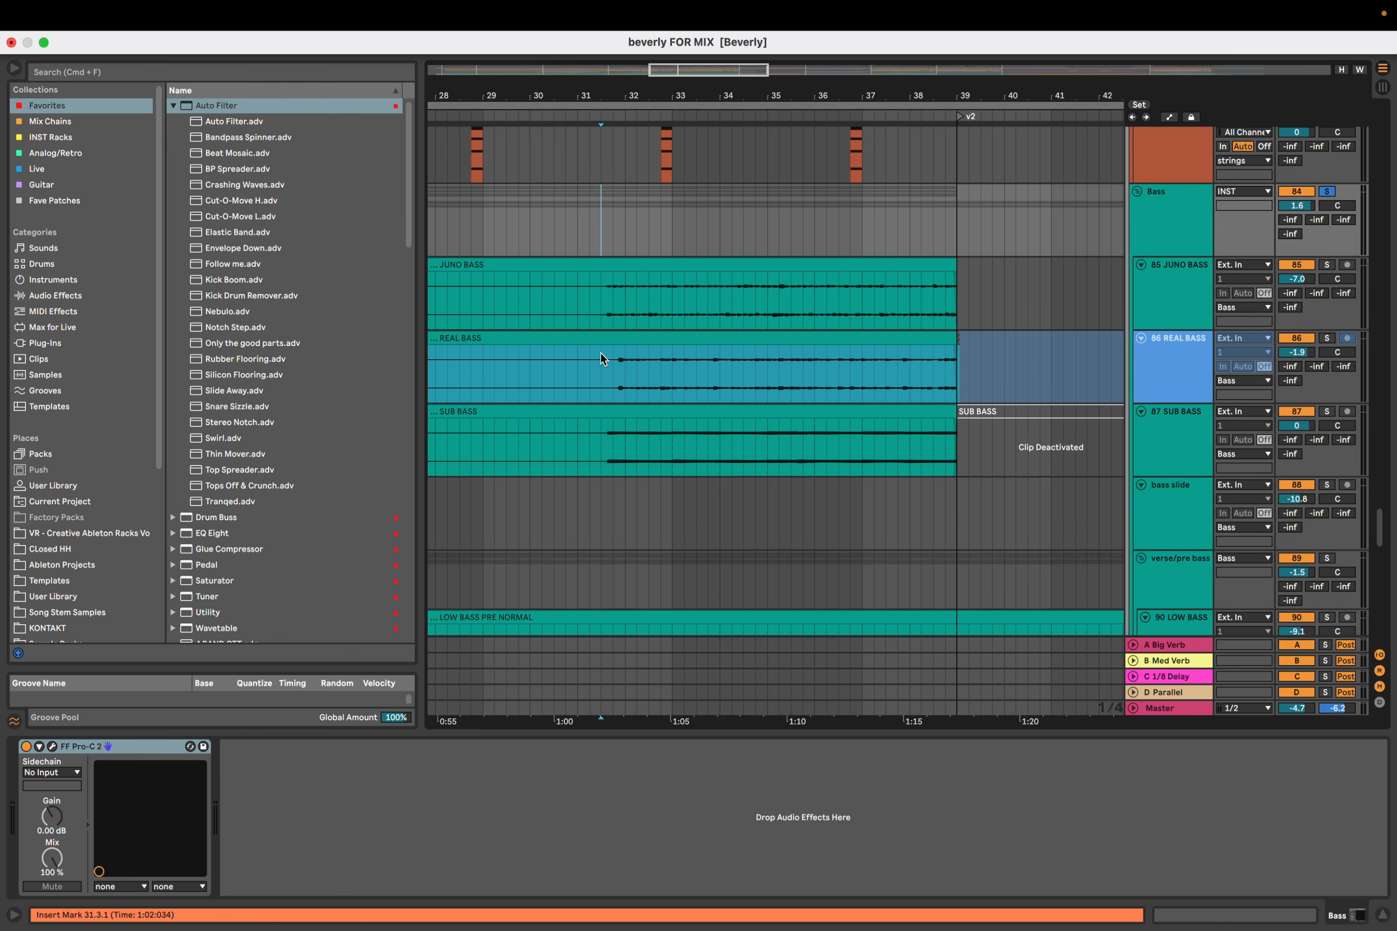
left_click(601, 308)
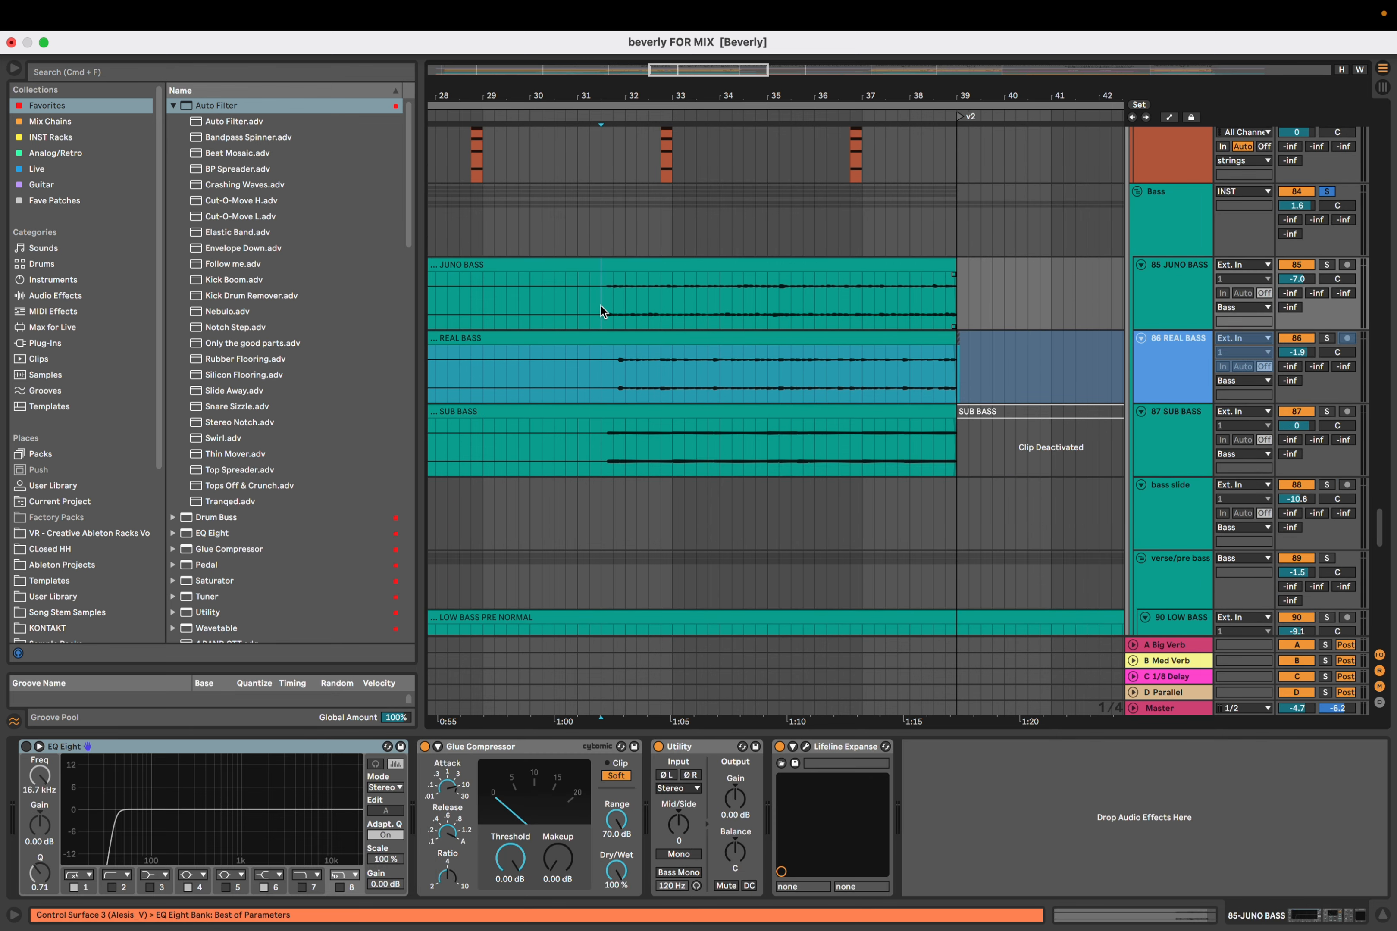
Play the JUNO BASS track on its own from 31.3.1, and stop playback
scroll(602, 305, "up", 1)
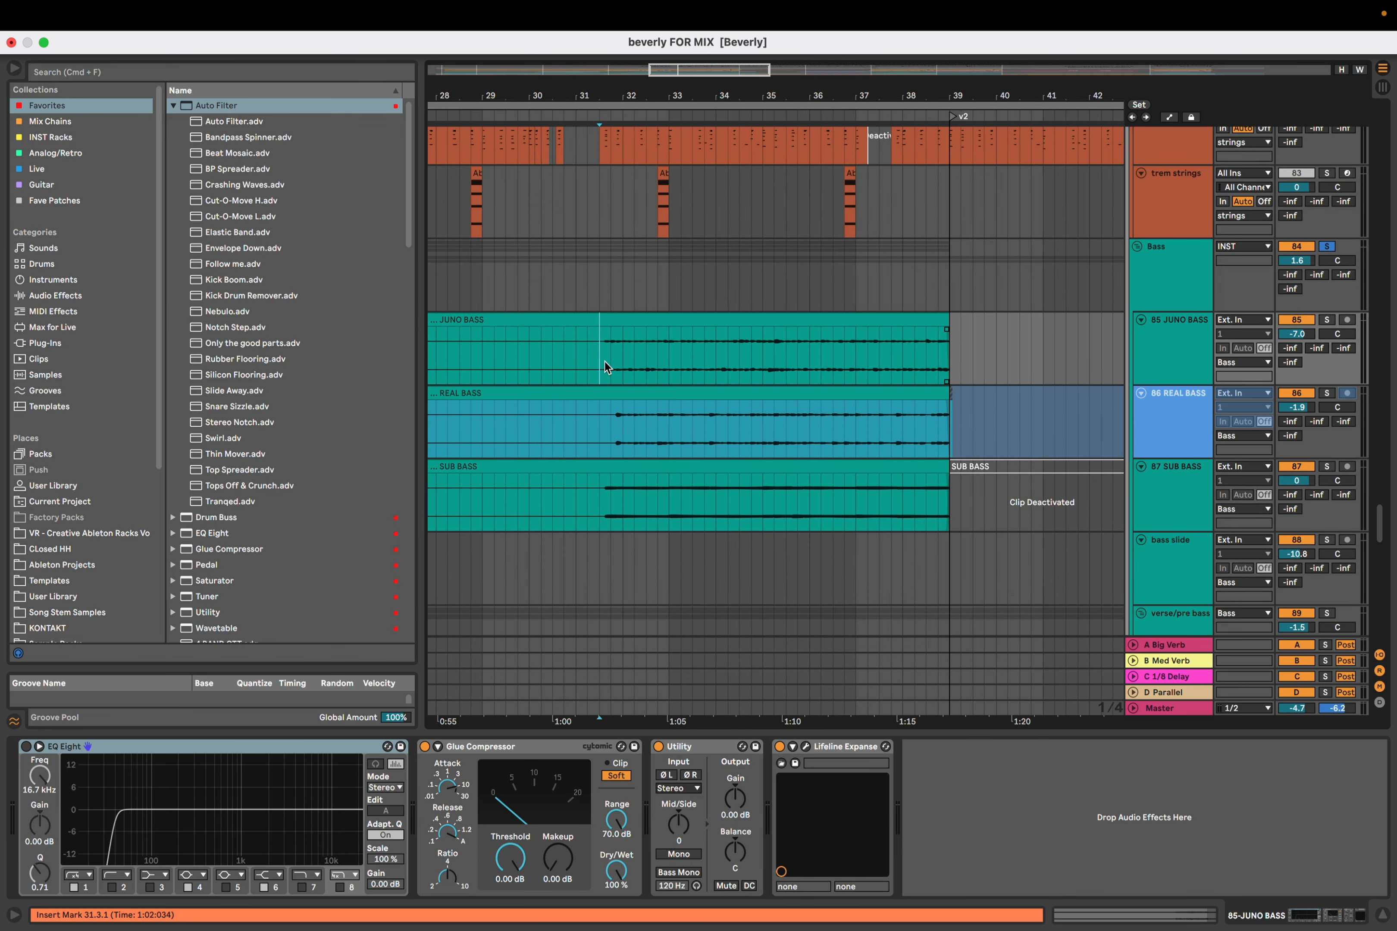
key("space")
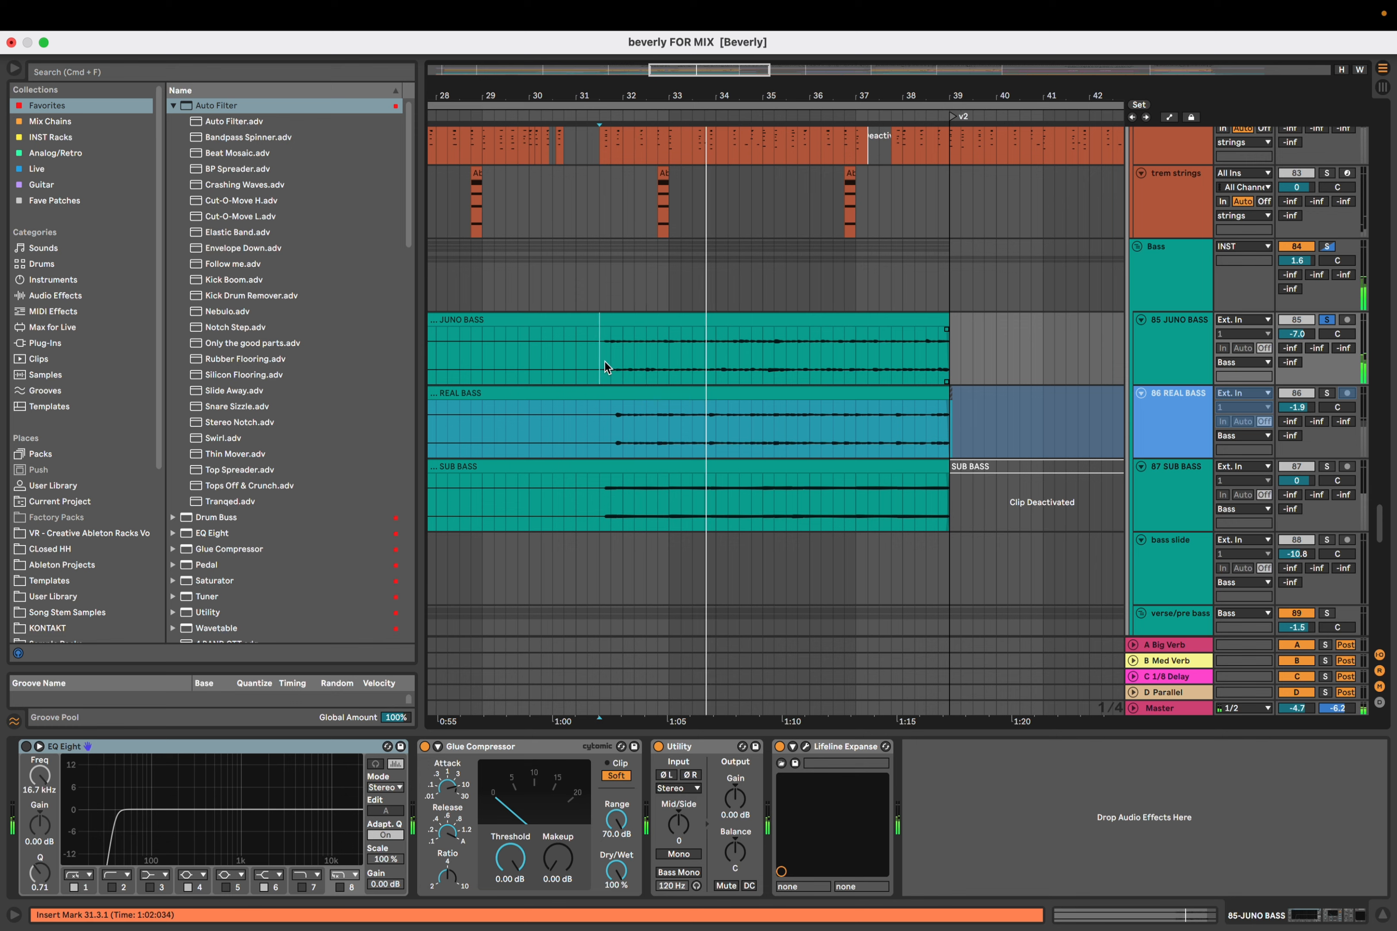
key("space")
Solo the 86 REAL BASS track and play it from 31.4.1
left_click(610, 420)
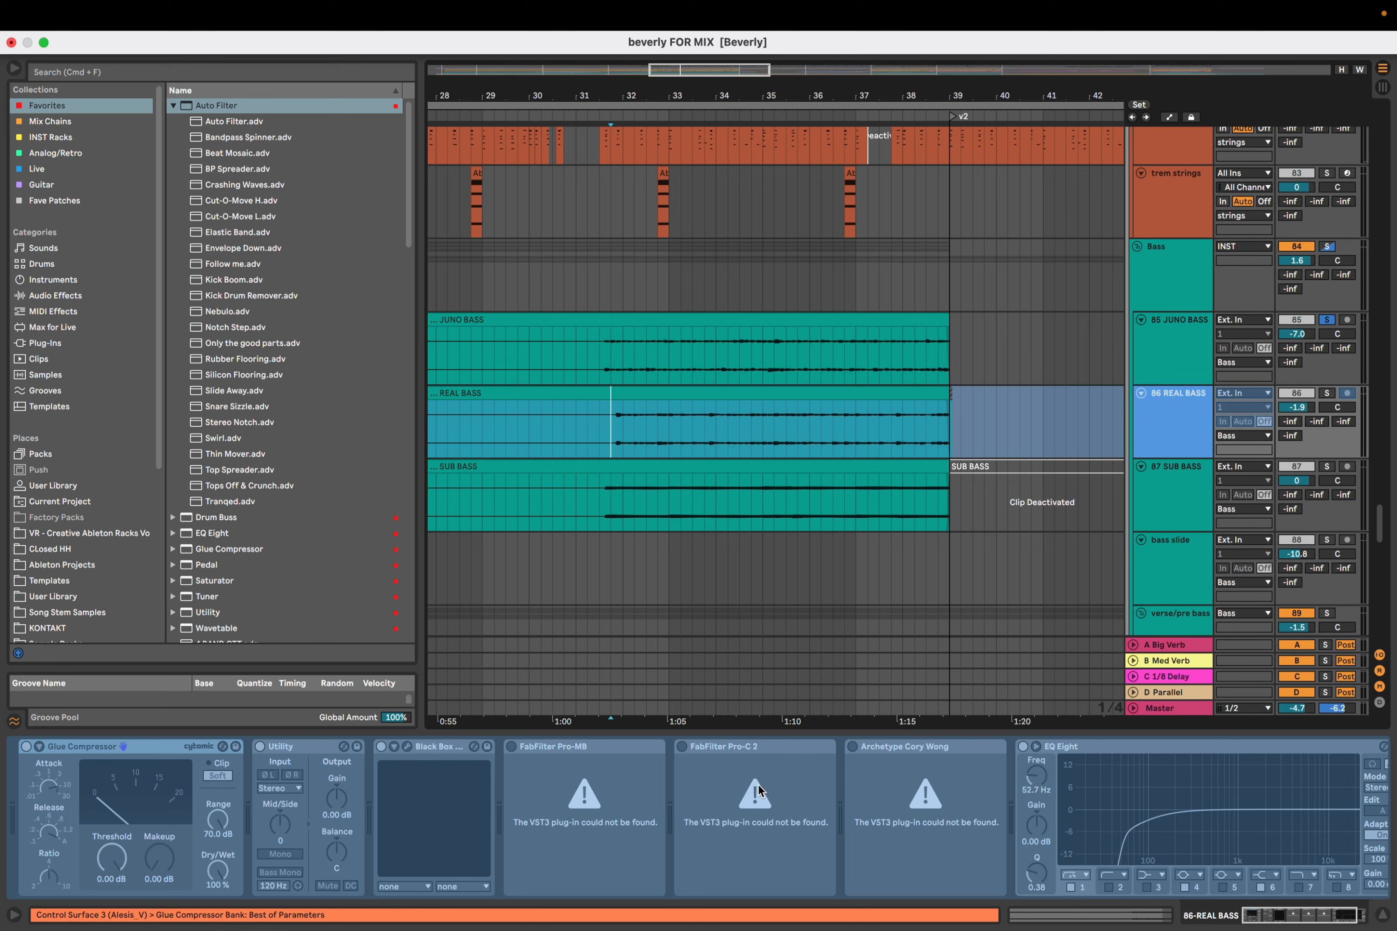
key("s")
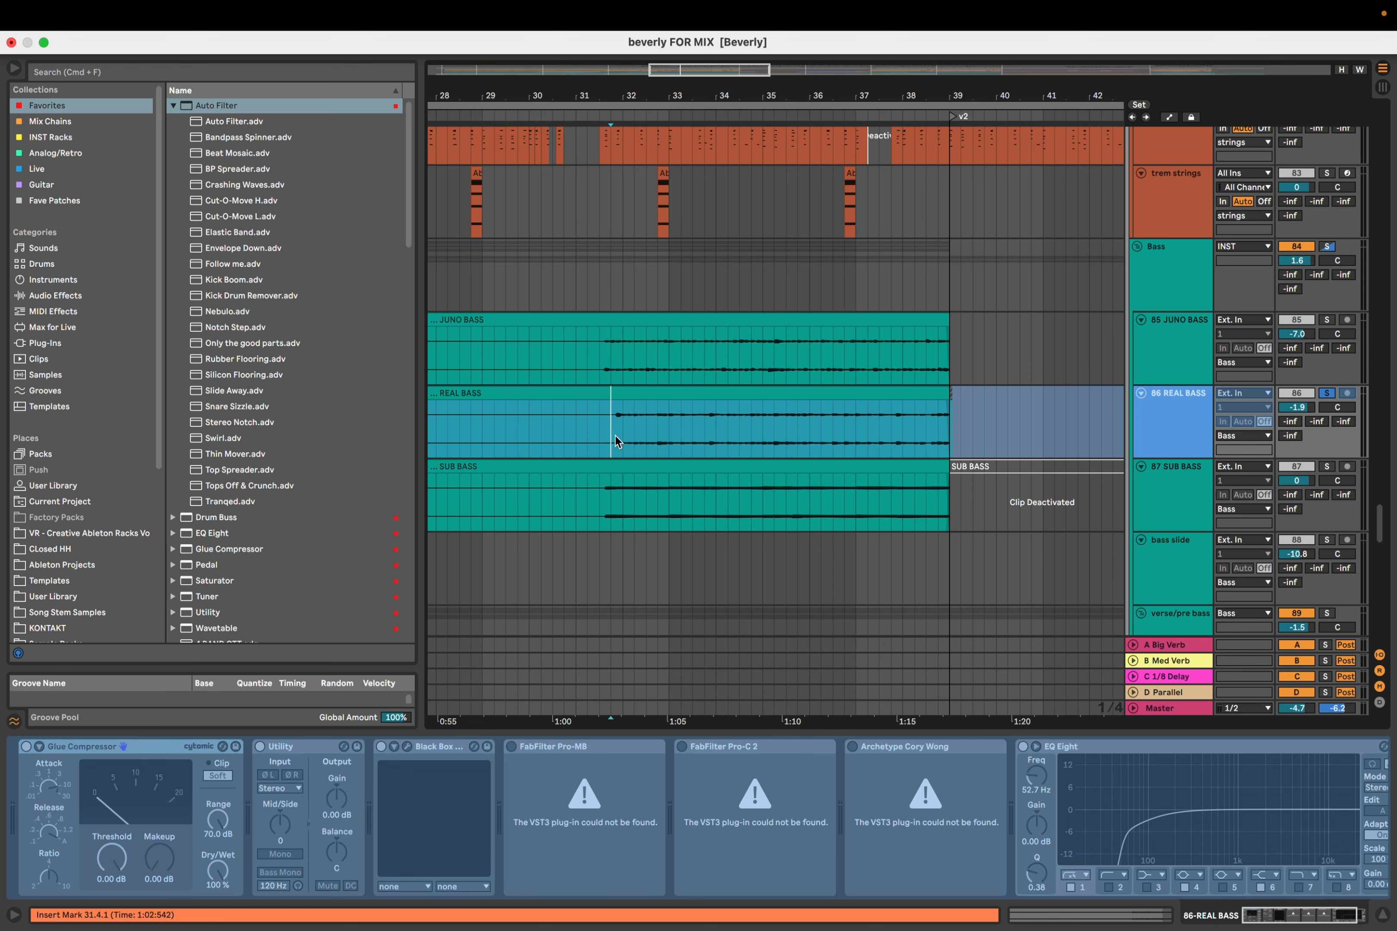
key("space")
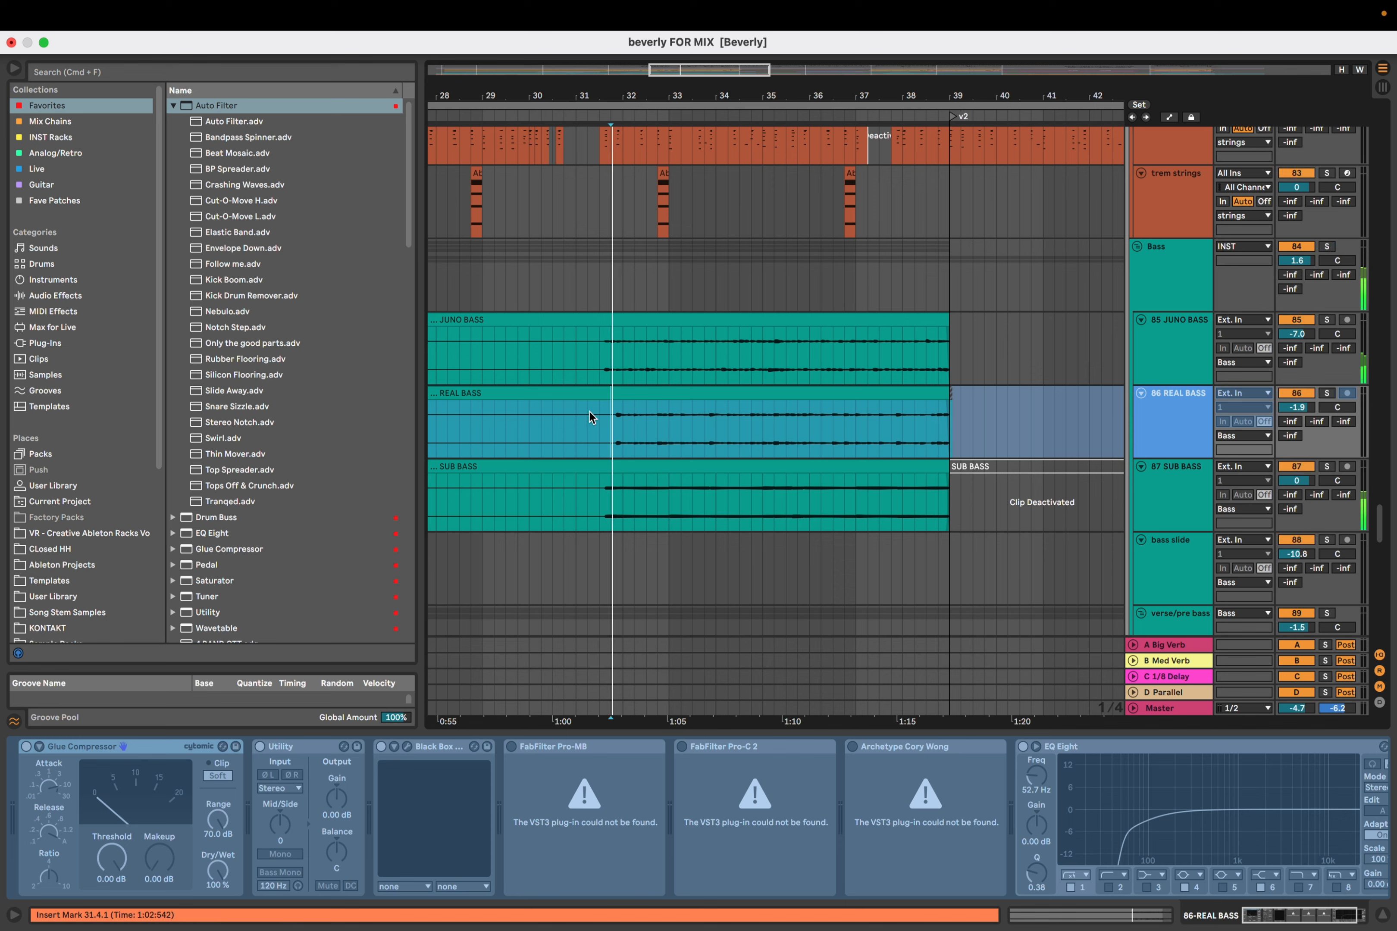
Solo the 87 SUB BASS track and play it from 31.3.1
scroll(619, 488, "down", 3)
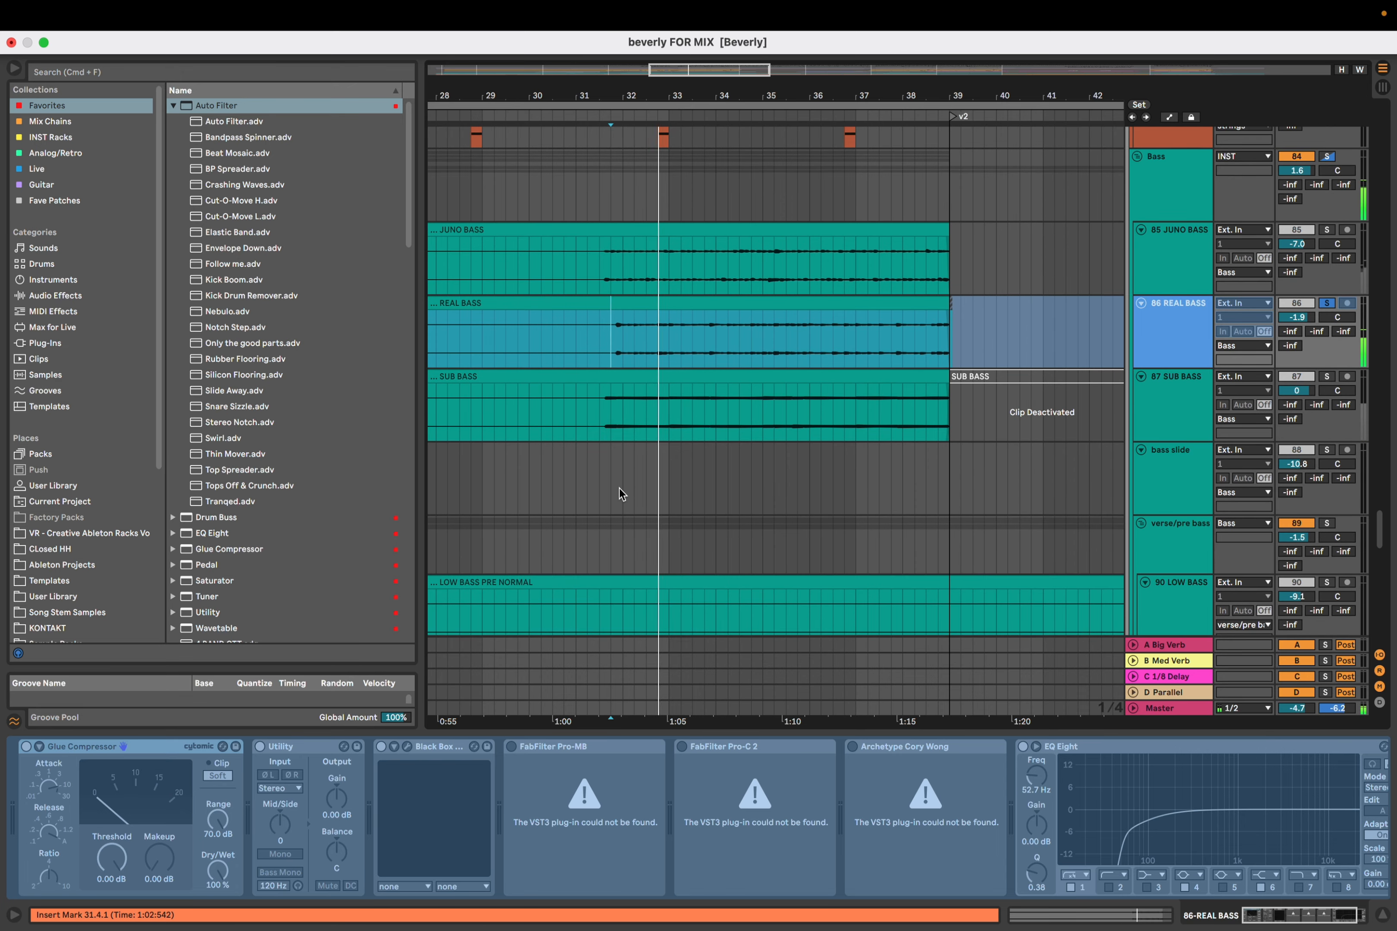
left_click(599, 413)
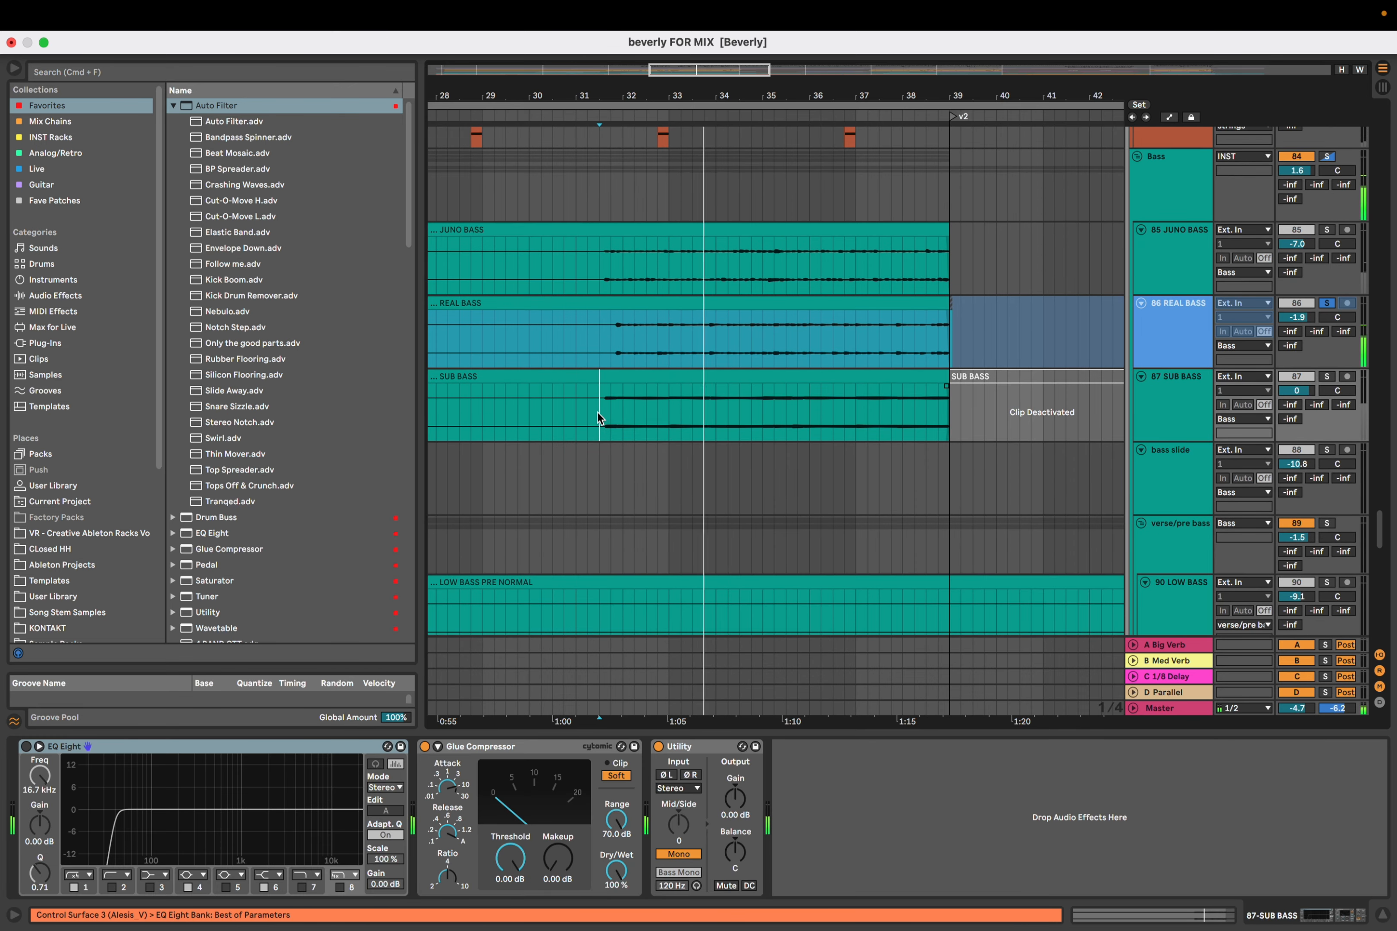
key("s")
key("space")
key("space")
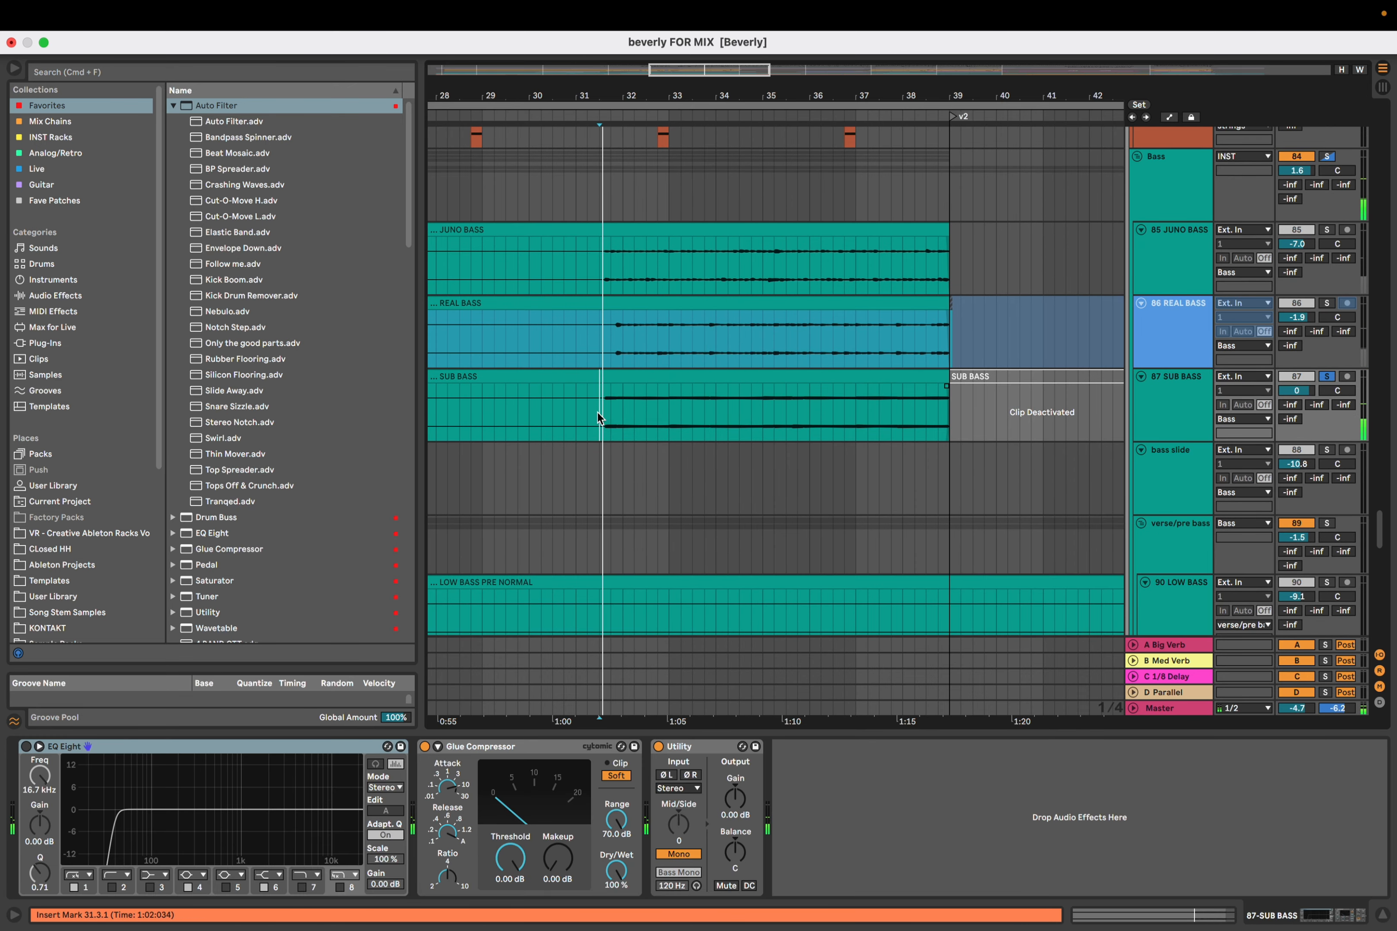
Clear the SUB BASS solo and play the whole Bass group together from 31.3.1
key("space")
left_click(602, 177)
key("space")
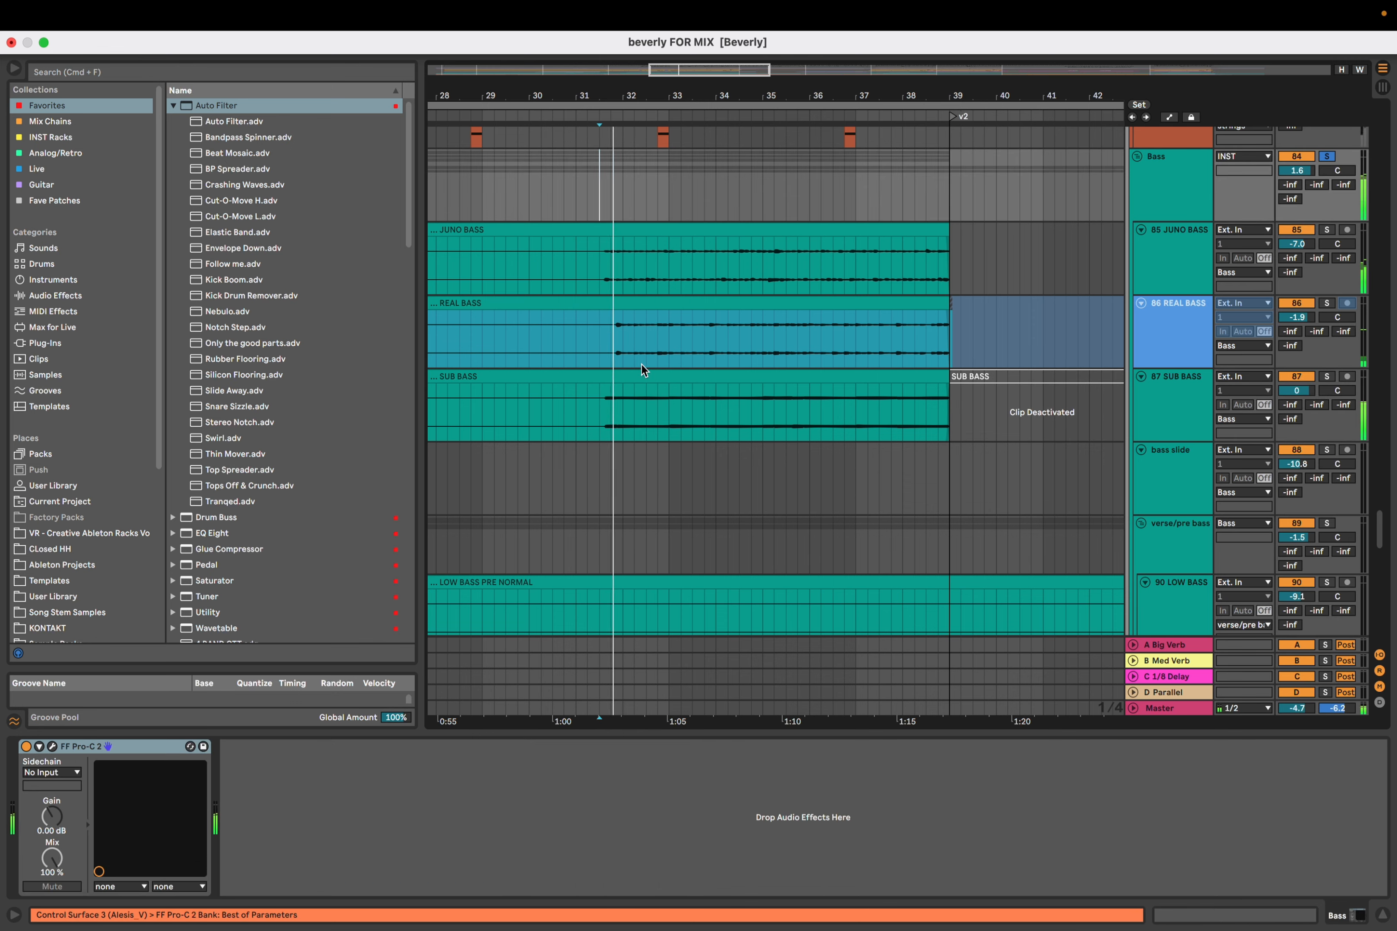
Solo the 101 _BGVS-2 background vocal track, play it from the chorus start at 23.1.1, and stop playback
scroll(642, 364, "down", 10)
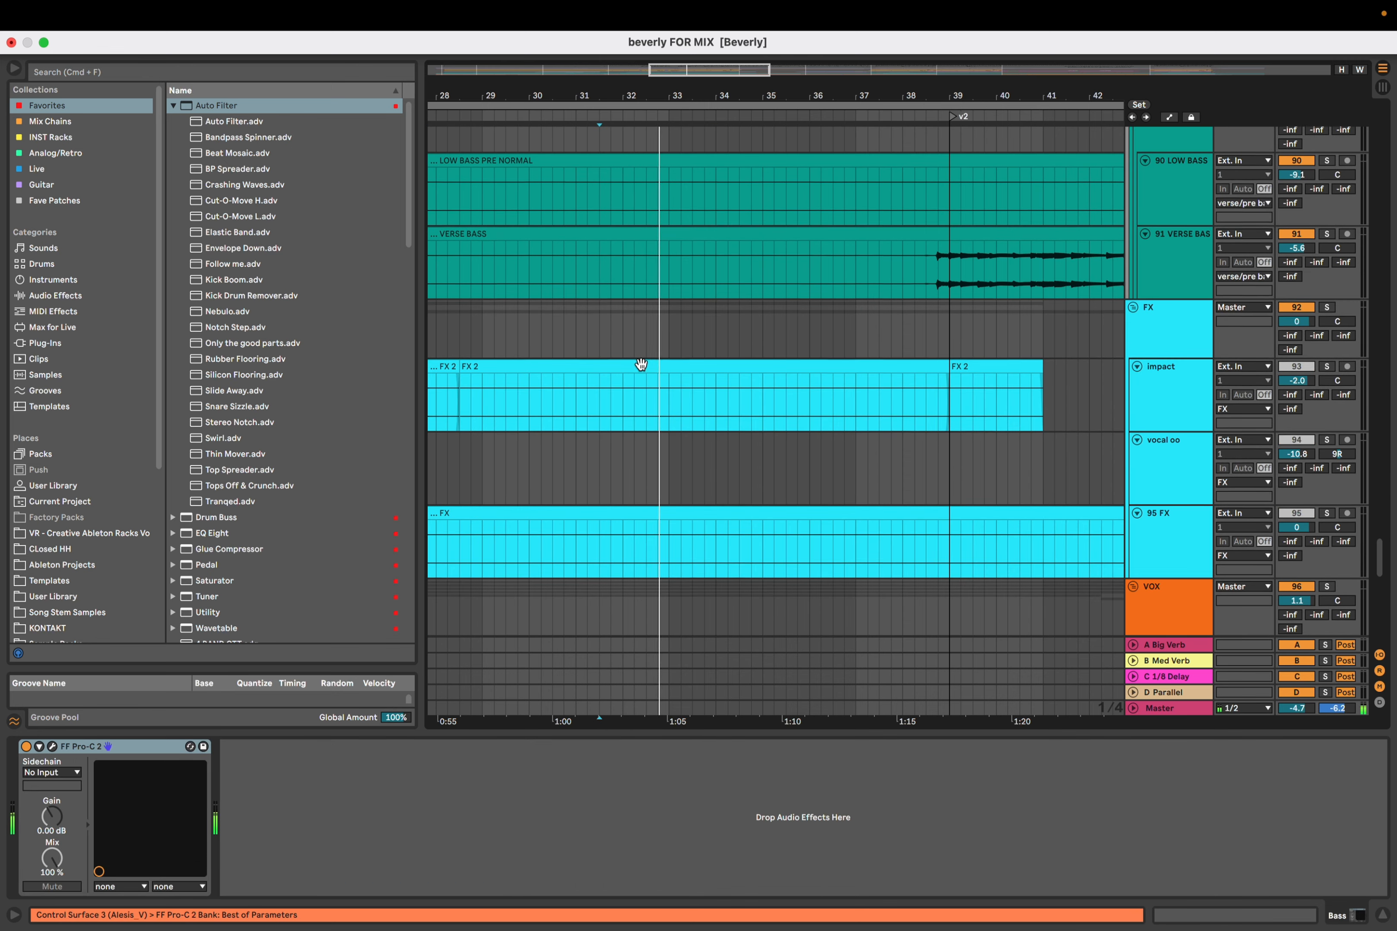
scroll(641, 364, "down", 6)
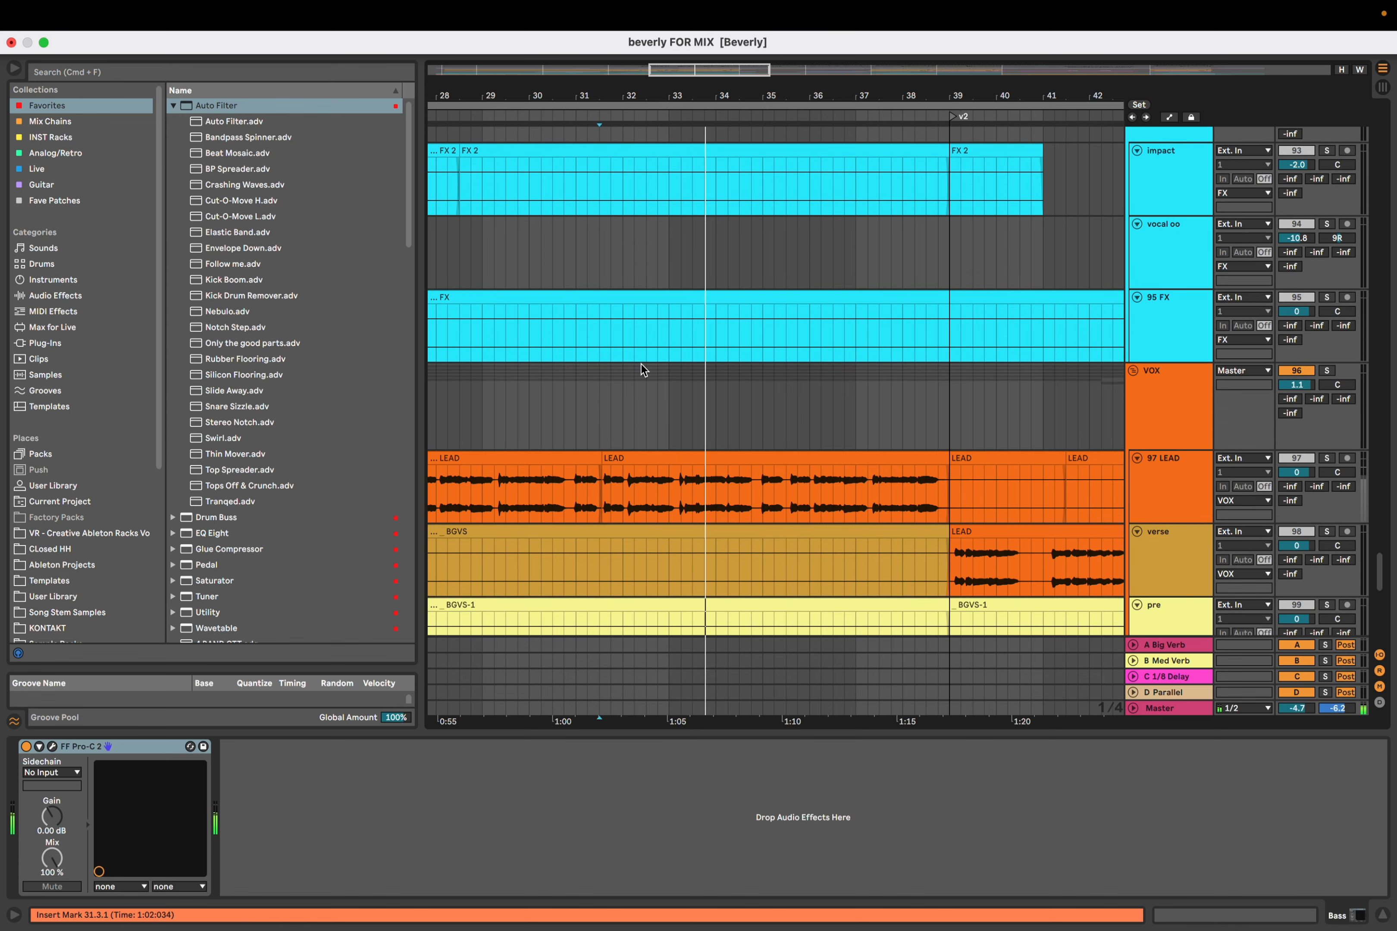
scroll(641, 364, "down", 3)
scroll(632, 378, "down", 4)
left_click_drag(587, 377, 730, 384)
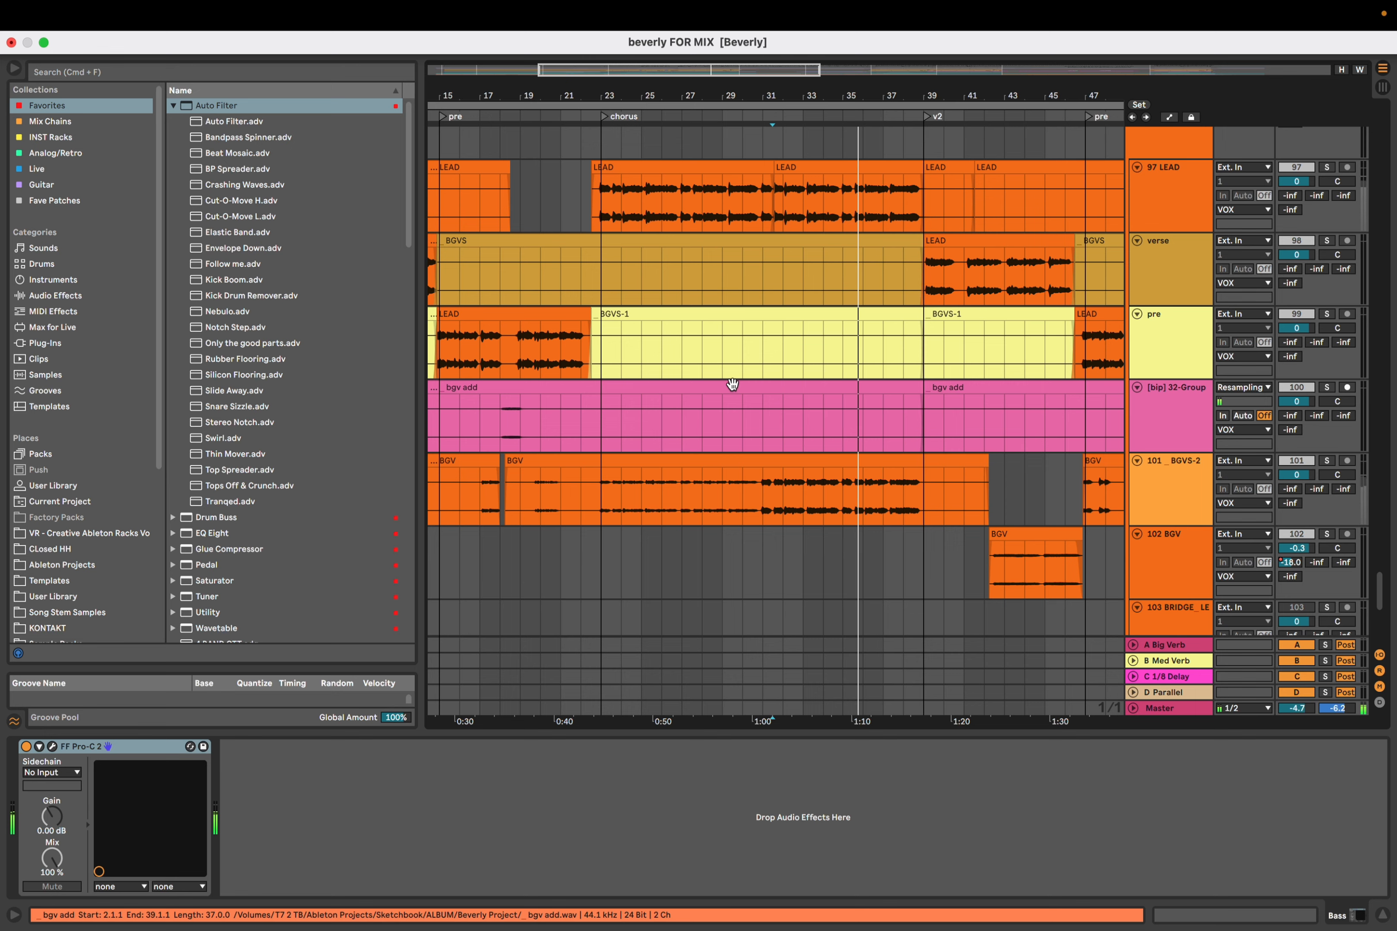
left_click(609, 455)
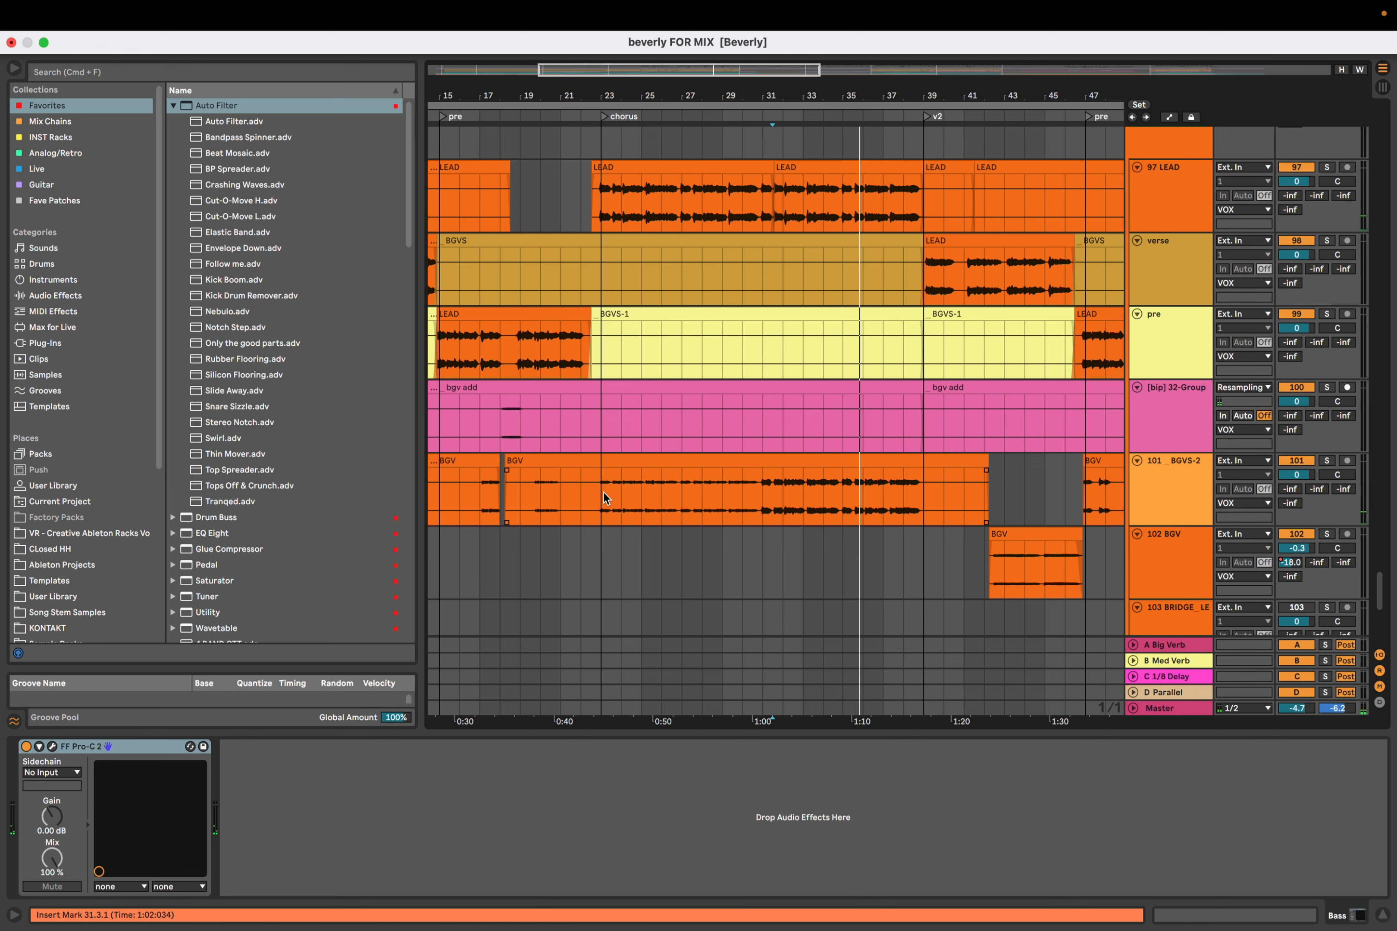
left_click(604, 491)
key("plus")
key("plus")
key("plus")
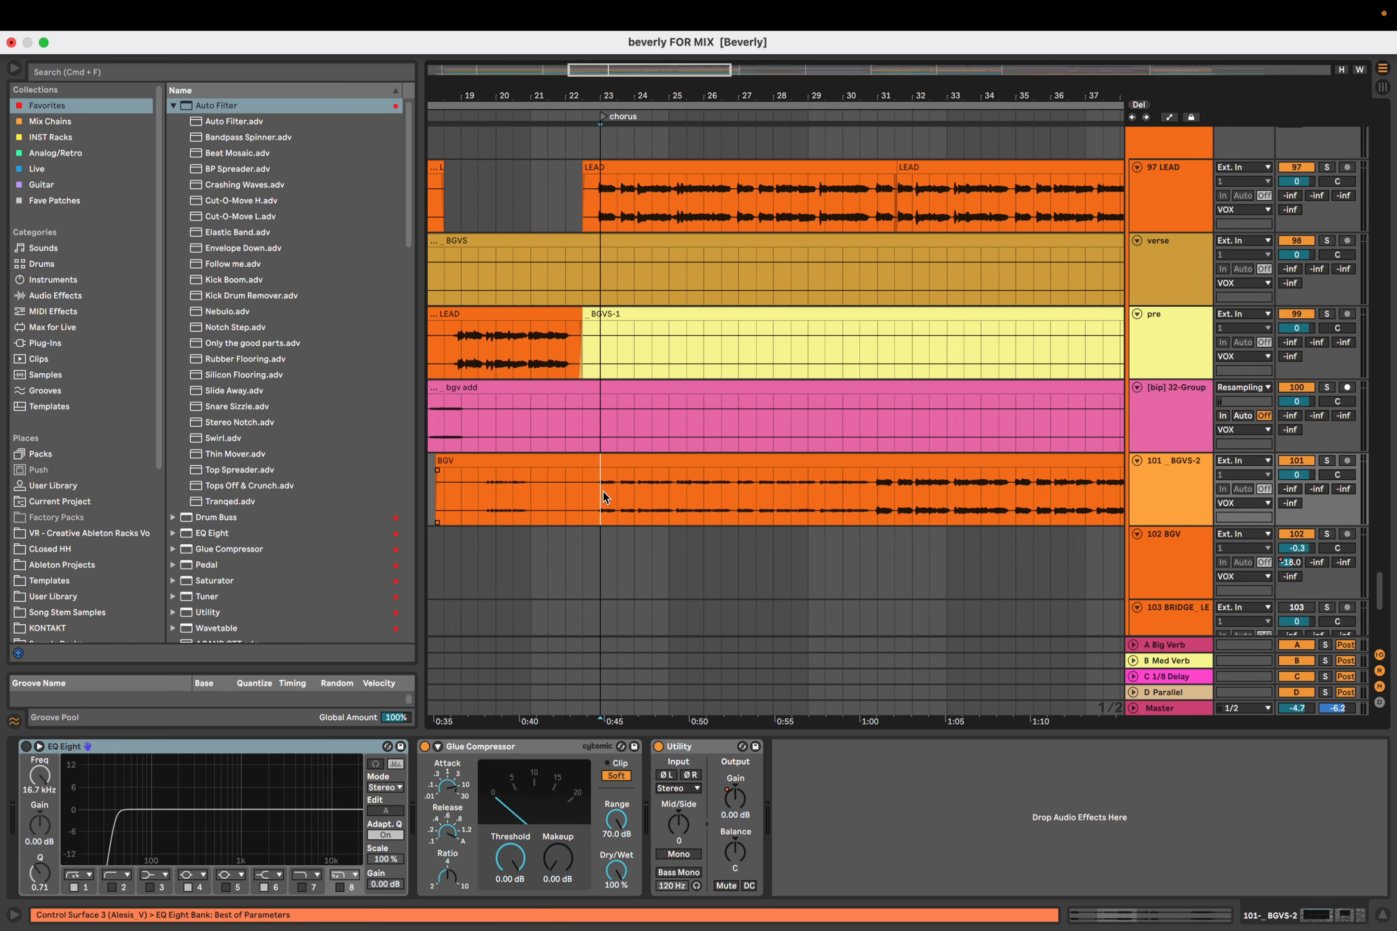
left_click_drag(652, 502, 601, 500)
key("s")
key("space")
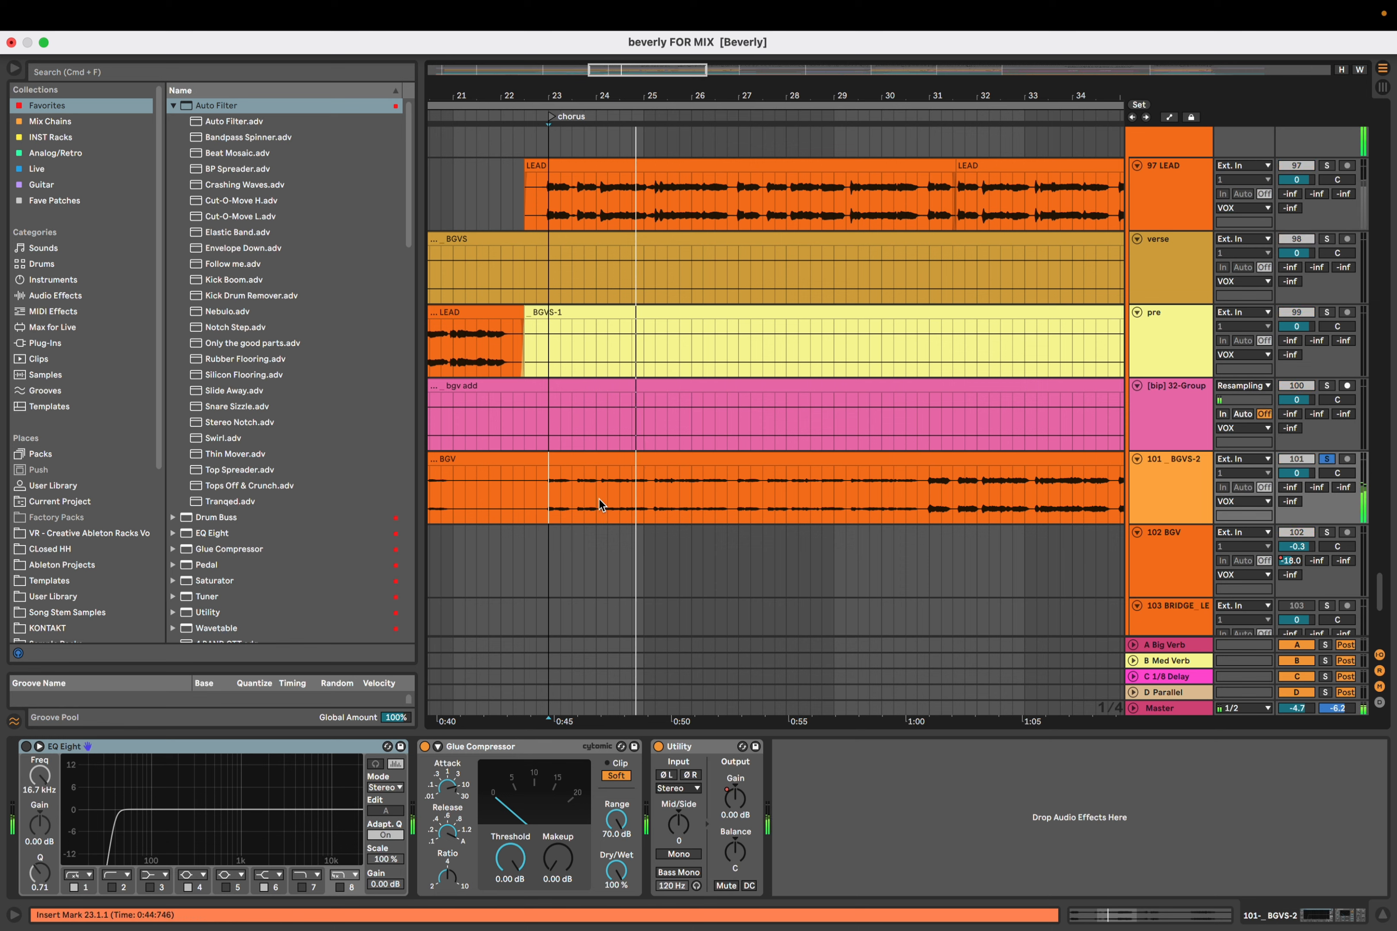
key("space")
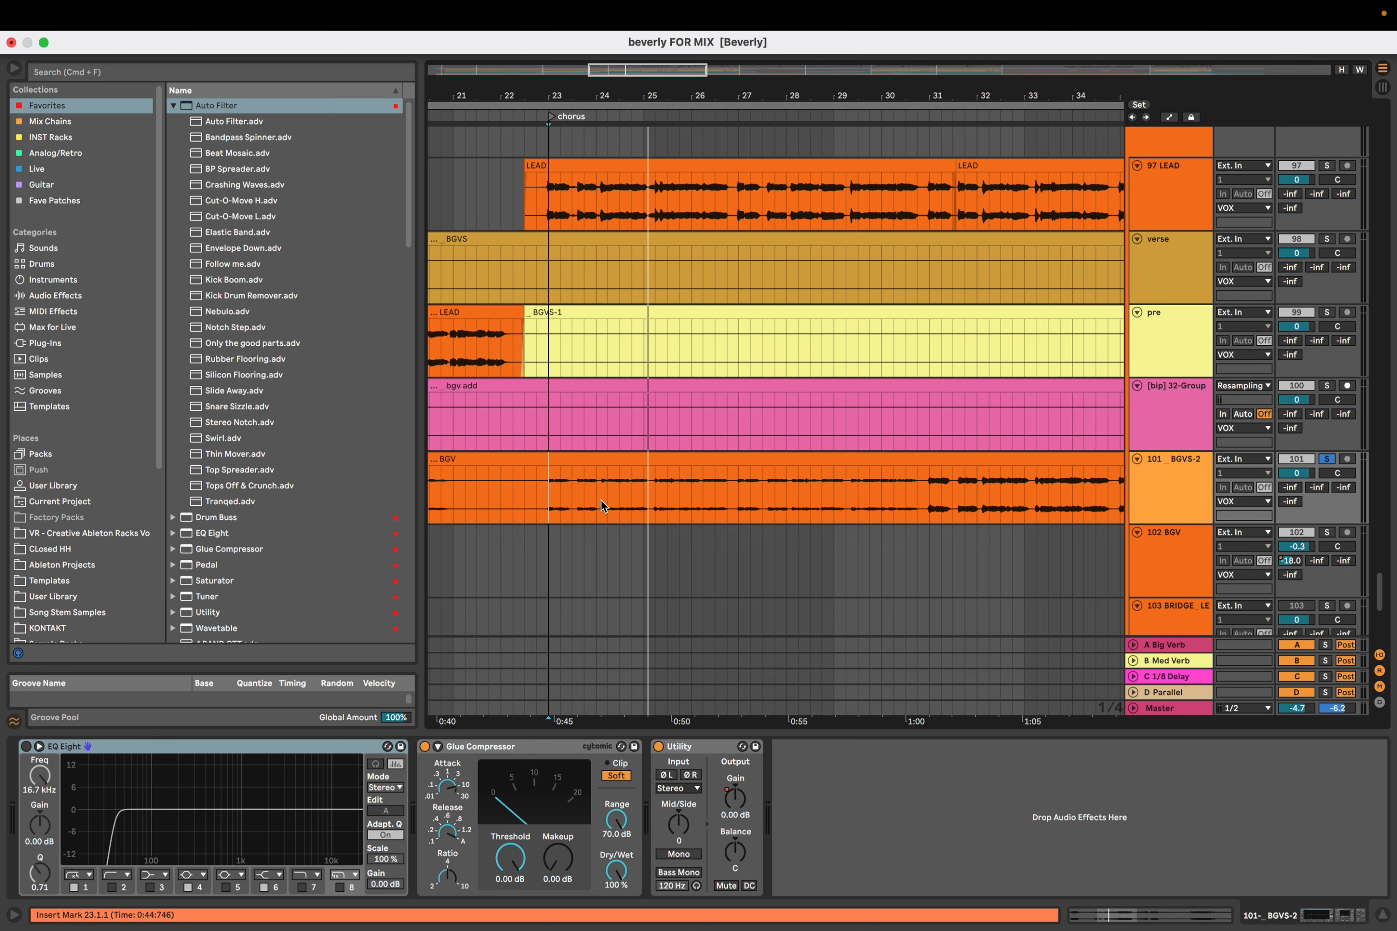
Play the chorus from 31.1.1 with the background vocal solo turned off, and stop playback
left_click(555, 481)
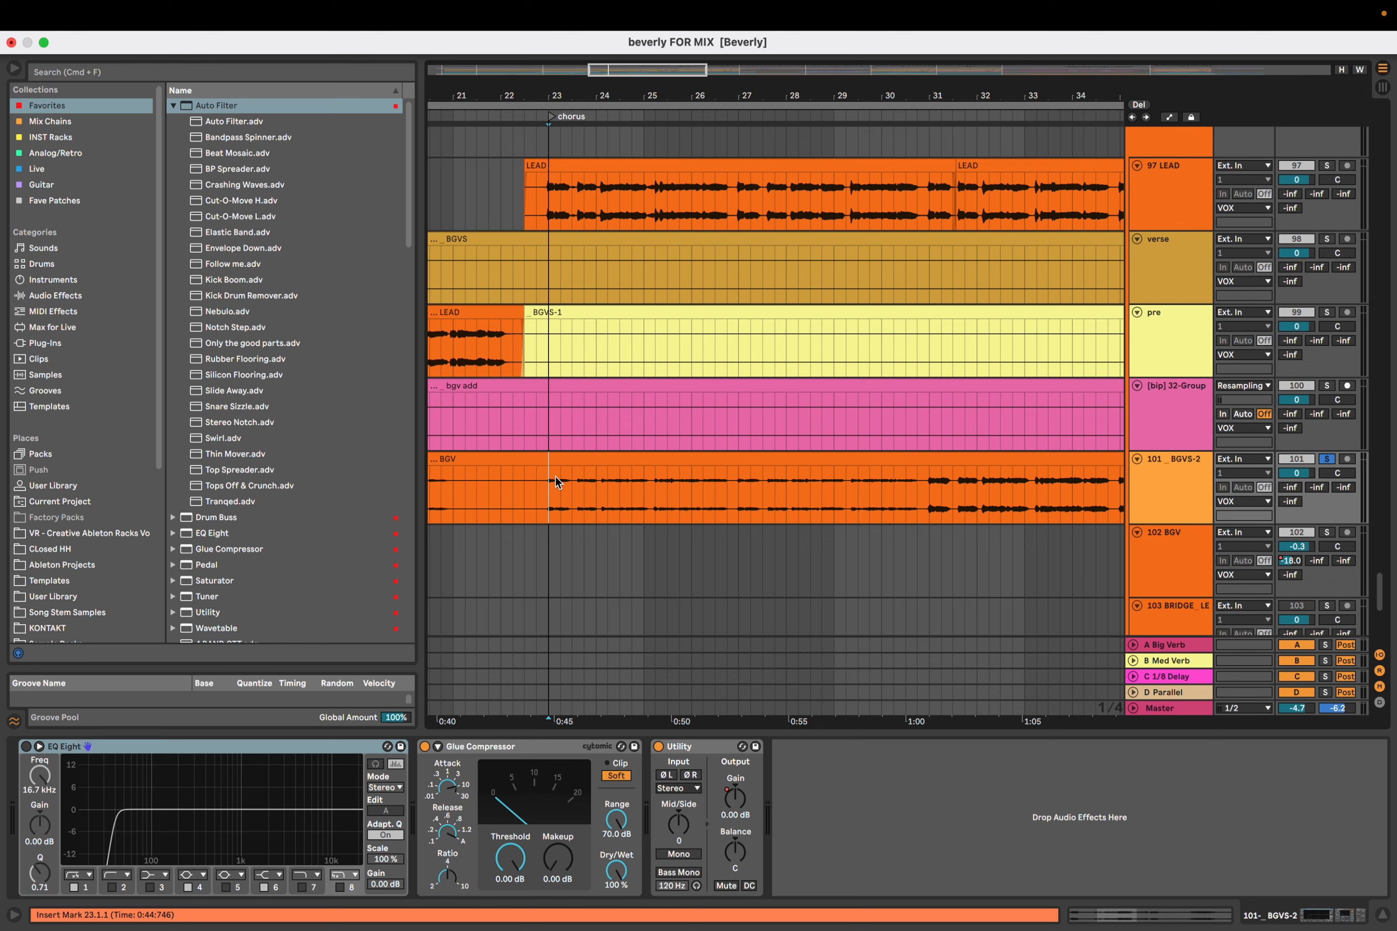
left_click(915, 489)
left_click(927, 479)
left_click_drag(911, 482, 763, 490)
key("space")
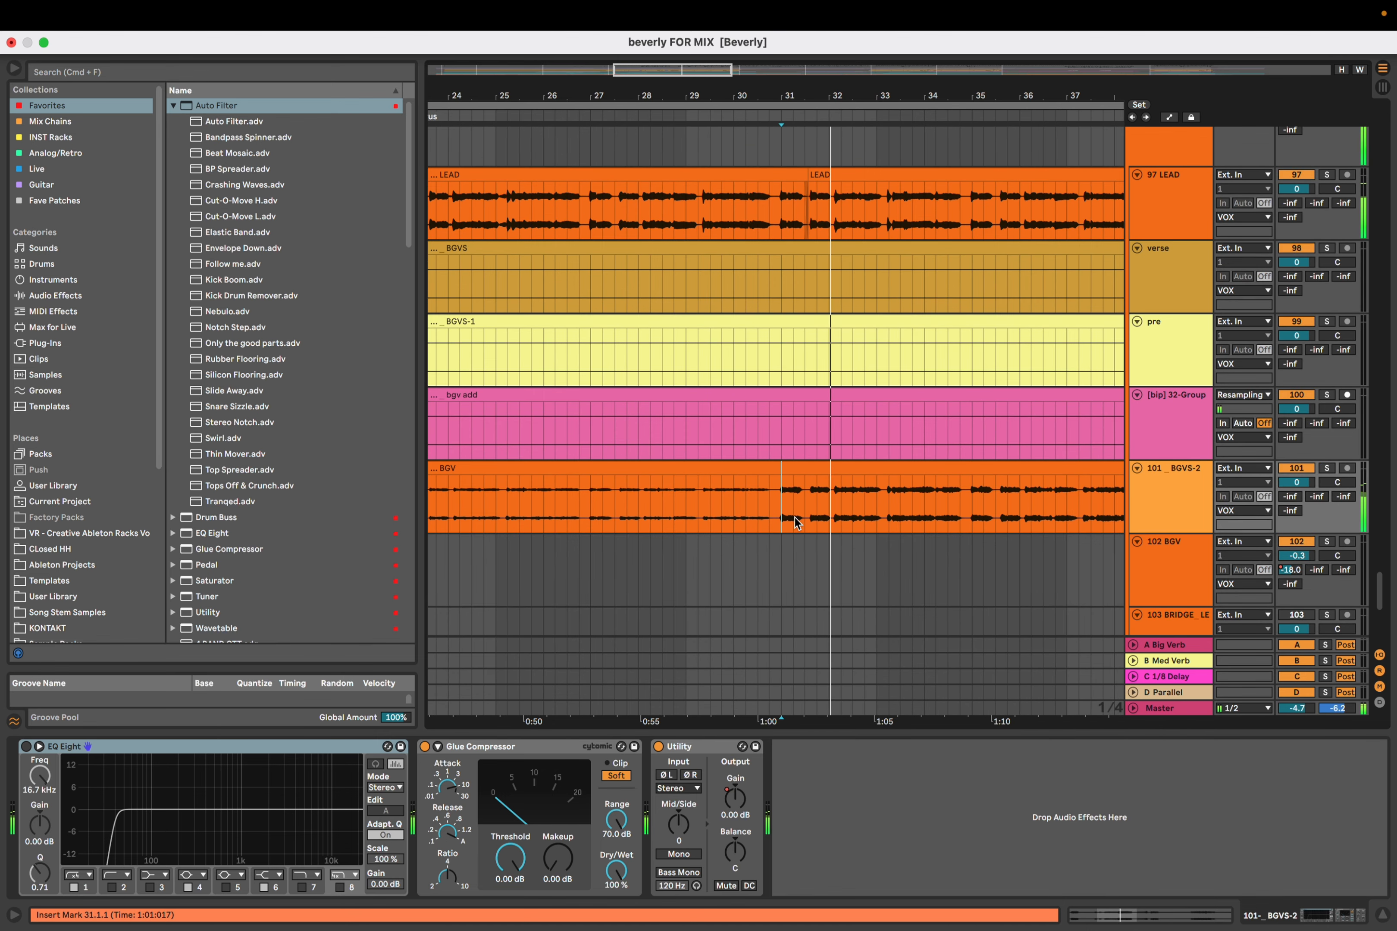
key("space")
Solo the 101 _BGVS-2 track again and play it from 27.3.1
scroll(788, 508, "down", 3)
scroll(779, 508, "up", 4)
left_click(769, 483)
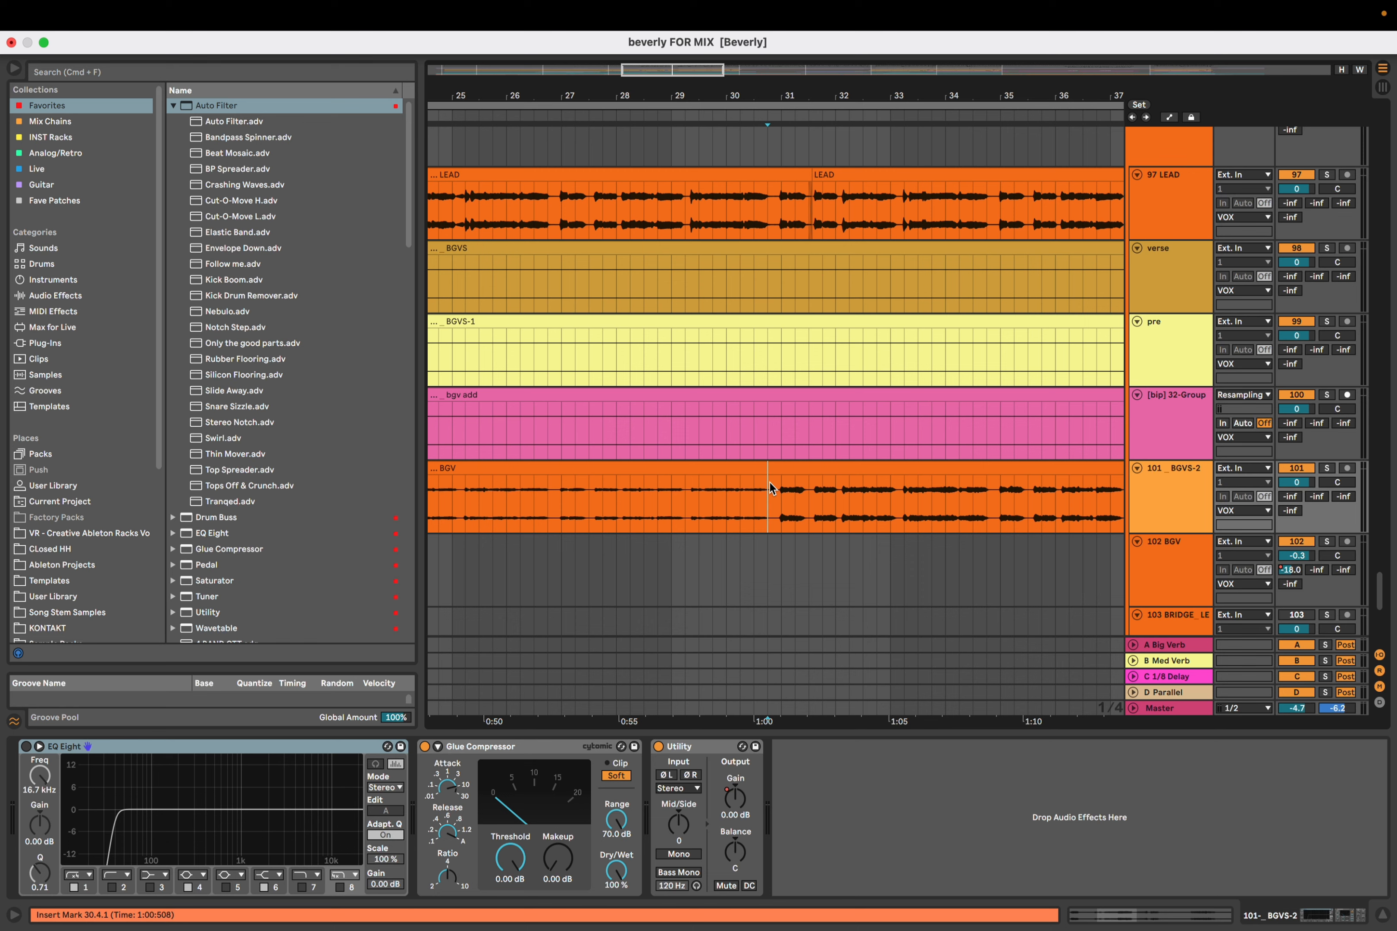
left_click(585, 501)
key("space")
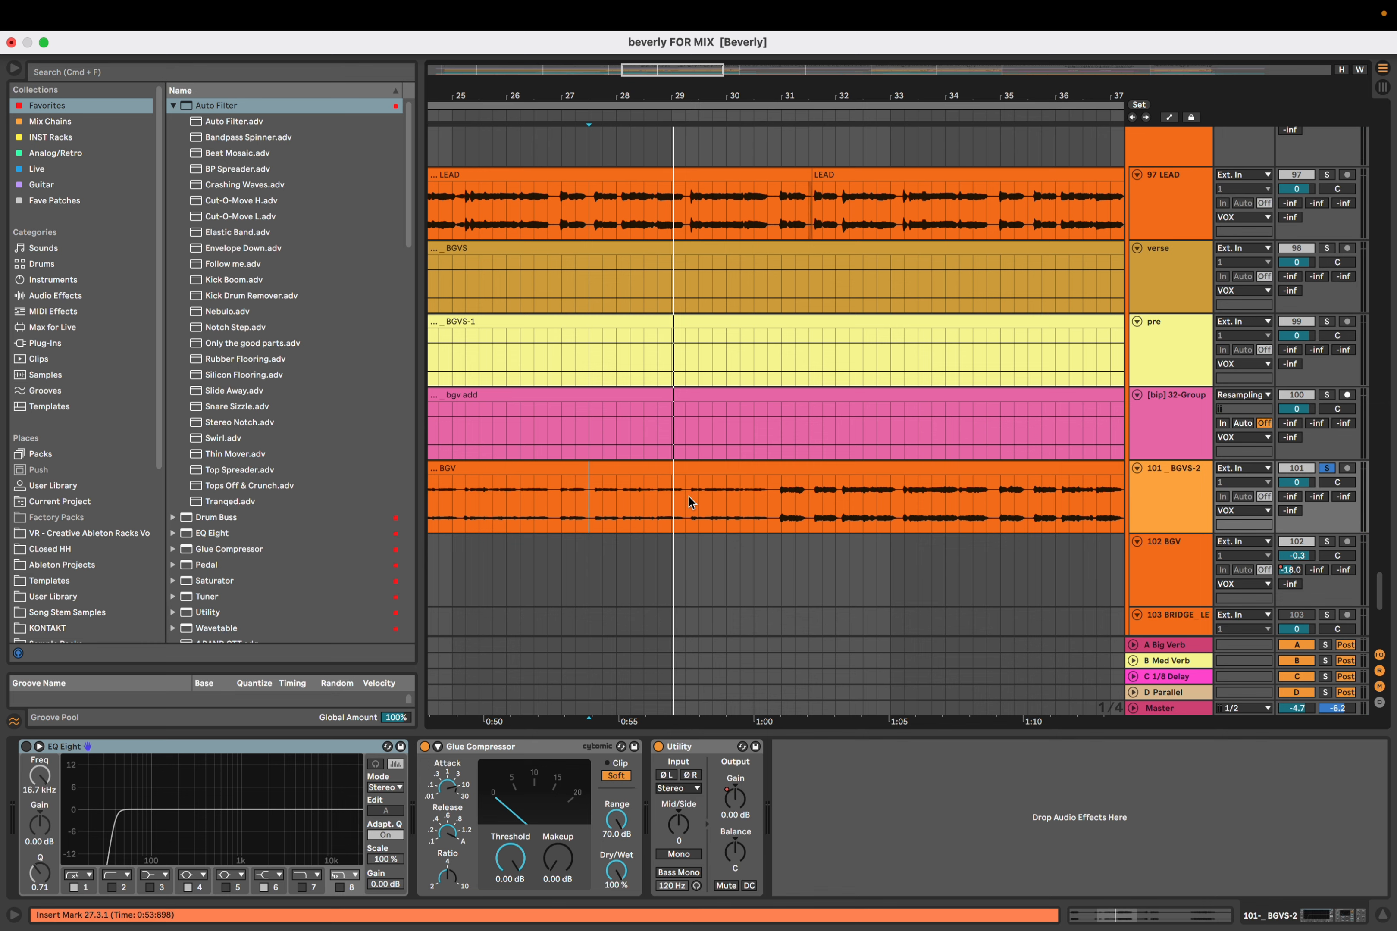
Play the soloed 101 _BGVS-2 track from 31.1.1
scroll(689, 496, "down", 3)
left_click_drag(689, 496, 649, 505)
scroll(651, 505, "down", 3)
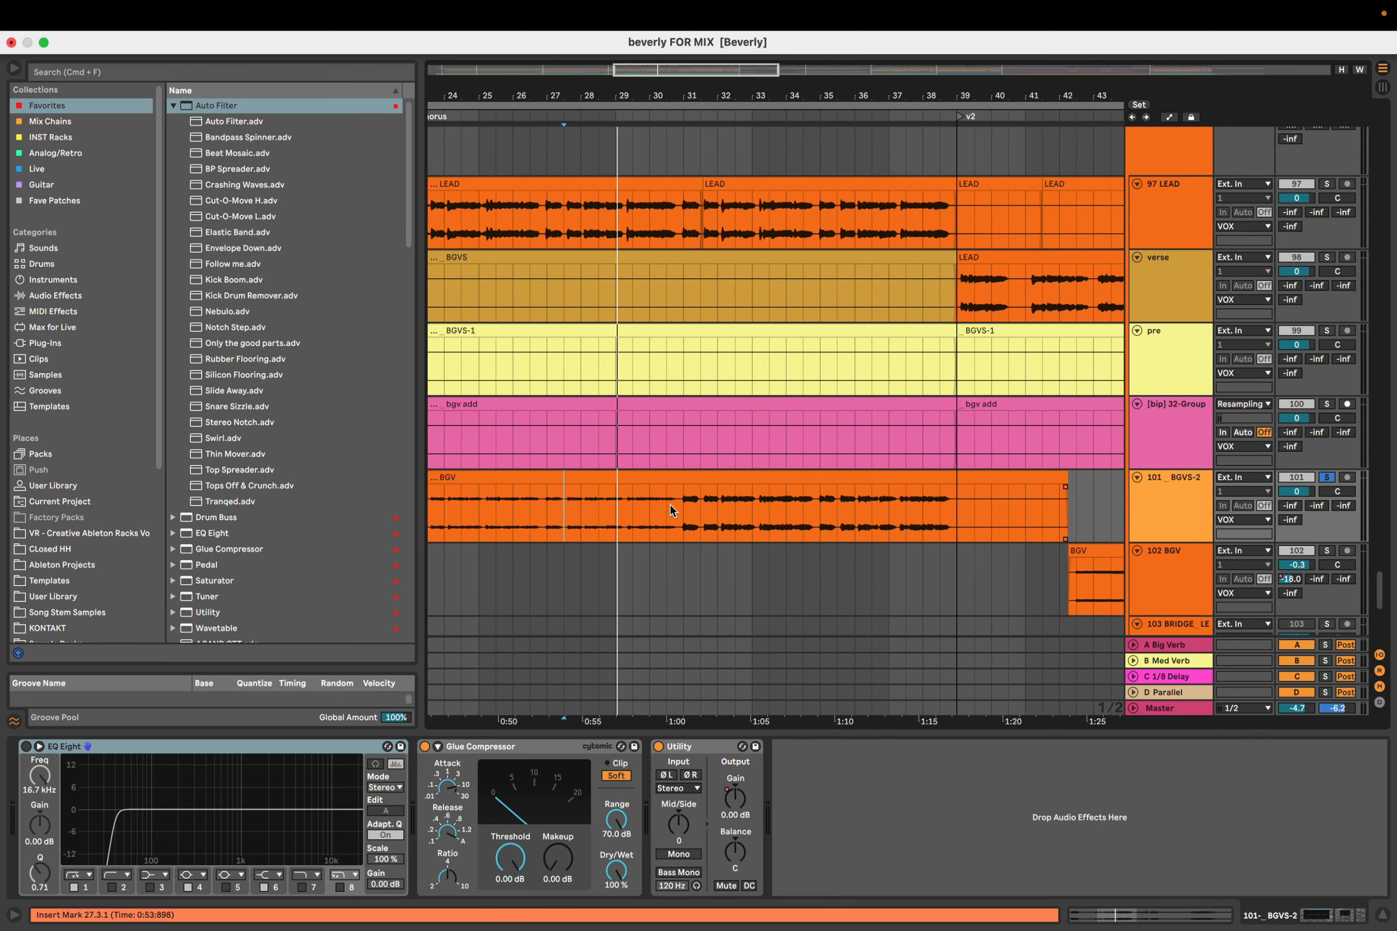
left_click(684, 511)
scroll(686, 511, "up", 3)
key("s")
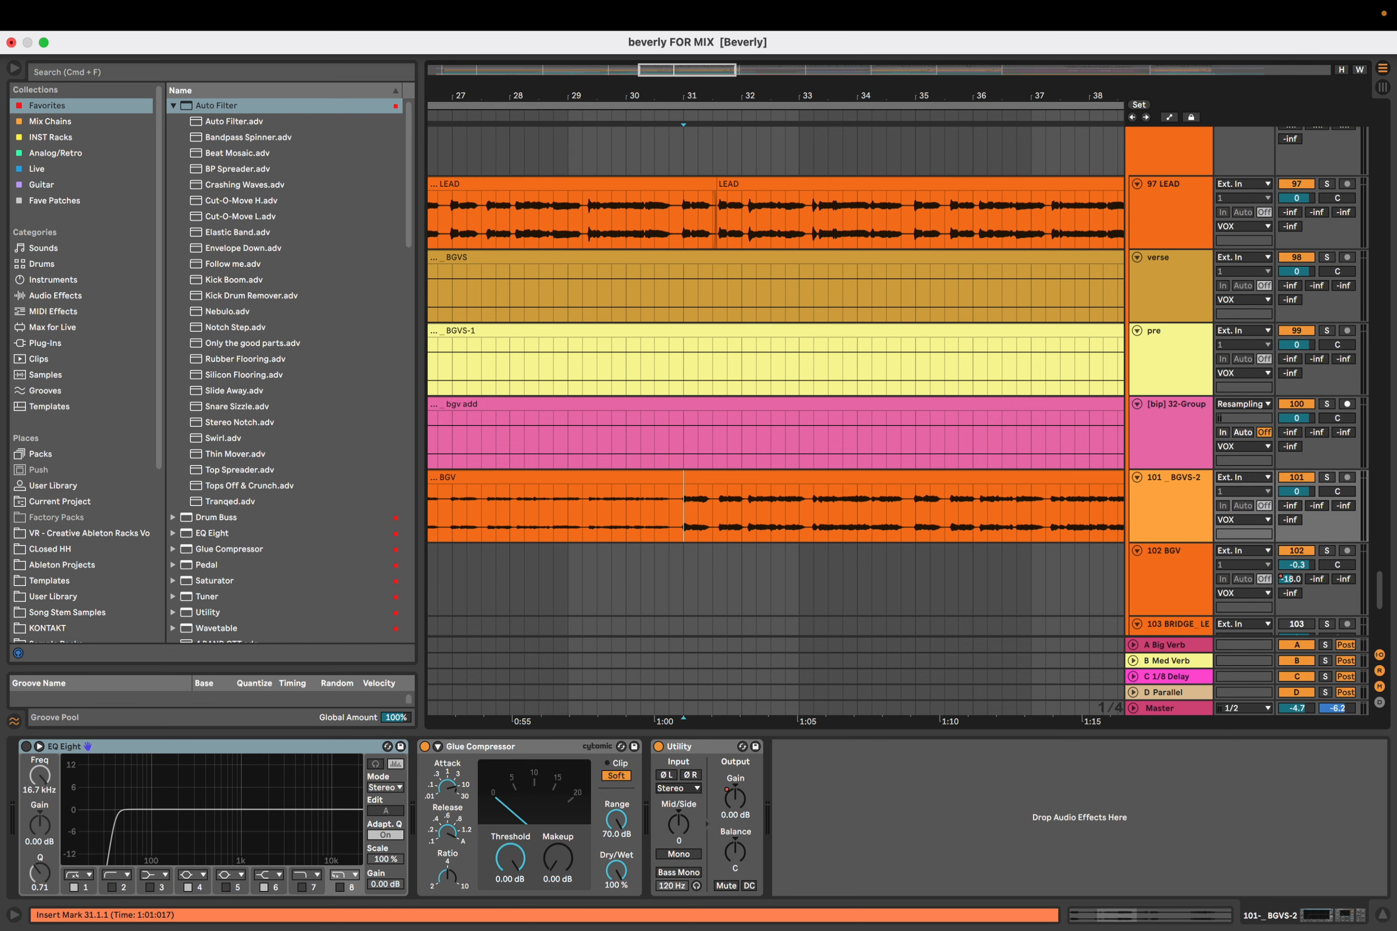
key("s")
key("space")
Examine the lead and background vocal tracks from the chorus through the second verse and pre-chorus during playback
scroll(684, 509, "down", 3)
scroll(683, 509, "down", 3)
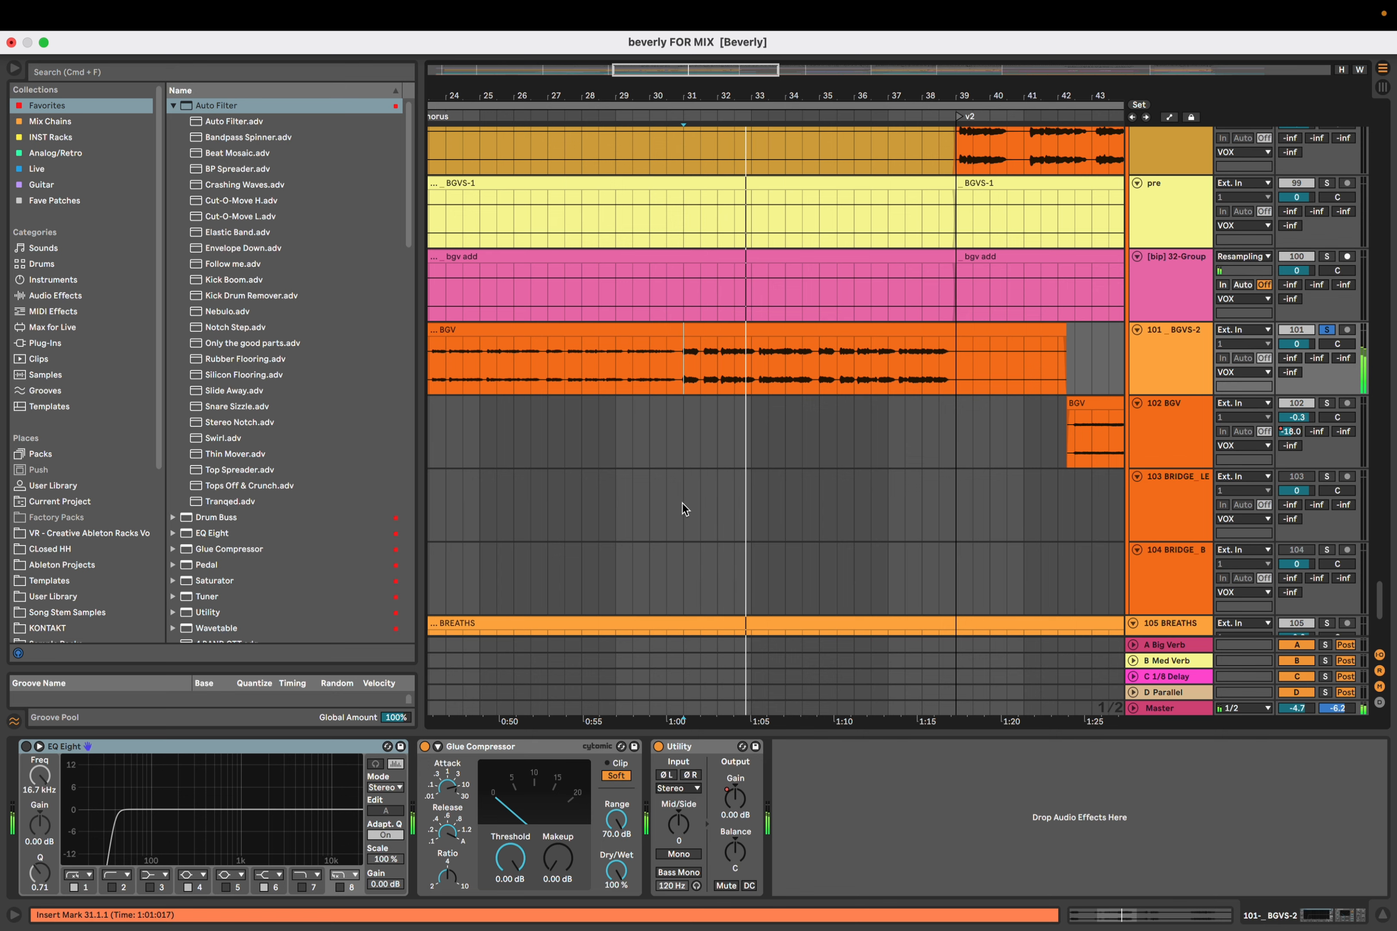
scroll(682, 509, "down", 2)
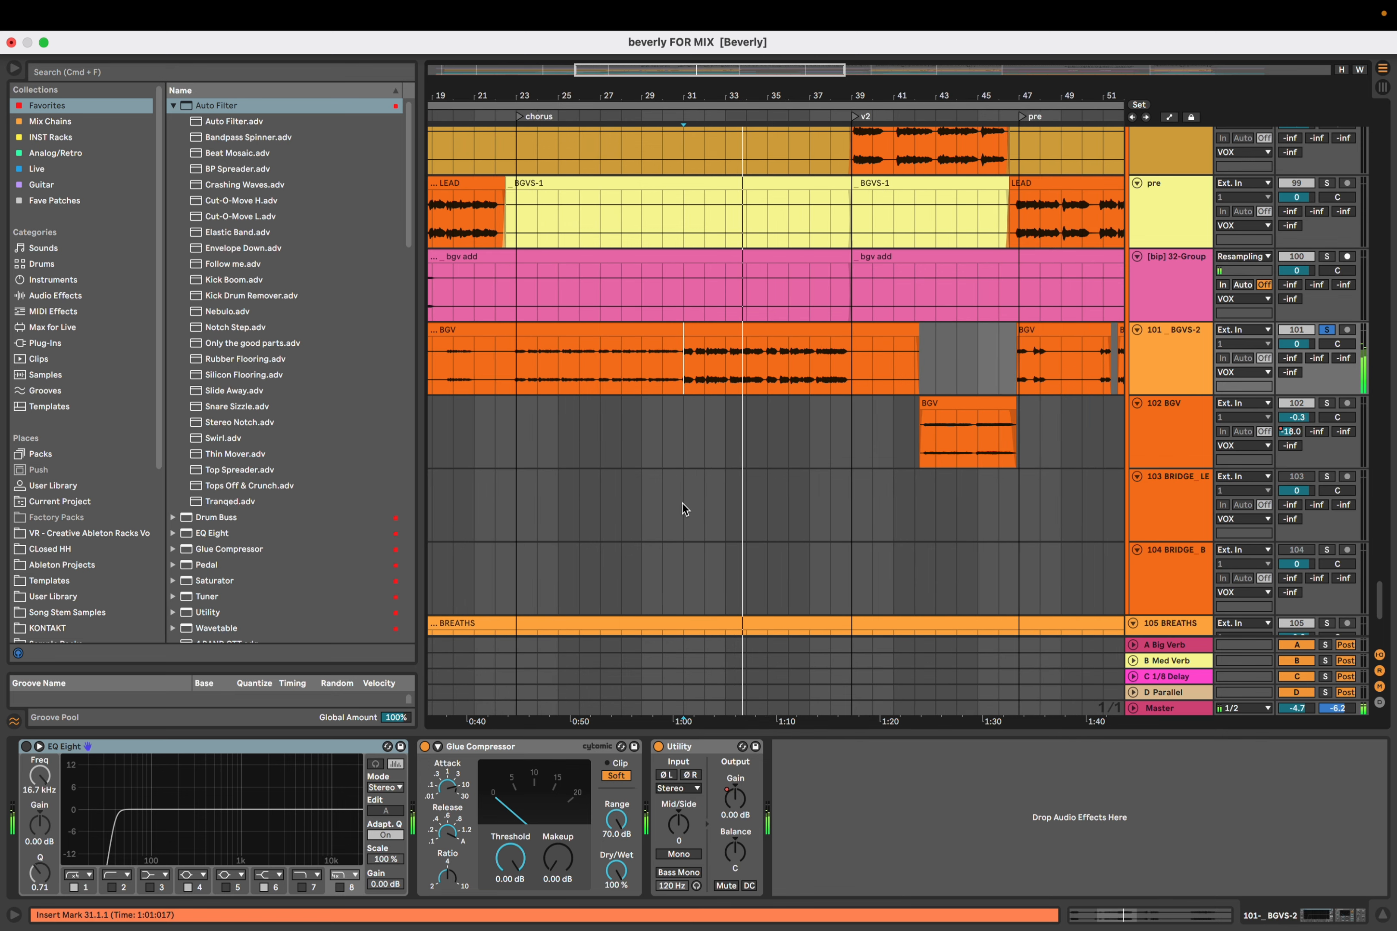
left_click_drag(705, 494, 563, 551)
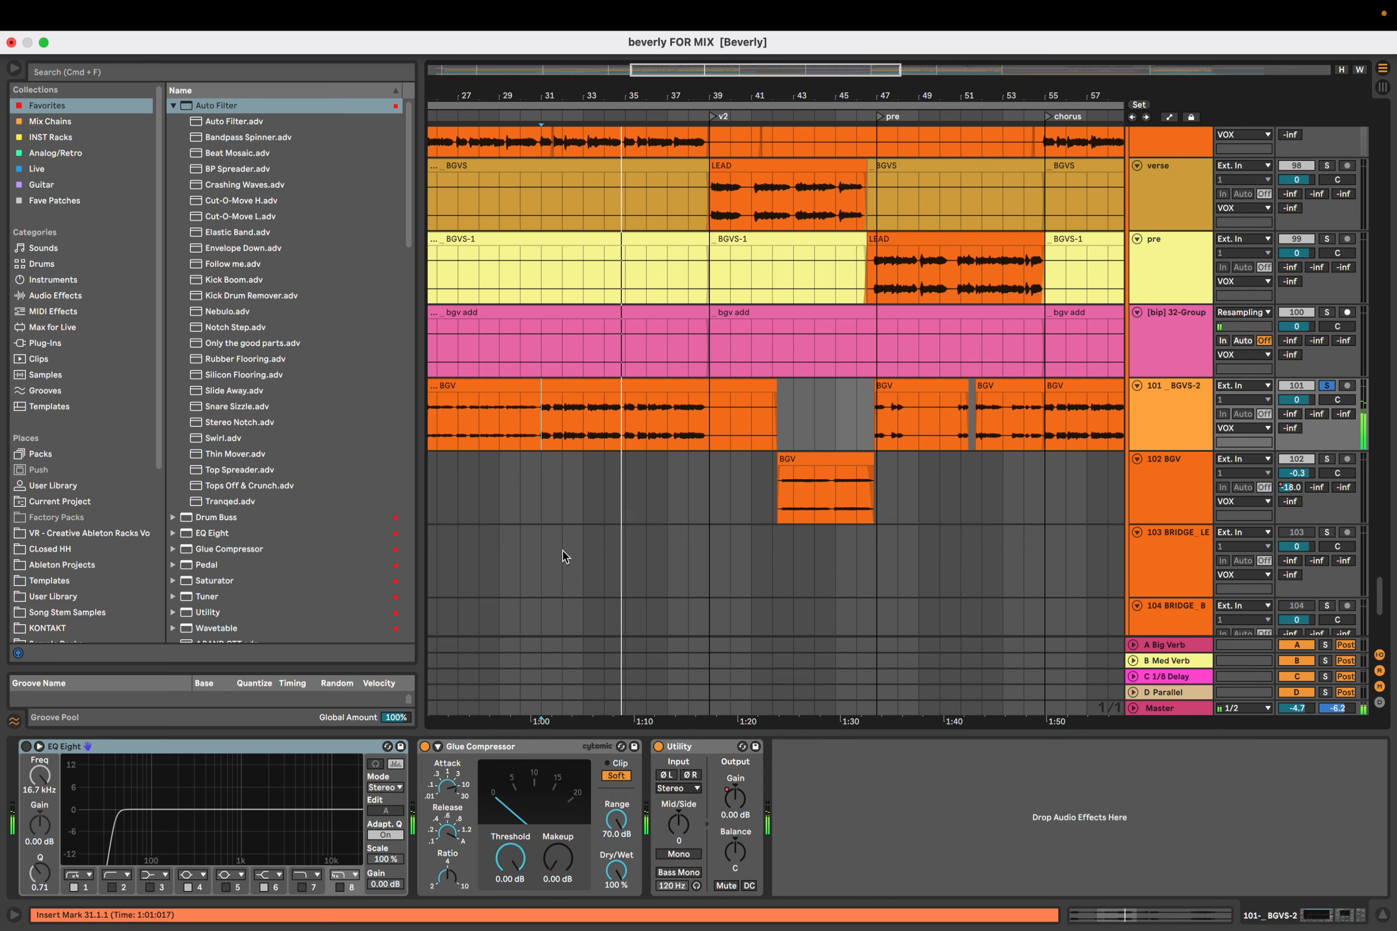
scroll(563, 551, "up", 5)
scroll(563, 551, "down", 3)
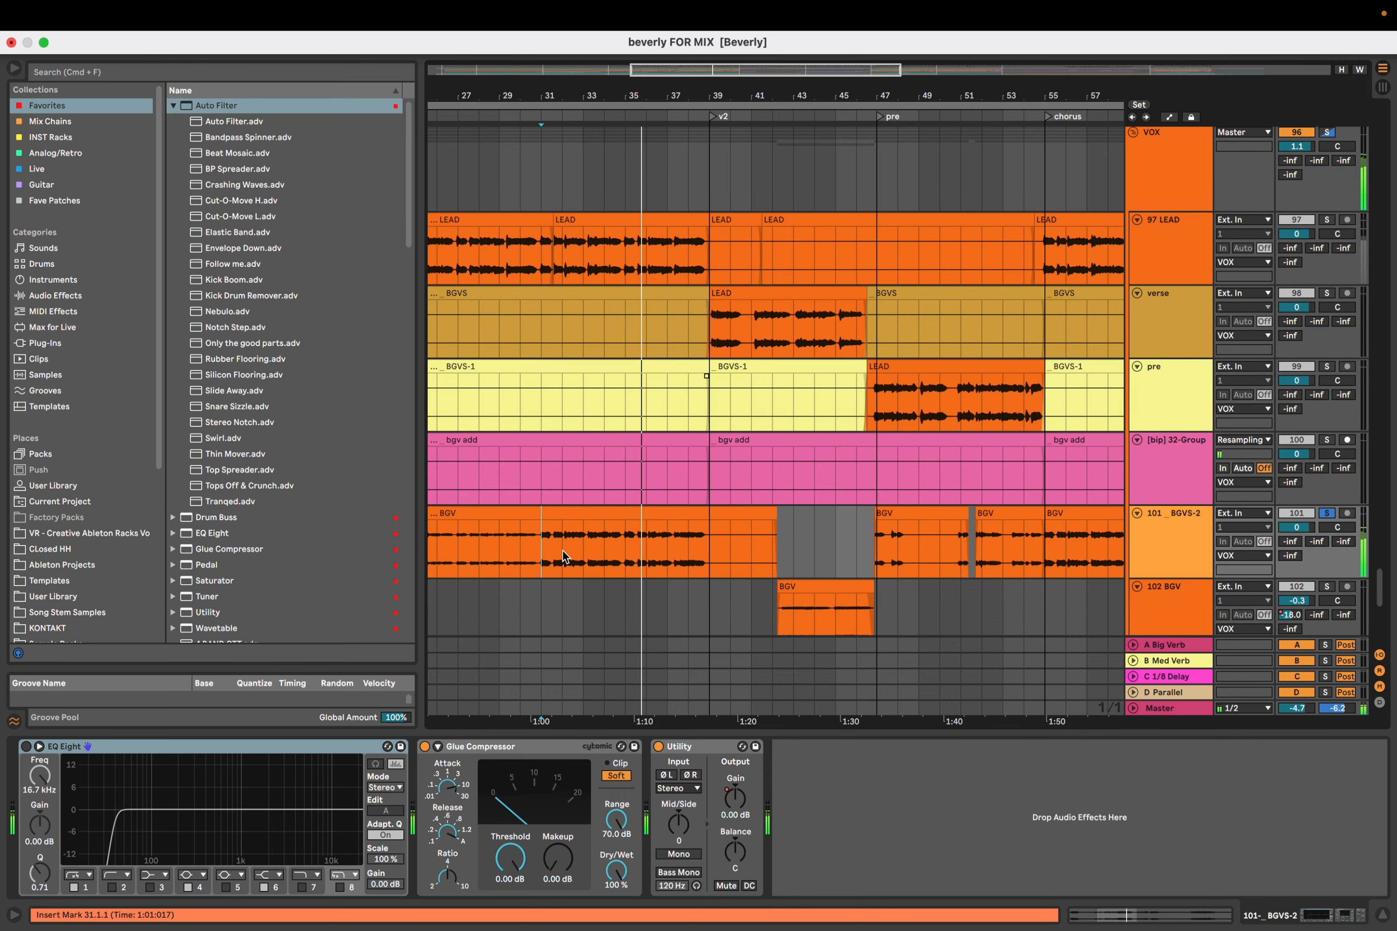
scroll(563, 551, "down", 2)
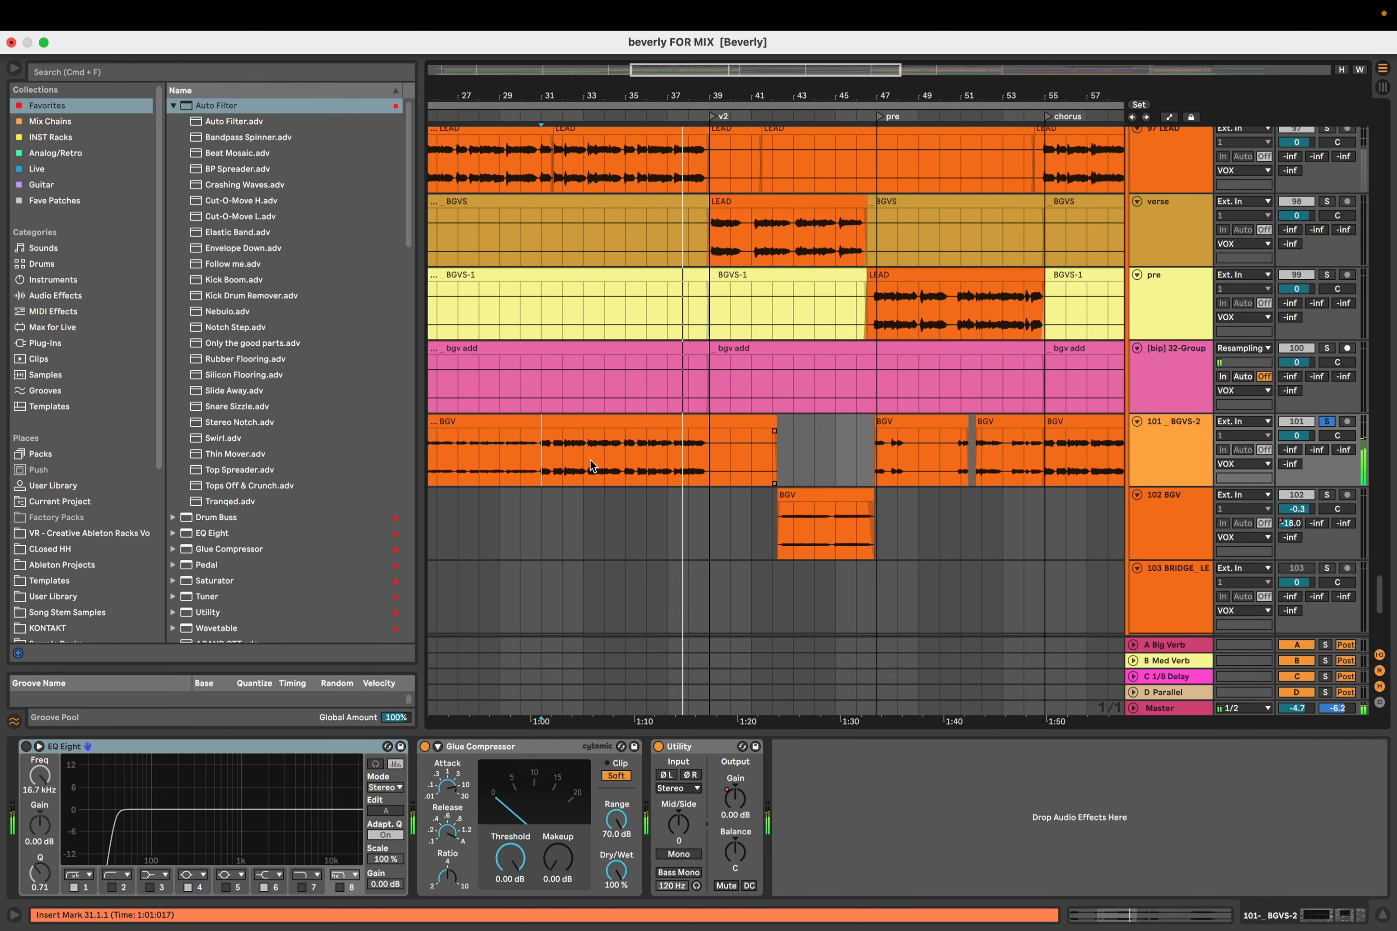
scroll(673, 466, "up", 3)
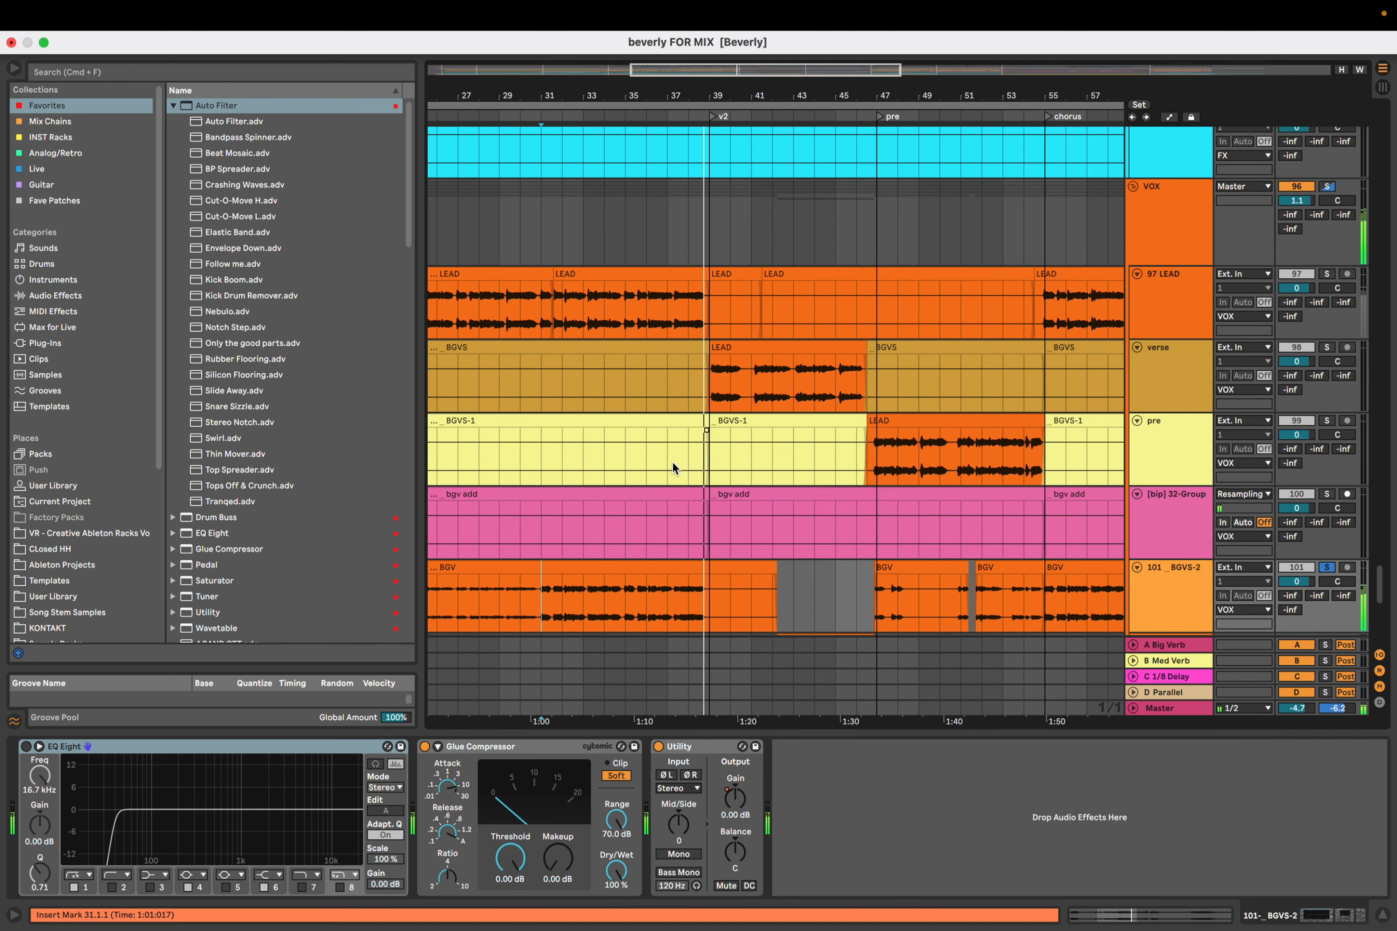
scroll(672, 464, "down", 5)
scroll(594, 463, "up", 3)
Solo the INST group and play it from the chorus start at 23.1.1
scroll(589, 448, "up", 6)
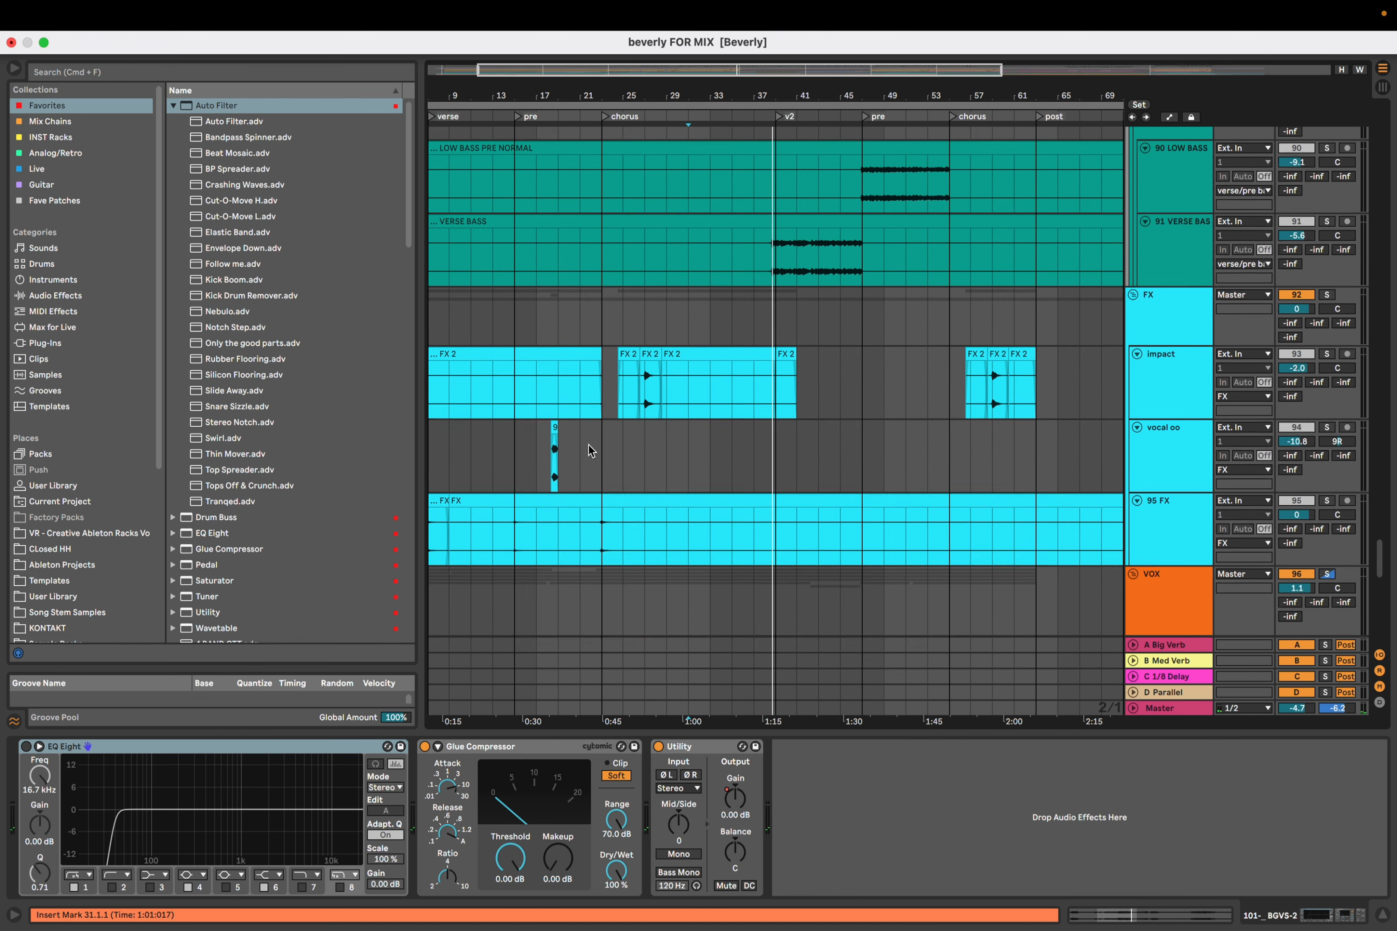
scroll(592, 446, "up", 15)
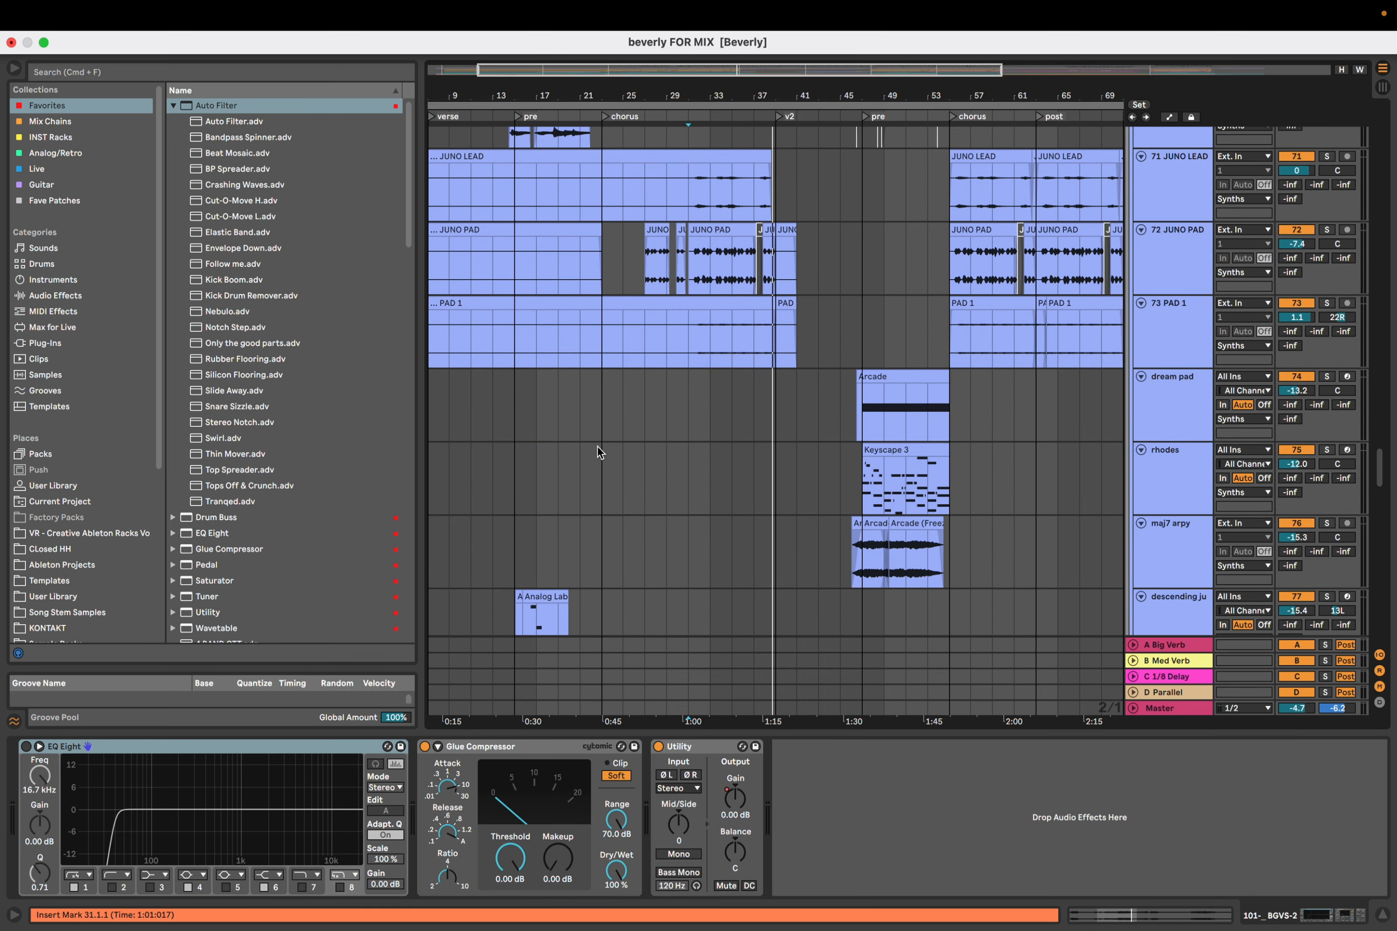
scroll(601, 446, "up", 5)
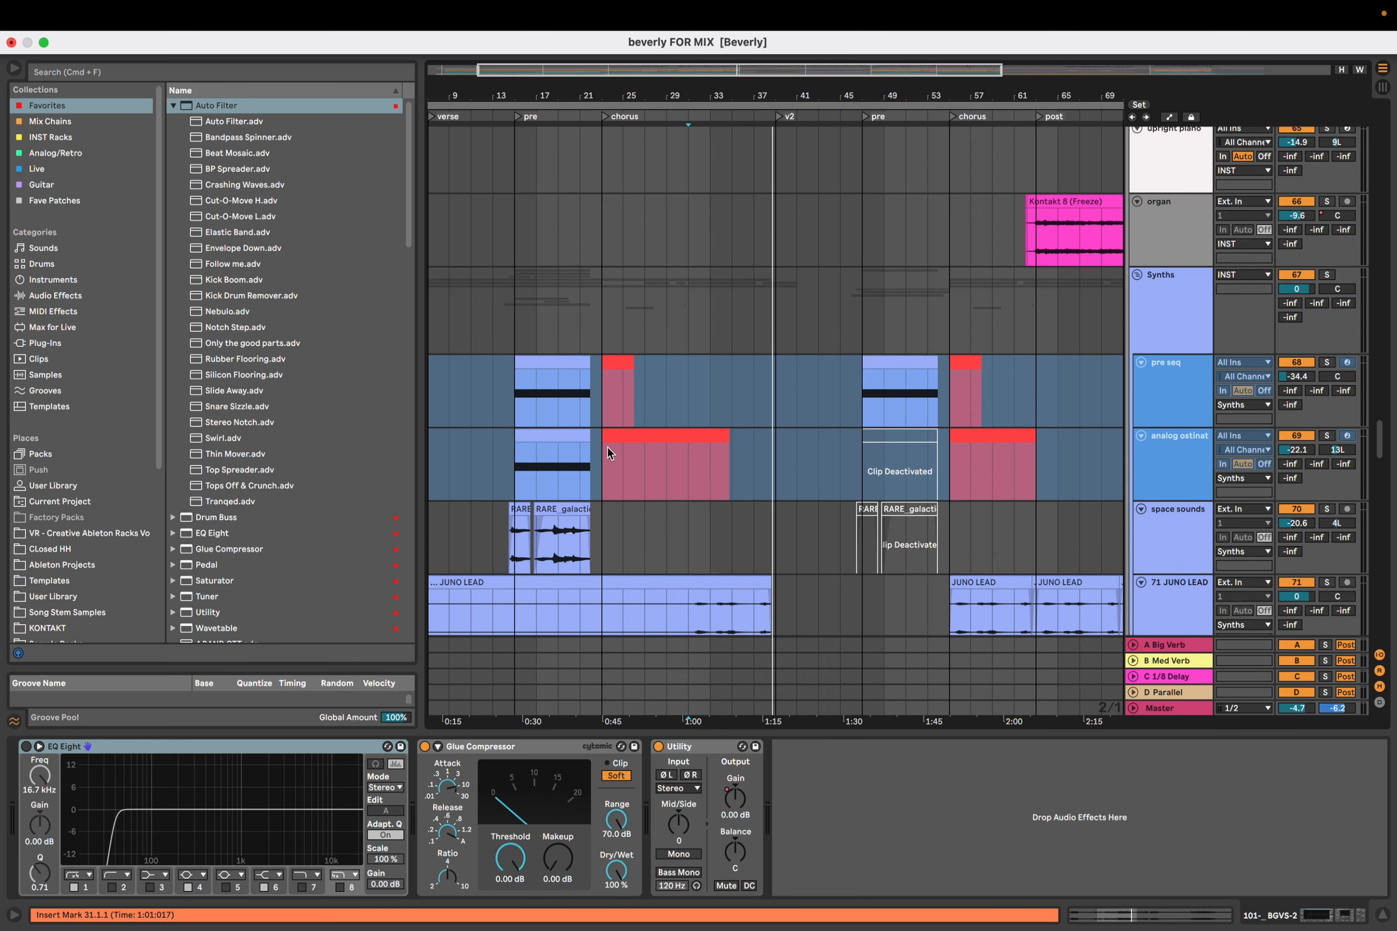
scroll(608, 449, "up", 15)
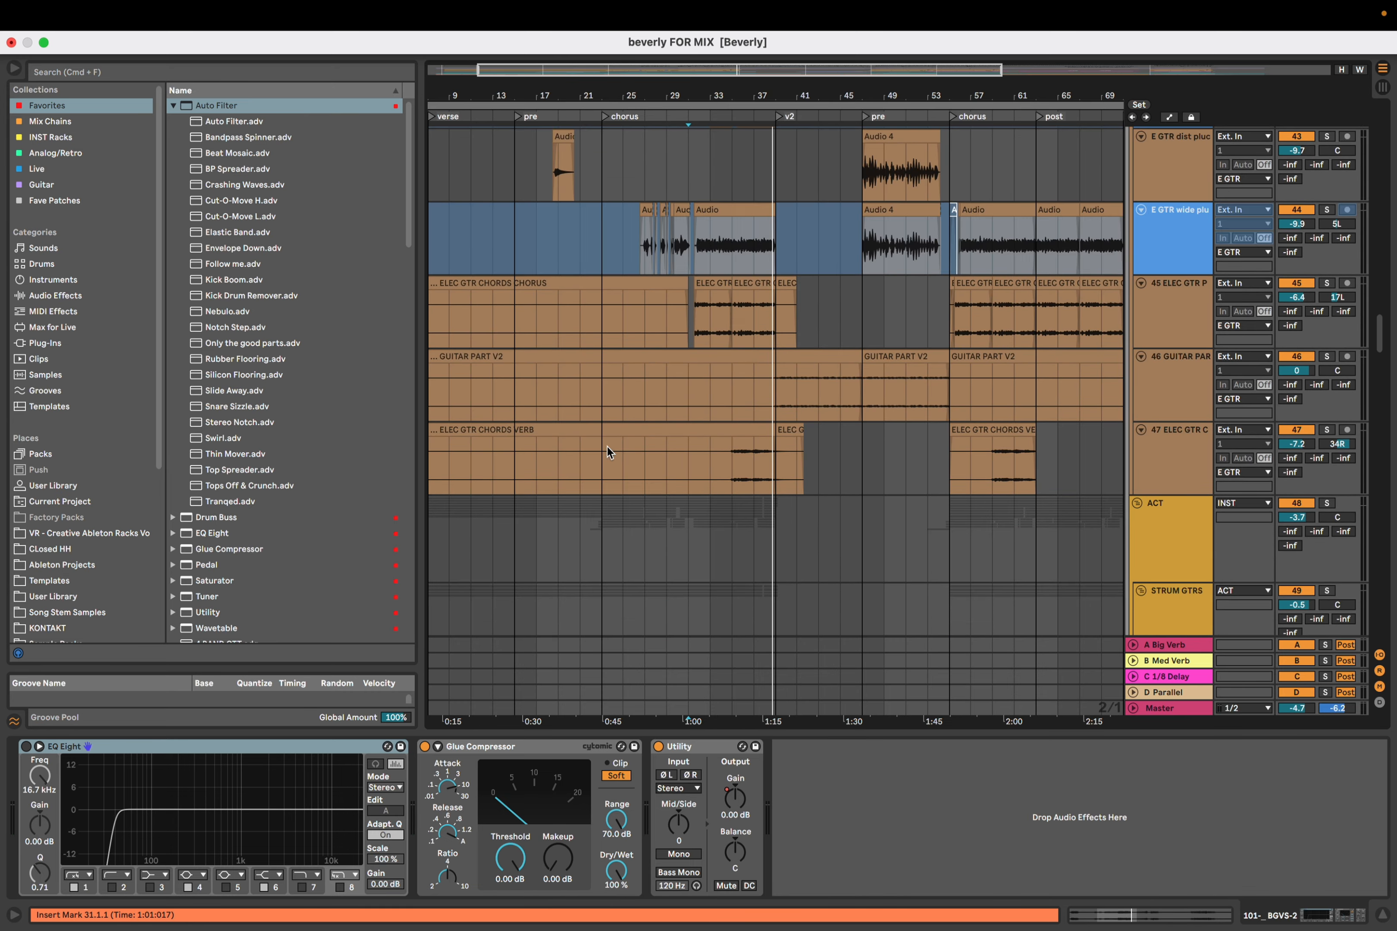
scroll(607, 447, "up", 15)
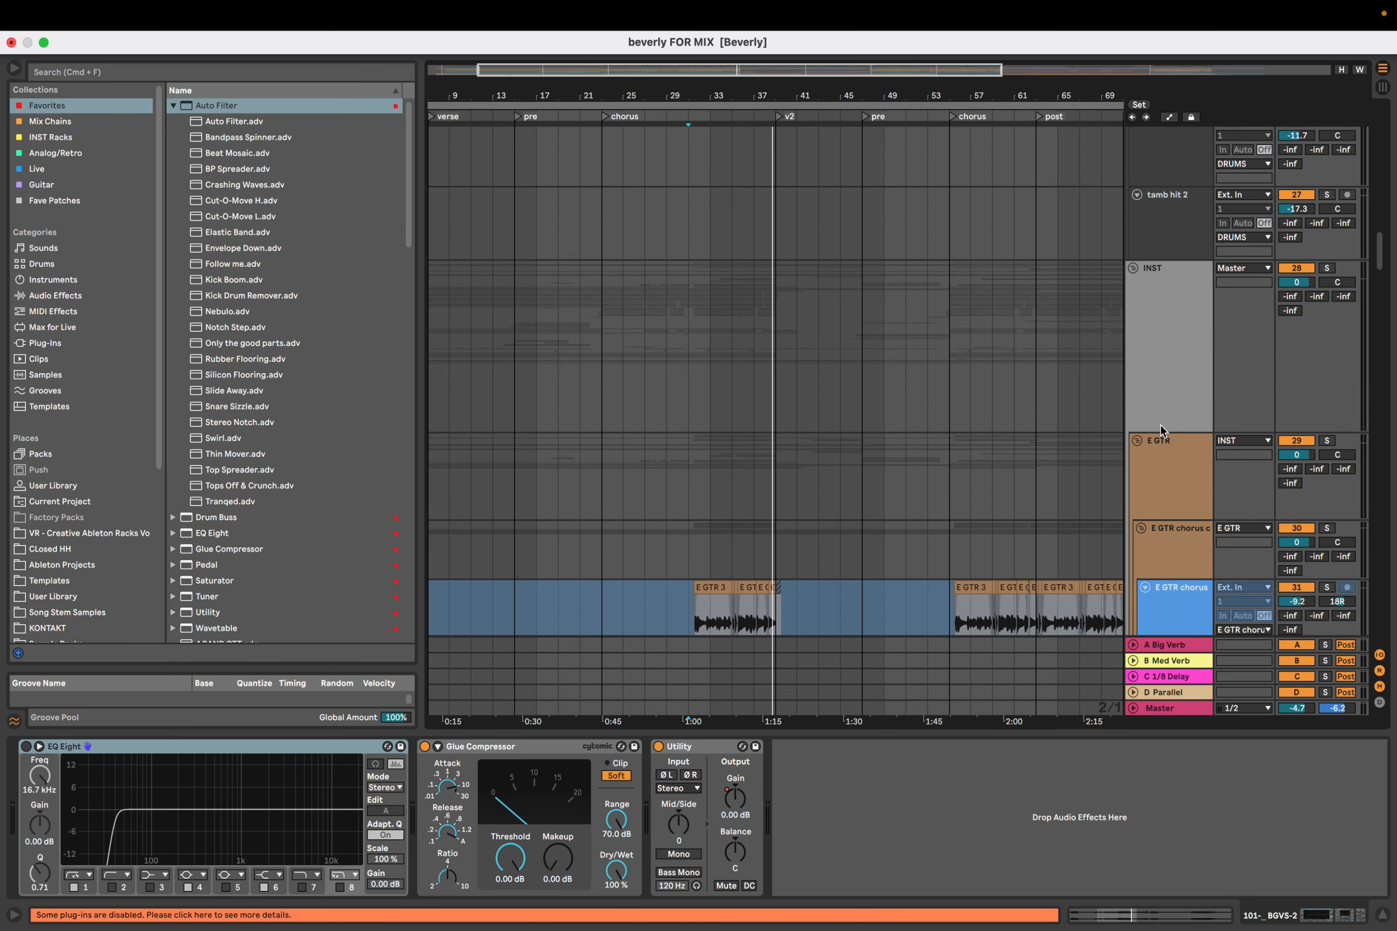
left_click(1160, 429)
left_click(595, 409)
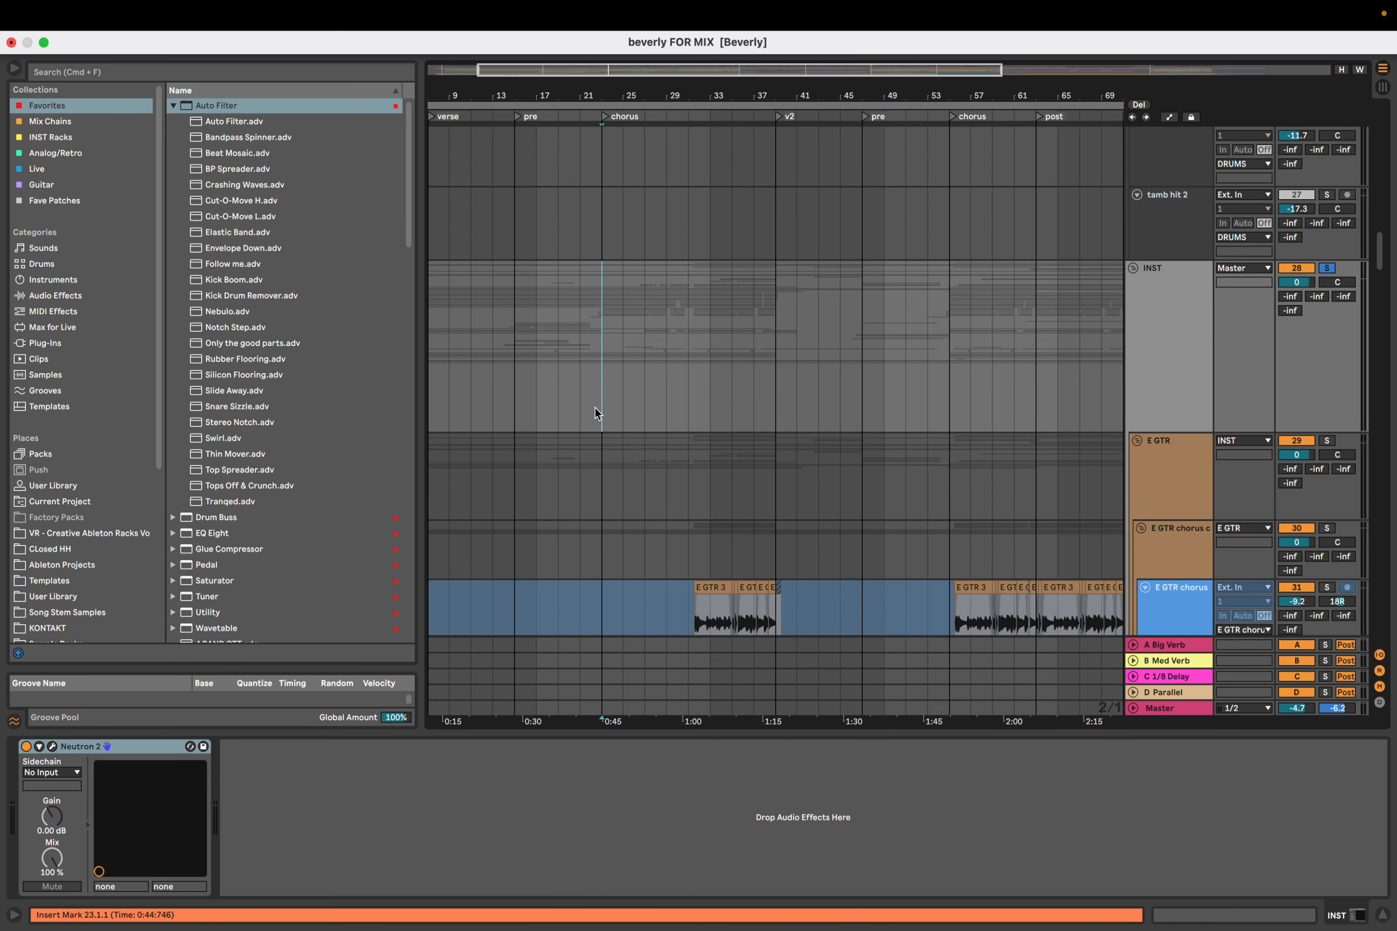
scroll(594, 408, "down", 3)
scroll(594, 406, "up", 3)
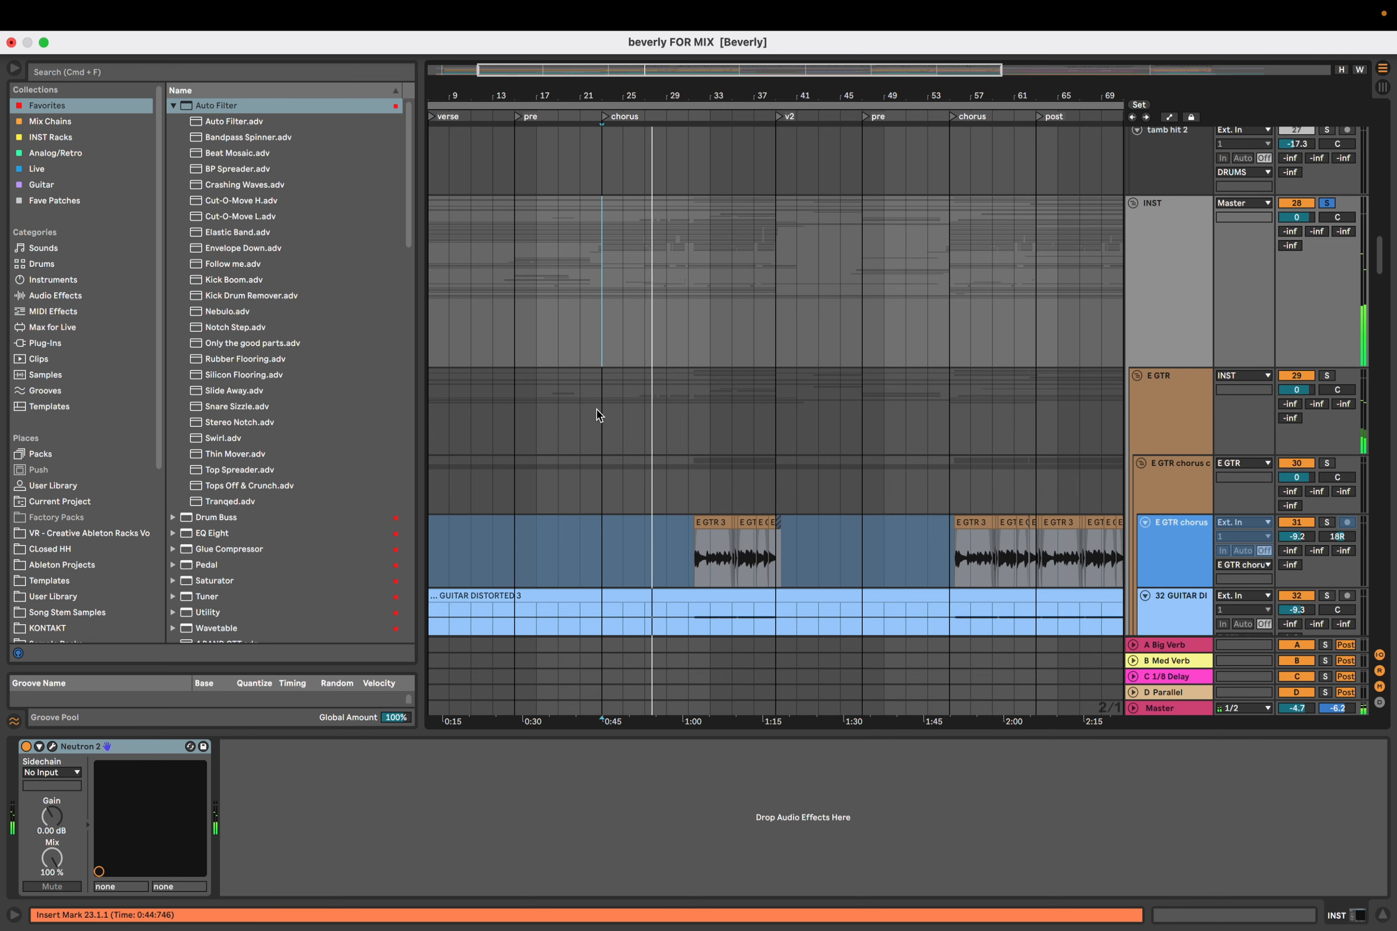
Examine the electric guitar chorus, solo and bridge tracks inside the INST group during chorus playback
left_click(599, 424)
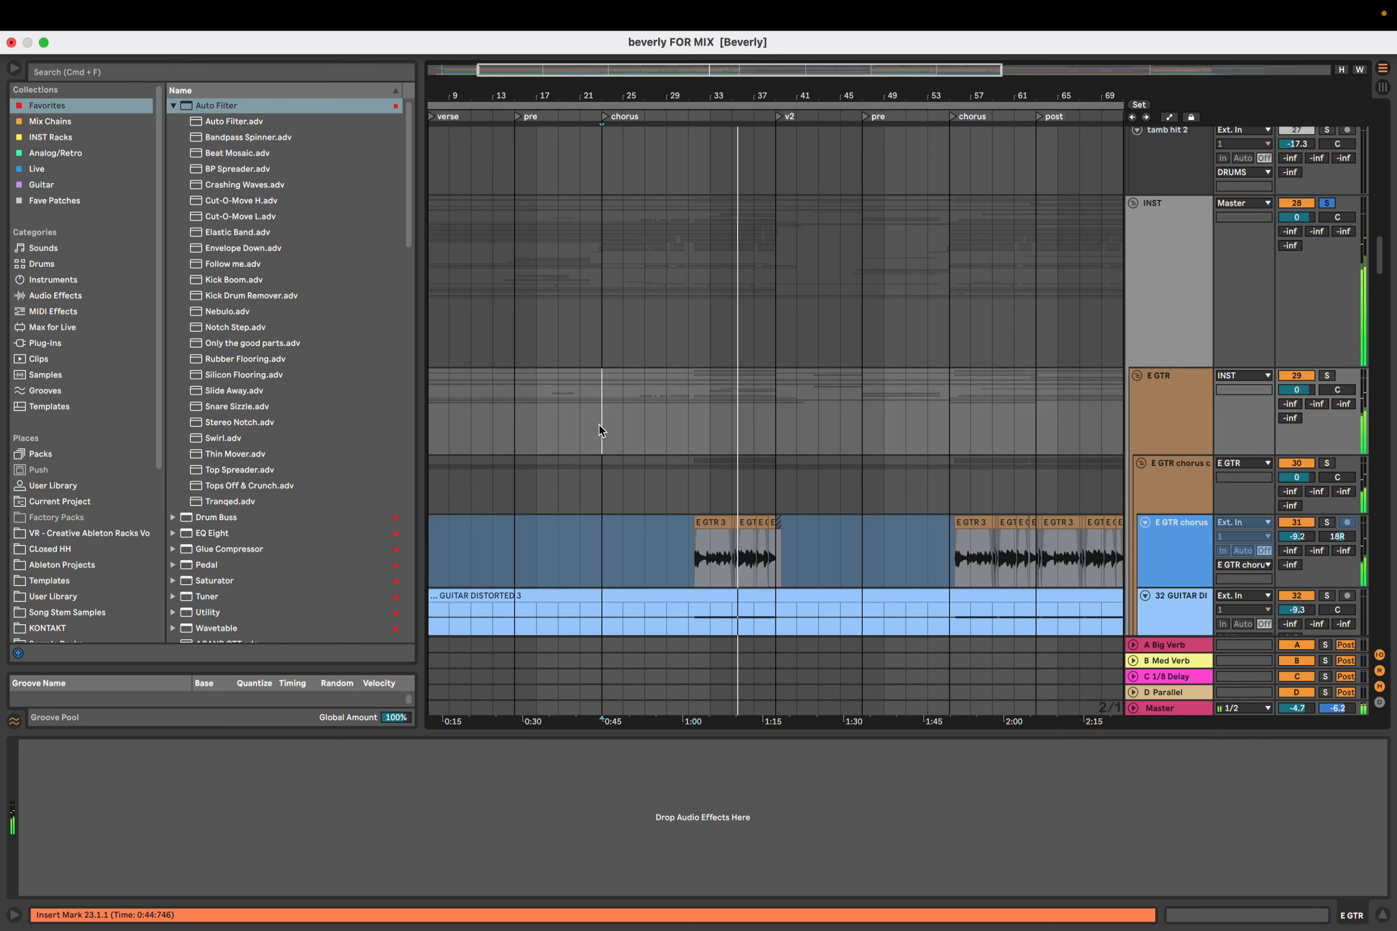
scroll(612, 431, "down", 4)
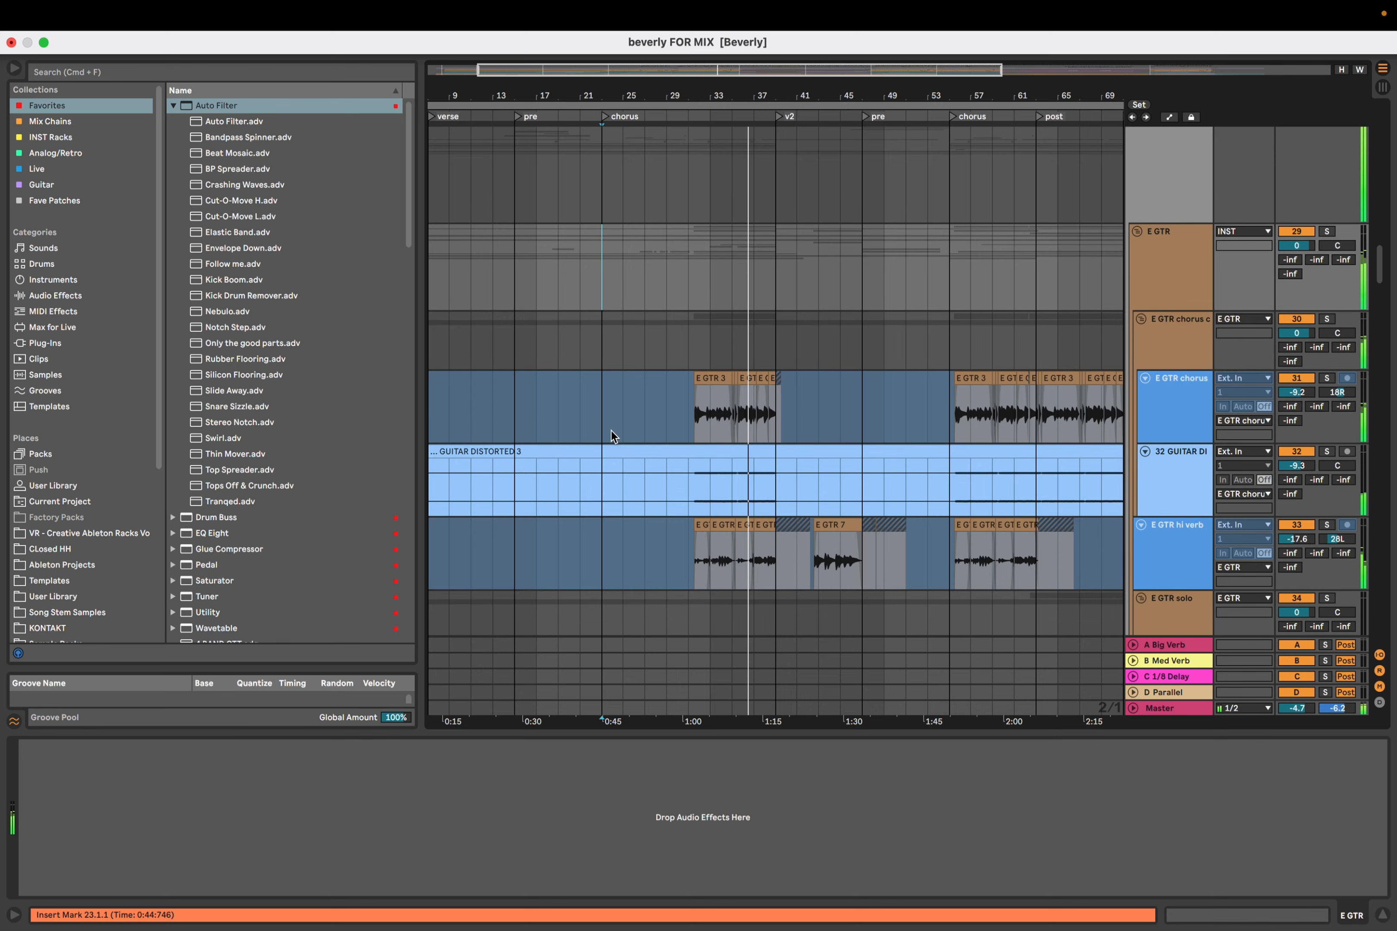
scroll(613, 431, "down", 3)
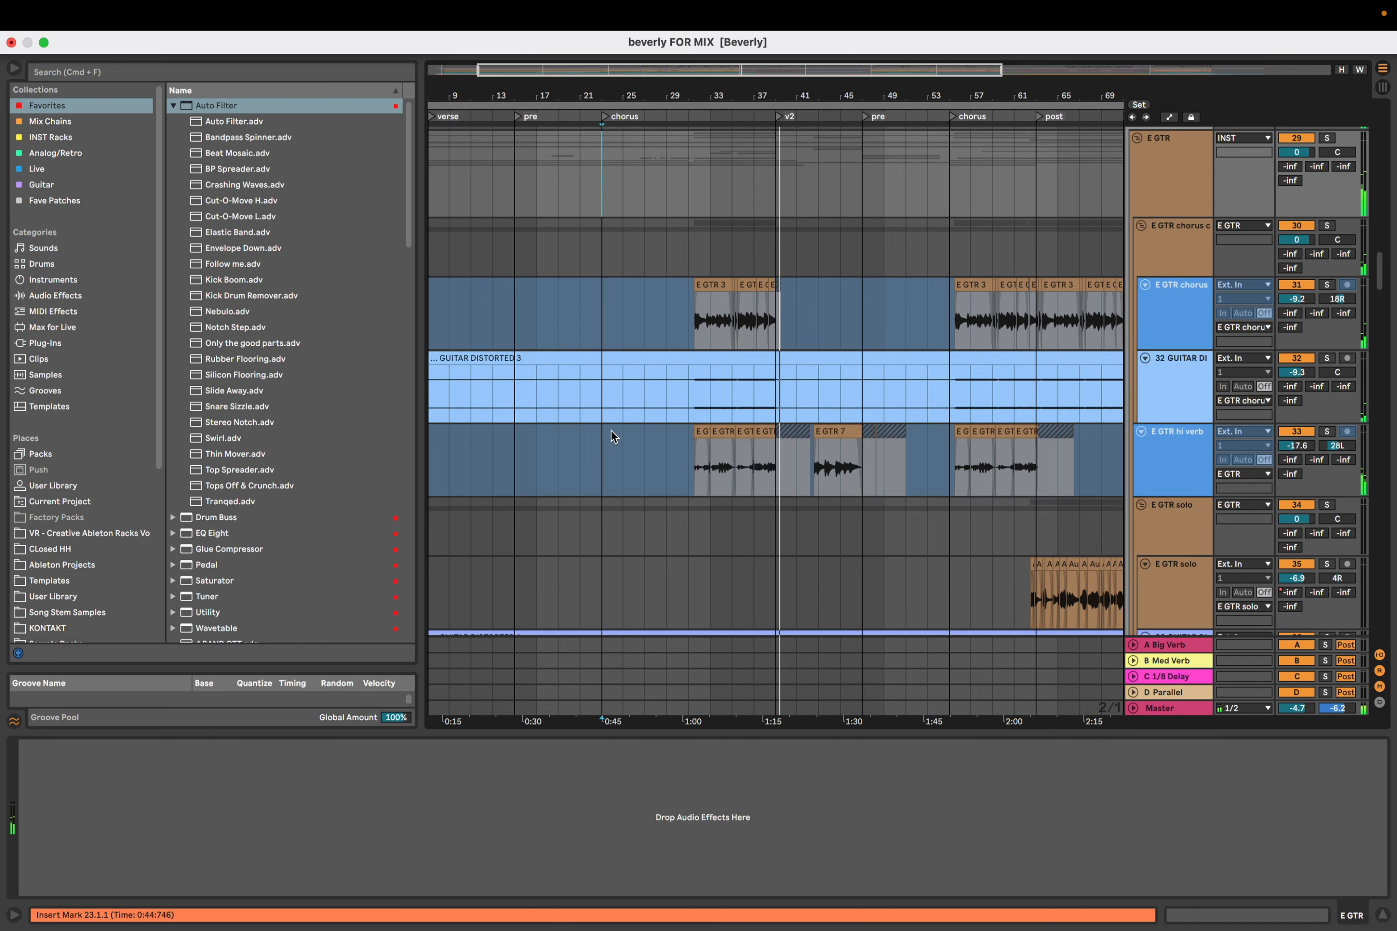
scroll(611, 433, "down", 6)
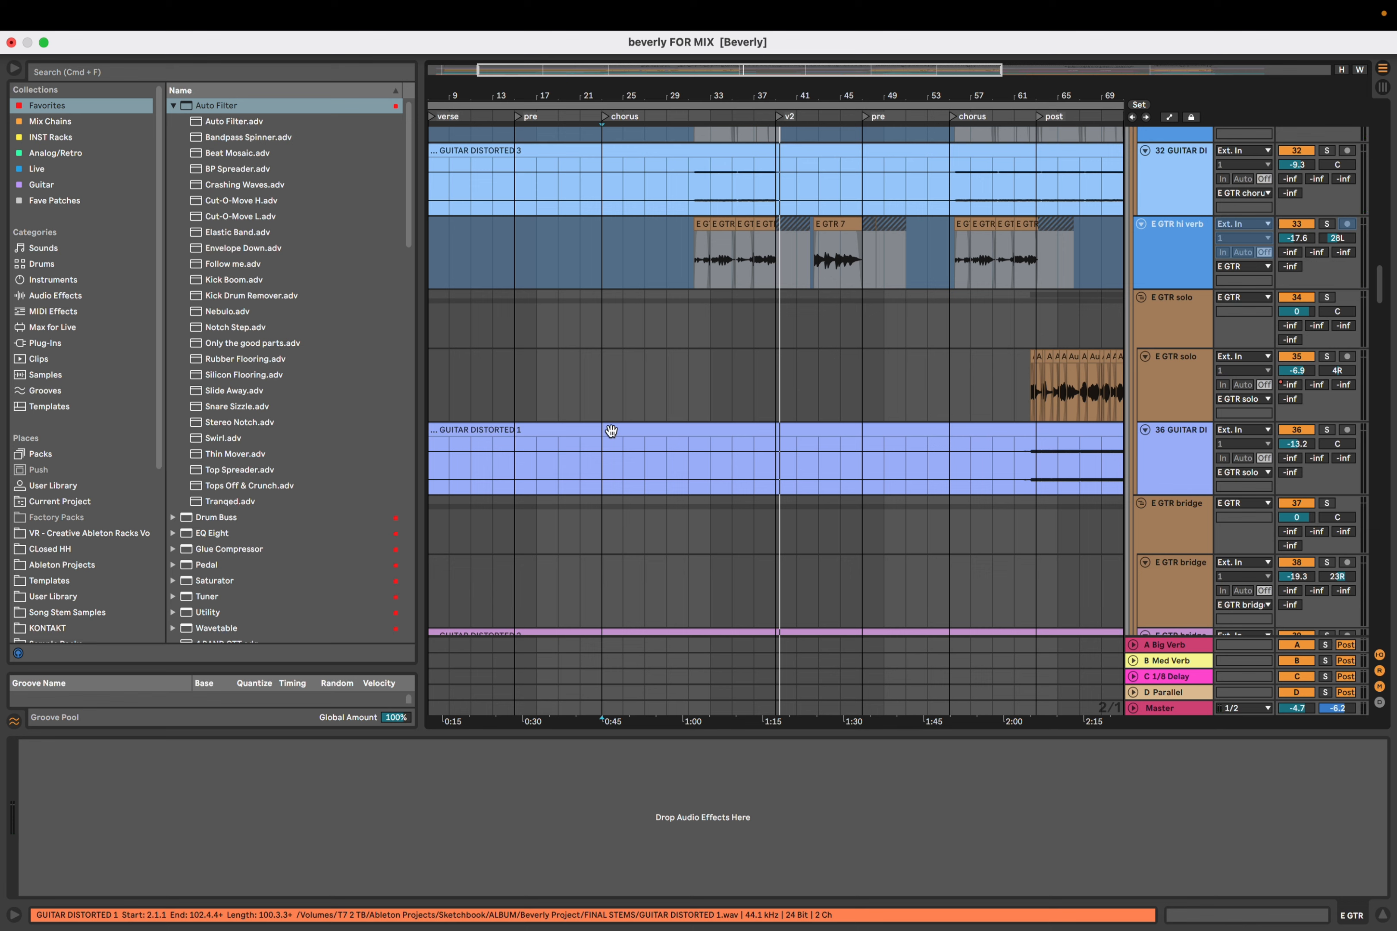
left_click(605, 450)
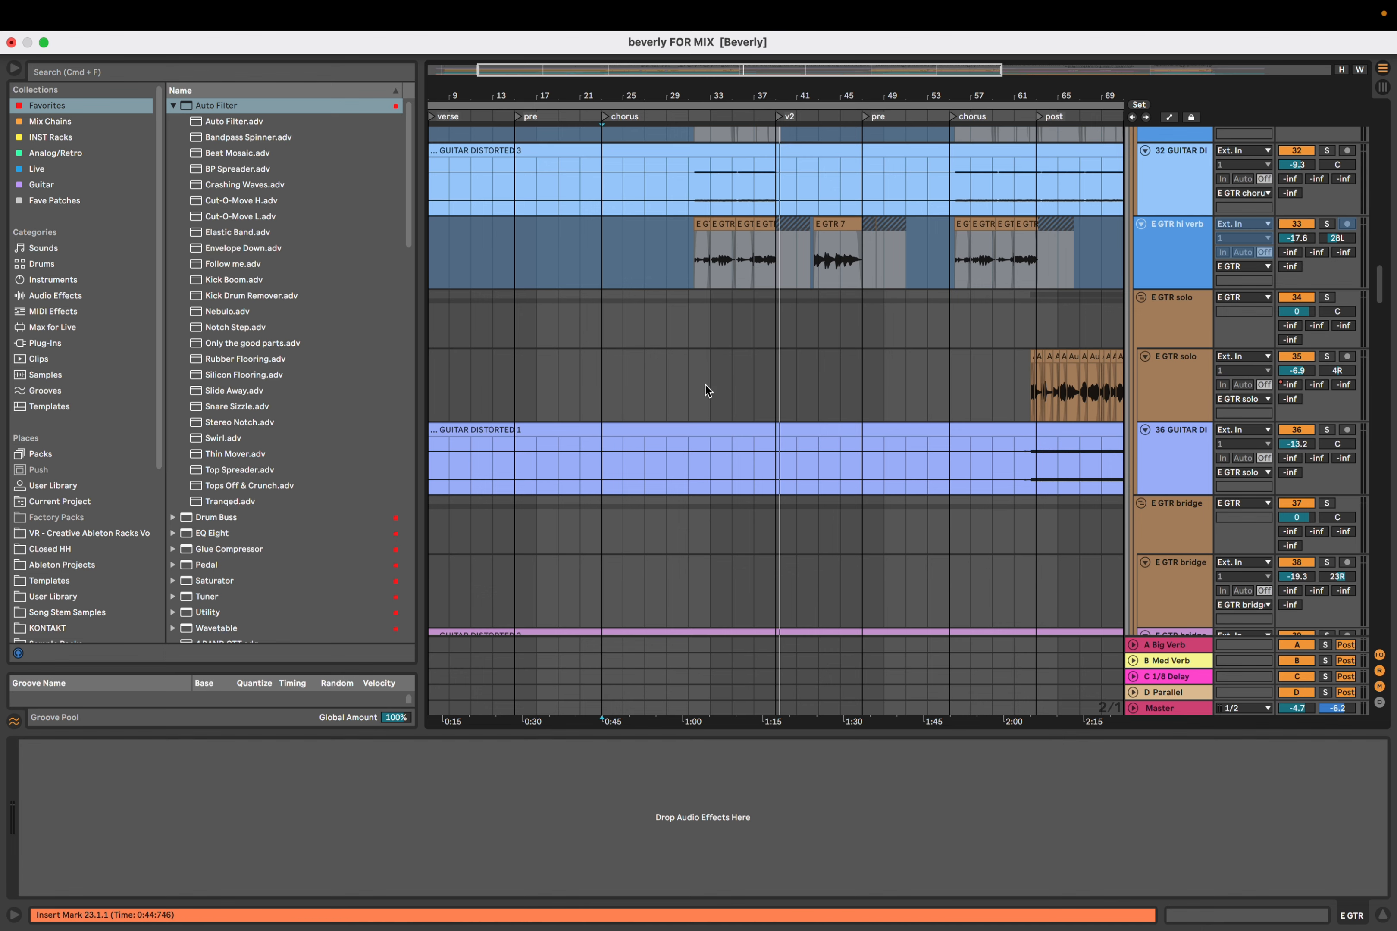
scroll(704, 387, "down", 8)
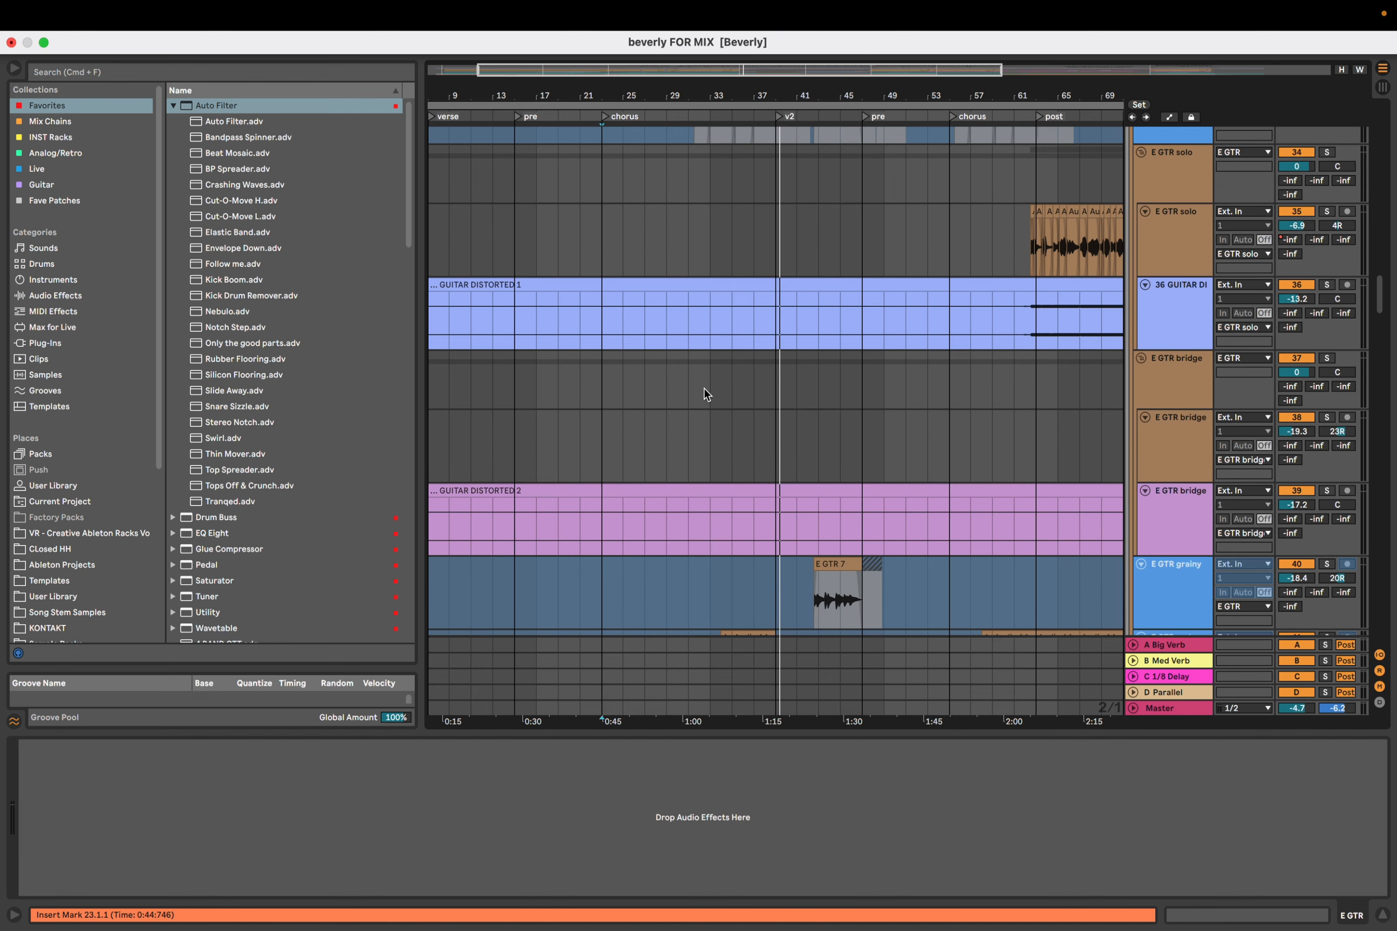
Solo the DRUMS group and play it from the chorus start at 23.1.1
scroll(703, 394, "up", 10)
scroll(703, 393, "up", 15)
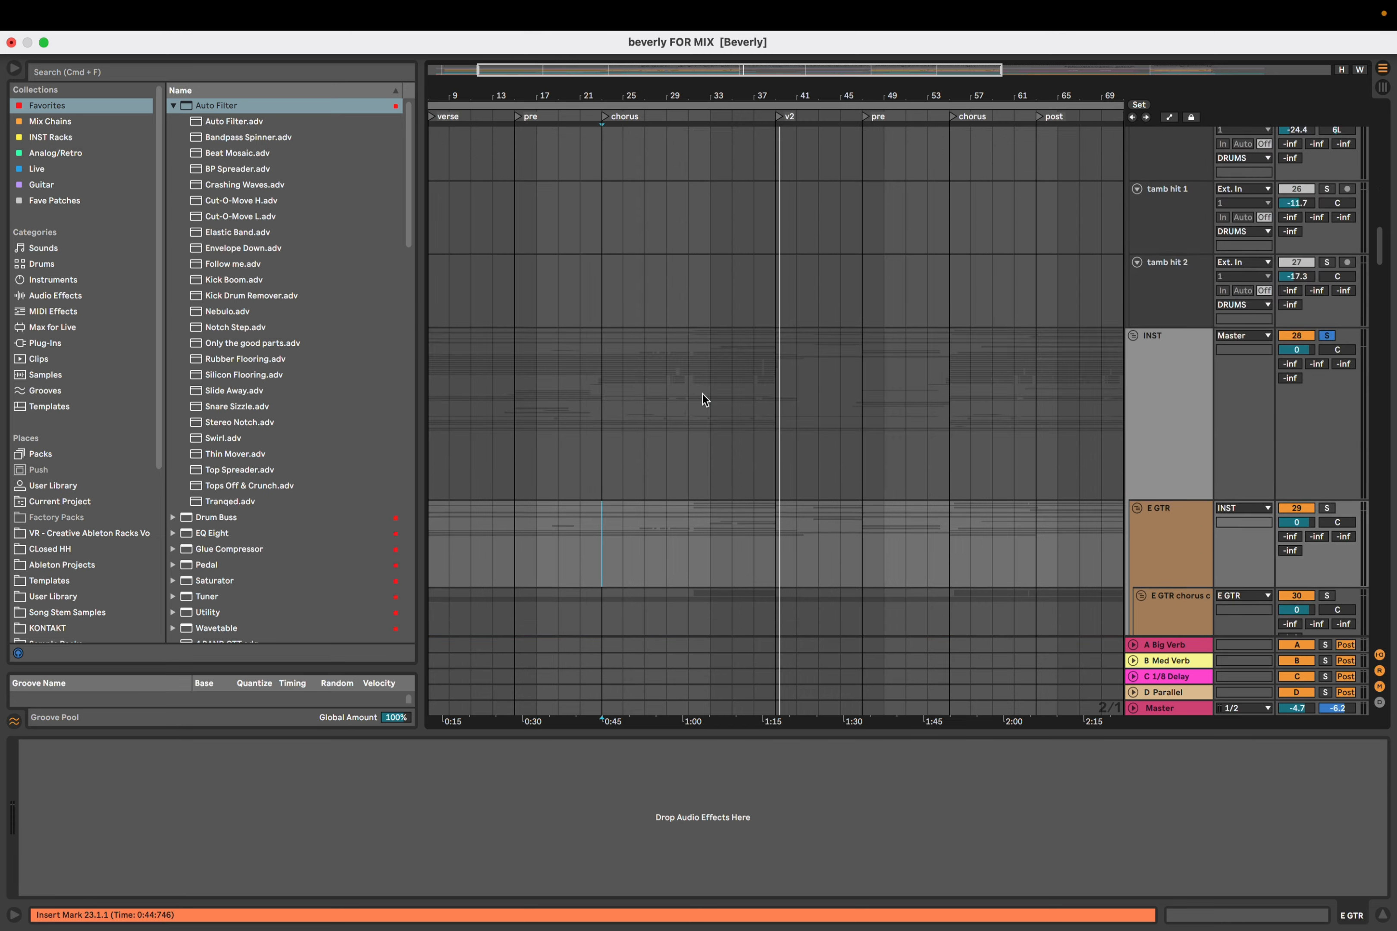
scroll(703, 394, "up", 7)
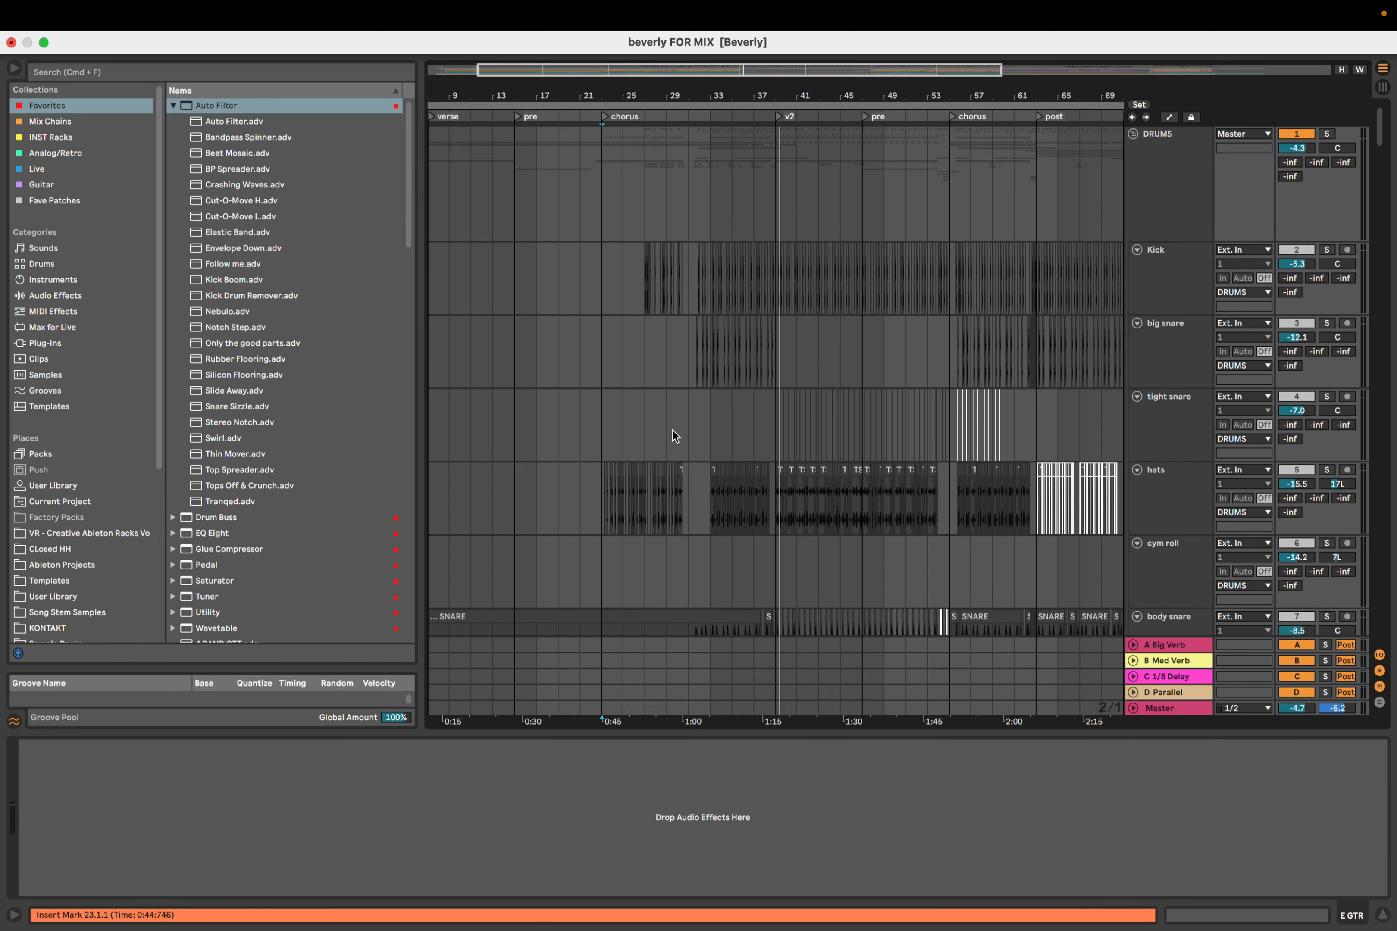
scroll(673, 431, "up", 2)
scroll(691, 471, "left", 2)
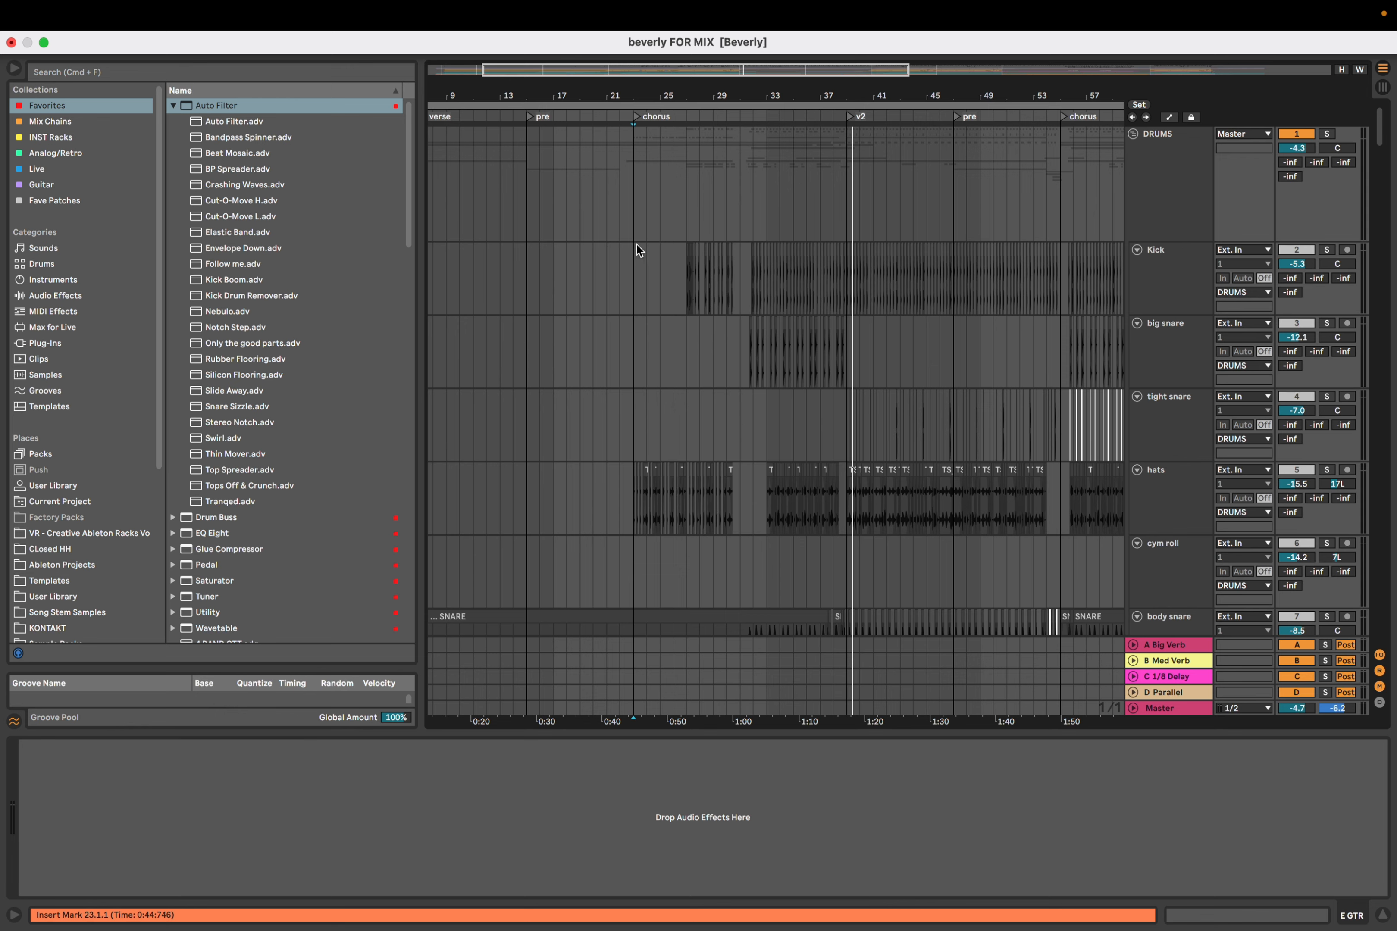
left_click(639, 215)
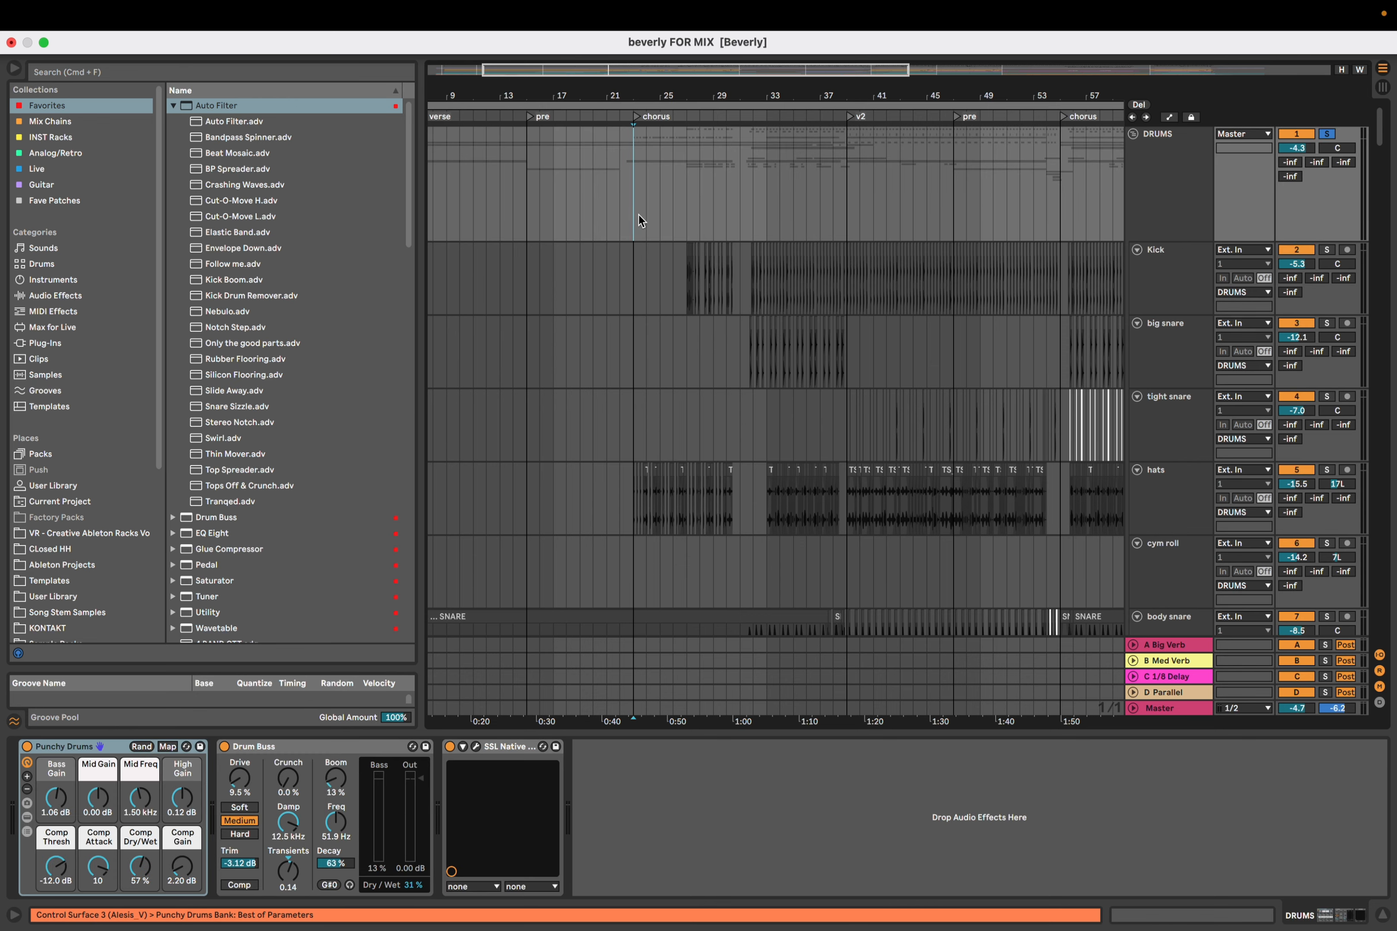
scroll(639, 215, "down", 3)
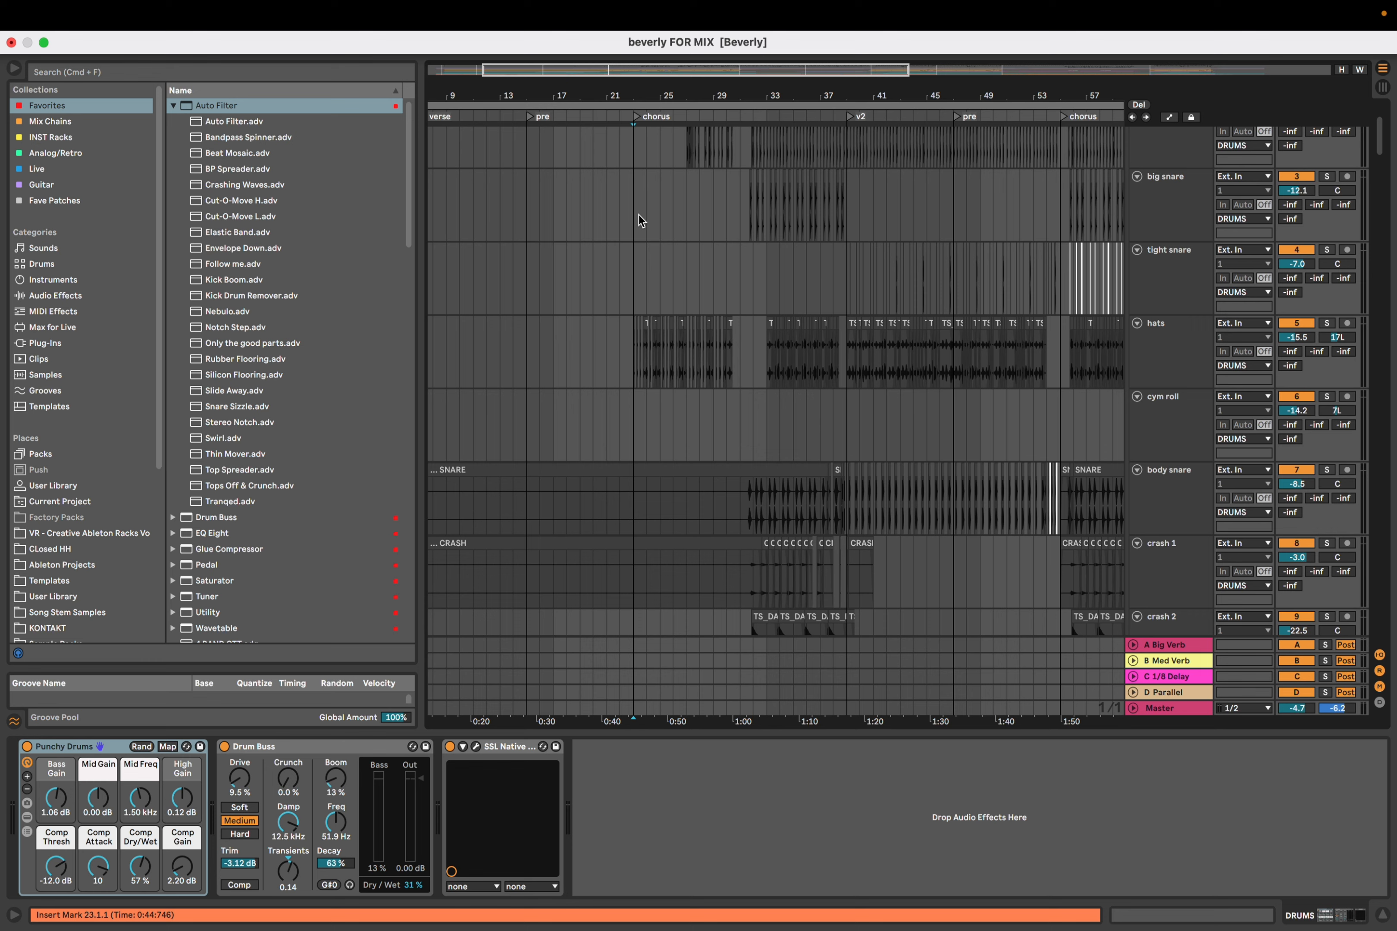
key("space")
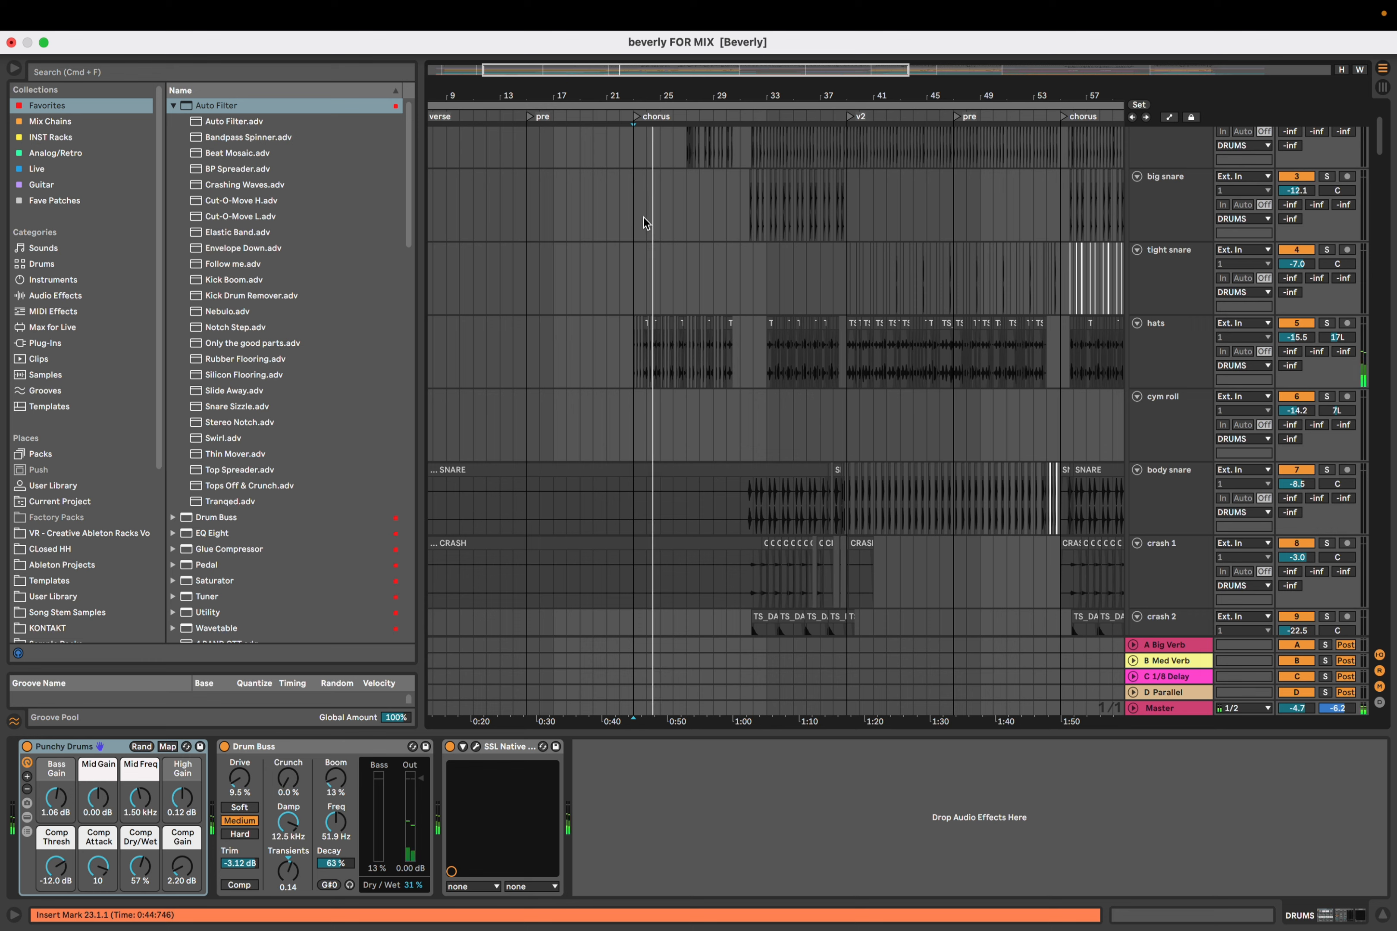
Inspect the kick, Jesse hat and tom tracks during drum playback and place the insert marker on the tom group at 30.3.1
scroll(654, 227, "up", 3)
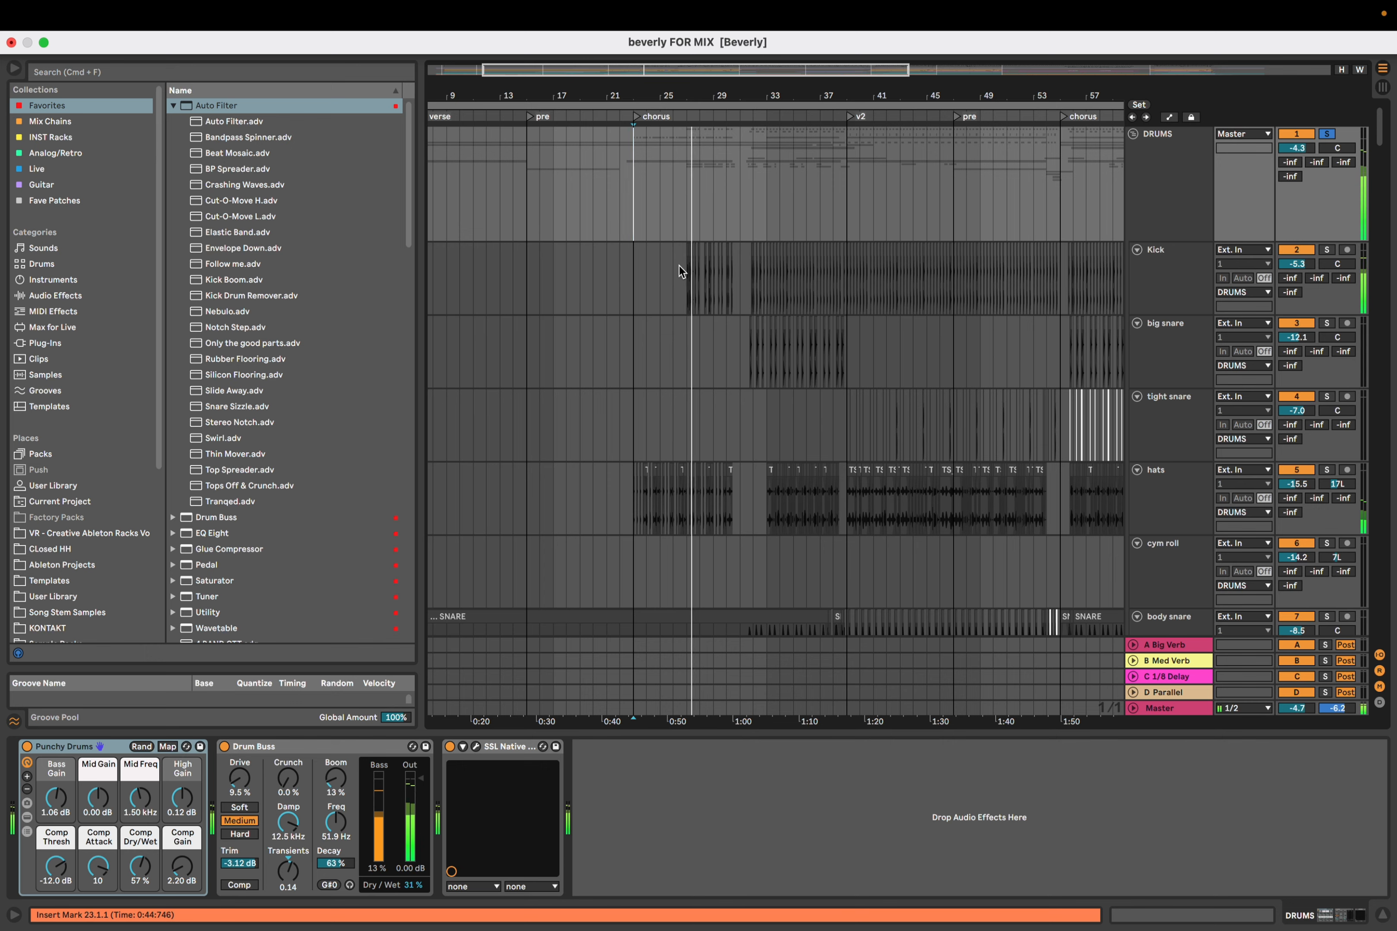
scroll(679, 265, "down", 15)
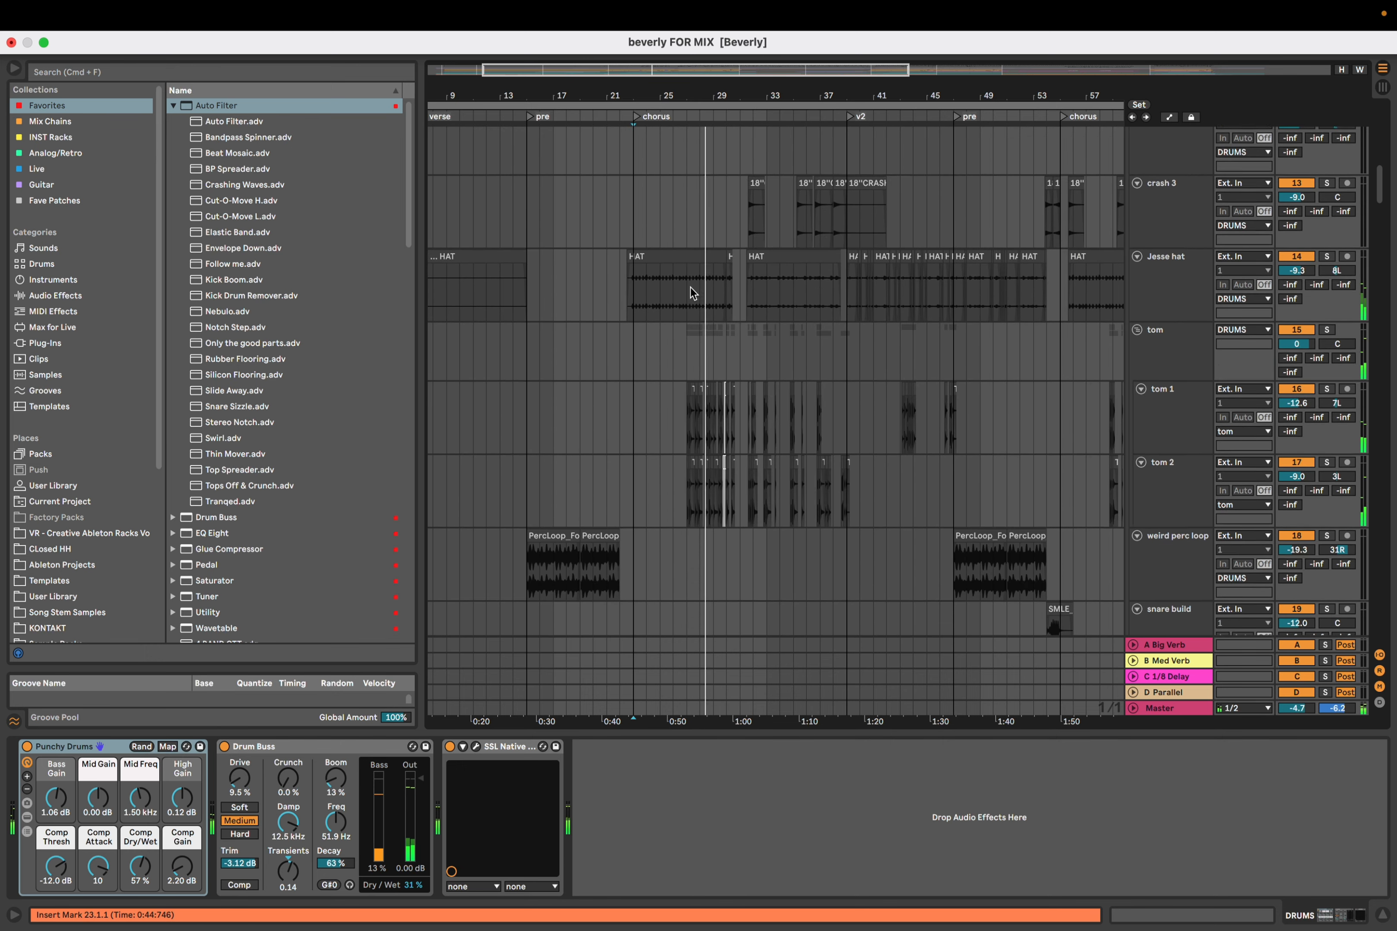
scroll(695, 299, "up", 5)
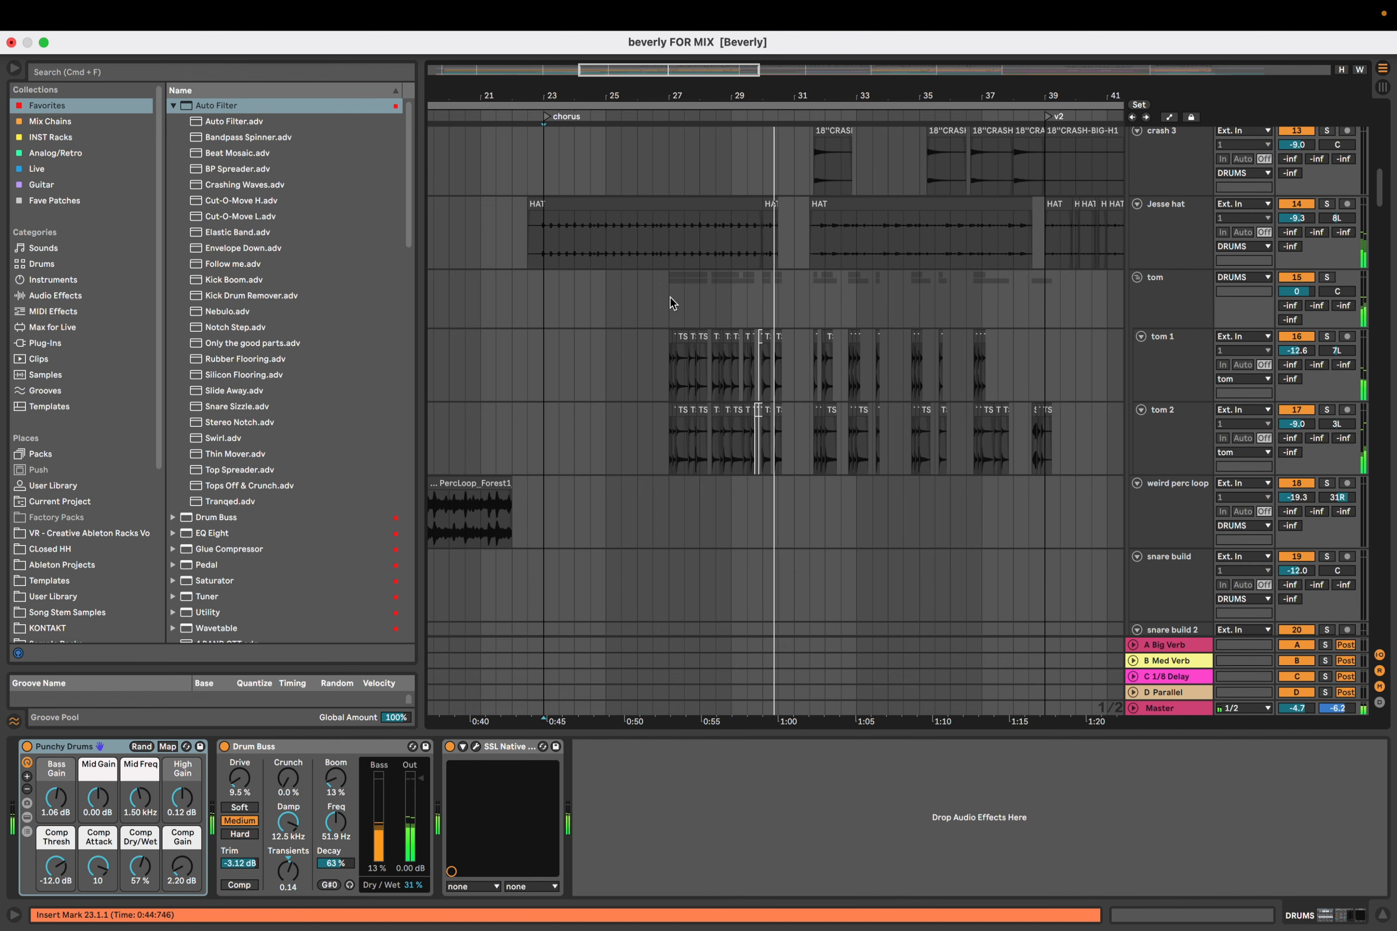
left_click(775, 299)
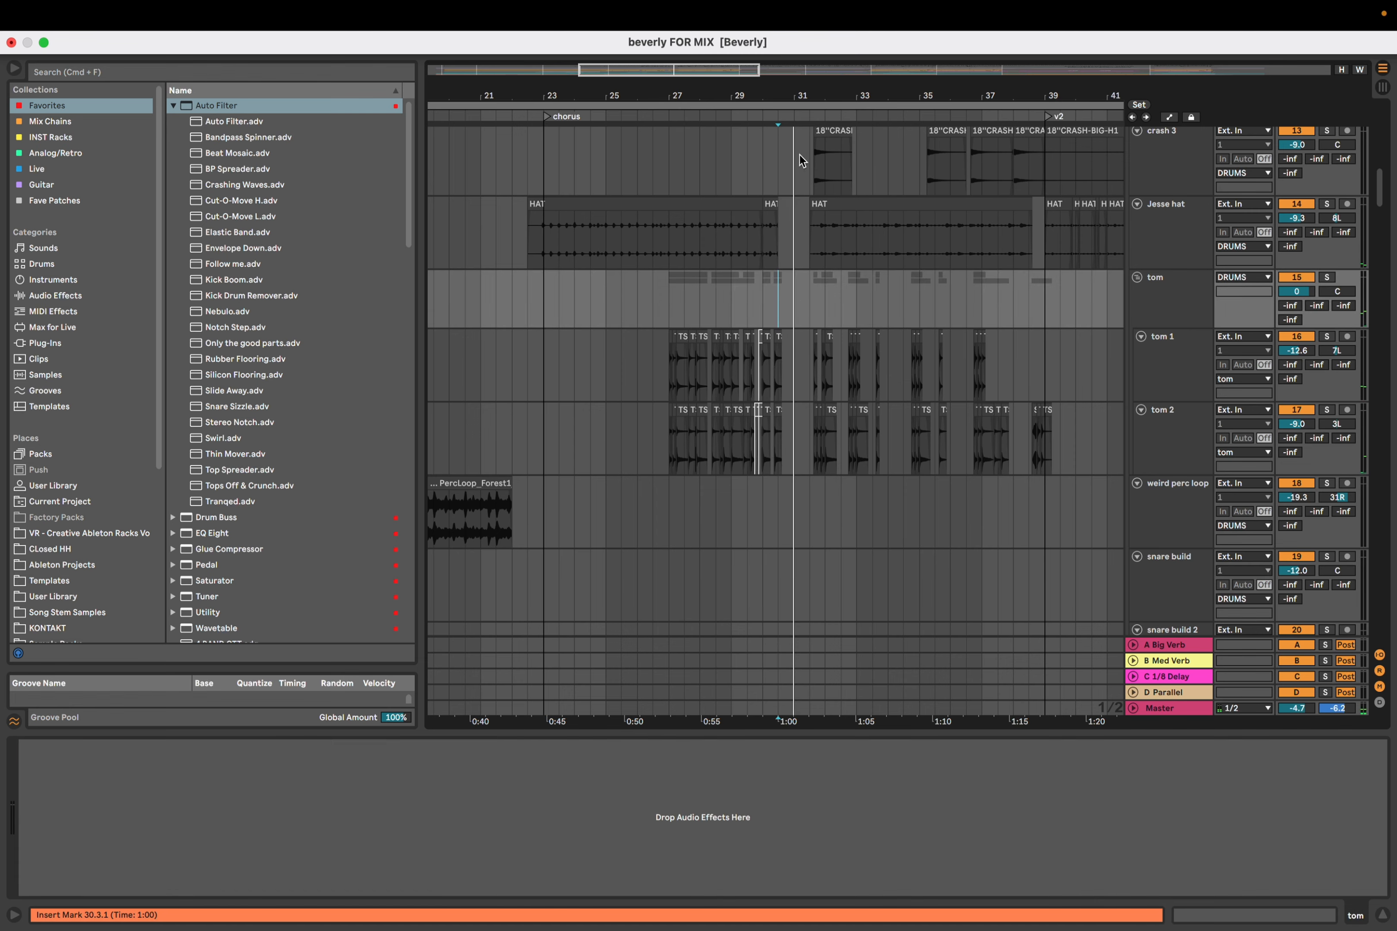
Play the soloed DRUMS group from 31.3.1
scroll(827, 463, "down", 2)
scroll(623, 570, "up", 4)
scroll(646, 580, "up", 8)
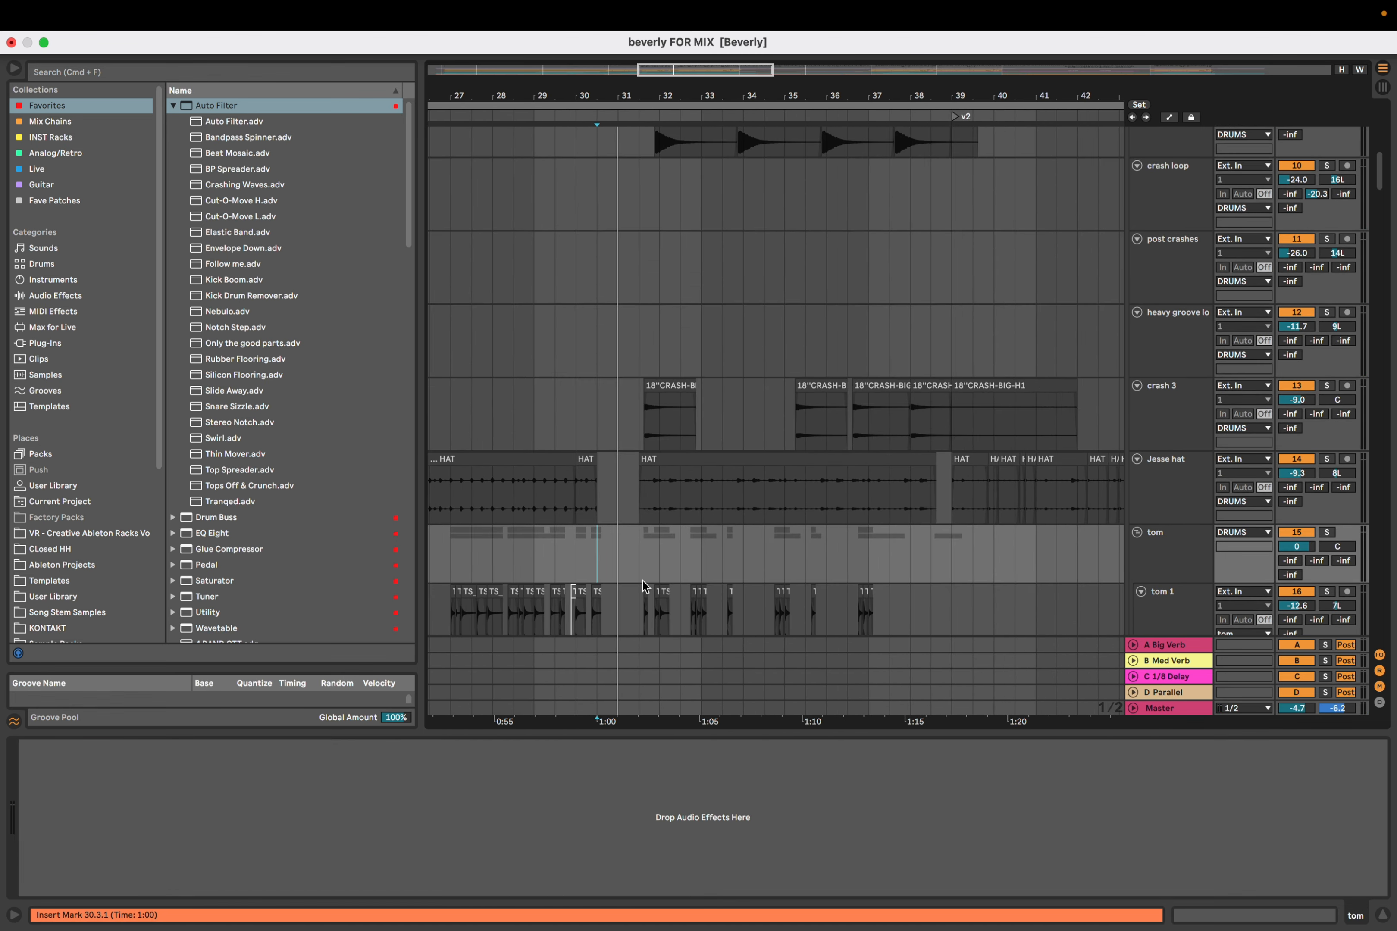
scroll(653, 539, "up", 5)
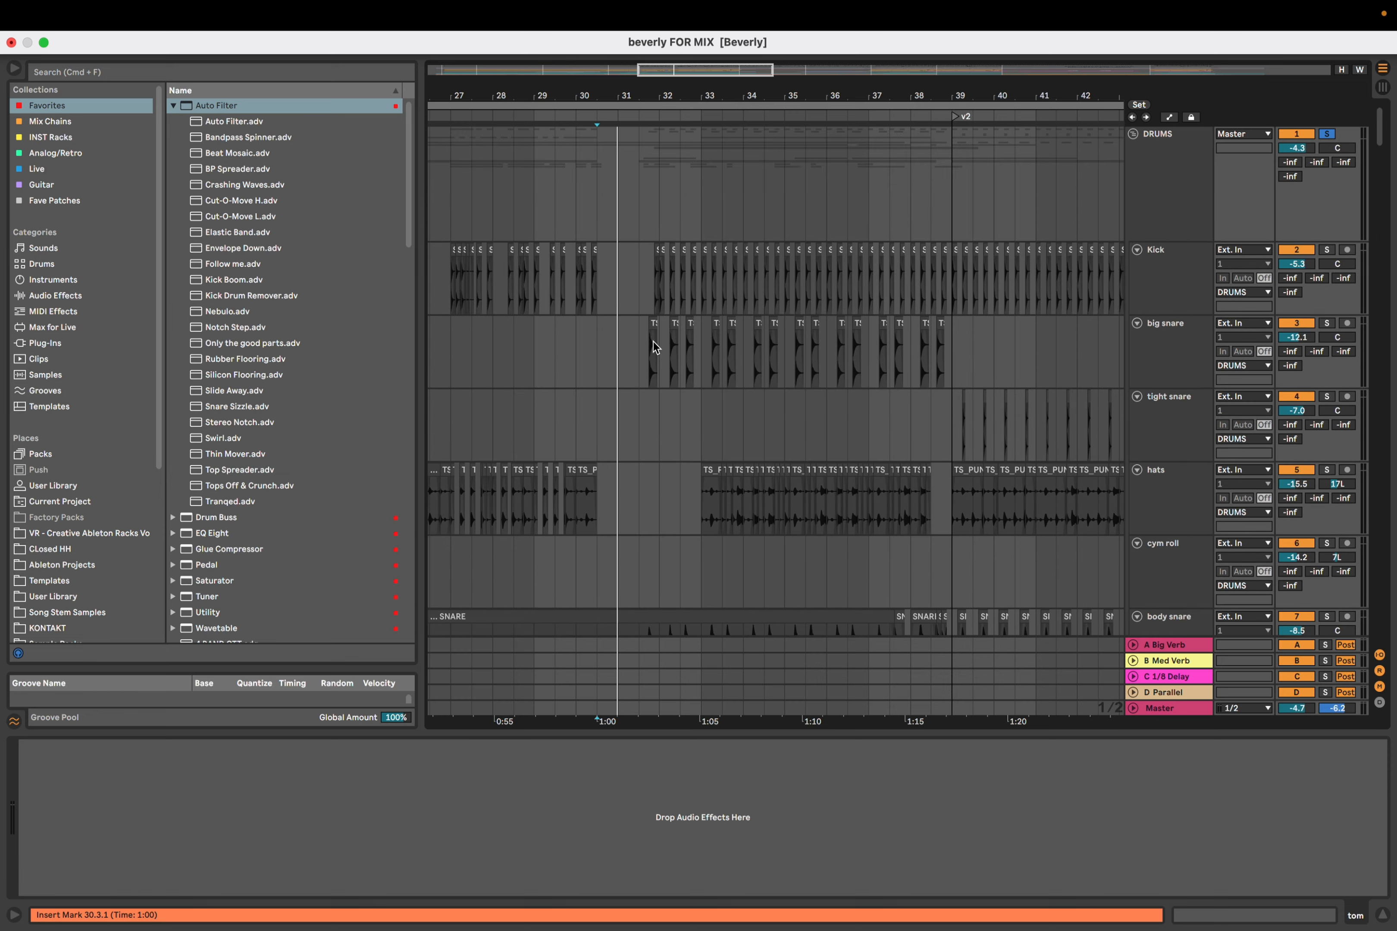
left_click(642, 204)
key("space")
scroll(655, 304, "down", 3)
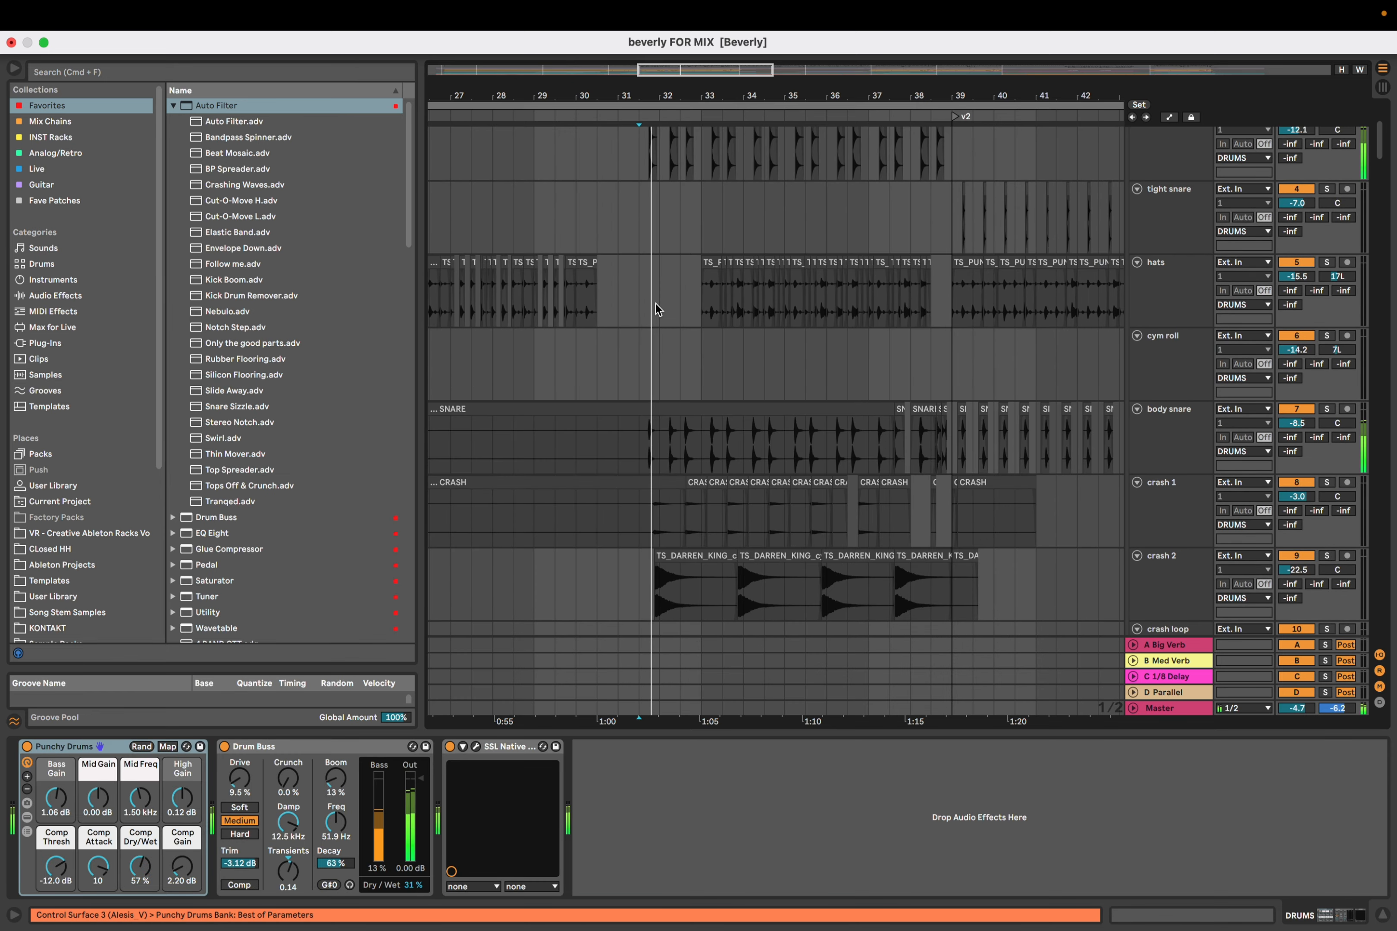
Examine the snare, crash, hat and tom tracks in the second half of the first chorus
scroll(654, 307, "down", 2)
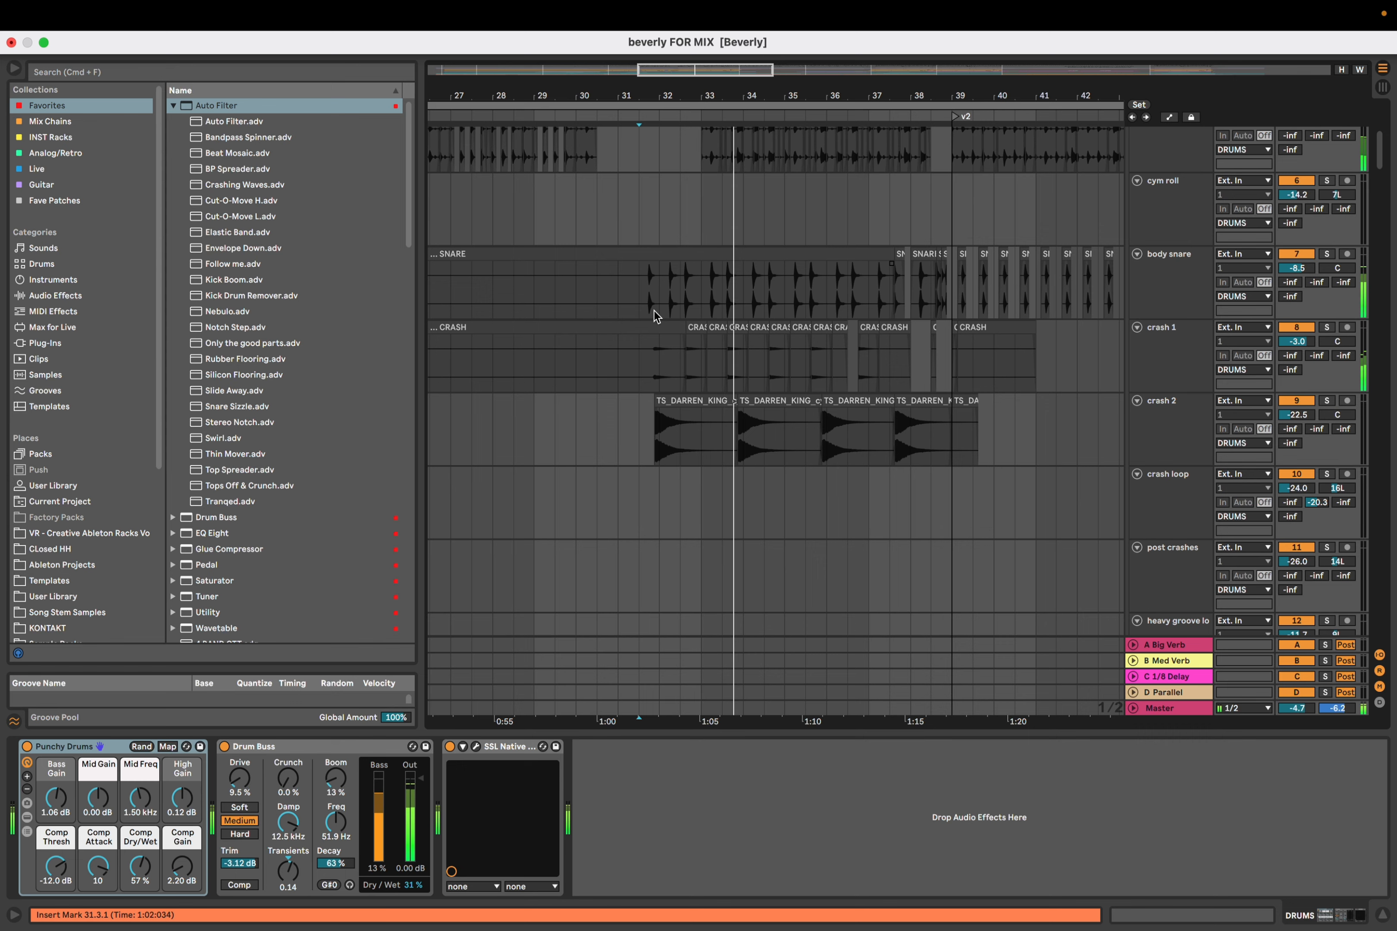
scroll(654, 310, "down", 3)
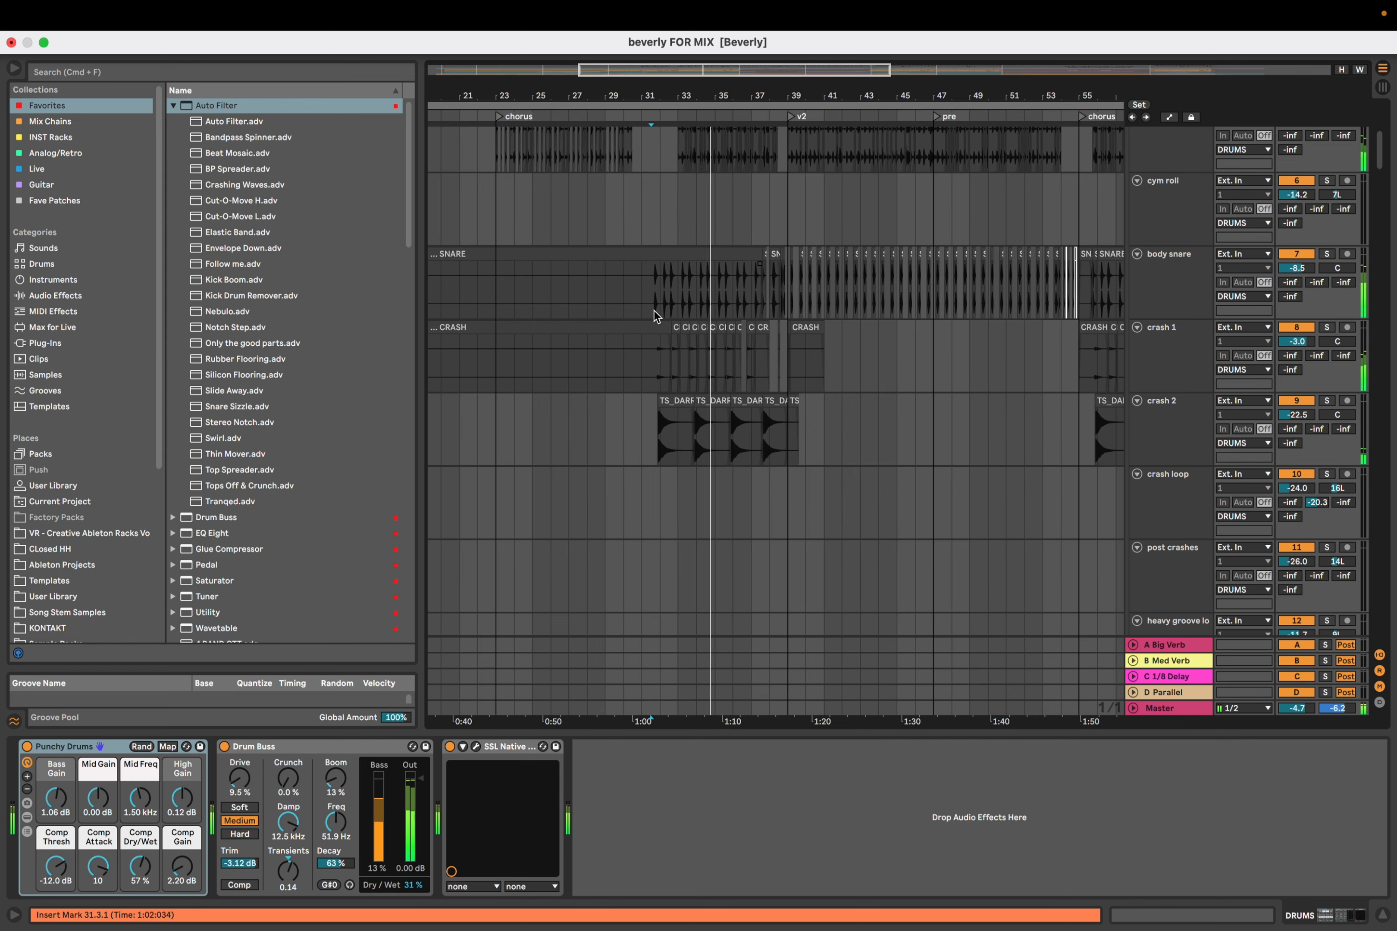
scroll(654, 310, "up", 3)
scroll(654, 310, "up", 2)
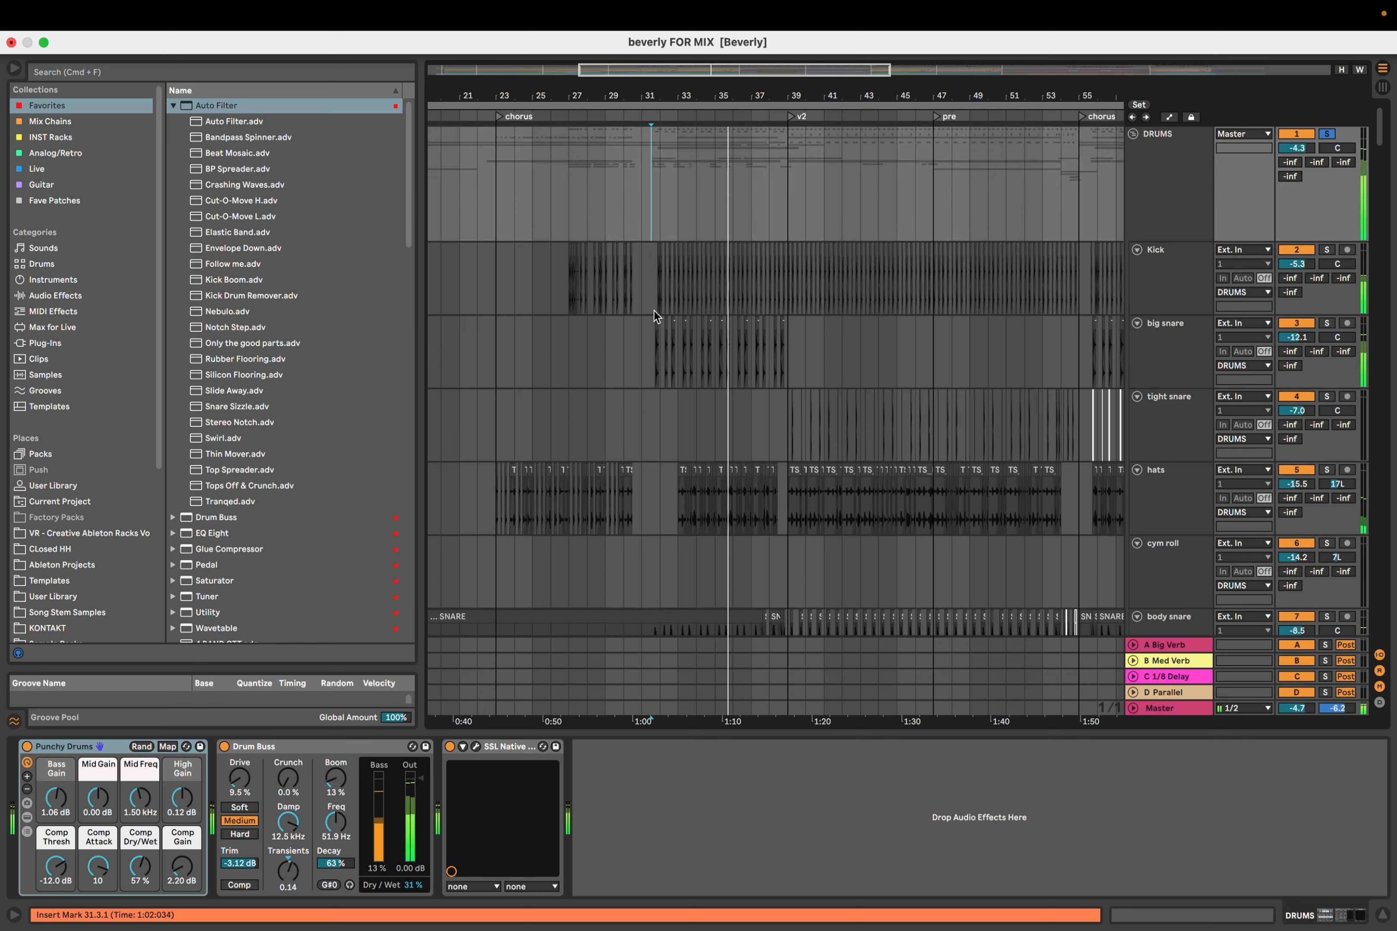
scroll(668, 385, "down", 3)
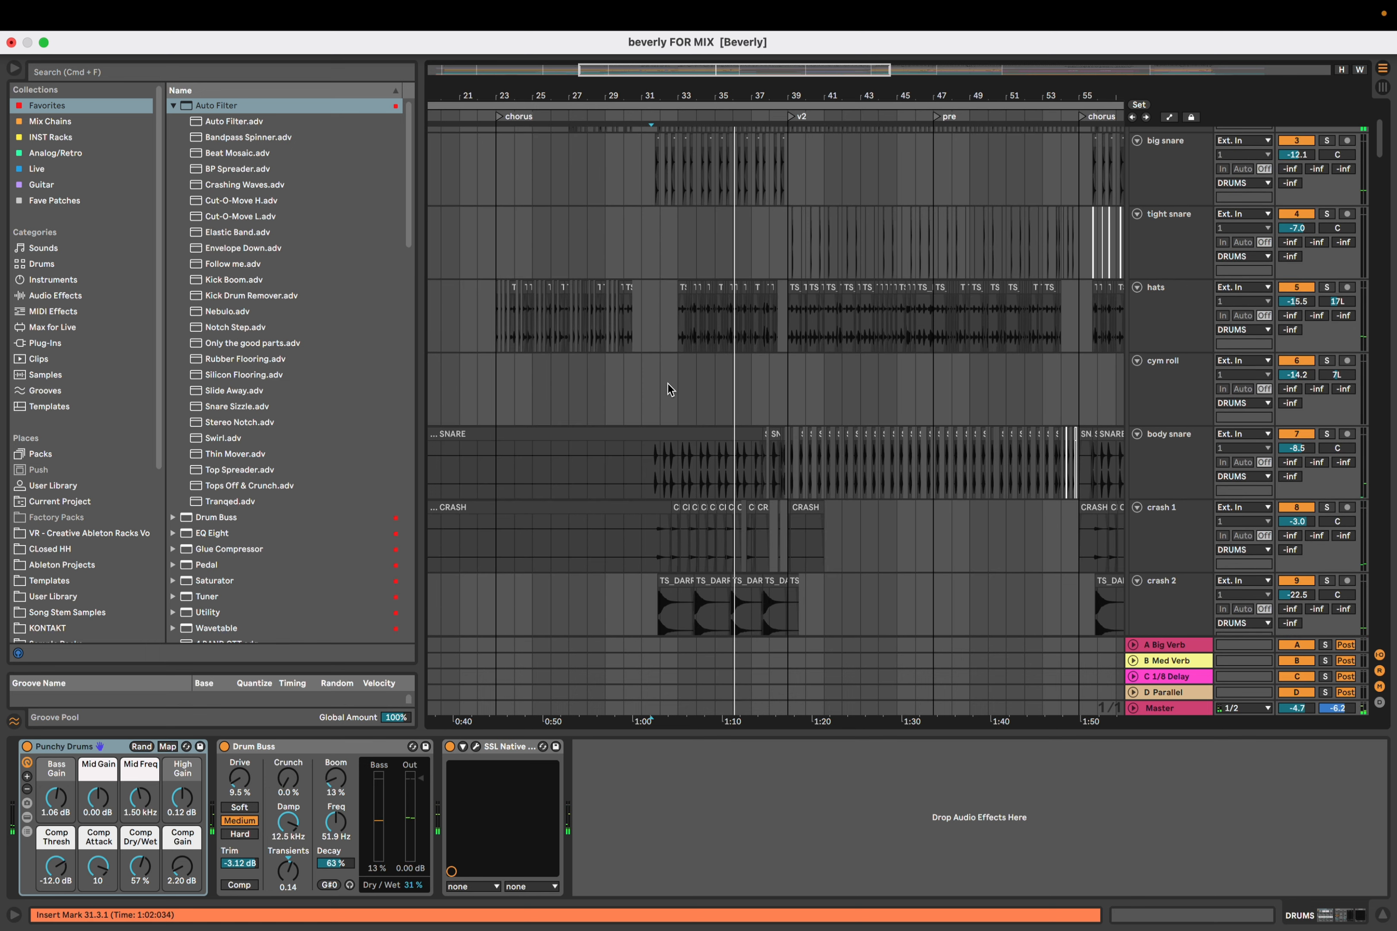
scroll(665, 399, "down", 7)
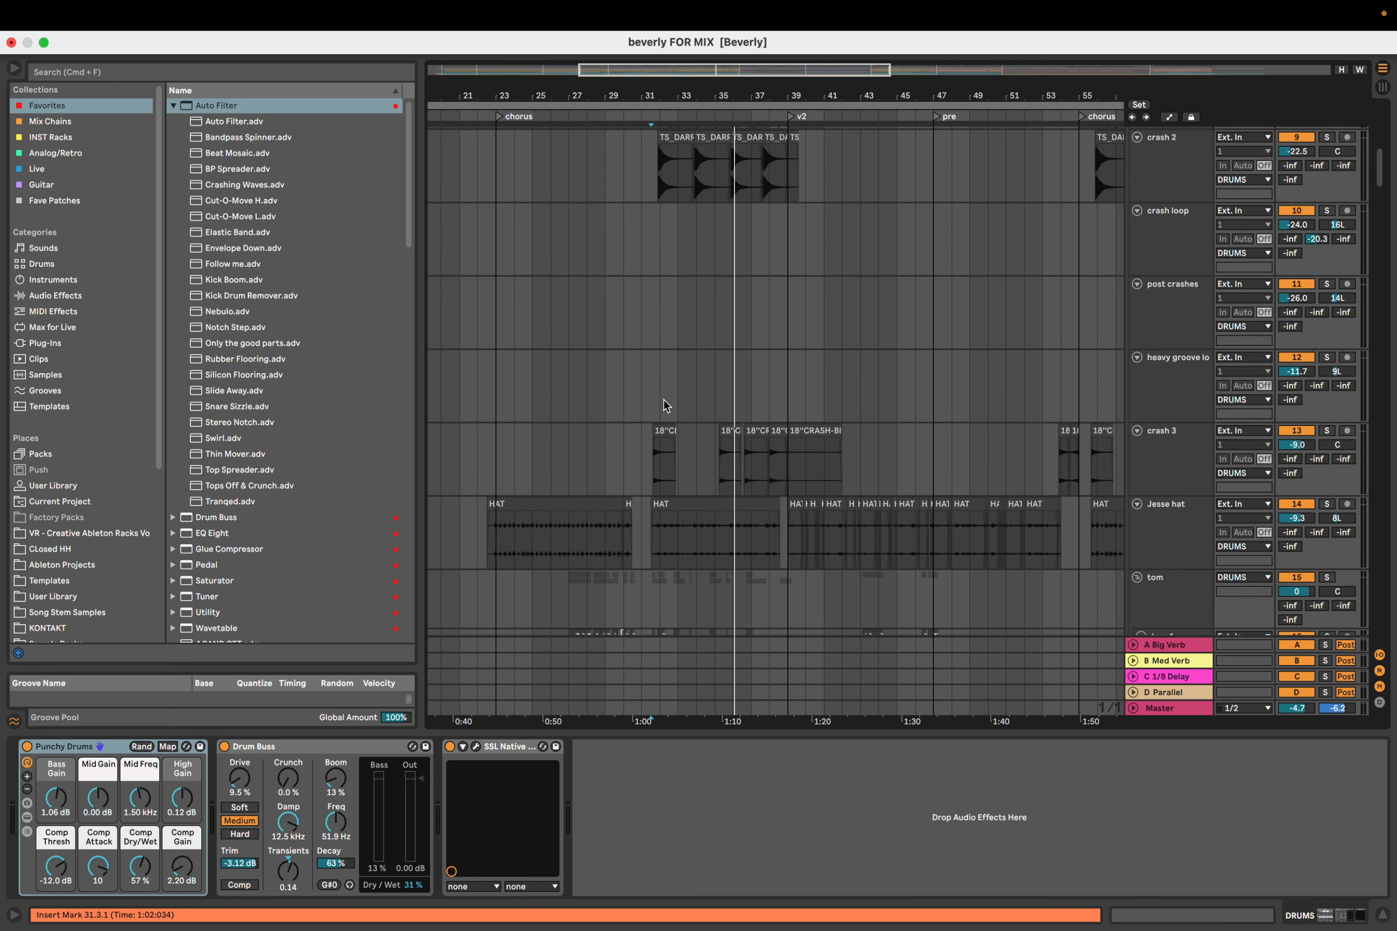
scroll(683, 450, "down", 2)
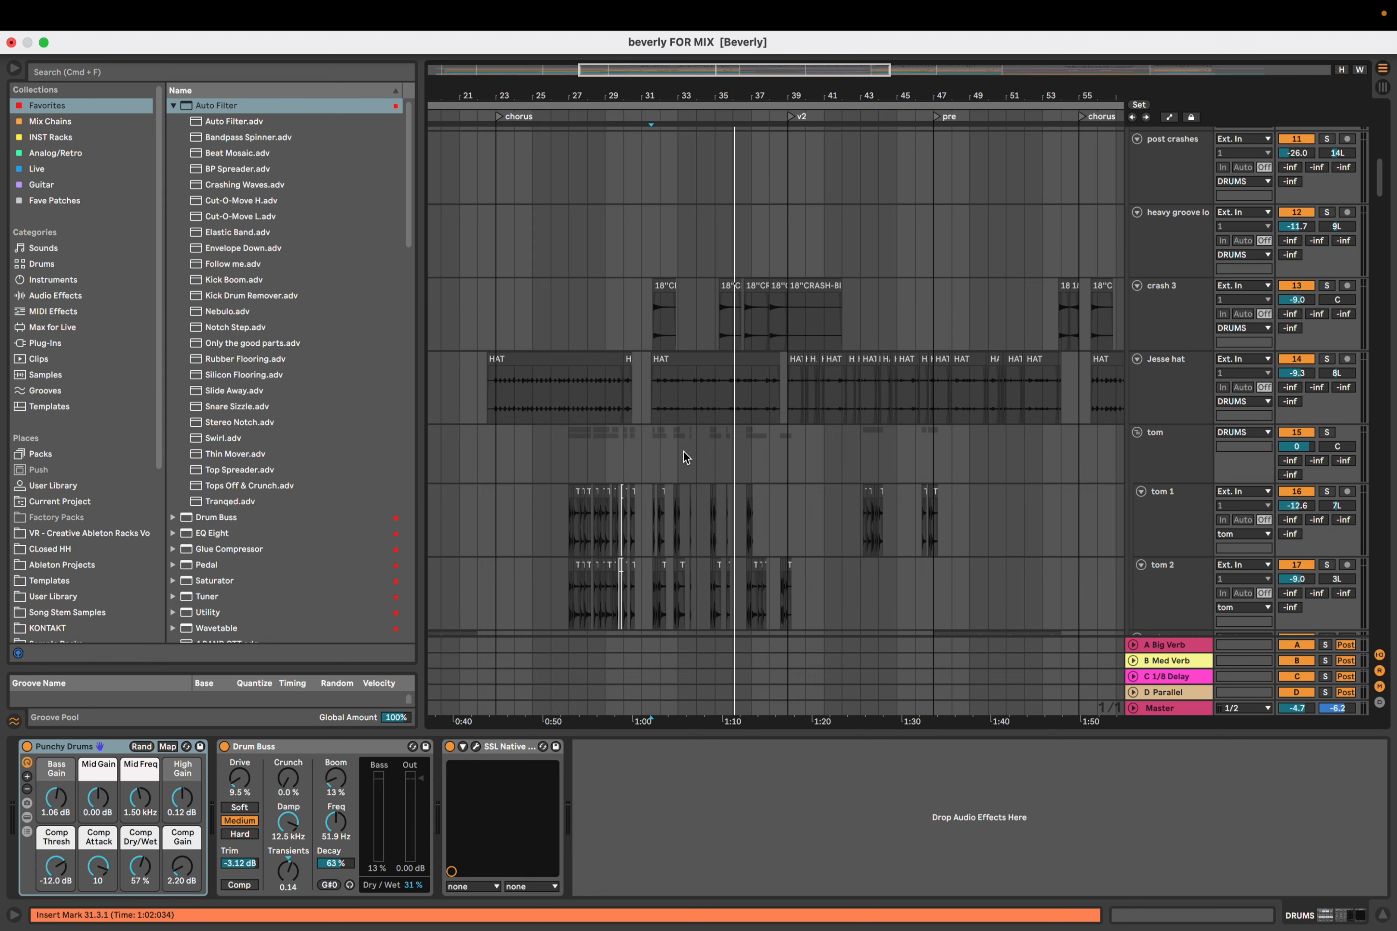
Solo the Jesse hat track and play it from the chorus start at 23.1.1
scroll(684, 452, "up", 2)
left_click_drag(683, 452, 756, 452)
scroll(756, 453, "up", 3)
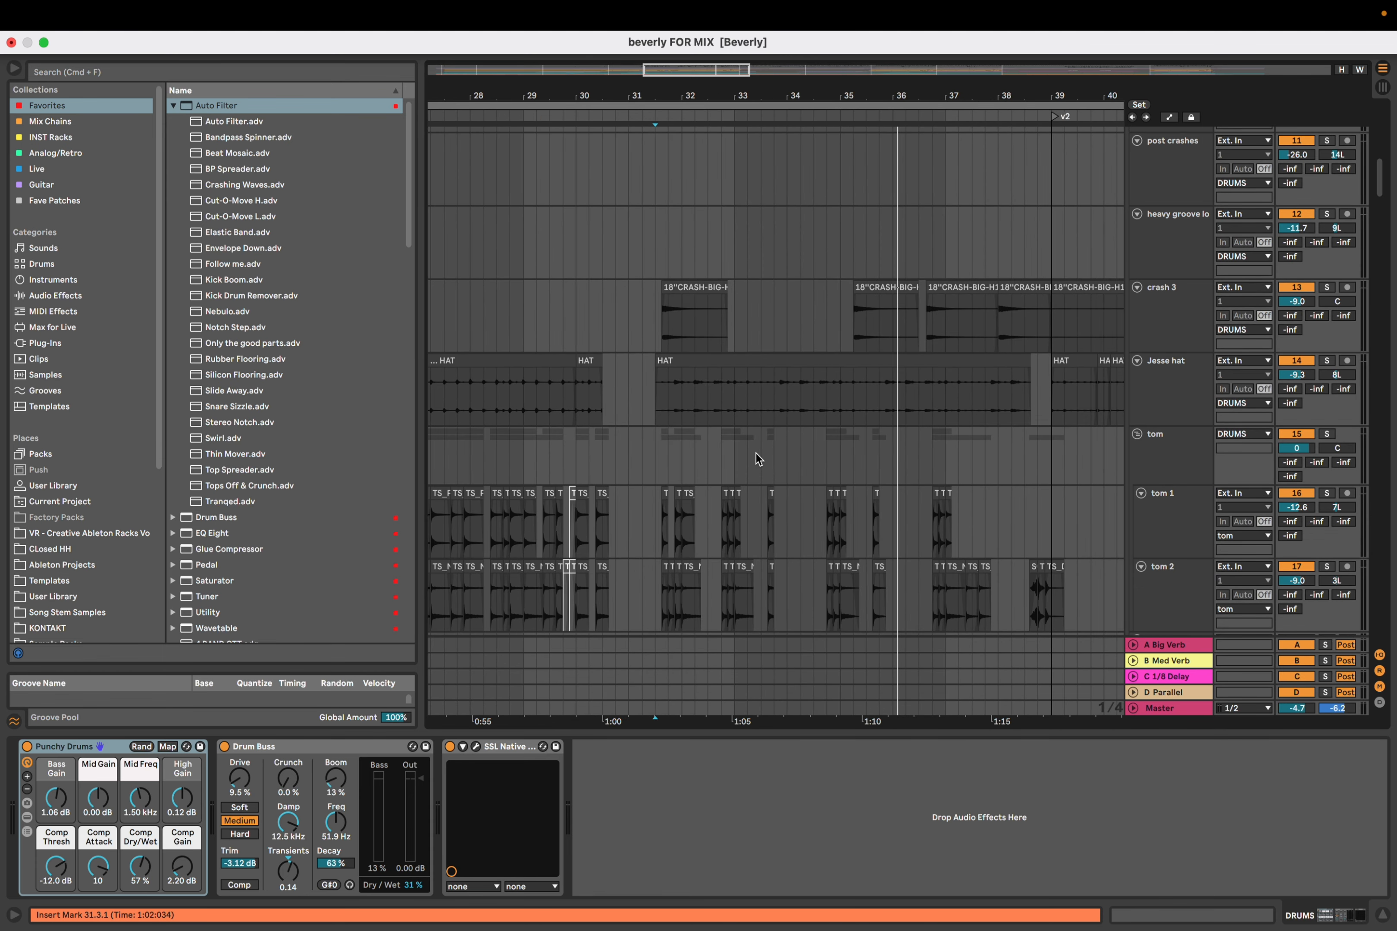
scroll(705, 455, "left", 5)
scroll(705, 455, "up", 1)
left_click(568, 396)
left_click(471, 429)
key("s")
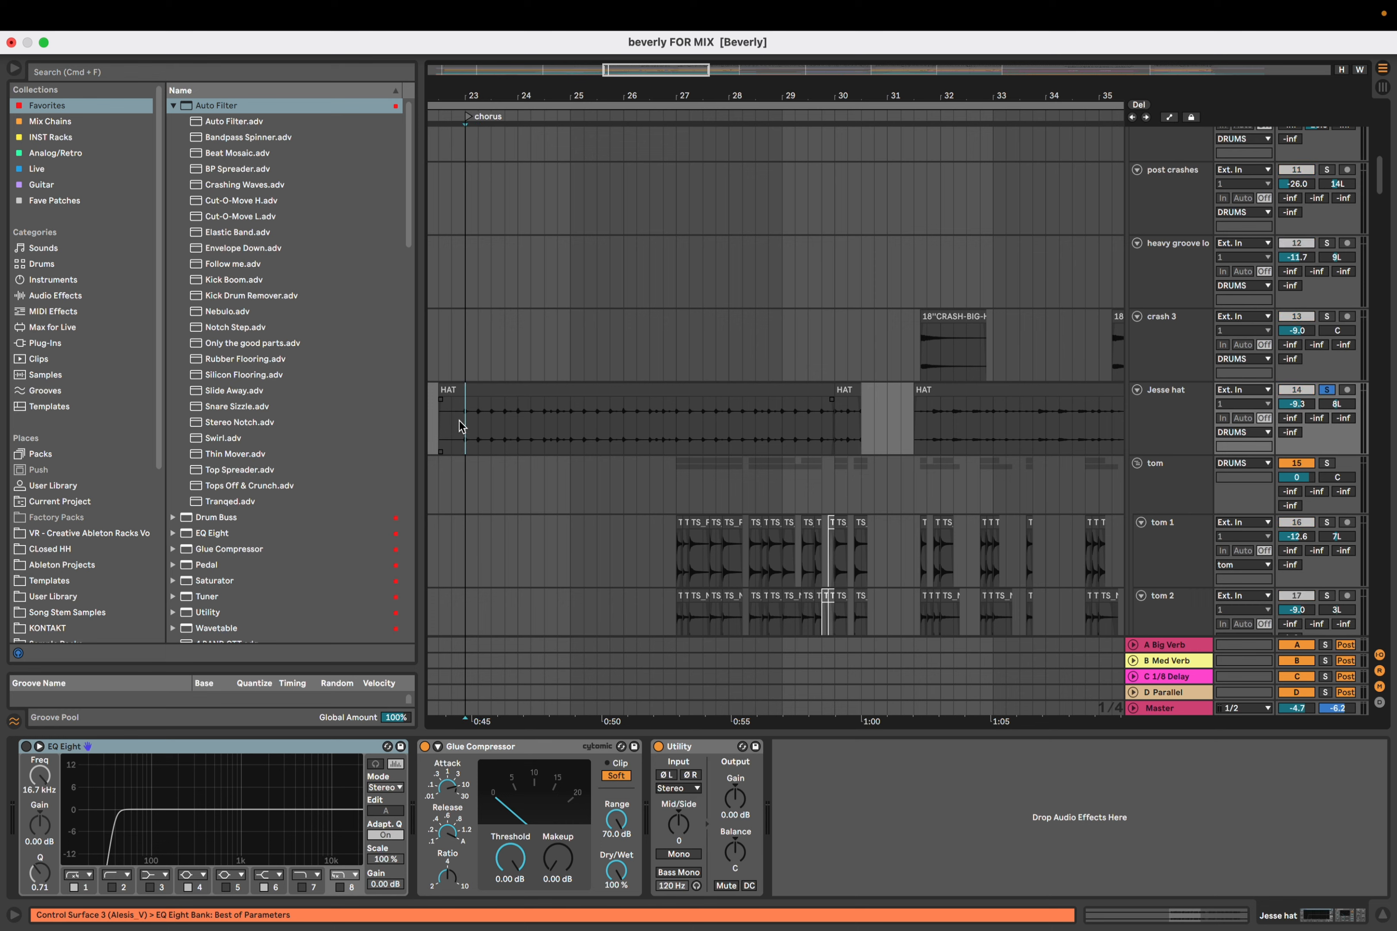
key("space")
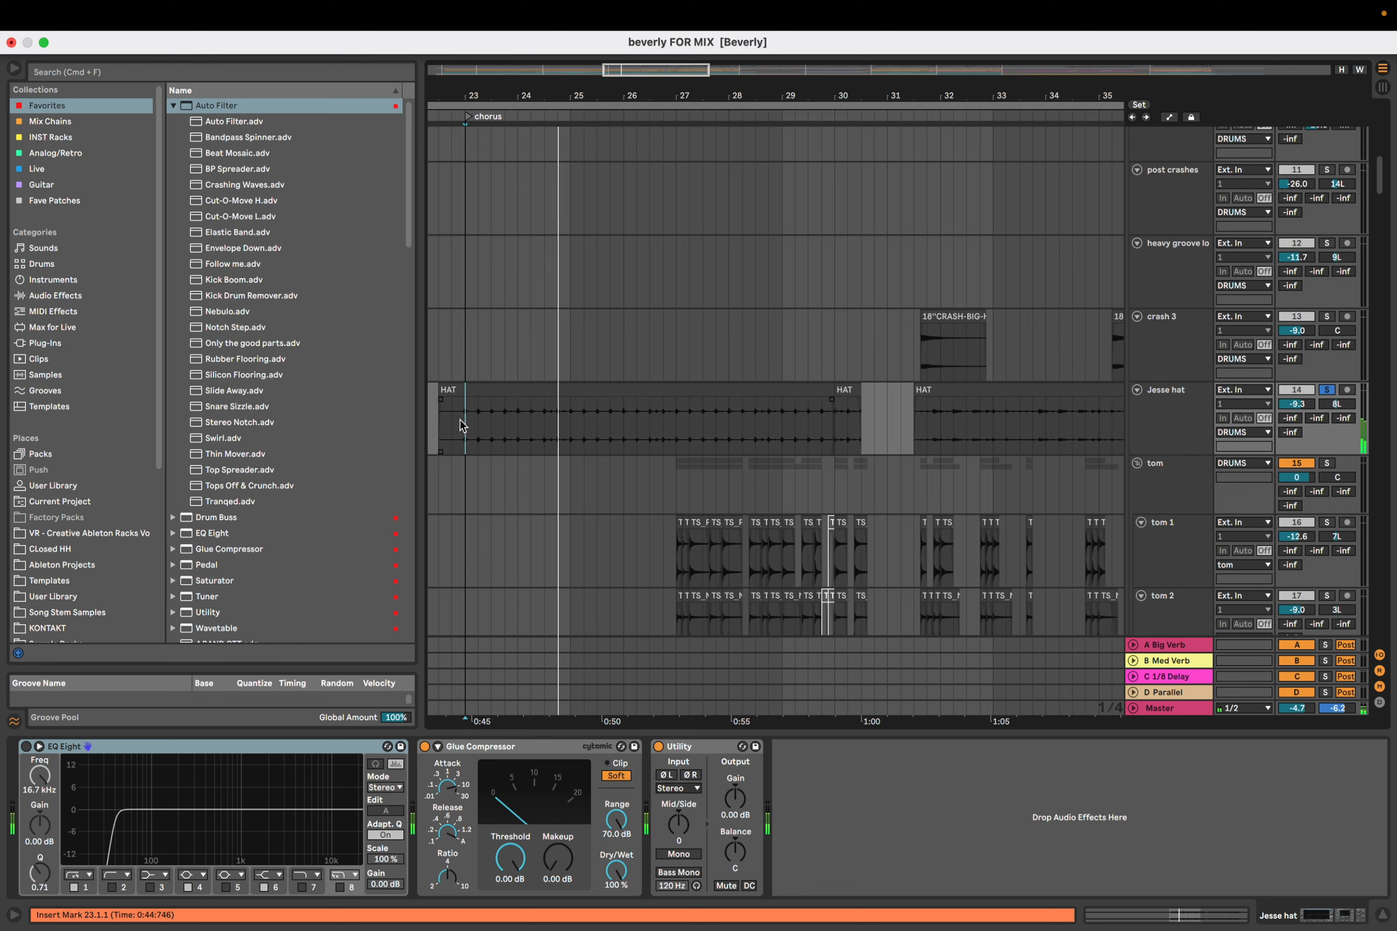
key("space")
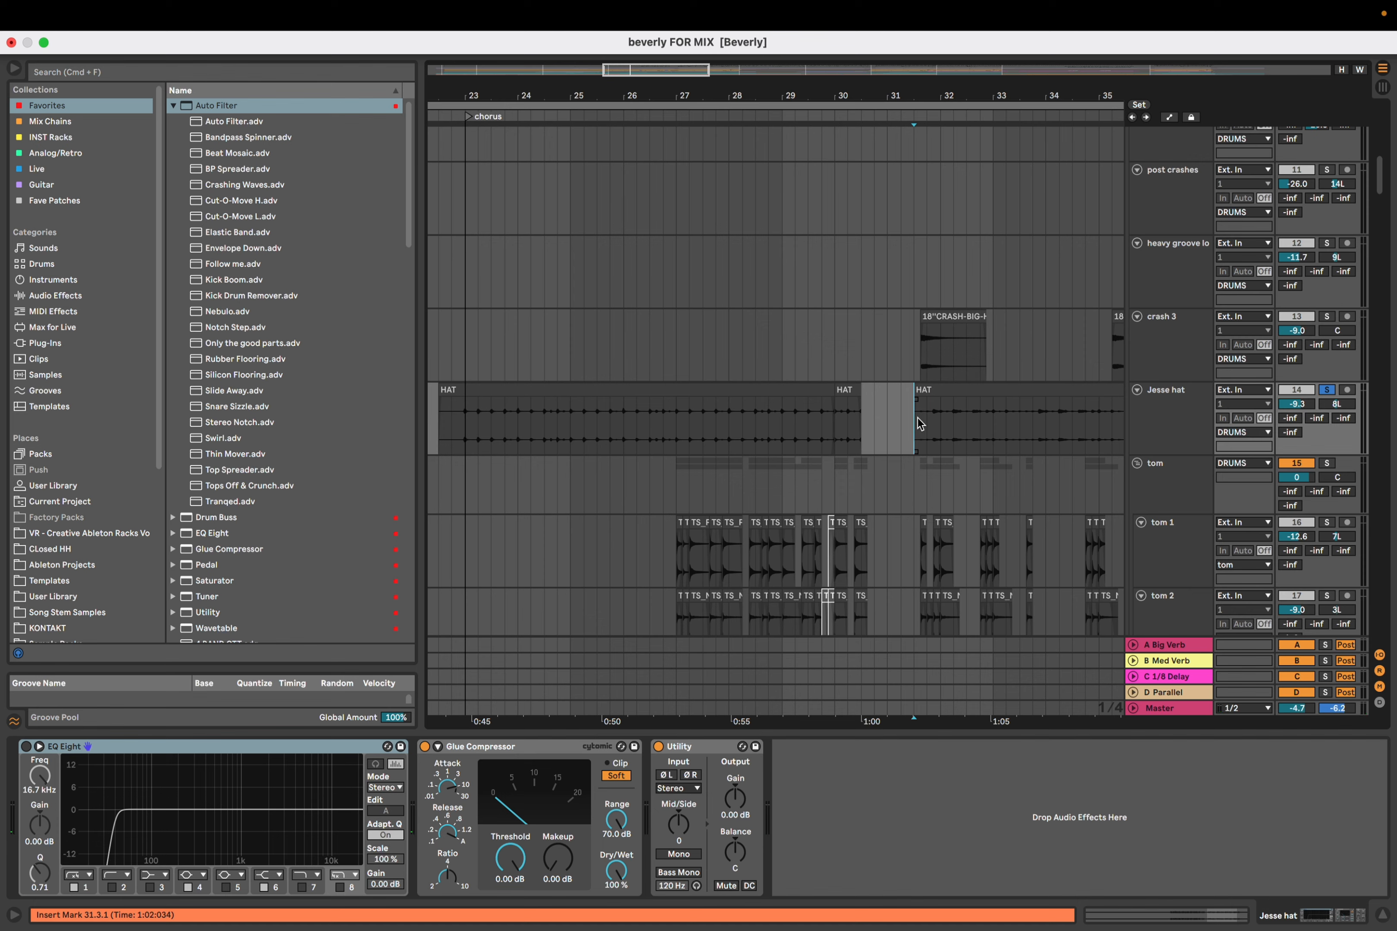
Play the soloed Jesse hat track from 31.4.1
scroll(918, 418, "right", 8)
left_click(685, 418)
key("space")
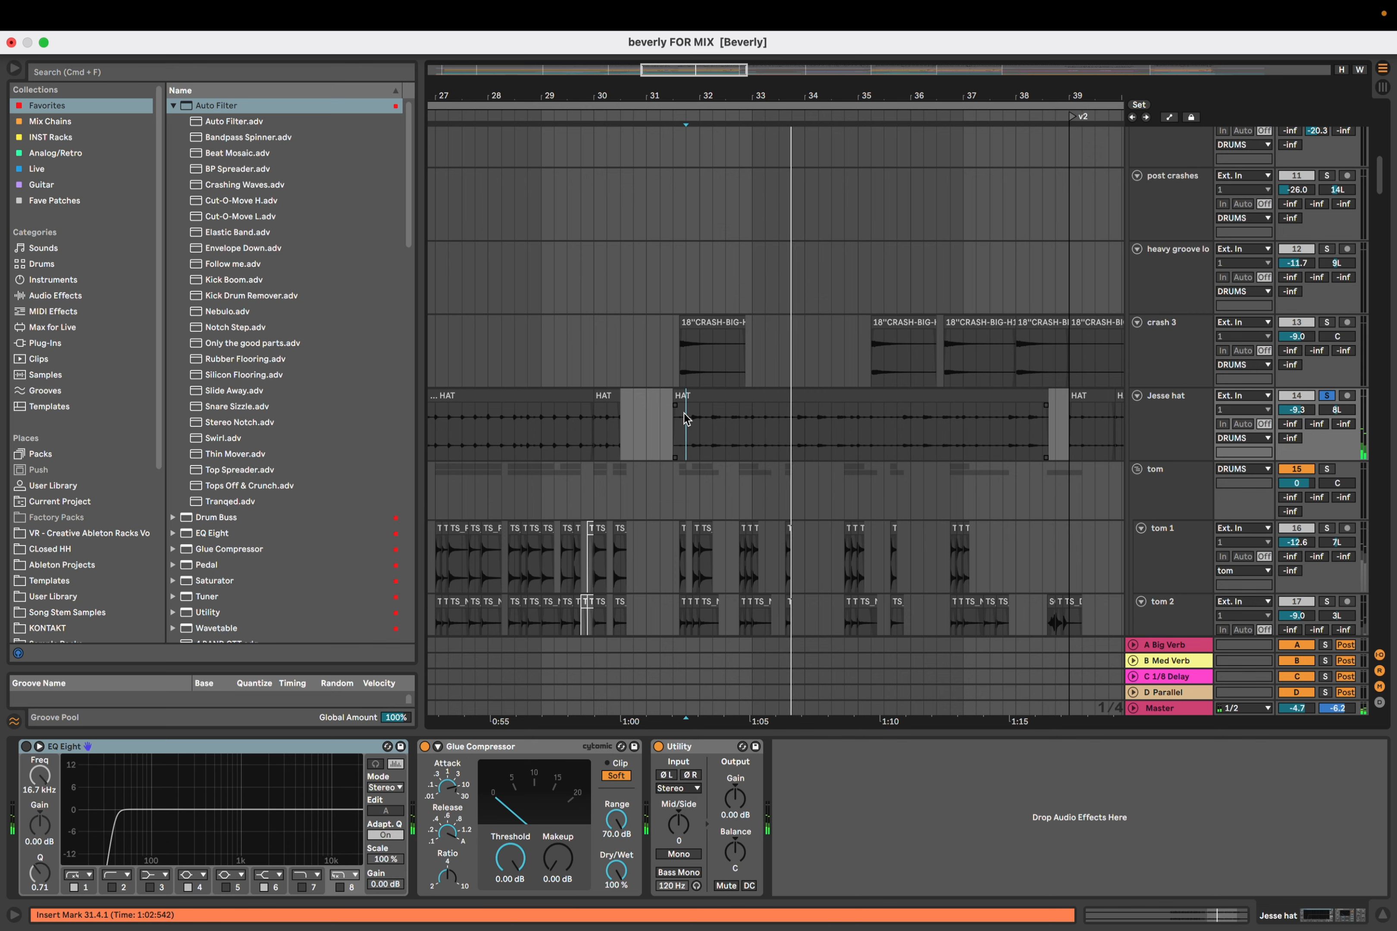
key("space")
Solo the body snare track and play it from 31.3.1
scroll(685, 419, "up", 6)
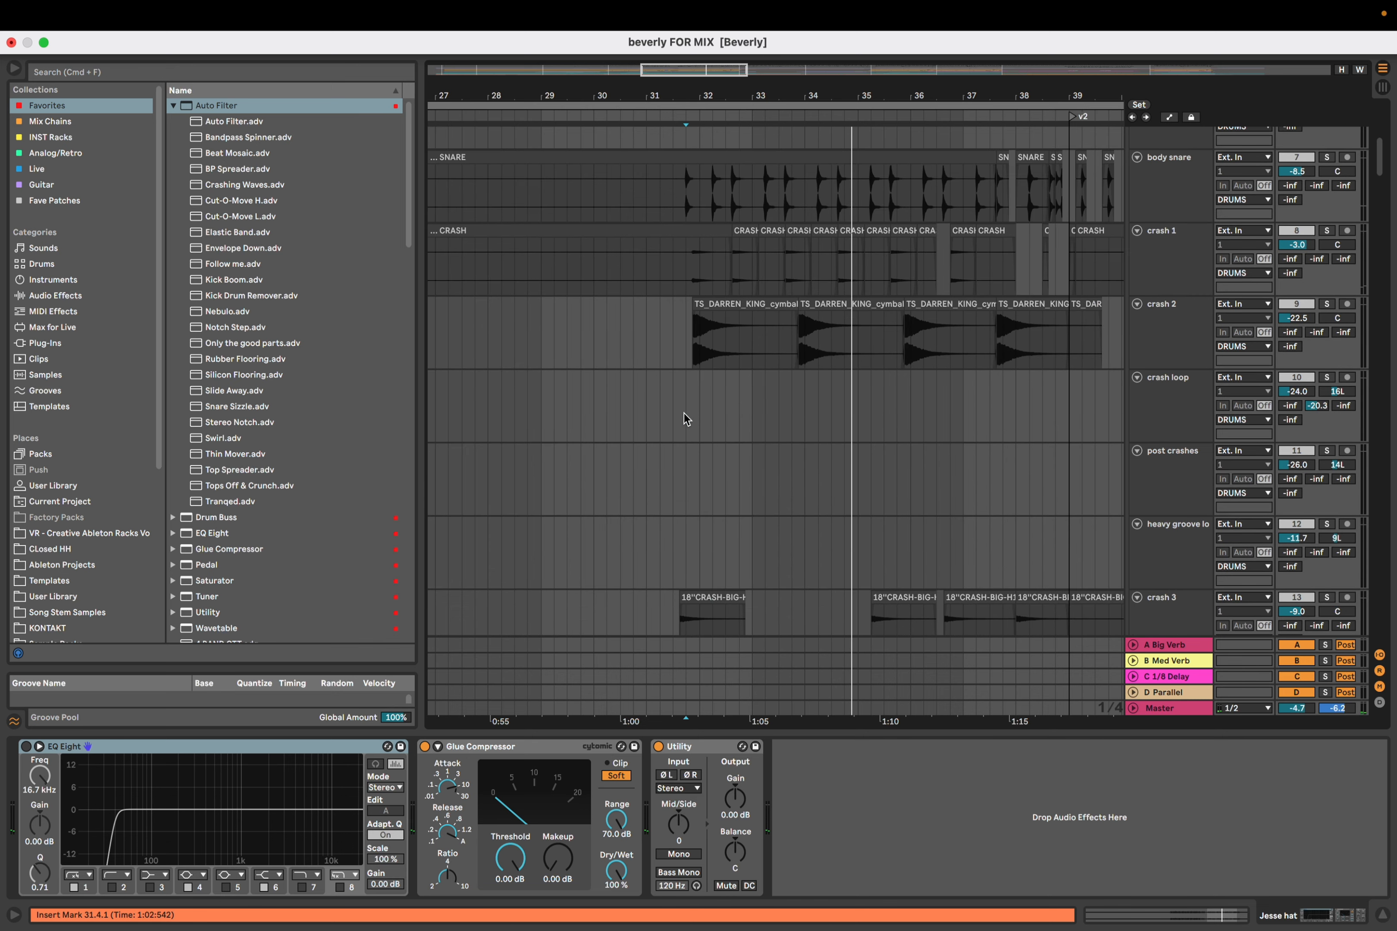
left_click(687, 370)
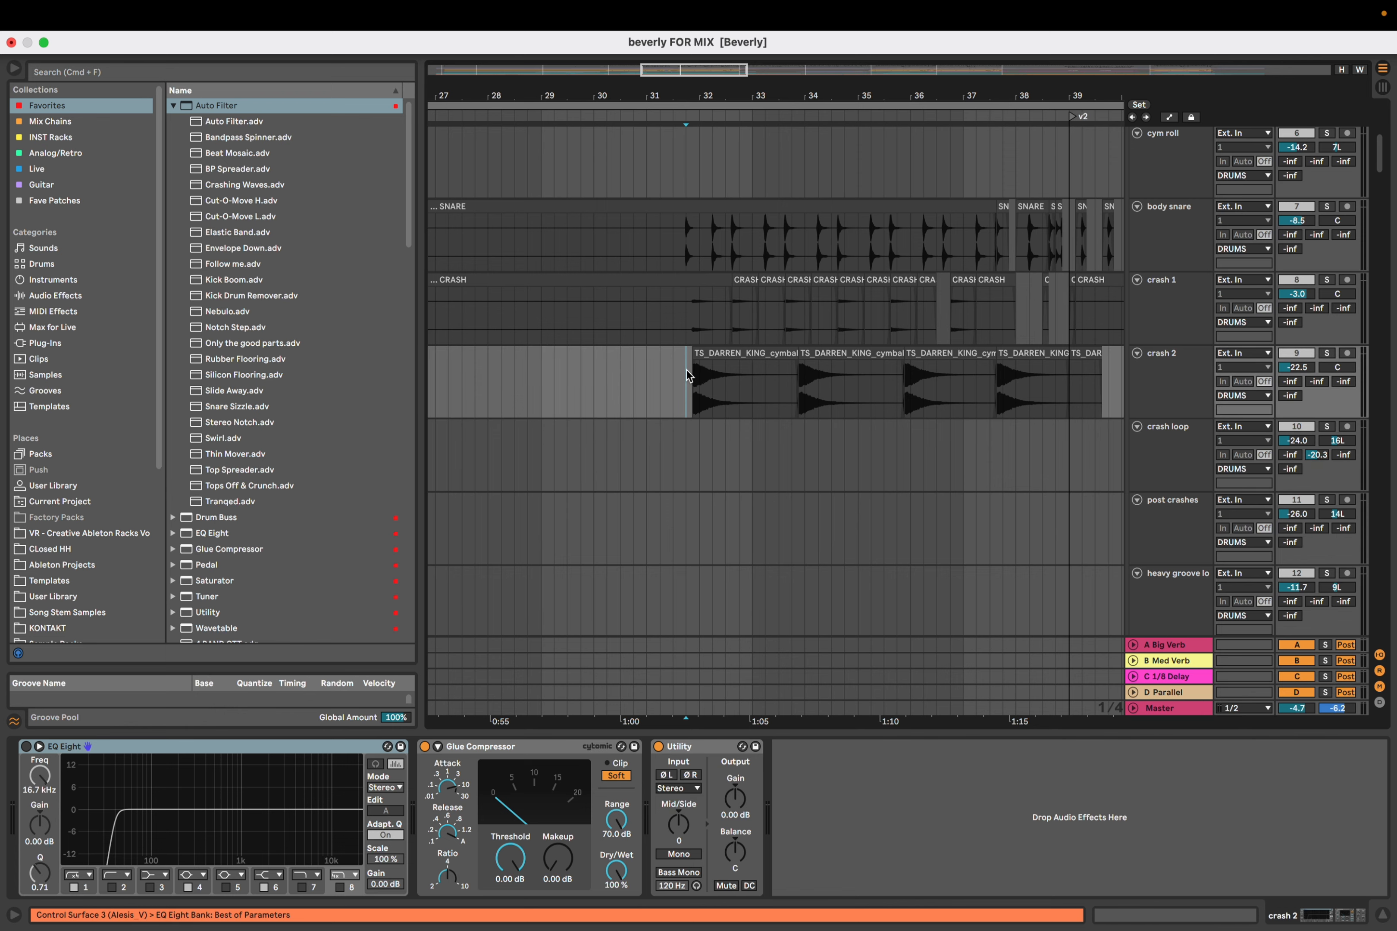
scroll(687, 370, "up", 2)
left_click(676, 391)
scroll(709, 420, "up", 2)
key("space")
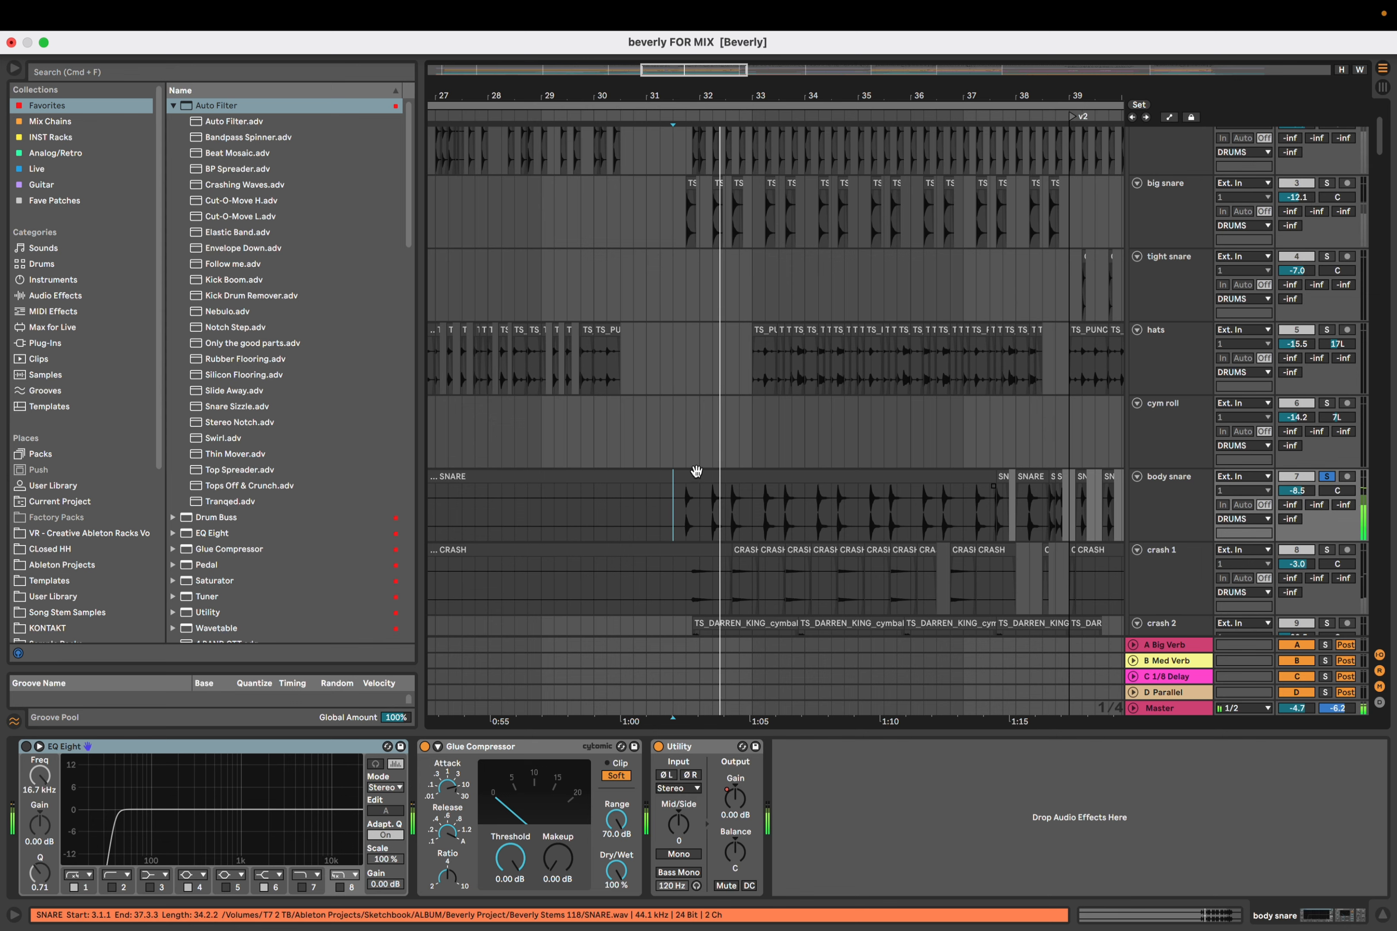
Solo the big snare track and play it from 31.3.1
scroll(696, 481, "up", 1)
scroll(695, 453, "up", 1)
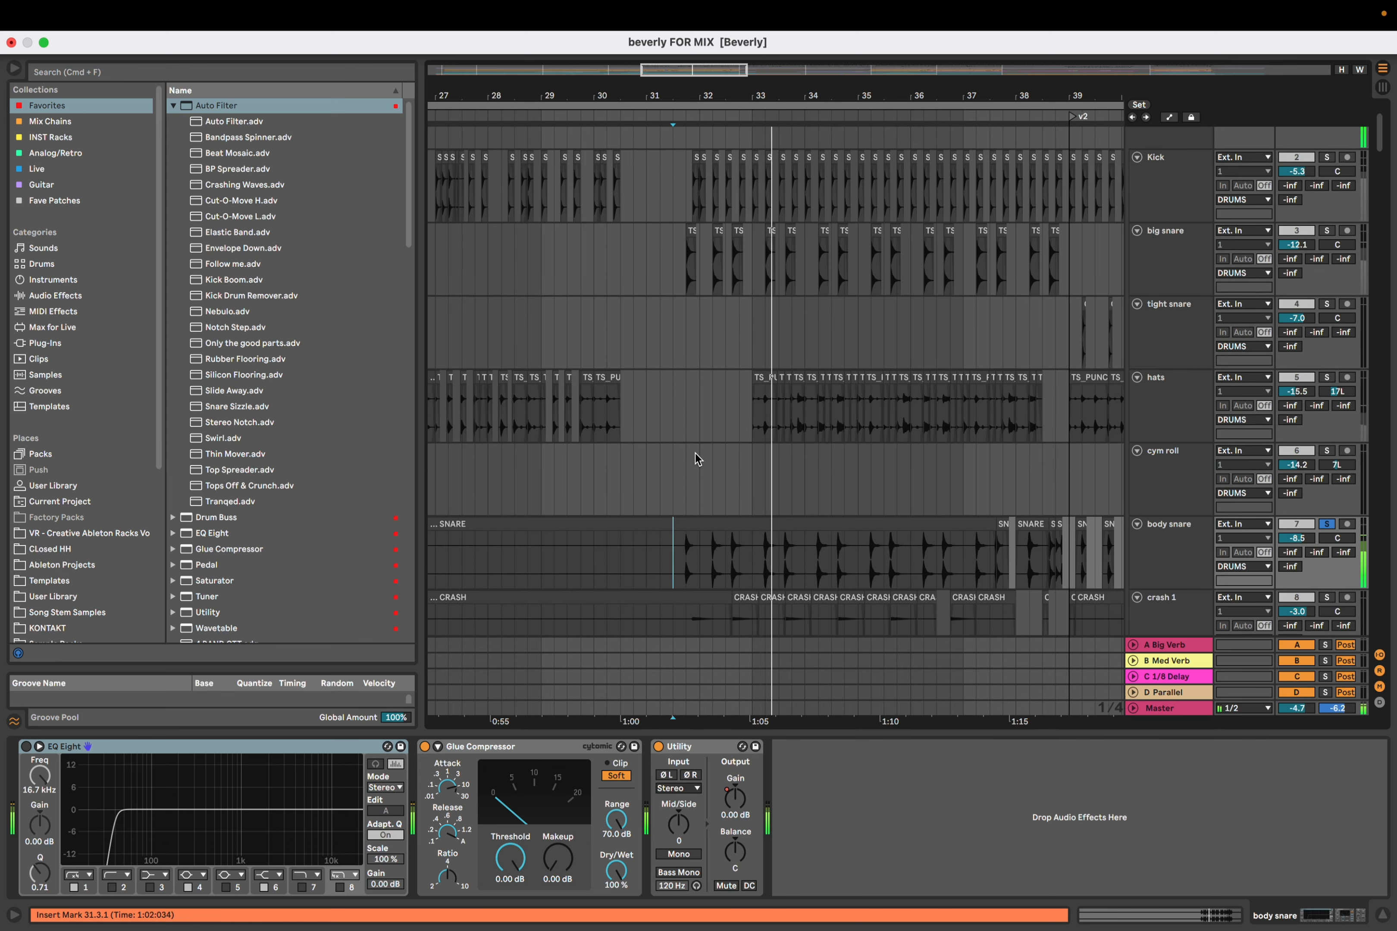
left_click(674, 259)
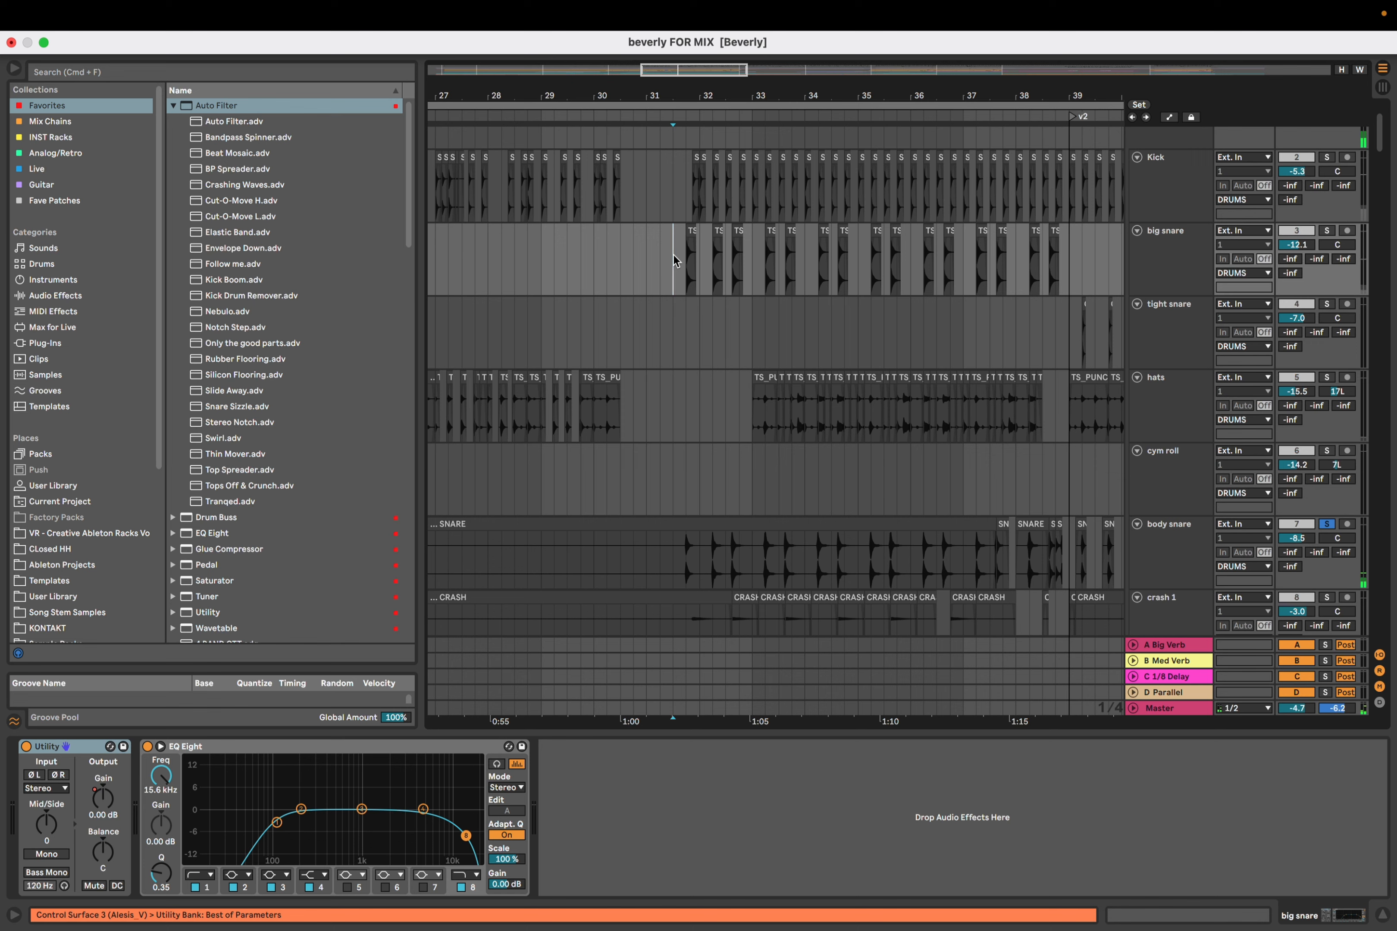
key("s")
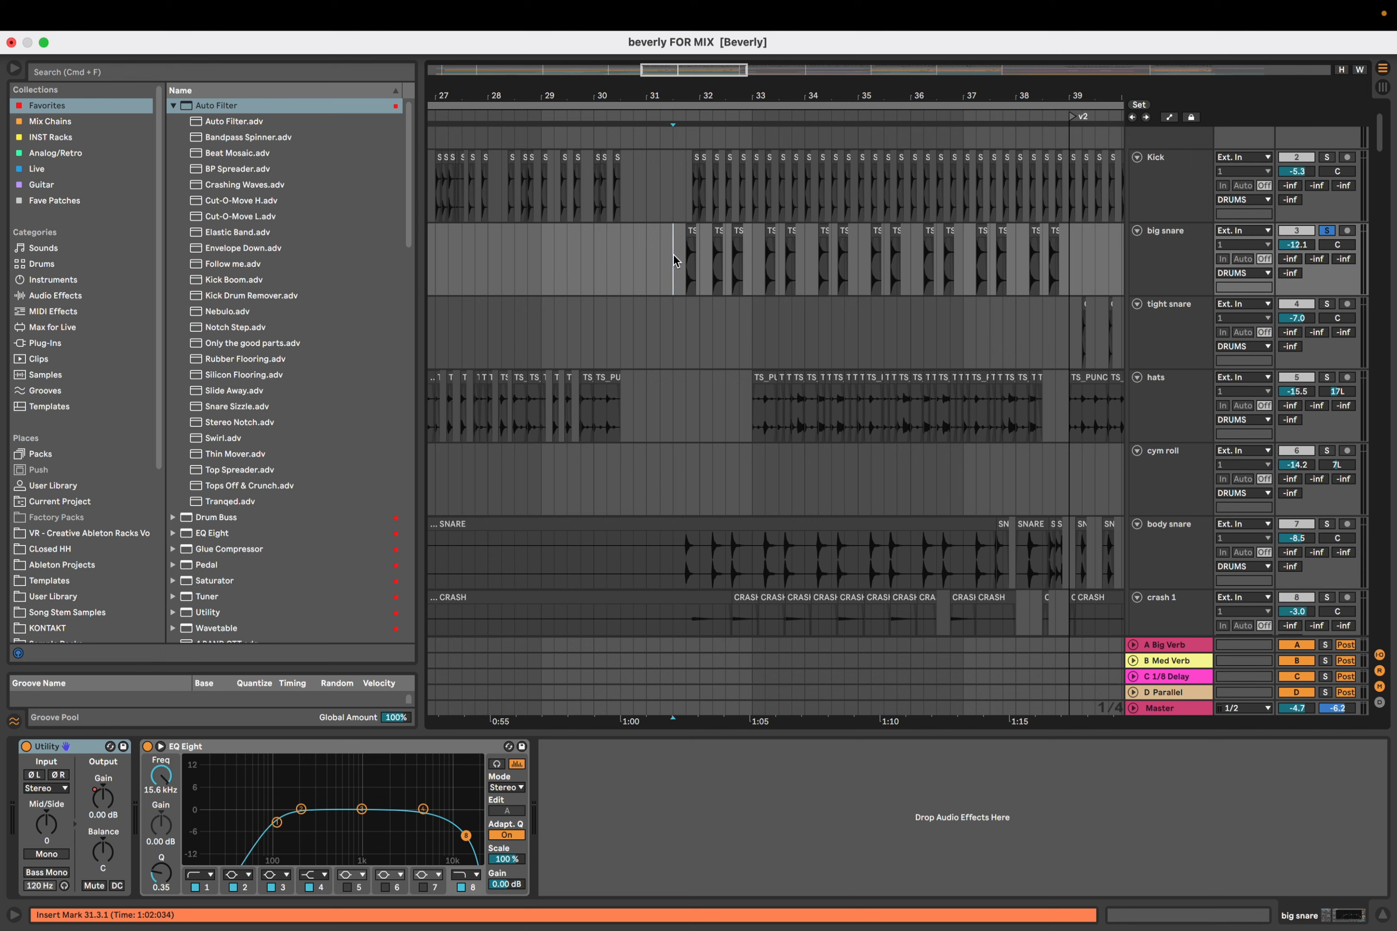
key("space")
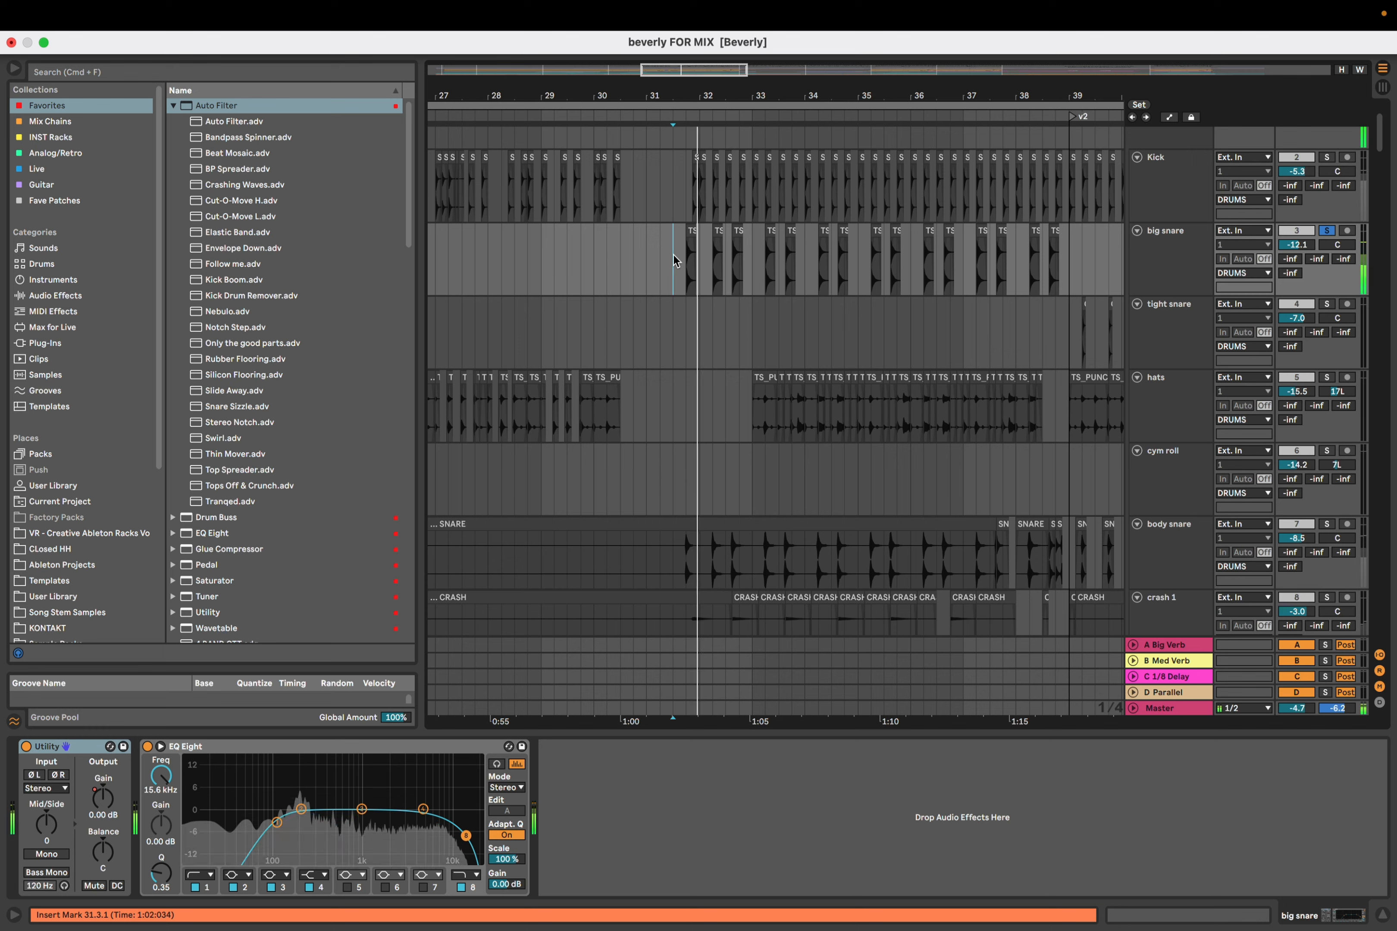
scroll(674, 261, "up", 3)
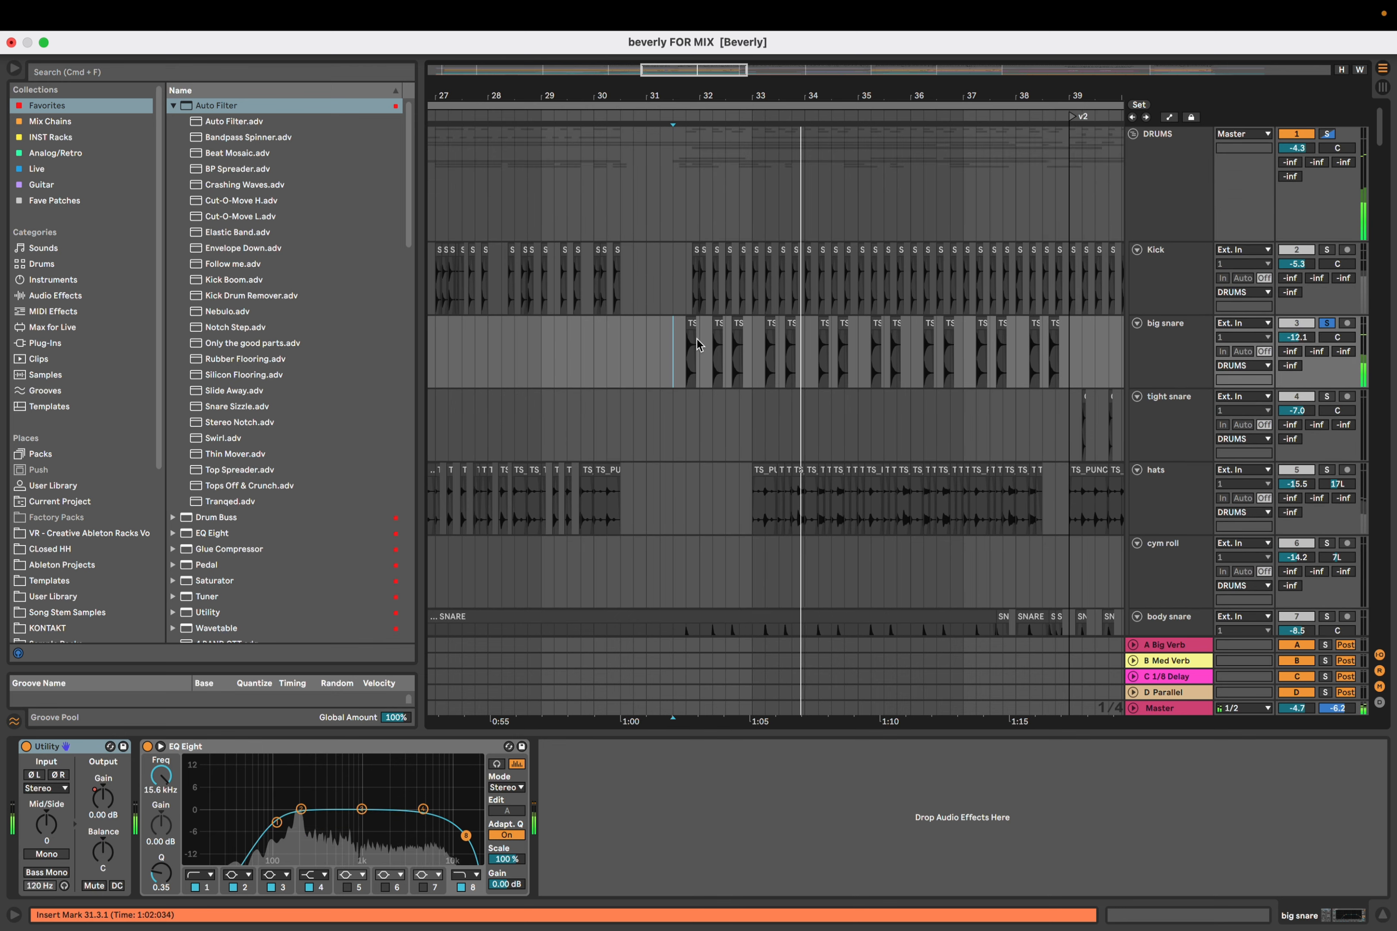
Inspect the clip settings of the first three big snare hits in the second half of the first chorus
double_click(692, 316)
left_click(718, 322)
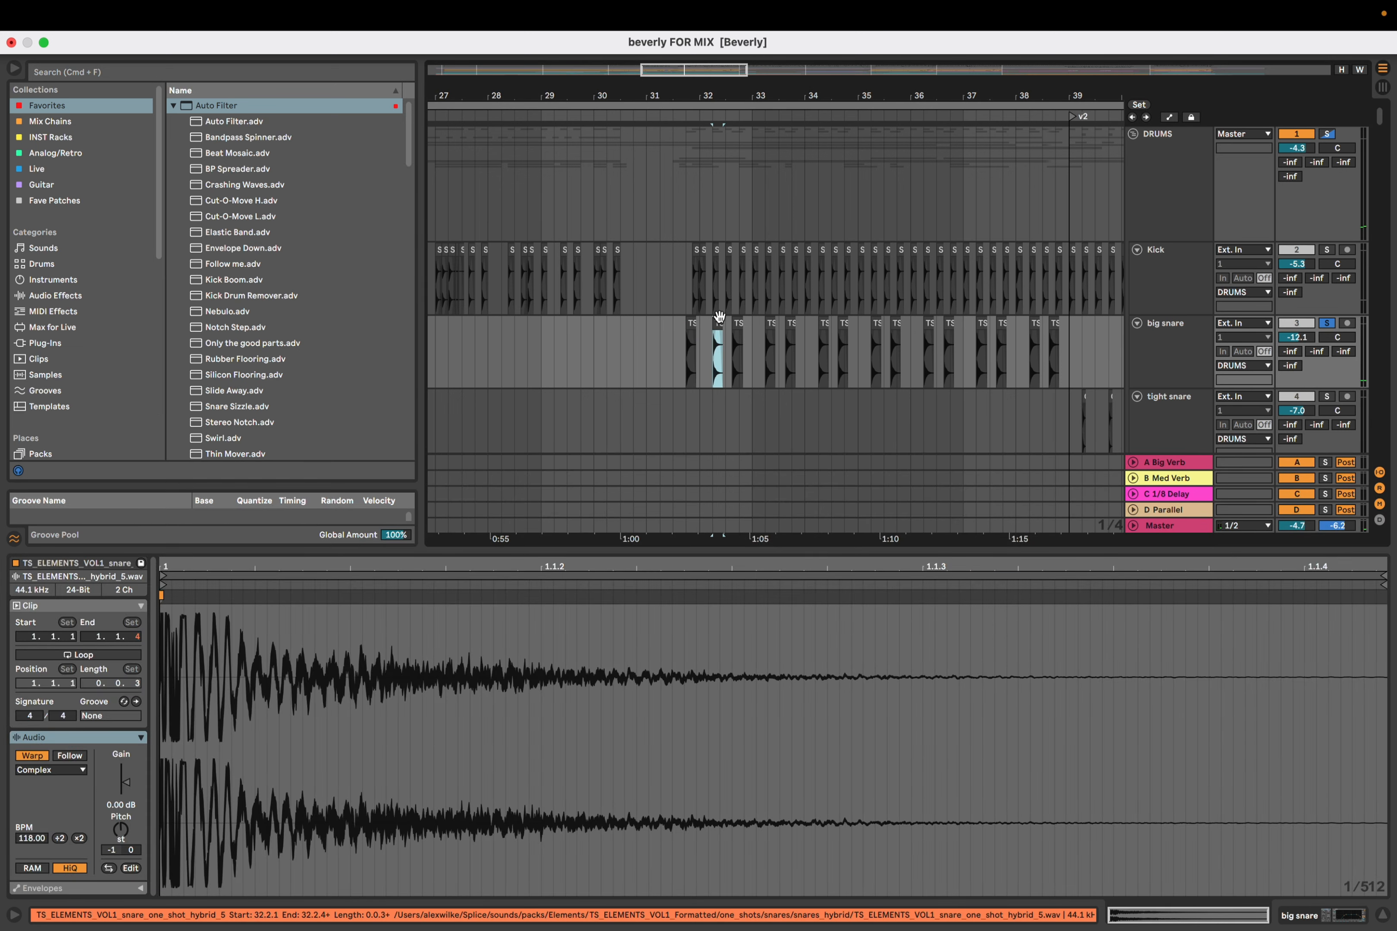
left_click(691, 323)
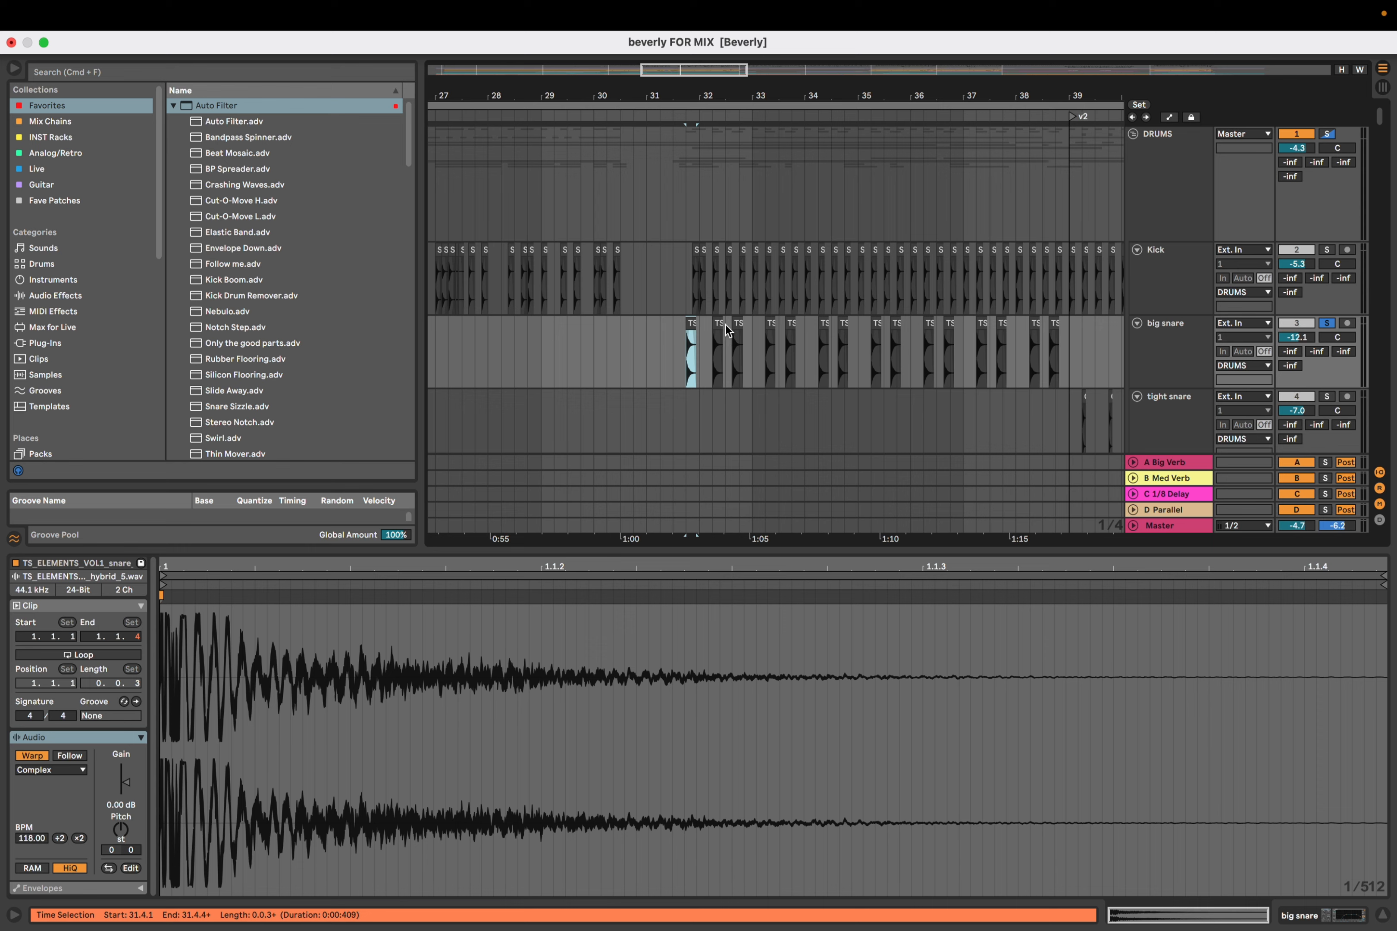
left_click(719, 336)
scroll(719, 375, "down", 3)
left_click(735, 227)
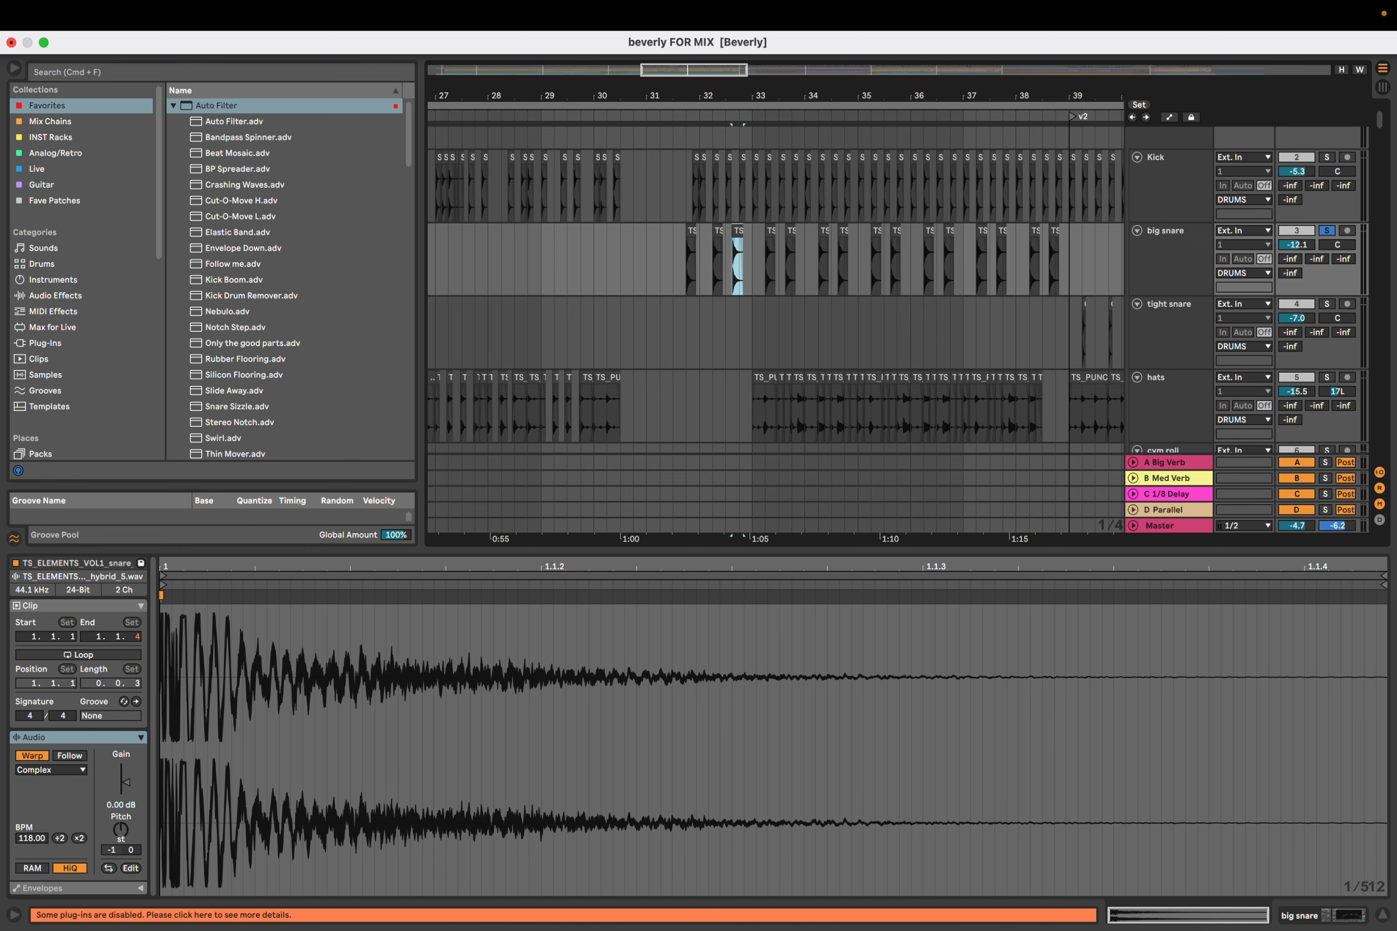
scroll(768, 274, "up", 3)
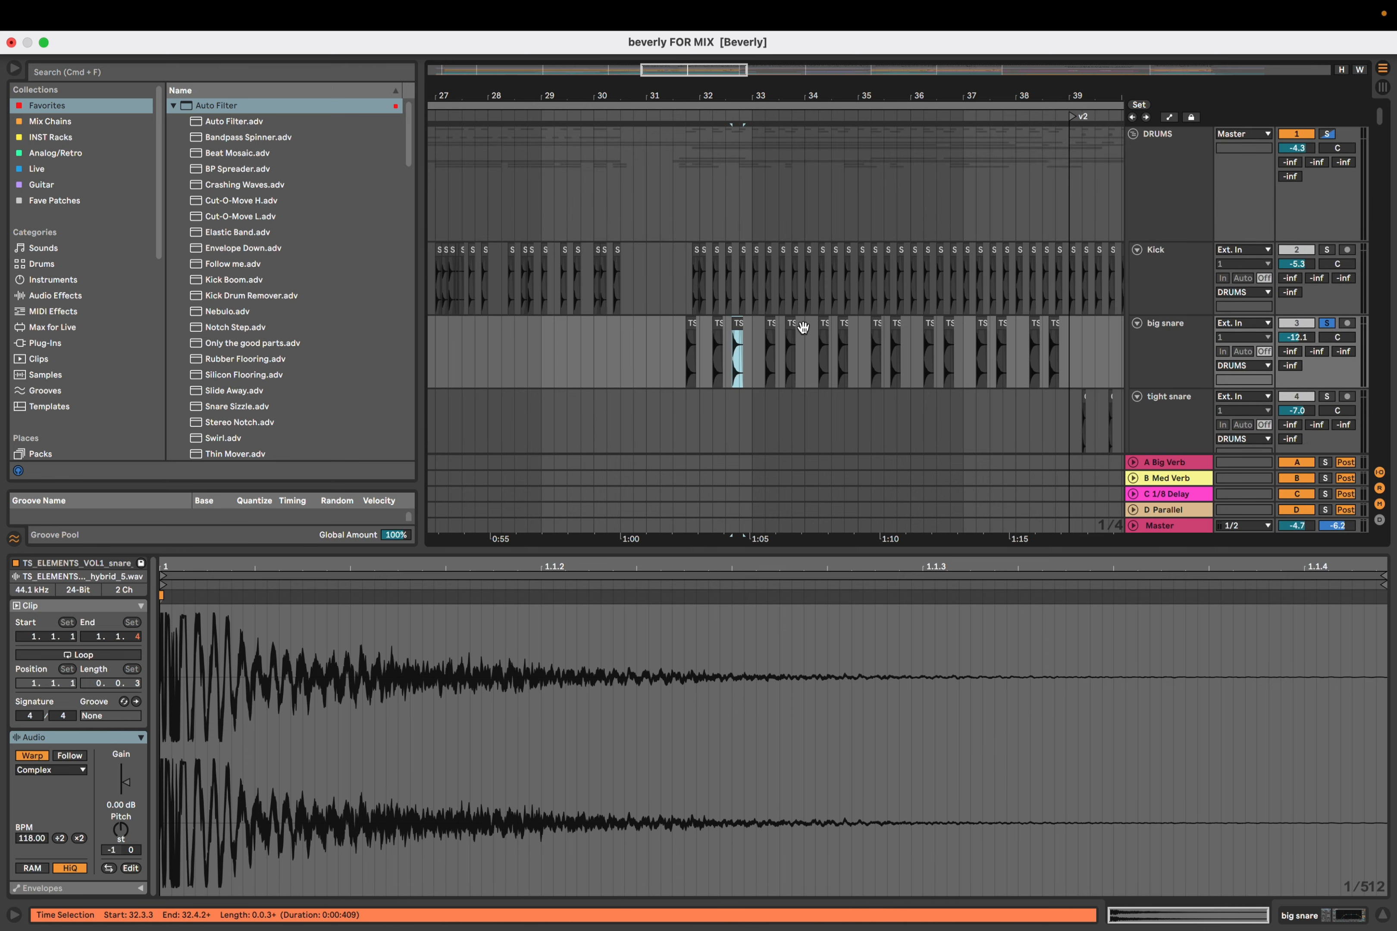
Select the kick track at 31.4.3, hide the clip detail view, and review the crash, hat and tom tracks
scroll(726, 339, "right", 3)
left_click(611, 277)
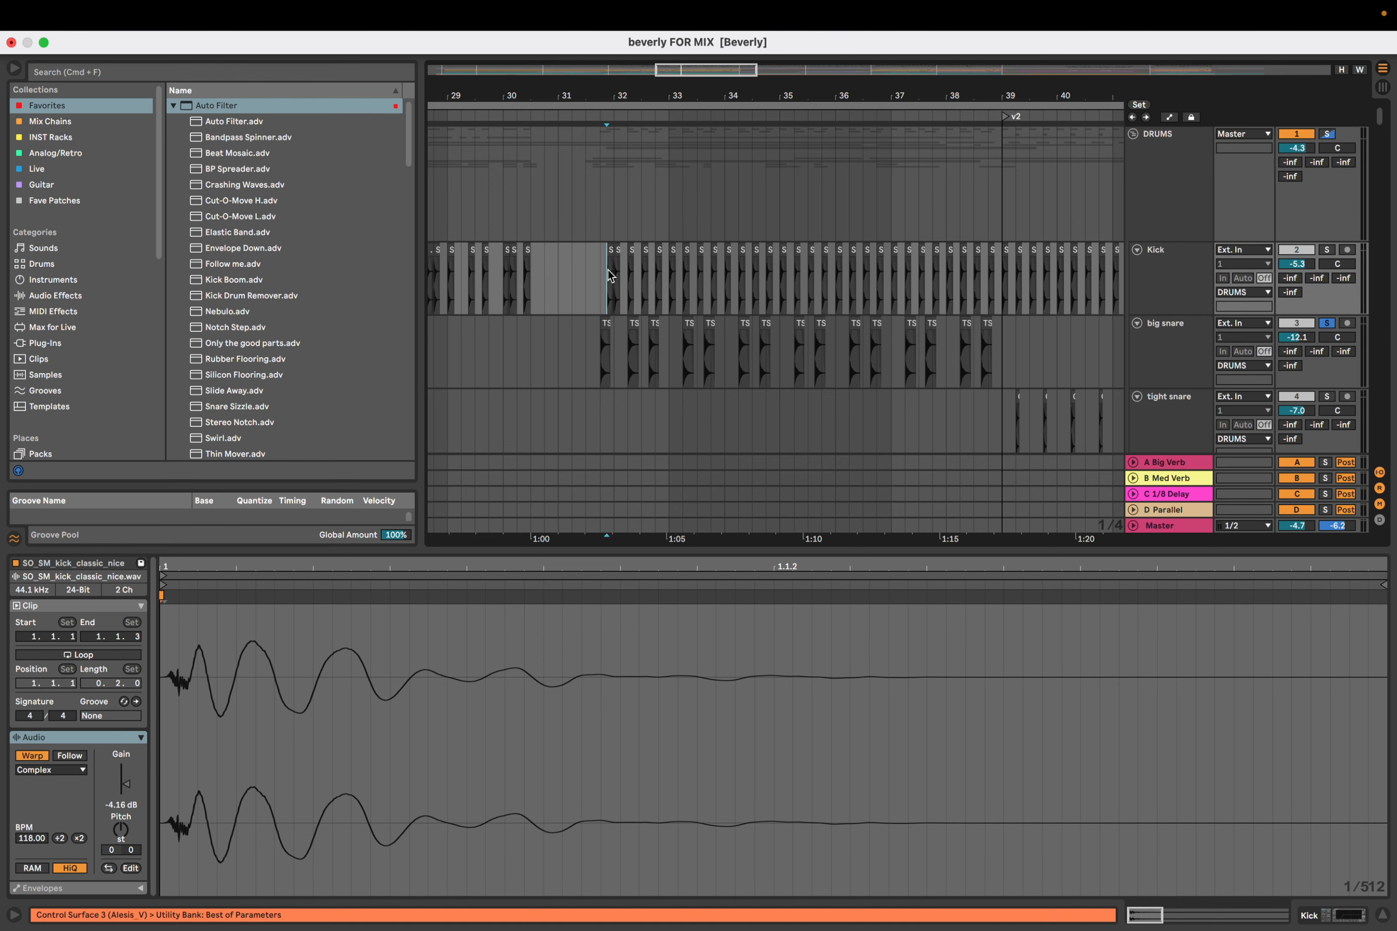
scroll(610, 275, "down", 5)
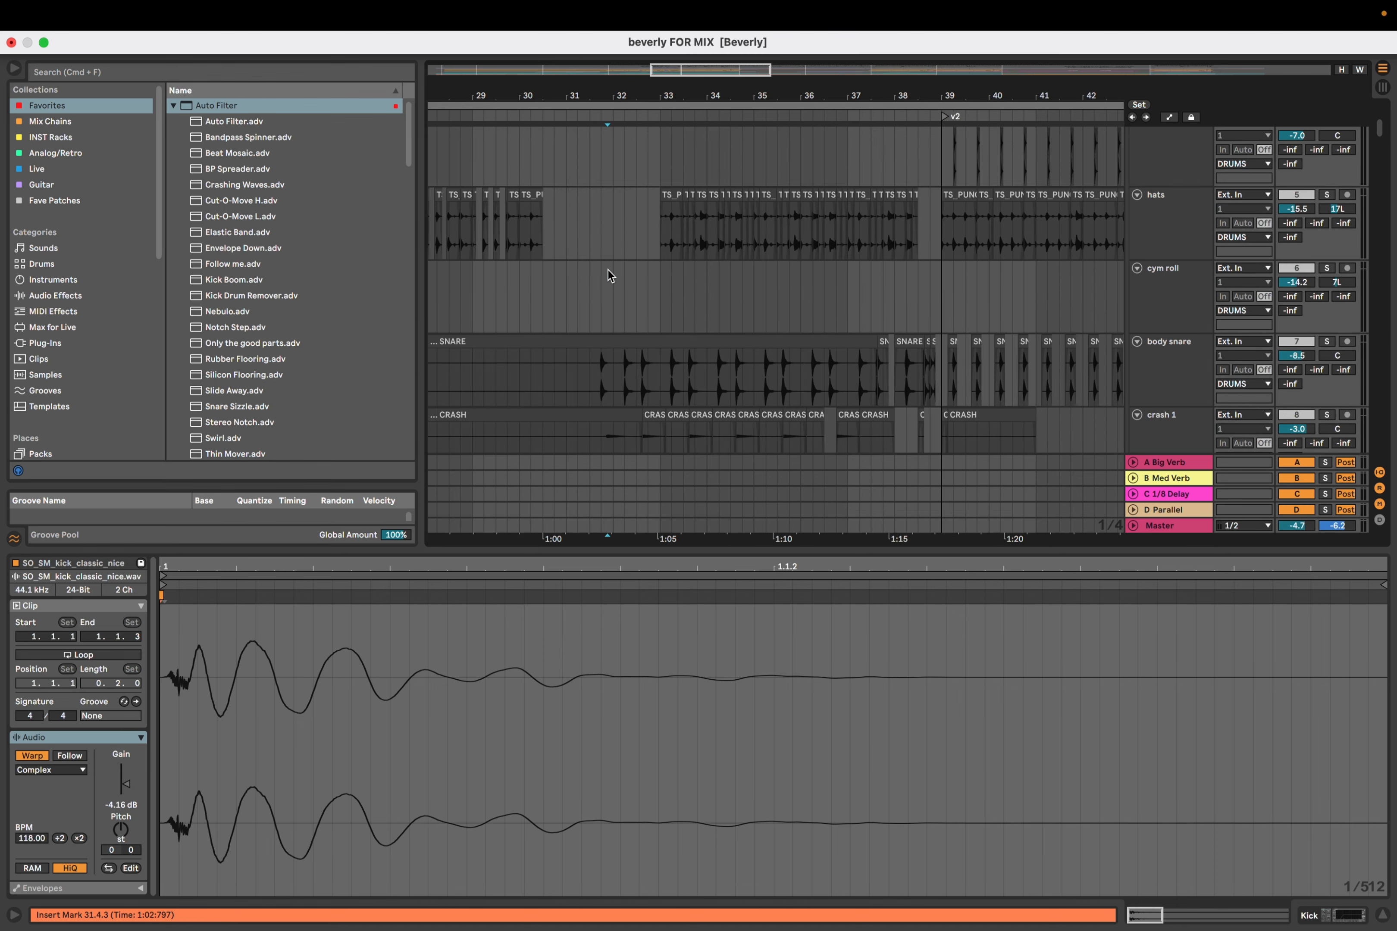
key("super+alt+l")
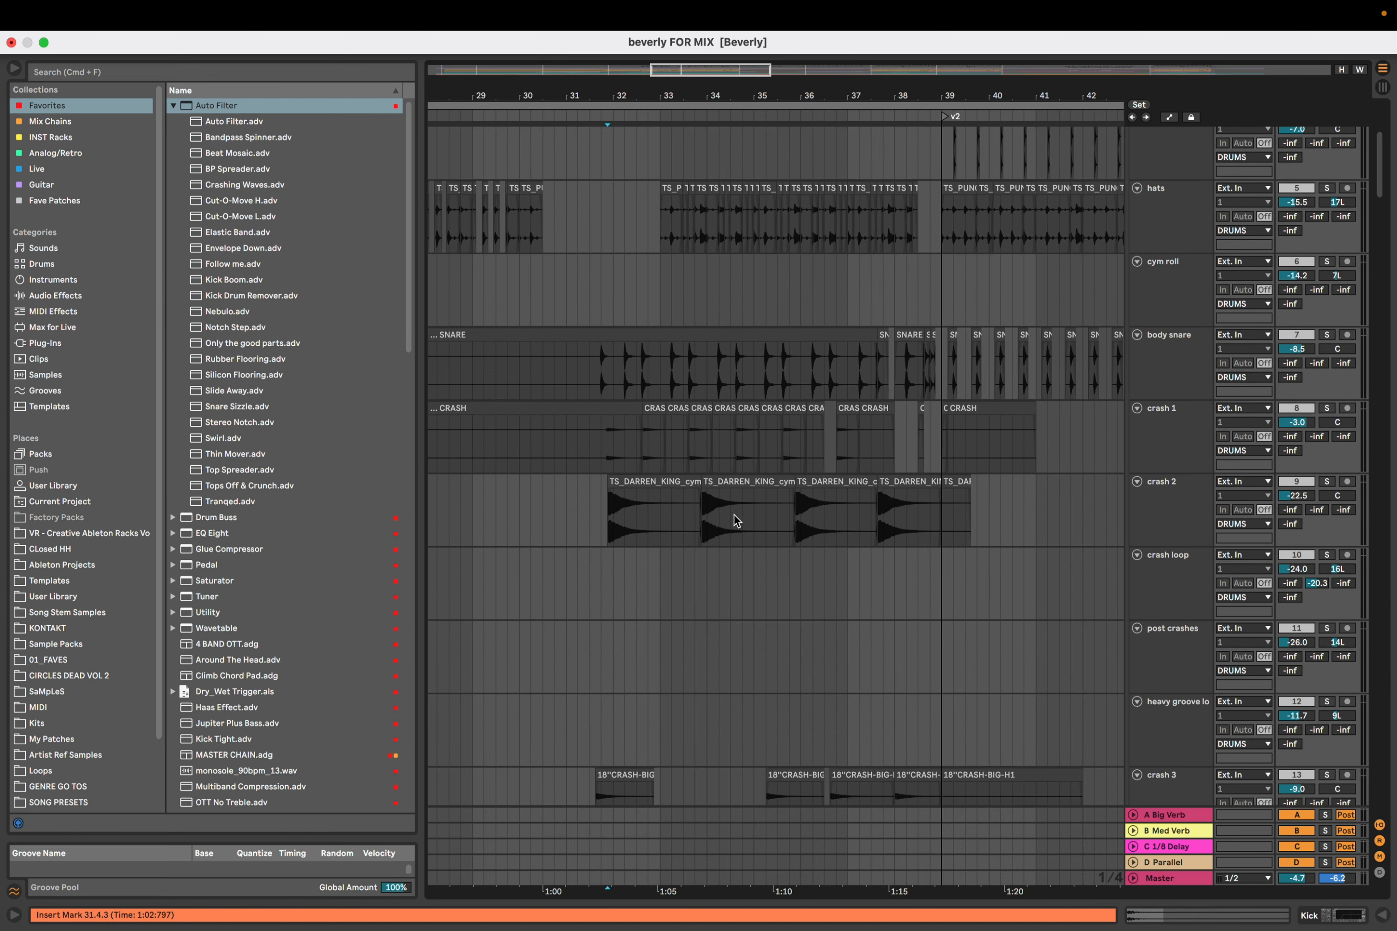
scroll(733, 515, "down", 5)
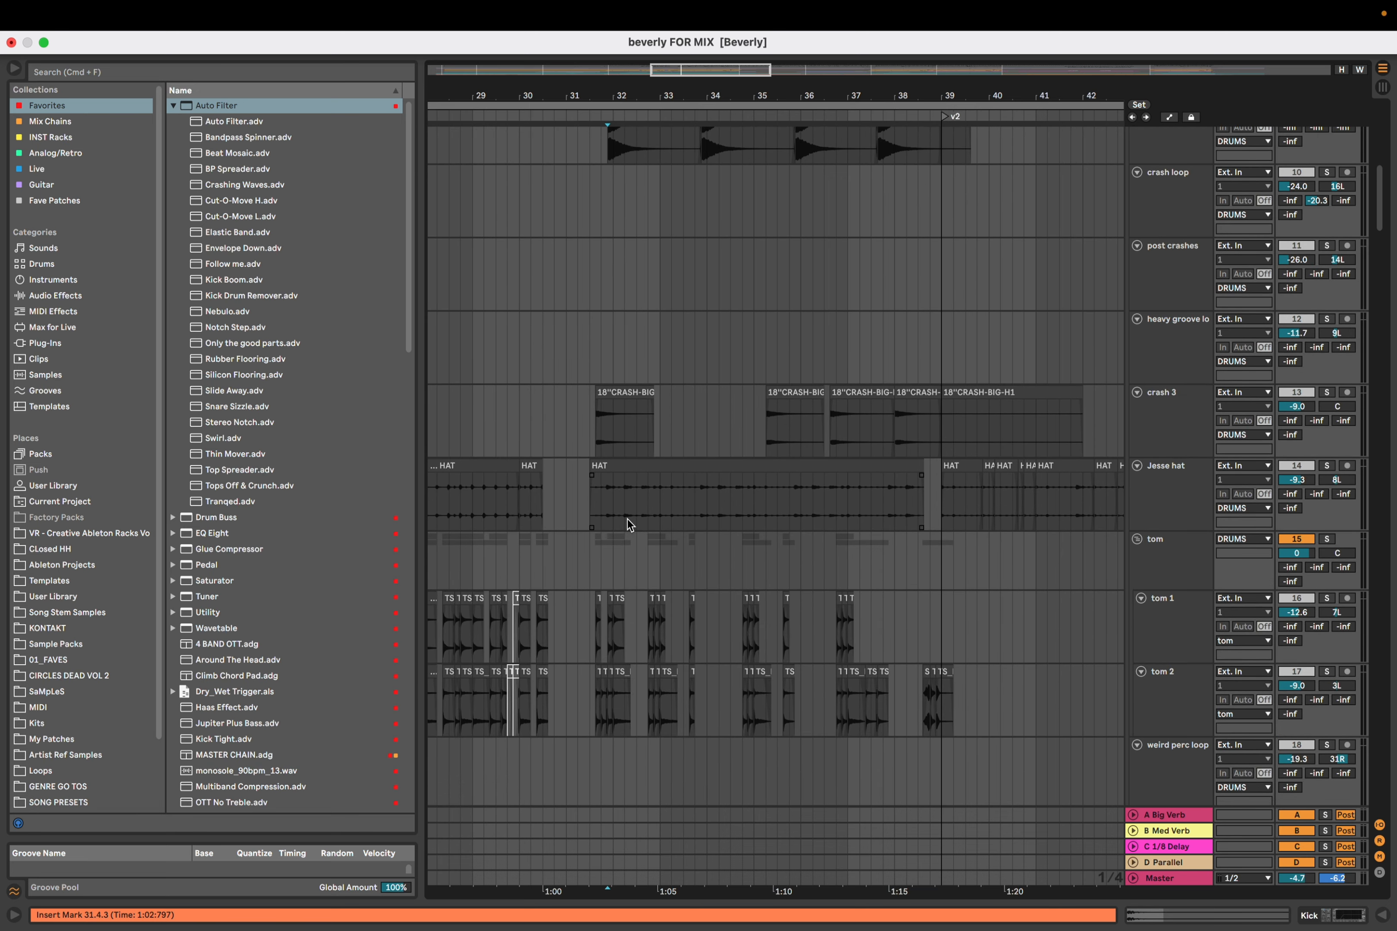
scroll(627, 520, "up", 6)
scroll(628, 519, "up", 3)
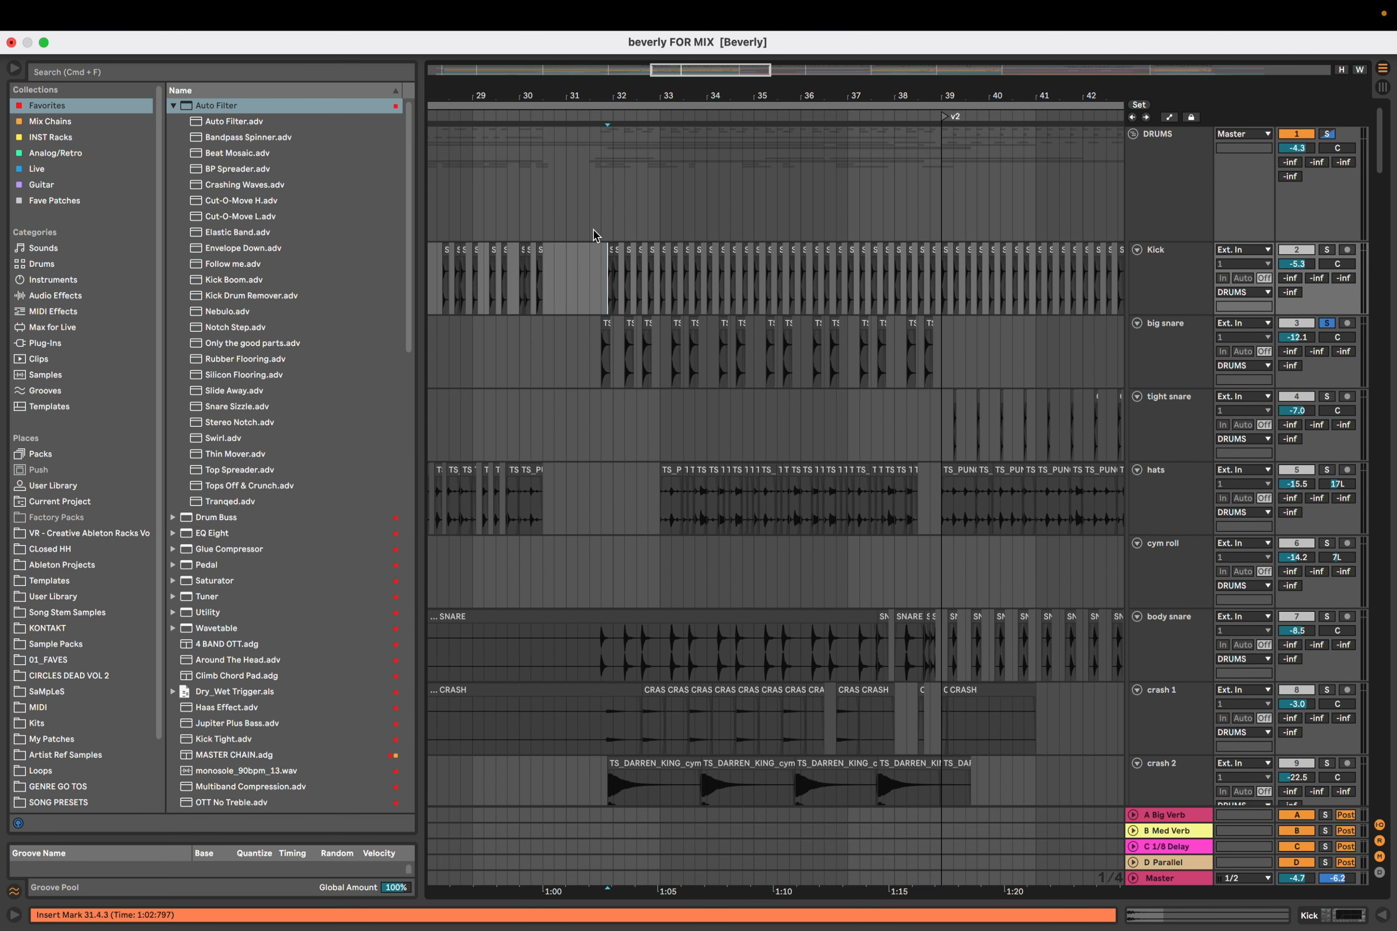
Solo the whole DRUMS group and play it from 32.1.1
left_click(612, 189)
key("space")
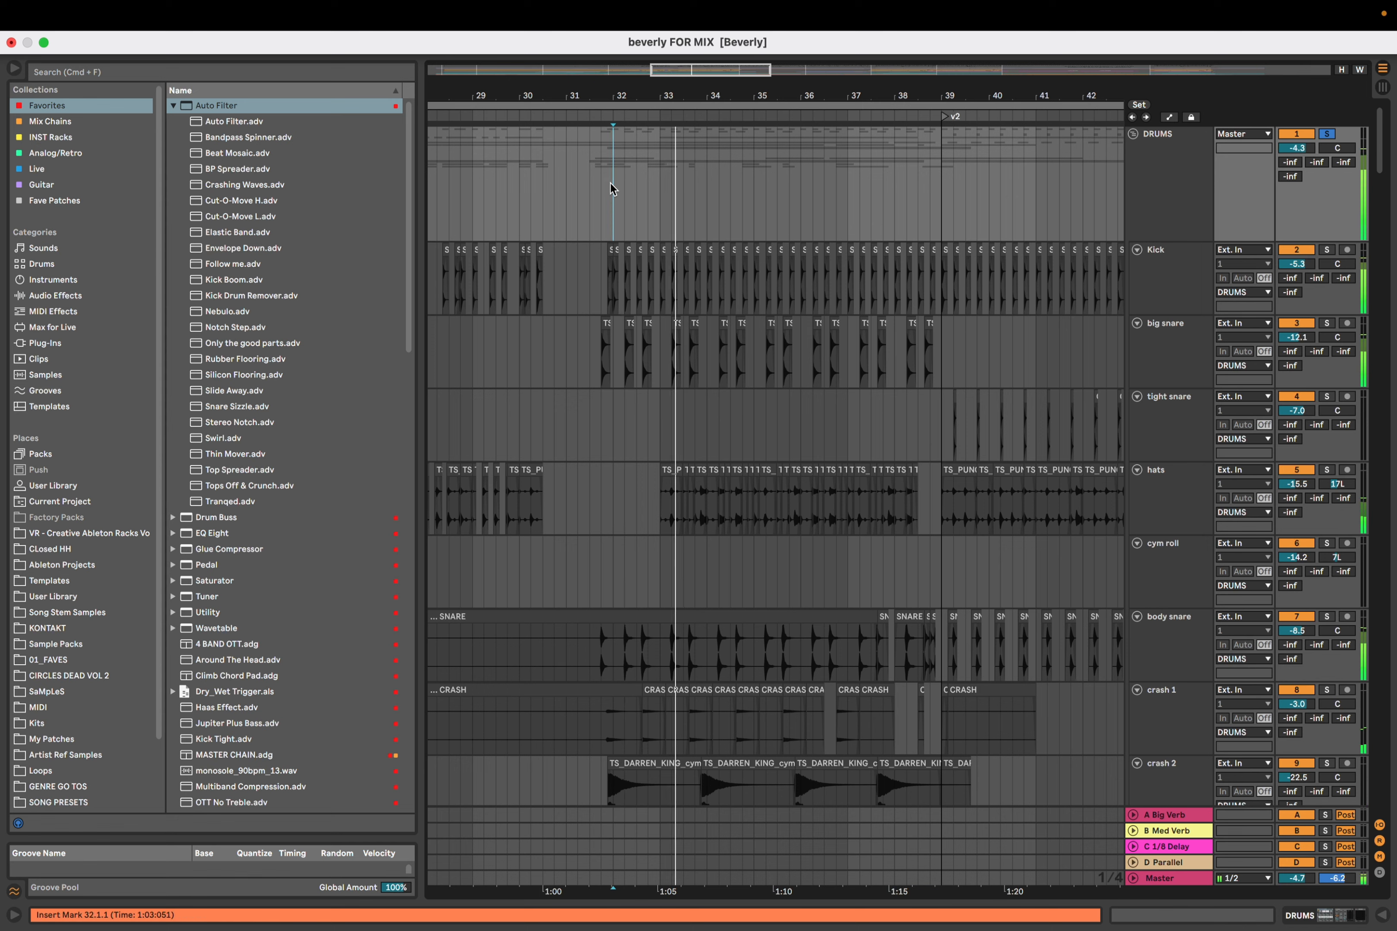
key("space")
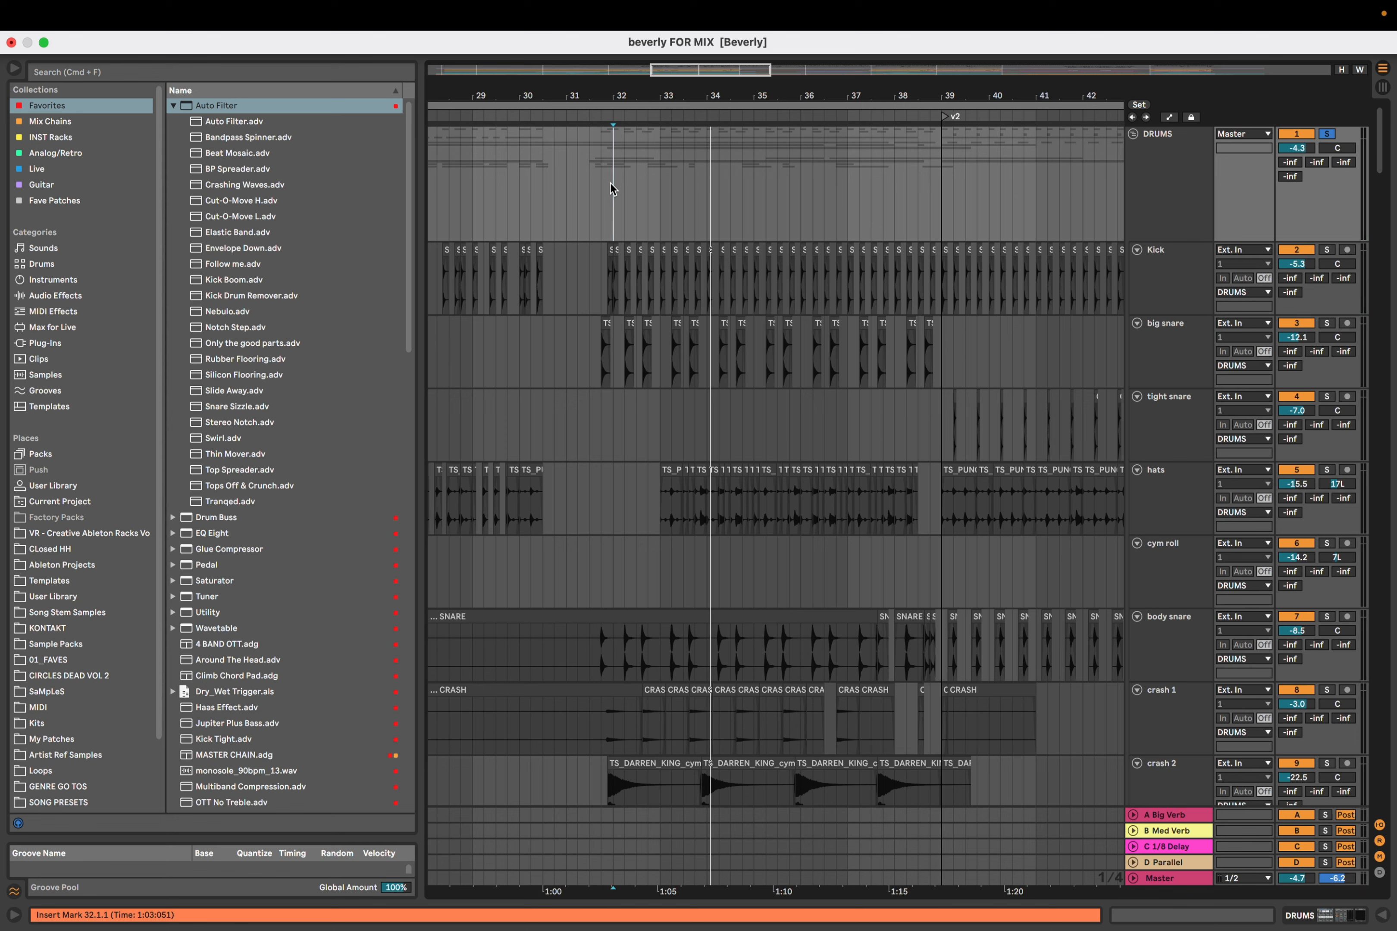
Play the soloed DRUMS group from the start of verse 2 at 39.1.1
key("minus")
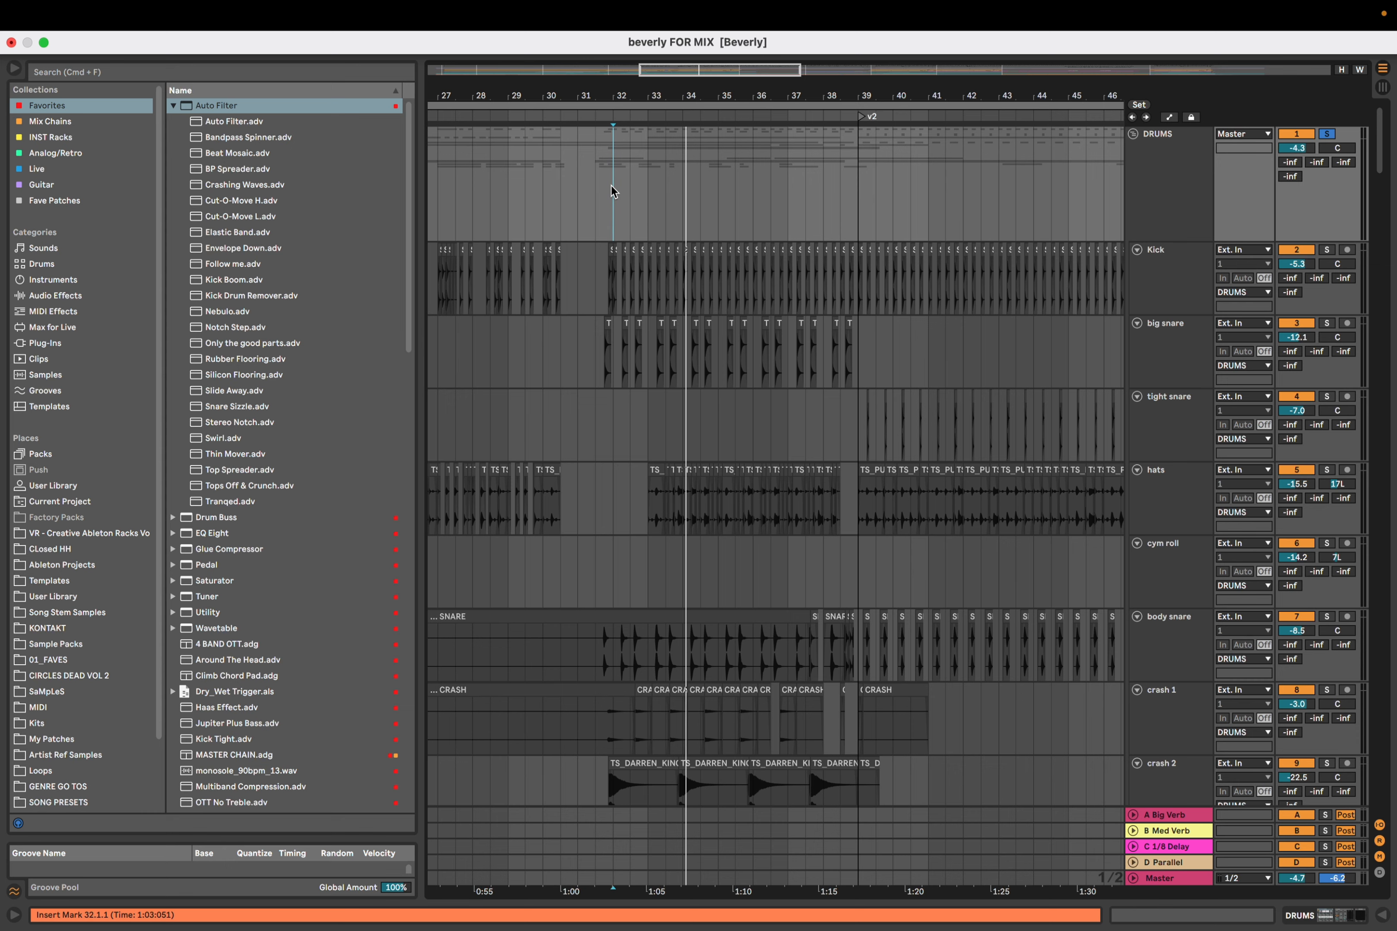
left_click(854, 208)
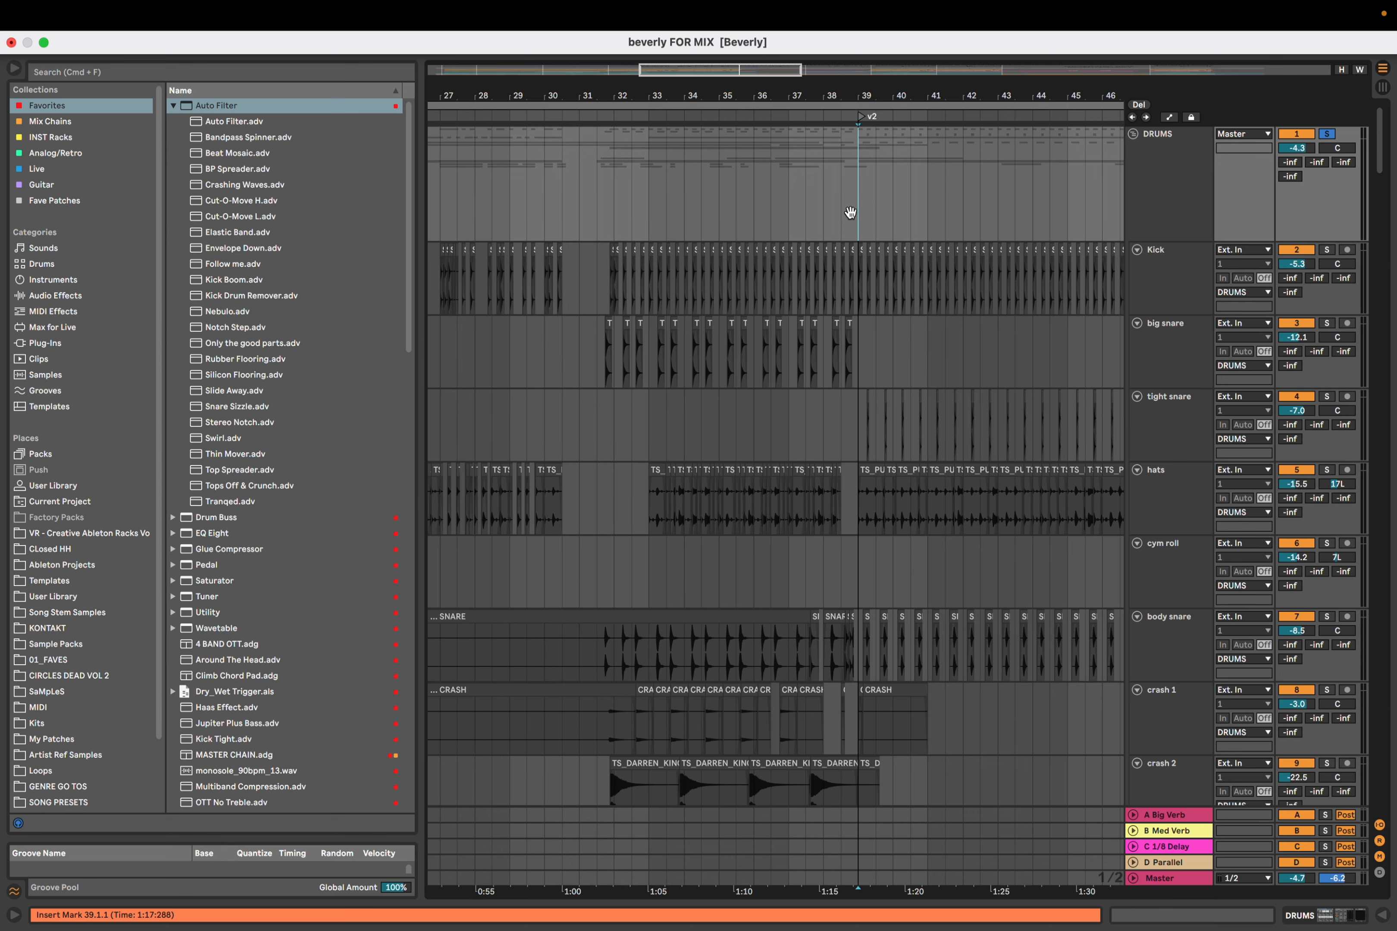
scroll(850, 212, "right", 5)
key("space")
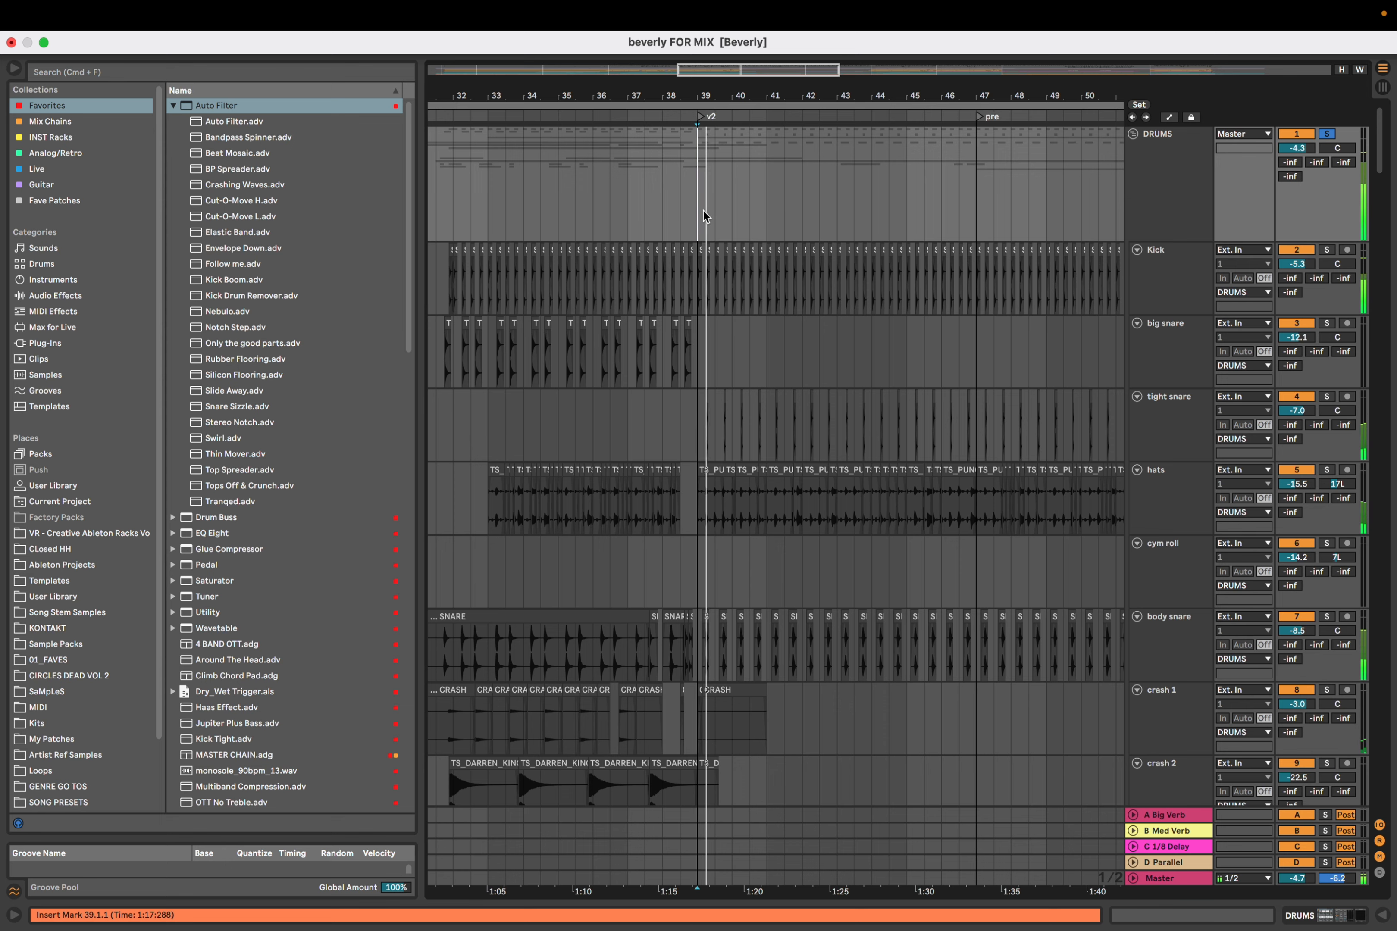
key("space")
Examine the individual snare, crash, hat and tom tracks around 33.1.1 and into verse 2
left_click_drag(553, 200, 826, 220)
left_click(736, 205)
left_click(746, 207)
left_click(757, 214)
scroll(788, 226, "down", 5)
scroll(788, 225, "right", 3)
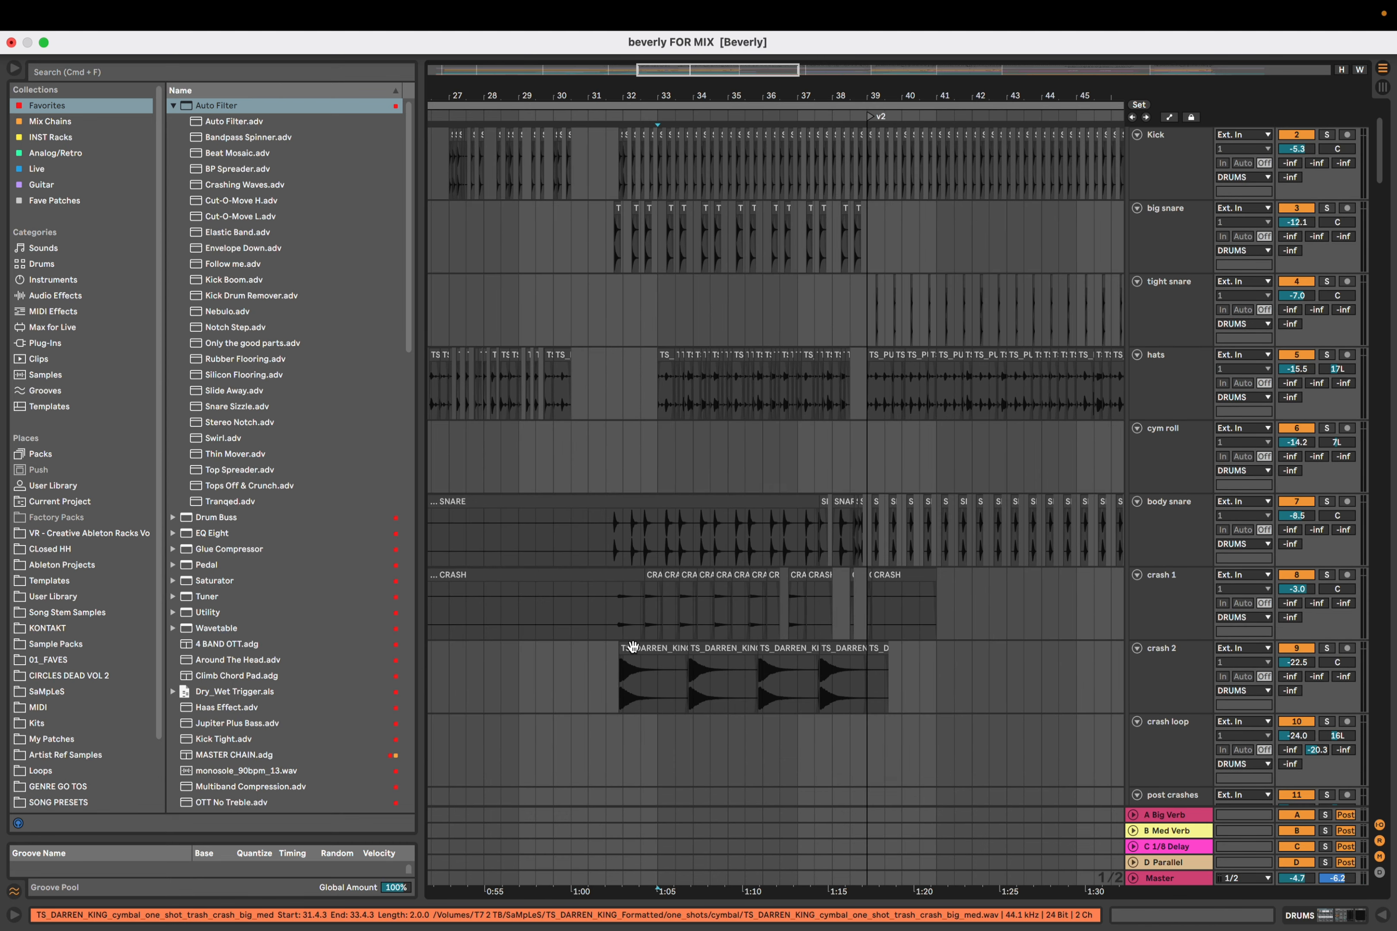
scroll(645, 675, "down", 1)
left_click_drag(647, 675, 623, 536)
scroll(630, 577, "down", 4)
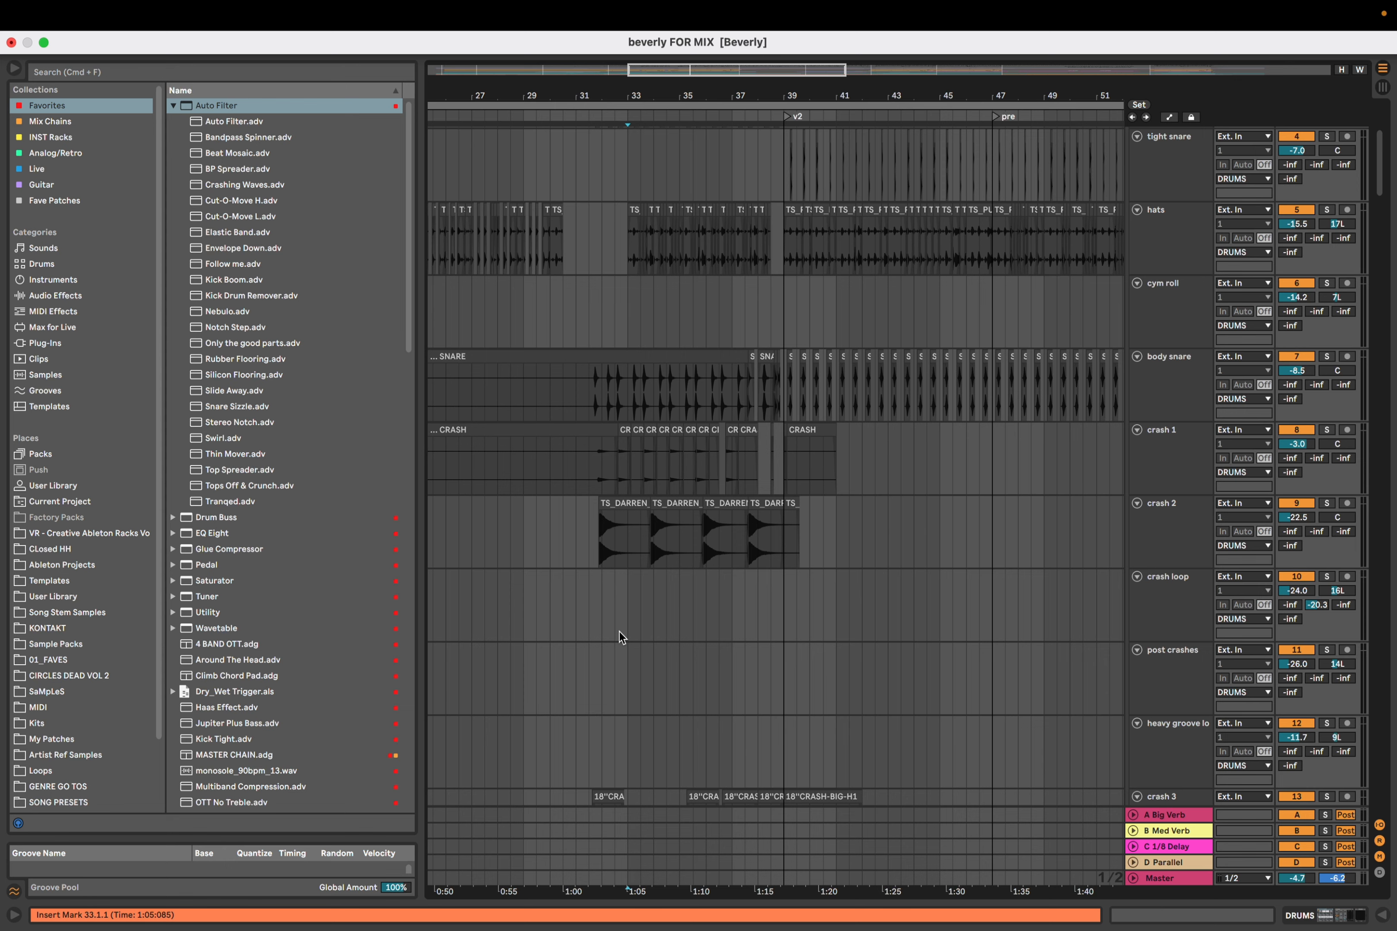
scroll(622, 631, "down", 5)
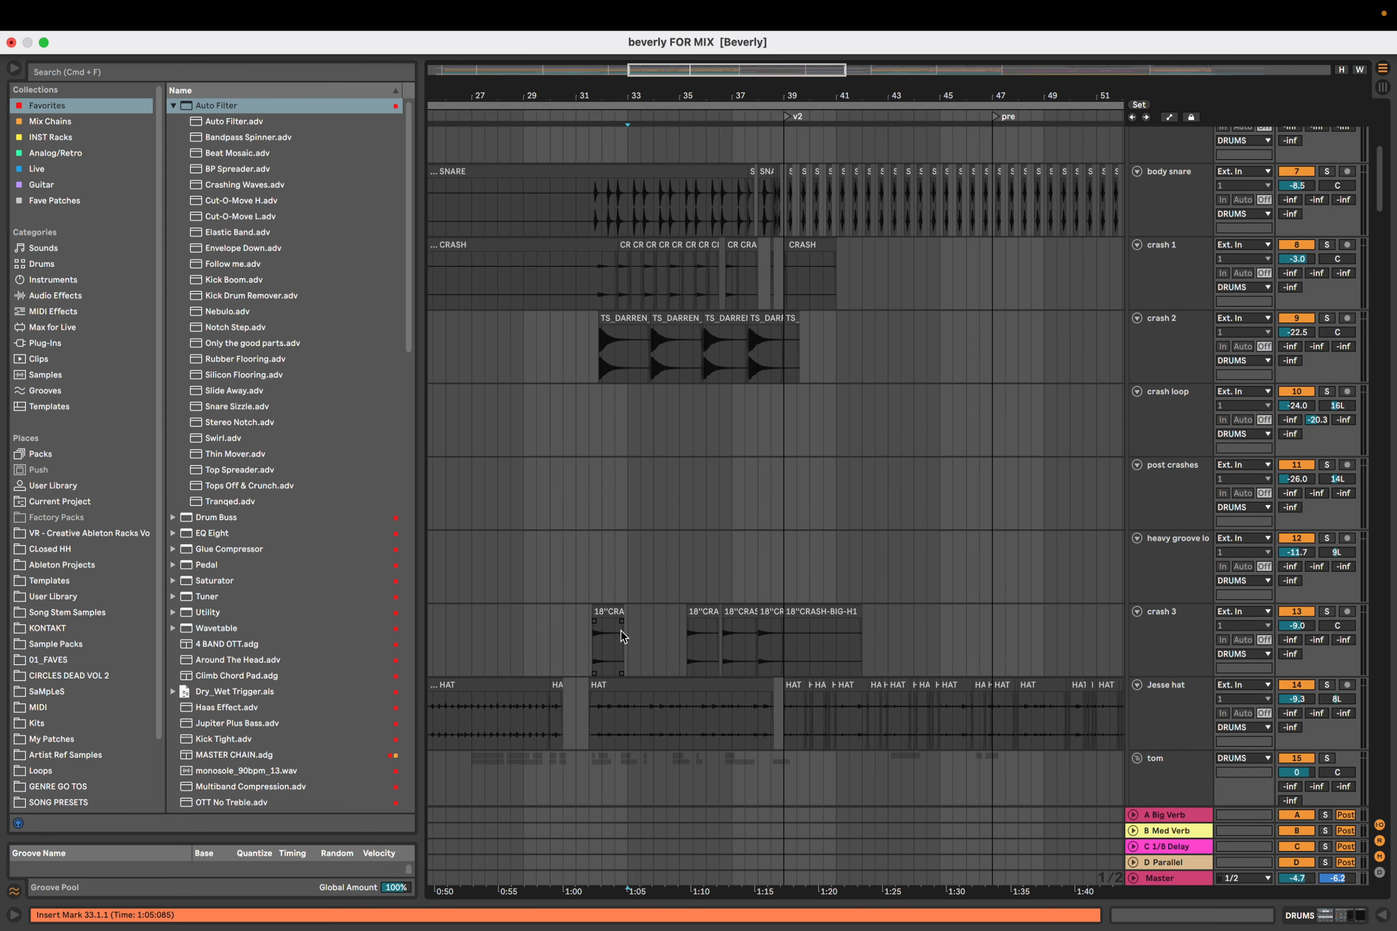
scroll(623, 630, "down", 12)
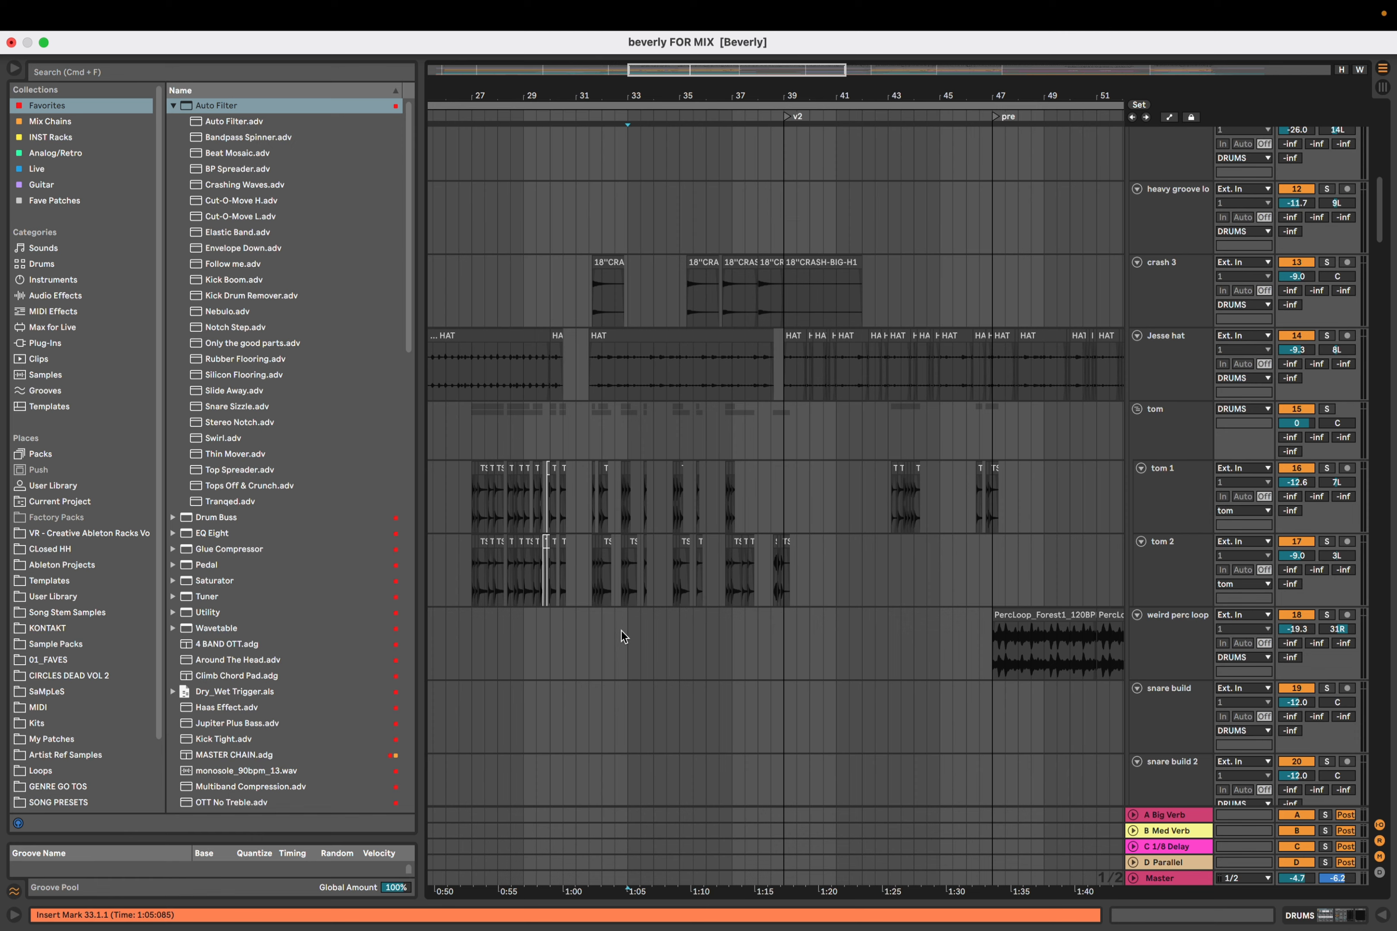
scroll(621, 630, "down", 2)
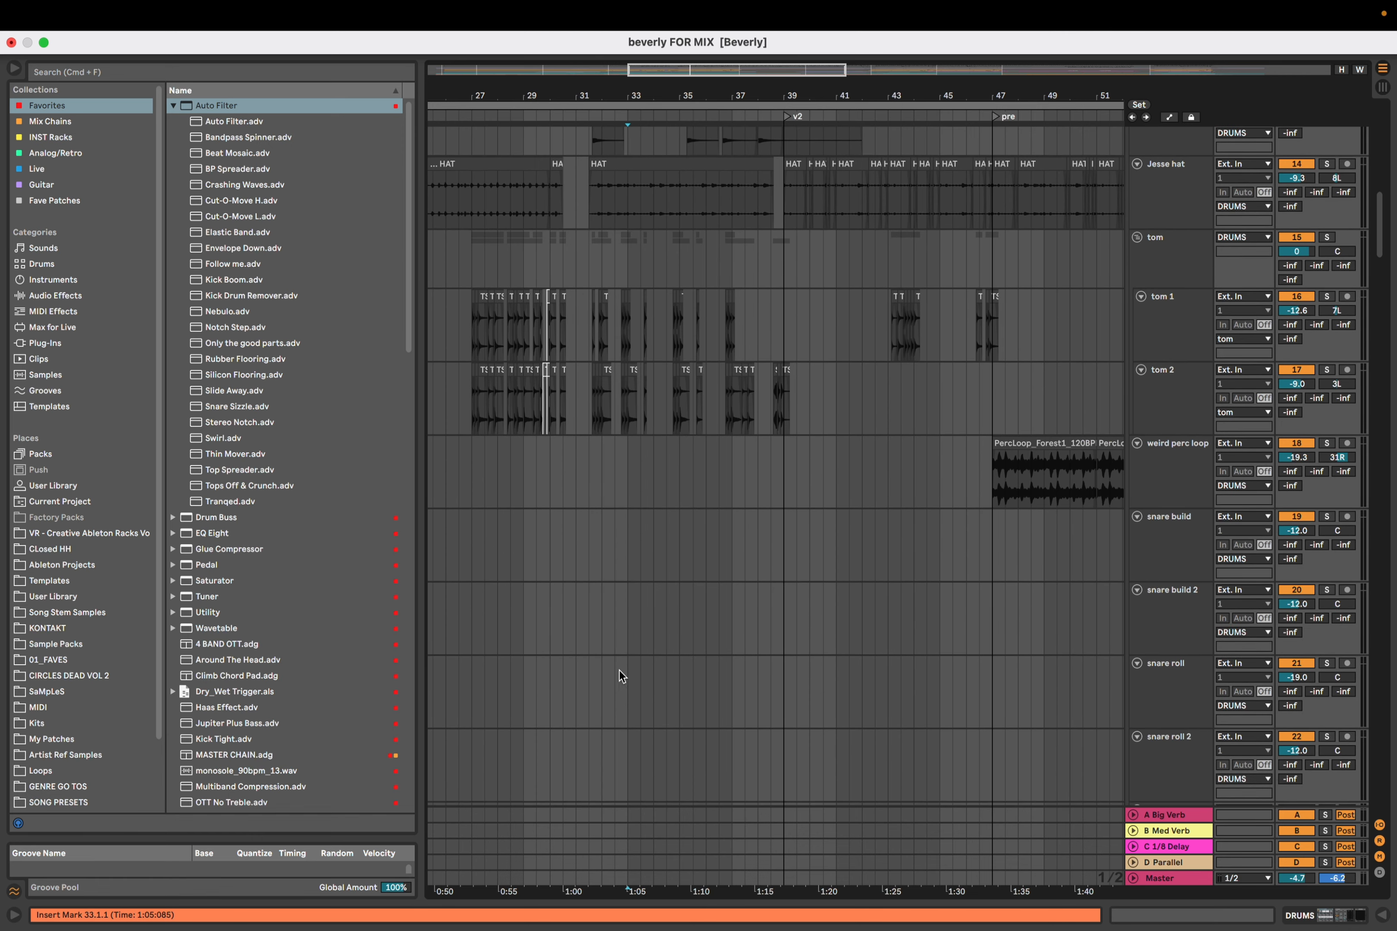
Examine the electric guitar tracks and strummed acoustic guitar tracks across the first chorus
scroll(655, 614, "down", 15)
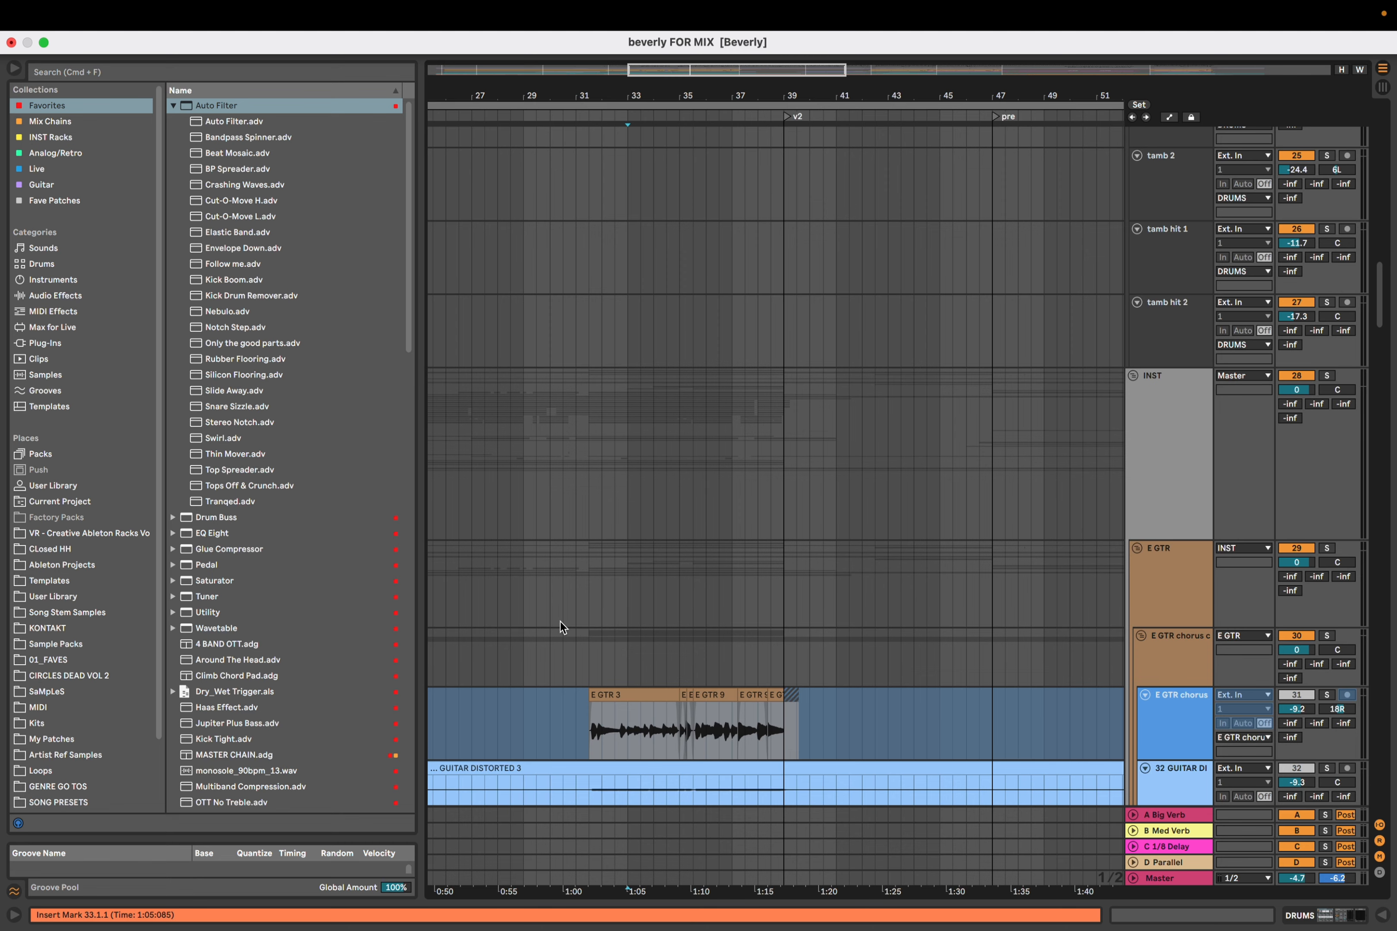
scroll(560, 622, "down", 5)
left_click_drag(560, 622, 715, 534)
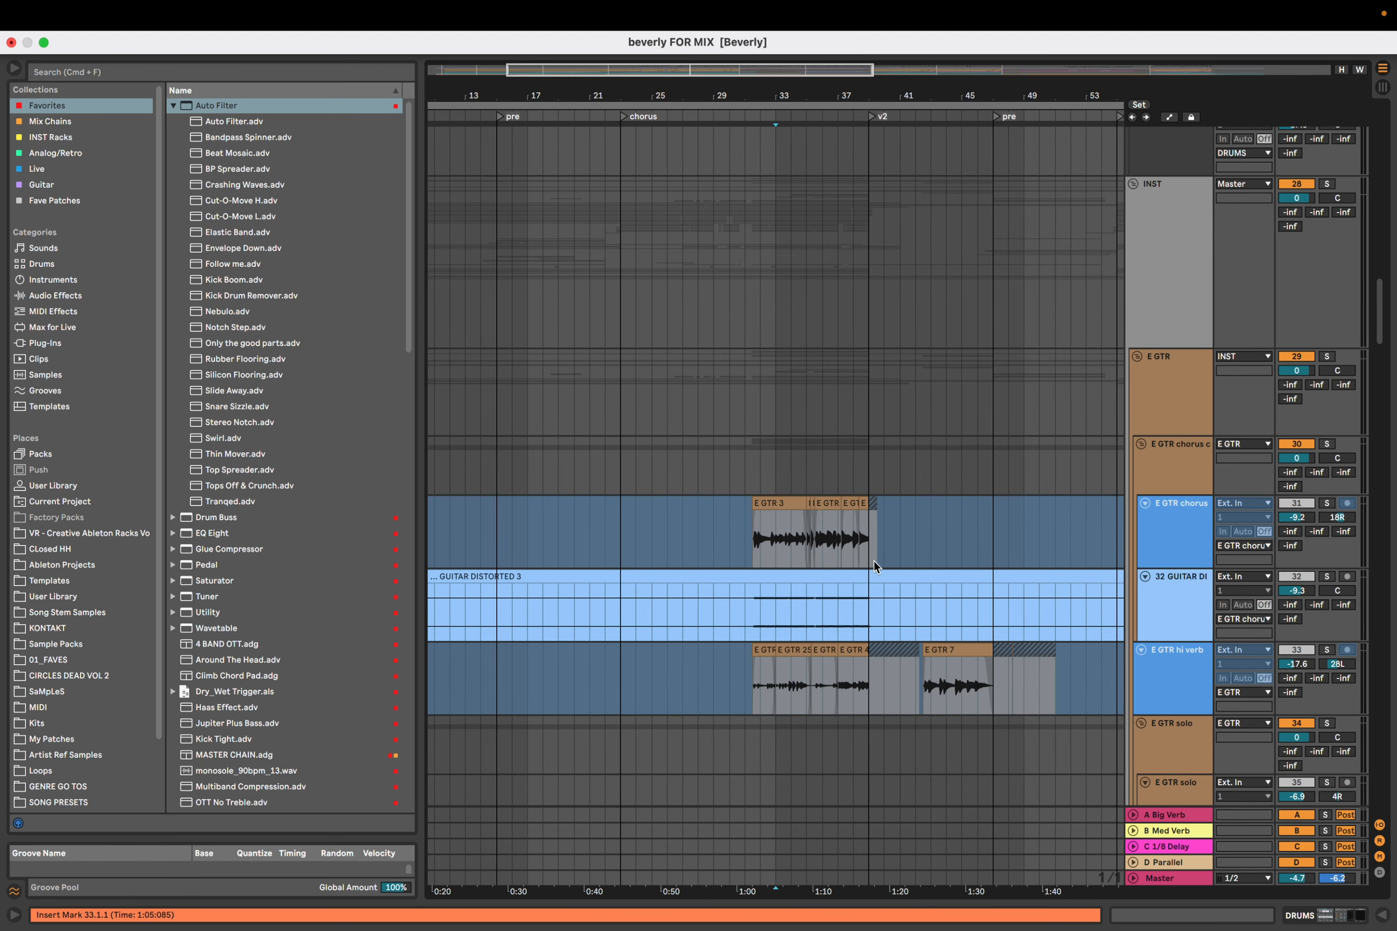
scroll(781, 615, "down", 3)
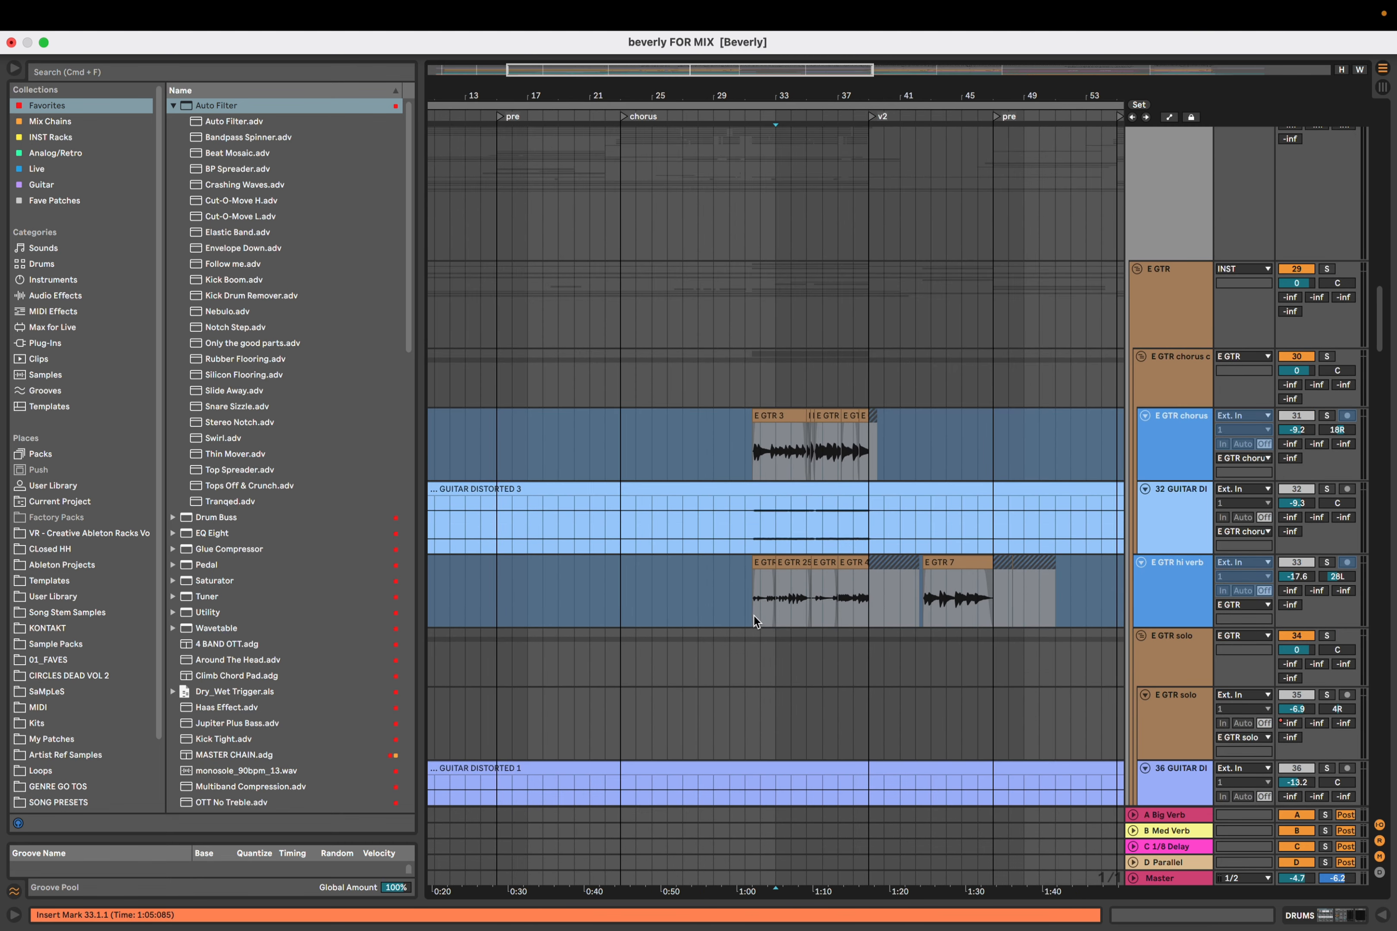
scroll(753, 602, "down", 20)
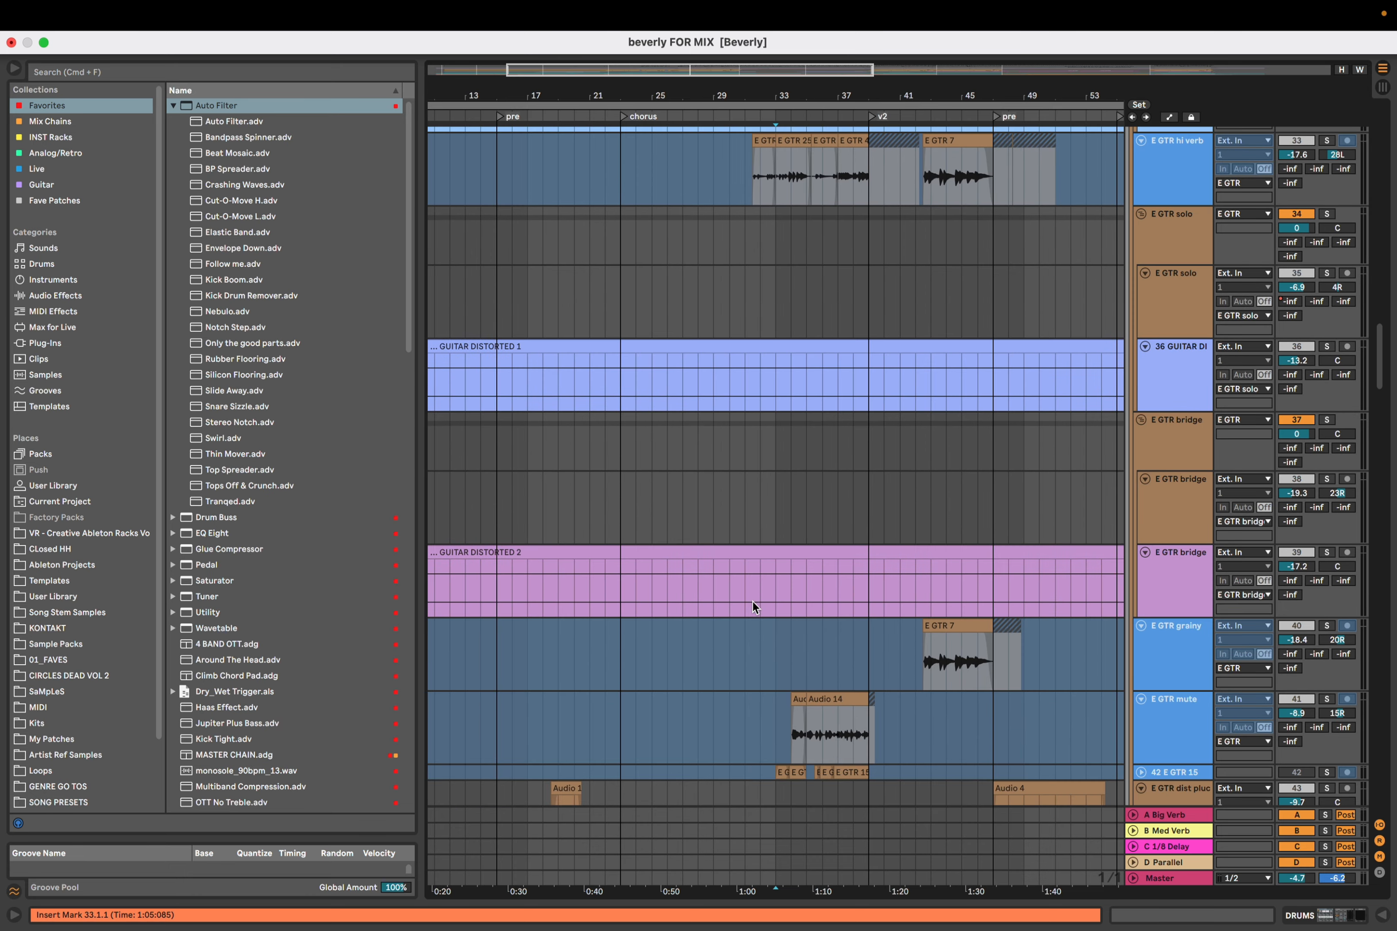
scroll(754, 602, "down", 17)
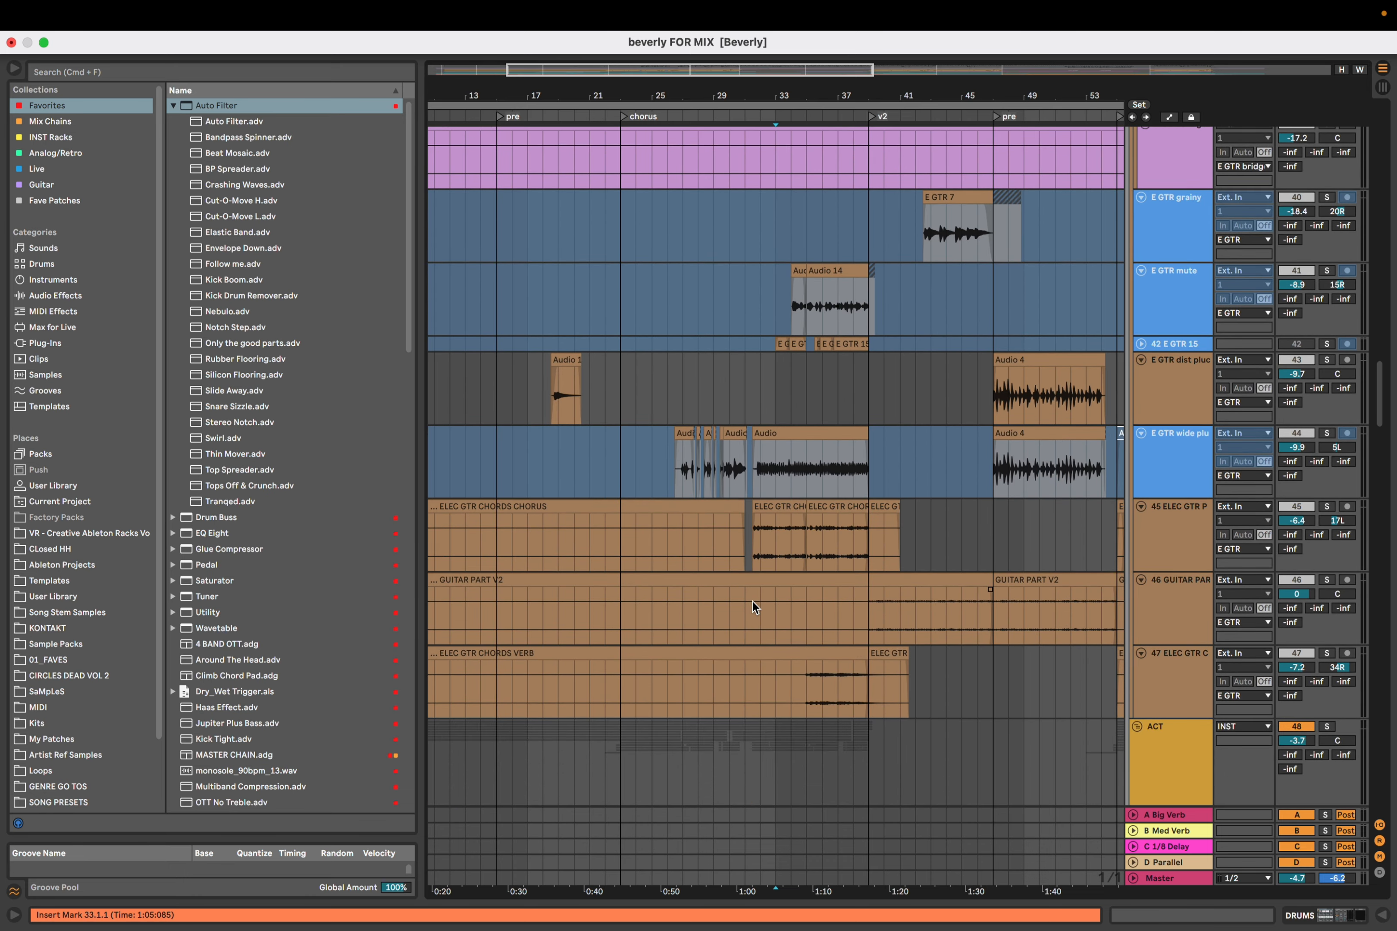
scroll(753, 602, "up", 14)
scroll(754, 604, "down", 13)
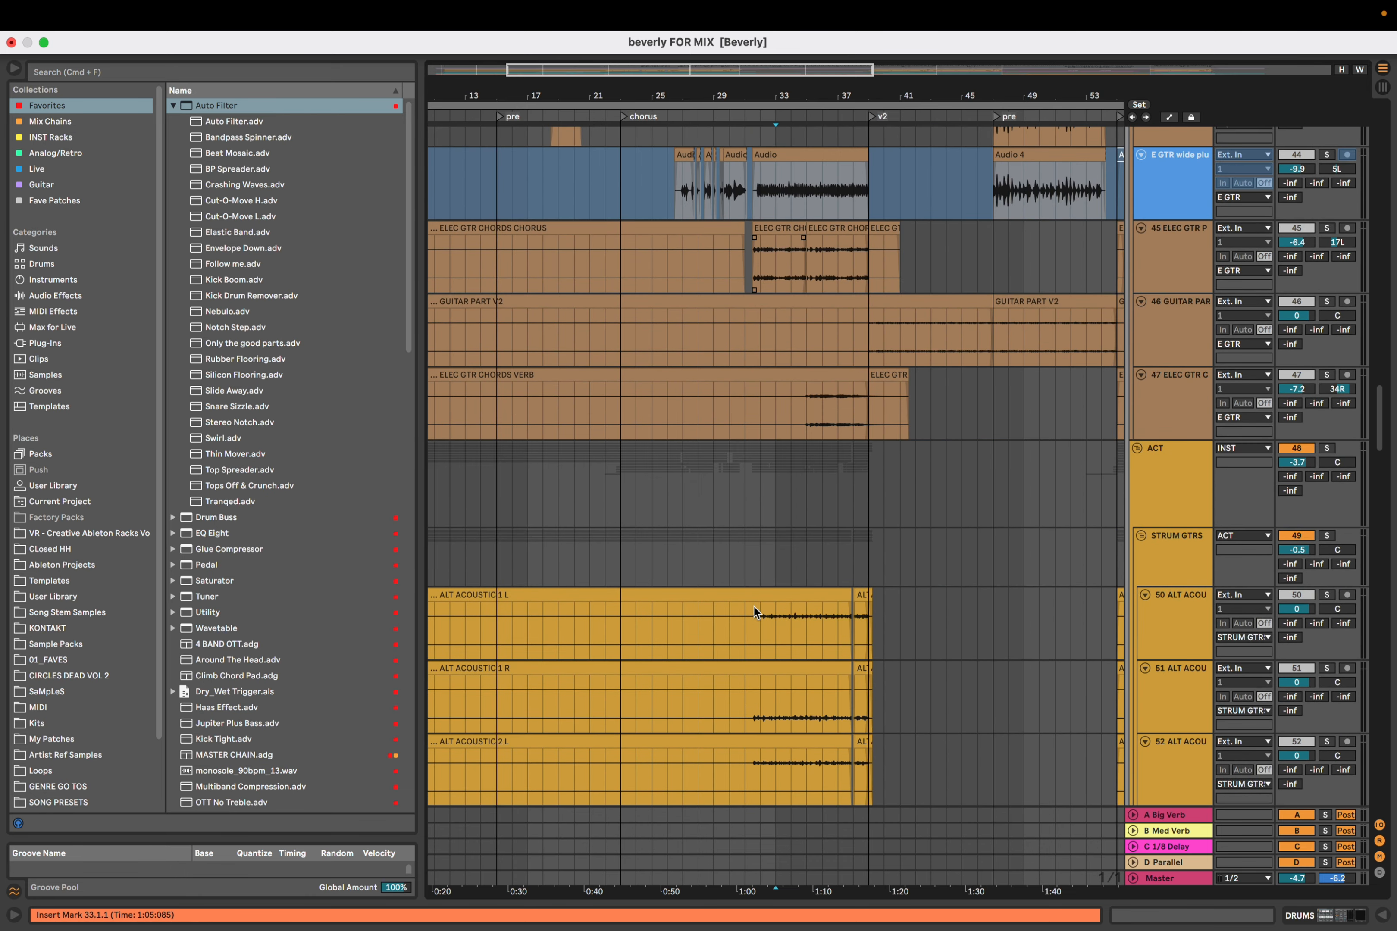
scroll(623, 480, "down", 9)
Select the ACT adds group at the chorus start, 23.1.1, and open its first FF Pro-Q 2 to inspect the EQ bands
left_click(619, 559)
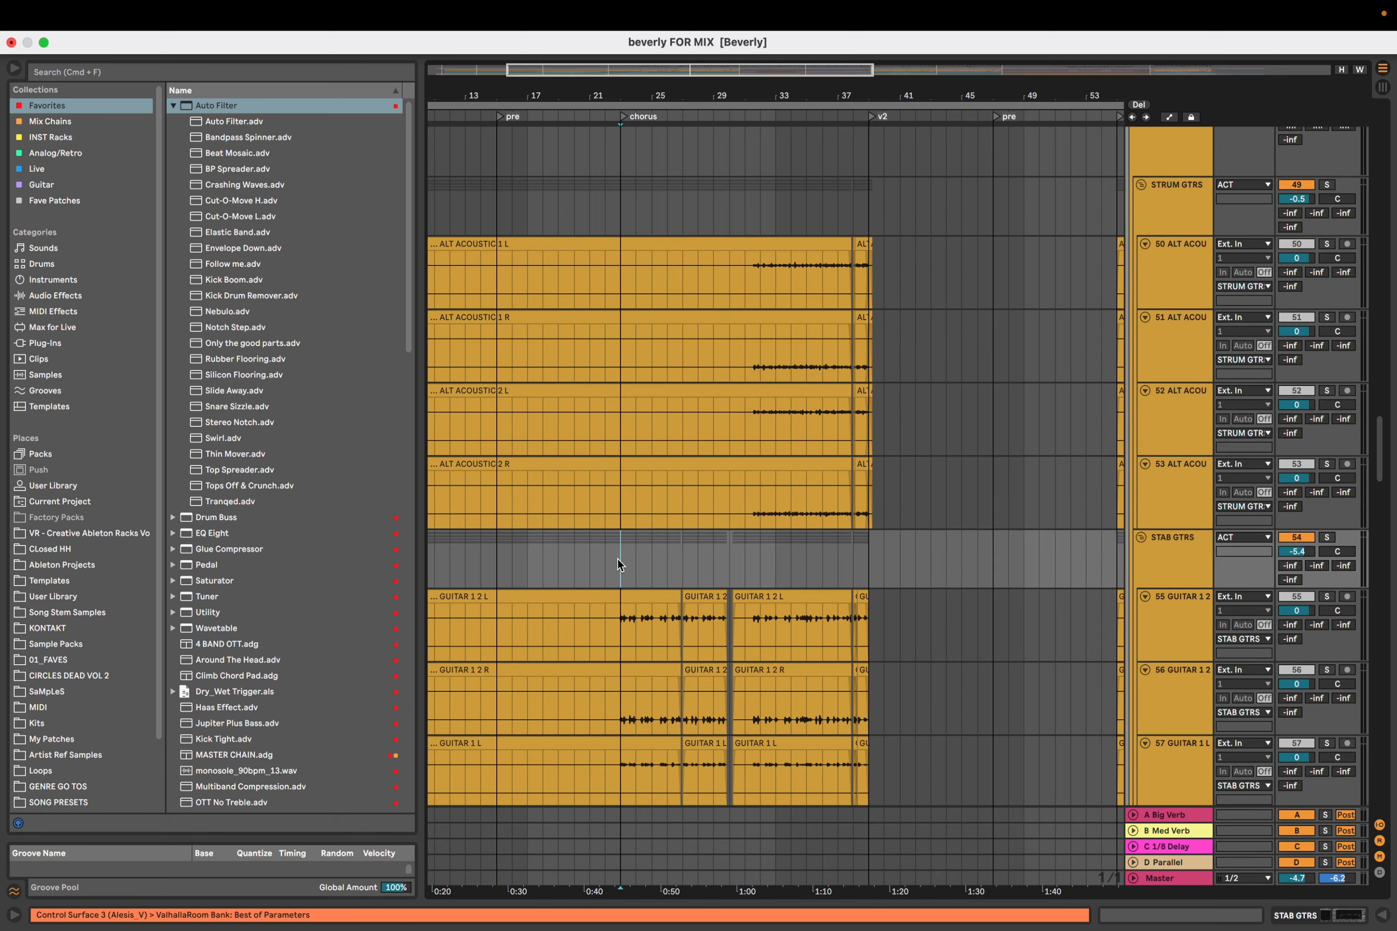
scroll(948, 718, "down", 8)
left_click(620, 662)
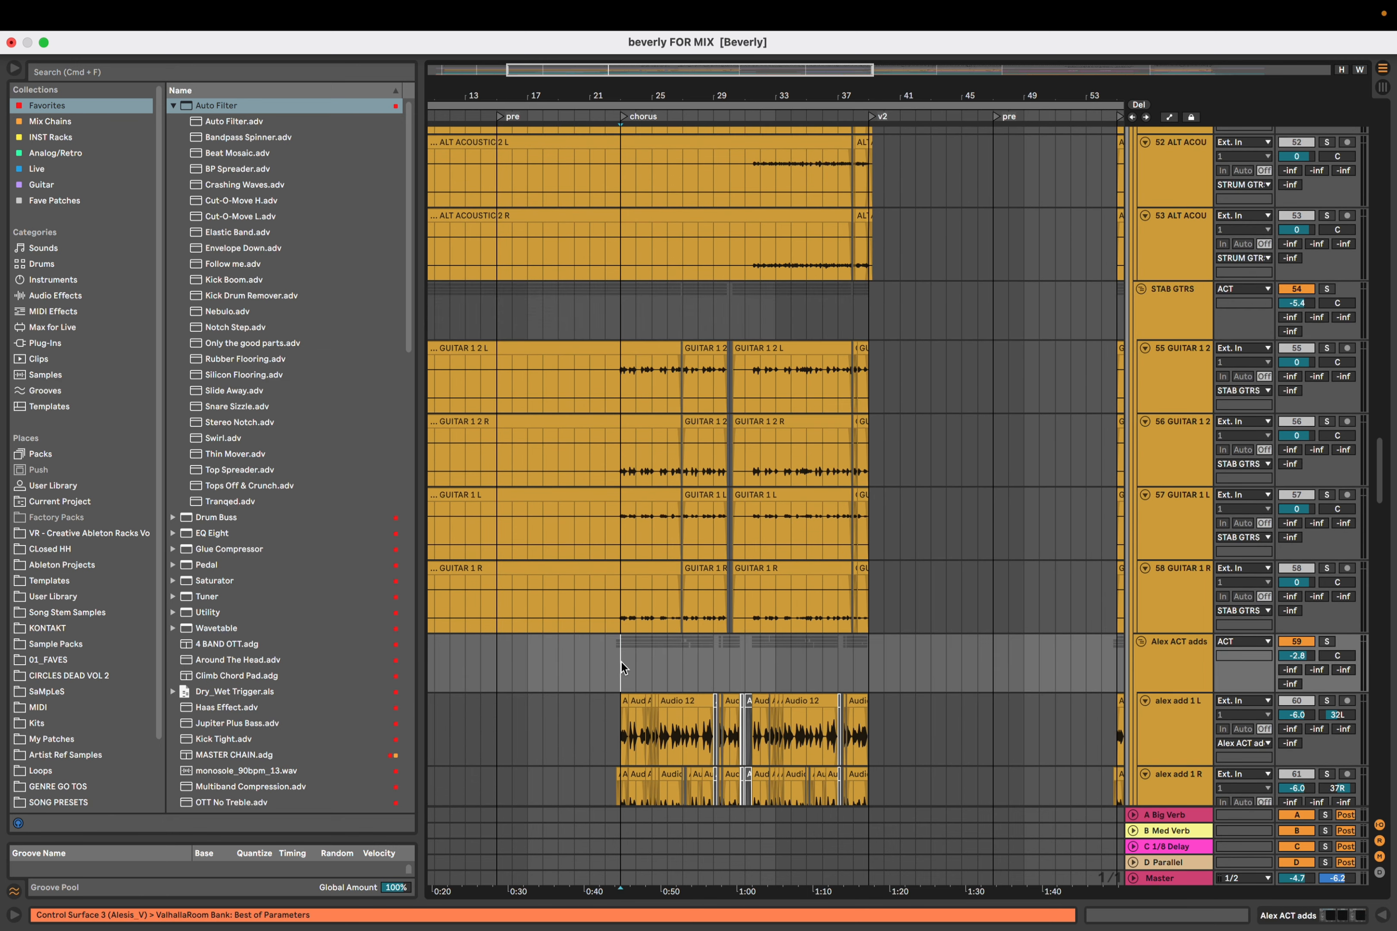
left_click(1303, 916)
left_click(52, 747)
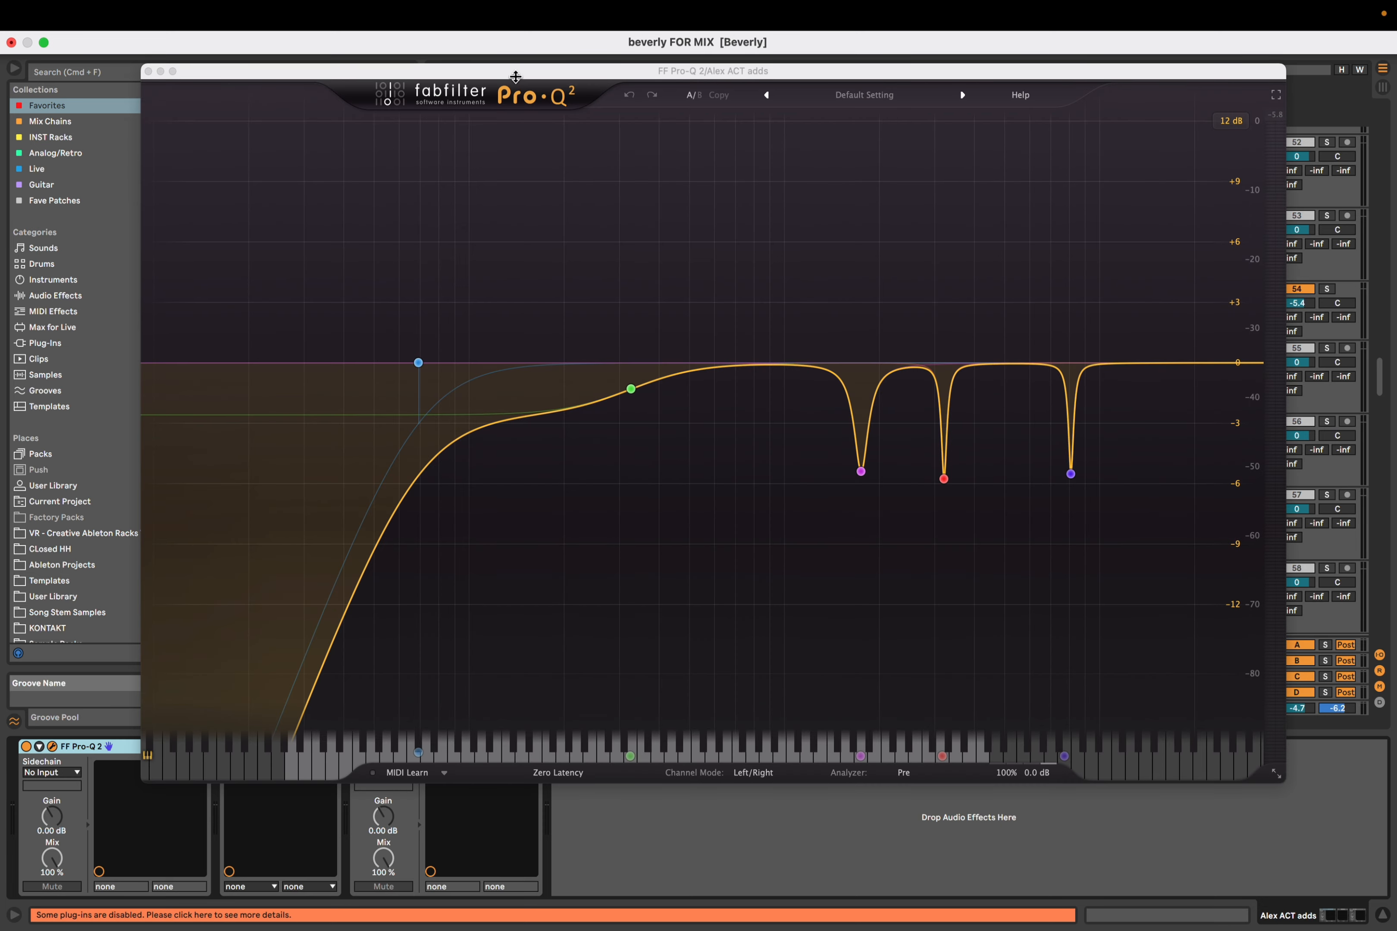
left_click_drag(516, 76, 452, 67)
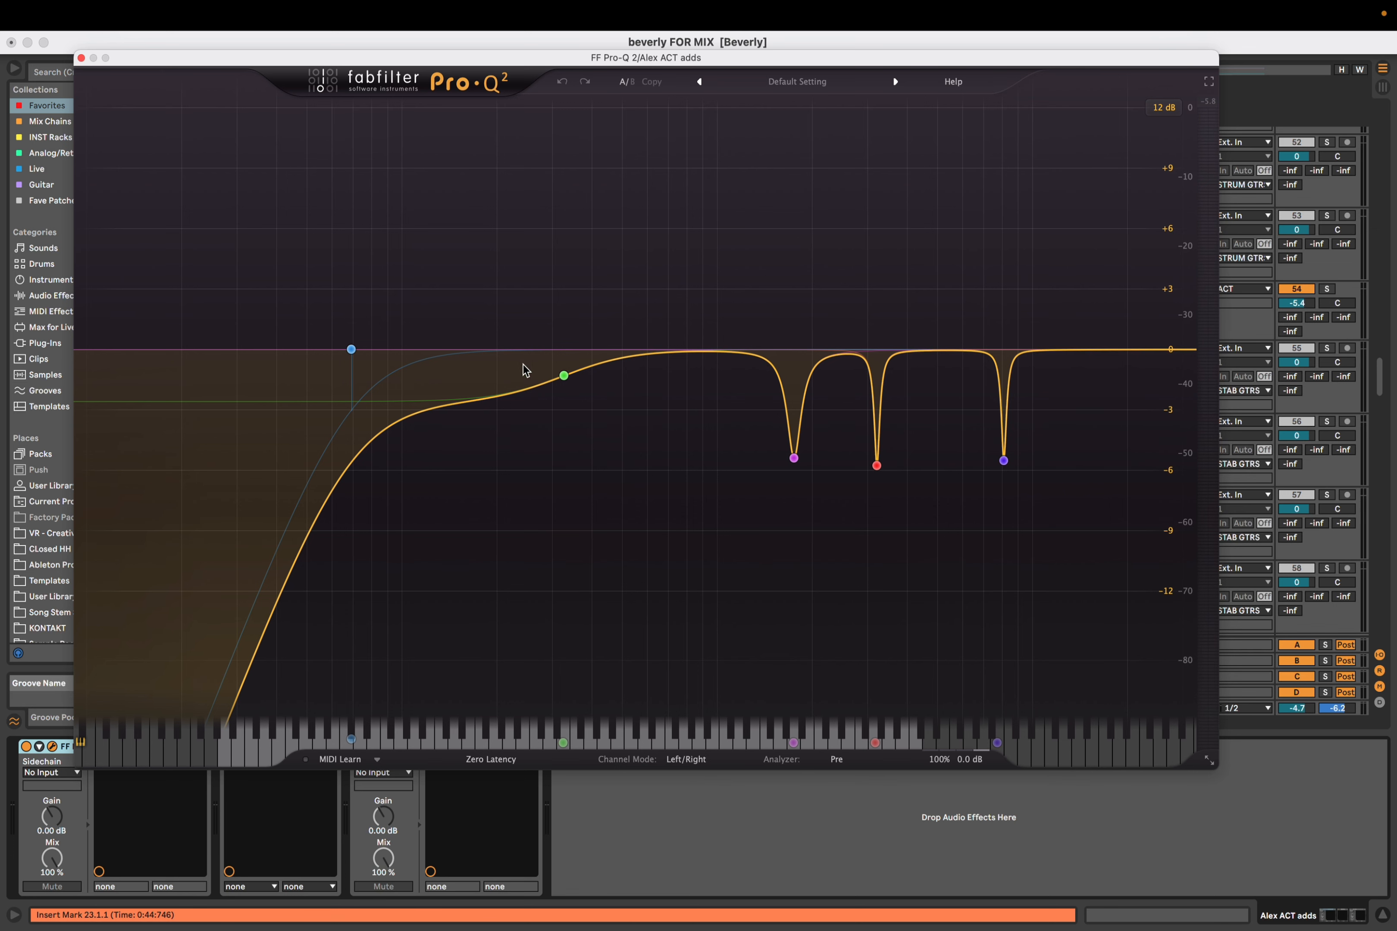
mouse_move(903, 424)
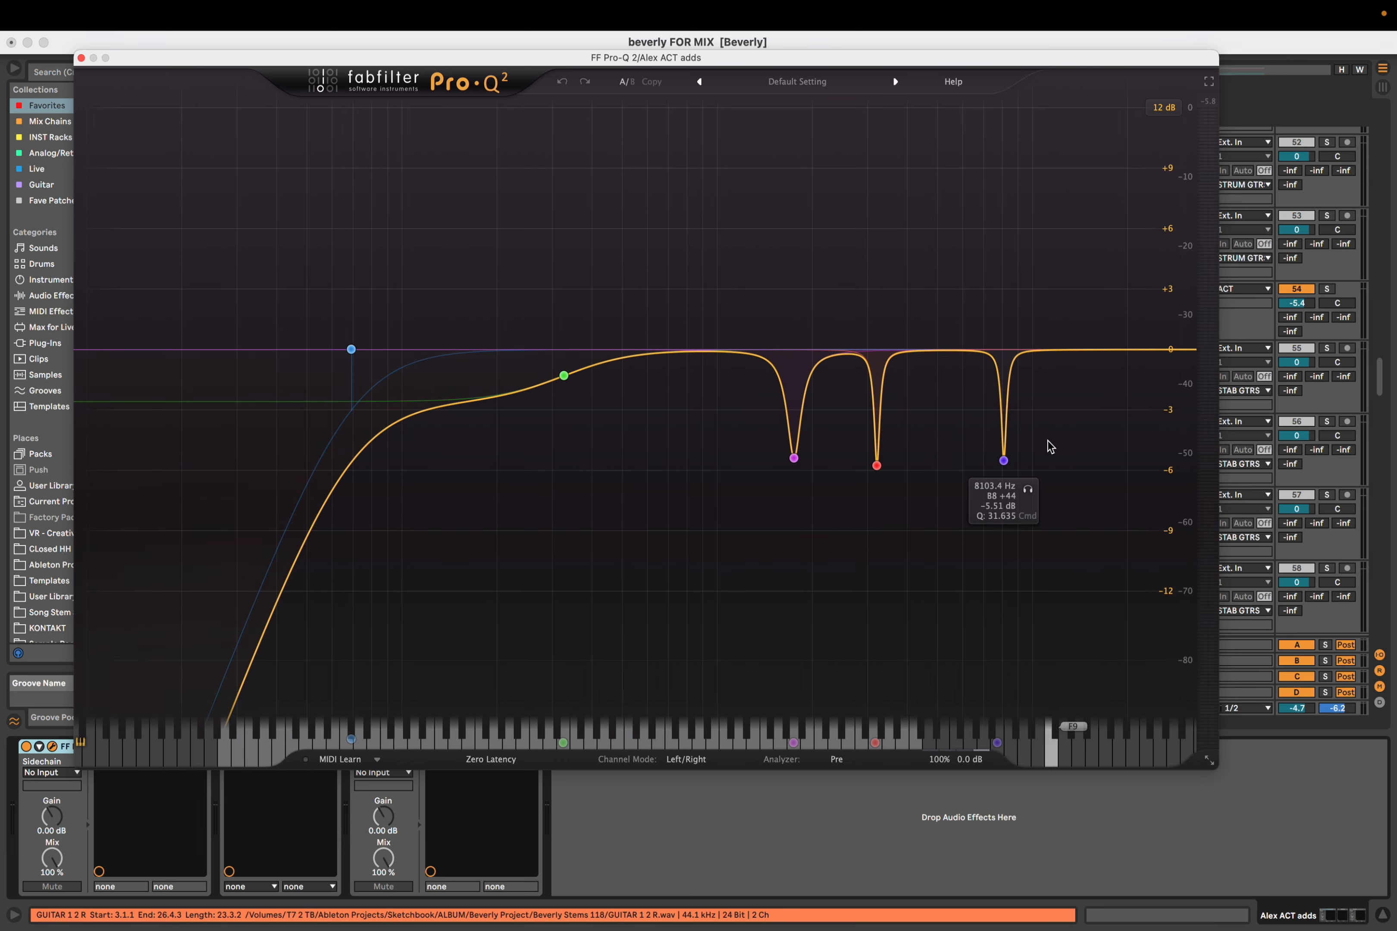
Check the low-shelf band in Pro-Q 2, close the EQ and open the ACT adds group's UADx Fairchild 670
mouse_move(569, 385)
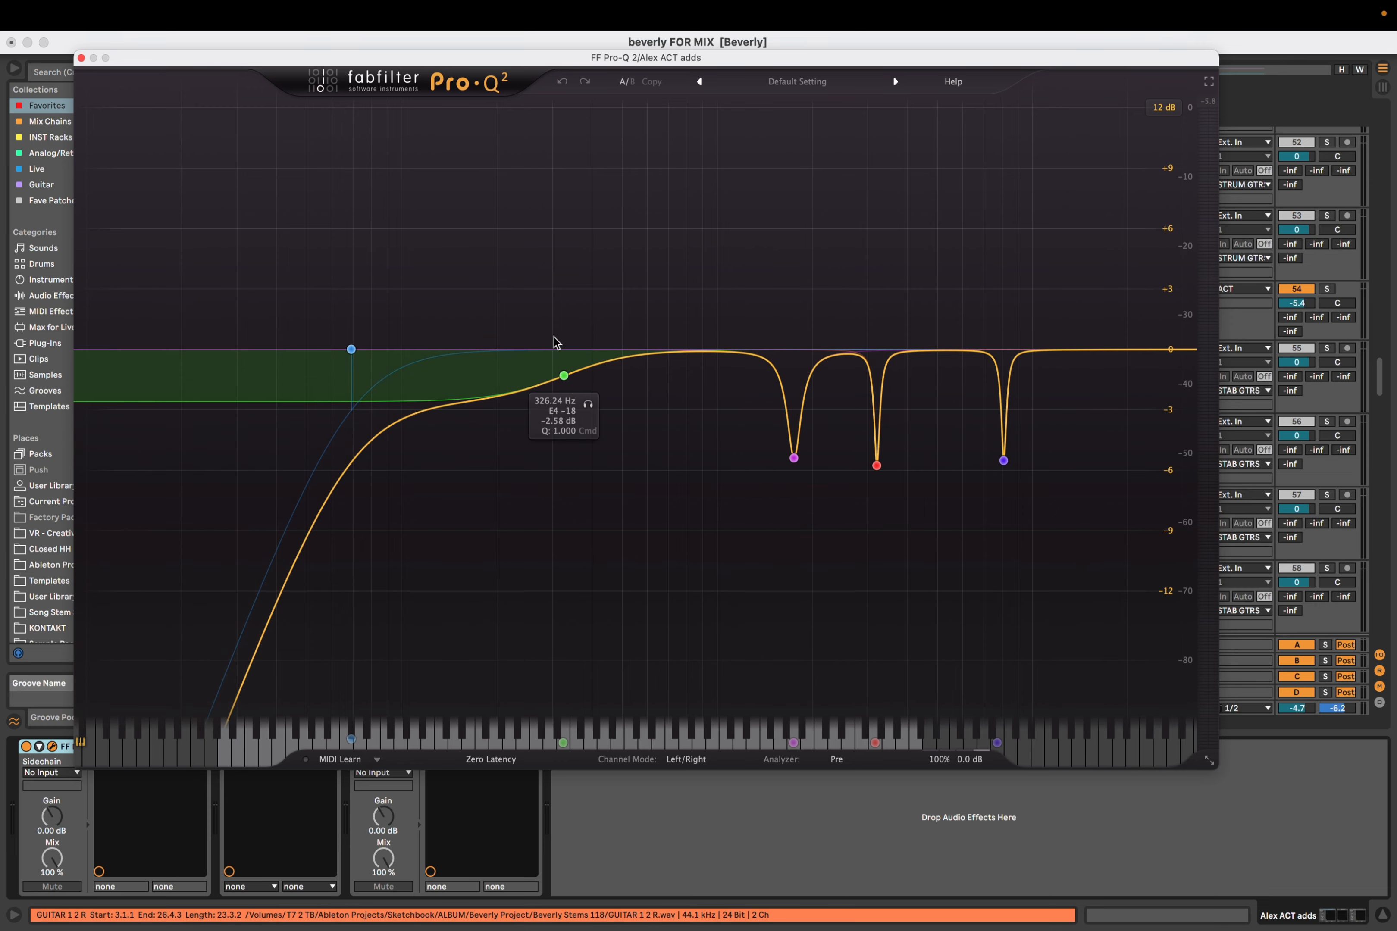
left_click(81, 58)
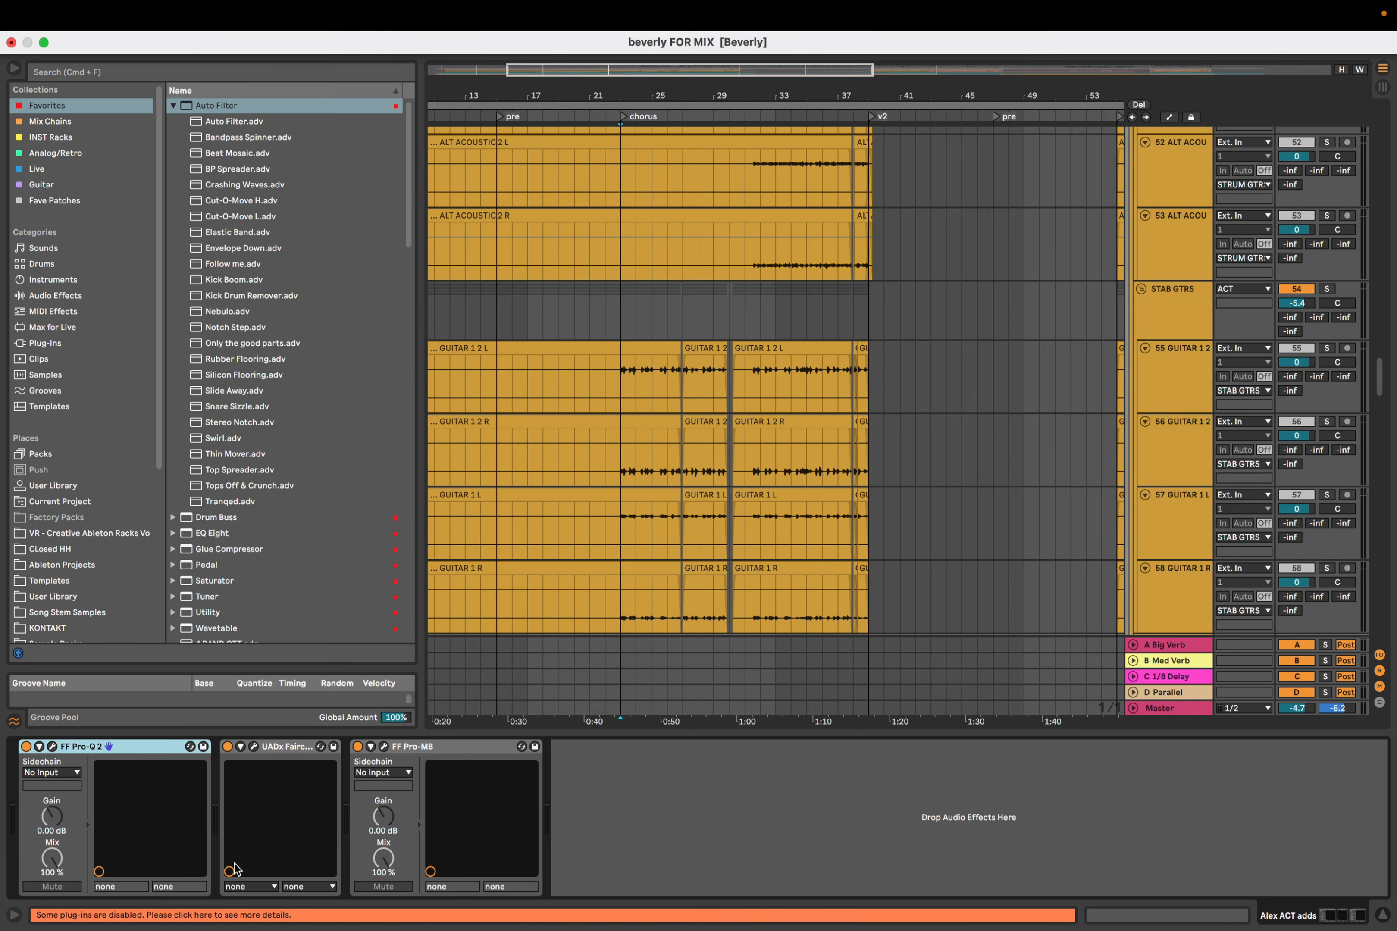
left_click(253, 746)
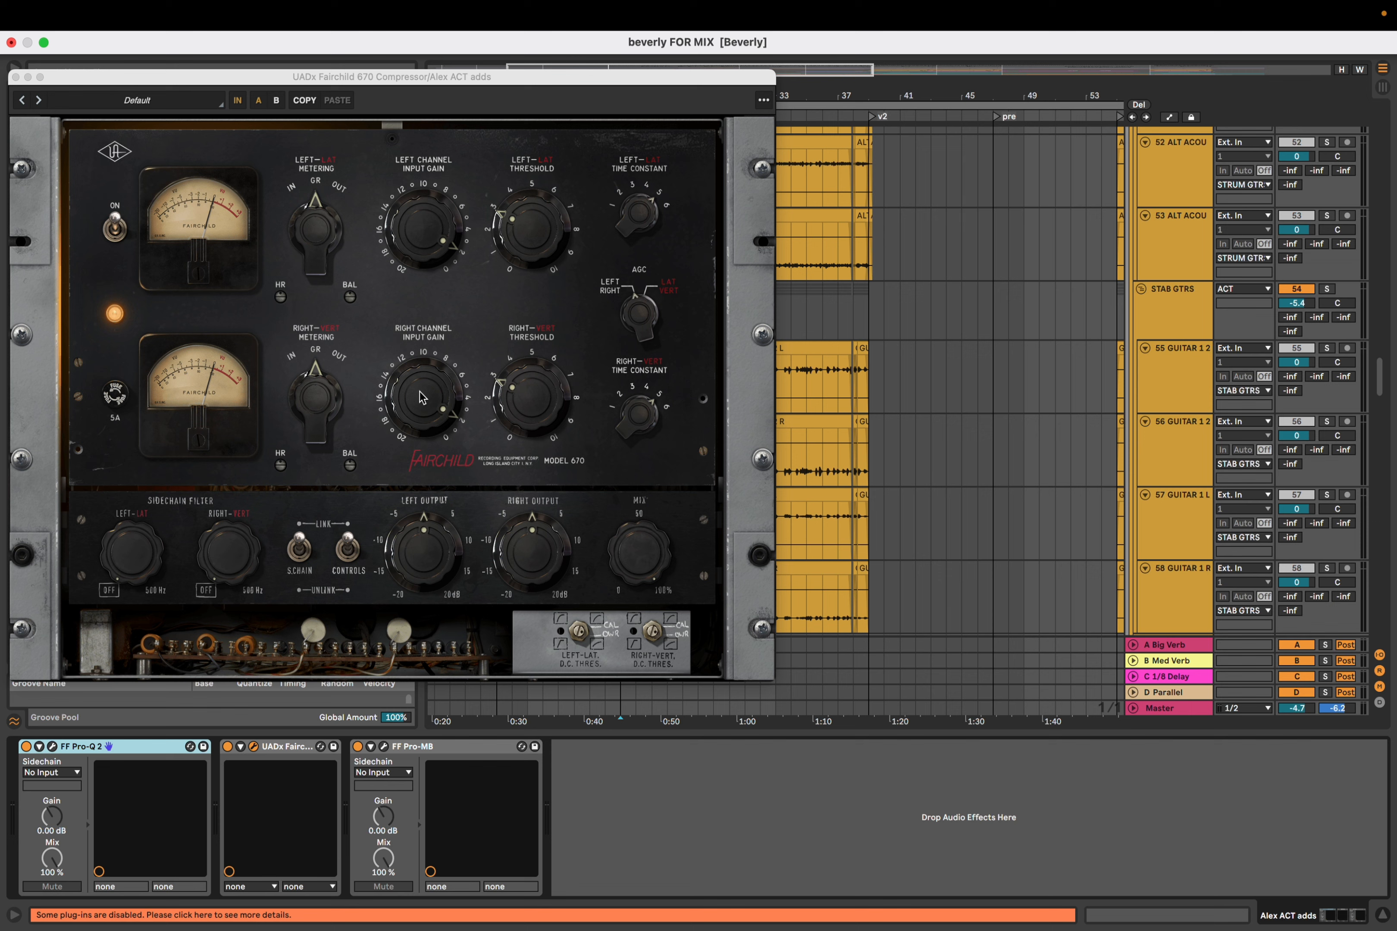
Play the soloed ACT adds group with the Fairchild and Pro-MB bypassed, and switch both devices back on
left_click(228, 746)
left_click(359, 746)
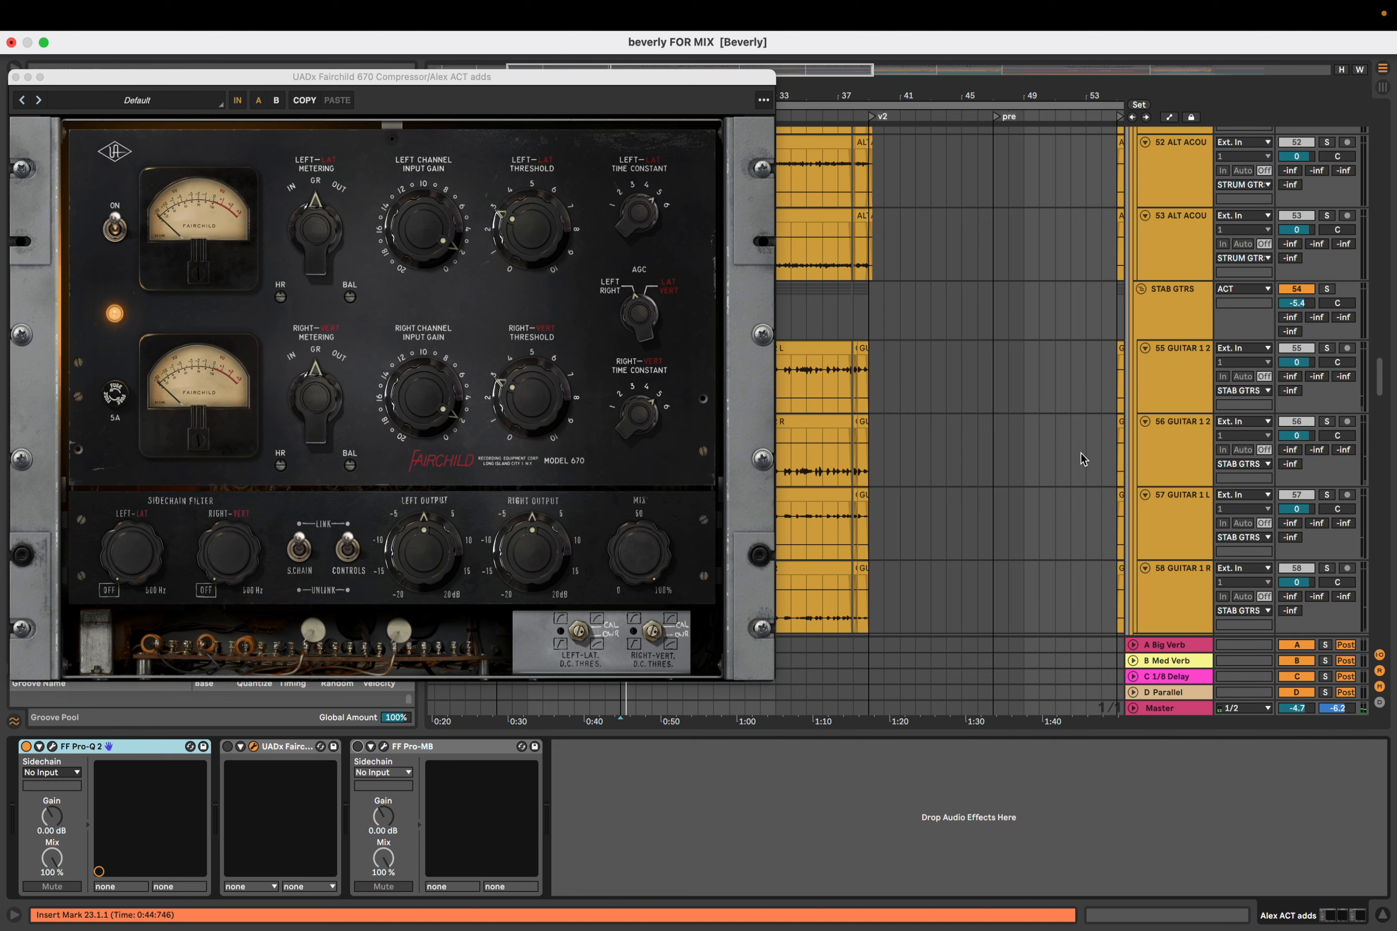
left_click(1203, 305)
scroll(1171, 339, "down", 6)
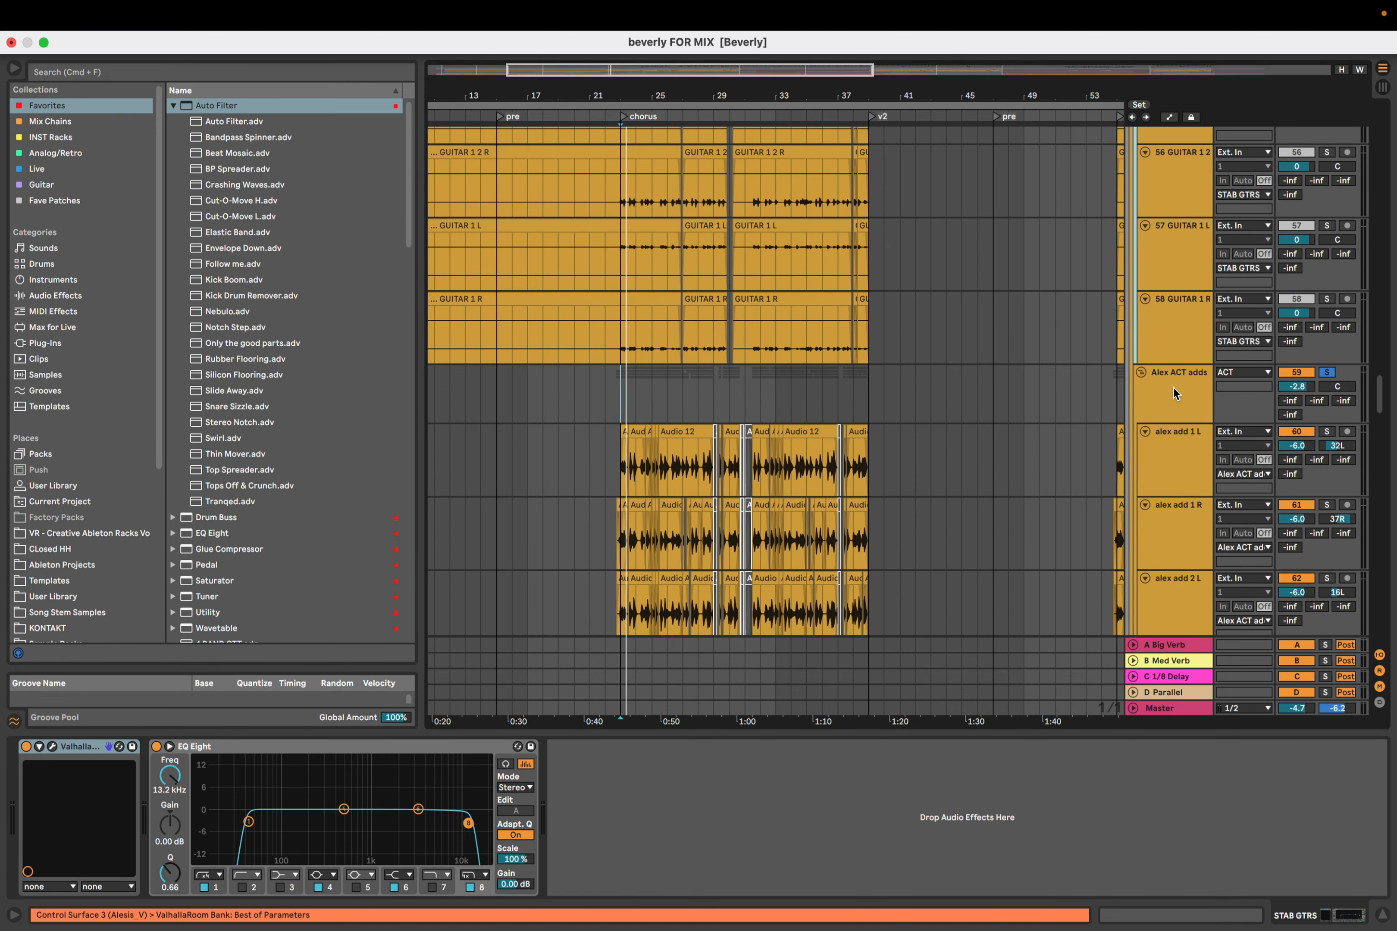
left_click(1173, 389)
key("space")
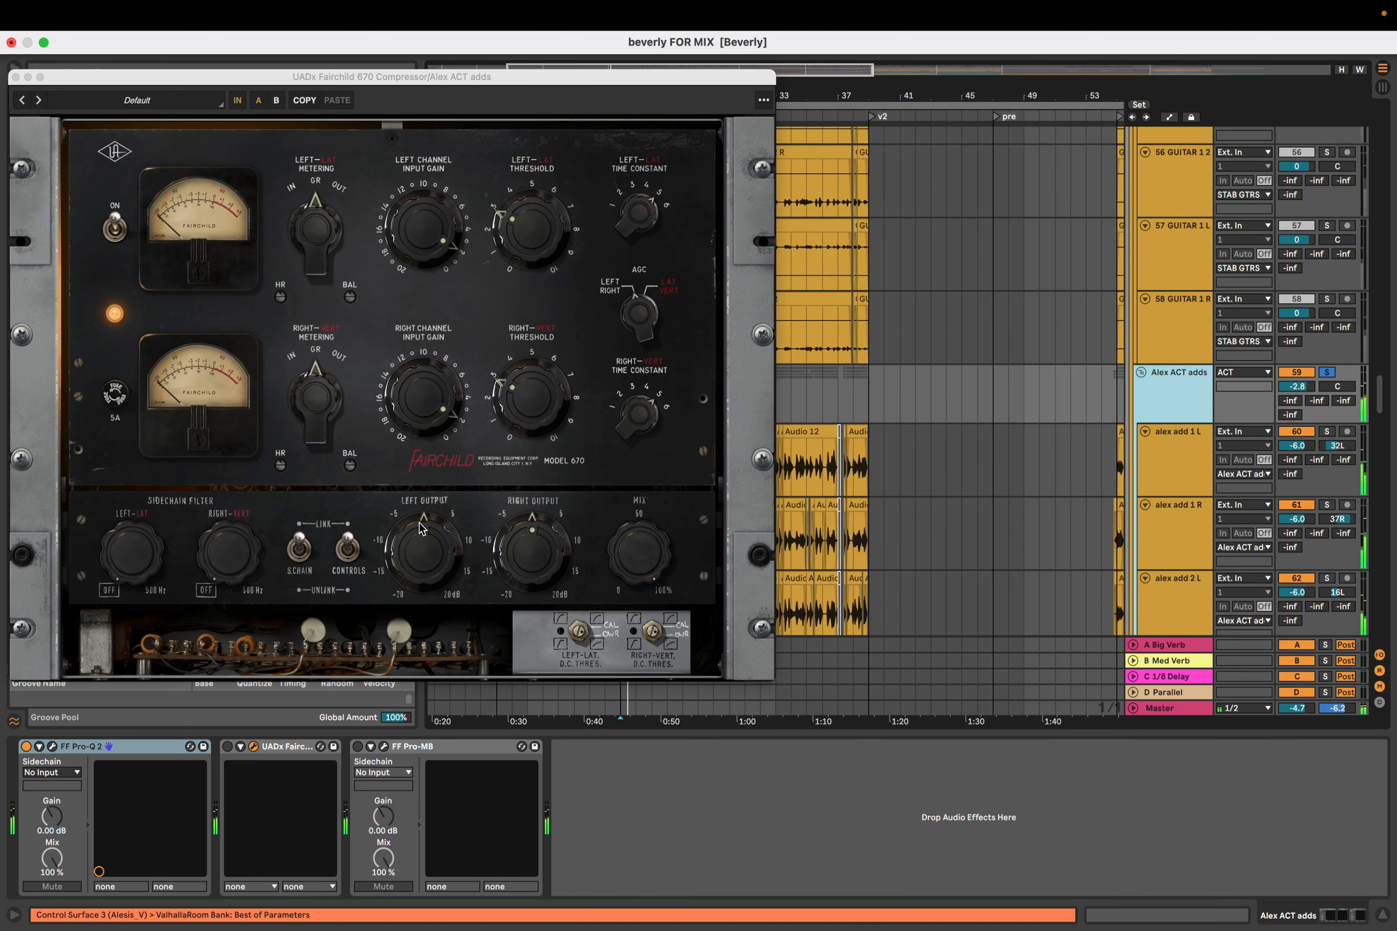
left_click(227, 747)
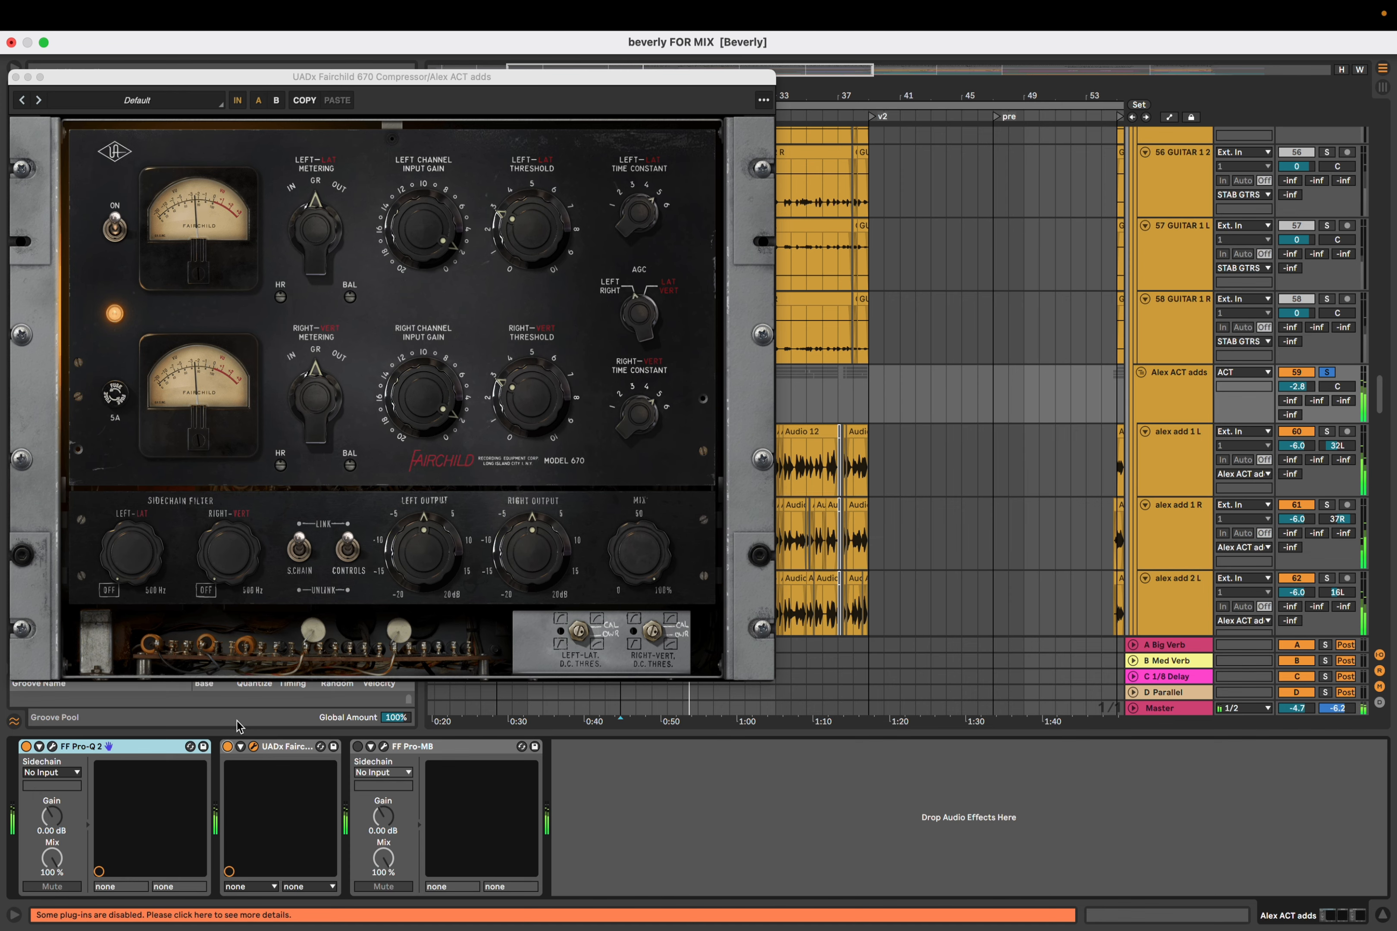
left_click(358, 746)
Open FF Pro-MB on the ACT adds group, view its Guitar presets, and close both plug-in windows
left_click(384, 746)
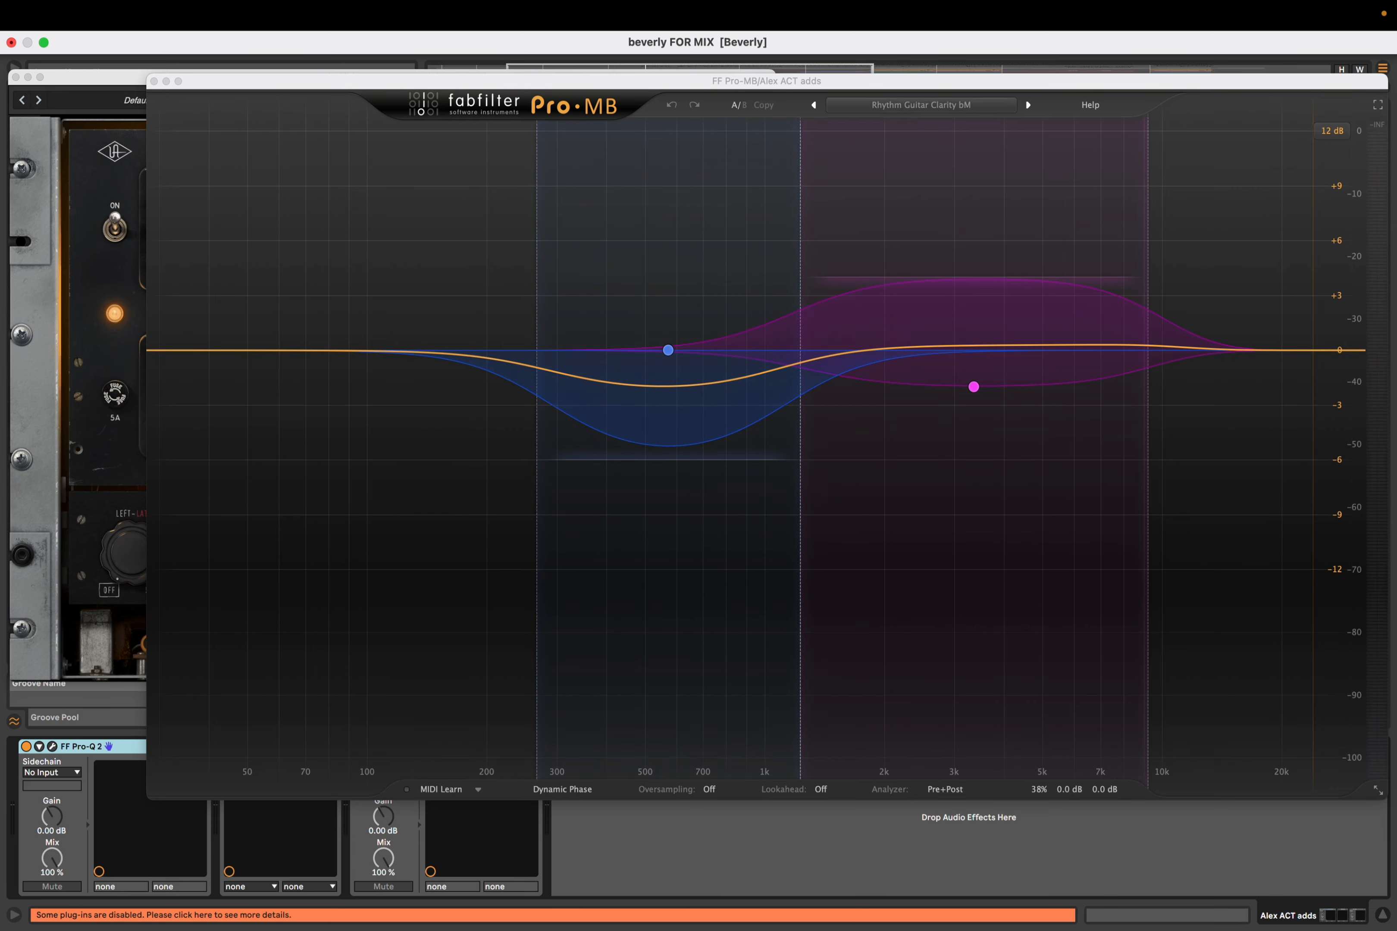
left_click(903, 103)
mouse_move(880, 206)
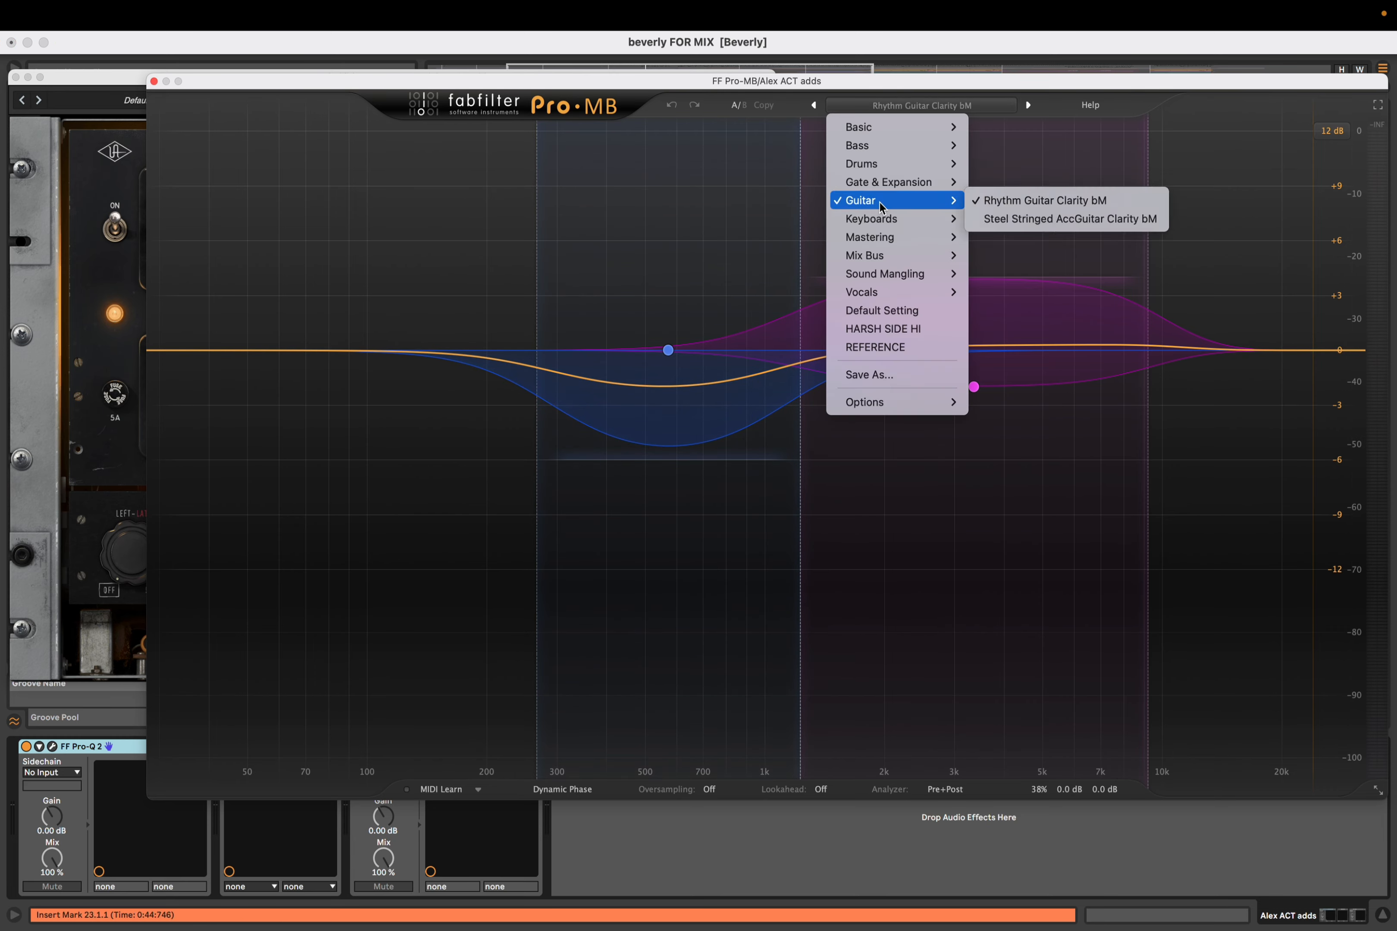
left_click(302, 82)
left_click(153, 82)
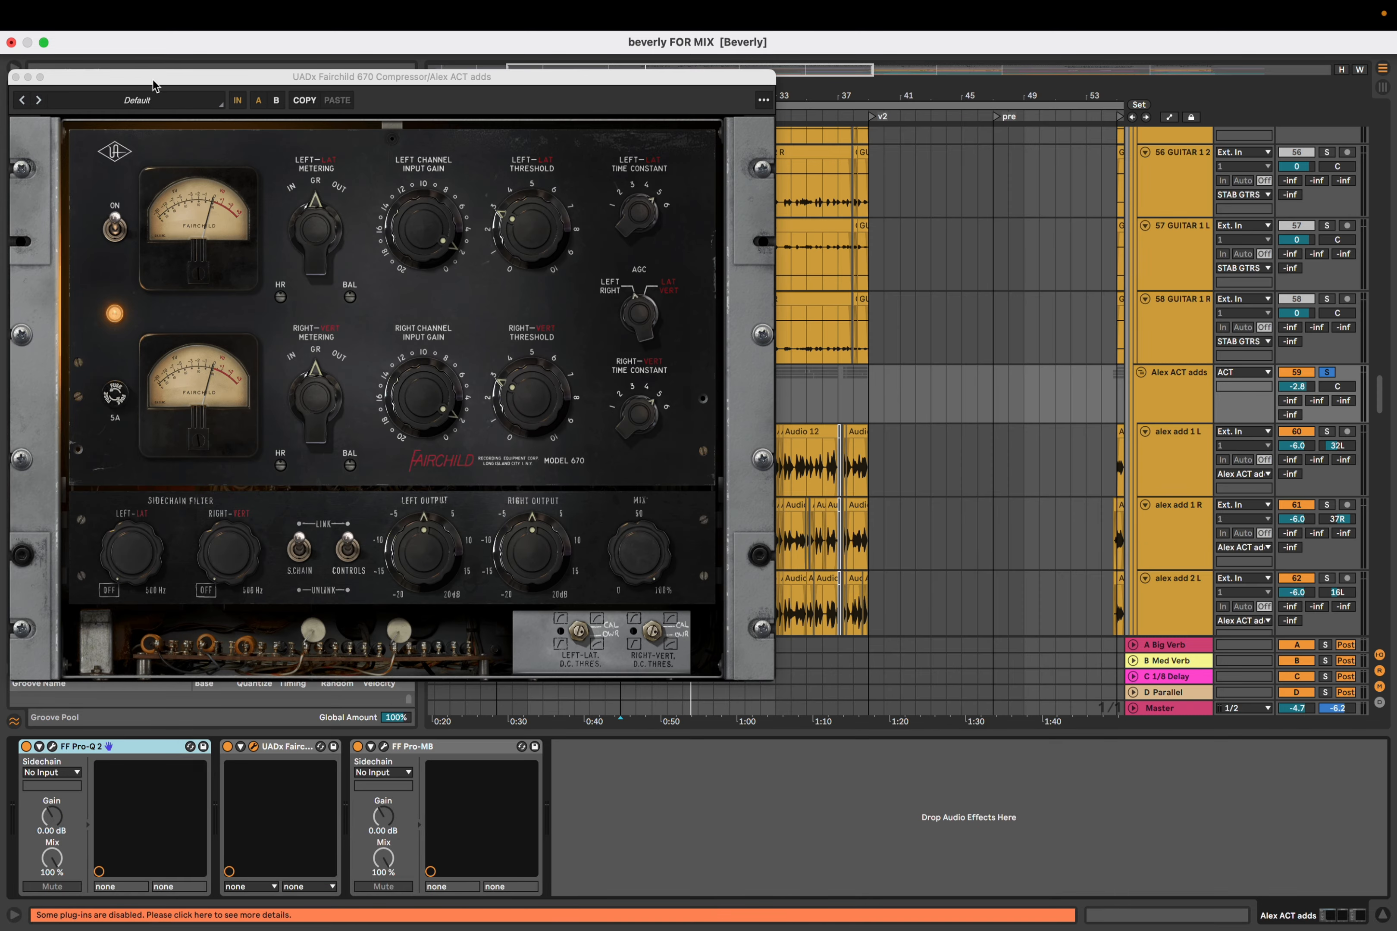
left_click(16, 78)
Play the soloed ACT adds group from the chorus start at 23.1.1 while reviewing the stab and strummed guitar tracks
key("space")
scroll(672, 335, "down", 4)
scroll(674, 335, "up", 5)
scroll(671, 328, "up", 4)
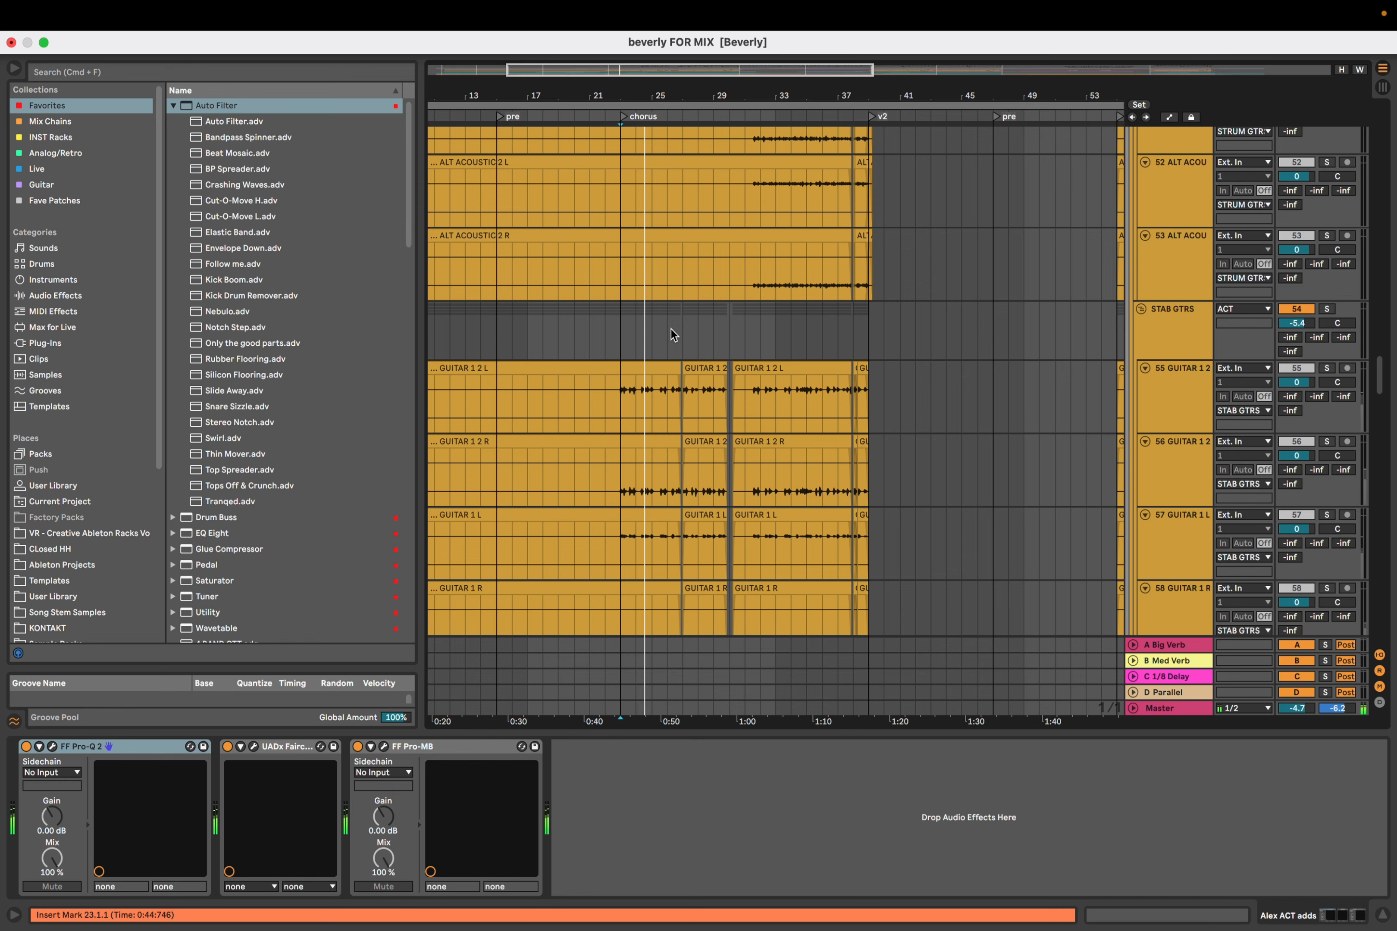
scroll(671, 328, "down", 1)
scroll(672, 328, "down", 1)
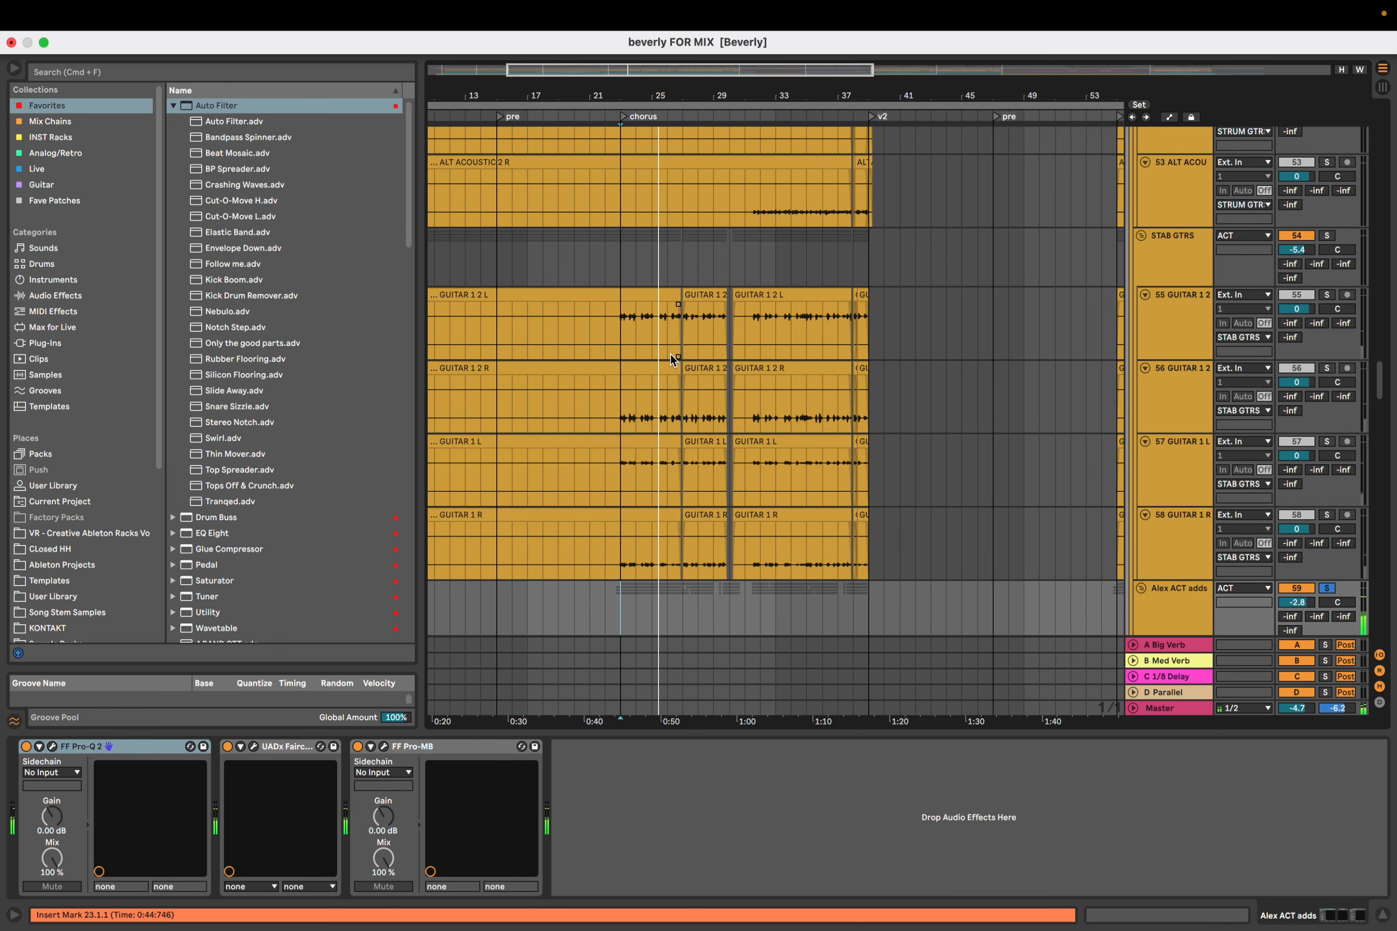
scroll(670, 355, "down", 4)
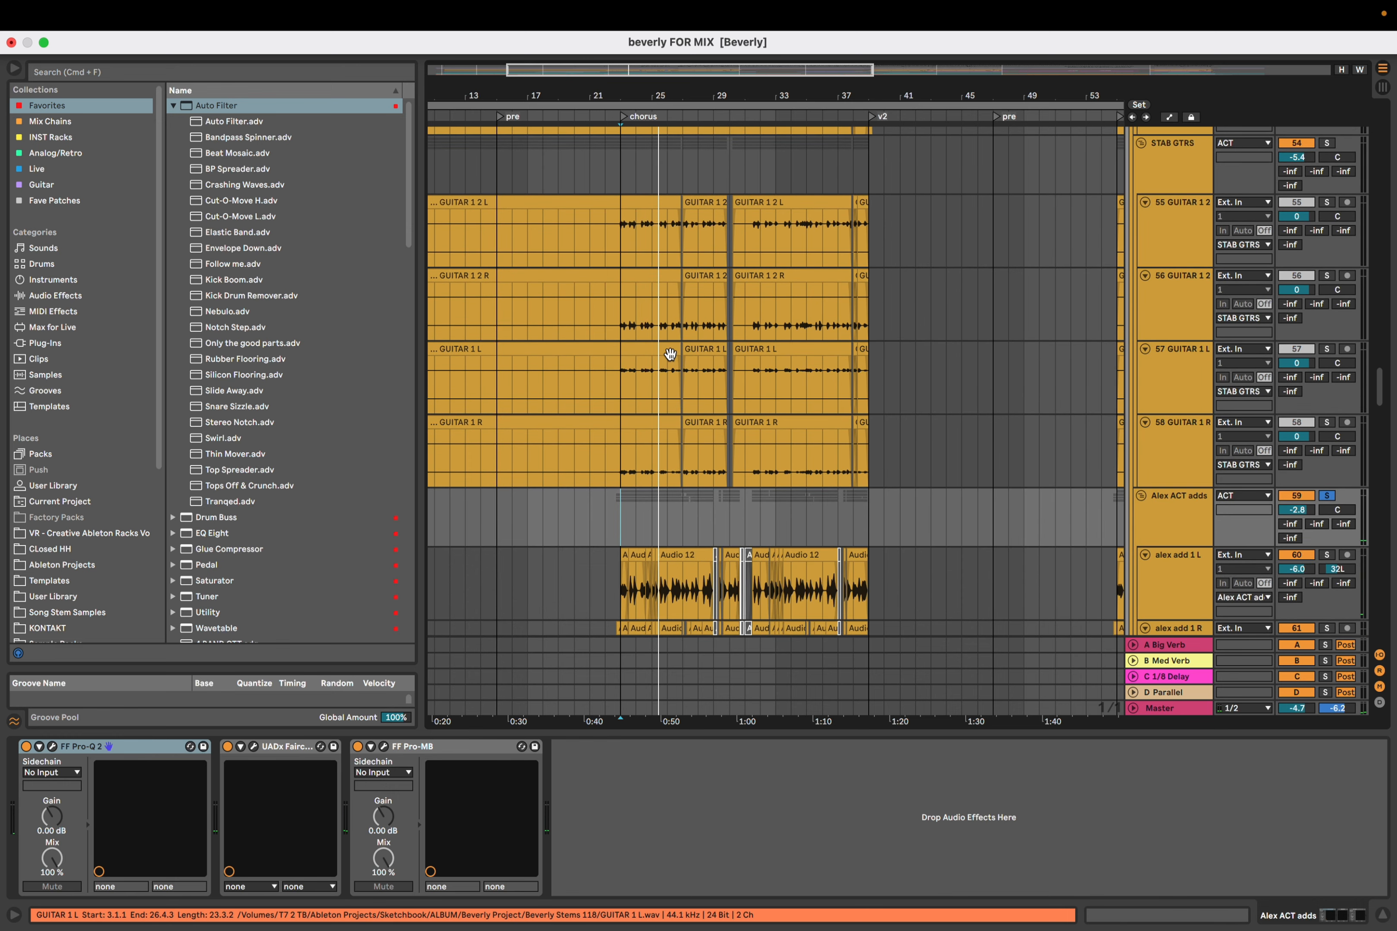
left_click(616, 402)
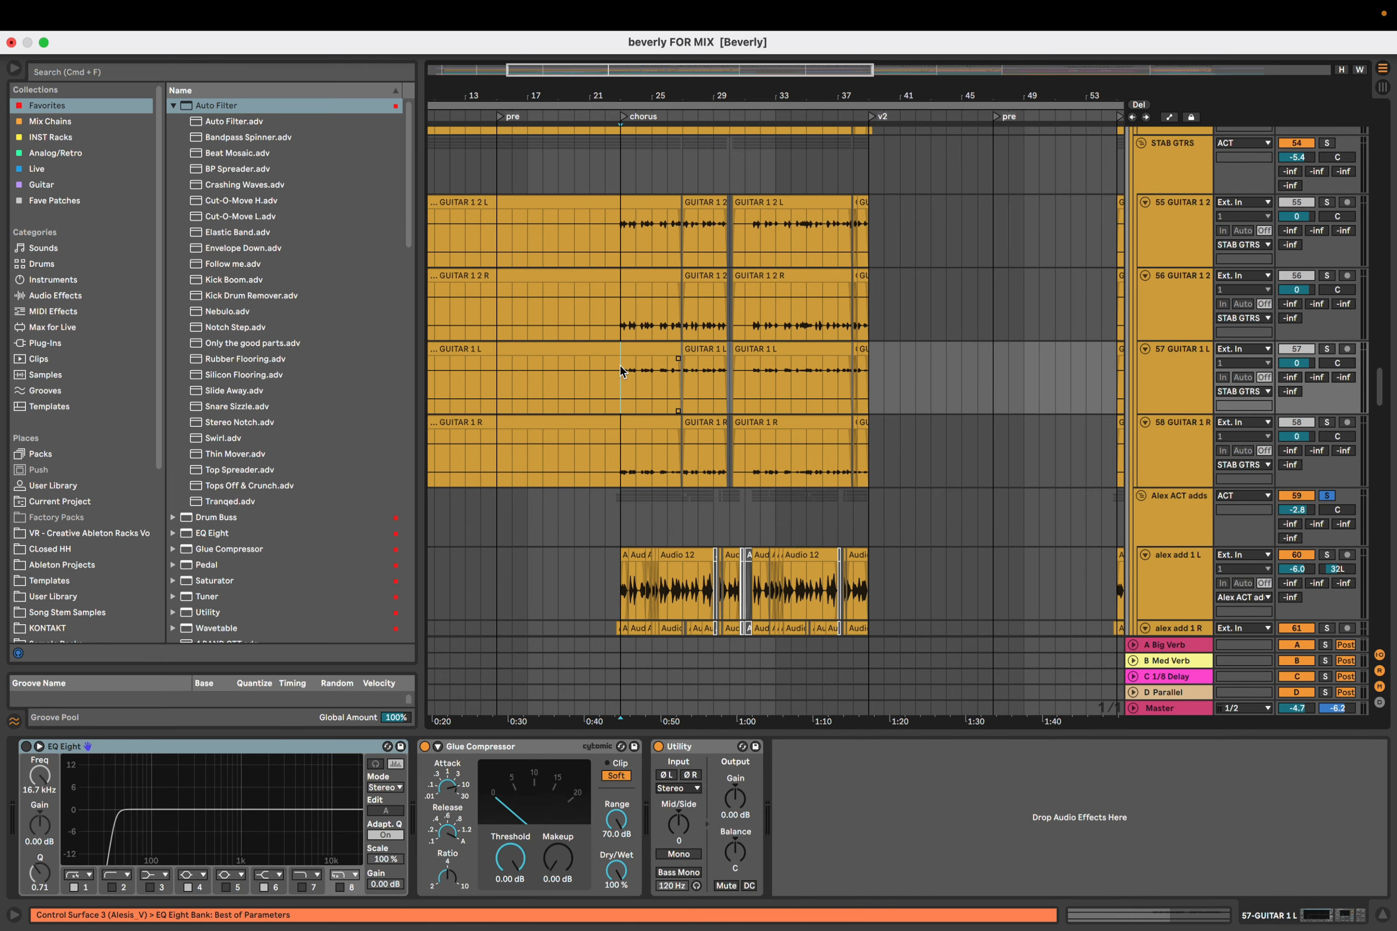
scroll(619, 365, "down", 1)
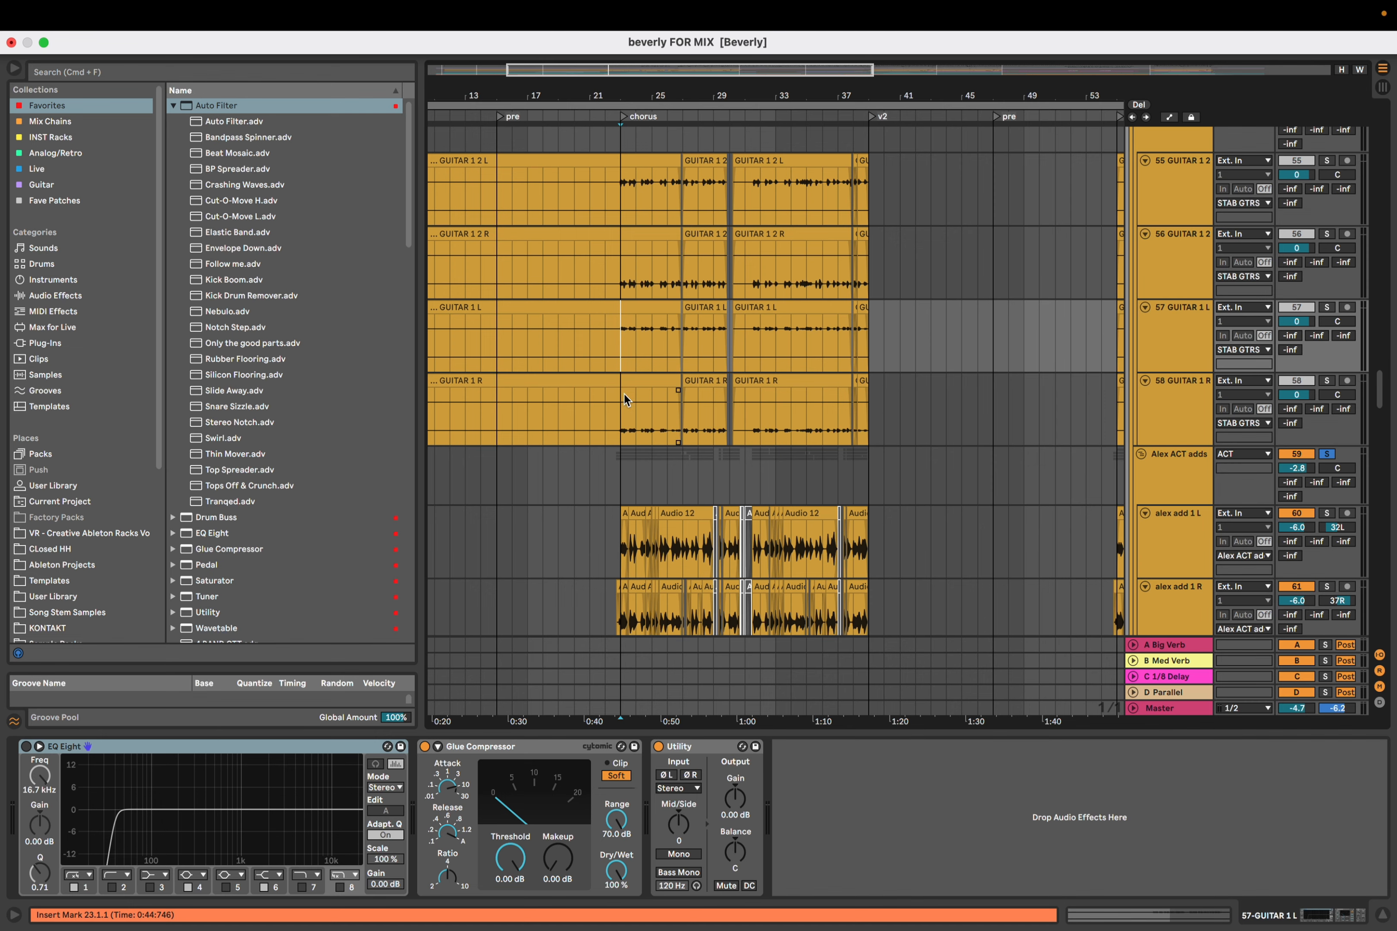
scroll(640, 412, "down", 6)
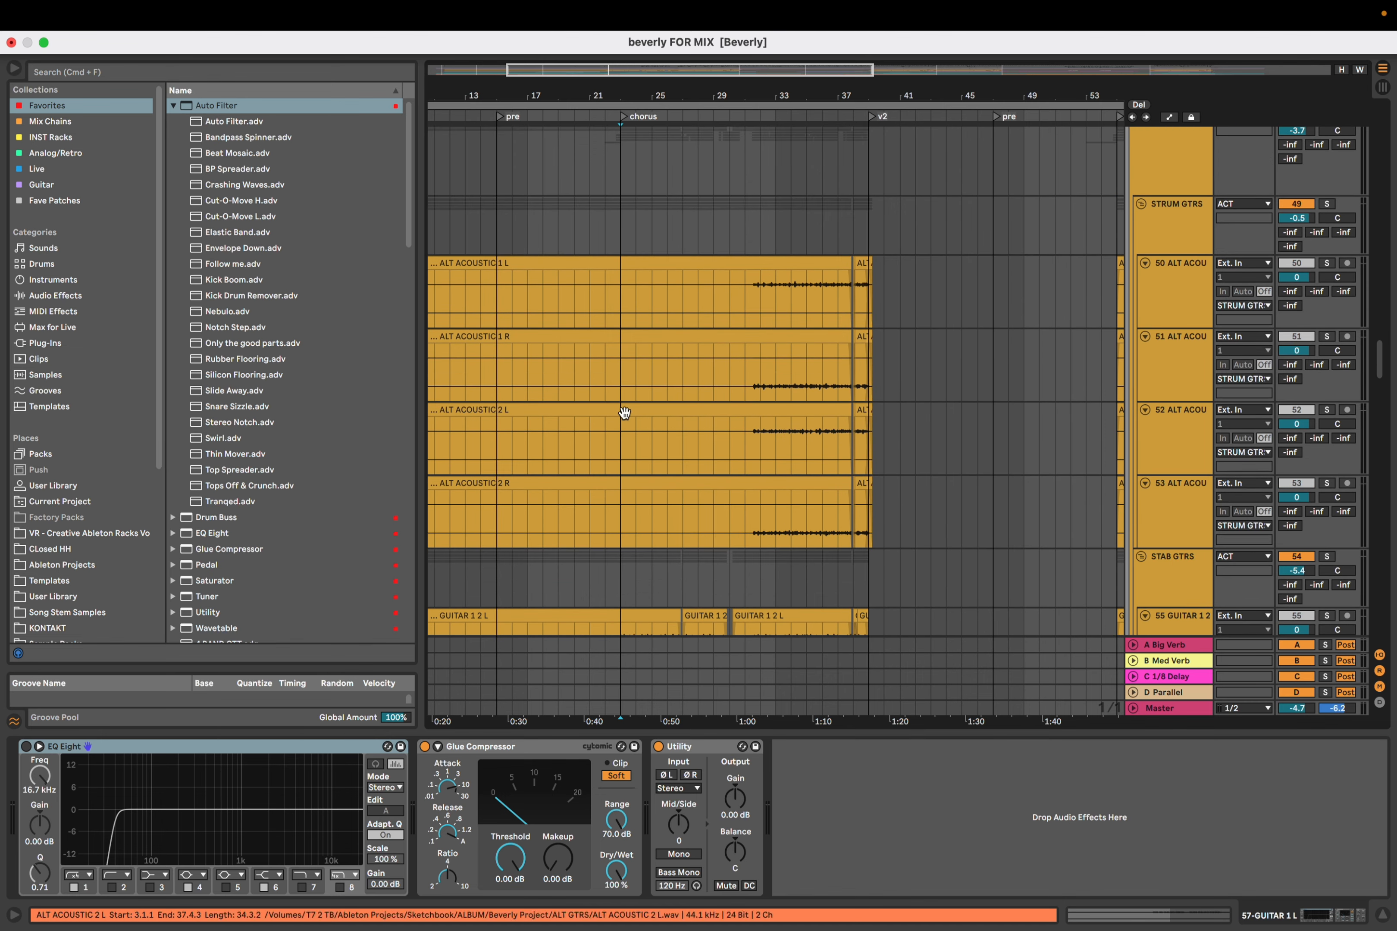
scroll(644, 417, "up", 3)
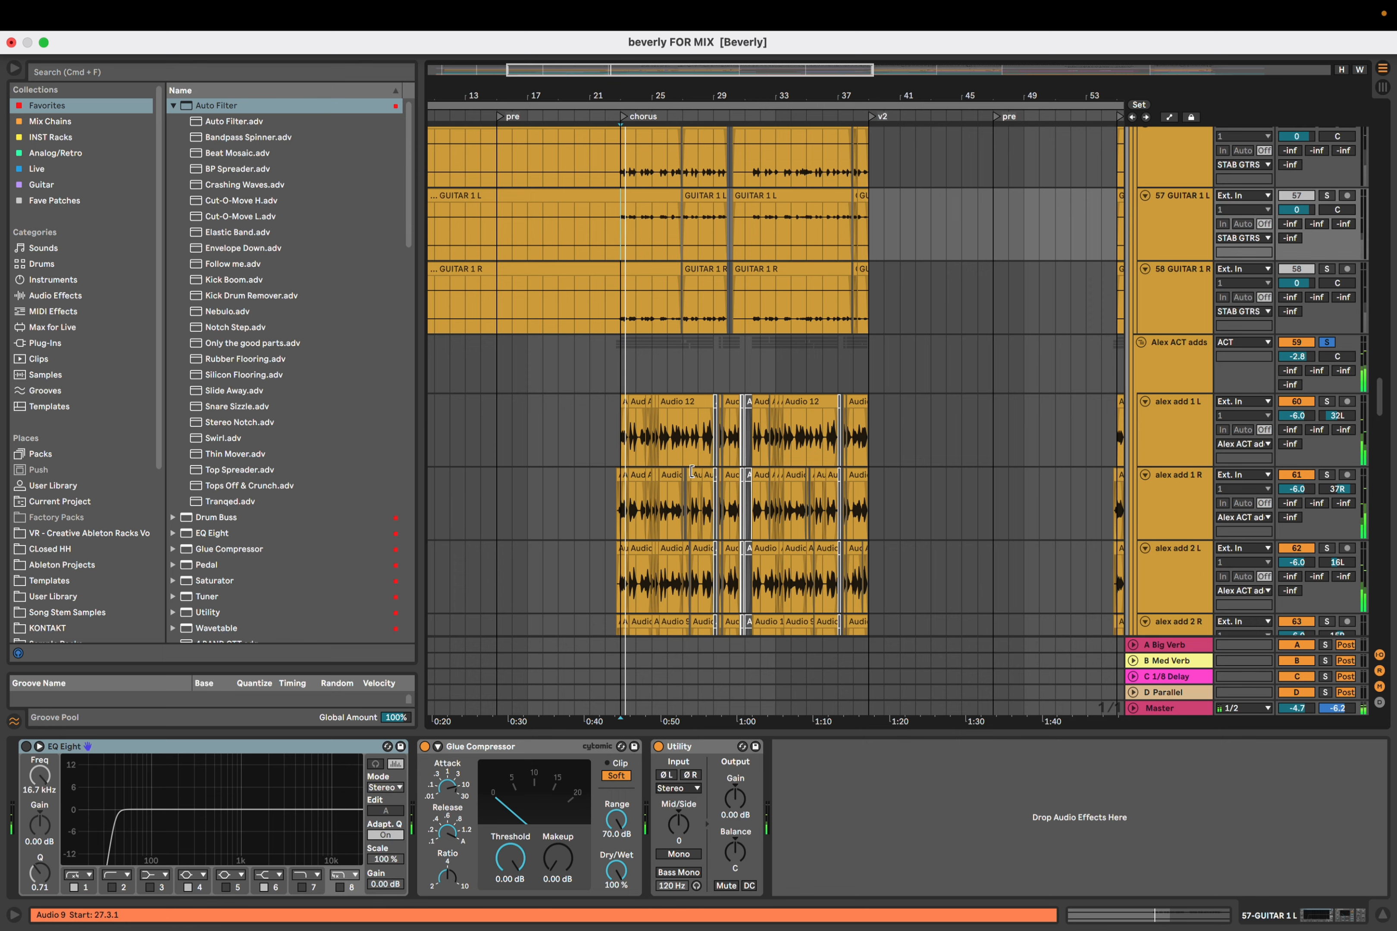
Clear the solo and play the full mix from 38.1.1 through the transition into verse 2
scroll(645, 420, "down", 1)
scroll(685, 433, "right", 2)
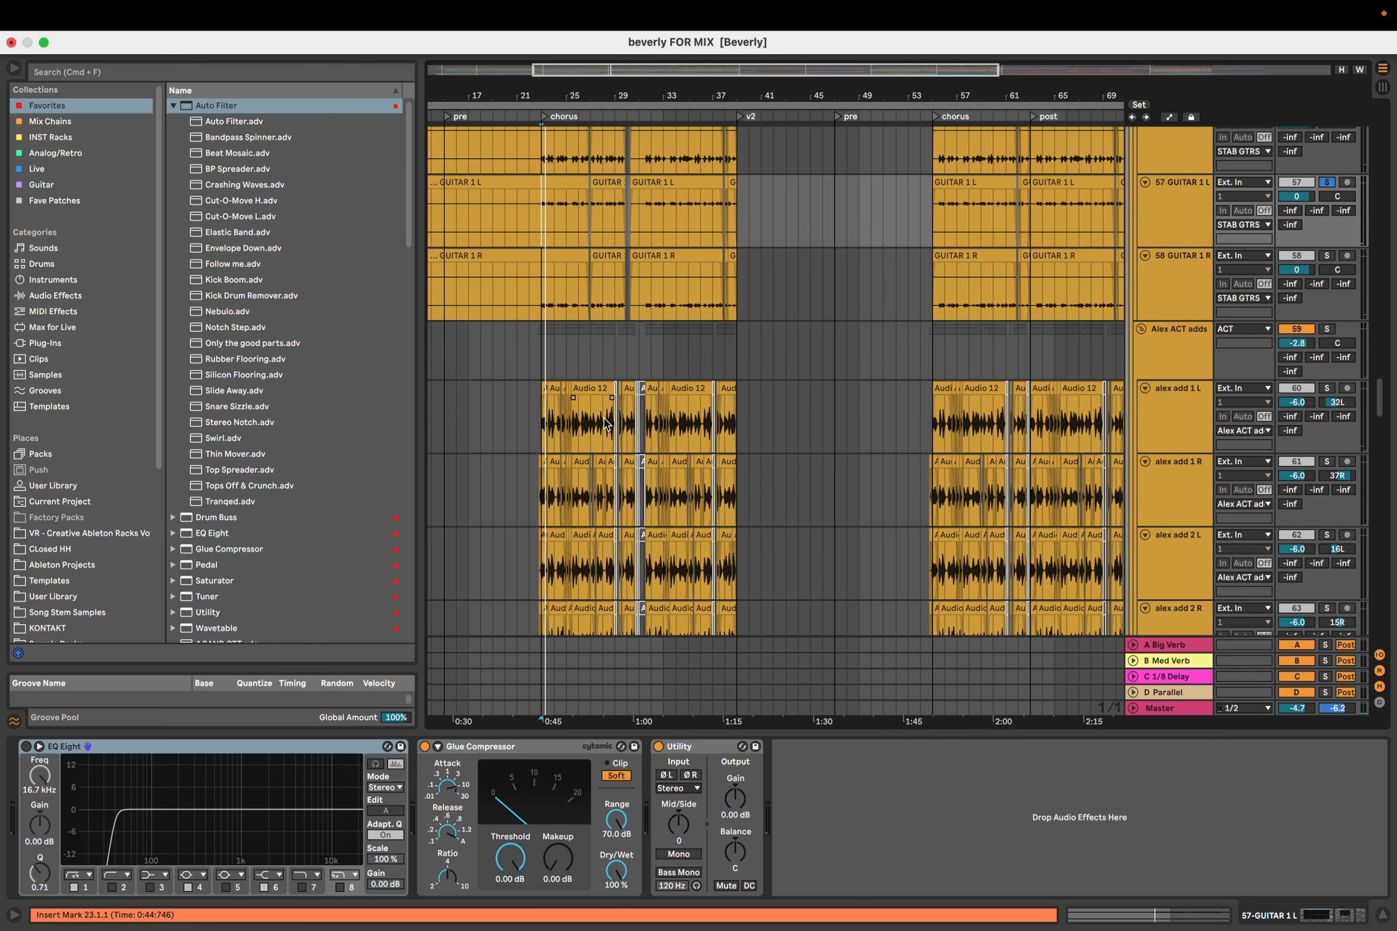
scroll(694, 452, "down", 6)
scroll(710, 463, "down", 12)
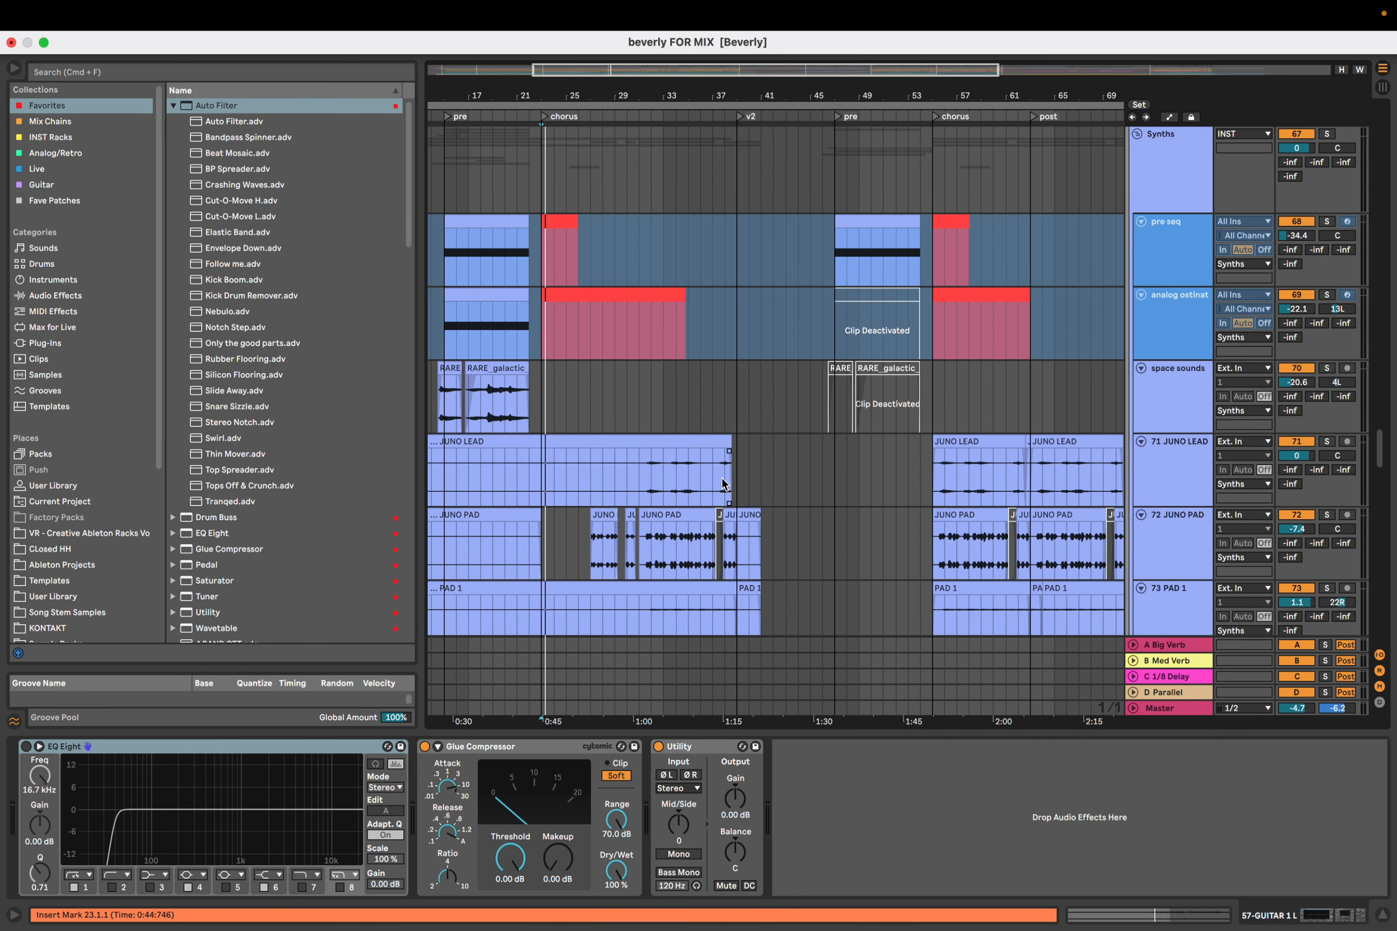
left_click(727, 388)
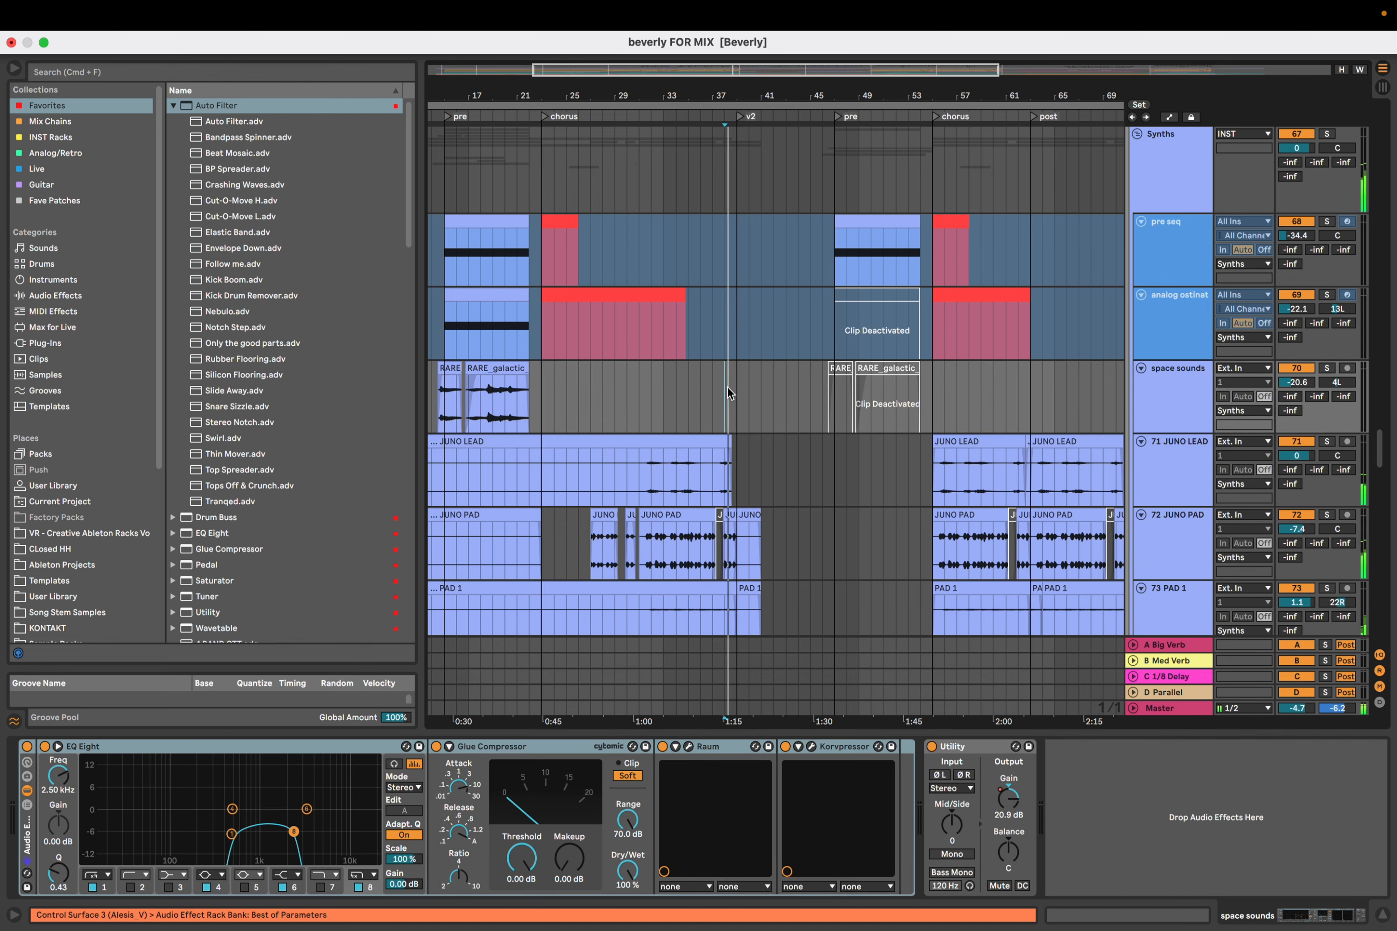
scroll(727, 387, "up", 3)
scroll(747, 433, "up", 6)
scroll(747, 434, "up", 20)
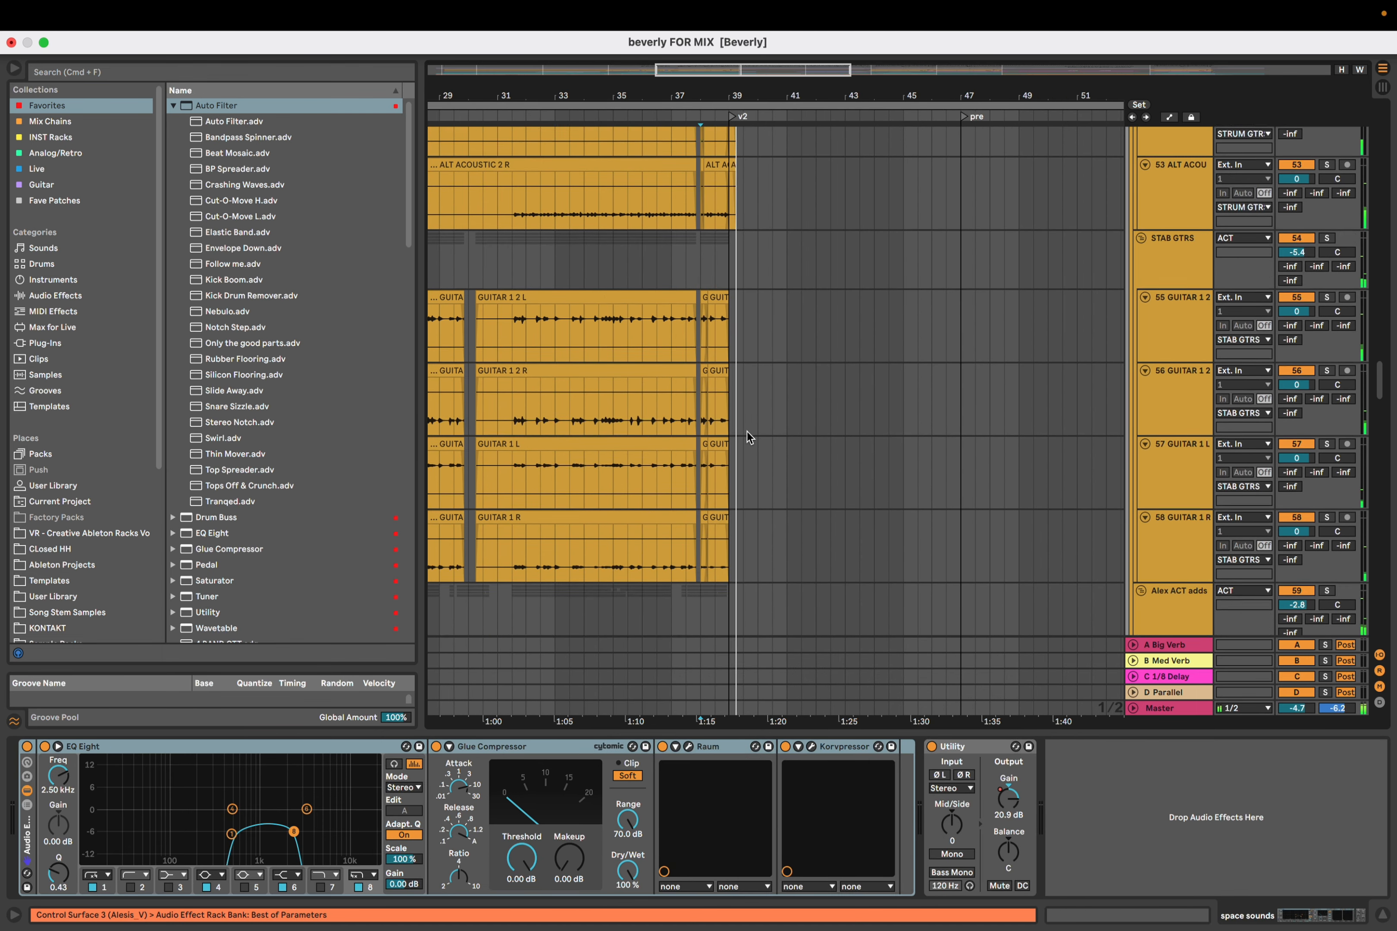
scroll(747, 433, "down", 5)
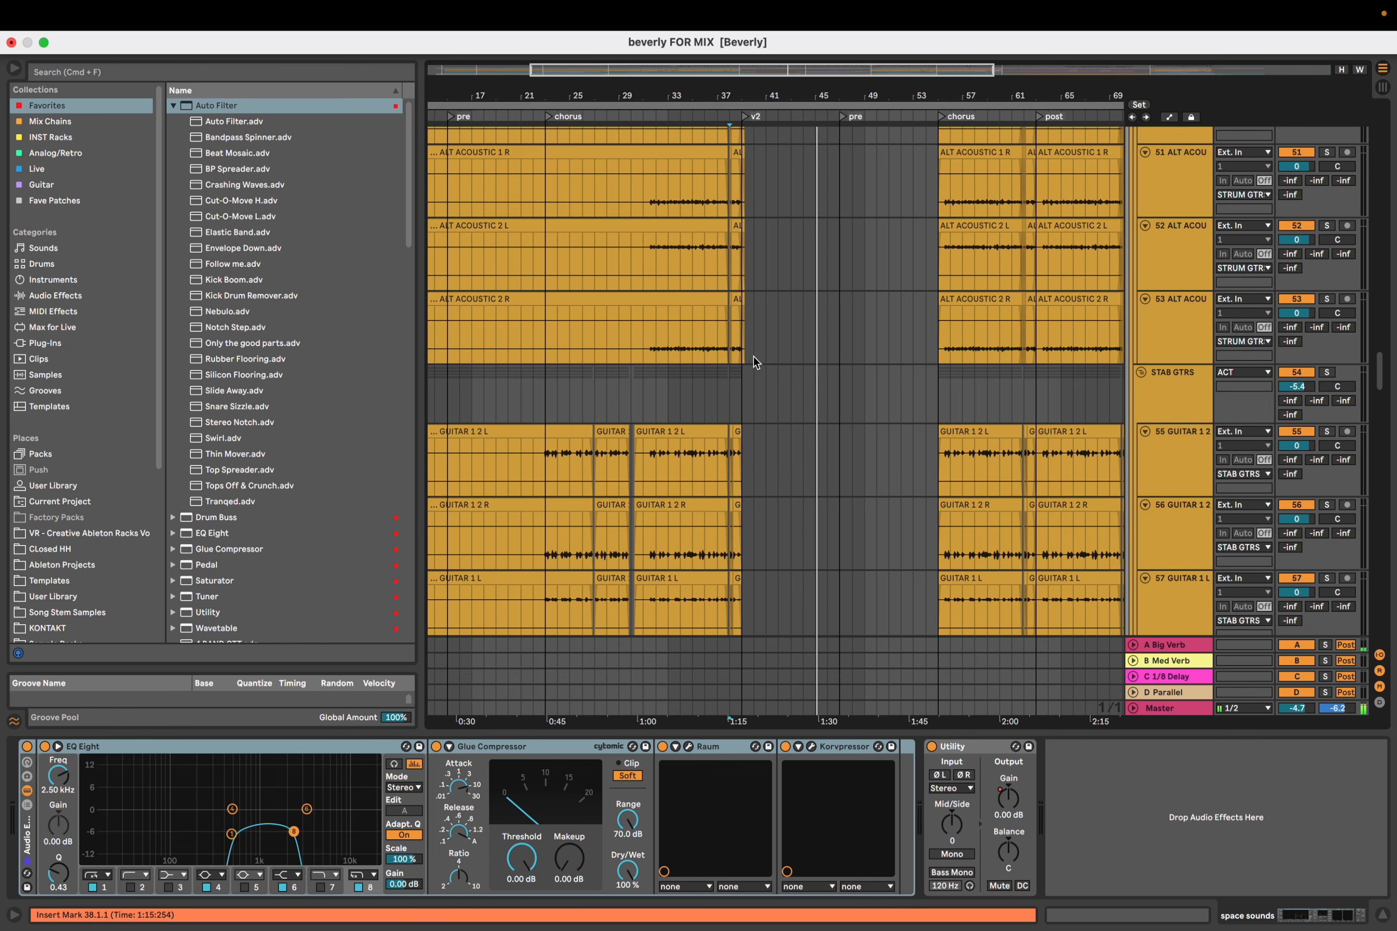
Play the full mix from the start of verse 2 at 39.1.1, with the GUITAR PART V2 track selected
scroll(753, 357, "up", 5)
scroll(753, 357, "up", 5)
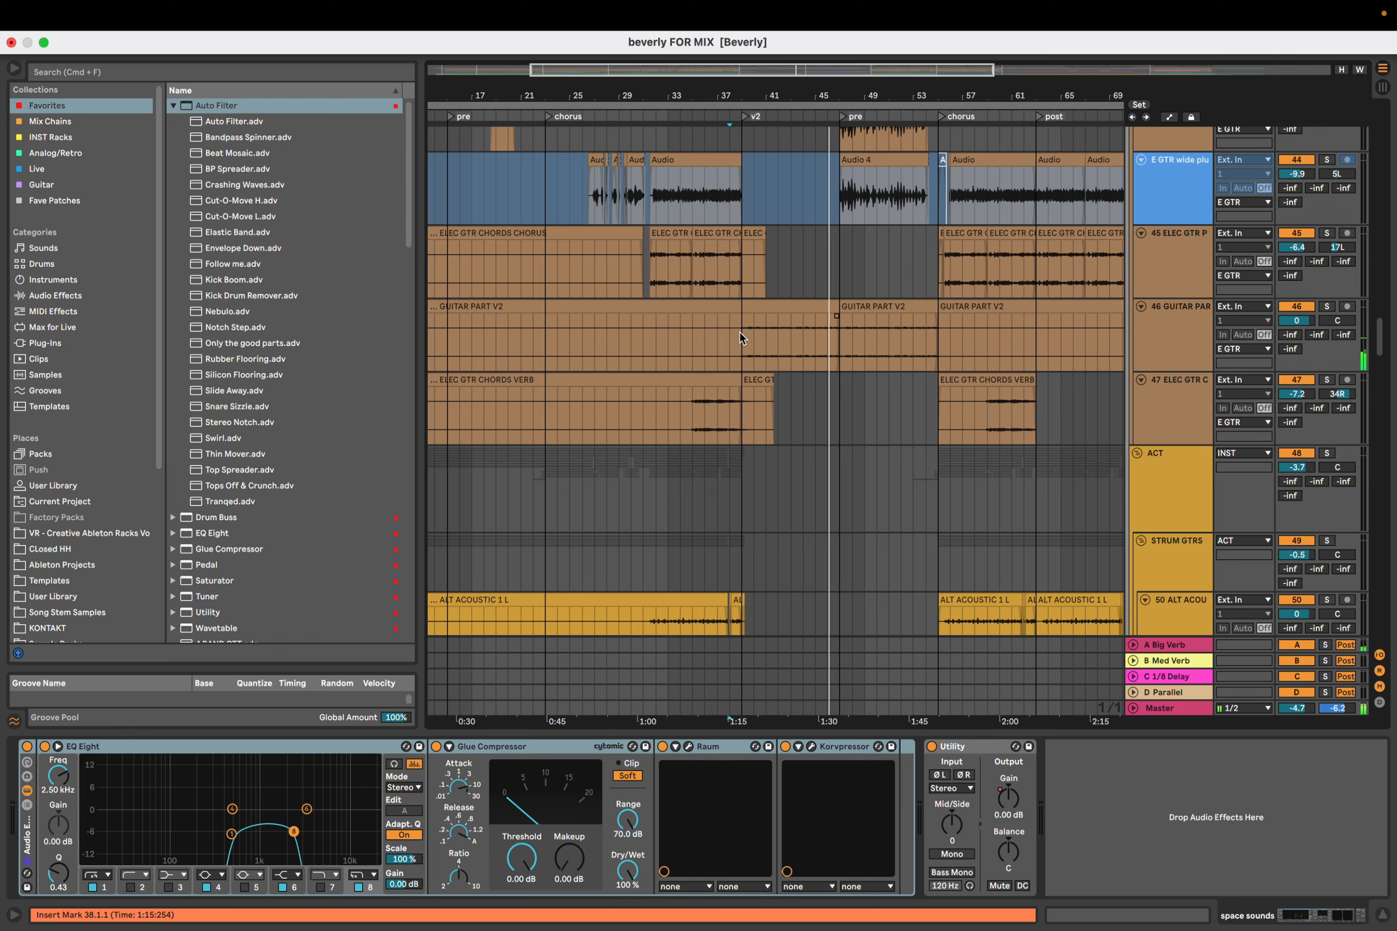
left_click(740, 333)
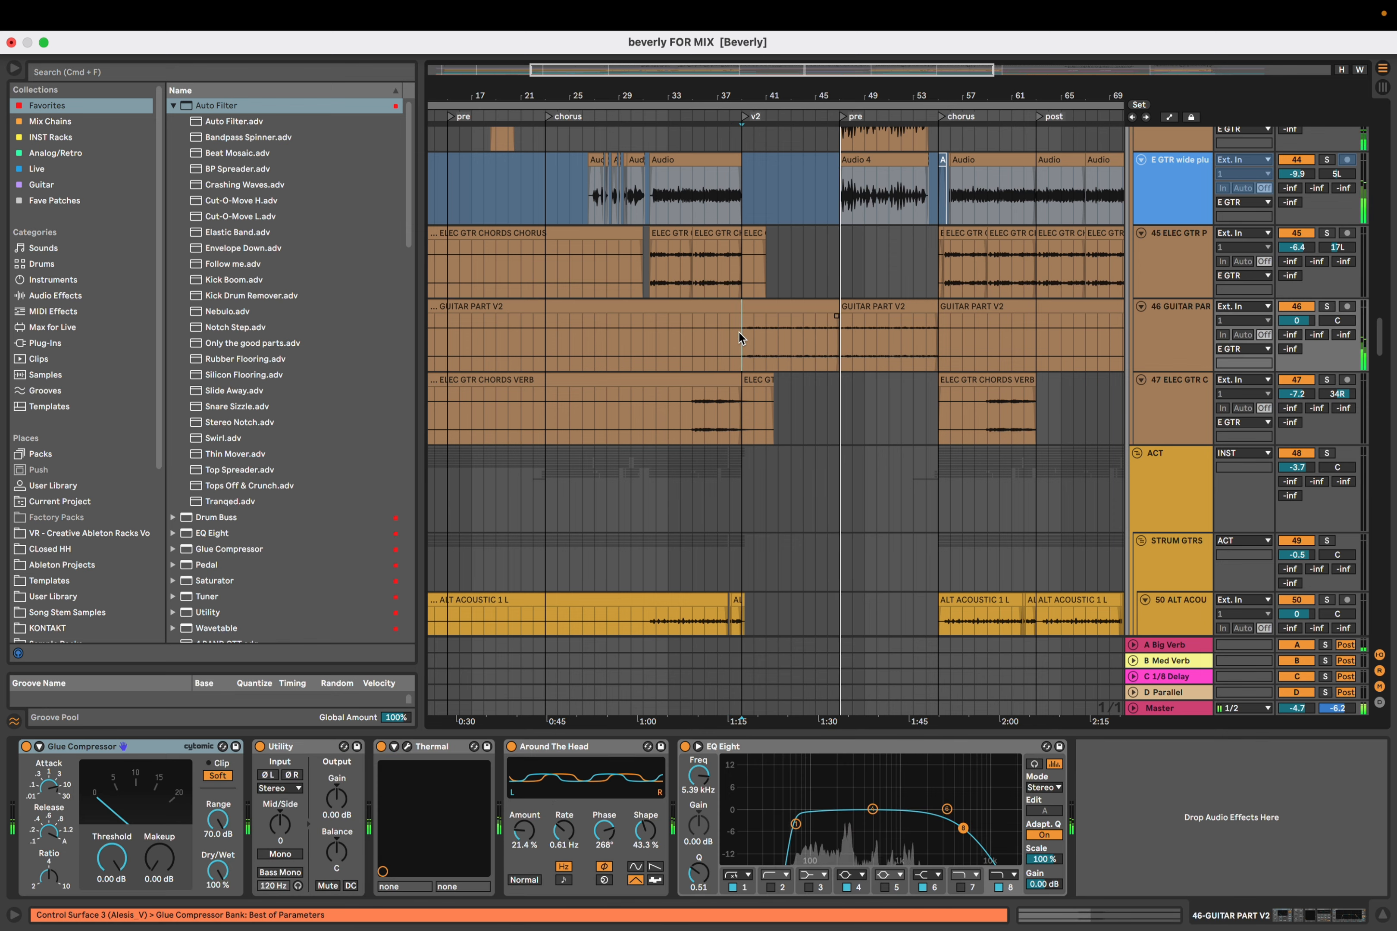
key("space")
left_click(748, 307)
left_click(745, 350)
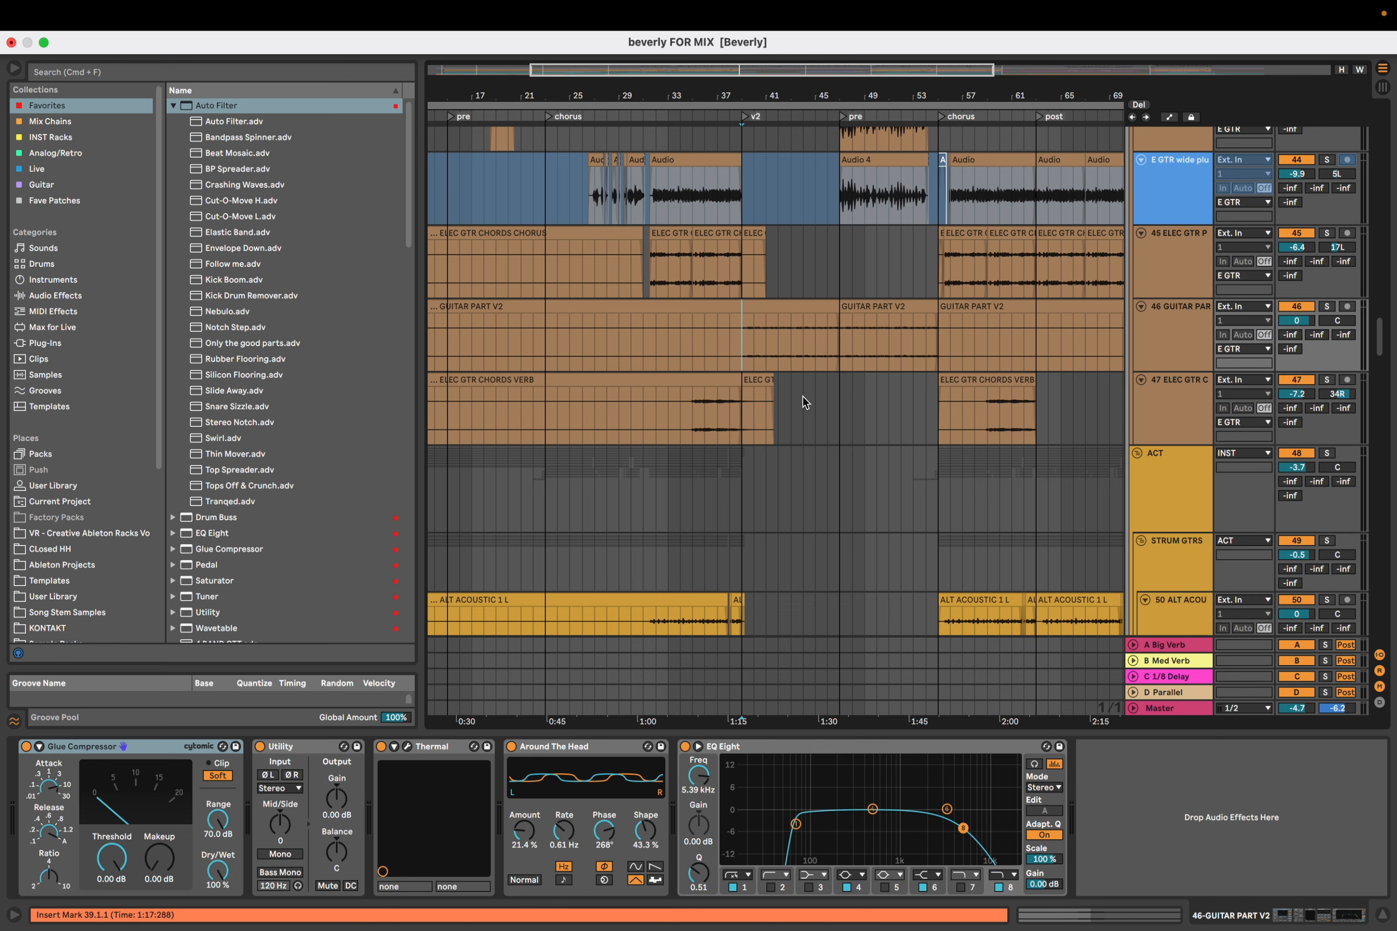
Solo the GUITAR PART V2 track and play it from 39.1.1
scroll(787, 367, "up", 2)
key("s")
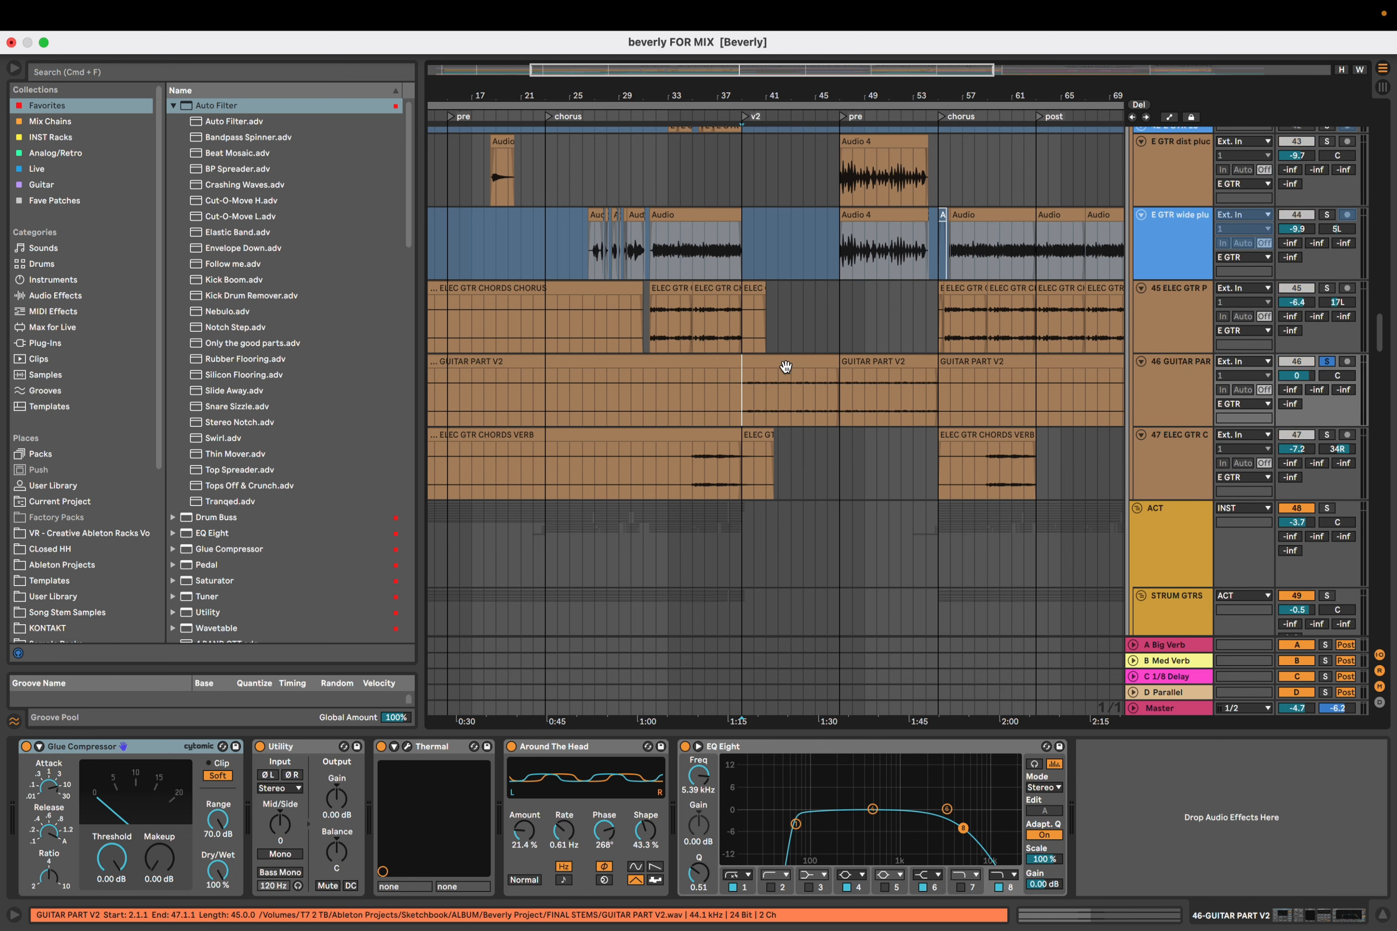
key("space")
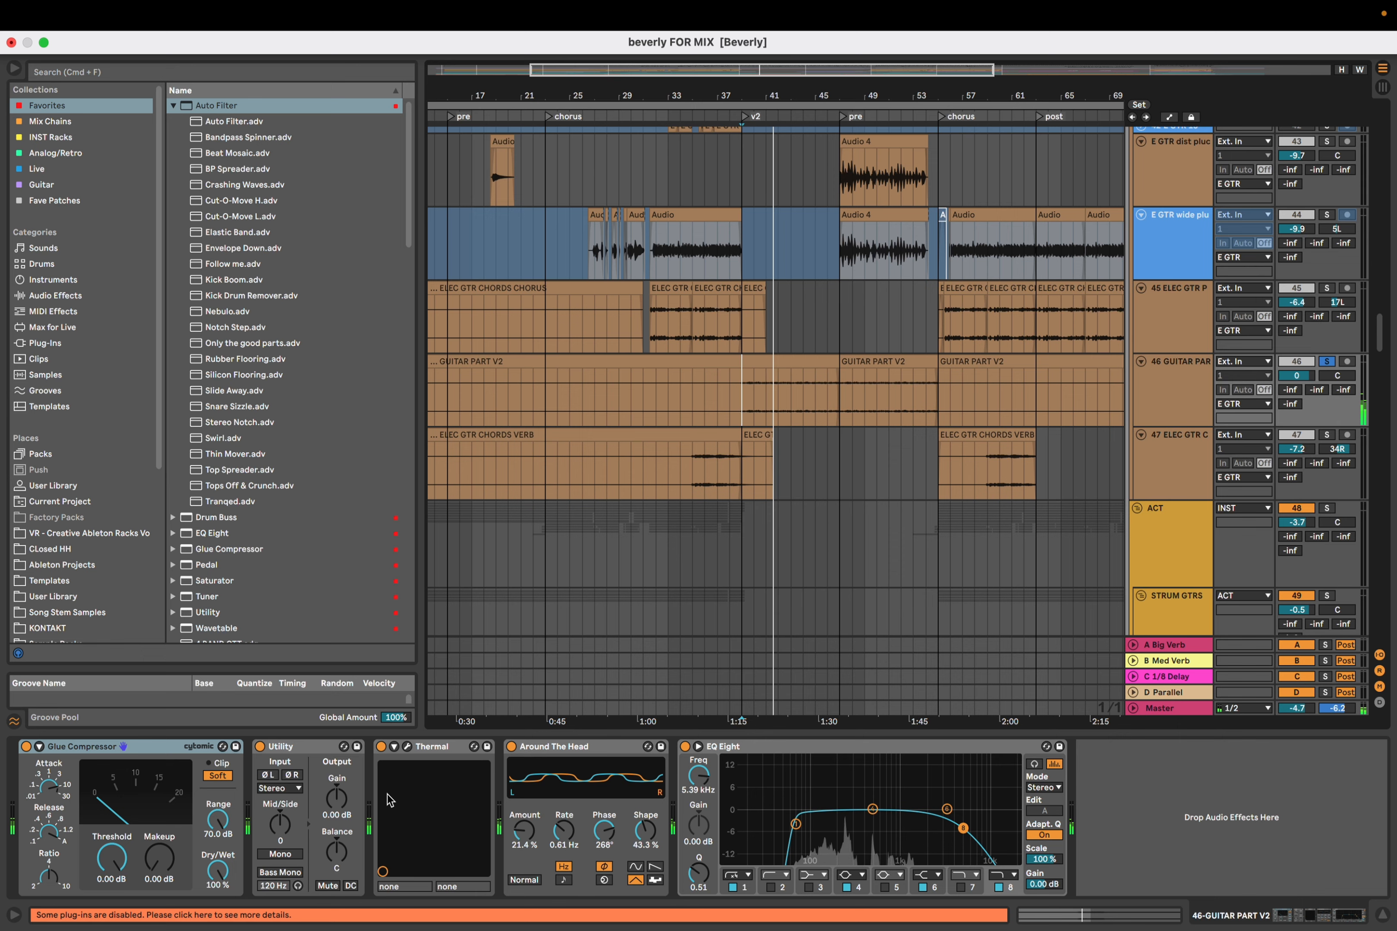
key("space")
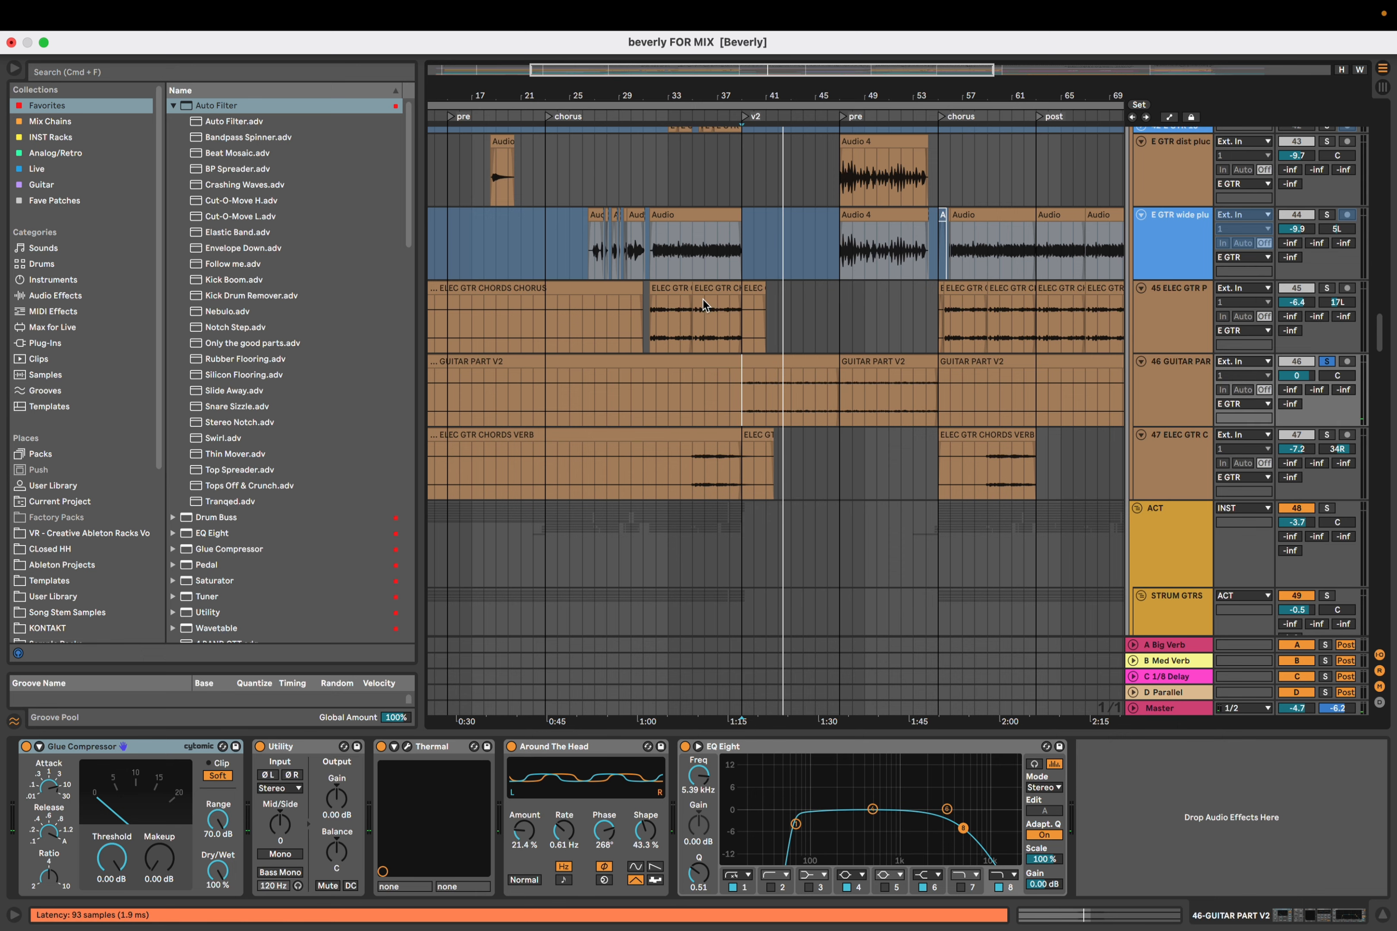
Open Thermal on the GUITAR PART V2 track, view where the DRIVE CHORUS preset is listed, and close the plug-in
key("super+alt+p")
left_click(940, 157)
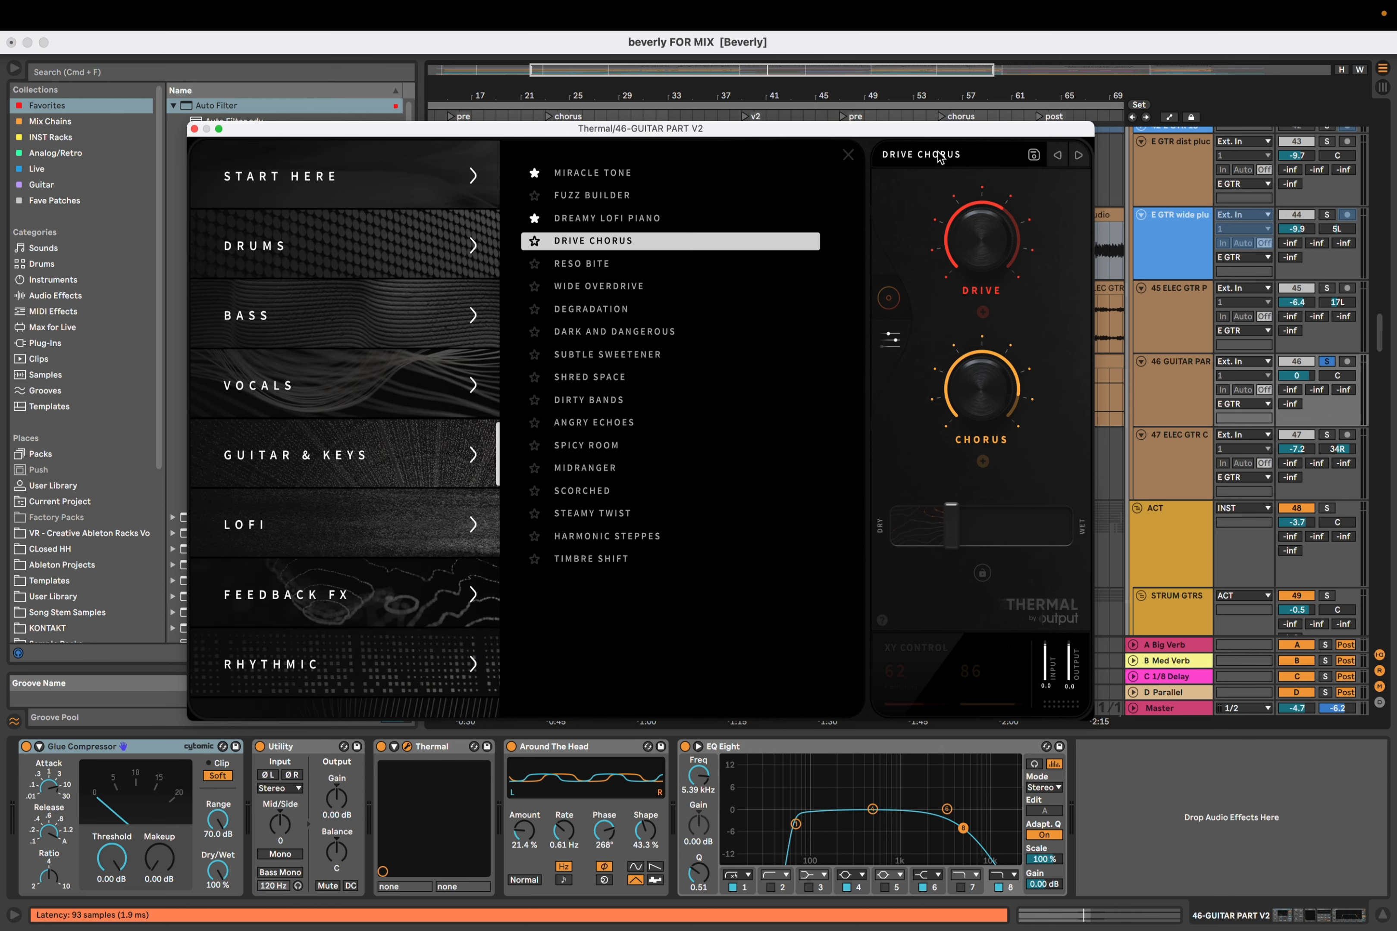
left_click(194, 128)
scroll(717, 393, "up", 5)
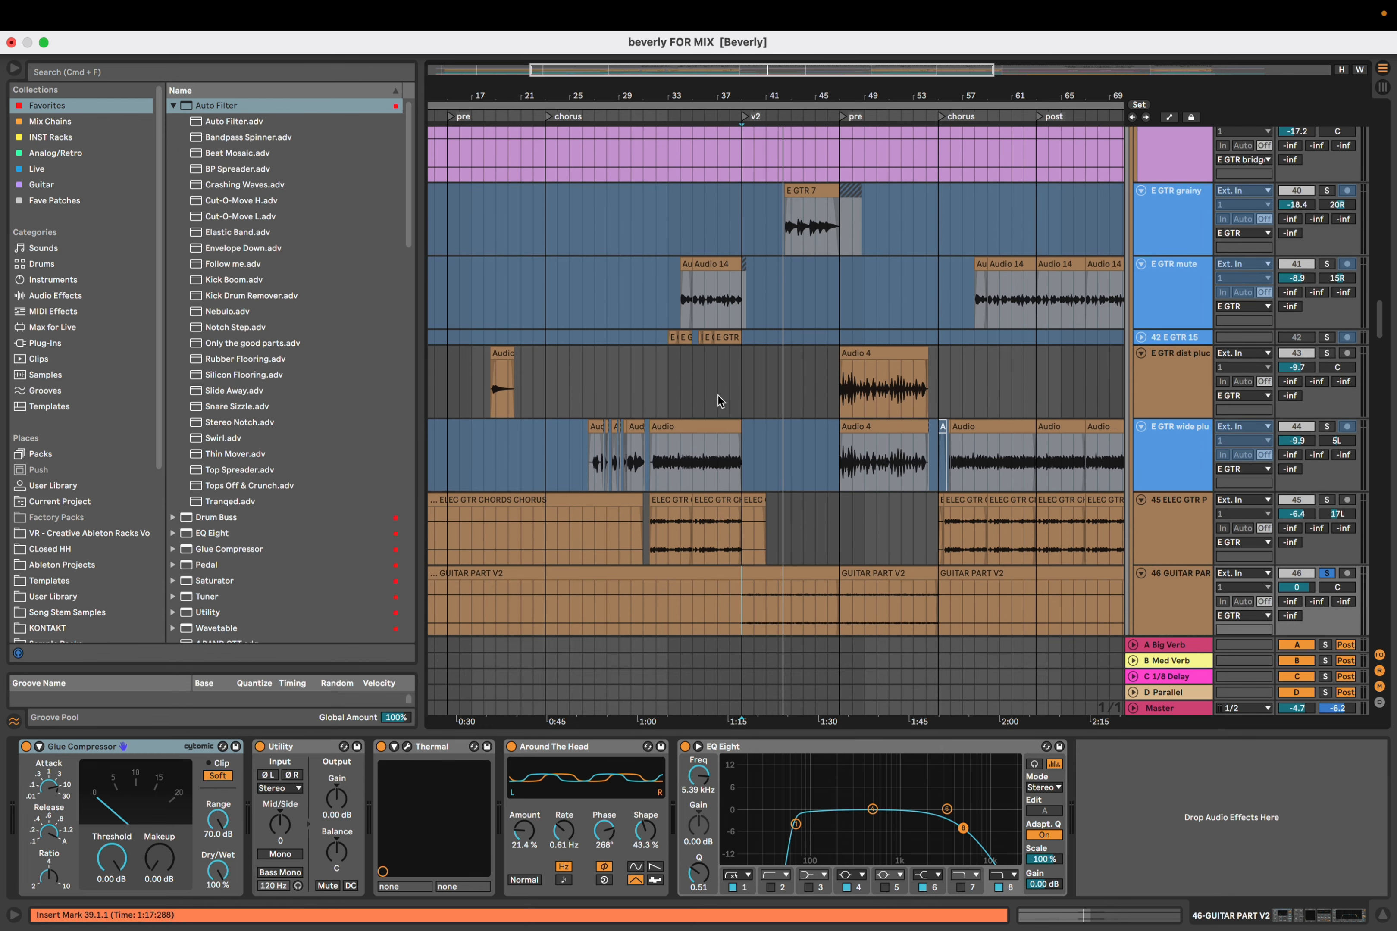
scroll(718, 394, "down", 5)
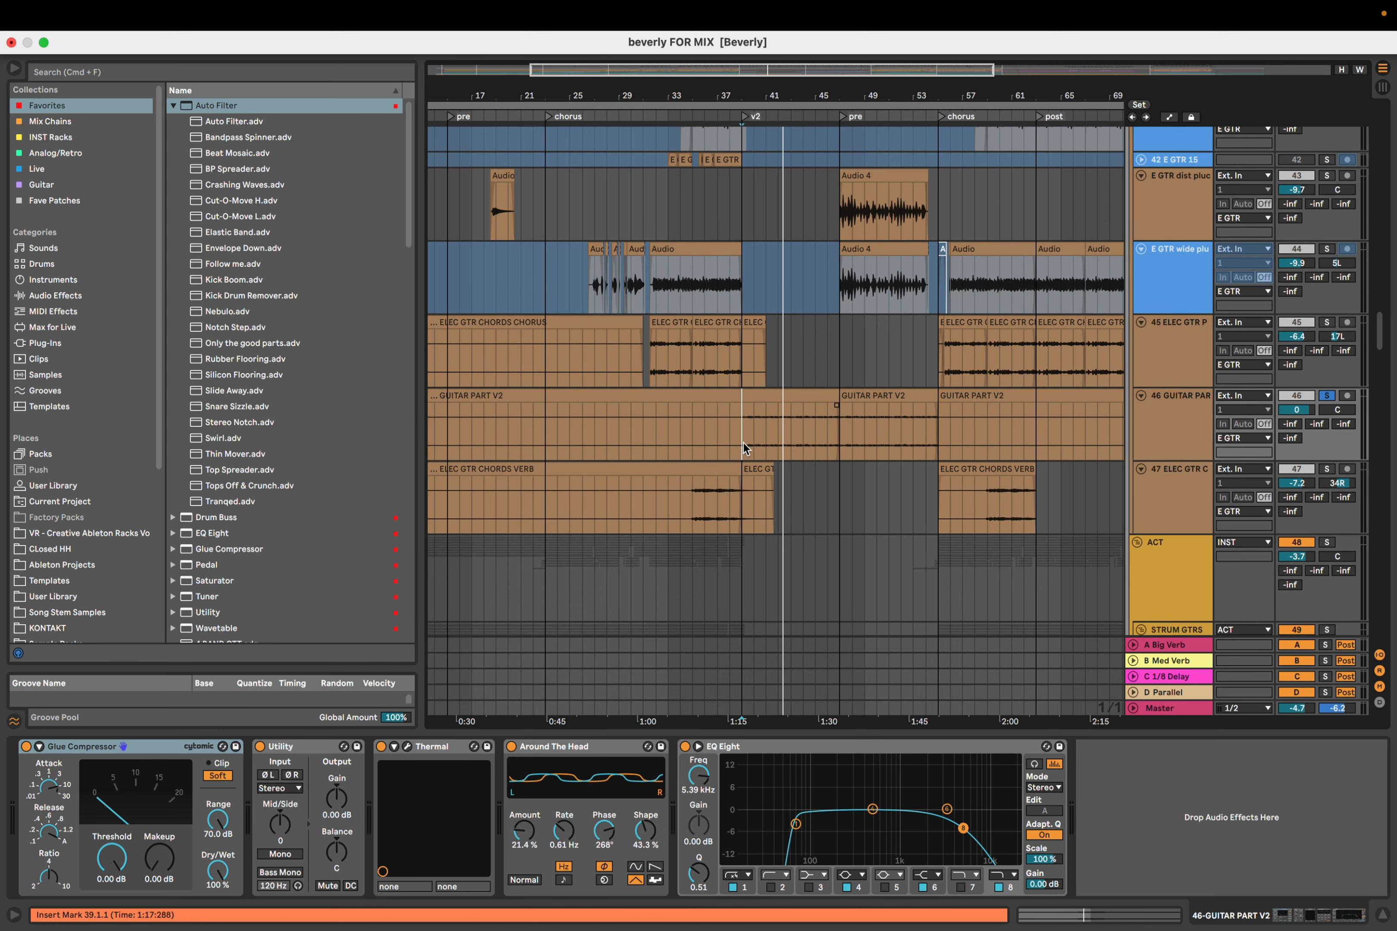
Reopen Thermal on the GUITAR PART V2 track and move its window to inspect the Drive and Chorus settings
left_click(409, 747)
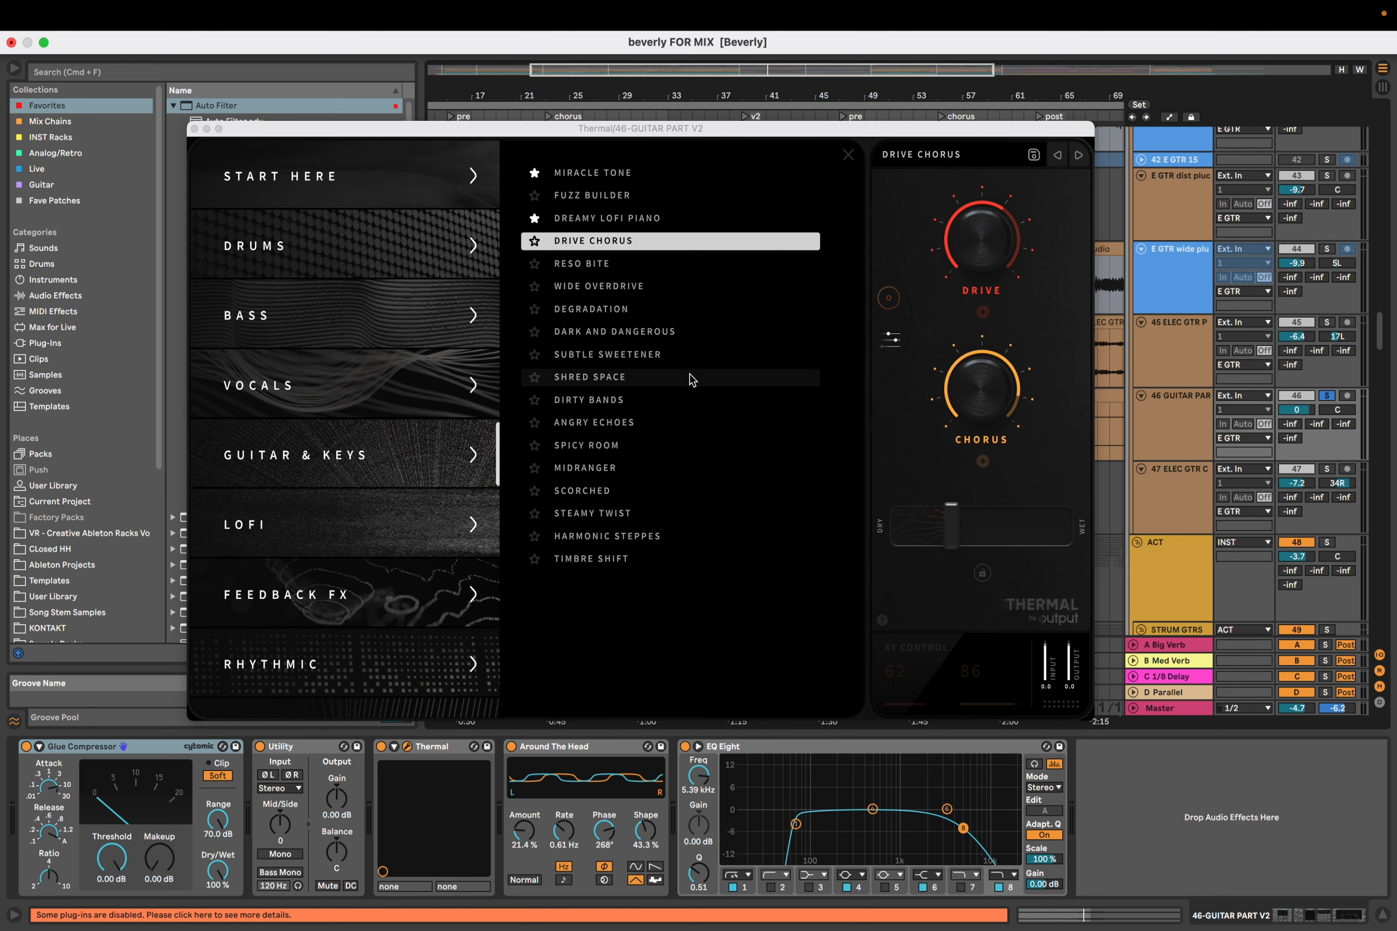
left_click_drag(547, 133, 375, 98)
left_click_drag(152, 94, 162, 92)
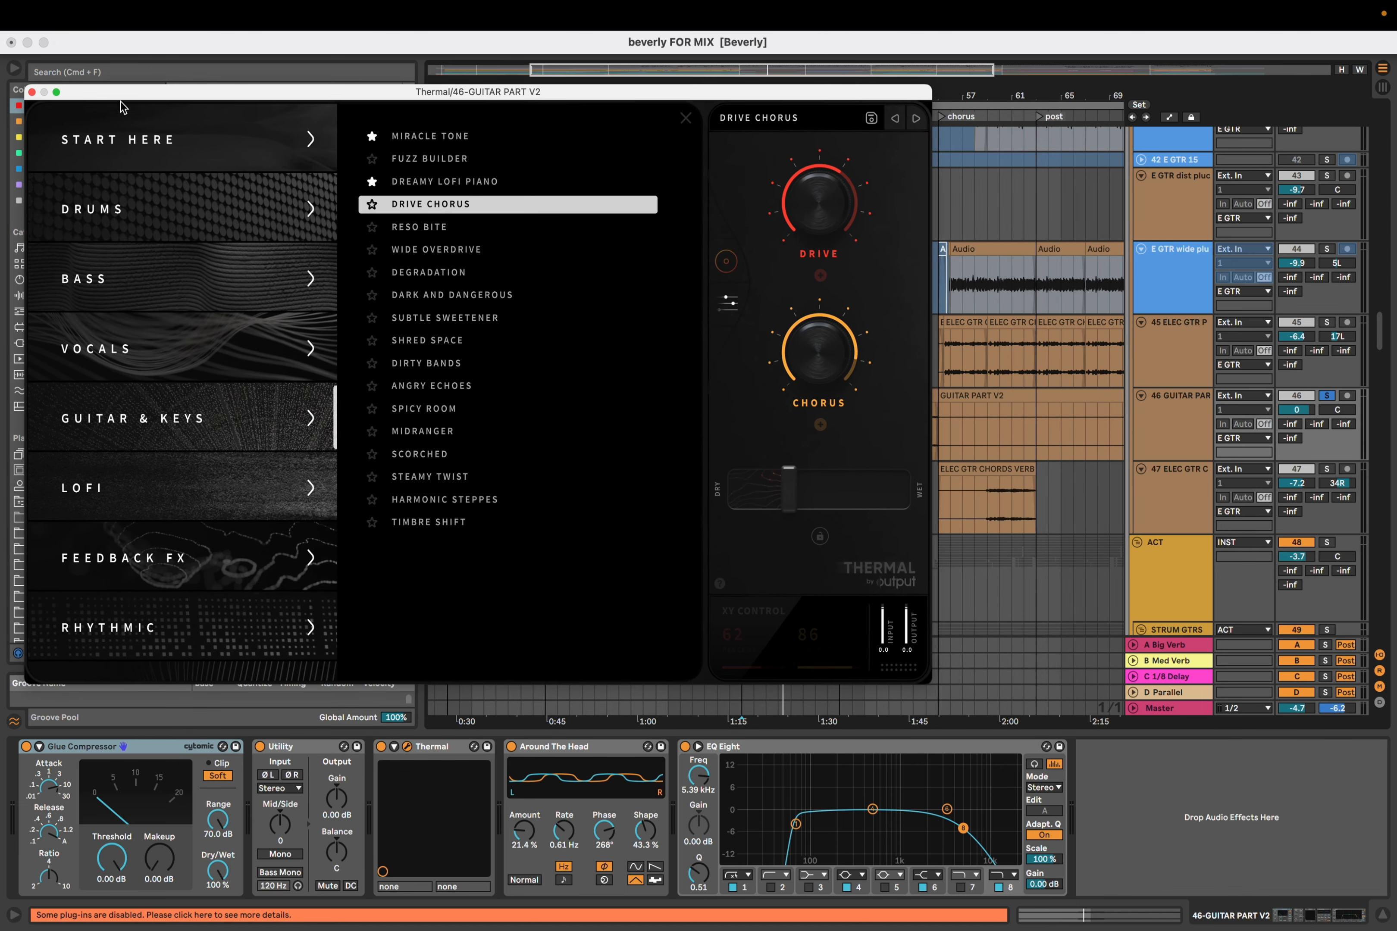
left_click(32, 91)
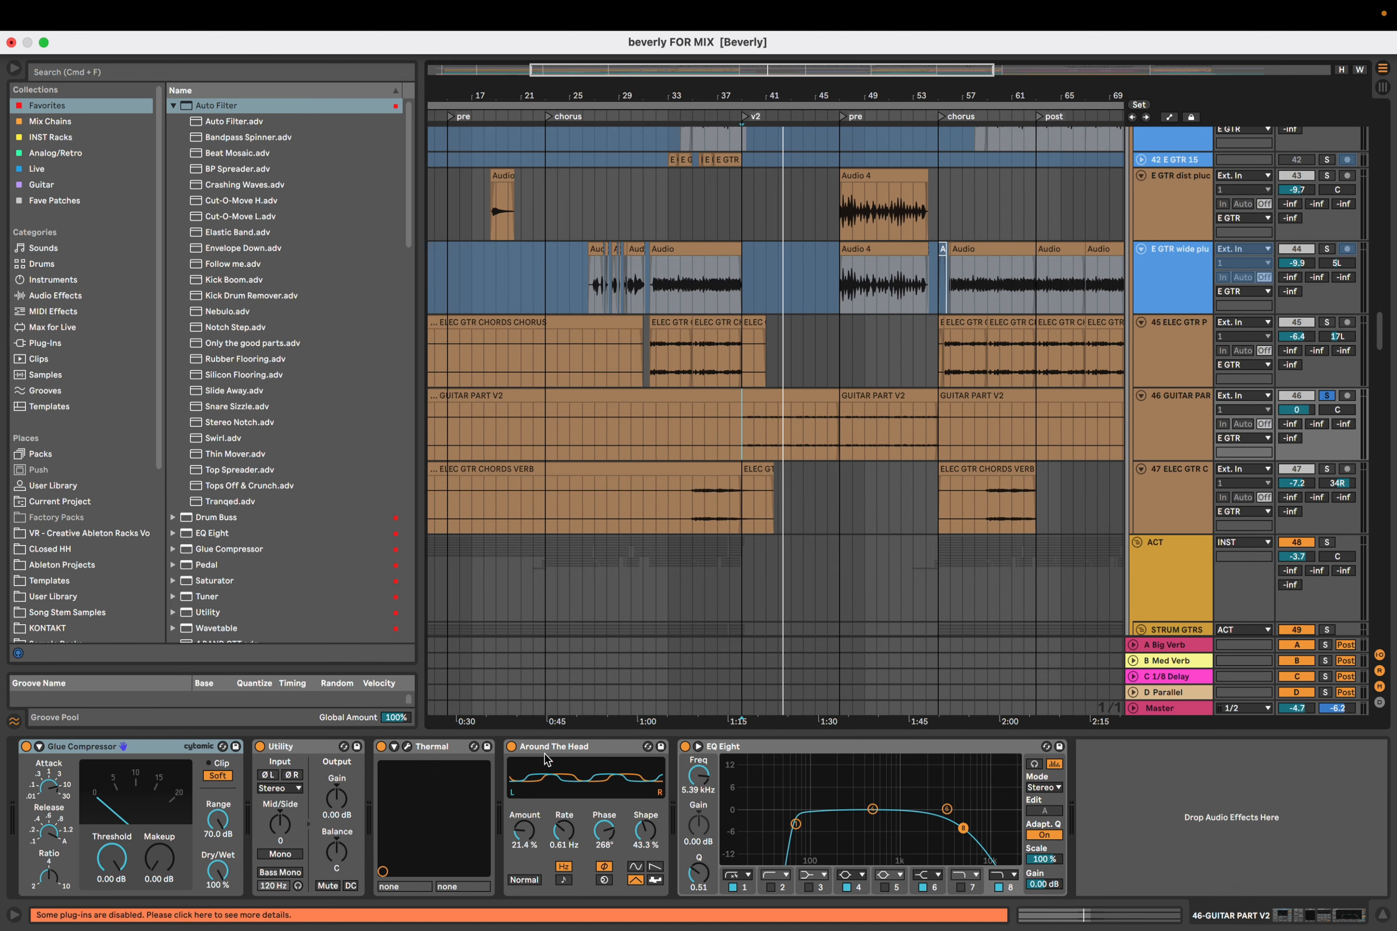
left_click(401, 749)
left_click(407, 748)
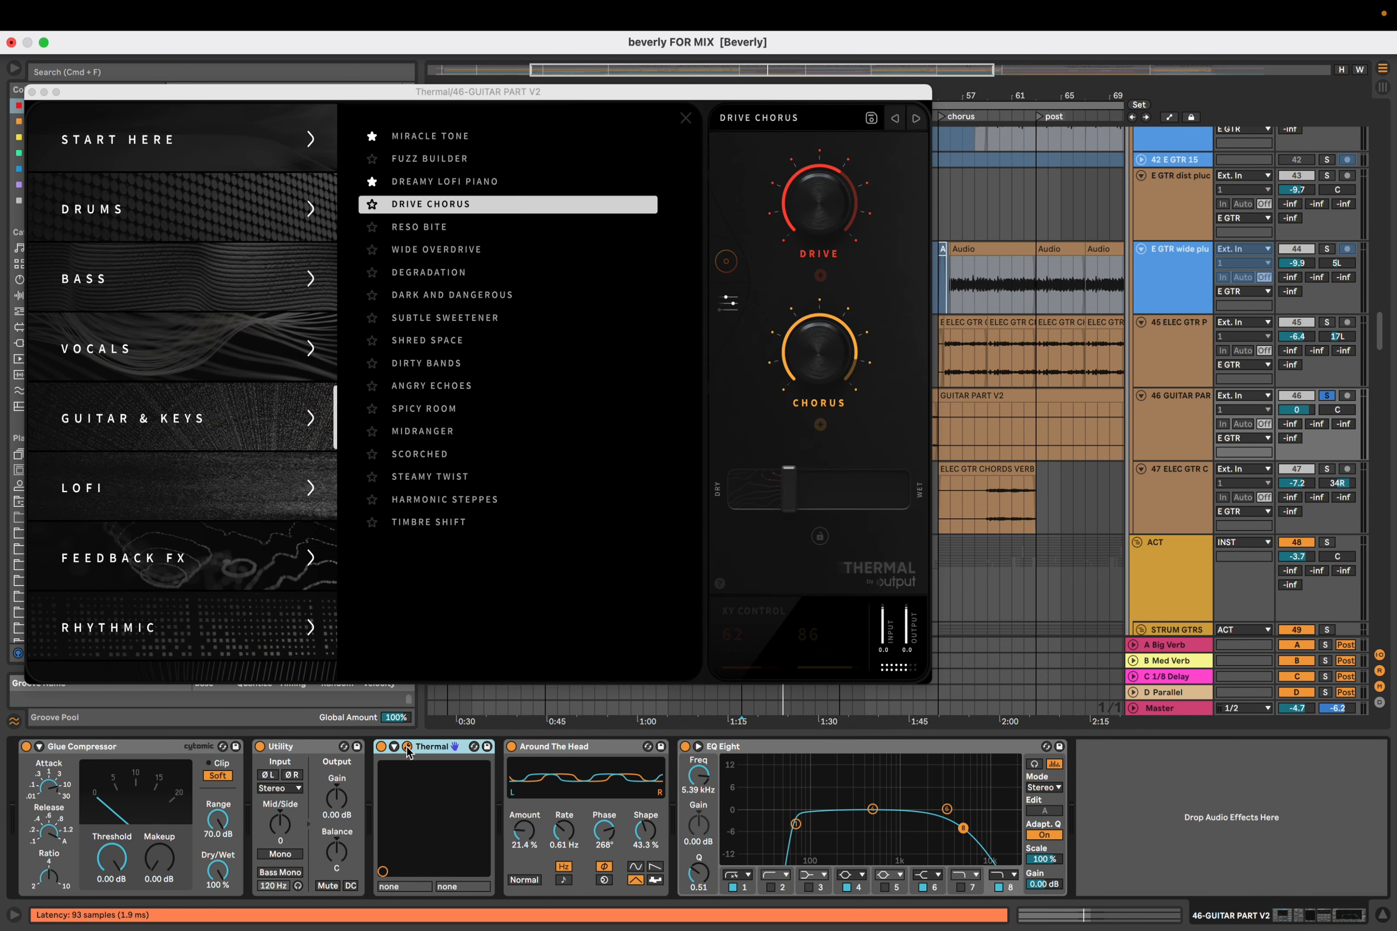
View Thermal's detailed stage and XY controls on the GUITAR PART V2 track, close the plug-in, and select the Around The Head device
key("space")
left_click(728, 302)
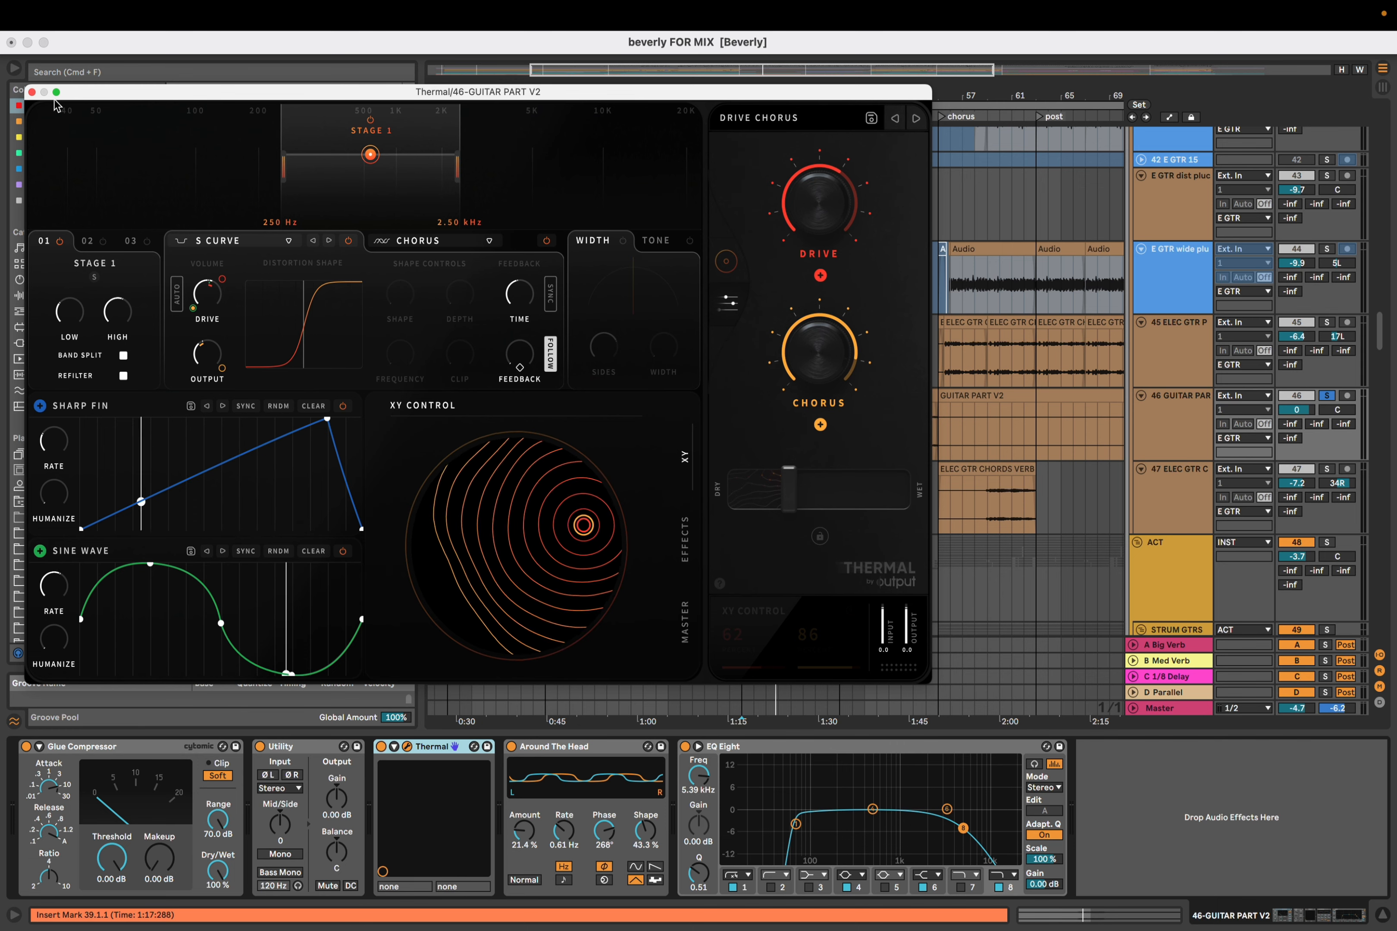
left_click(33, 92)
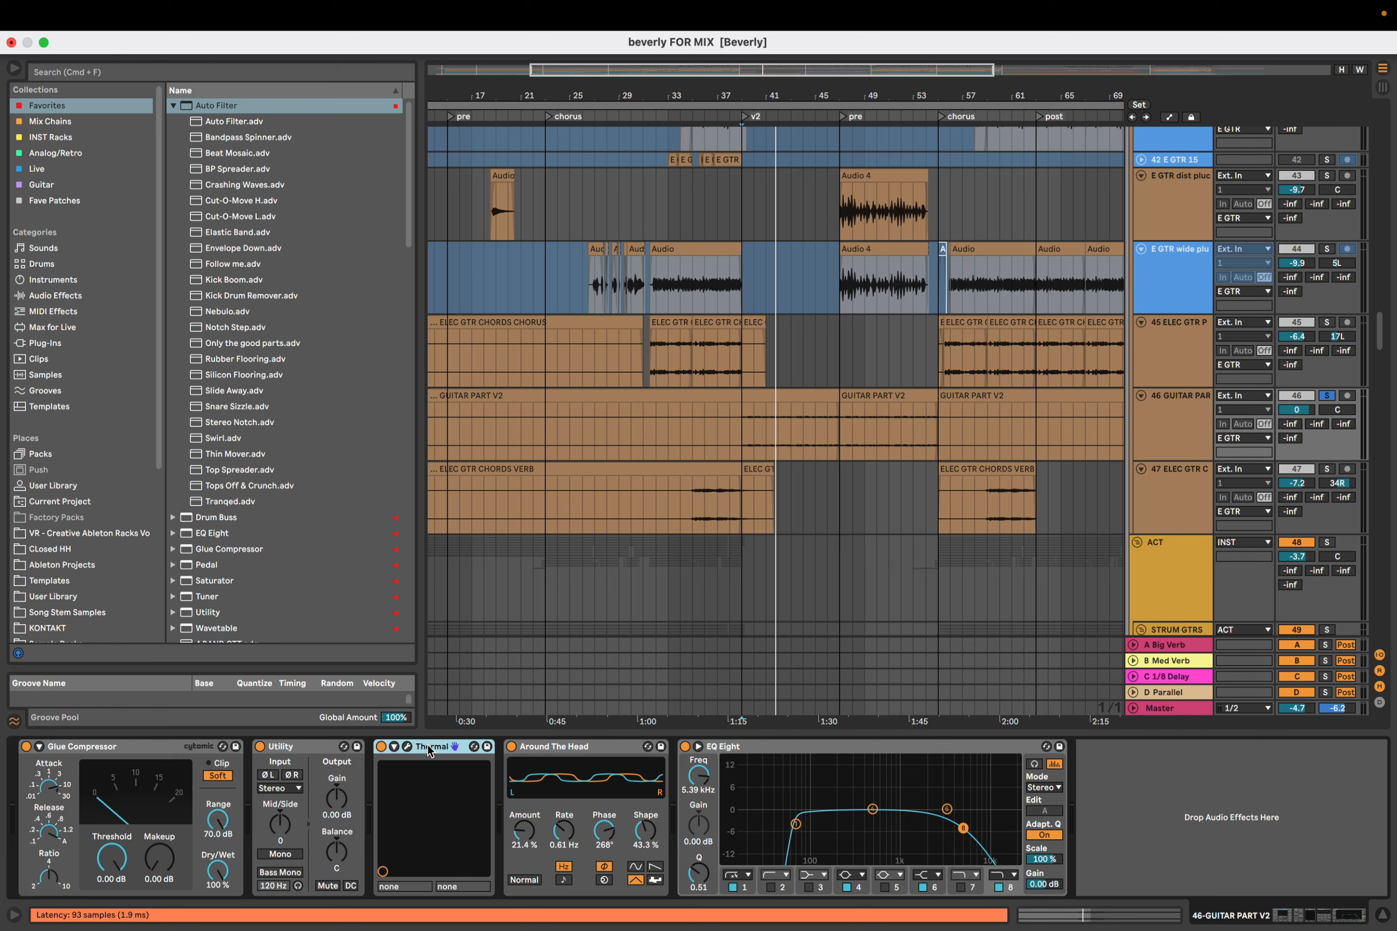
left_click(536, 752)
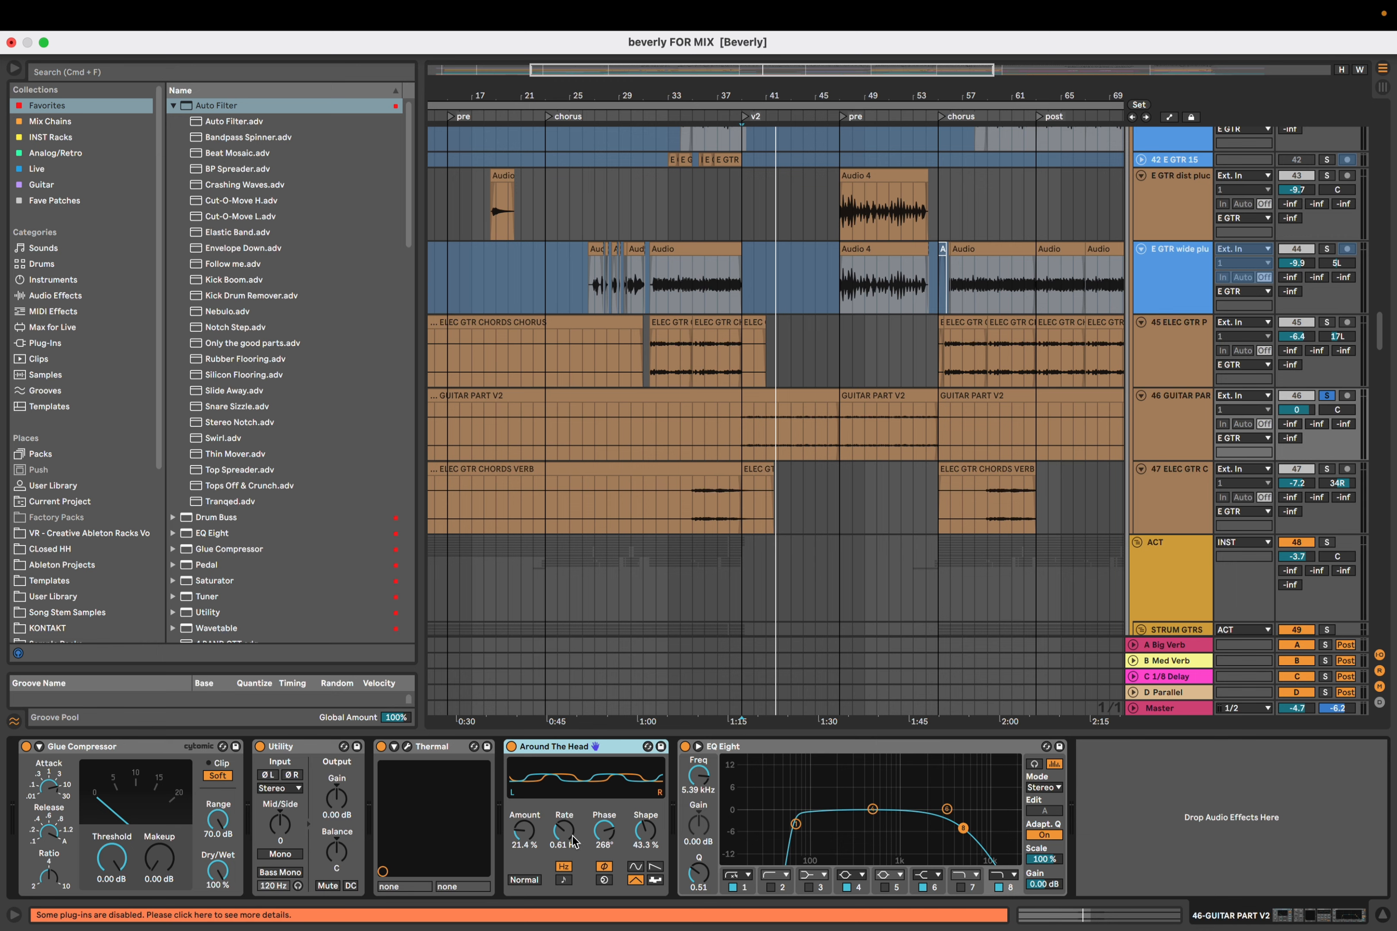
Solo the E GTR grainy track and play its E GTR 7 clip in verse 2 from 42.3.1
scroll(636, 342, "up", 3)
scroll(738, 383, "up", 7)
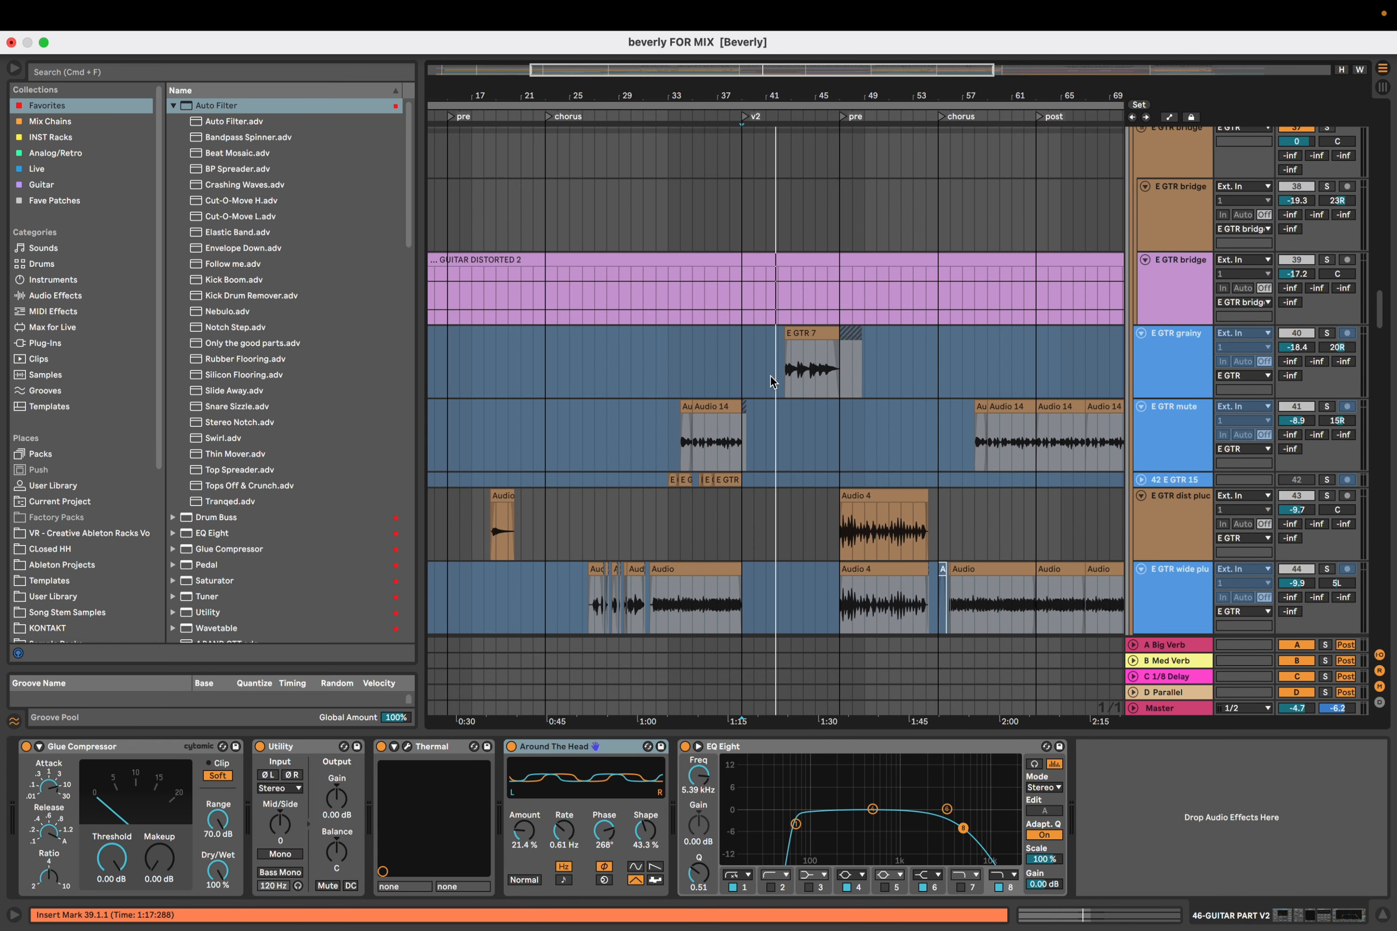
left_click(792, 335)
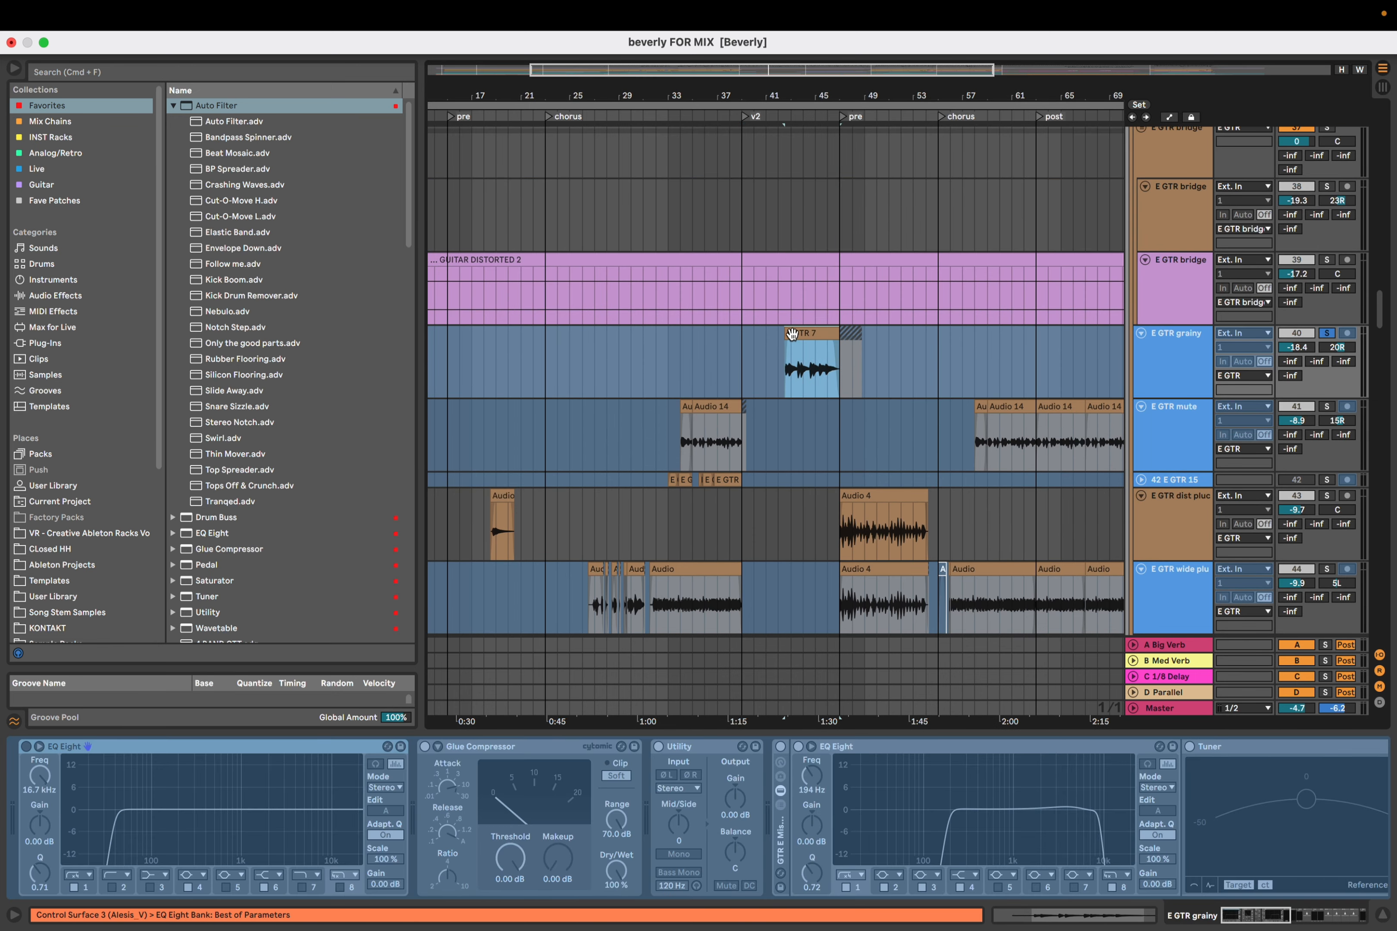
key("space")
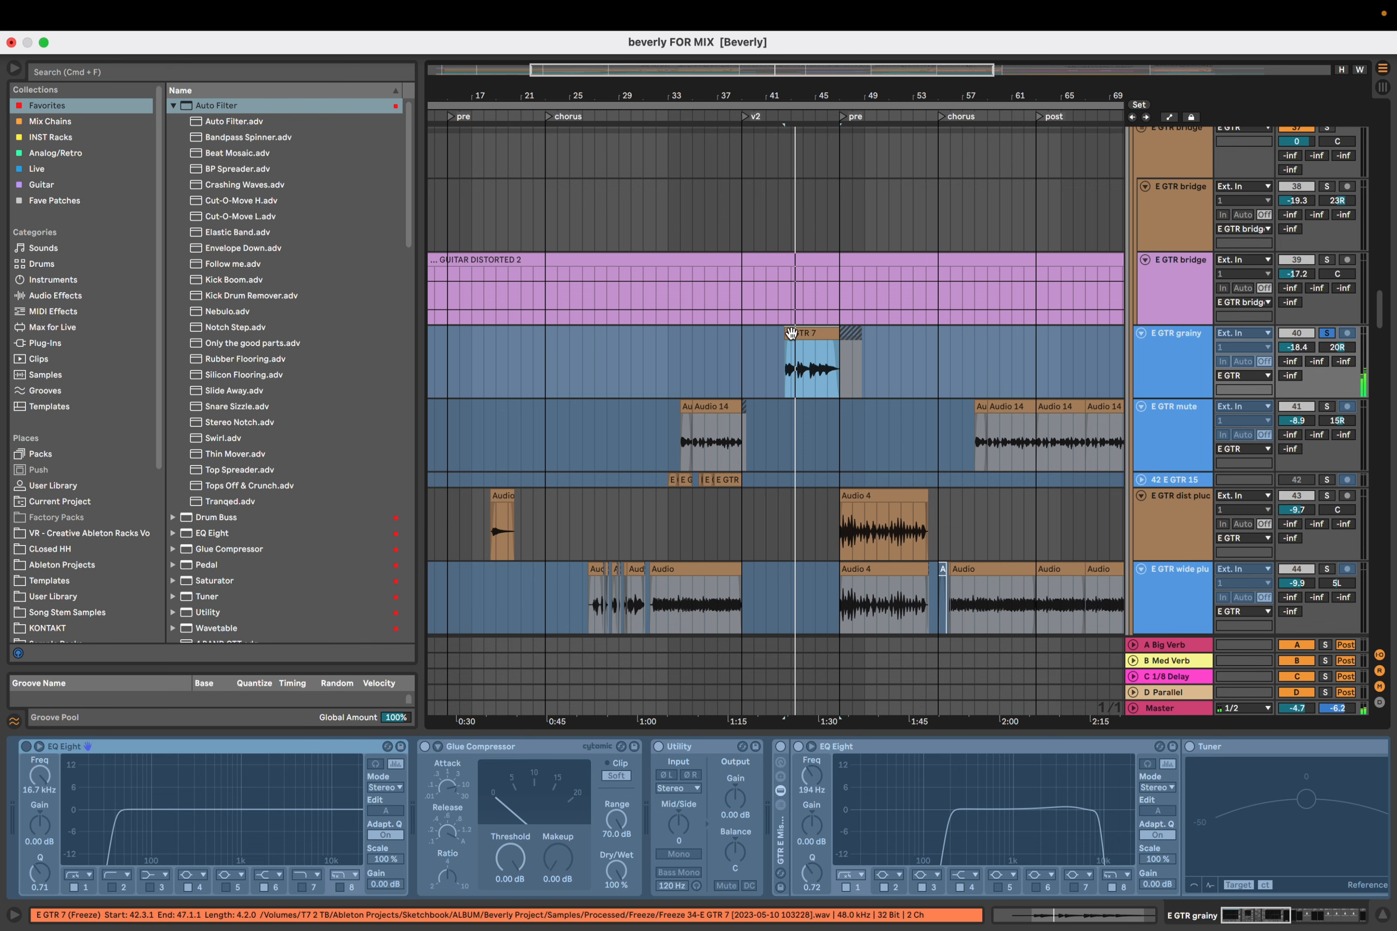
scroll(792, 333, "up", 1)
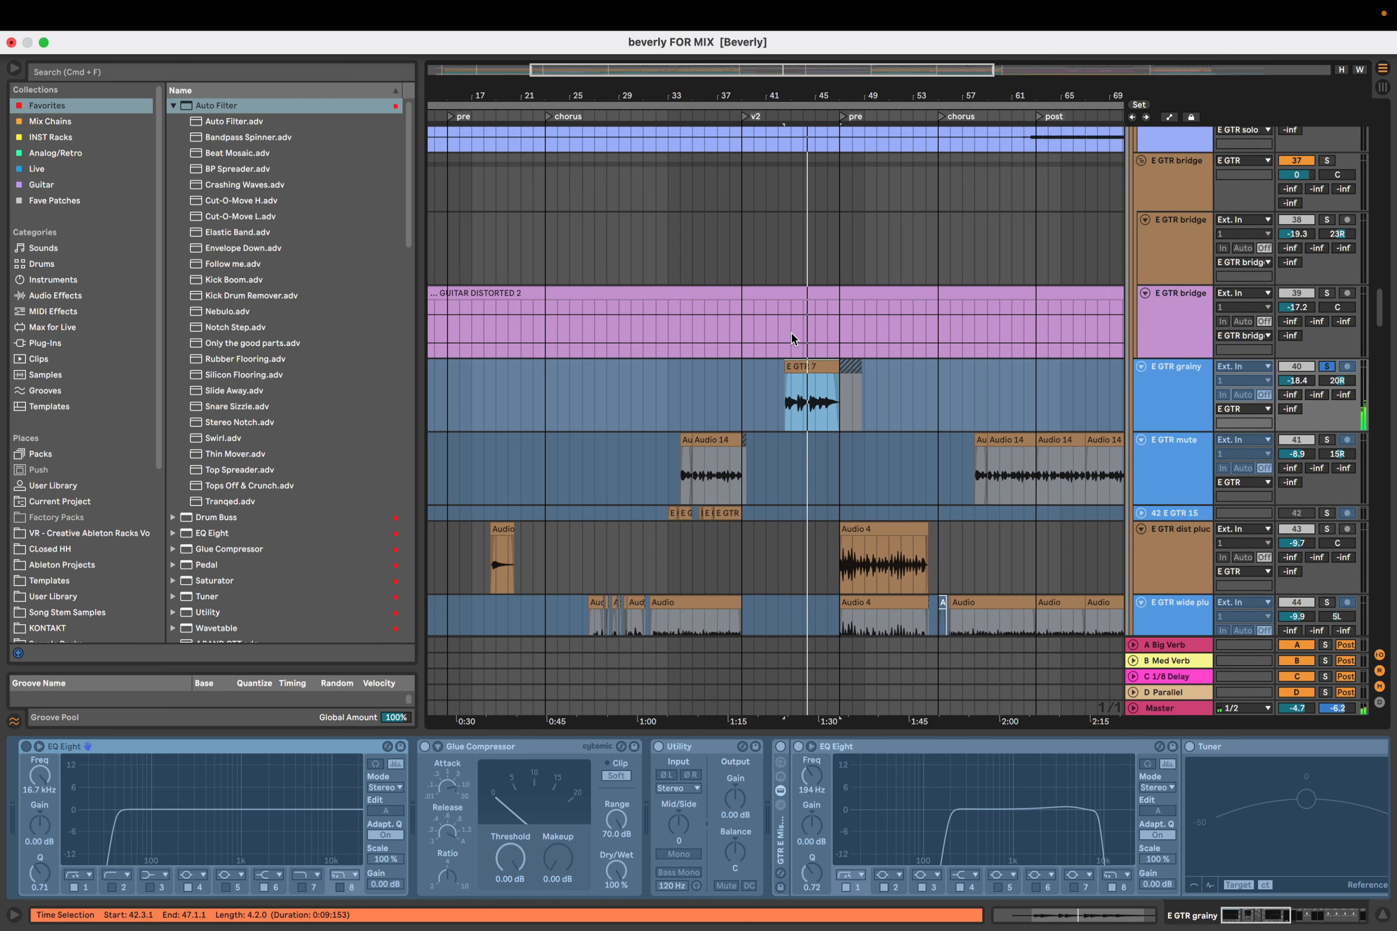
scroll(791, 333, "up", 1)
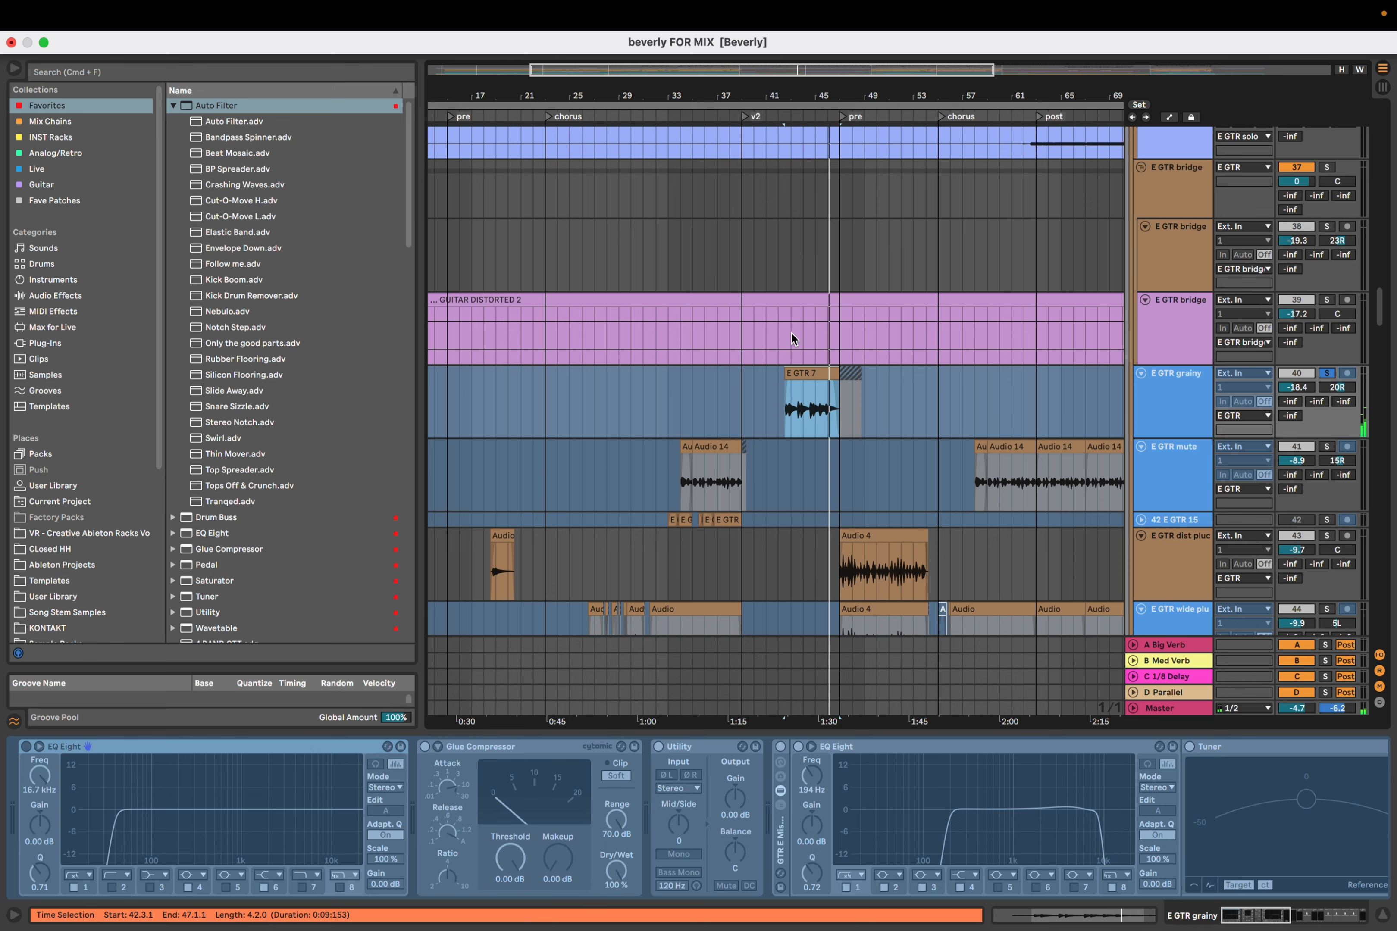
Solo the E GTR hi verb track and play its E GTR 7 clip from 42.3.1
scroll(791, 333, "up", 10)
left_click(805, 303)
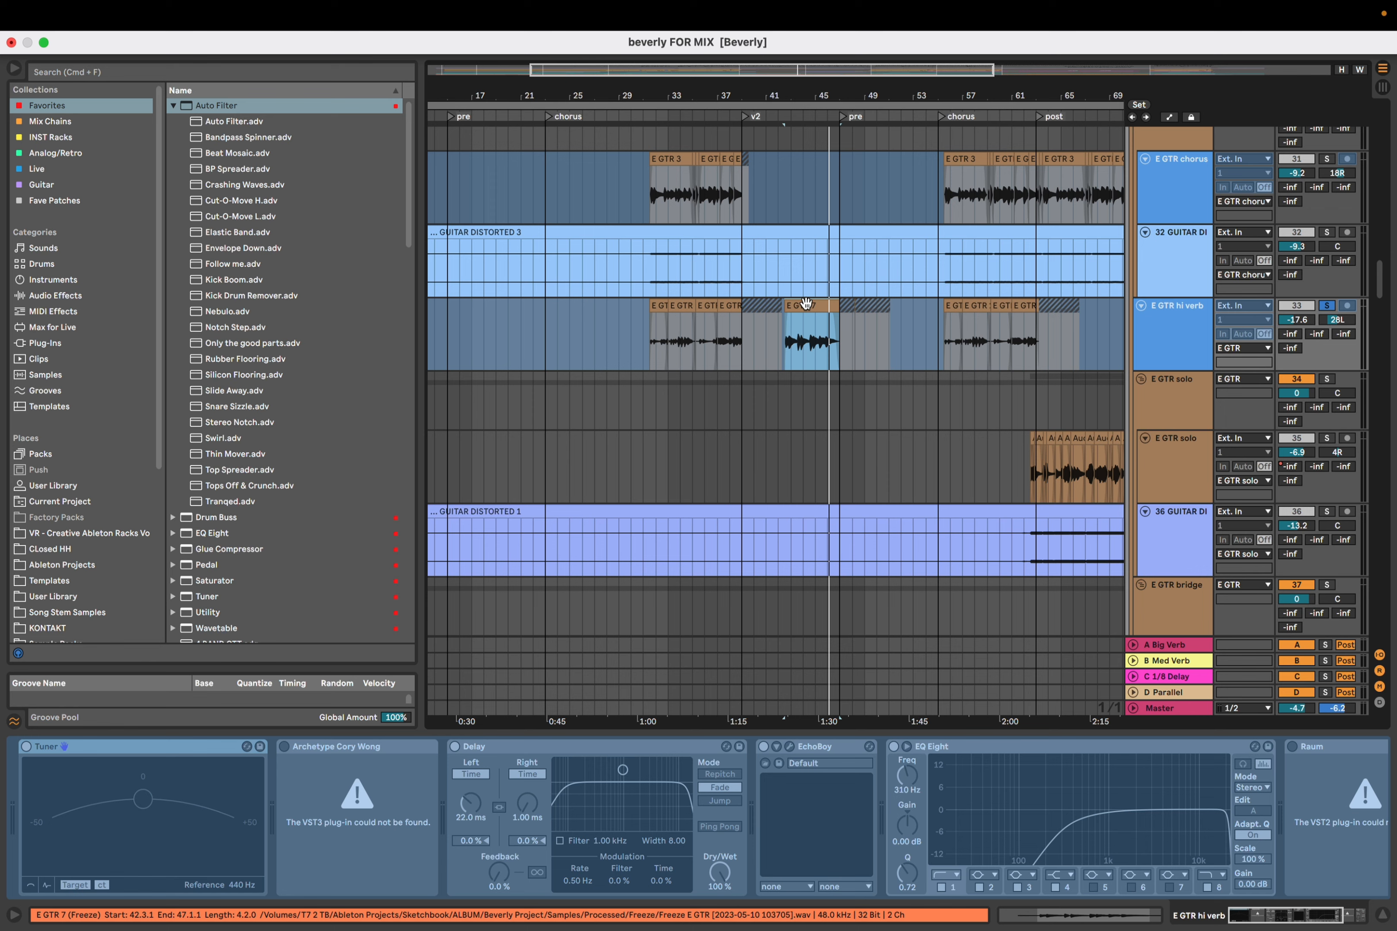
key("space")
Solo the DRUMS group and play it from the start of verse 2 at 39.1.1, looking over its individual drum tracks
scroll(805, 302, "up", 3)
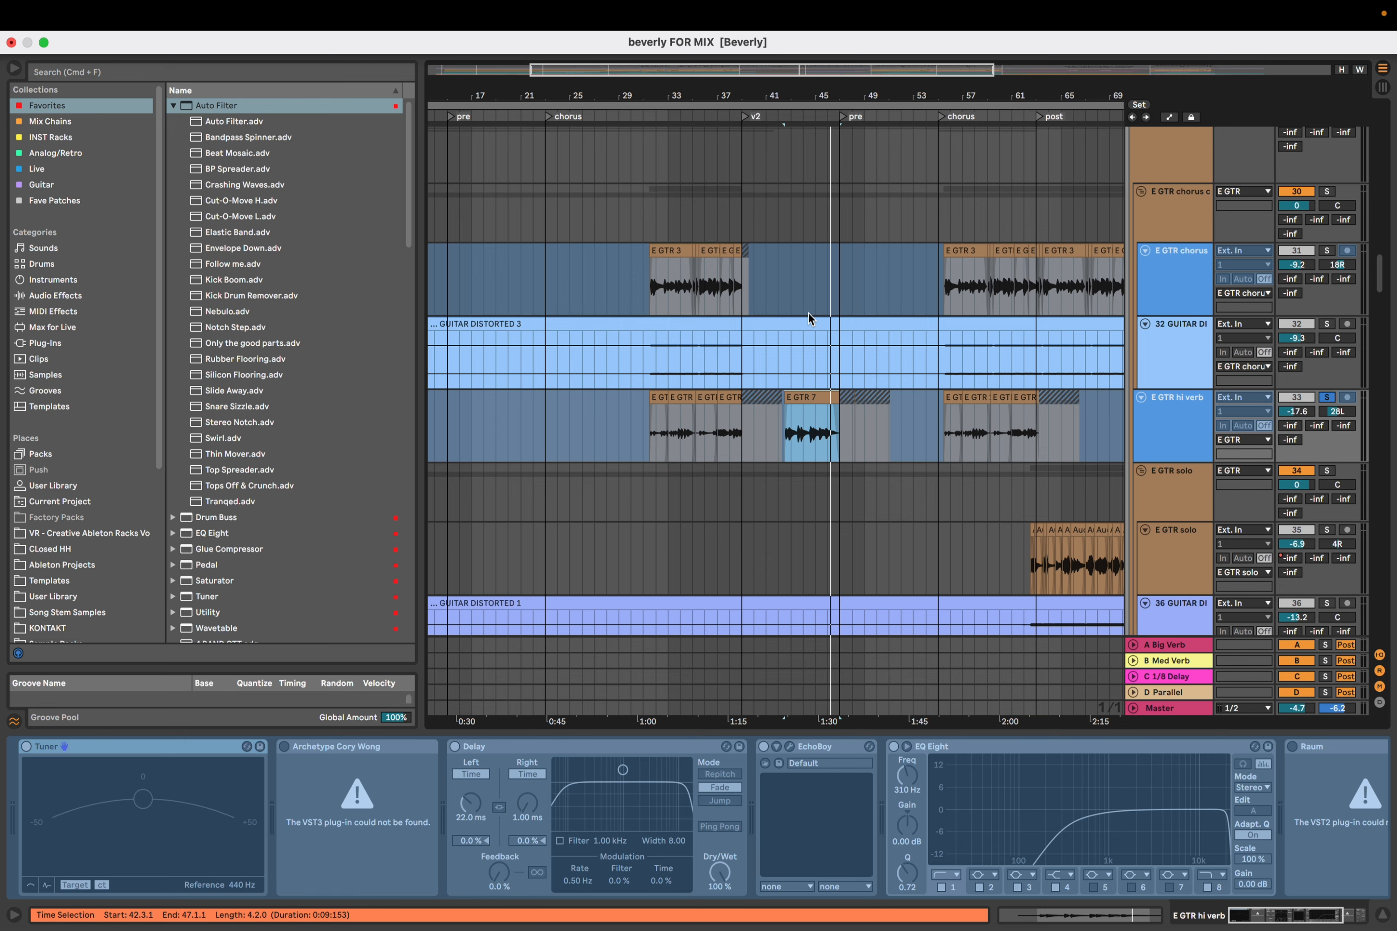
scroll(779, 235, "up", 10)
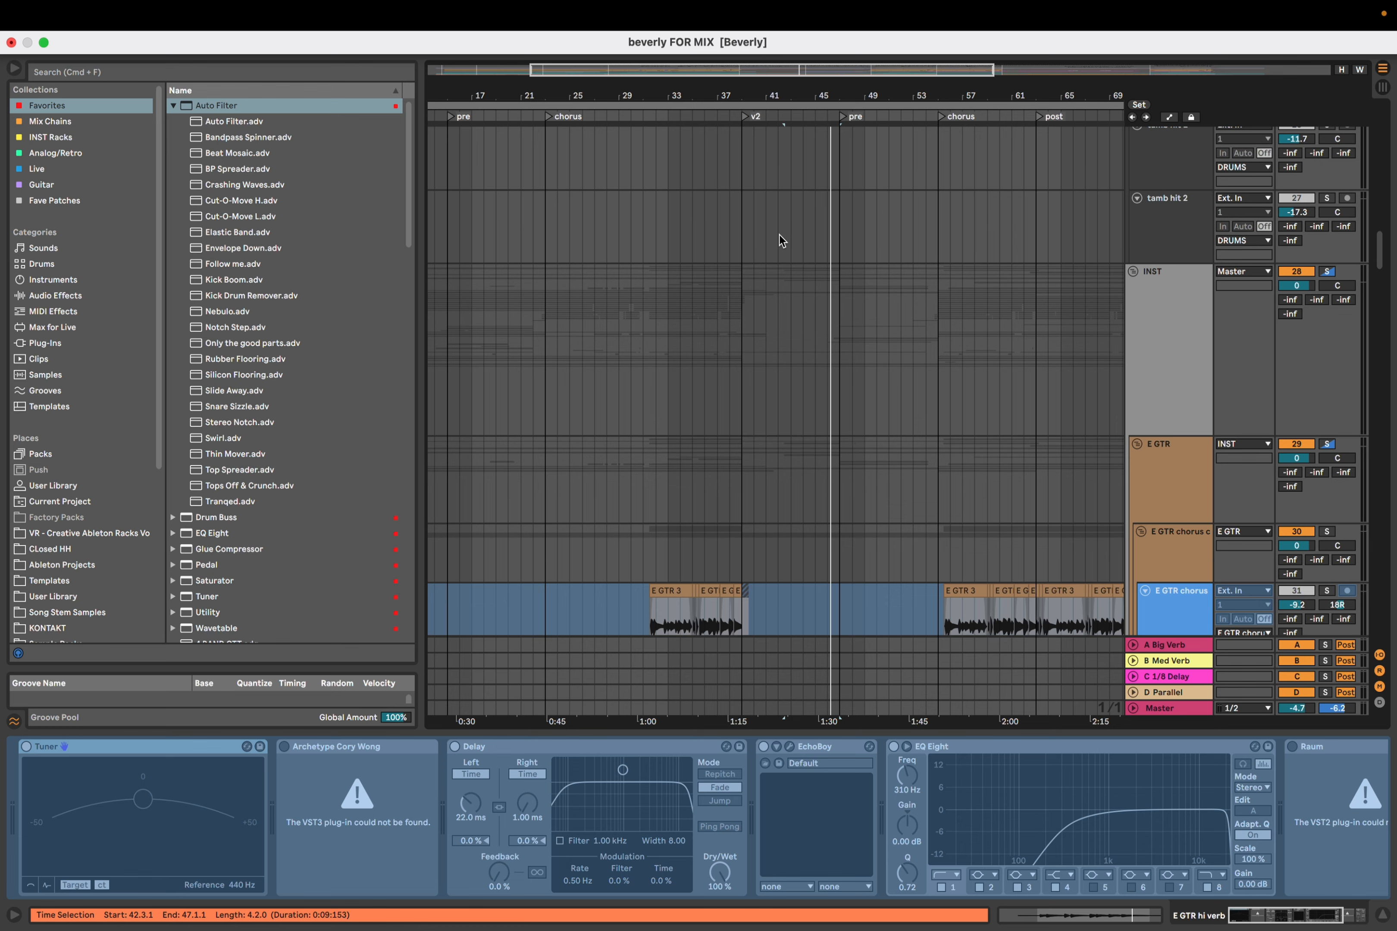
scroll(764, 288, "up", 15)
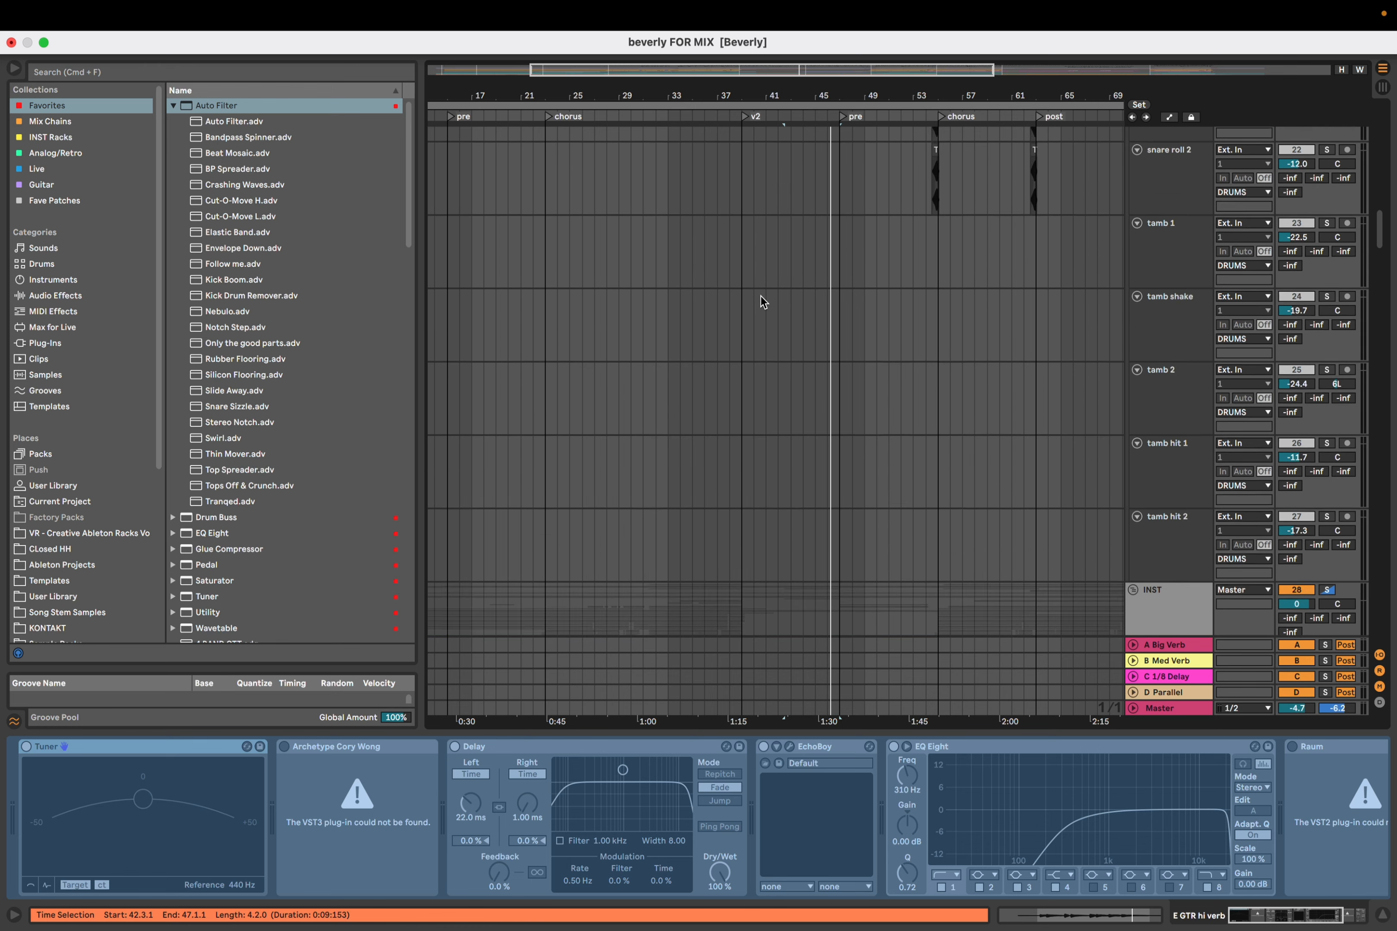
scroll(764, 301, "up", 6)
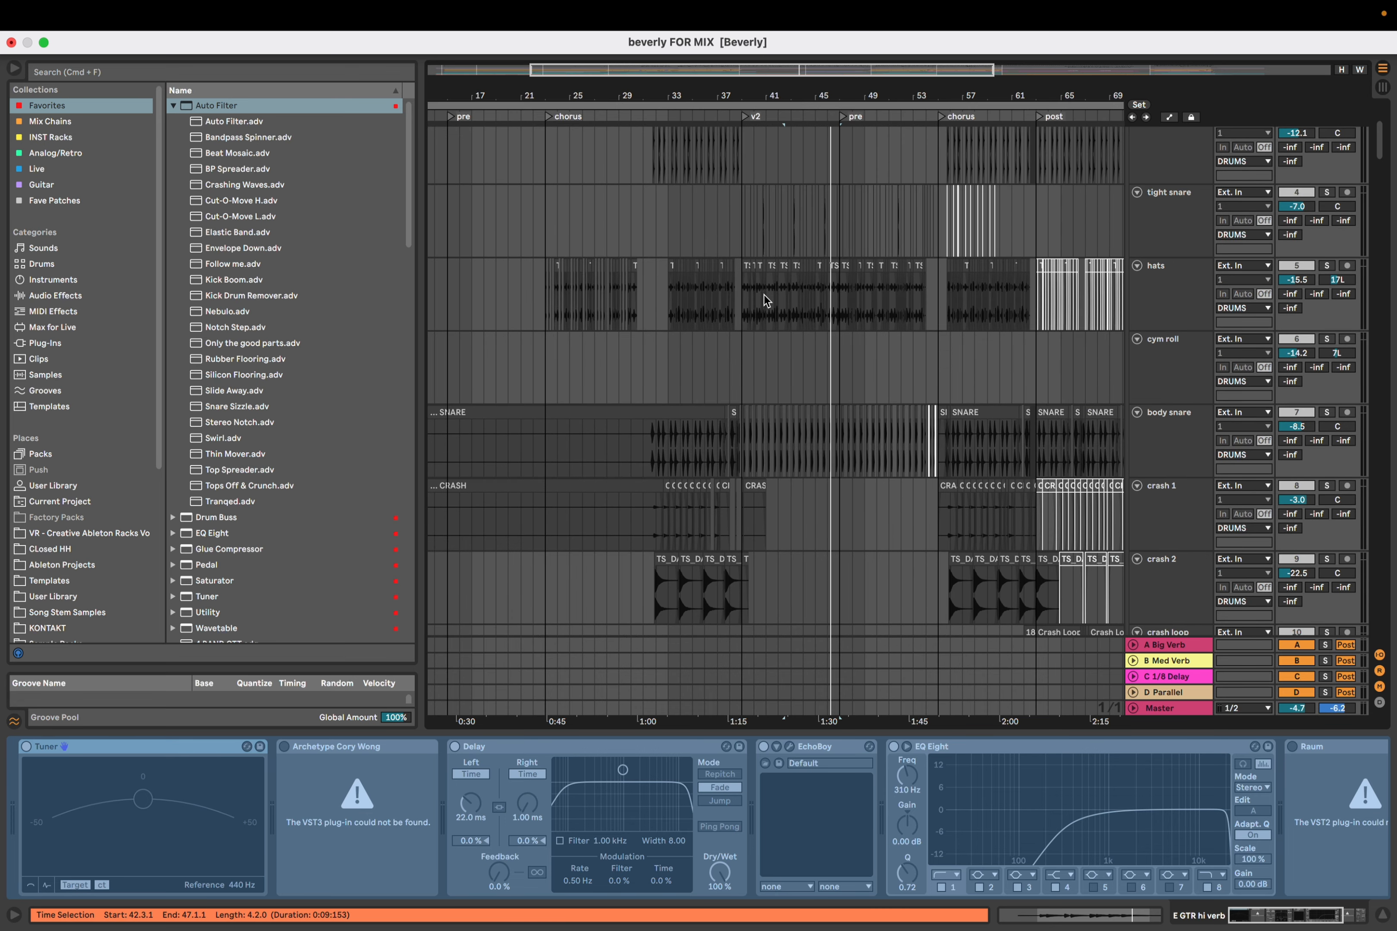
scroll(764, 295, "up", 5)
scroll(767, 356, "up", 4)
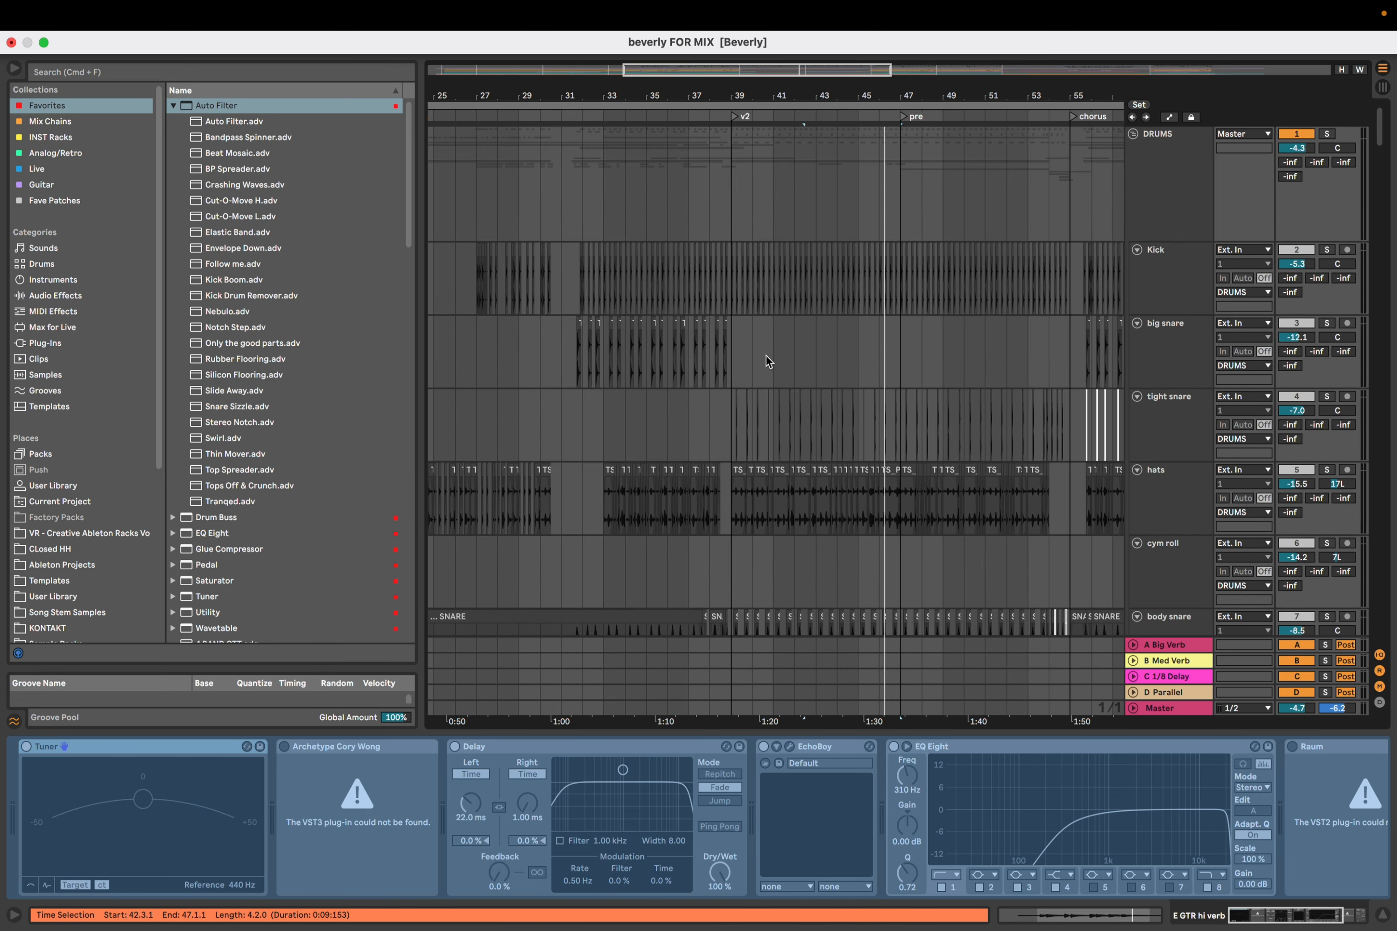
scroll(736, 419, "up", 3)
left_click(729, 429)
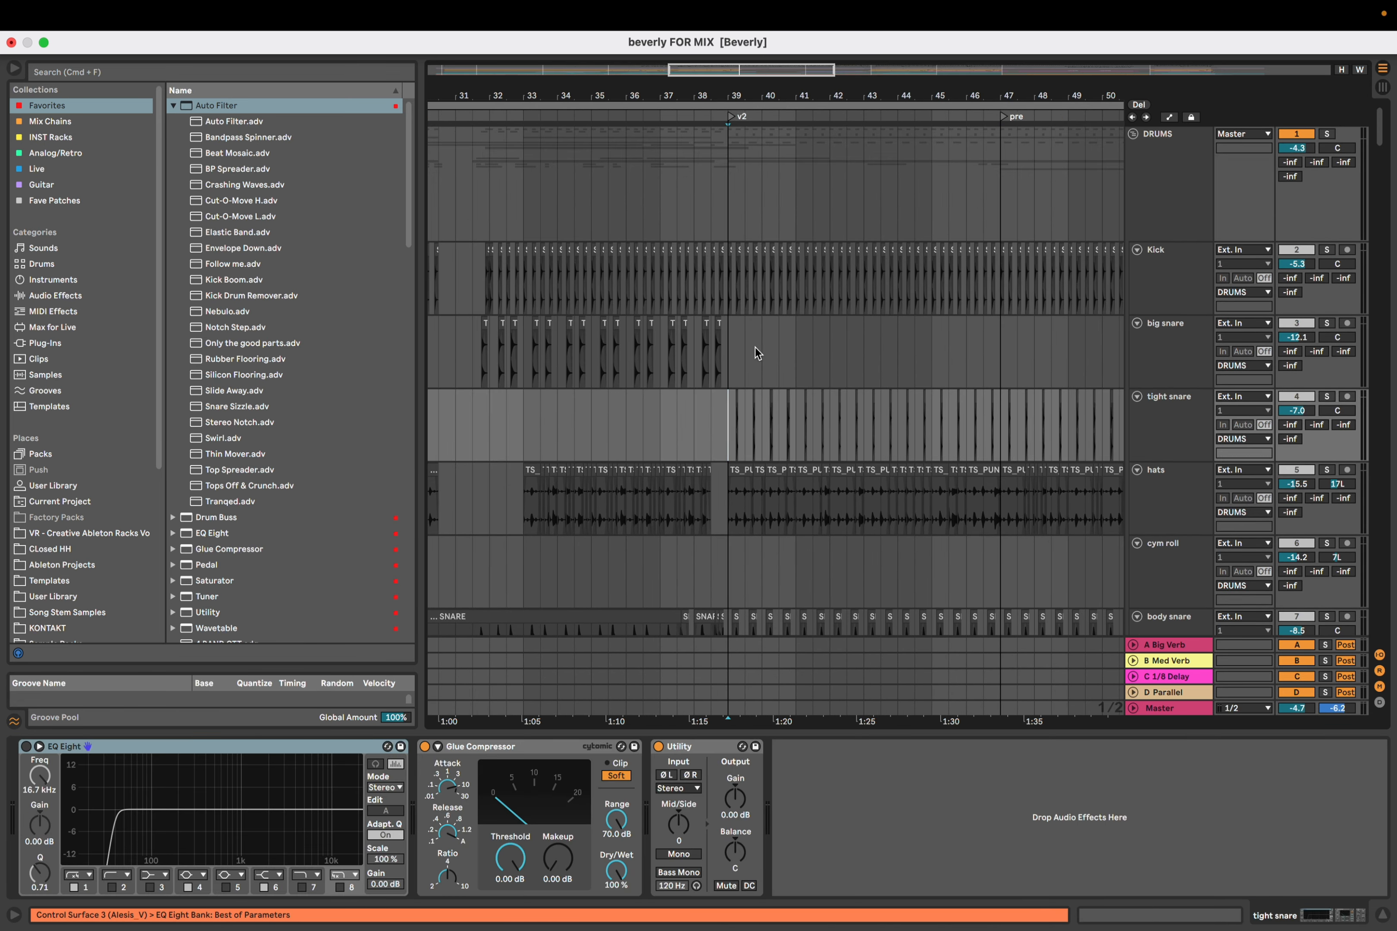
left_click(727, 200)
key("space")
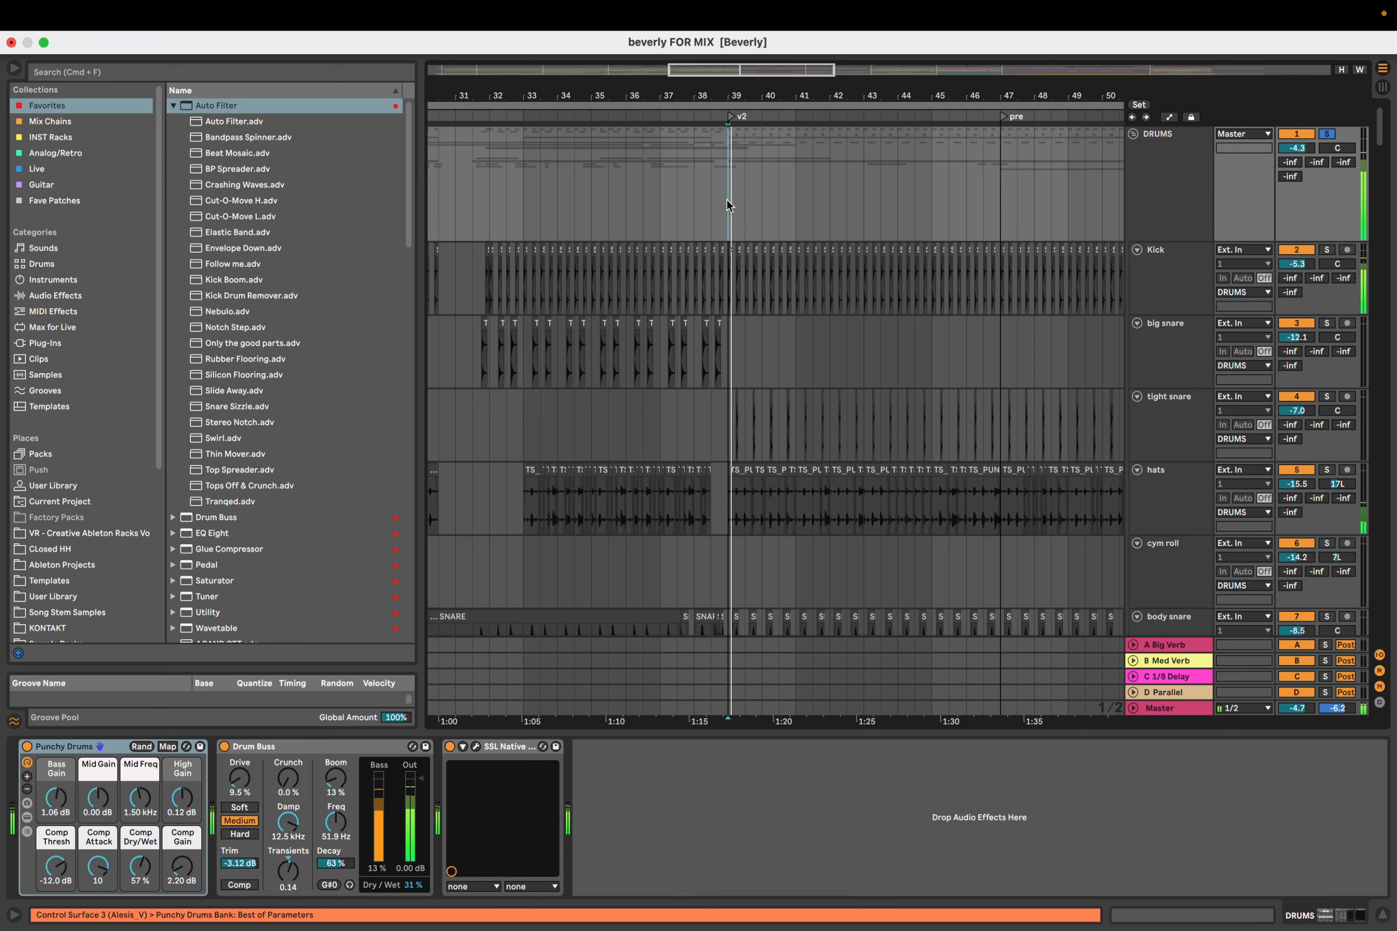
scroll(819, 378, "up", 2)
scroll(805, 308, "down", 2)
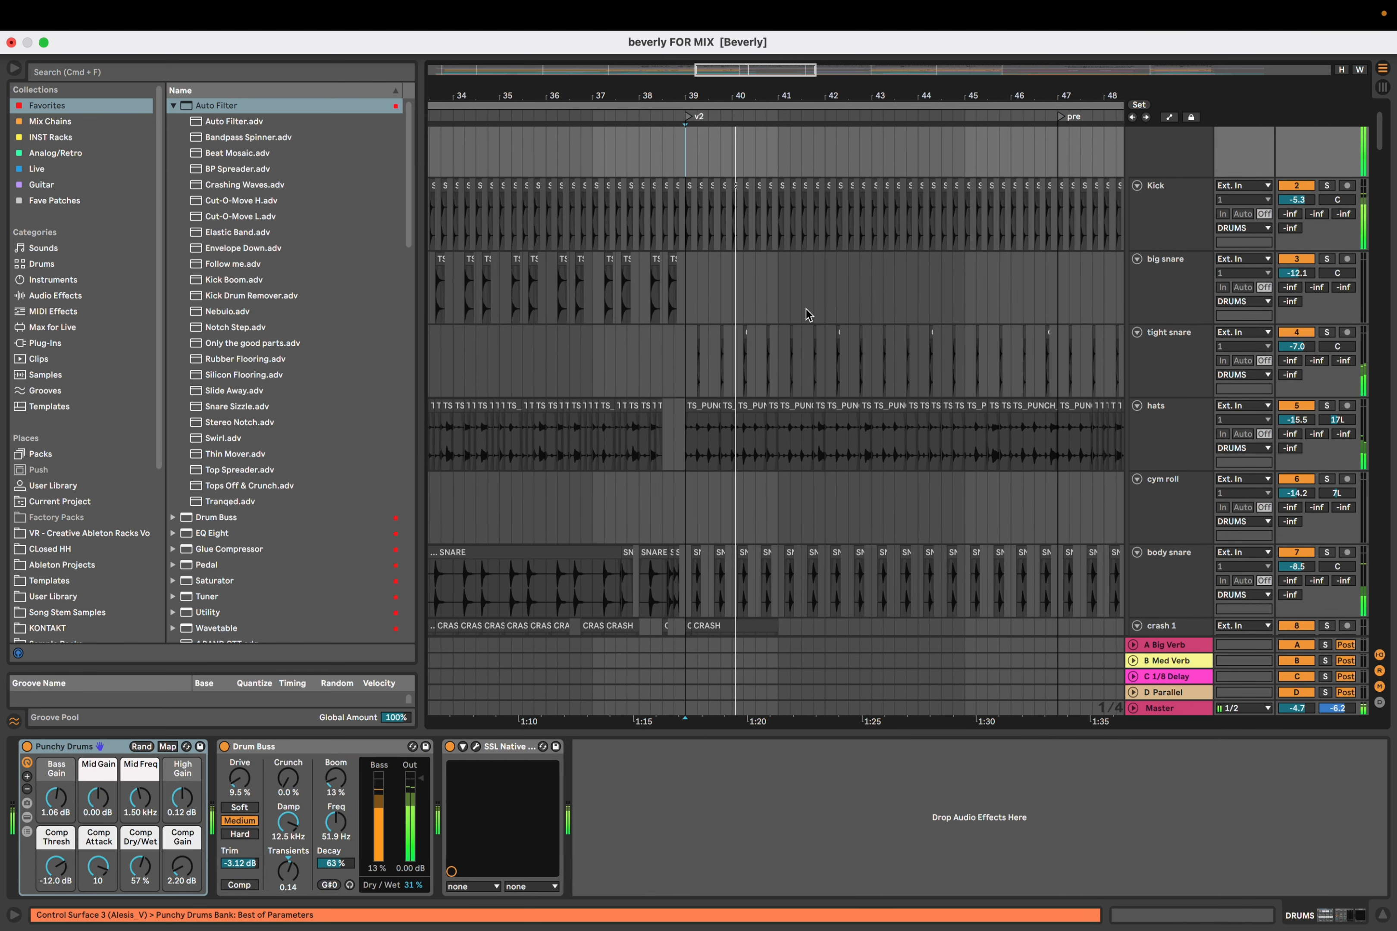
scroll(805, 308, "down", 1)
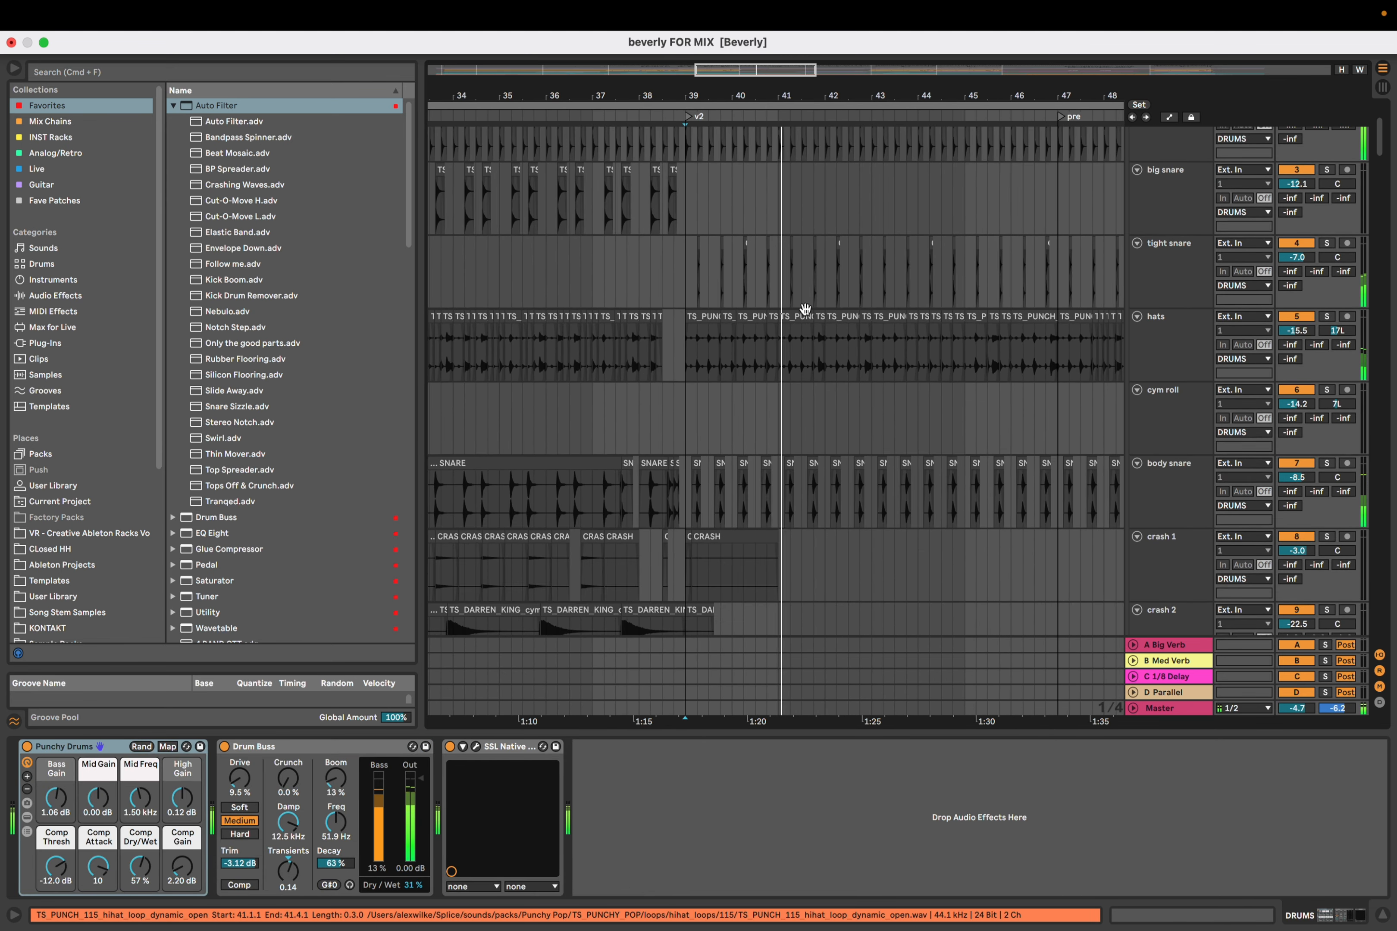
scroll(805, 309, "down", 5)
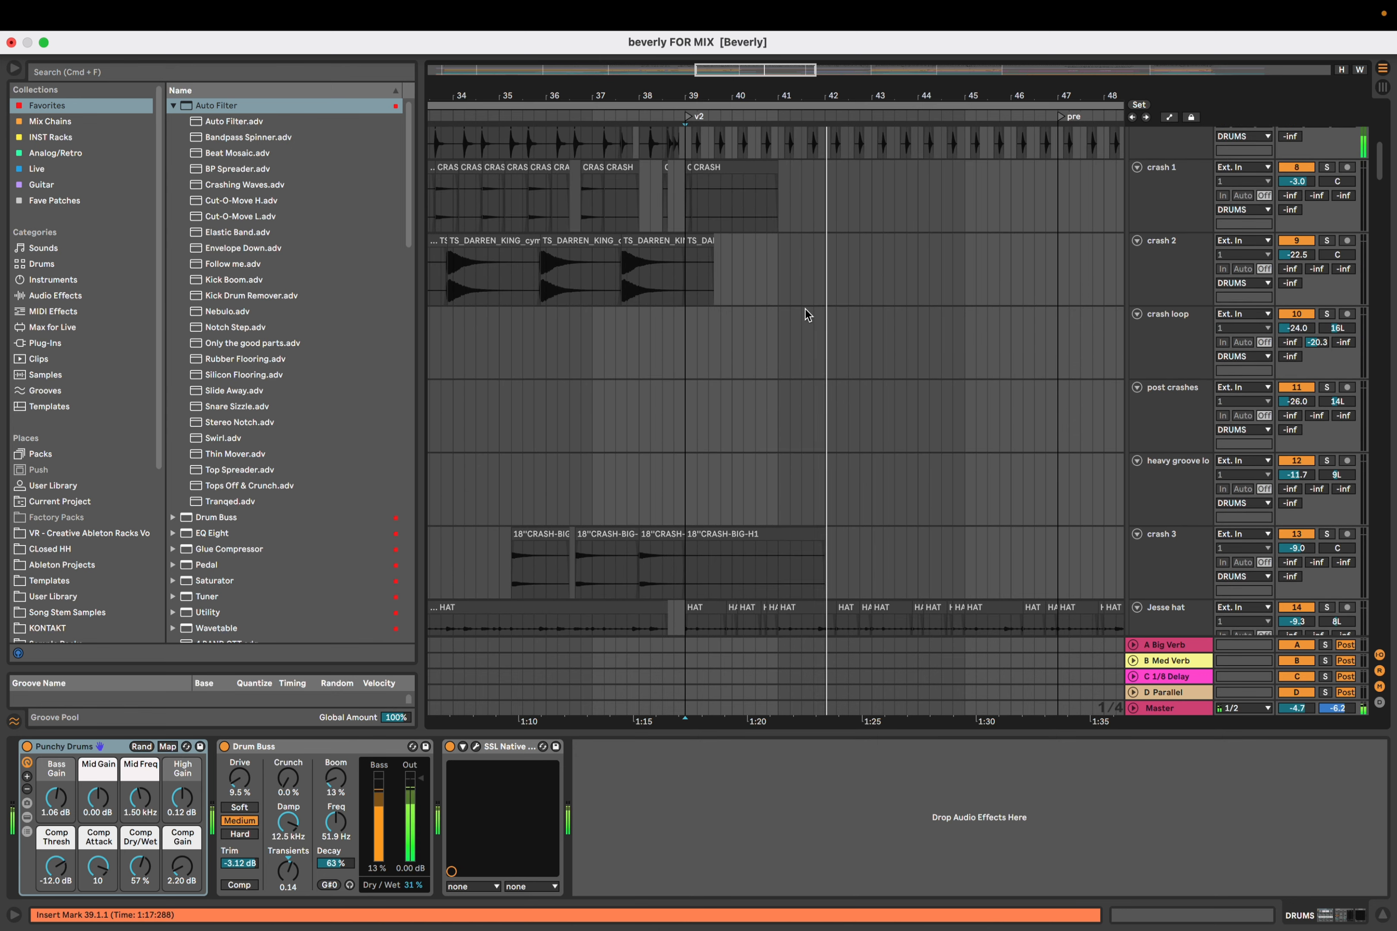
Solo the body snare track, play it from 37.2.1, and inspect its clips at the start of verse 2
scroll(806, 308, "up", 6)
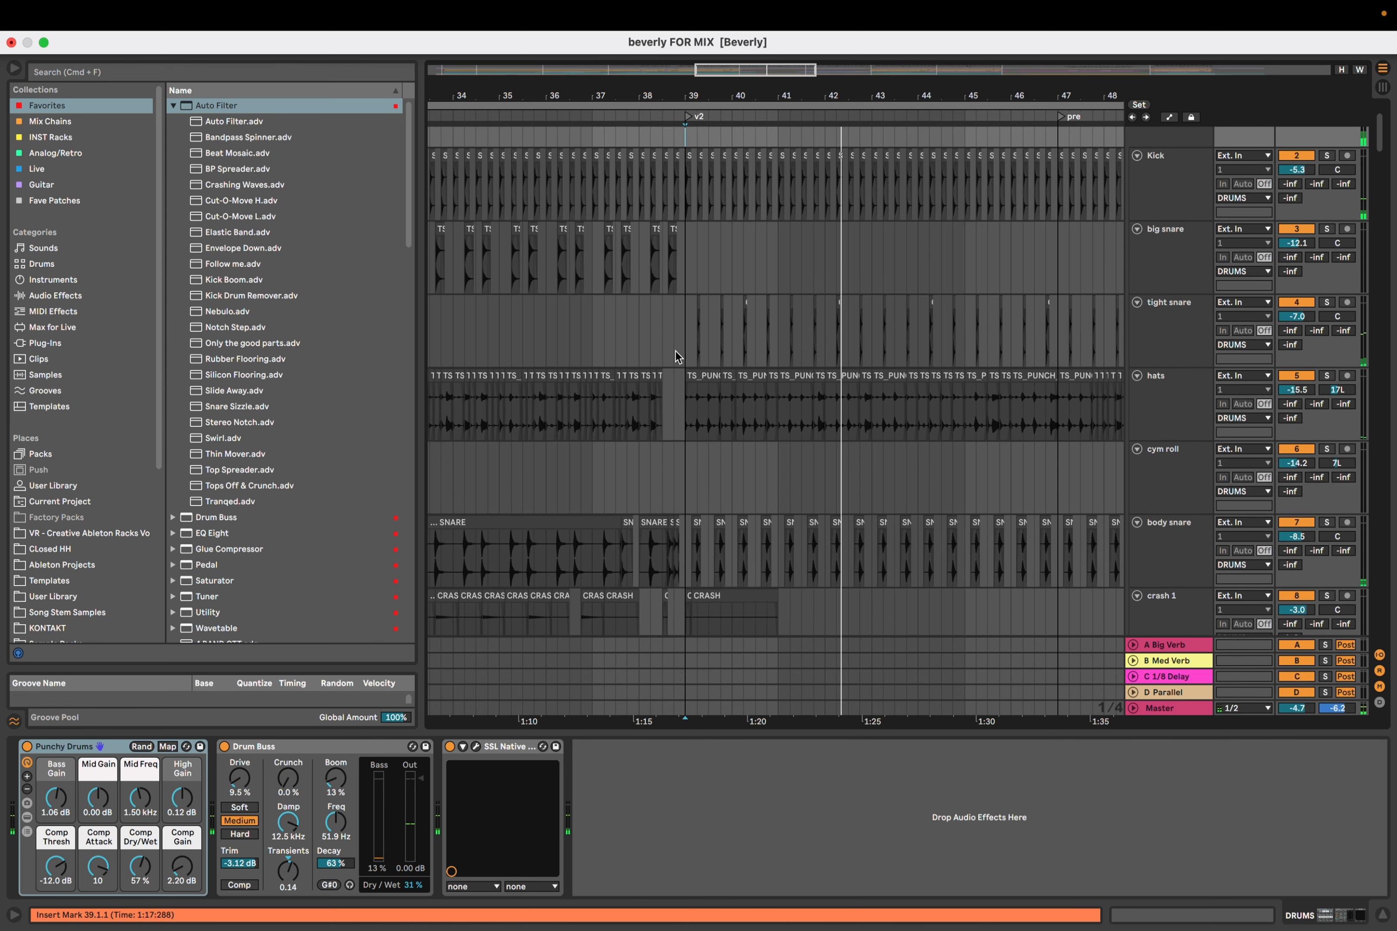
left_click(600, 552)
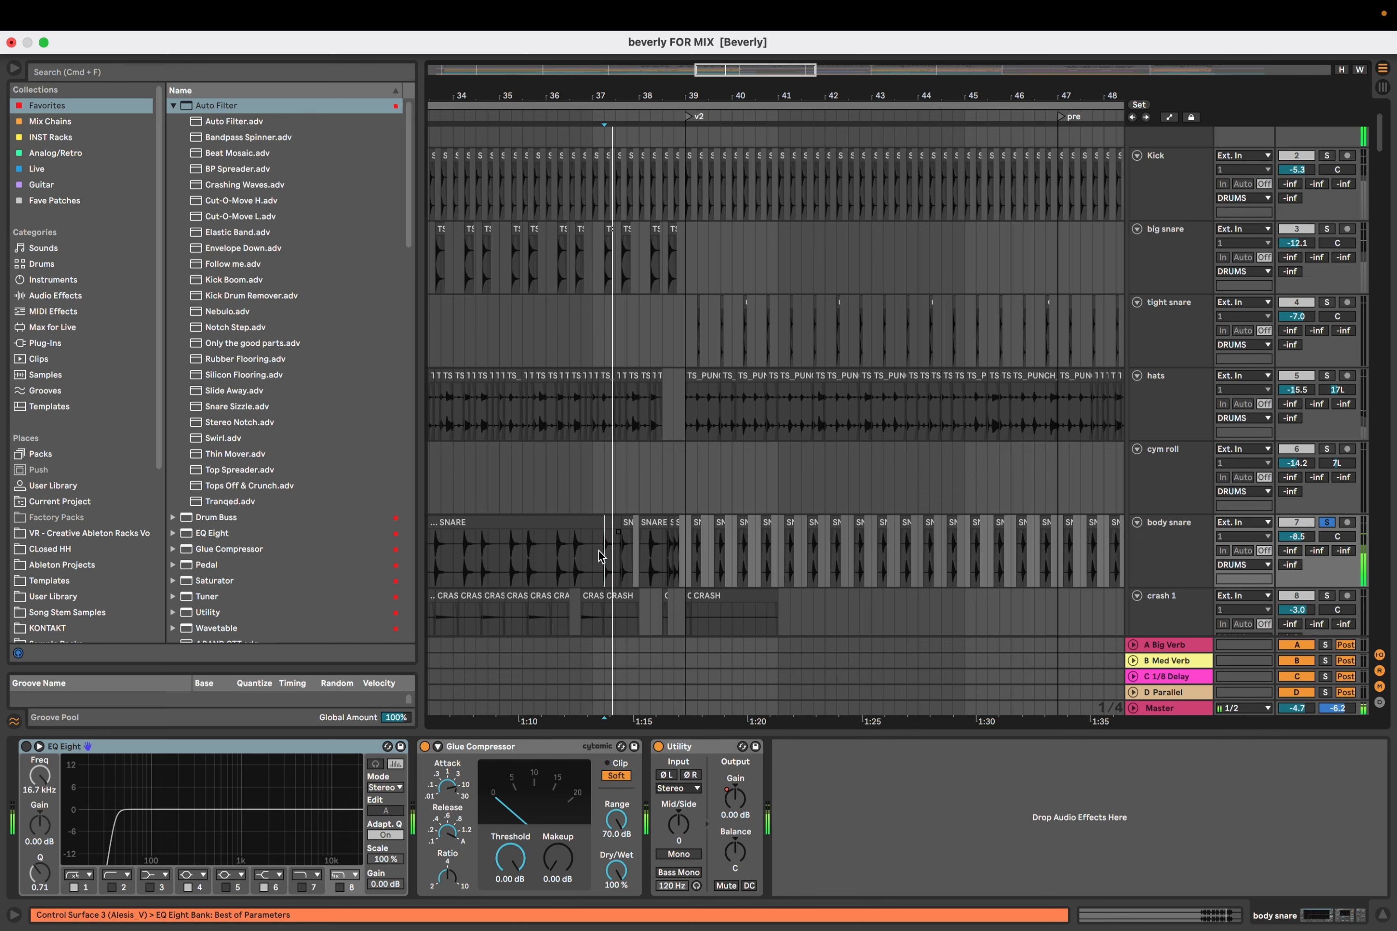
key("space")
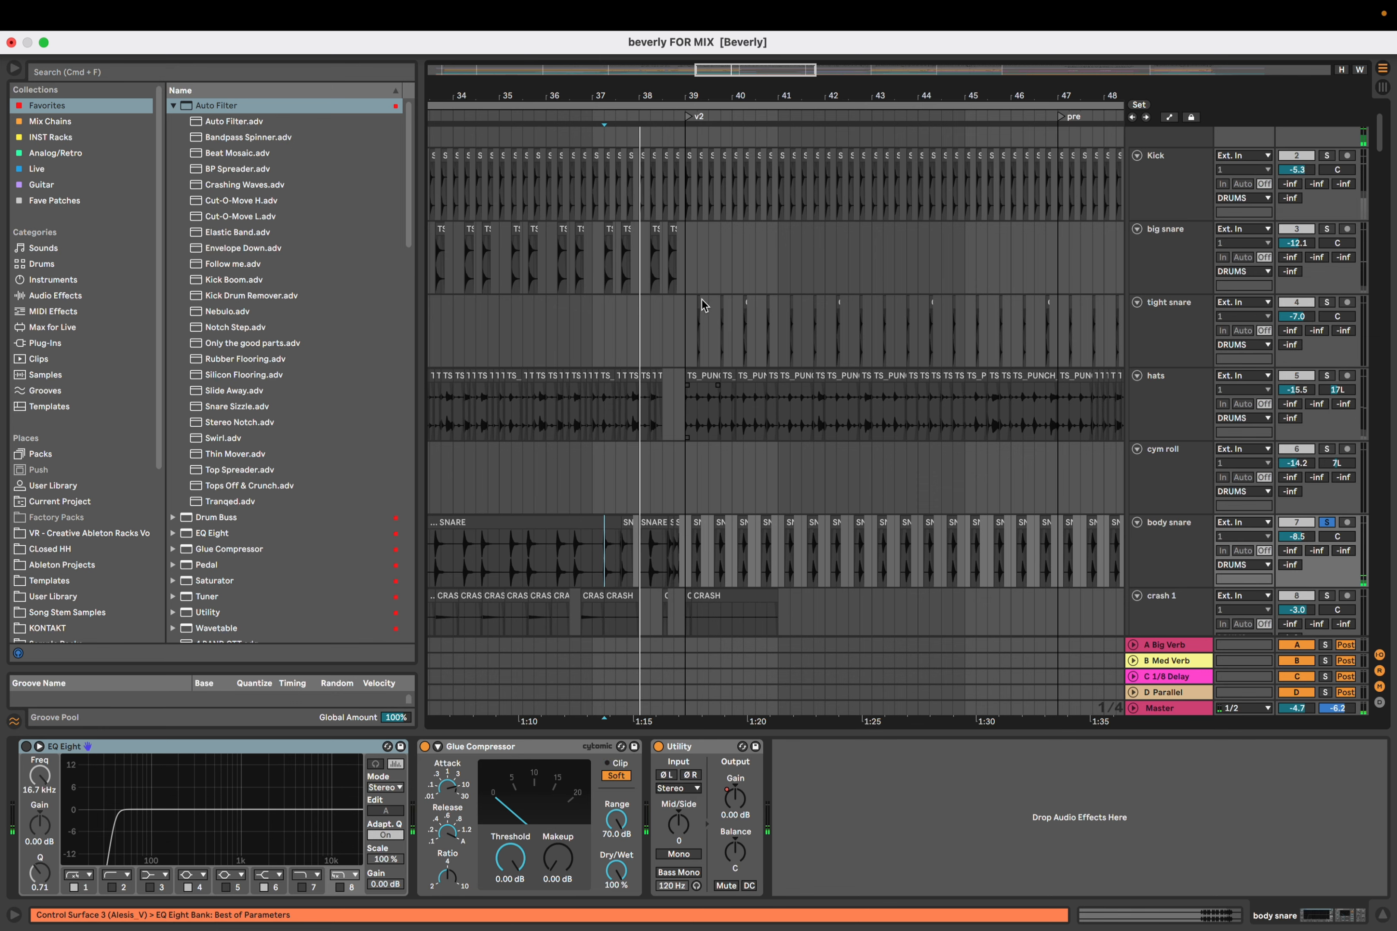
scroll(705, 540, "up", 5)
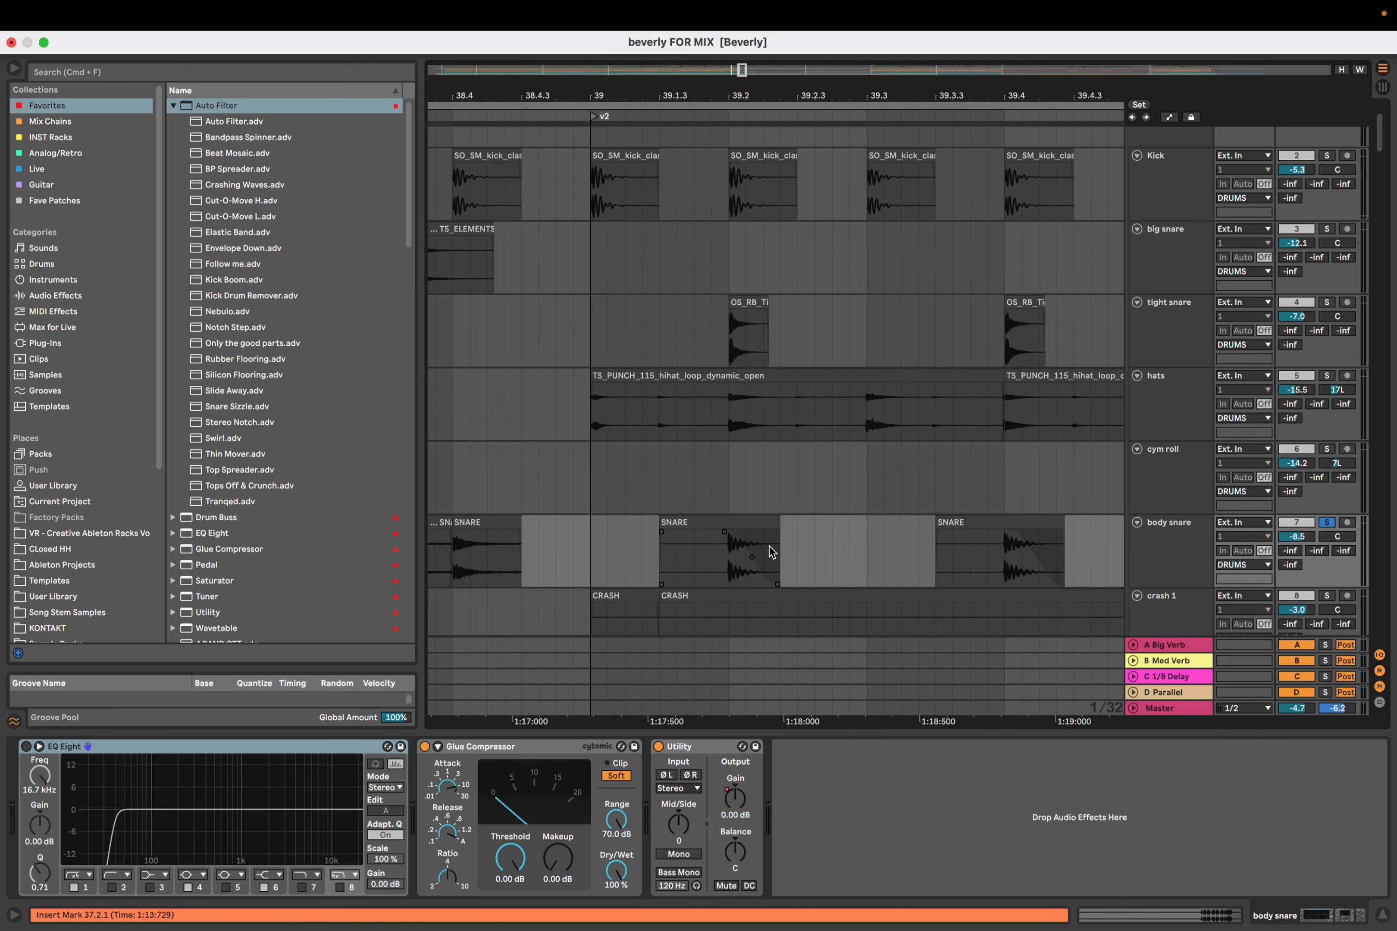
scroll(778, 524, "down", 5)
scroll(782, 522, "up", 2)
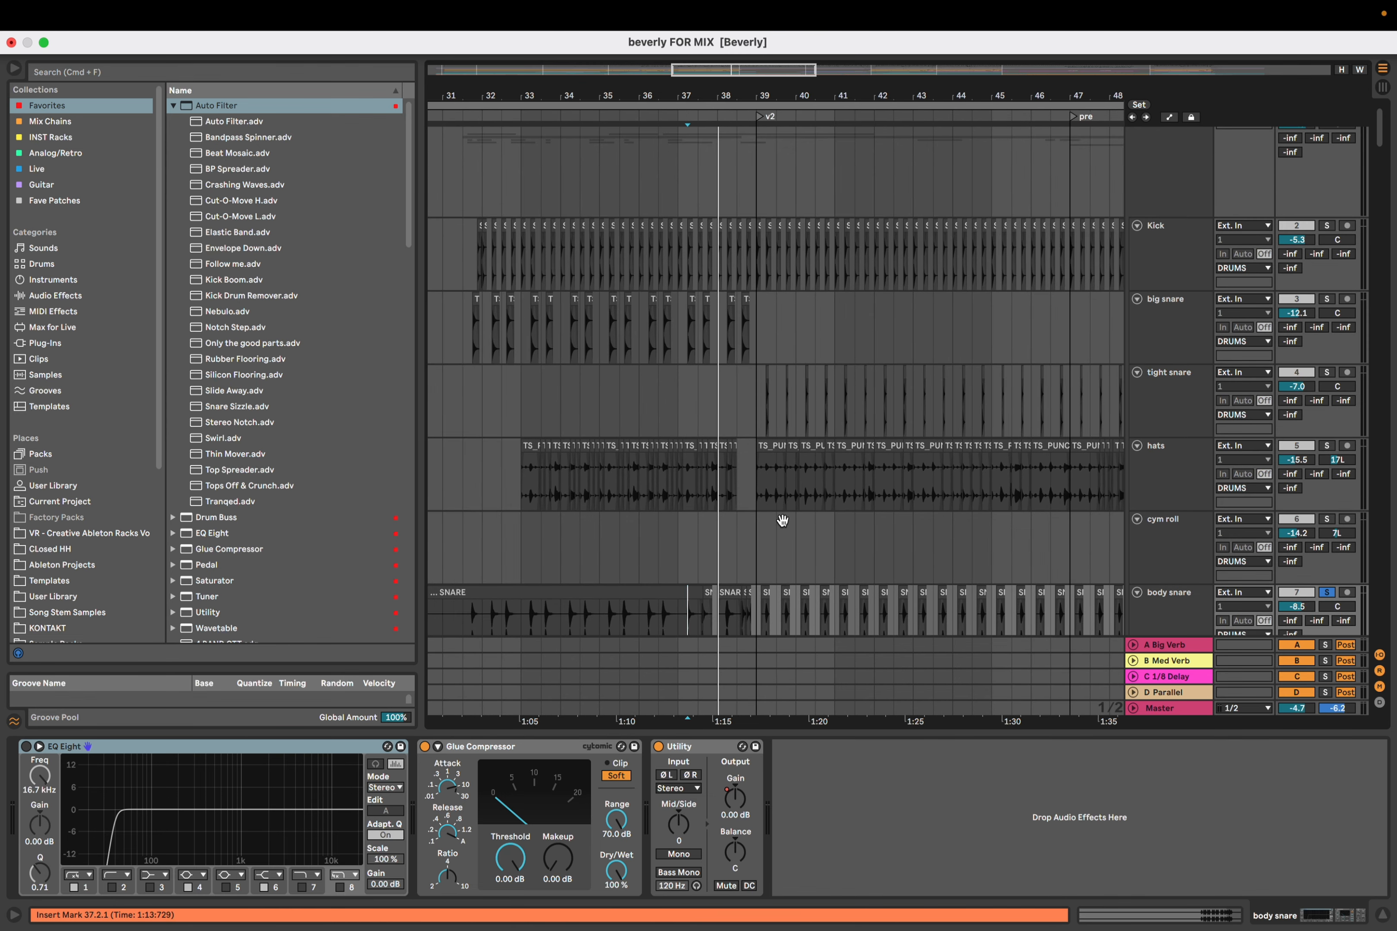
Solo the tight snare track, play it from 39.1.1, and inspect how its hits line up in verse 2
scroll(691, 343, "up", 2)
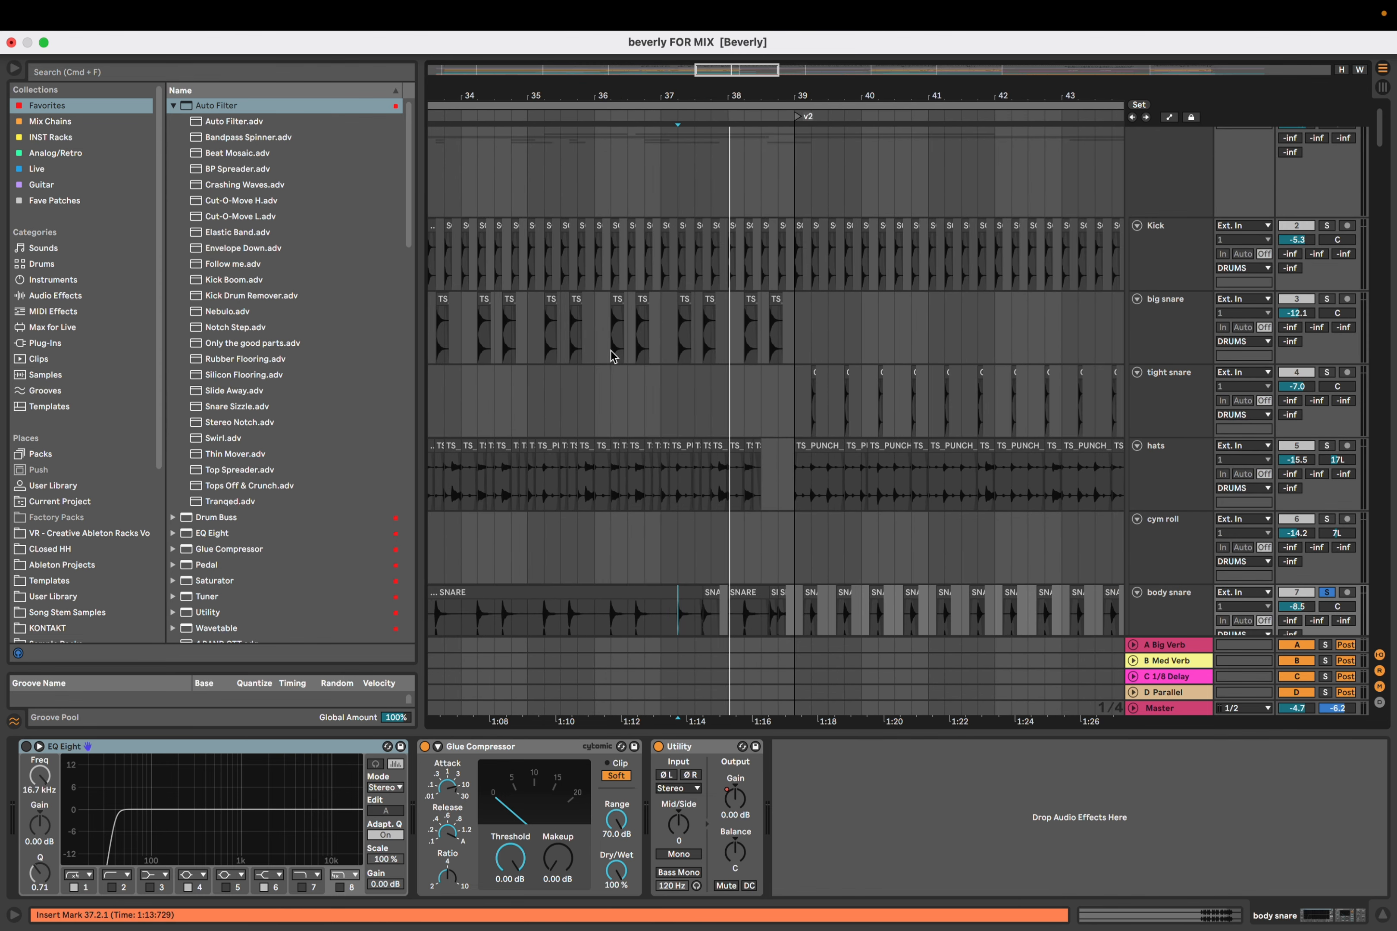
left_click_drag(854, 324, 607, 334)
left_click(551, 407)
key("s")
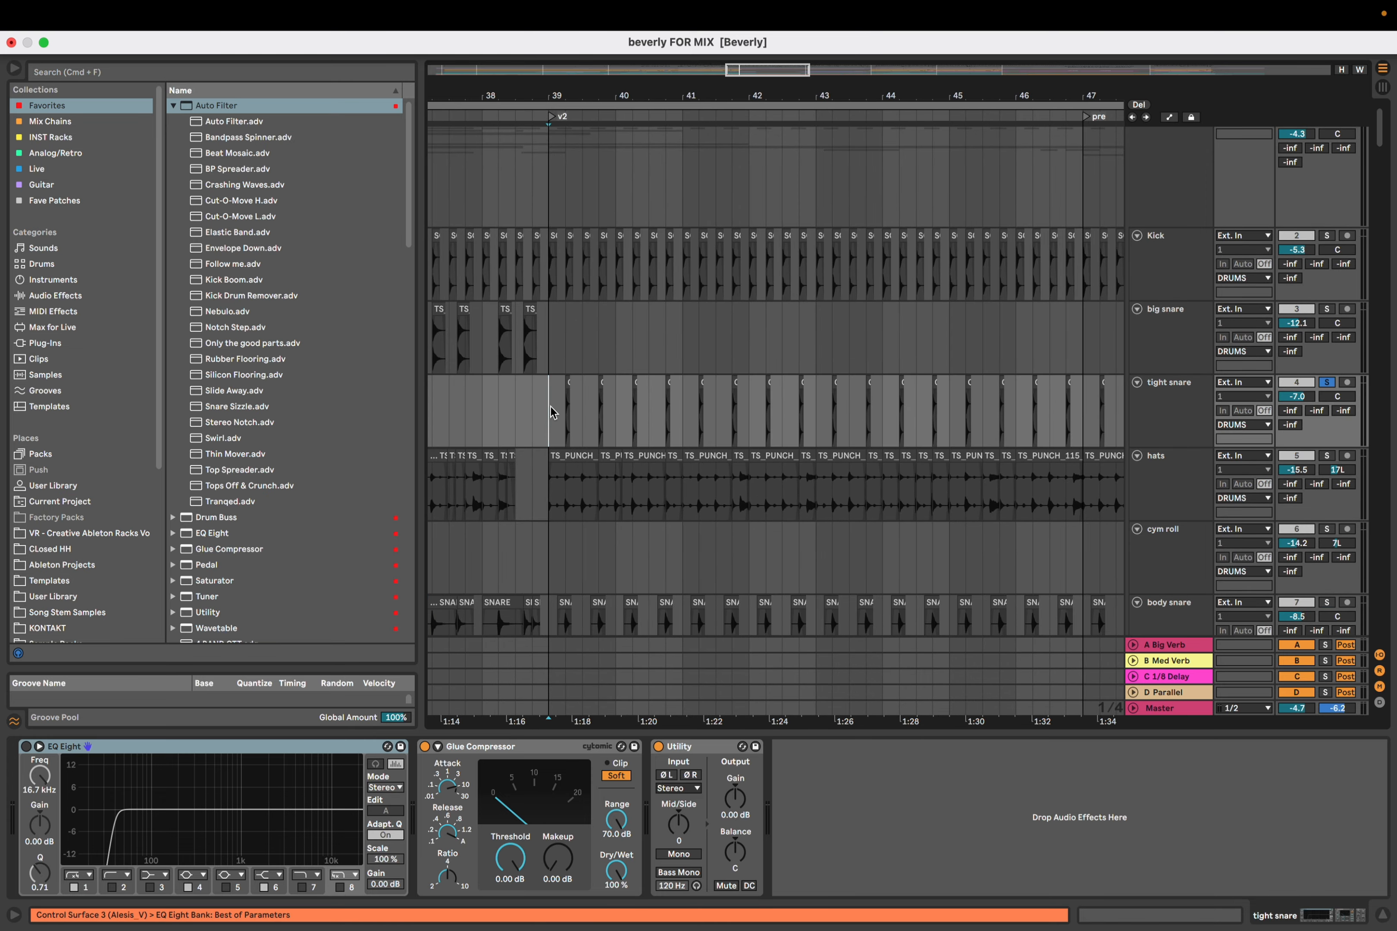
key("space")
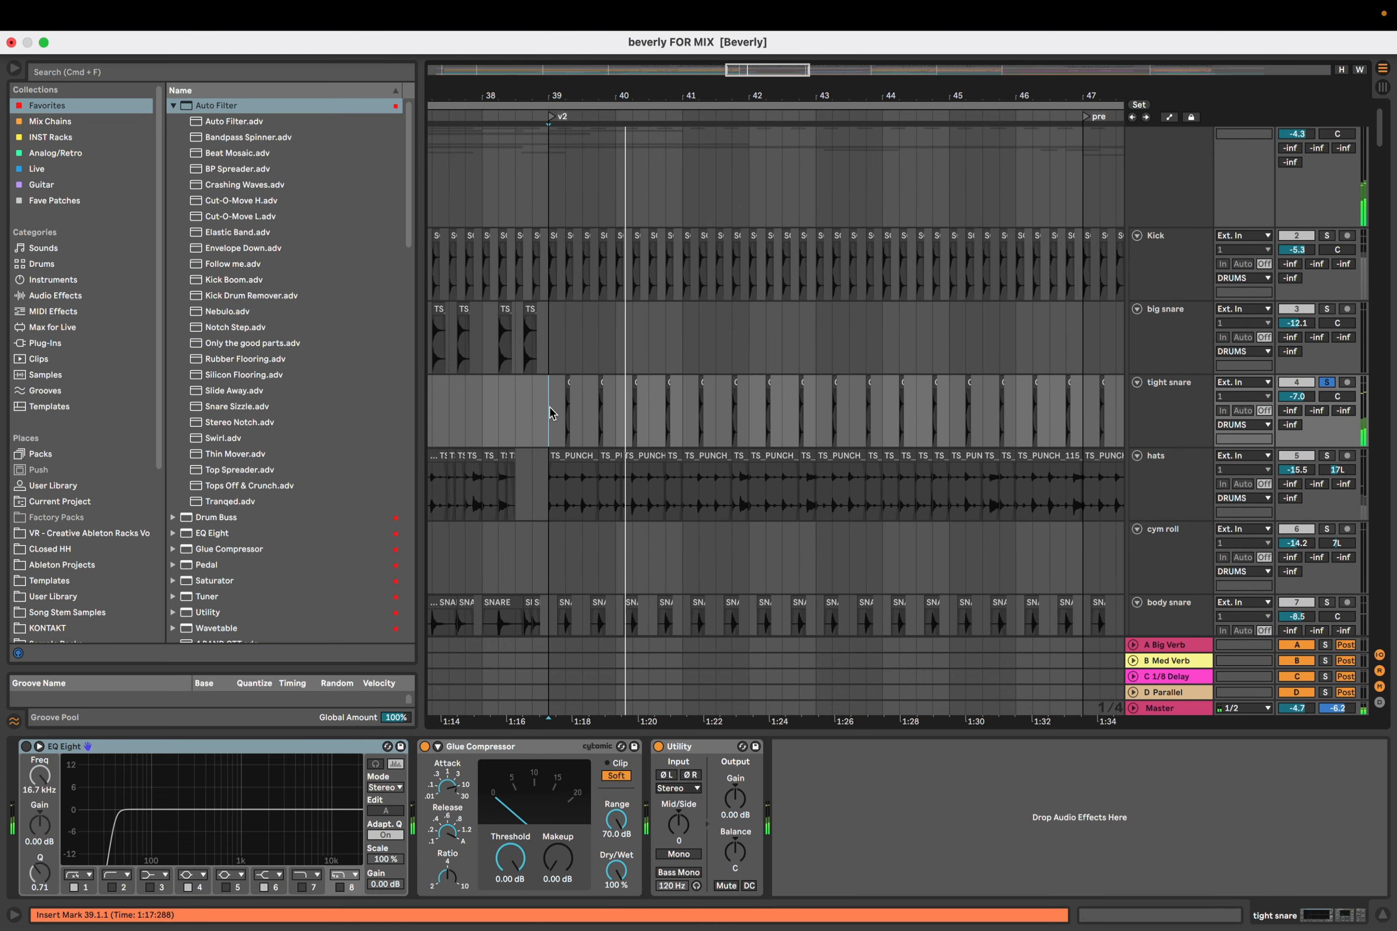
scroll(563, 408, "up", 10)
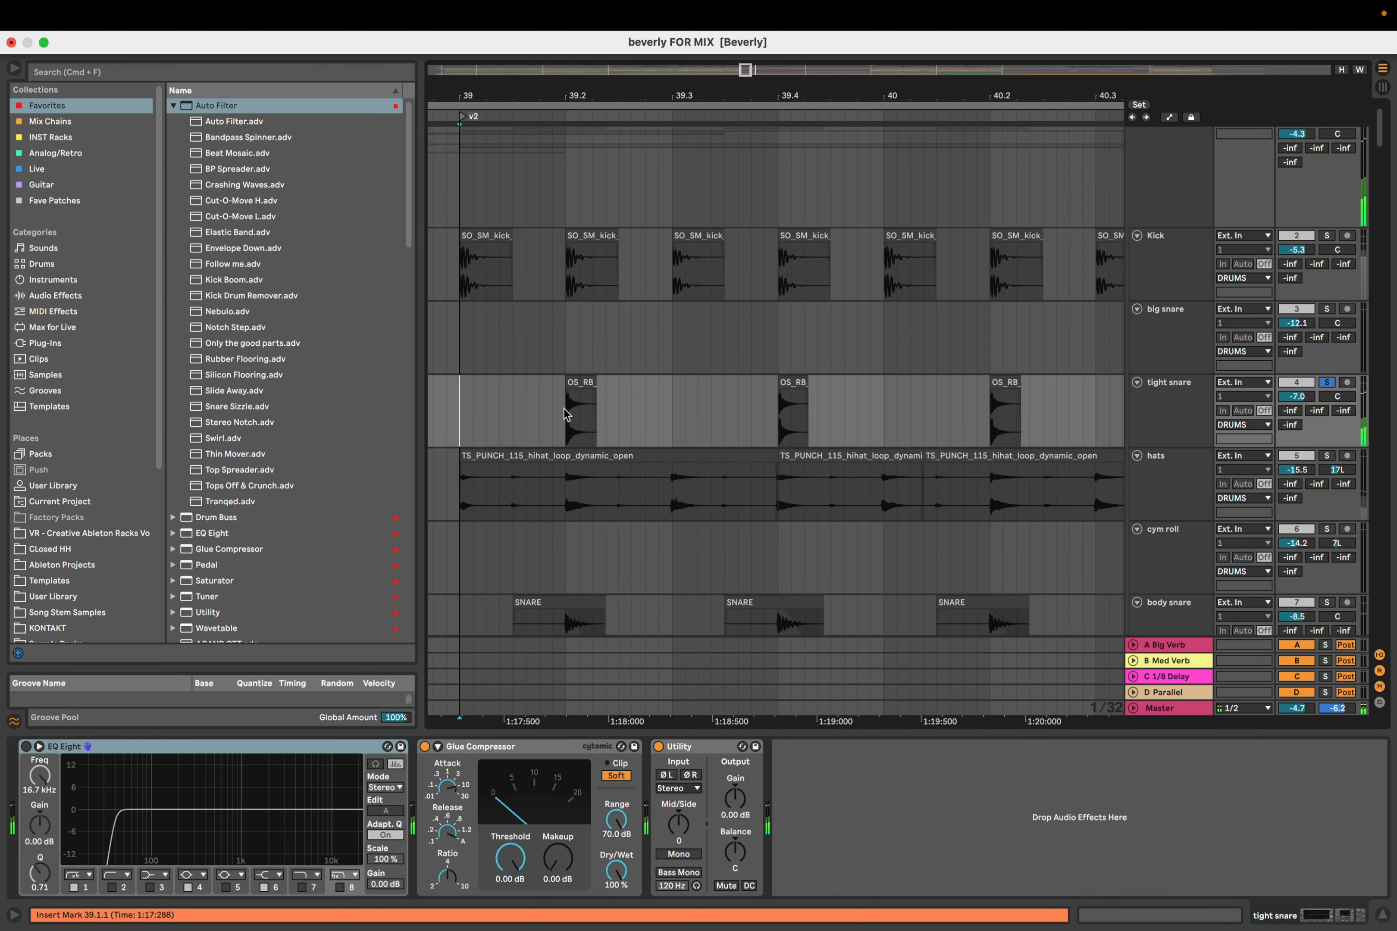
scroll(563, 408, "down", 10)
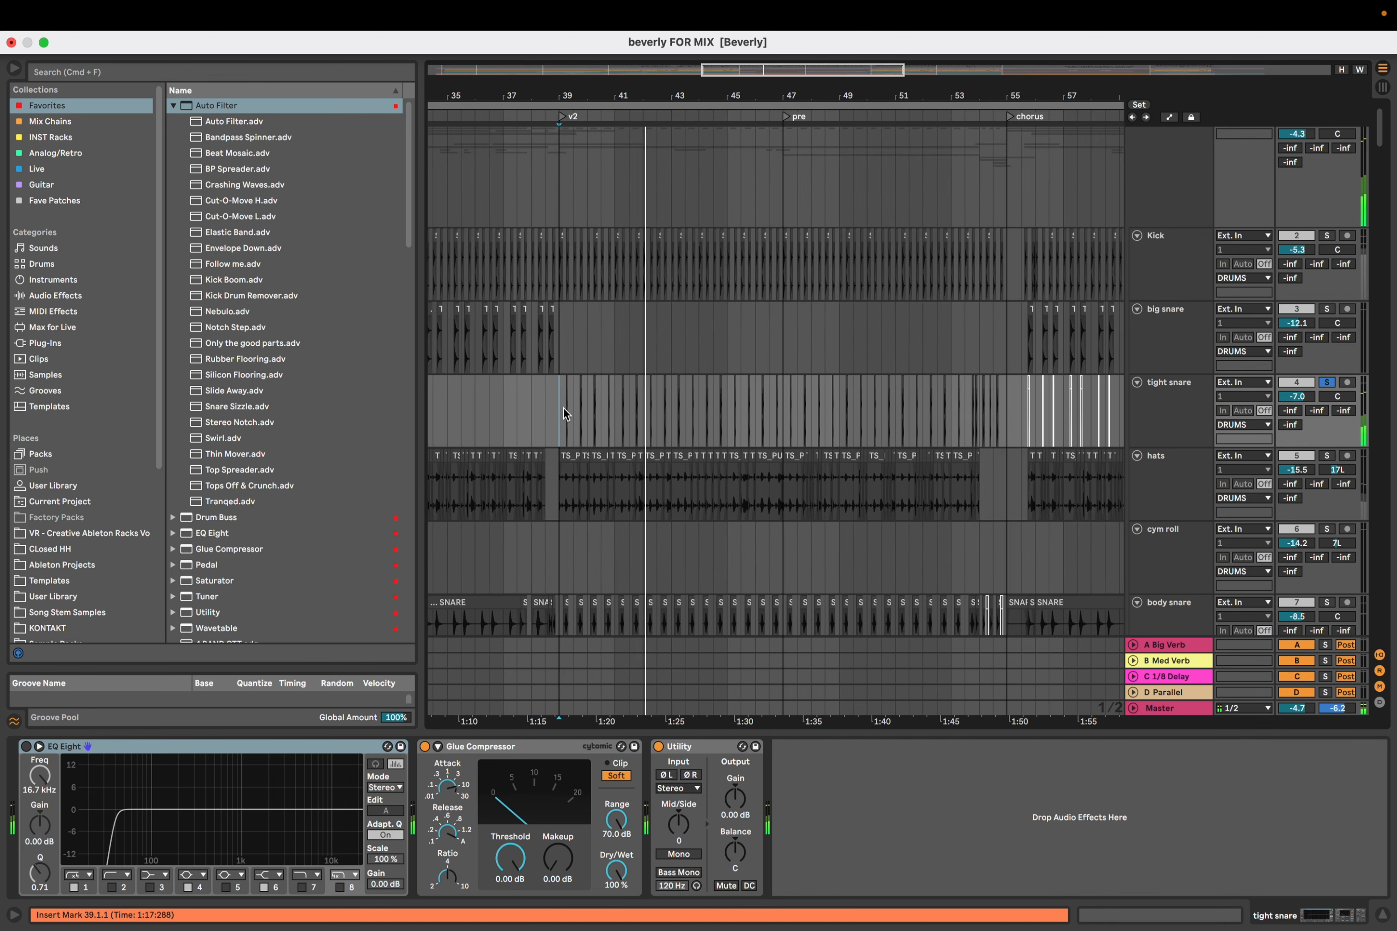
Look over the drum, guitar, synth, strings and bass tracks for the layers that play in verse 2
scroll(565, 411, "down", 5)
scroll(566, 412, "down", 20)
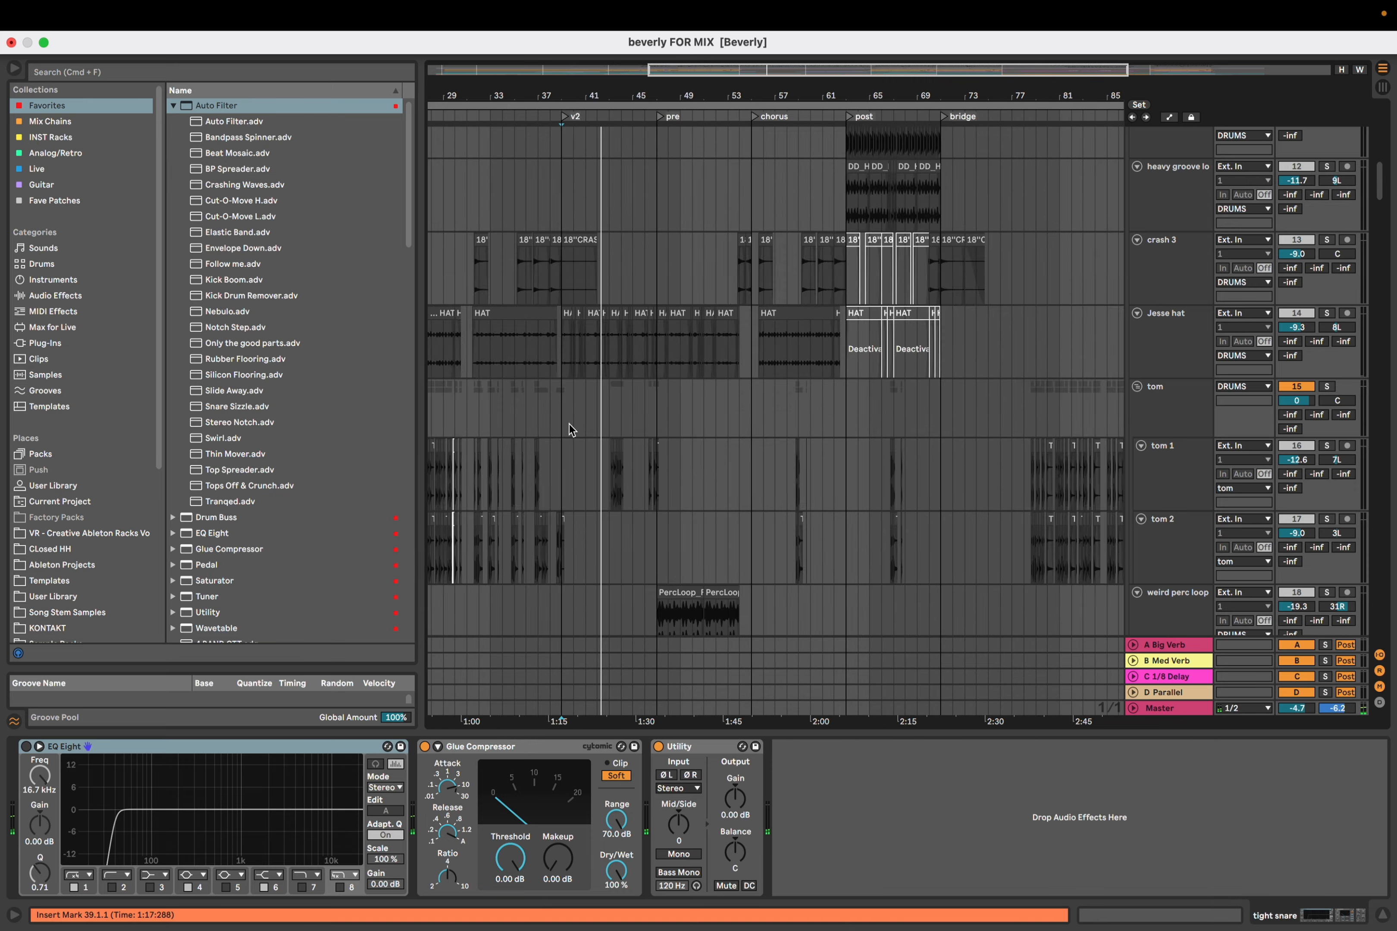
scroll(569, 423, "down", 20)
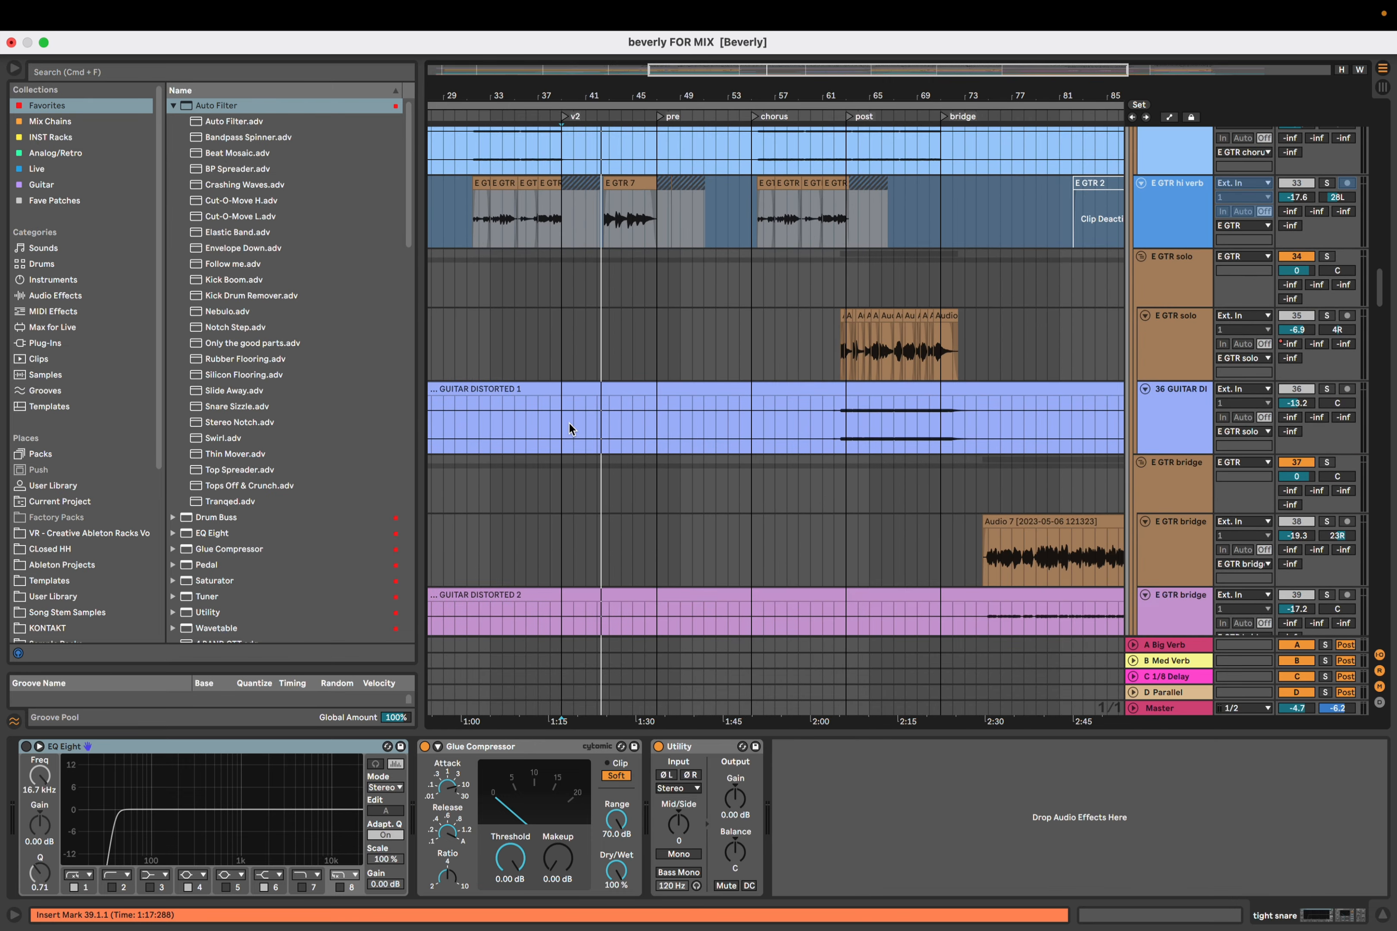
scroll(568, 423, "down", 20)
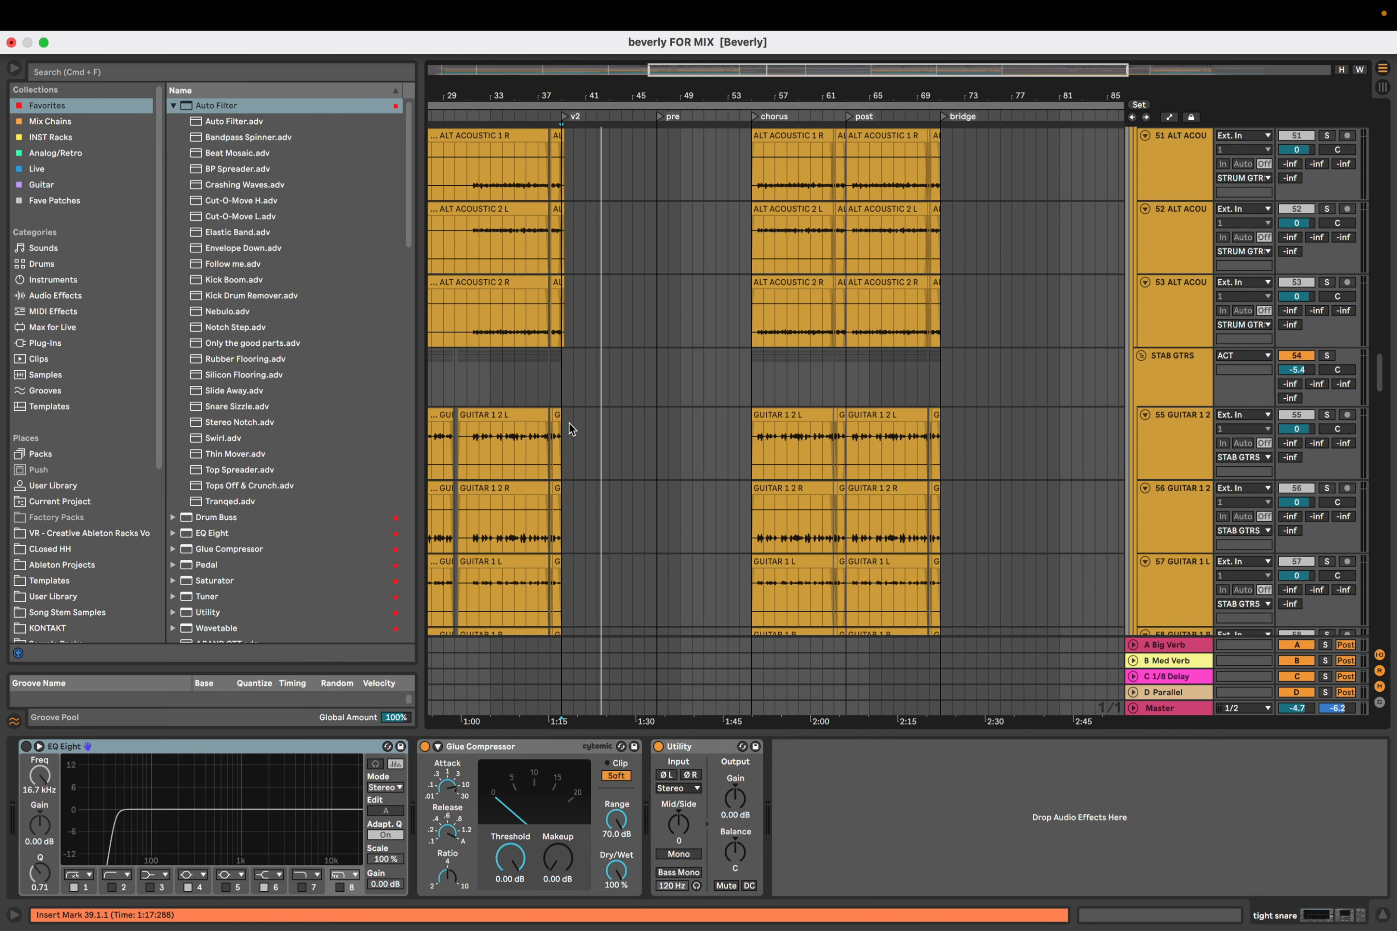
scroll(568, 423, "down", 20)
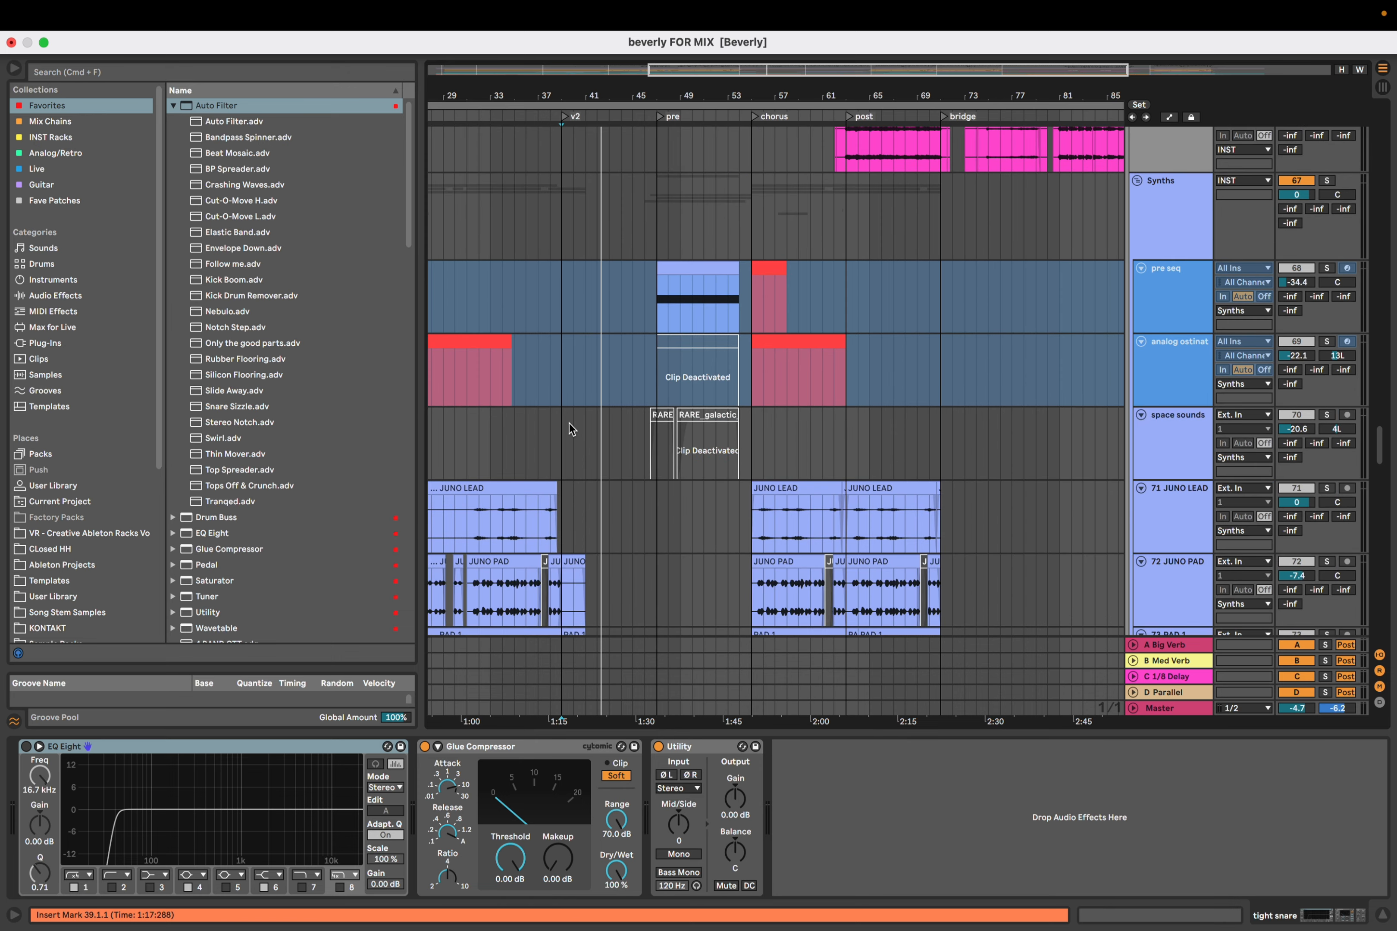
scroll(569, 423, "down", 20)
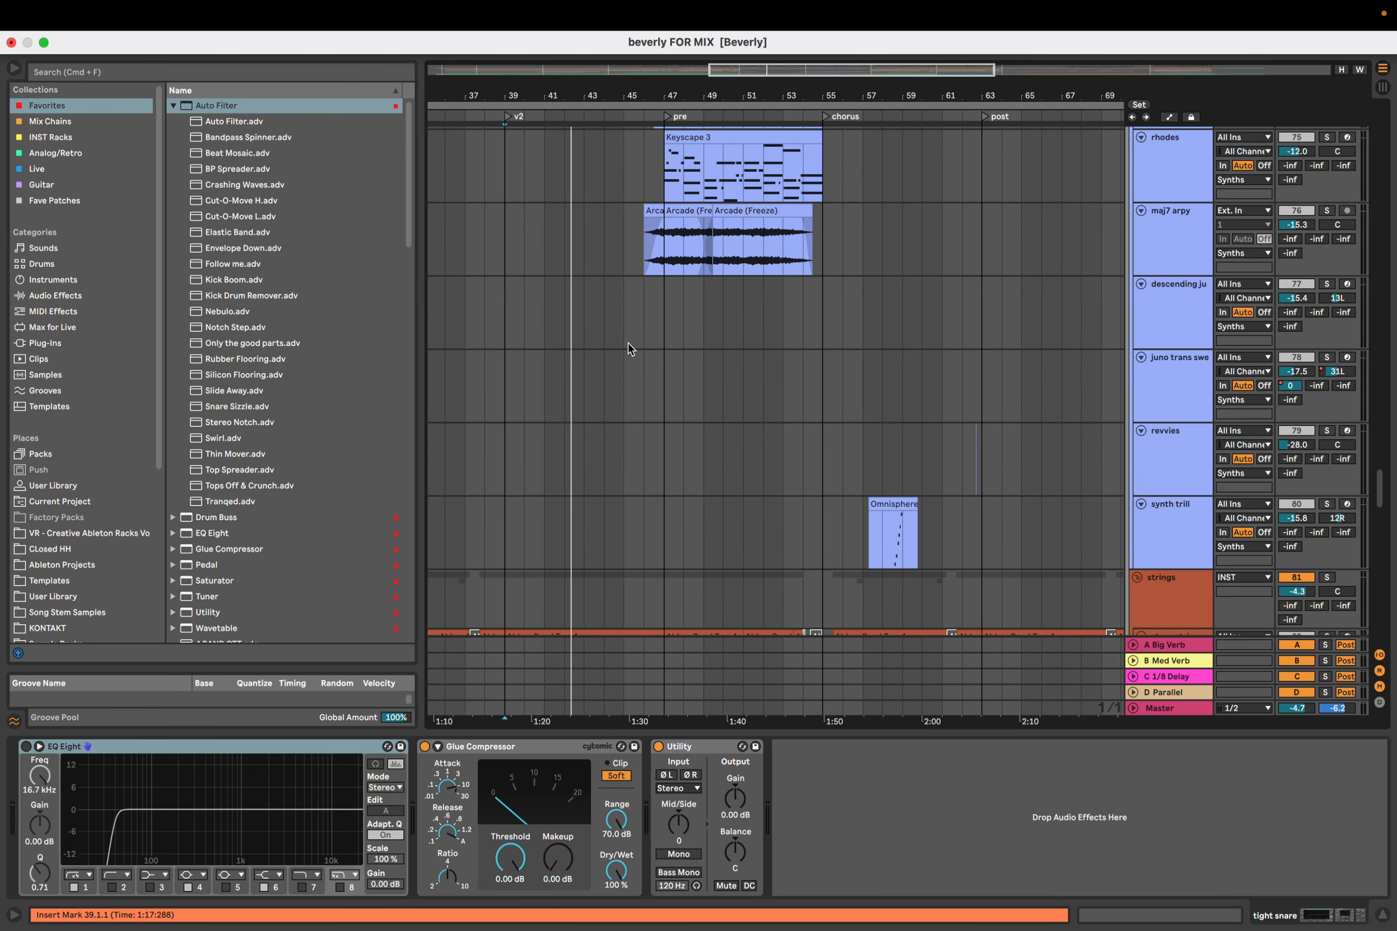
scroll(624, 403, "up", 5)
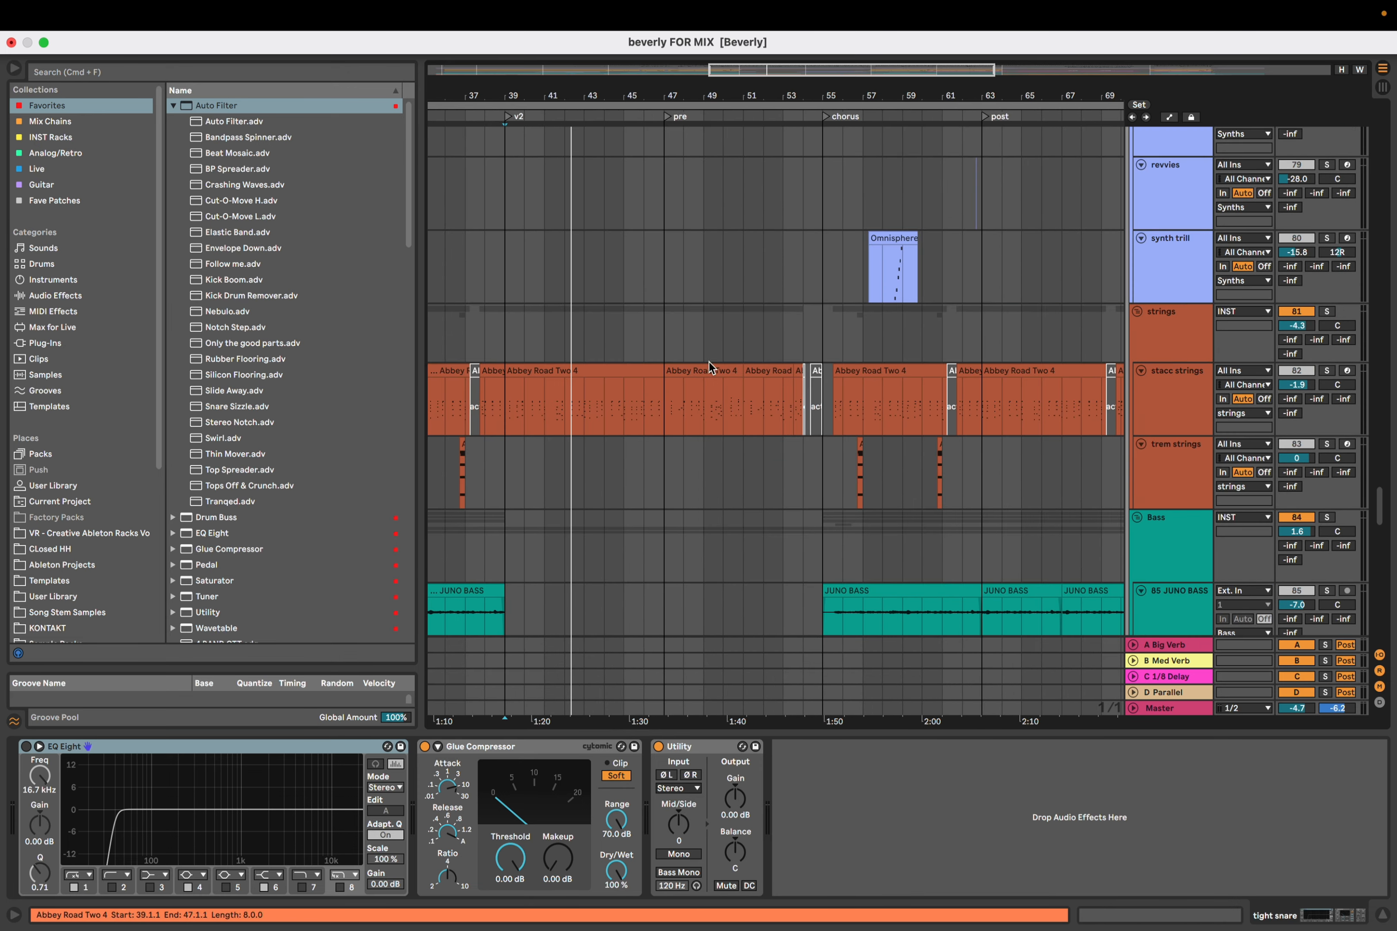
scroll(625, 404, "down", 10)
scroll(622, 424, "down", 3)
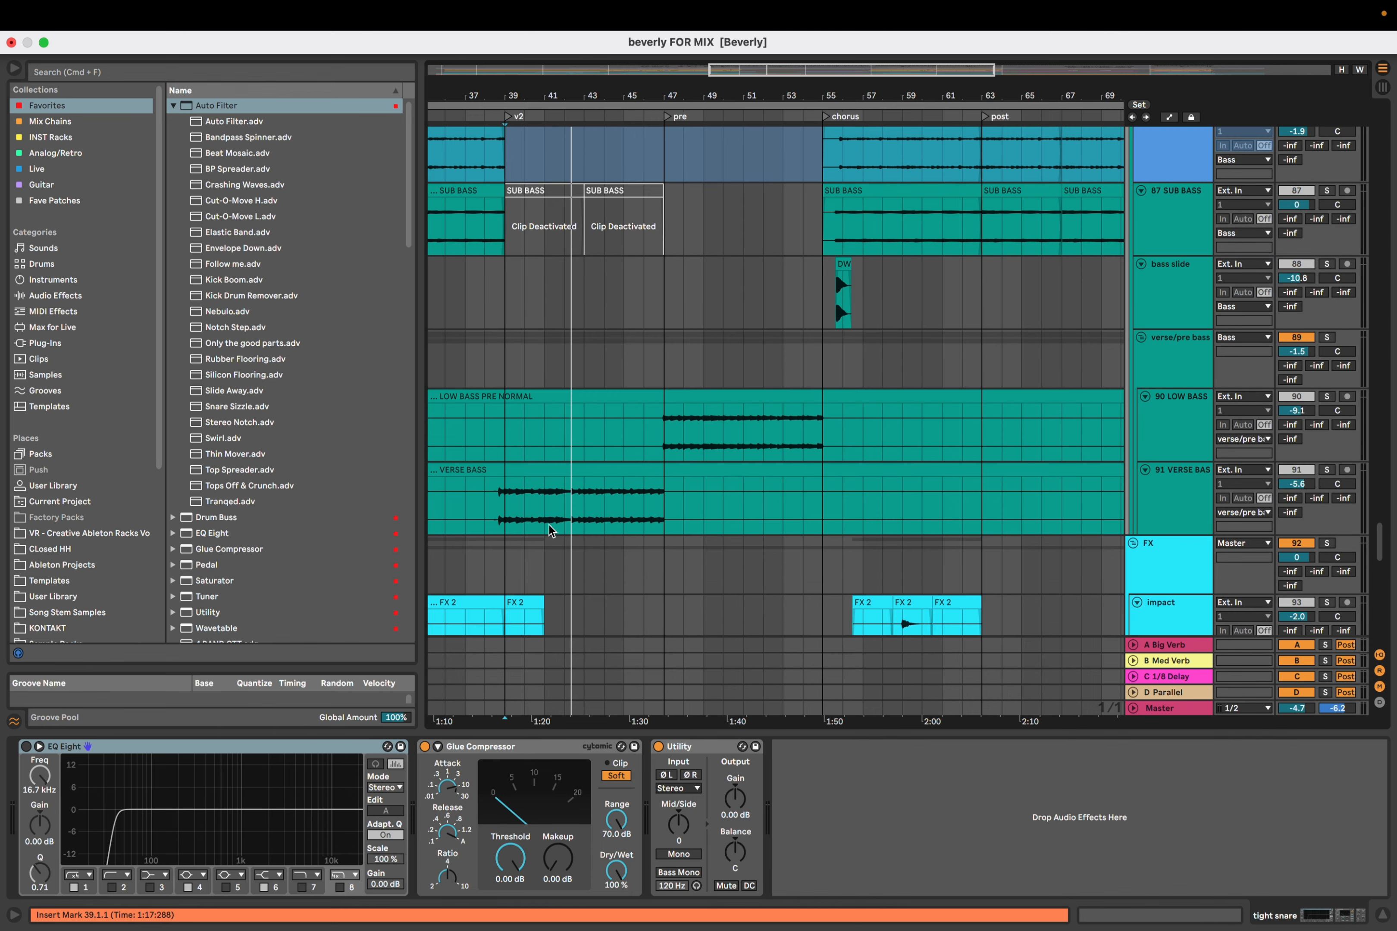
Solo the VERSE BASS track and play it from 38.3.1, just before verse 2
scroll(490, 507, "up", 1)
scroll(489, 507, "up", 2)
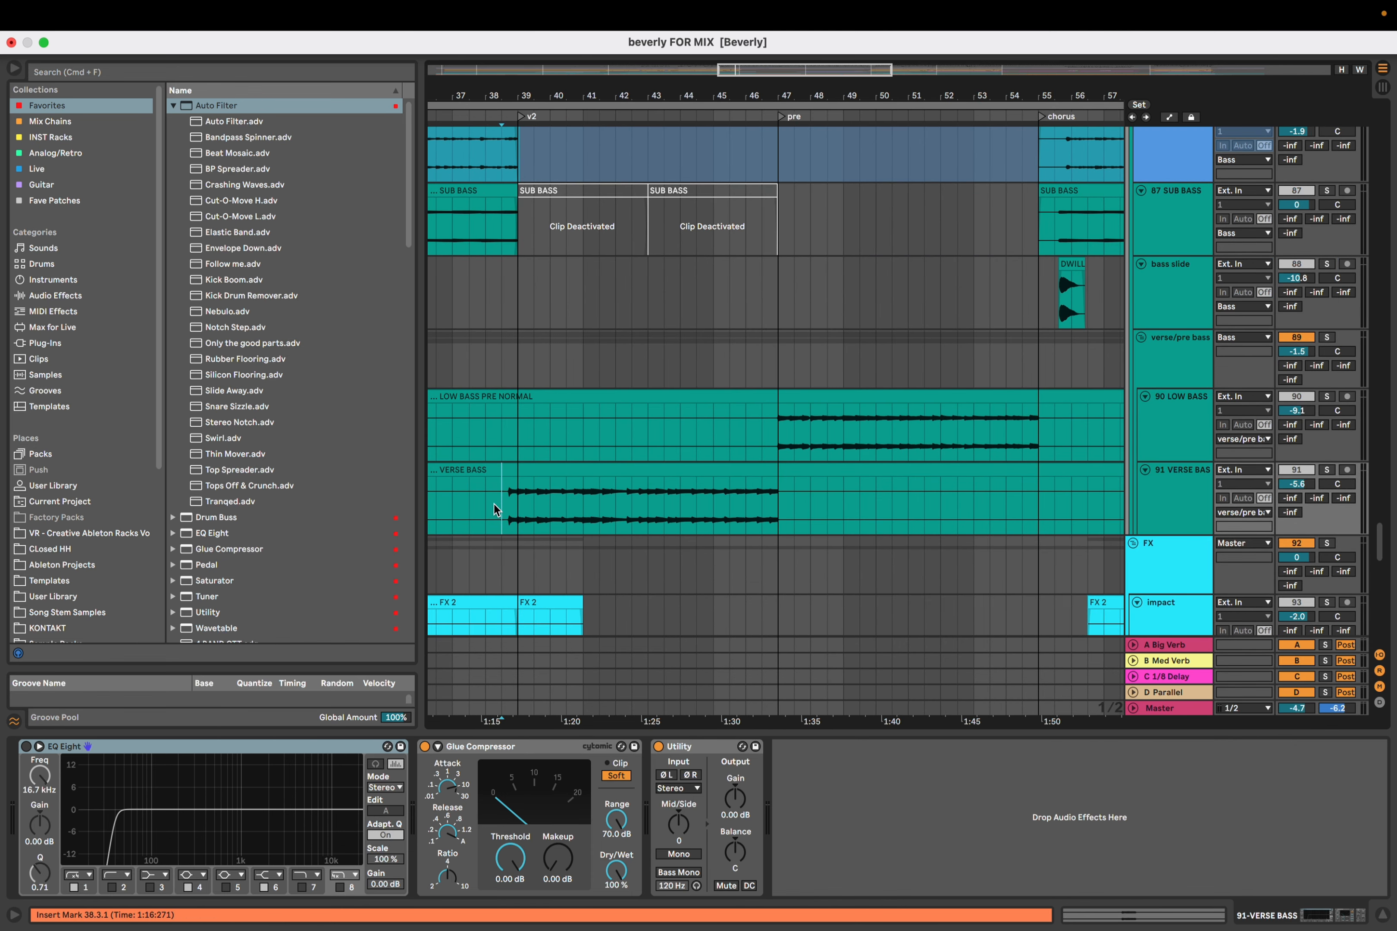
key("space")
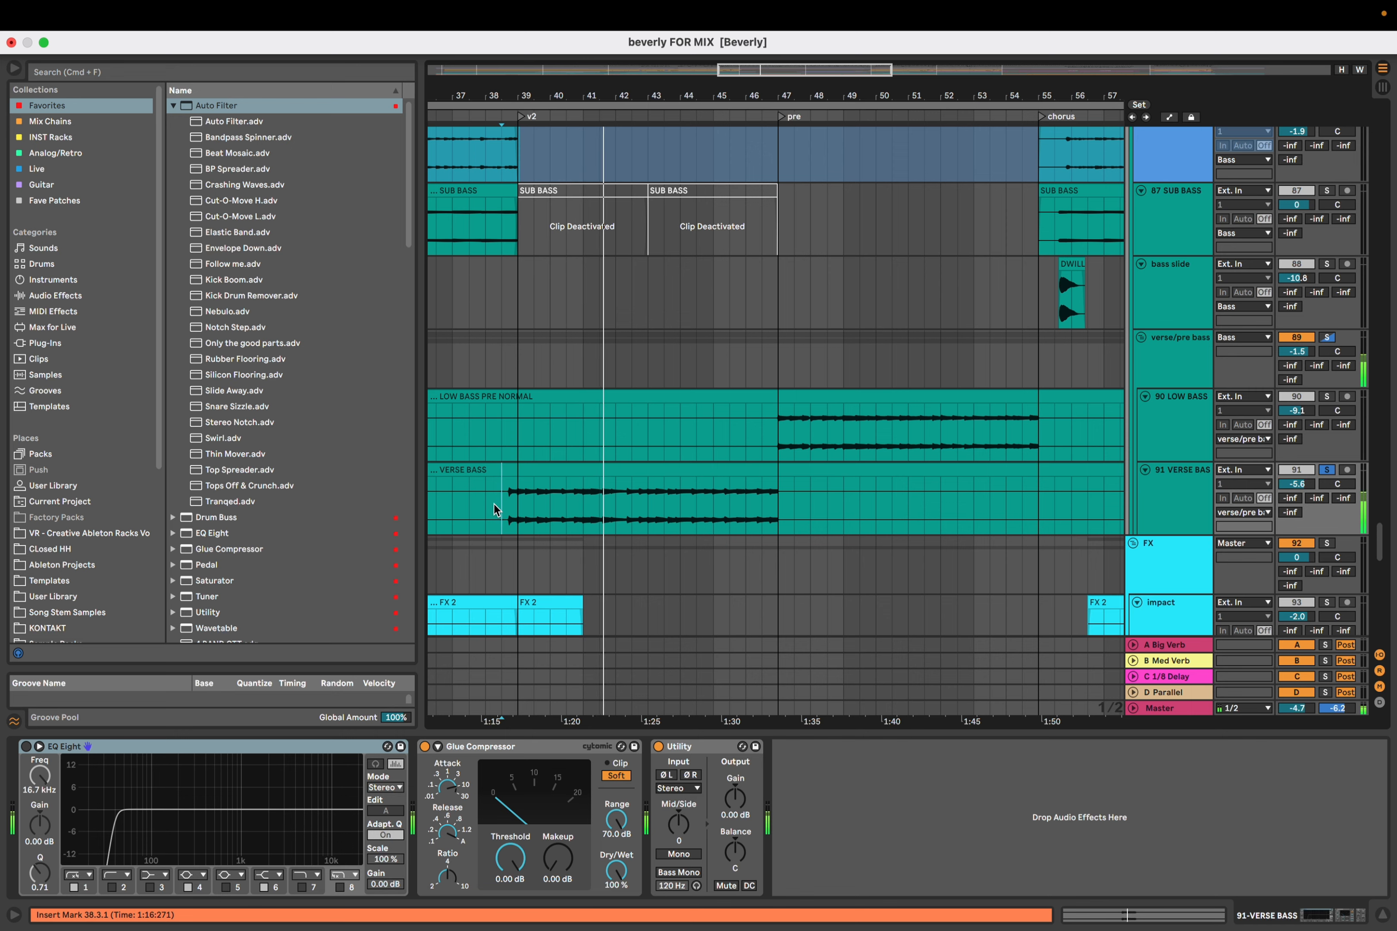
Solo the 102 BGV track, play it from 42.1.1, and look over the surrounding lead and background vocal clips
scroll(494, 504, "down", 5)
scroll(504, 528, "up", 1)
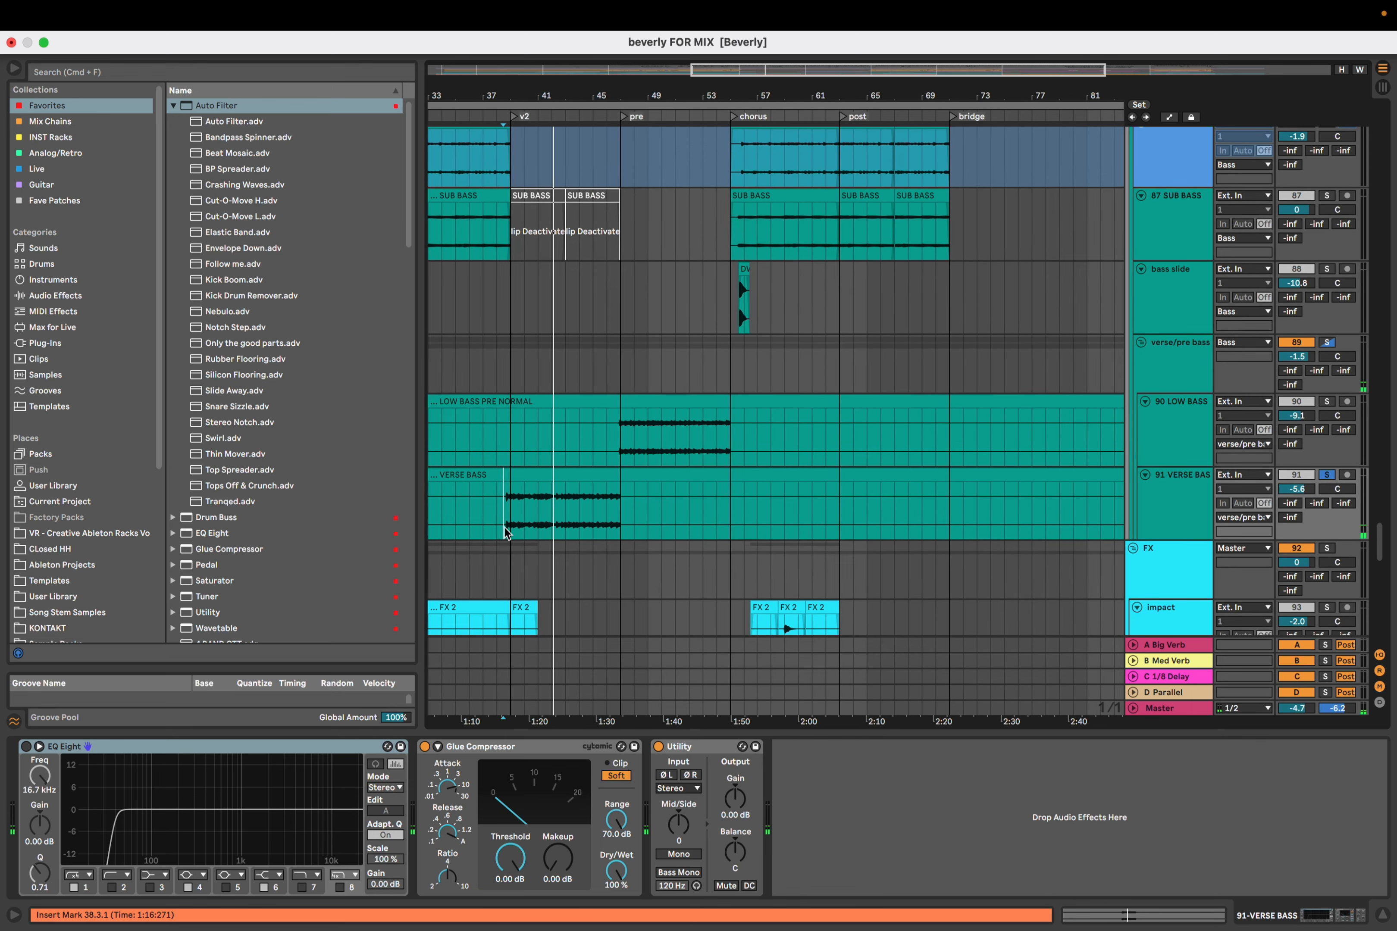
scroll(504, 535, "down", 8)
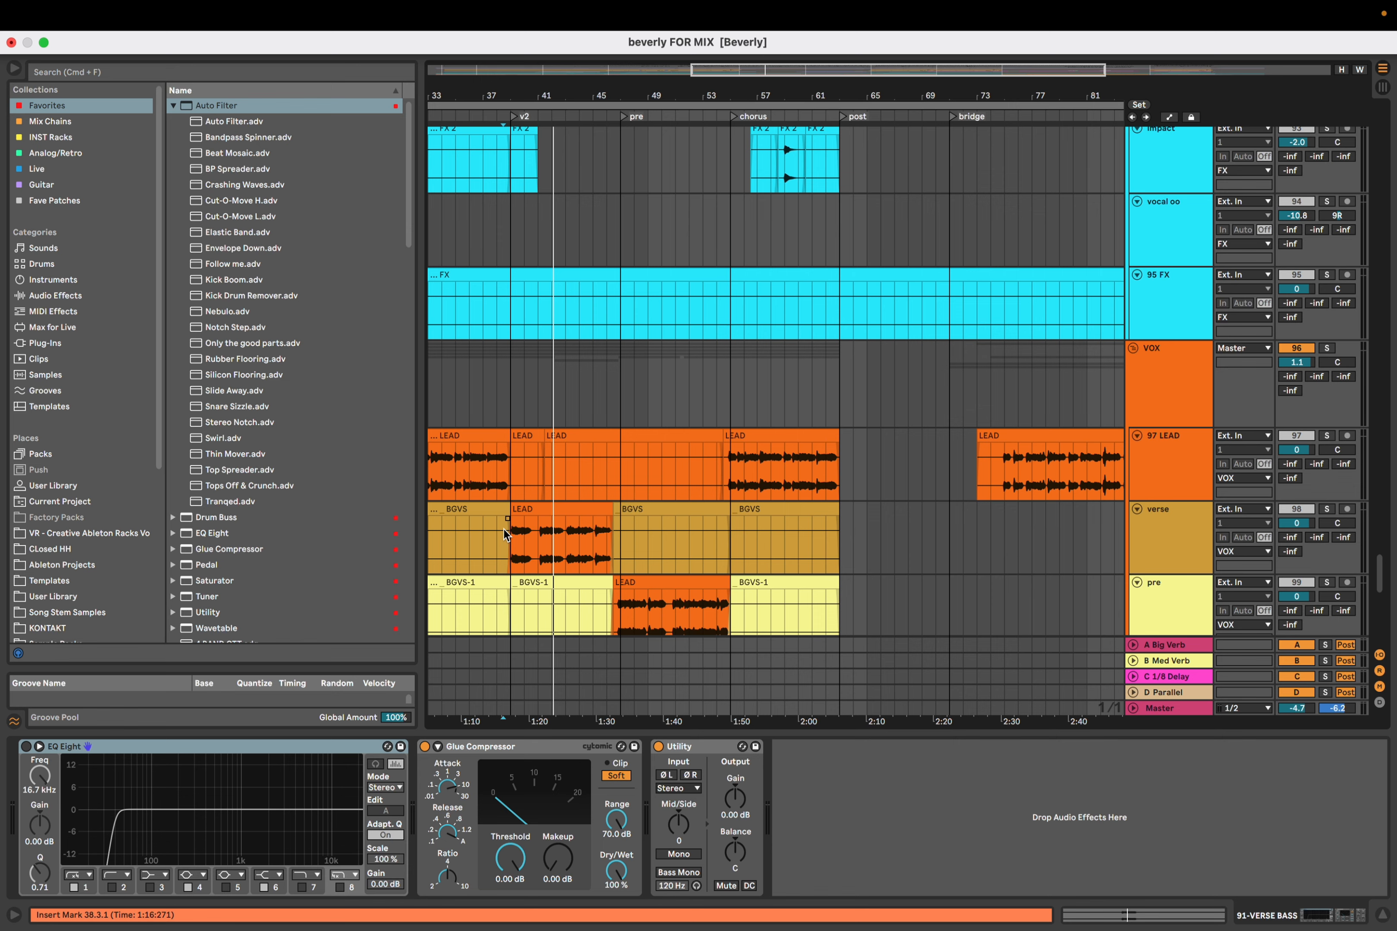
scroll(503, 530, "down", 7)
scroll(512, 534, "up", 3)
left_click(586, 388)
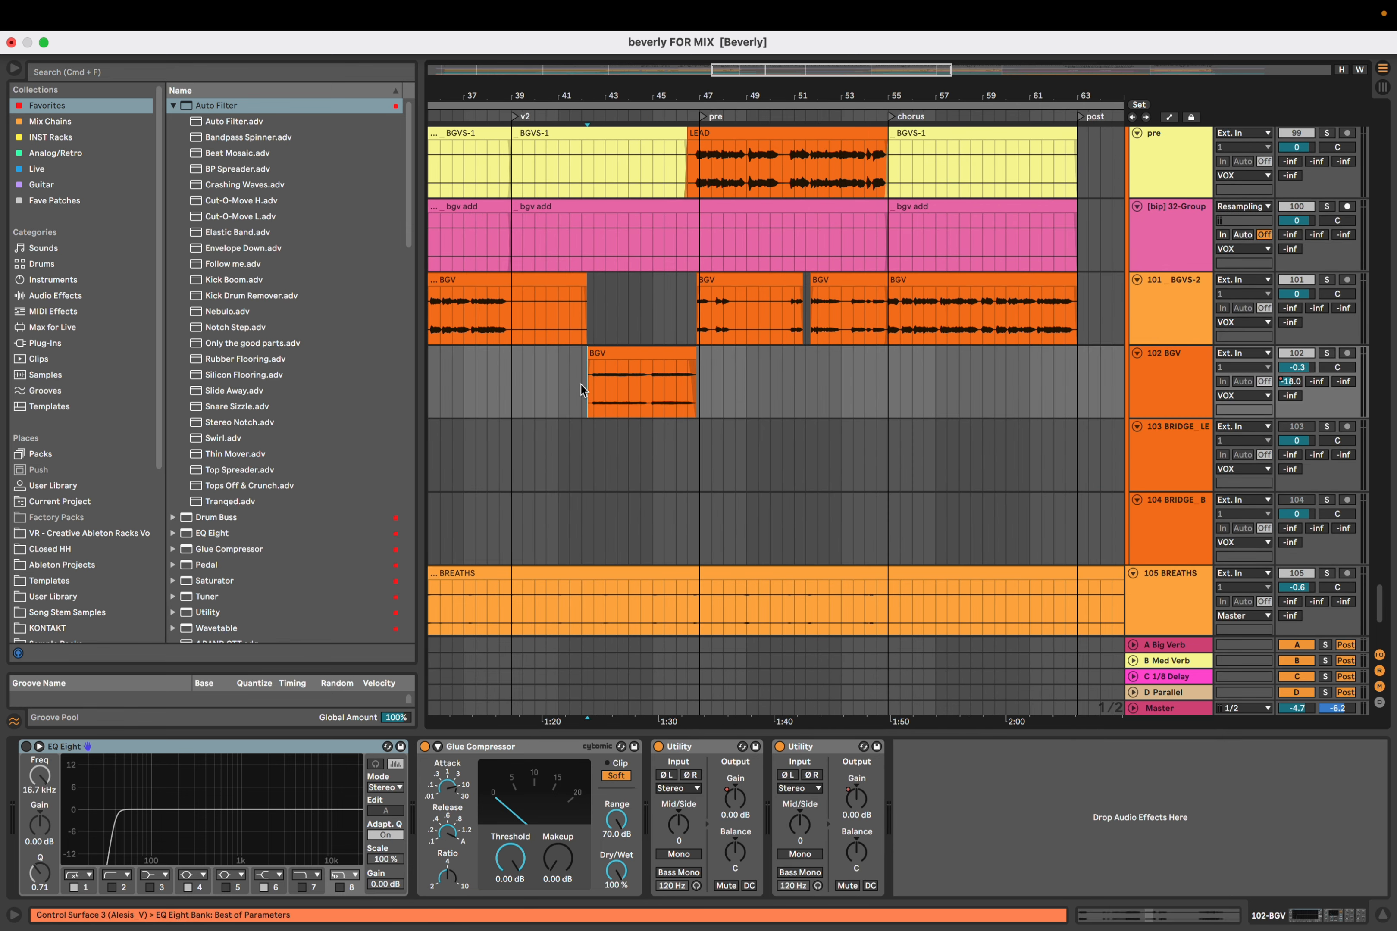
key("space")
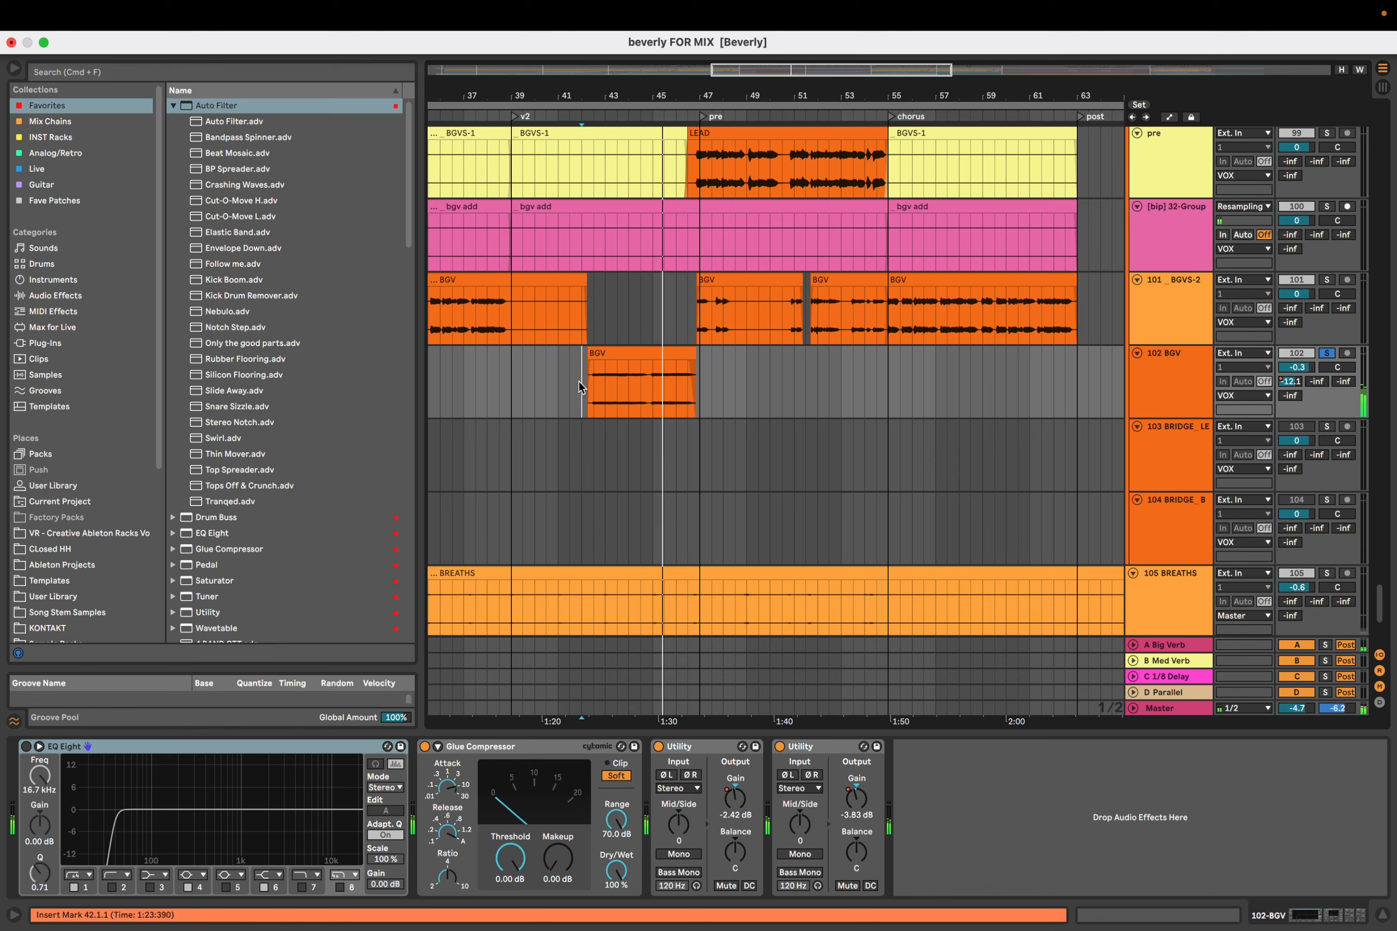
scroll(578, 381, "up", 5)
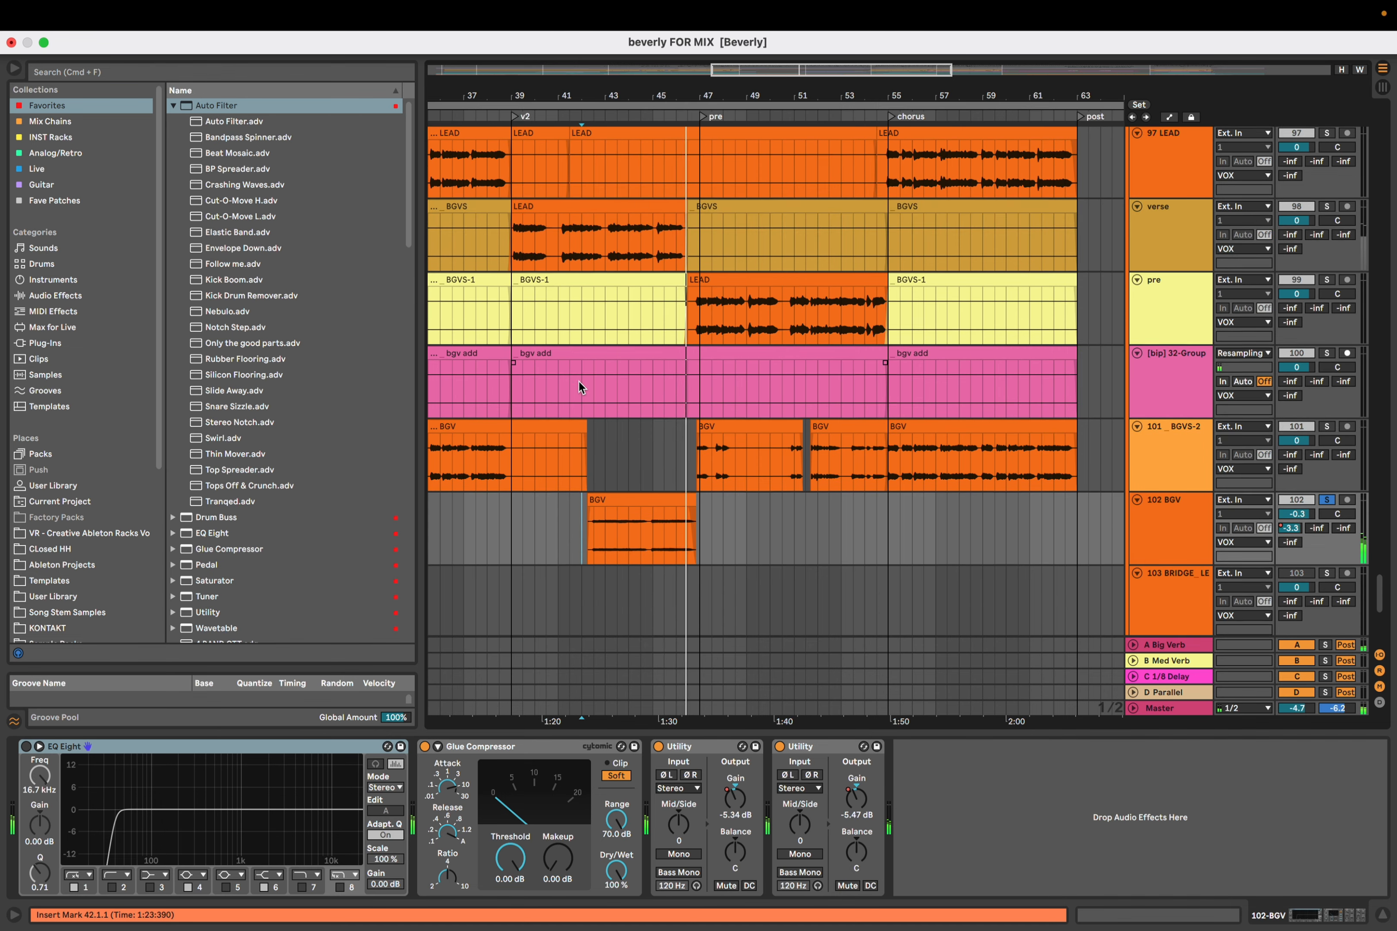
scroll(578, 382, "up", 3)
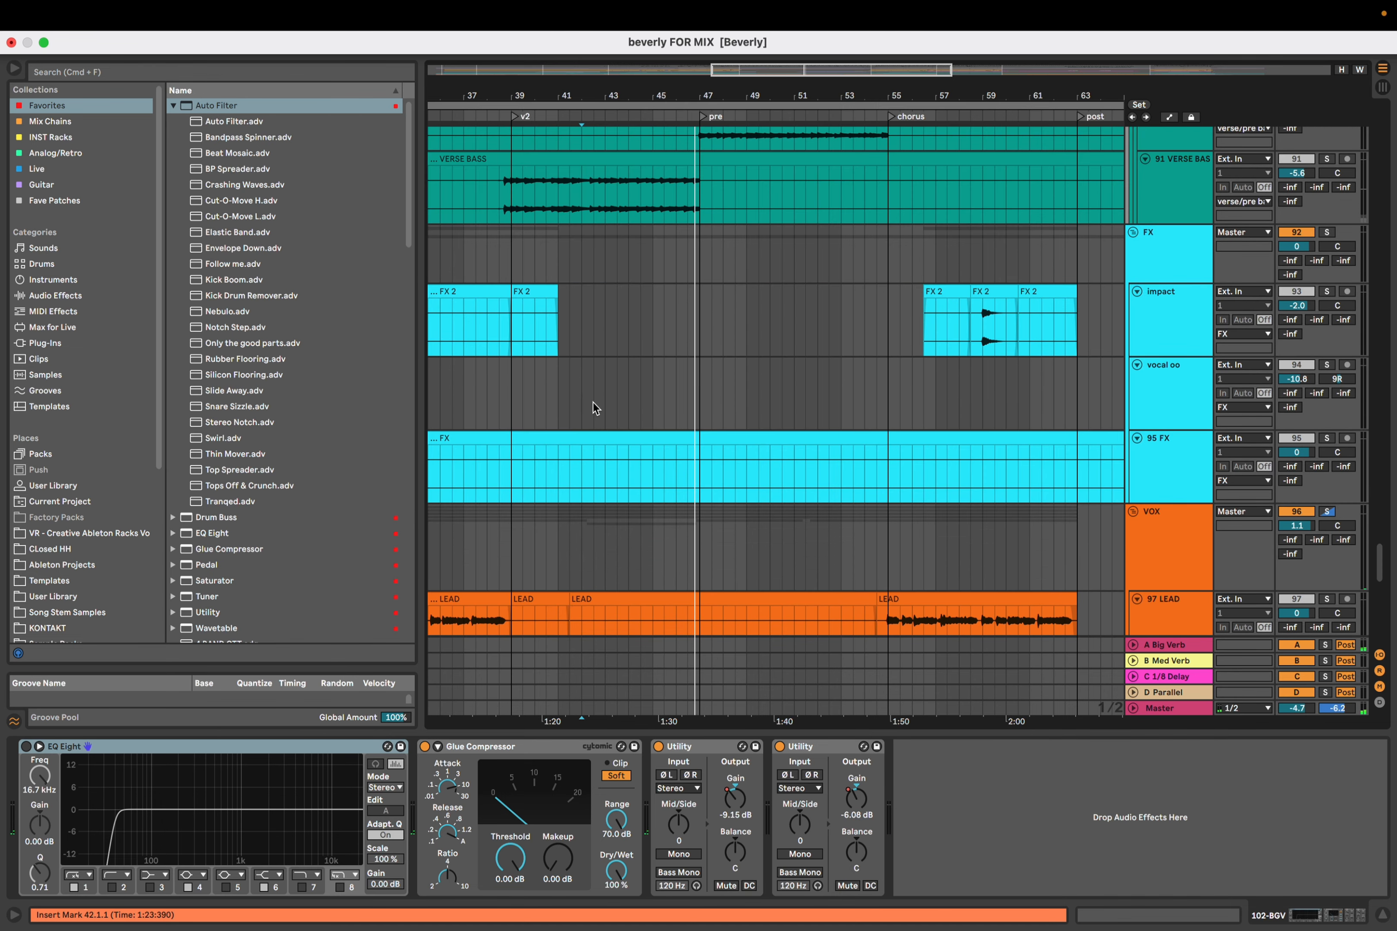
scroll(674, 415, "down", 3)
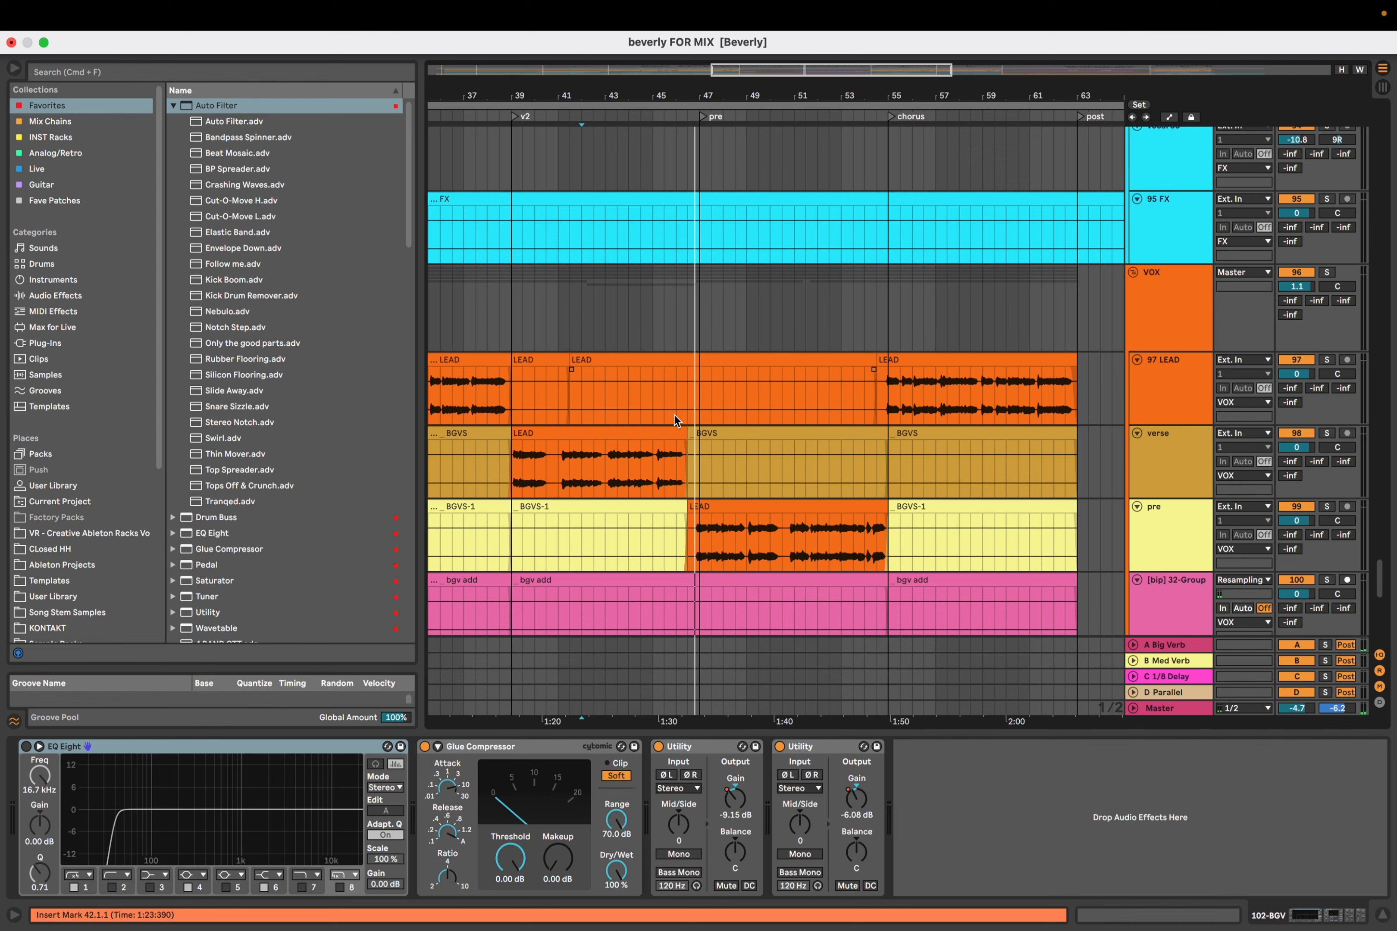
scroll(675, 415, "down", 3)
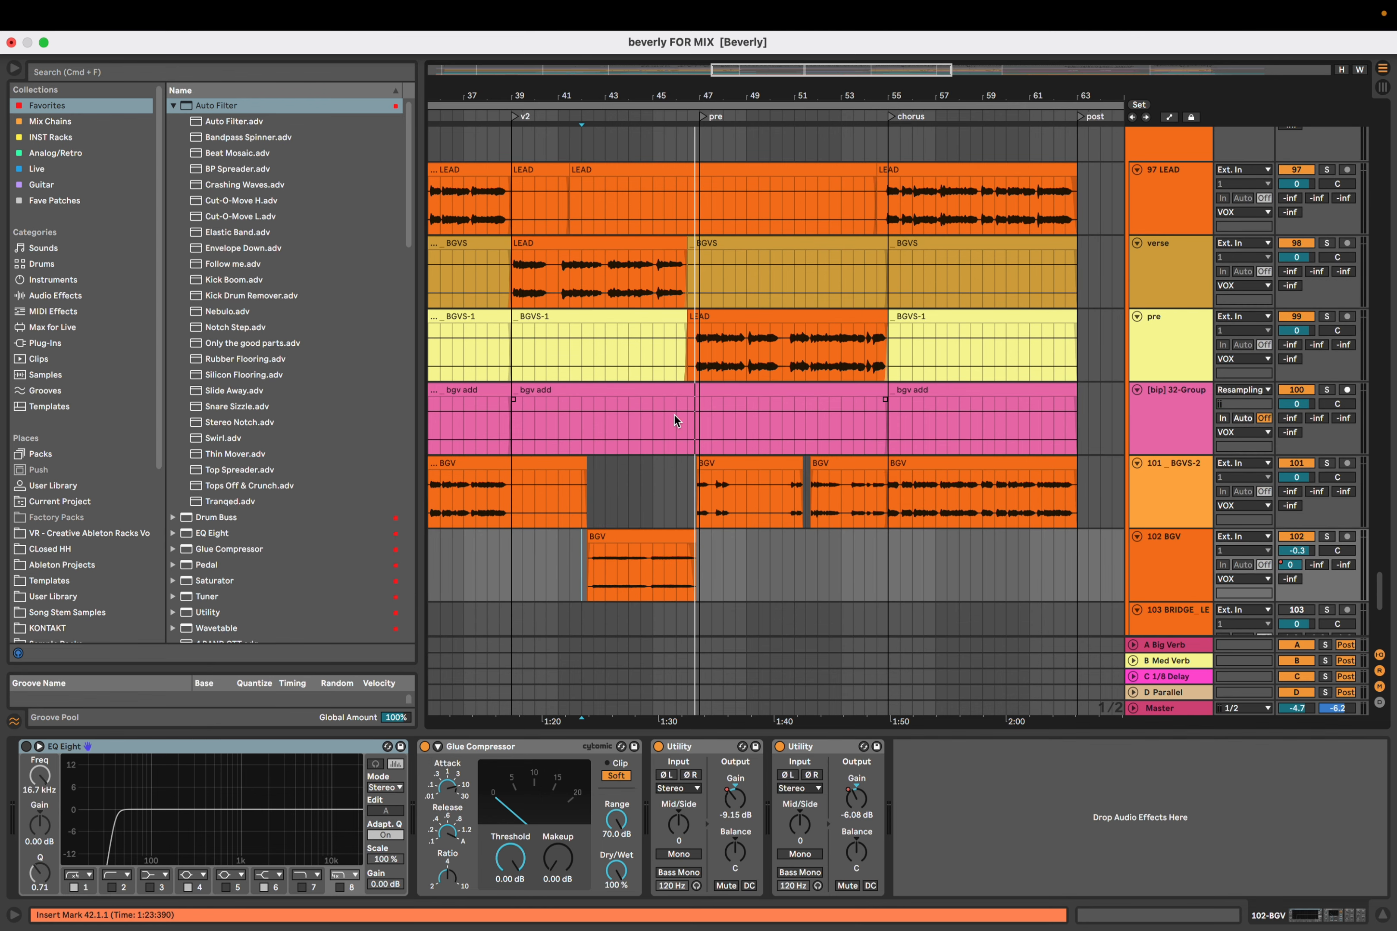
Examine the strings and synth tracks, comparing which clips play in the first and second pre-chorus
scroll(674, 415, "up", 3)
scroll(674, 415, "up", 15)
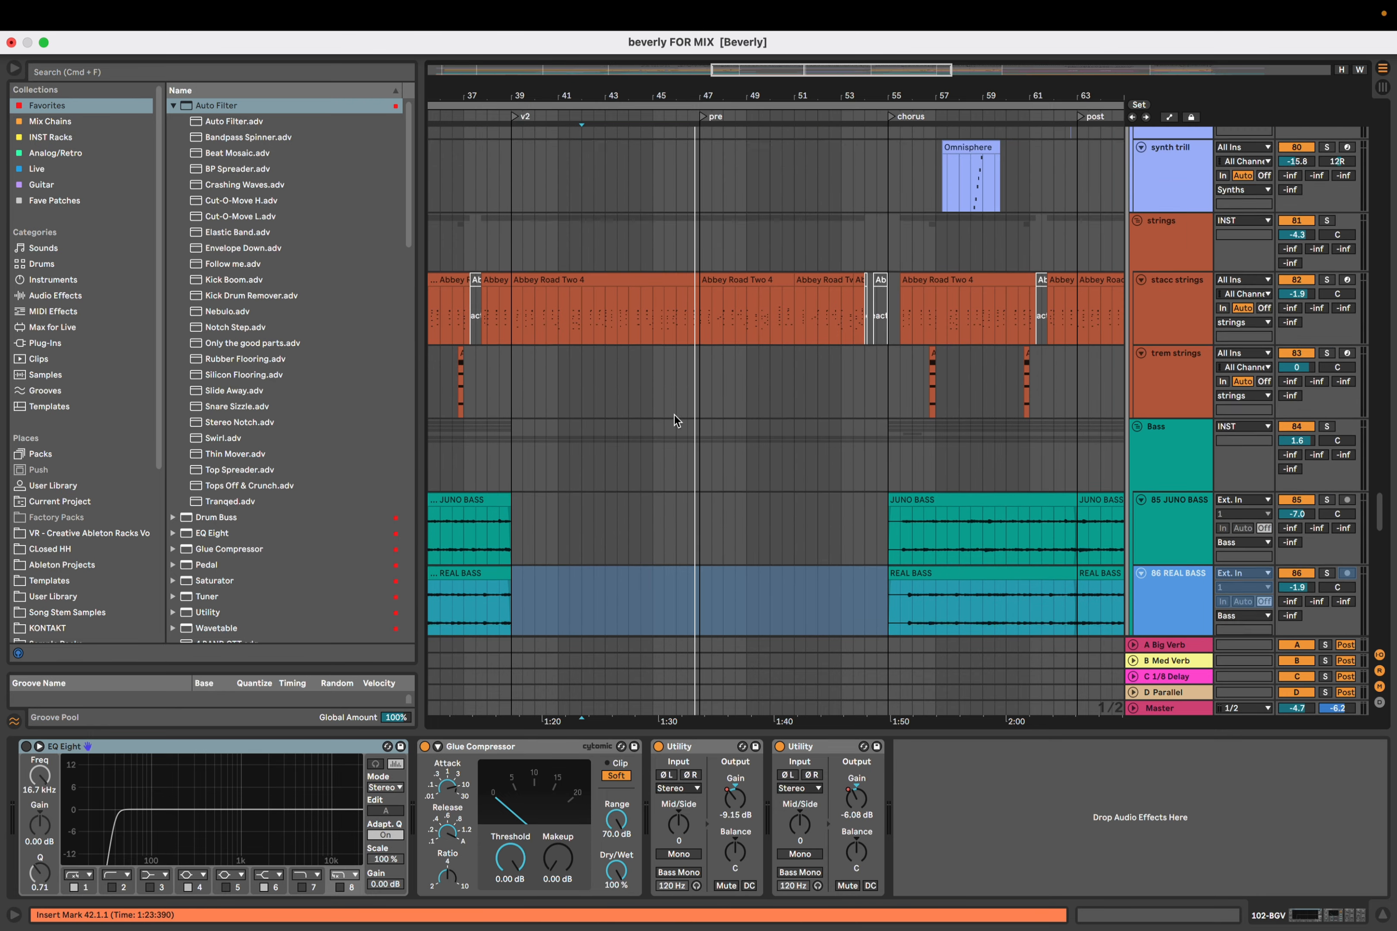
scroll(674, 414, "up", 5)
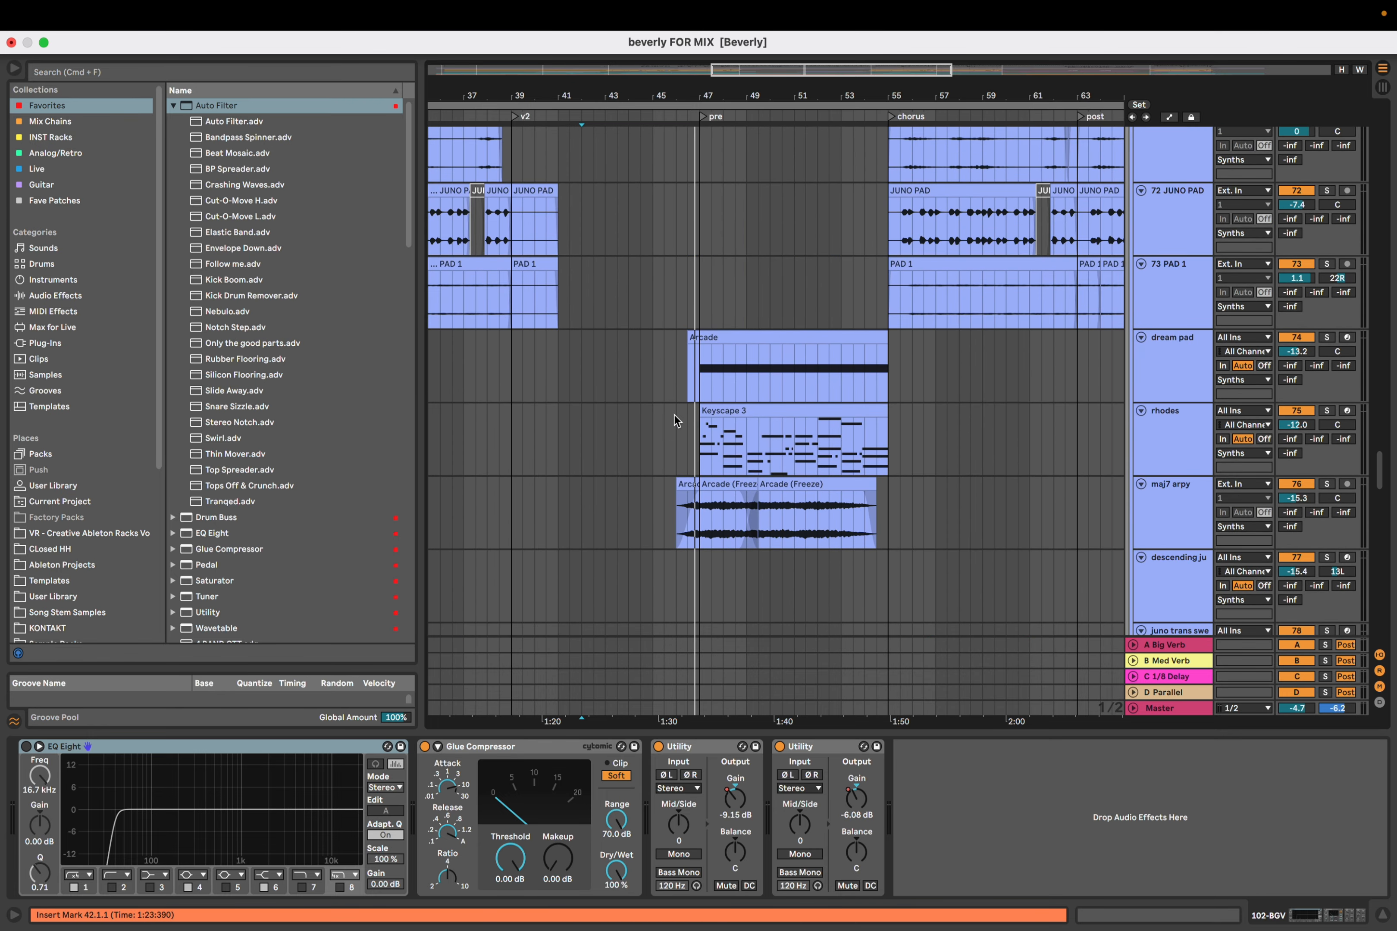
scroll(674, 415, "down", 5)
scroll(546, 369, "up", 5)
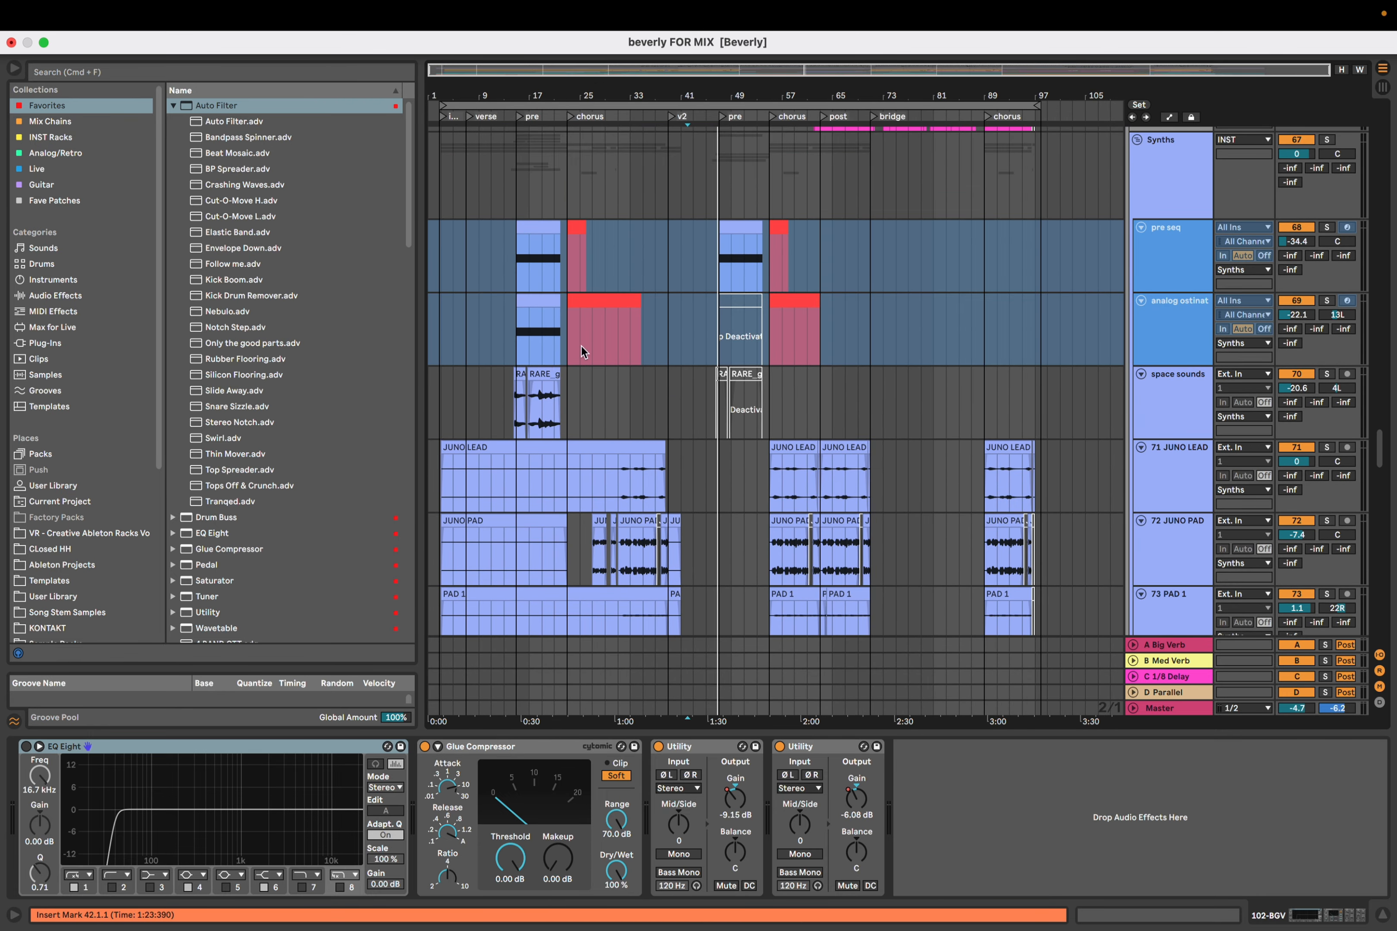
scroll(504, 383, "down", 10)
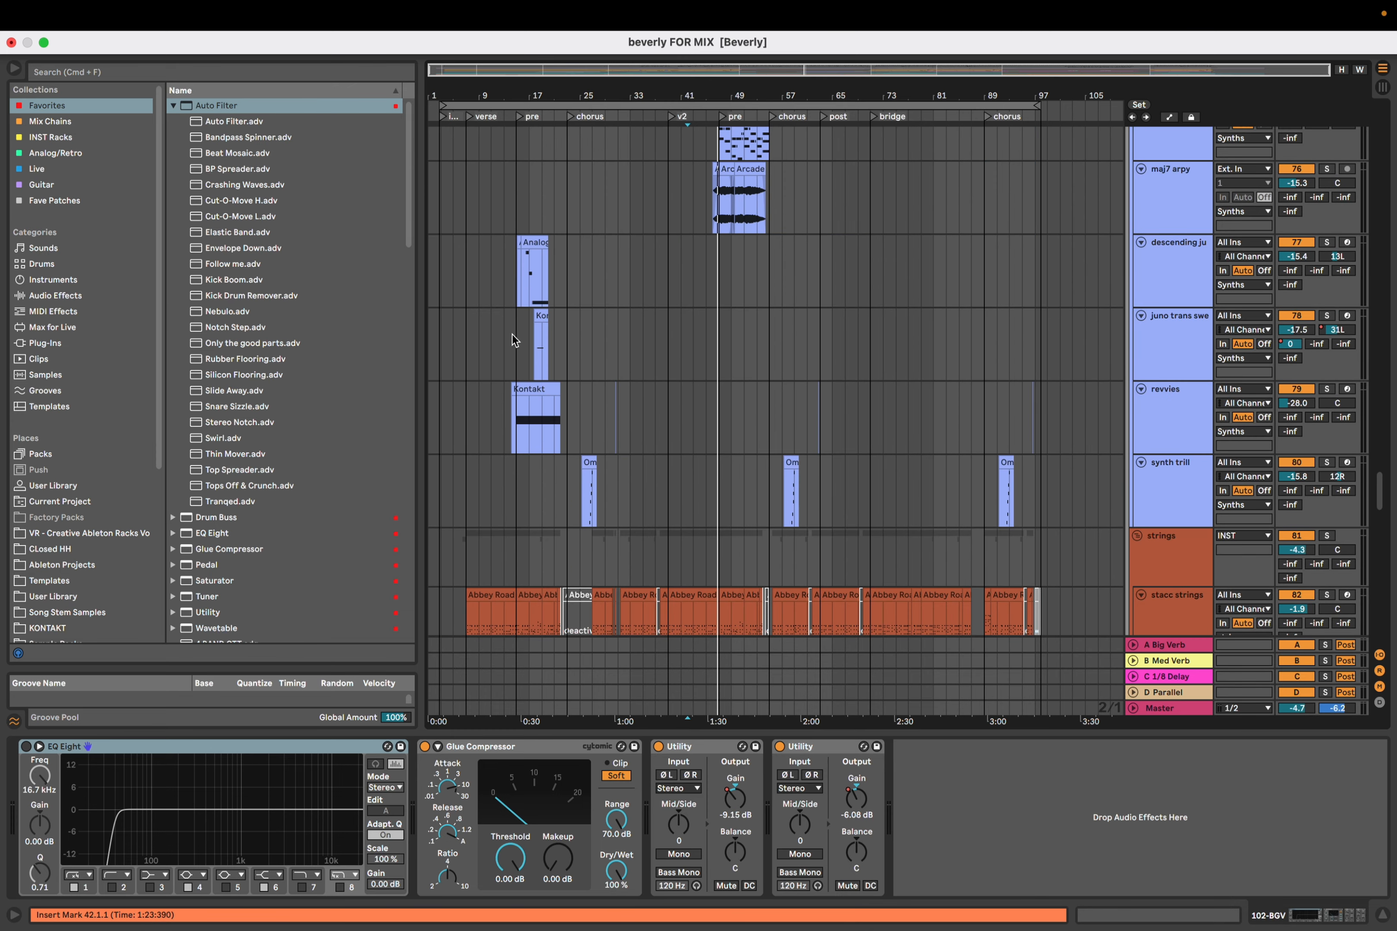
scroll(694, 393, "up", 5)
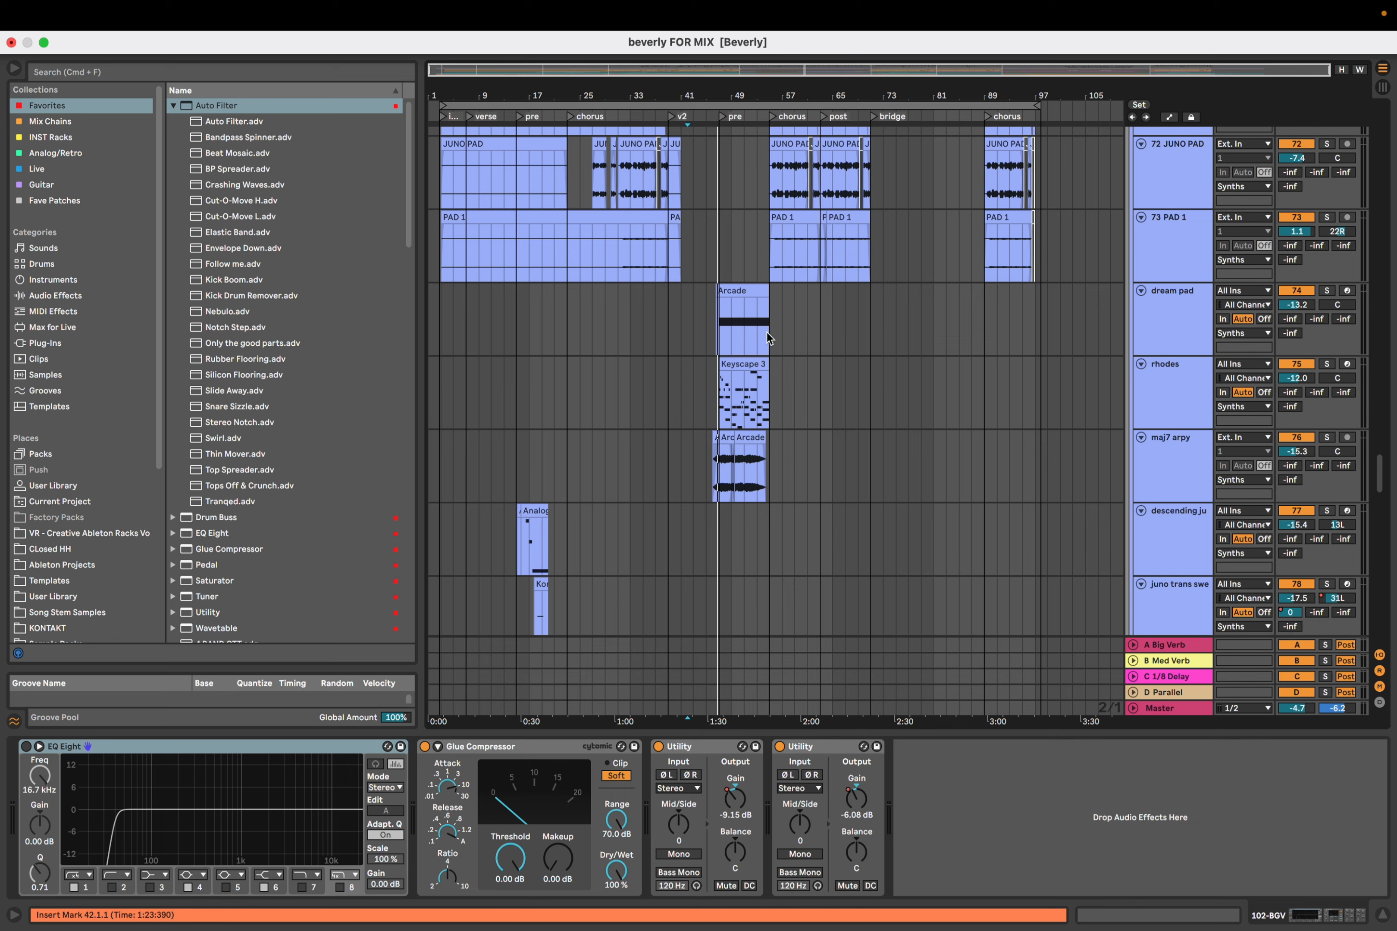
scroll(728, 419, "up", 3)
scroll(700, 368, "up", 10)
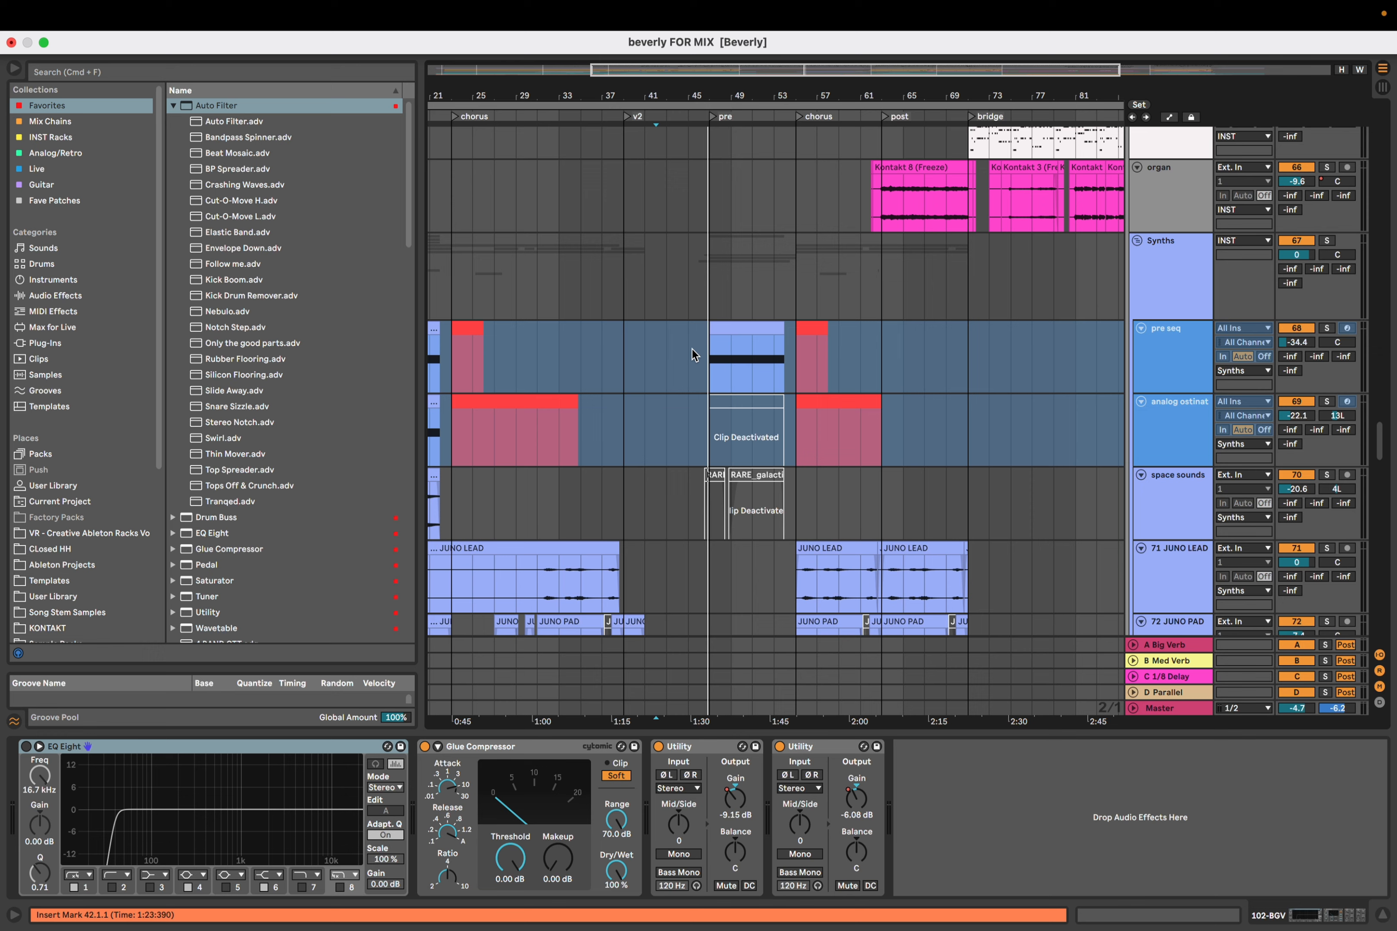
Solo the Synths group, play it from 45.1.1, and look over its tracks around the second pre-chorus
left_click(701, 296)
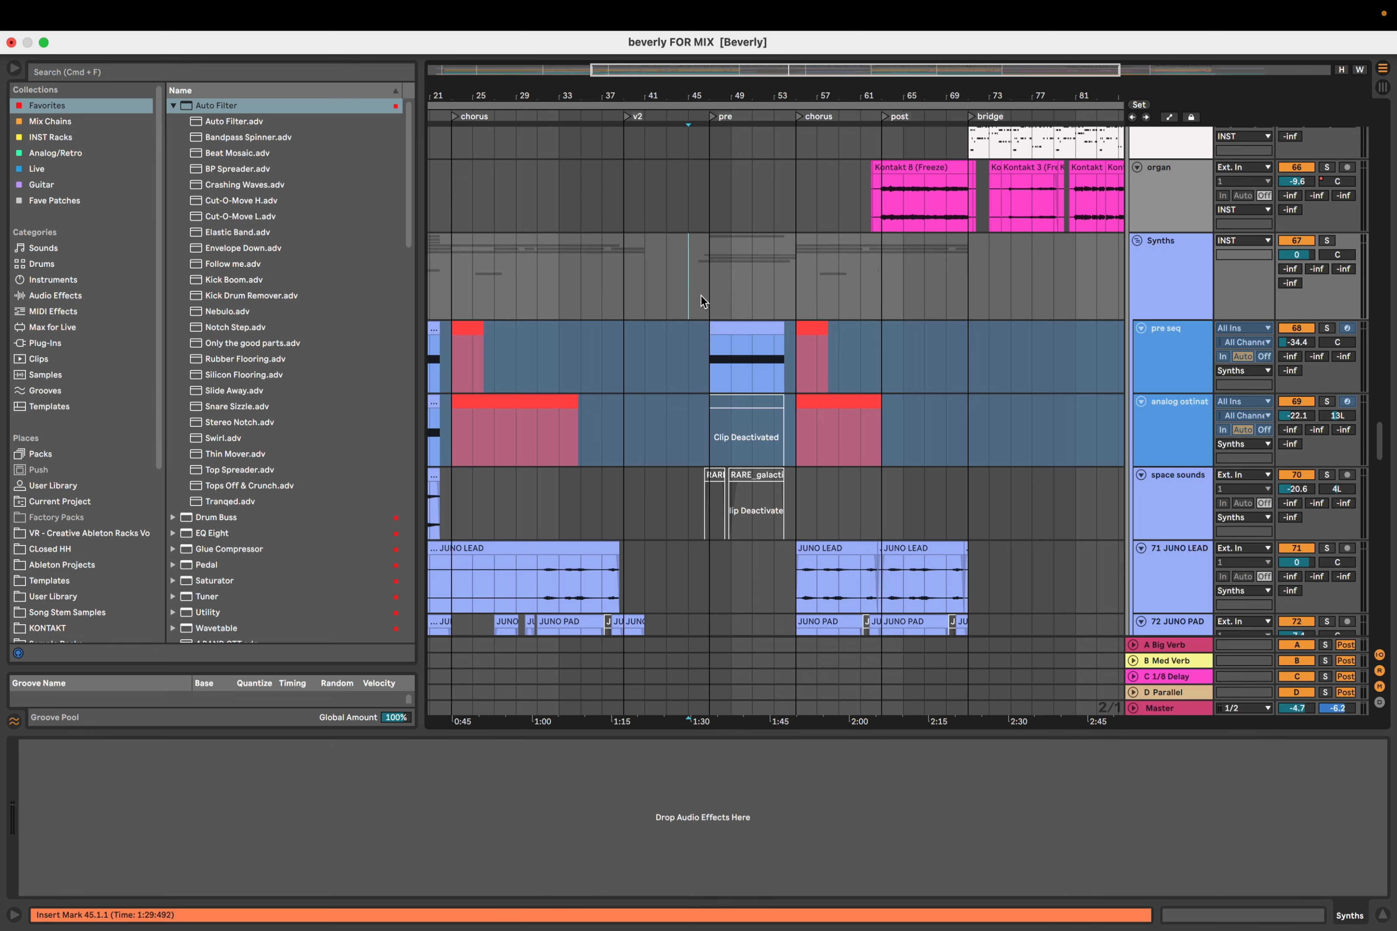
scroll(701, 297, "up", 10)
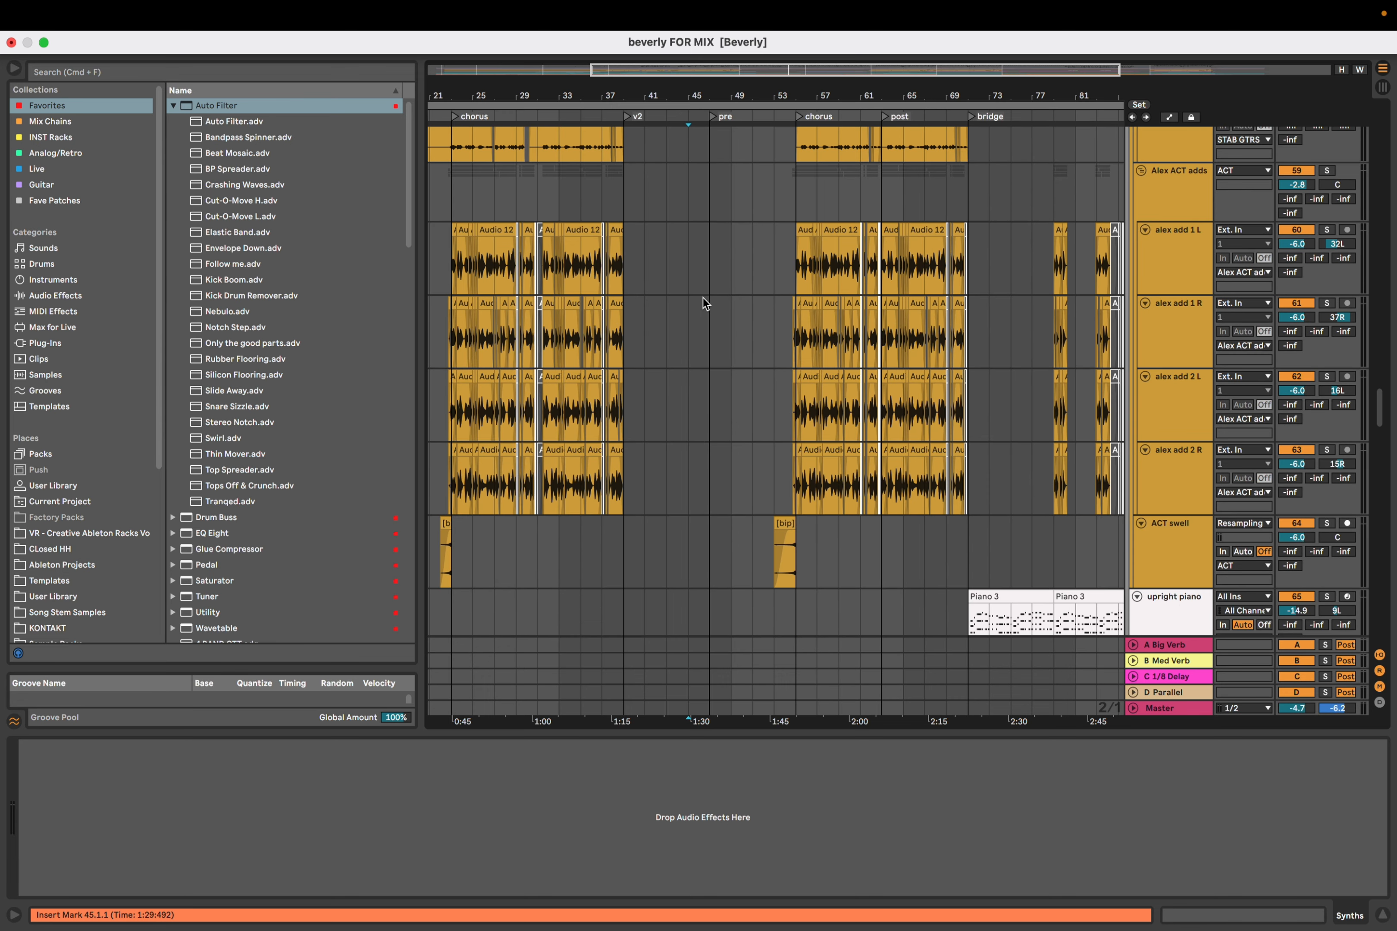
scroll(703, 298, "down", 10)
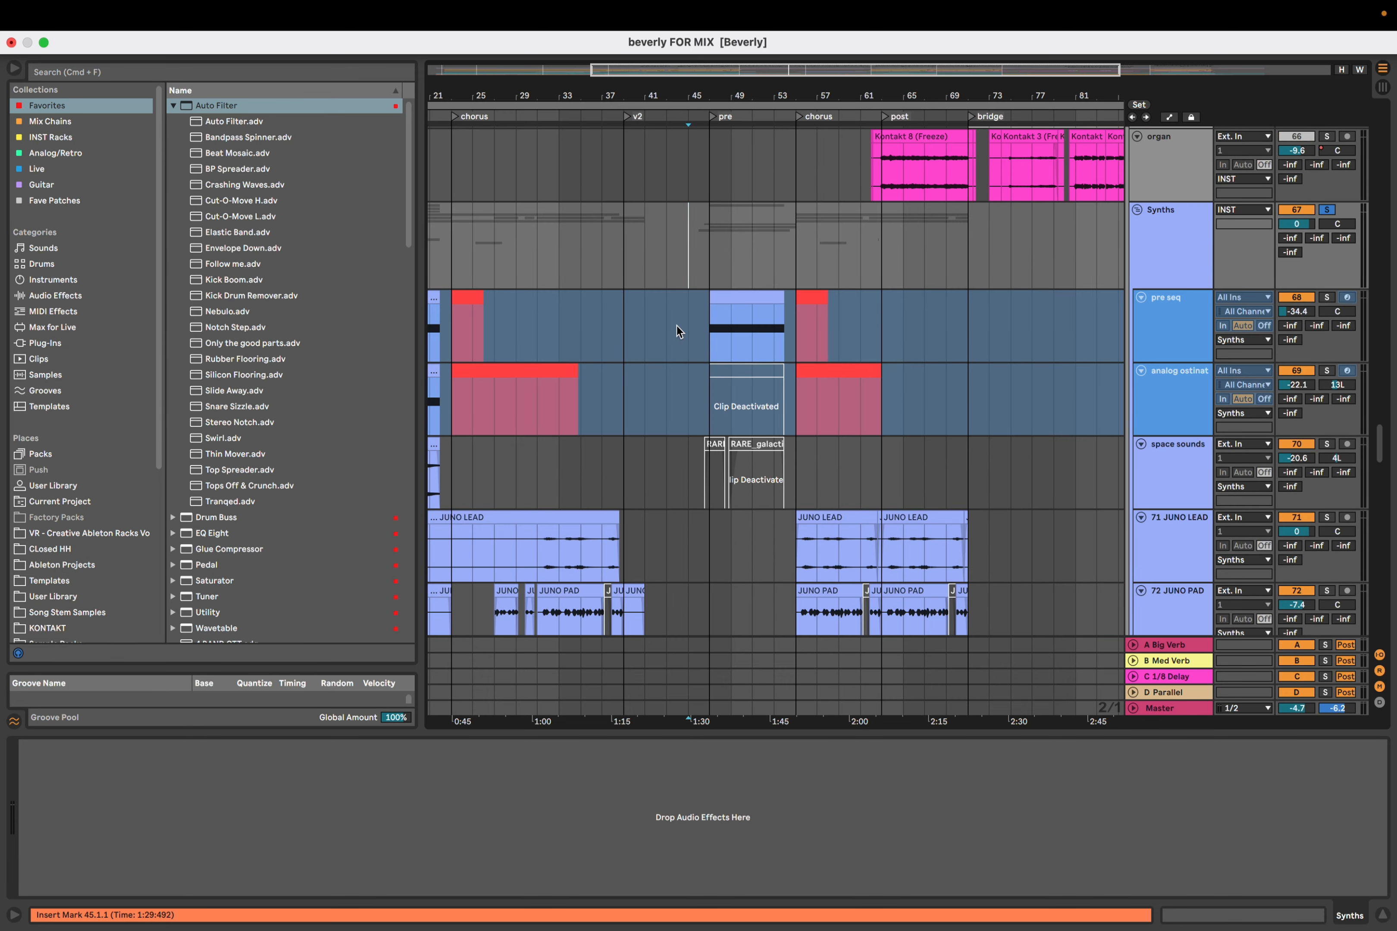
scroll(677, 326, "down", 6)
scroll(703, 361, "up", 2)
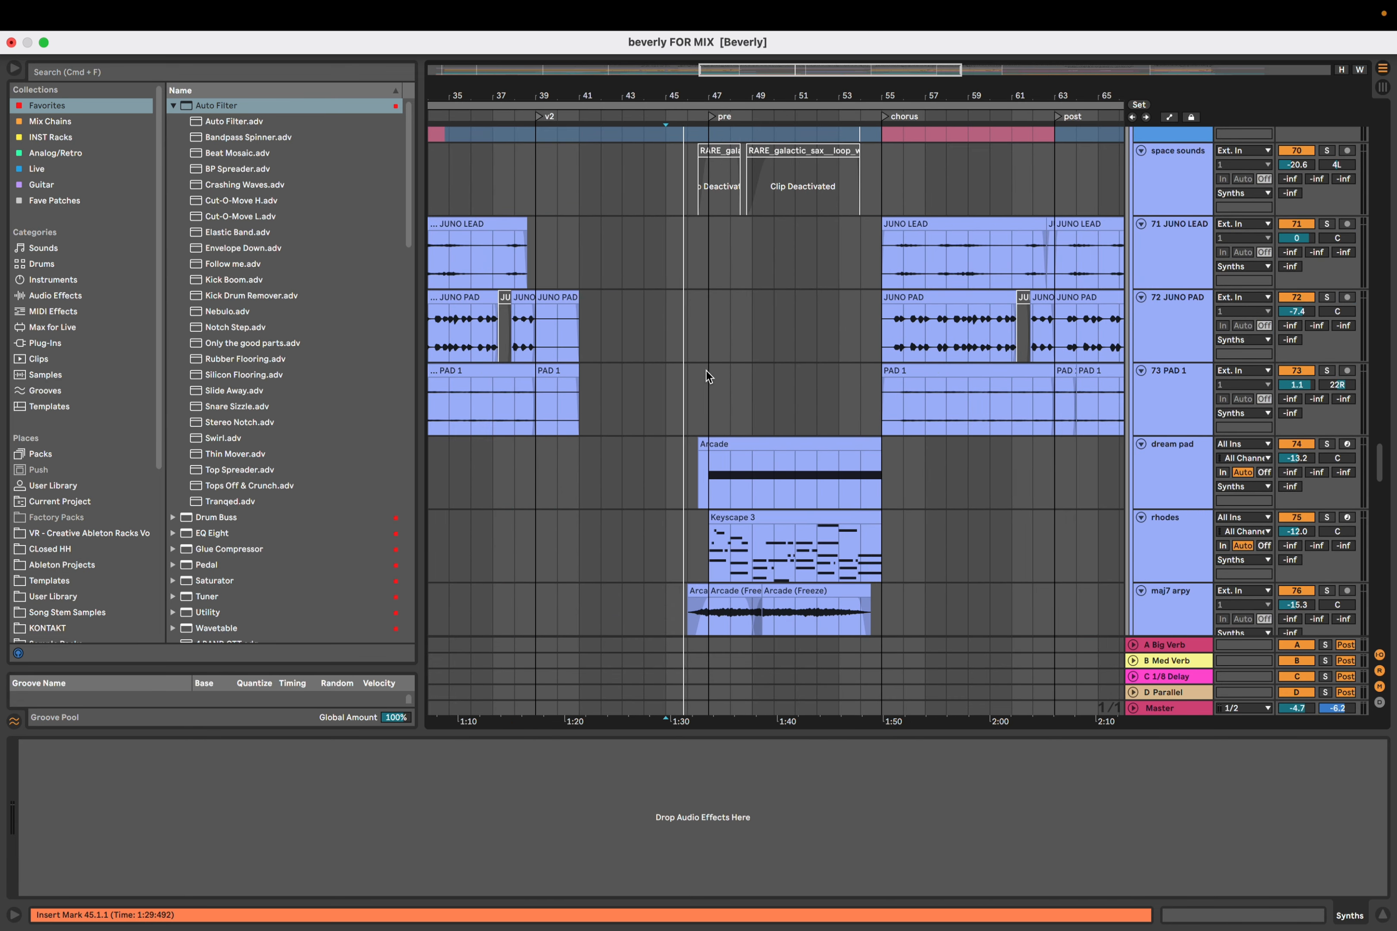
scroll(706, 369, "up", 4)
scroll(707, 328, "down", 2)
scroll(707, 328, "up", 1)
scroll(688, 464, "up", 3)
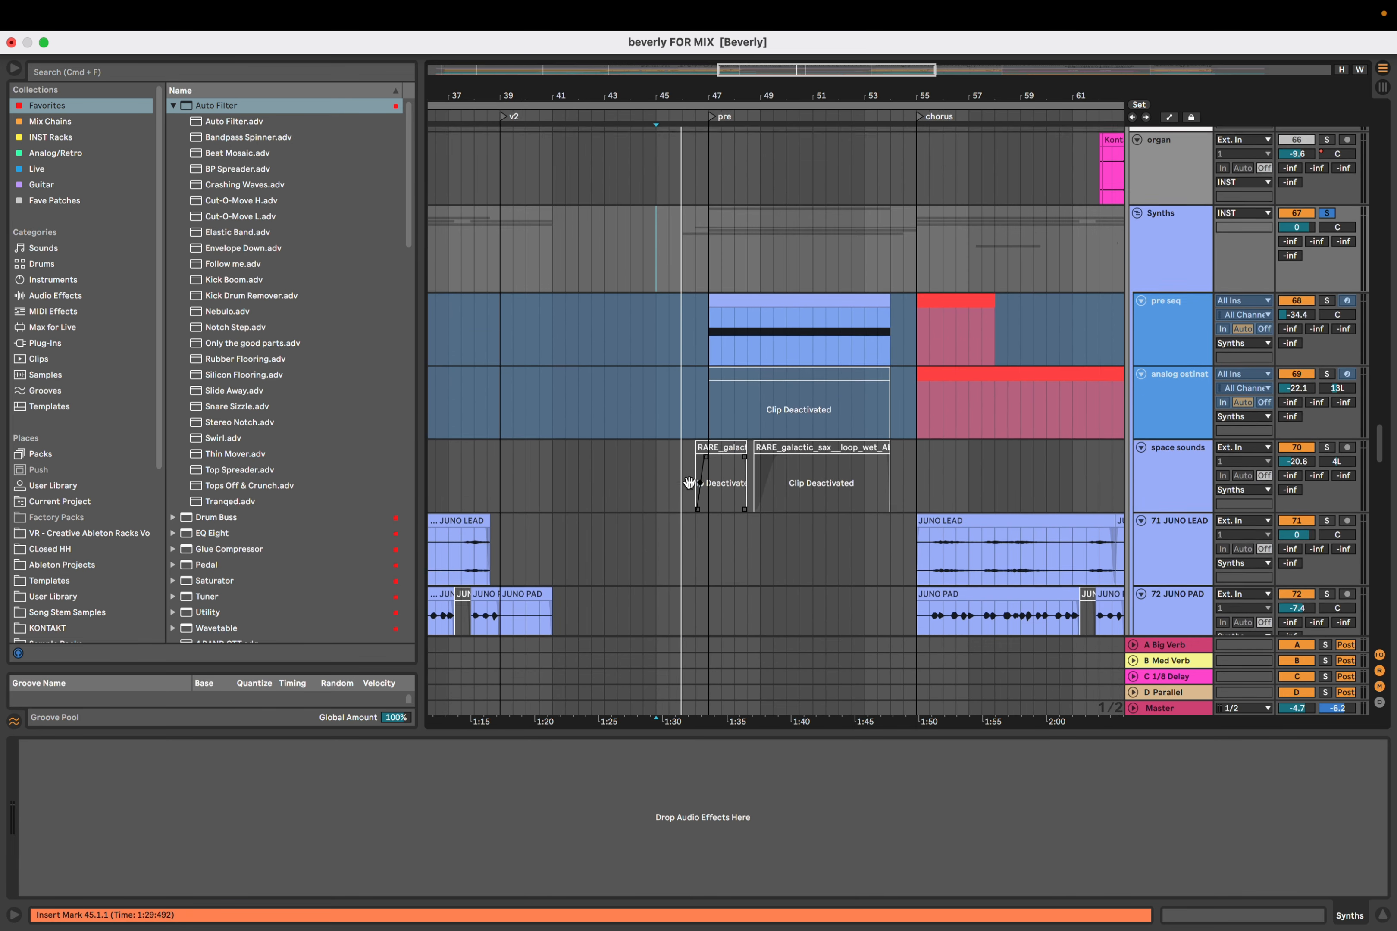
Play the full mix through the second pre-chorus from 46.3.1, then place the insert mark at 46.1.1 on the dream pad track
left_click(697, 267)
key("space")
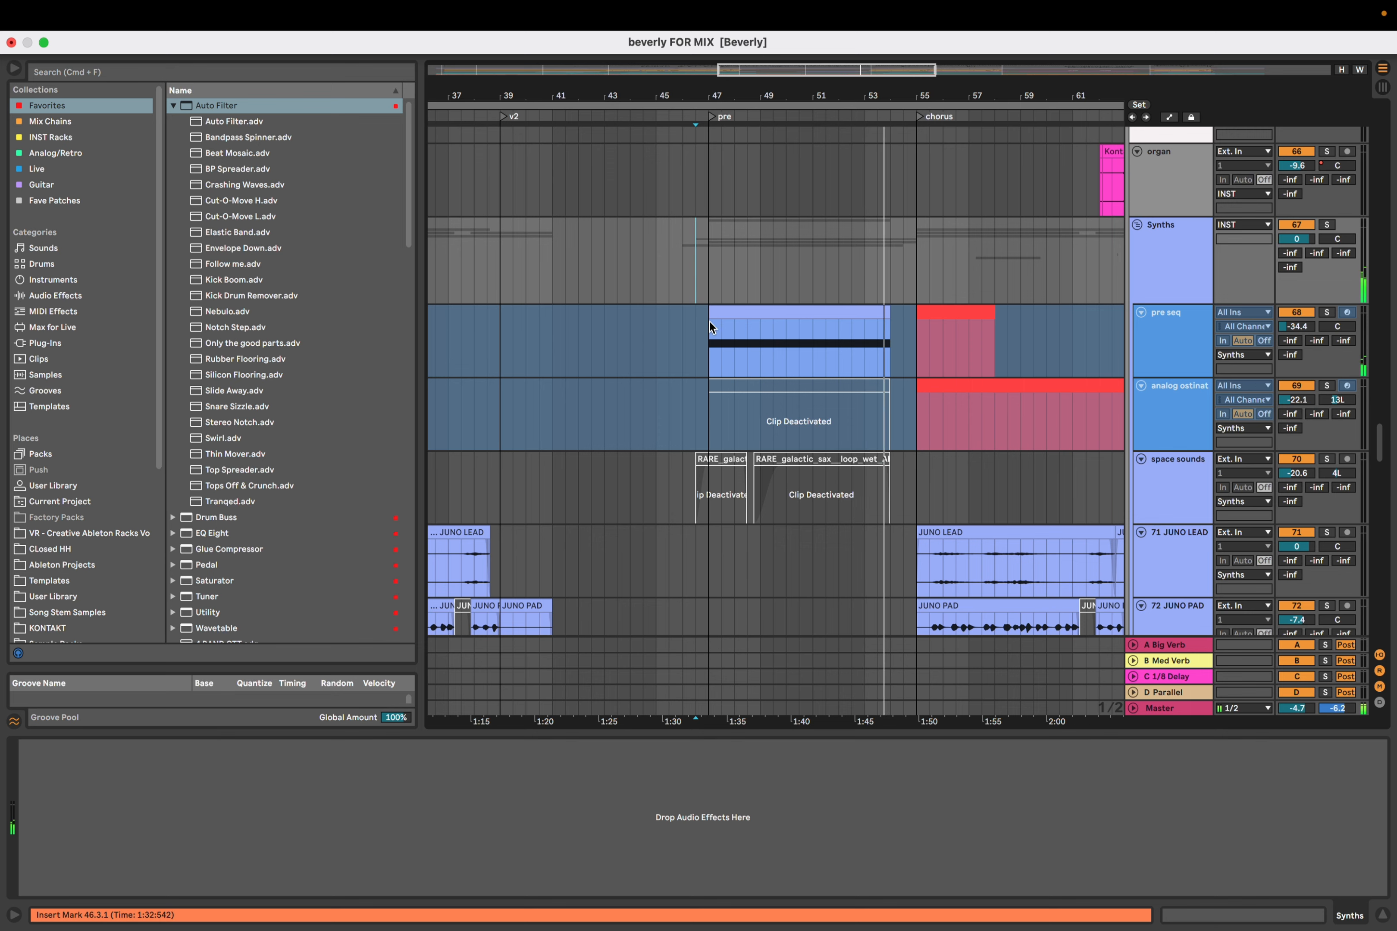
left_click(681, 283)
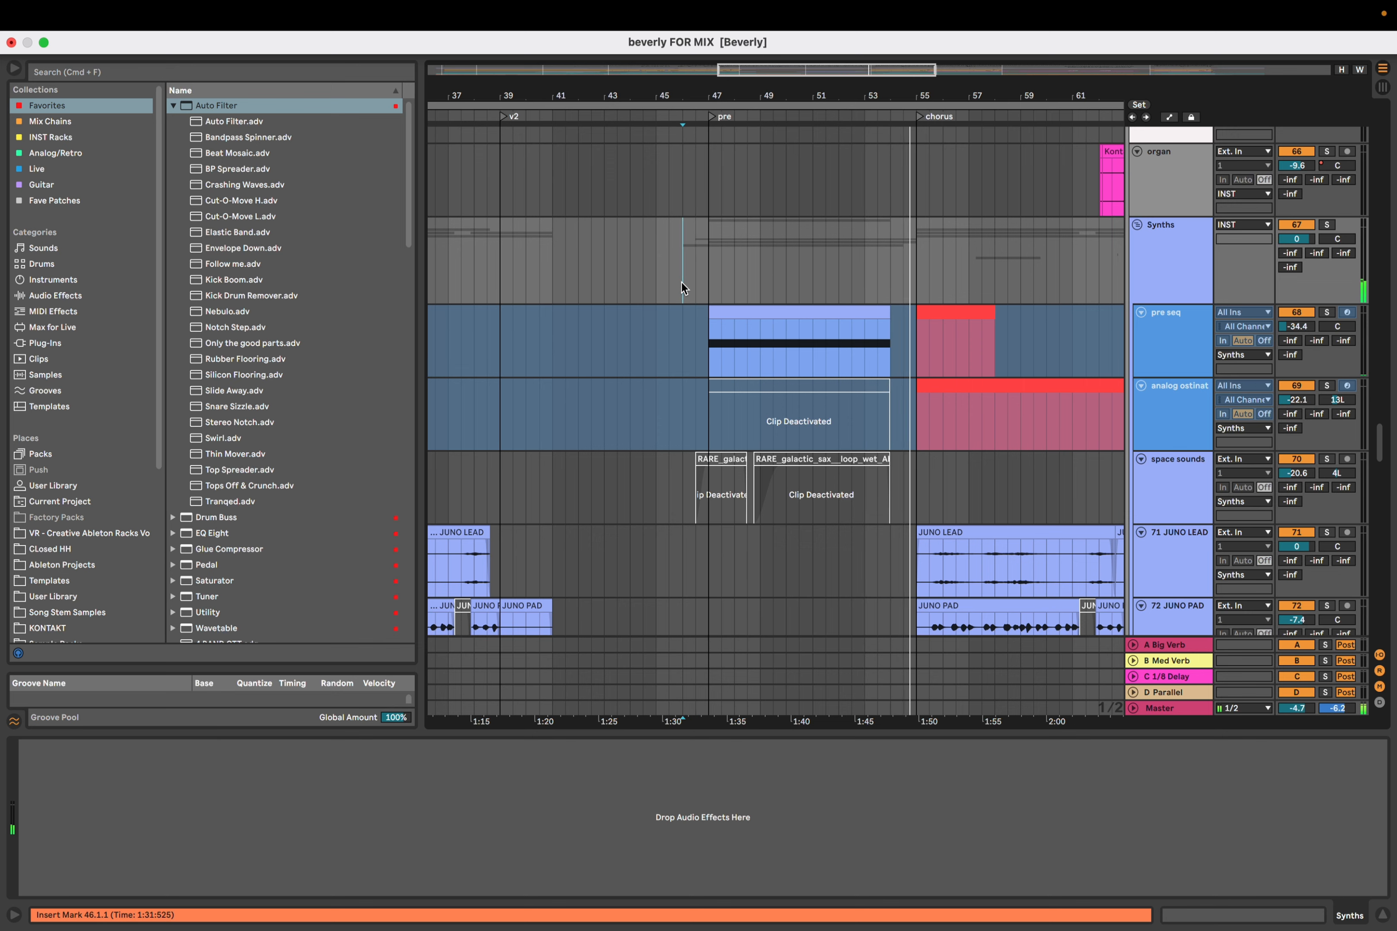
scroll(682, 284, "down", 10)
left_click(687, 354)
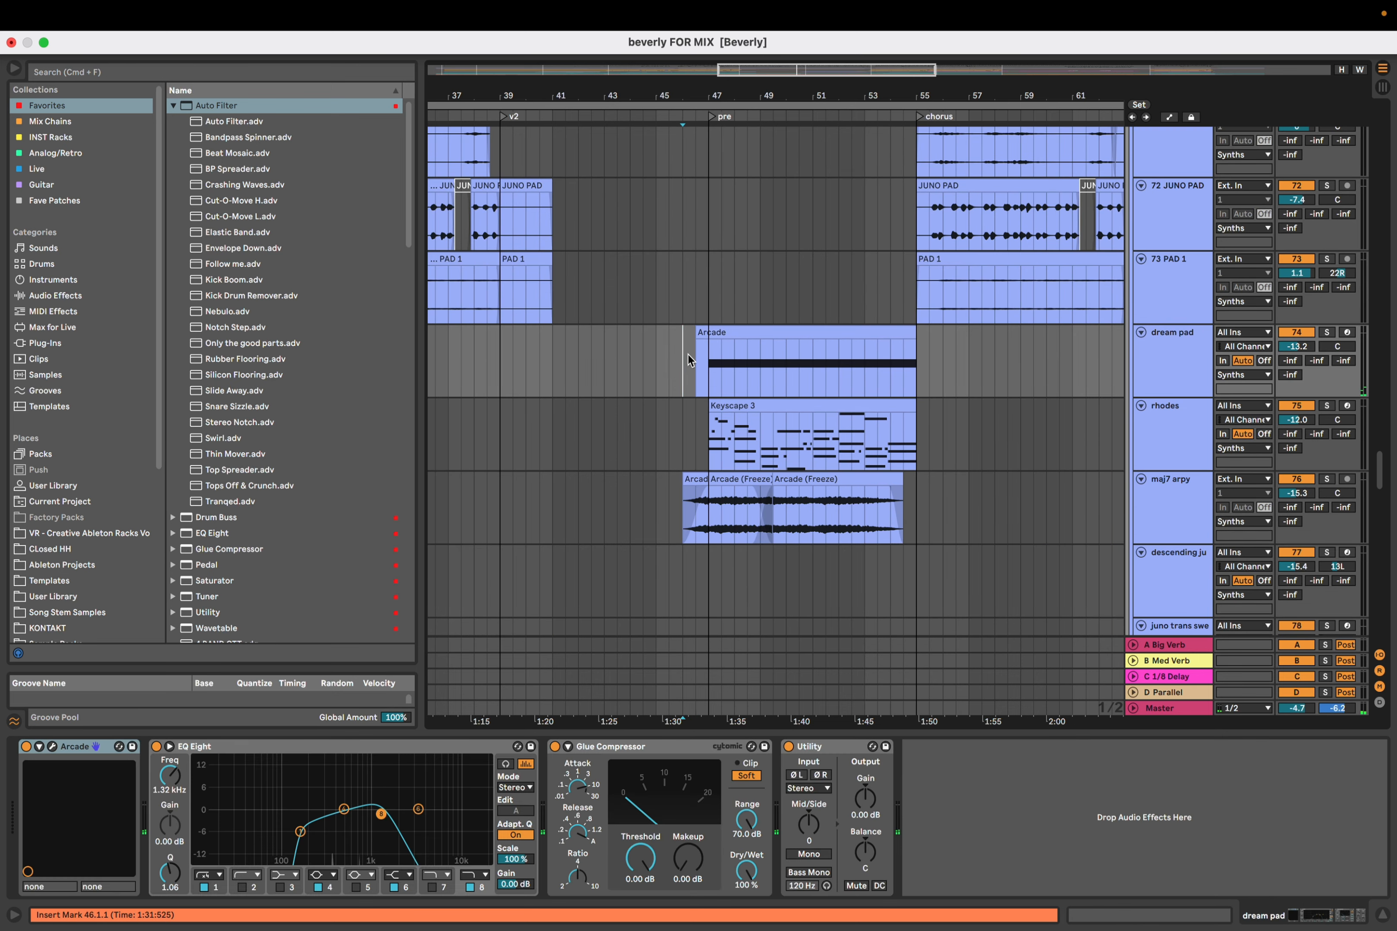
key("space")
Replay the full mix from 46.3.1 and follow the dream pad, rhodes and maj7 arpy clips in the pre-chorus
scroll(688, 353, "up", 4)
scroll(688, 354, "up", 3)
left_click(696, 154)
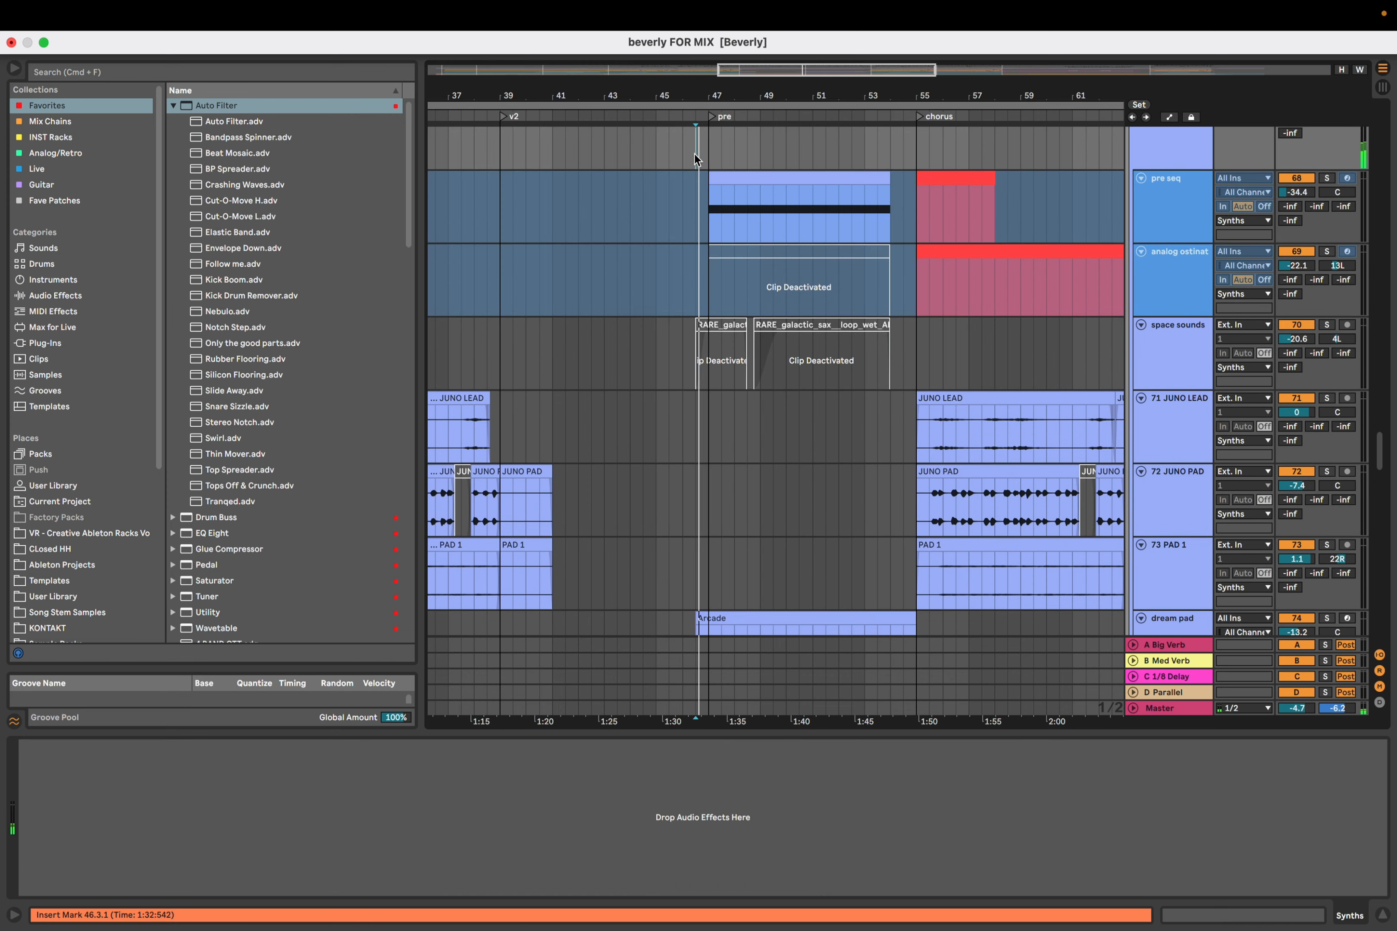
scroll(697, 237, "down", 5)
key("space")
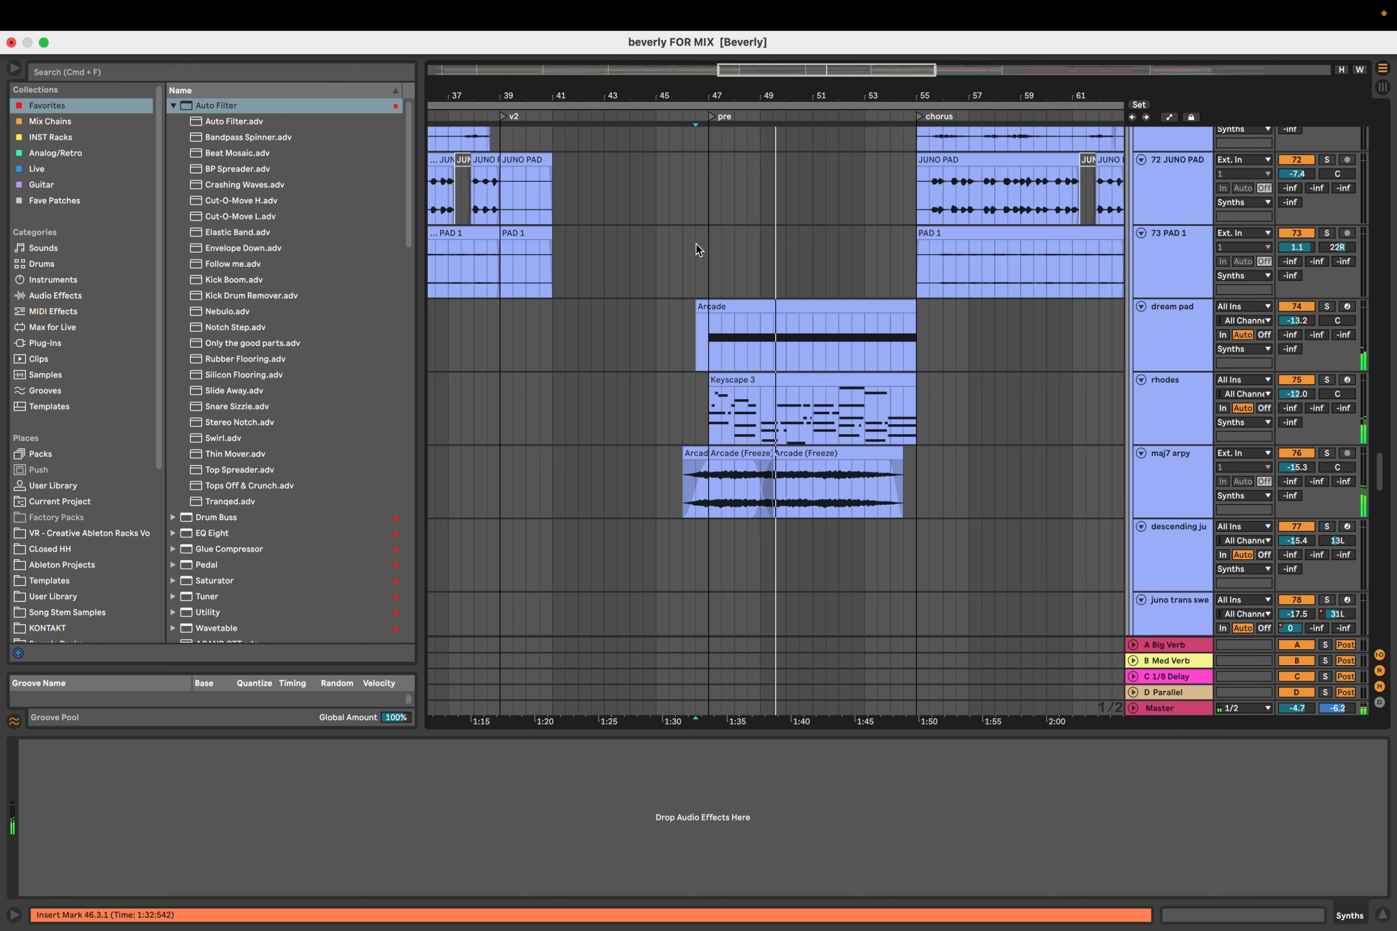
Solo the maj7 arpy track with the insert mark at 46.1.1, and inspect its clips and EQ Eight curve
left_click(685, 489)
key("s")
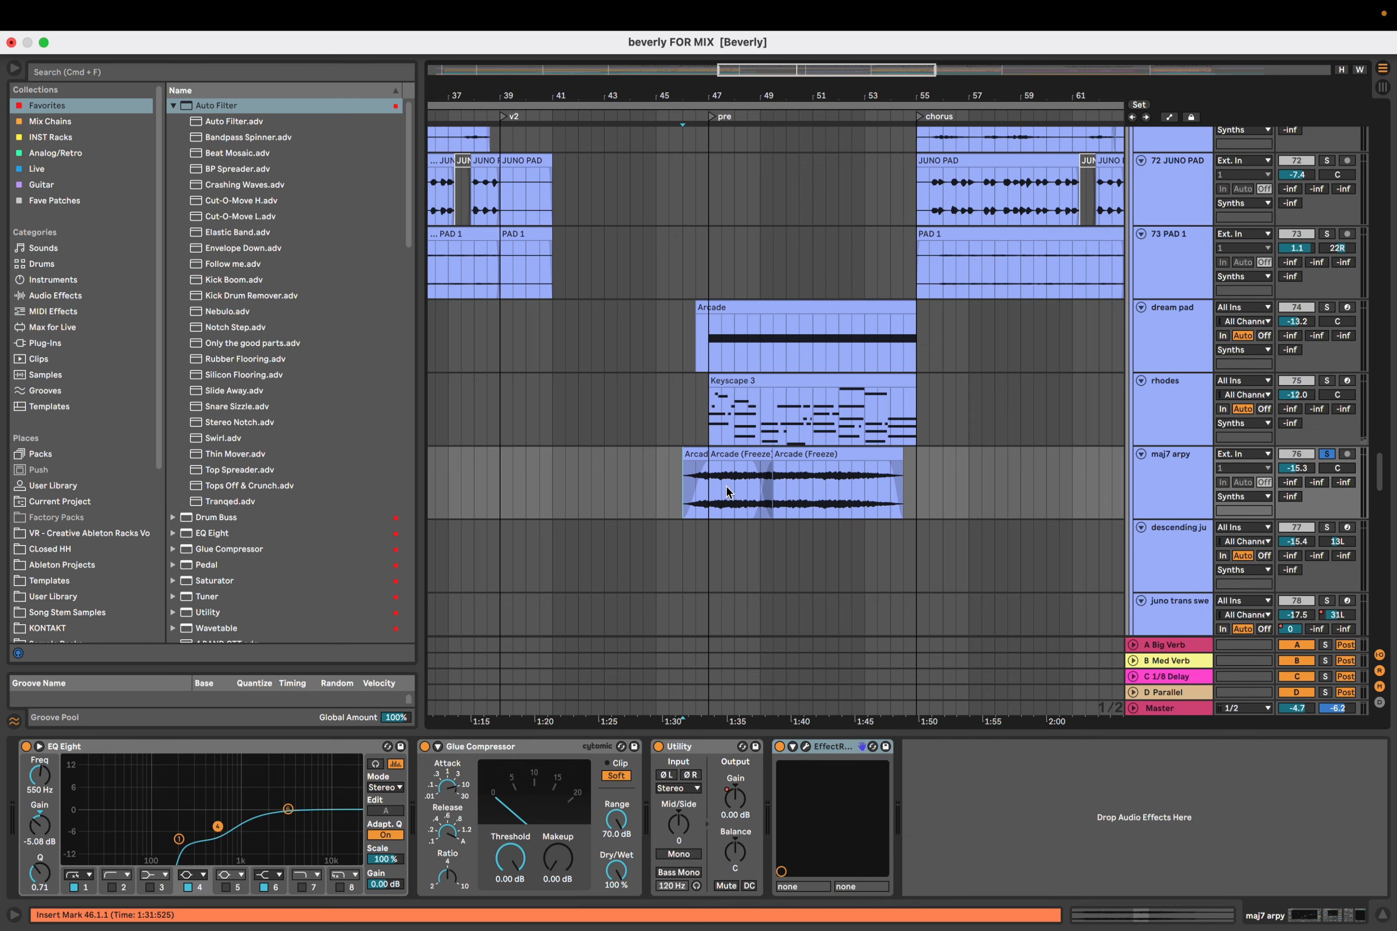
scroll(727, 487, "up", 3)
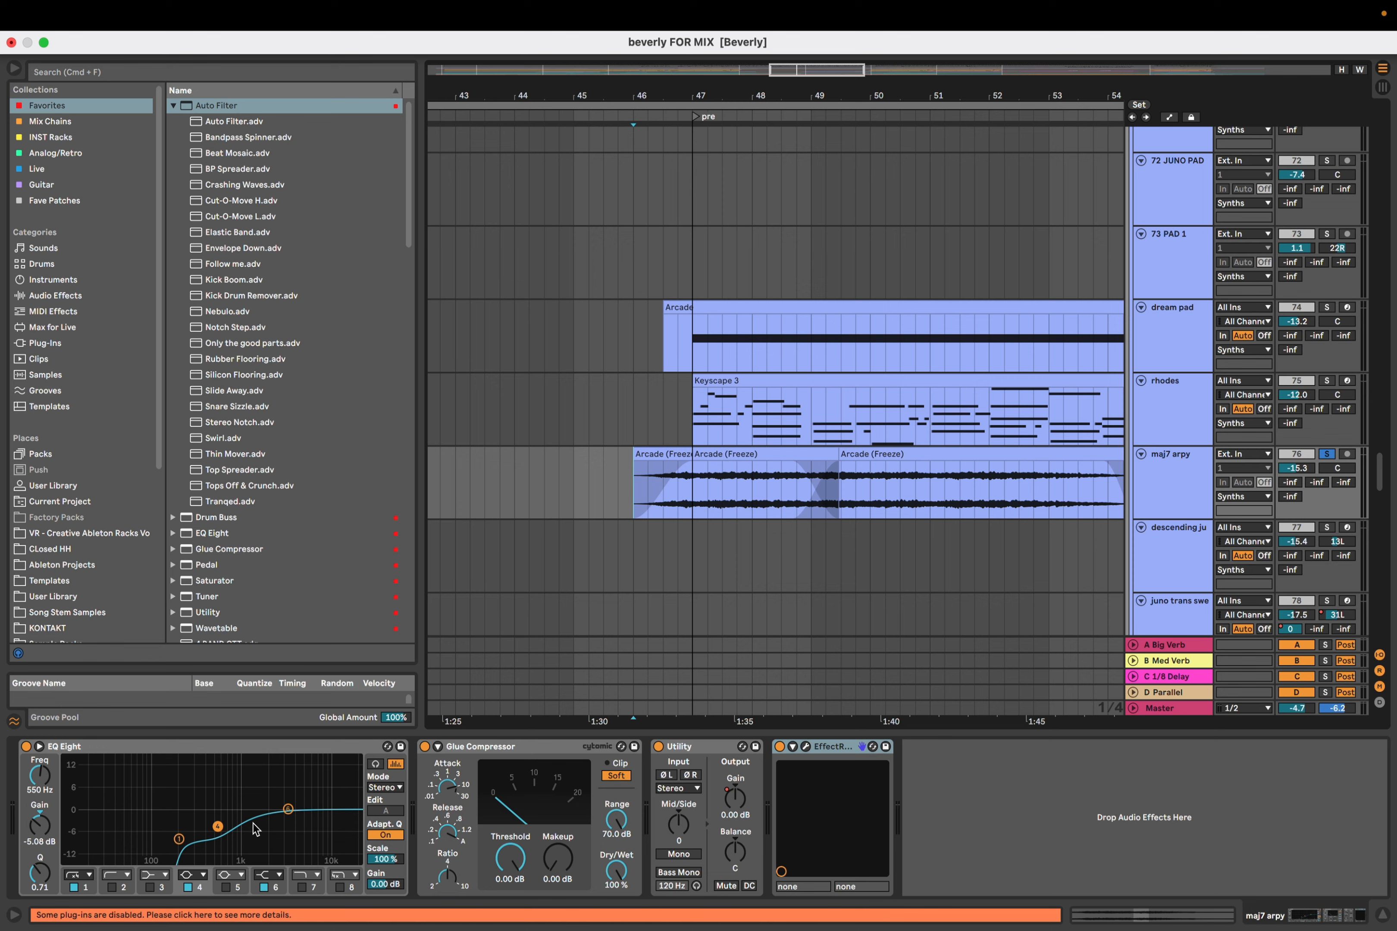
Inspect the Soundtoys effect rack on the maj7 arpy track and play the soloed track from 46.1.1
left_click(807, 748)
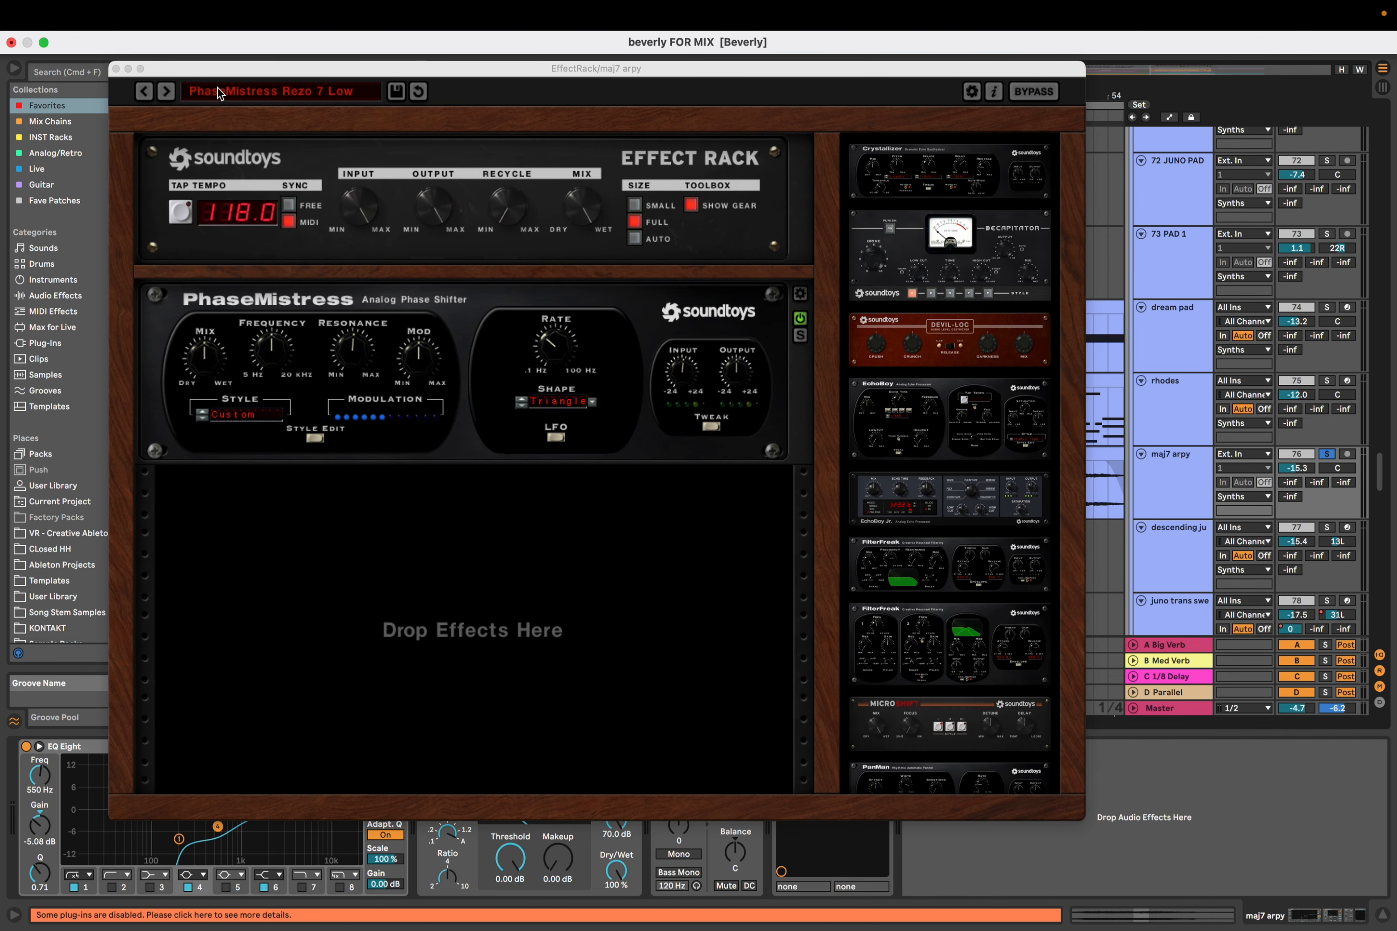
left_click(116, 70)
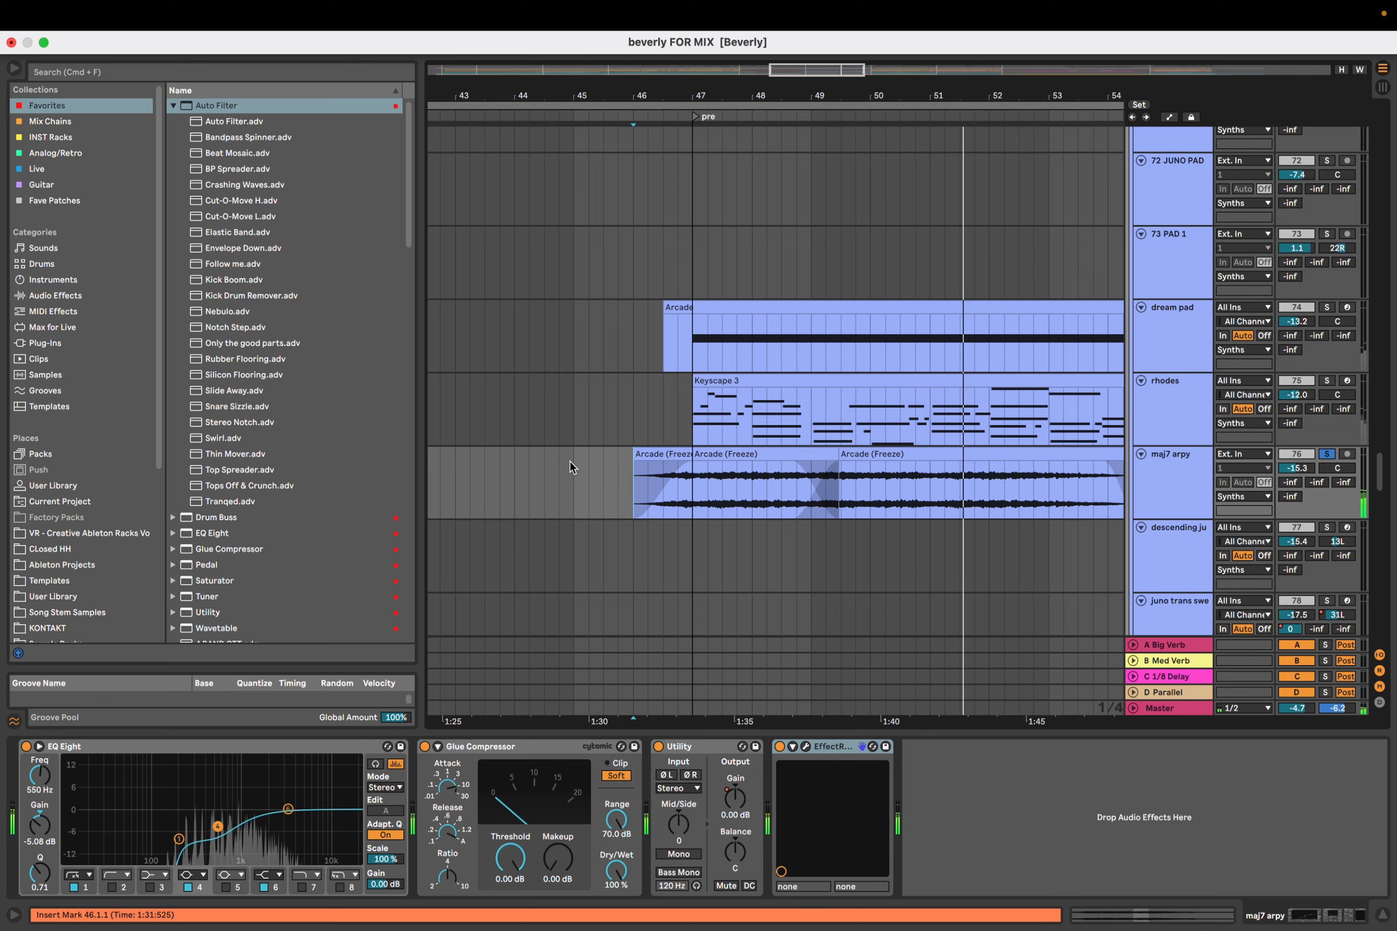
key("space")
scroll(584, 463, "down", 5)
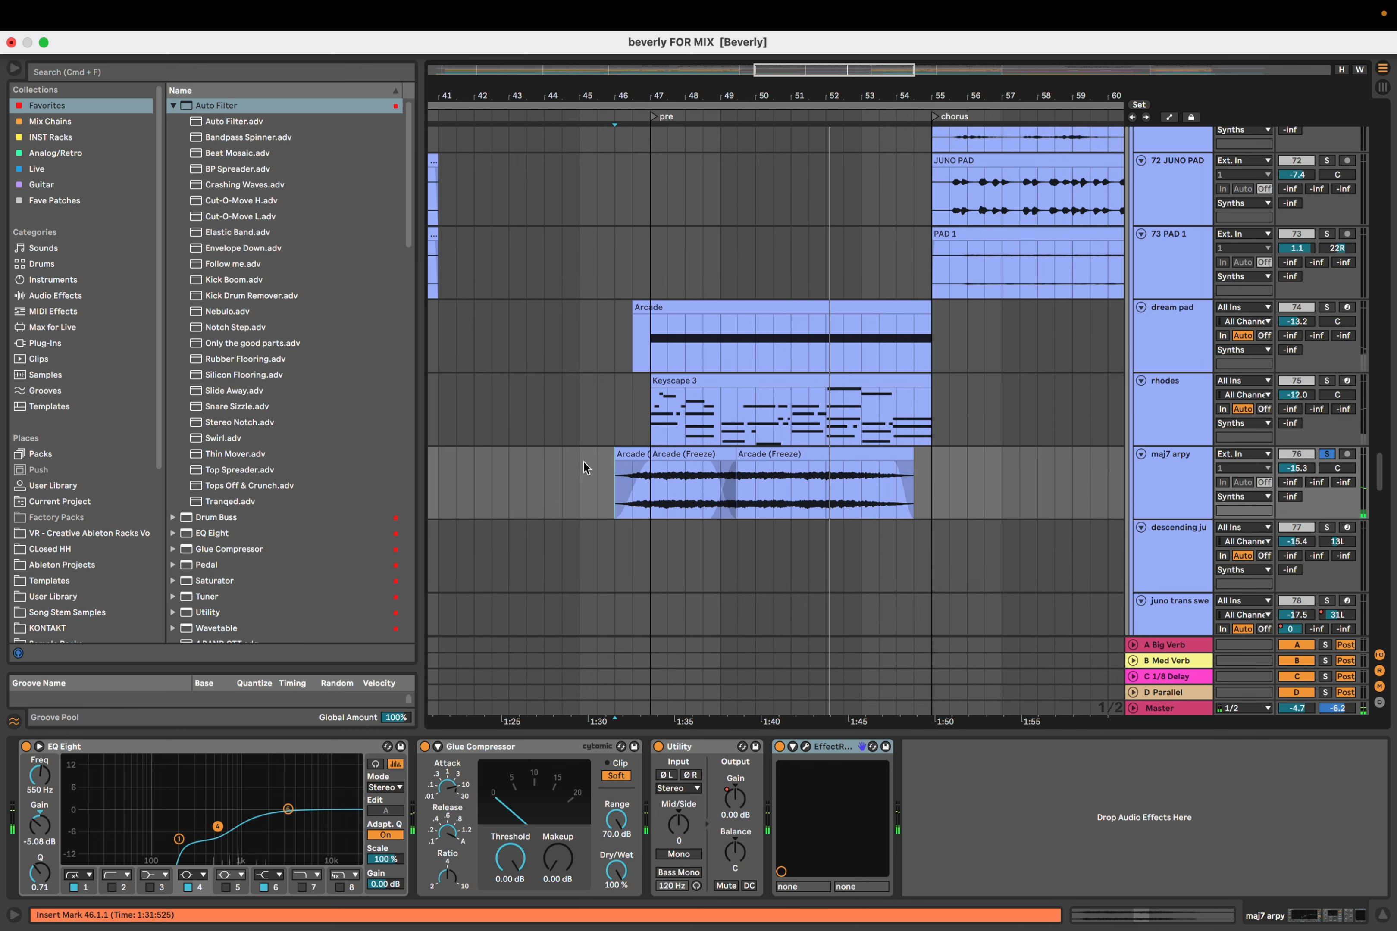
scroll(633, 461, "right", 1)
scroll(625, 474, "up", 3)
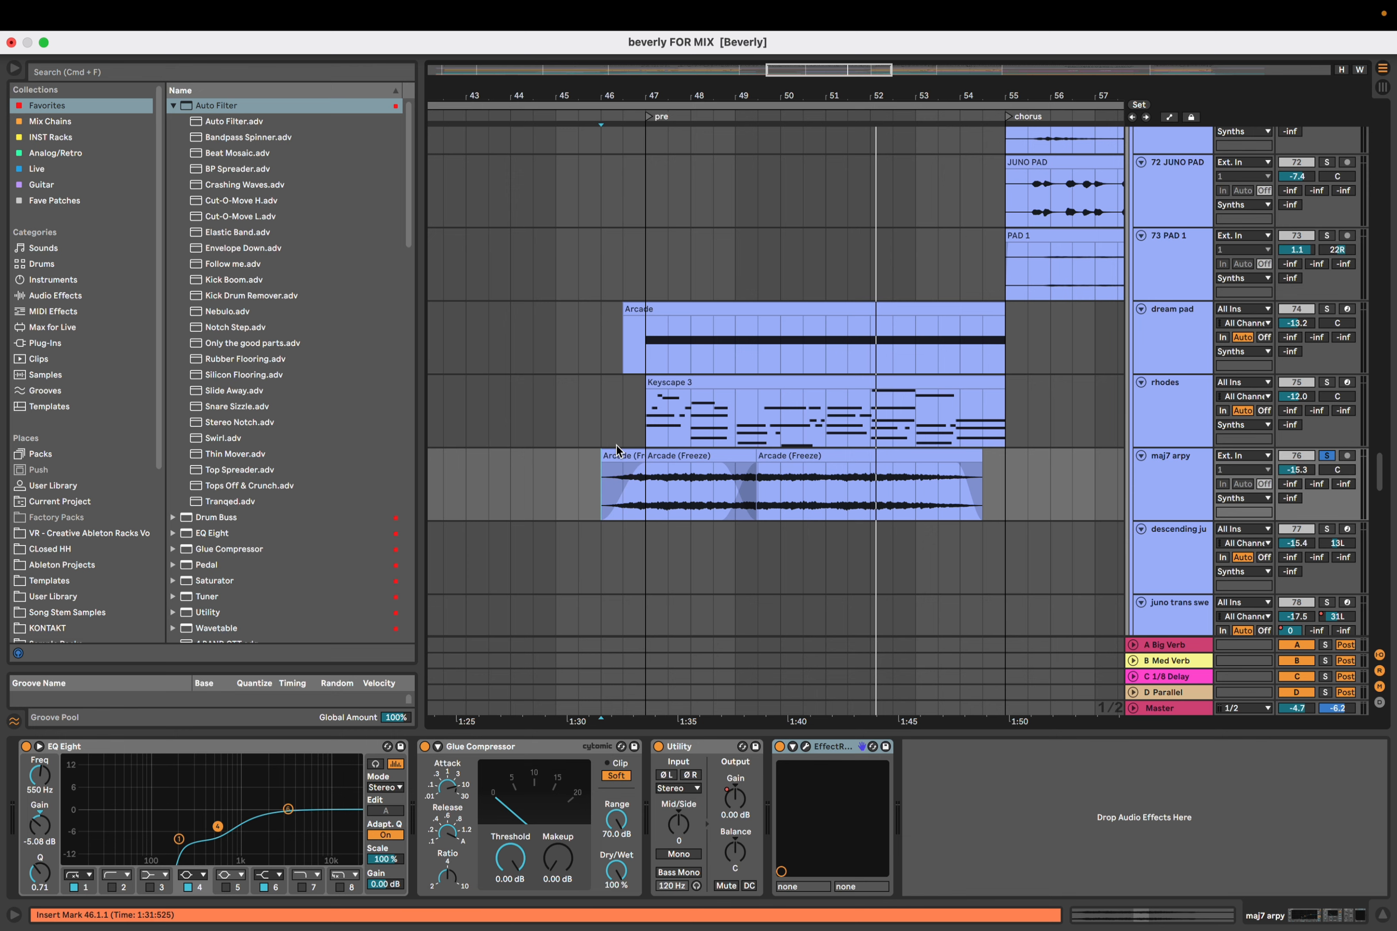
scroll(598, 497, "up", 3)
Solo the rhodes track and examine its Keyscape 3 clip across the pre-chorus, from 47.1.1 to 55.1.1
left_click(598, 498)
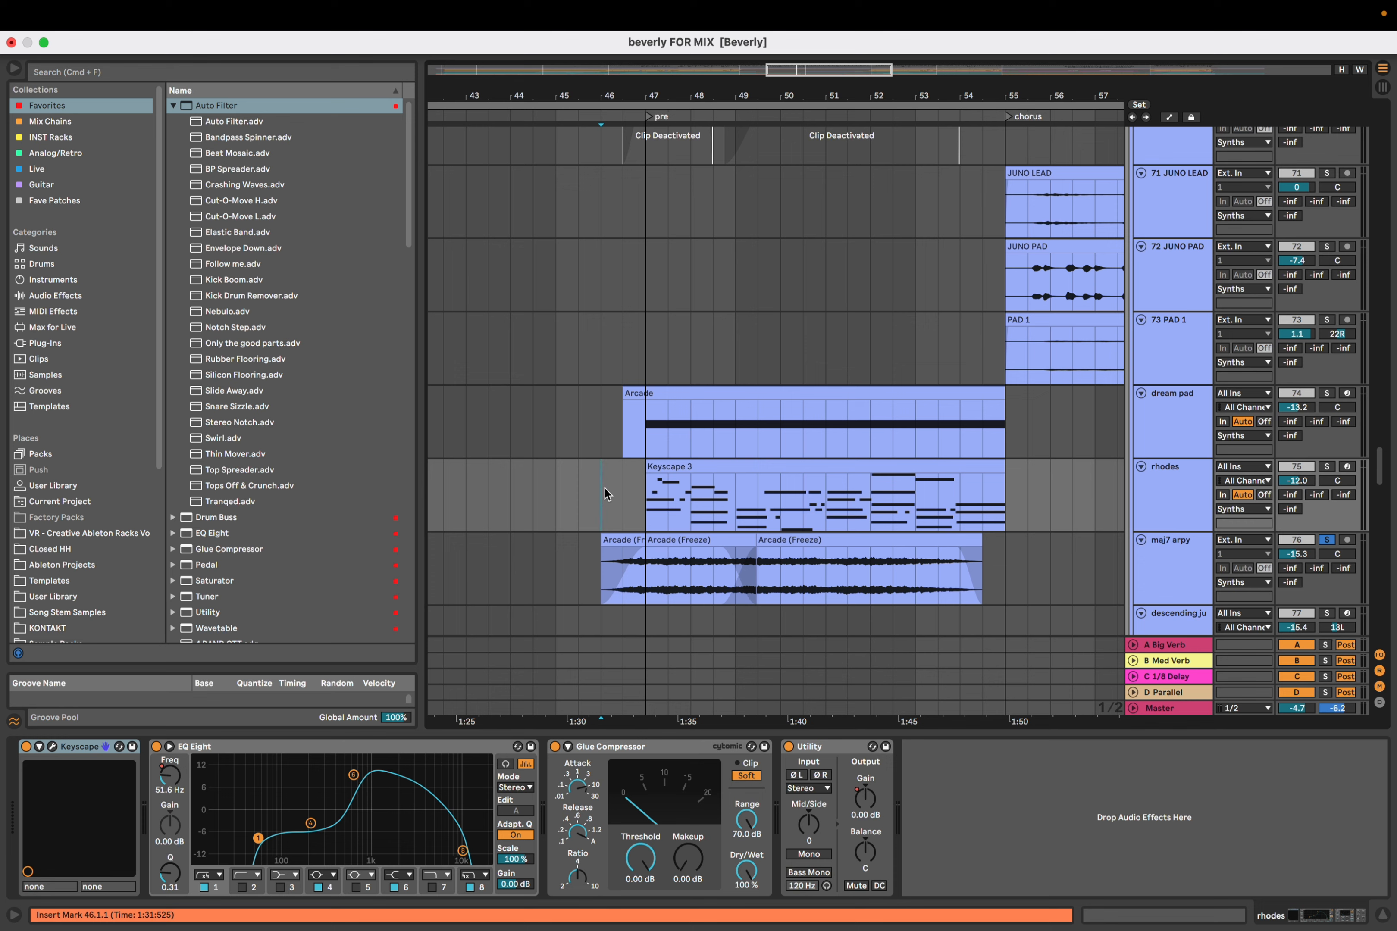
key("s")
left_click(598, 571)
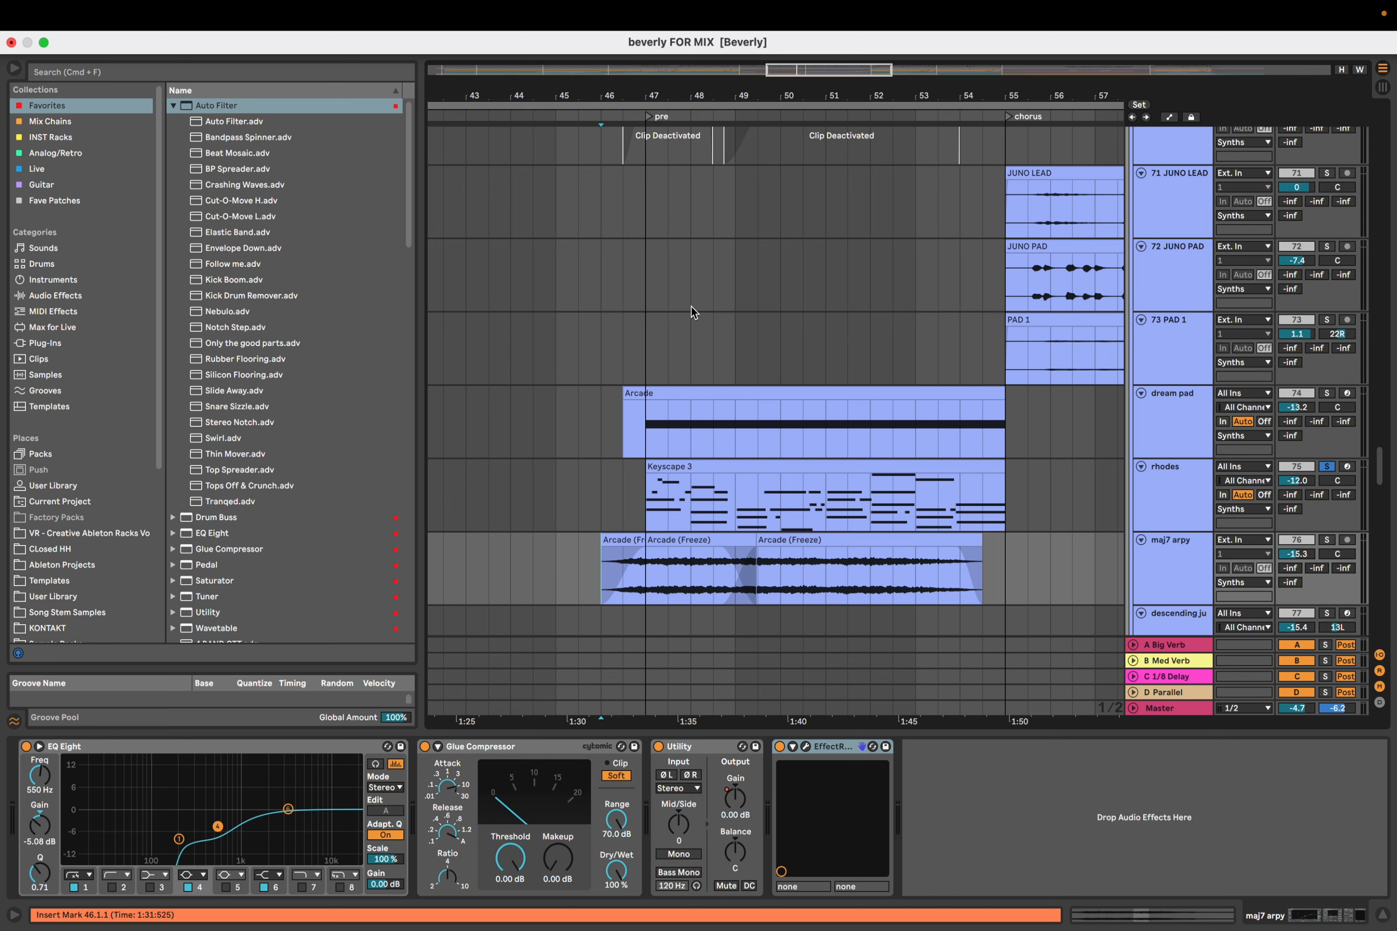
left_click(643, 494)
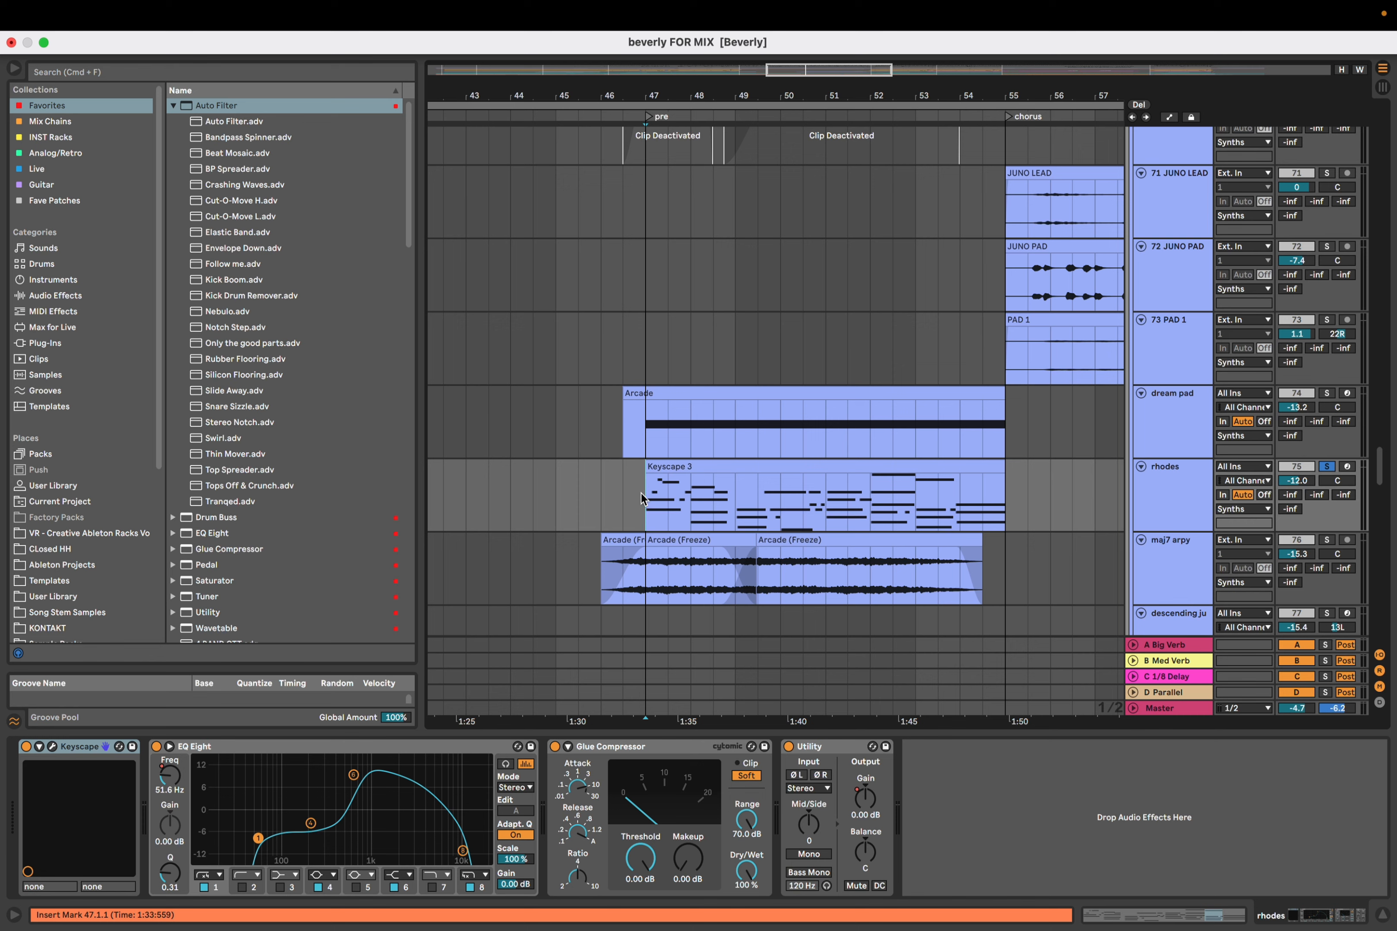
left_click(750, 469)
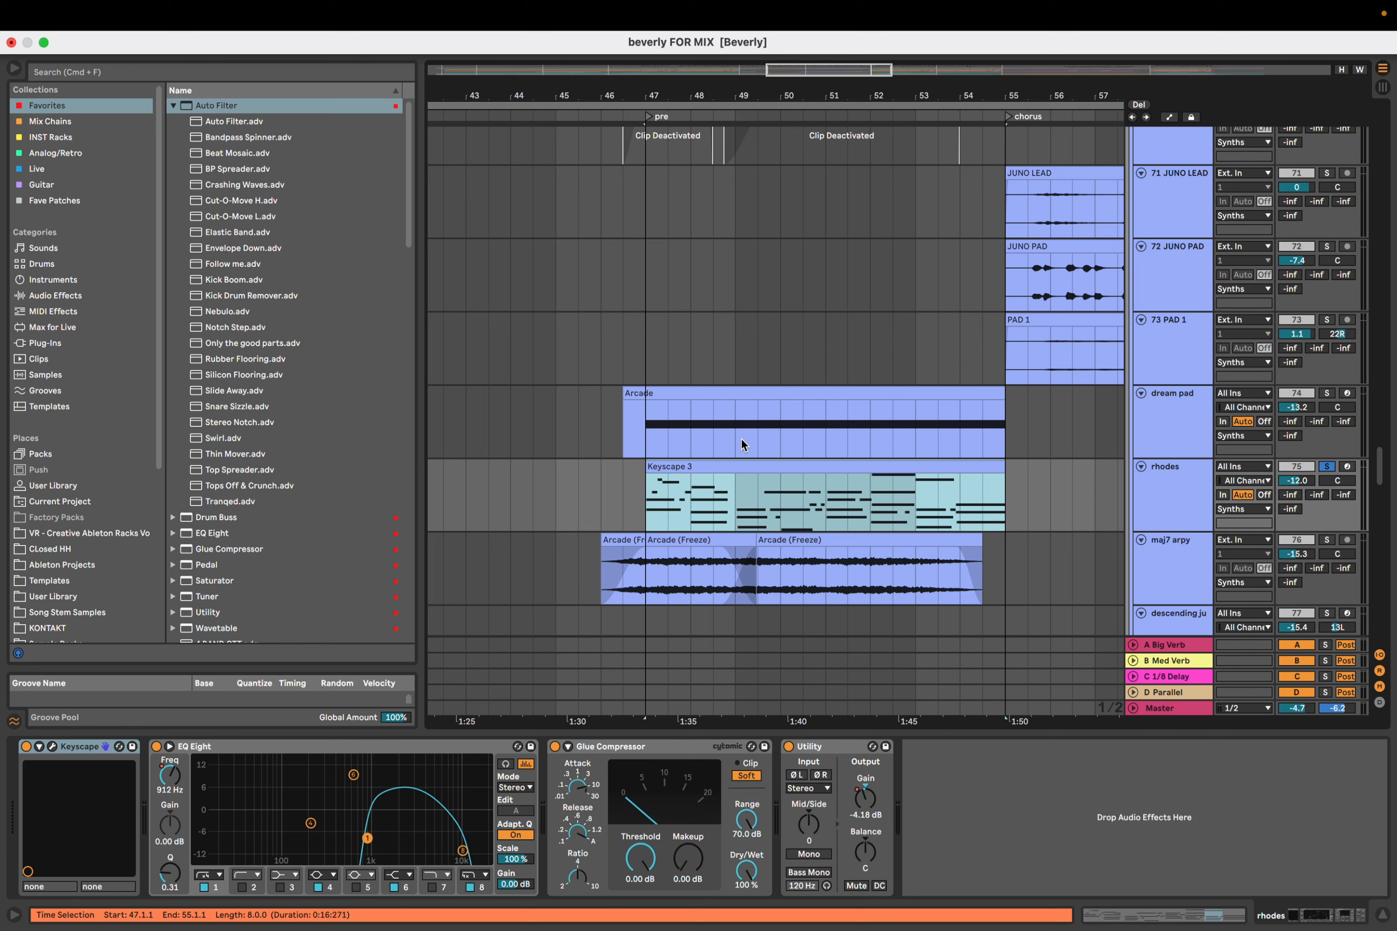
left_click(631, 508)
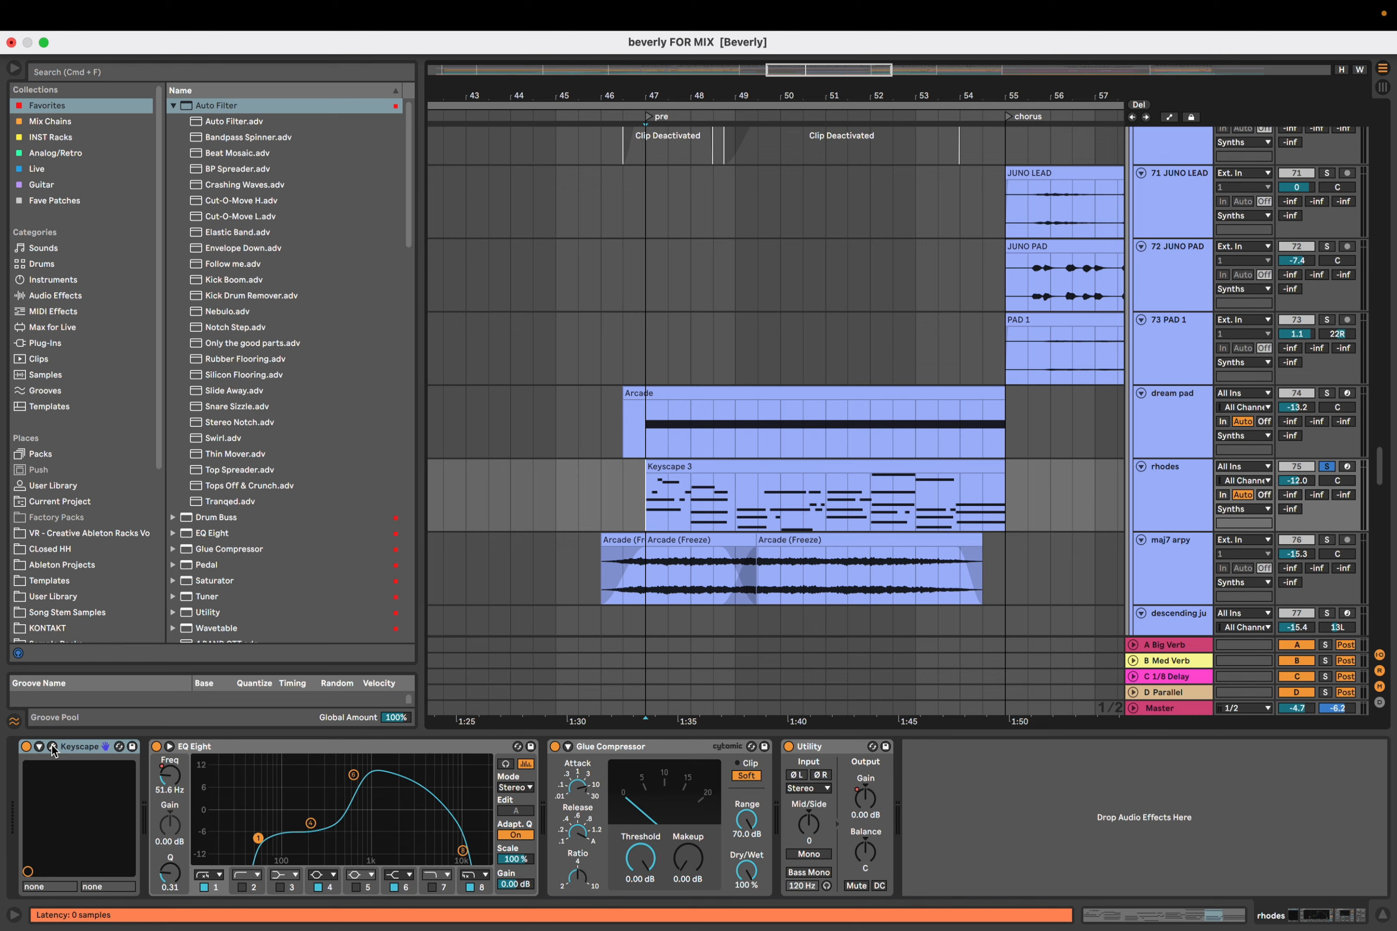
Play the soloed rhodes track from 46.3.1 and inspect its Keyscape instrument patch
left_click(592, 427)
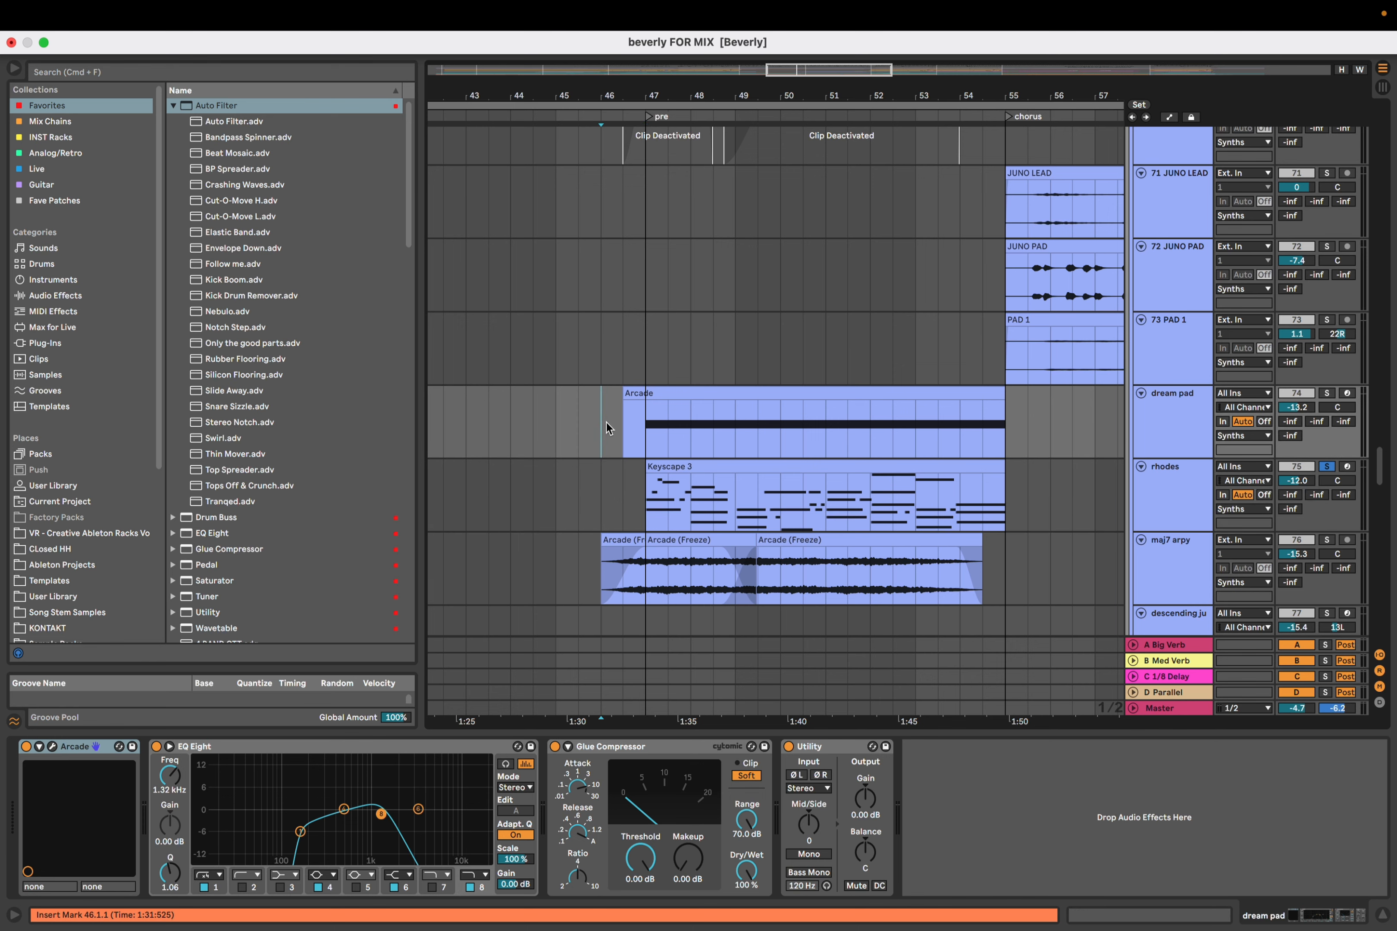
left_click(645, 485)
left_click(633, 486)
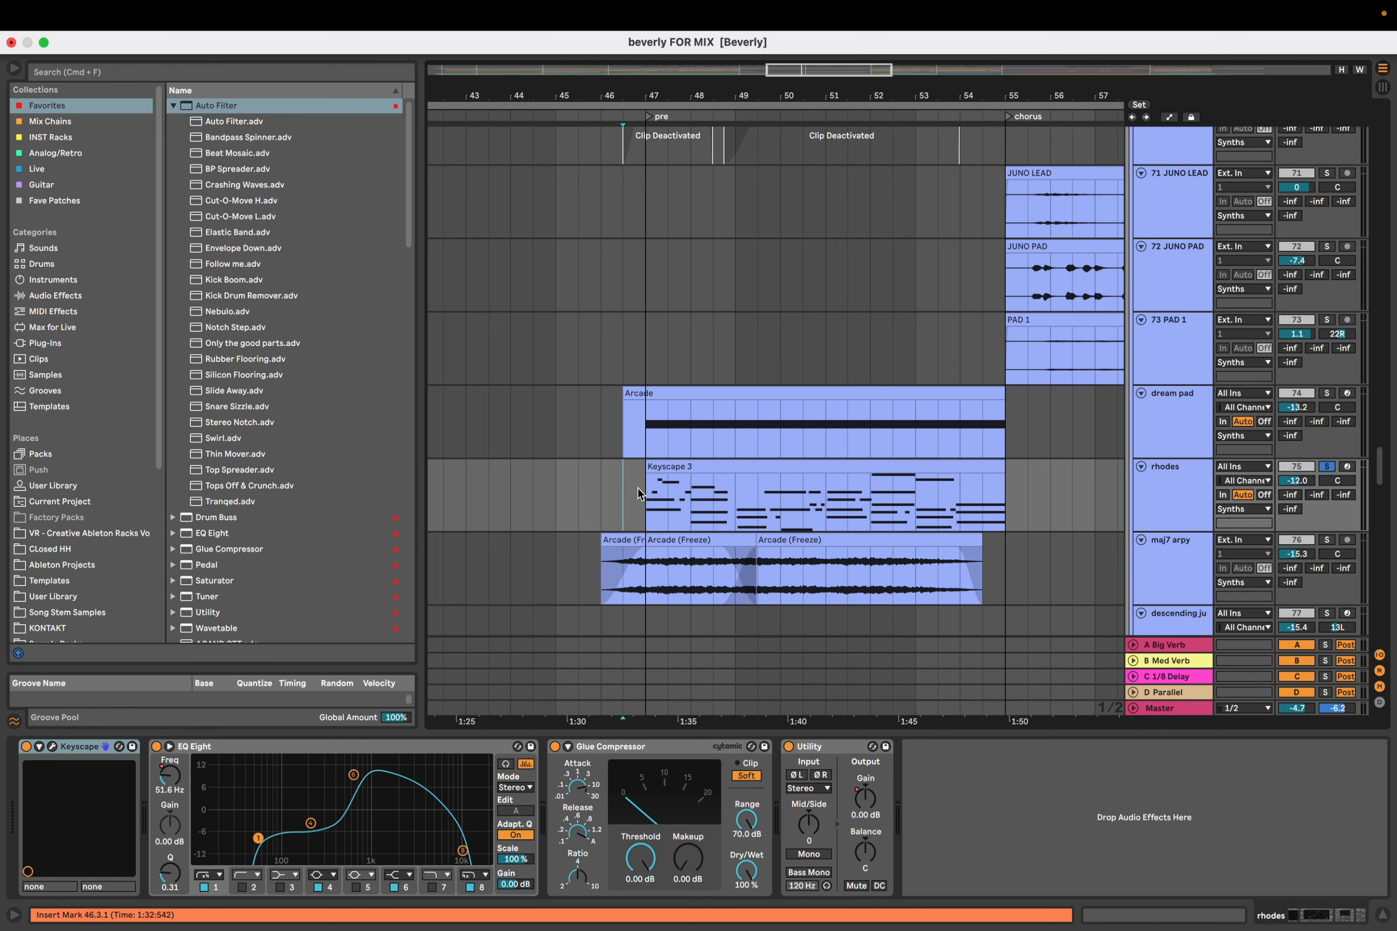
key("space")
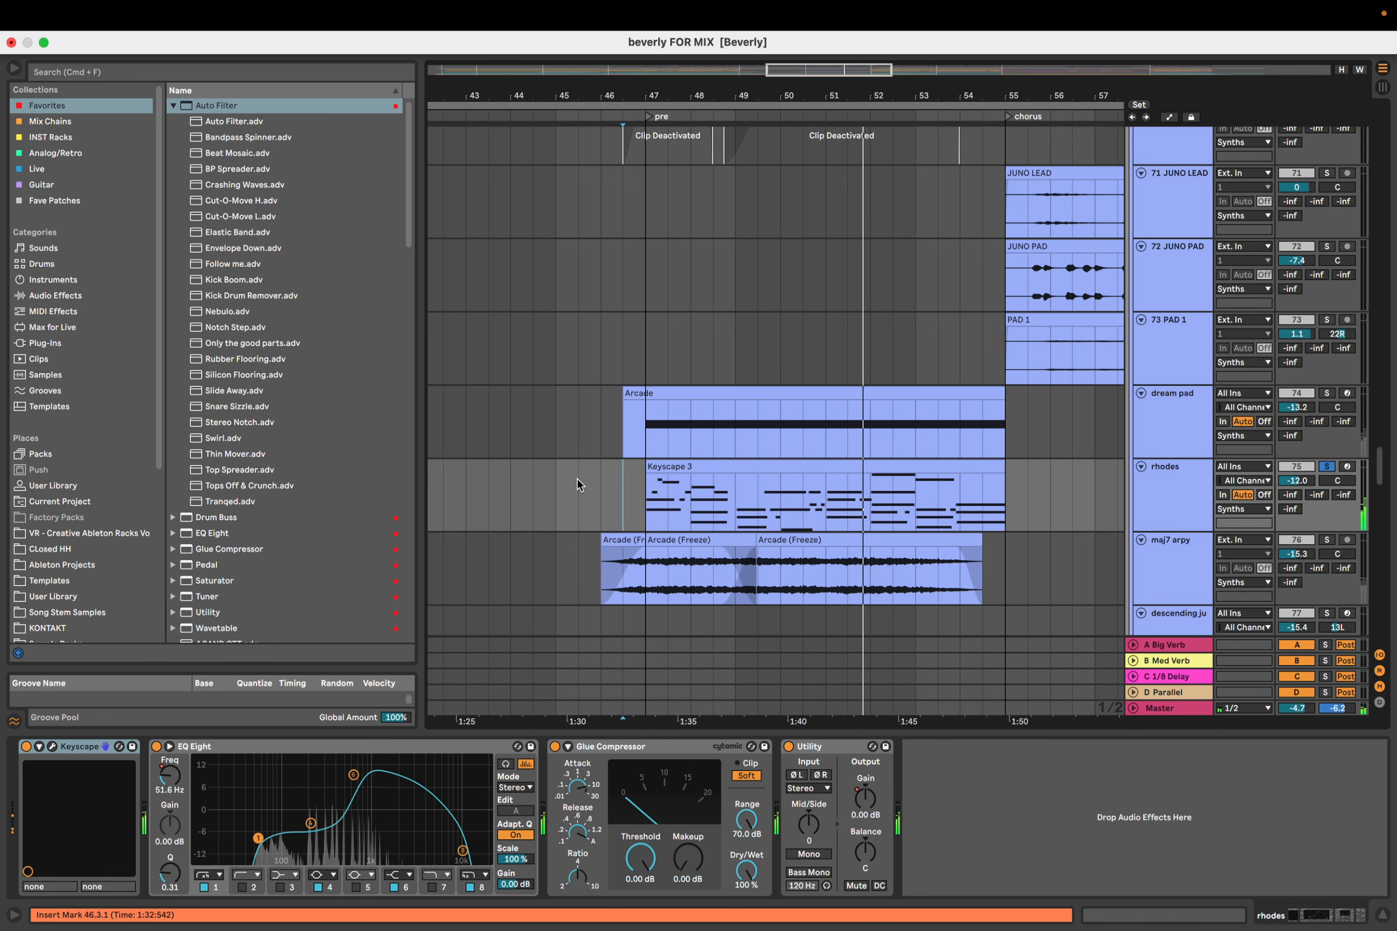
left_click(53, 746)
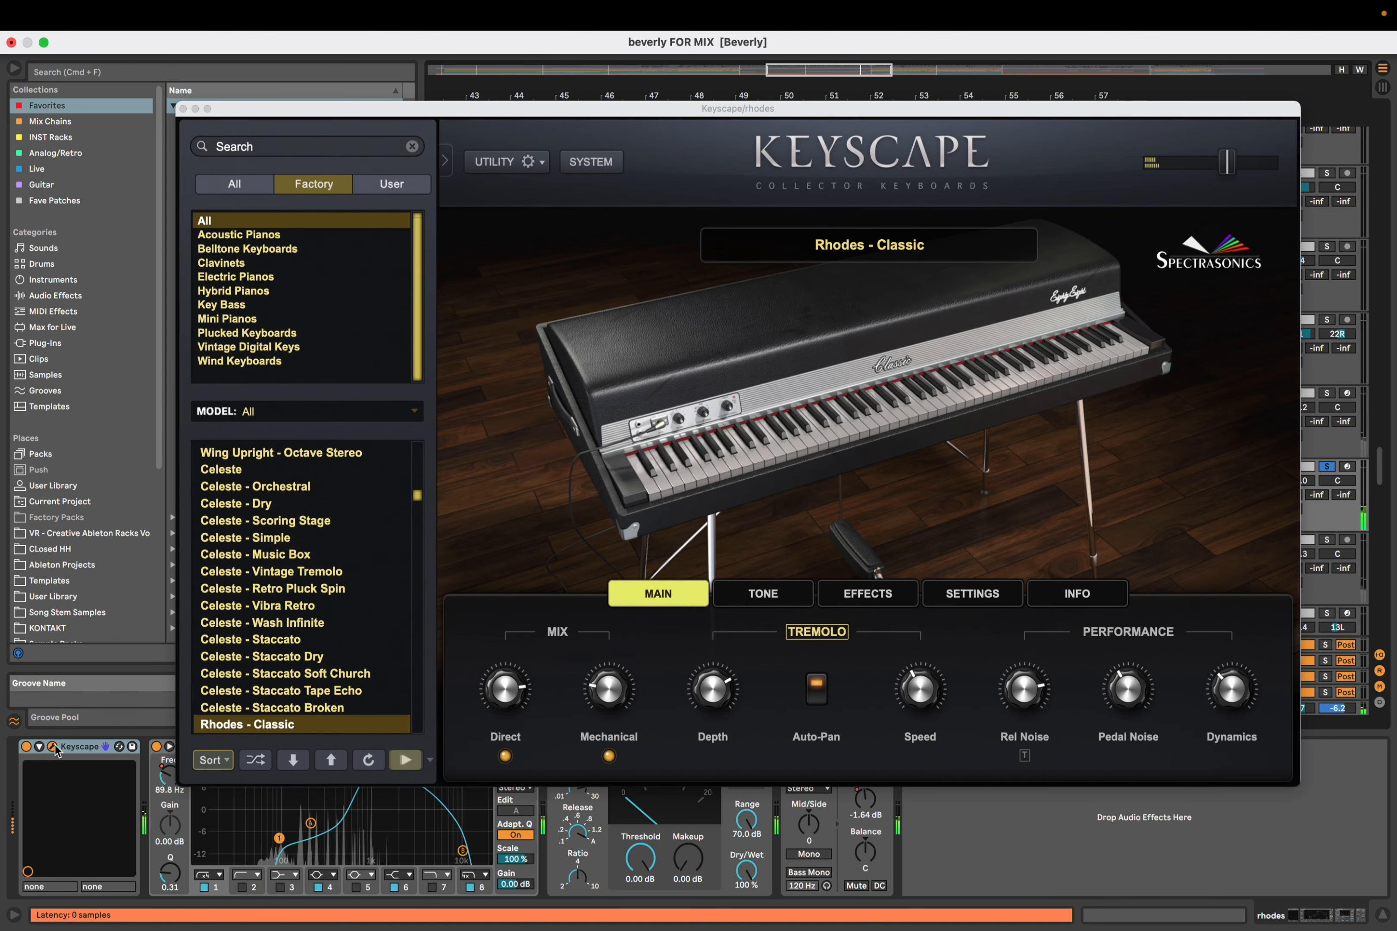
left_click(53, 747)
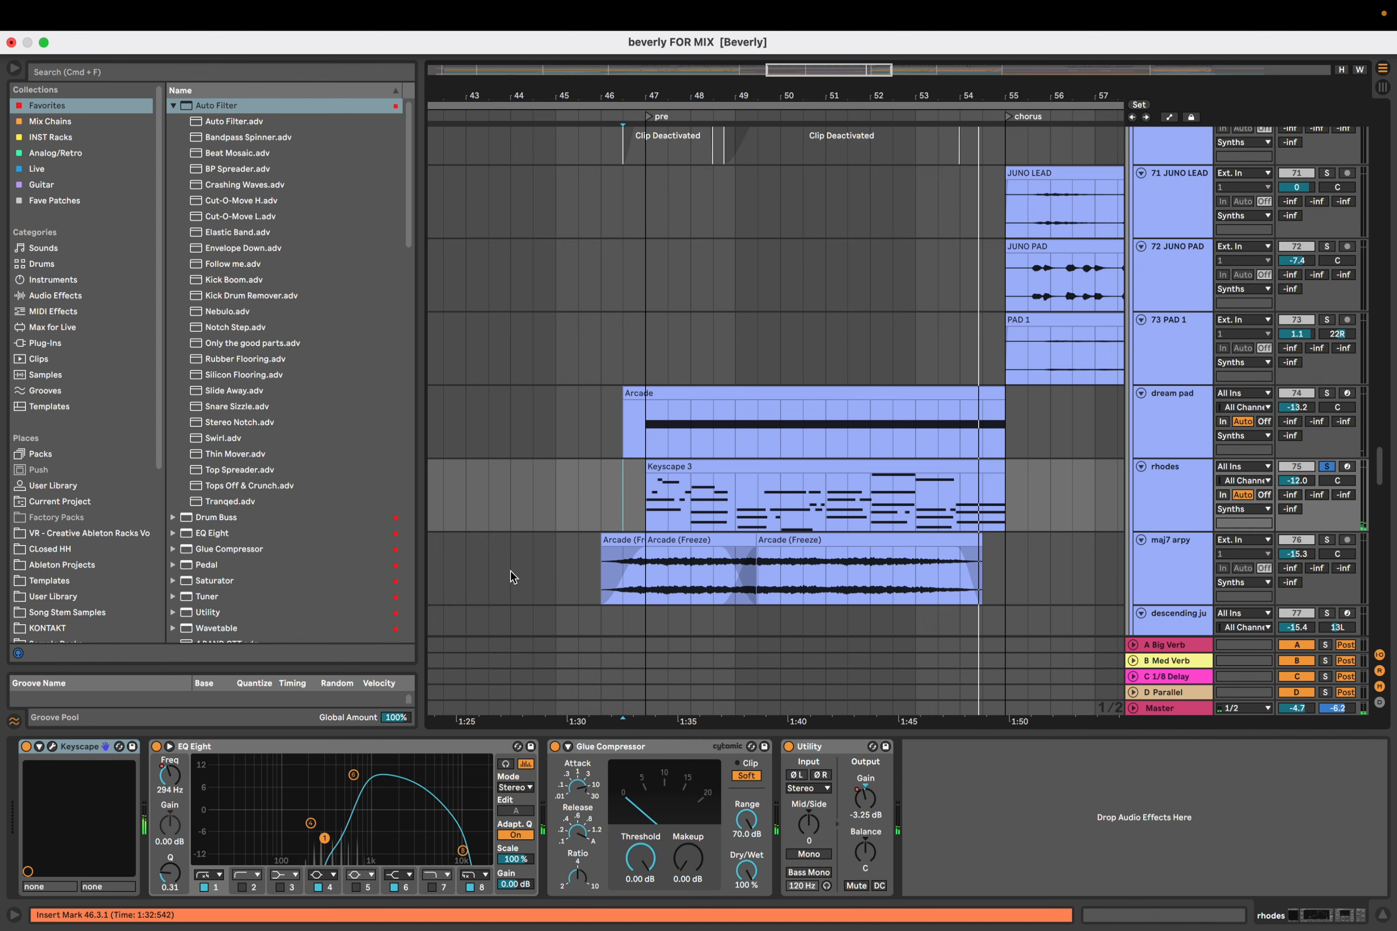
left_click(54, 746)
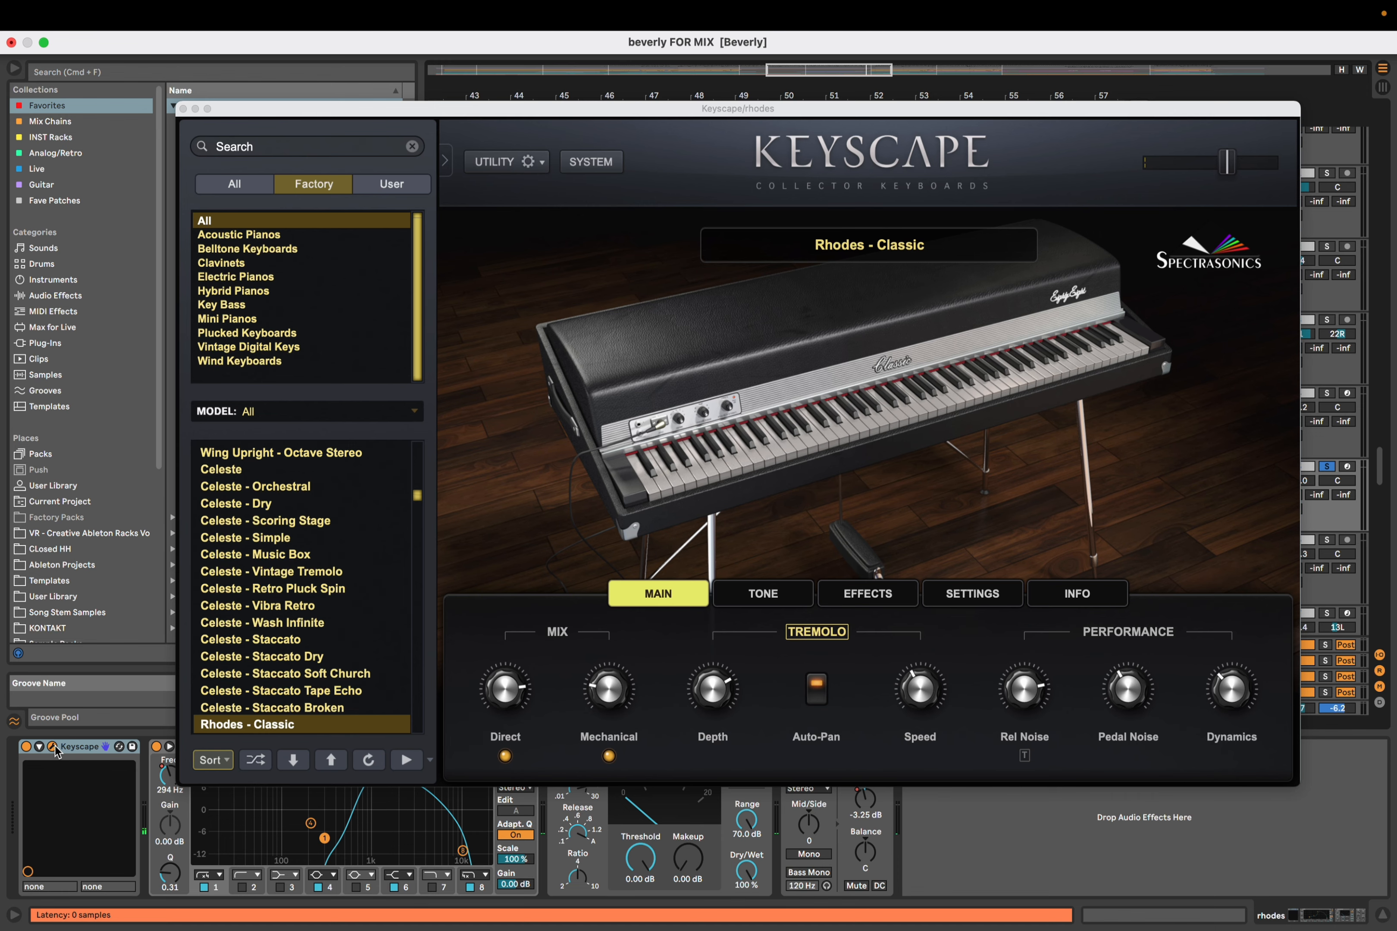
left_click(184, 109)
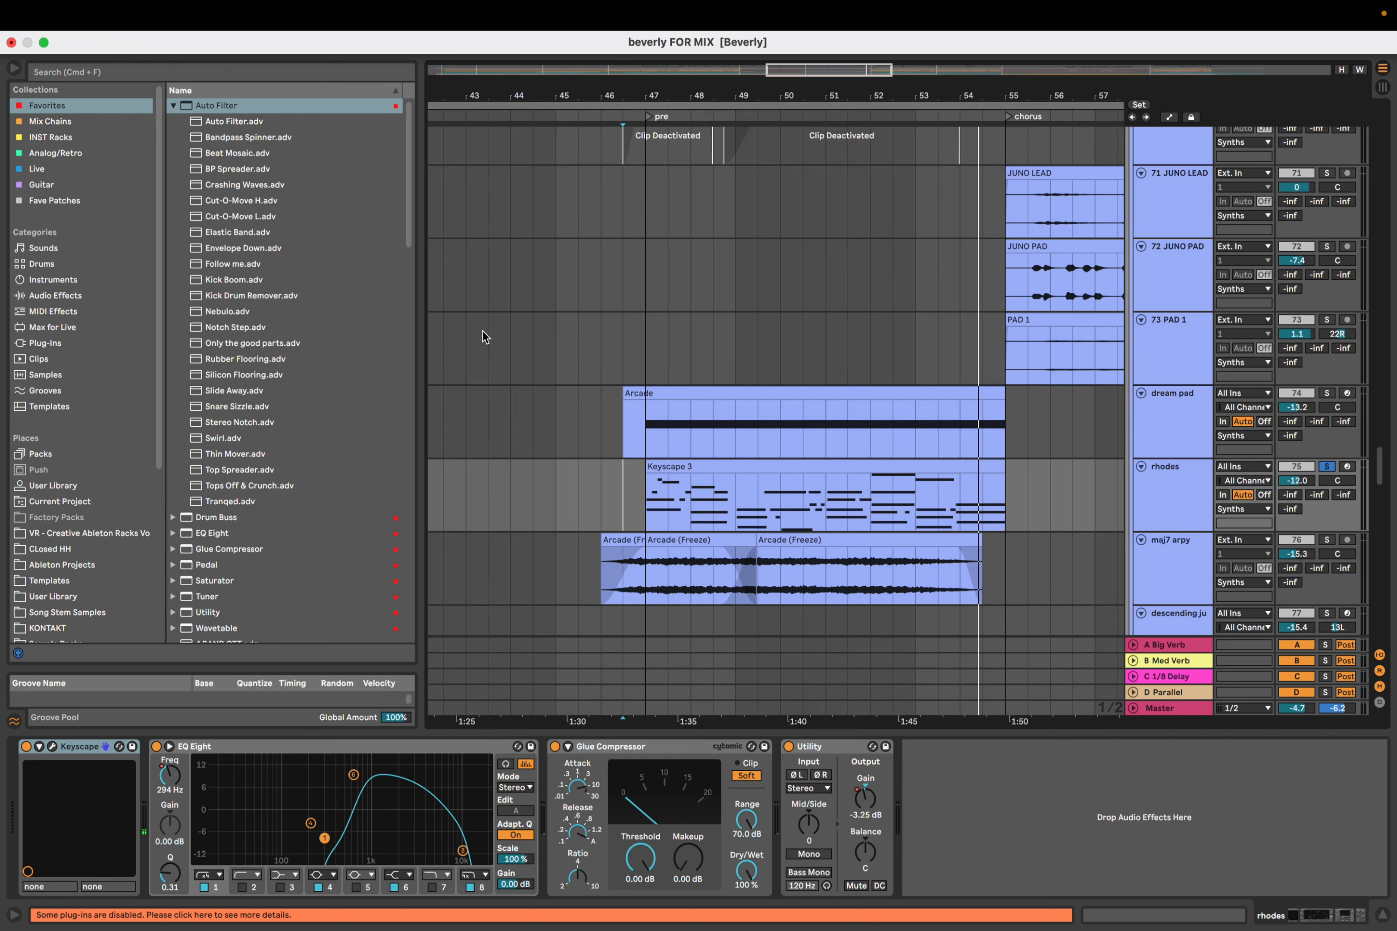
Solo the dream pad track, play it from 46.3.1, and inspect its Arcade instrument
left_click(608, 400)
key("space")
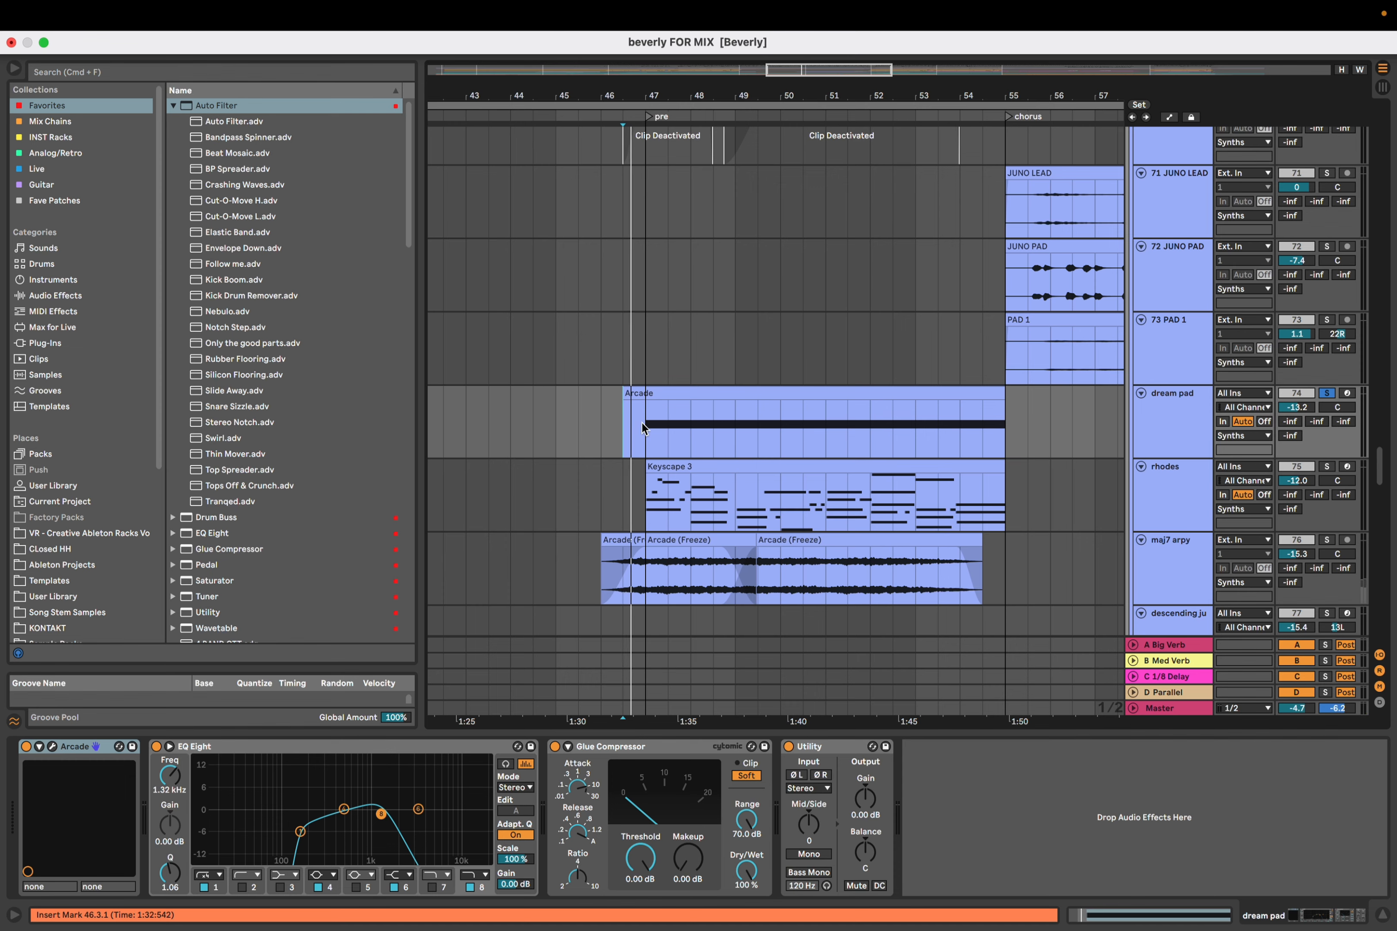
left_click(54, 747)
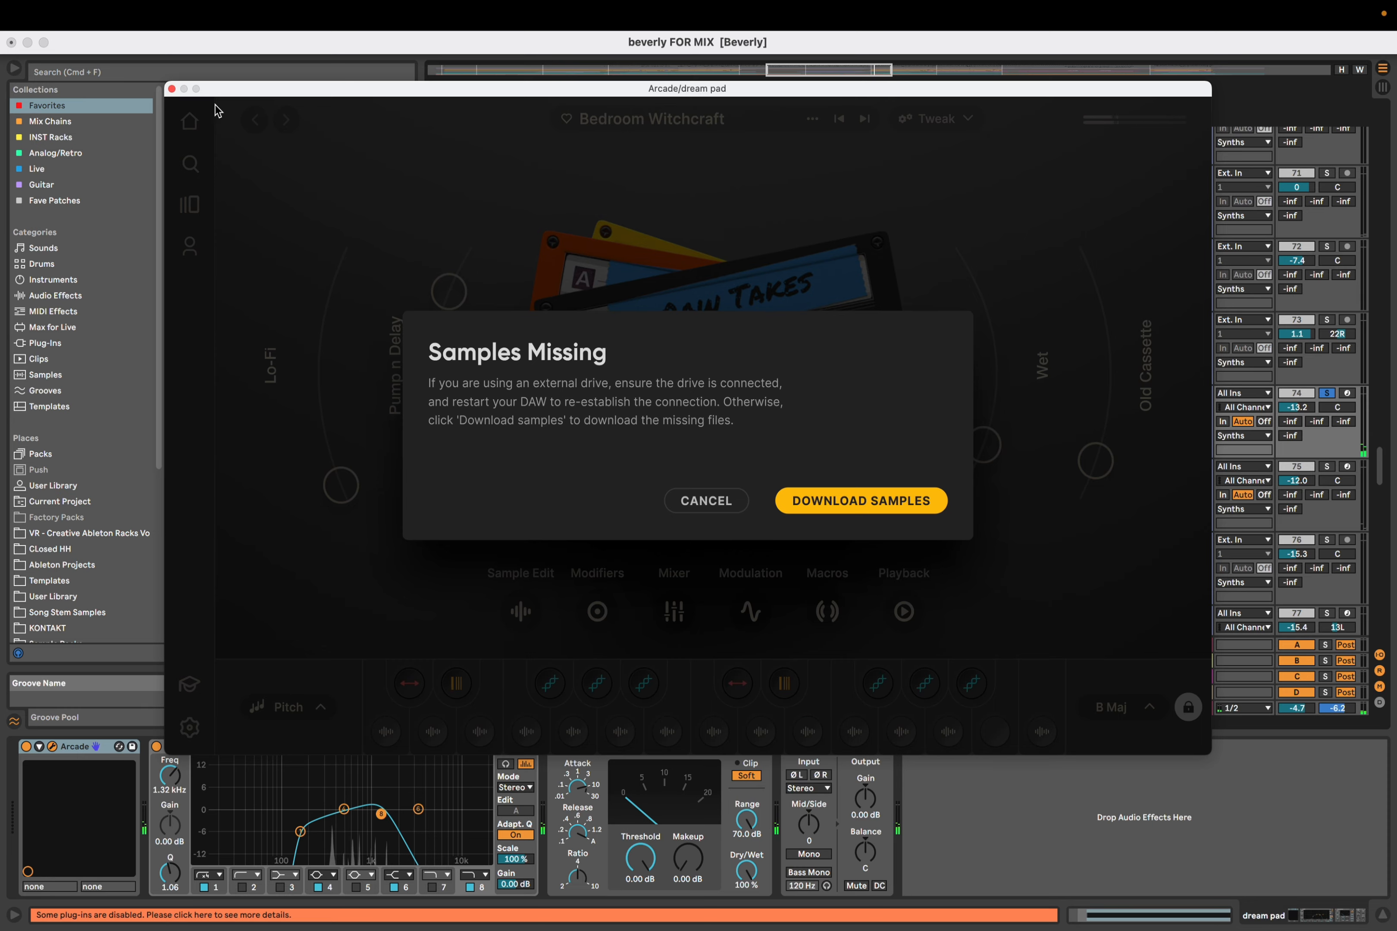
left_click(172, 89)
Solo the pre seq track in the Synths group and play it from 47.1.1
scroll(609, 362, "down", 5)
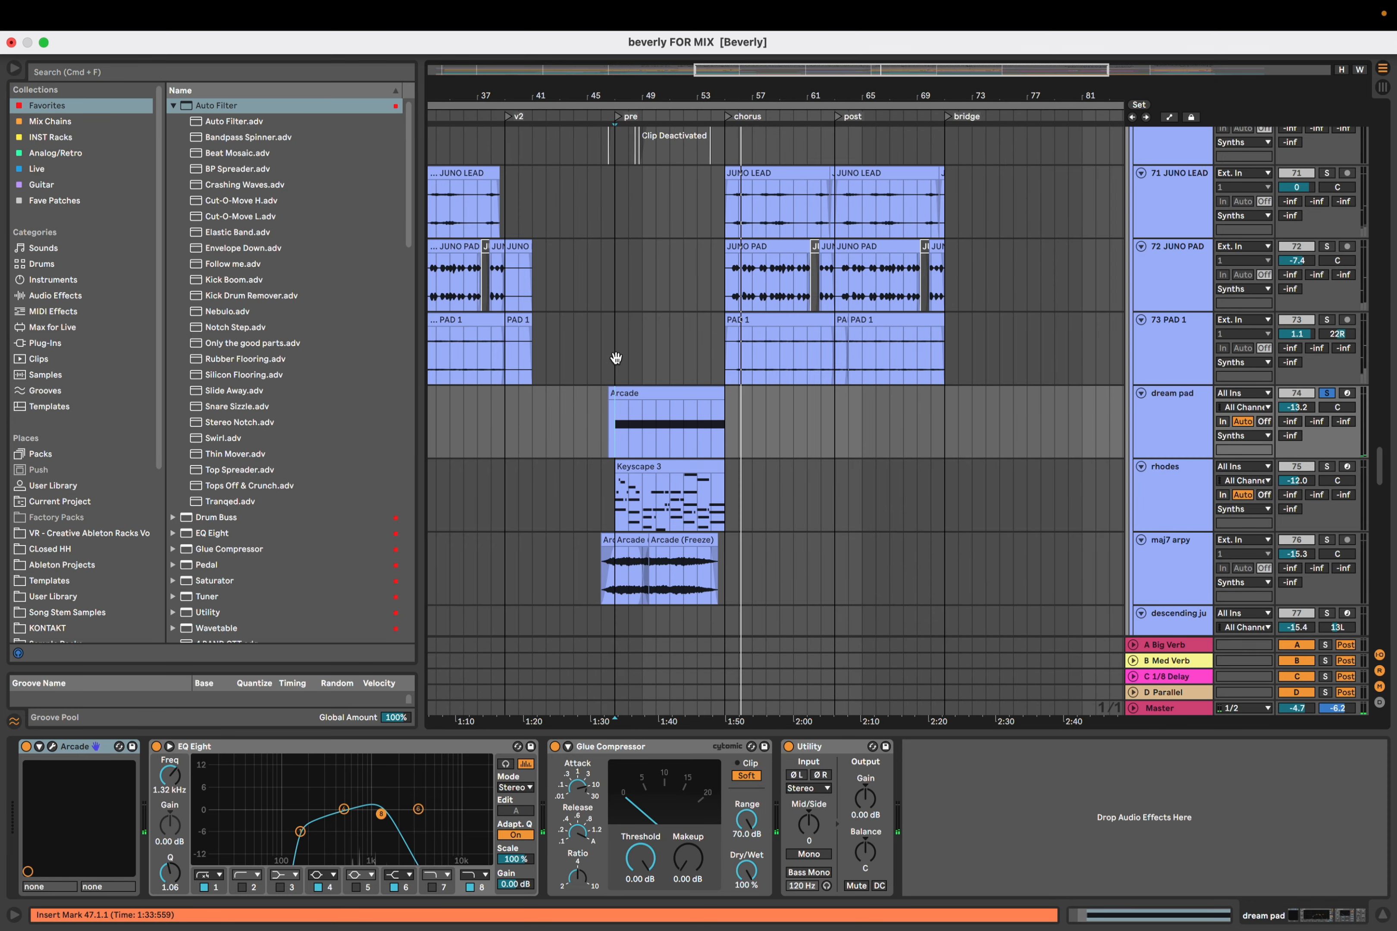
scroll(672, 389, "up", 2)
scroll(672, 390, "right", 2)
scroll(672, 387, "up", 3)
scroll(682, 435, "up", 5)
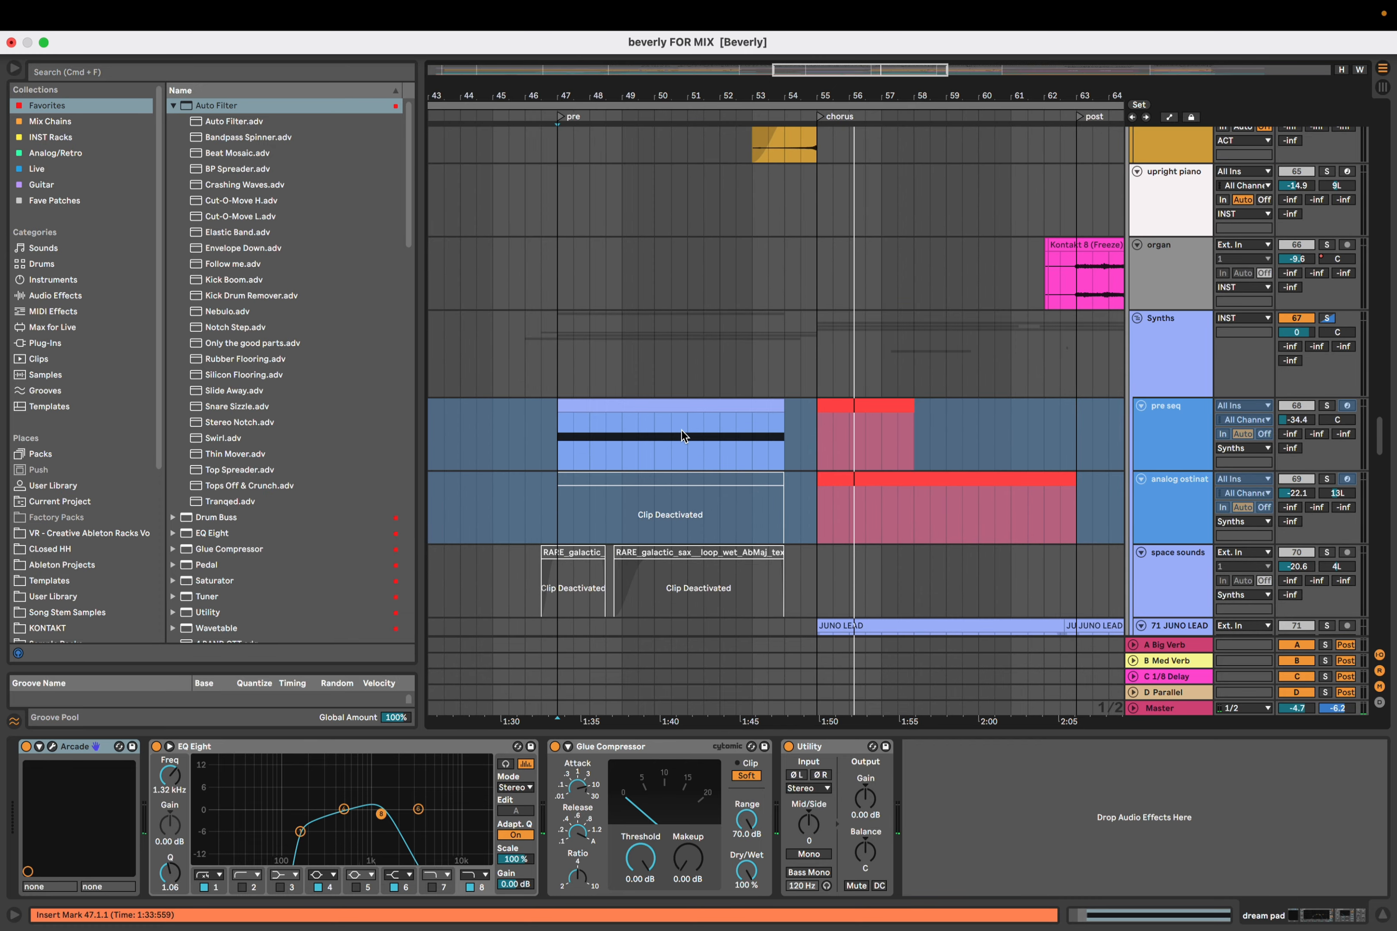
left_click(543, 442)
key("space")
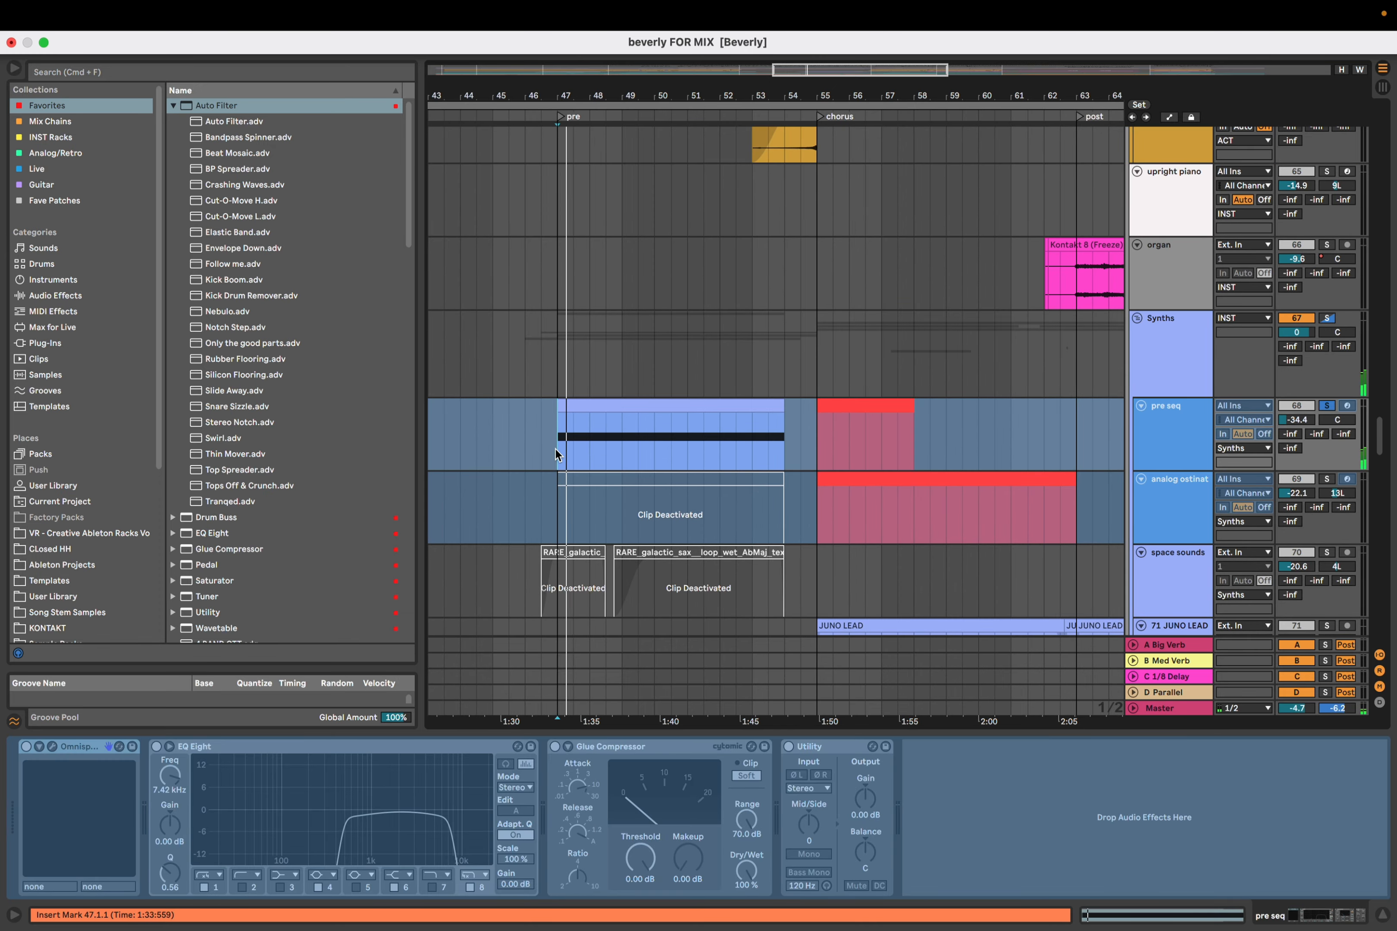
Solo the E GTR dist pluck track together with the wide plucked guitar track below it, and play both from 47.1.1
scroll(556, 455, "down", 3)
scroll(623, 526, "up", 5)
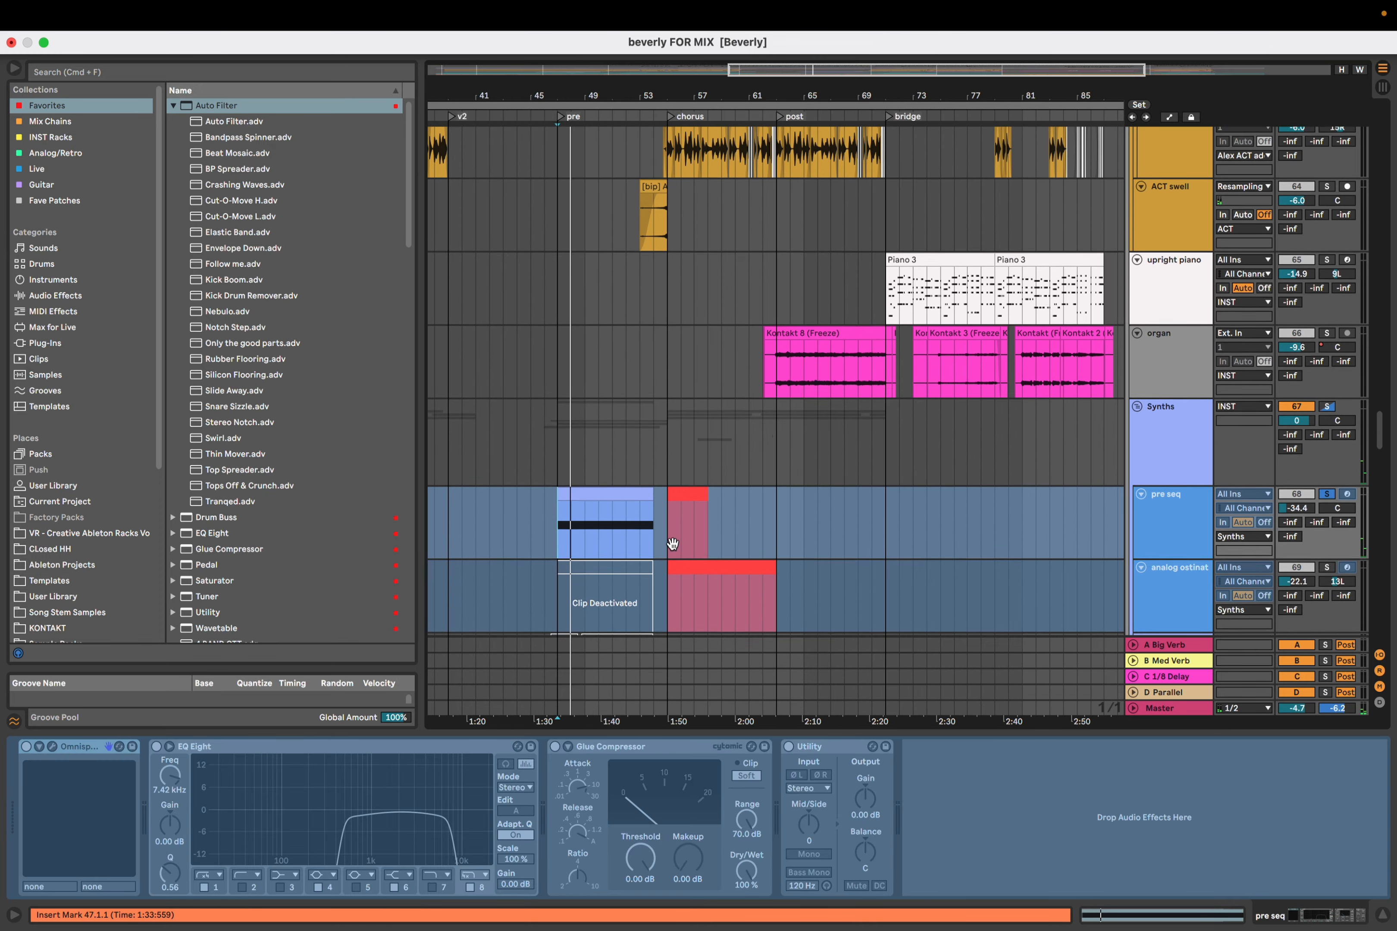
scroll(671, 527, "up", 20)
scroll(672, 527, "left", 2)
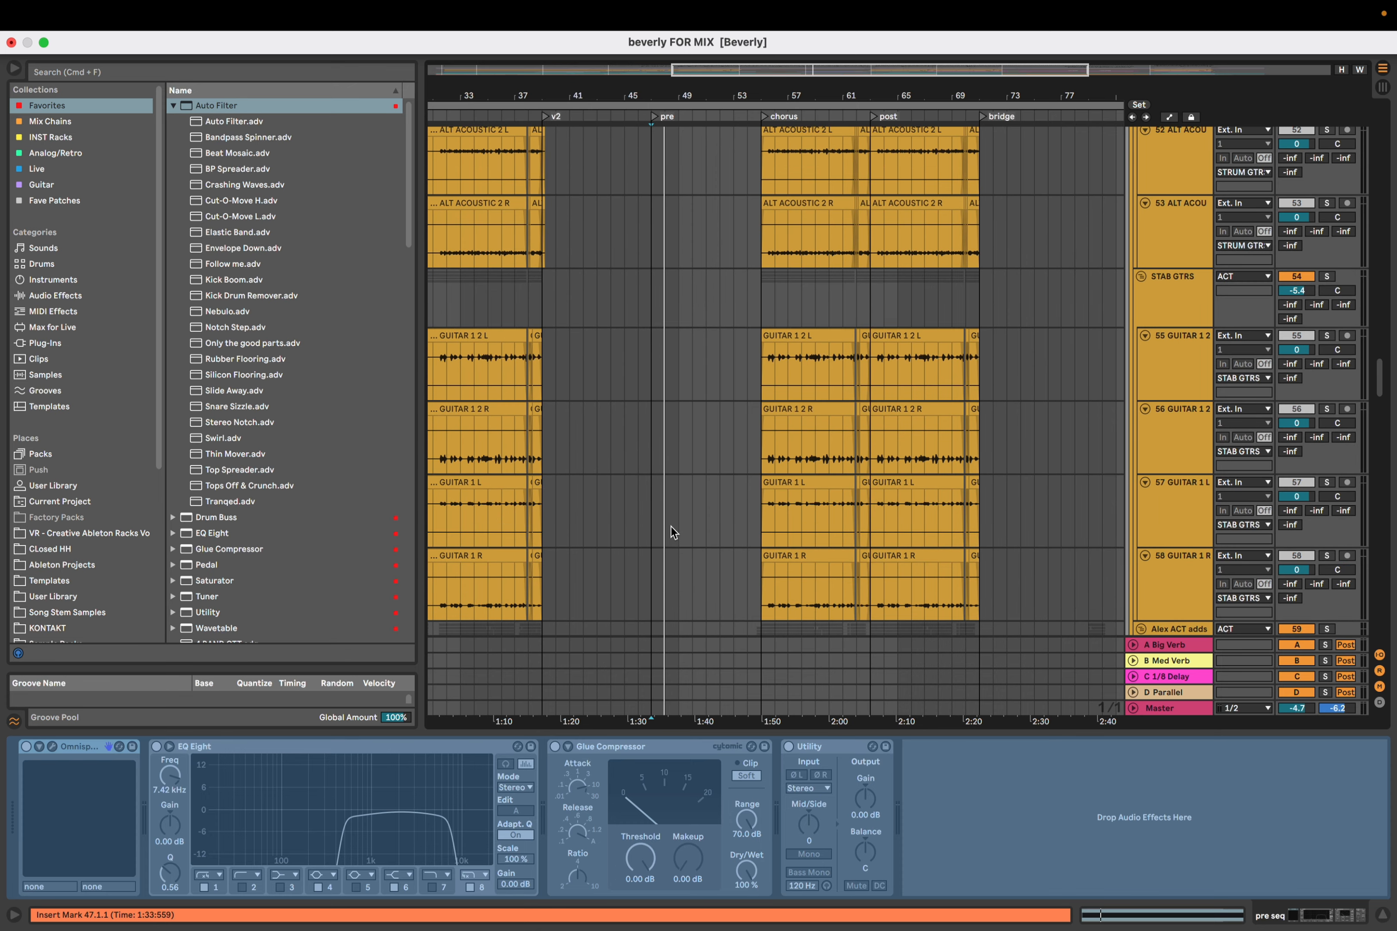
scroll(671, 527, "up", 15)
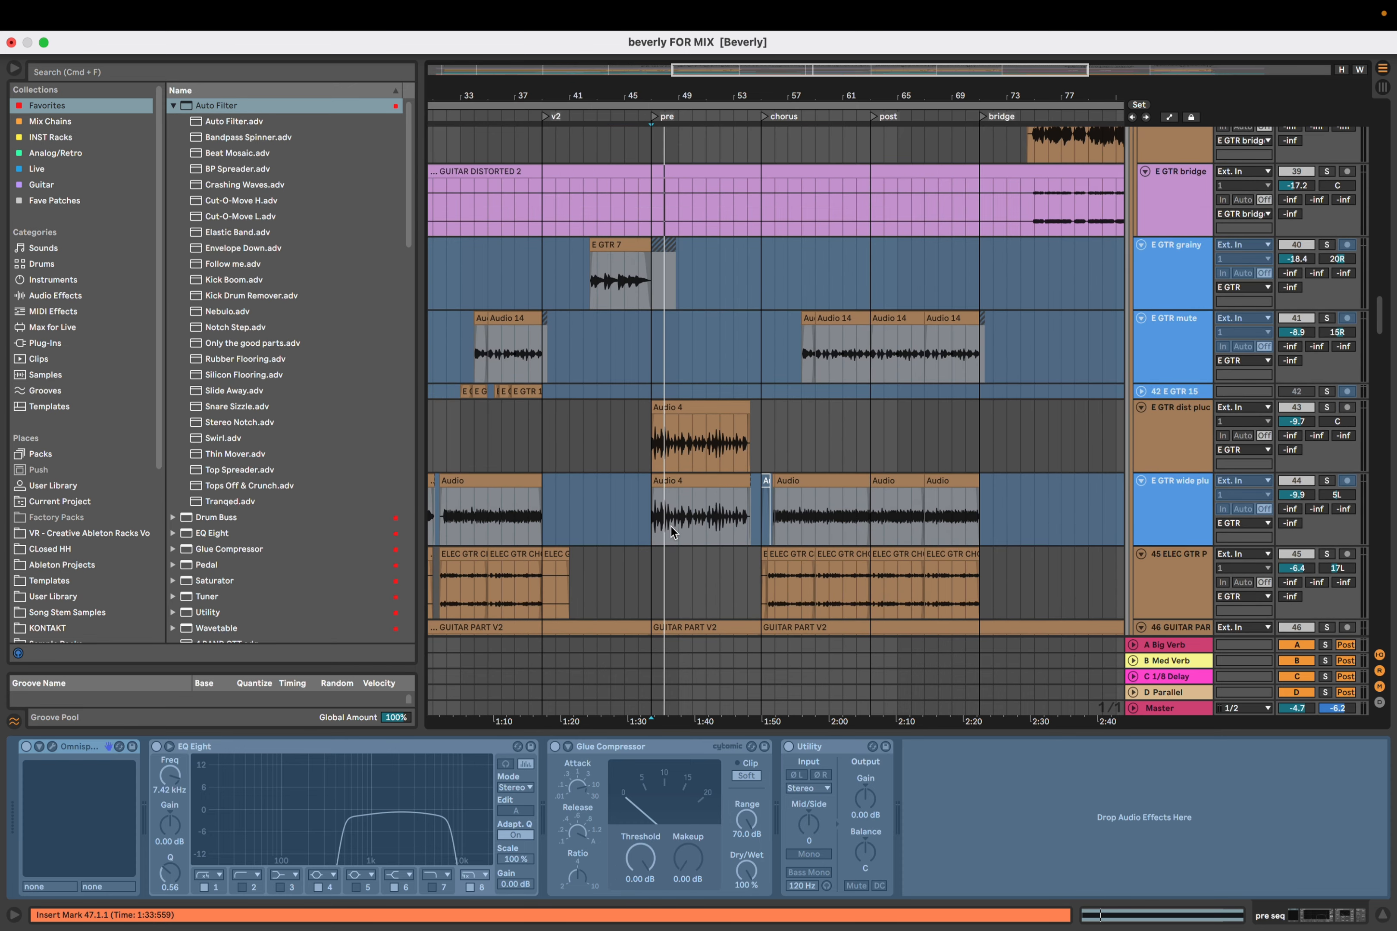
scroll(672, 528, "up", 3)
scroll(672, 528, "up", 2)
key("space")
left_click(1304, 490)
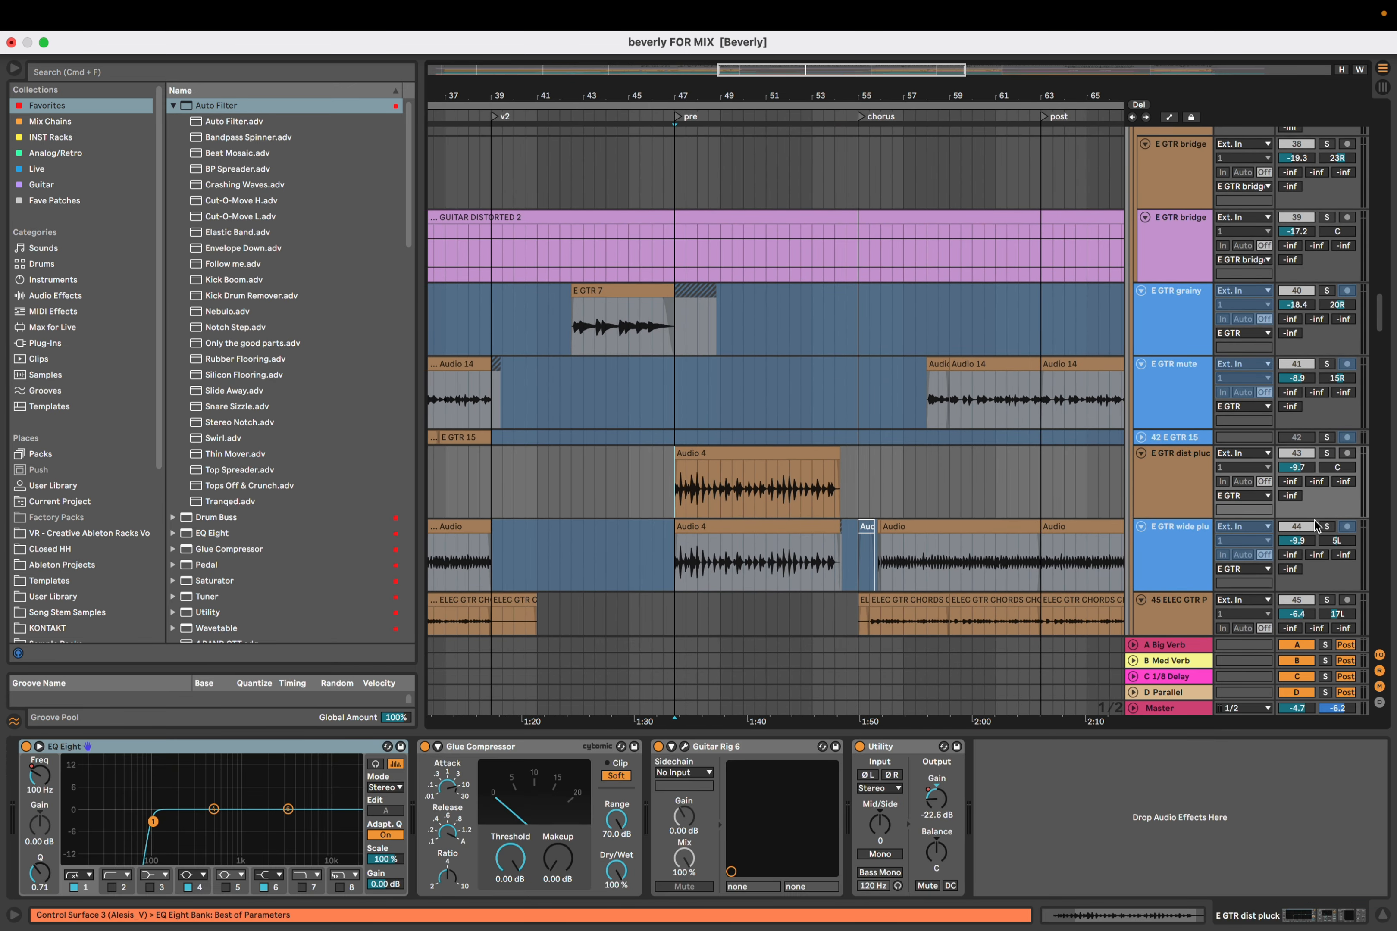
left_click(1325, 526)
left_click(1327, 453)
key("space")
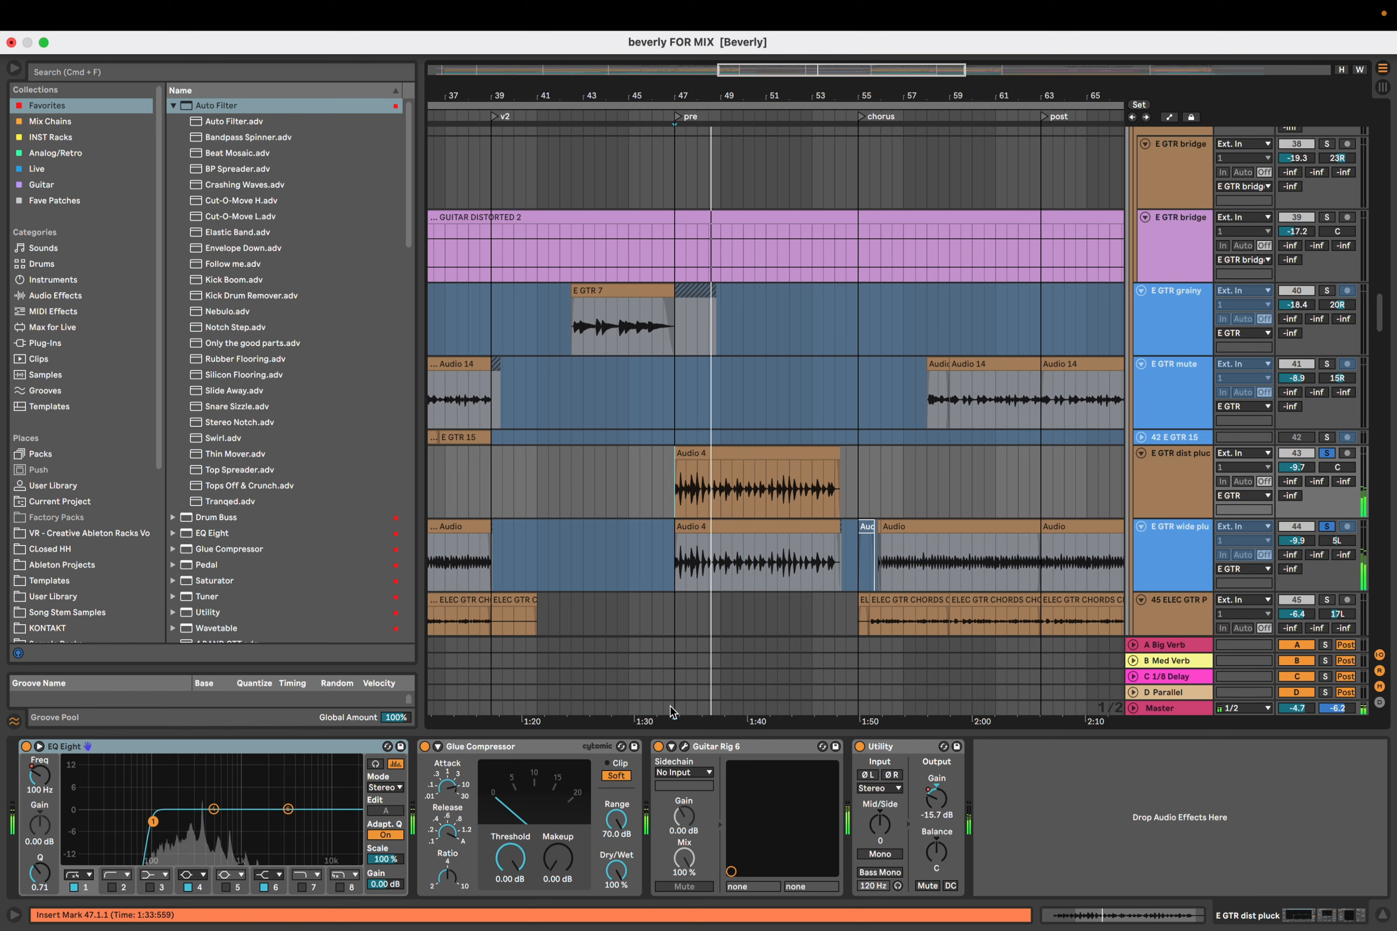
Inspect the Guitar Rig 6 preset on the E GTR dist pluck track, then stop playback
left_click(684, 748)
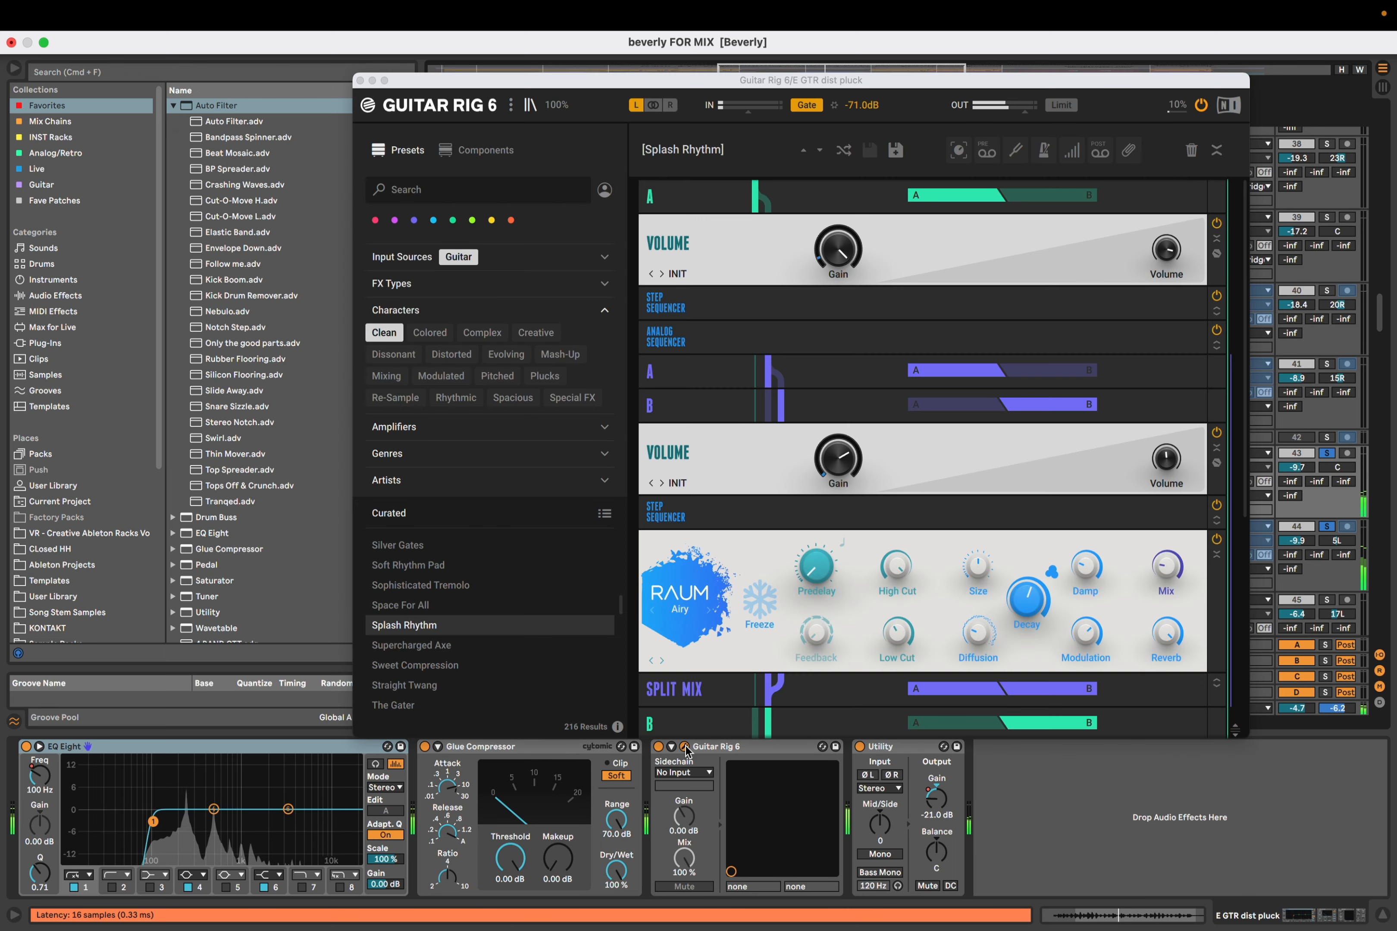
left_click(359, 79)
left_click(677, 409)
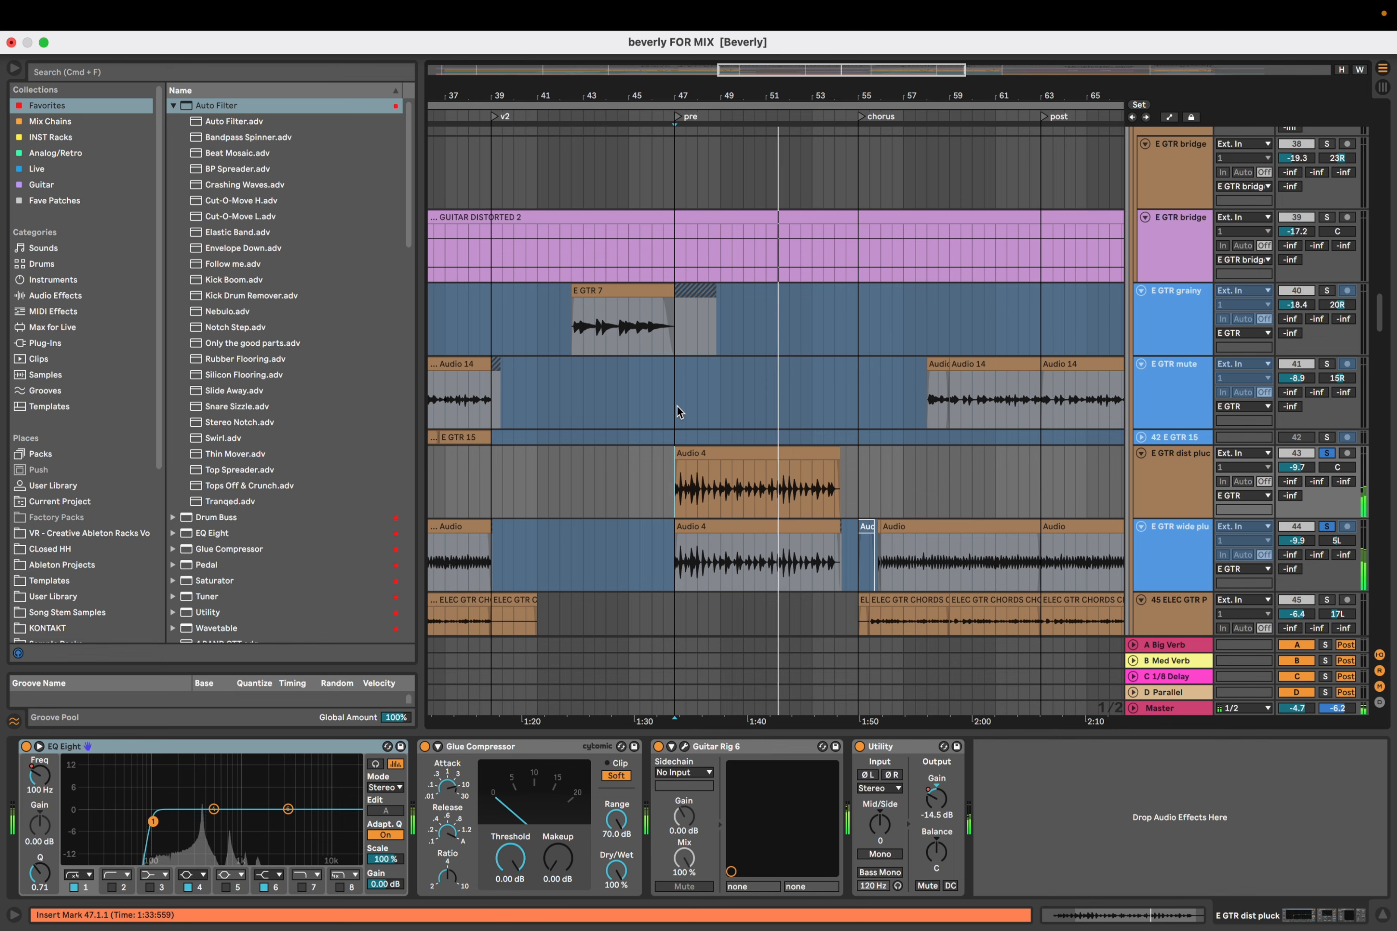
key("space")
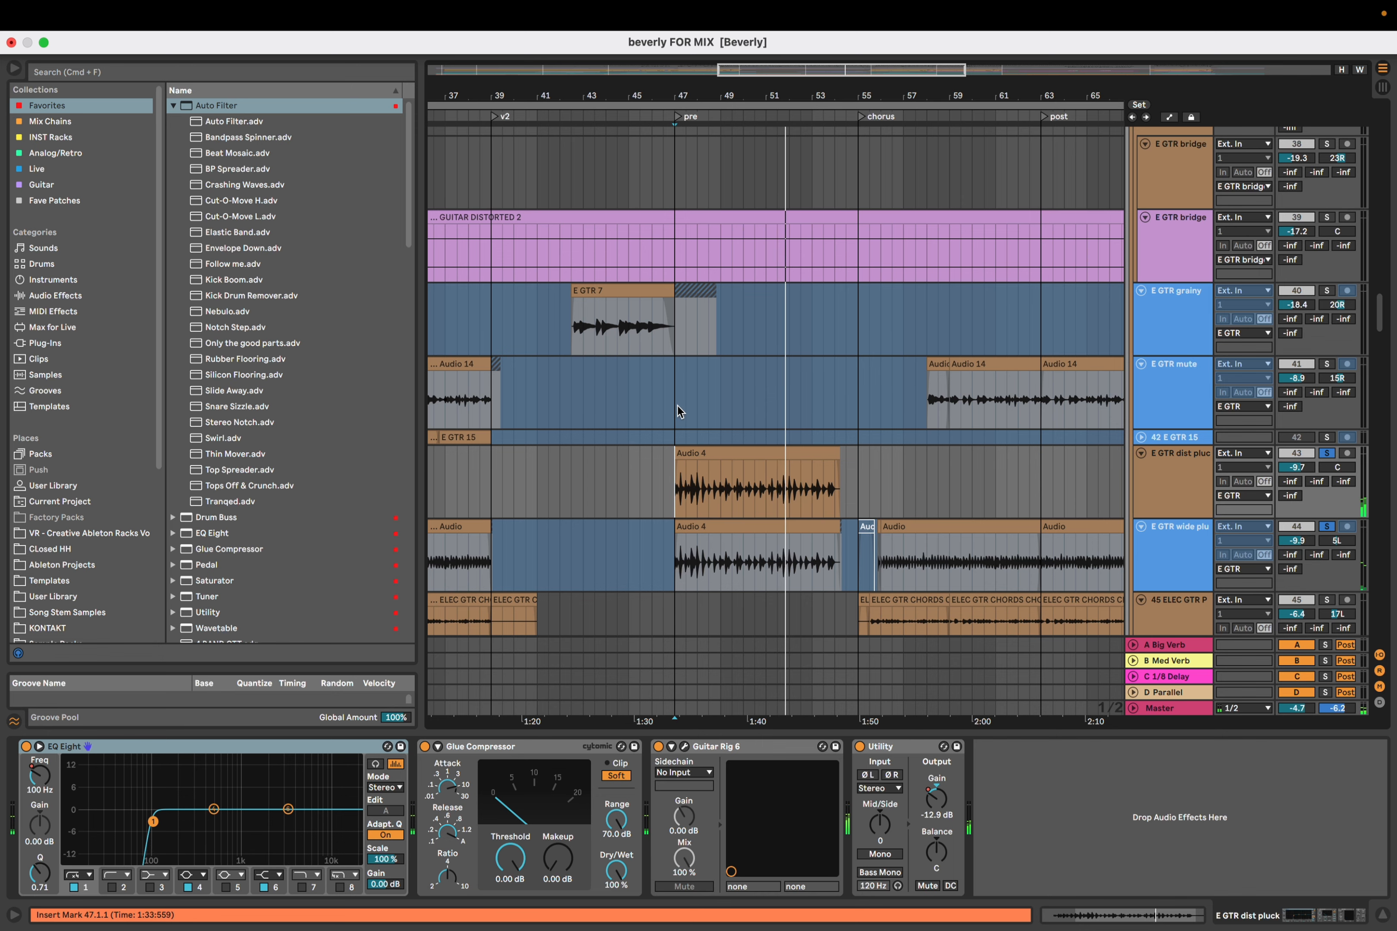
Look through the electric guitar and percussion tracks up to the toms and weird perc loop in the DRUMS group
key("Up")
key("Up")
key("Up")
key("Up")
key("Up")
key("Up")
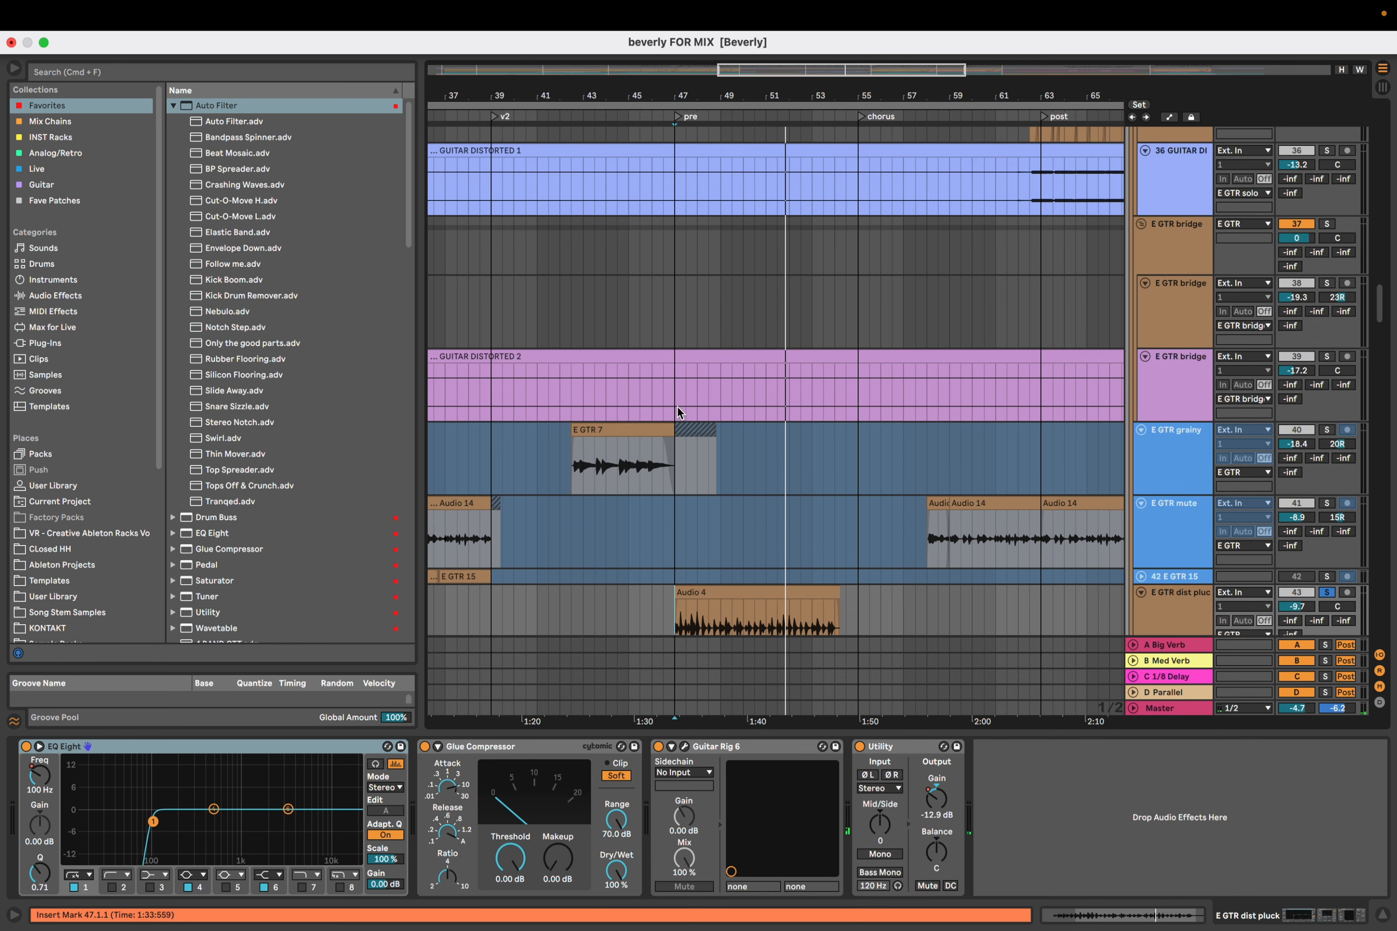
scroll(677, 406, "up", 10)
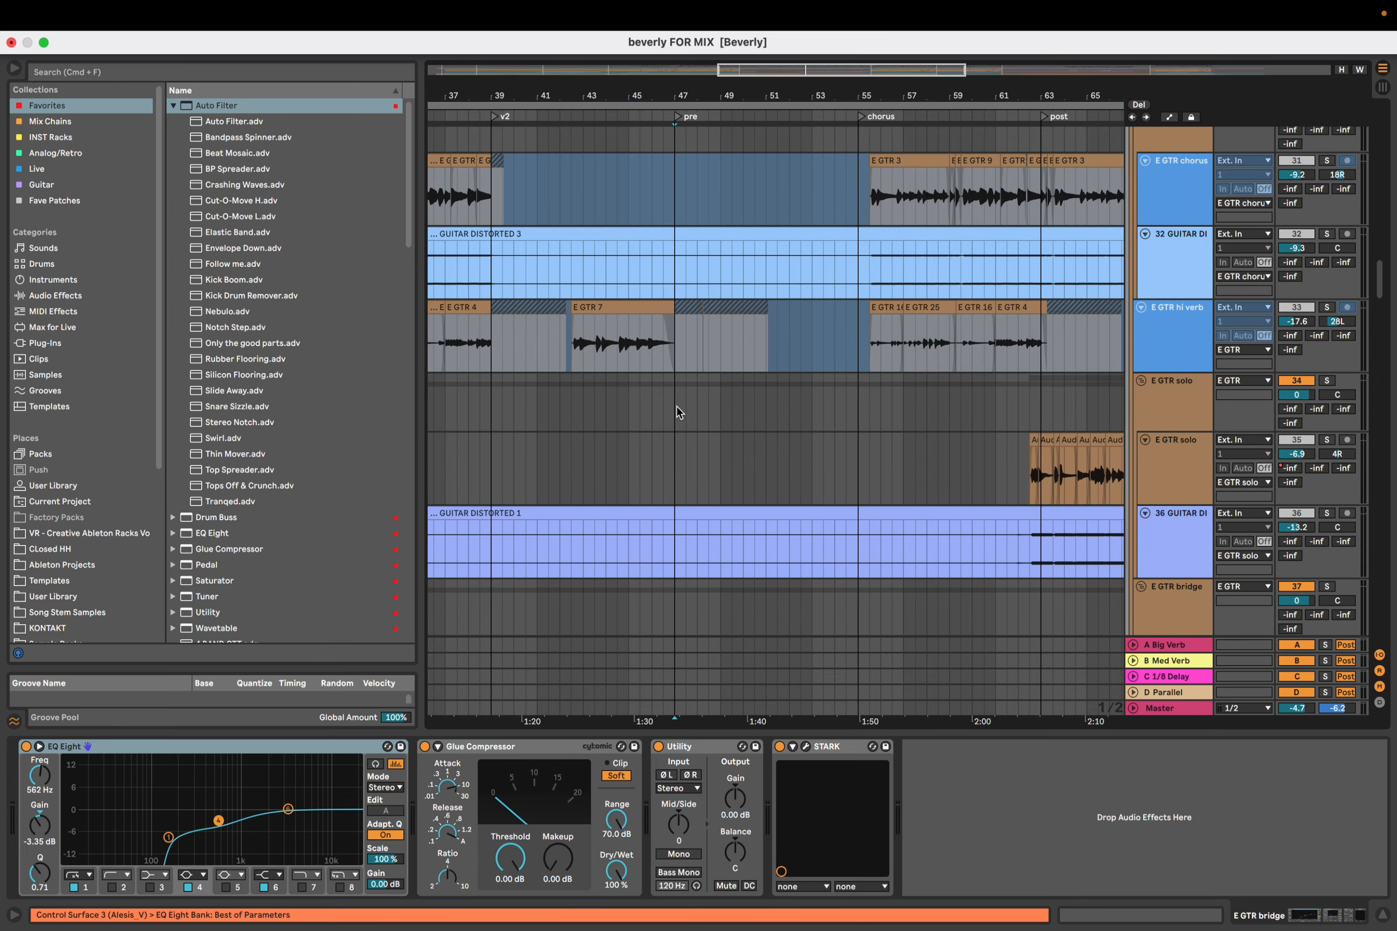
scroll(677, 407, "up", 3)
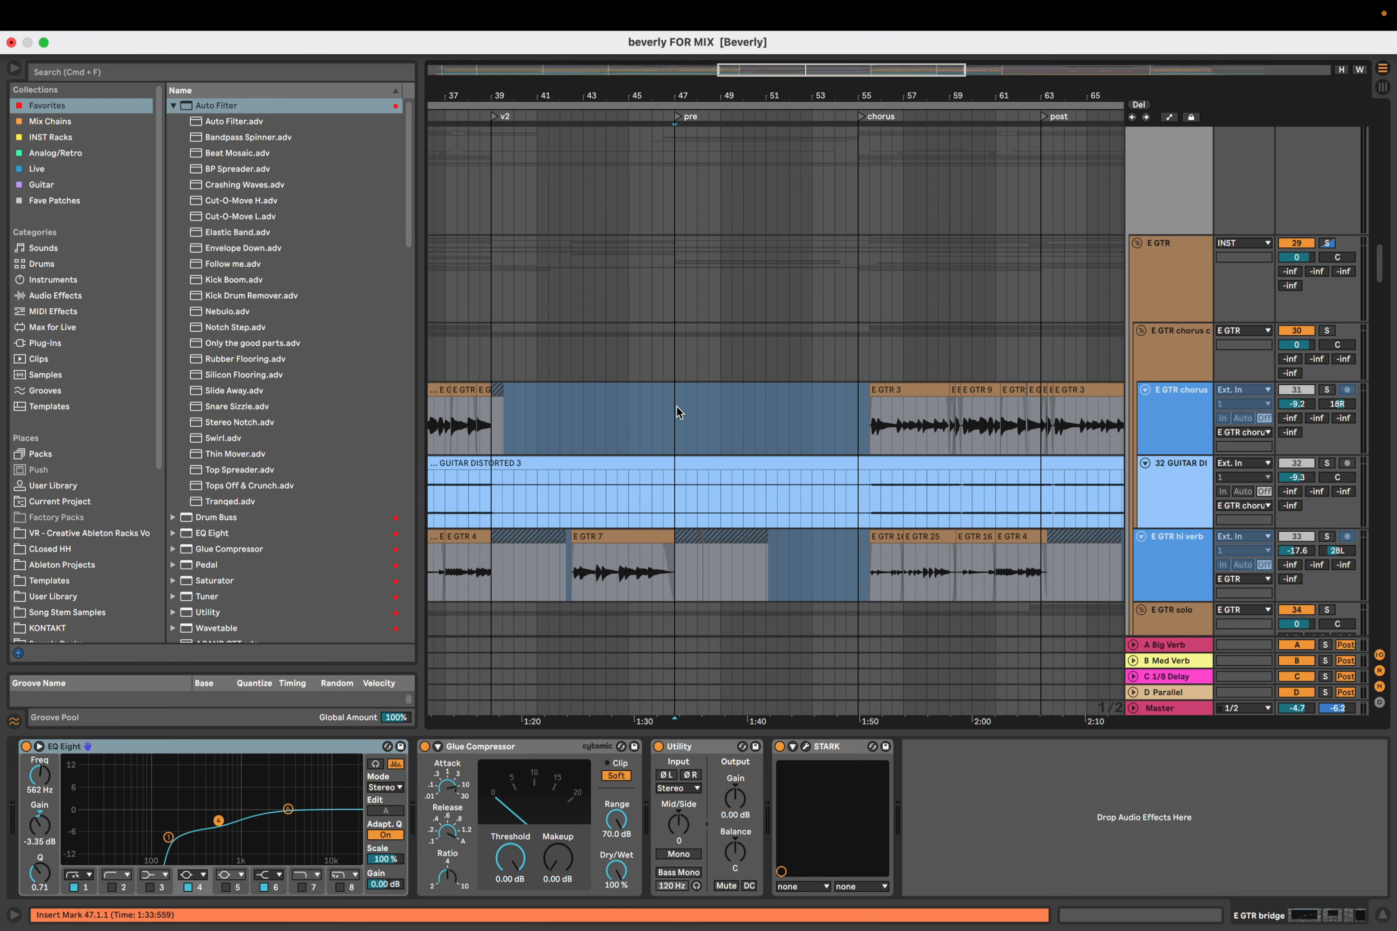
key("Up")
key("Up")
key("Up")
key("Up")
key("Up")
key("Up")
key("Up")
key("Up")
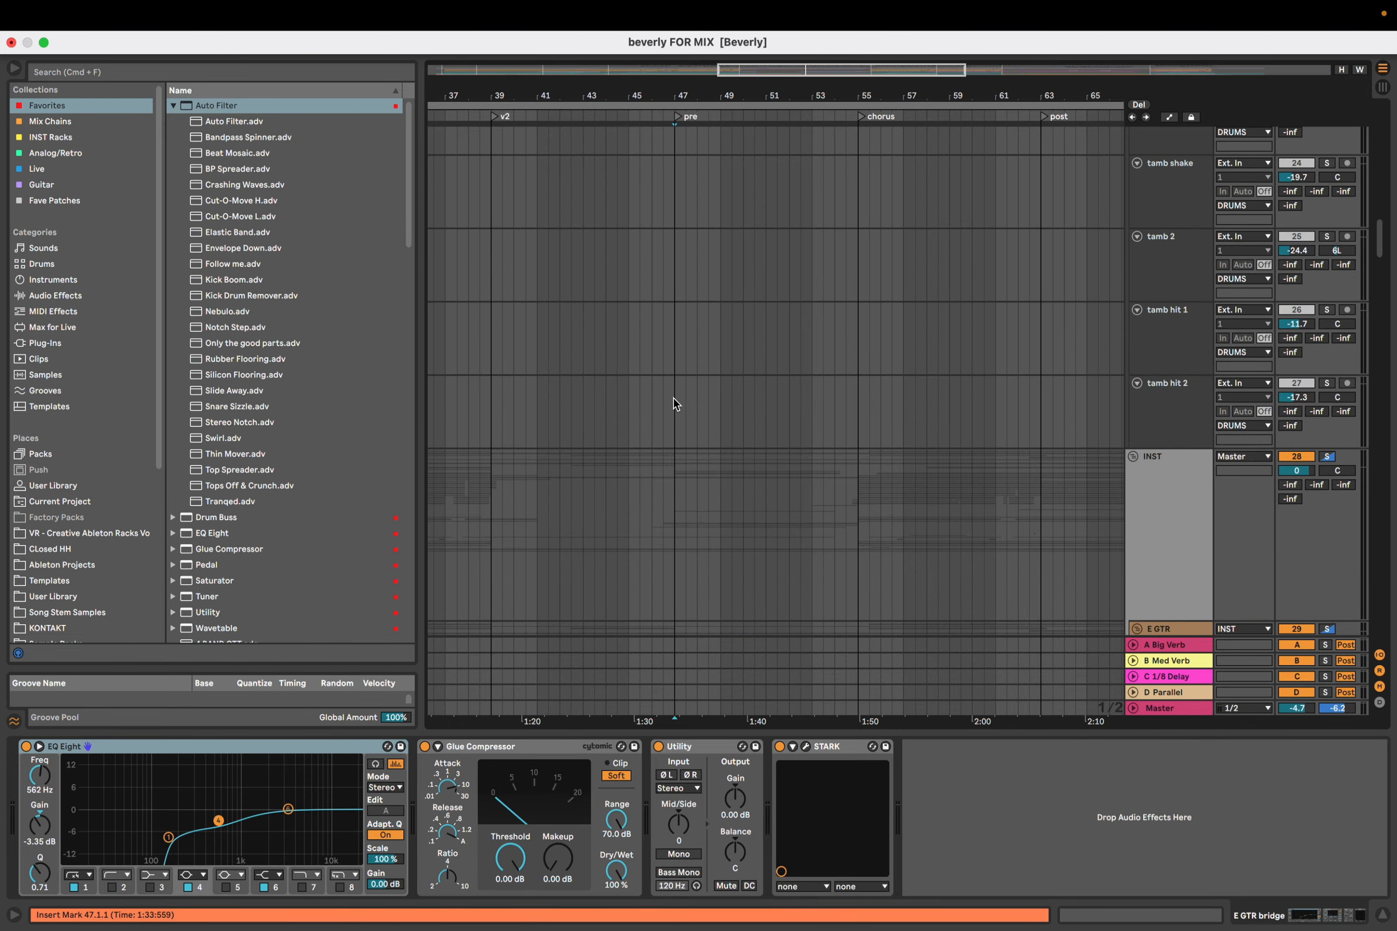
scroll(673, 403, "up", 15)
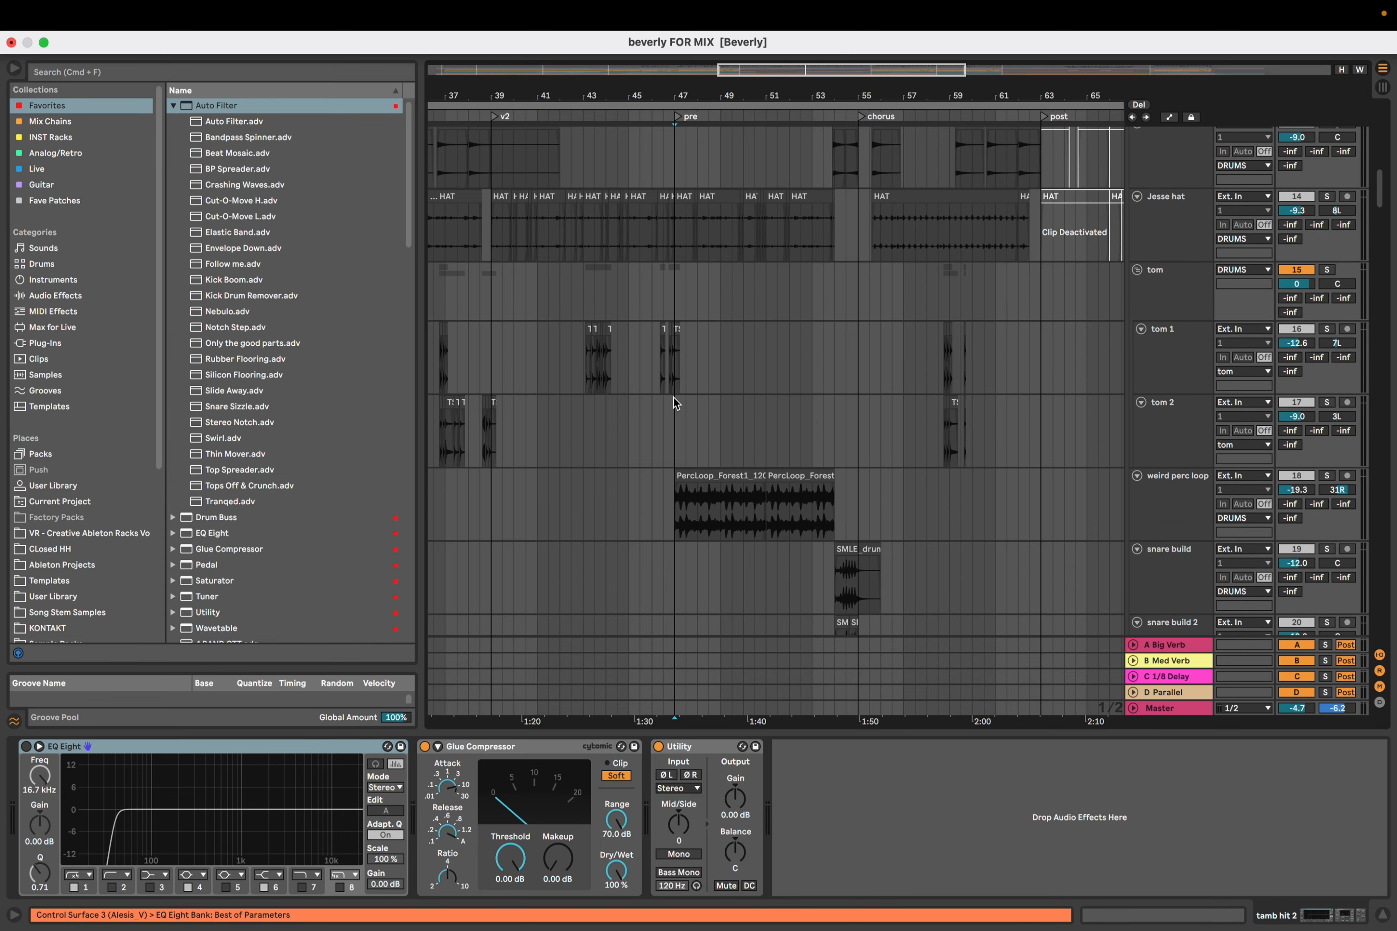
scroll(673, 397, "up", 1)
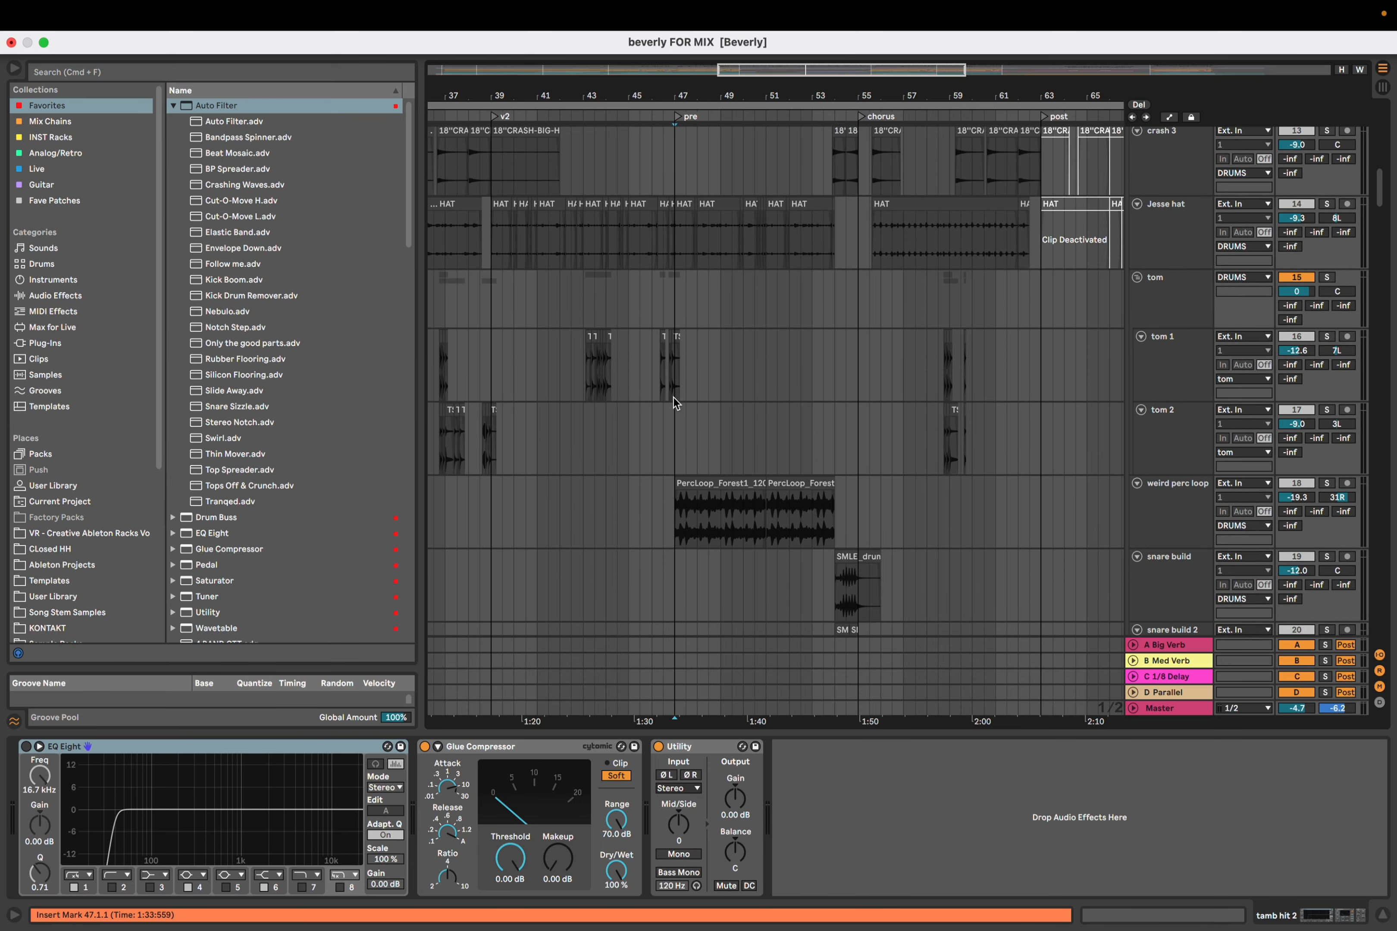
Solo the weird perc loop track, play it from 47.1.1, and open its first PercLoop_Forest1_120BPM clip for inspection
left_click(672, 515)
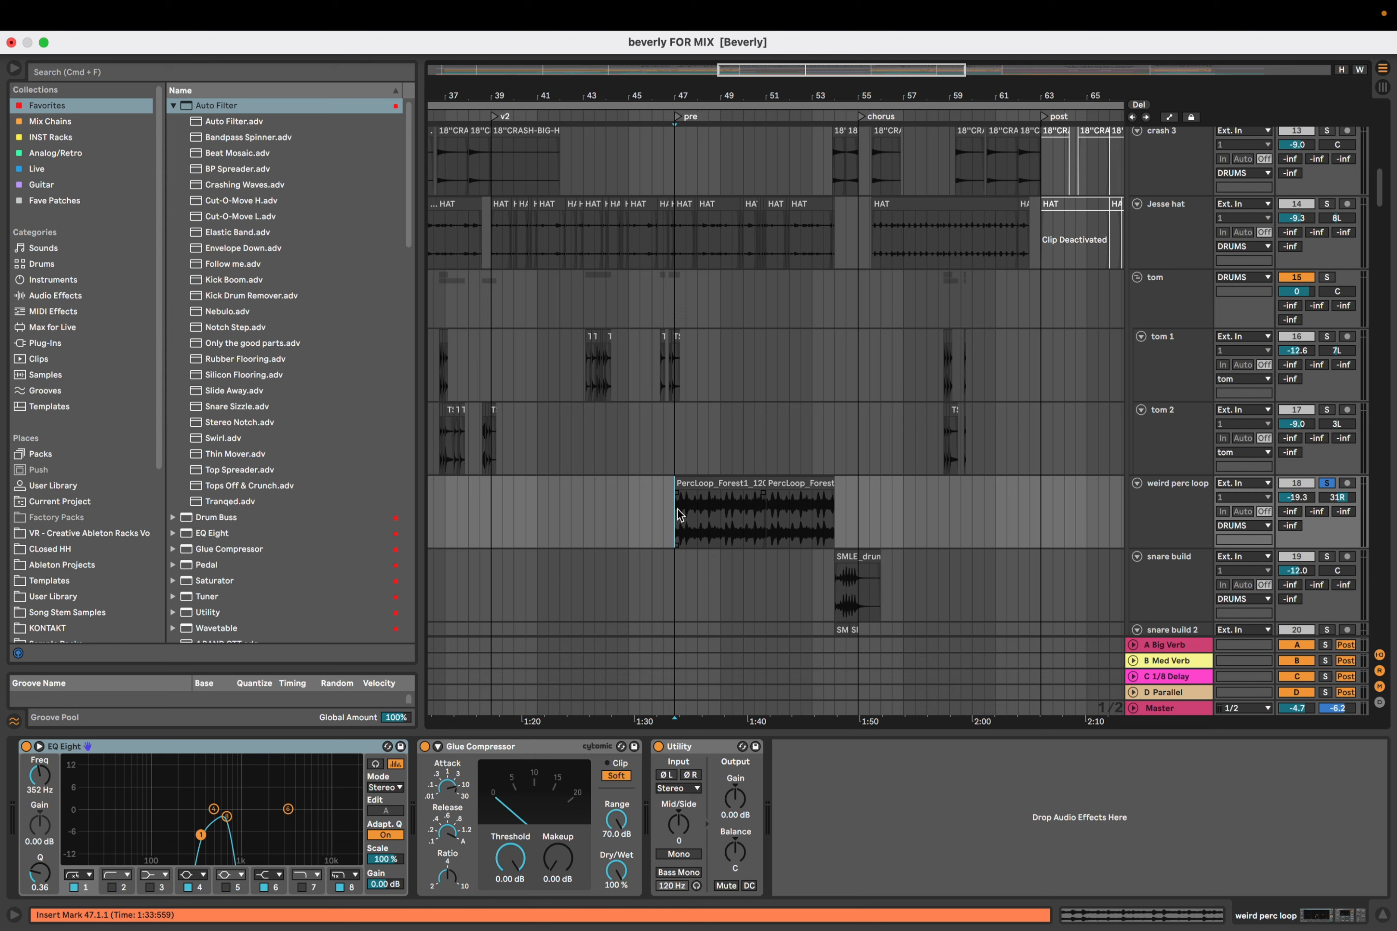
key("space")
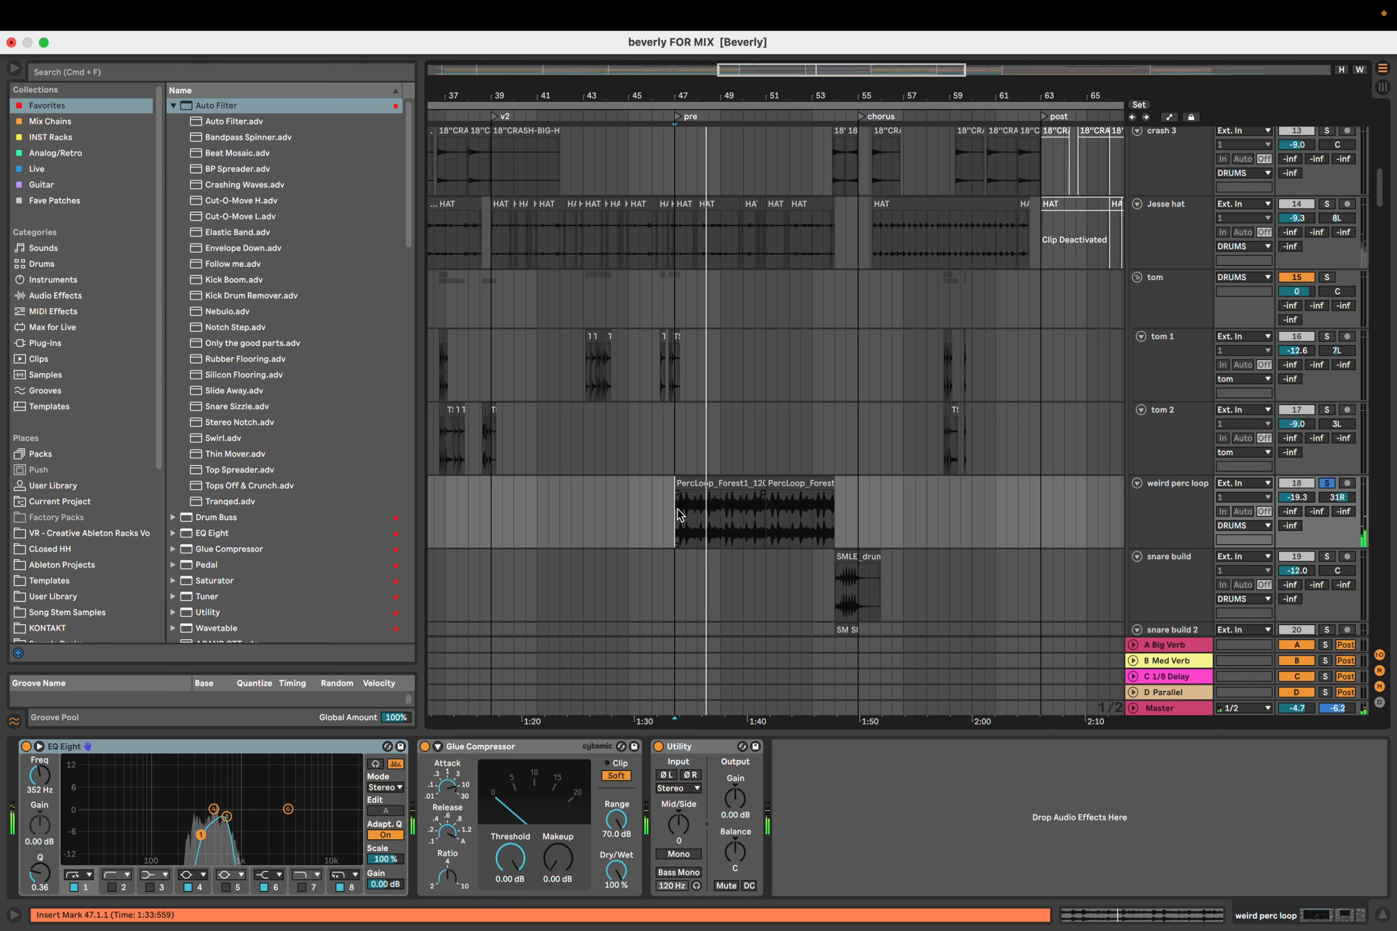
scroll(709, 529, "up", 5)
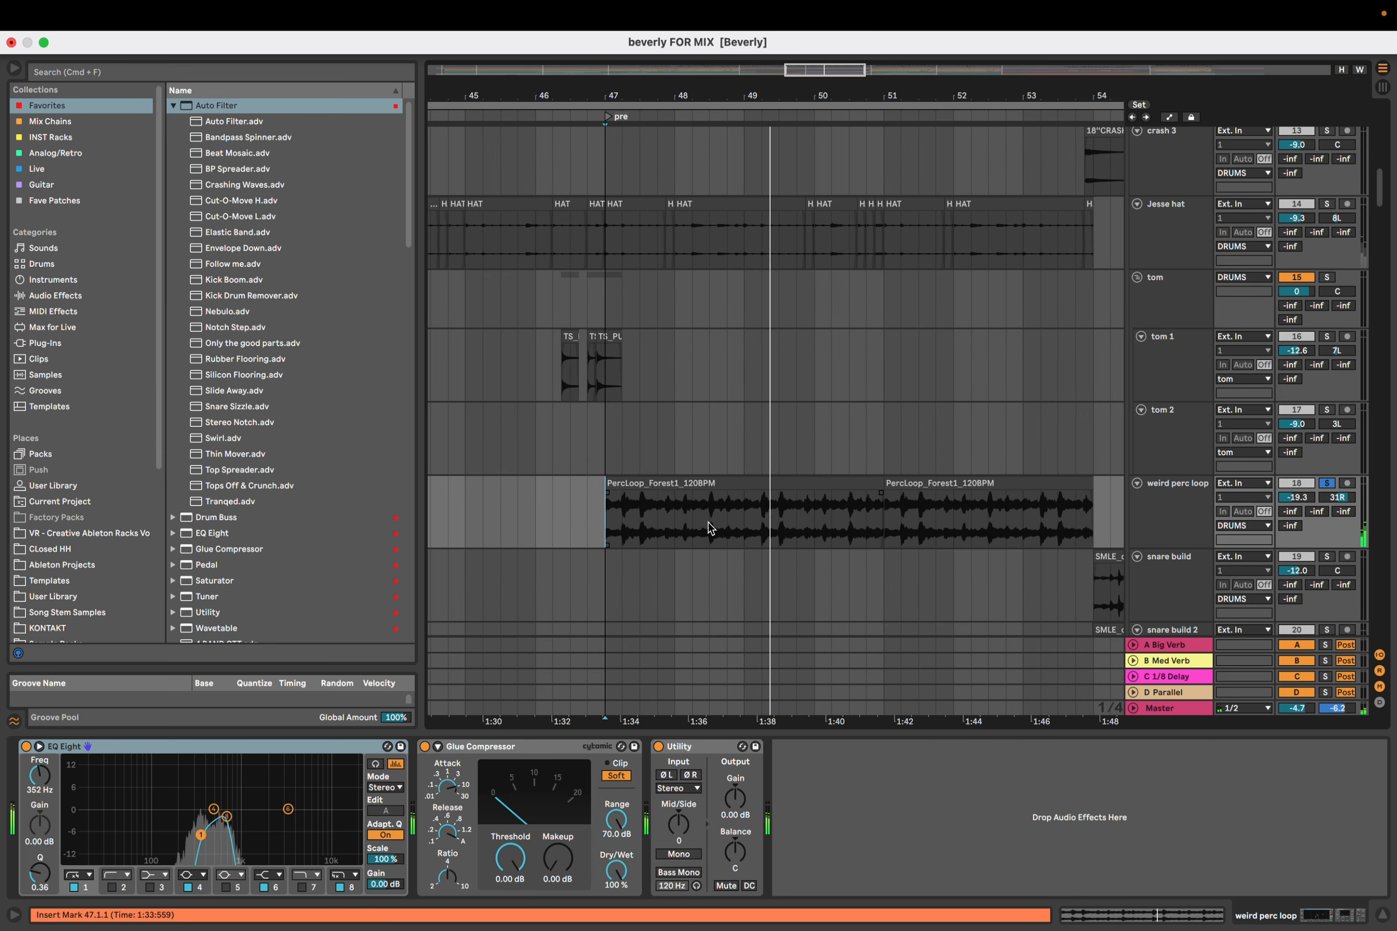
double_click(710, 528)
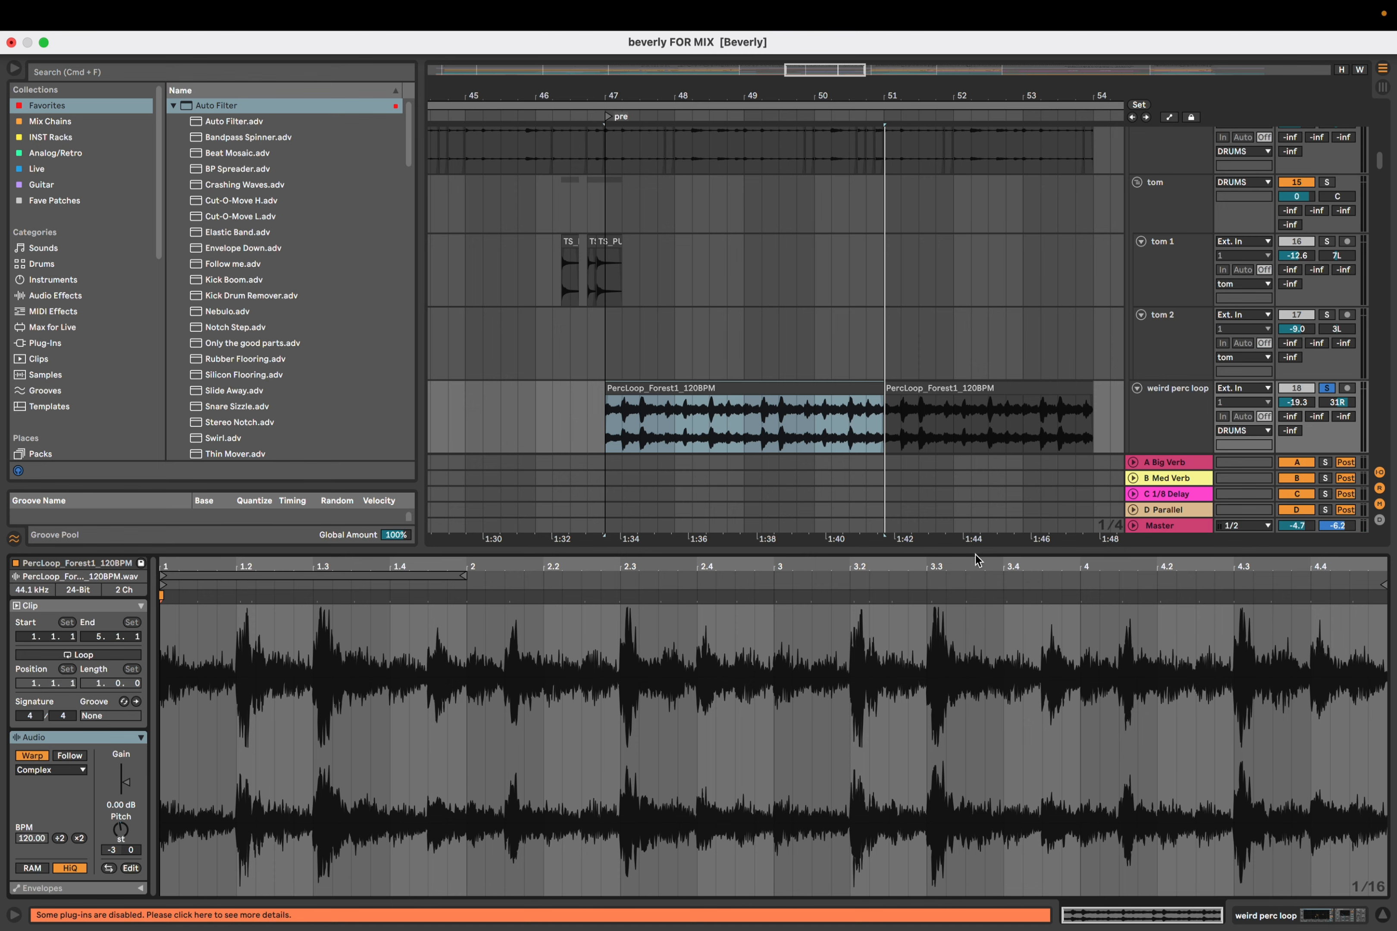
Solo the DRUMS group and play it from the start of the pre section at bar 47
key("super+alt+l")
key("minus")
scroll(739, 623, "up", 8)
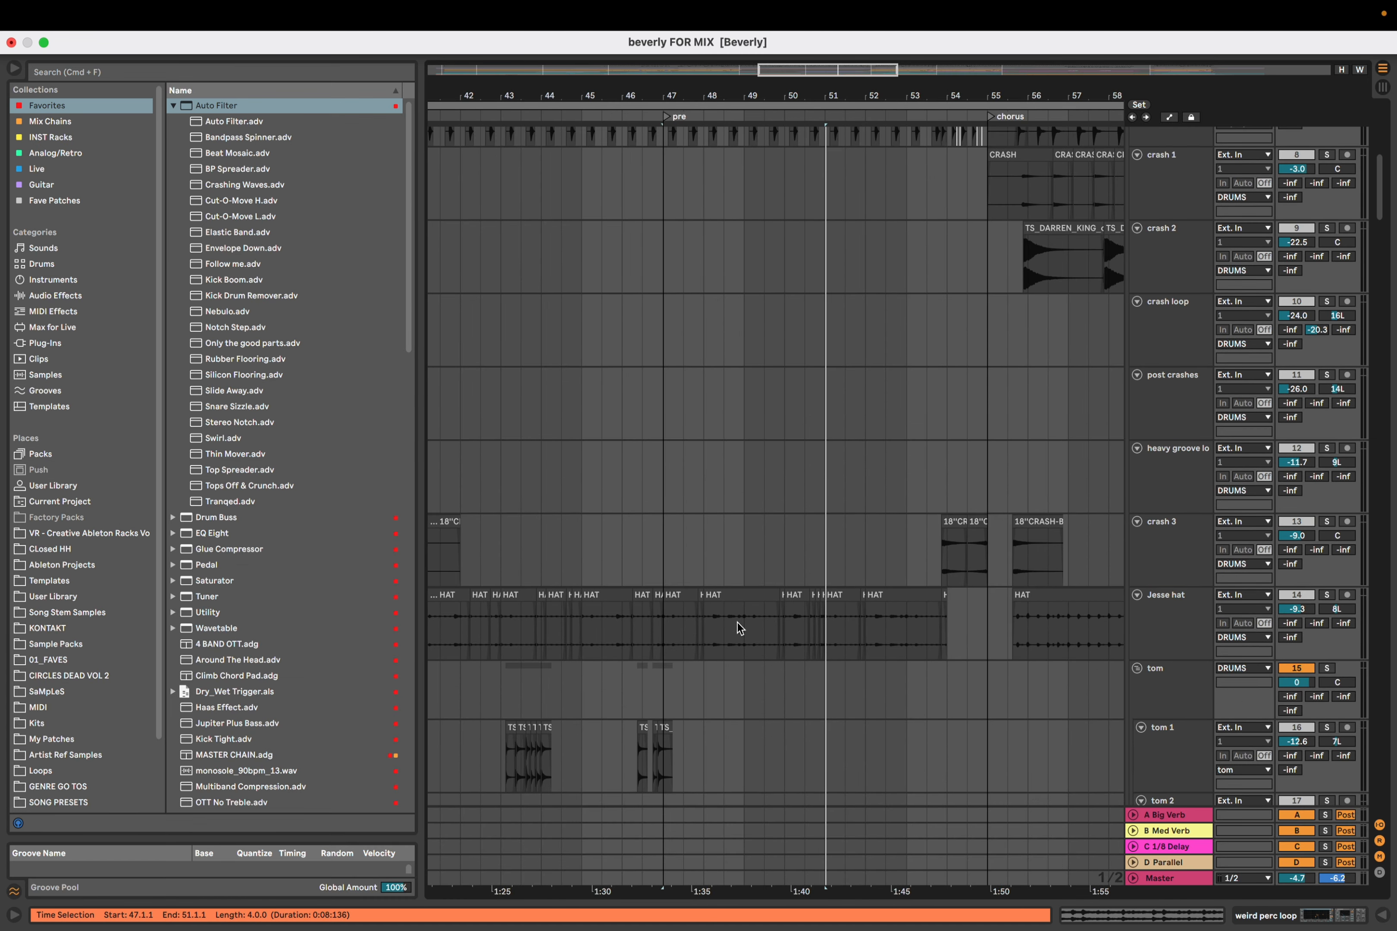
scroll(737, 622, "up", 10)
left_click(662, 203)
key("s")
key("space")
scroll(696, 354, "down", 10)
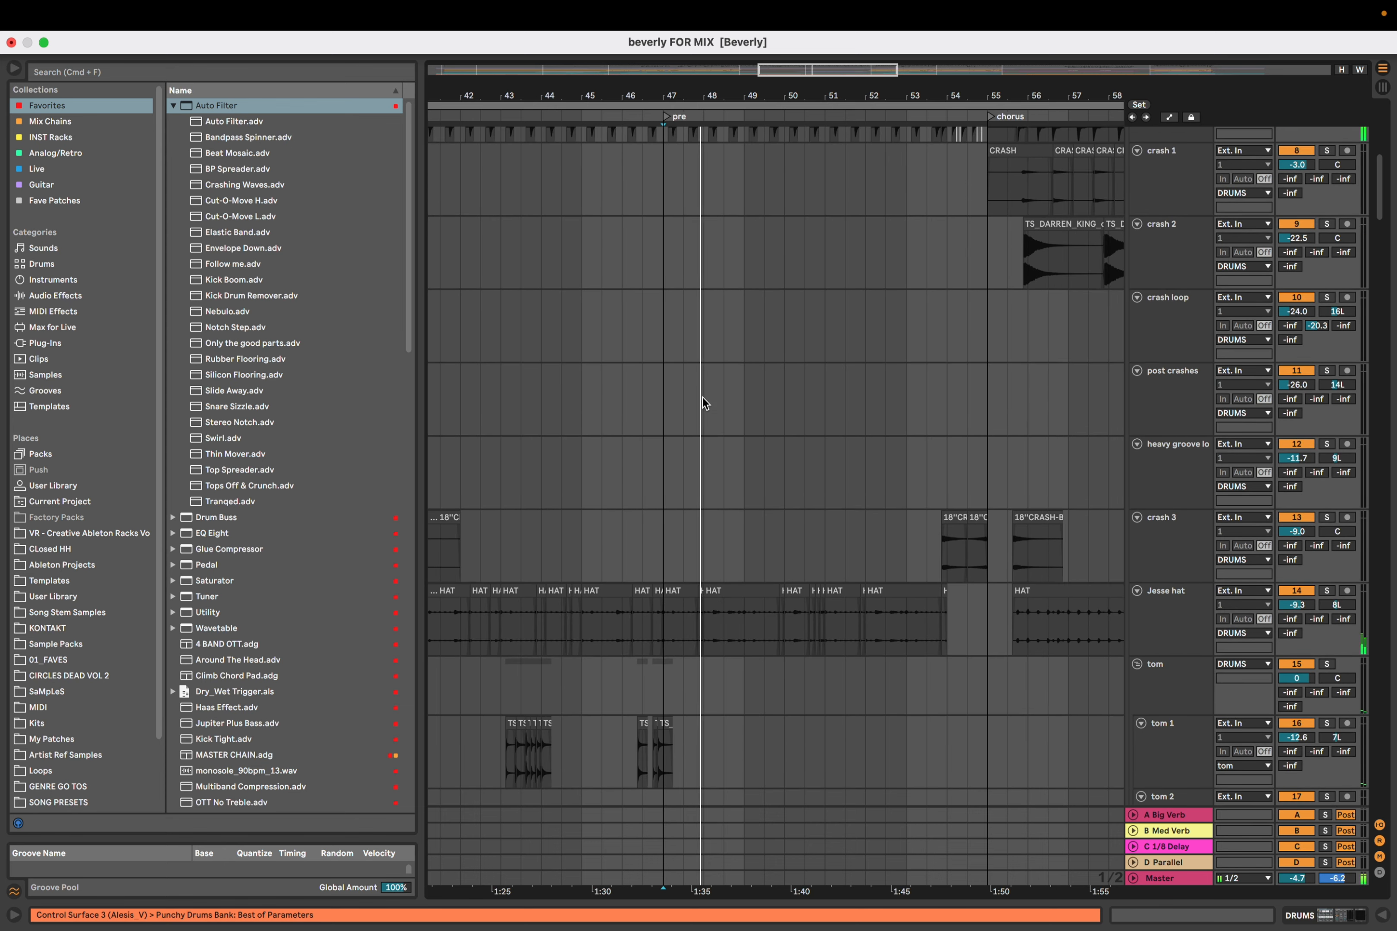
scroll(703, 397, "down", 3)
key("space")
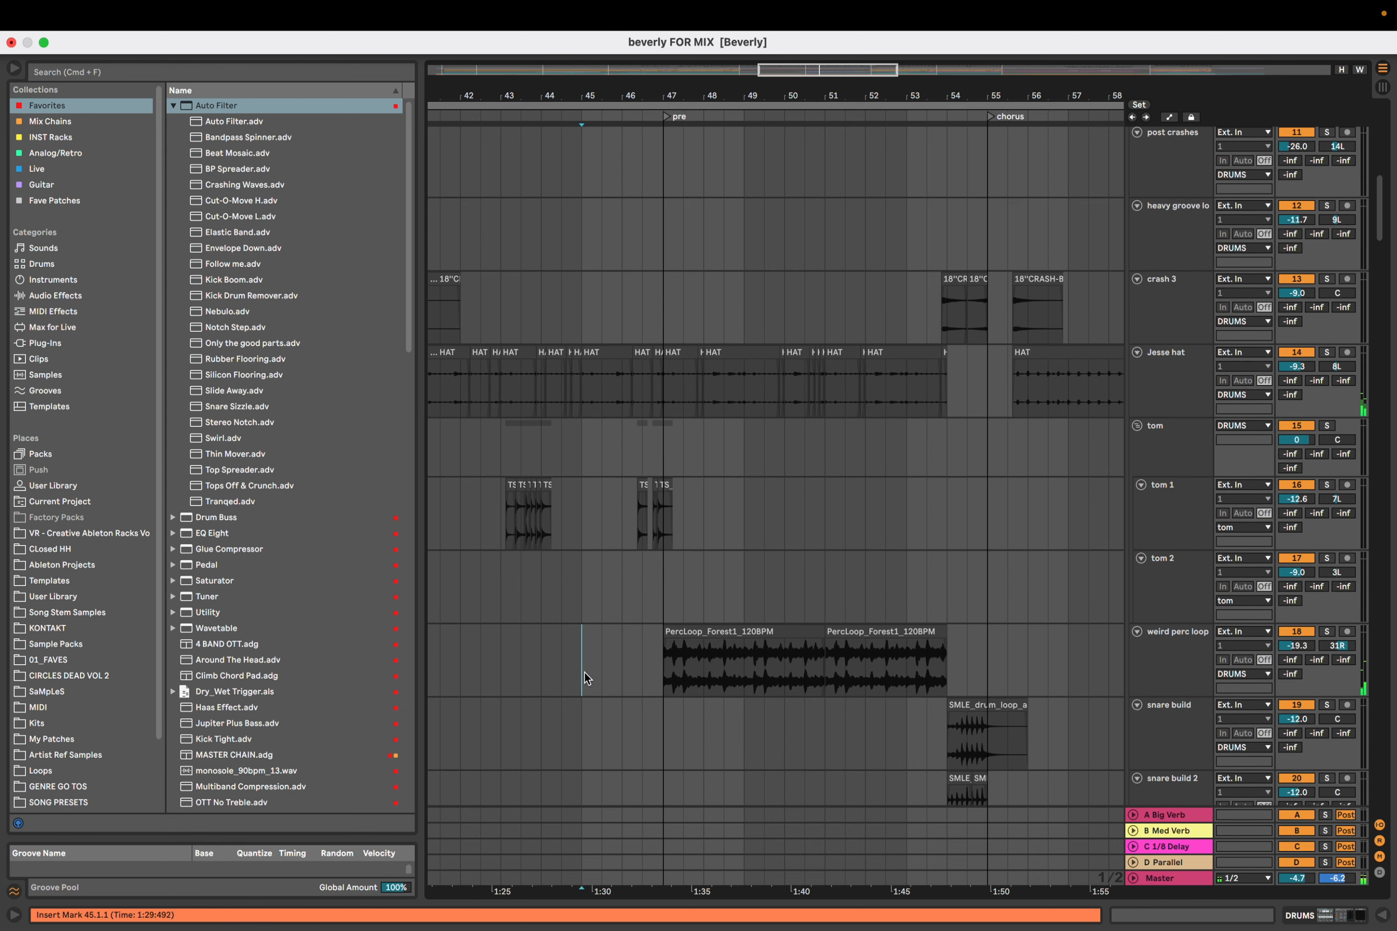
Play the soloed drums from bar 45, and again from bar 47 where the weird perc loop enters
left_click(582, 668)
key("space")
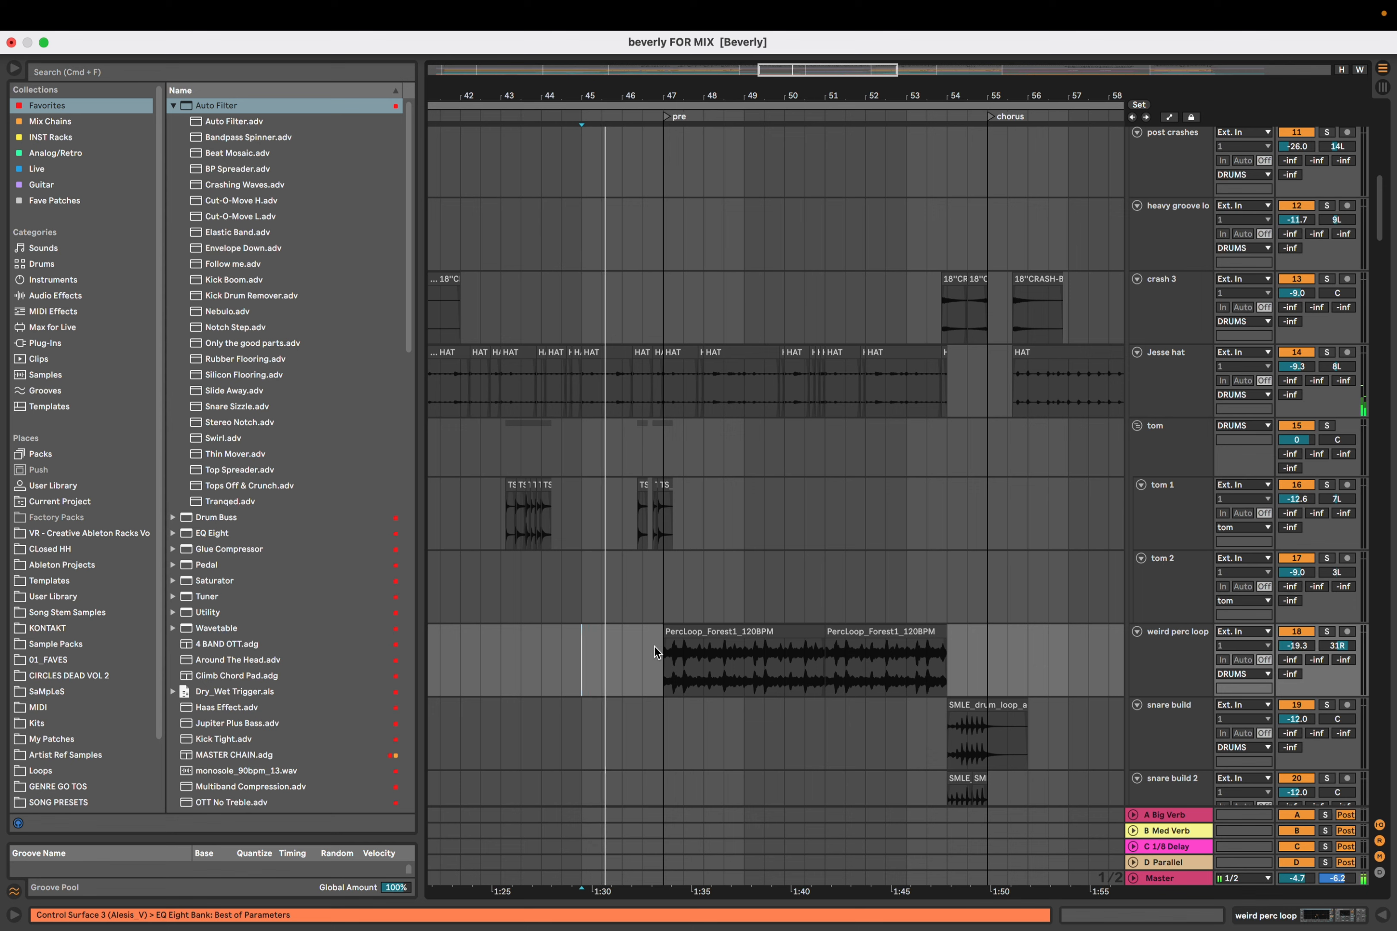
key("space")
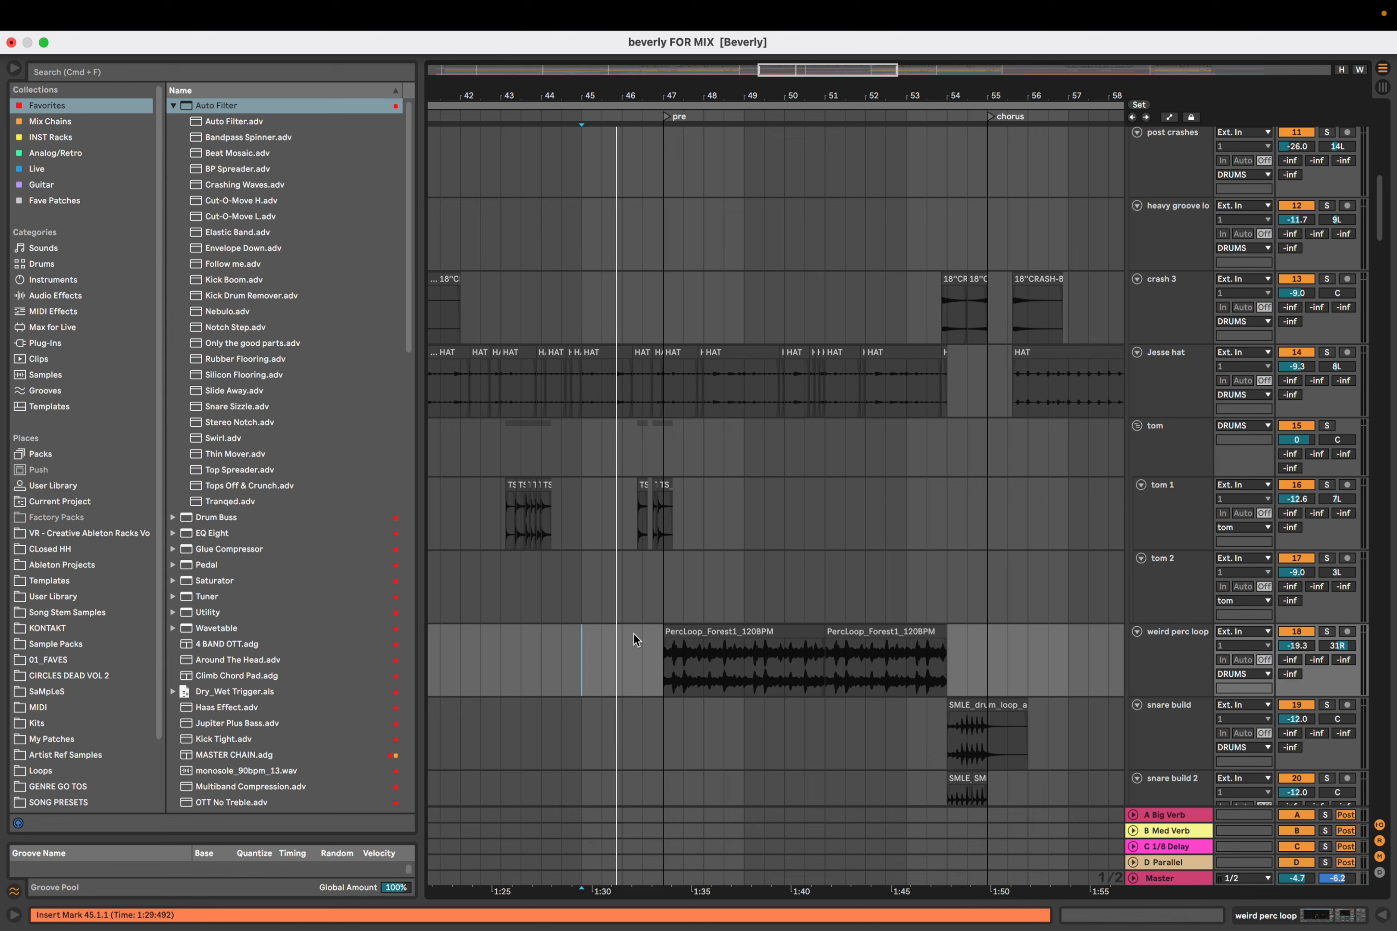
left_click(663, 661)
key("space")
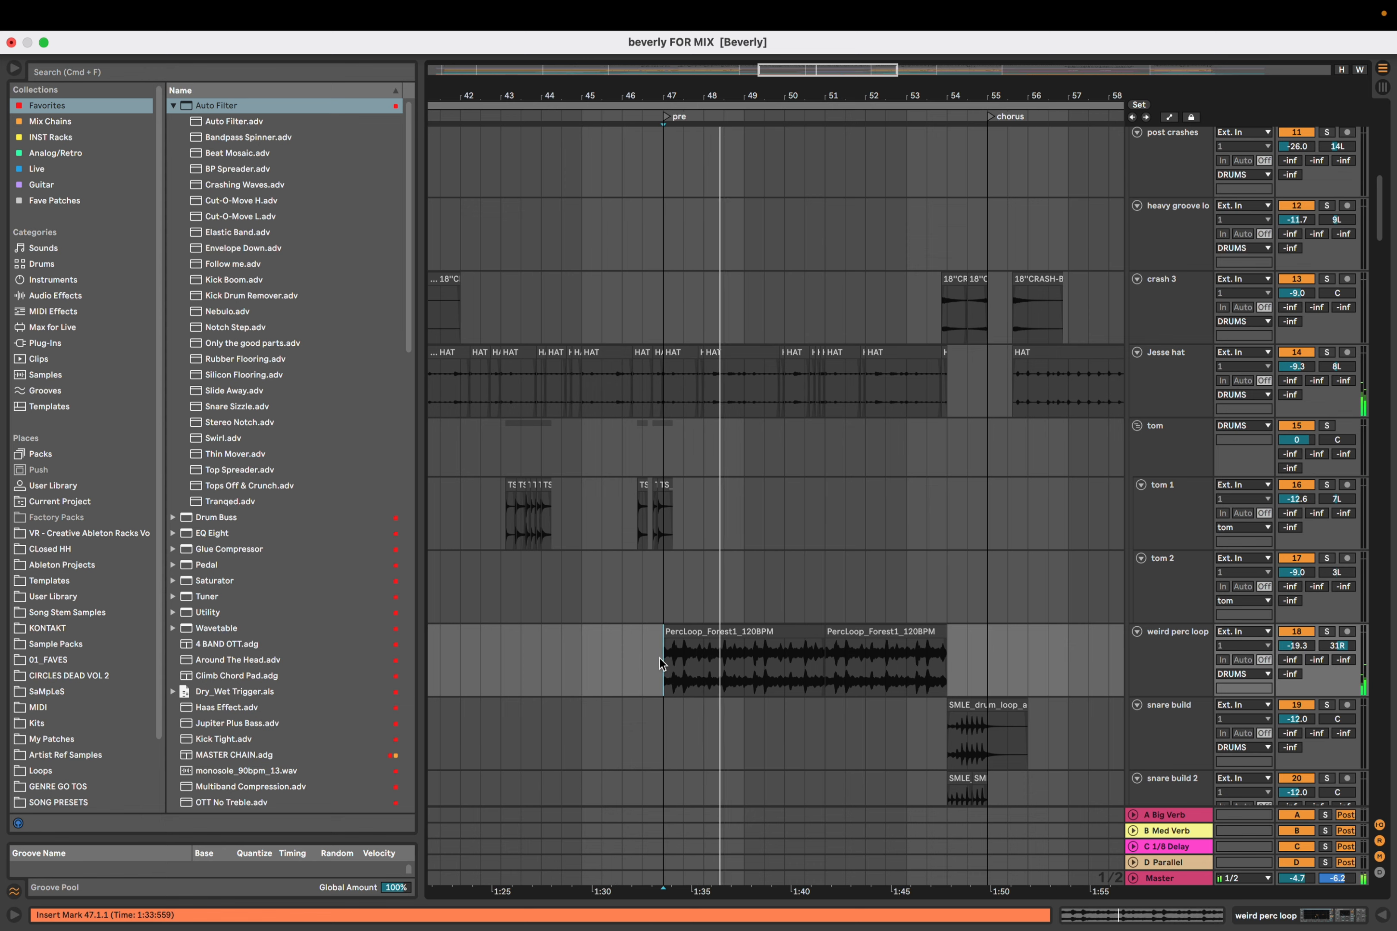
key("minus")
key("minus")
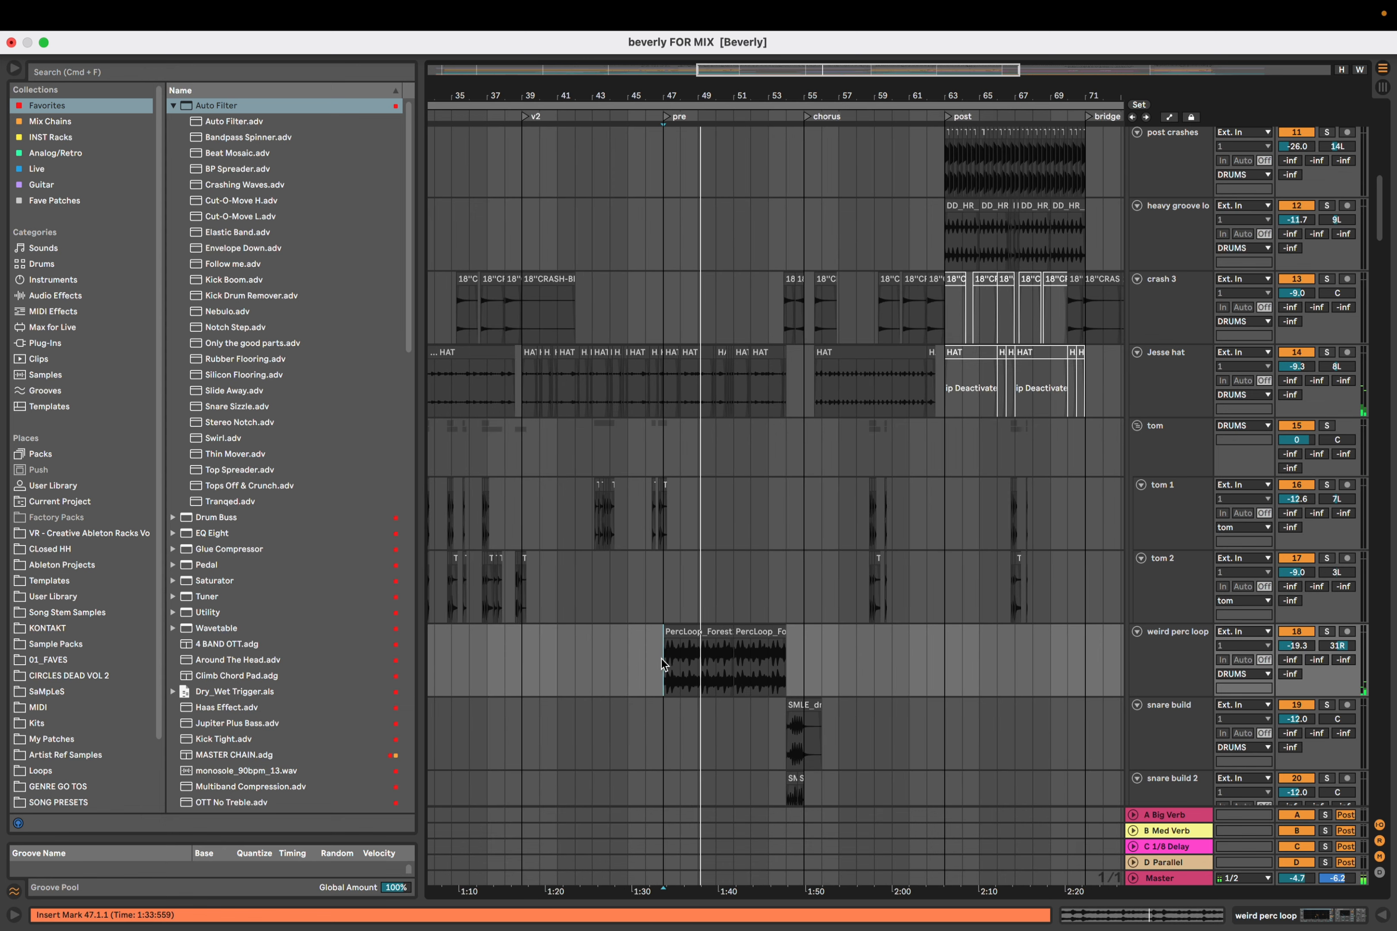
left_click_drag(679, 670, 727, 551)
key("minus")
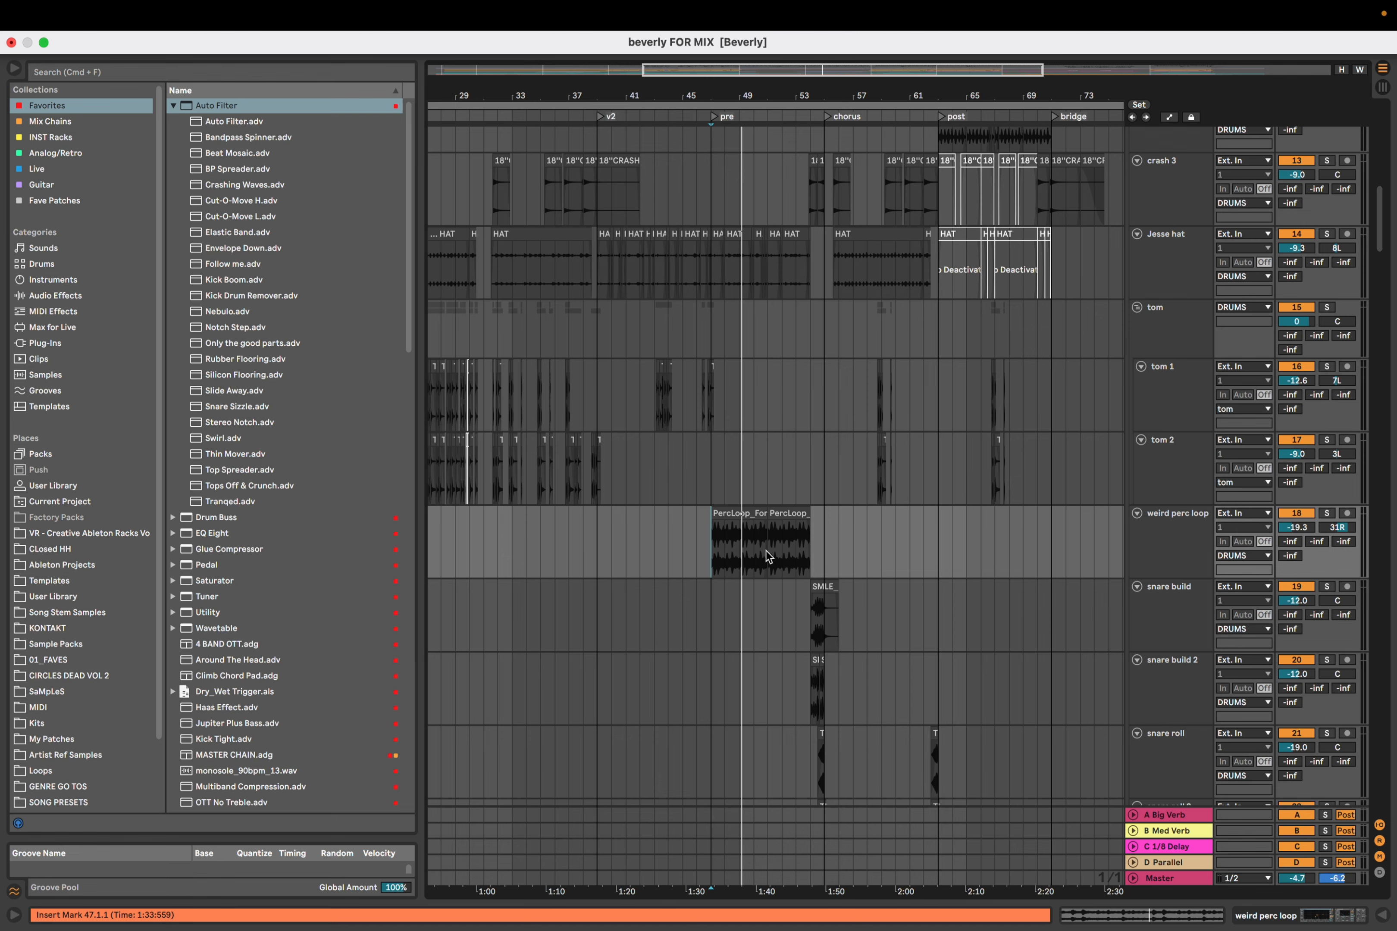
Place the insert marker at bar 54 on the snare build 2 track, where its clips begin
scroll(775, 514, "down", 10)
scroll(817, 568, "up", 3, "super")
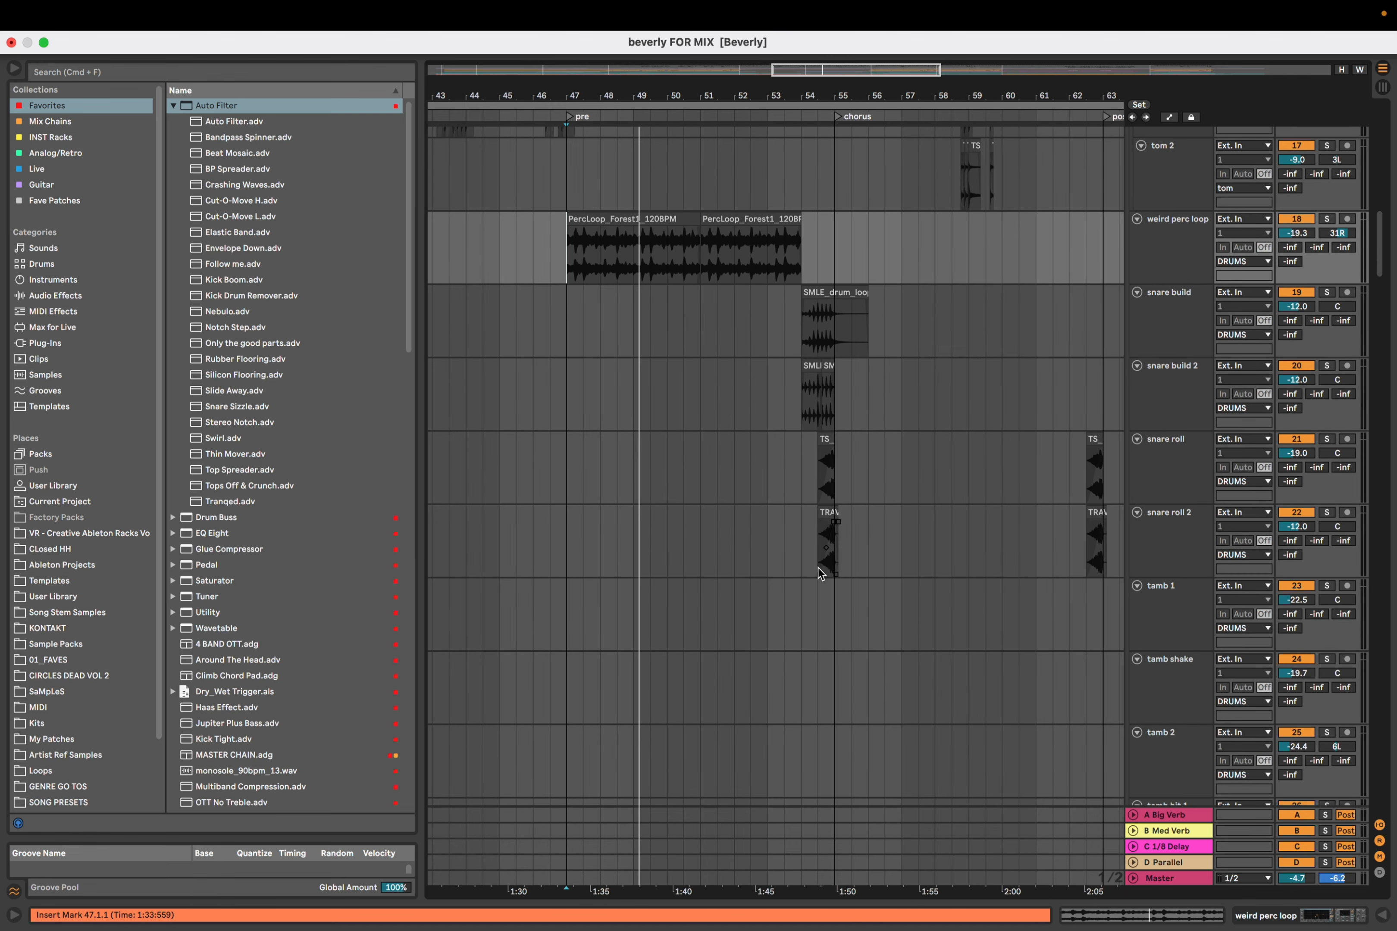
left_click_drag(808, 596, 778, 615)
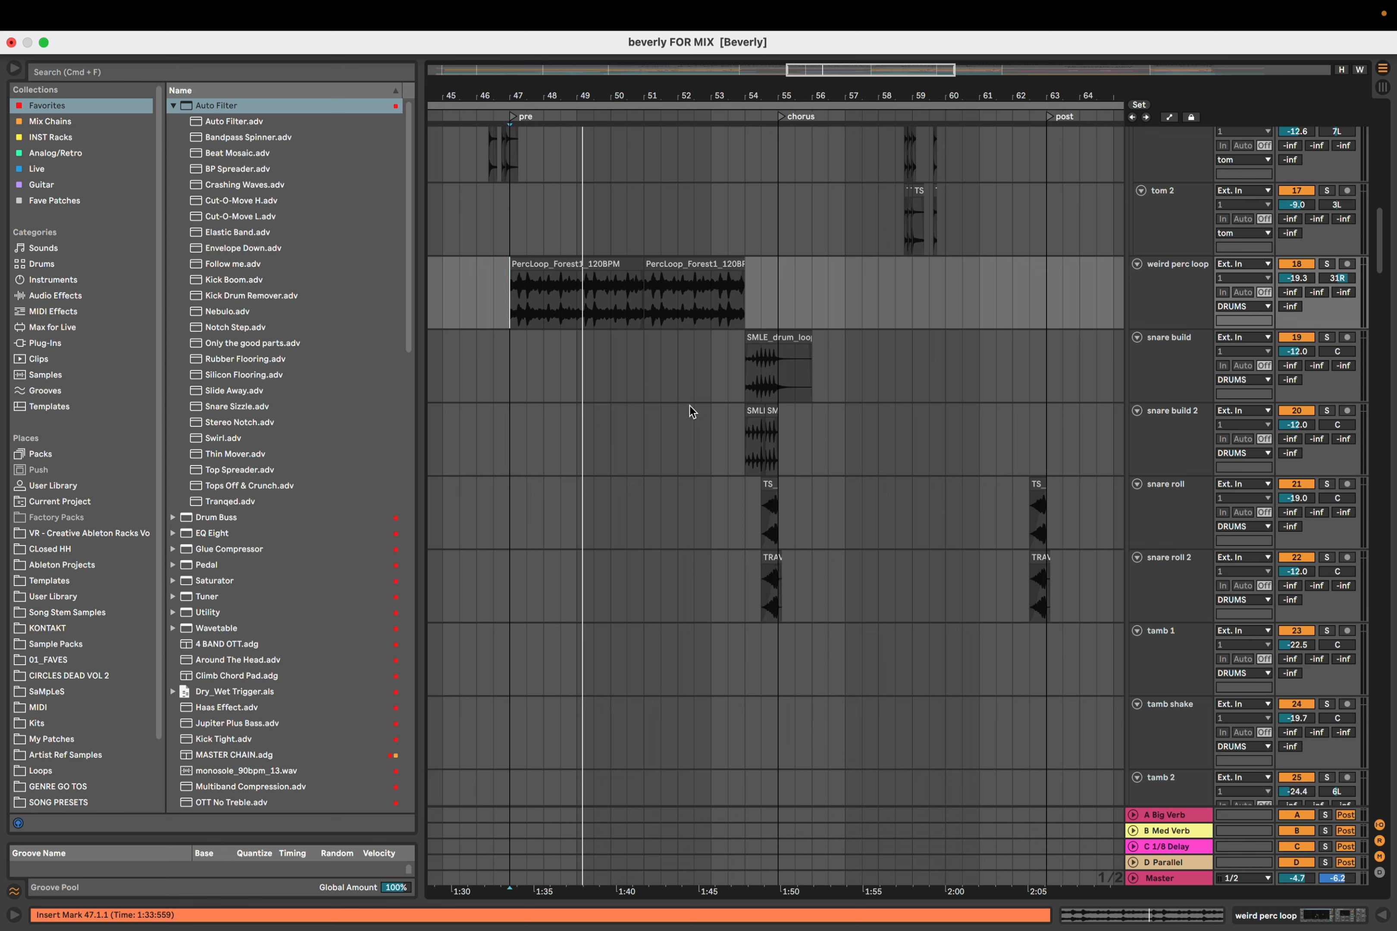
left_click(740, 352)
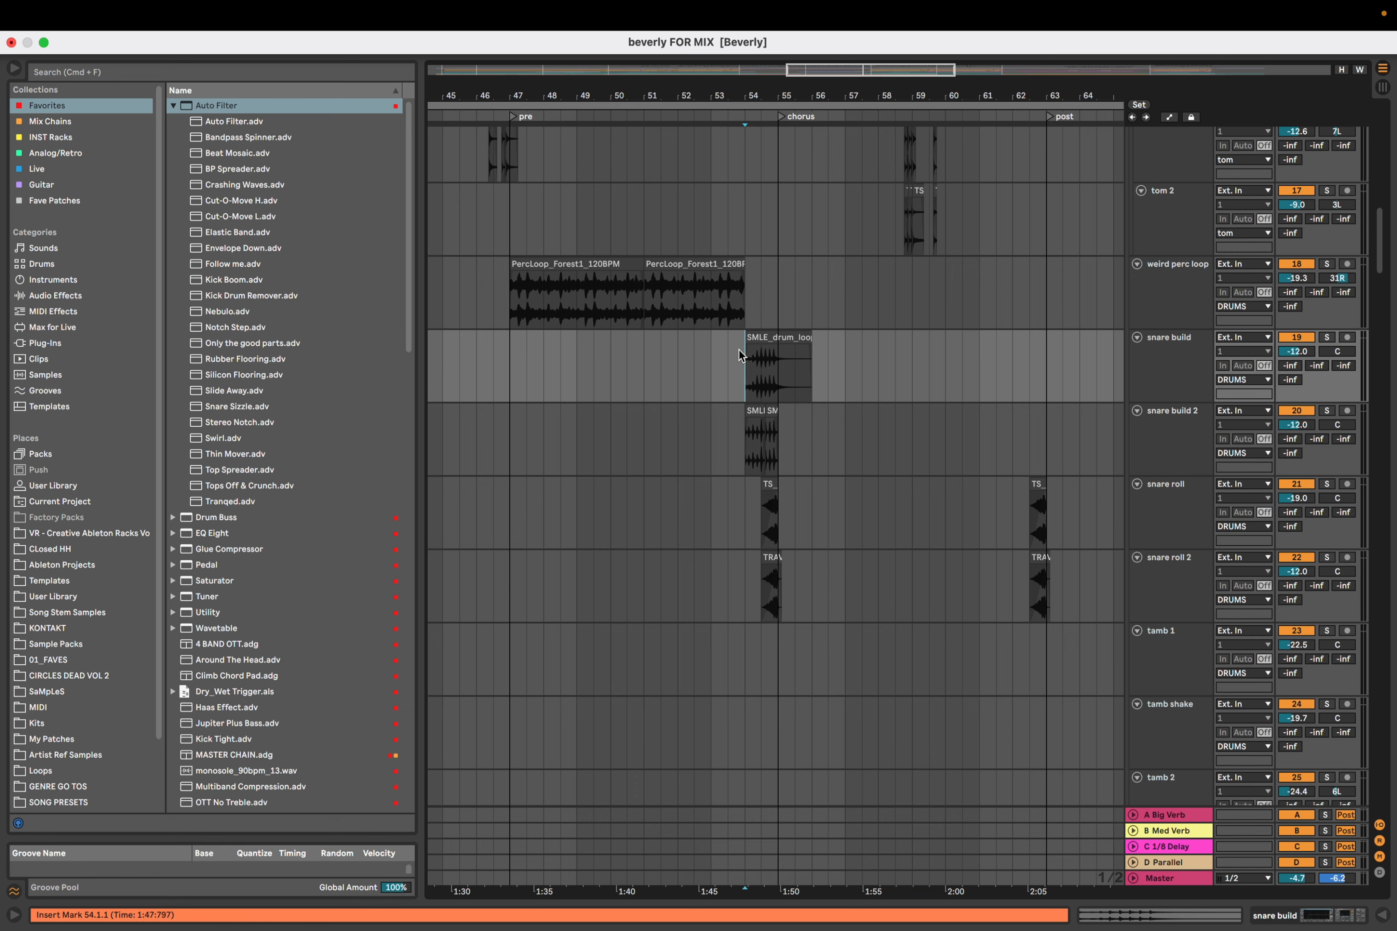
left_click(741, 476)
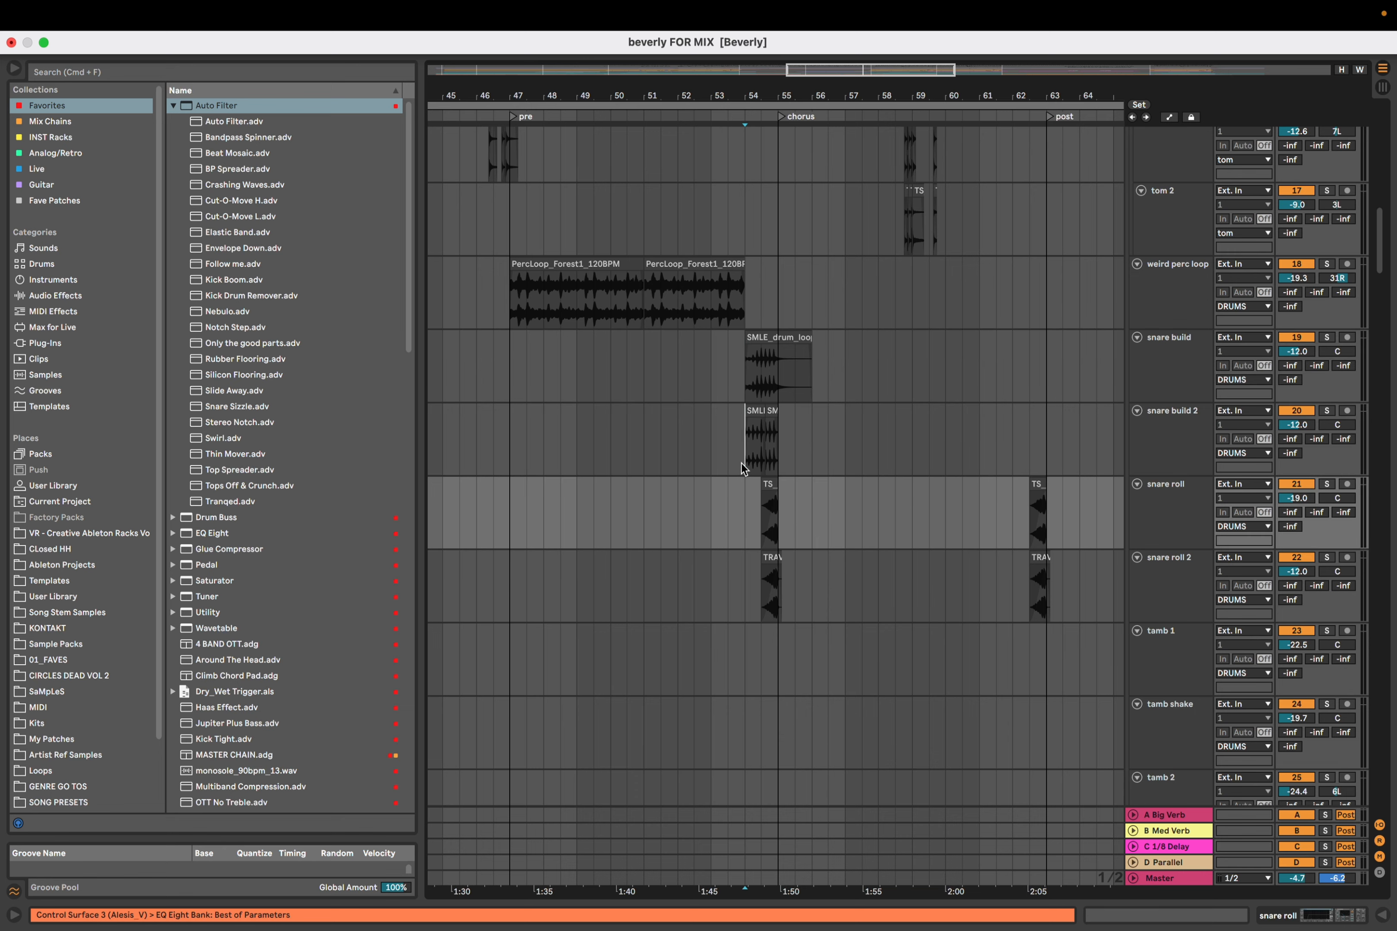
left_click(740, 463)
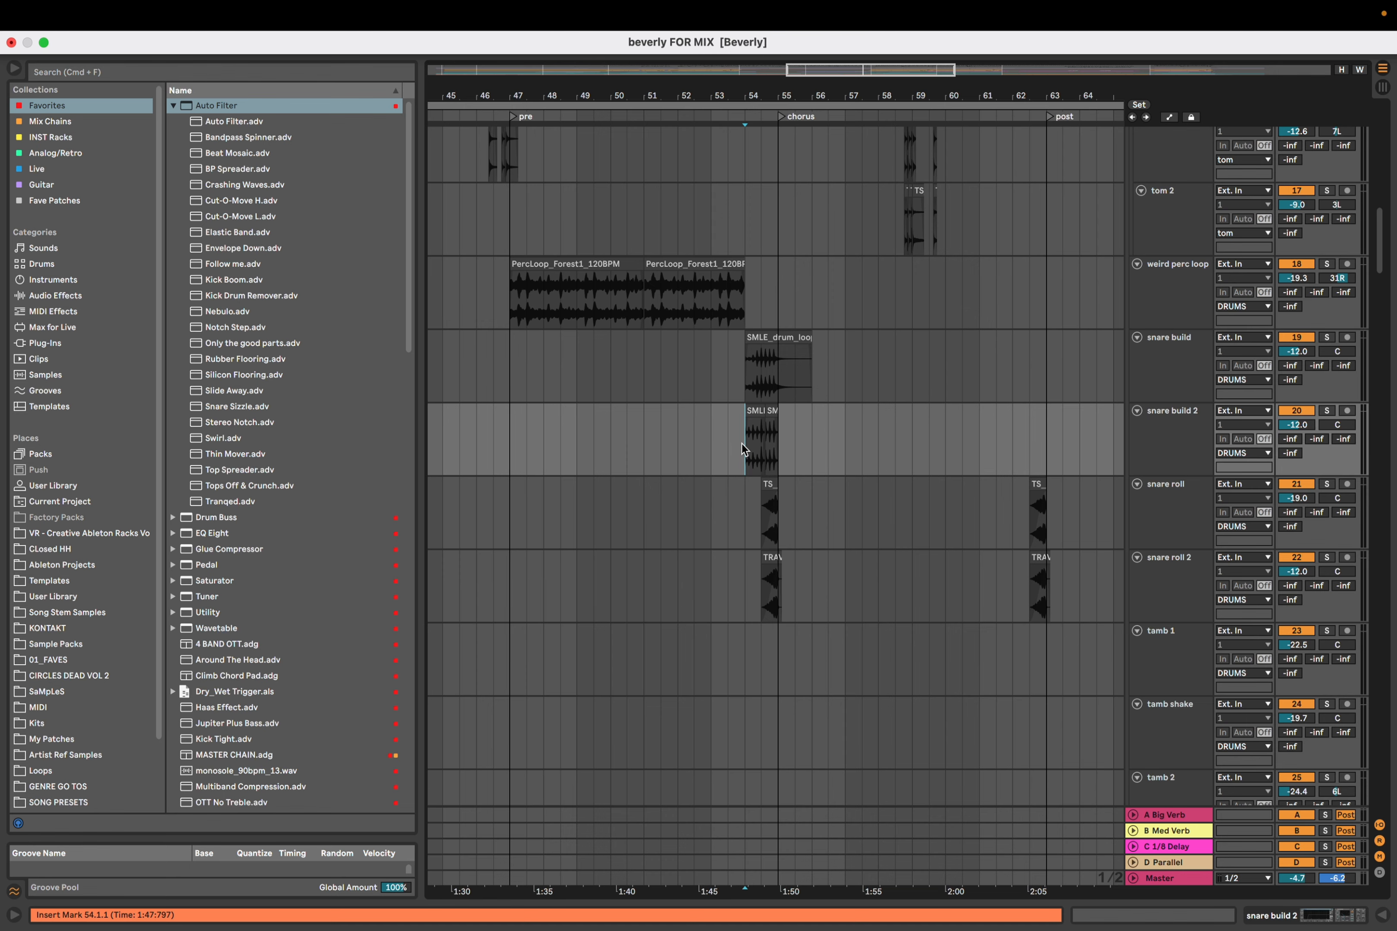
scroll(743, 445, "down", 3)
left_click_drag(743, 444, 814, 438)
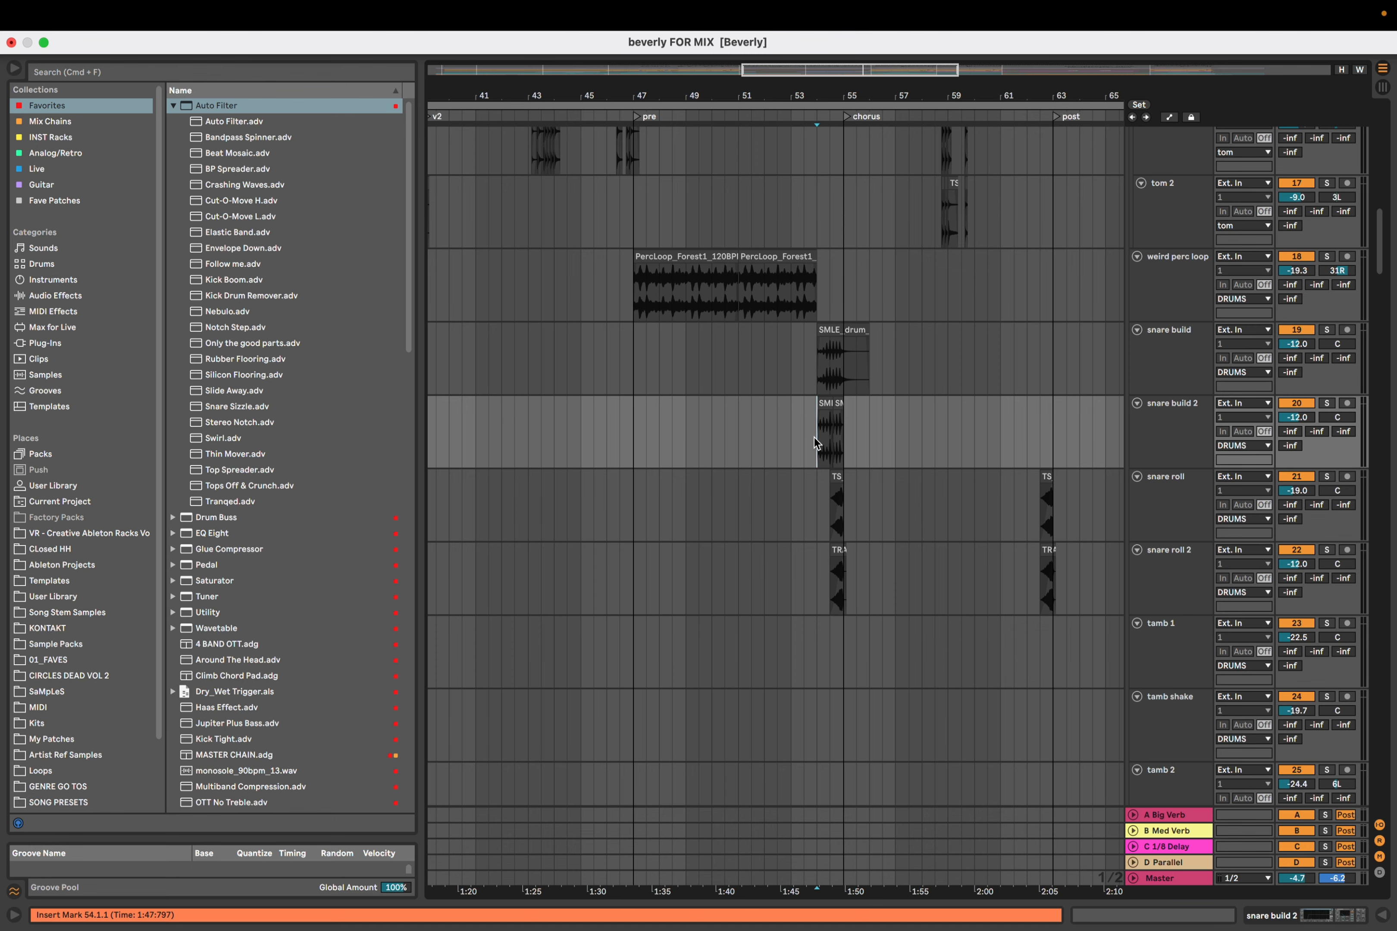
scroll(814, 438, "up", 3)
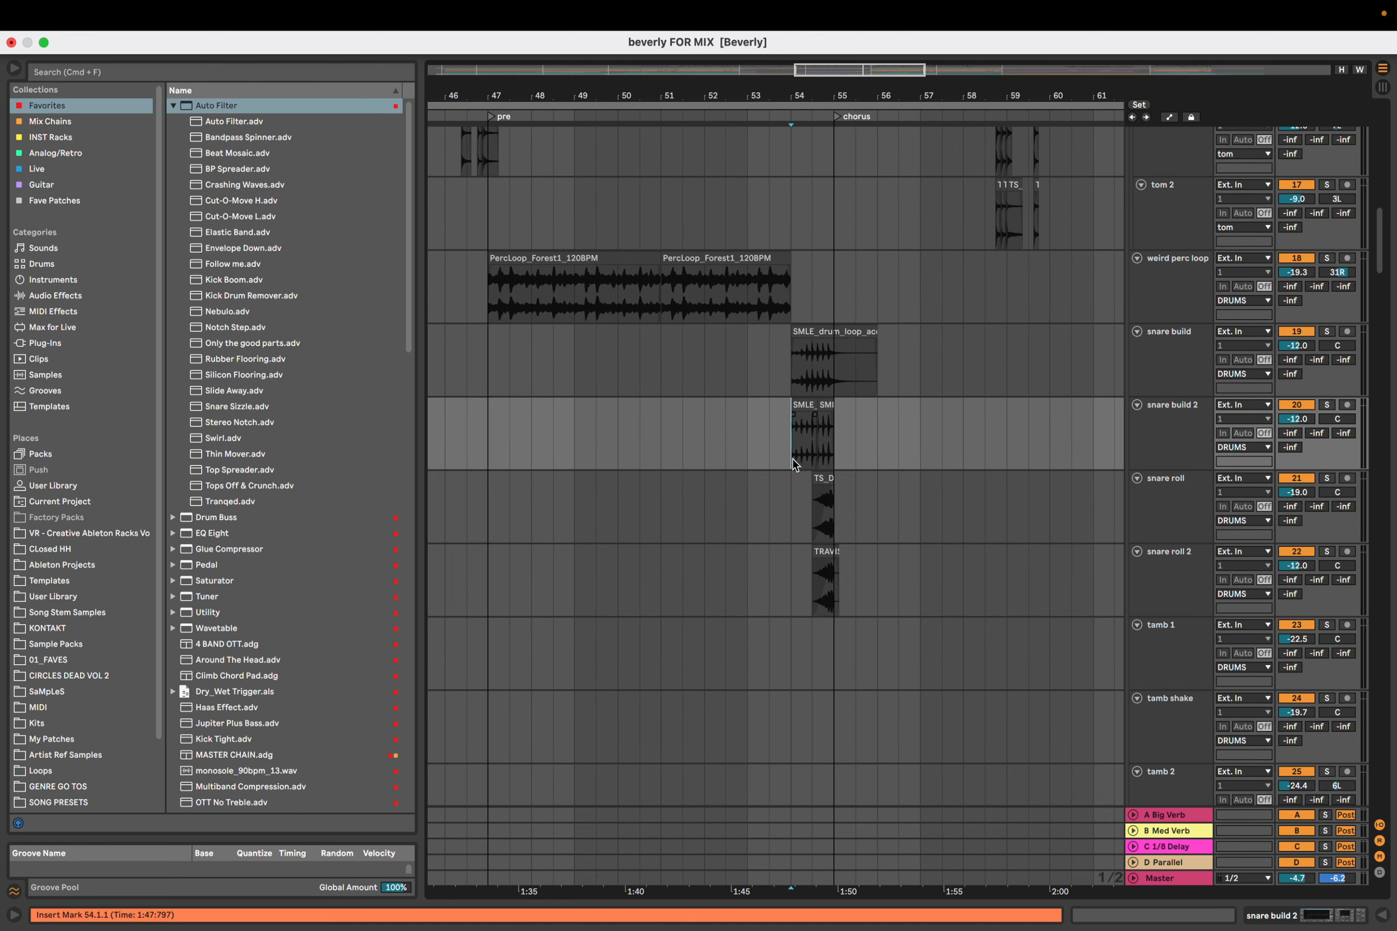
left_click_drag(834, 461, 637, 472)
scroll(637, 472, "down", 5)
scroll(637, 472, "down", 6)
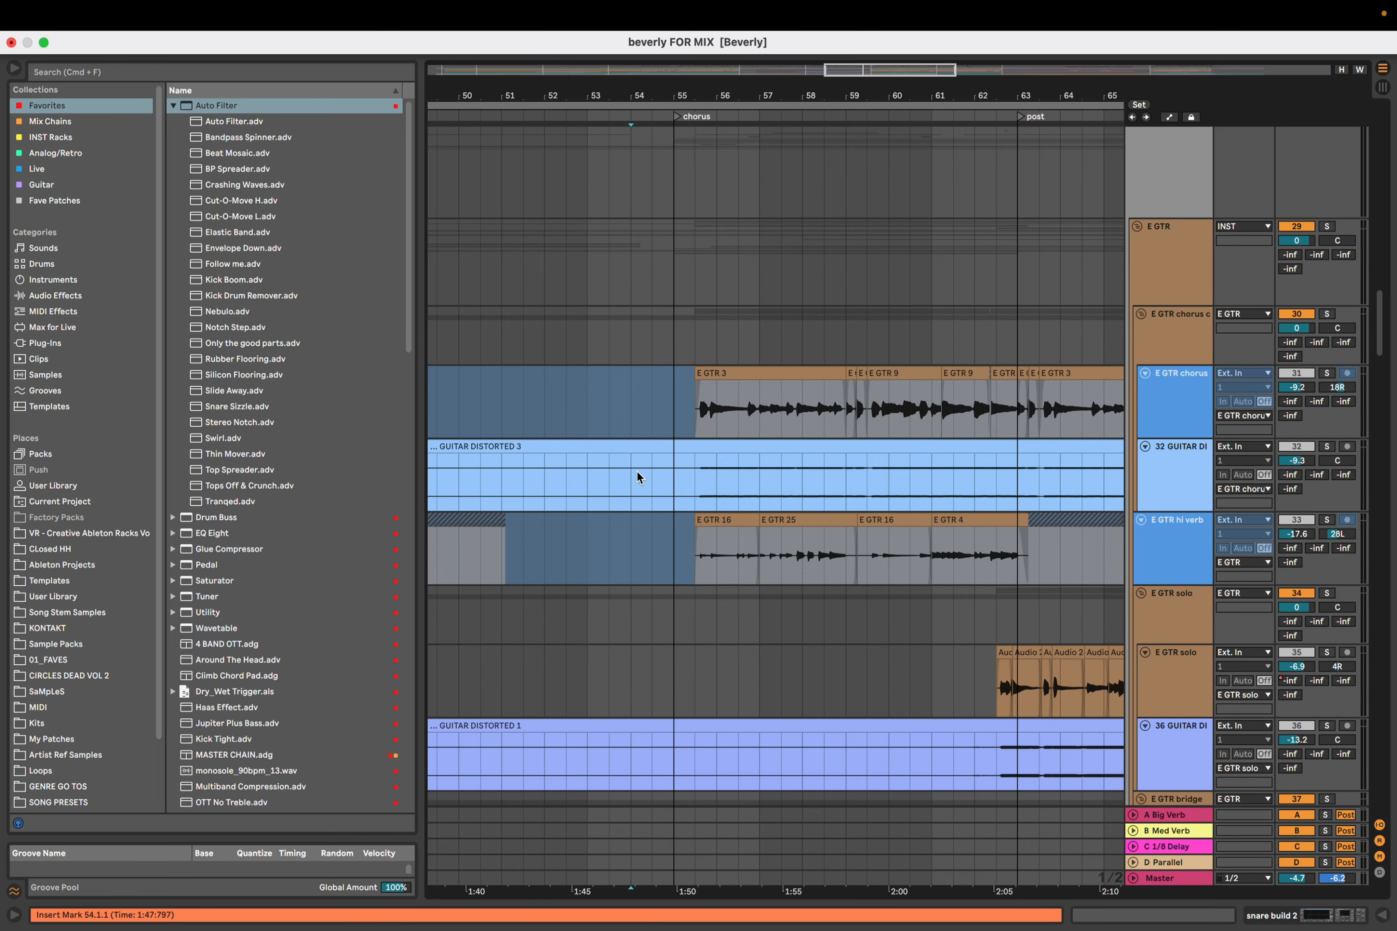
scroll(637, 477, "up", 10)
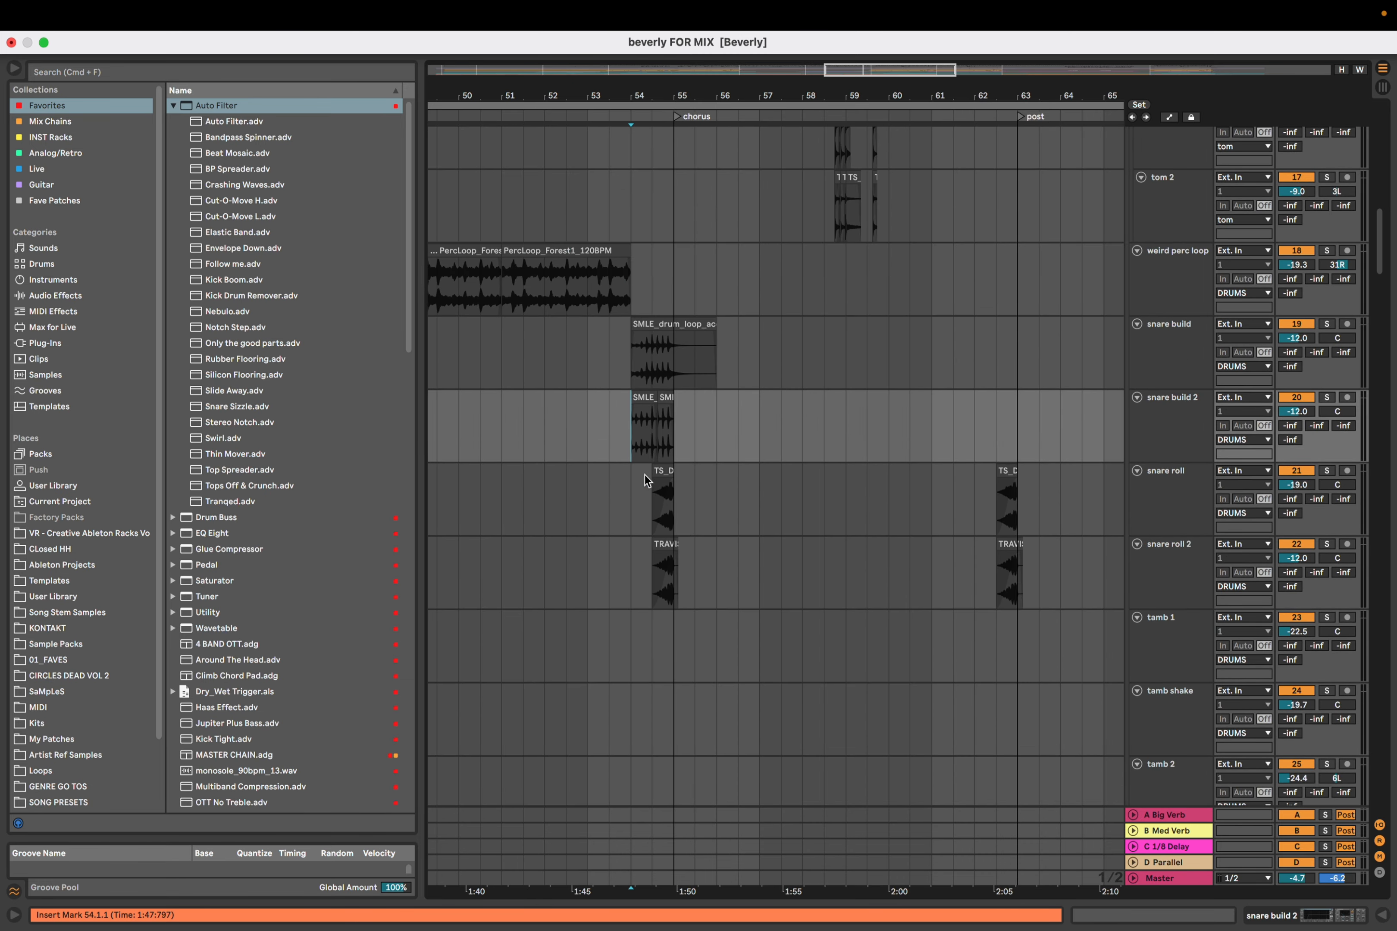
Solo the snare build, snare build 2, snare roll and snare roll 2 tracks, play them from bar 54, and unsolo them
left_click(1152, 588)
left_click(1196, 342, "shift")
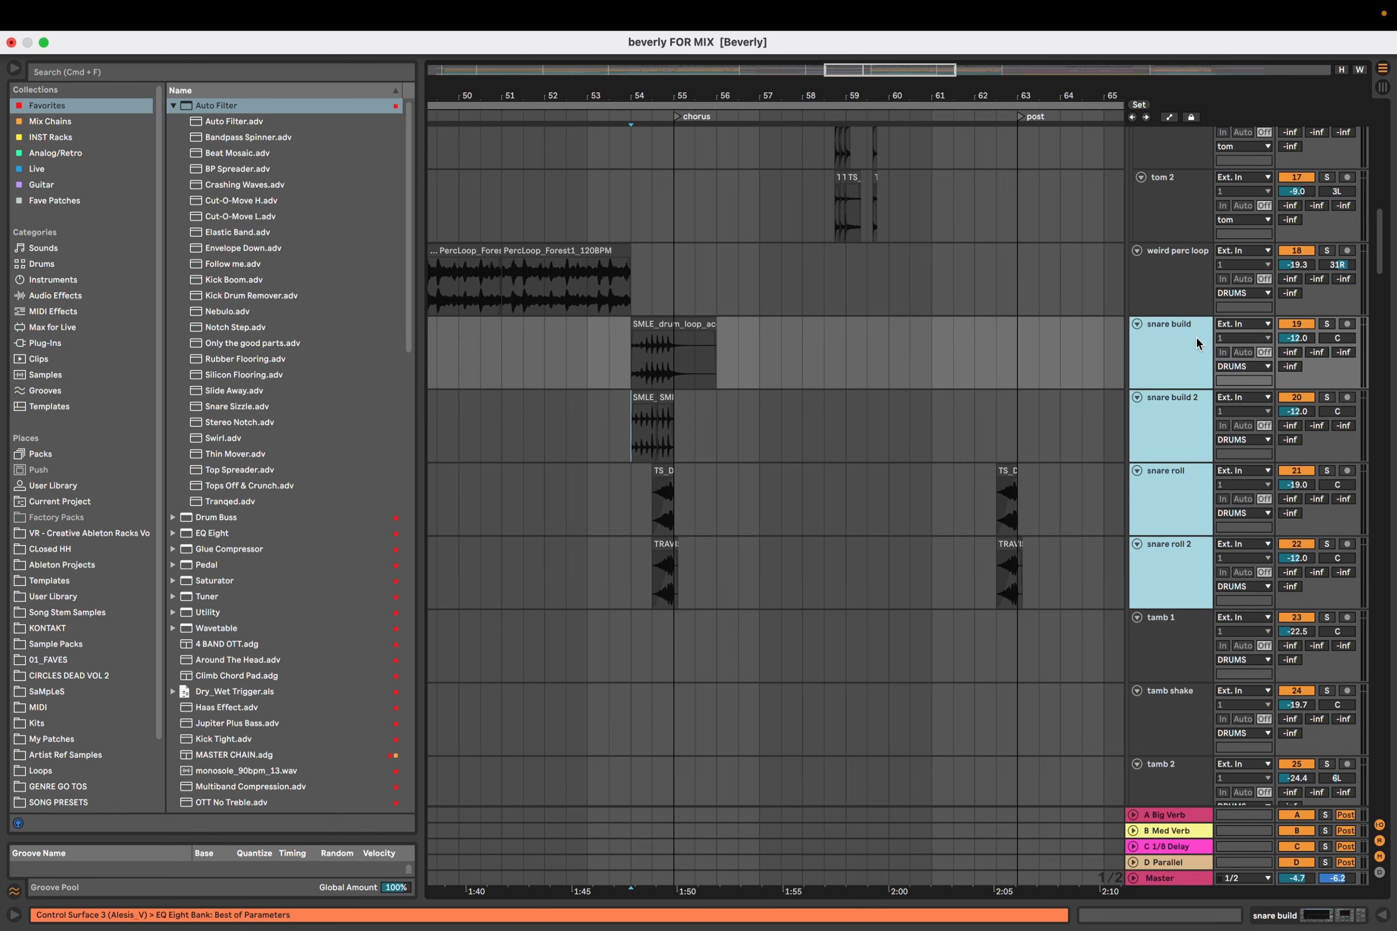
left_click(1327, 324)
key("space")
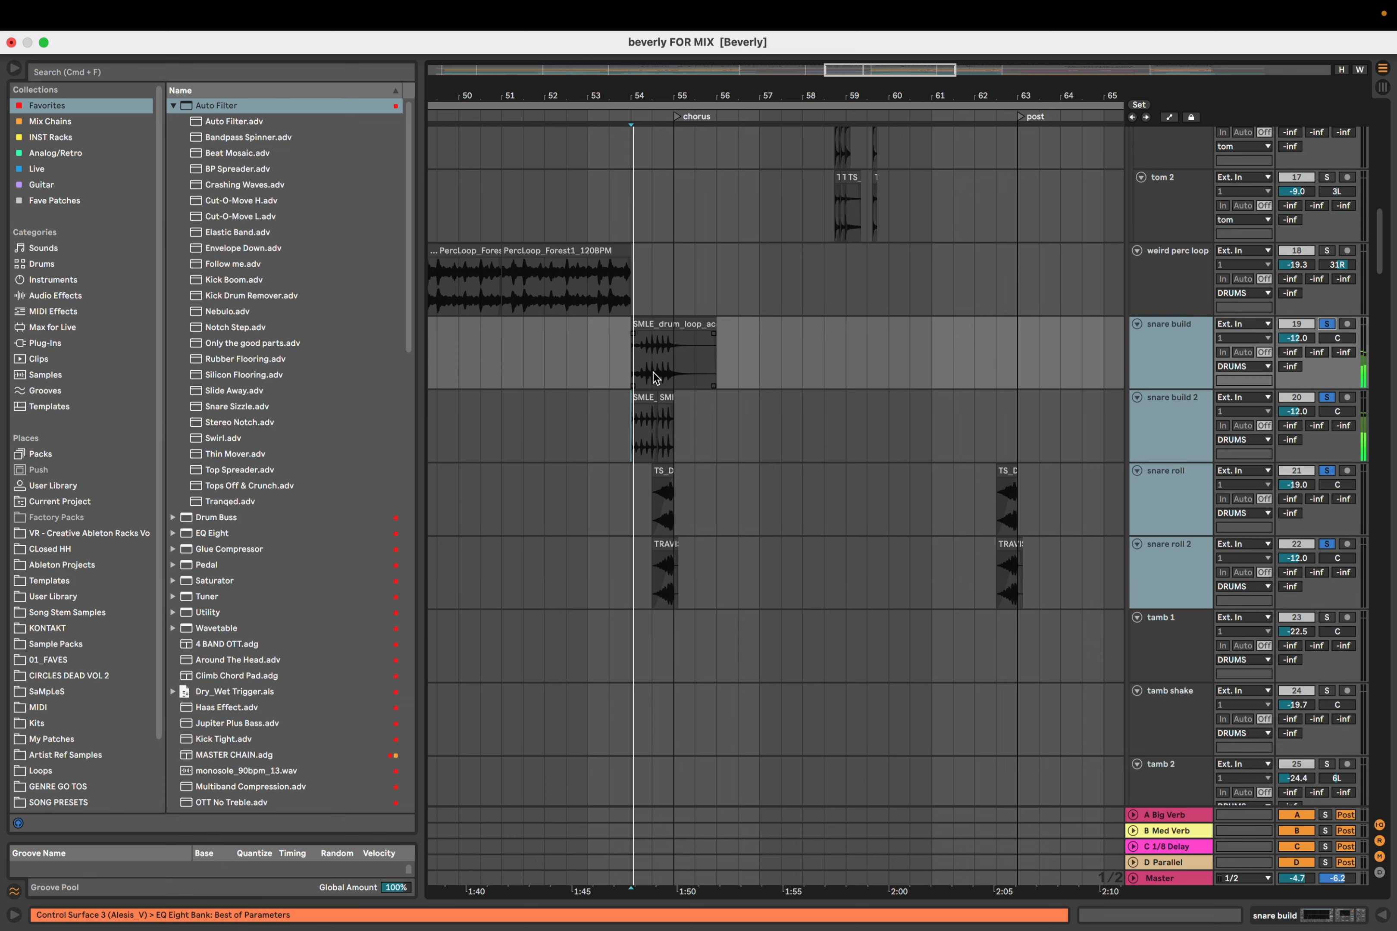
key("space")
left_click(1327, 325)
Play the unsoloed arrangement from bar 54 into the chorus
scroll(652, 447, "down", 3)
left_click(666, 490)
scroll(667, 489, "down", 15)
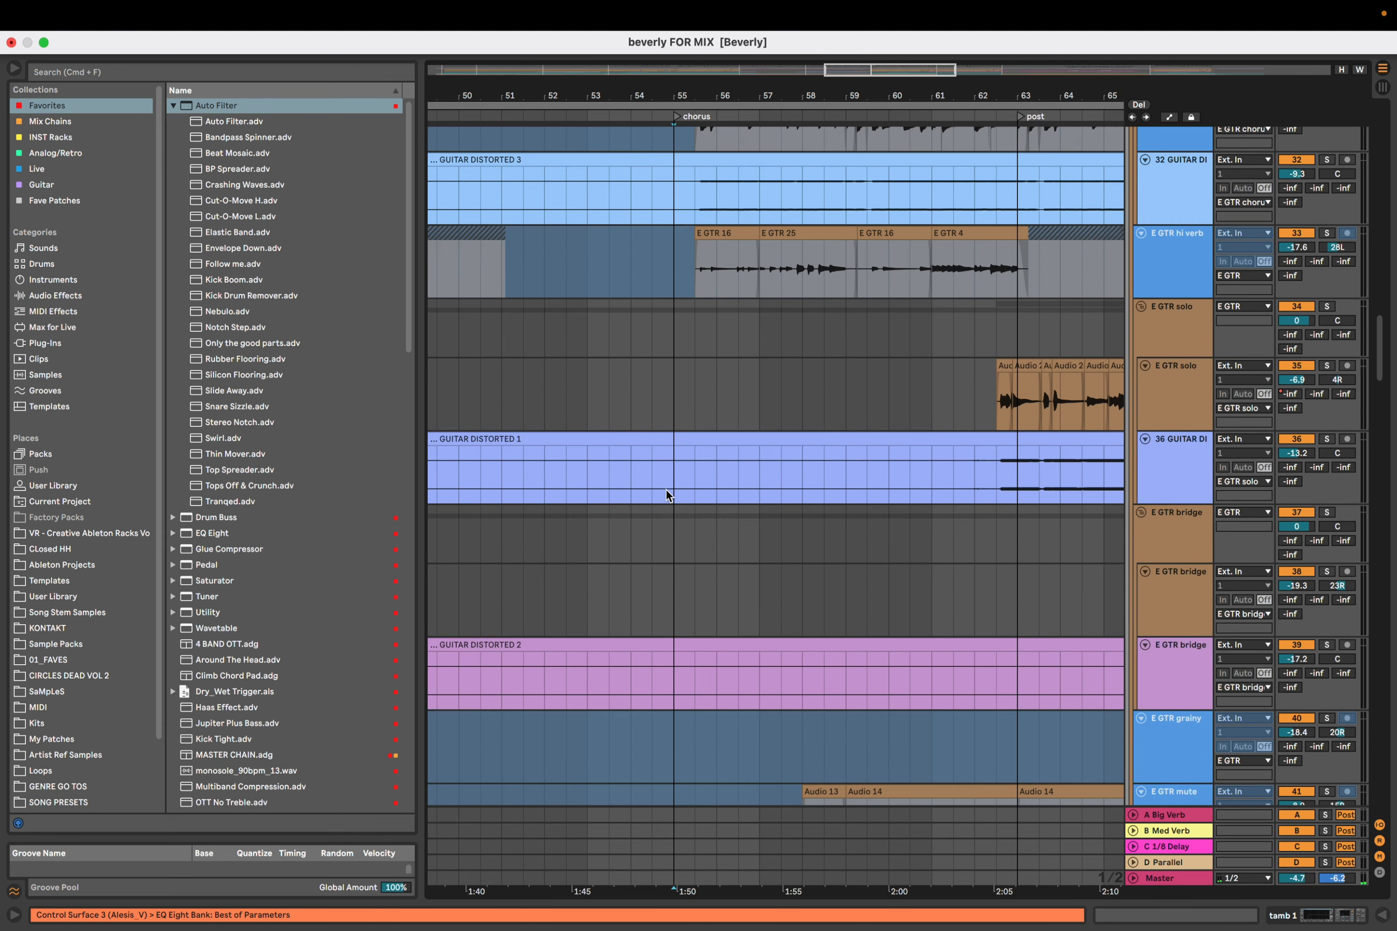
scroll(666, 490, "down", 5)
left_click_drag(666, 489, 821, 338)
left_click(804, 449)
key("space")
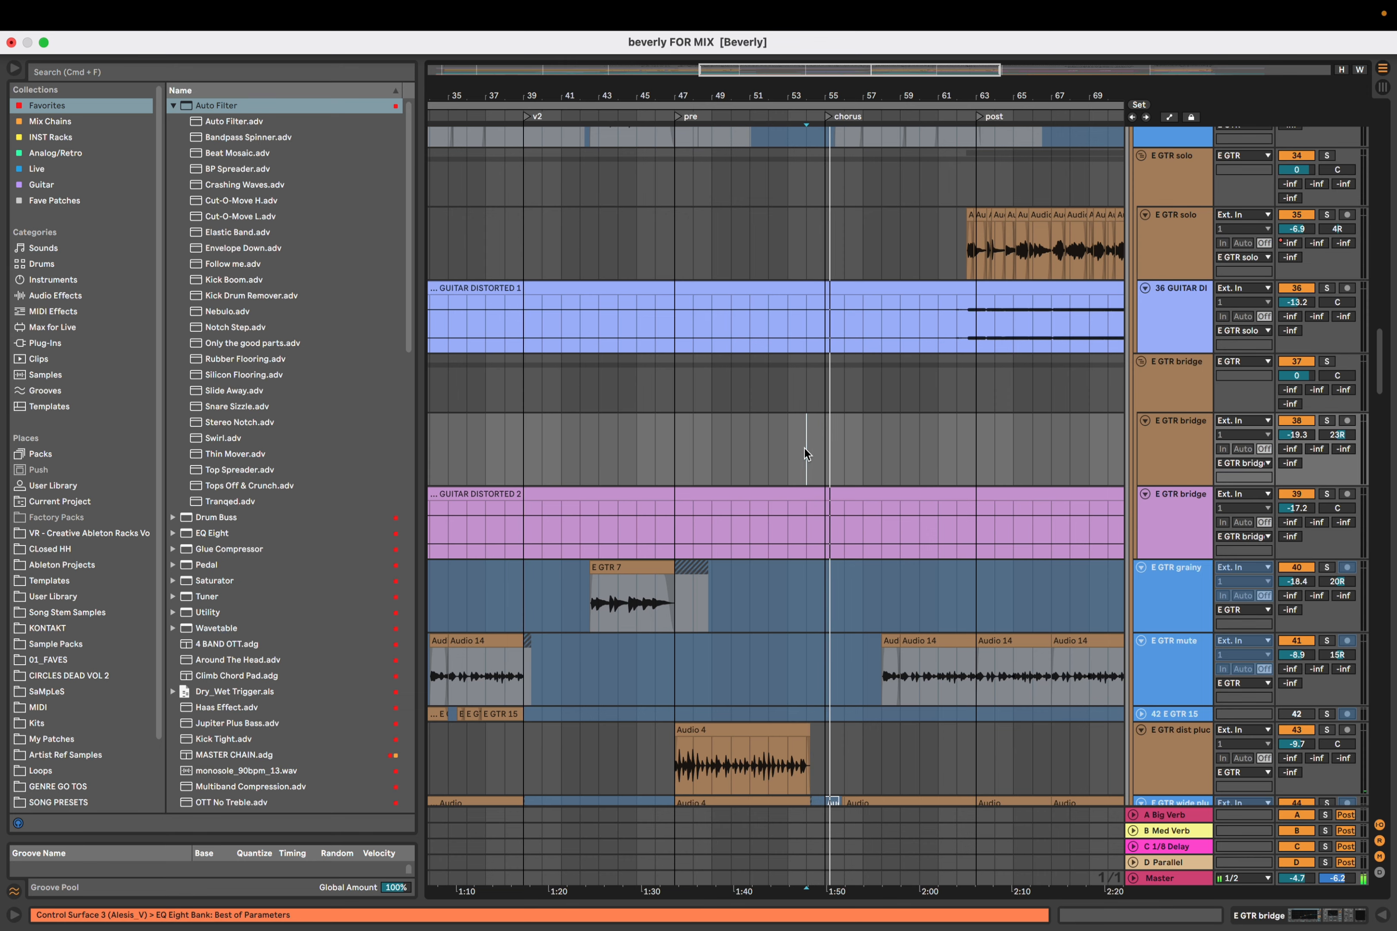
Solo the LOW BASS PRE NORMAL track and play it from the pre section at bar 47
scroll(804, 449, "down", 20)
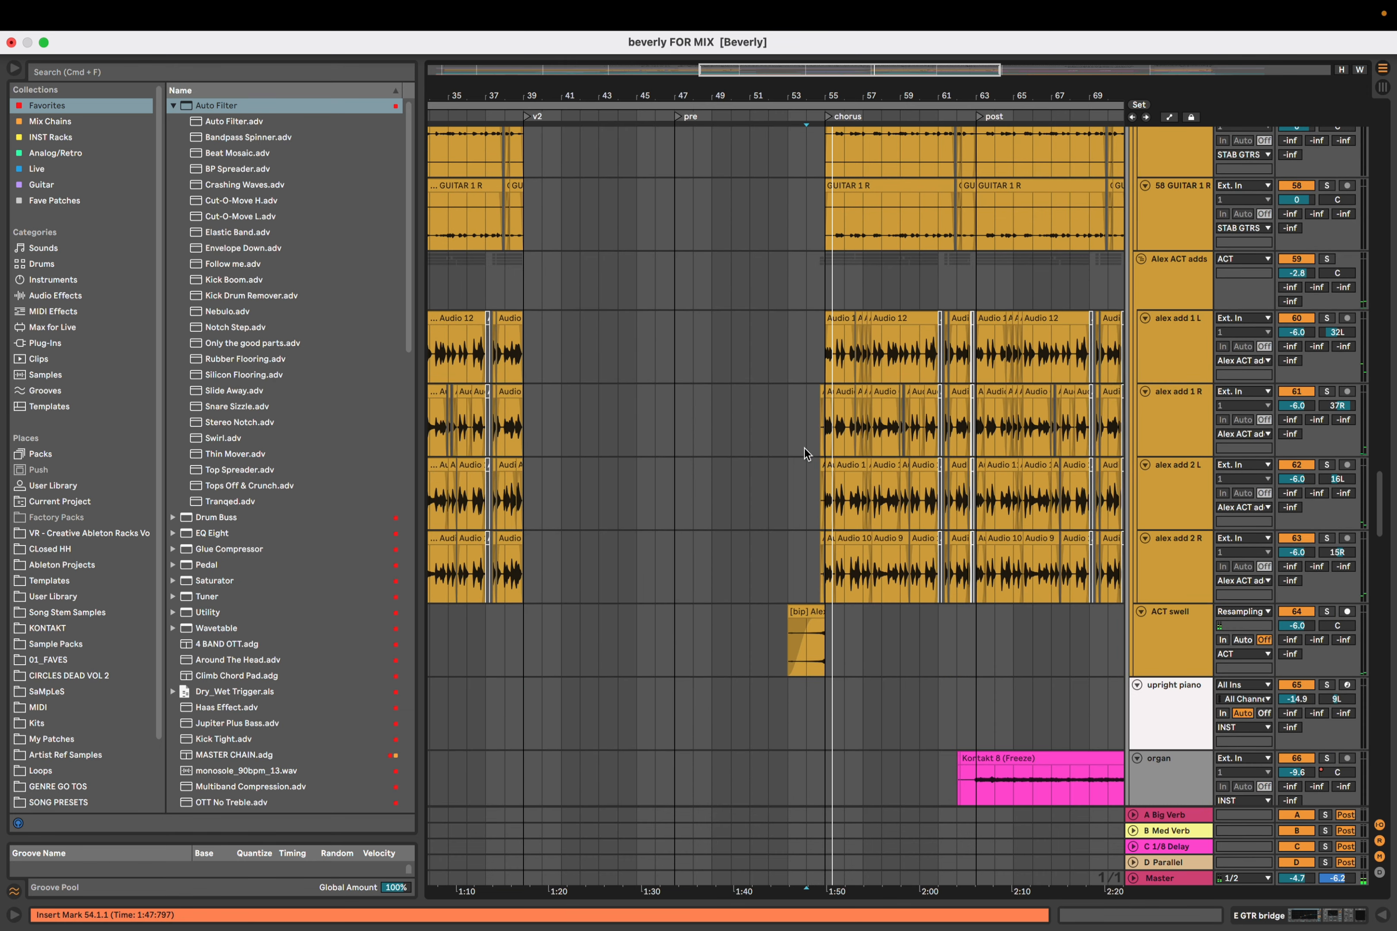
scroll(804, 449, "down", 15)
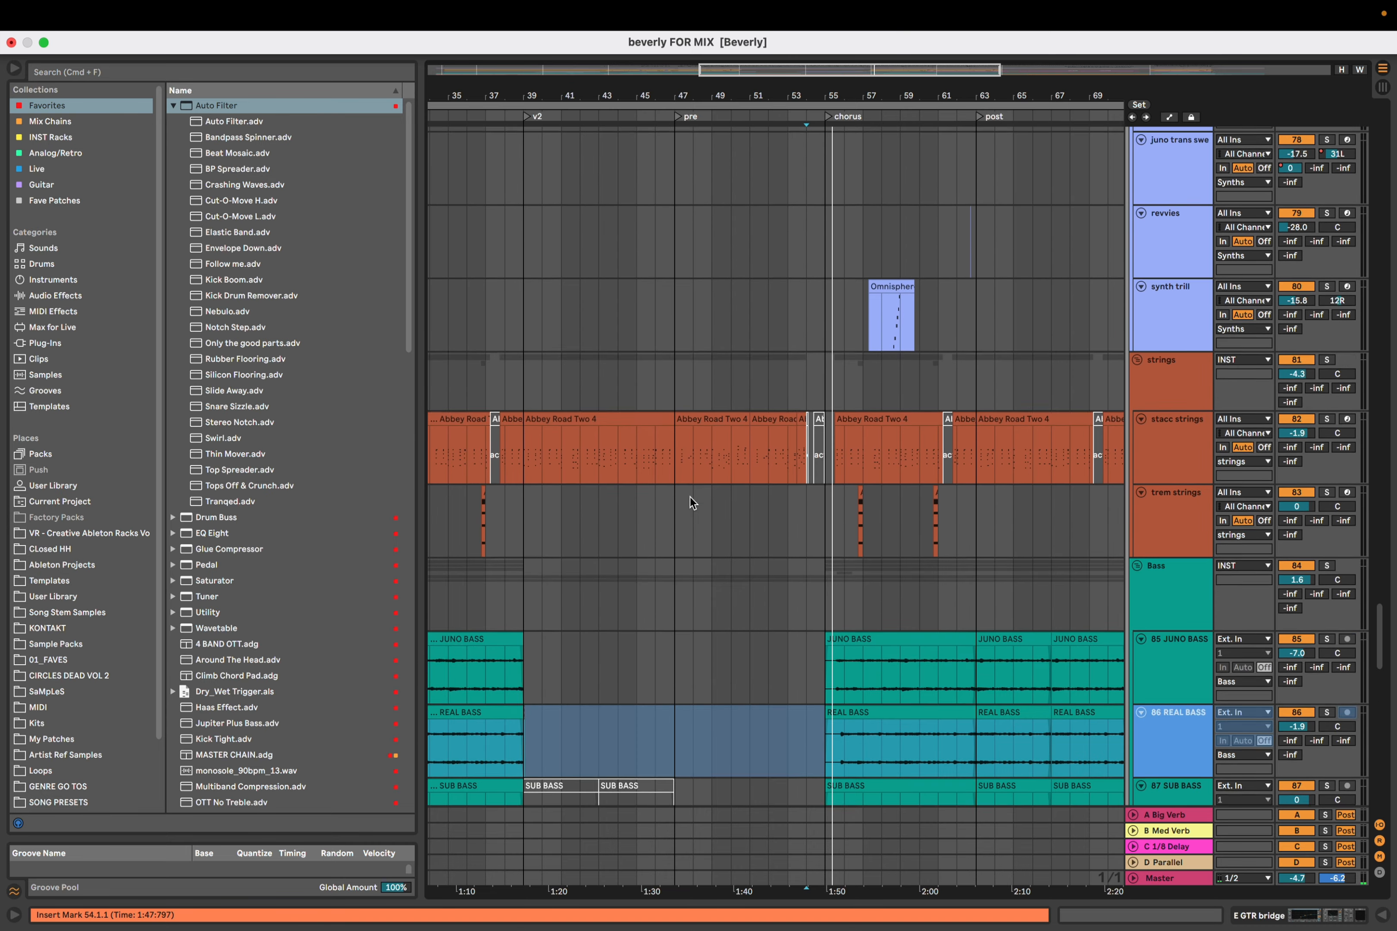
scroll(689, 498, "down", 15)
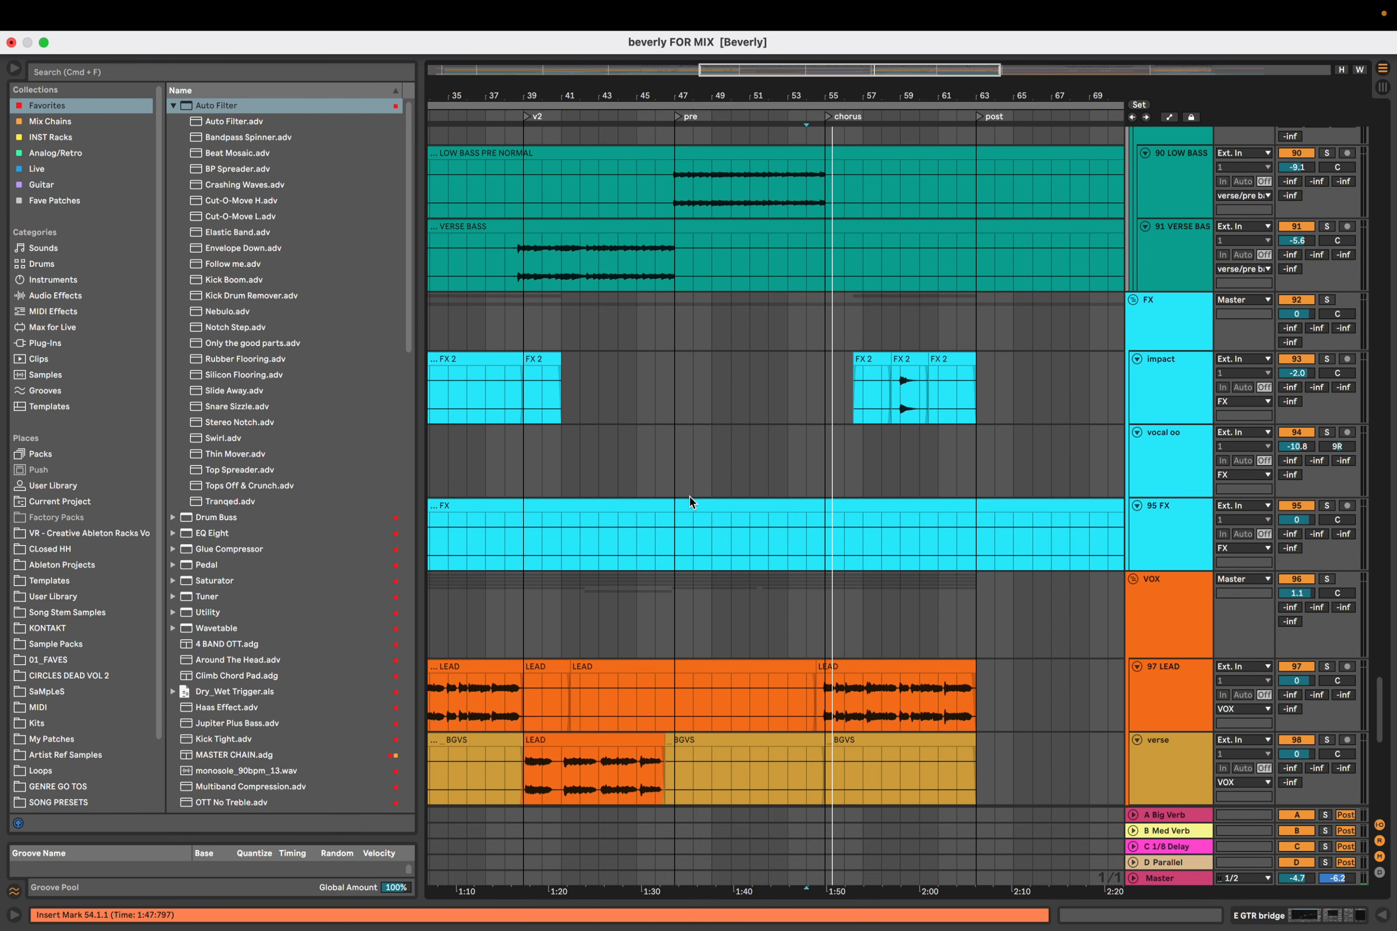
scroll(690, 496, "up", 5)
left_click(676, 360)
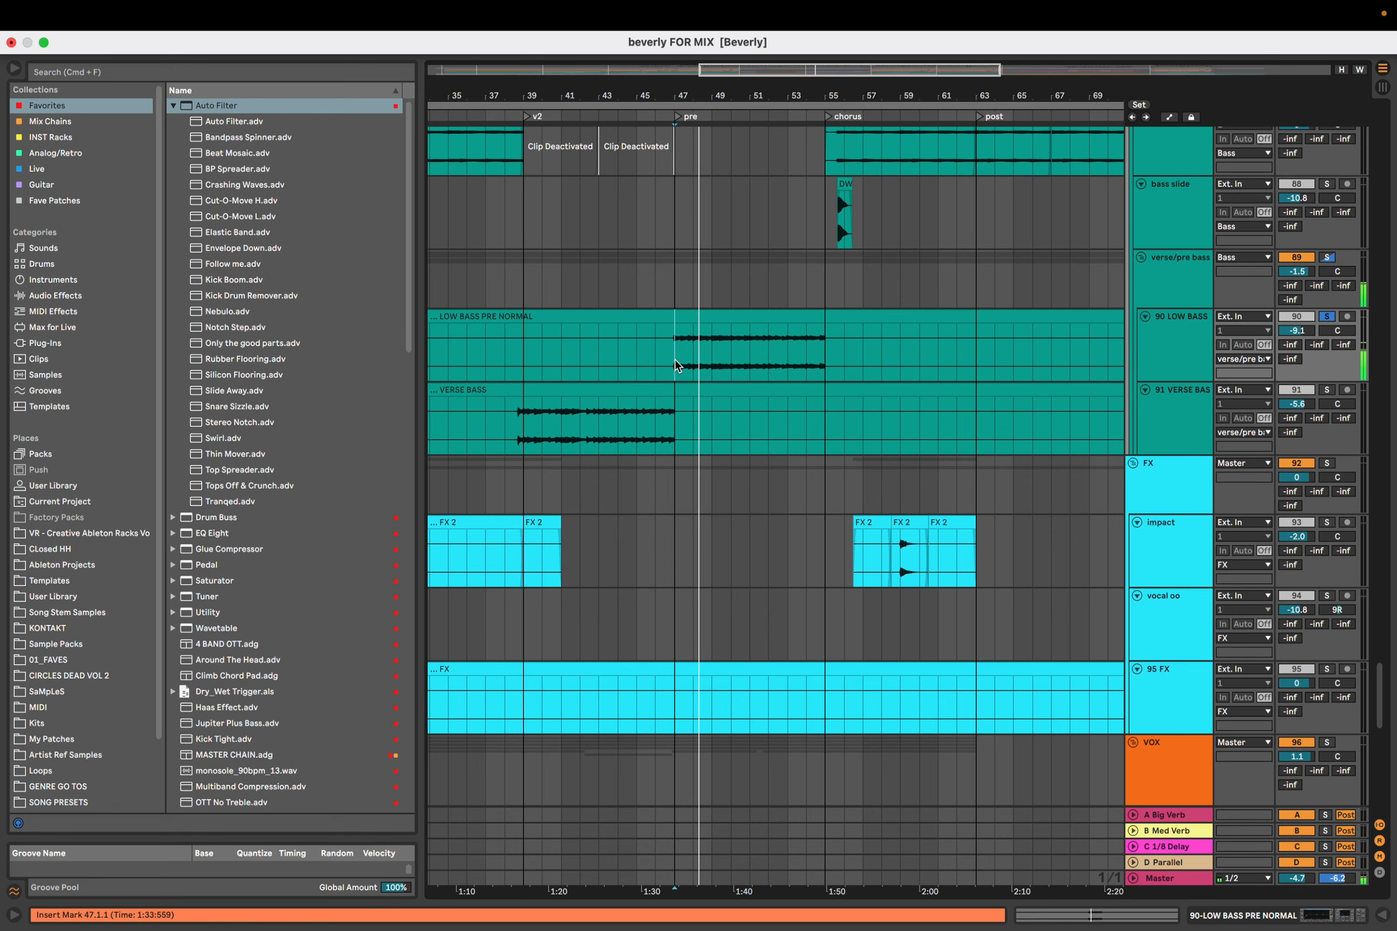
key("space")
Open Neutron 2 on the verse/pre bass group and view its Compressor 1 and Compressor 2 modules
left_click(1172, 285)
left_click(1321, 921)
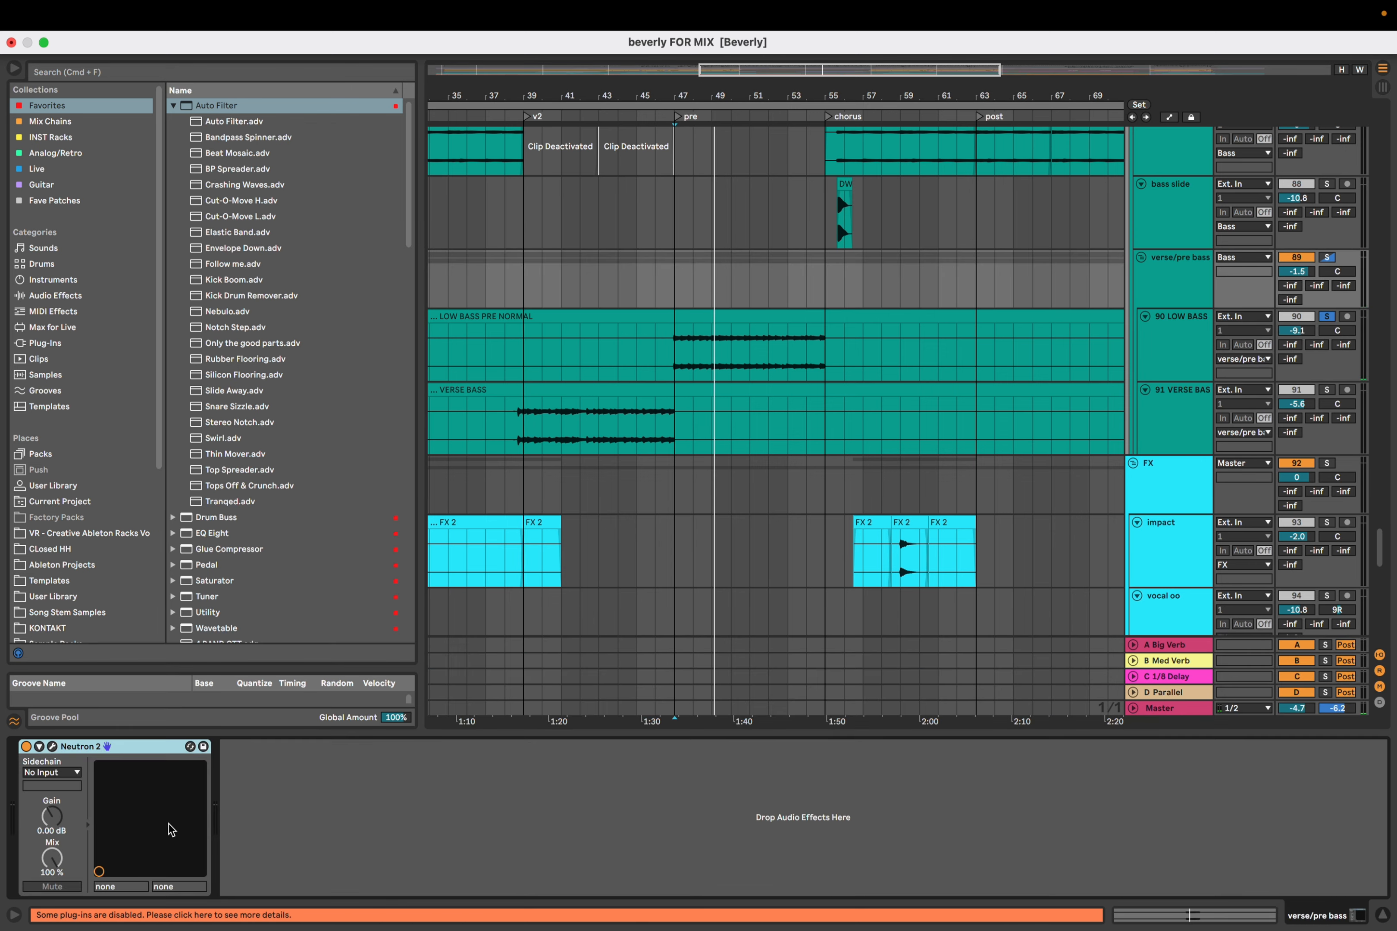
left_click(52, 746)
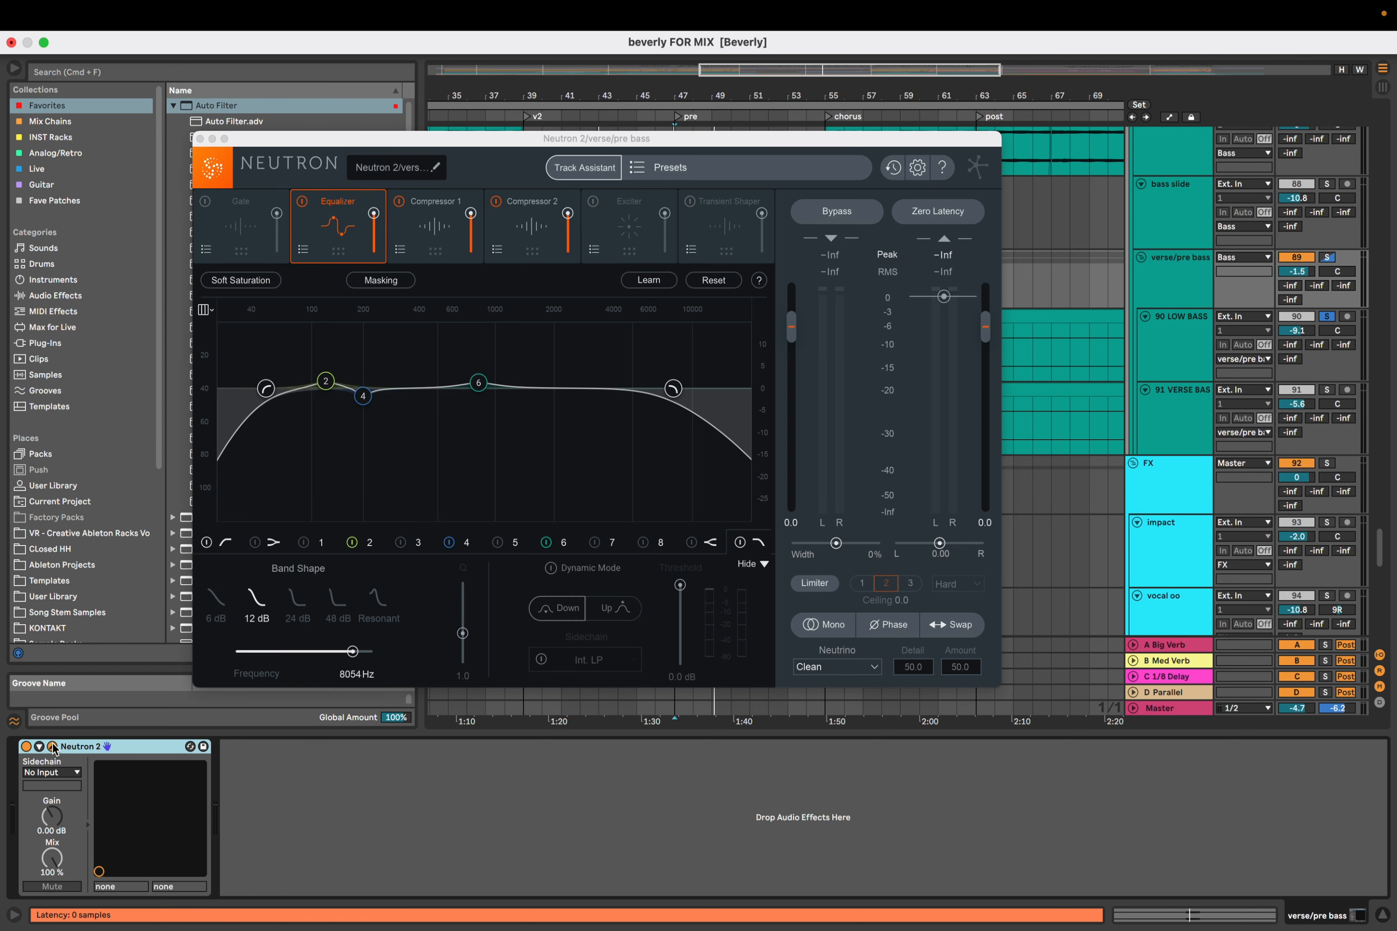
left_click(418, 254)
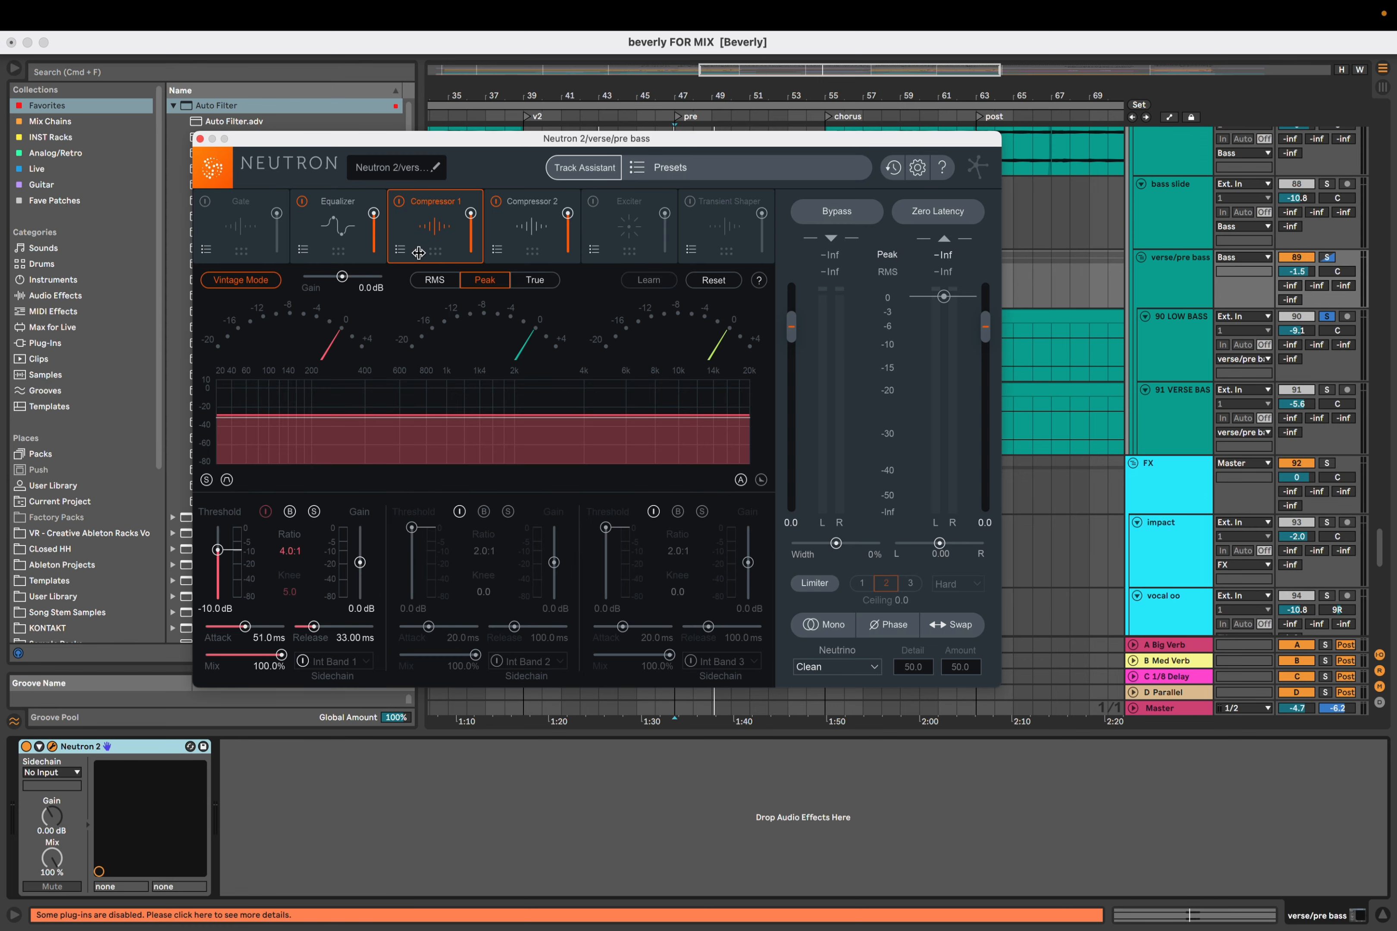
left_click(510, 223)
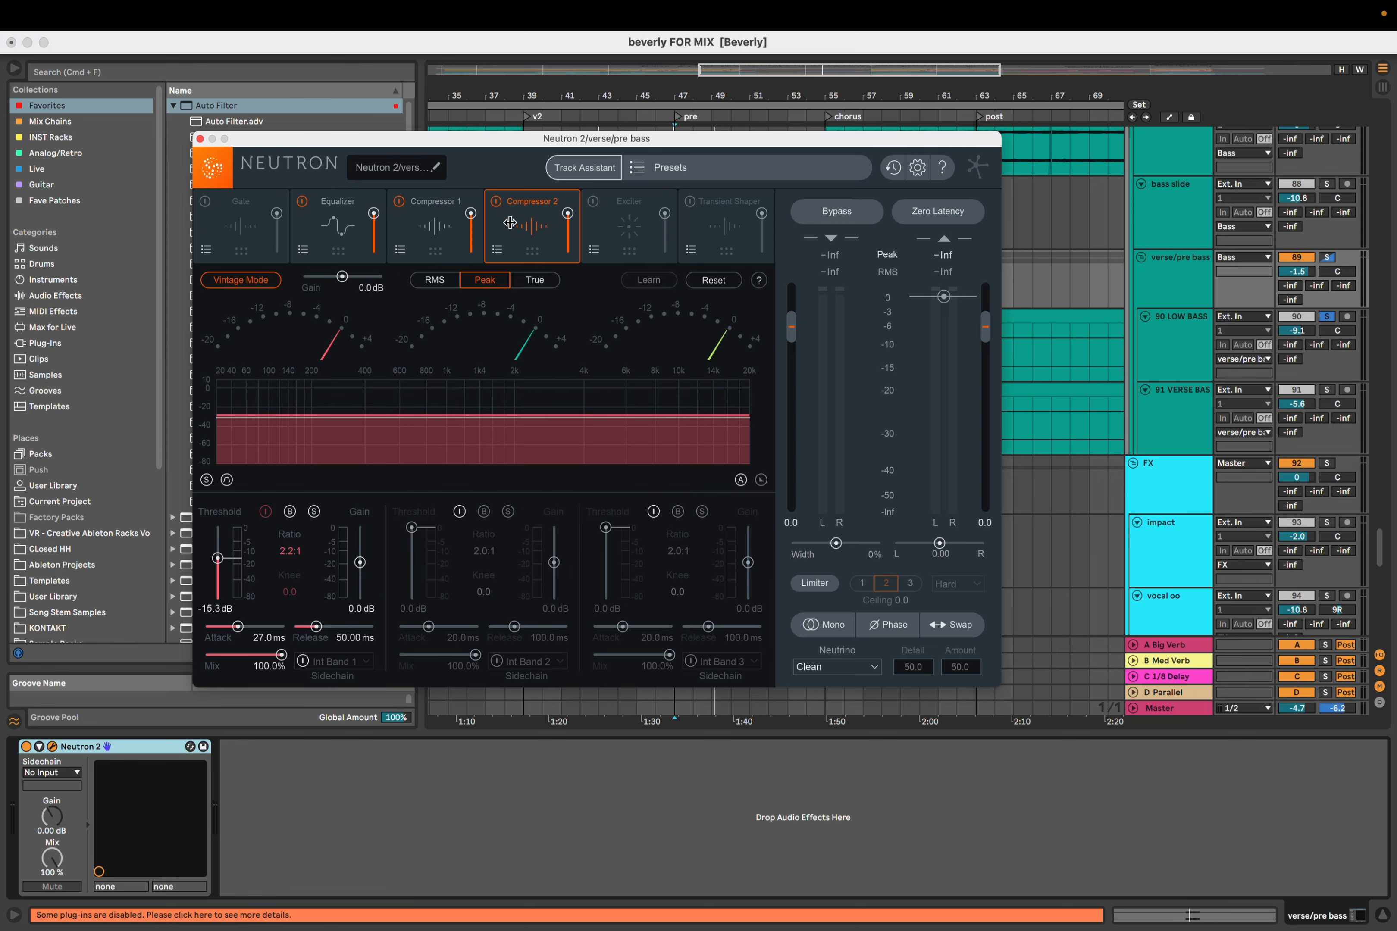
Browse Neutron's Electric Bass global presets, and close the preset manager and plug-in without loading a preset
left_click(724, 178)
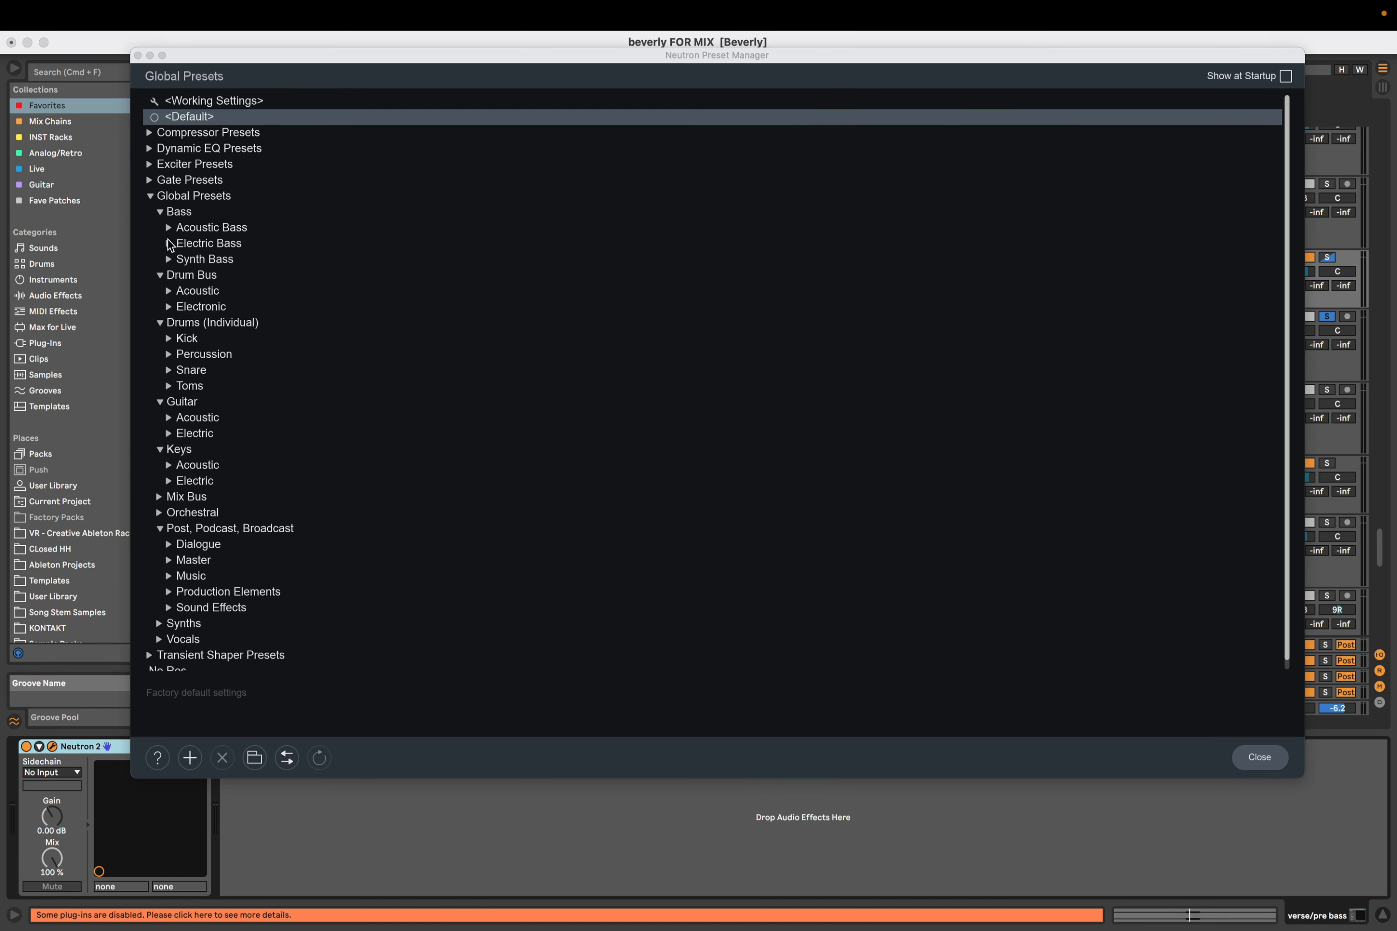
left_click(169, 244)
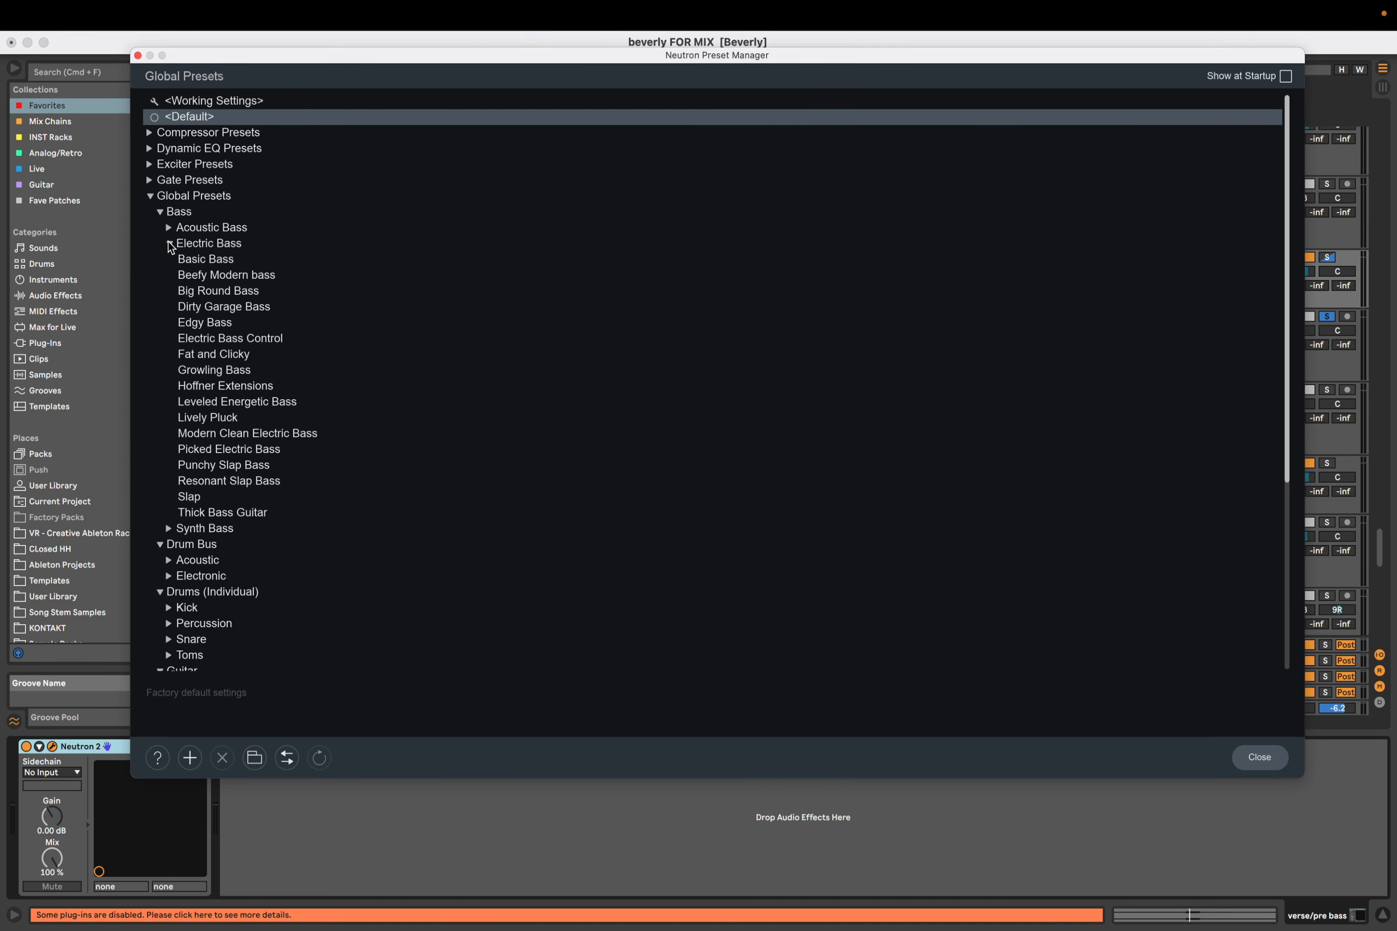
left_click(139, 56)
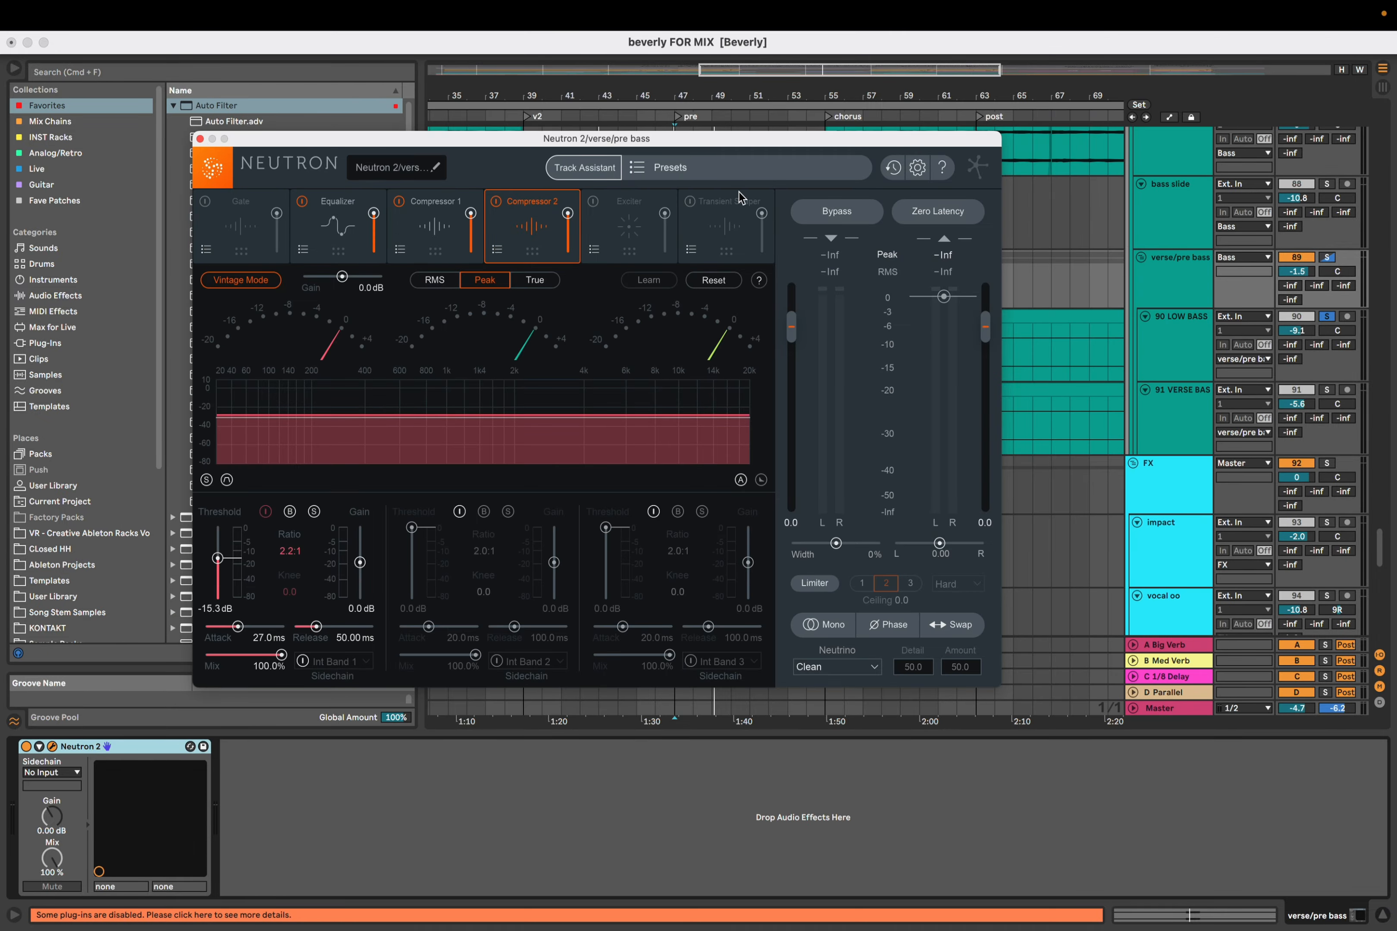
left_click(199, 139)
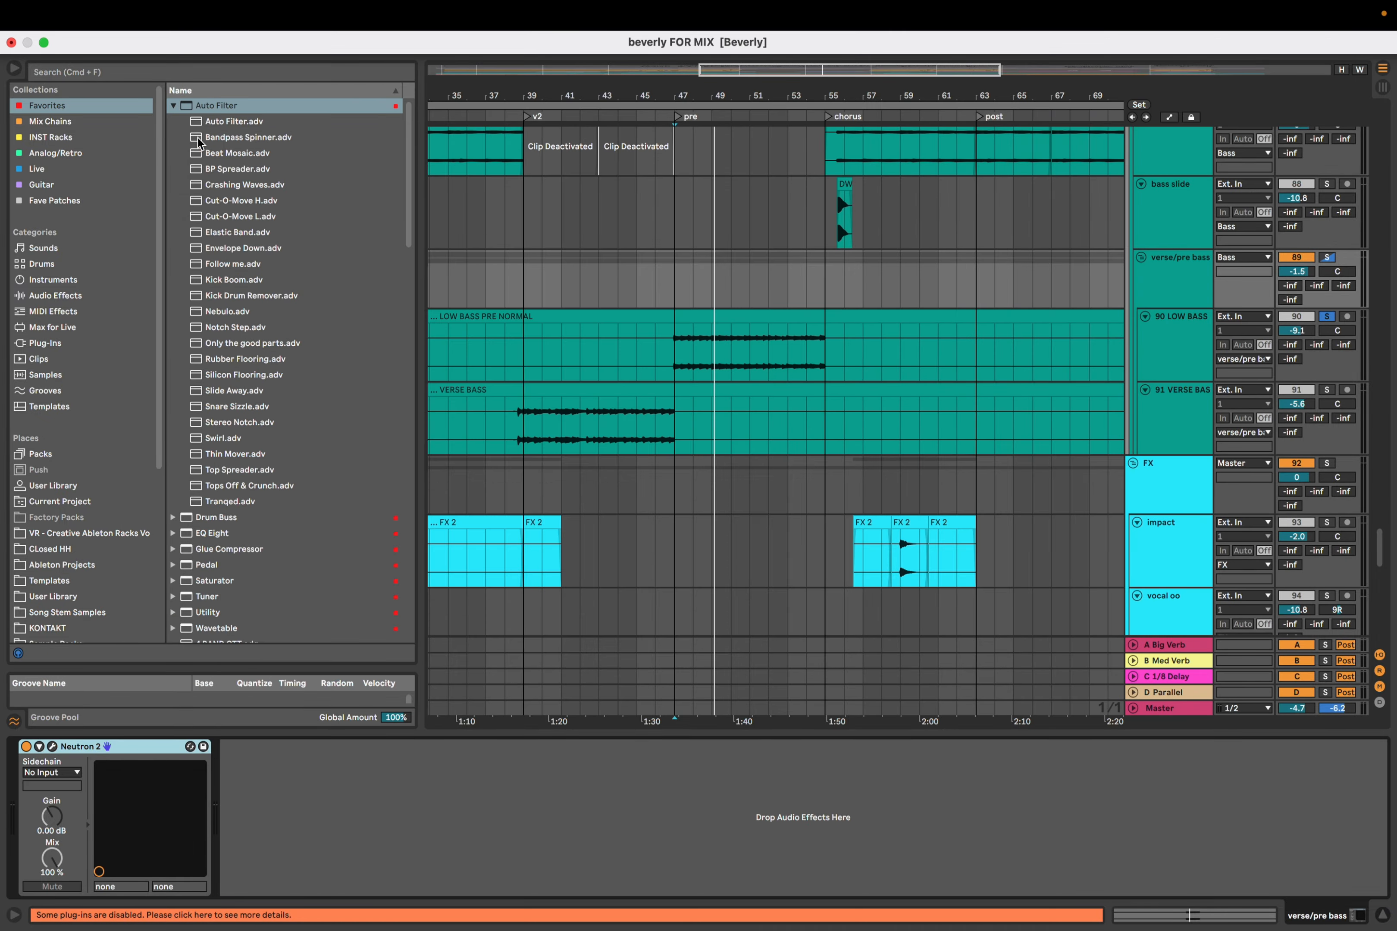
Solo the BGVS-2 track and play its BGV clip at the start of the pre section
scroll(650, 464, "down", 15)
scroll(665, 471, "up", 2)
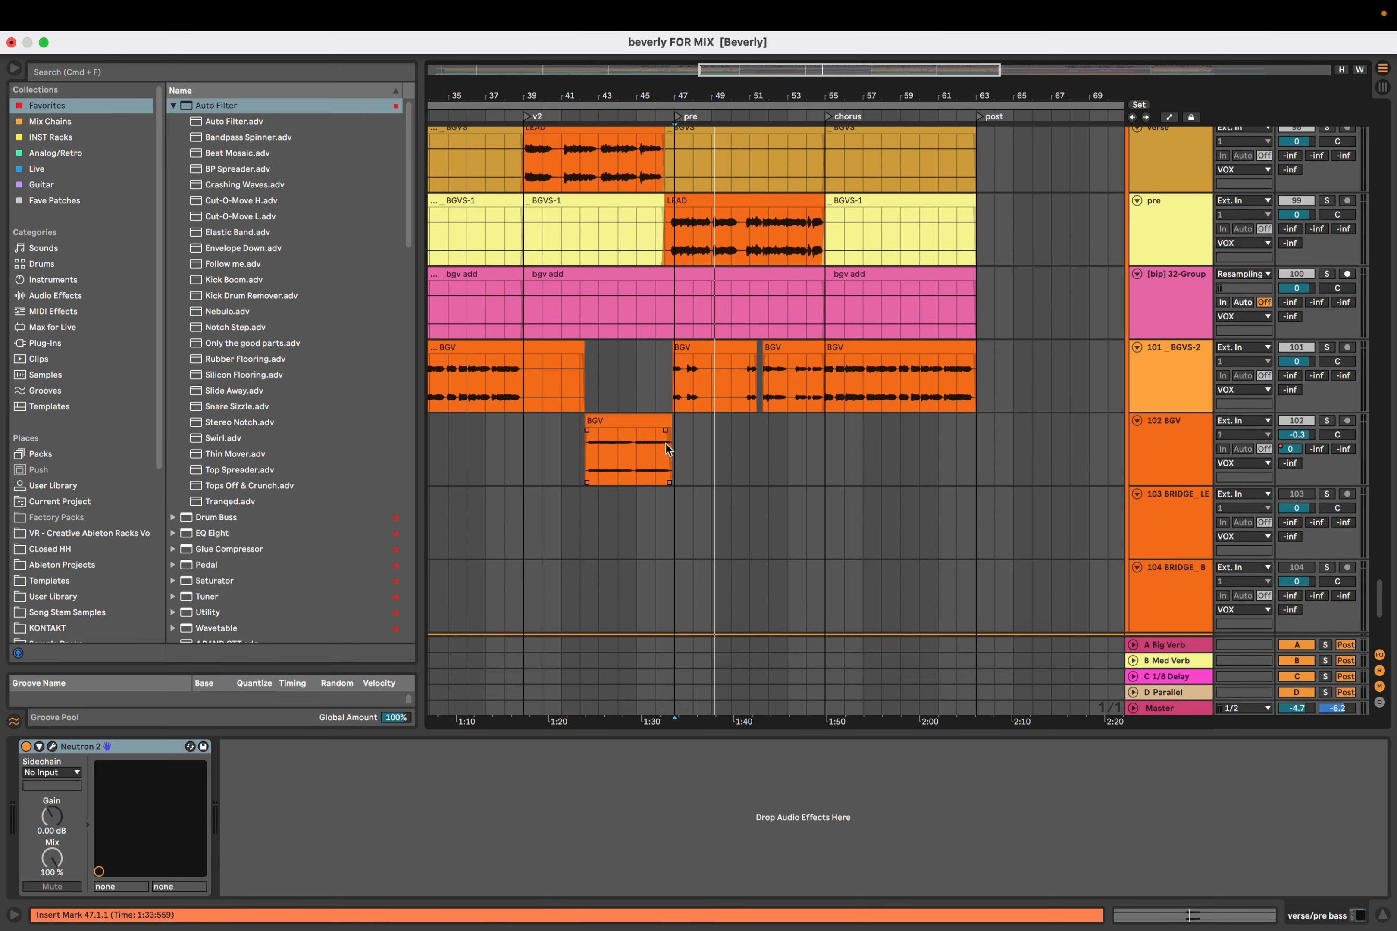
key("plus")
key("plus")
left_click(693, 350)
key("space")
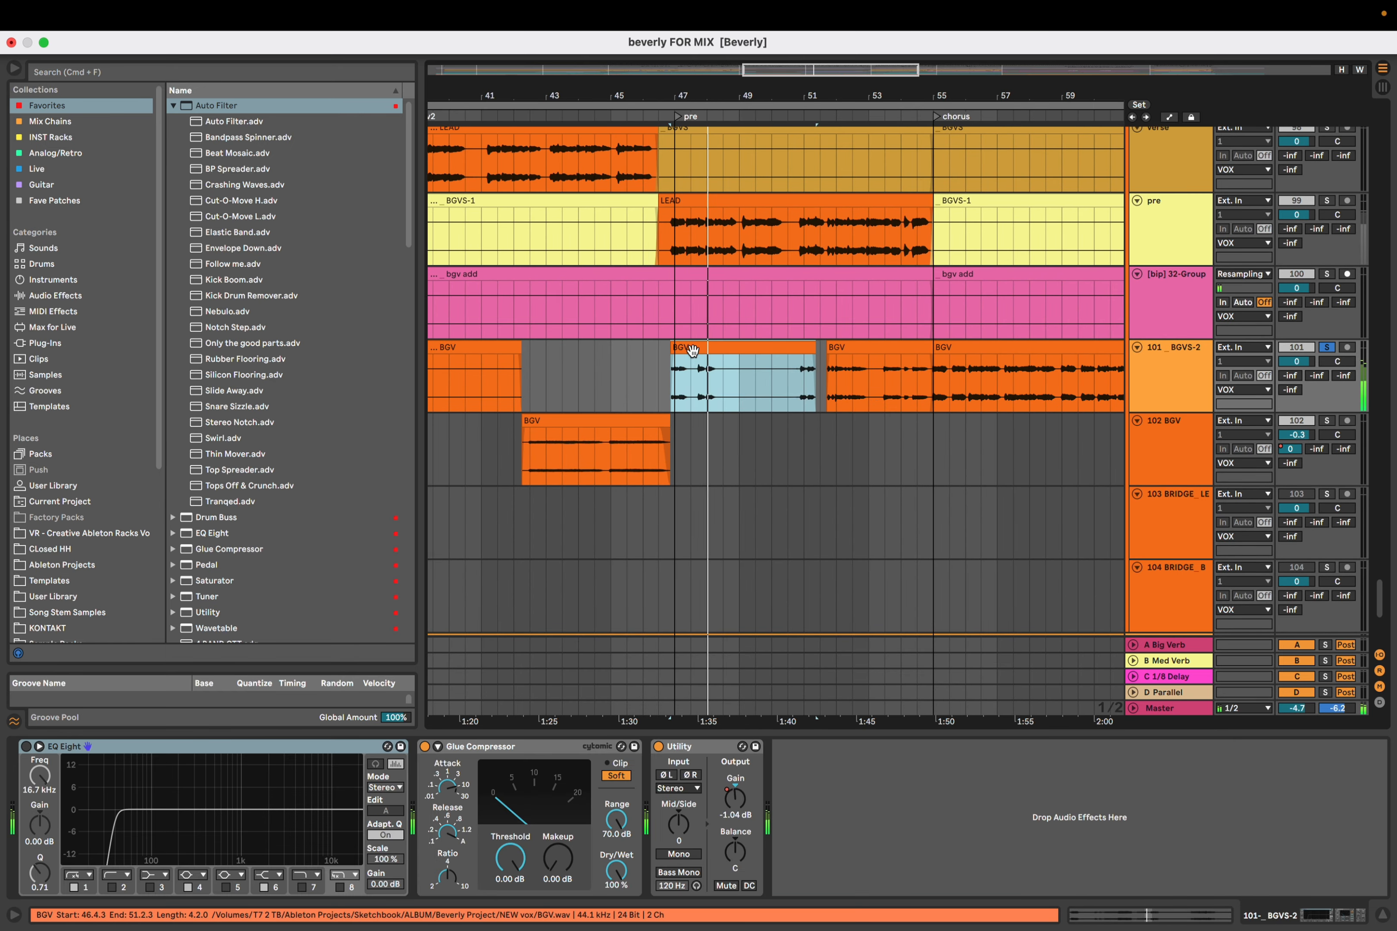
Finish playing the soloed BGVS-2 track through the pre section and select its first BGV clip there
left_click(789, 368)
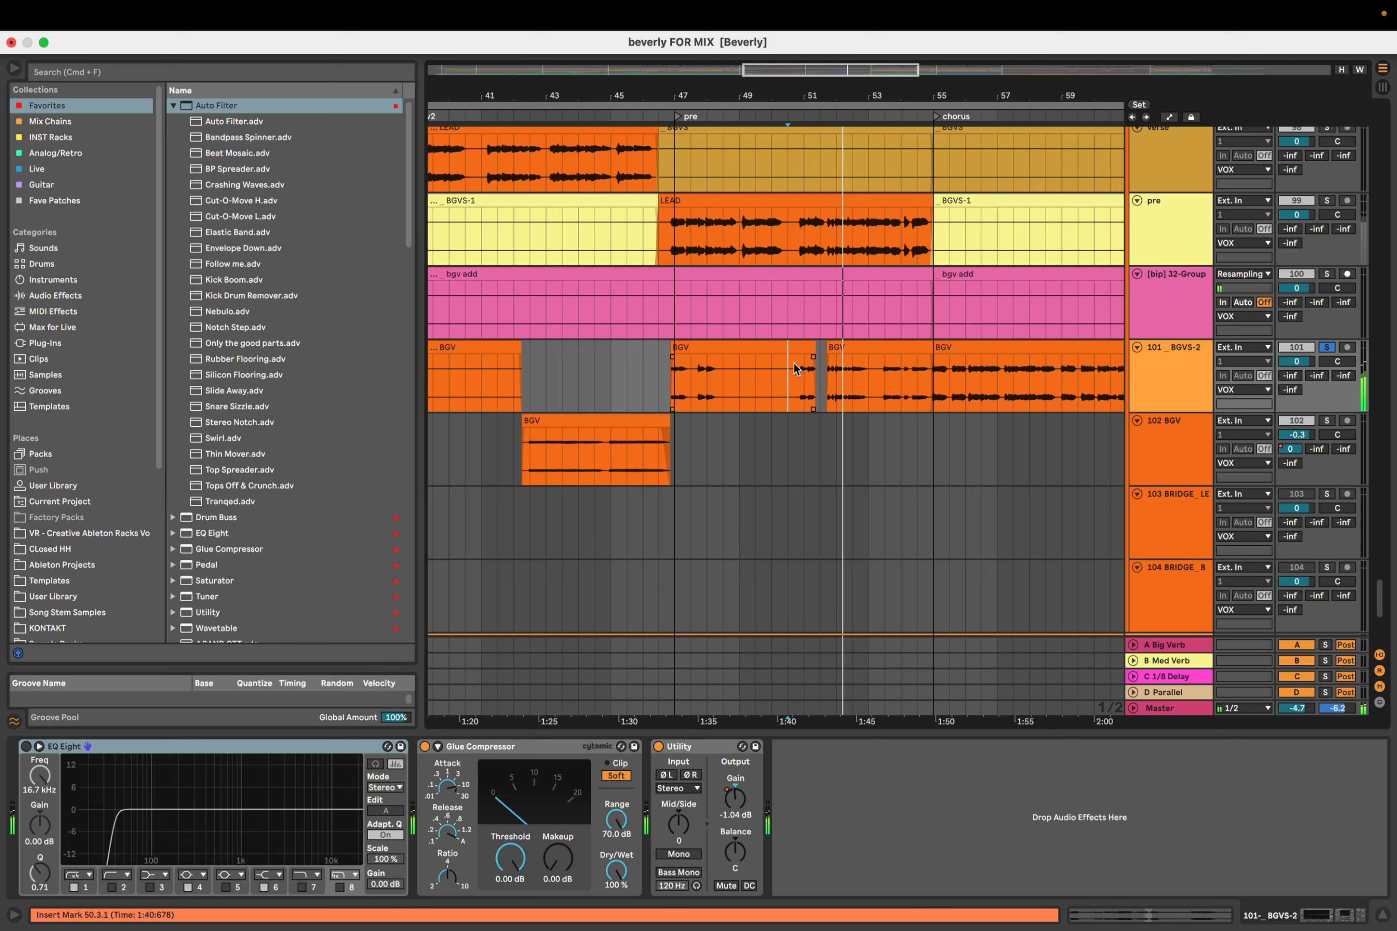
key("space")
left_click(717, 347)
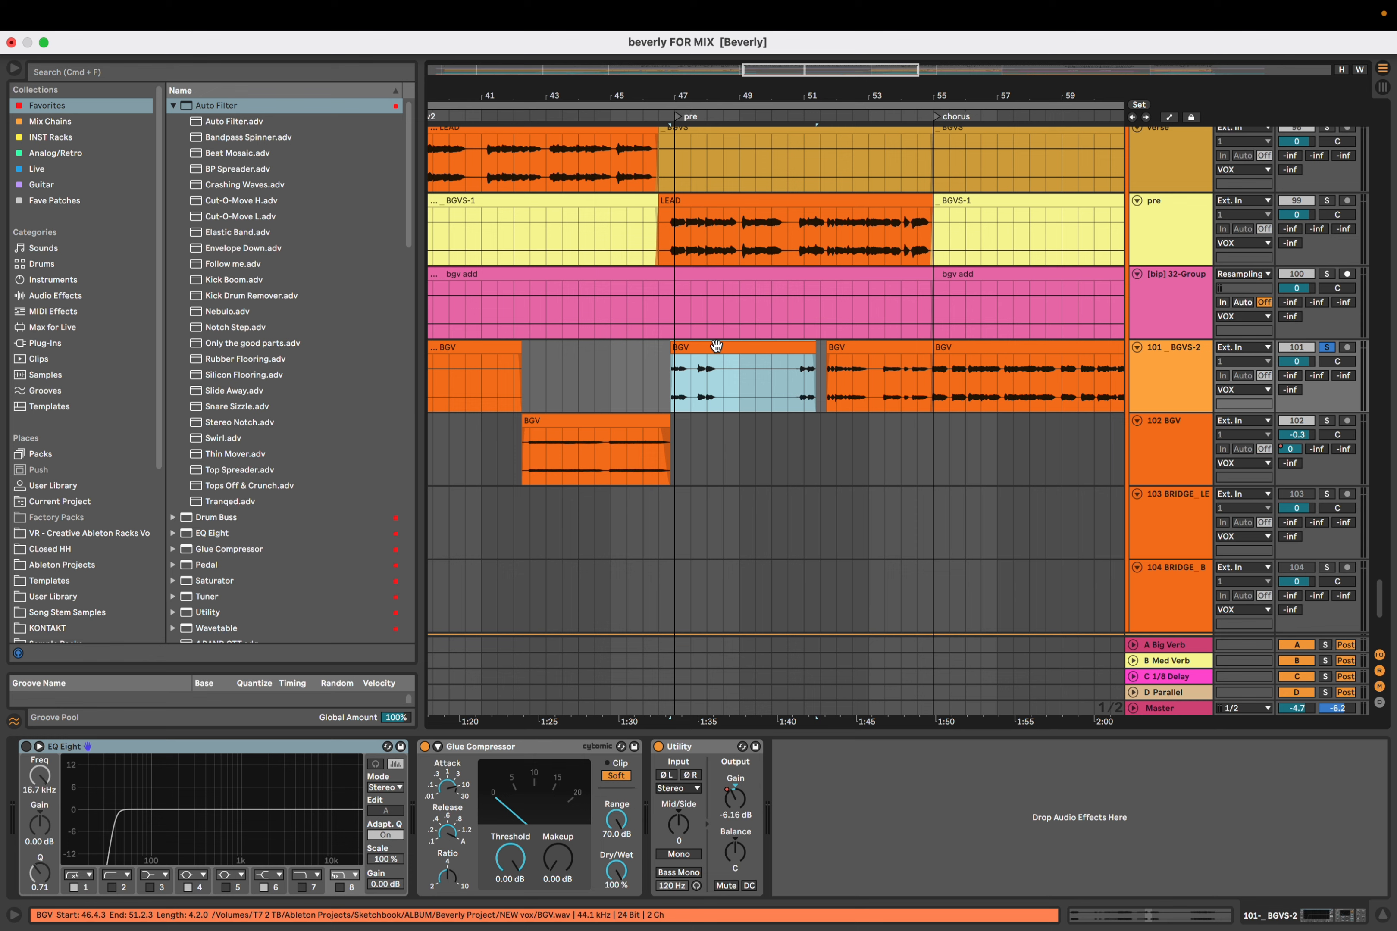
Solo the 102 BGV track and play its BGV clip from bar 42.3
scroll(714, 342, "up", 5)
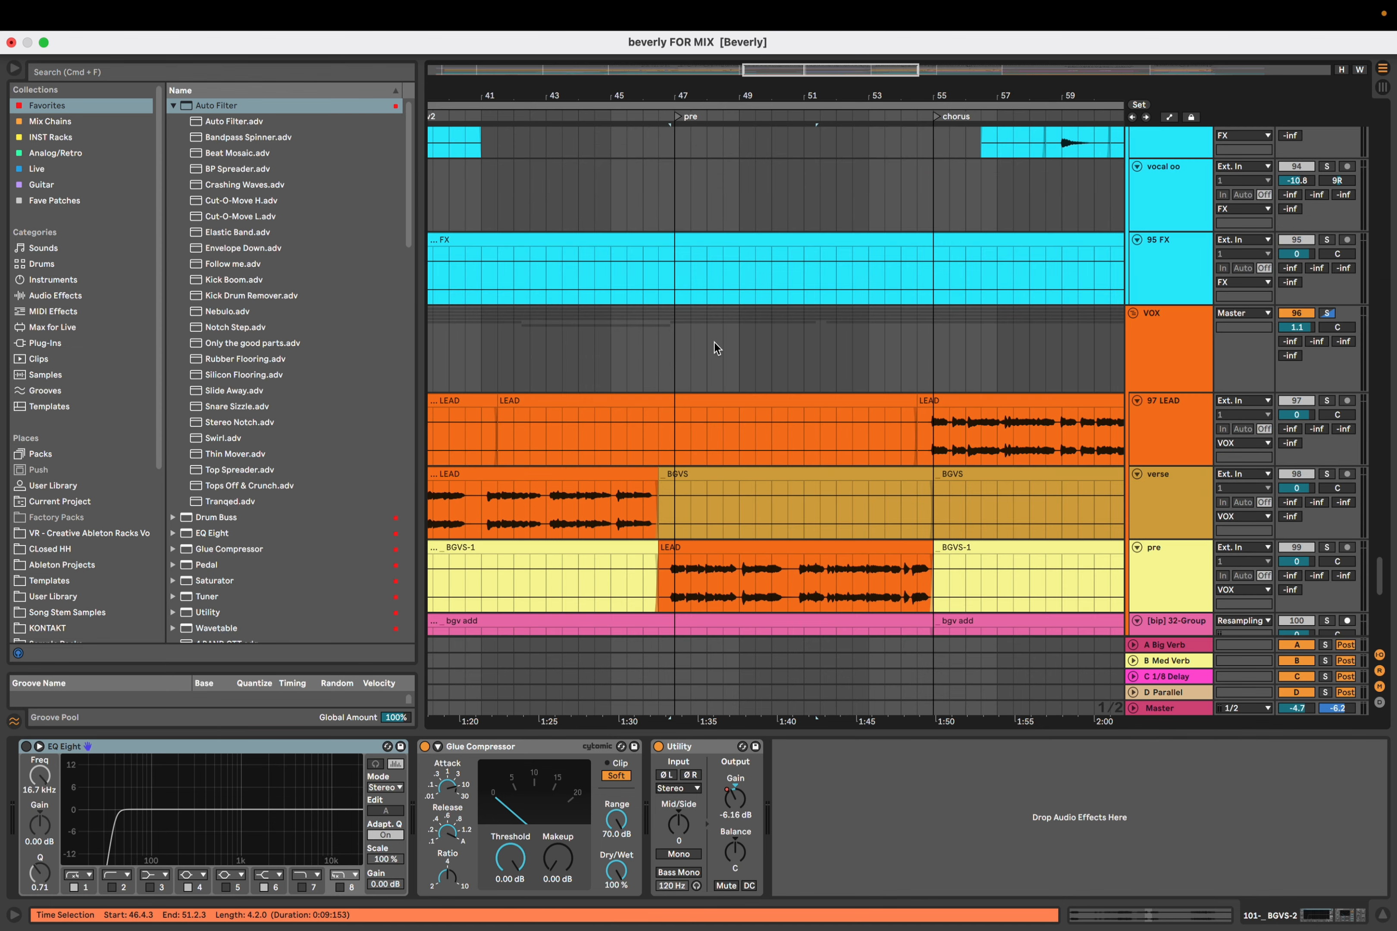
left_click(669, 370)
scroll(669, 369, "down", 3)
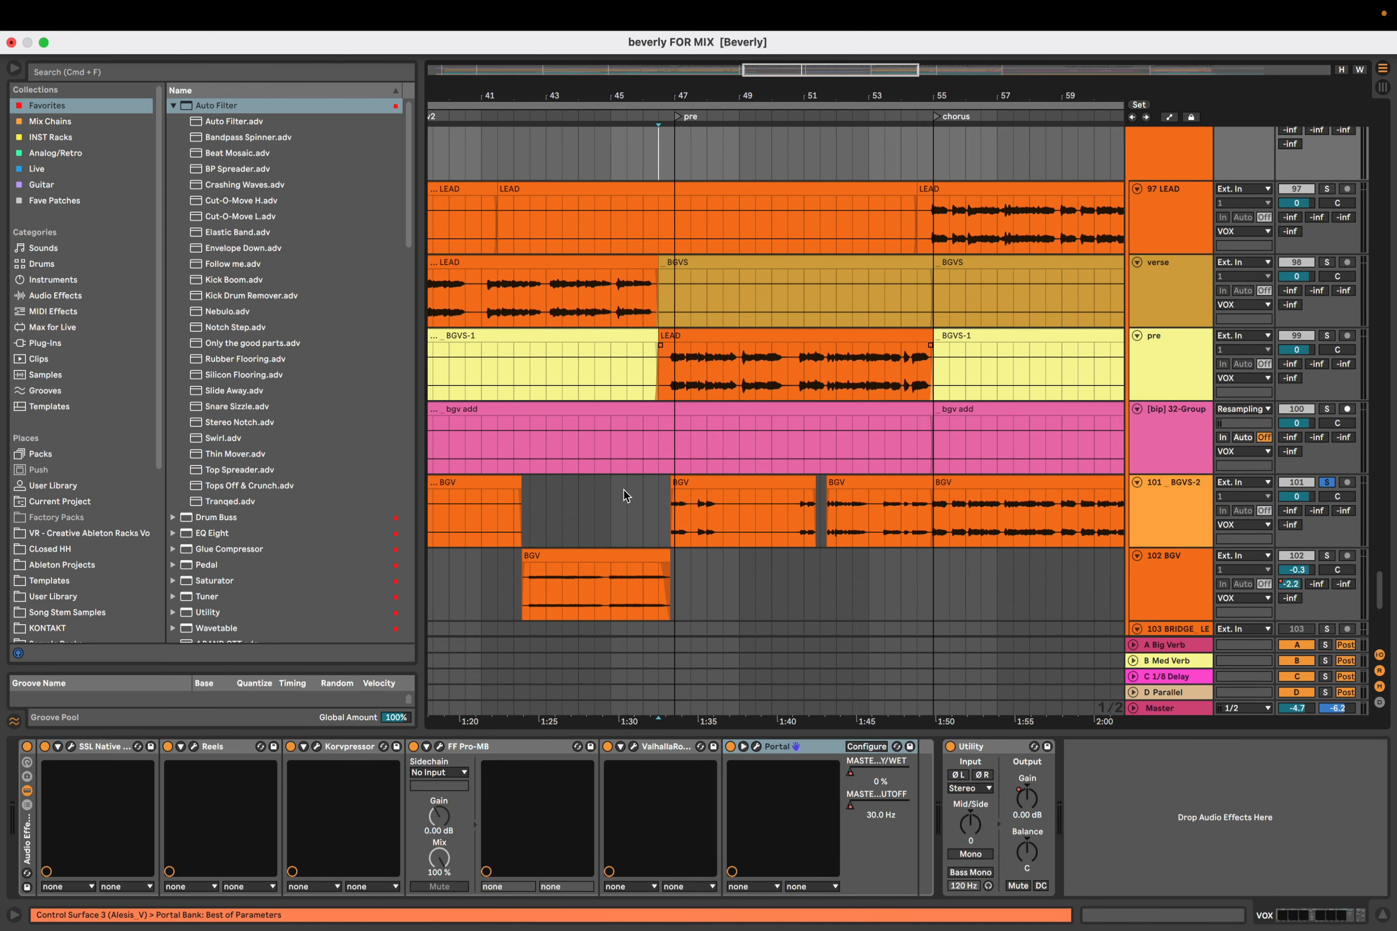
left_click(531, 577)
key("space")
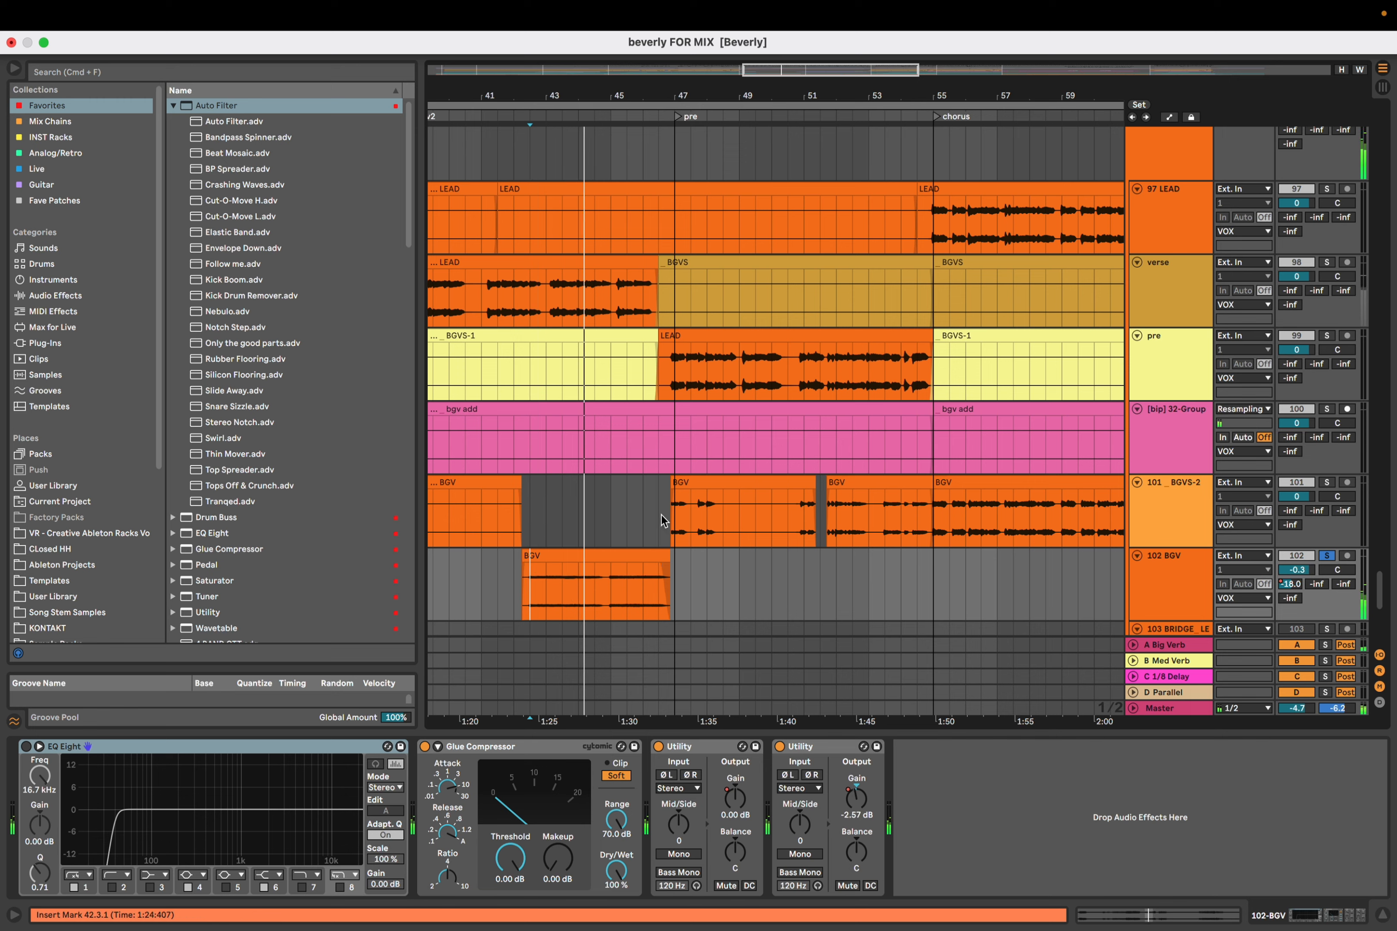
Solo the VOX group and play all the pre section vocals together from bar 46.3
left_click(664, 350)
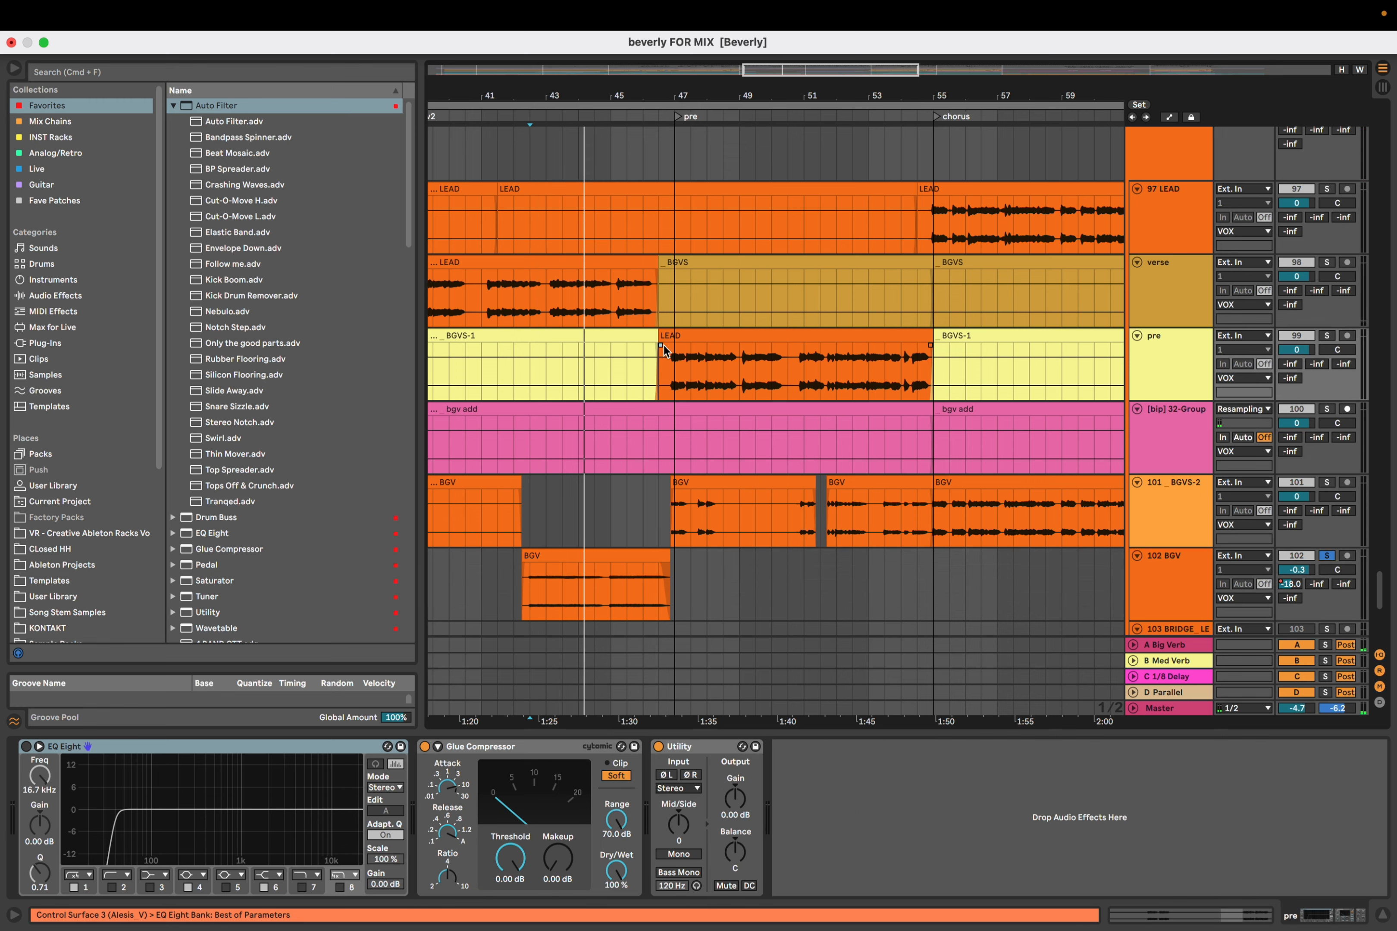
left_click(663, 150)
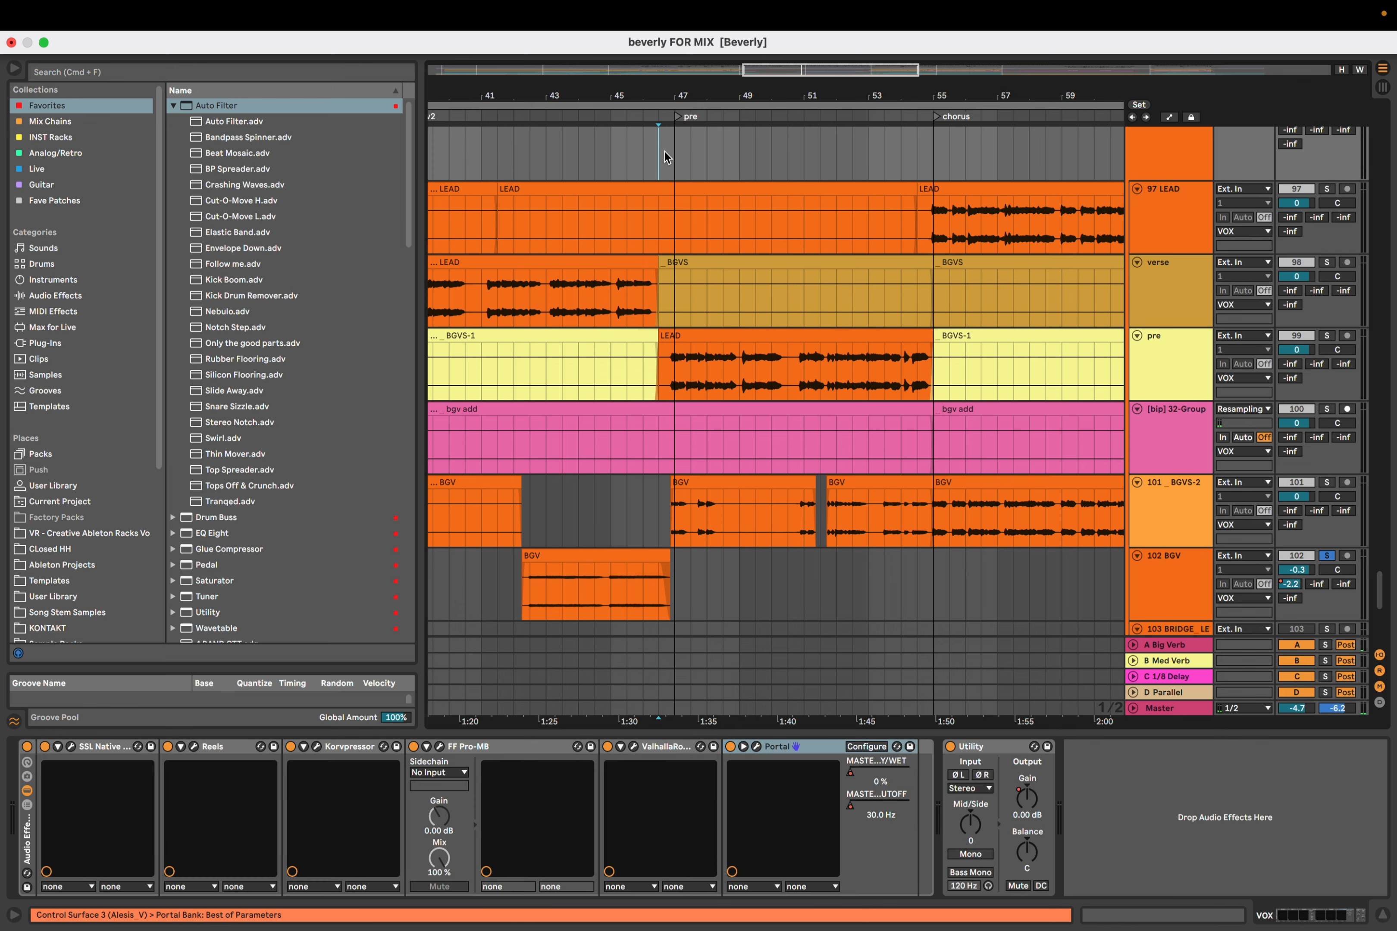
left_click(934, 157)
scroll(689, 281, "up", 5)
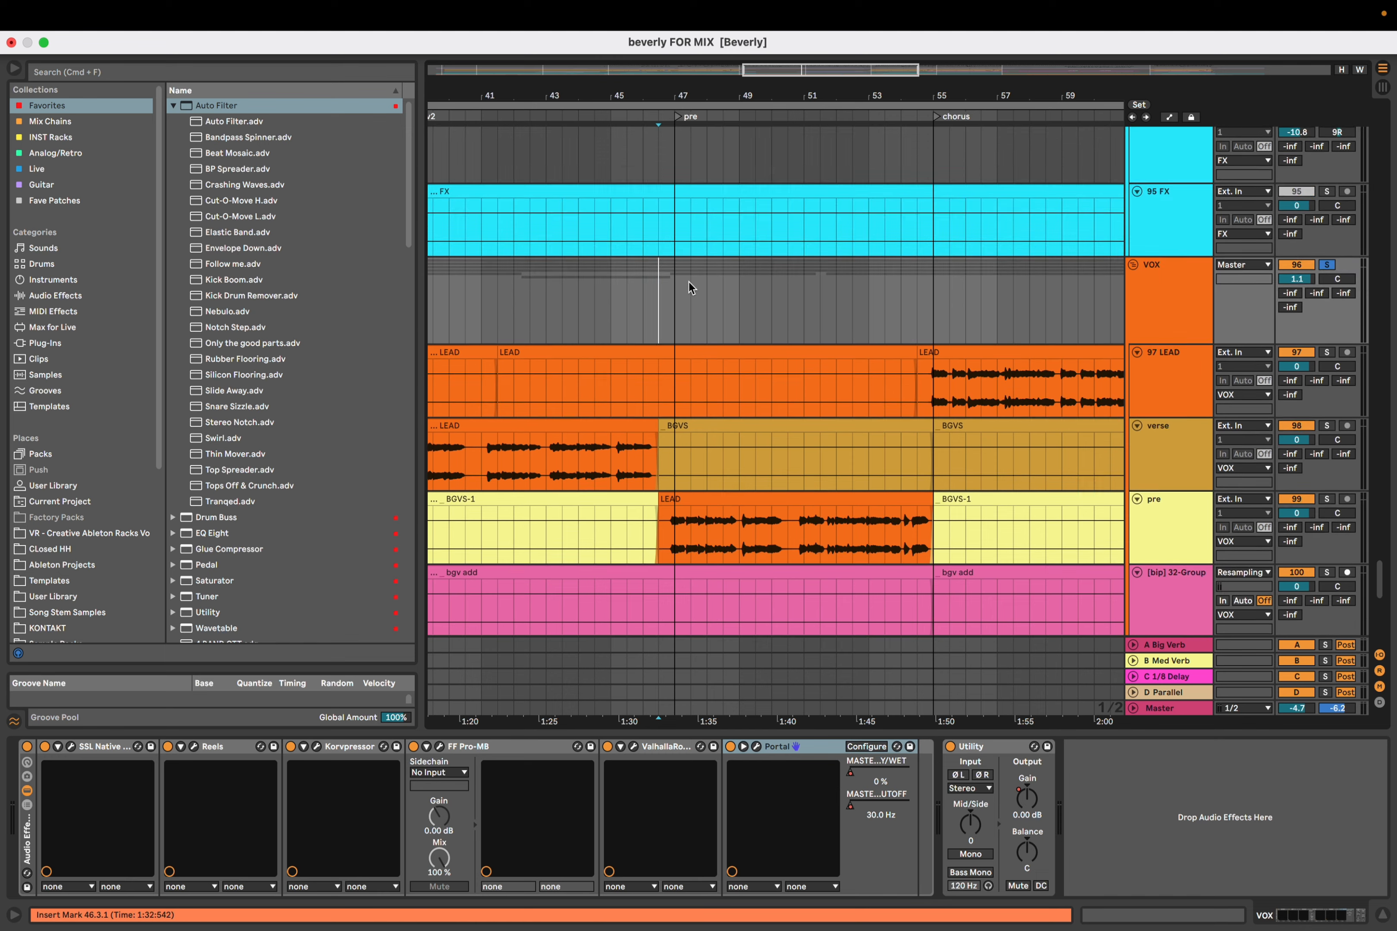
key("space")
scroll(641, 296, "down", 5)
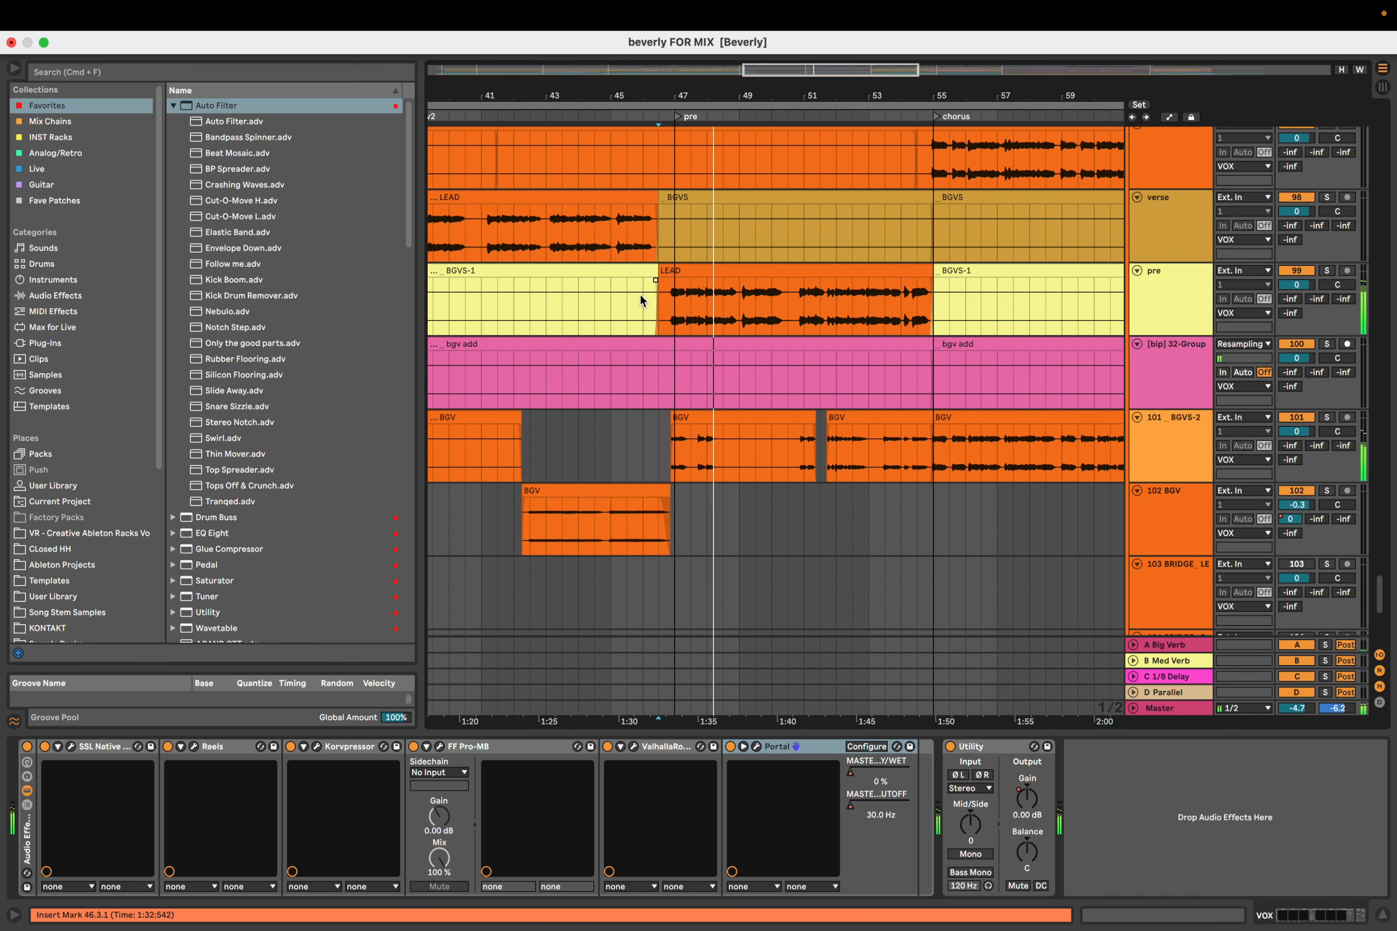
left_click(788, 438)
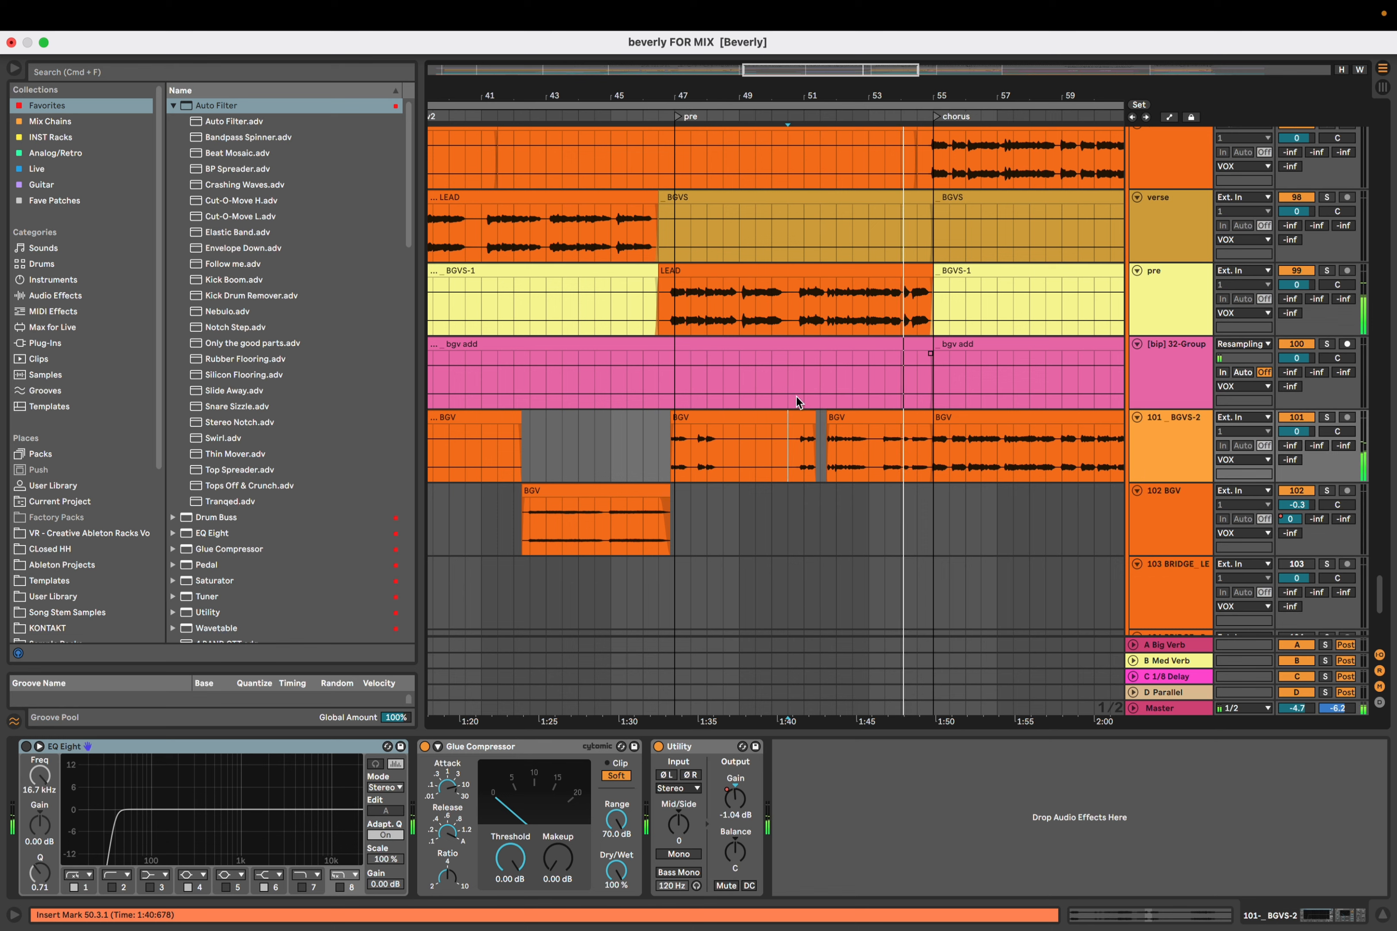
left_click(877, 445)
key("space")
scroll(881, 449, "down", 1)
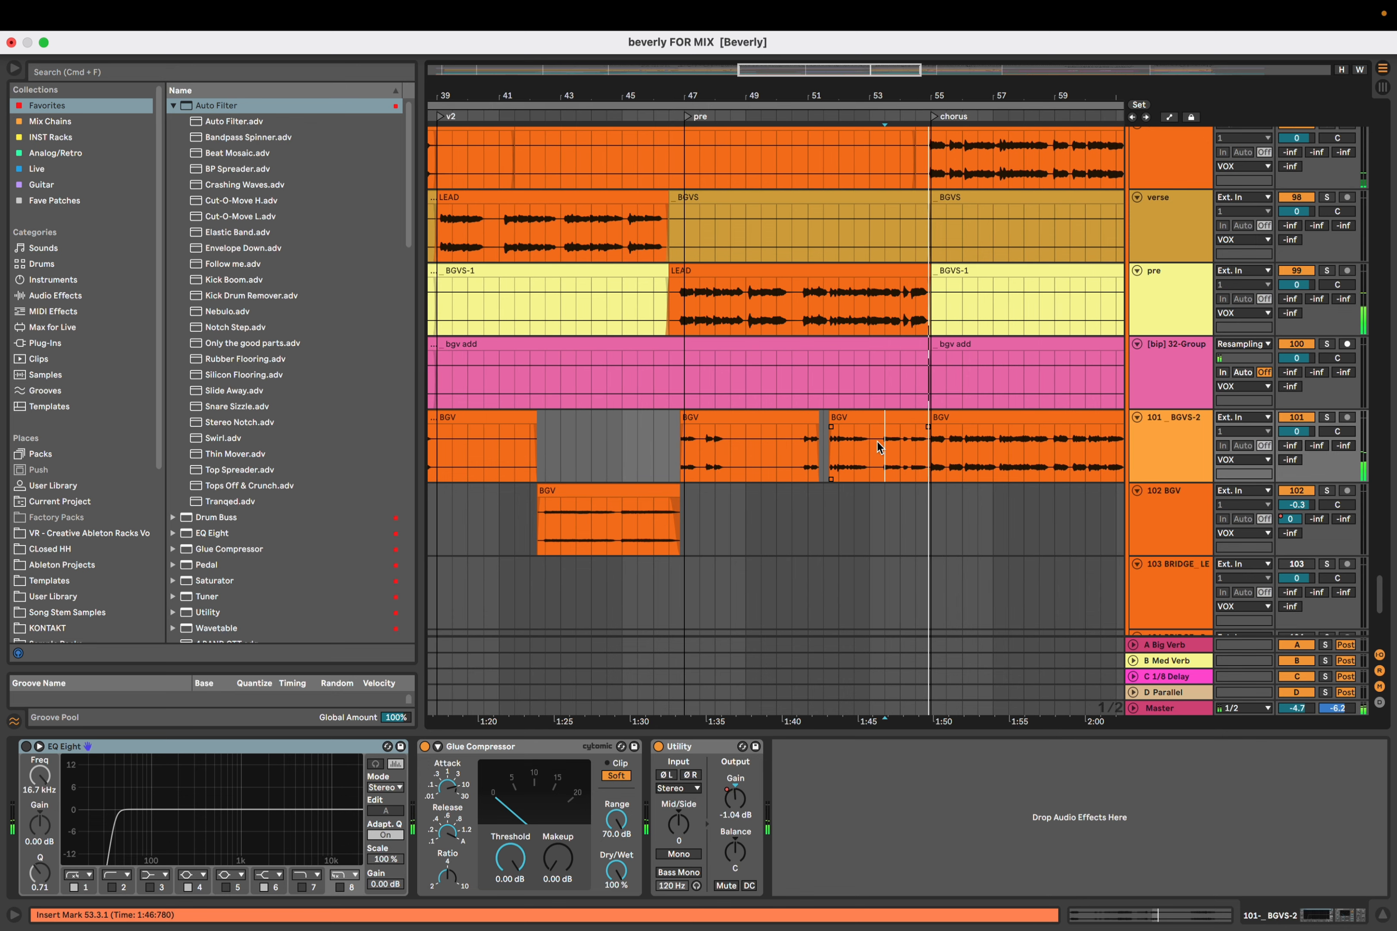
Unsolo the VOX group and play the full mix from the start of the chorus at bar 55
scroll(633, 608, "right", 5)
scroll(633, 608, "up", 5)
scroll(594, 588, "up", 2)
scroll(595, 588, "left", 3)
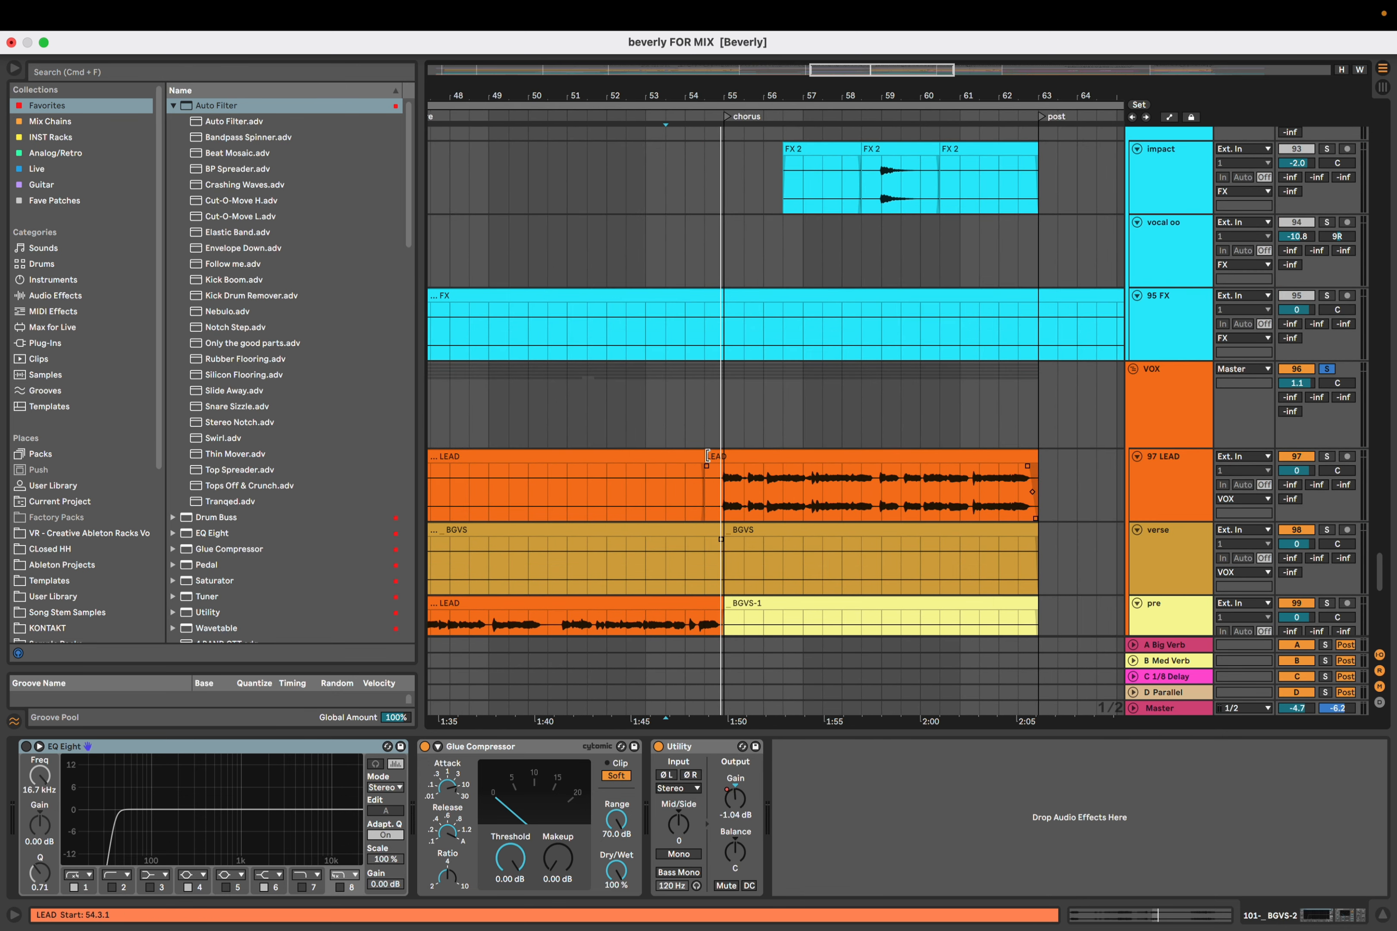
left_click(716, 422)
key("s")
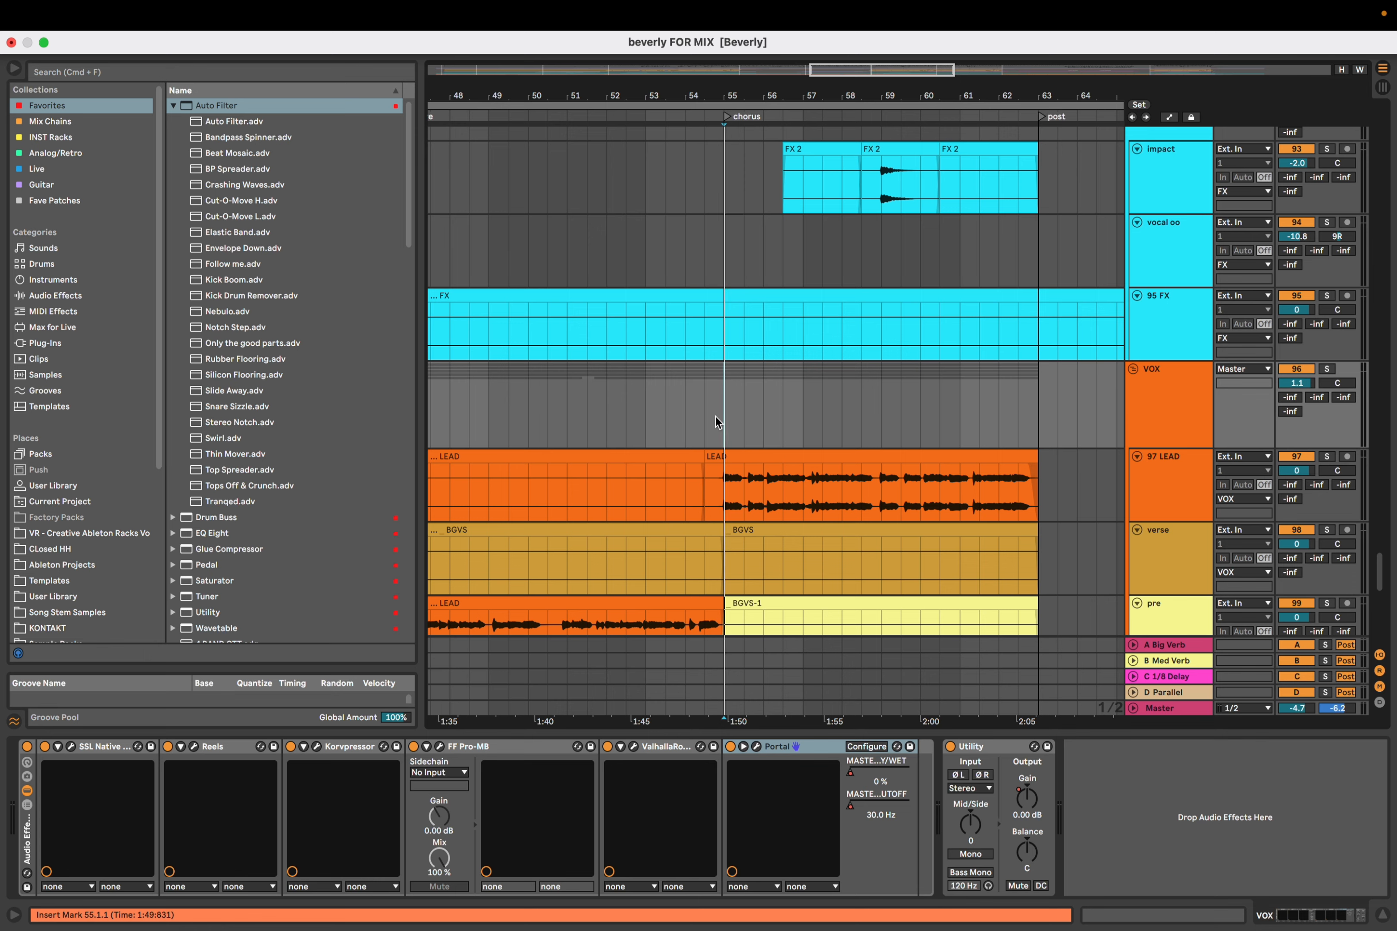
key("space")
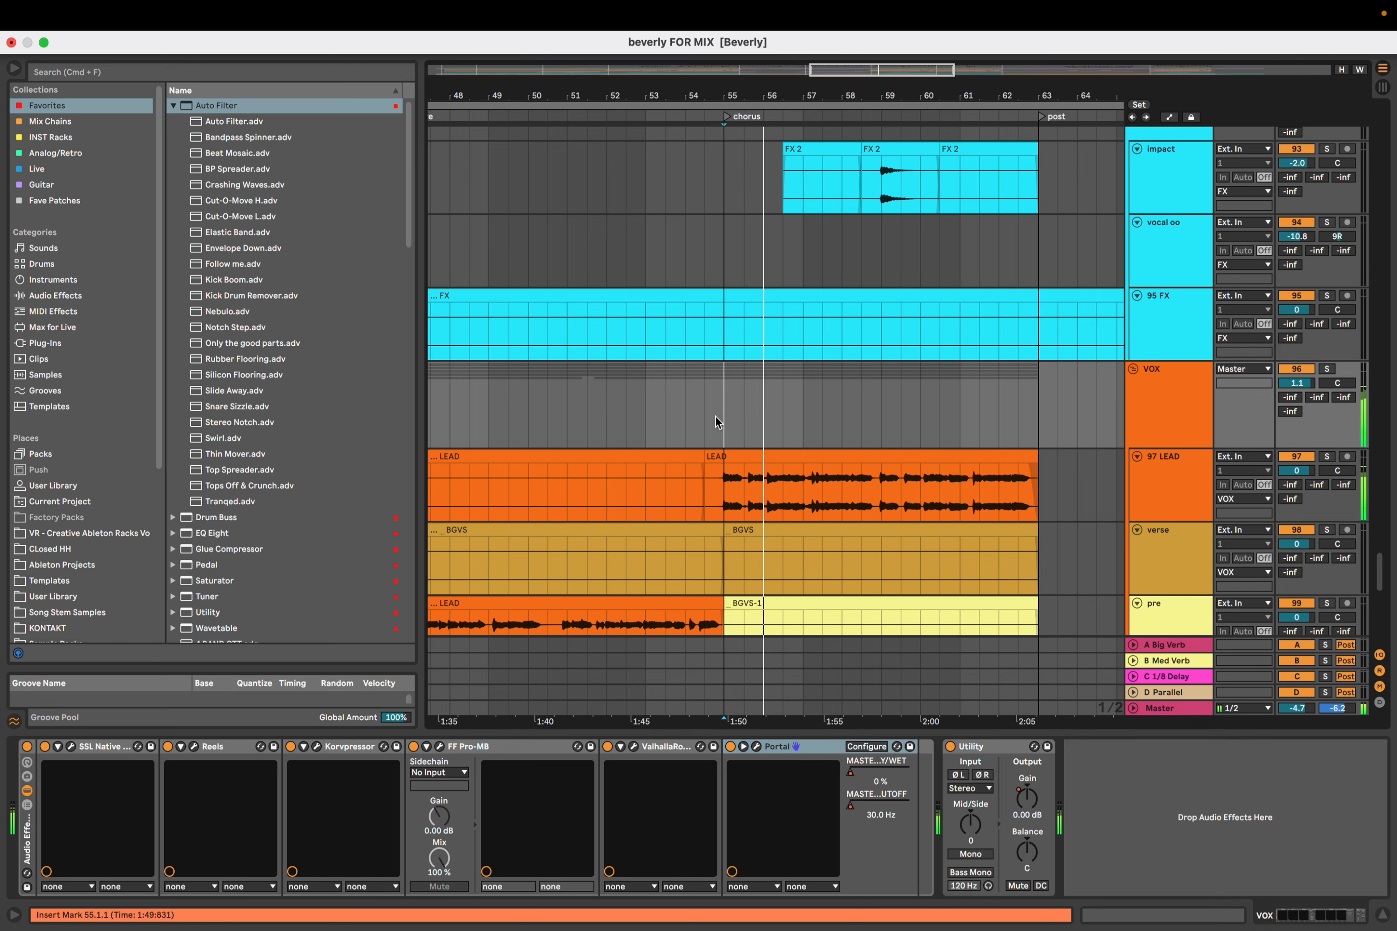
scroll(715, 417, "down", 4)
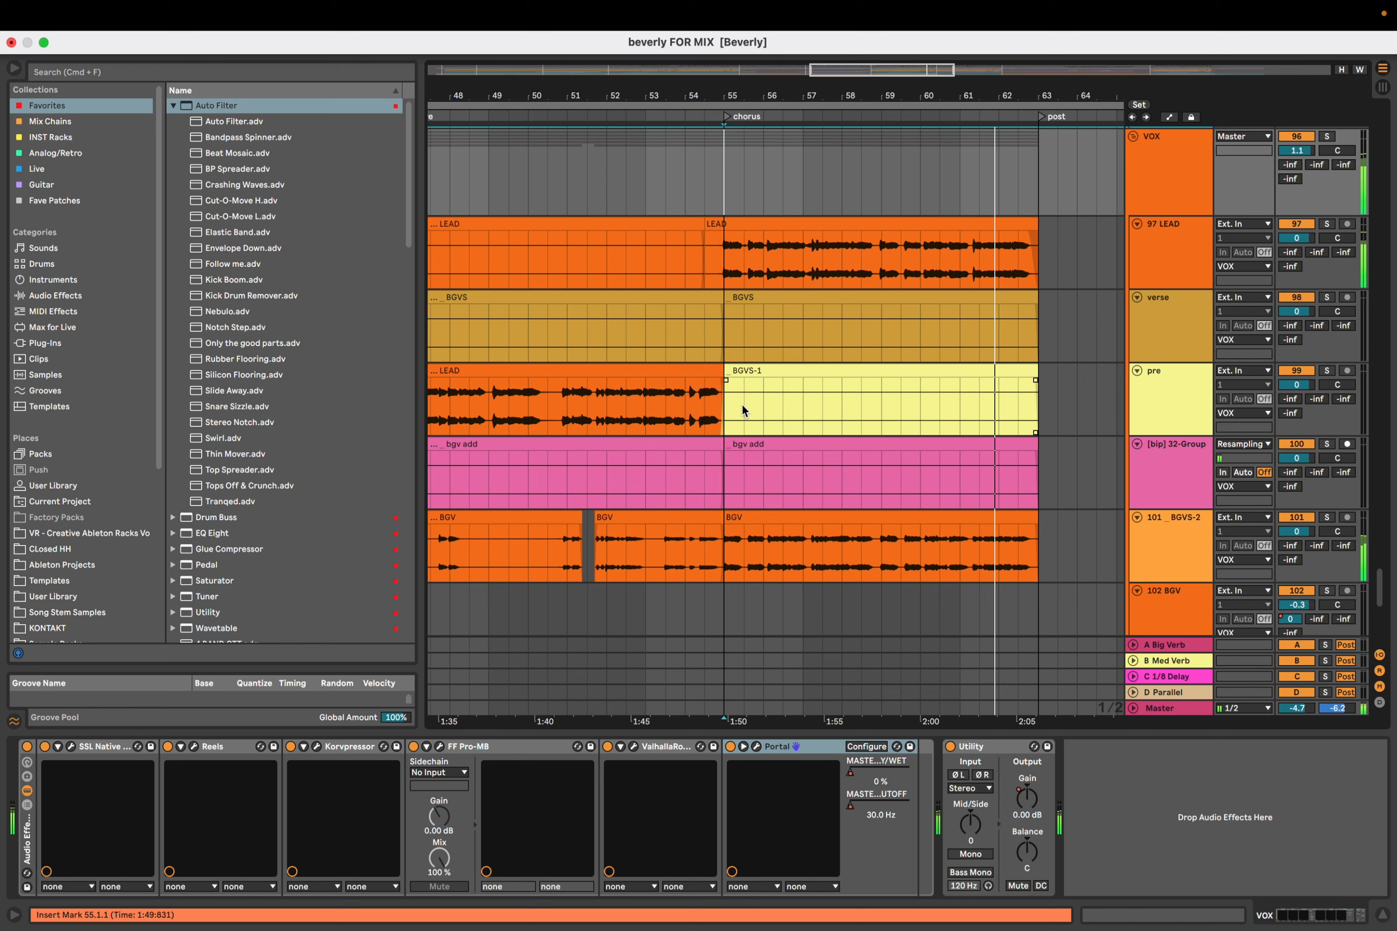
key("space")
scroll(748, 418, "down", 5)
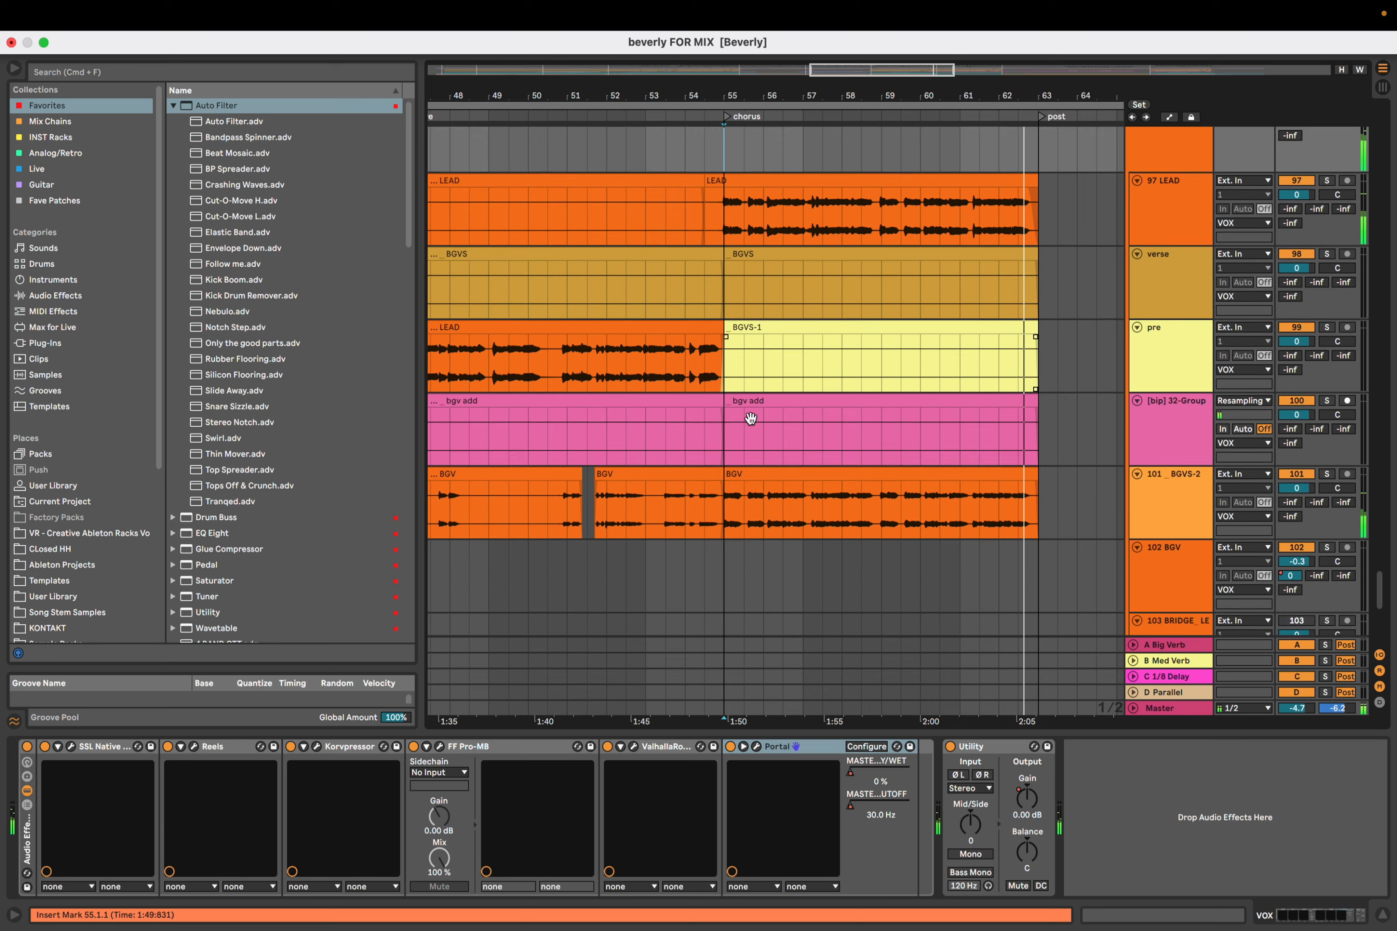
scroll(750, 422, "up", 3)
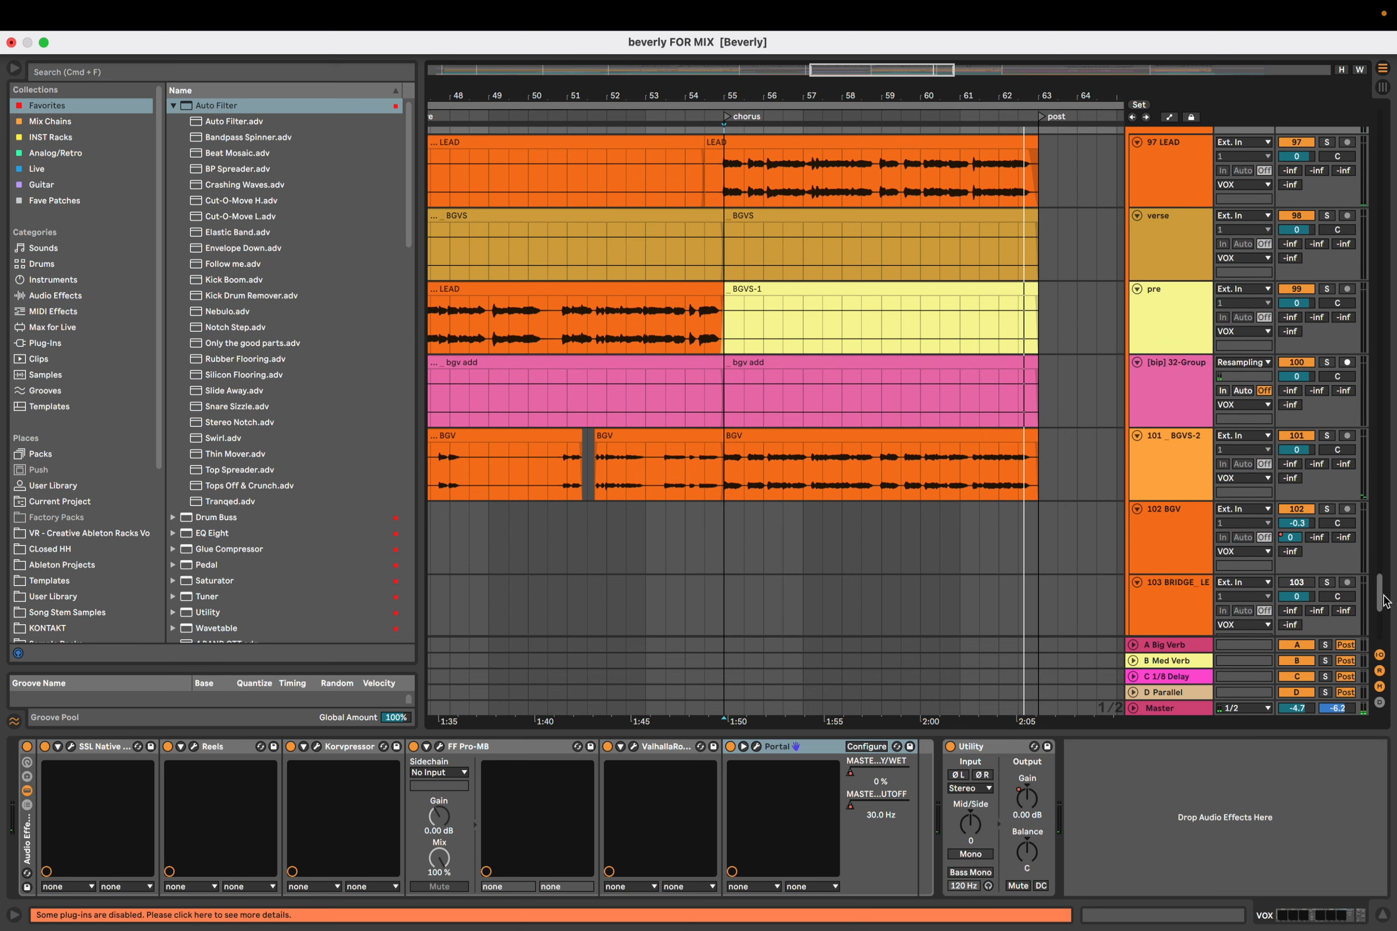
Solo the DRUMS group and play the fill from bar 62.3 into the post section
left_click_drag(1383, 601, 1355, 139)
scroll(1102, 454, "down", 10)
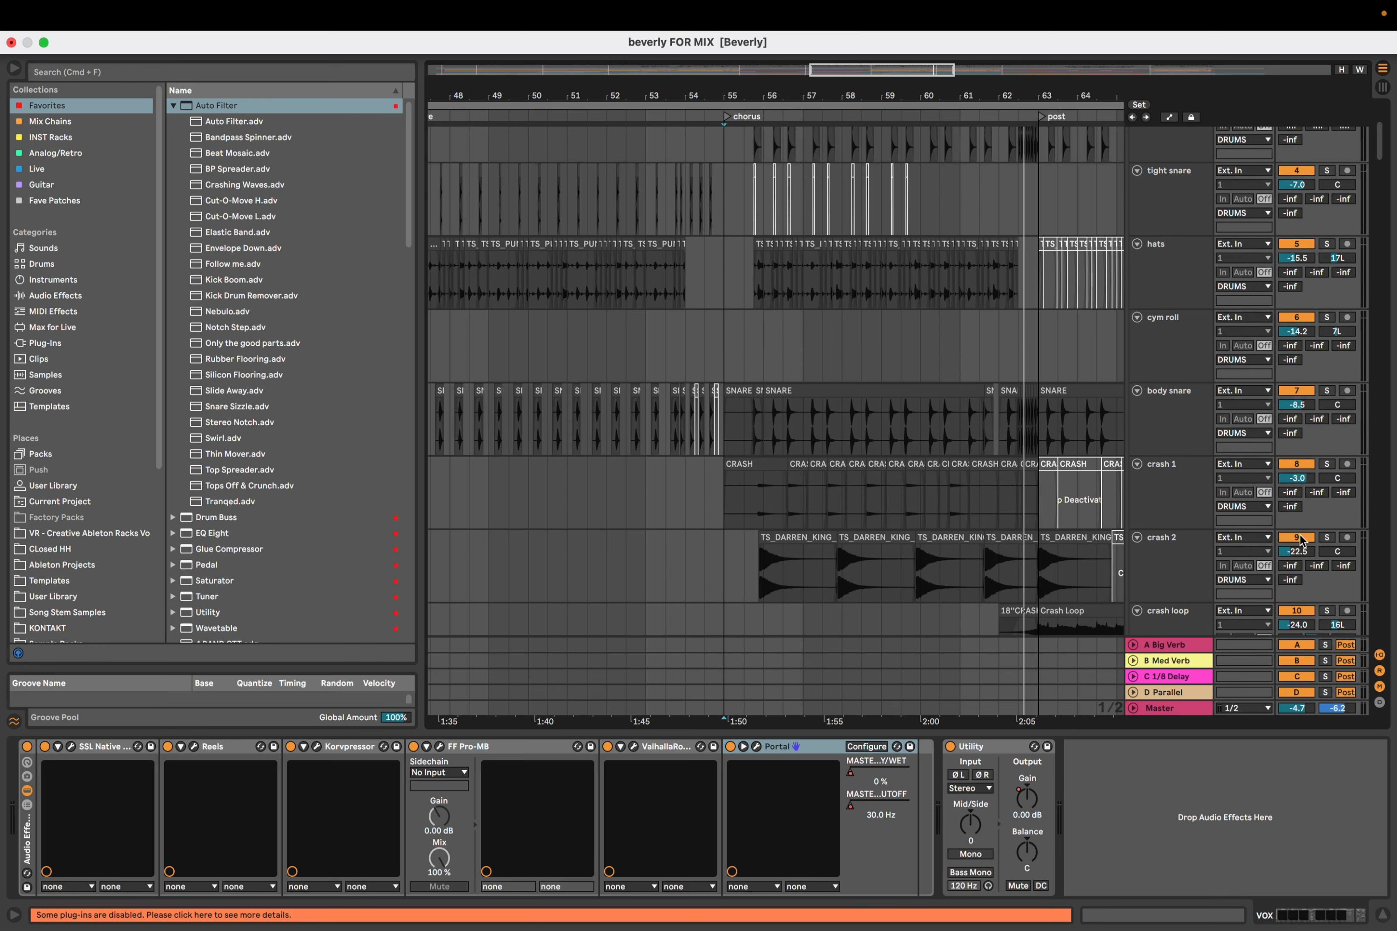
left_click_drag(1052, 443, 830, 522)
scroll(801, 504, "up", 5)
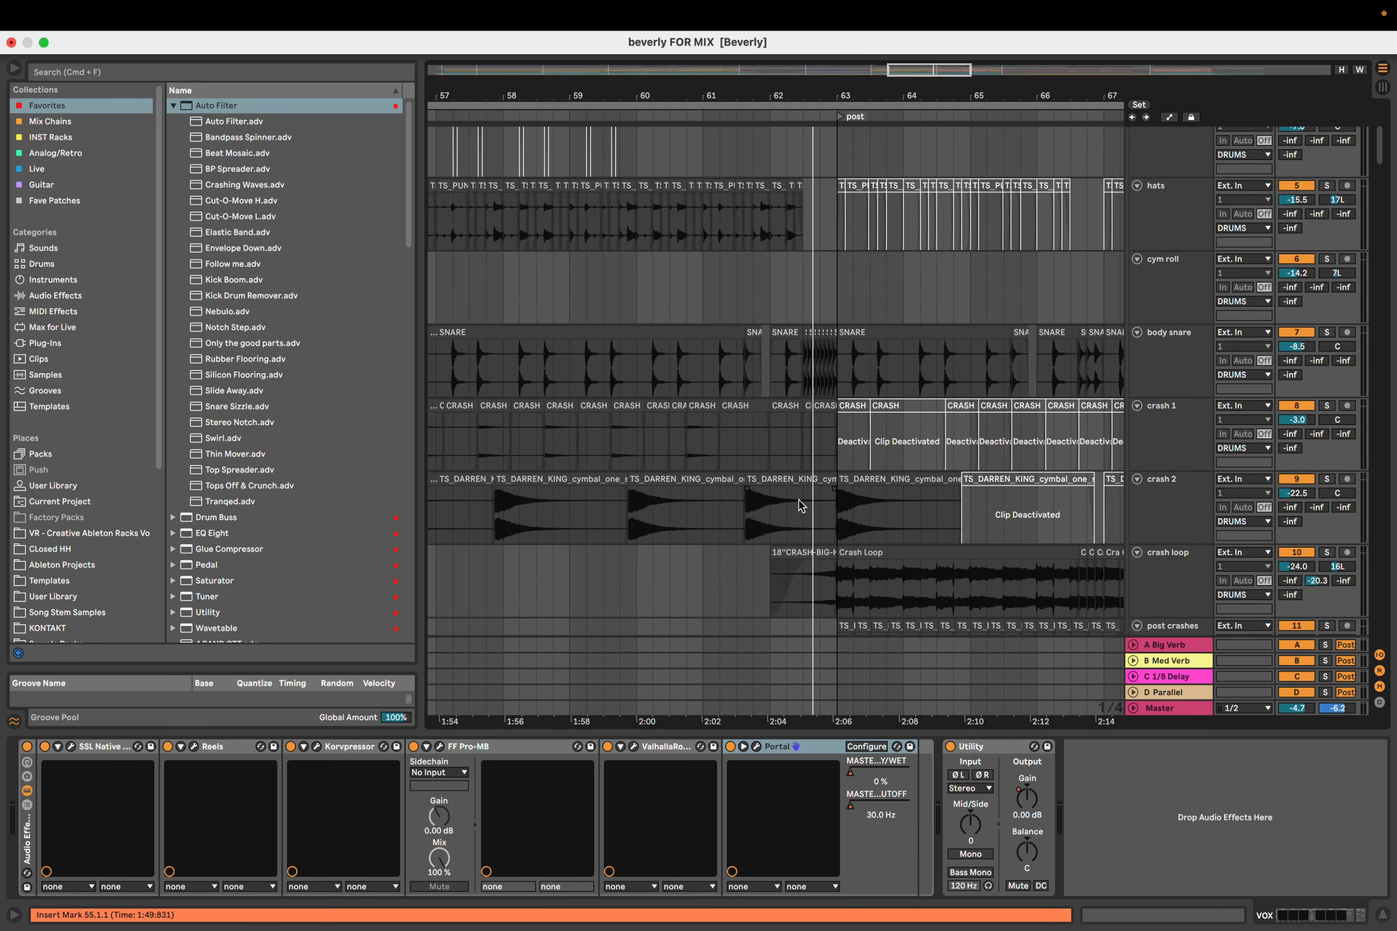
scroll(799, 500, "up", 5)
scroll(795, 241, "up", 3)
left_click(800, 172)
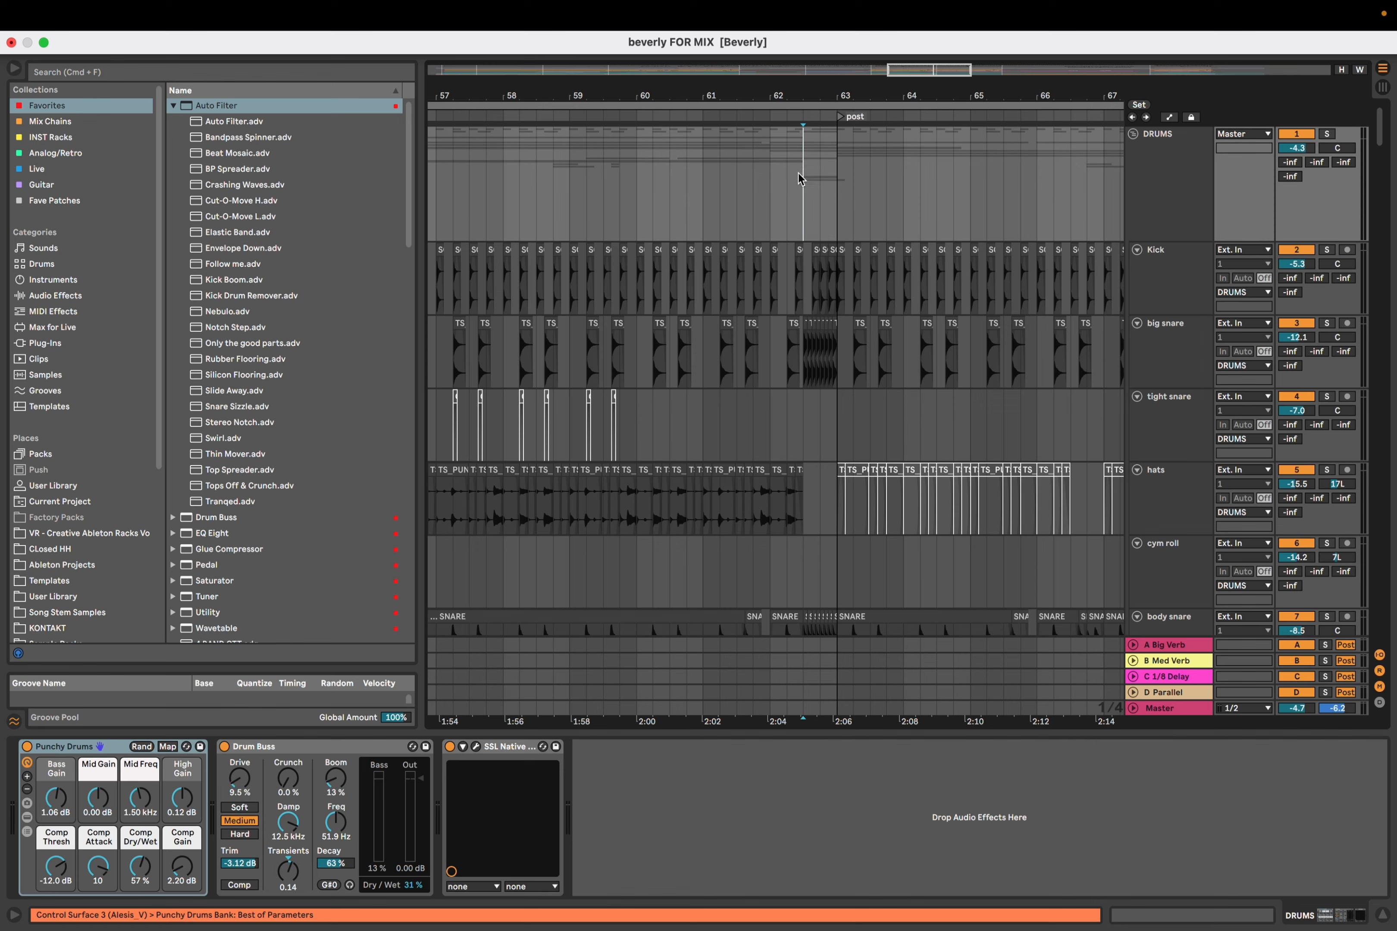
key("space")
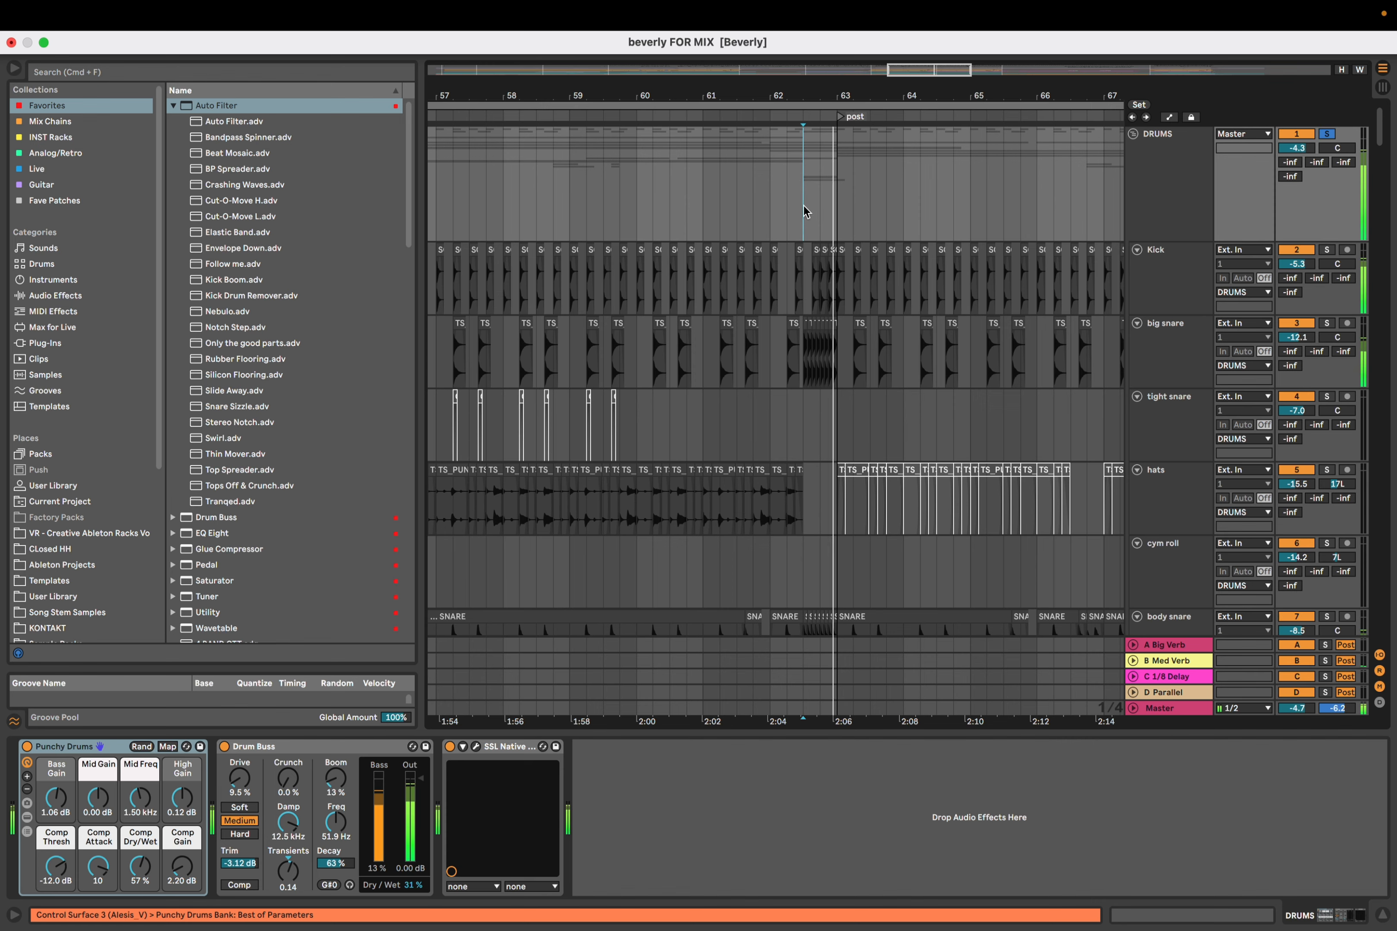
scroll(738, 481, "down", 5)
key("space")
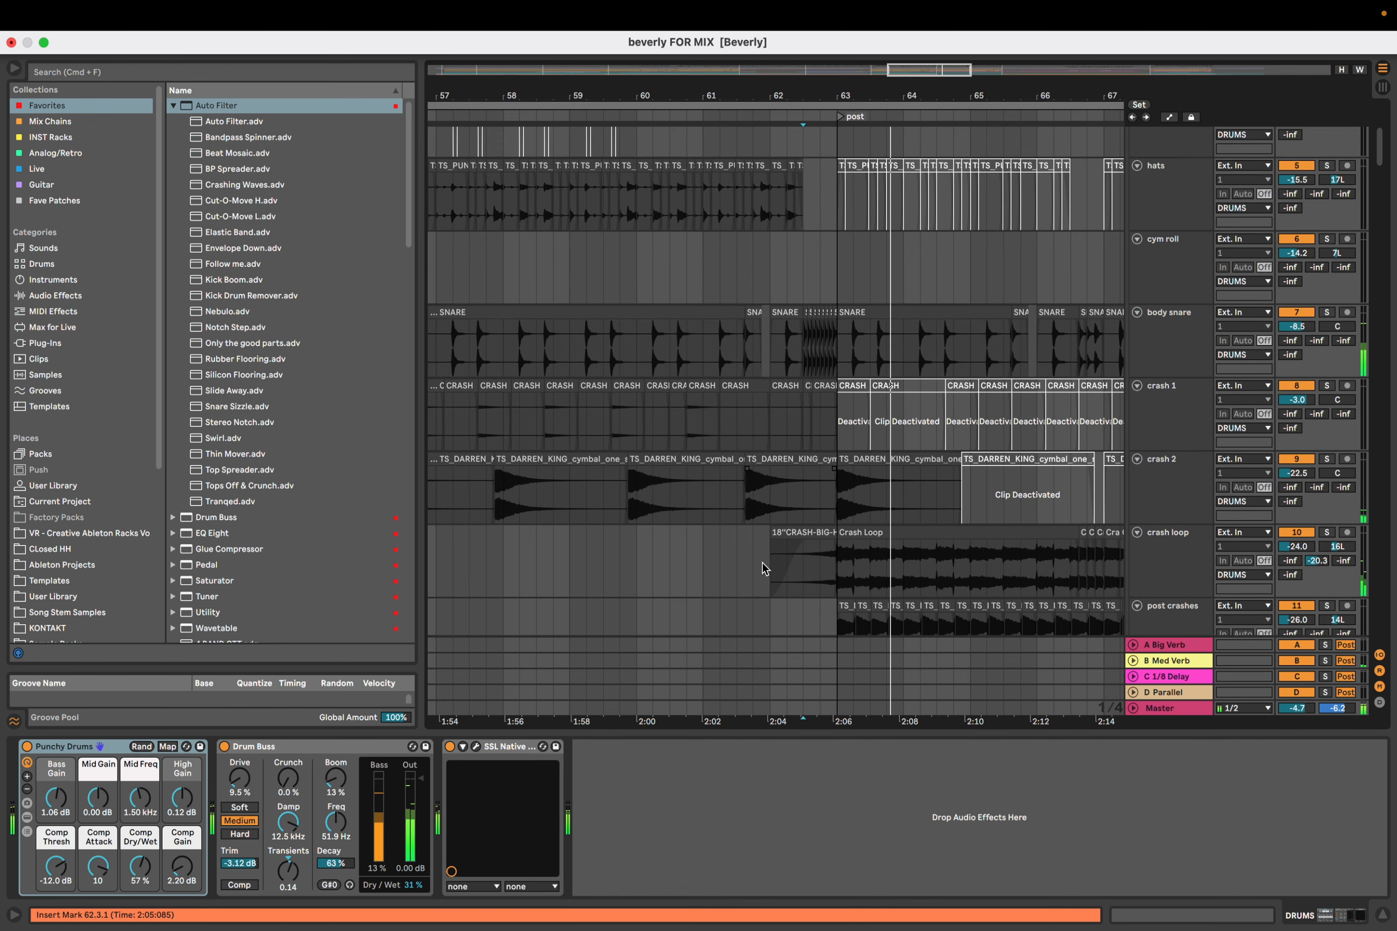
Play the soloed drums from bar 62, where the crash loop track begins, into the post section
left_click(762, 567)
scroll(765, 566, "down", 4)
mouse_move(769, 545)
left_mouse_down()
mouse_move(788, 453)
mouse_move(790, 496)
left_mouse_up()
scroll(790, 496, "down", 3)
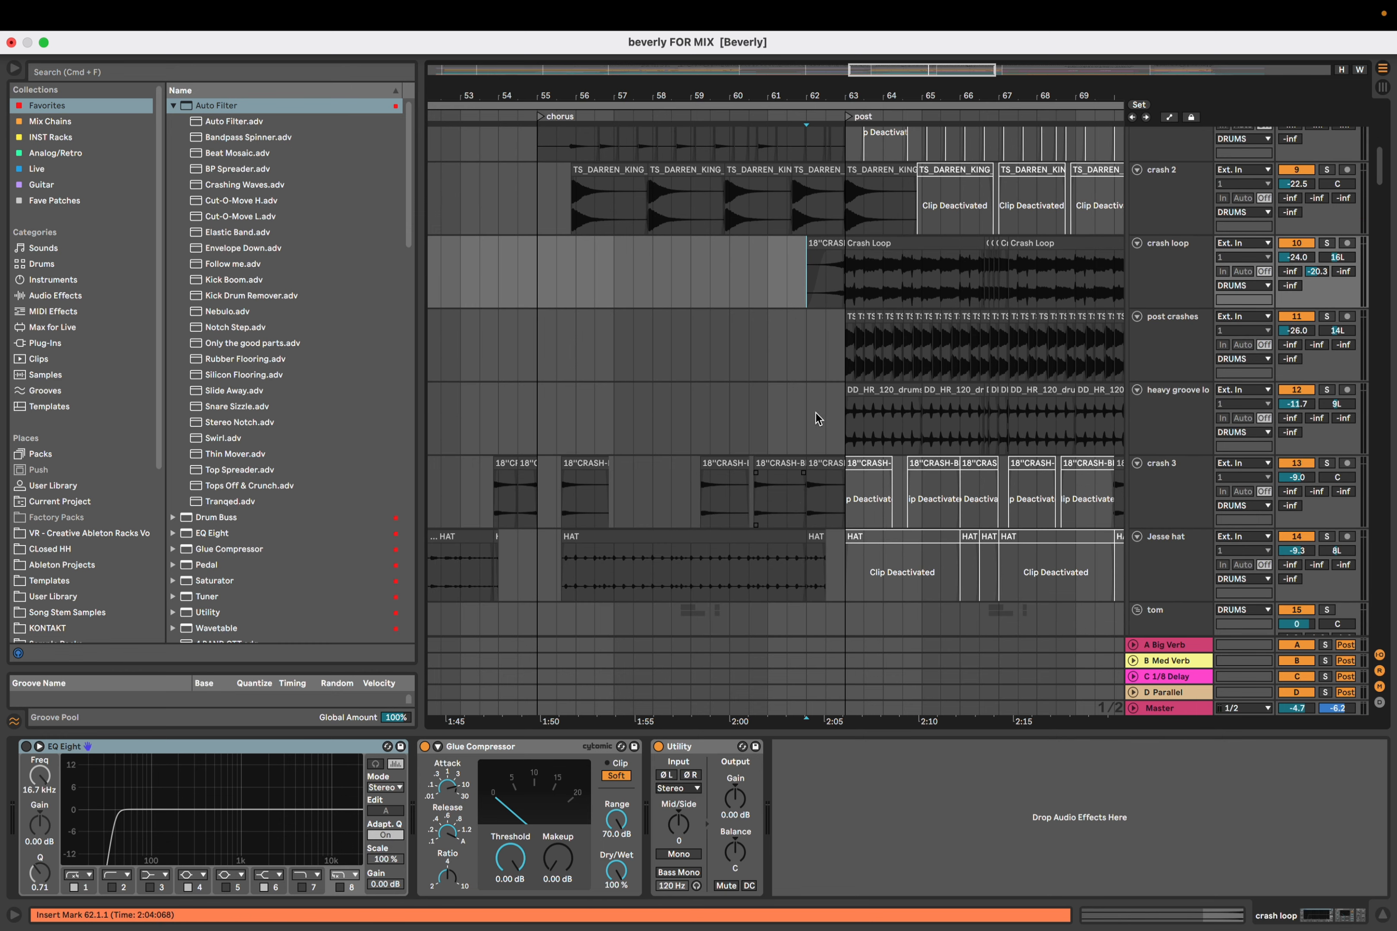
key("space")
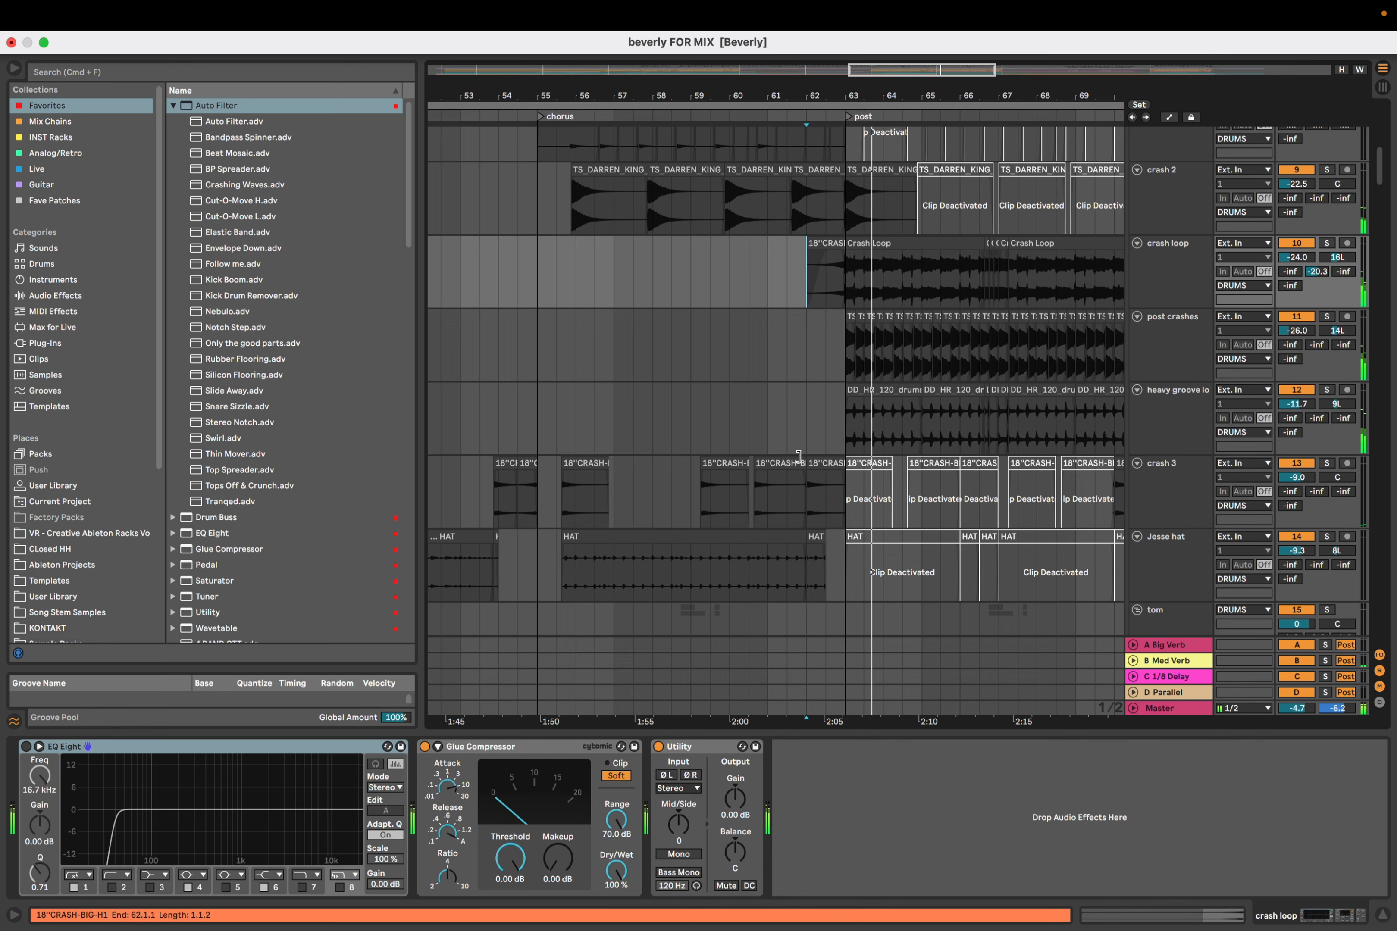
key("minus")
left_click_drag(820, 418, 686, 416)
scroll(686, 417, "down", 10)
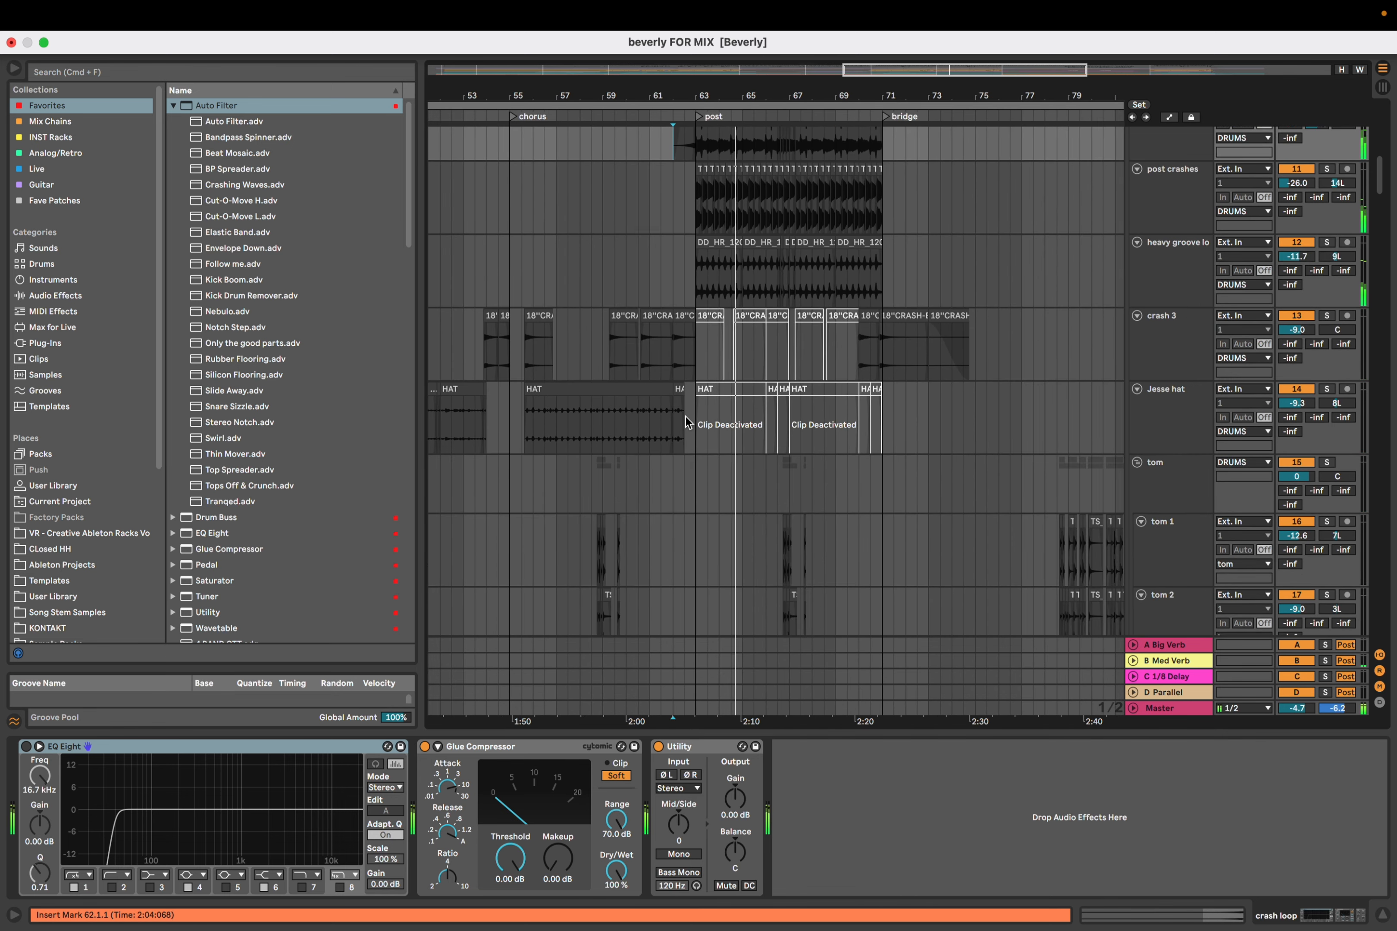
Solo the E GTR solo track and play its guitar part from bar 62.3 through the post section
scroll(685, 419, "down", 5)
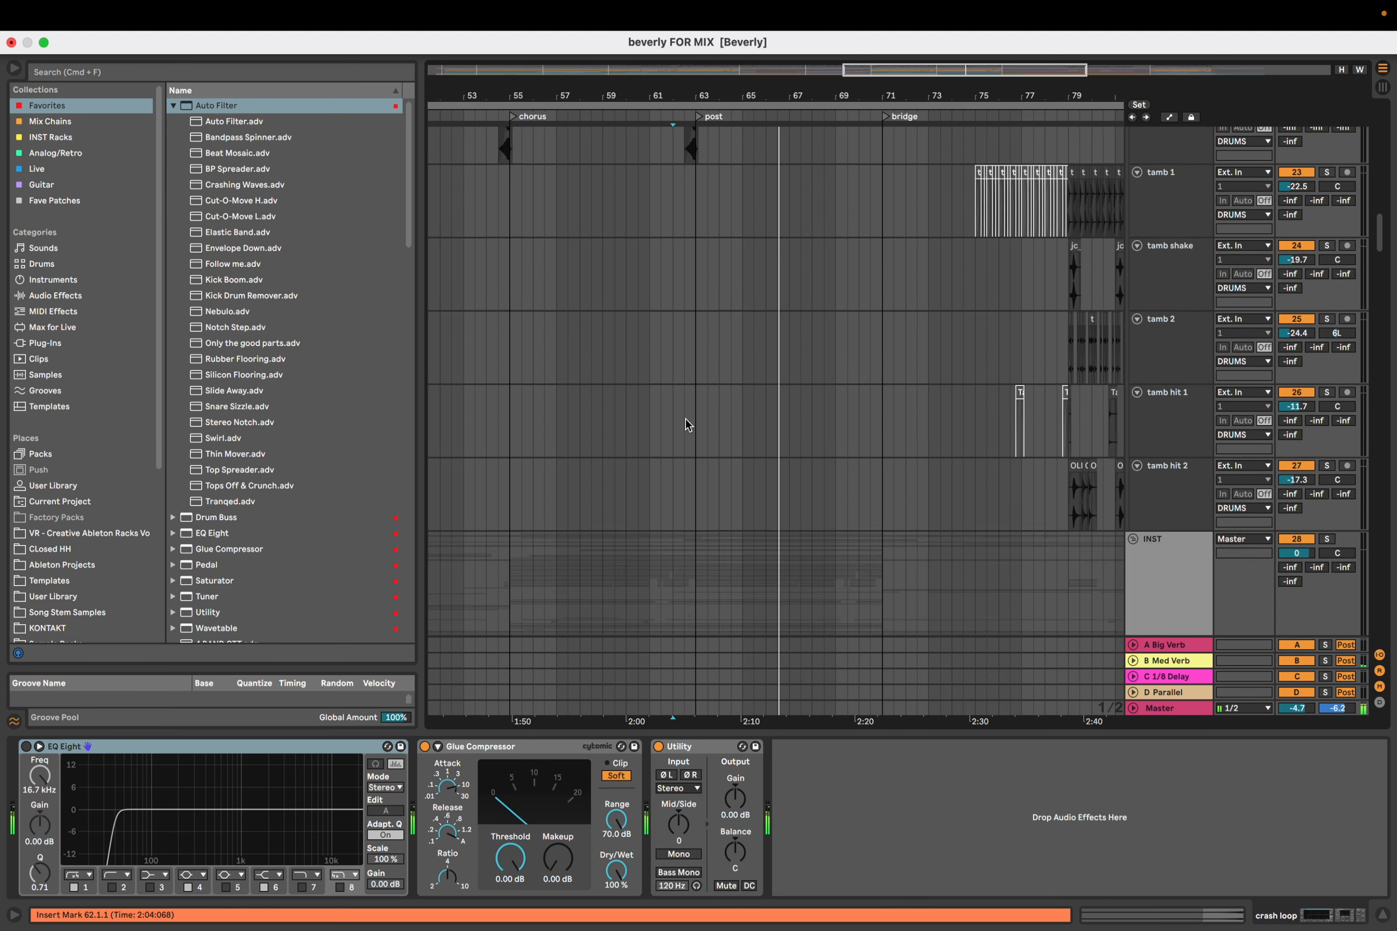
scroll(685, 418, "down", 8)
scroll(691, 423, "down", 3)
scroll(685, 432, "up", 3)
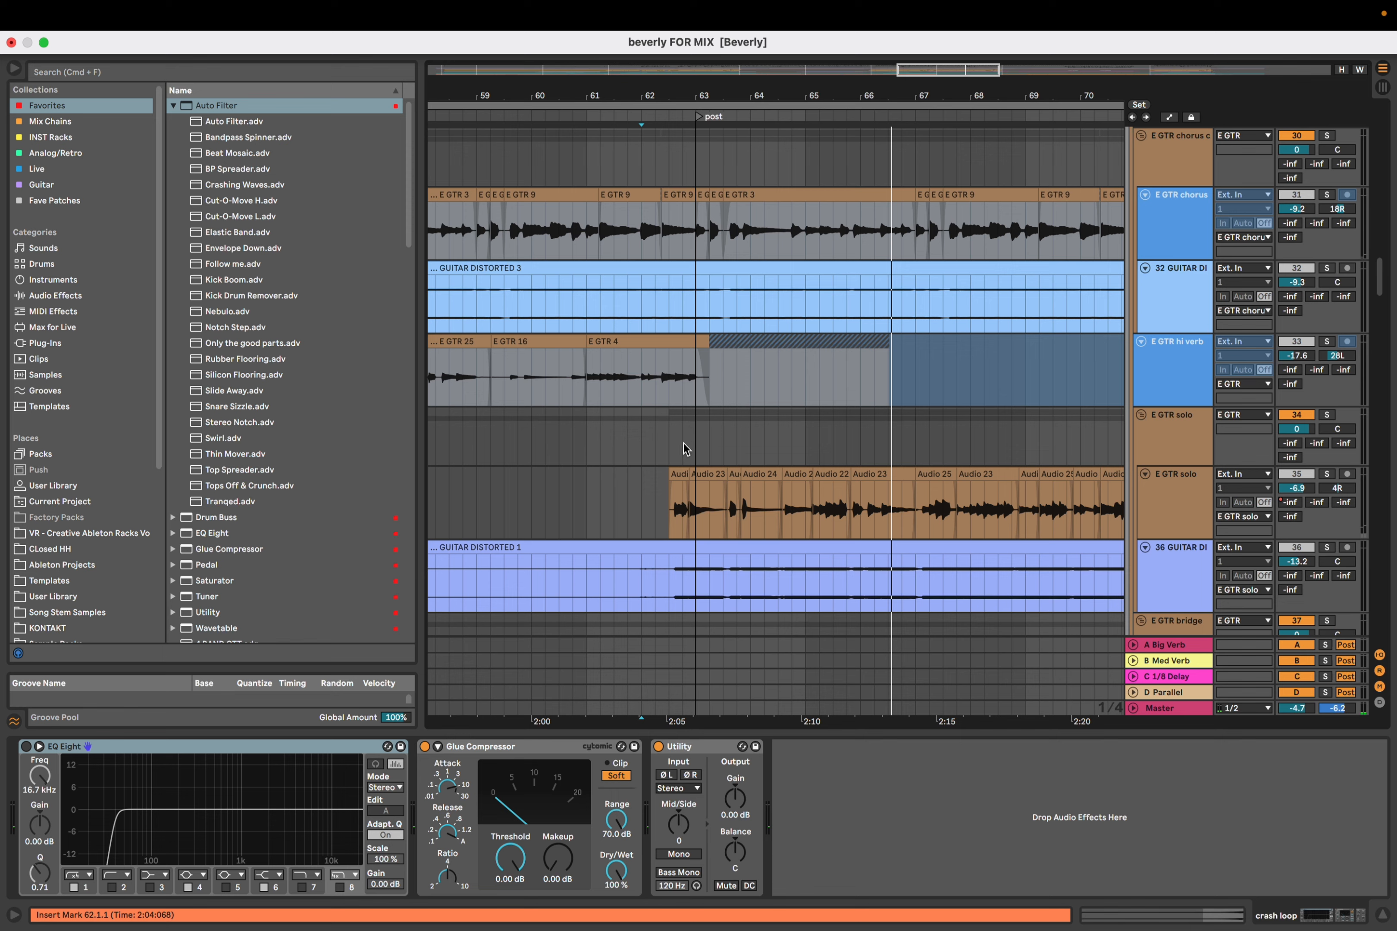
left_click(670, 505)
left_click(1164, 486)
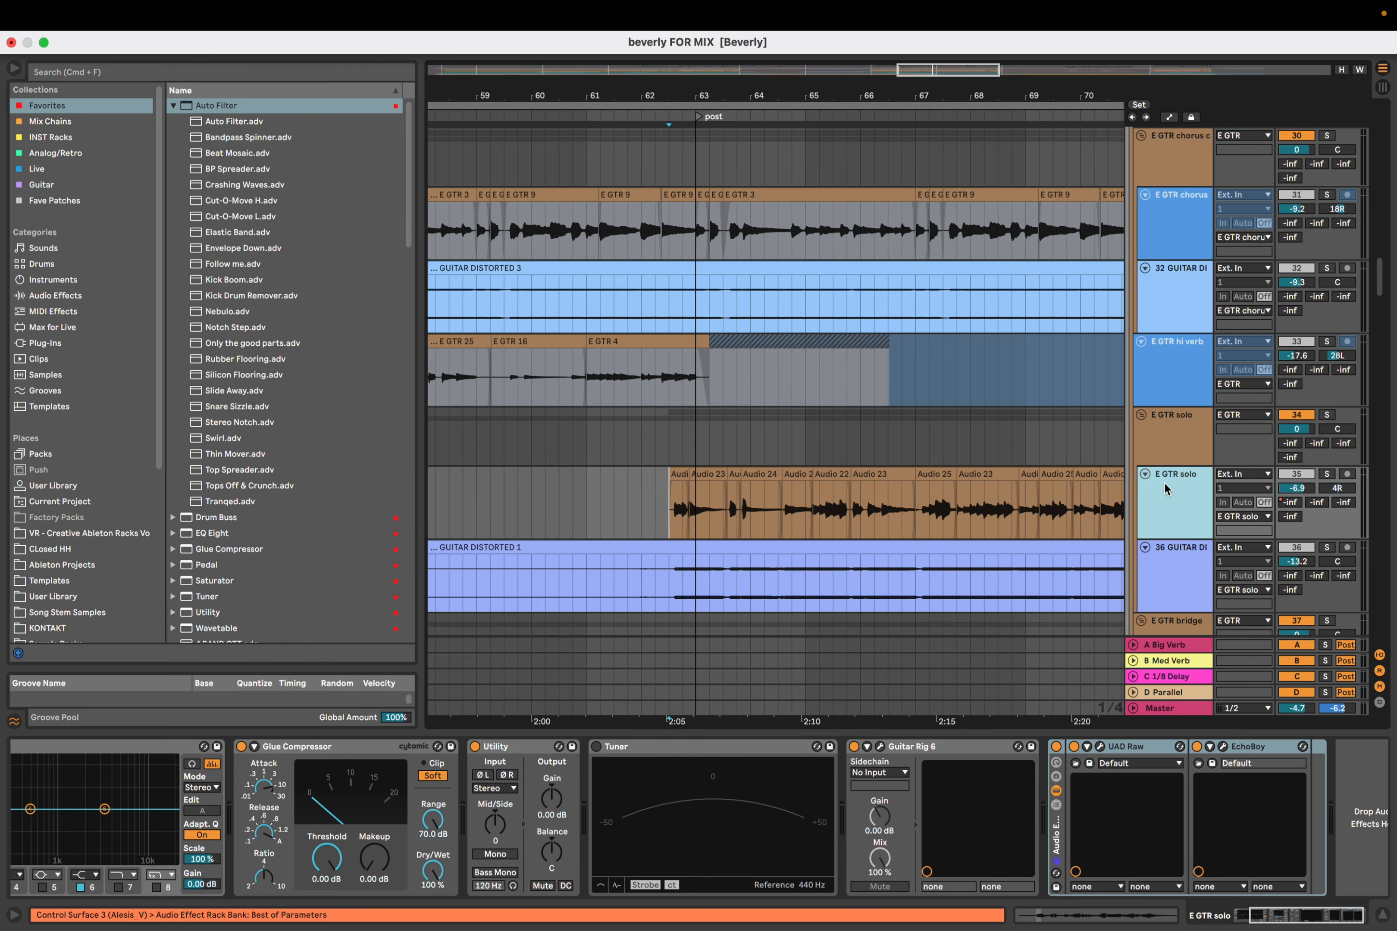
left_click(1326, 474)
key("space")
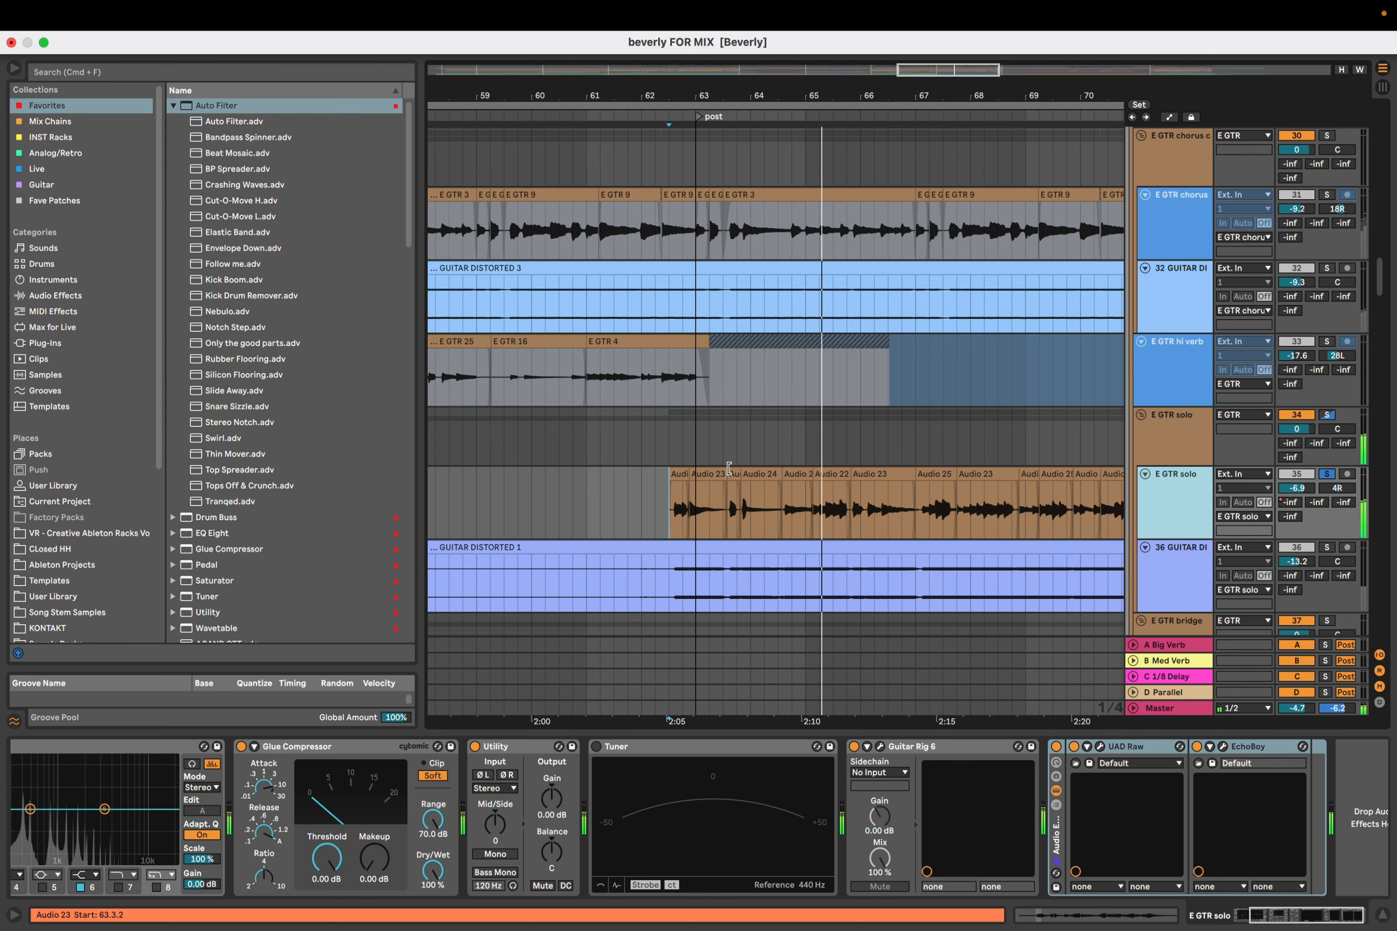
scroll(762, 532, "down", 1)
scroll(761, 537, "right", 4)
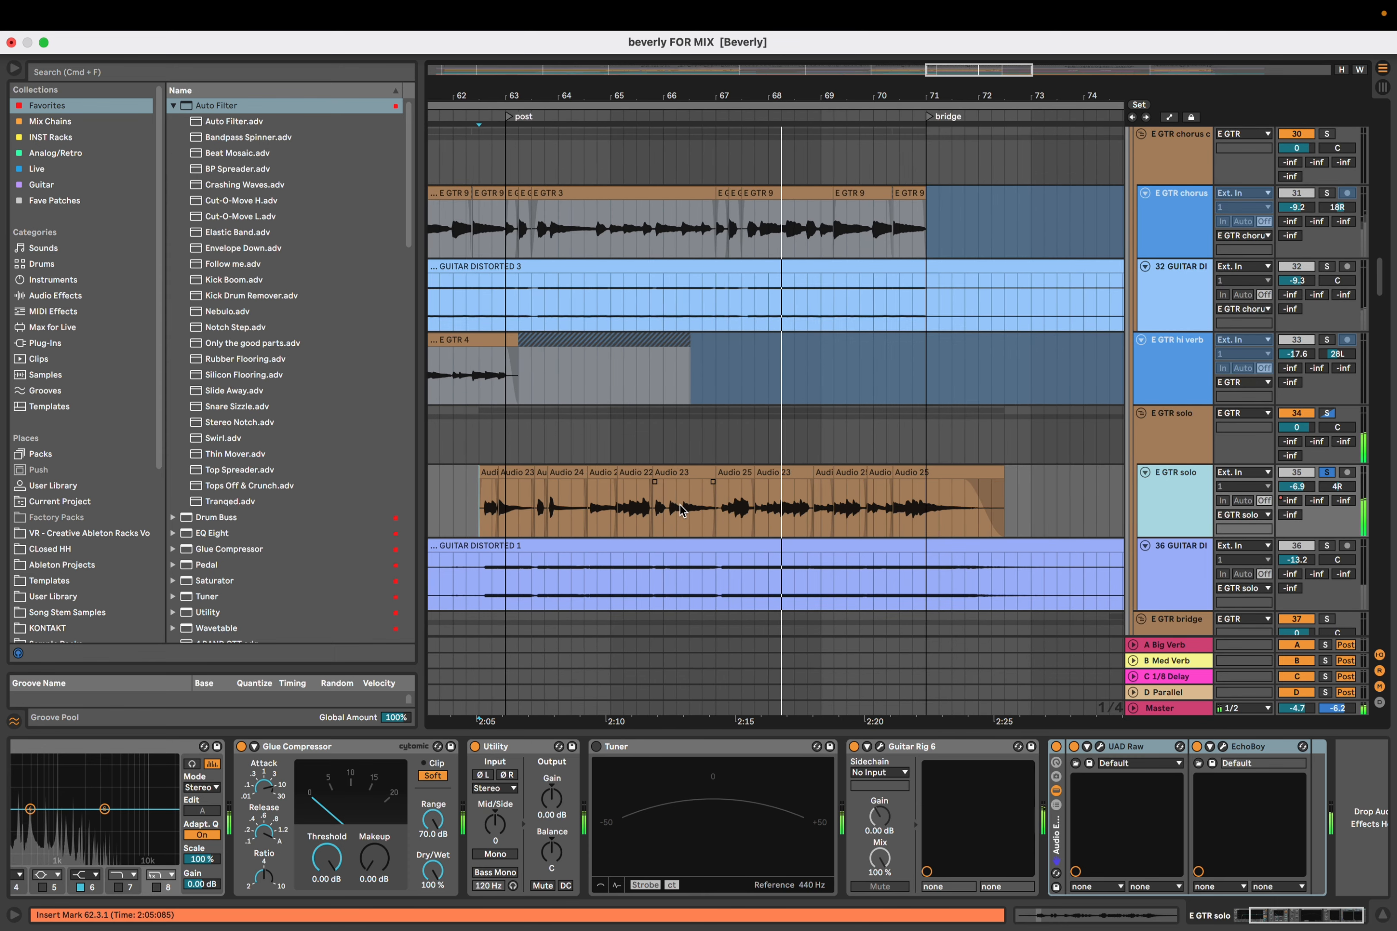
scroll(664, 506, "left", 3)
scroll(663, 506, "down", 2)
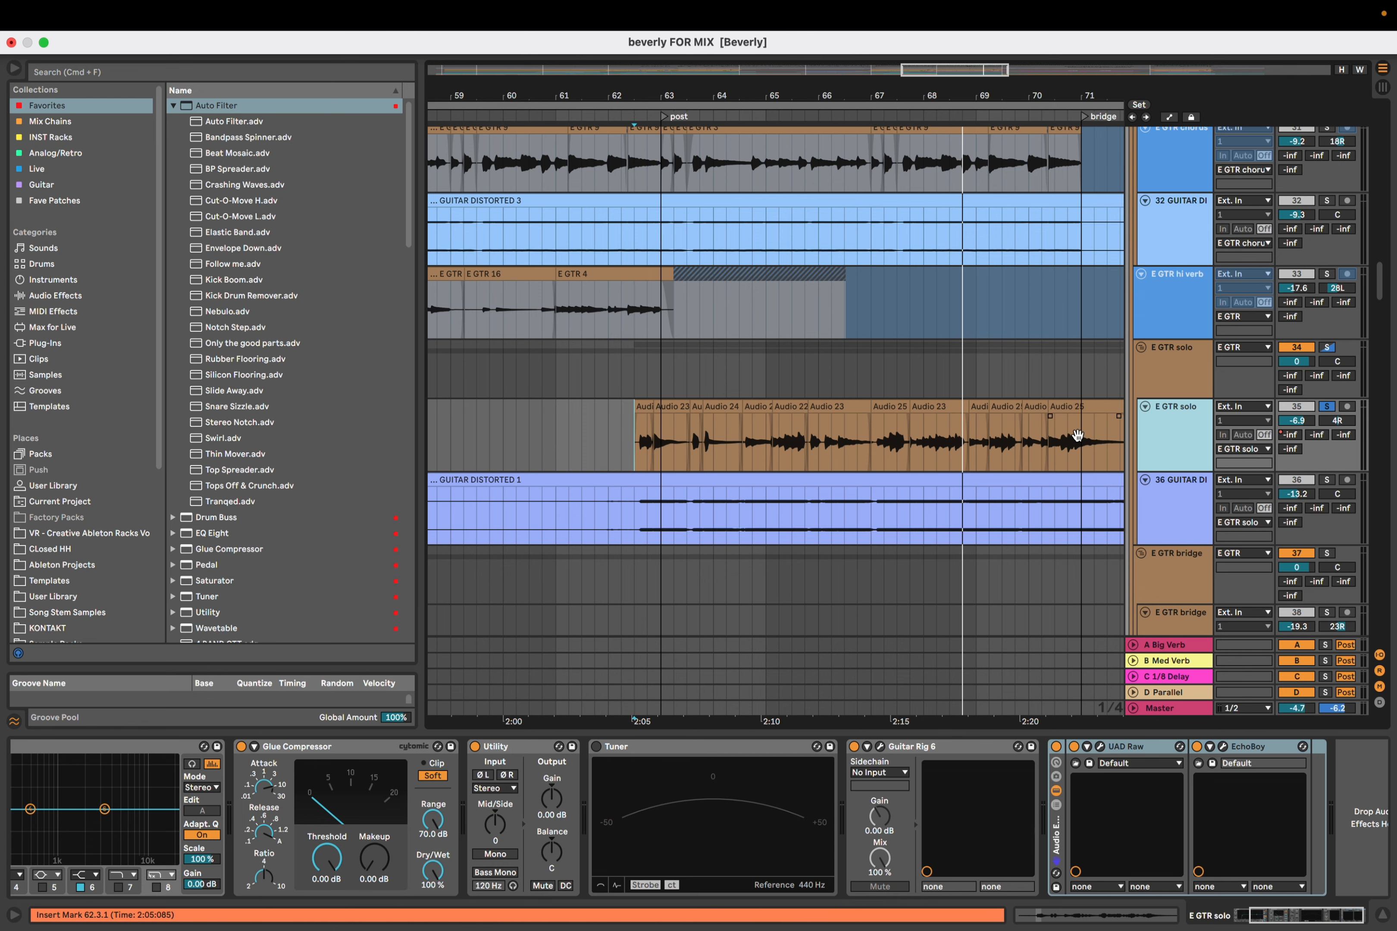
Open Guitar Rig 6 on the E GTR solo track and switch off the rack containing UAD Raw and EchoBoy
left_click_drag(1077, 435, 923, 437)
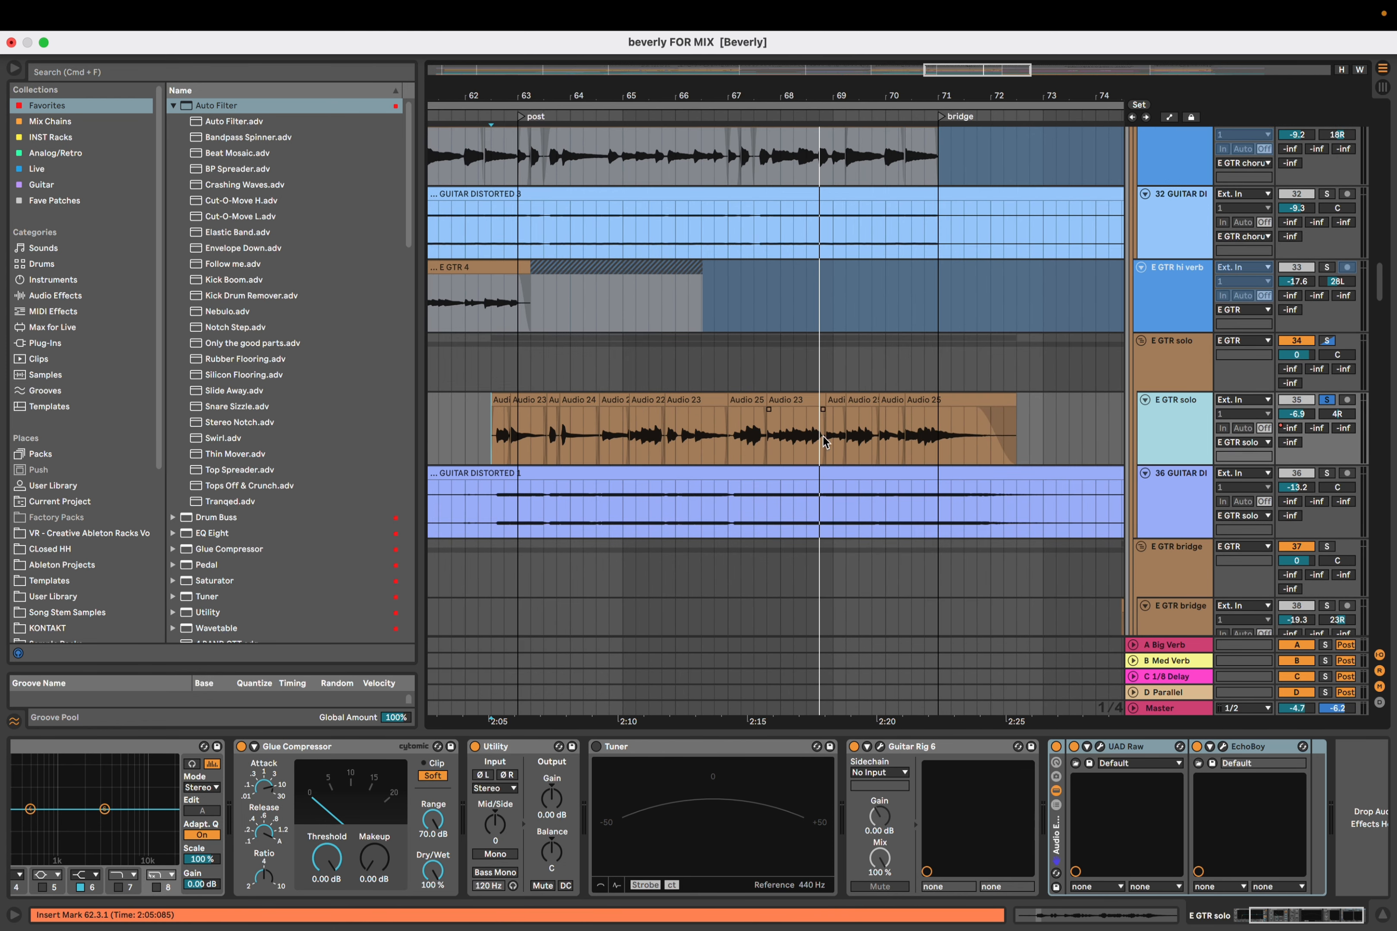
left_click_drag(714, 436, 806, 436)
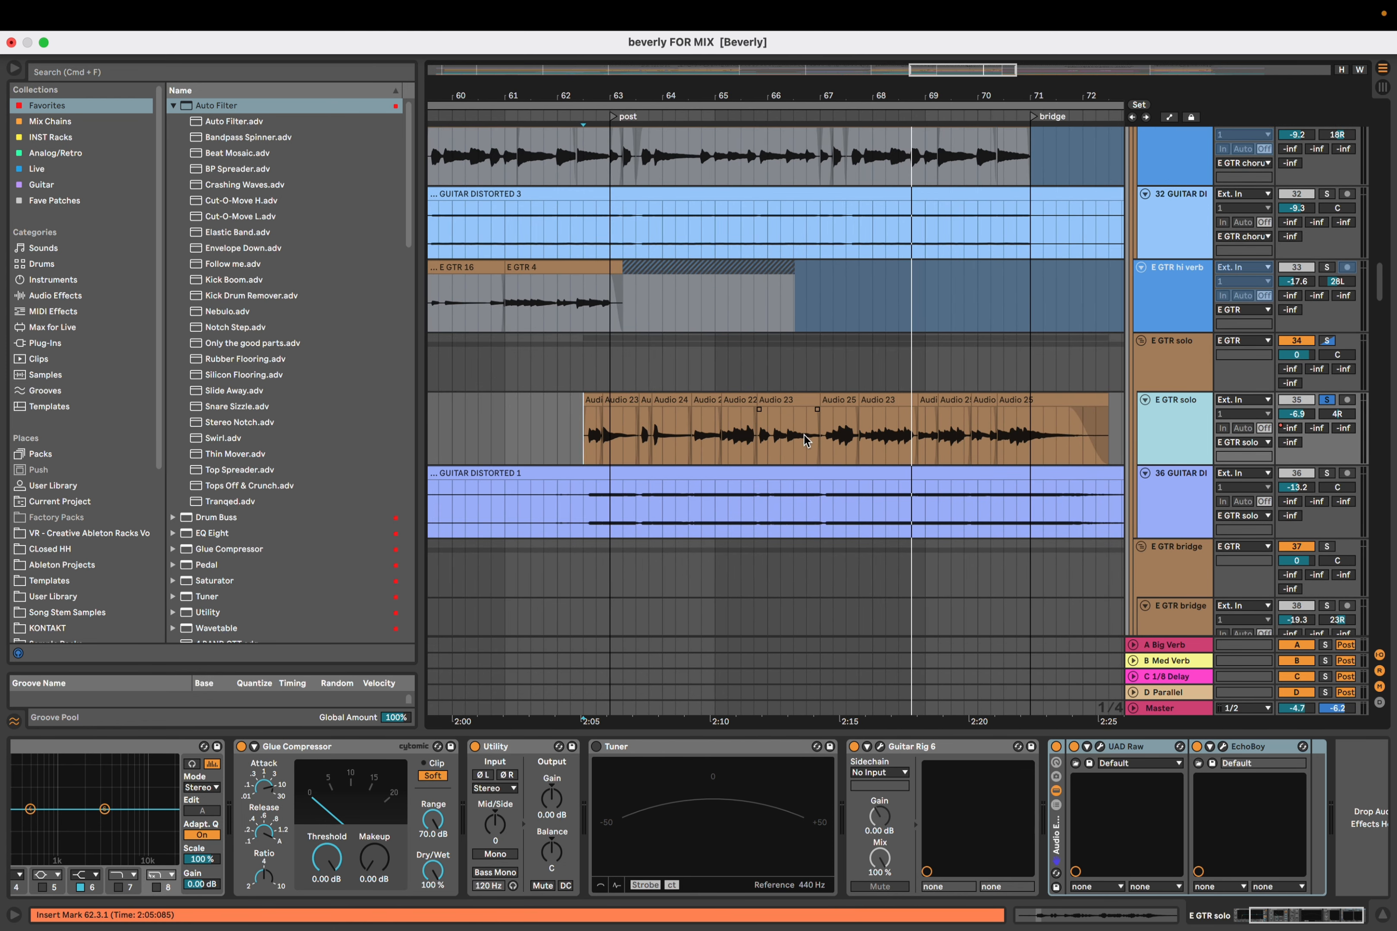
left_click(872, 748)
left_click(880, 747)
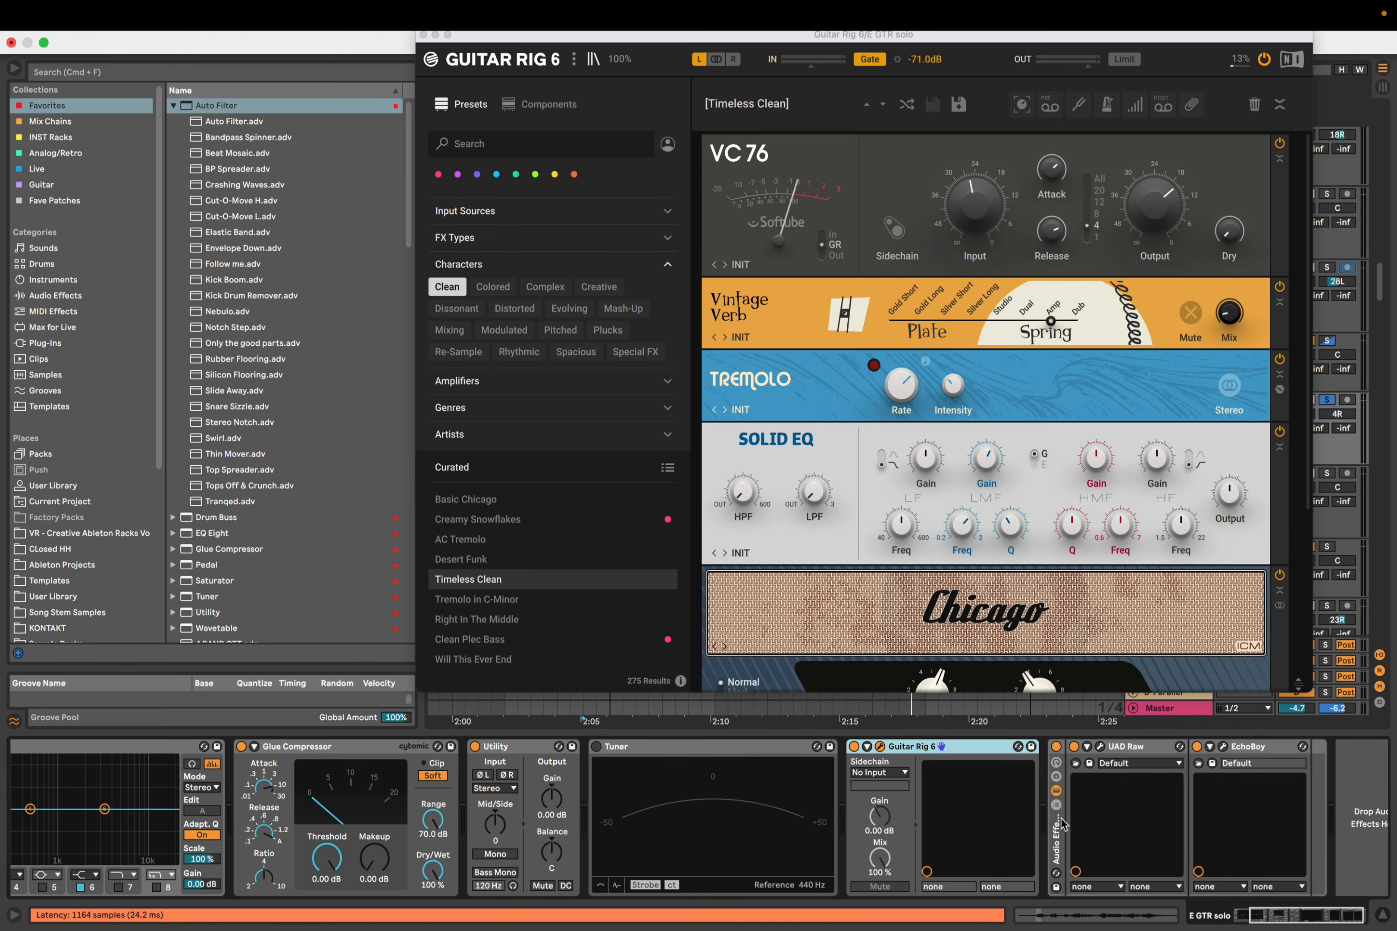
left_click(1056, 746)
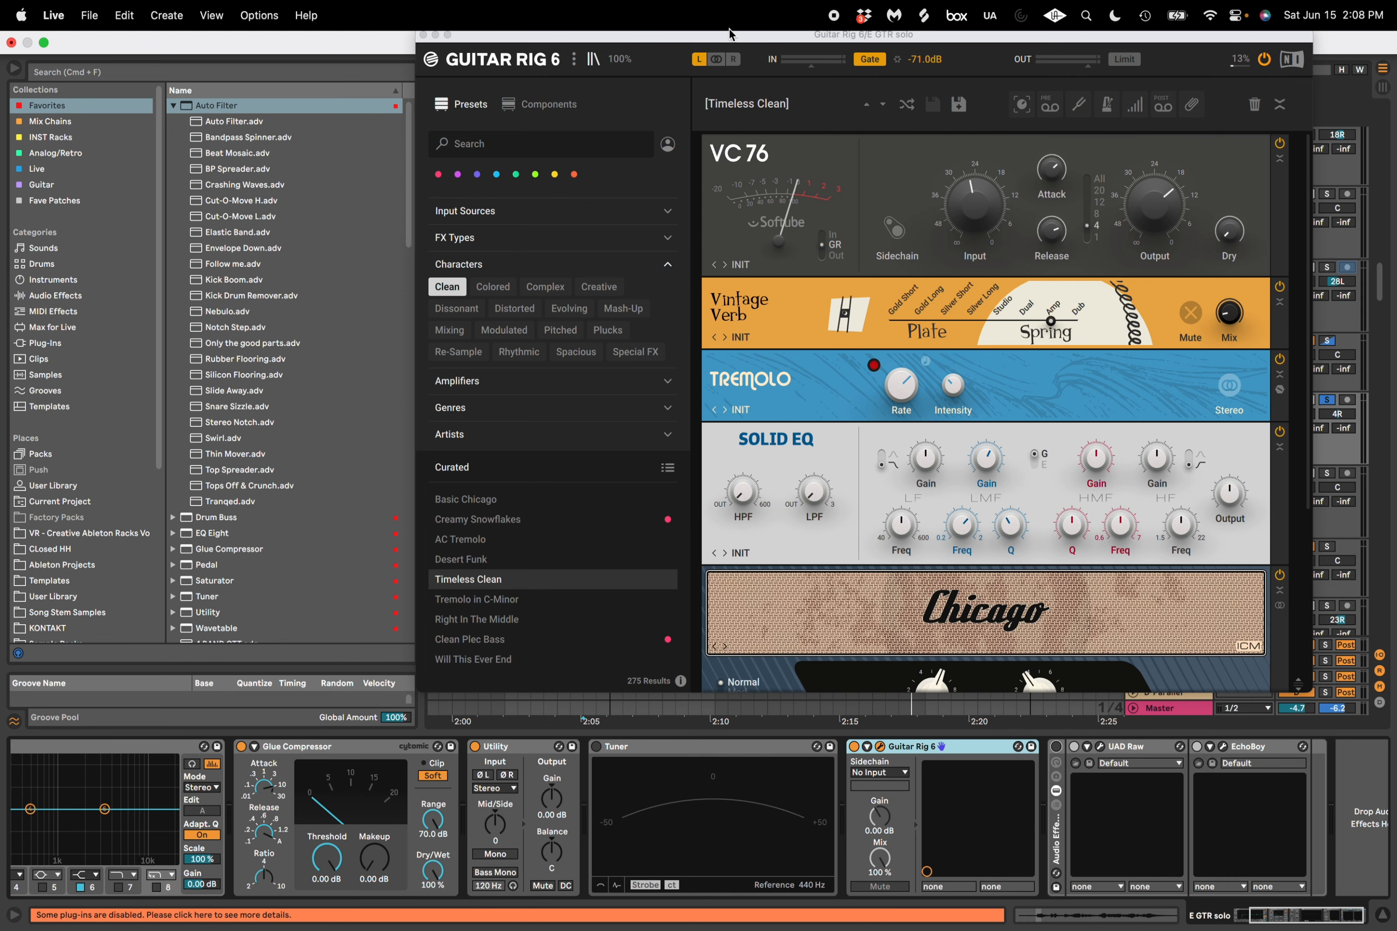
Move the Guitar Rig 6 window aside and play the guitar solo with the effects rack switched off
left_click_drag(746, 37, 339, 72)
key("space")
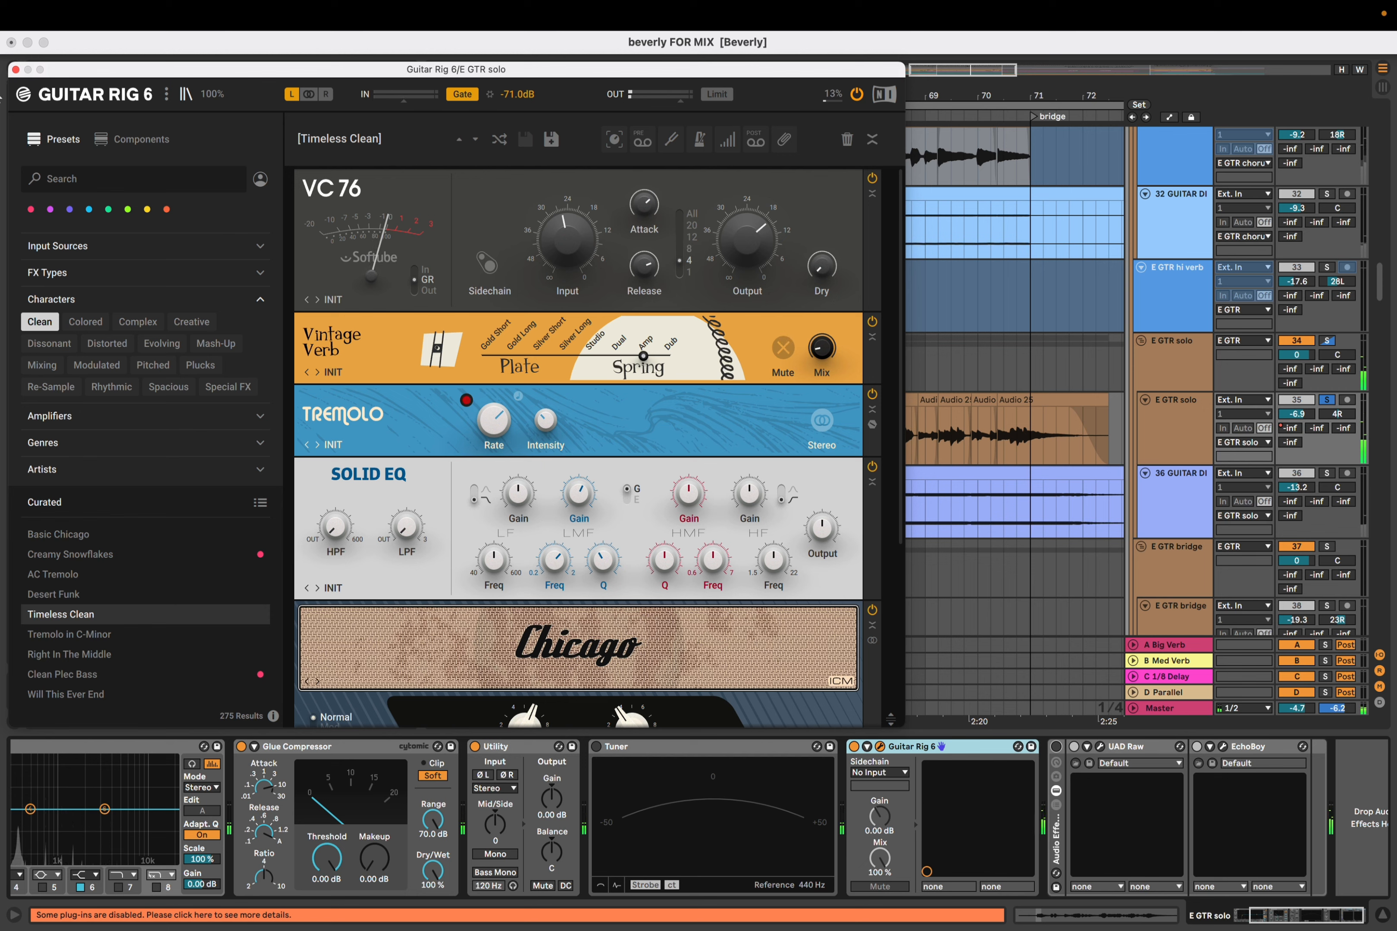
Switch the effects rack back on with EchoBoy off, close Guitar Rig 6, and play the solo through UAD Raw
left_click(1133, 751)
left_click(1053, 748)
left_click(1247, 748)
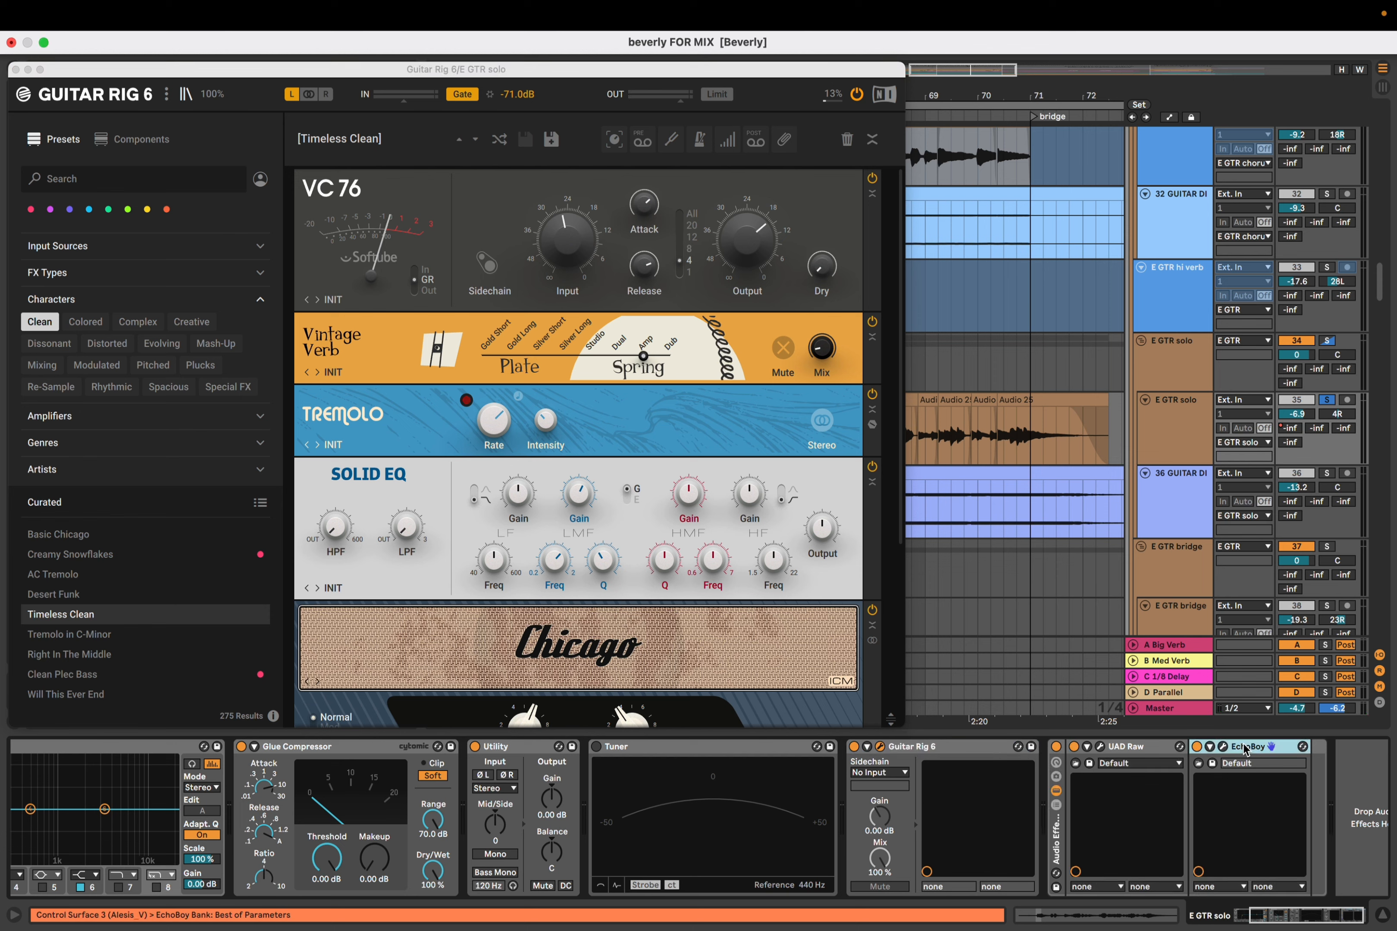
left_click(1184, 758)
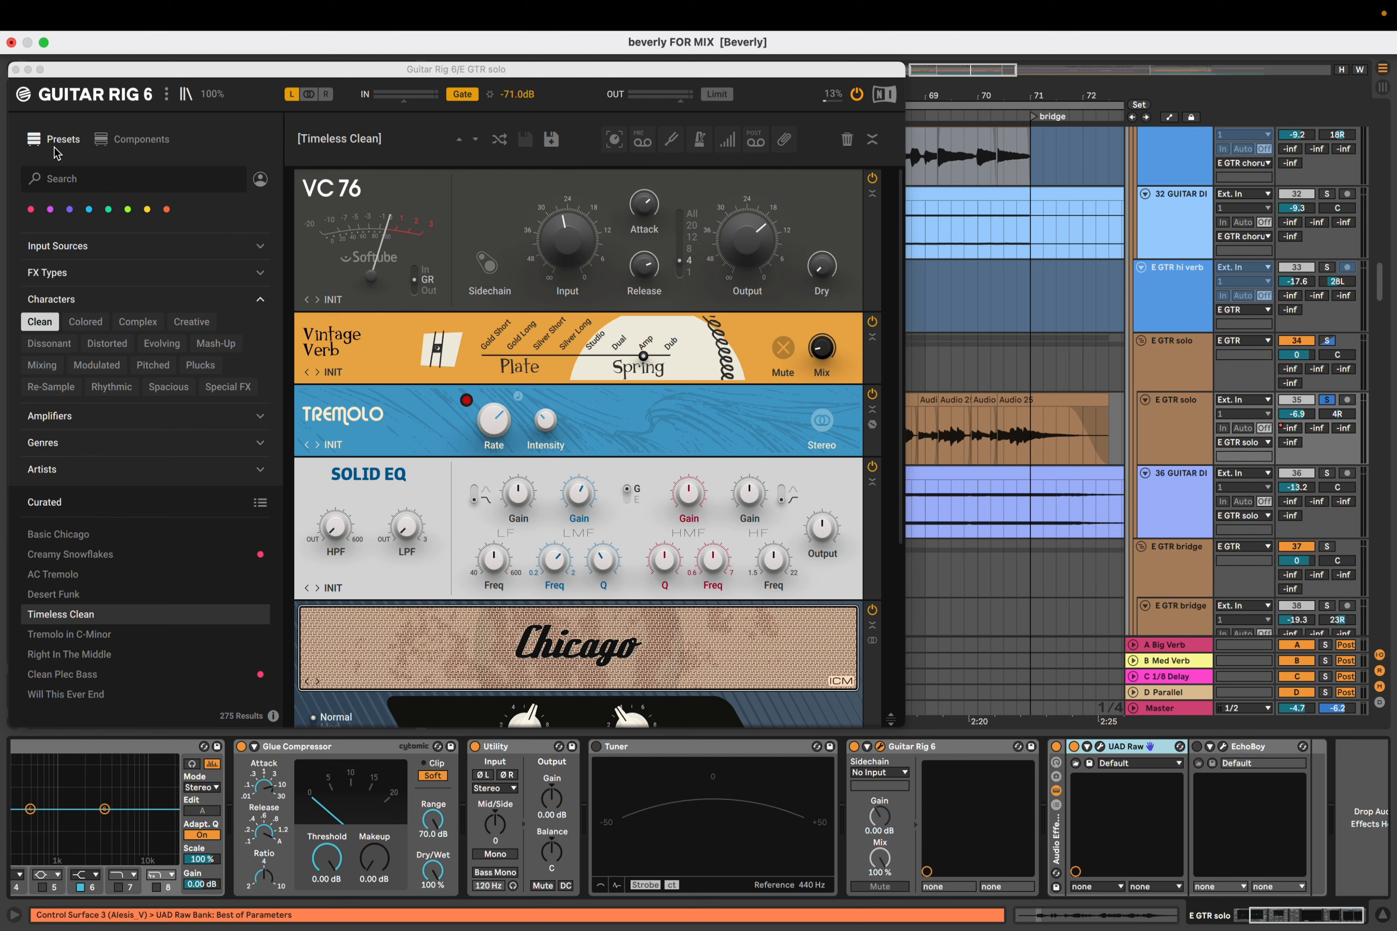
left_click(17, 70)
left_click(16, 70)
key("space")
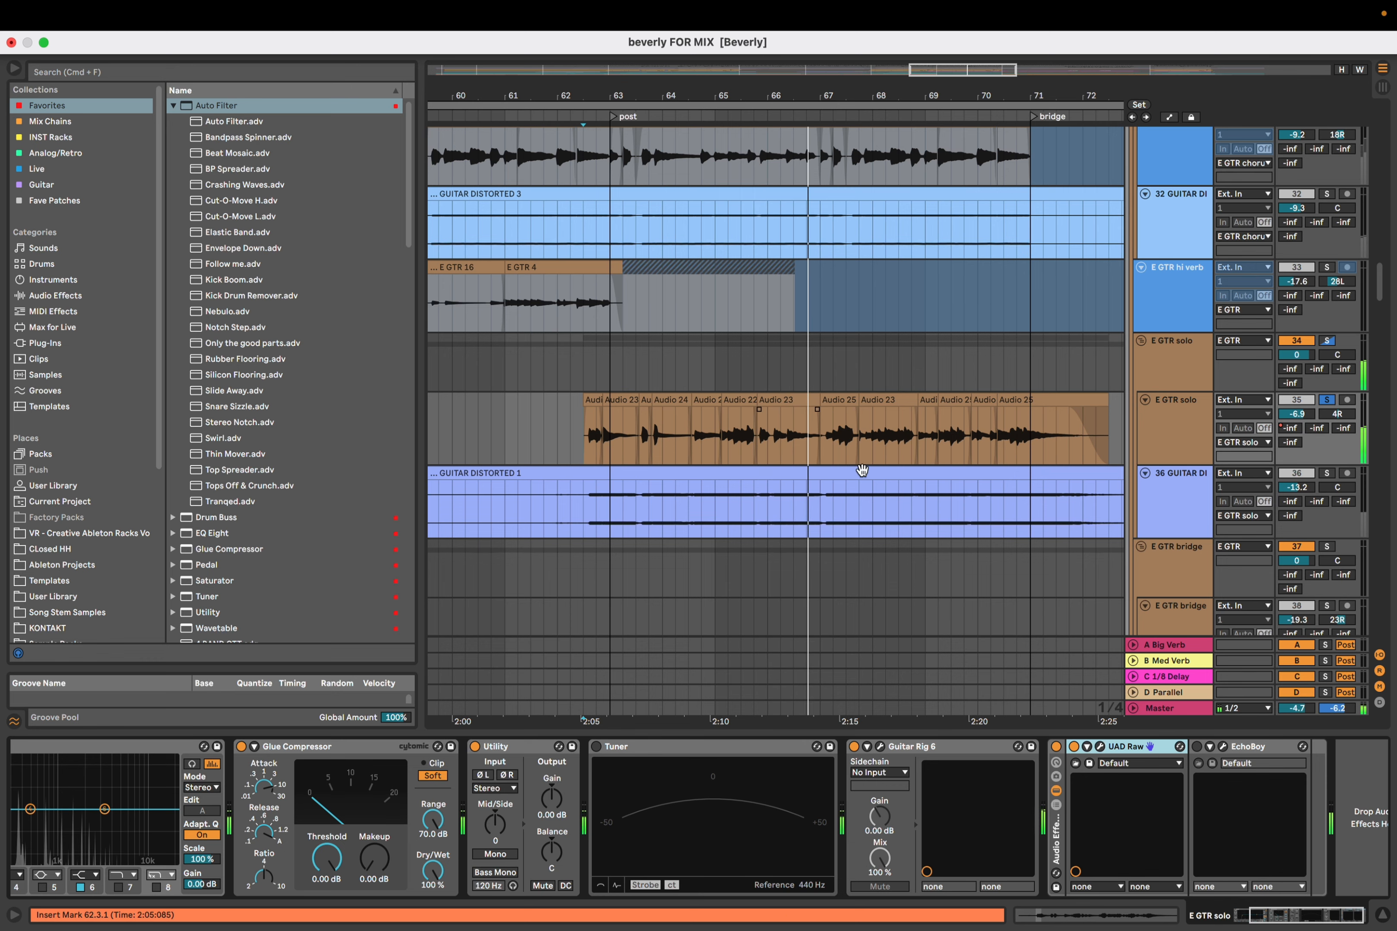
key("space")
Reopen Guitar Rig 6 and examine the Timeless Clean chain down to the Chicago amp and Twang Reverb cabinet
left_click(880, 746)
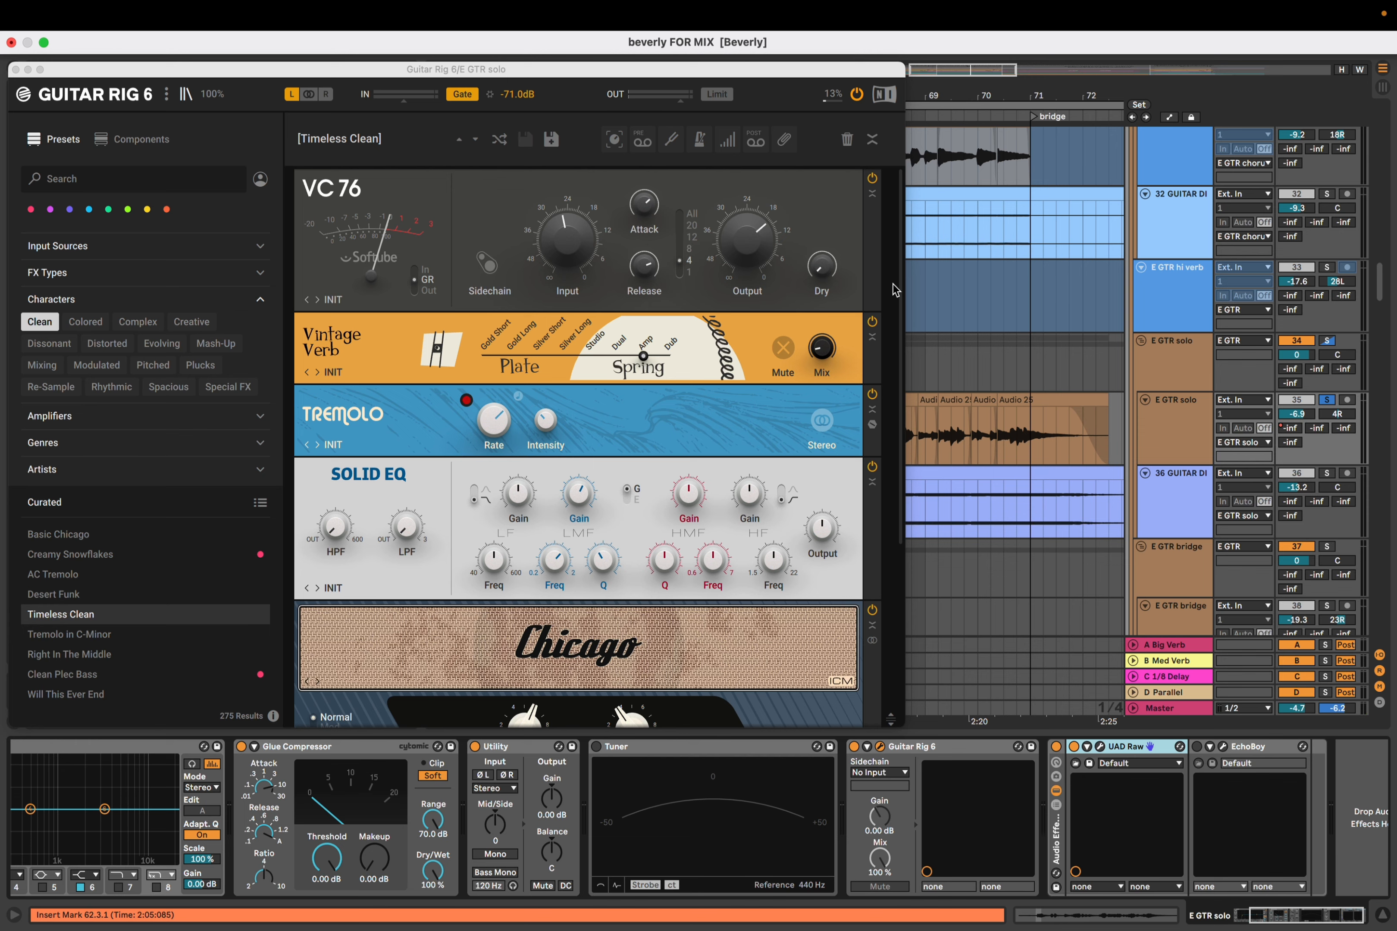
scroll(896, 296, "down", 5)
scroll(517, 601, "up", 3)
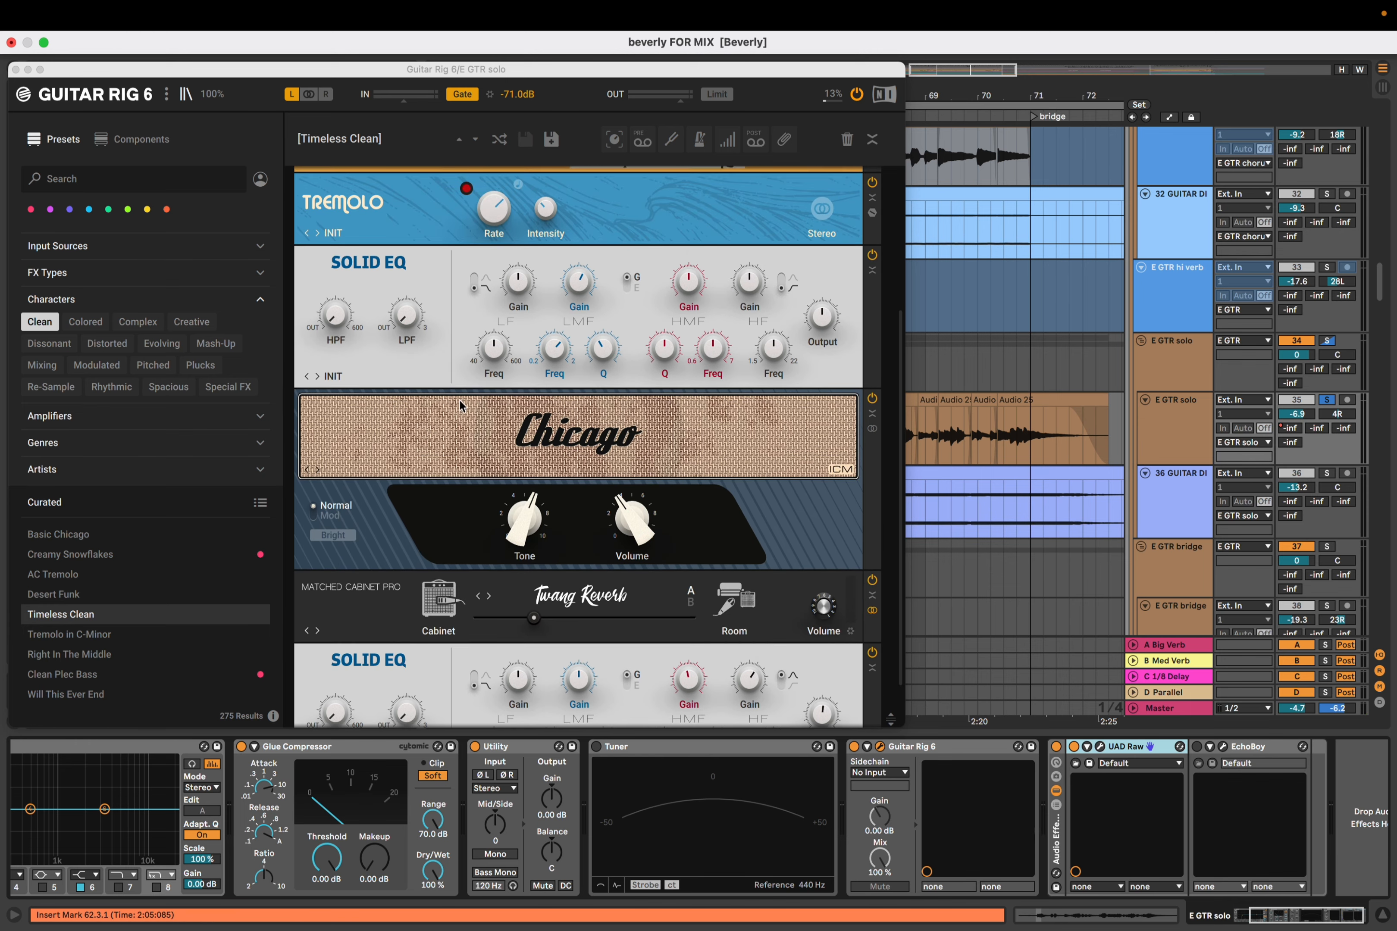
scroll(517, 619, "down", 2)
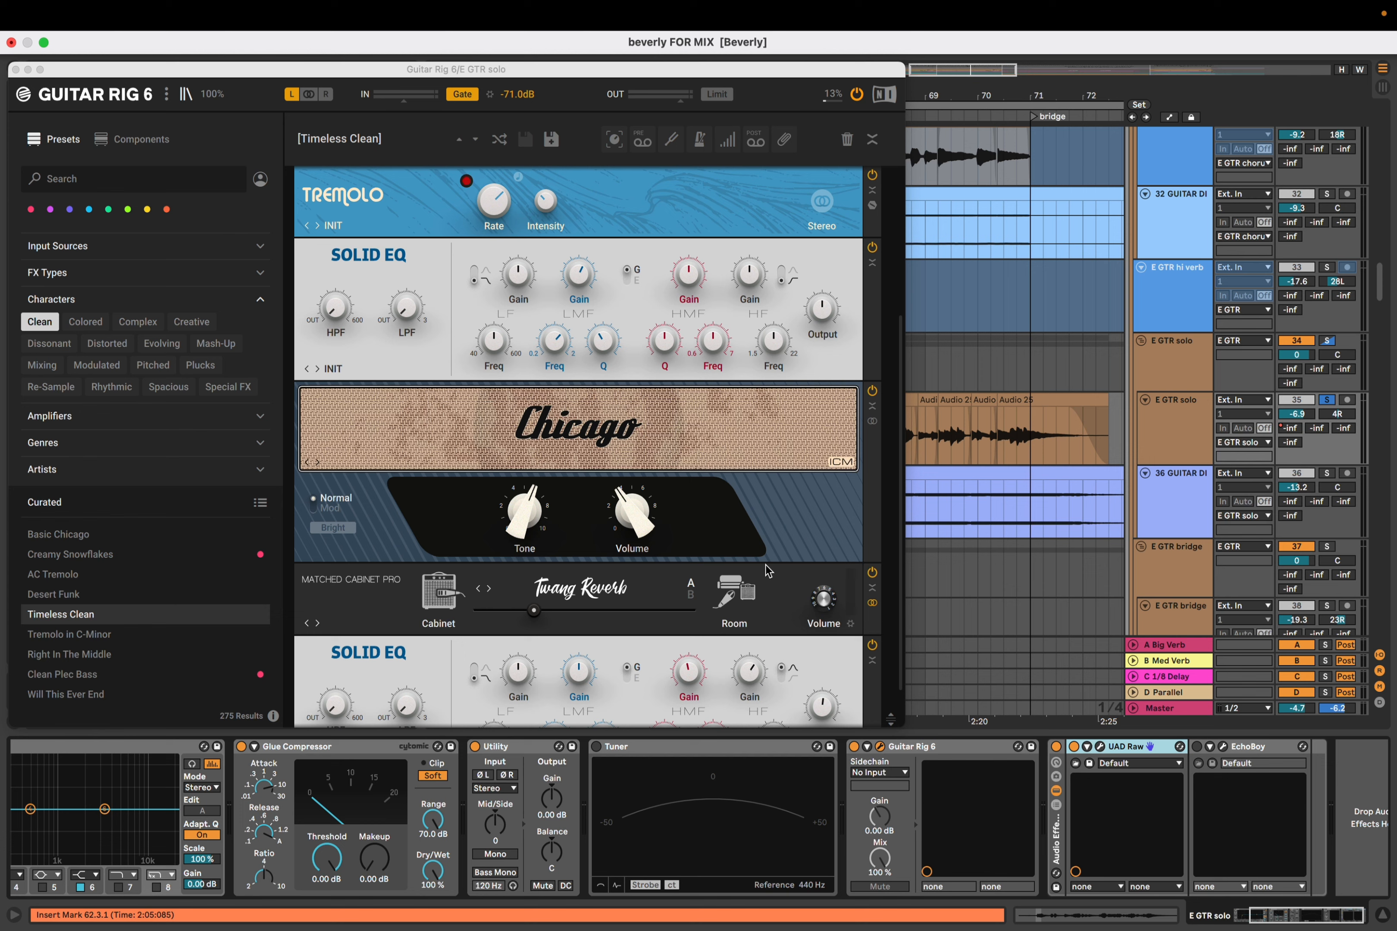
left_click(17, 69)
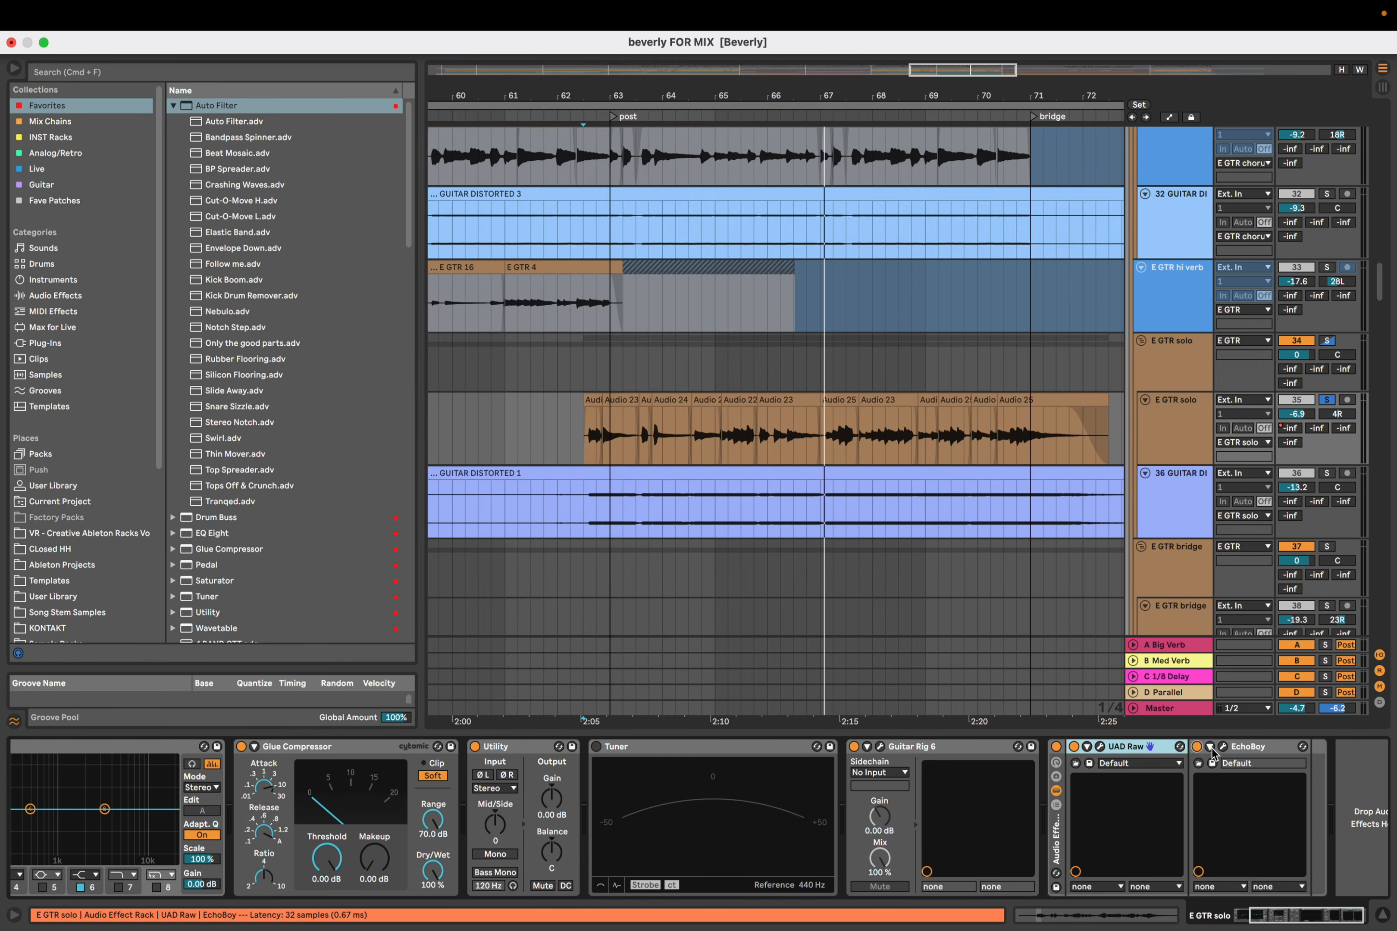
Open EchoBoy on the E GTR solo track and choose the Cheap Ray Gun preset from the 06 Guitar category
left_click(1222, 747)
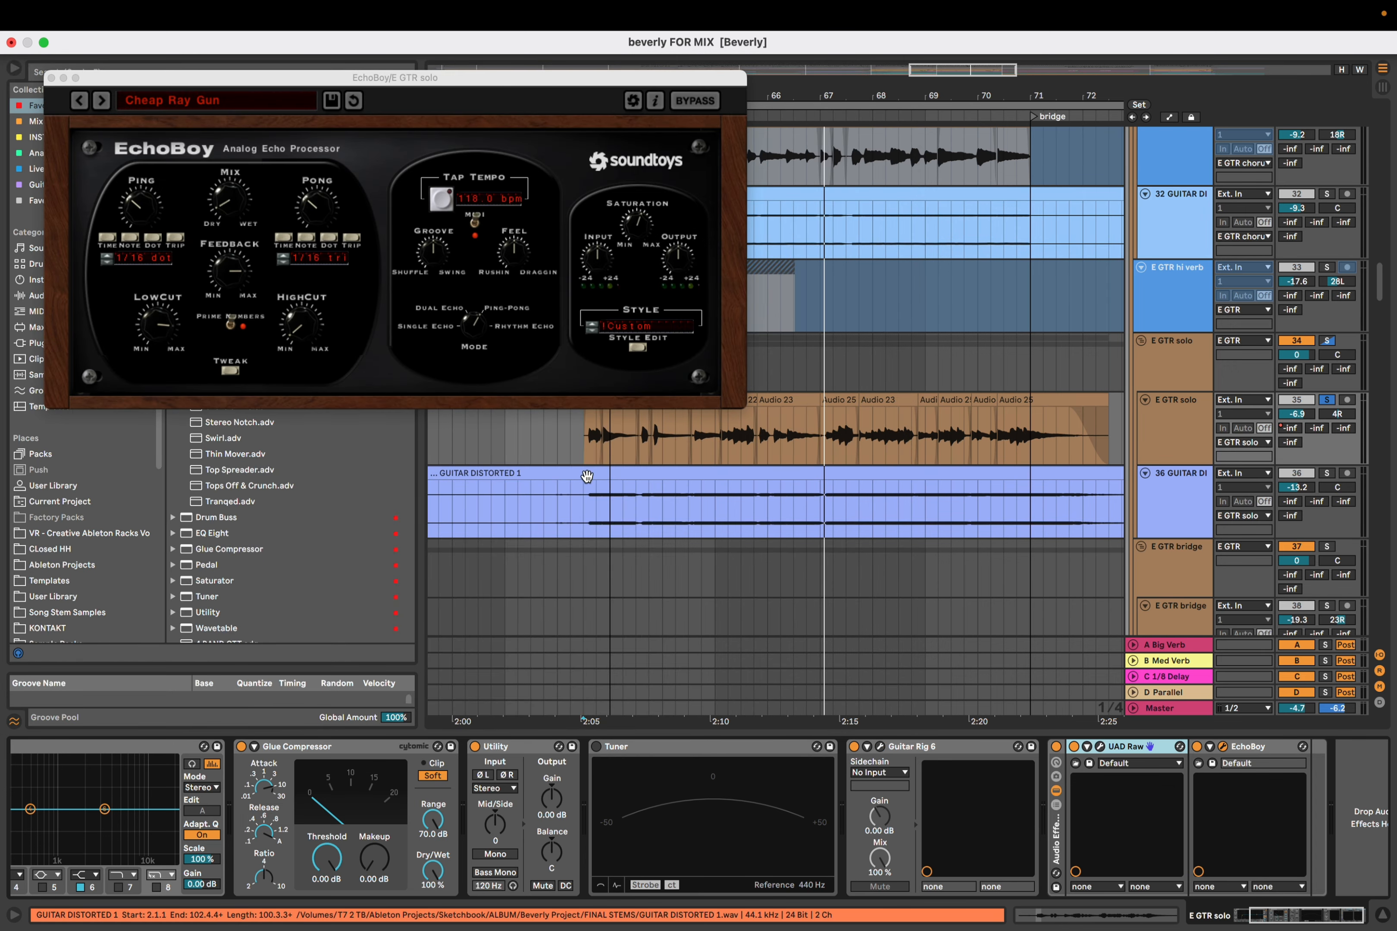
left_click(583, 448)
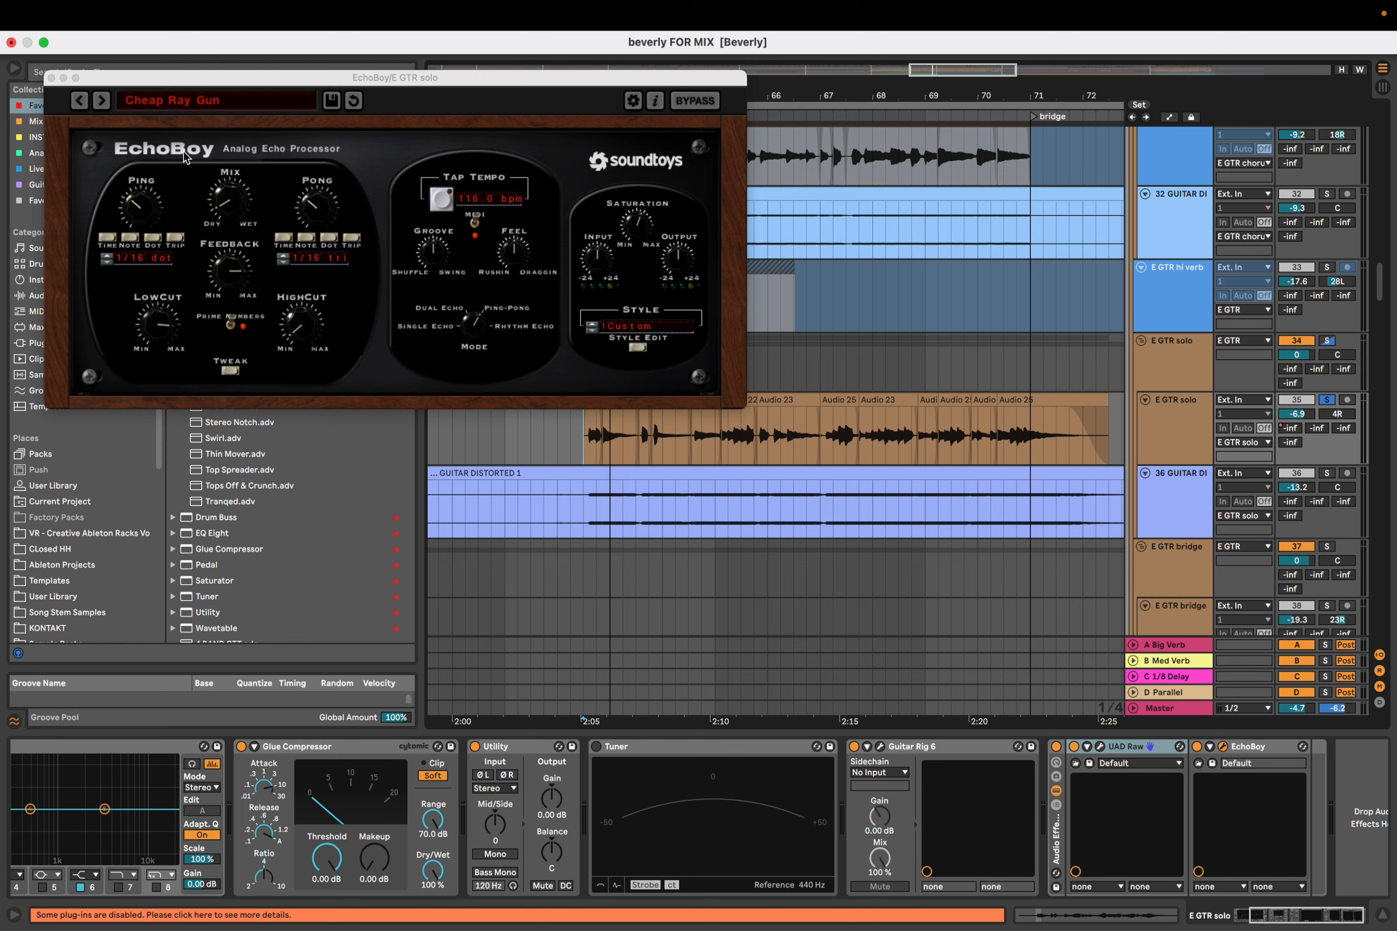
left_click(184, 102)
mouse_move(182, 103)
mouse_move(185, 180)
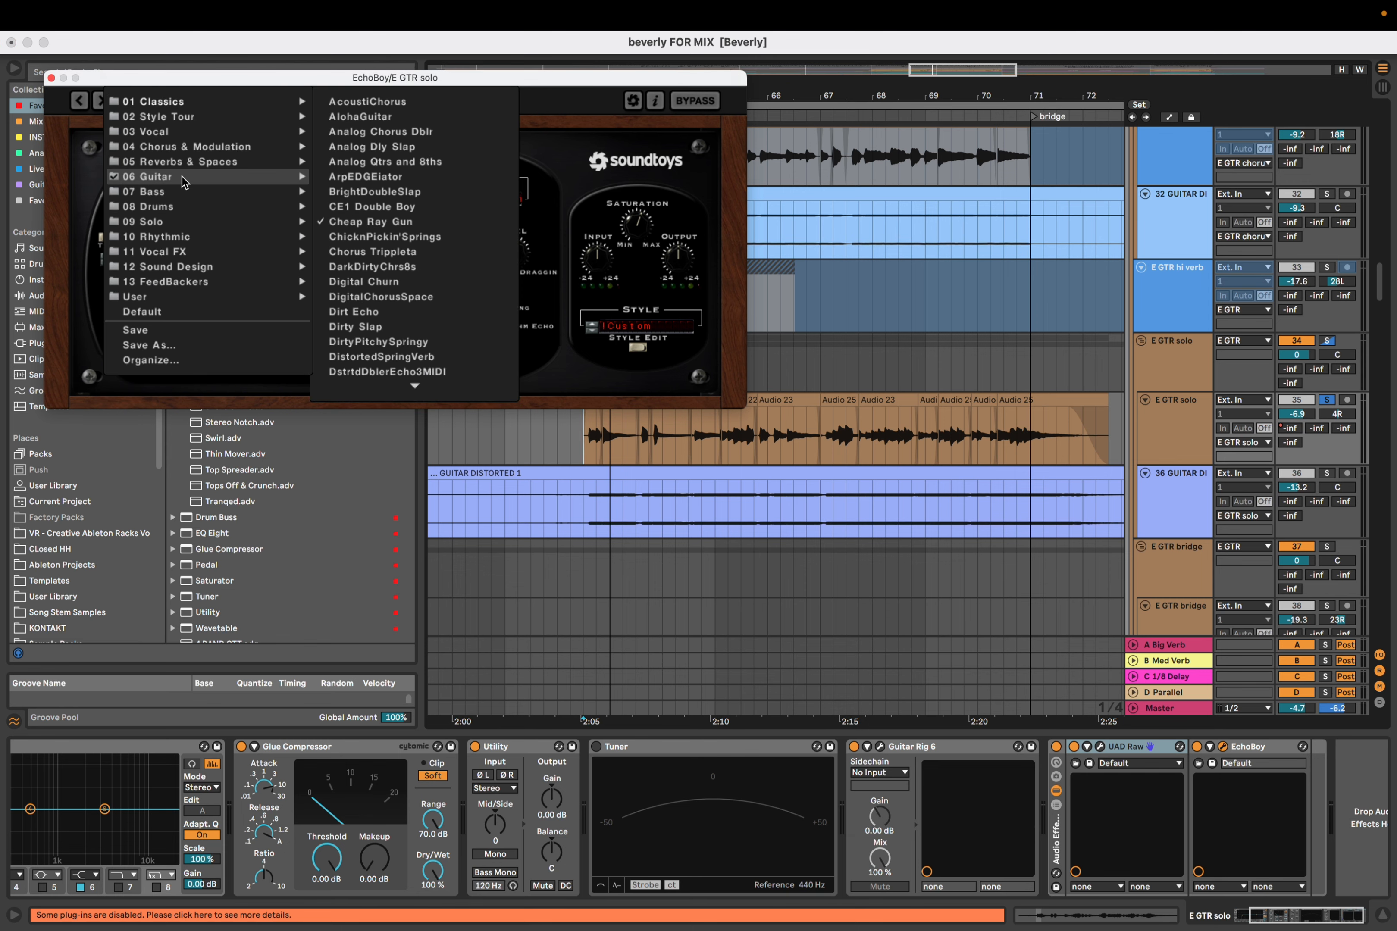
left_click(374, 223)
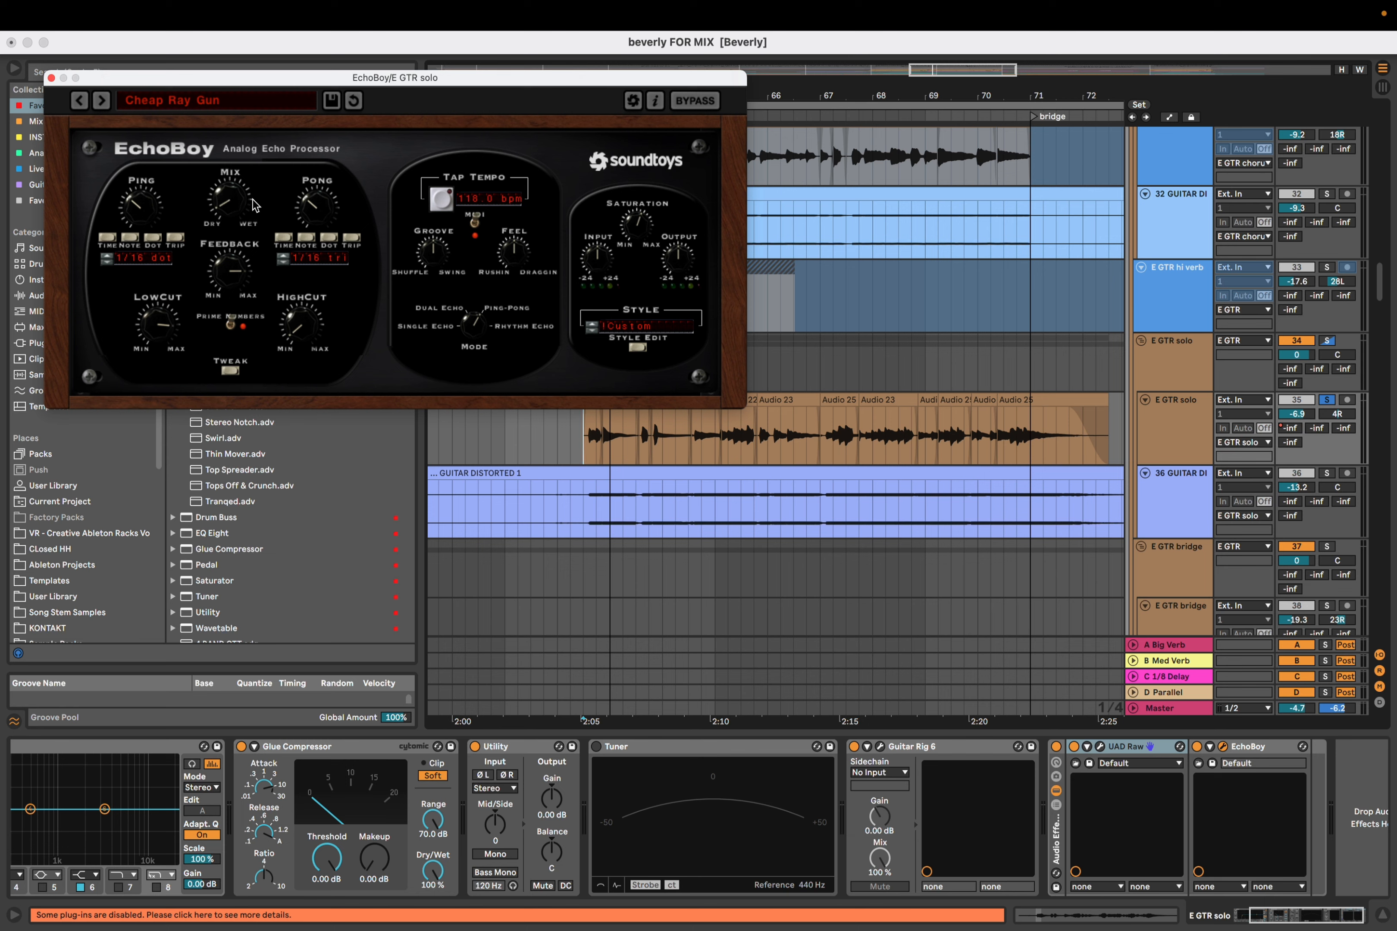
Play the guitar solo from bar 62.3 while switching EchoBoy off and on to compare, and close its window
key("space")
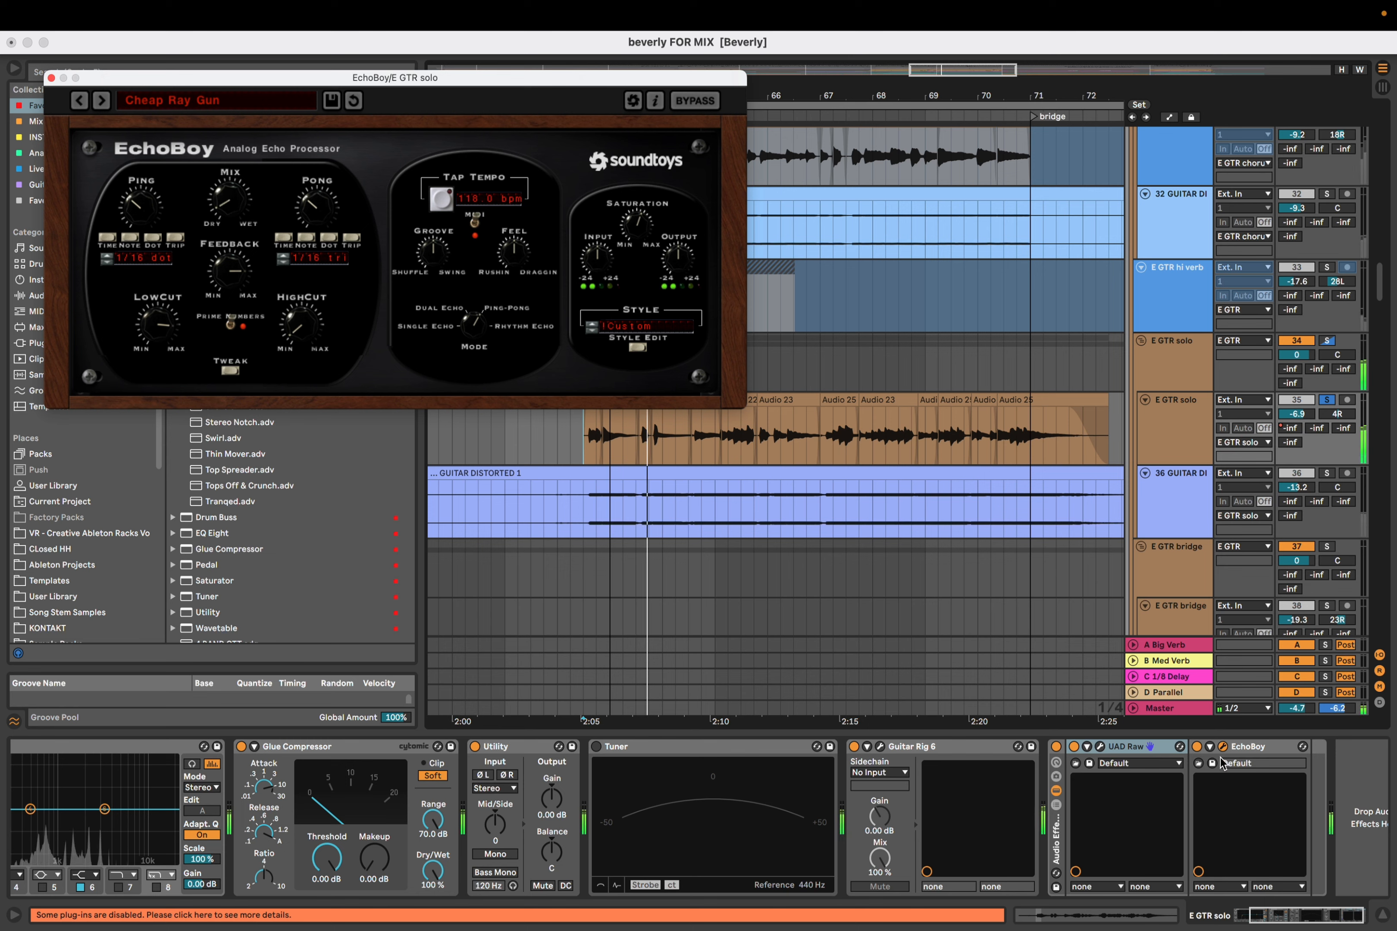
left_click(1197, 747)
left_click(1197, 747)
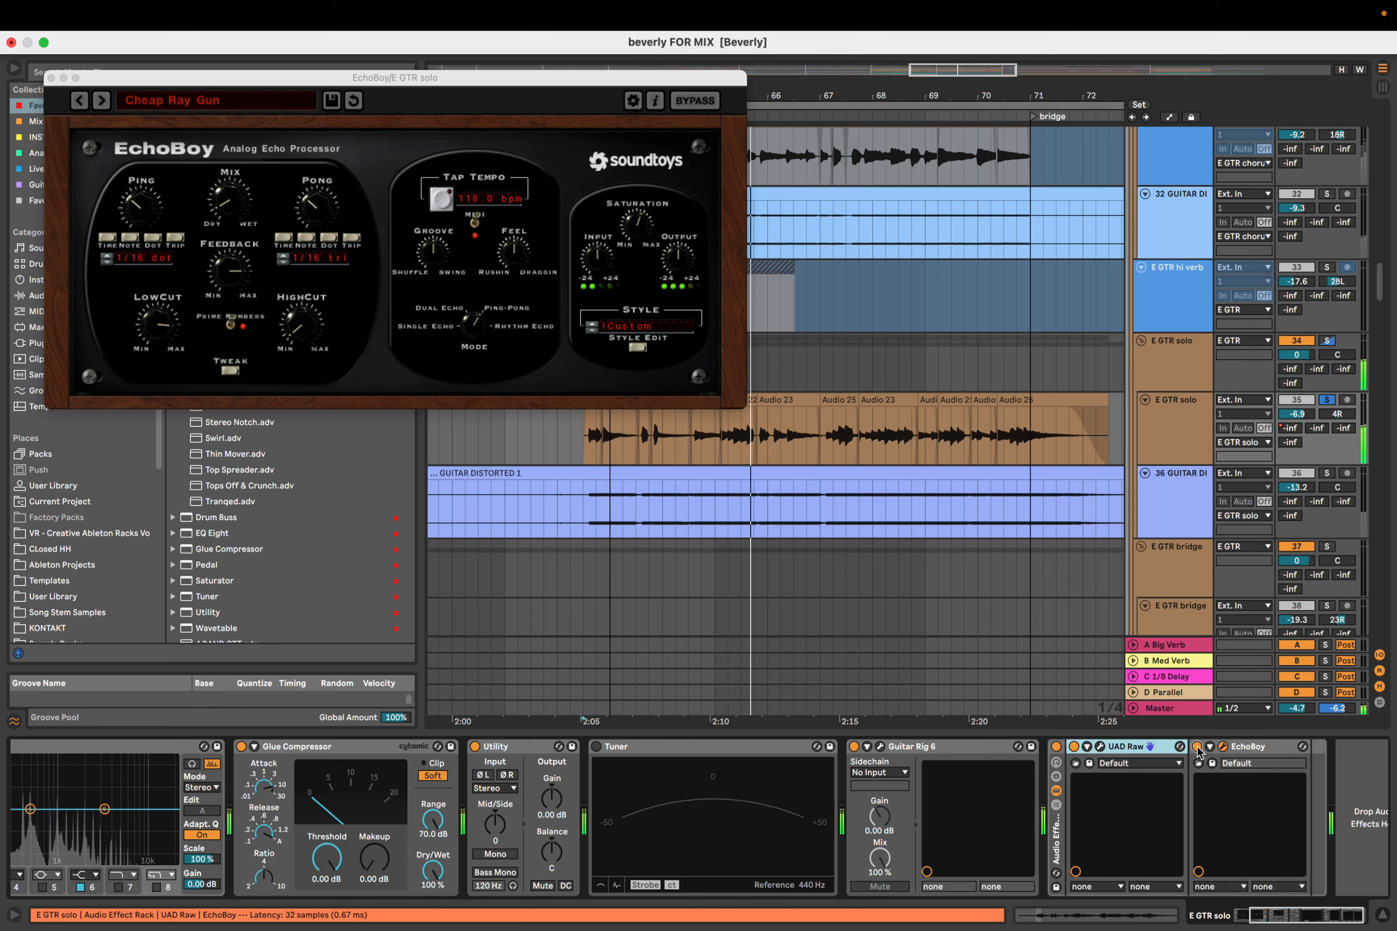
mouse_move(236, 200)
left_mouse_down()
mouse_move(243, 114)
mouse_move(238, 209)
left_mouse_up()
key("super+z")
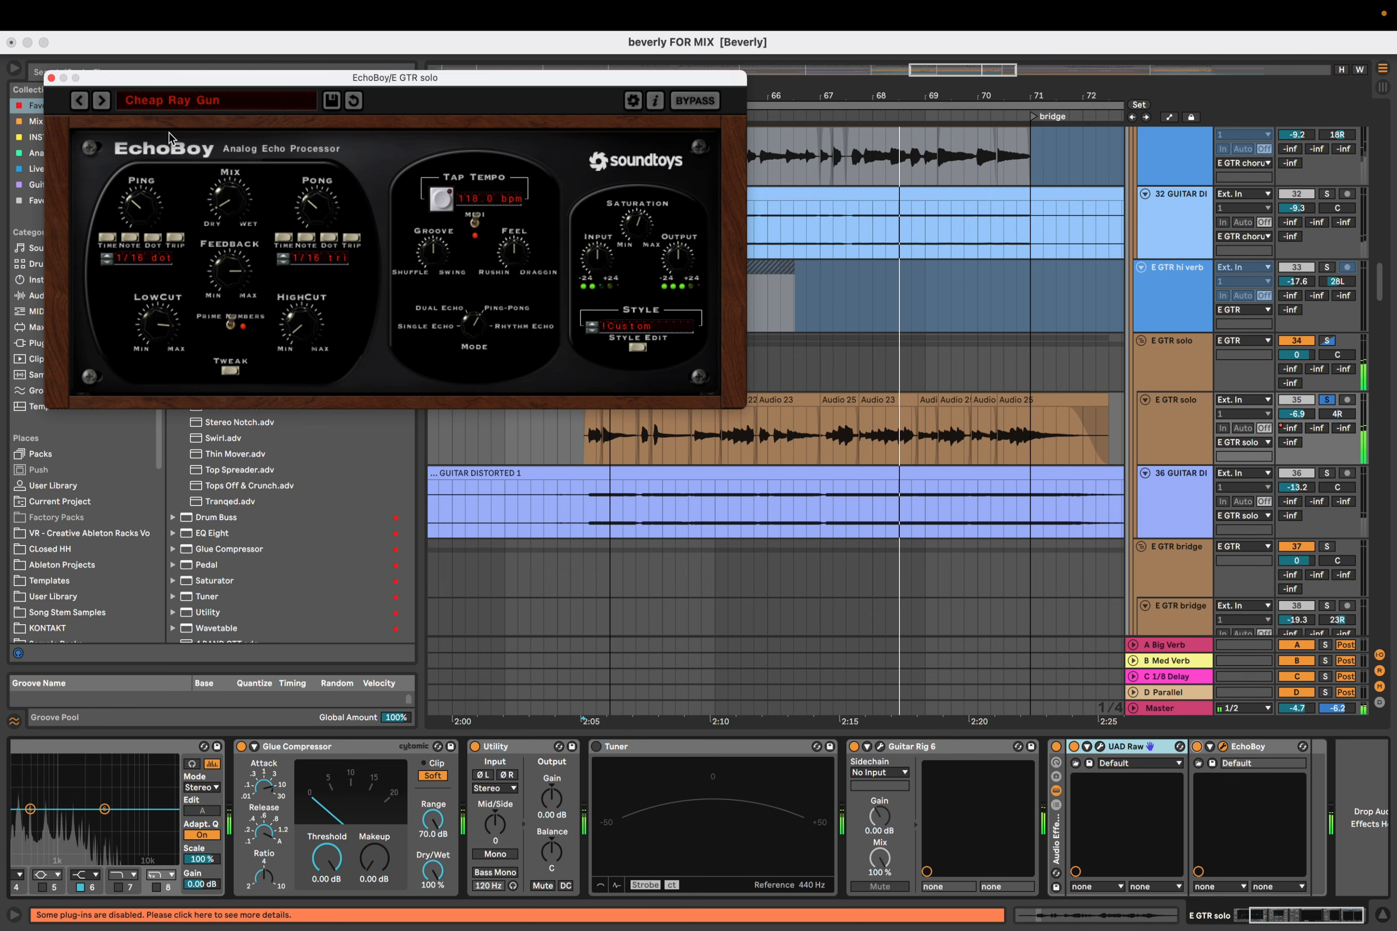
left_click(51, 78)
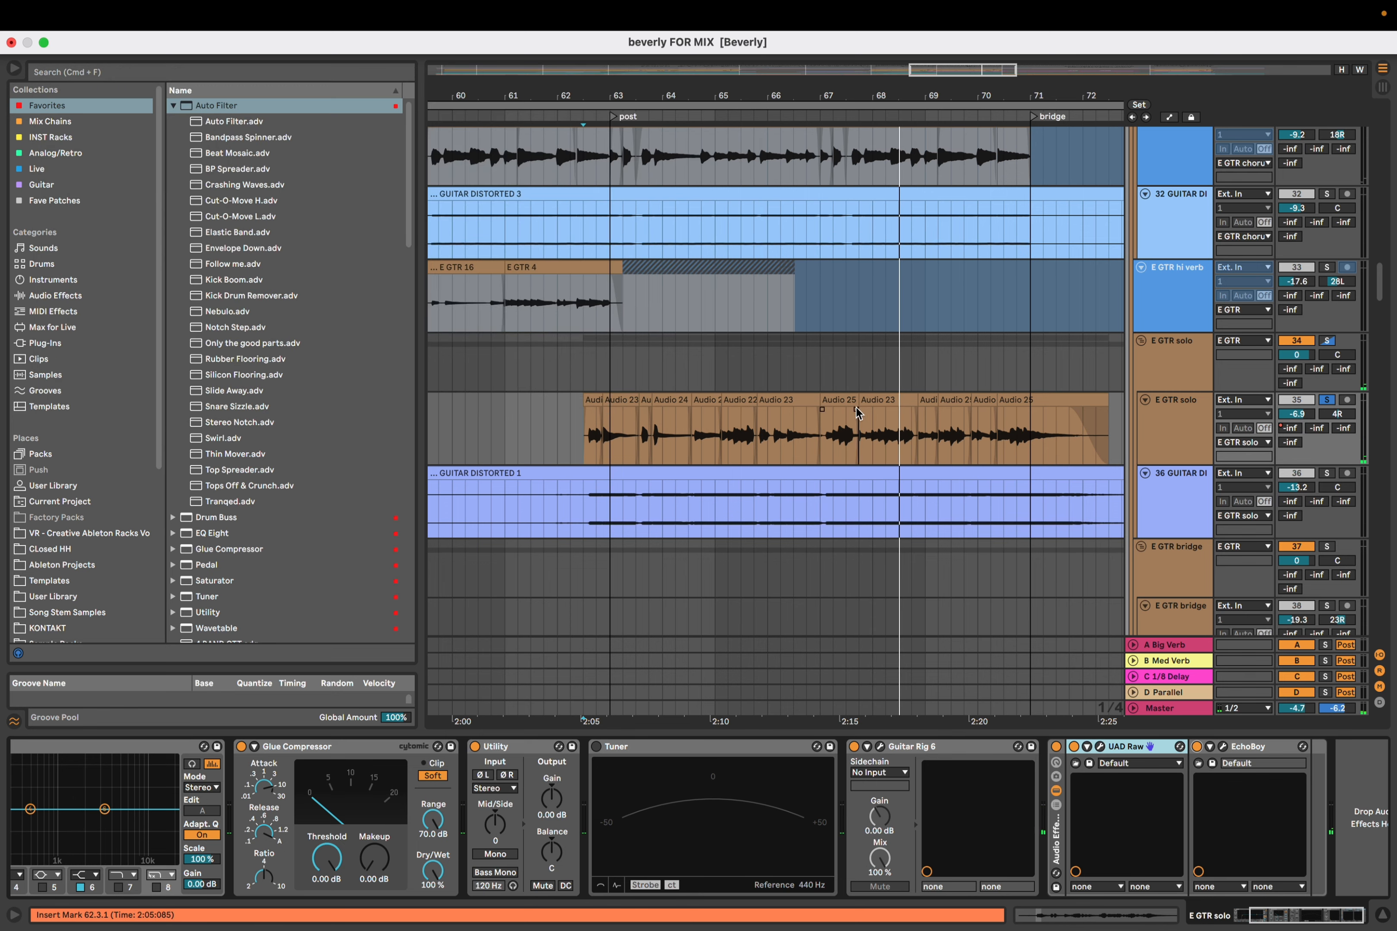
Solo the GUITAR DISTORTED 1 track and play it from bar 62.3 into the post section
scroll(842, 405, "down", 3)
scroll(819, 418, "down", 3)
left_click(666, 409)
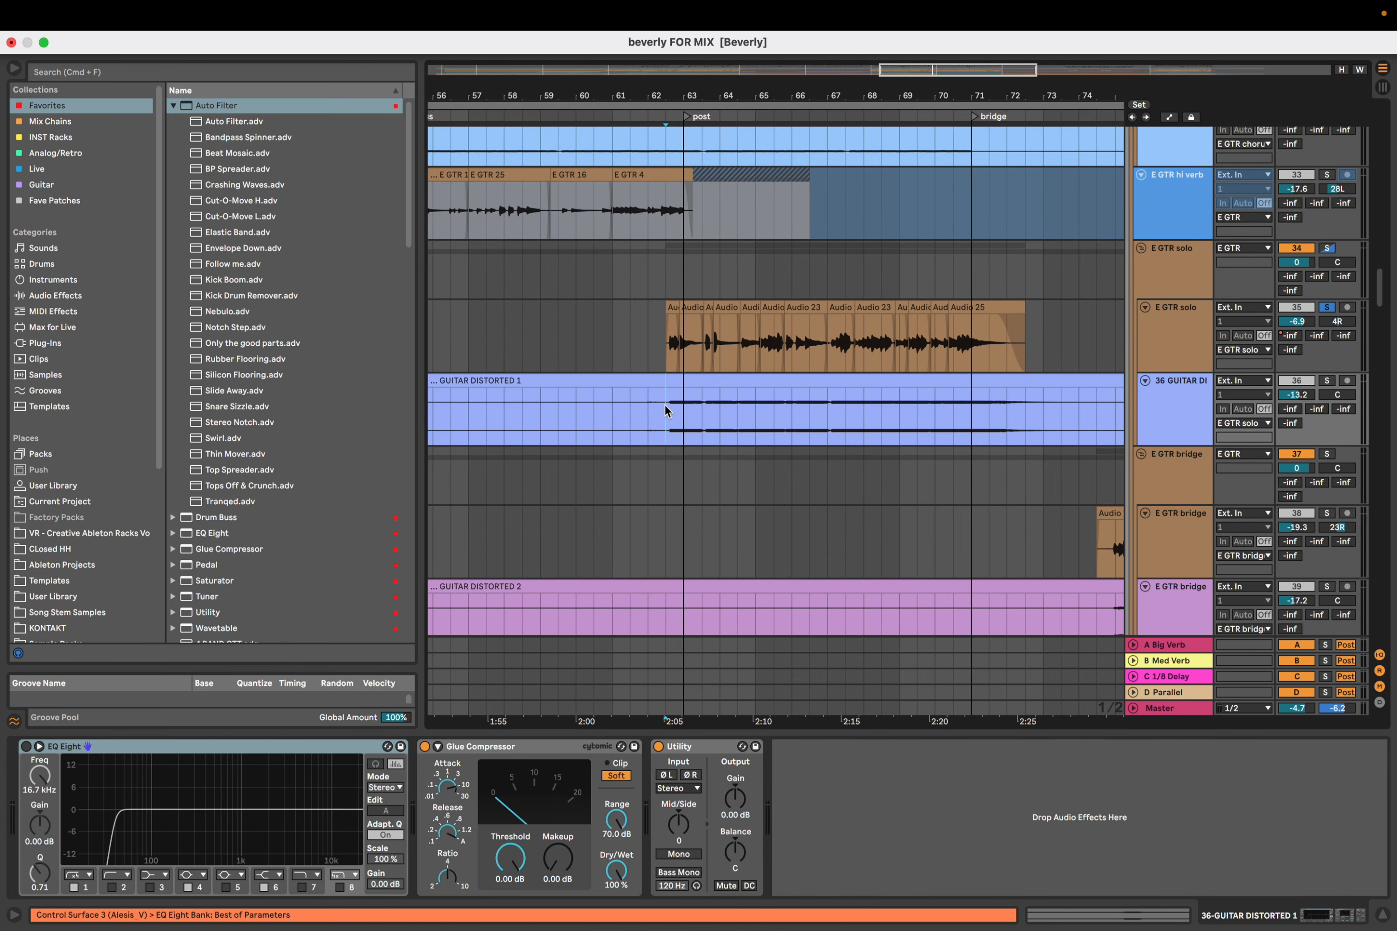
key("s")
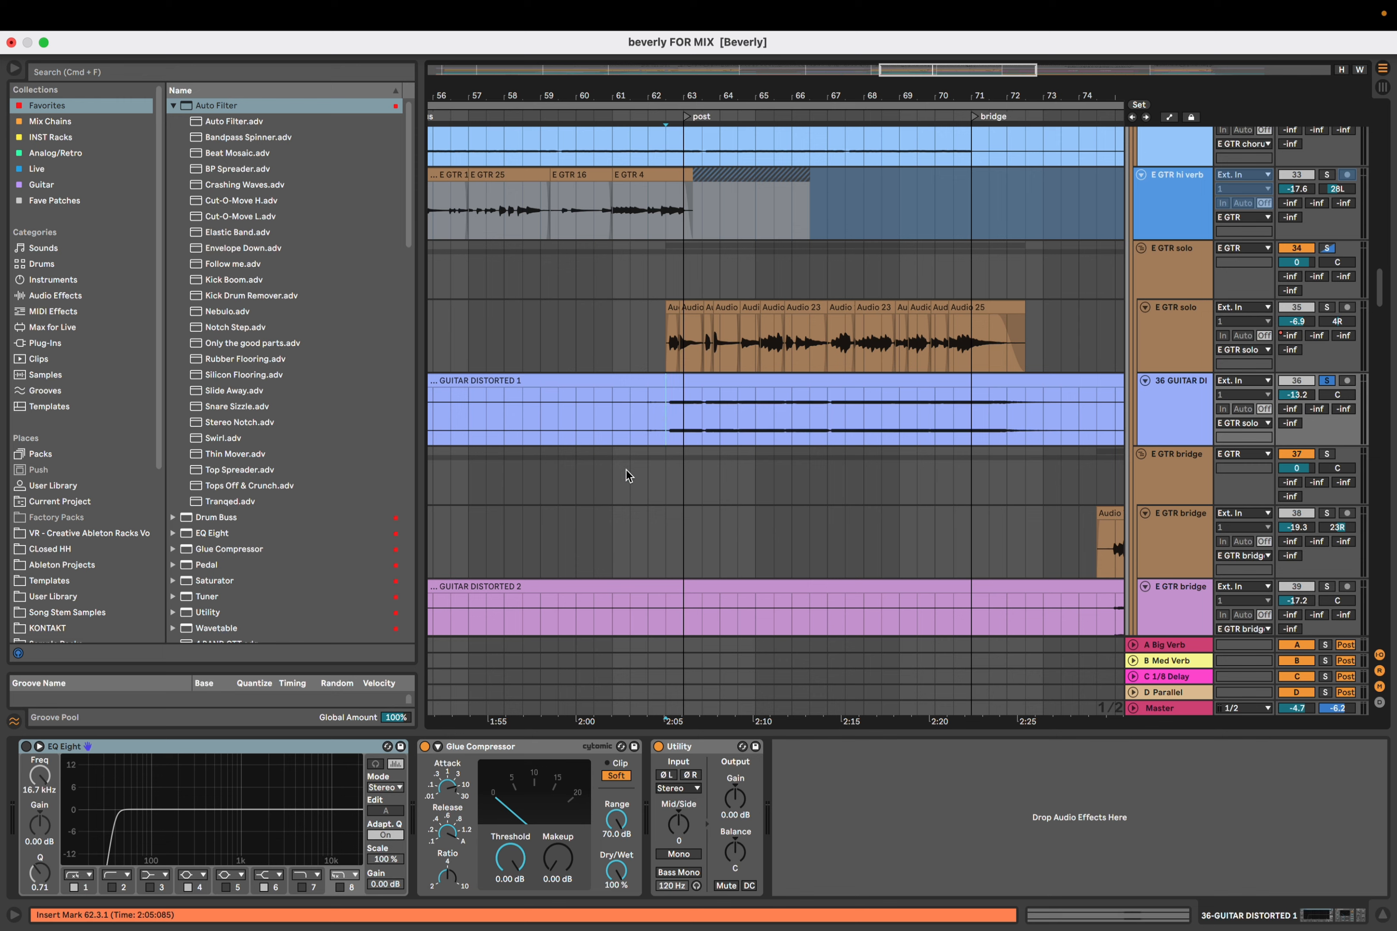
key("space")
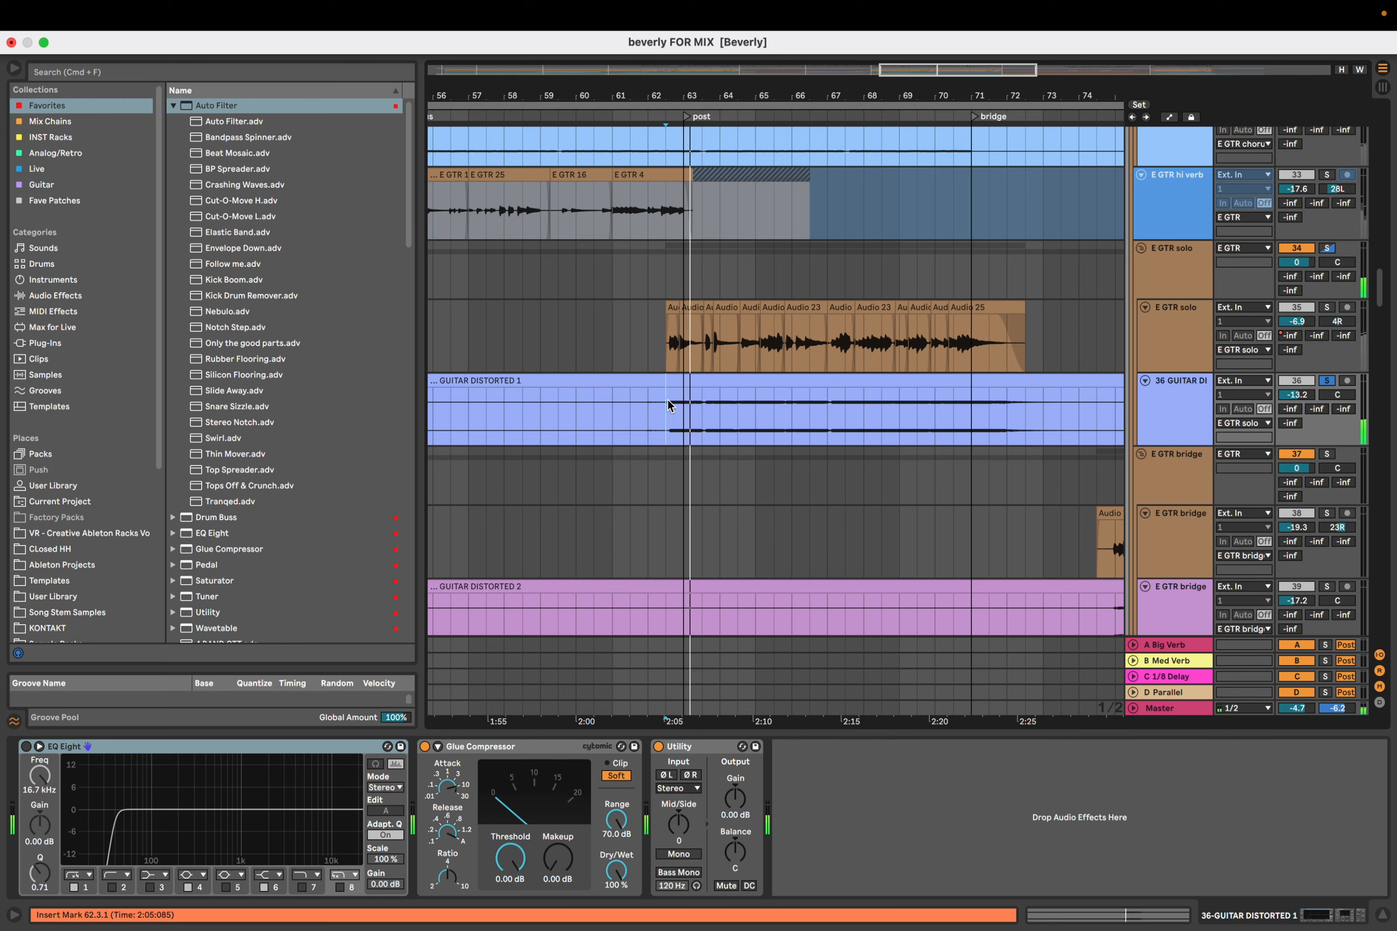
Solo the E GTR solo group and play its two guitar layers together from bar 62.3
left_click(661, 264)
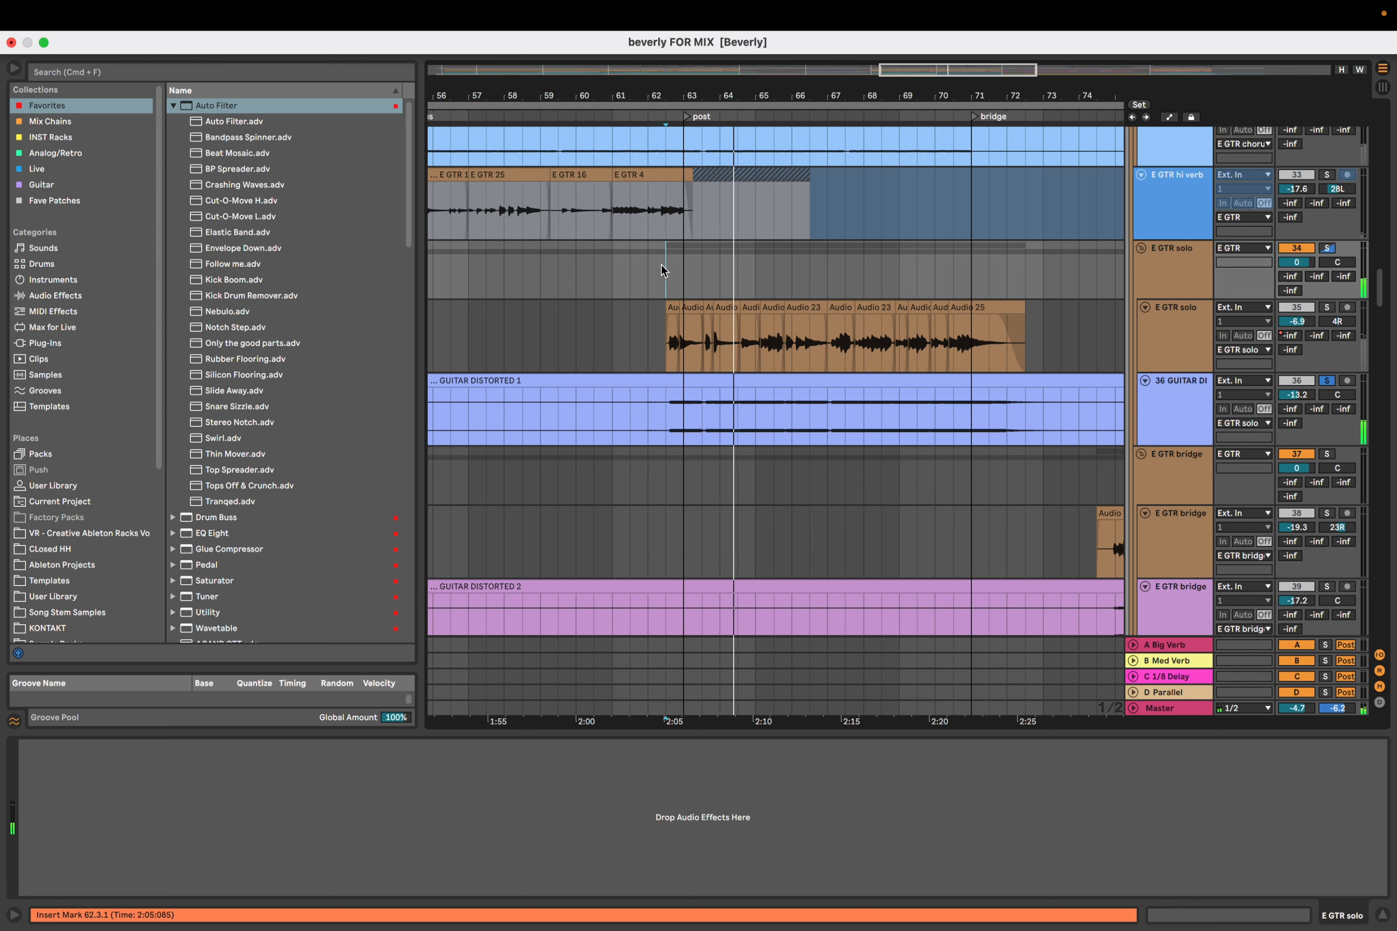
left_click(1164, 258)
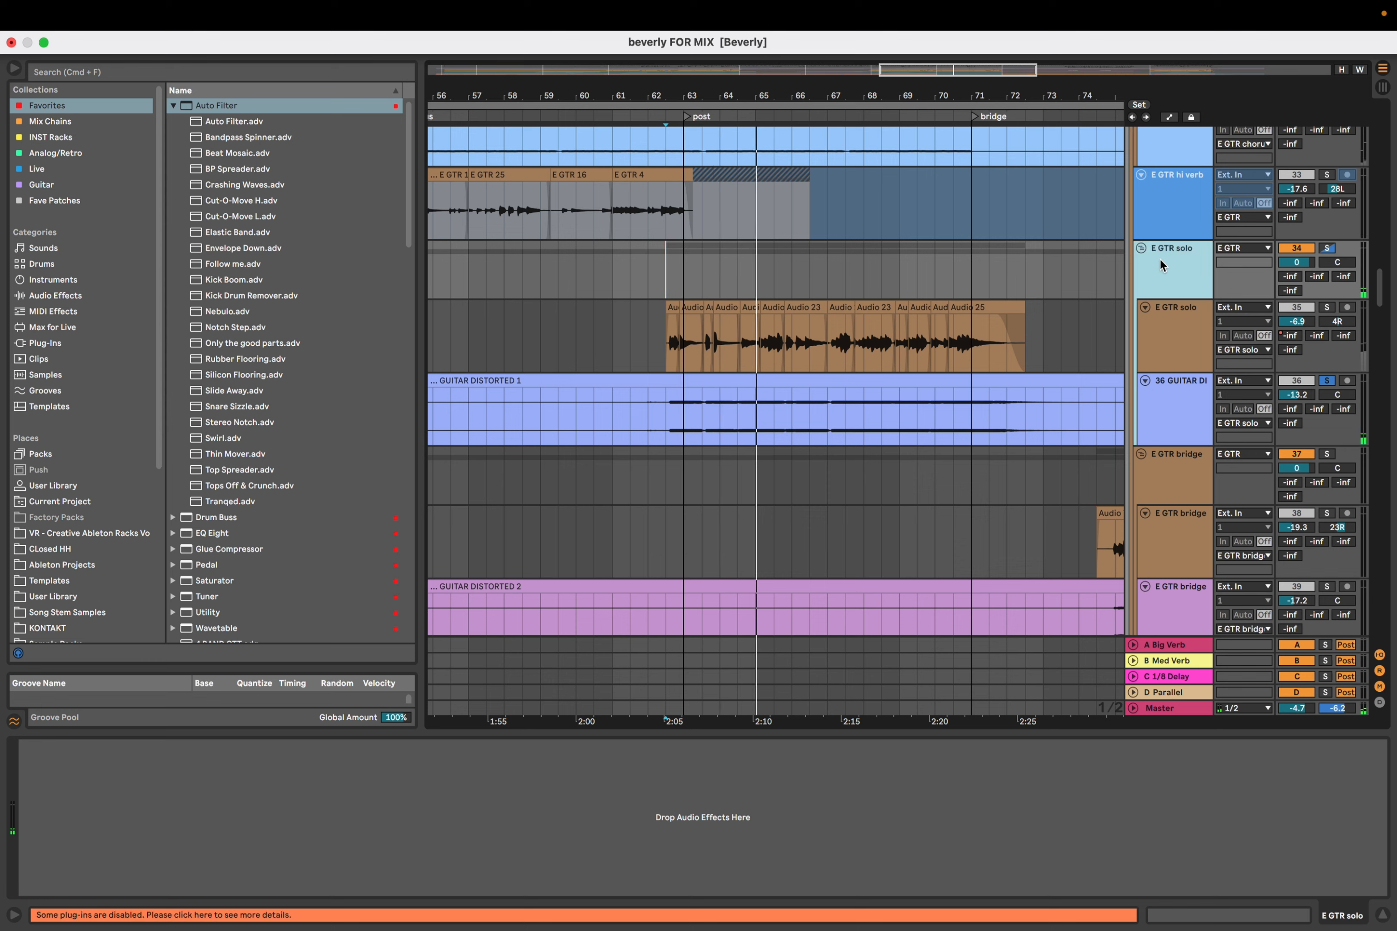
key("space")
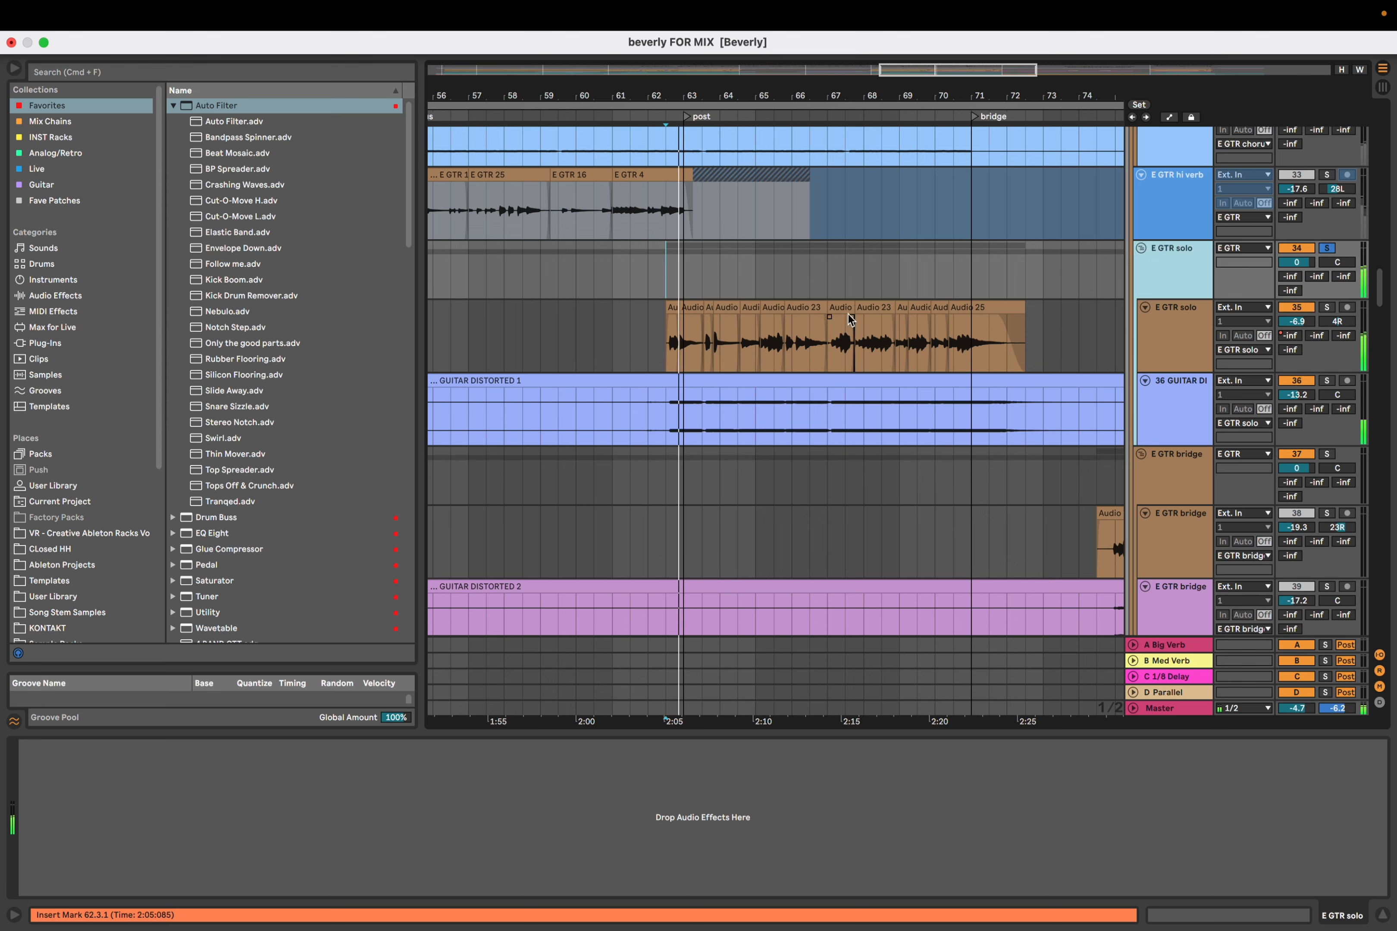
scroll(848, 315, "down", 3)
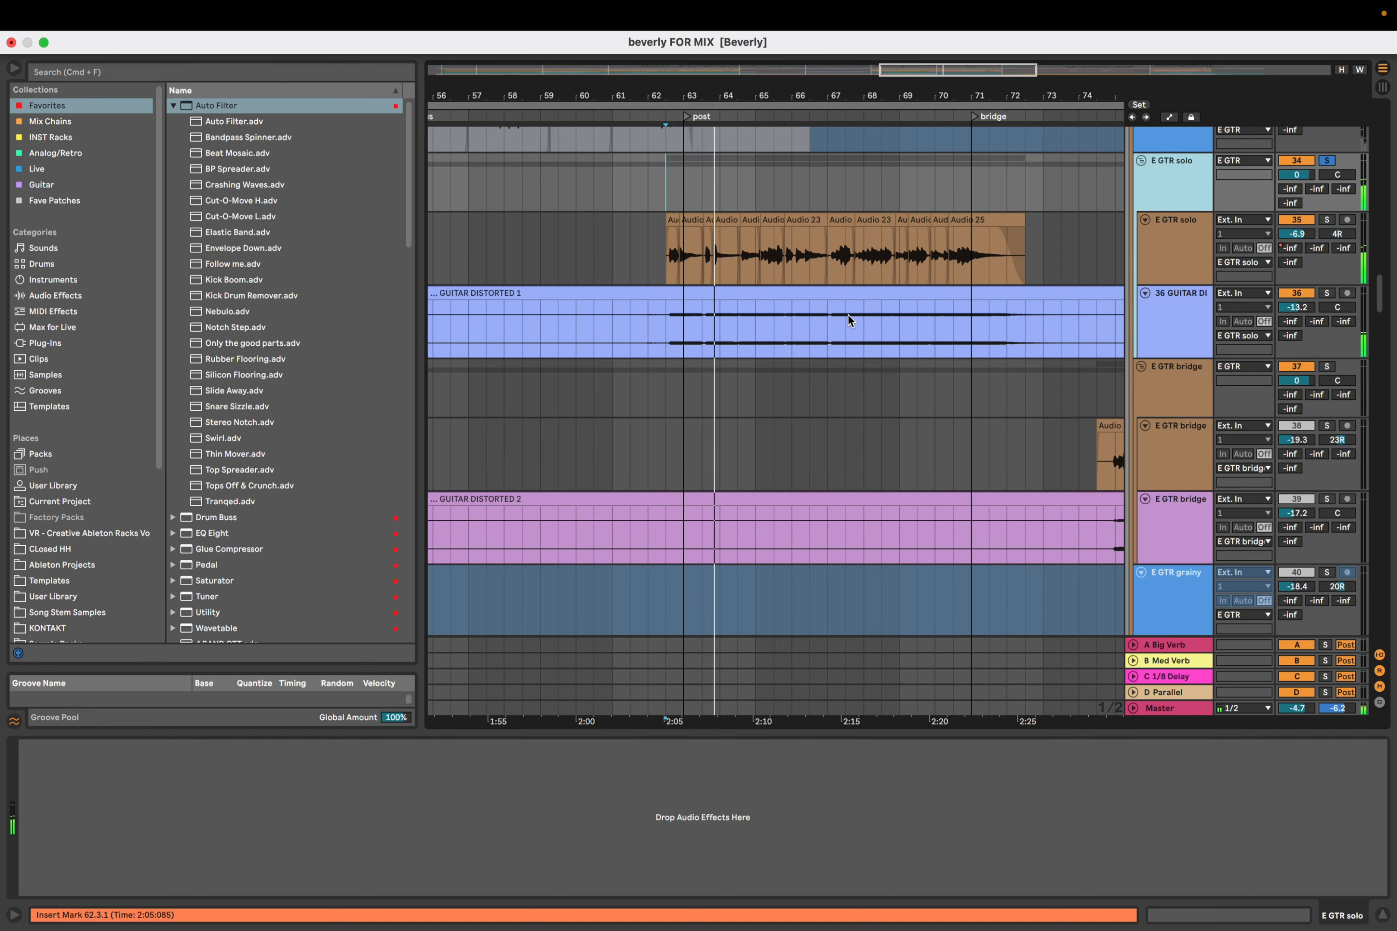
scroll(848, 314, "down", 2)
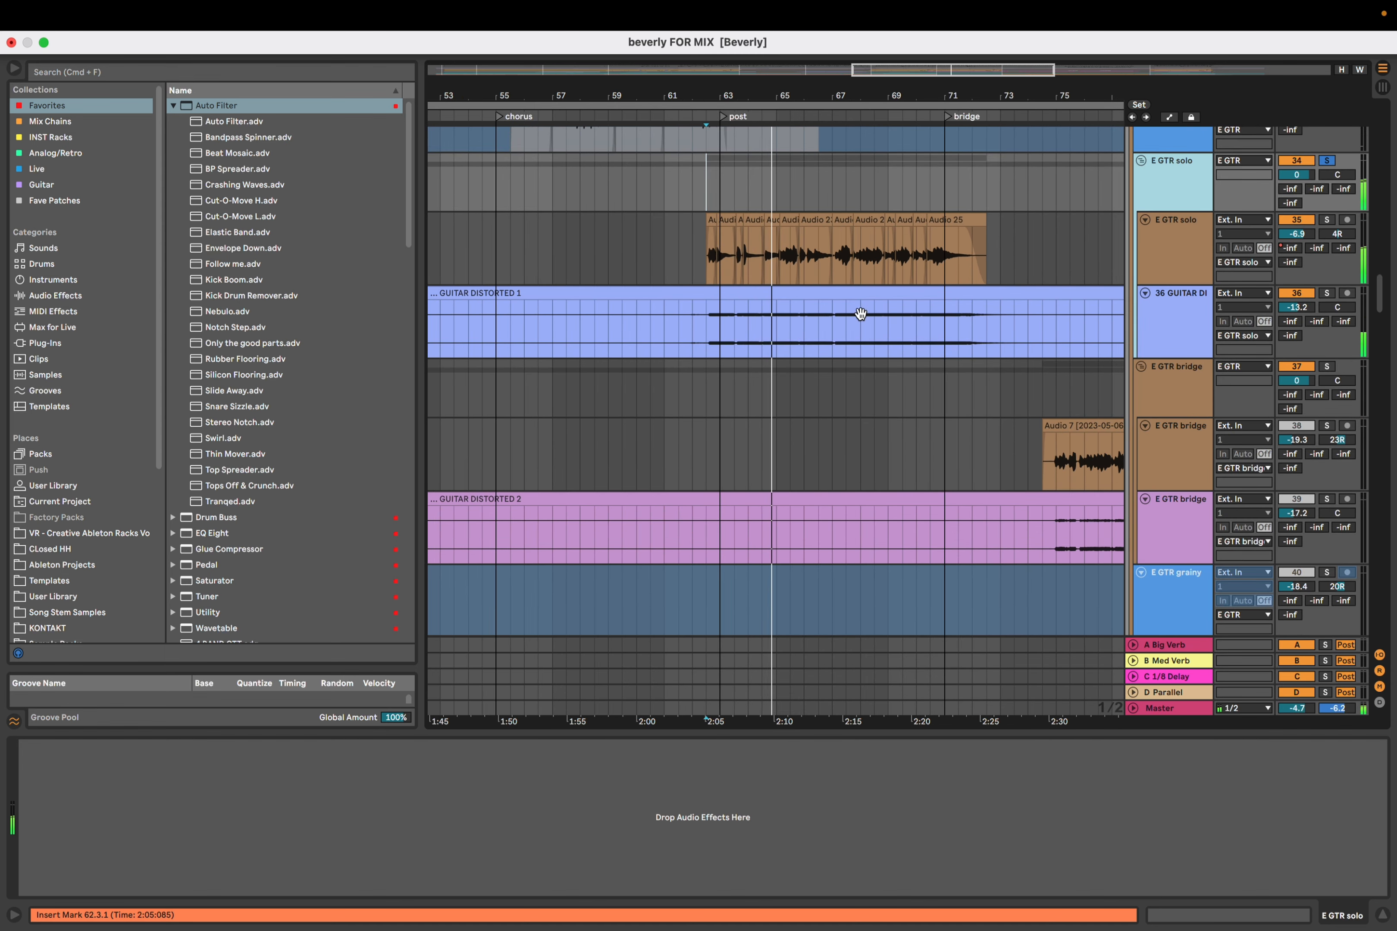
scroll(707, 316, "right", 5)
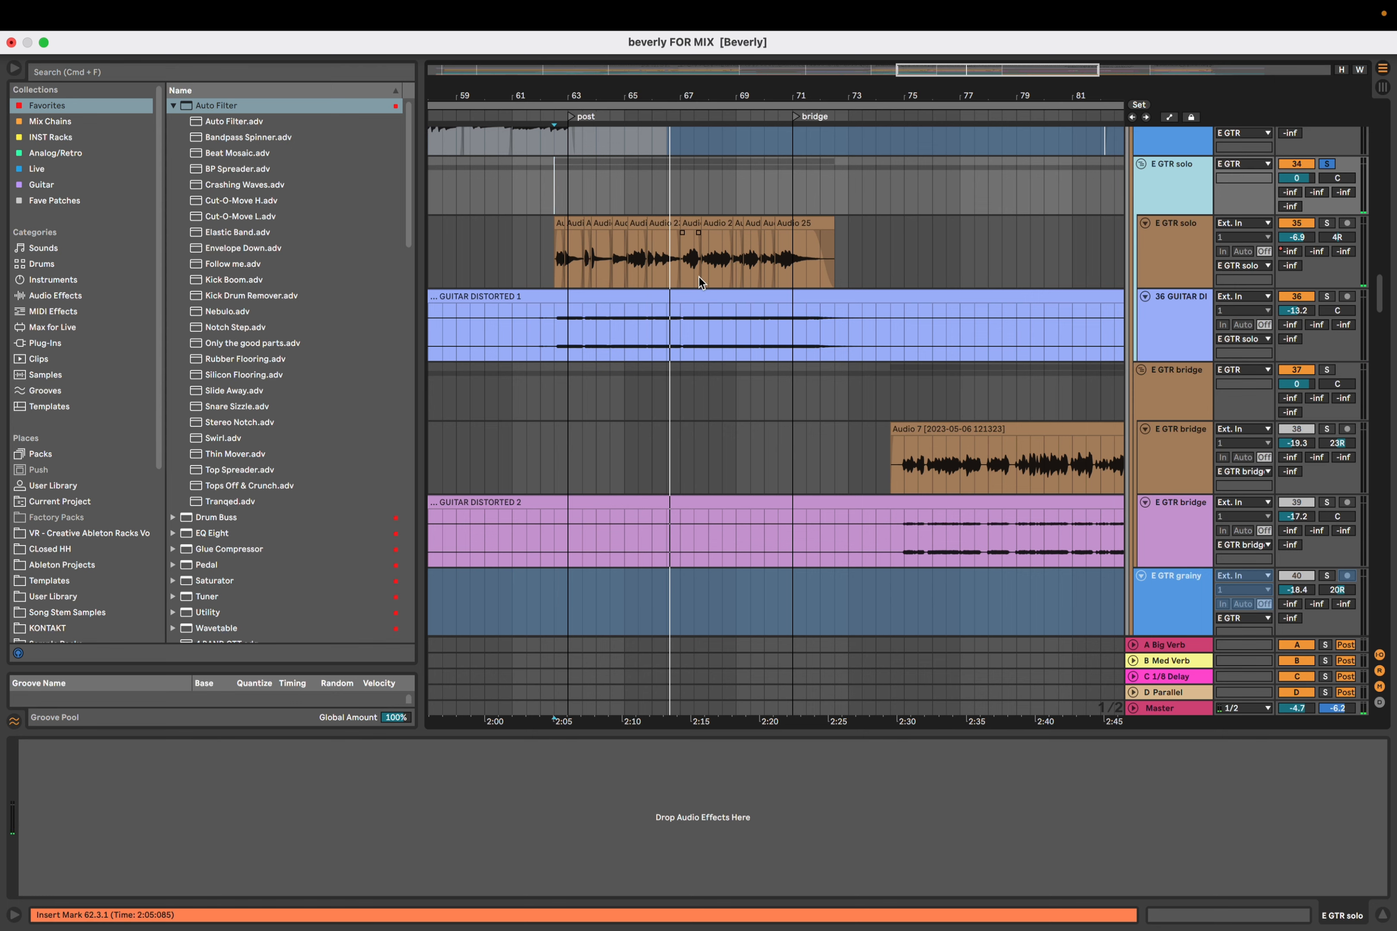
Select the guitar solo clips on the E GTR solo track from bar 61.3 to bar 74.1
scroll(698, 283, "down", 4)
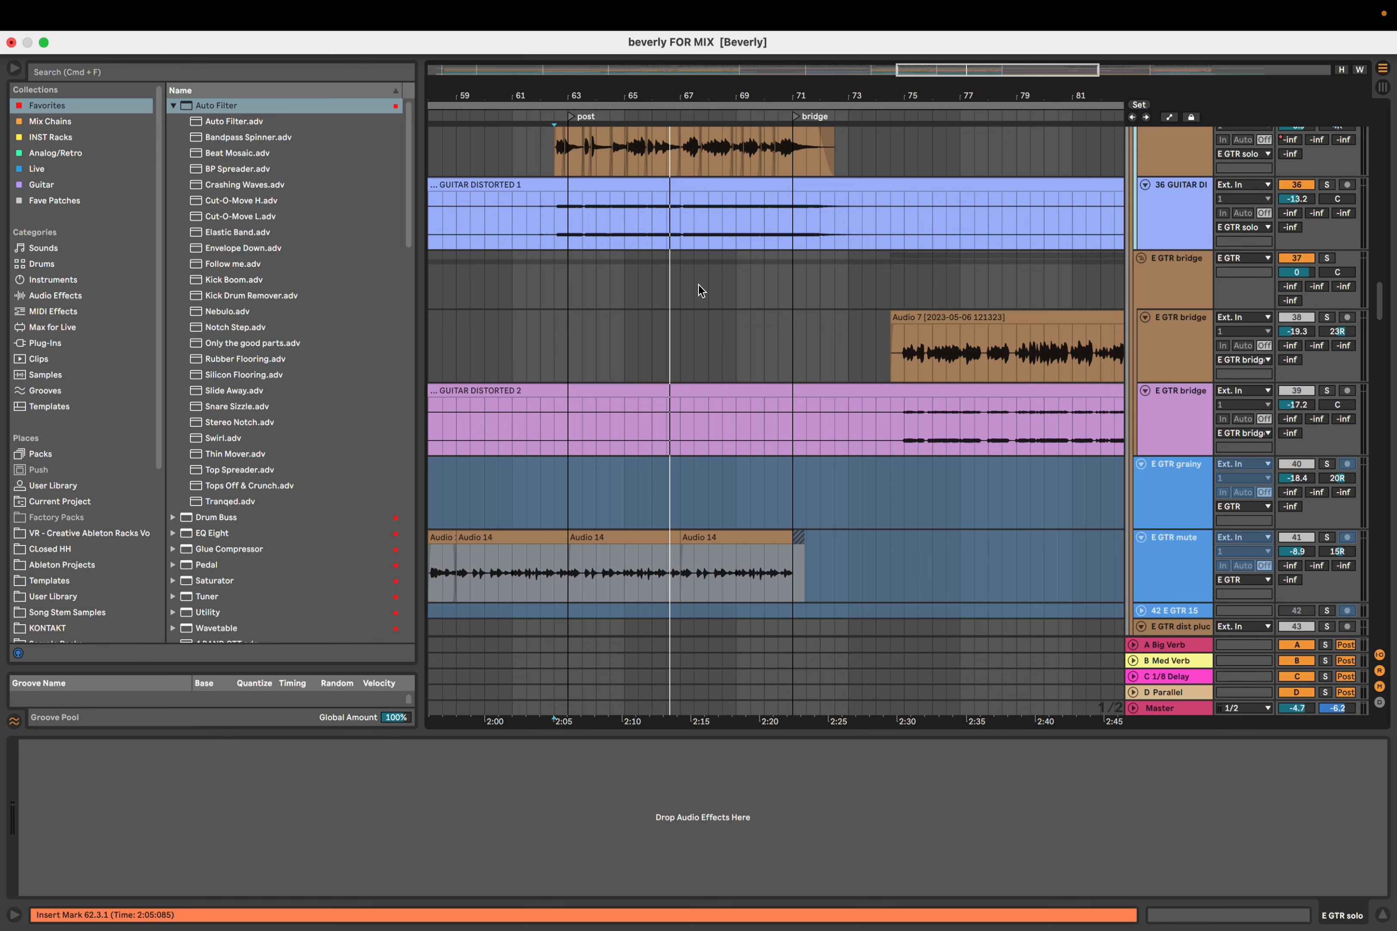
scroll(698, 285, "down", 1)
scroll(698, 285, "up", 6)
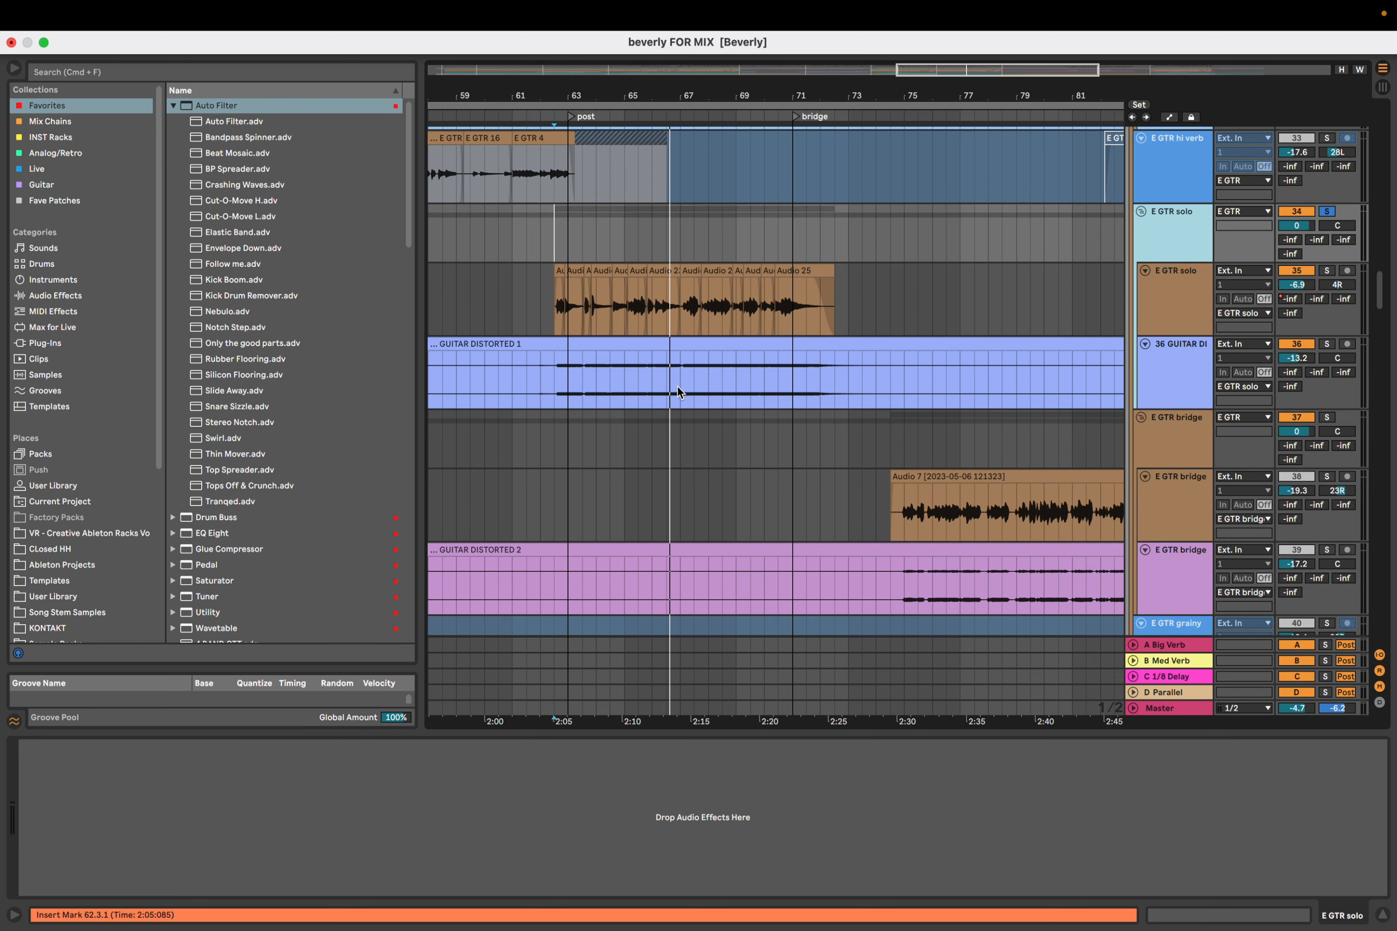
scroll(678, 389, "down", 1)
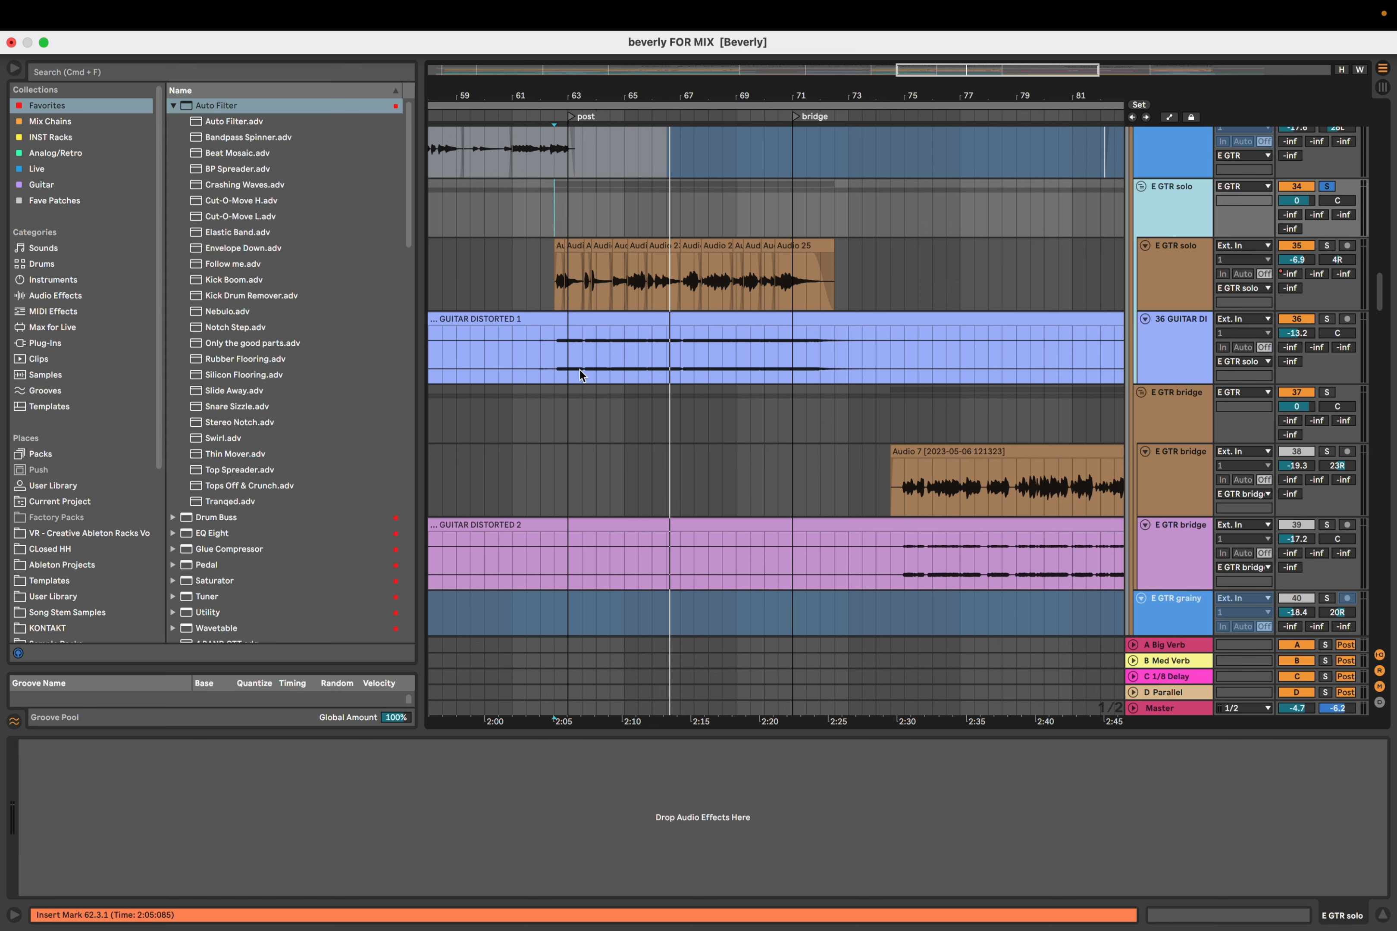
left_click_drag(532, 269, 882, 284)
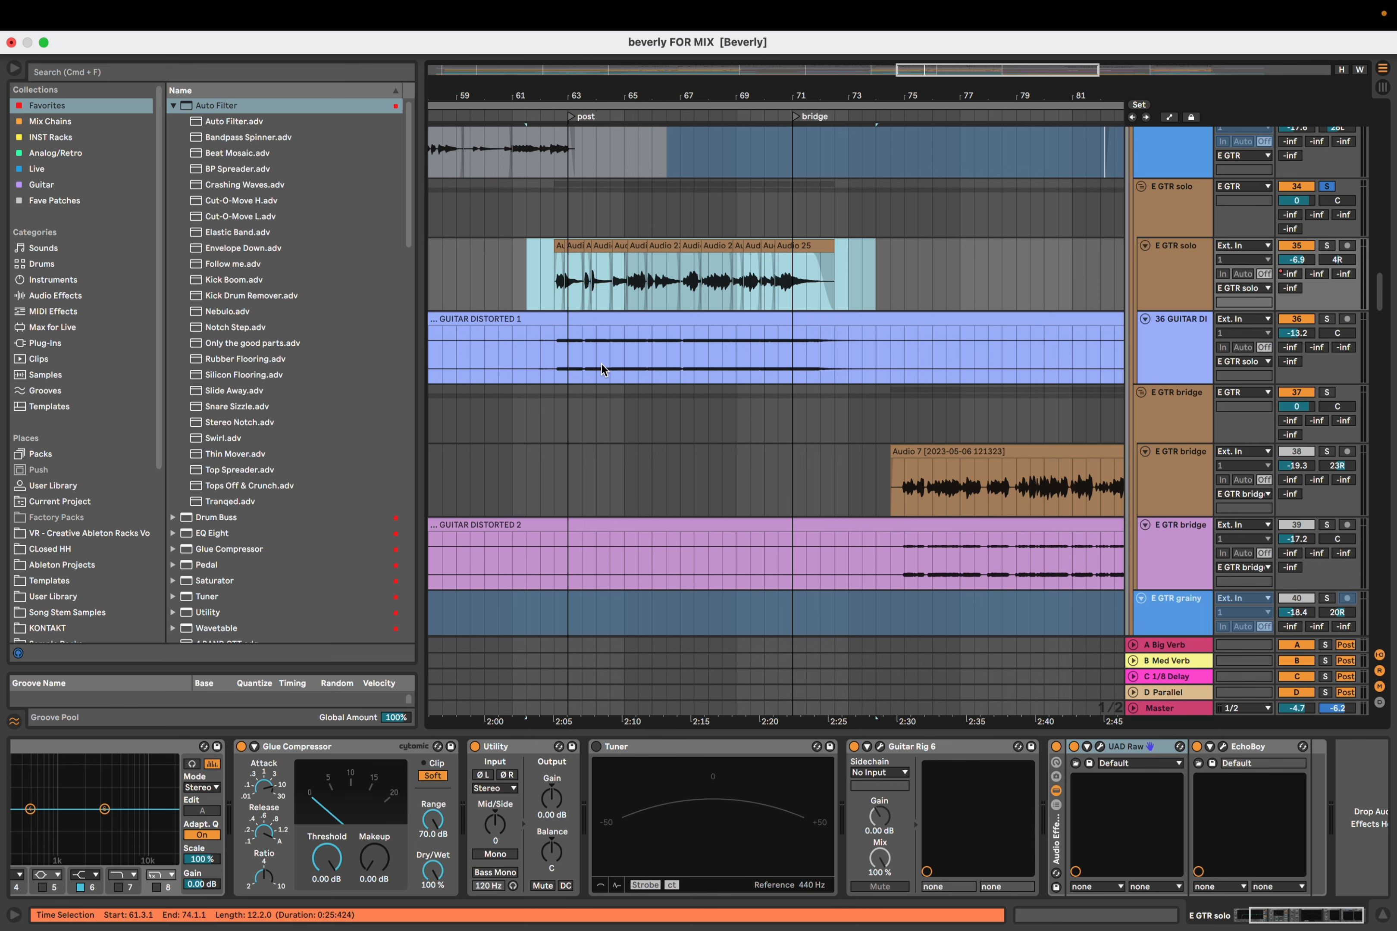
Examine the remaining electric and acoustic guitar tracks around the start of the post section
left_click(548, 348)
scroll(548, 348, "down", 3)
scroll(550, 354, "down", 2)
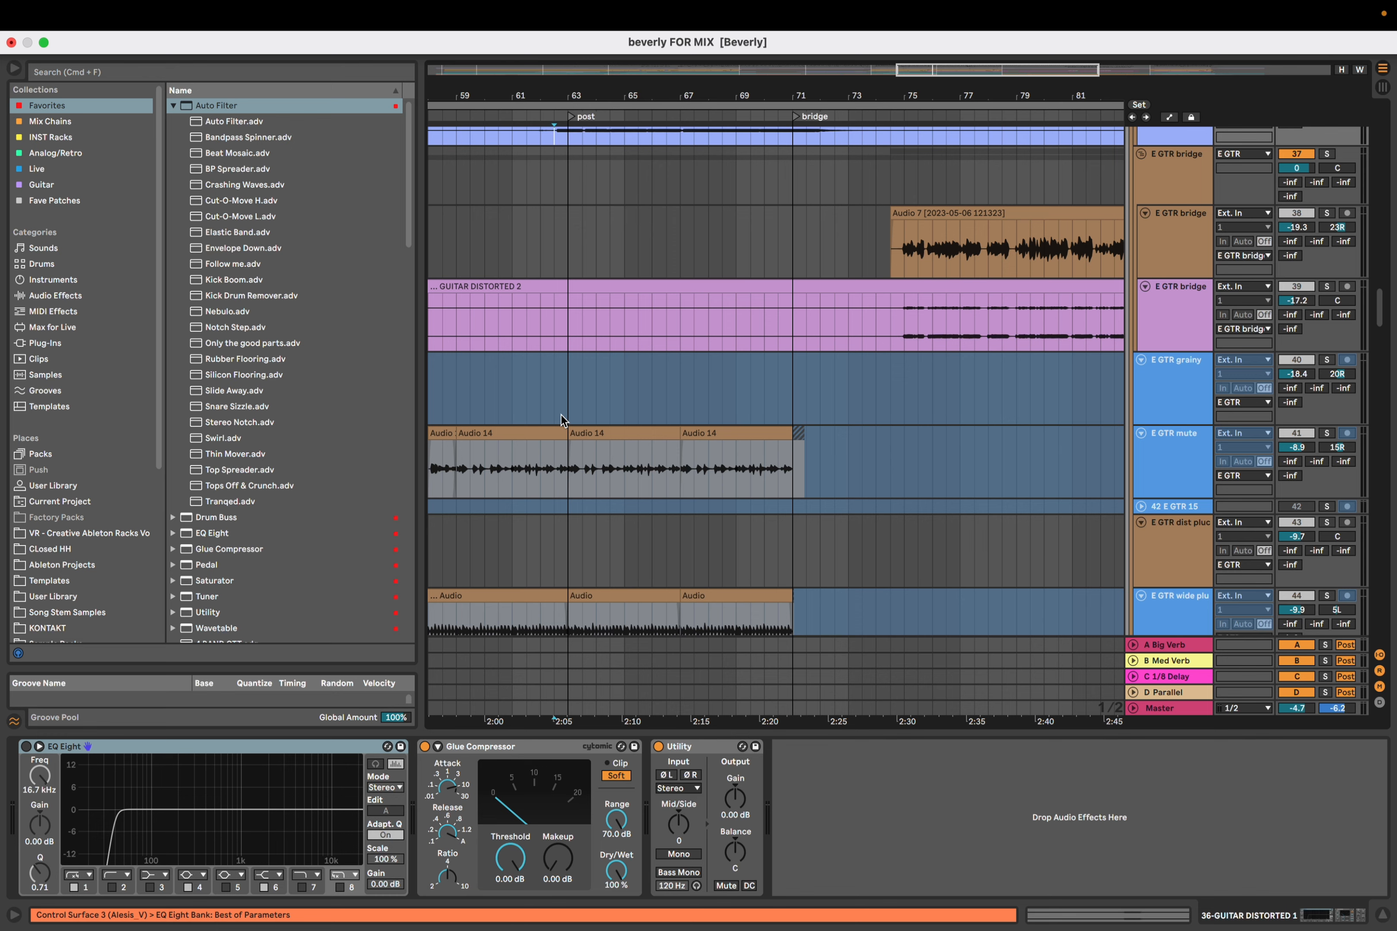
left_click(565, 464)
scroll(555, 465, "down", 2)
left_click(573, 368)
scroll(574, 370, "down", 10)
scroll(573, 364, "down", 8)
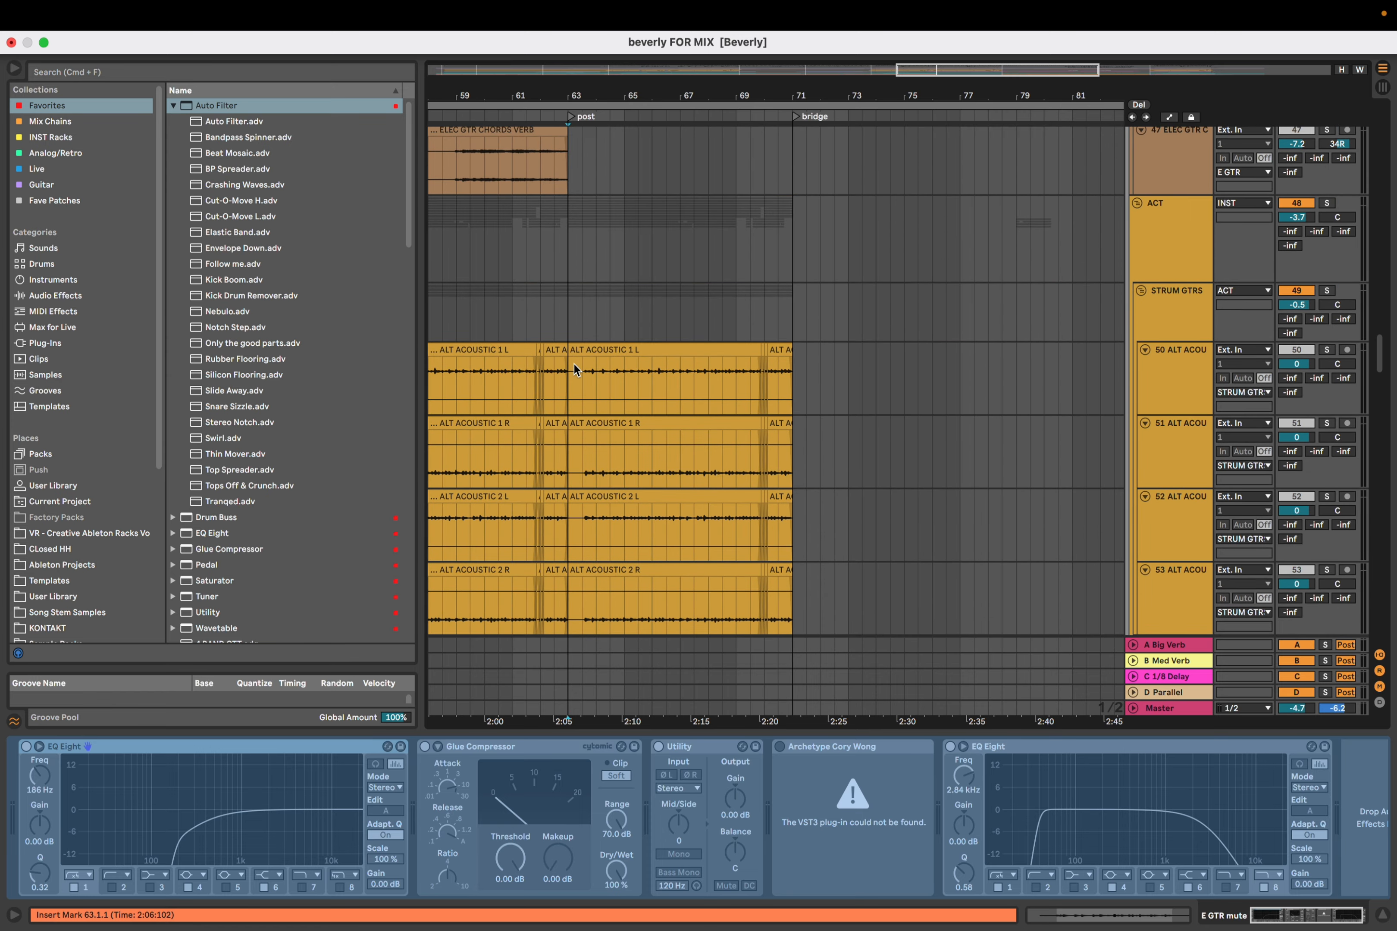
scroll(649, 333, "down", 15)
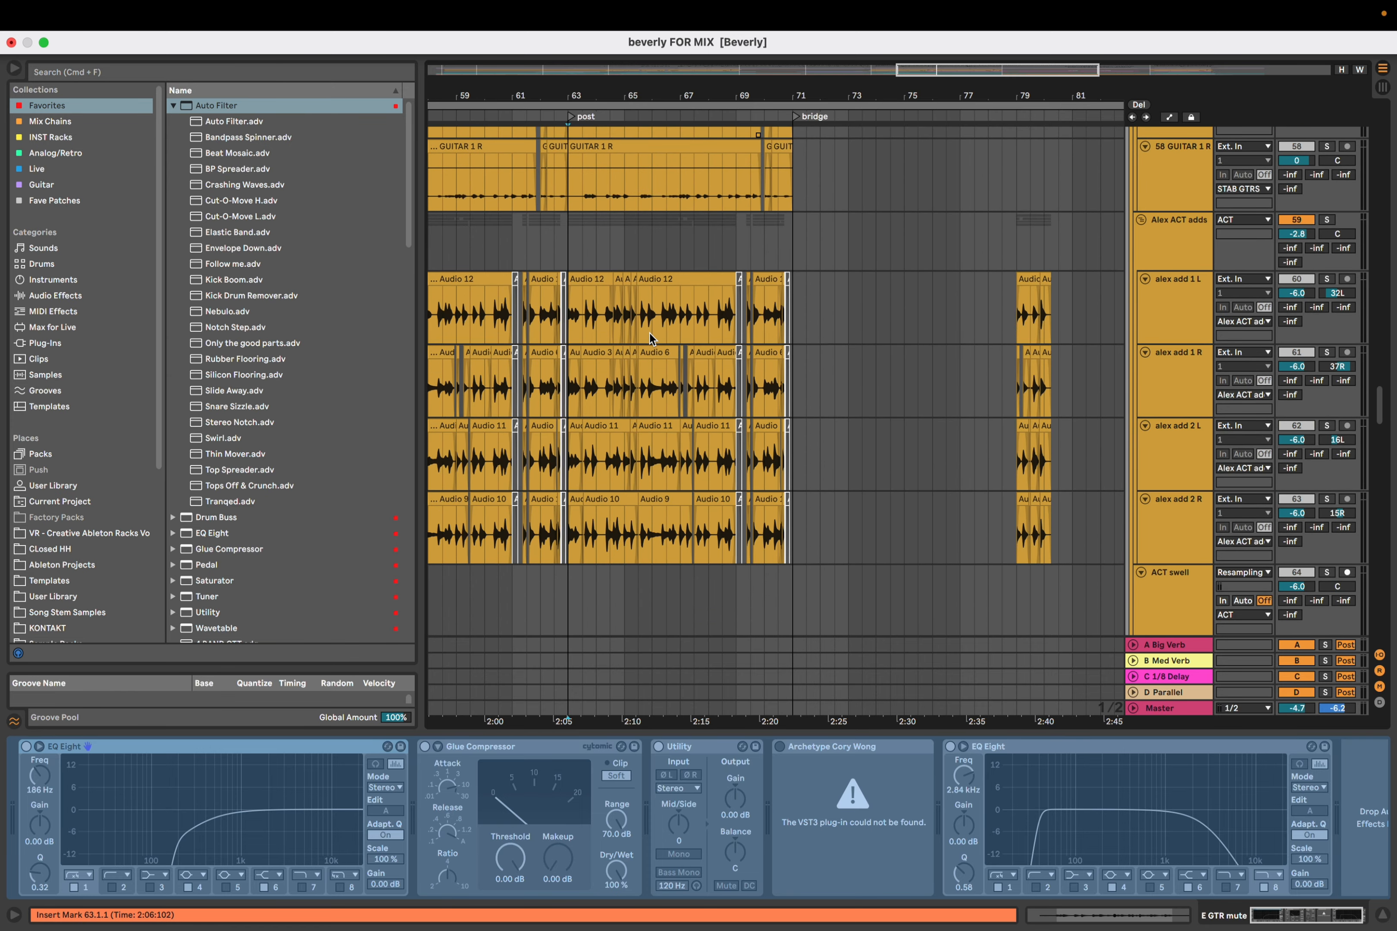
Solo the organ track and play it from bar 62.3 into the post section
left_click(569, 223)
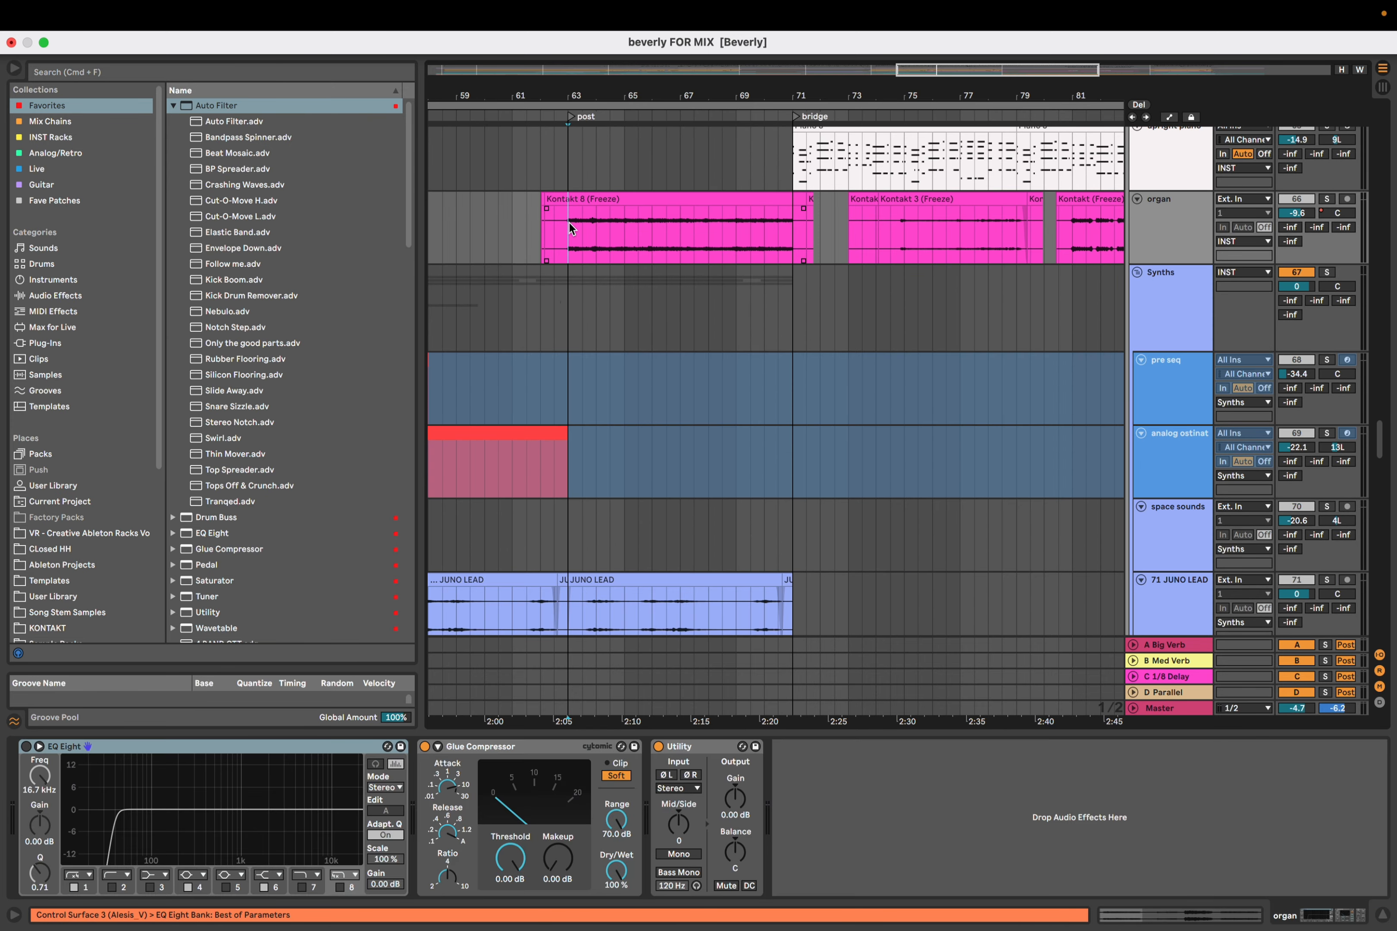
left_click(558, 218)
key("space")
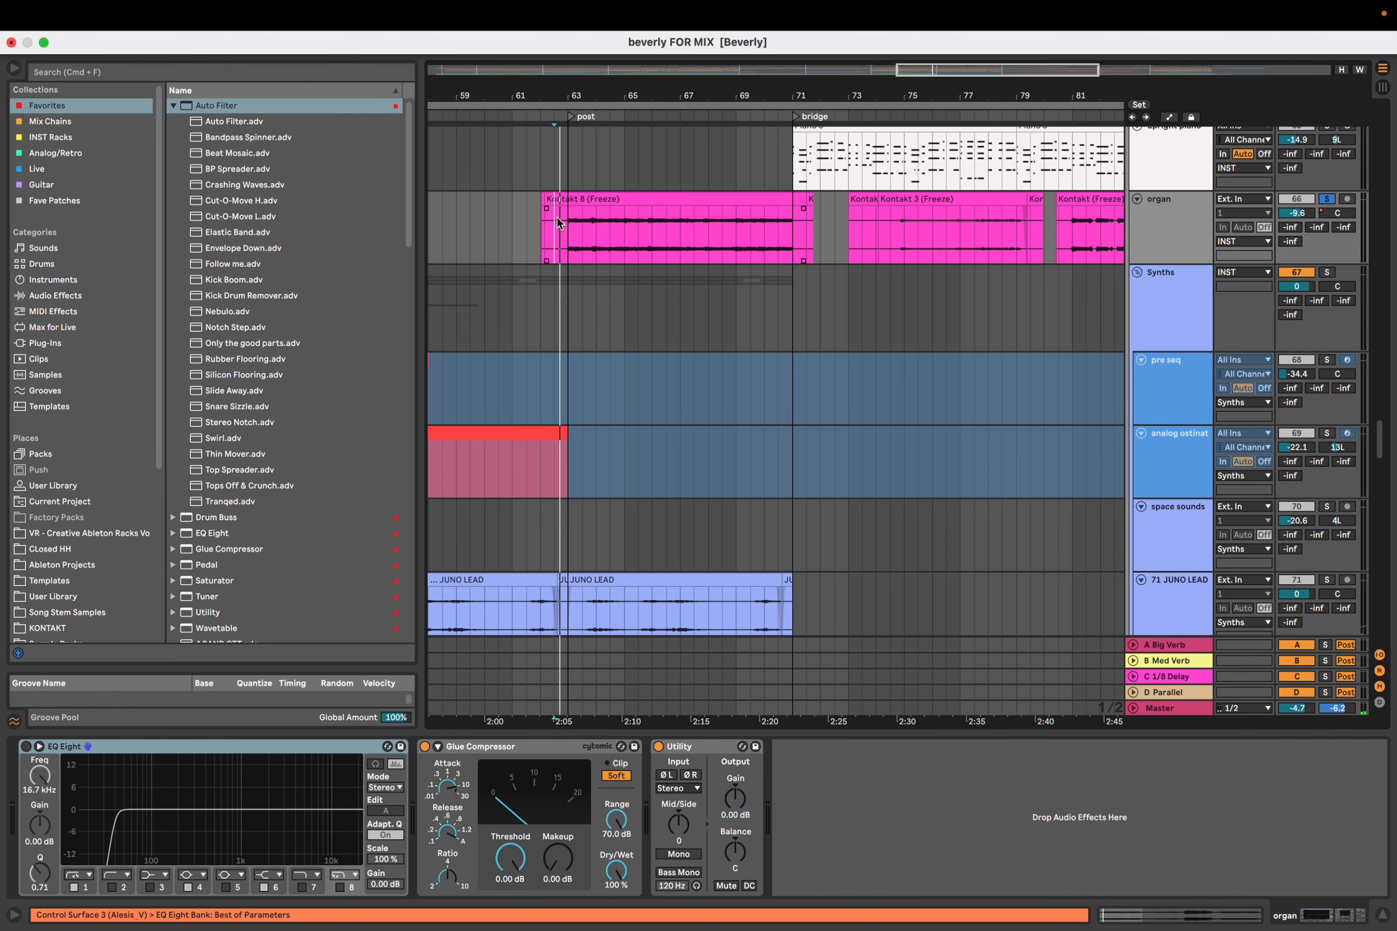
key("plus")
left_click_drag(557, 217, 652, 276)
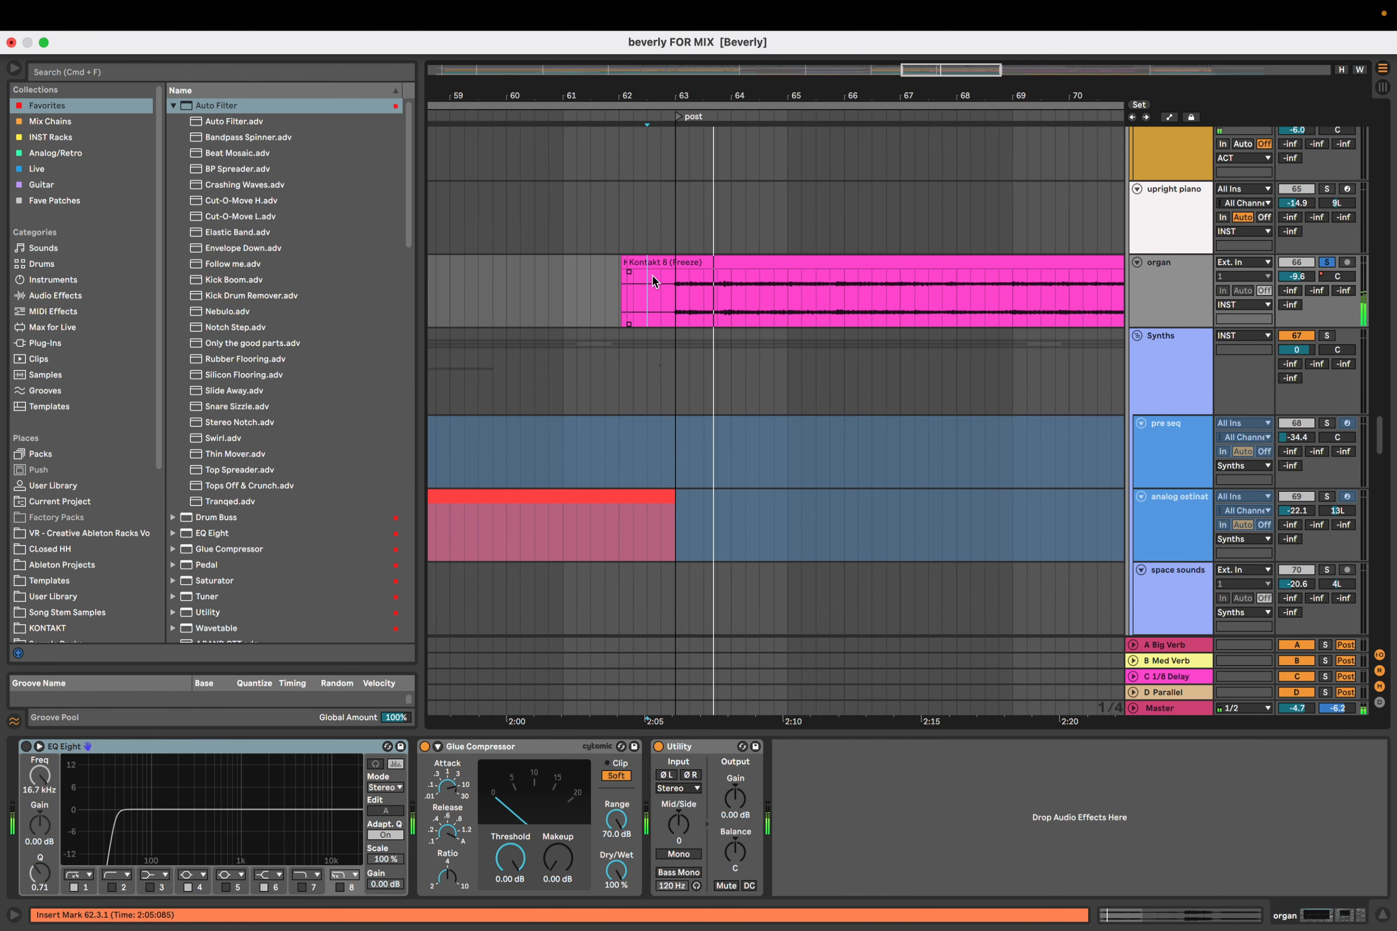
Play the soloed organ through the post section and place the insert marker at bar 71.1
scroll(653, 276, "up", 5)
left_click_drag(827, 318, 664, 304)
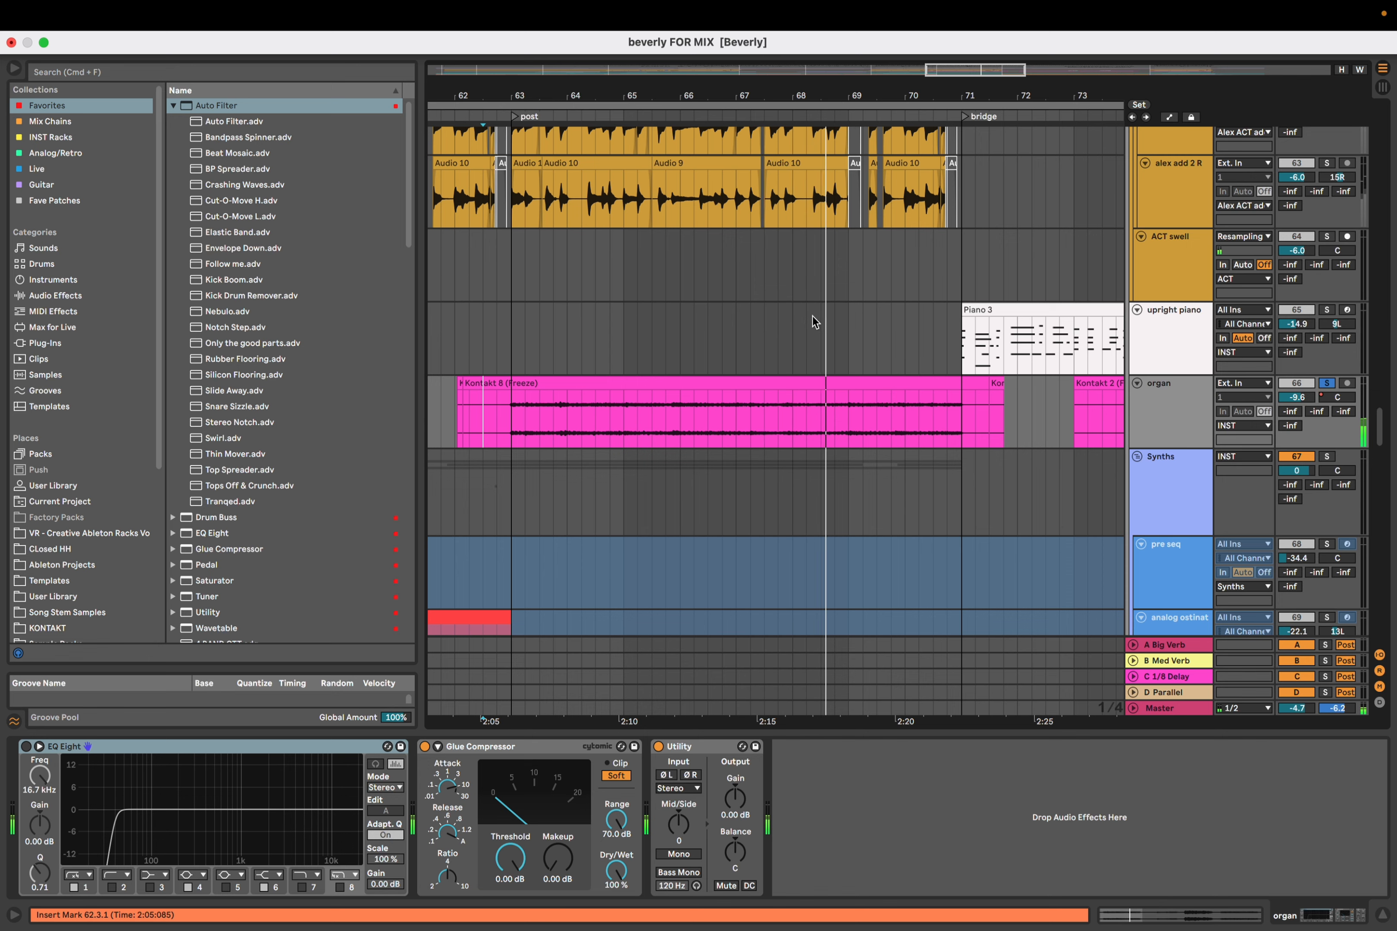
scroll(827, 369, "down", 3)
scroll(827, 366, "right", 5)
left_click(658, 393)
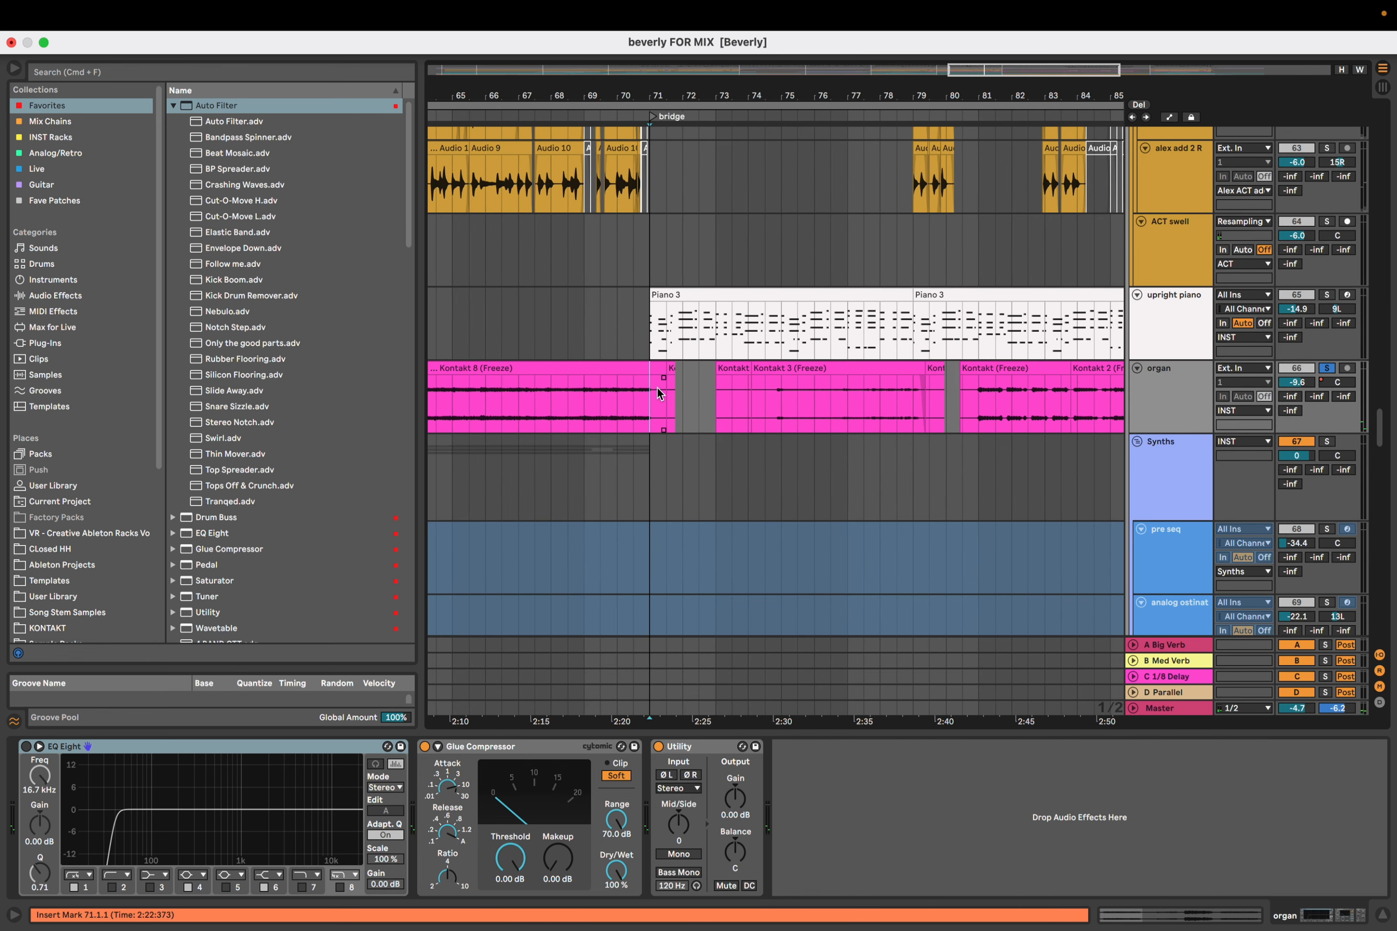
Return to the start of the Kontakt 8 organ clip and place the insert marker at bar 62.3
scroll(555, 386, "left", 7)
left_click(740, 392)
scroll(740, 378, "up", 3)
left_click(739, 374)
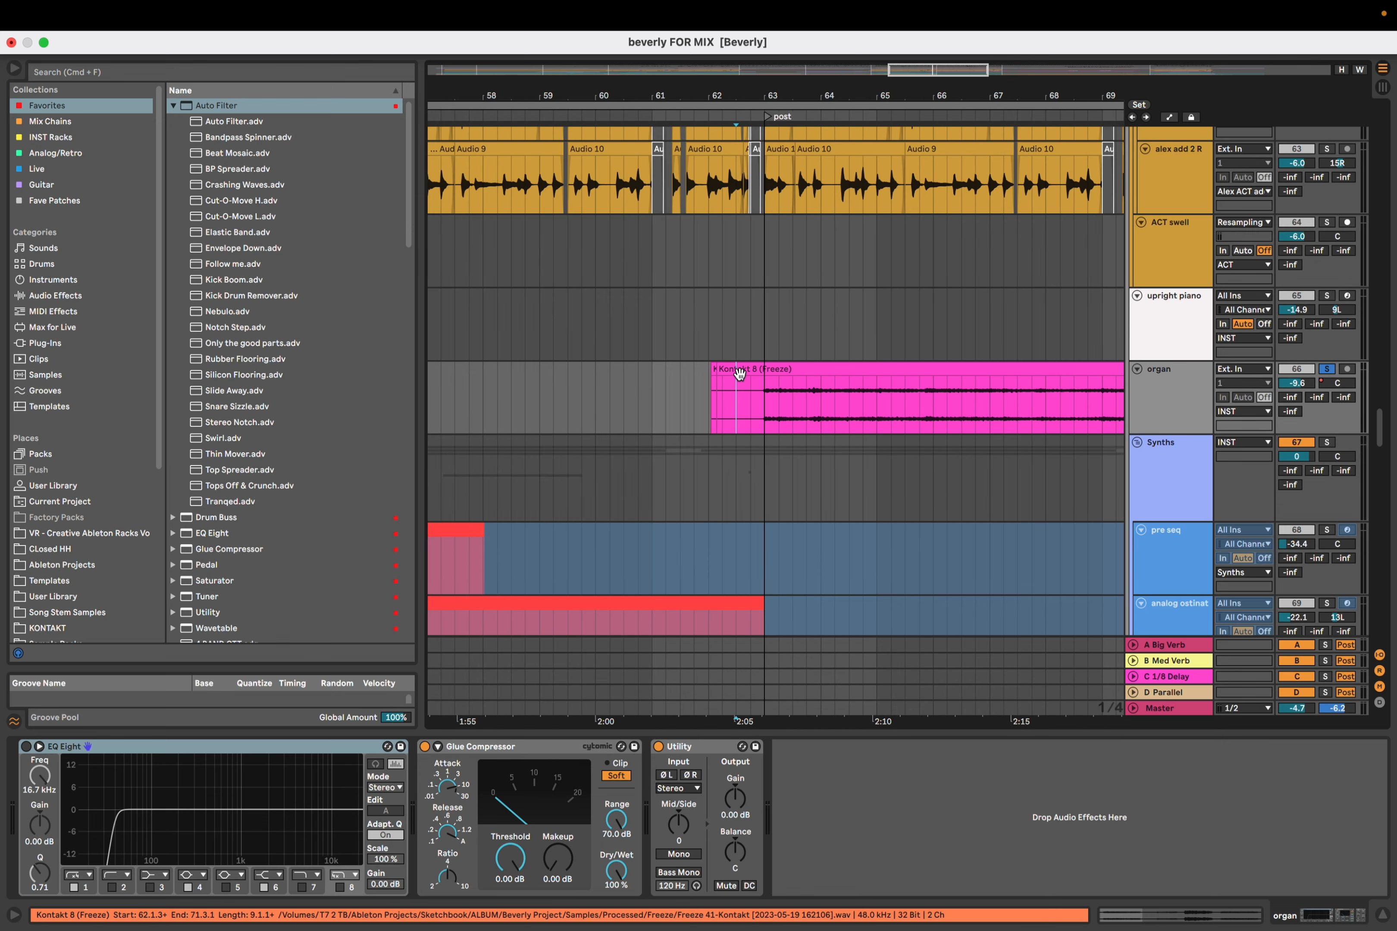
left_click(748, 401)
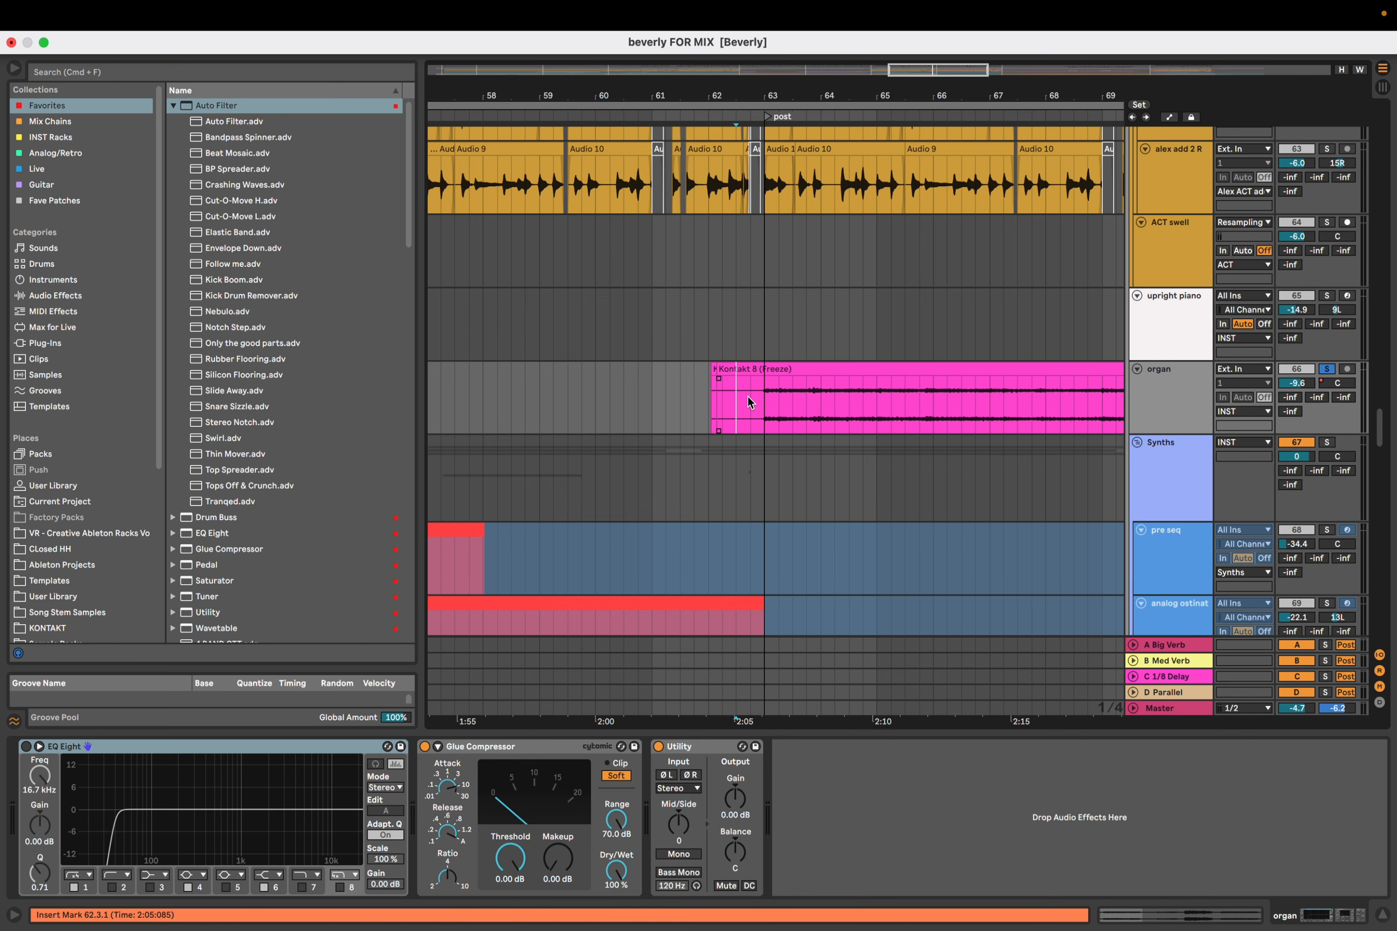
scroll(748, 396, "down", 2)
left_click_drag(772, 396, 664, 402)
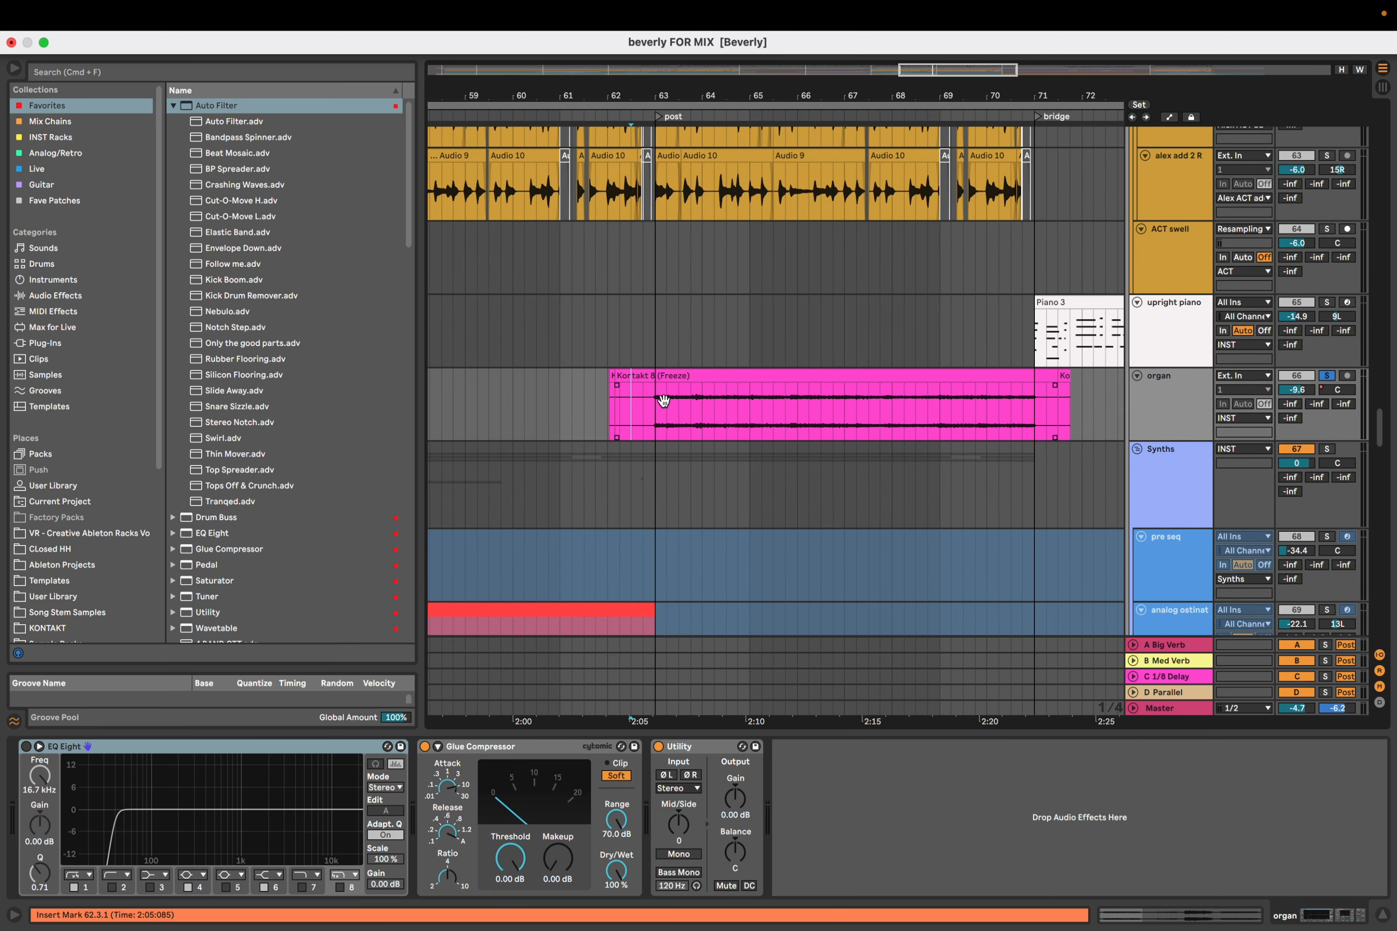
Delete the short leftover clip just after bar 71.3 on the organ track
scroll(664, 402, "down", 3)
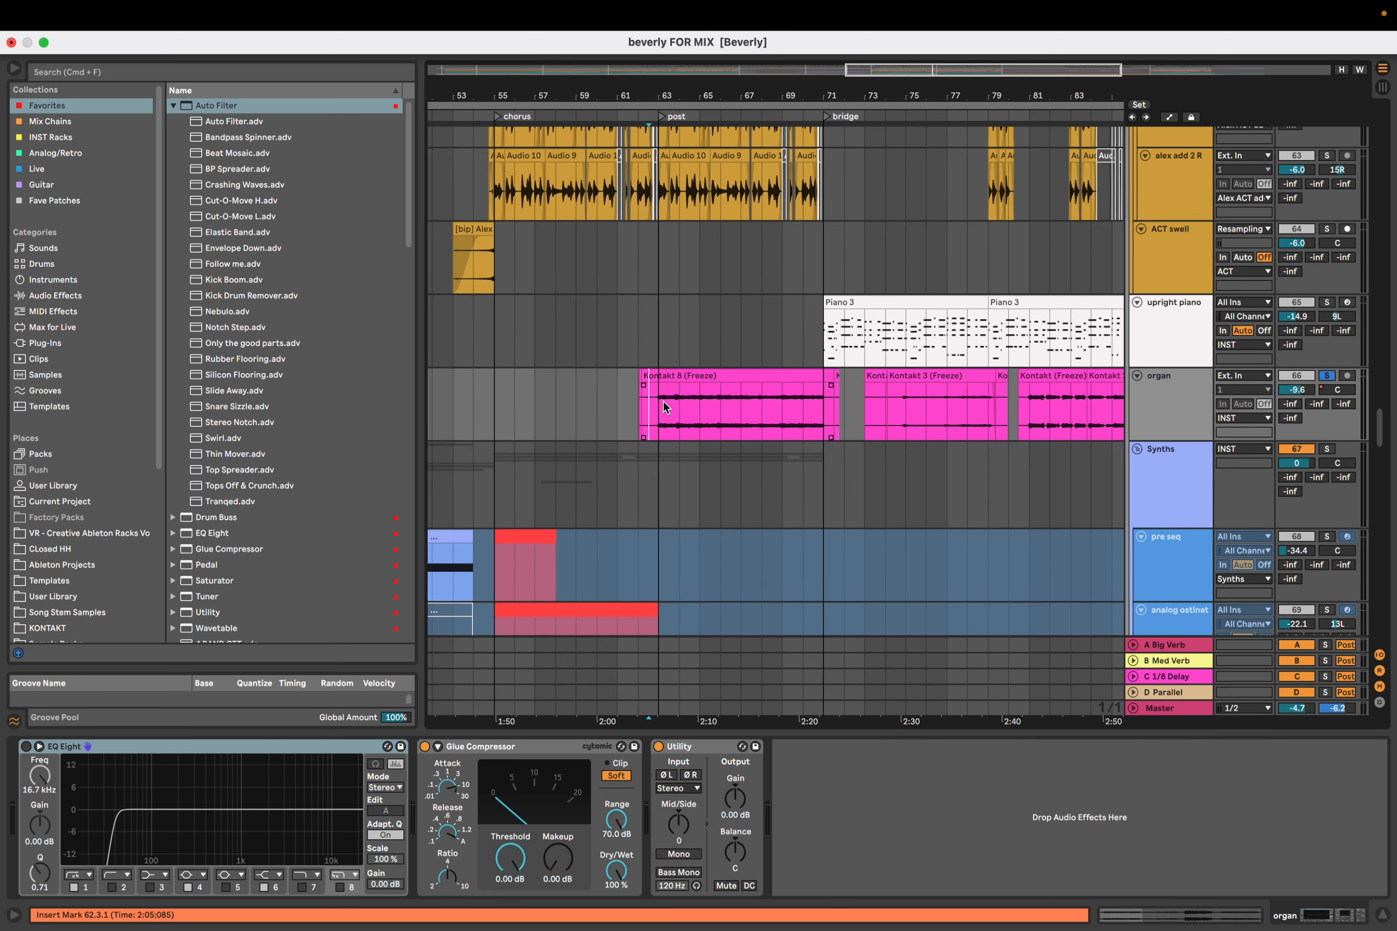
scroll(697, 393, "right", 4)
left_click(732, 375)
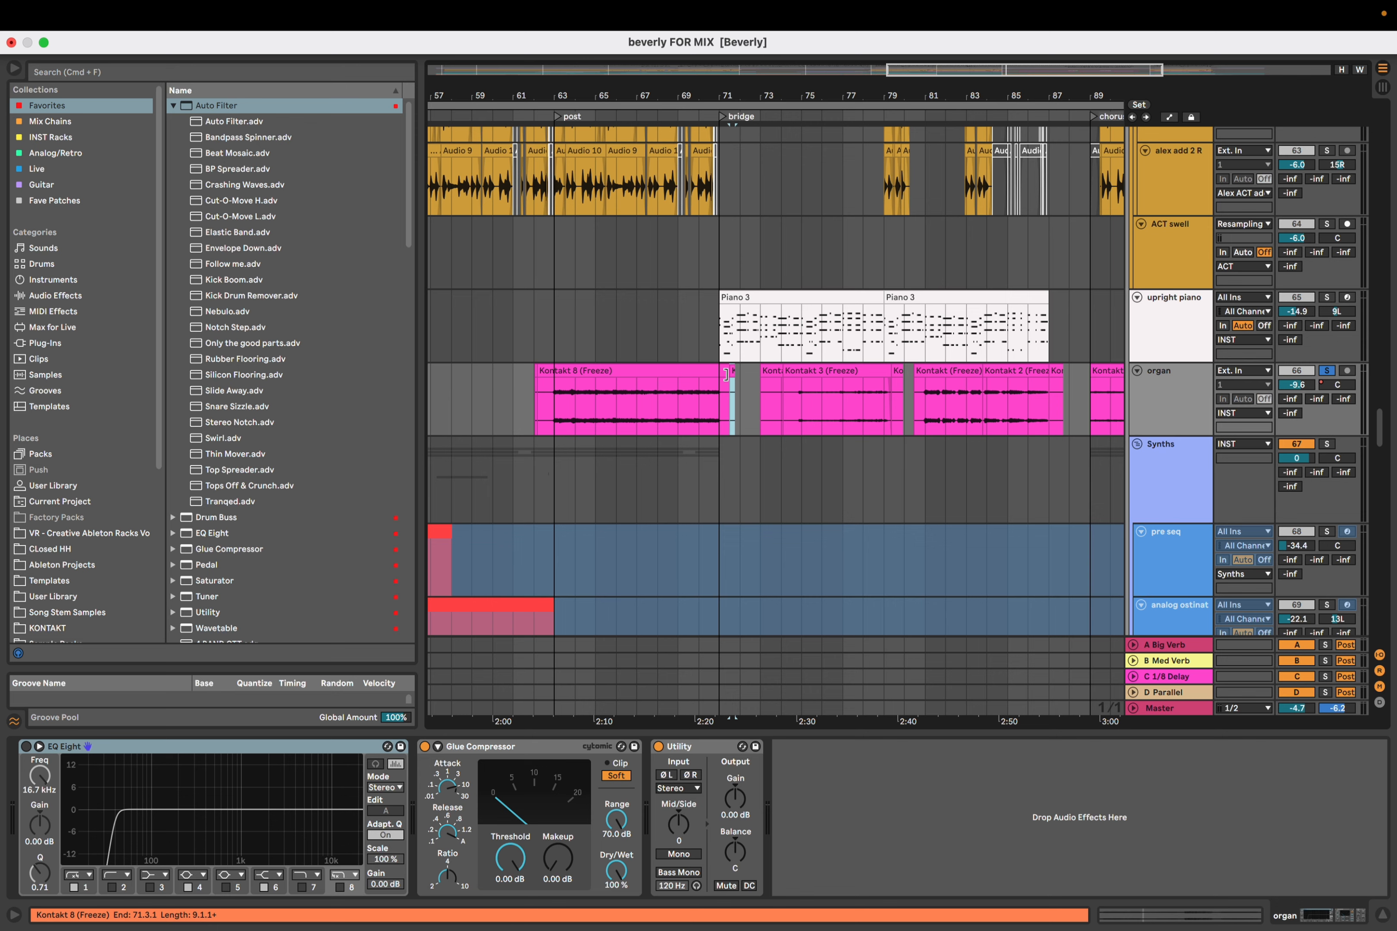
key("Delete")
scroll(737, 373, "down", 3)
Place the insert marker at bar 74.3 on the organ's bridge part
scroll(811, 313, "up", 3)
scroll(811, 300, "up", 2)
left_click(741, 301)
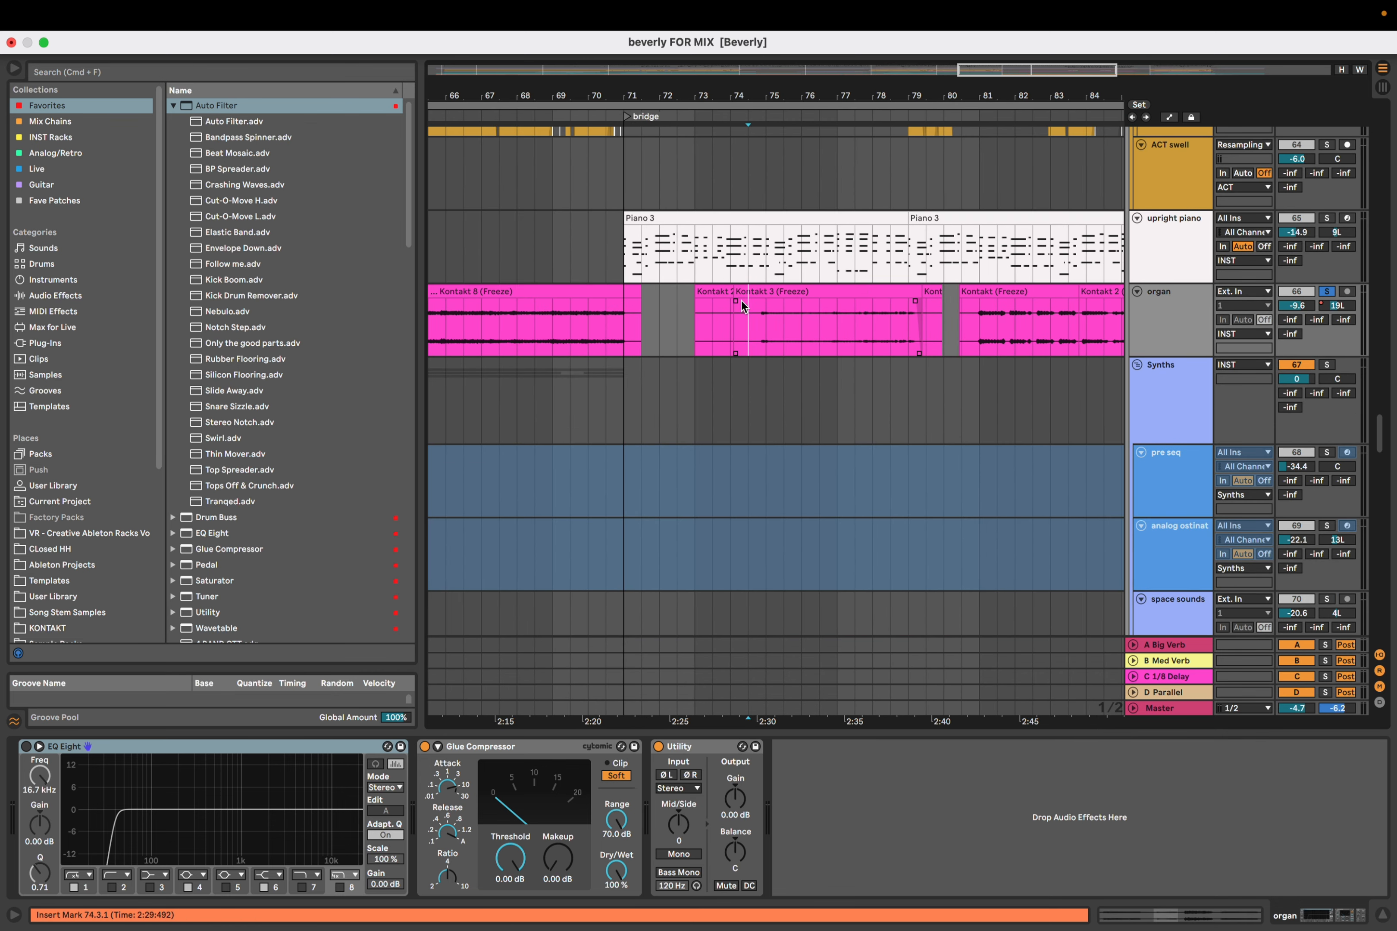
left_click_drag(741, 300, 699, 334)
scroll(699, 334, "down", 2)
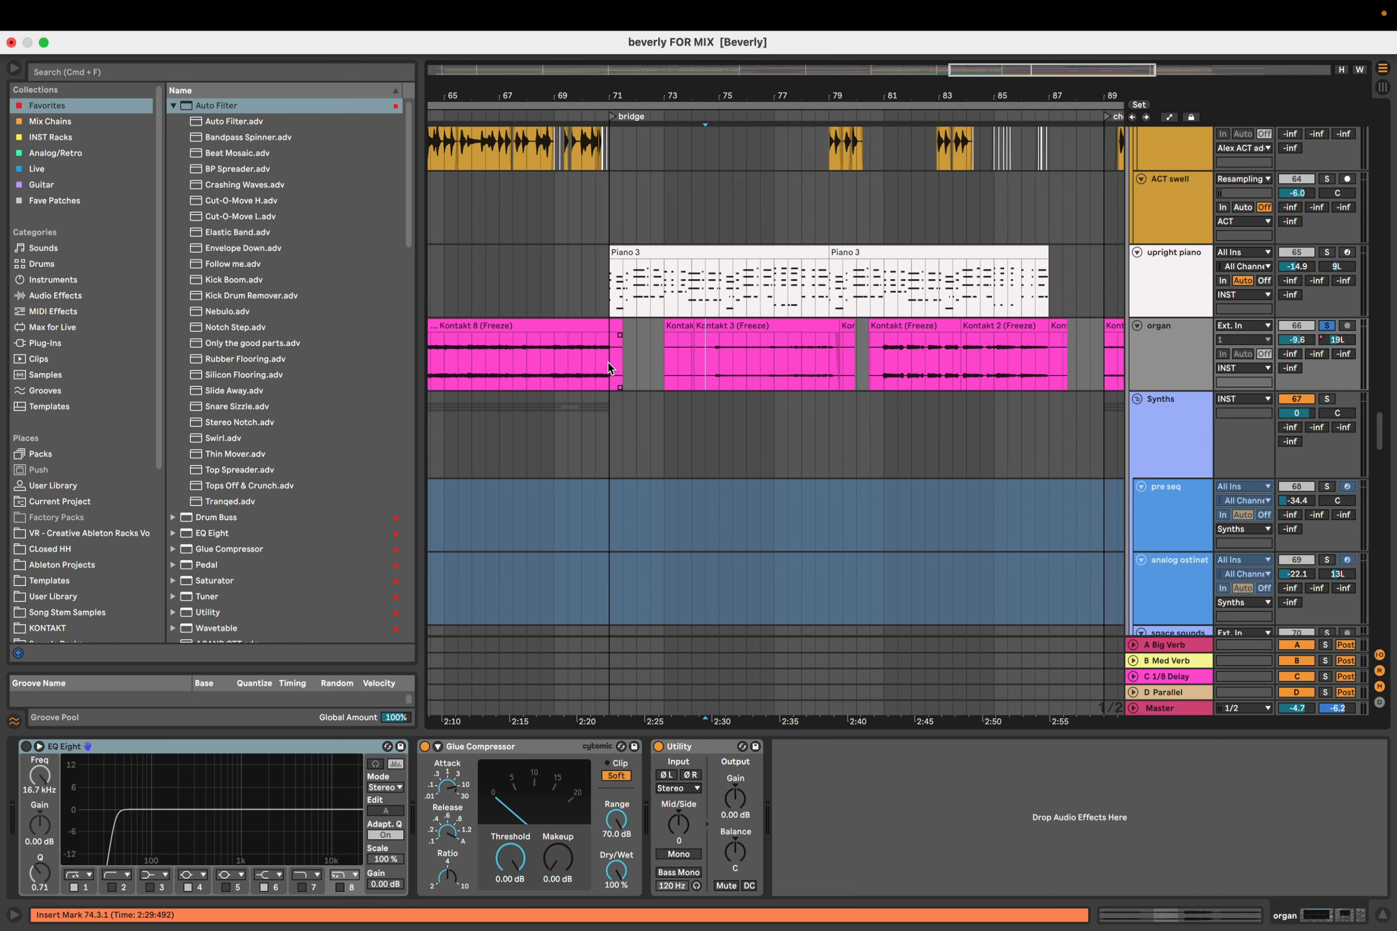
Clear the organ solo and play the full mix from bar 70.1 into the bridge
scroll(608, 363, "down", 5)
scroll(609, 364, "down", 10)
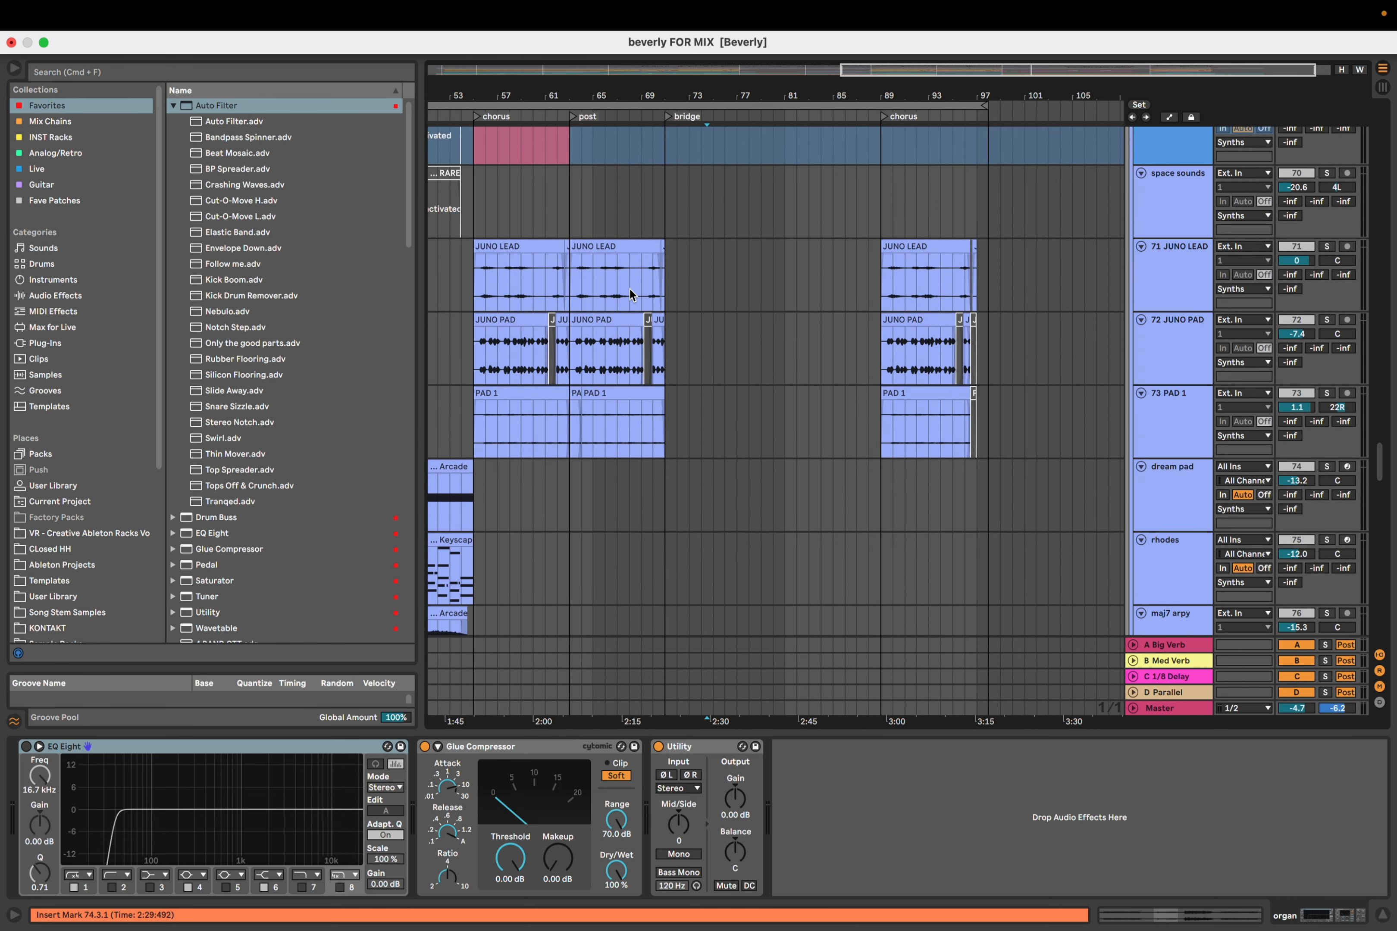
scroll(594, 322, "down", 15)
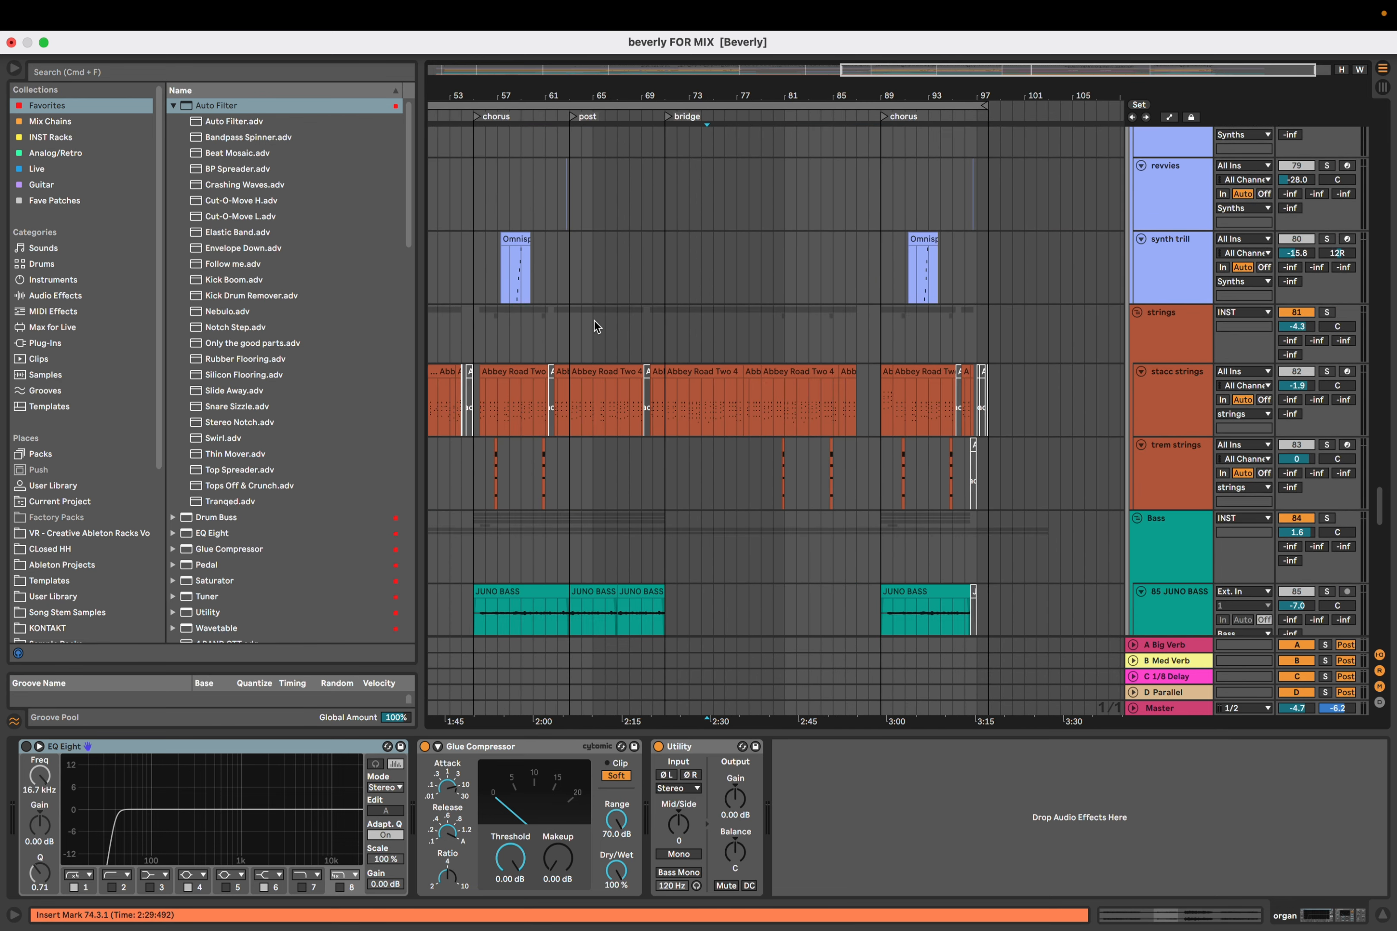
scroll(594, 321, "down", 12)
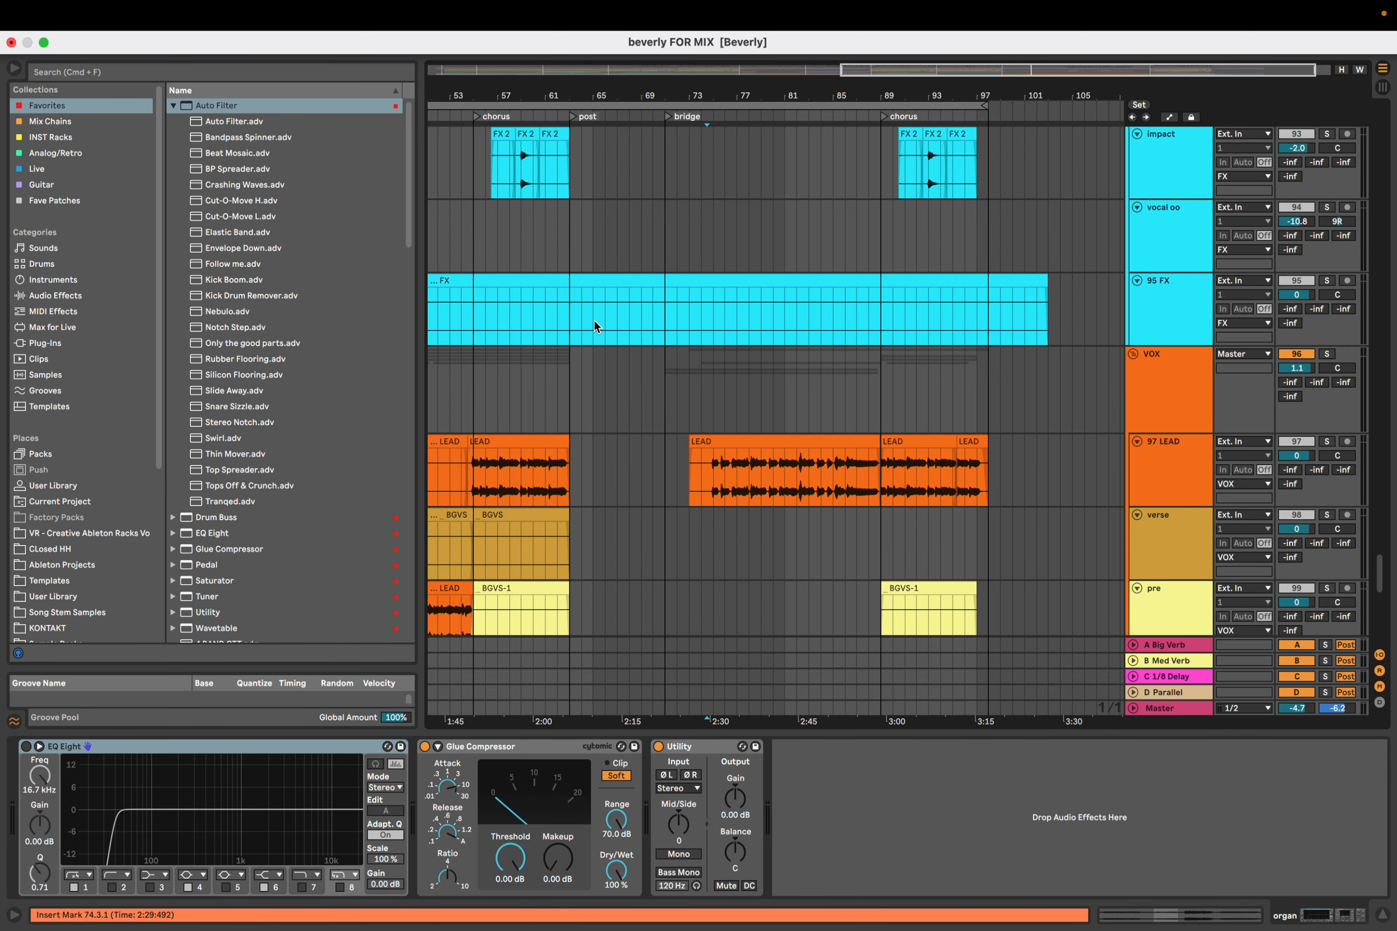
left_click(617, 244)
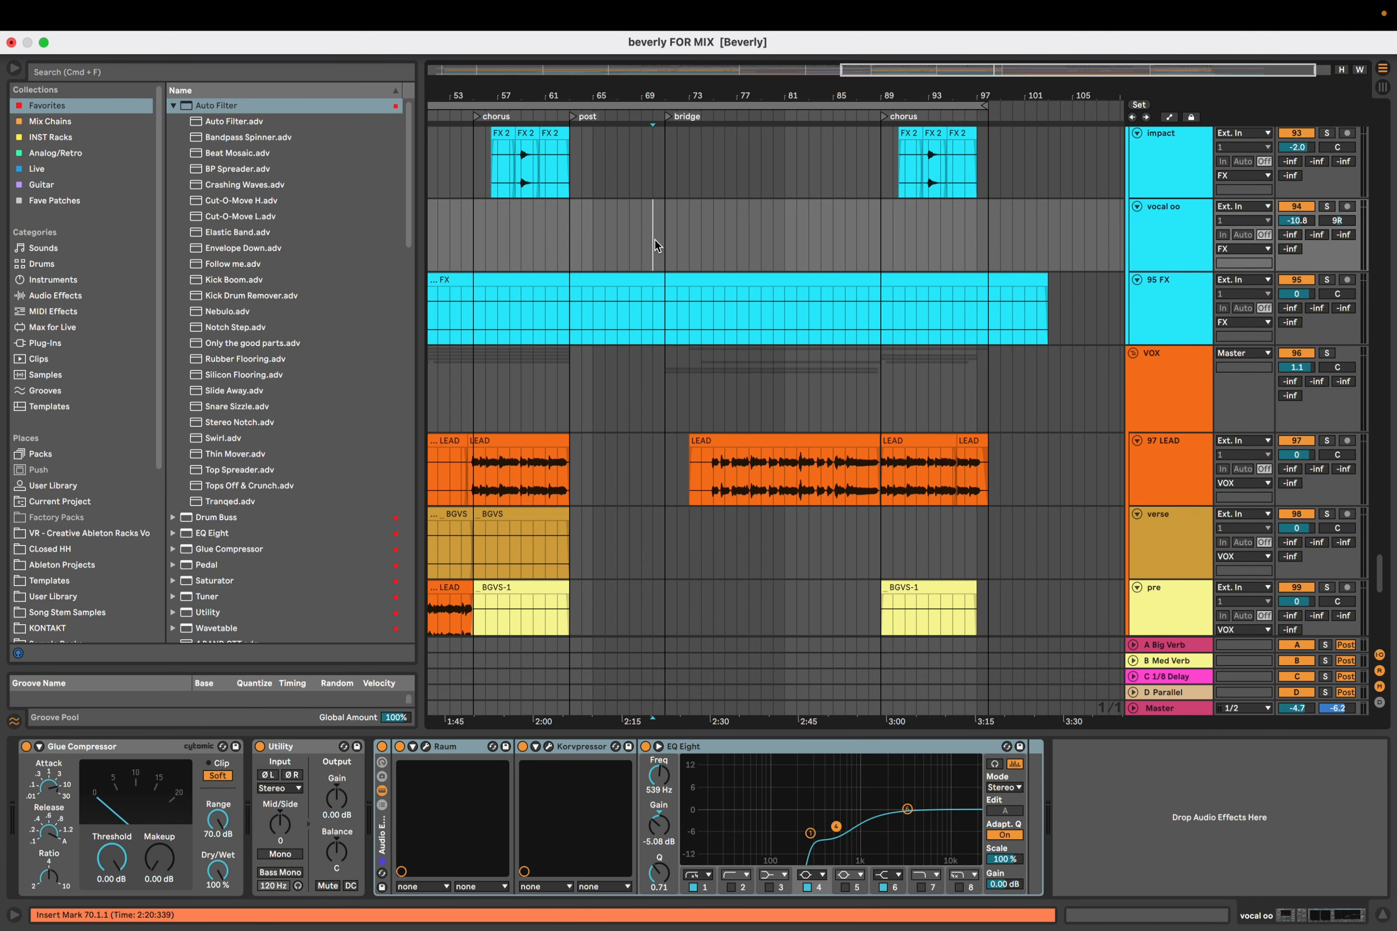
key("space")
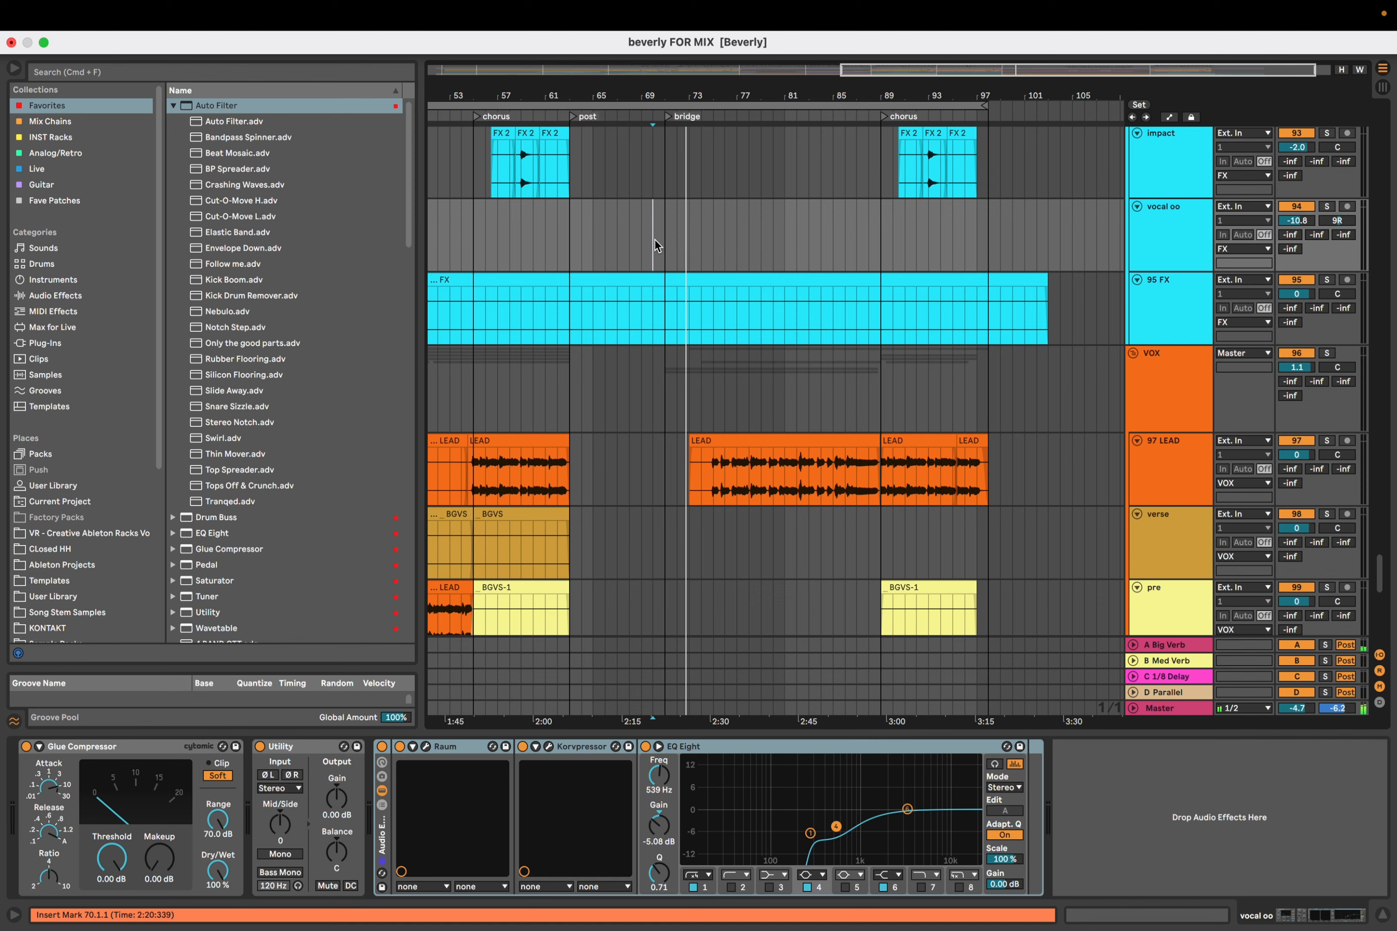
Select the first Piano 3 clip on the upright piano track, spanning bars 71.1 to 79.1
scroll(712, 257, "up", 5)
scroll(711, 360, "up", 4)
scroll(700, 383, "up", 10)
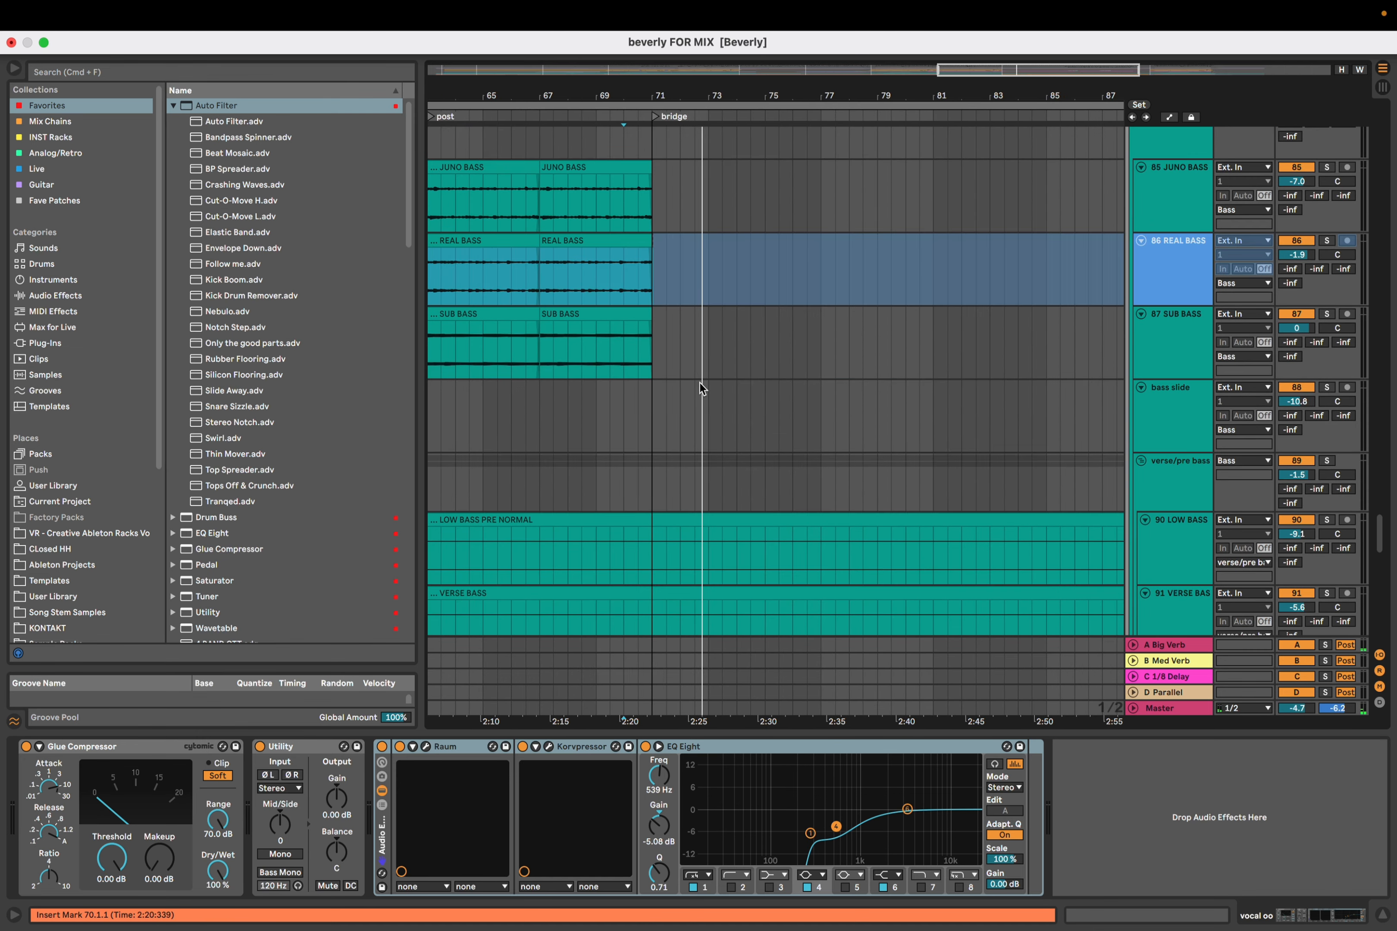
scroll(699, 387, "up", 10)
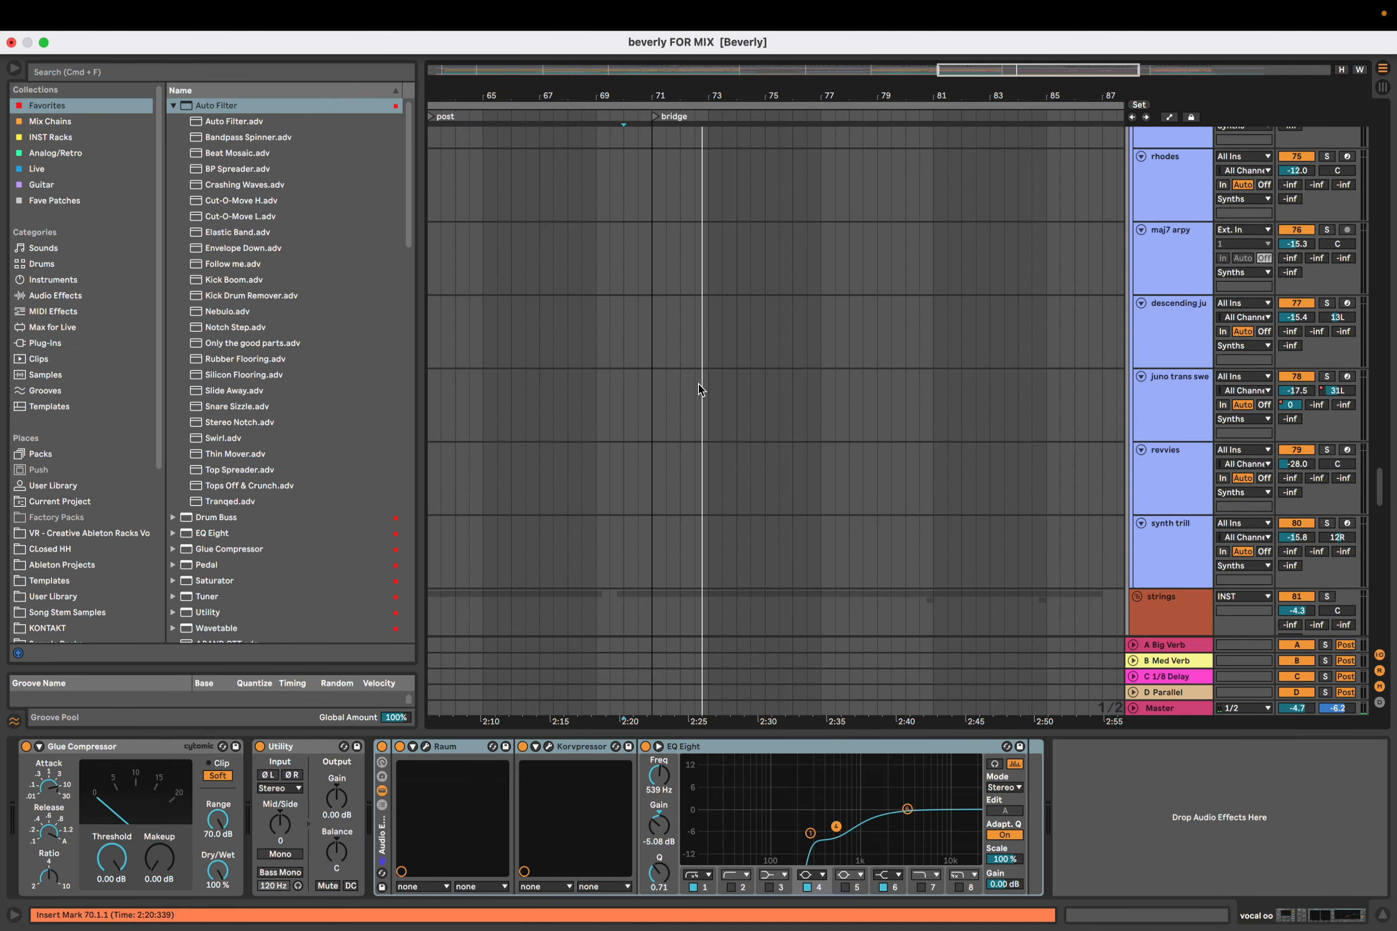
scroll(701, 391, "up", 2)
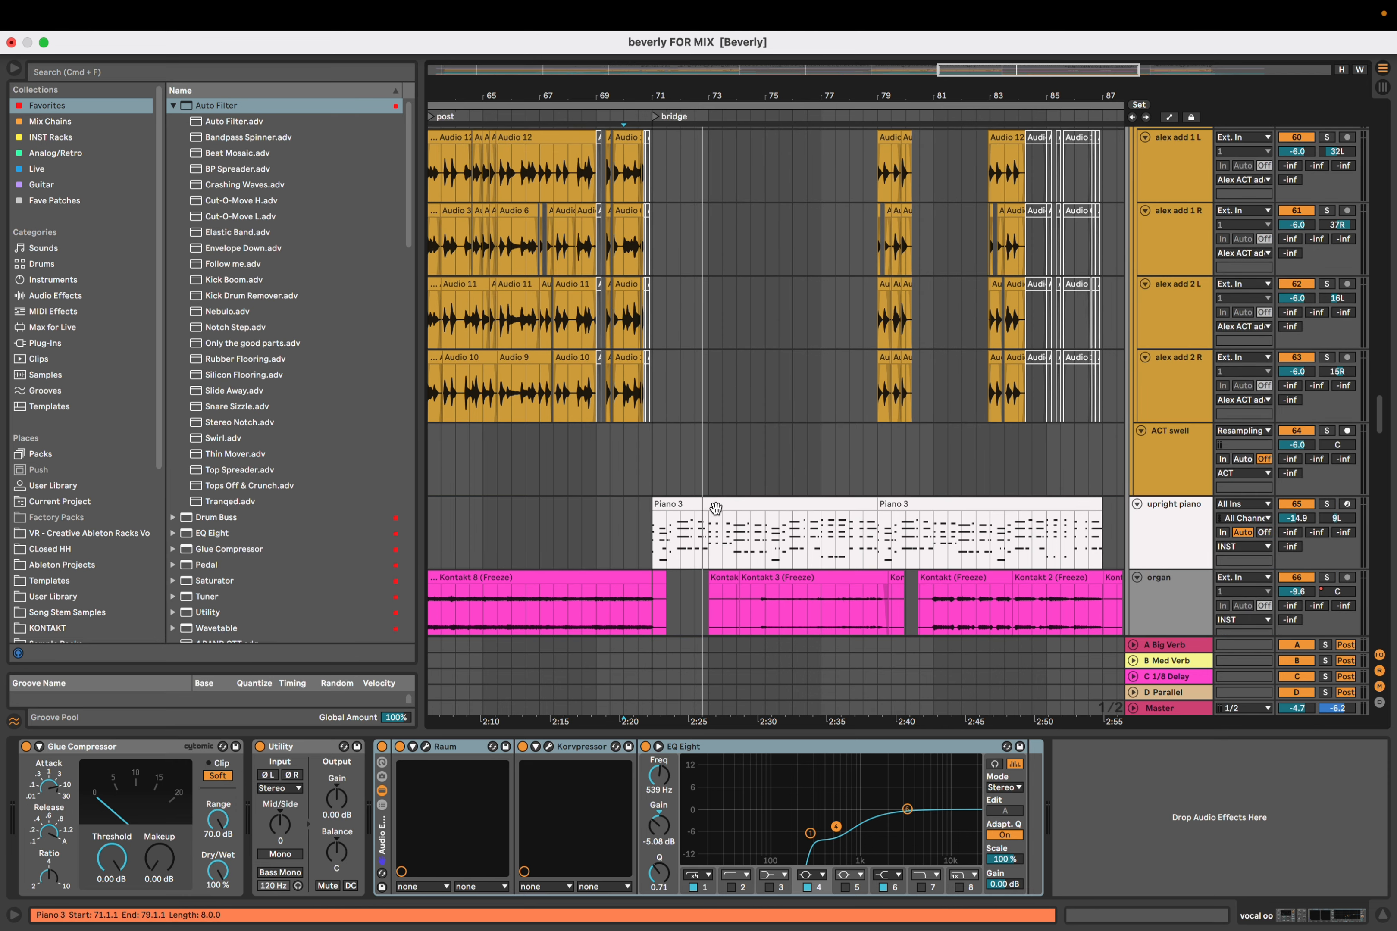
left_click(711, 505)
Look at the Keyscape instrument used on the upright piano track, then close its window
scroll(353, 768, "left", 5)
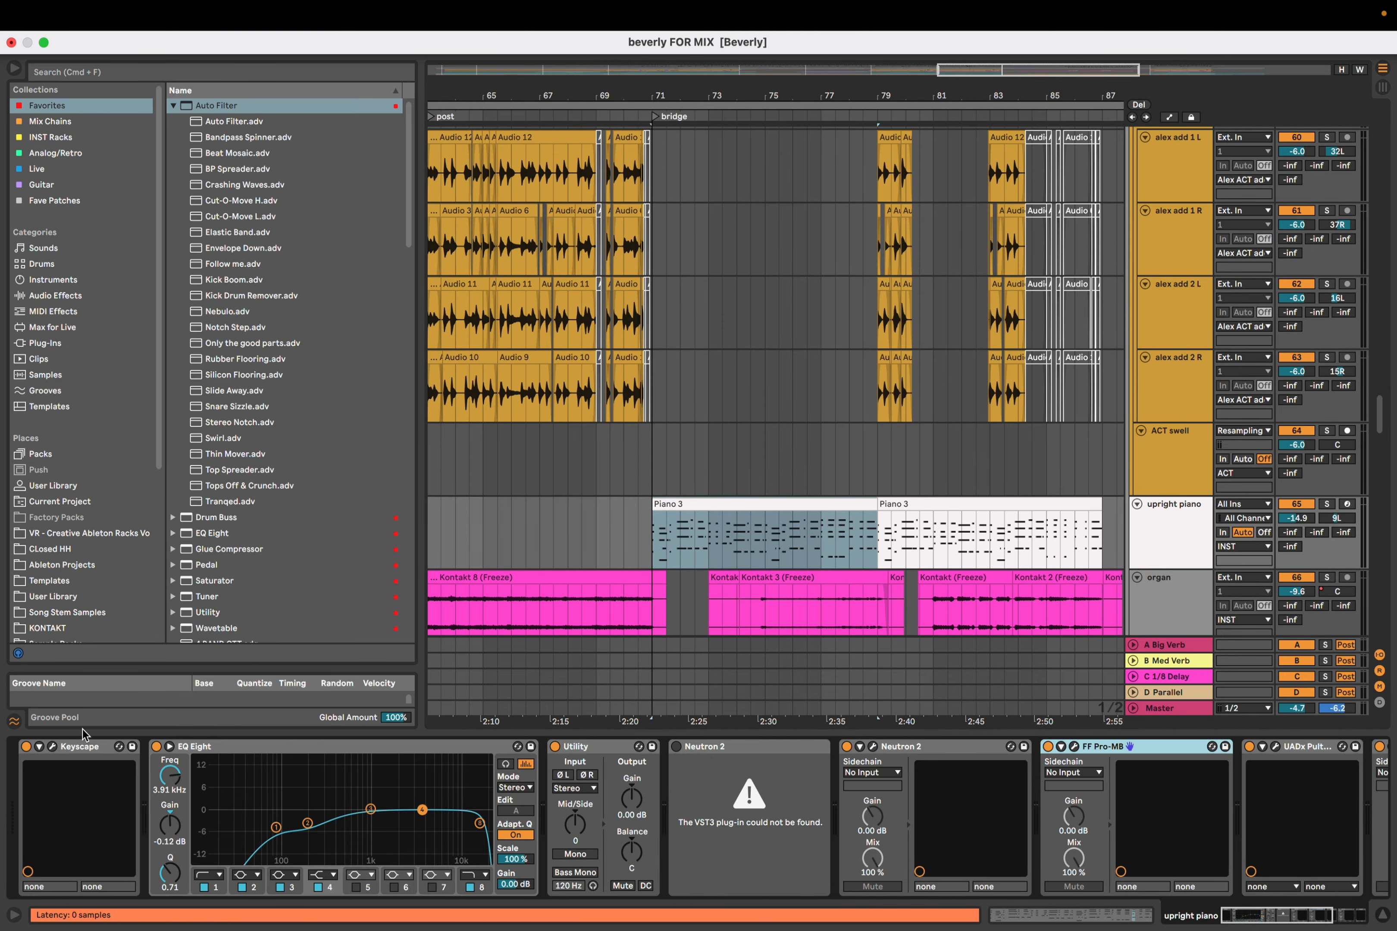
left_click(52, 747)
left_click_drag(722, 122, 555, 107)
left_click(36, 105)
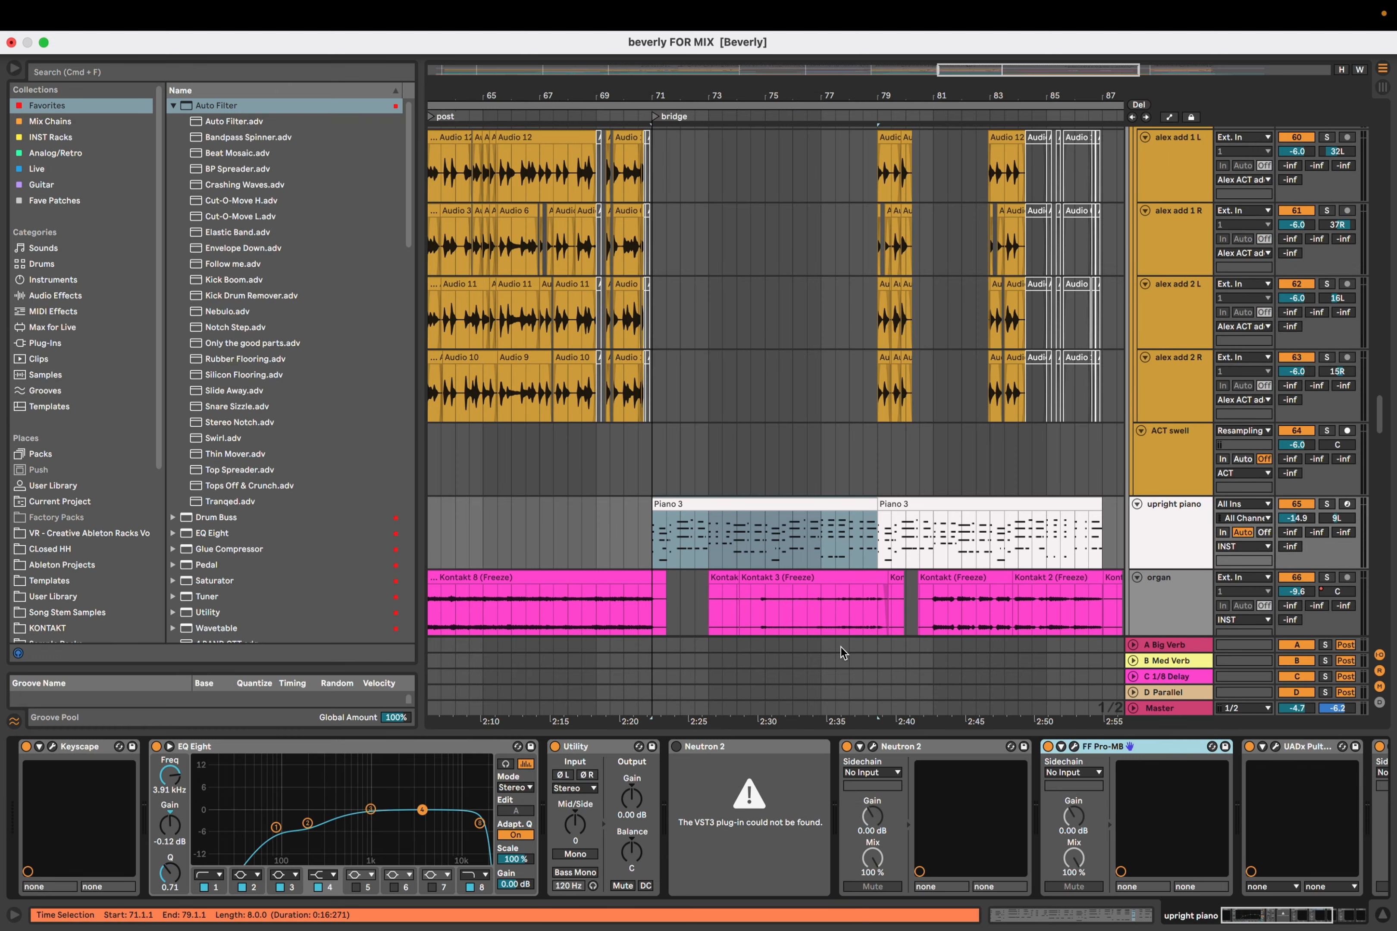
Group the upright piano's effects from the active Neutron 2 through Lifeline Expanse into one Audio Effect Rack and bypass it
left_click(950, 747)
scroll(1320, 756, "right", 5)
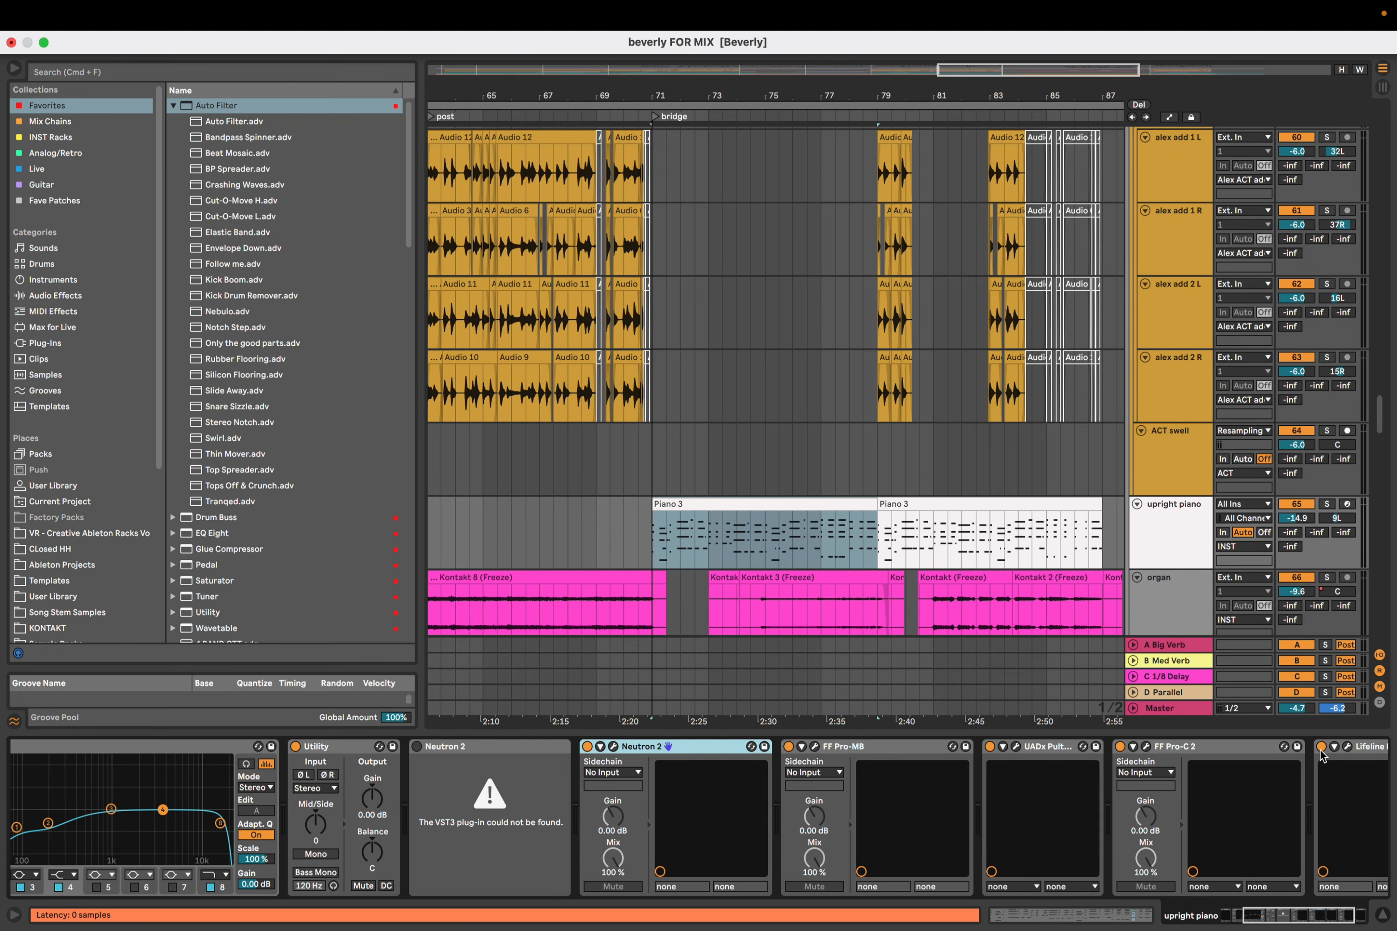
scroll(1321, 756, "right", 3)
left_click(1265, 753, "shift")
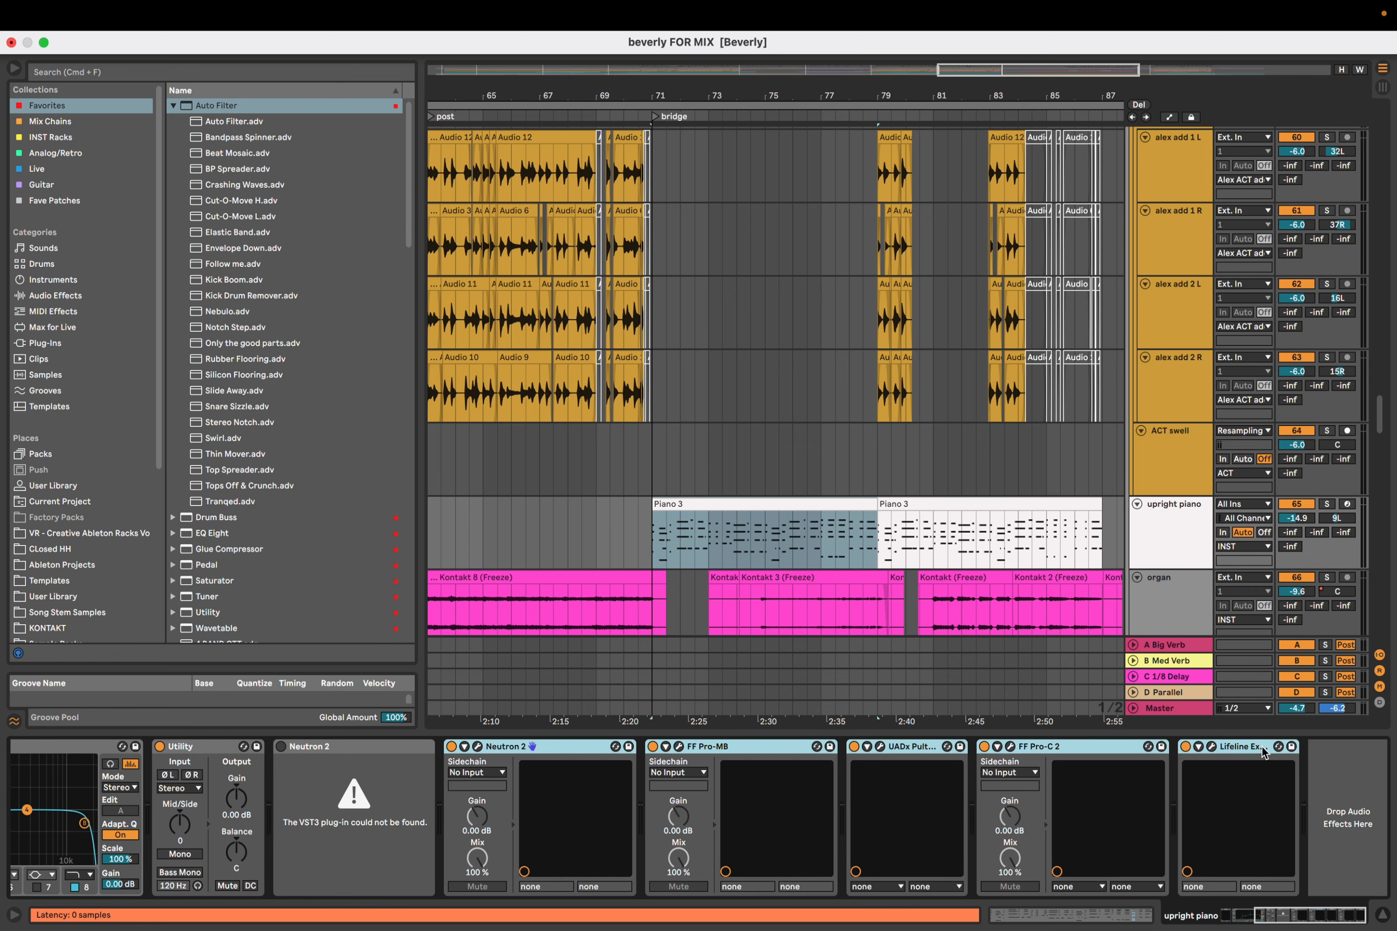
key("super+g")
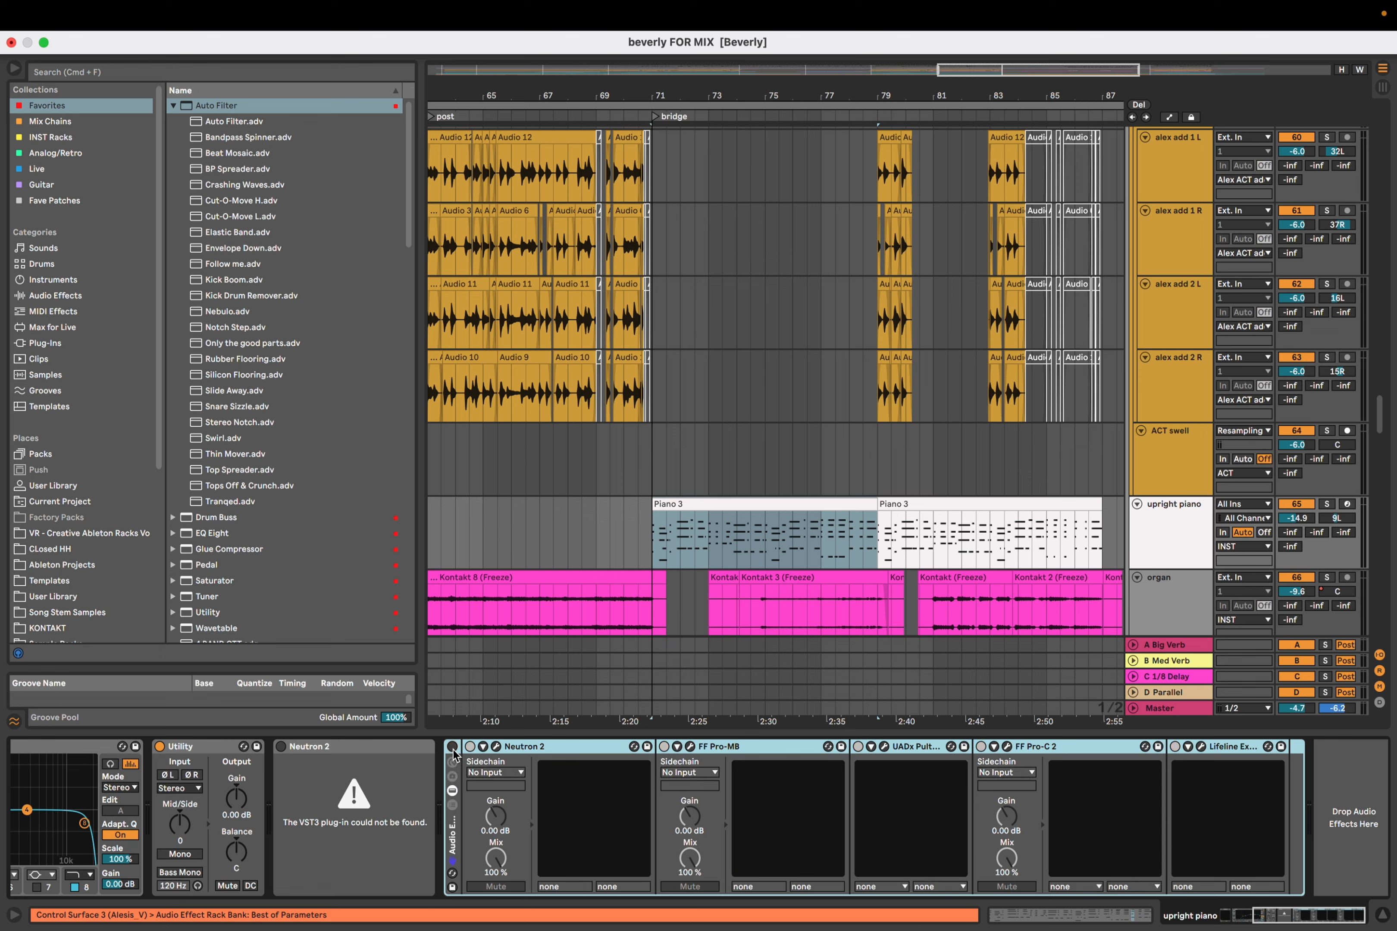
Solo the upright piano and play it from bar 71.1, comparing the effect rack bypassed and active
key("space")
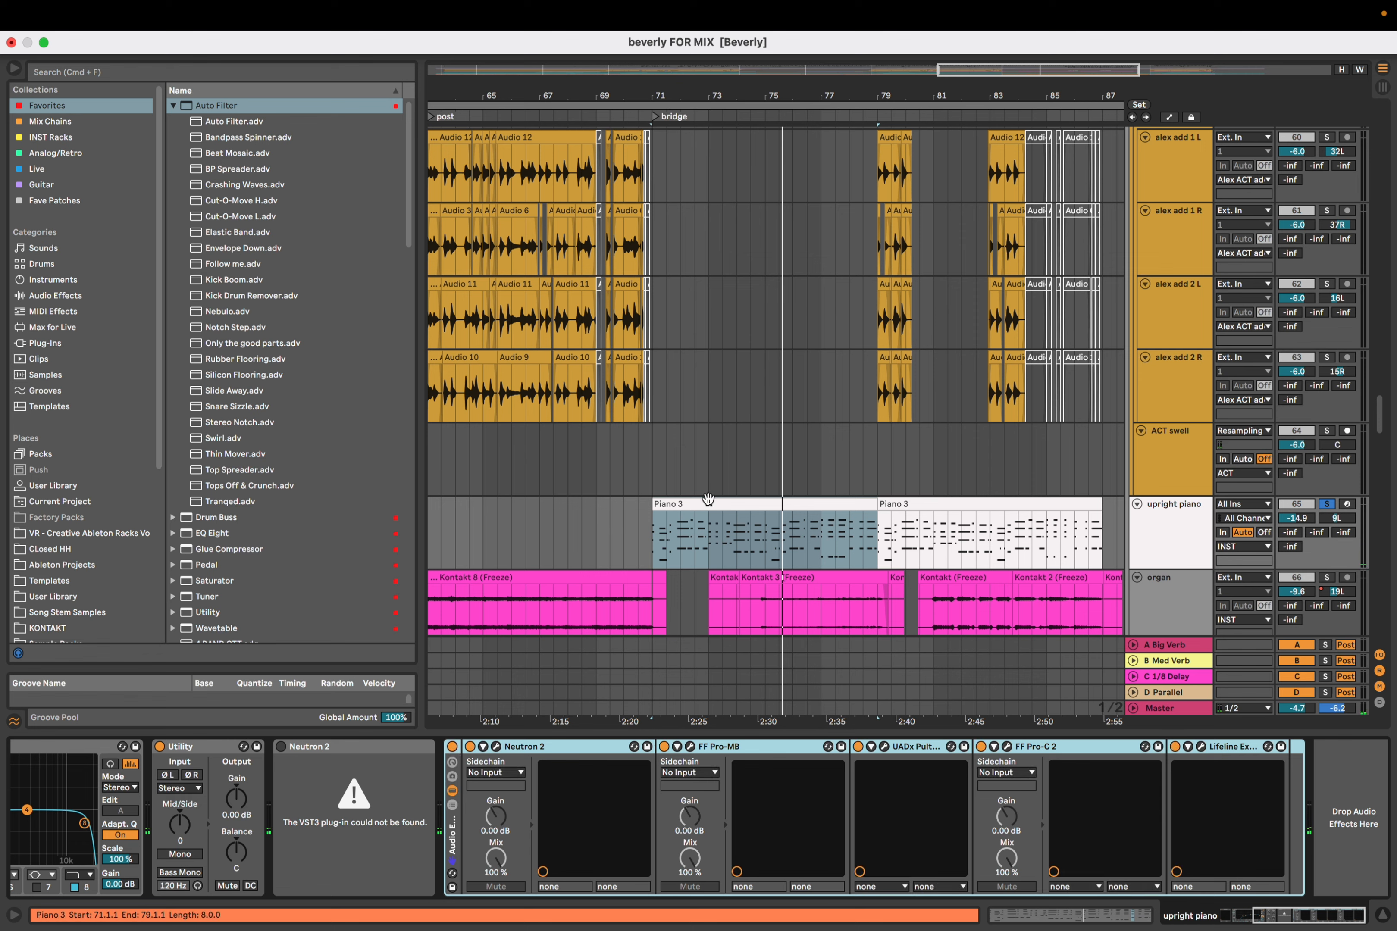
left_click(707, 500)
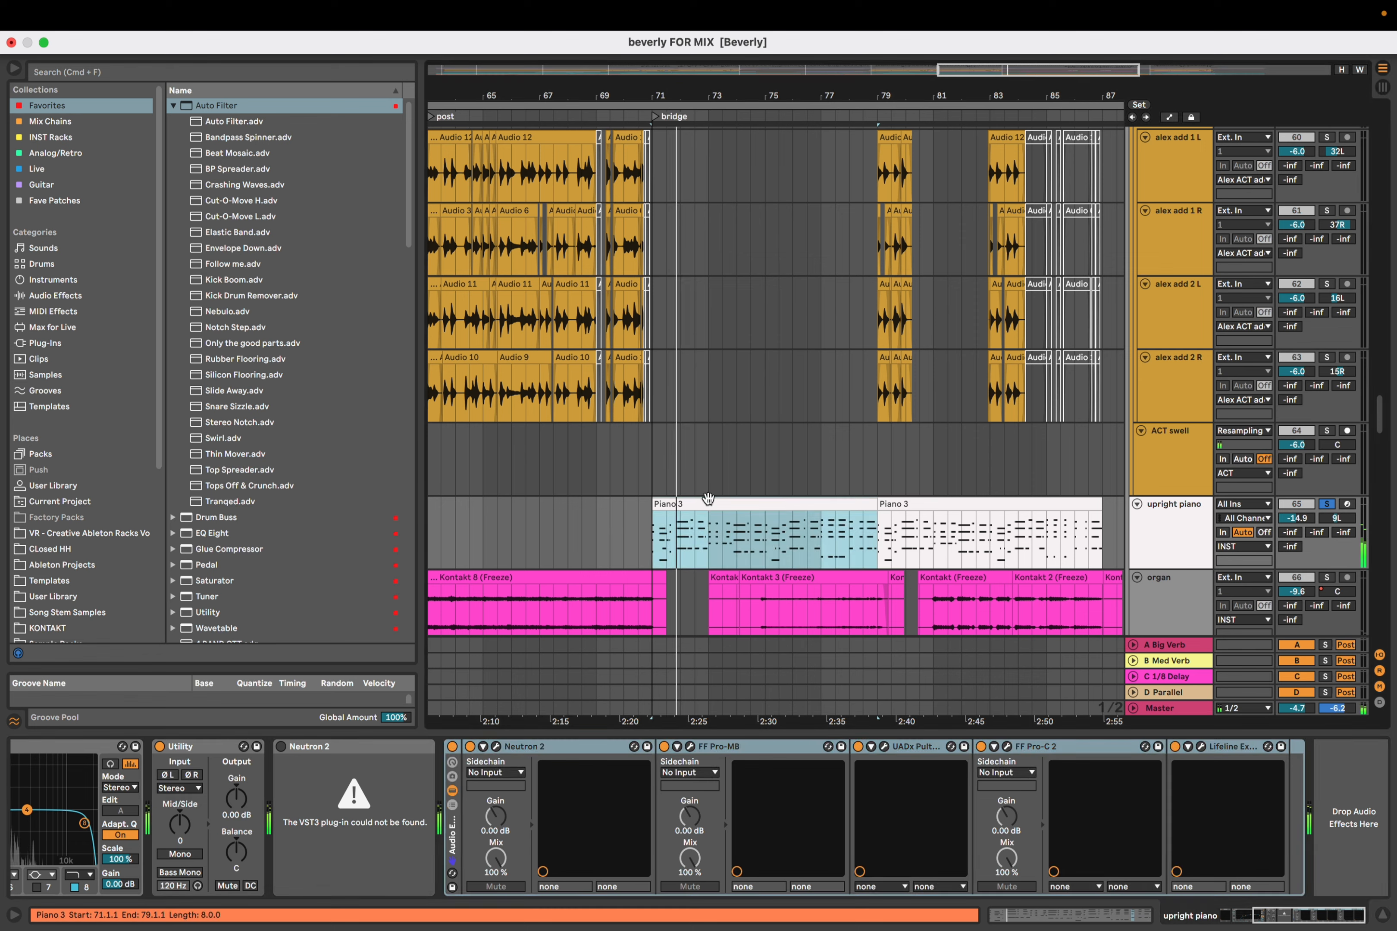
Open Neutron 2 in the upright piano's effect rack to inspect its equalizer and modules
left_click(527, 748)
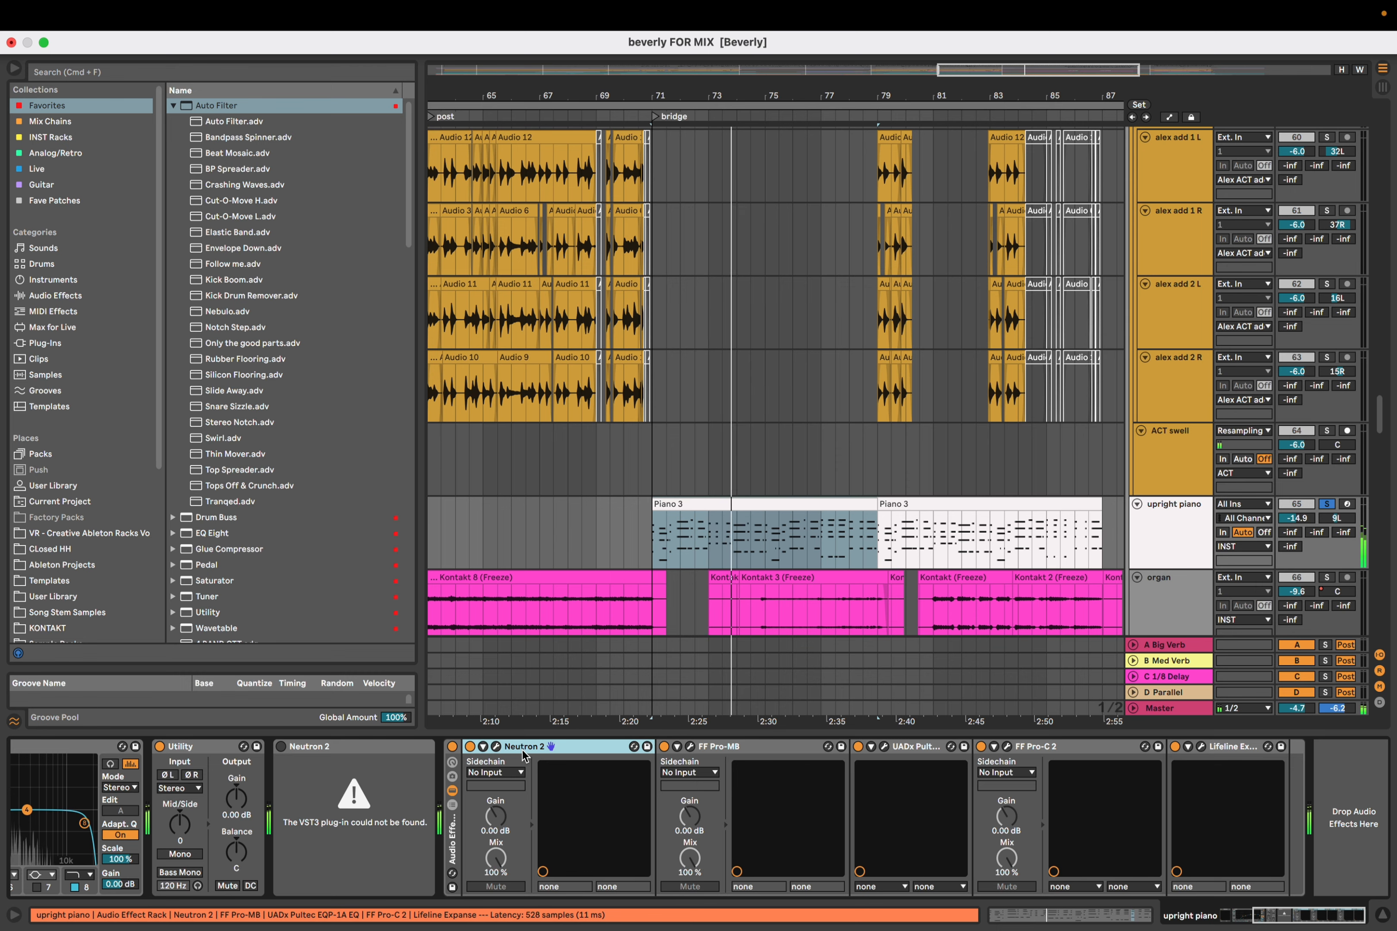
left_click(497, 747)
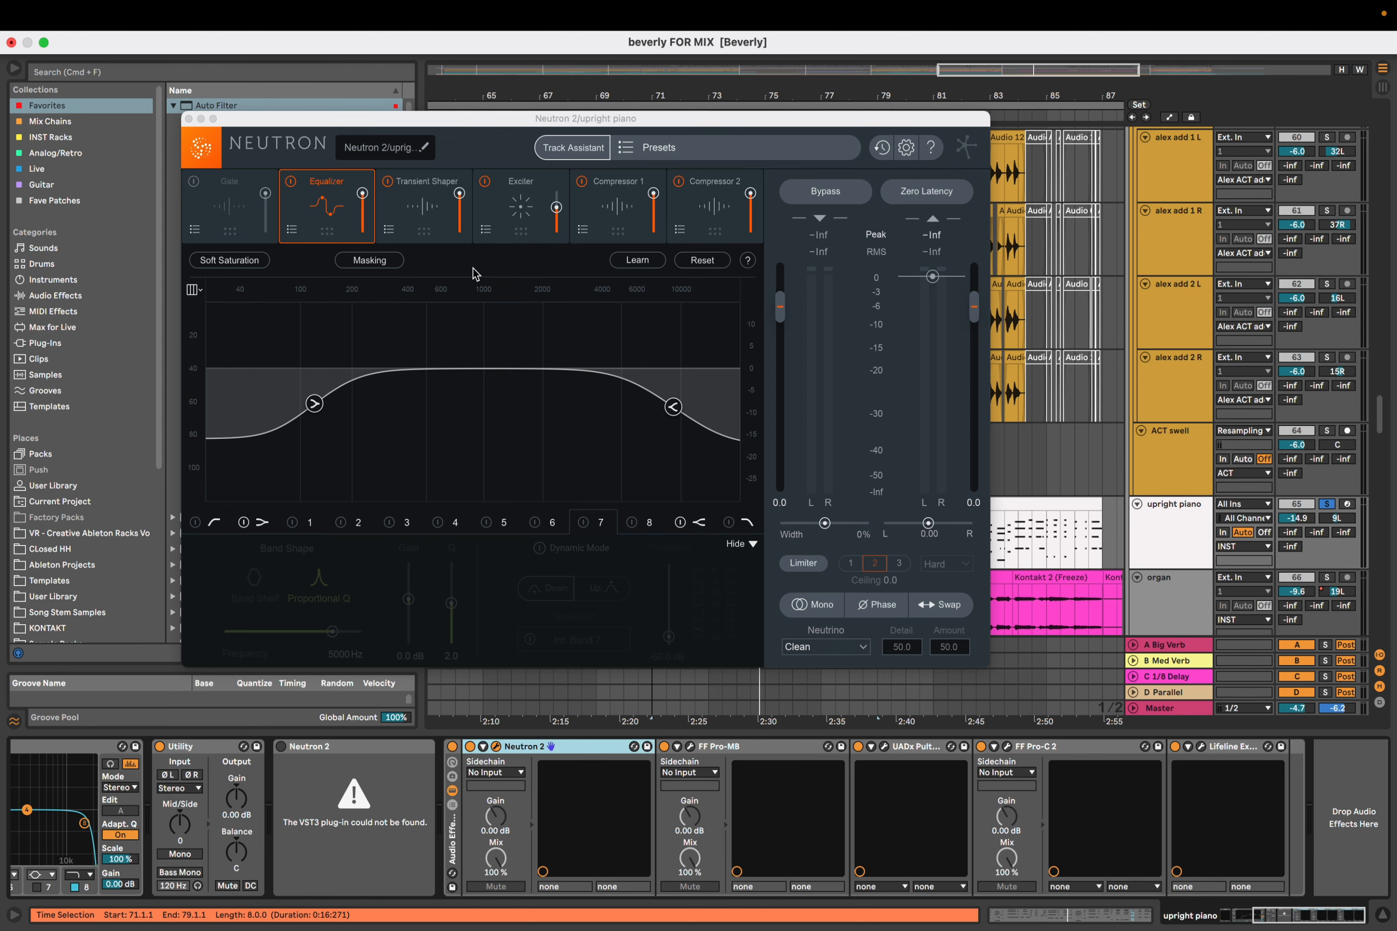
left_click_drag(270, 124, 241, 175)
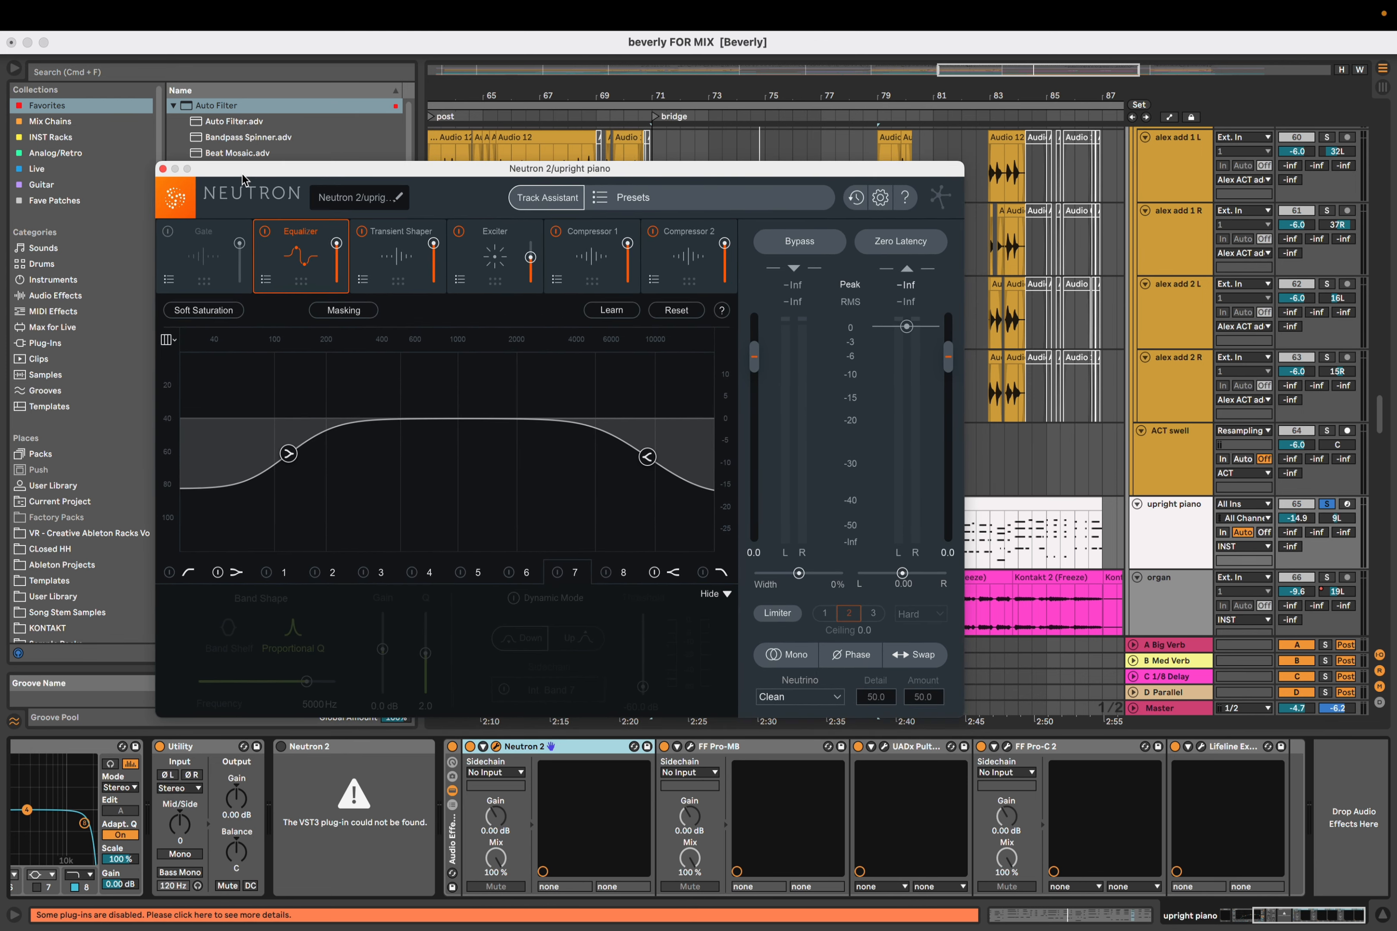
Browse Neutron's Global Presets for acoustic keys, then close the preset manager and the plug-in without loading one
left_click(708, 203)
scroll(318, 342, "down", 1)
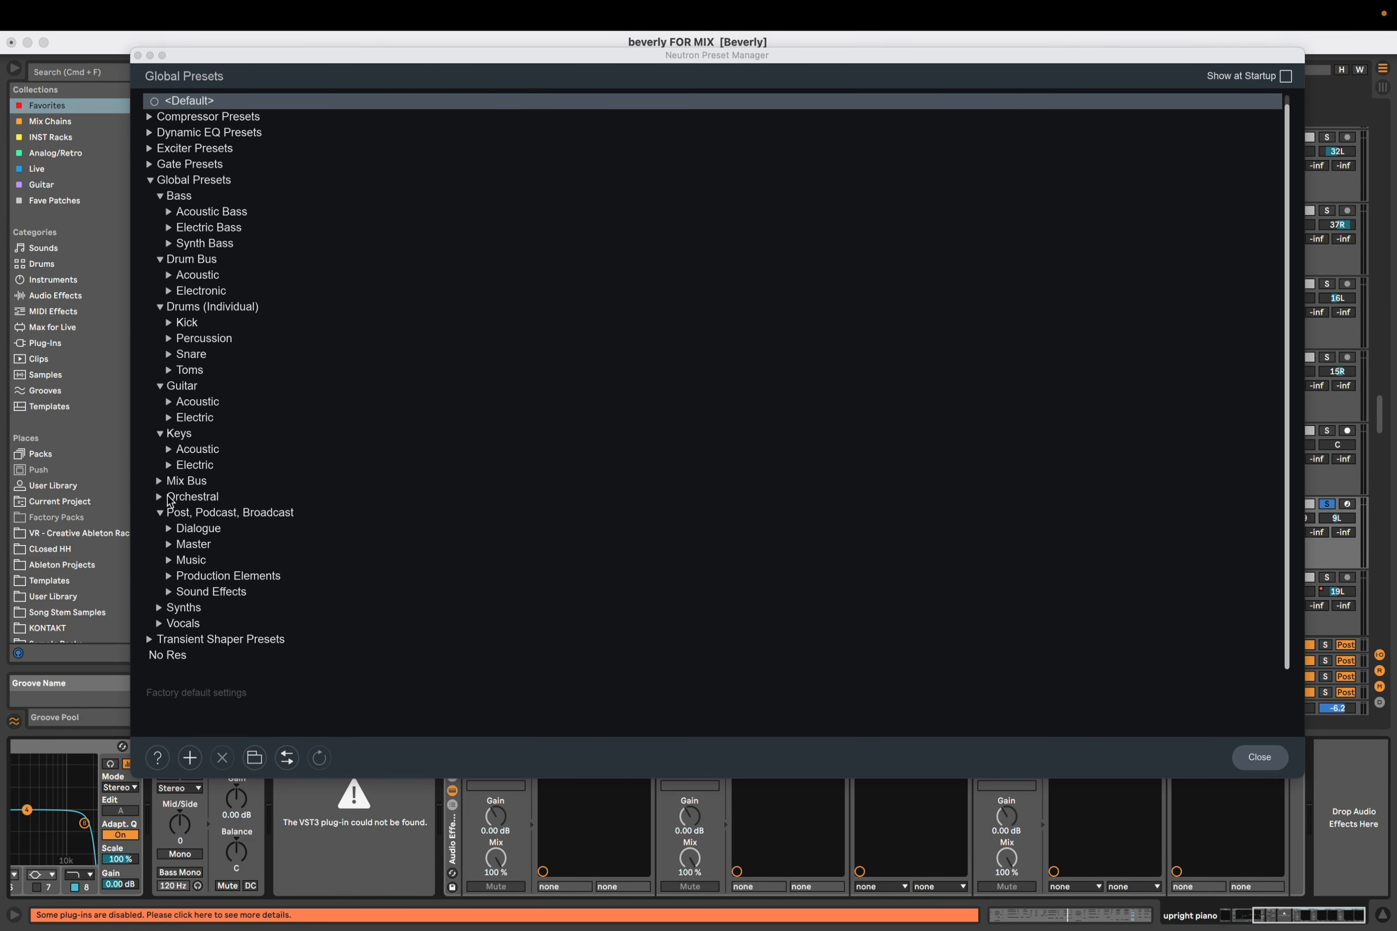
left_click(169, 449)
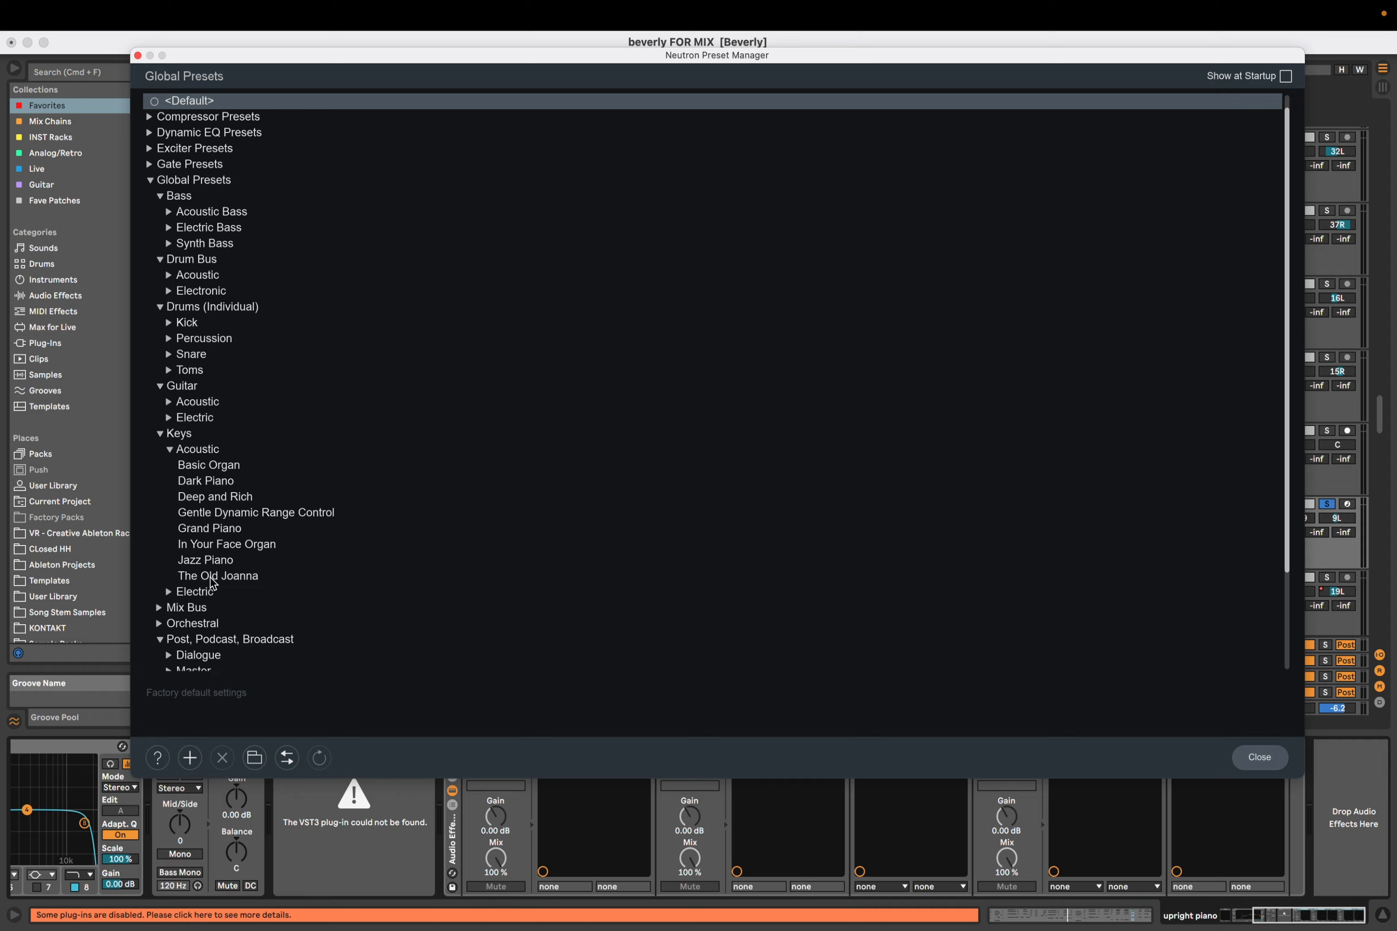
left_click(138, 55)
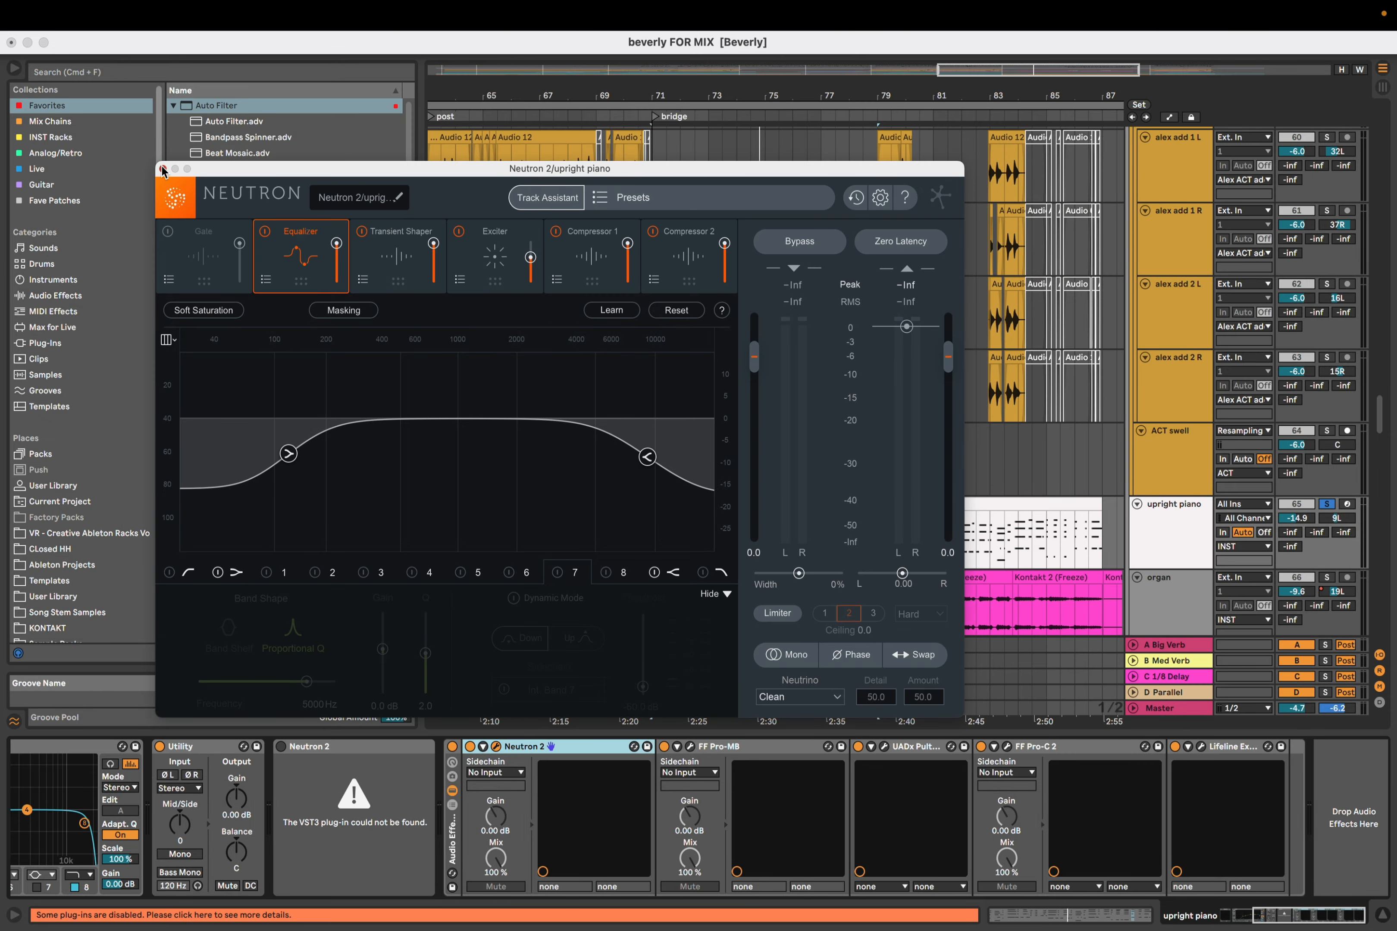
left_click(162, 169)
Inspect the FF Pro-MB and UADx Pultec EQP-1A settings on the upright piano, closing each plug-in window
left_click(697, 500)
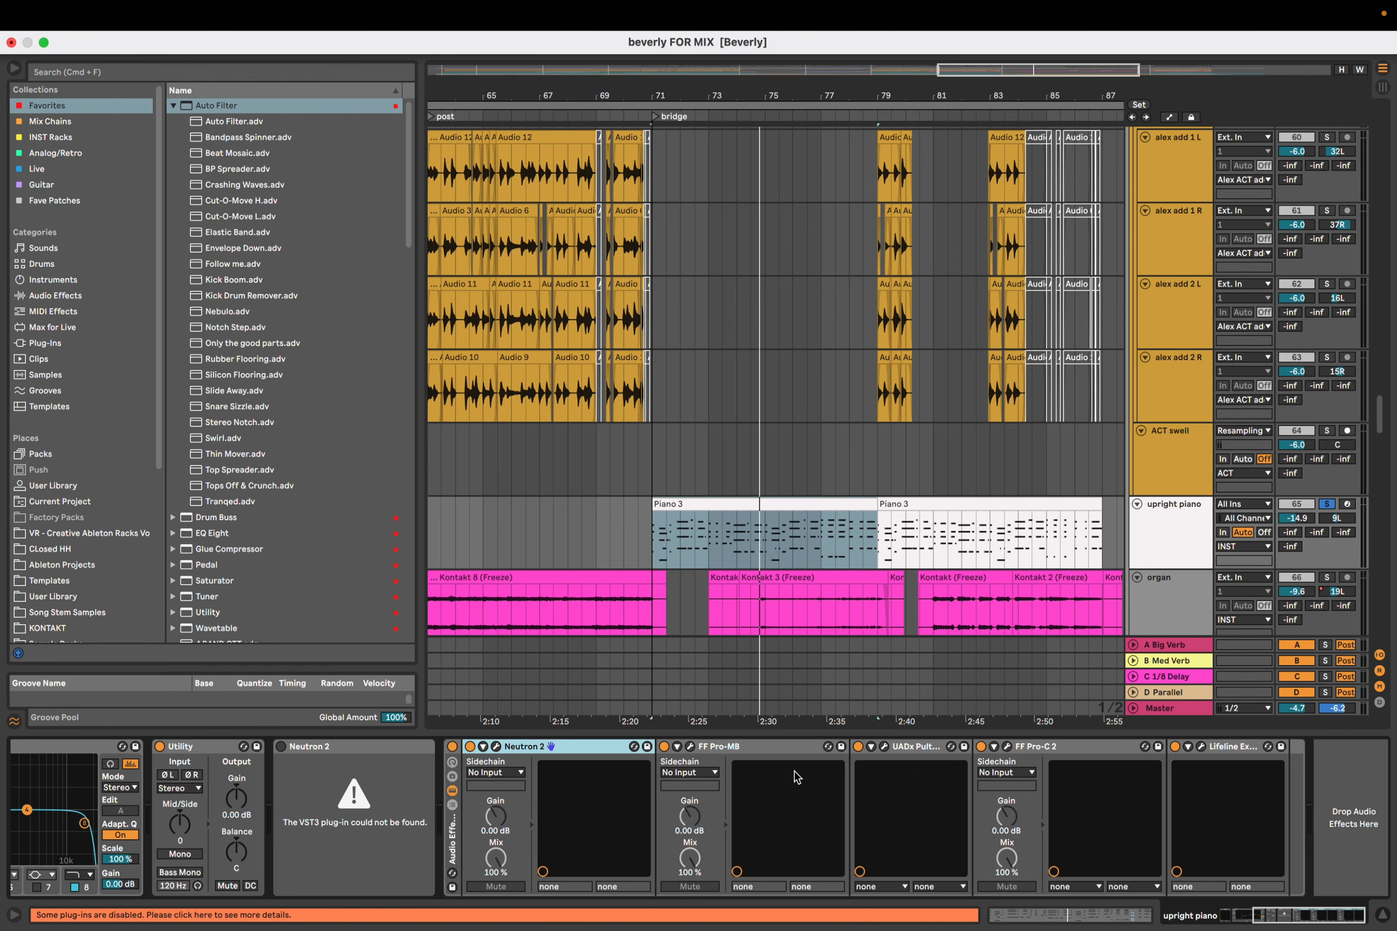
left_click(690, 747)
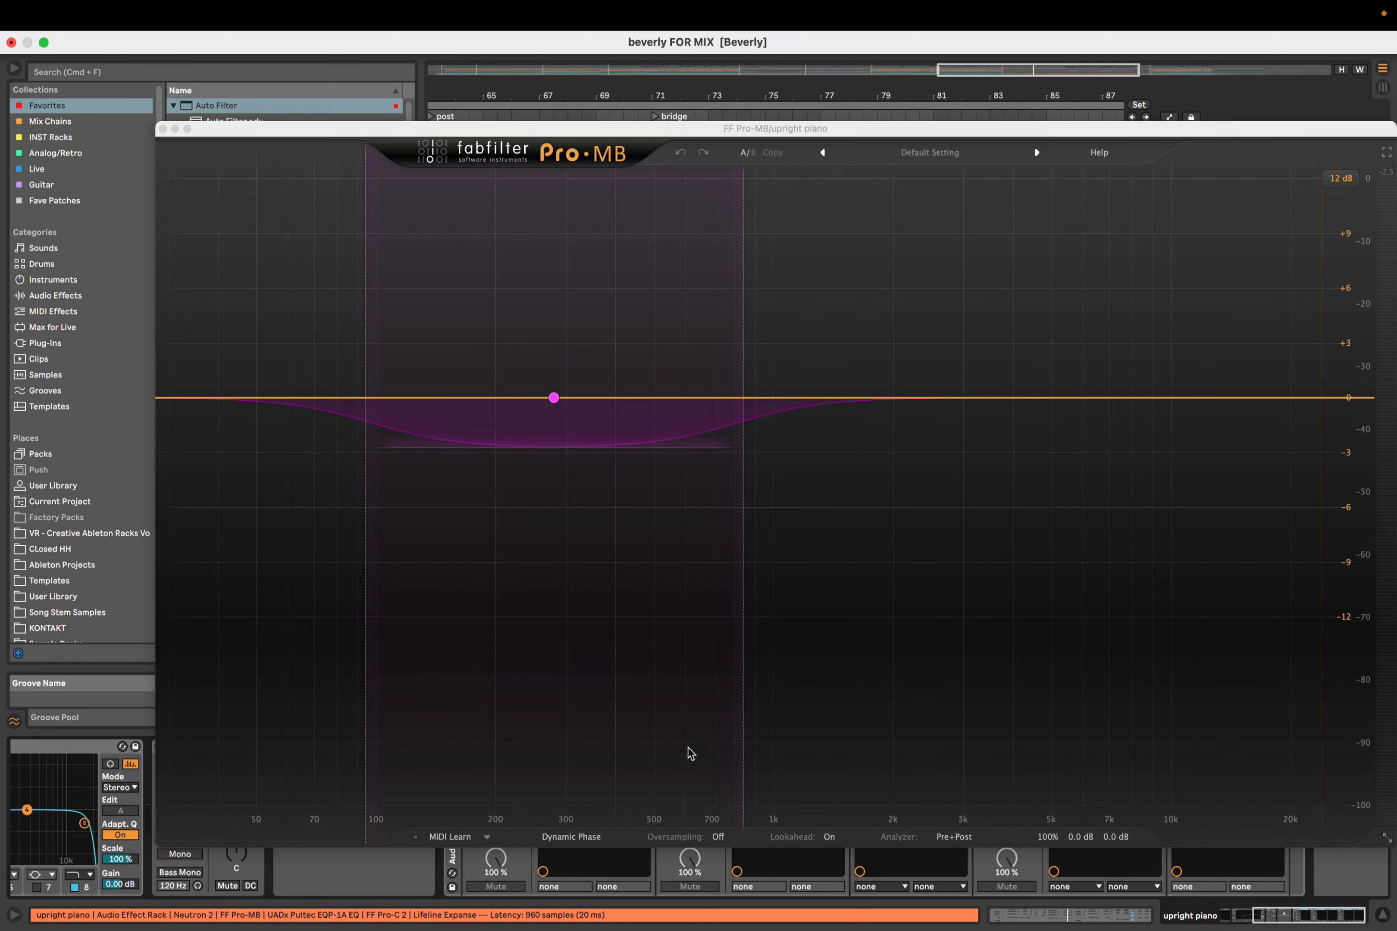
left_click(163, 129)
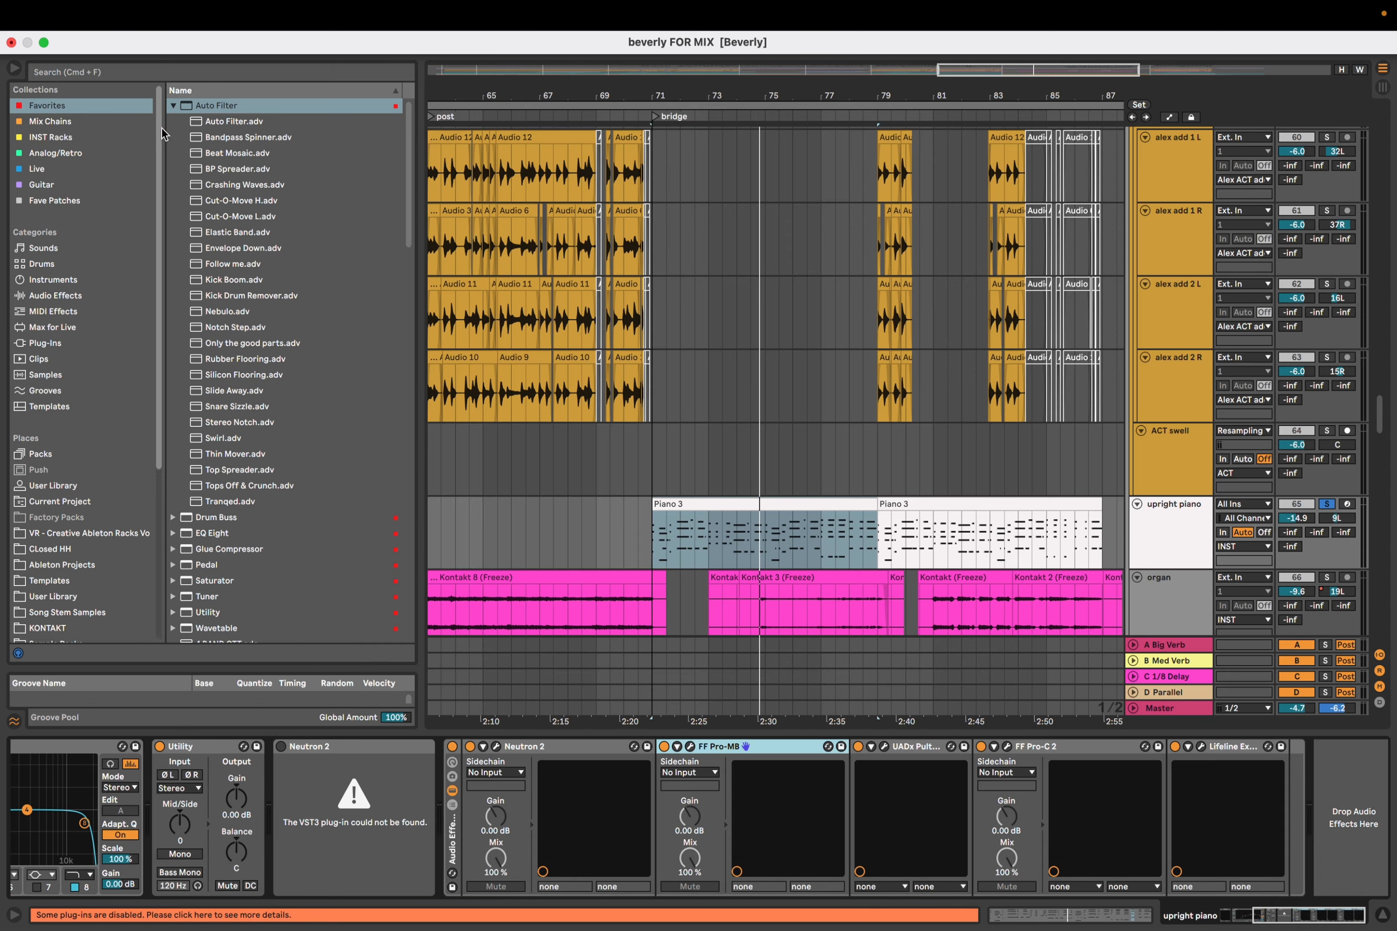
left_click(881, 749)
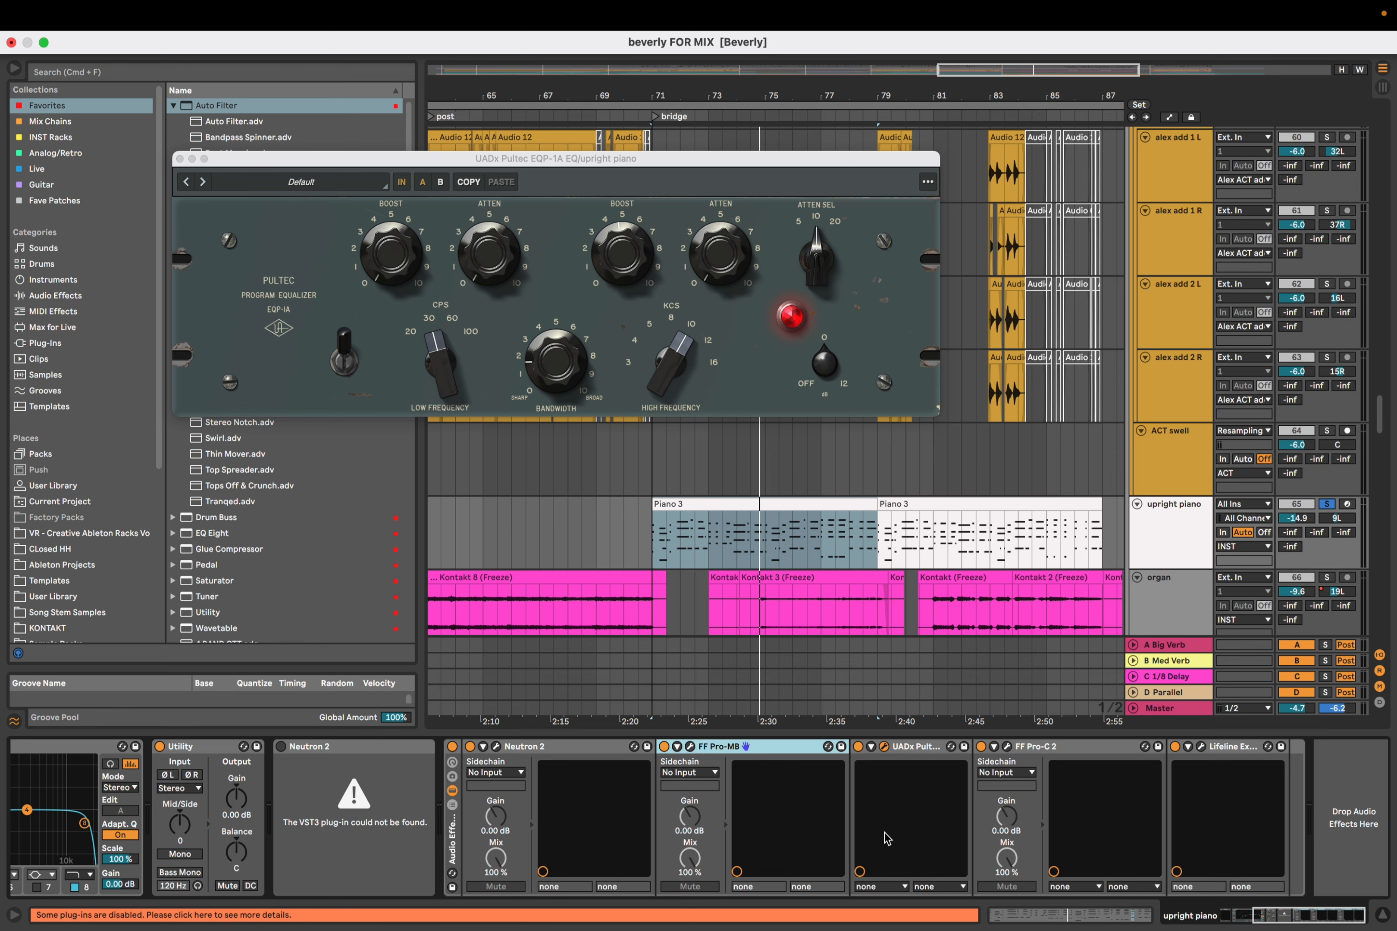
left_click(885, 748)
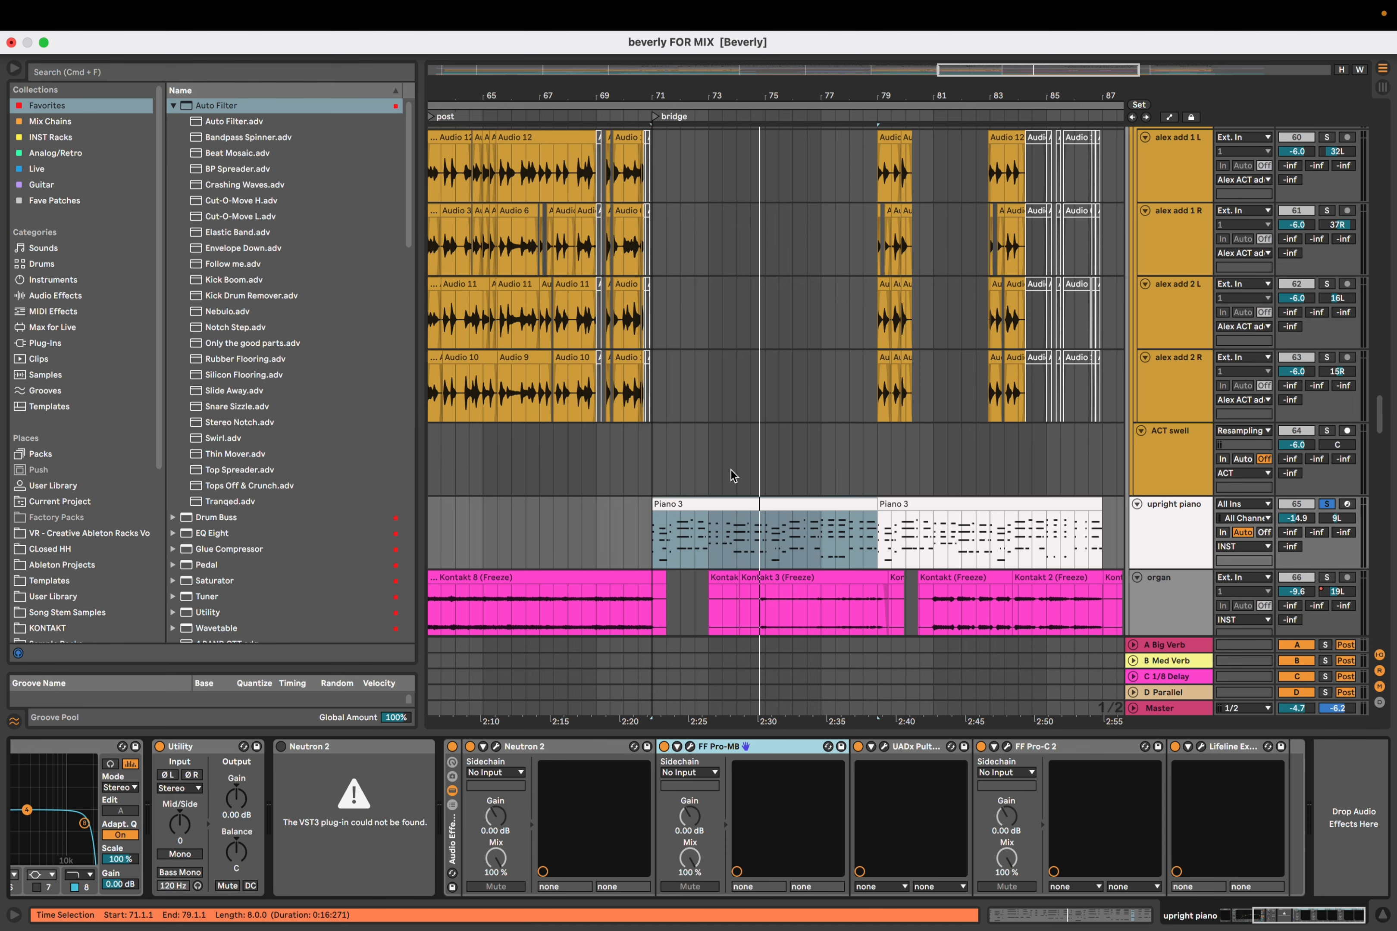
Survey the guitar, keyboard, synth and string tracks around the bridge, playing the soloed upright piano
scroll(737, 481, "down", 3)
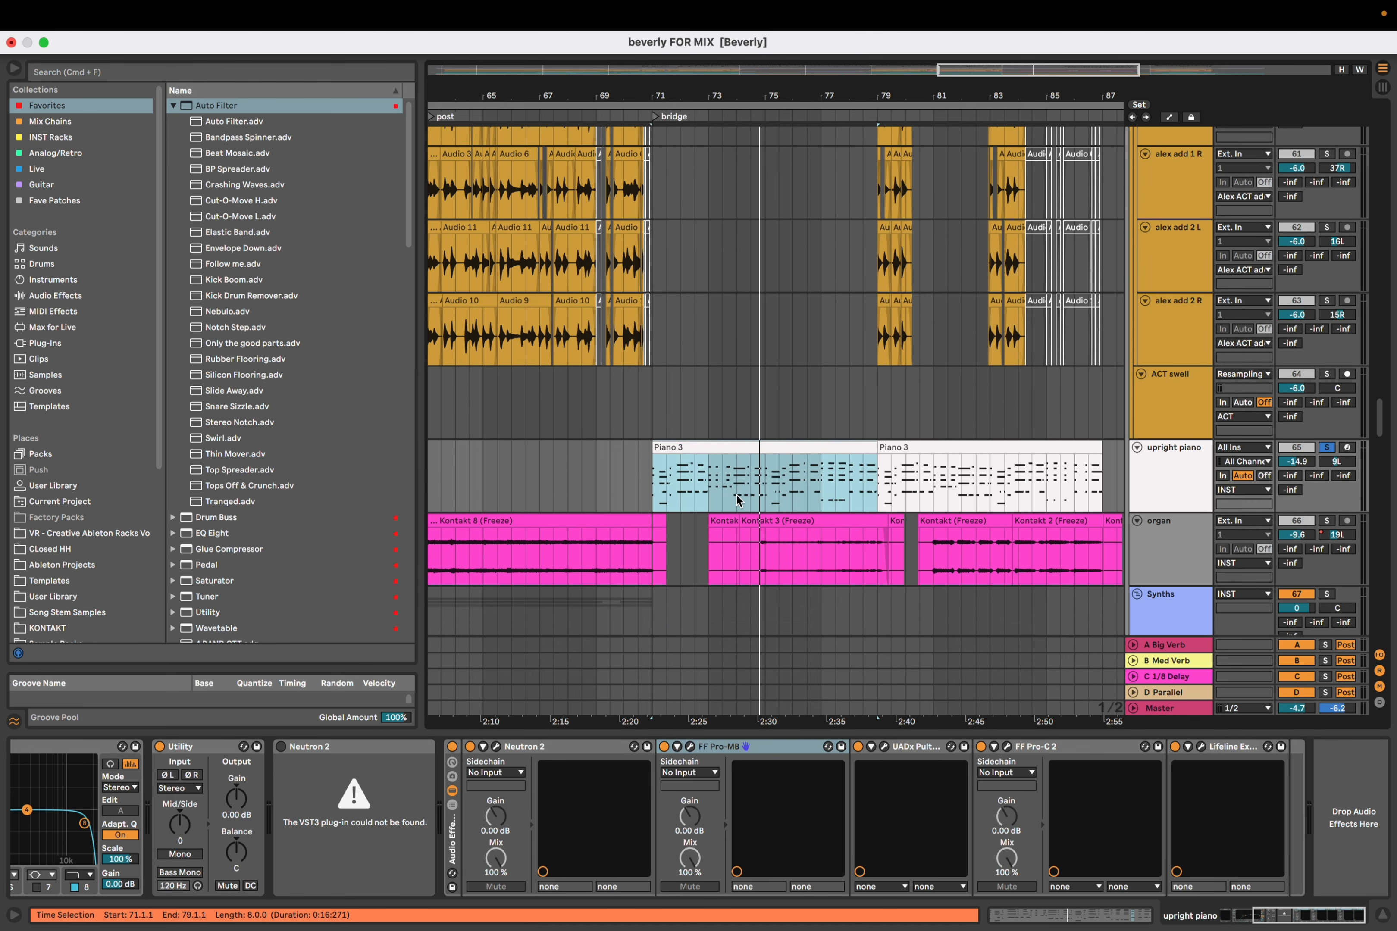
scroll(678, 453, "down", 5)
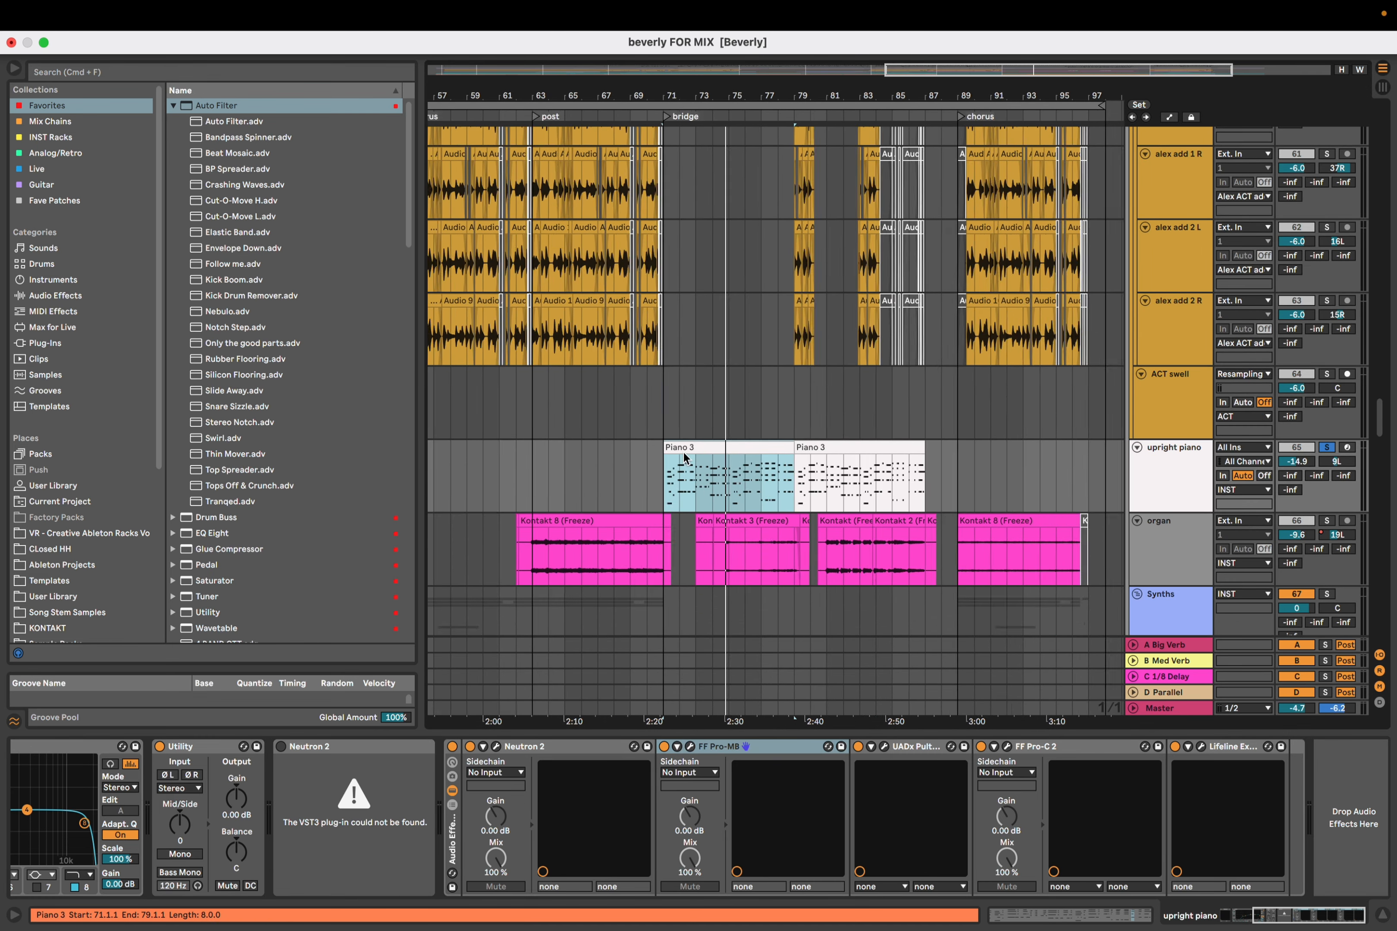
scroll(804, 466, "down", 4)
scroll(804, 455, "up", 5)
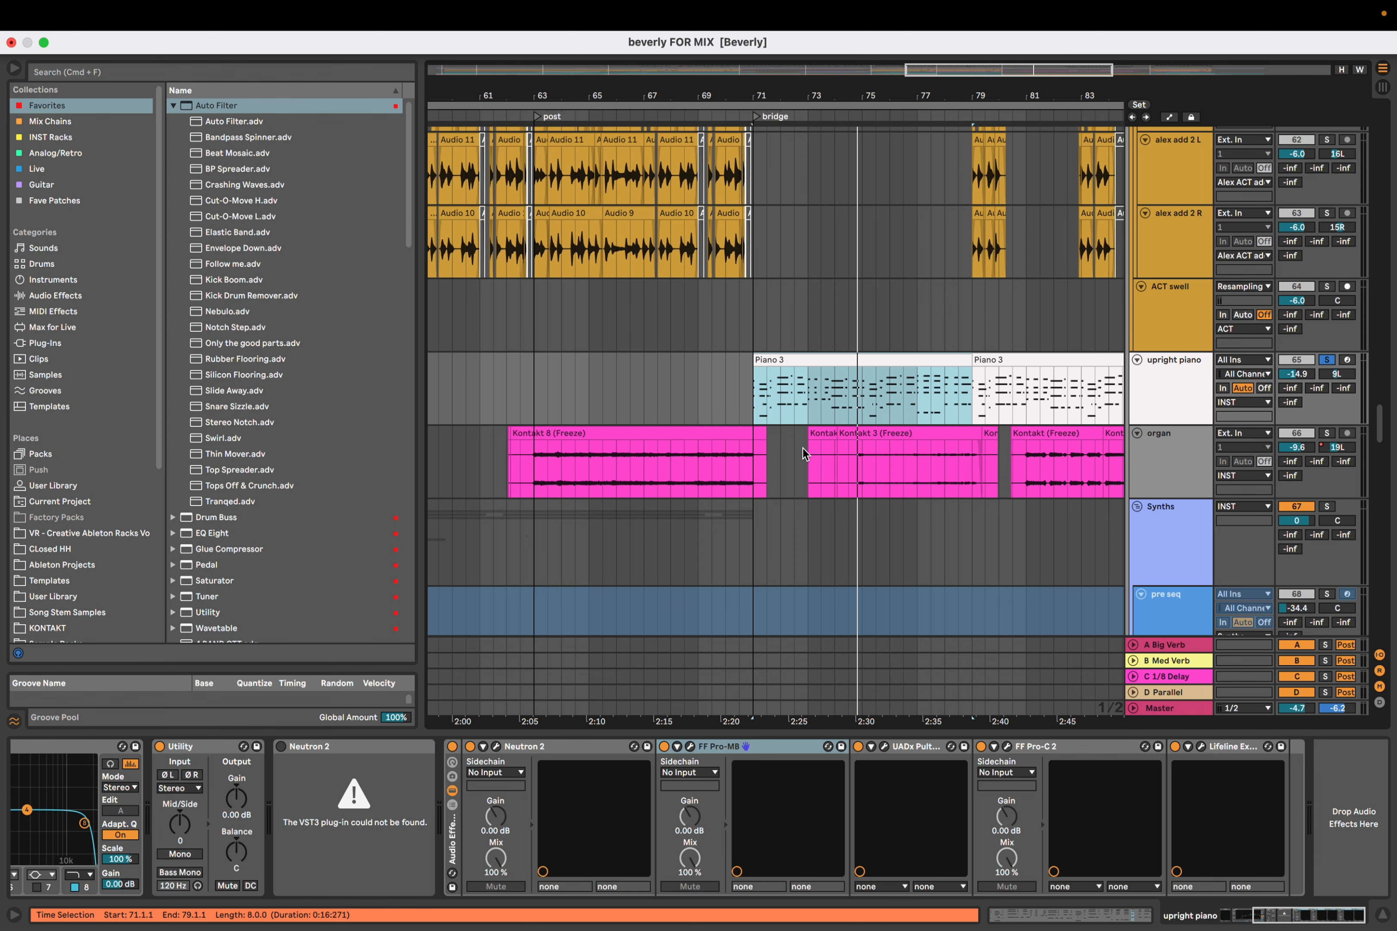
scroll(804, 454, "up", 3)
scroll(855, 447, "down", 4)
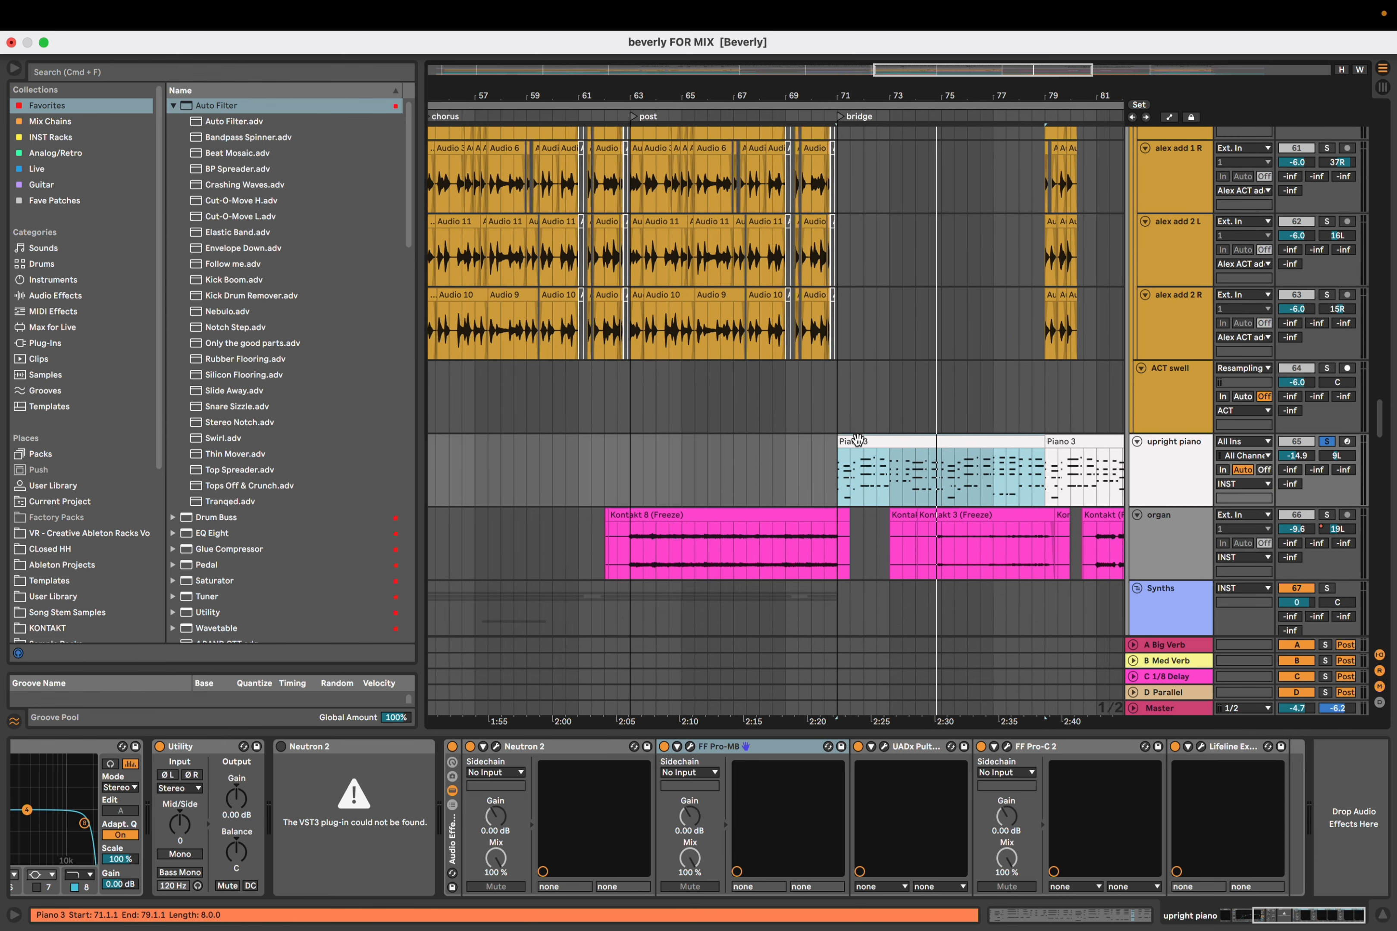
scroll(854, 449, "down", 12)
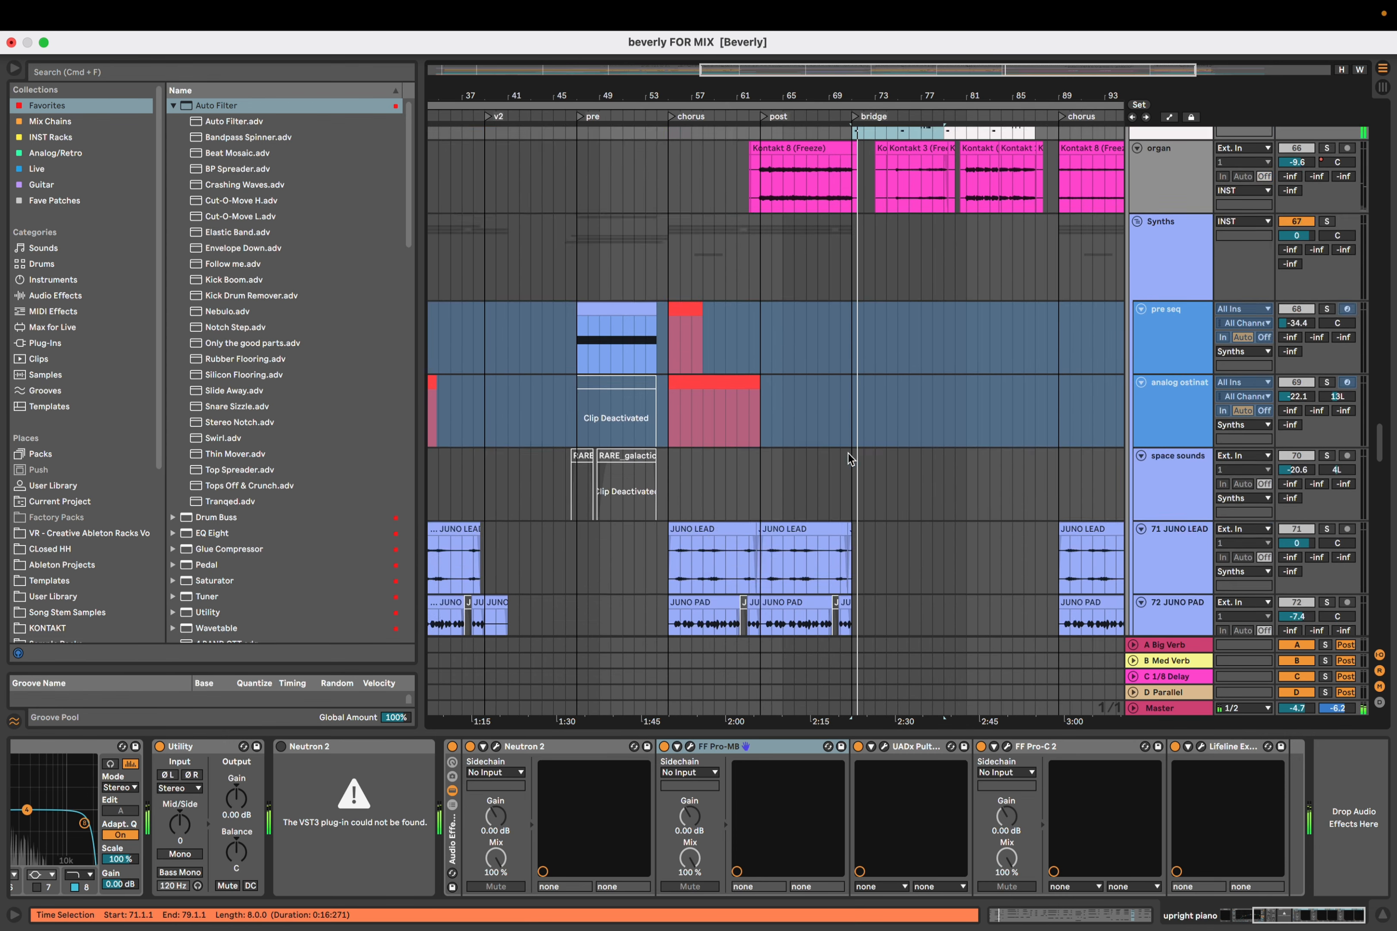
scroll(848, 453, "up", 15)
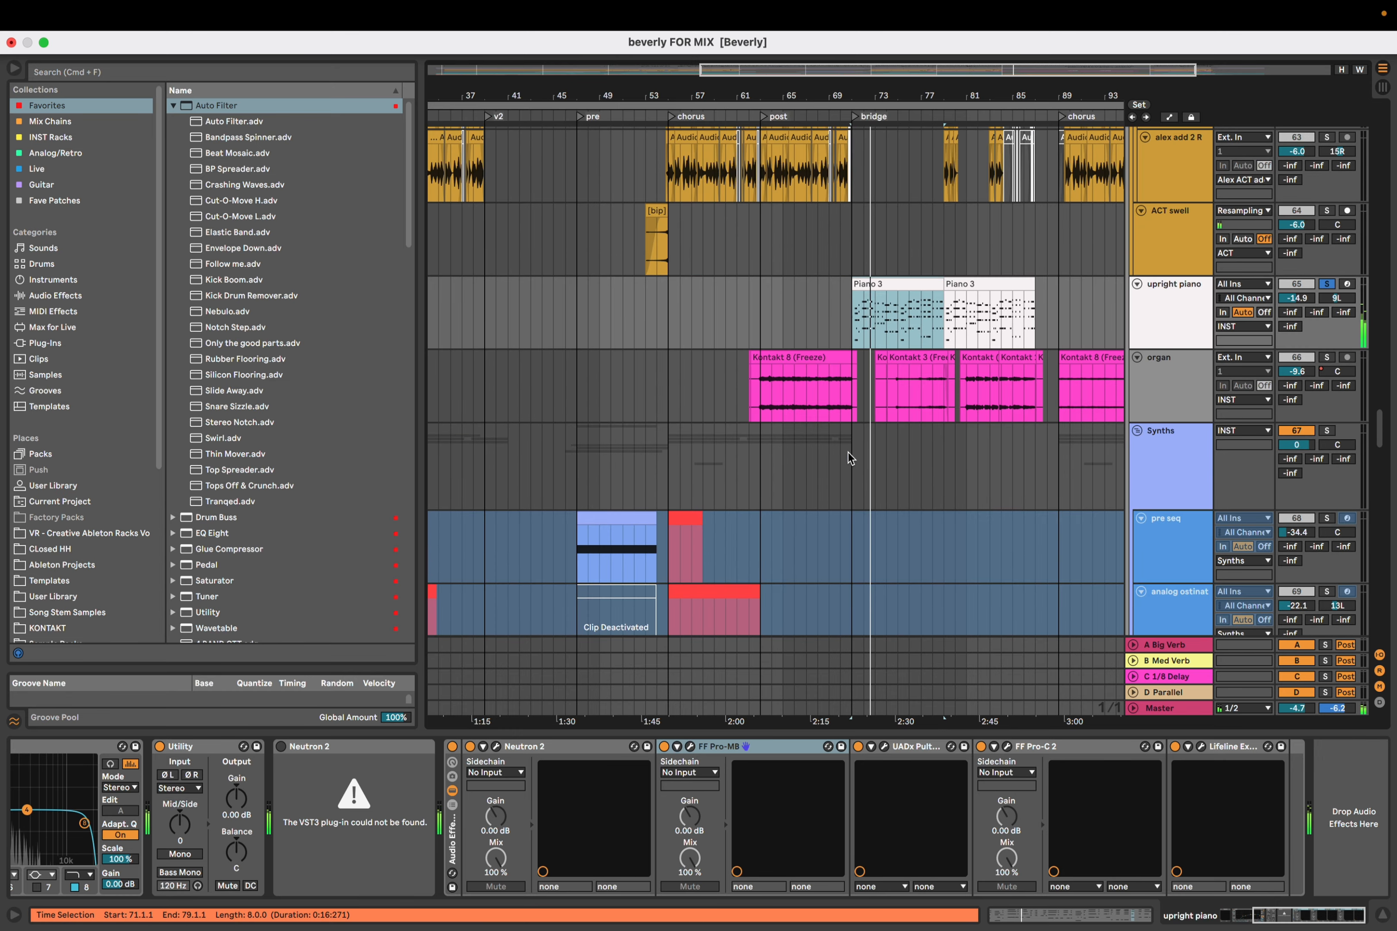
scroll(848, 452, "up", 4)
scroll(848, 452, "down", 3)
scroll(831, 424, "up", 14)
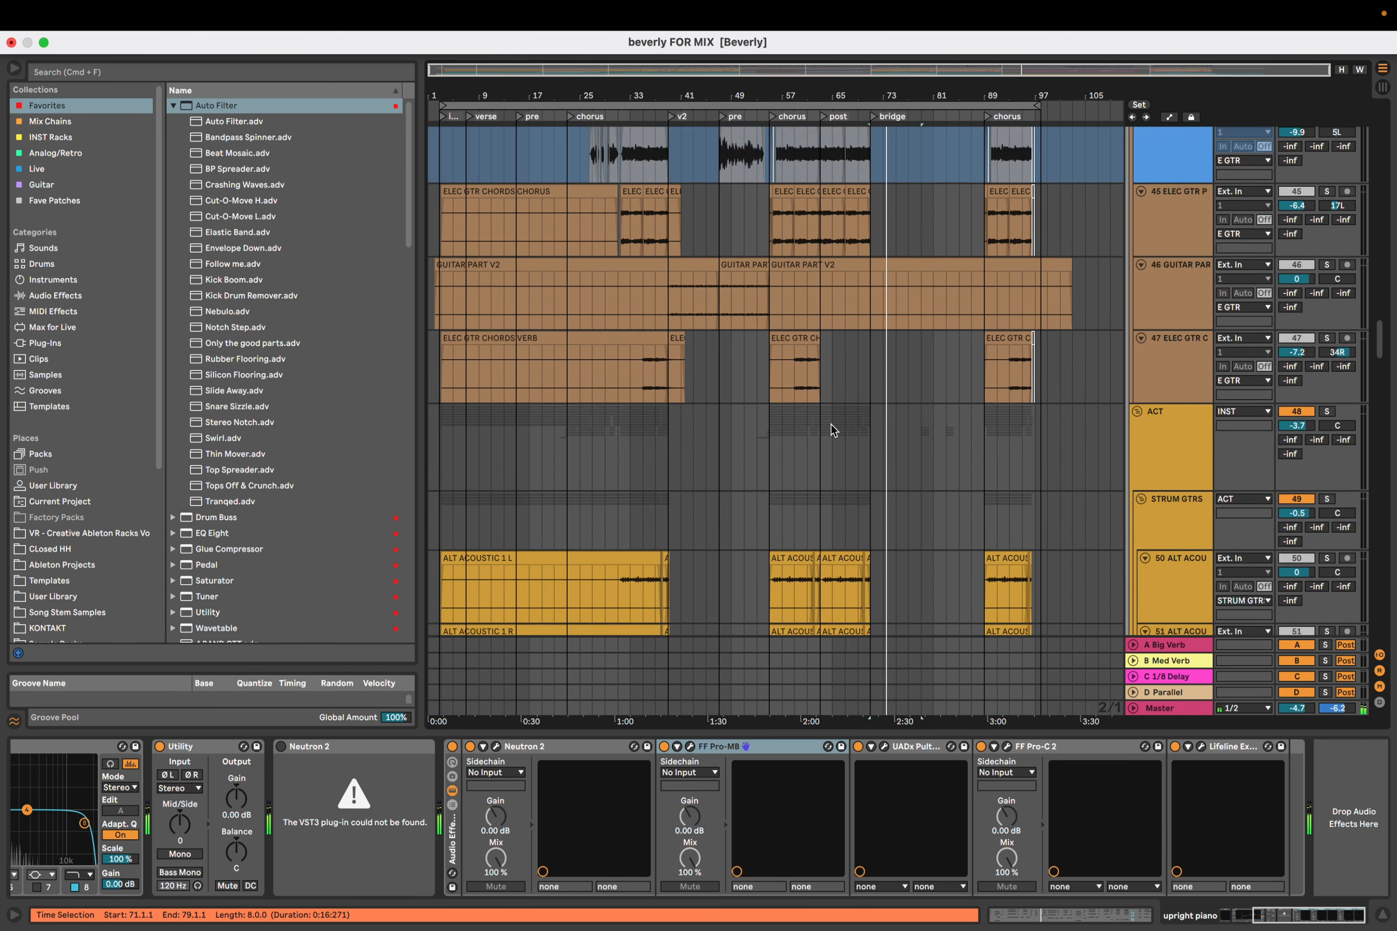
scroll(829, 425, "down", 15)
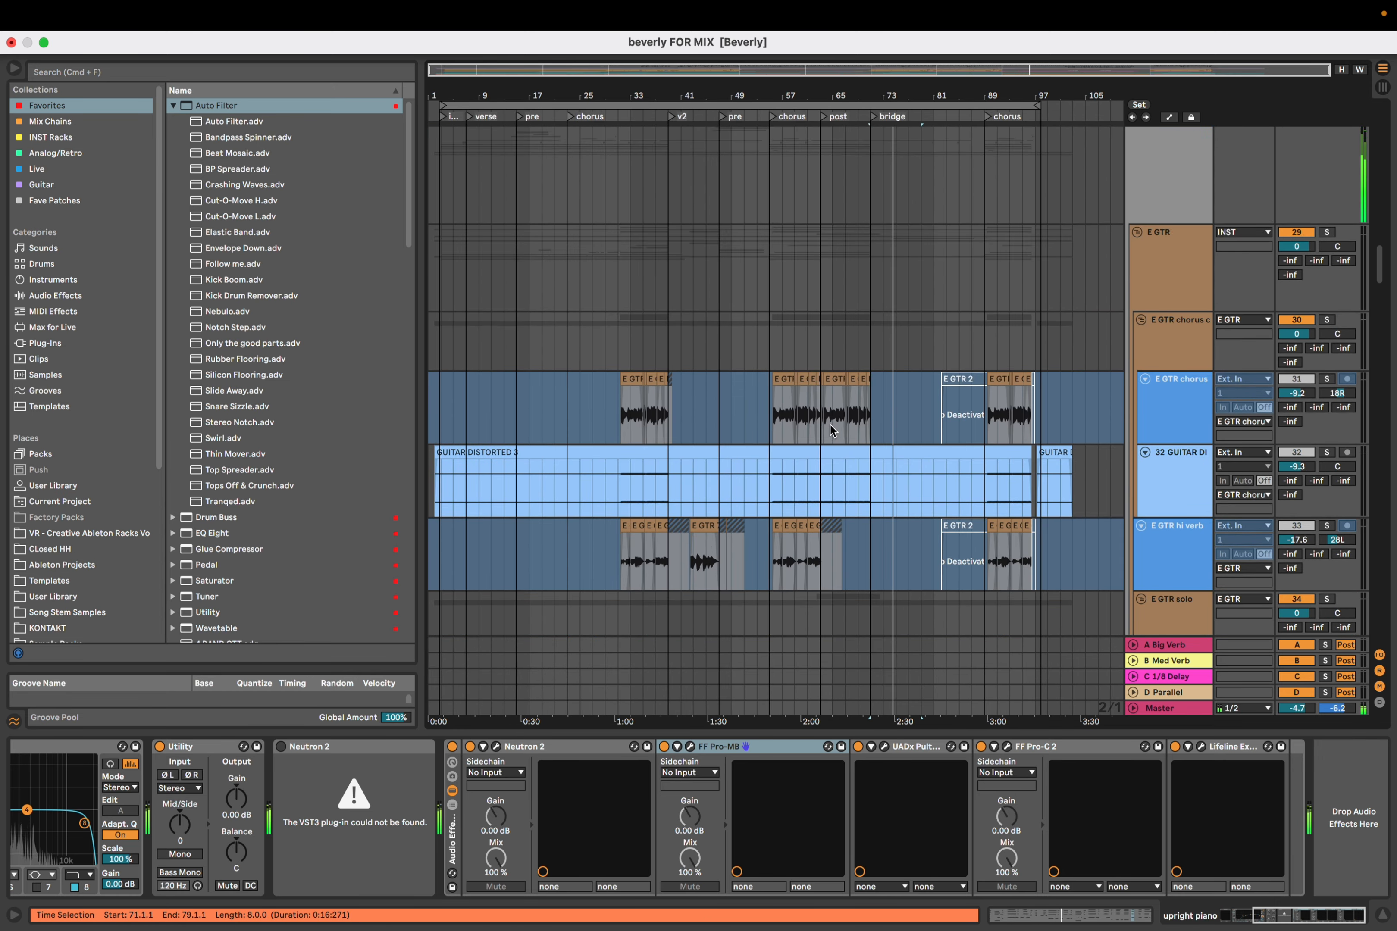
scroll(829, 425, "down", 15)
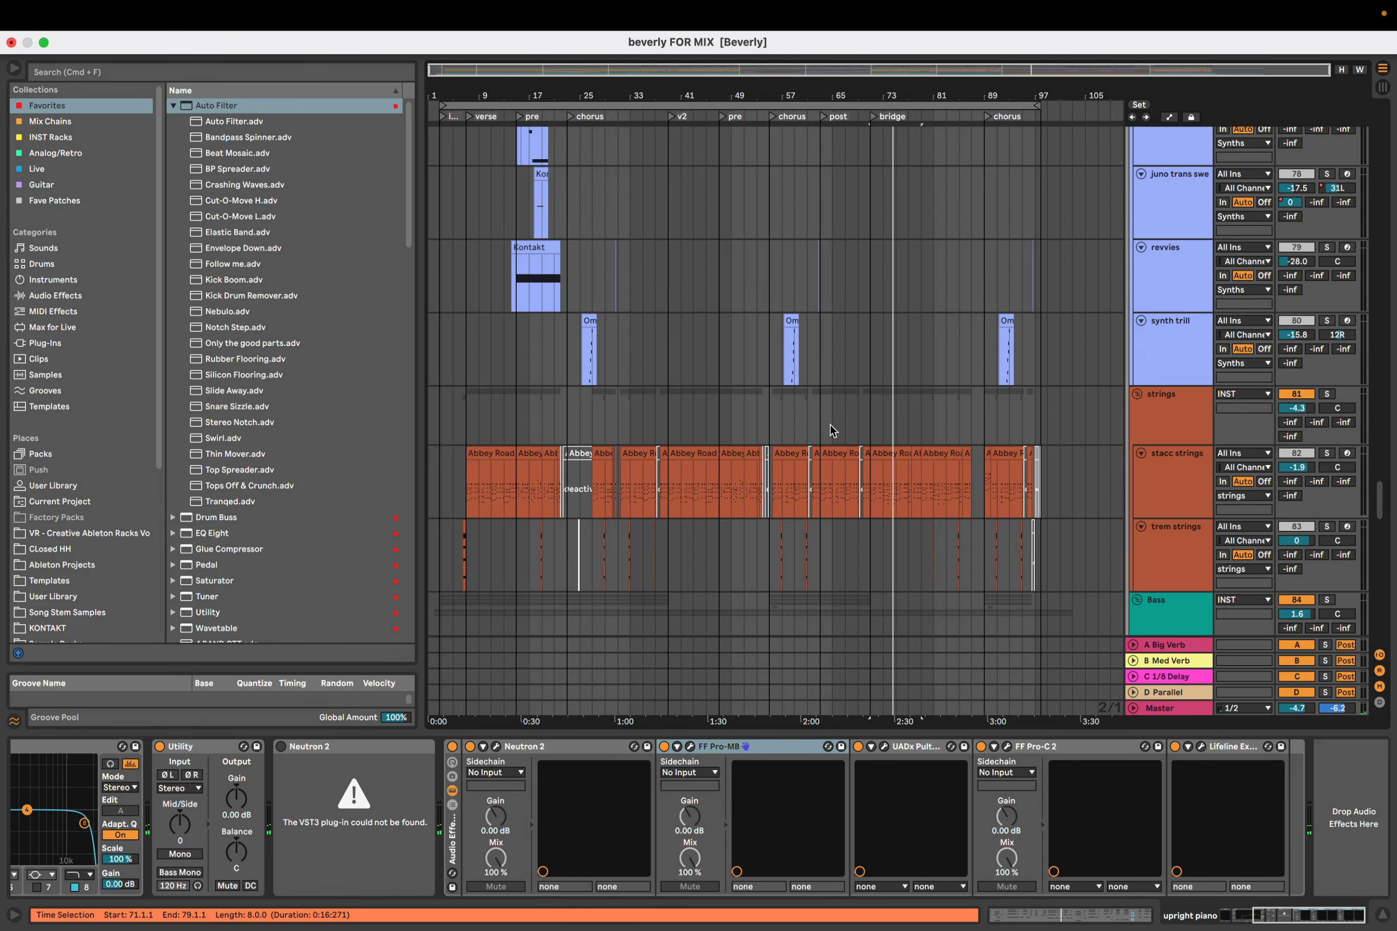
Solo the stacc strings and play them from bar 71.1 while looking over the bass and vocal tracks in the bridge
scroll(867, 307, "up", 2)
key("s")
key("space")
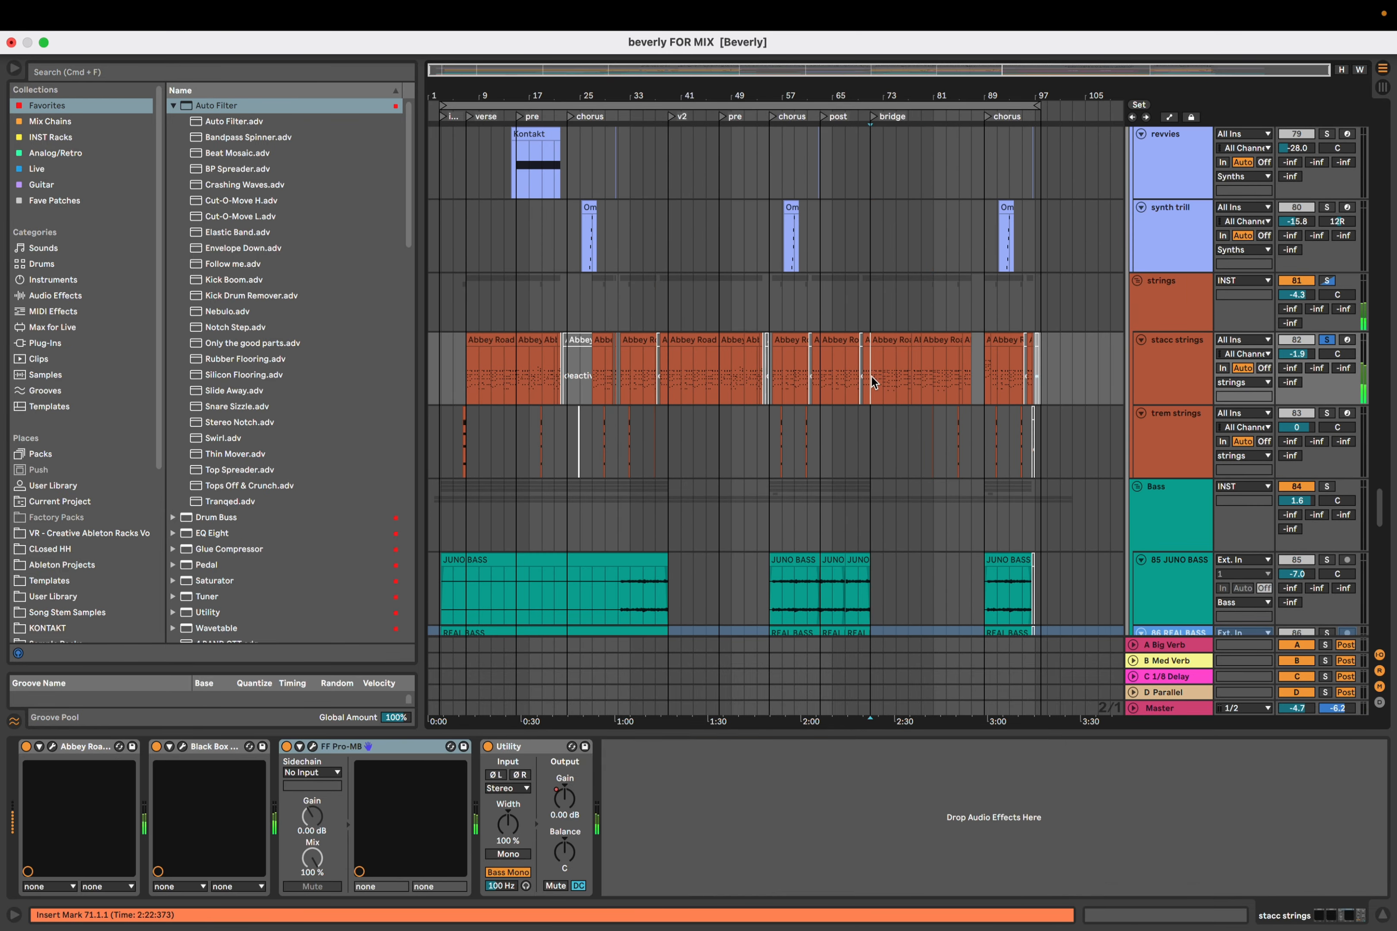
scroll(883, 380, "up", 5)
scroll(903, 400, "down", 20)
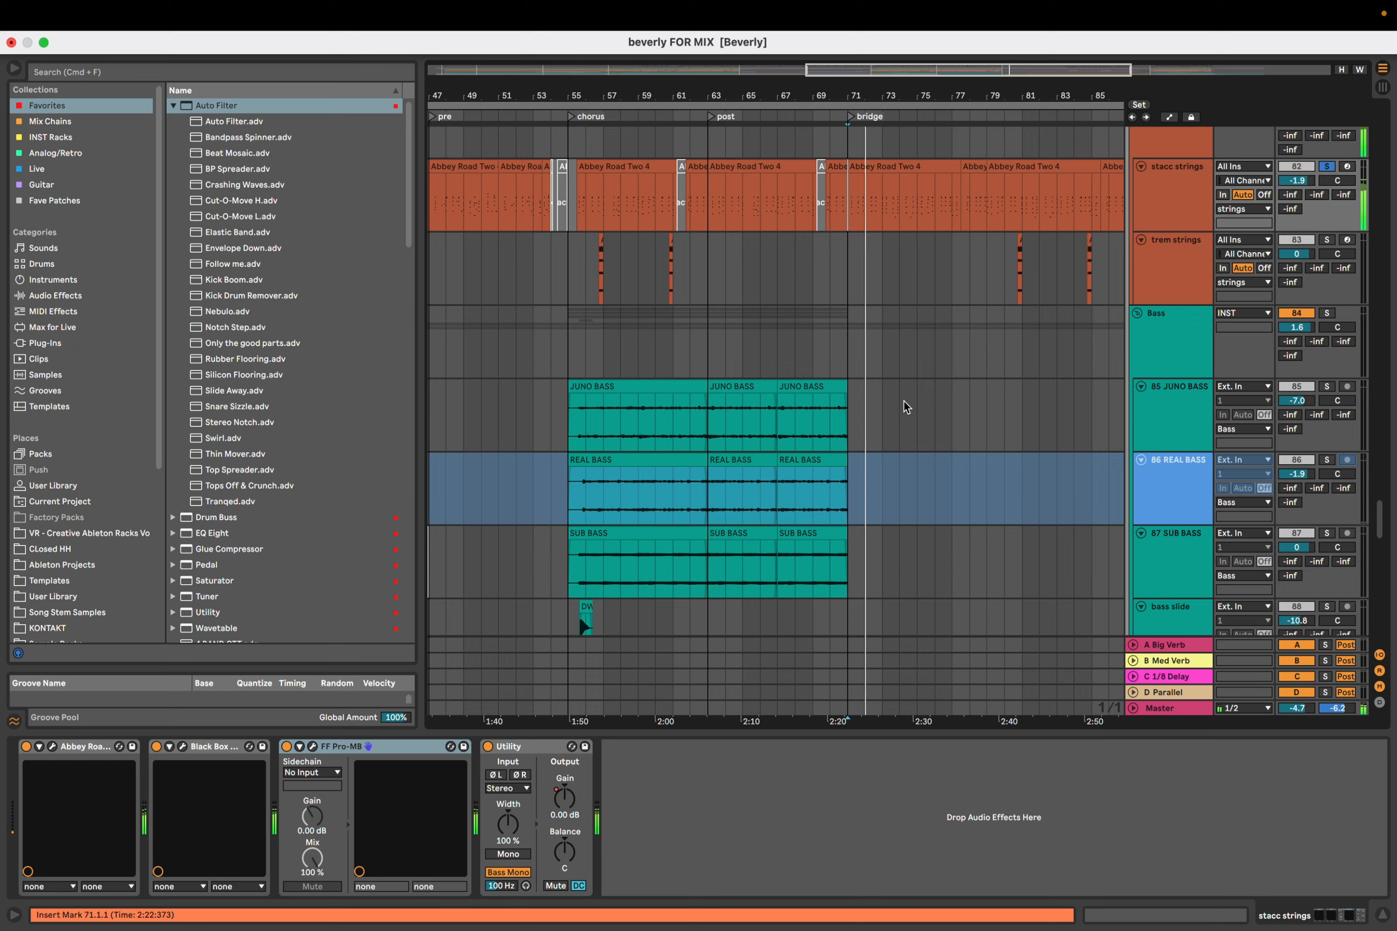
scroll(903, 401, "down", 5)
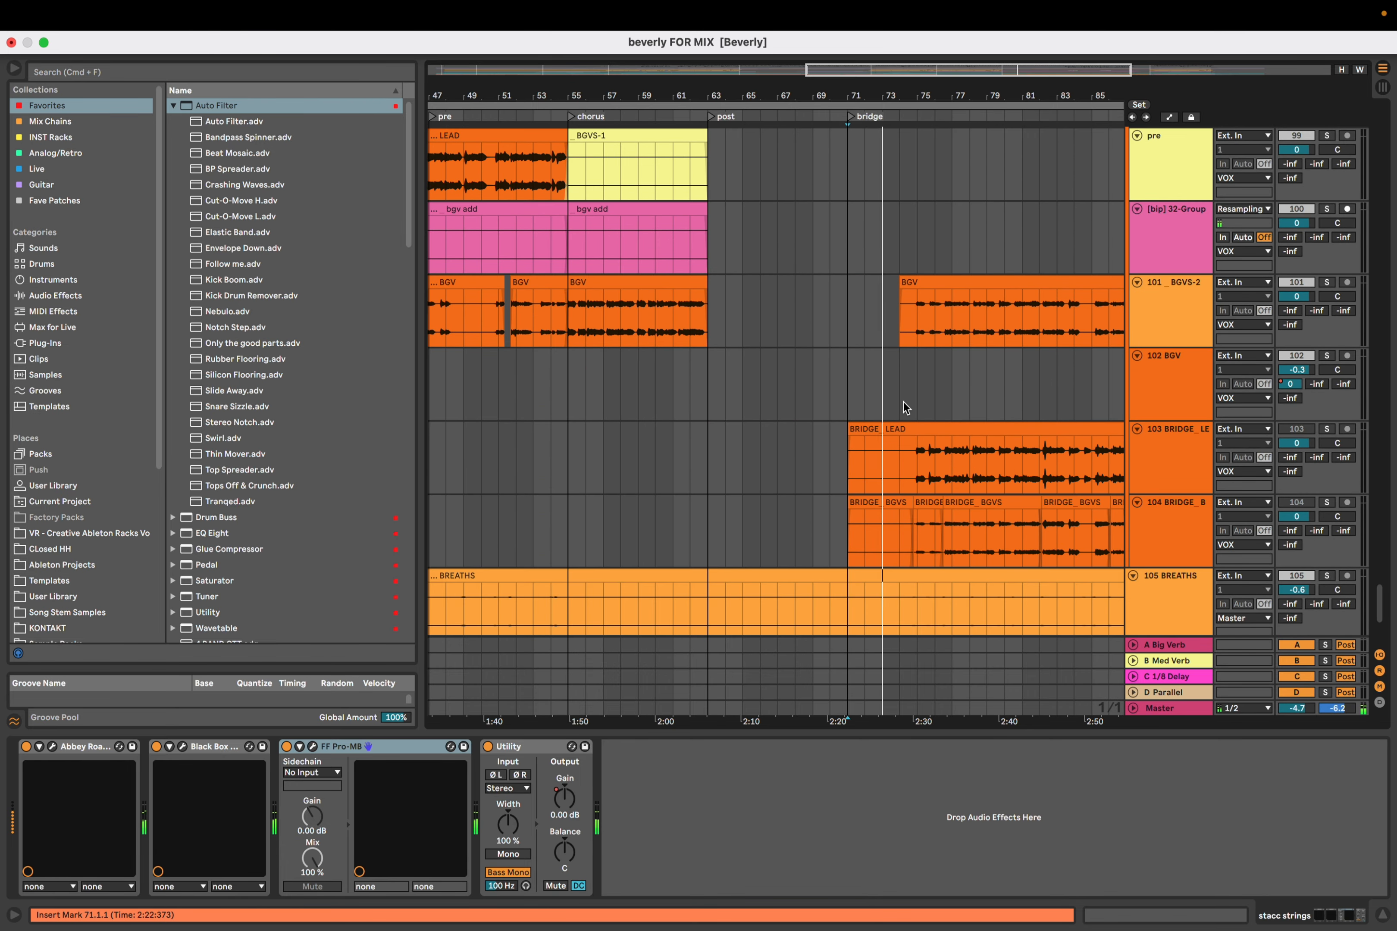
scroll(903, 401, "down", 2)
left_click_drag(904, 409, 739, 417)
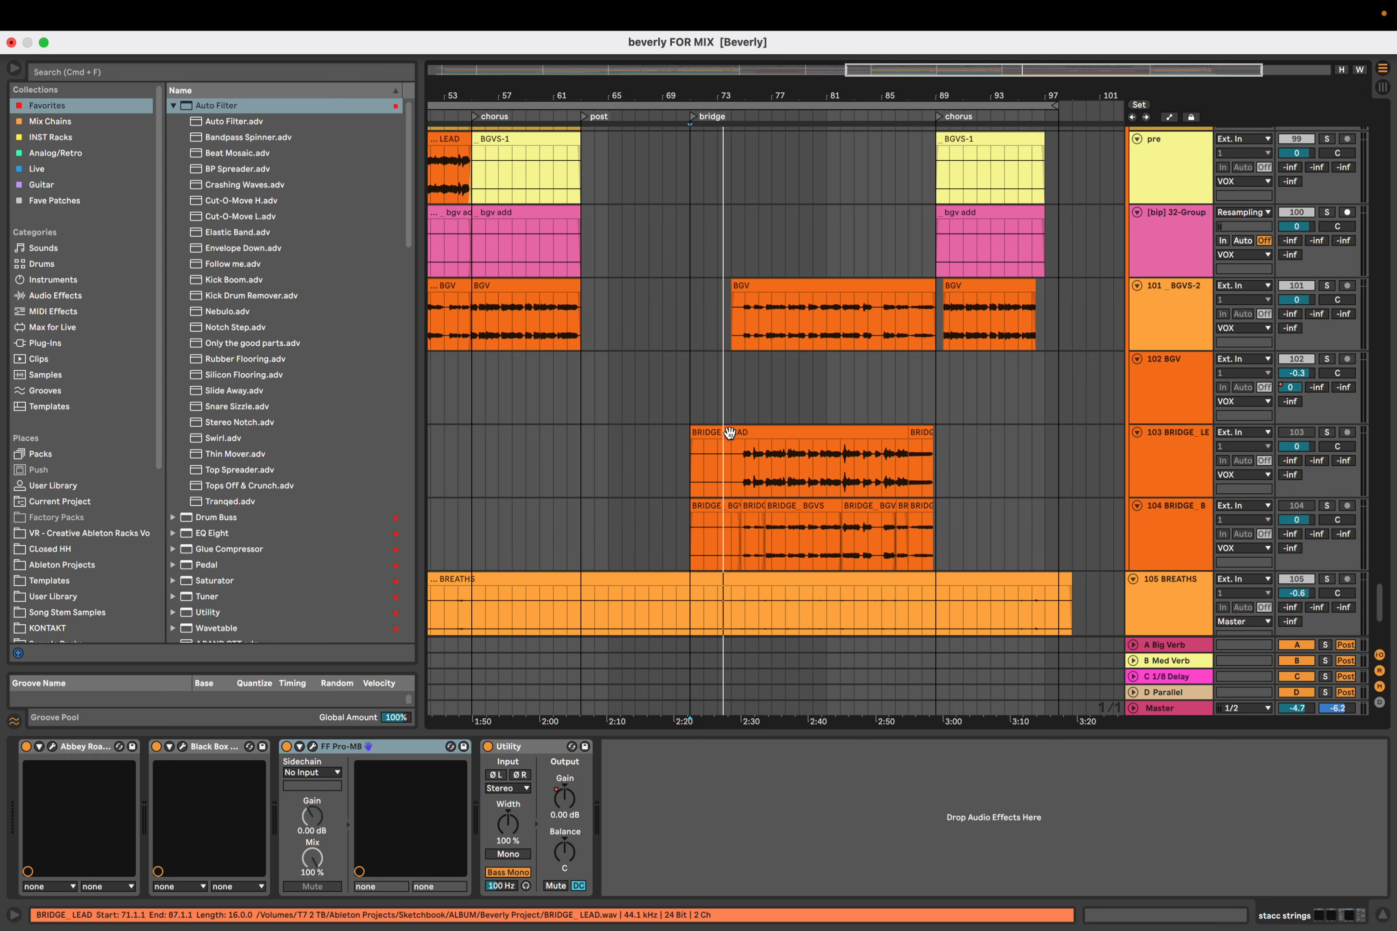
scroll(723, 431, "up", 1)
scroll(694, 443, "down", 3)
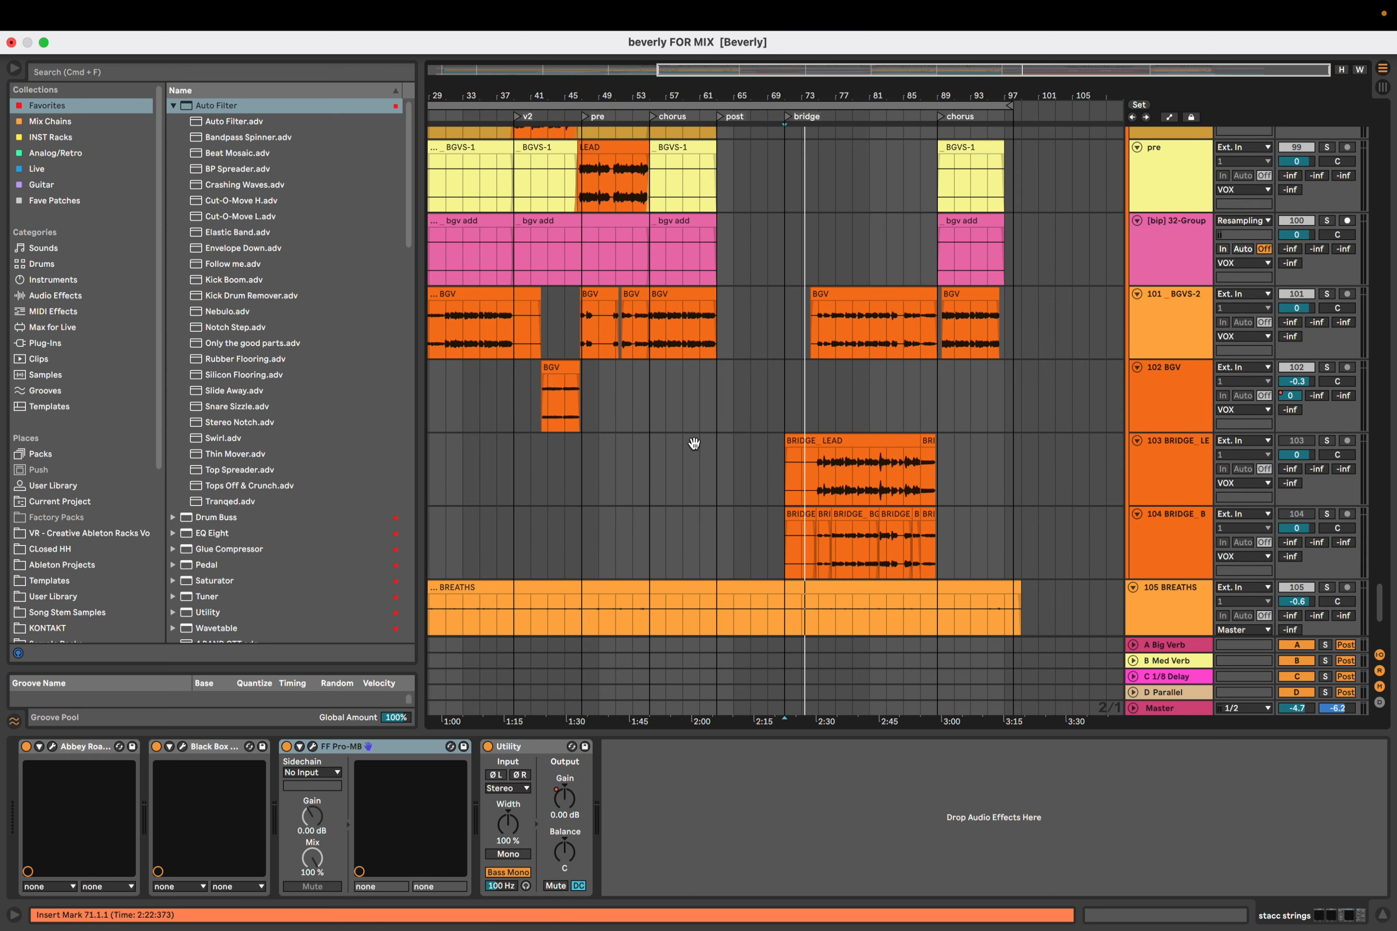
Solo the Alex ACT adds group and play it briefly from the chorus at bar 55.1
left_click(719, 396)
scroll(722, 401, "up", 20)
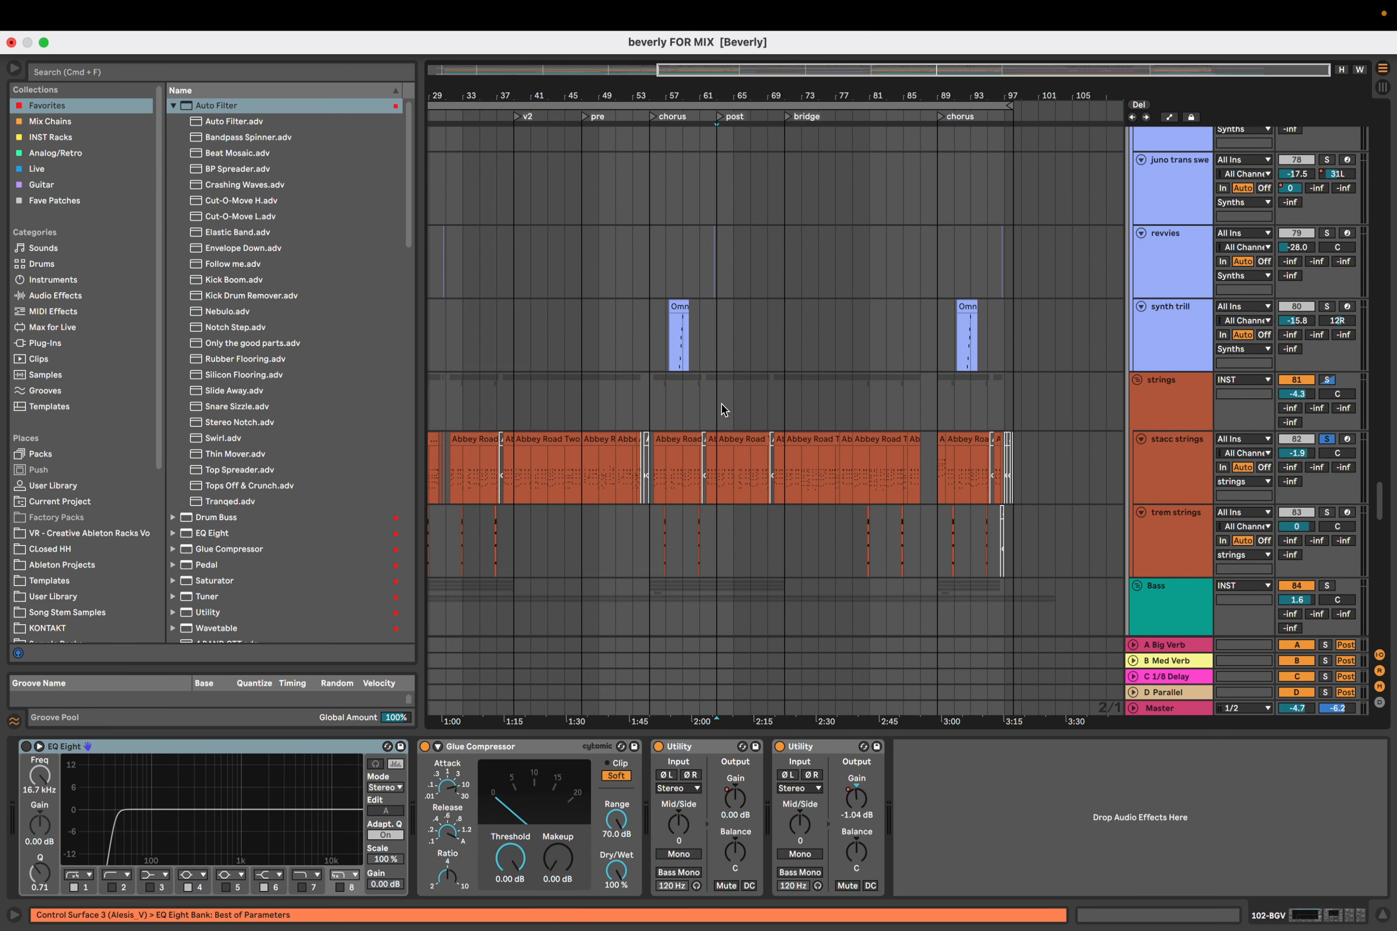
scroll(722, 403, "up", 10)
left_click(648, 237)
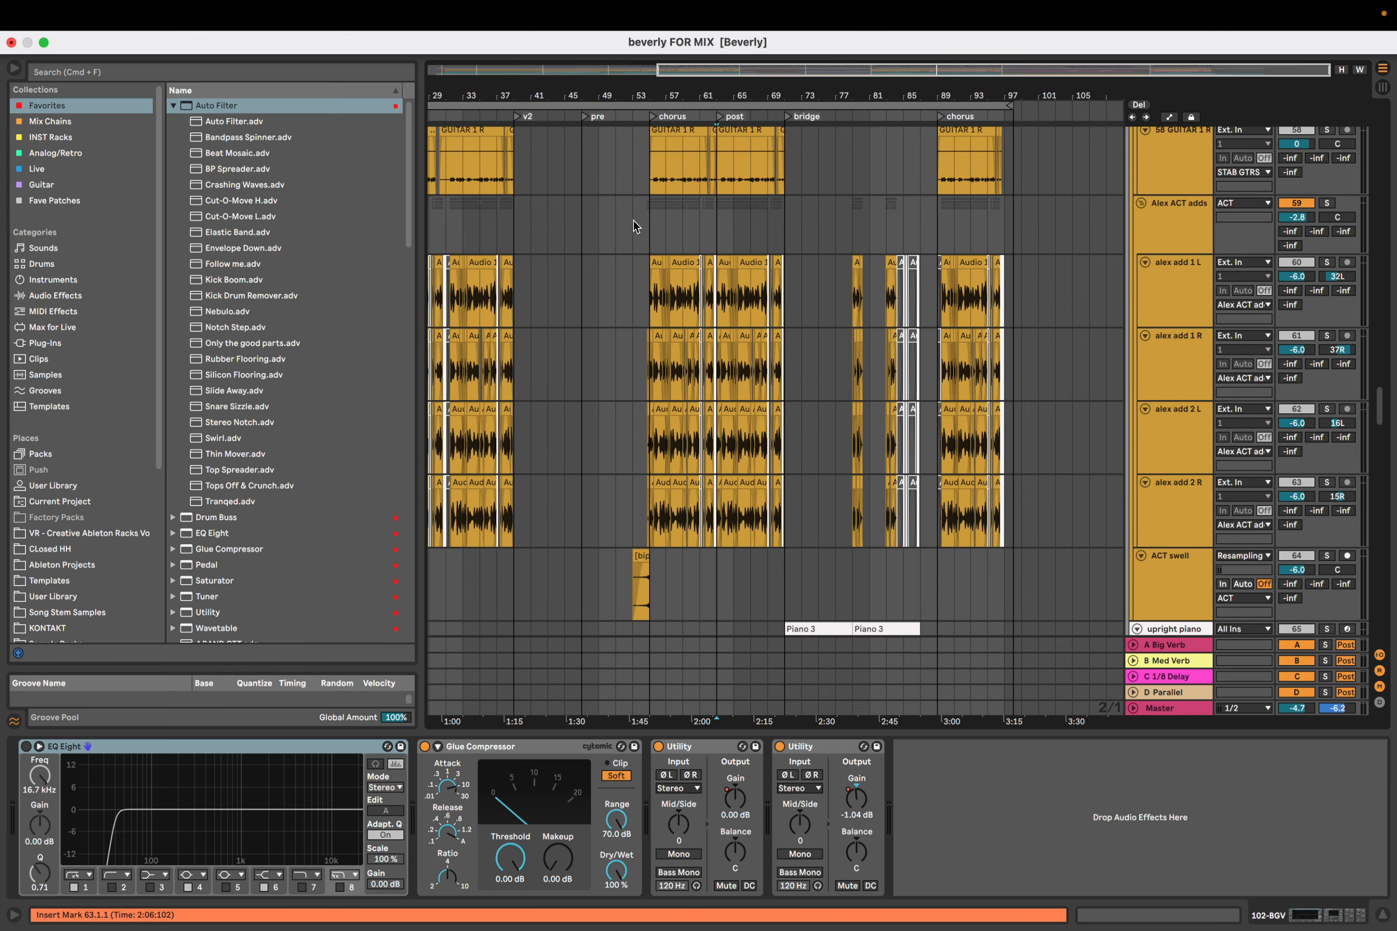
key("s")
key("space")
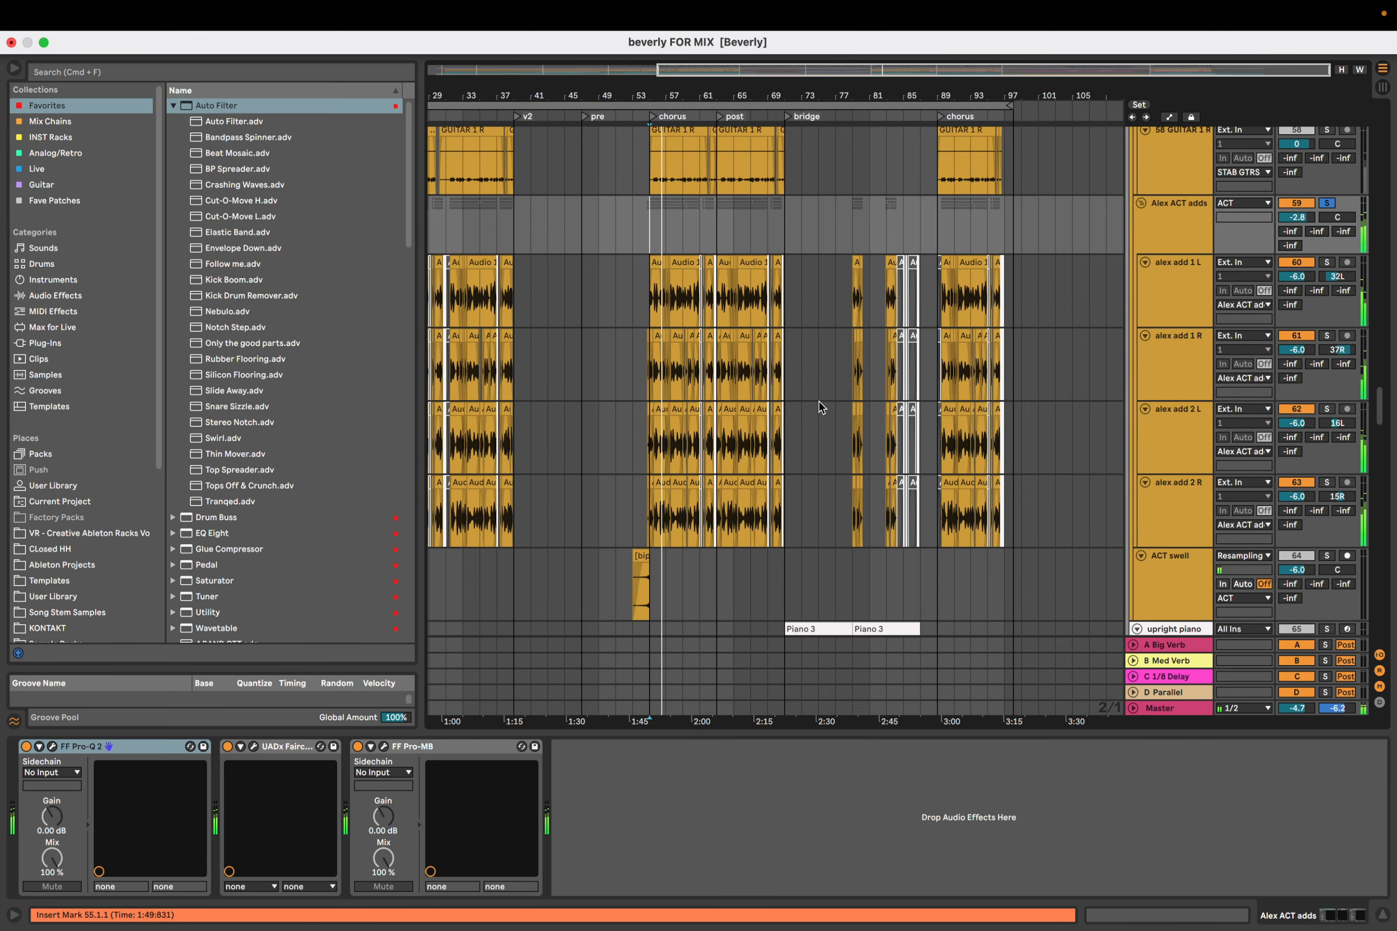
key("space")
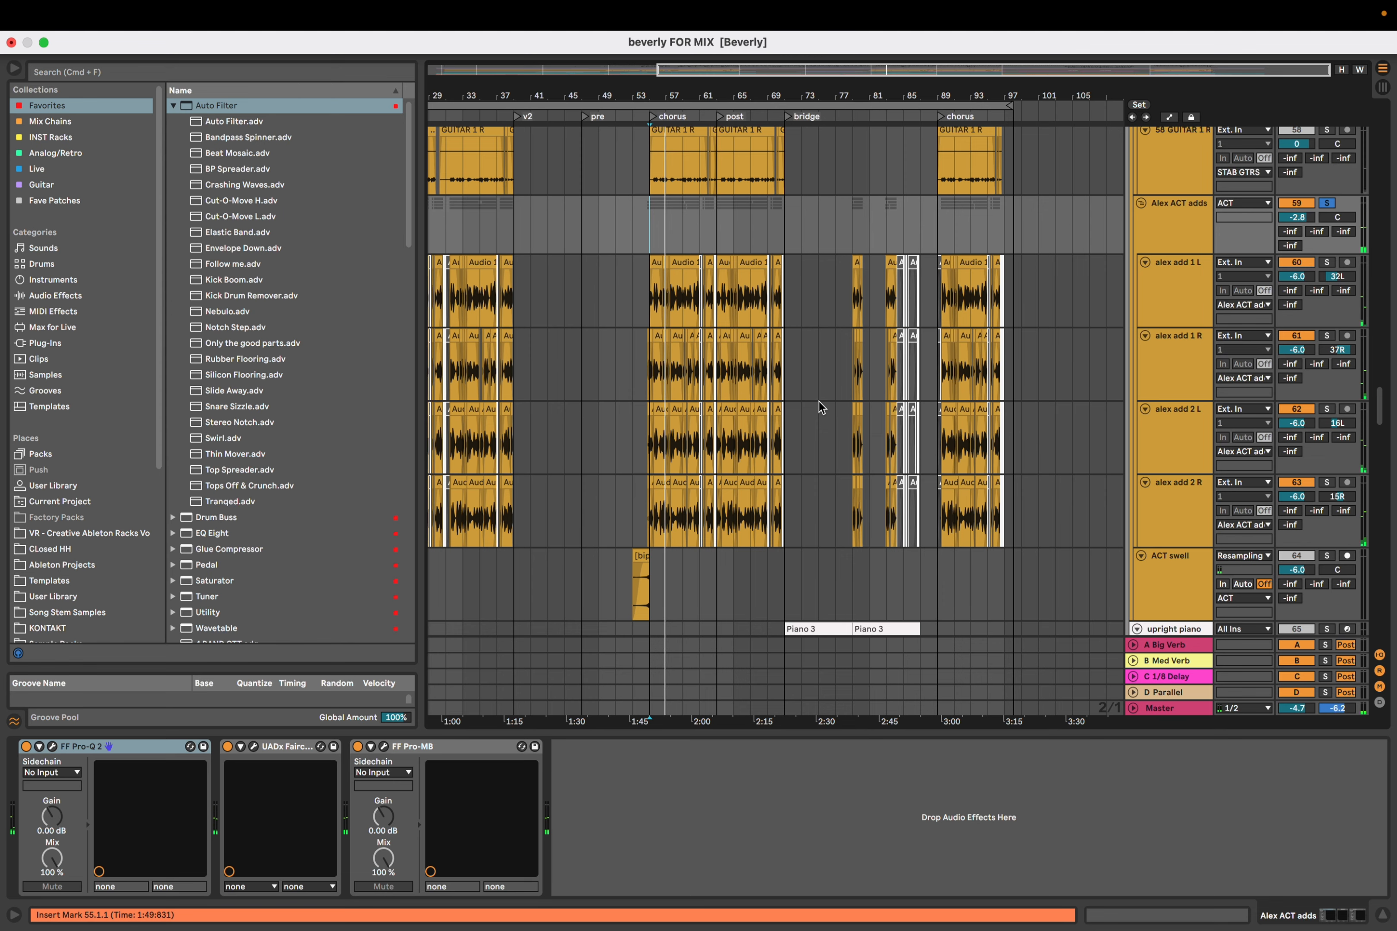
Solo the upright piano track and play it from the start of the bridge at bar 71.1
scroll(821, 403, "down", 10)
scroll(820, 403, "up", 5)
left_click(738, 370)
key("s")
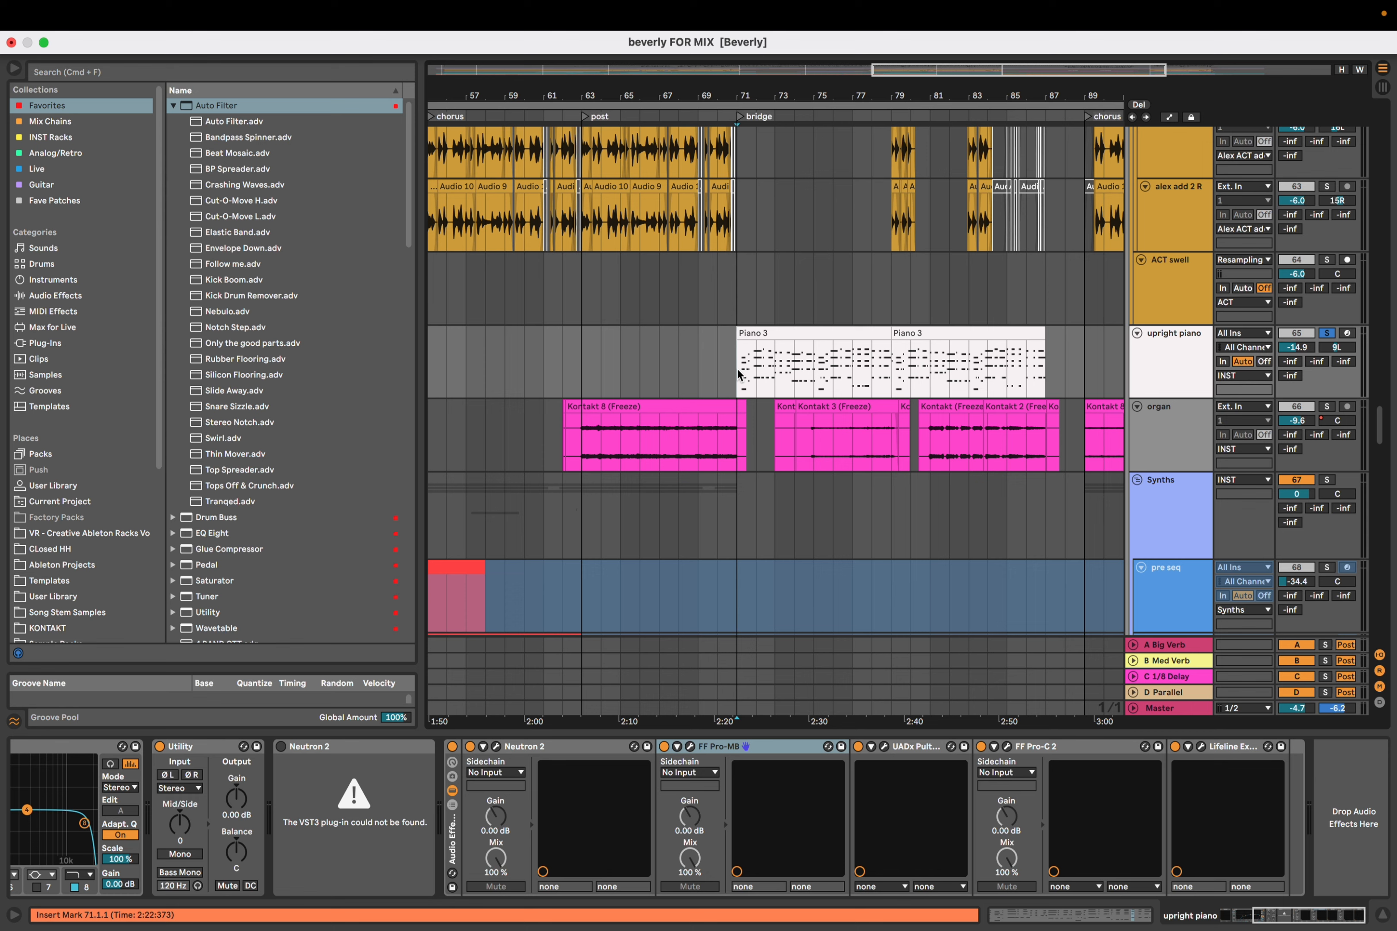
left_click(763, 332)
key("space")
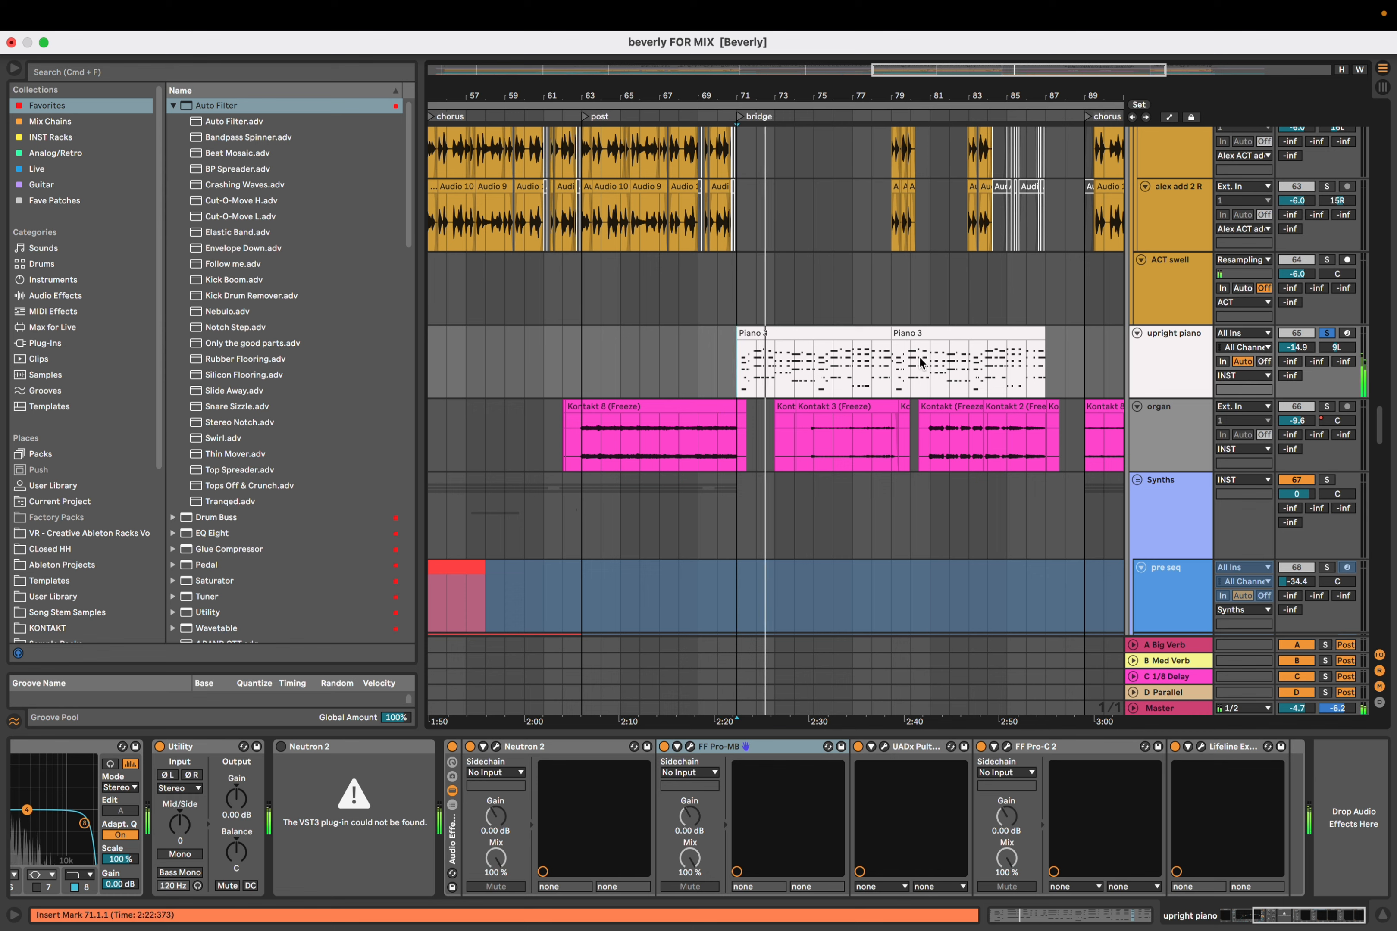
Solo the E GTR bridge audio track and play it from bar 74.3 with its STARK amp plug-in open for inspection
scroll(877, 364, "up", 10)
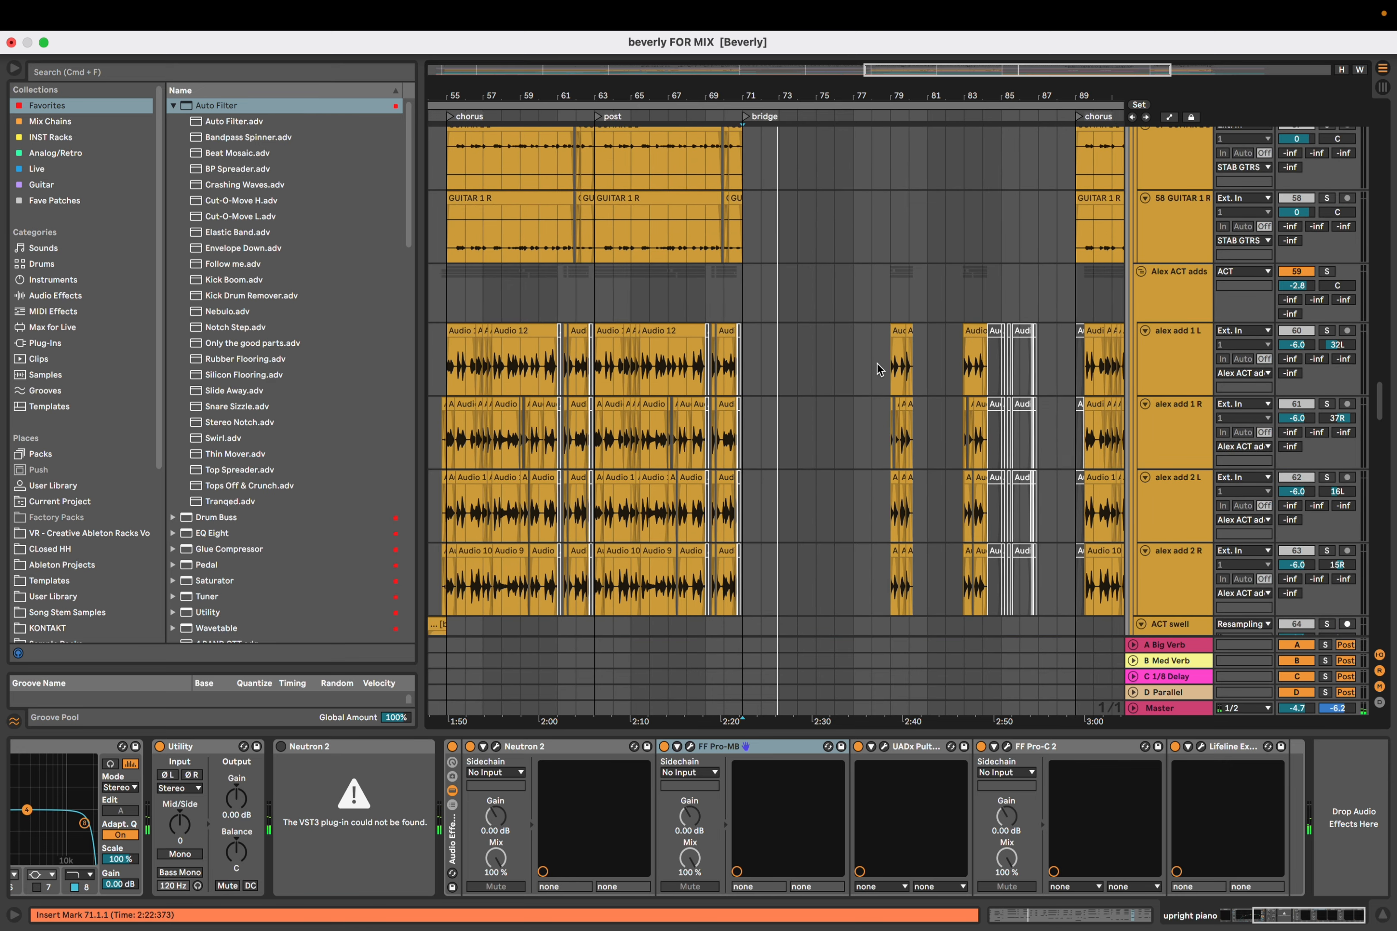
scroll(877, 363, "up", 15)
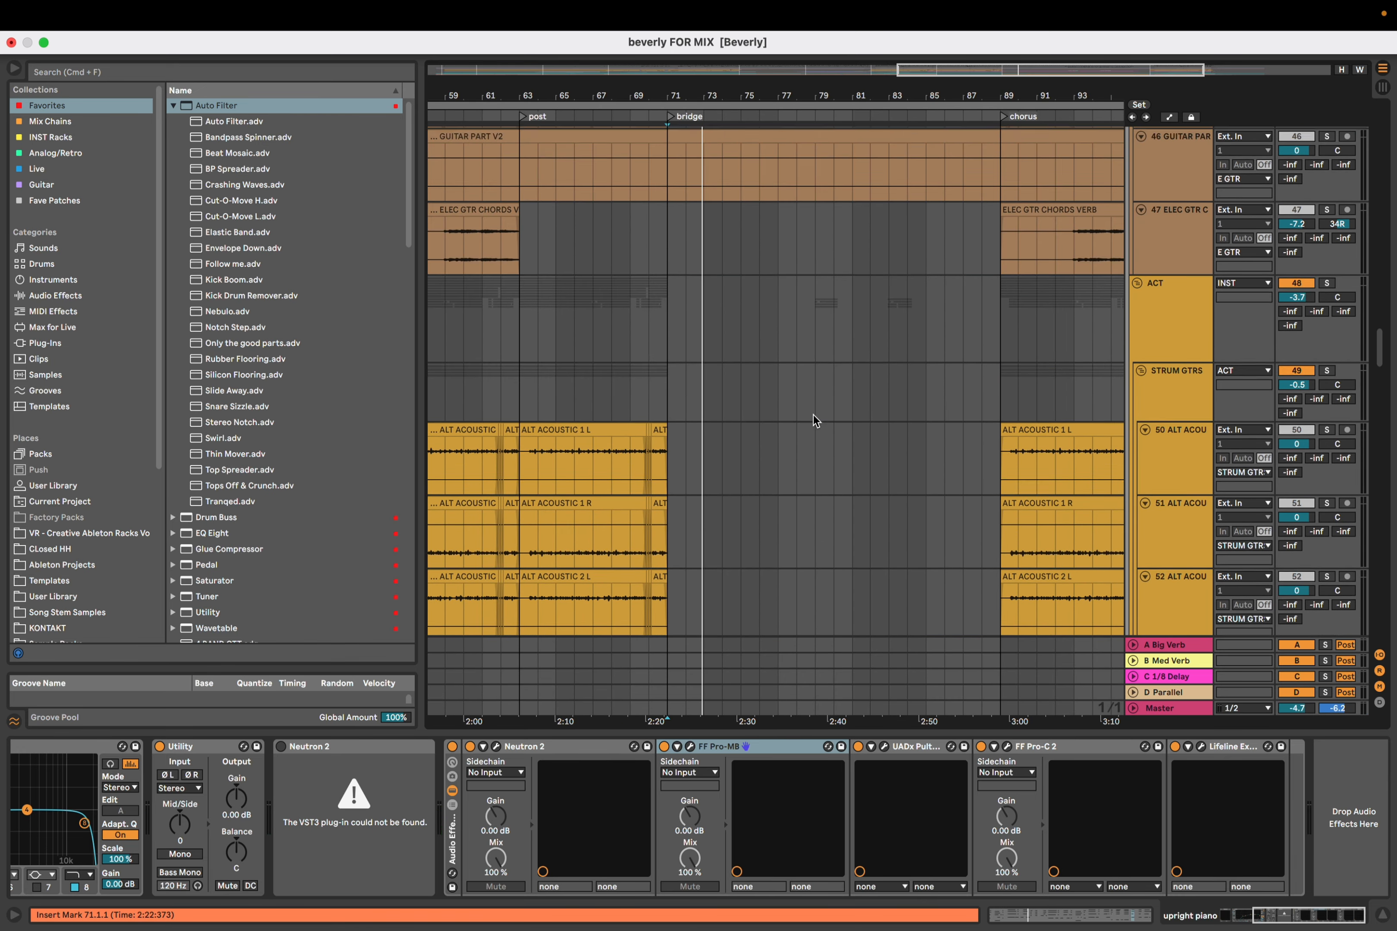
scroll(813, 418, "up", 15)
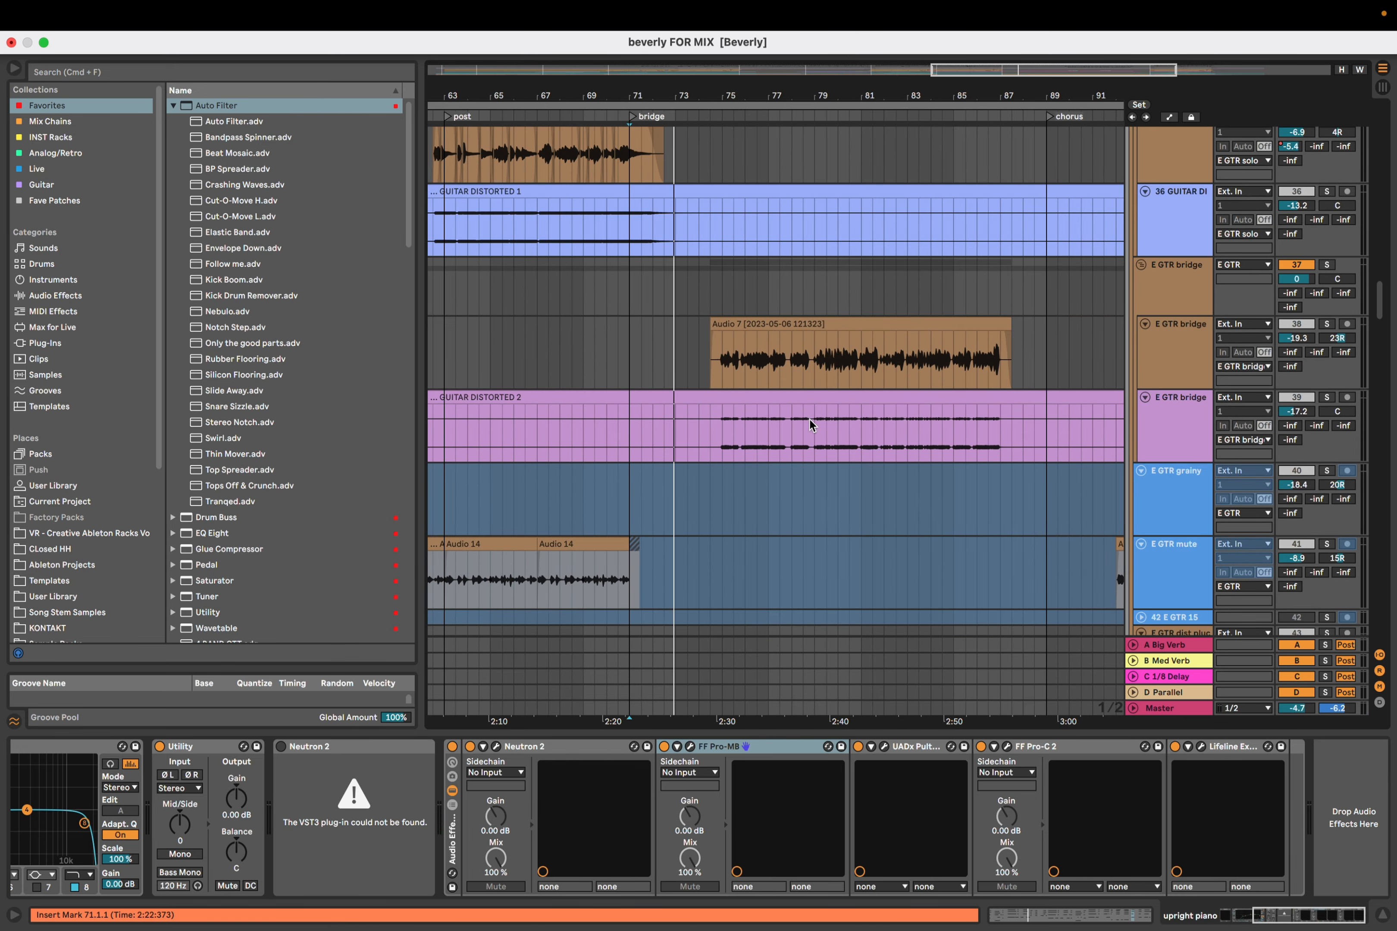
scroll(810, 419, "up", 4)
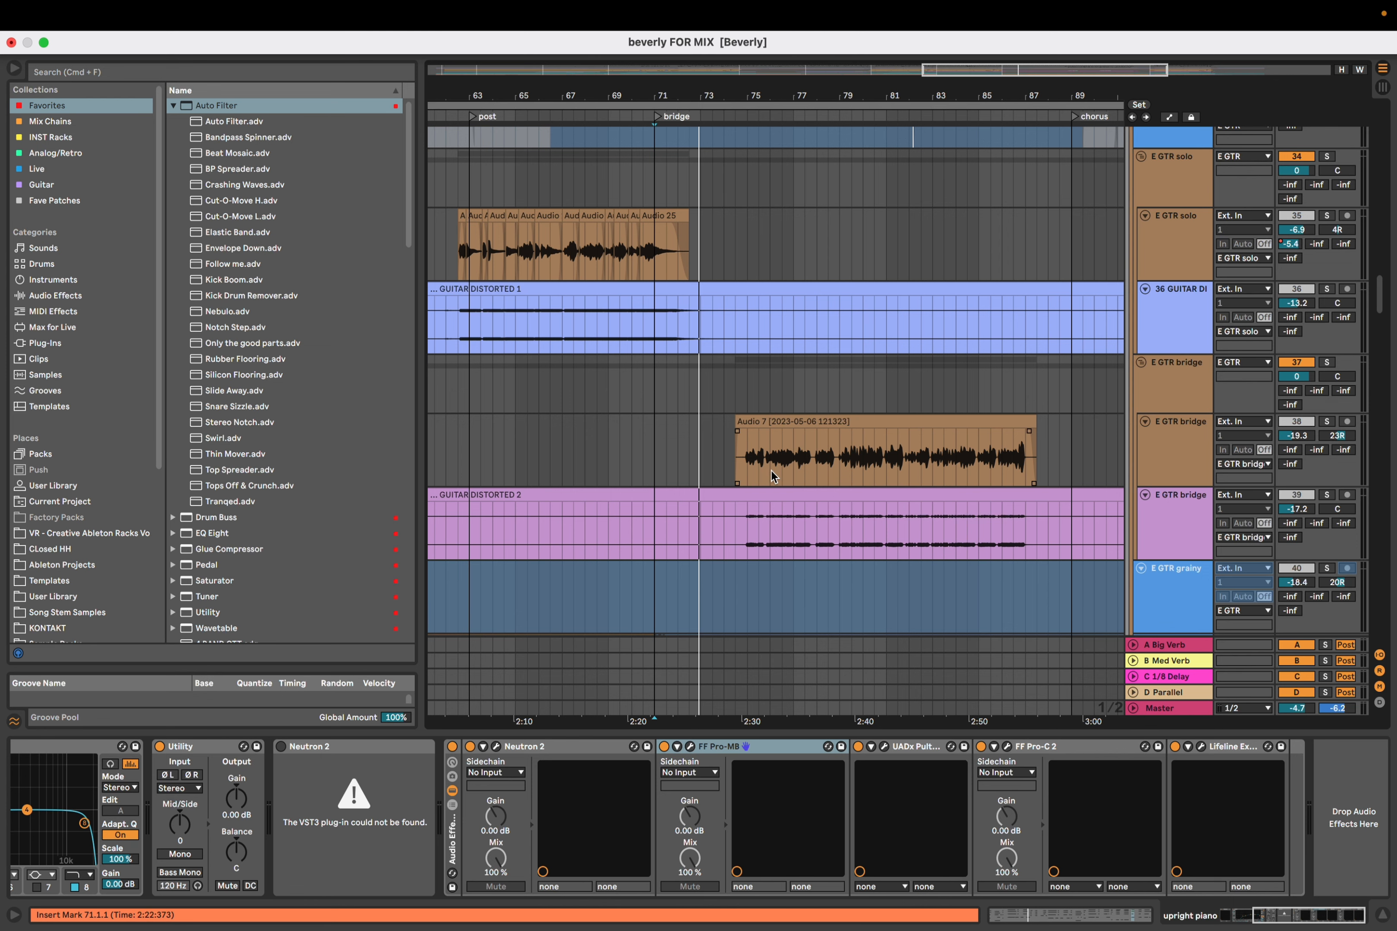
left_click(725, 464)
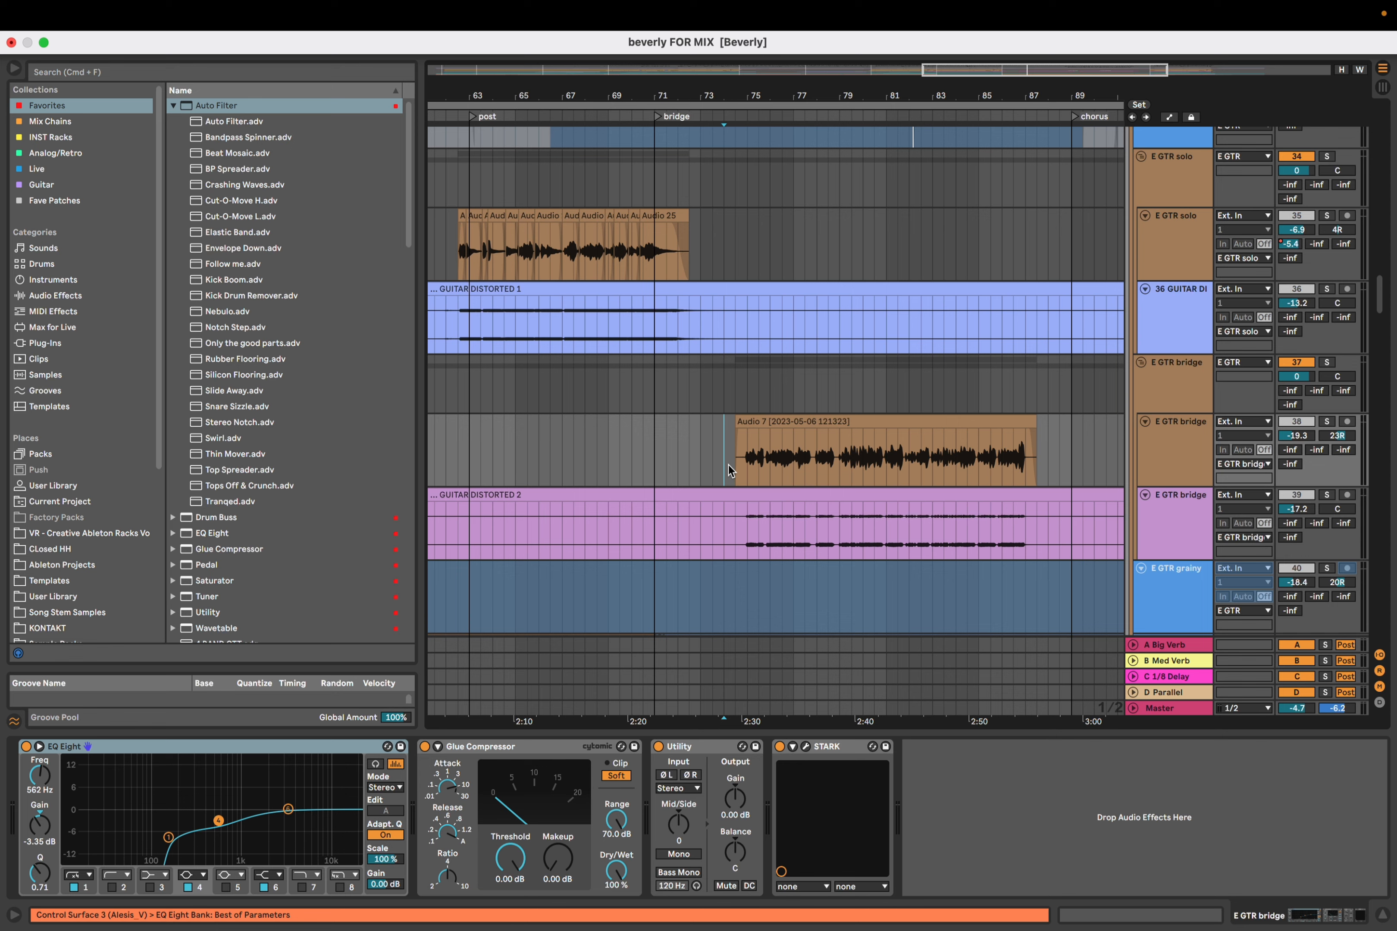
key("plus")
left_click_drag(745, 455, 611, 459)
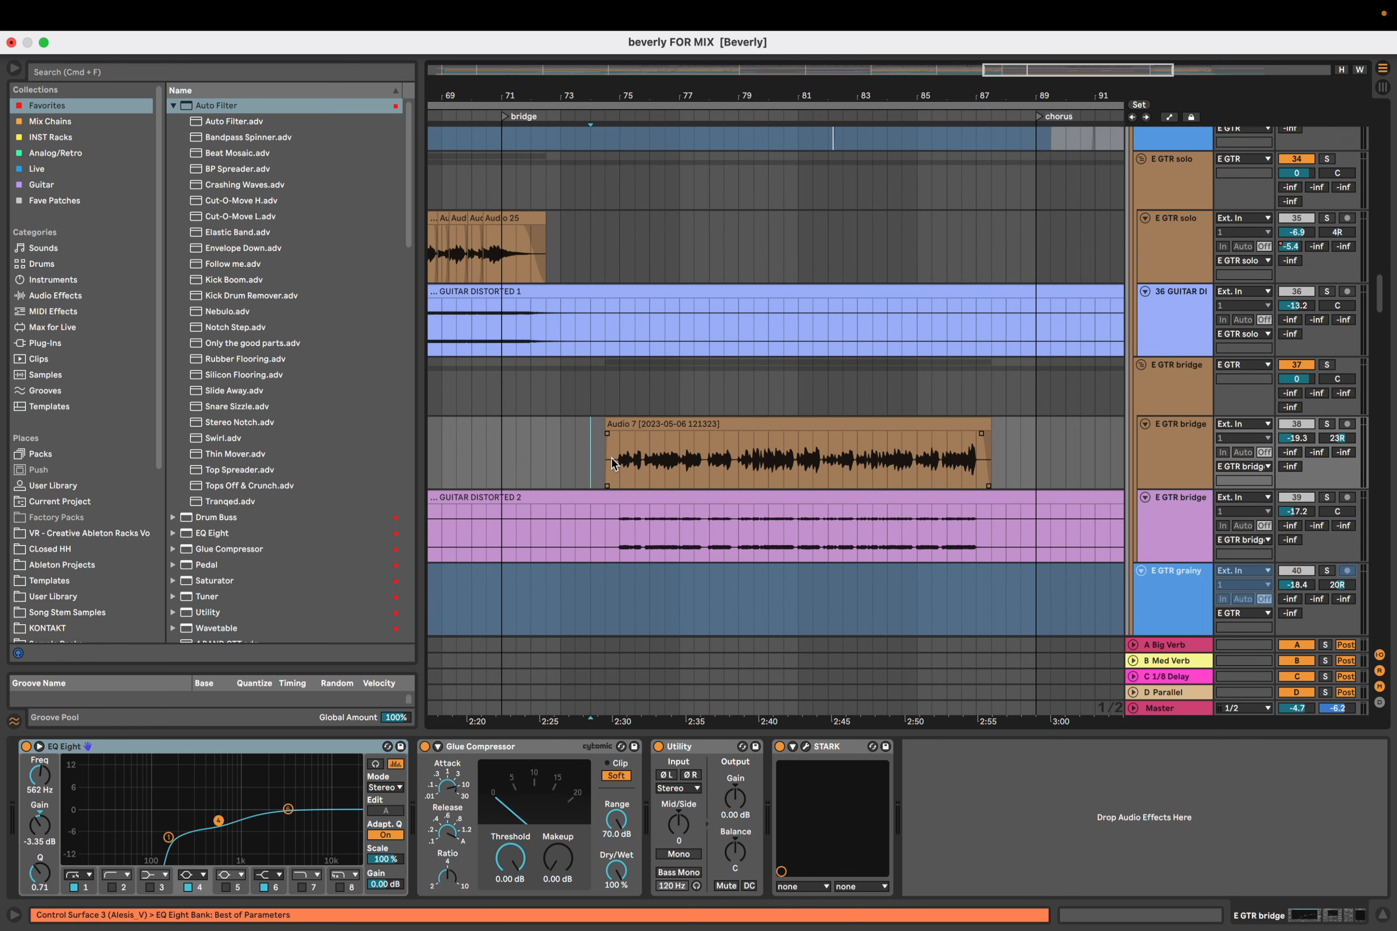
left_click(610, 457)
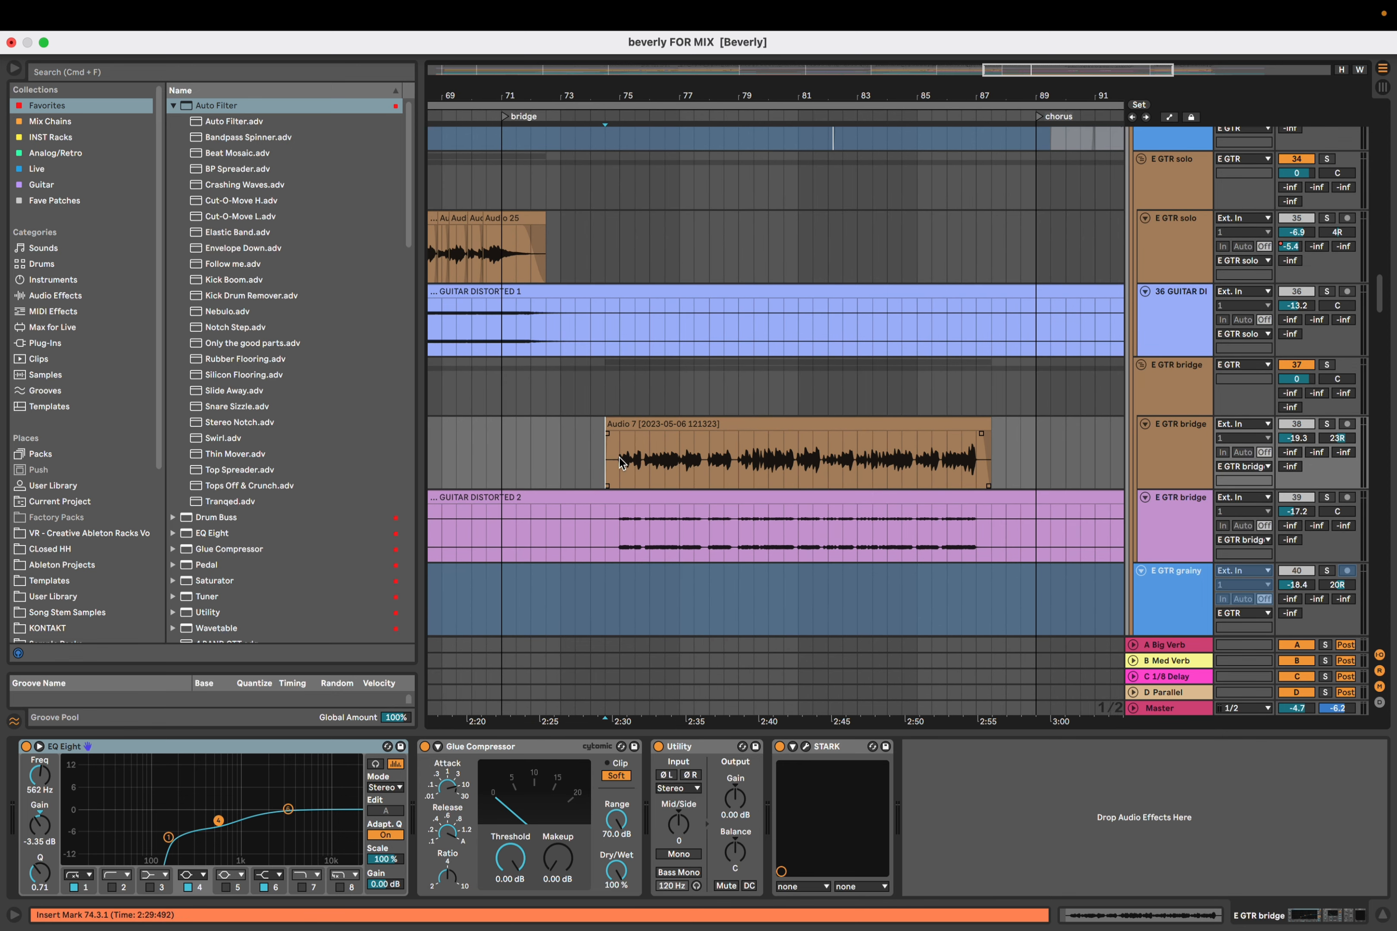
key("s")
left_click(805, 747)
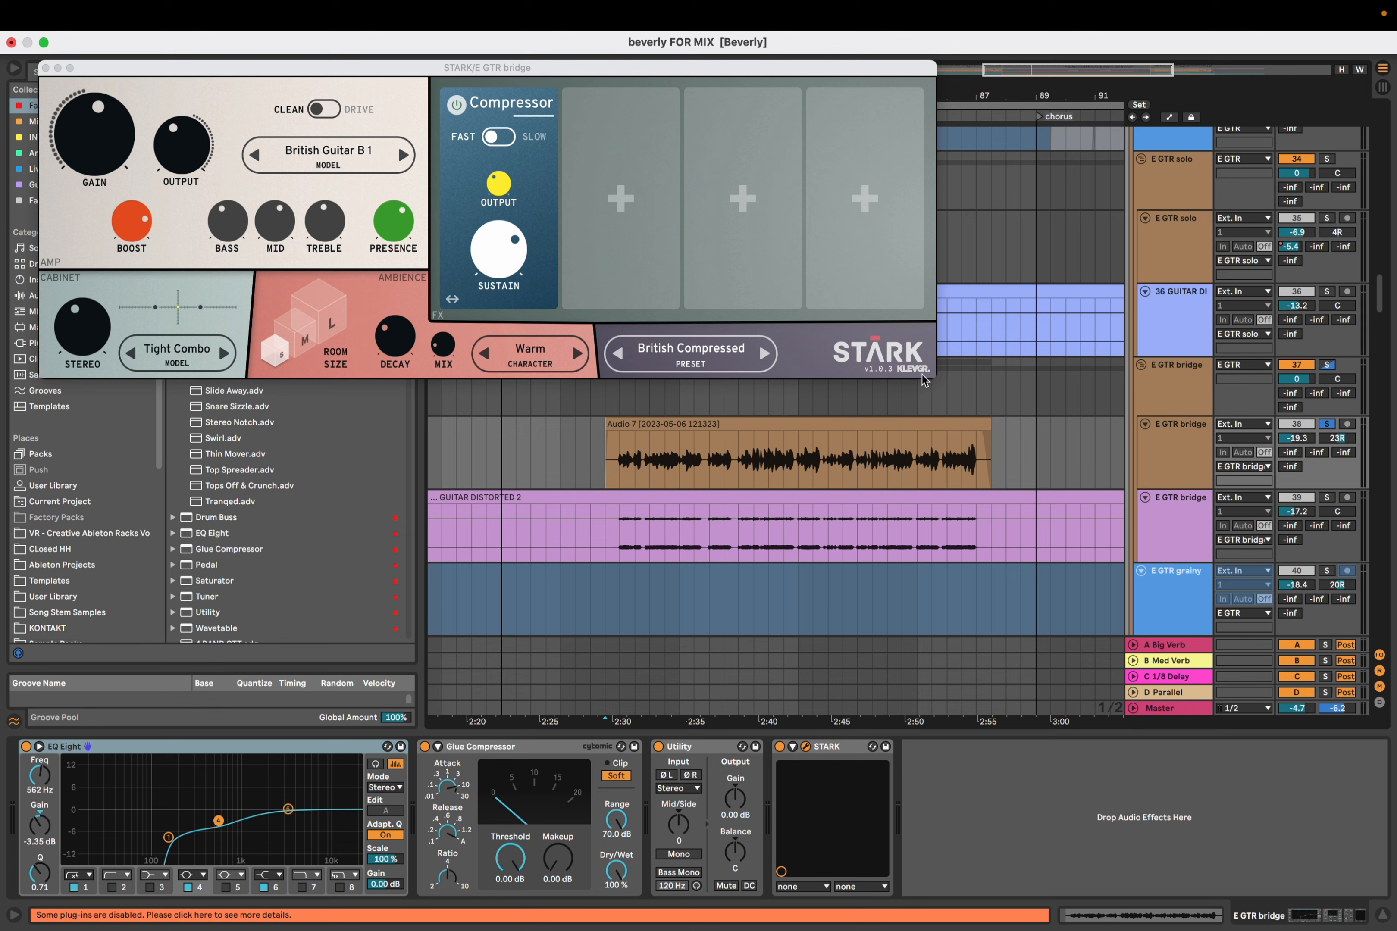
key("space")
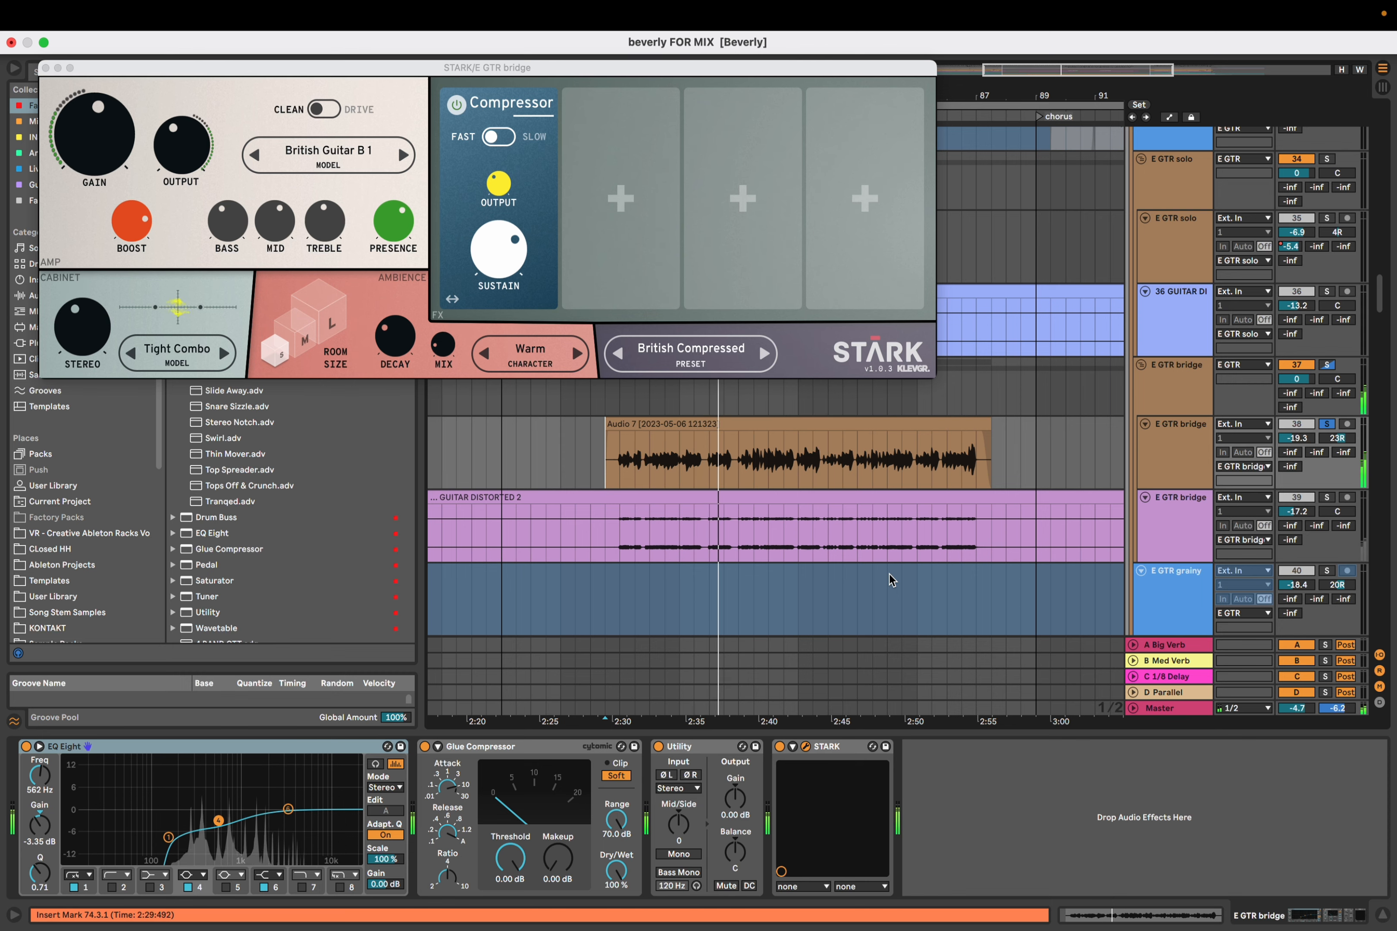
left_click(46, 68)
Solo the E GTR bridge DIST track, play it from bar 75.1, and select its parent E GTR bridge group
scroll(645, 407, "up", 5)
scroll(644, 406, "down", 10)
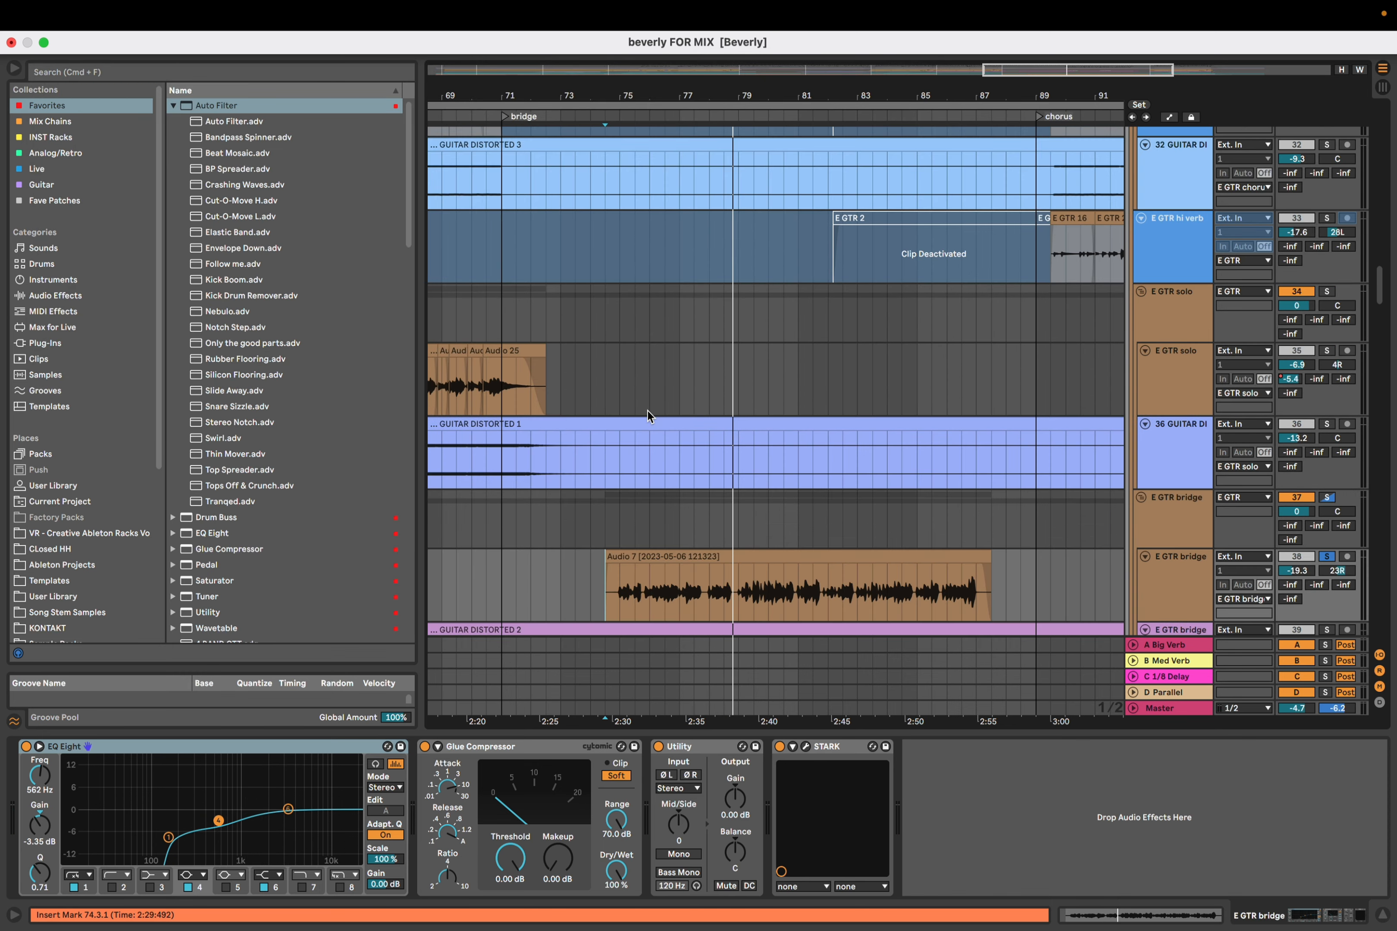
left_click(620, 493)
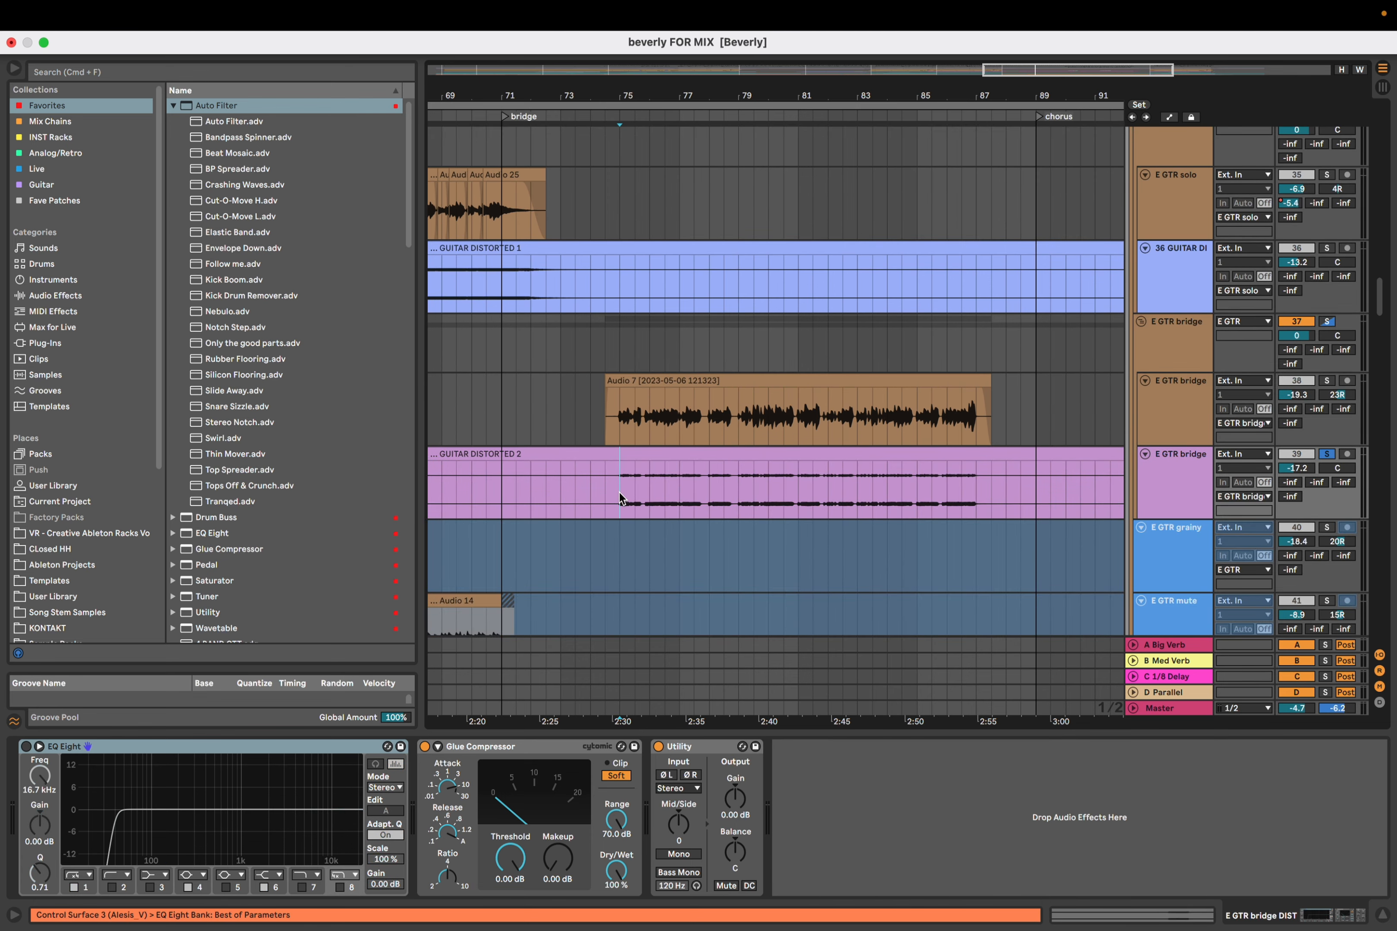
key("space")
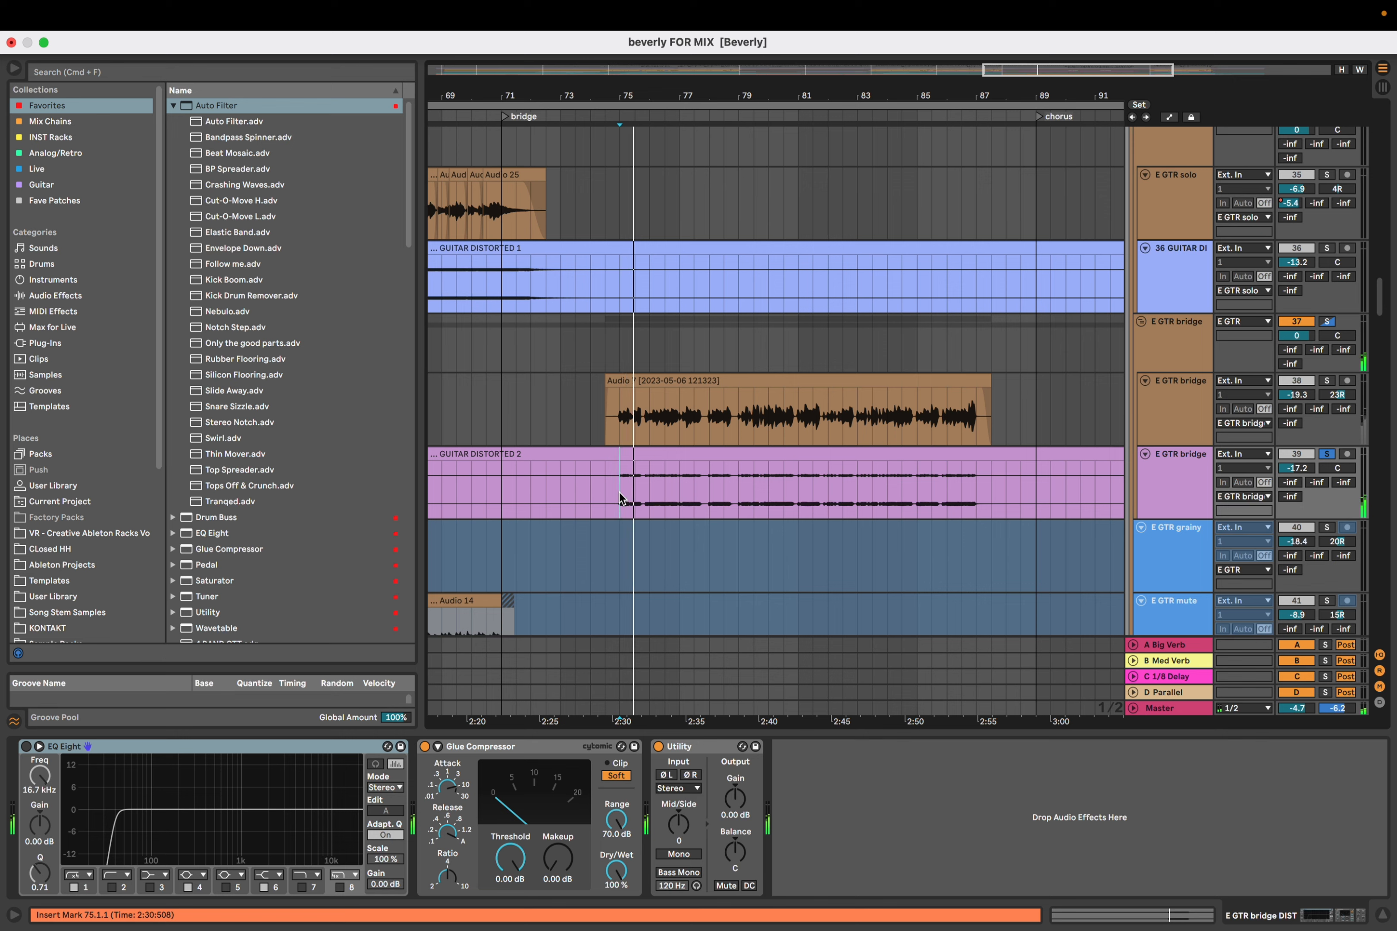
left_click(605, 347)
left_click(613, 349)
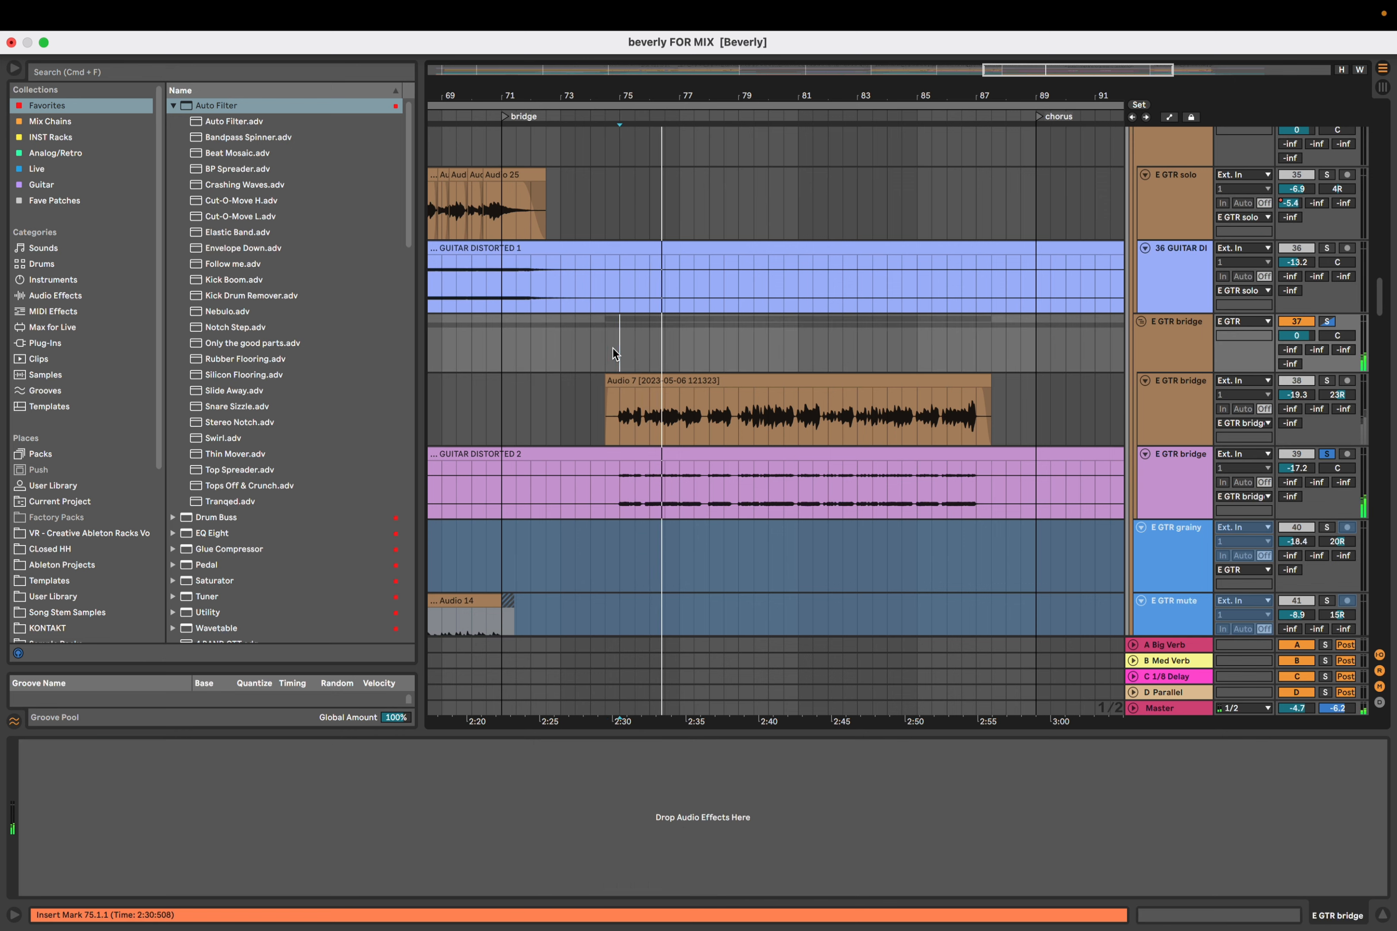
left_click(611, 490)
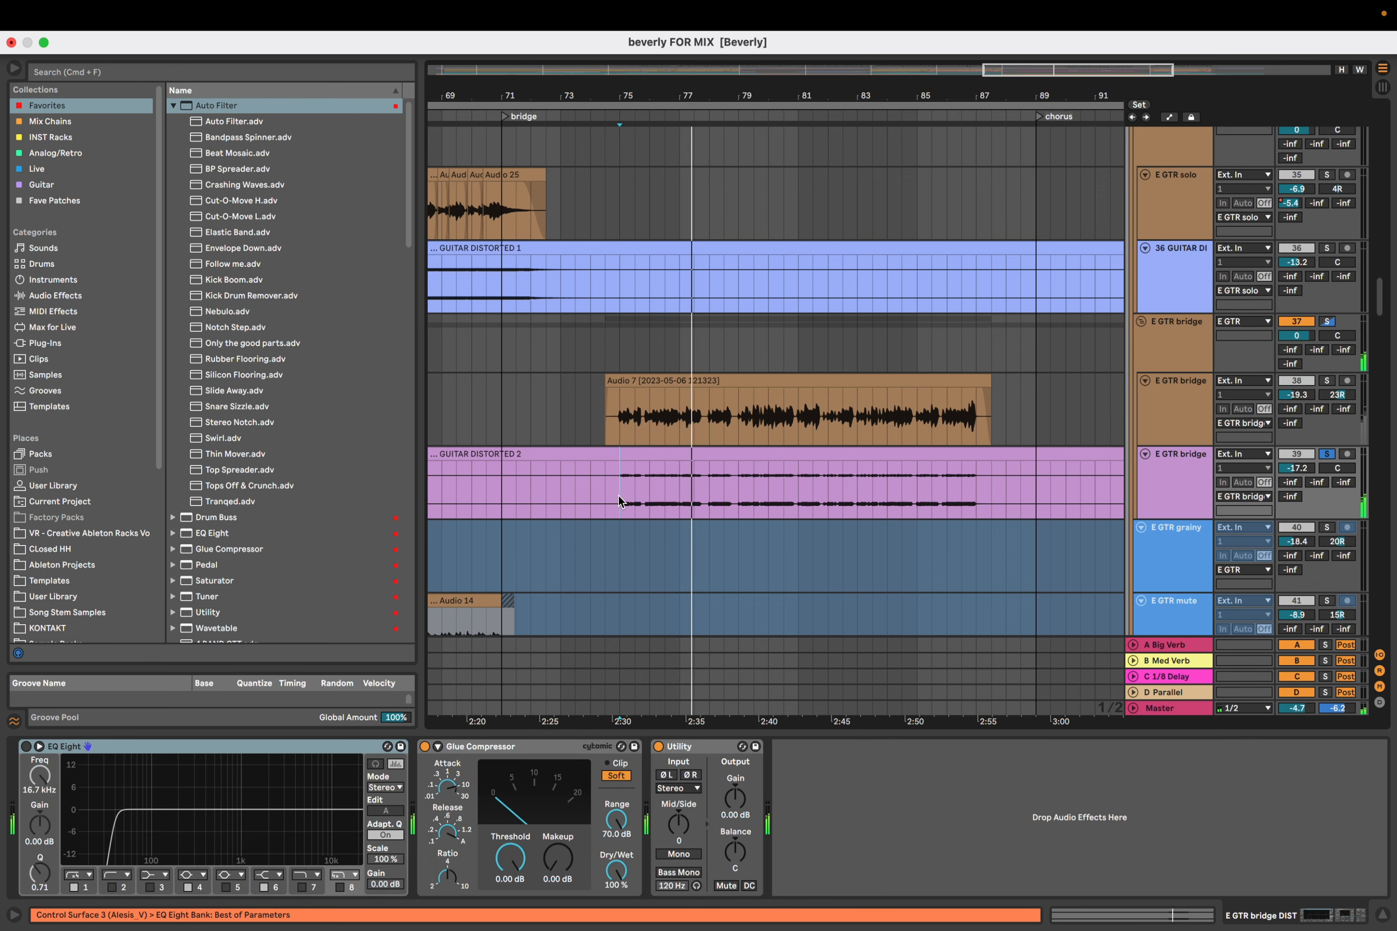
key("space")
left_click(629, 340)
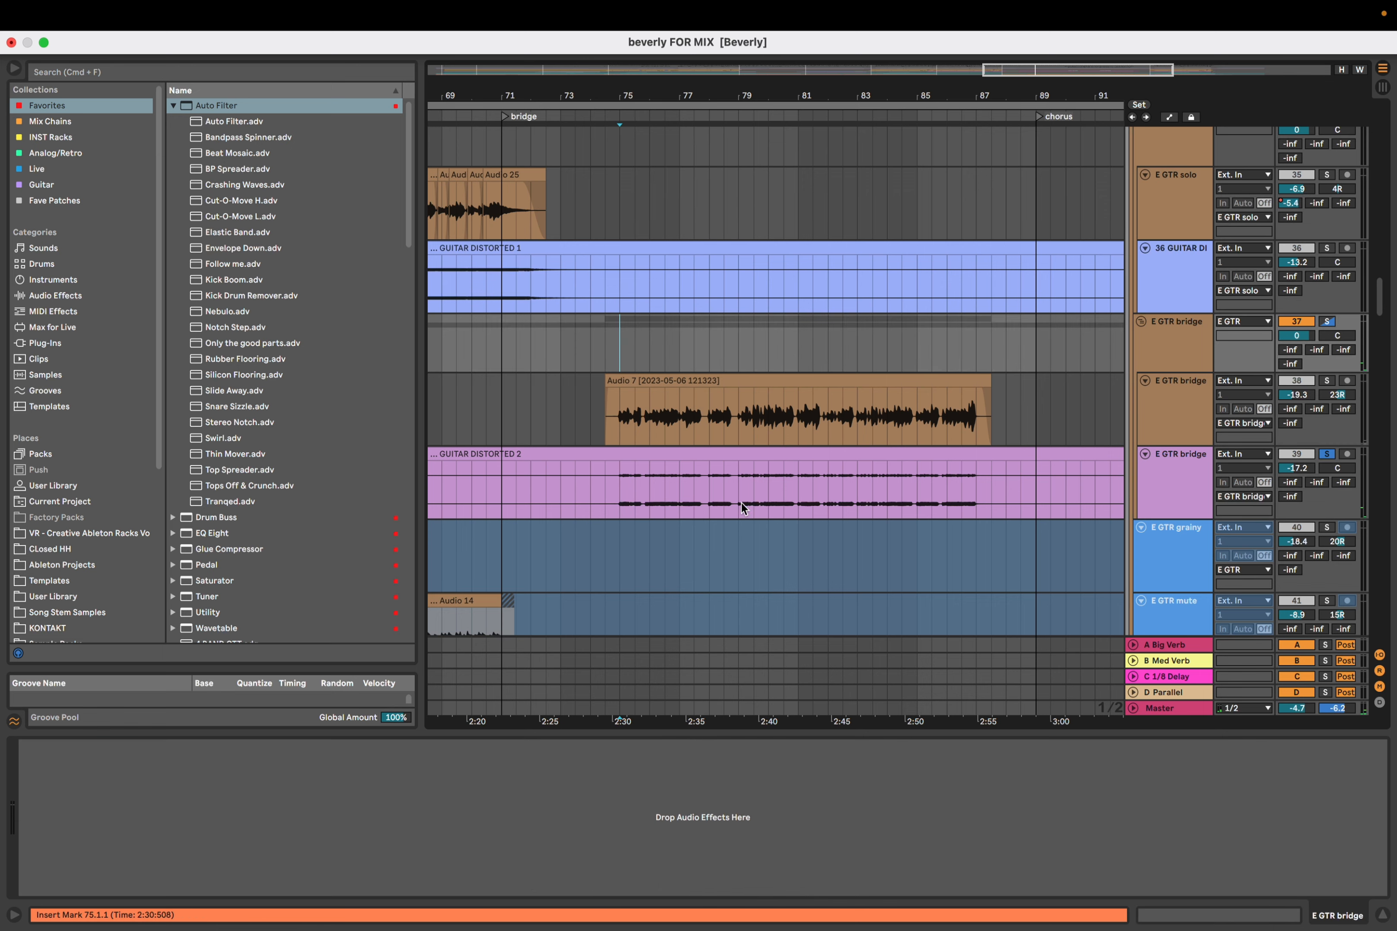
Trim the start of the Audio 7 clip on the E GTR bridge track slightly later
left_click(610, 352)
left_click(602, 353)
scroll(602, 353, "up", 2)
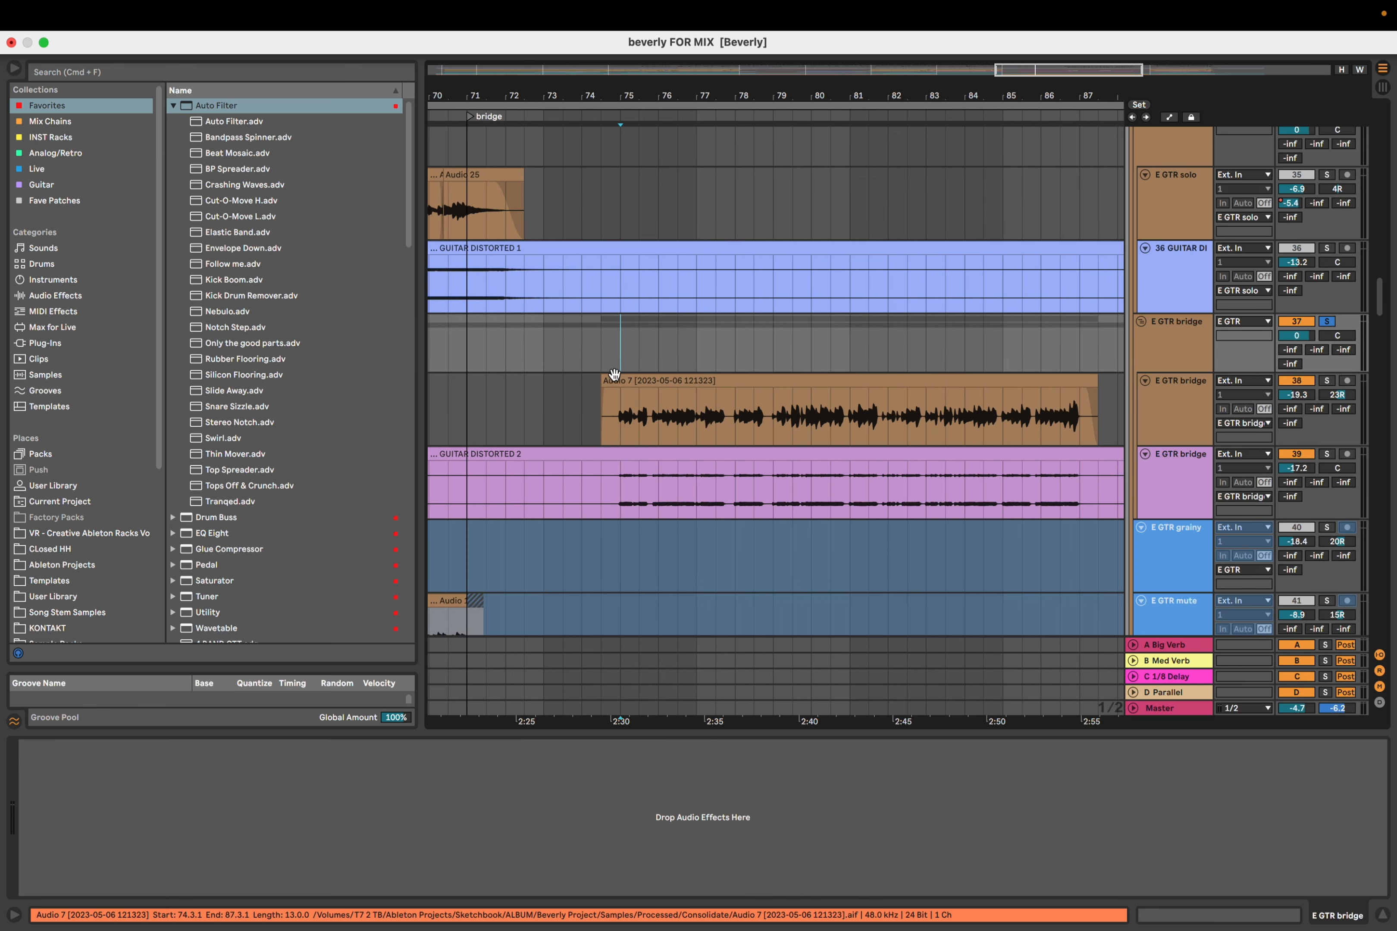
left_click_drag(603, 381, 607, 381)
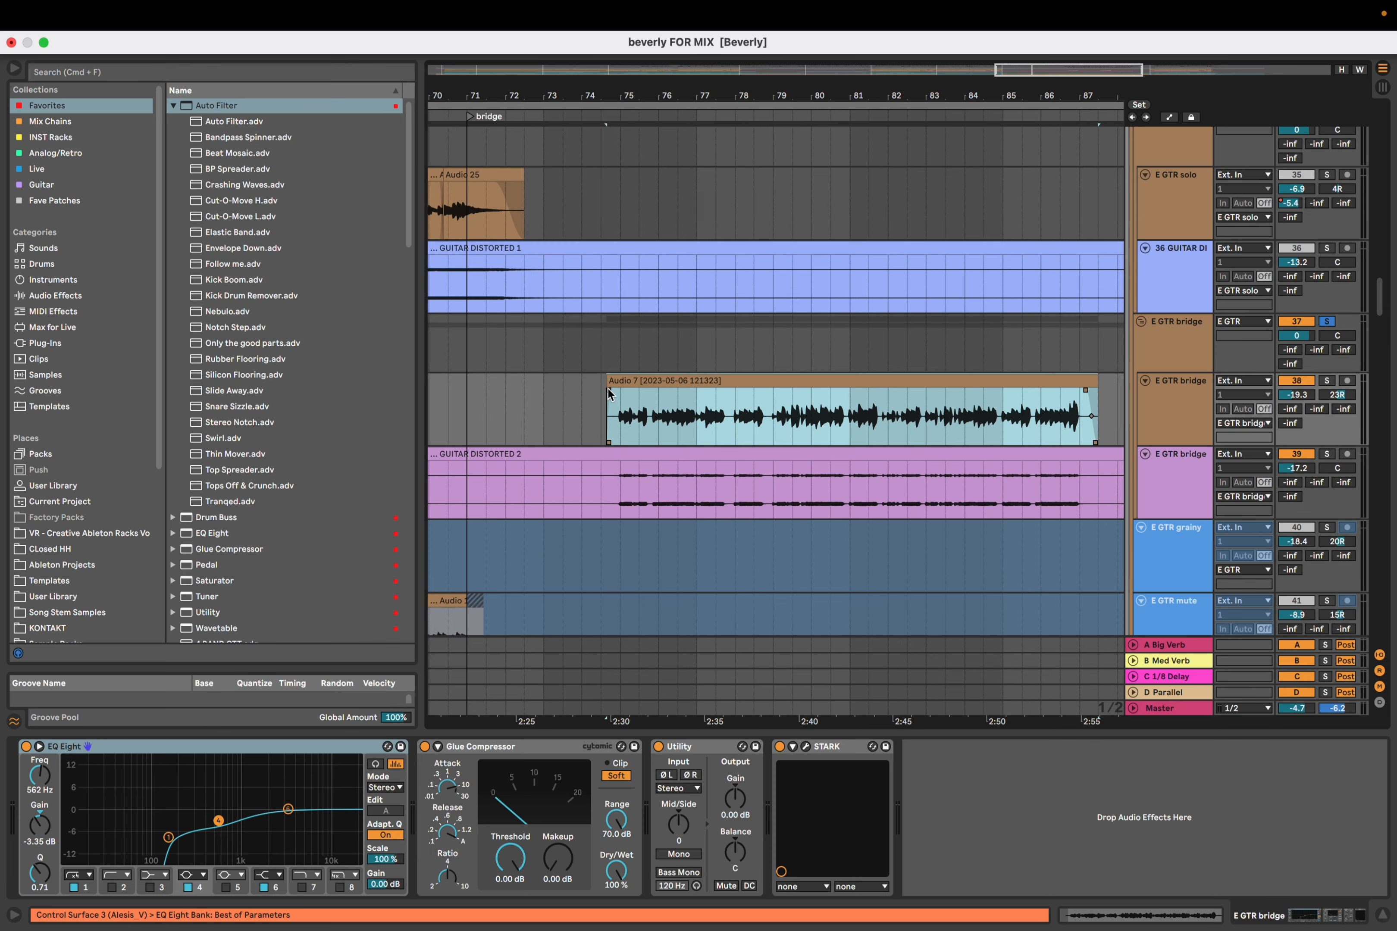
Play the soloed E GTR bridge group from bar 74.3 while looking over the drum and guitar tracks
left_click(605, 365)
key("space")
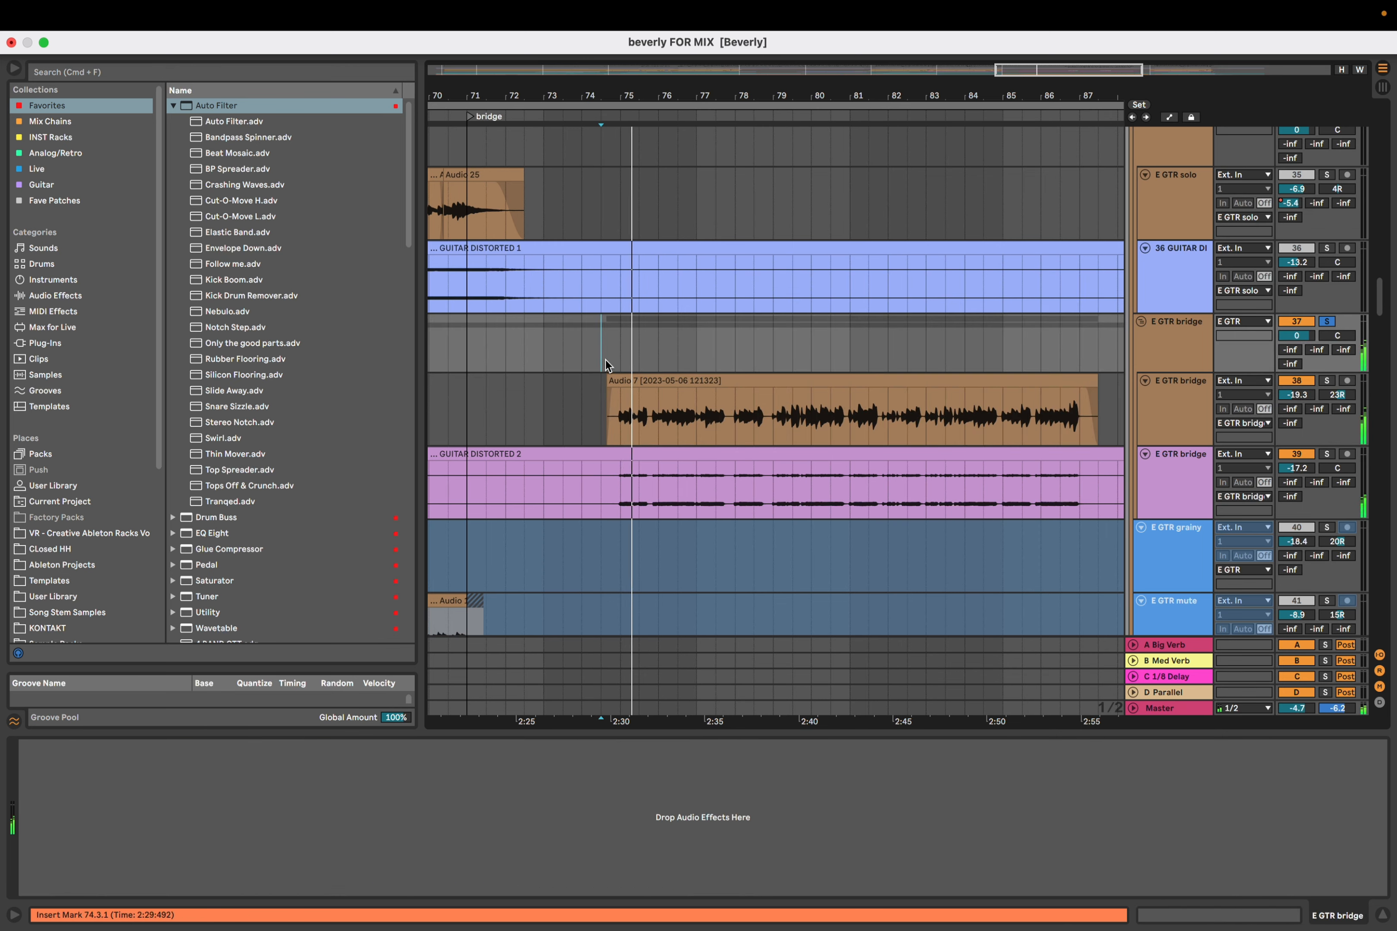
scroll(624, 378, "down", 5)
scroll(622, 438, "up", 6)
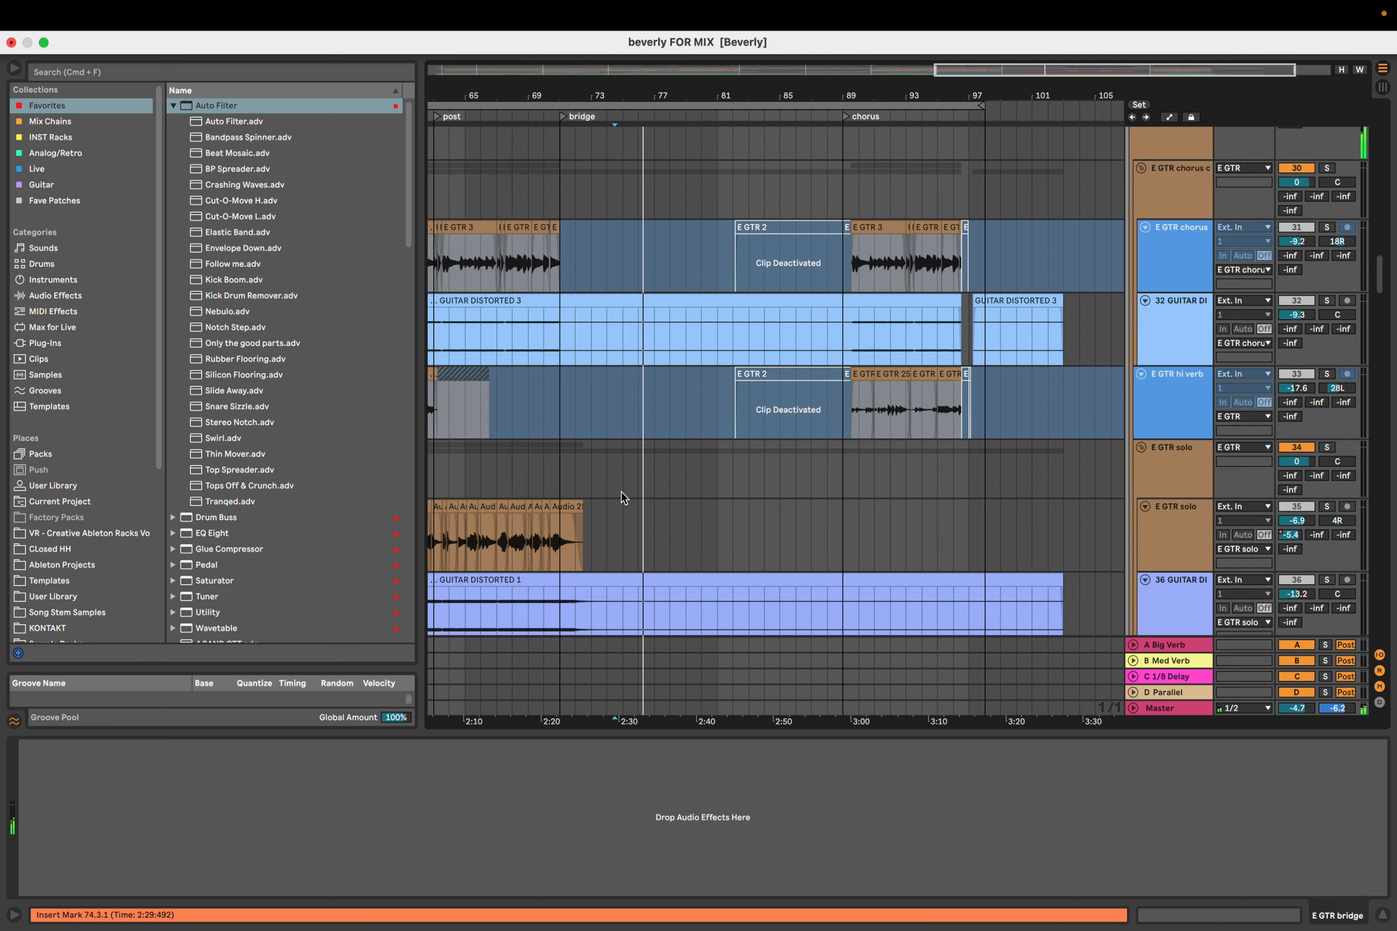
scroll(621, 492, "up", 10)
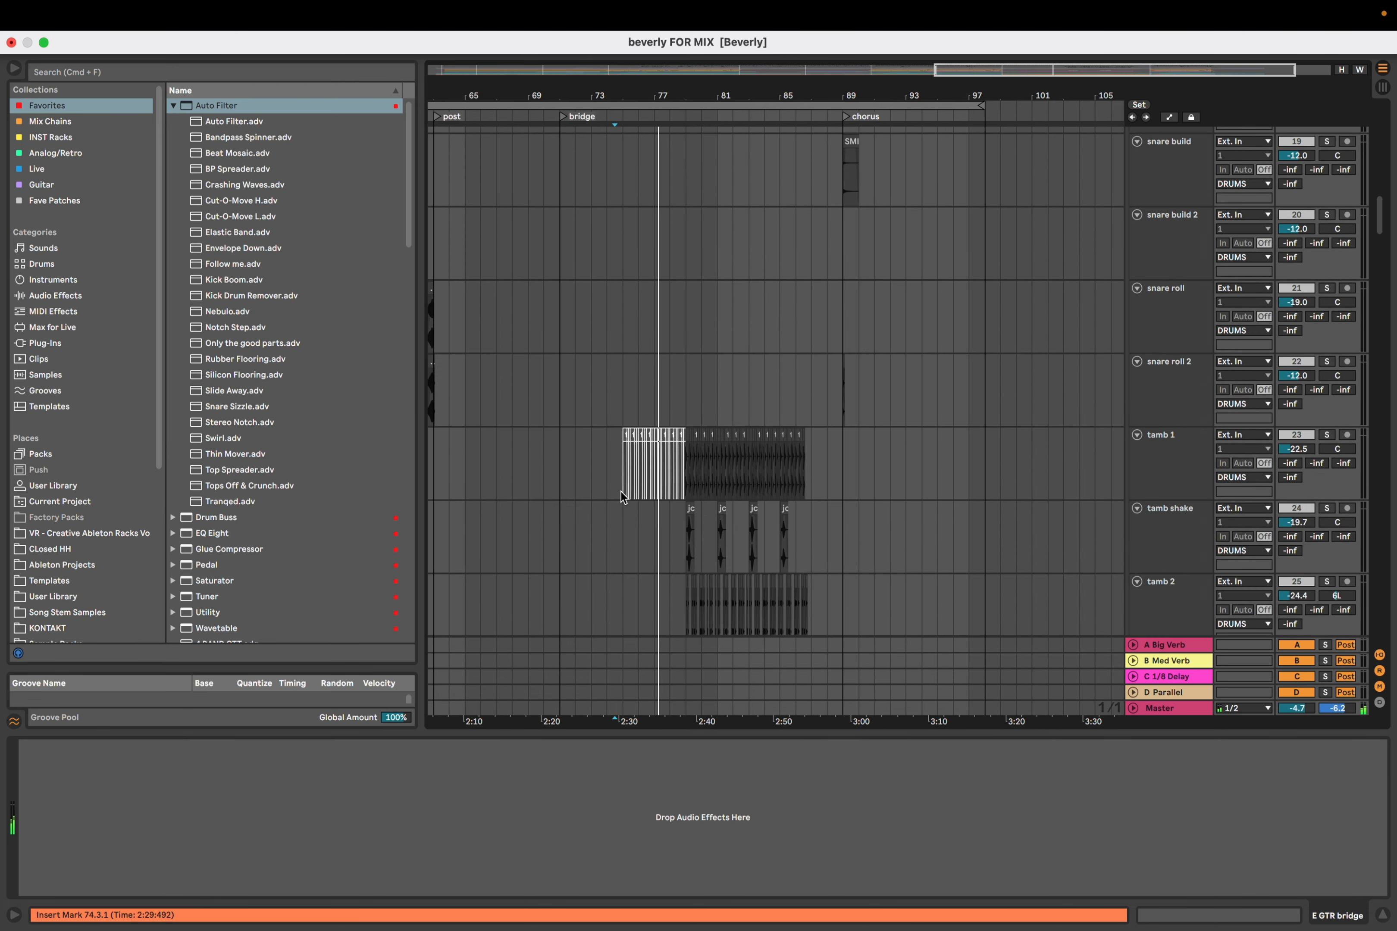
scroll(621, 491, "down", 6)
scroll(620, 491, "down", 4)
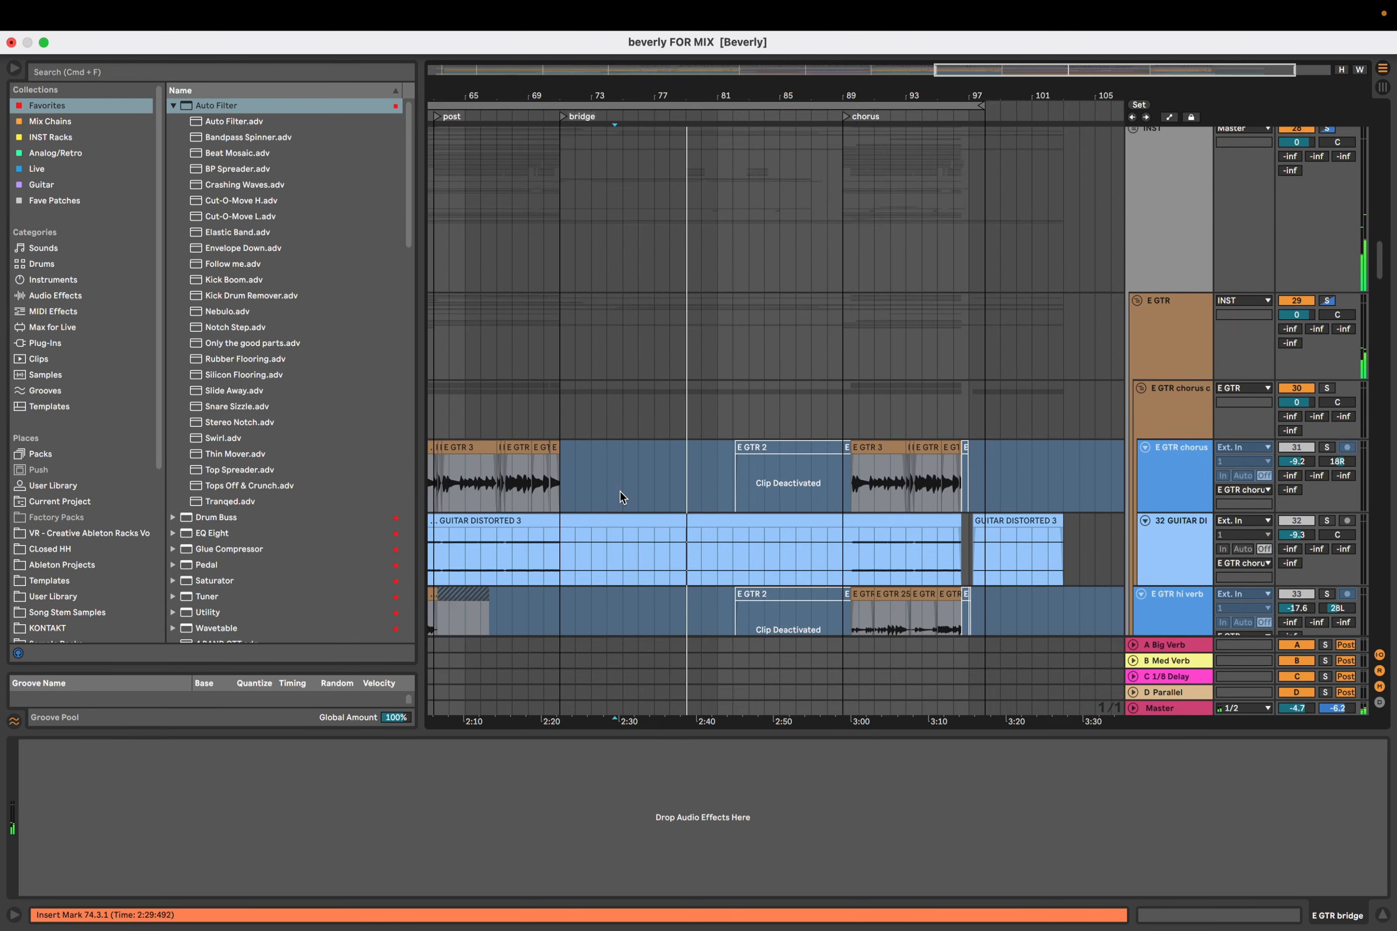
Solo the organ track and play it from the Kontakt 3 clip in the bridge
scroll(620, 491, "down", 20)
scroll(620, 491, "down", 10)
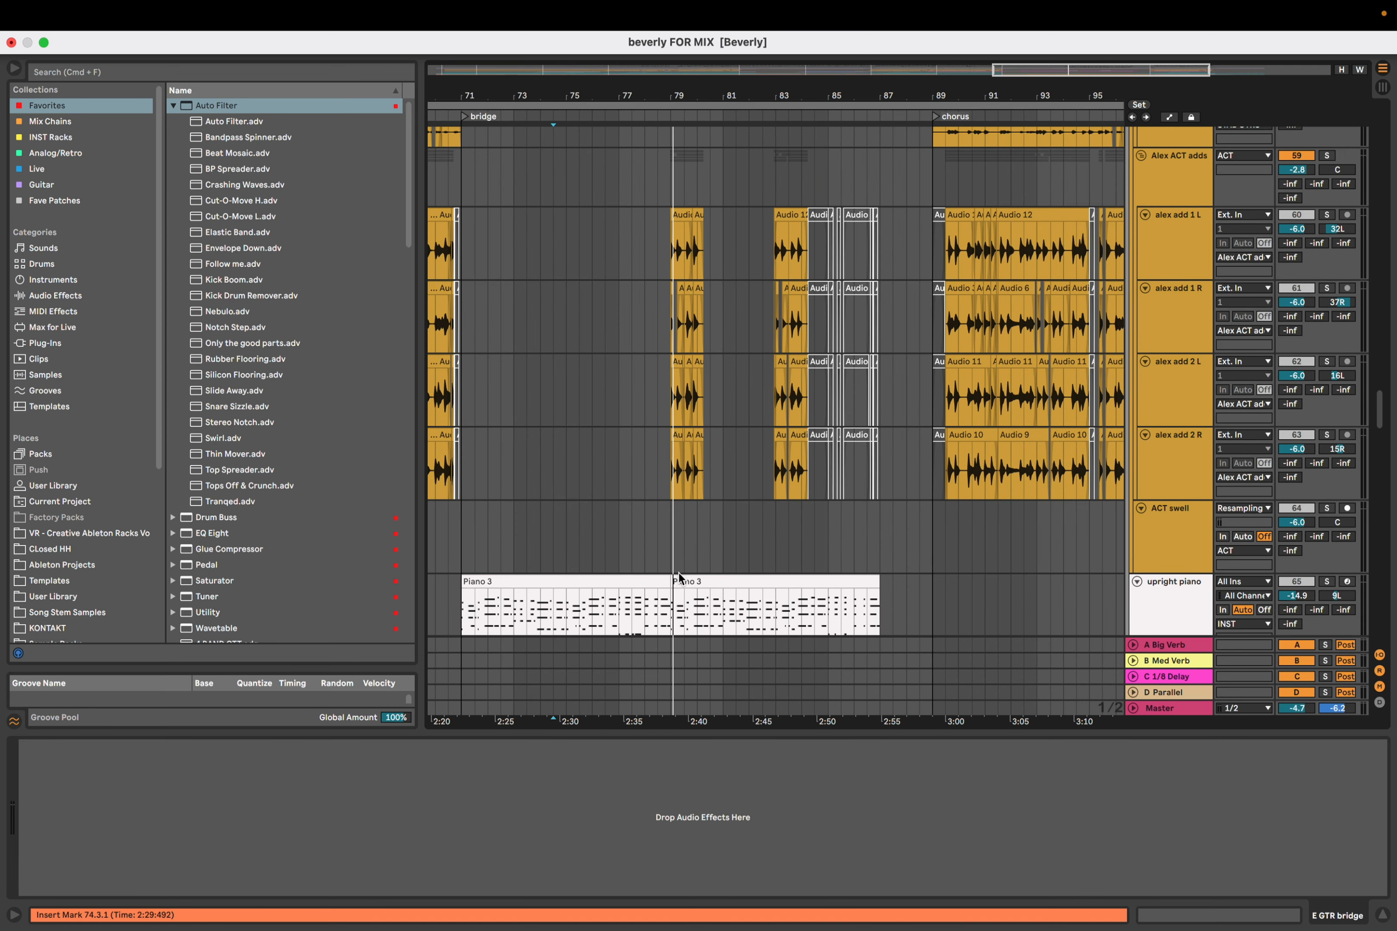
scroll(679, 571, "down", 4)
left_click(548, 486)
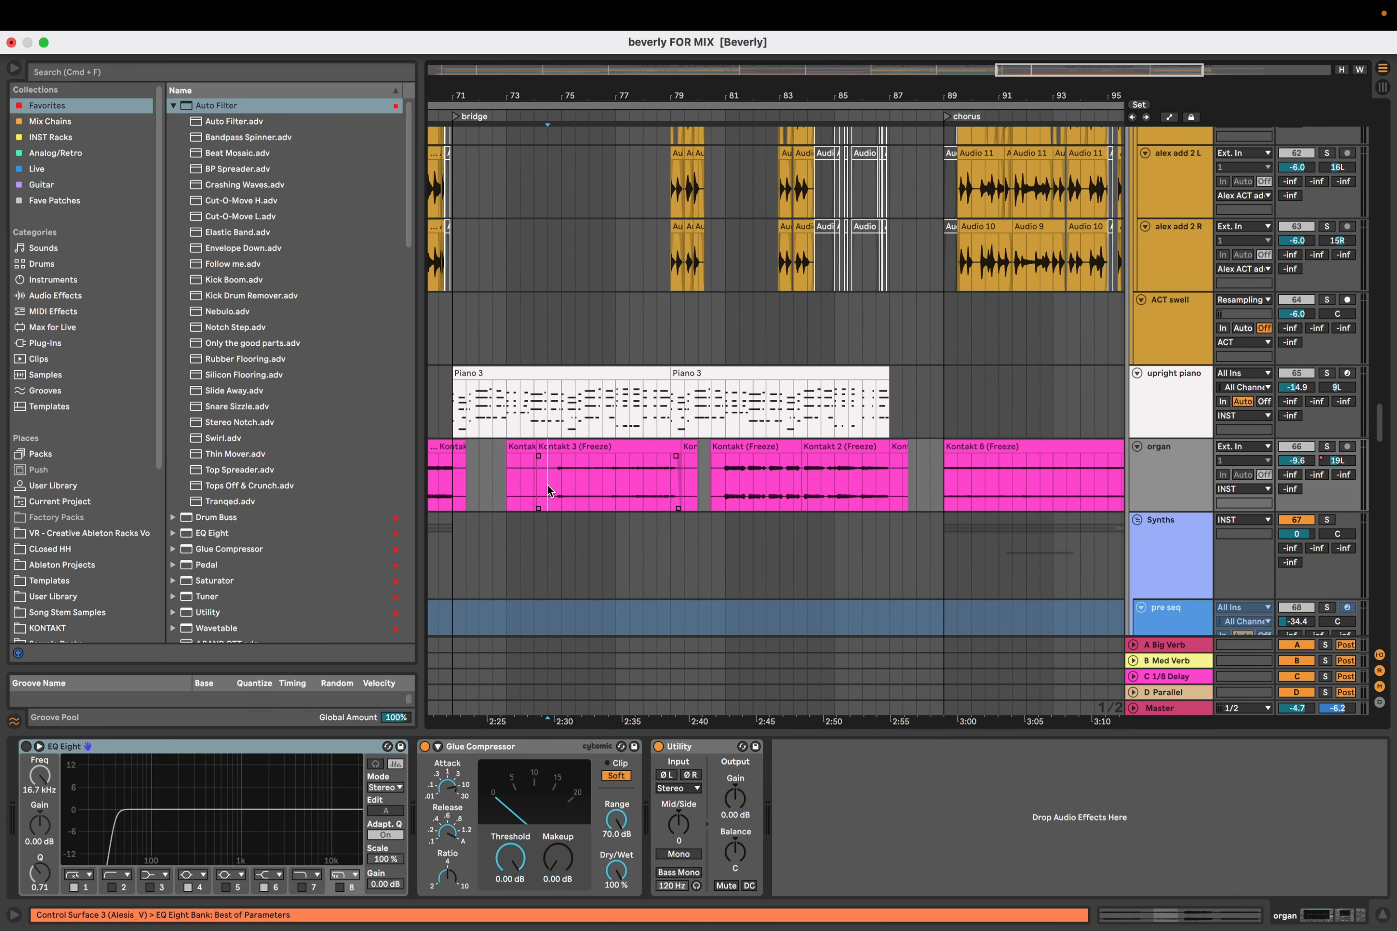
key("space")
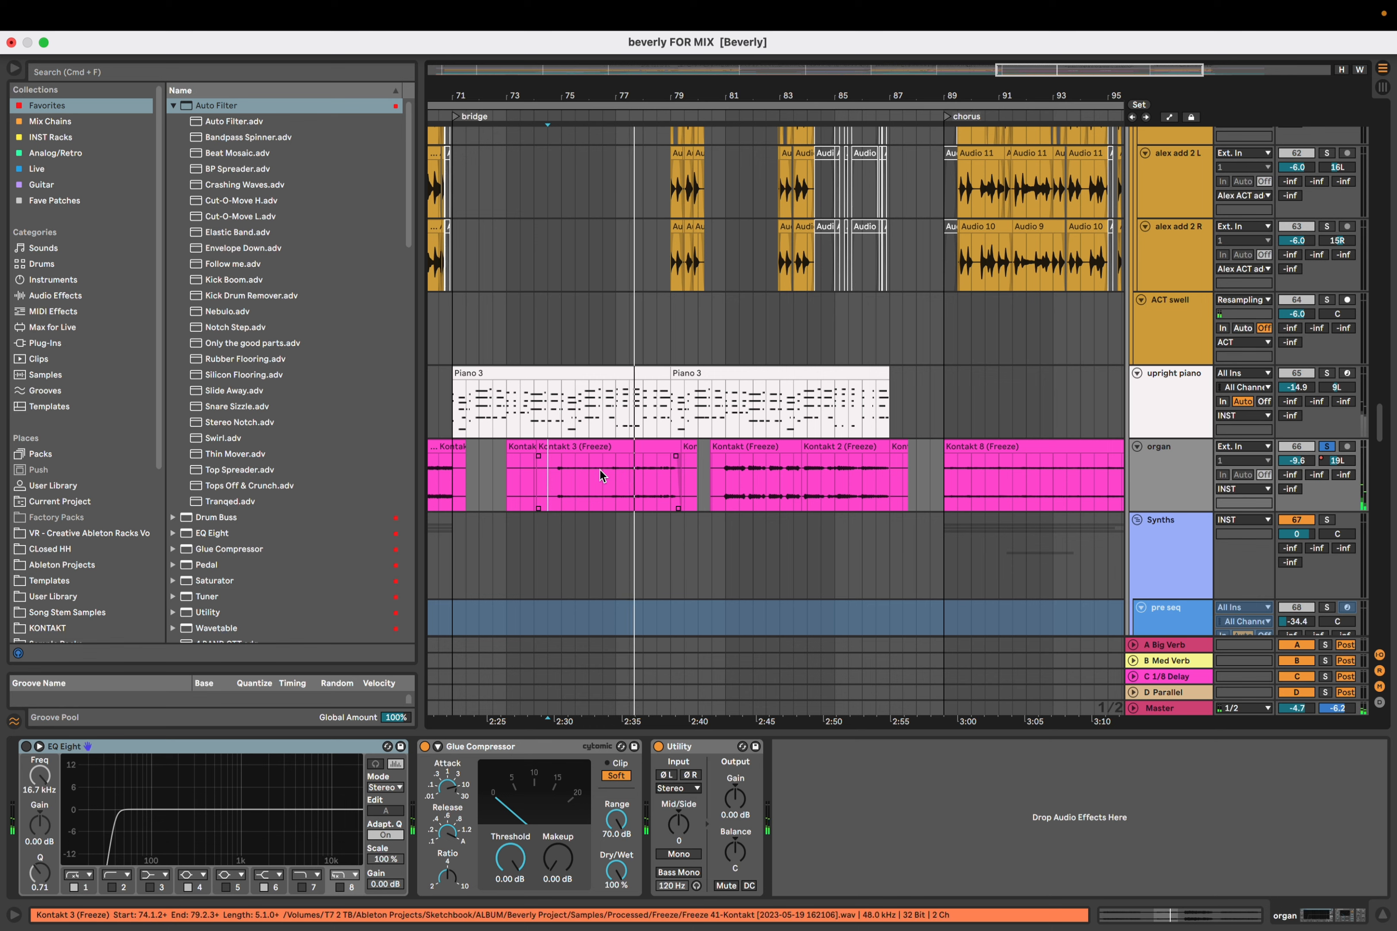
Play the bridge from bar 80.3 with all tracks, and replay it from there with the organ soloed
left_click(719, 472)
key("space")
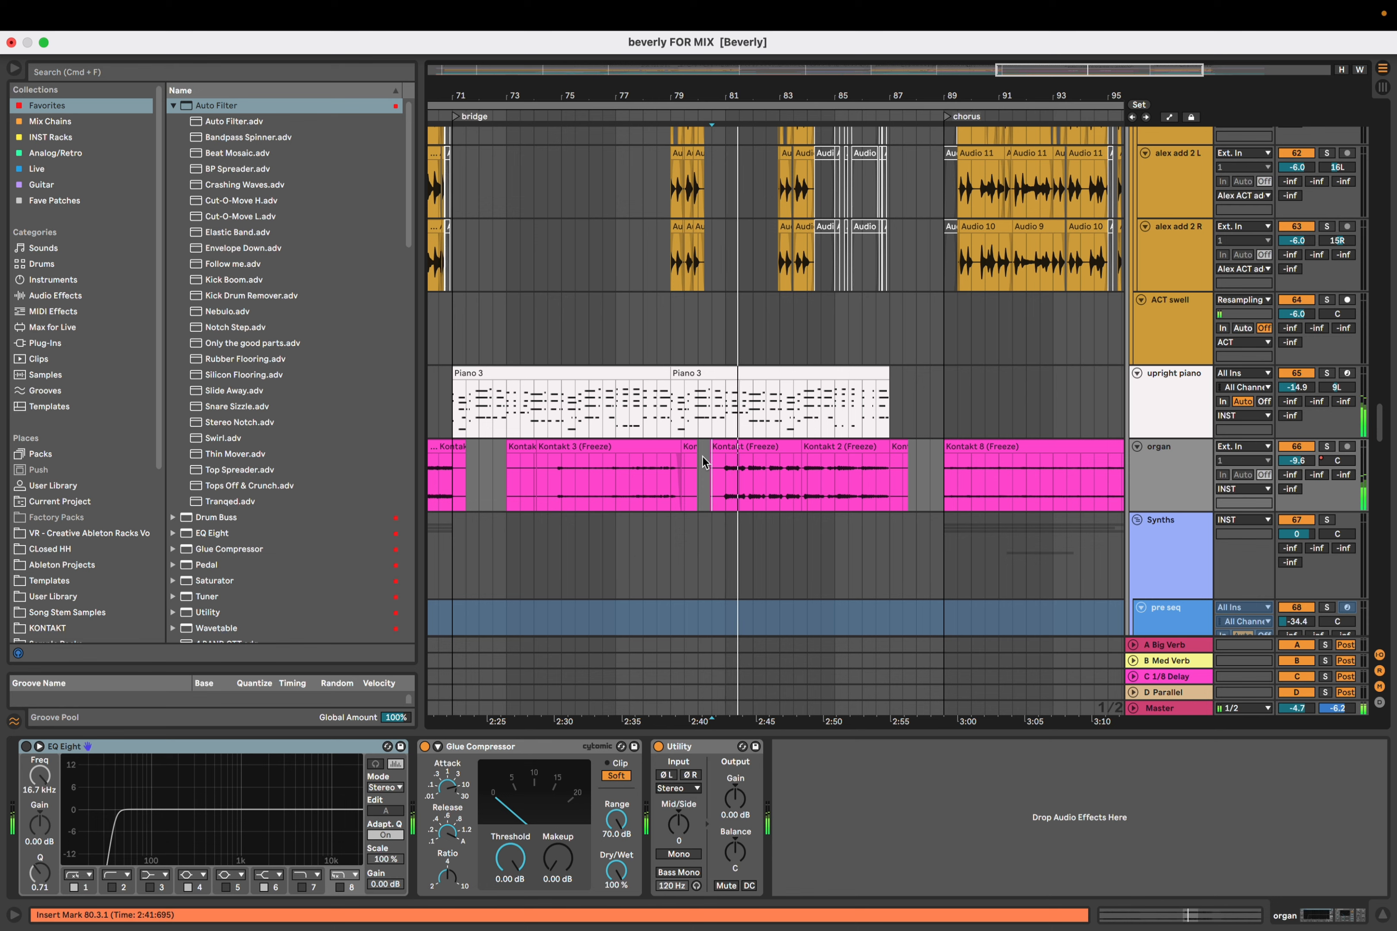
key("space")
key("s")
key("space")
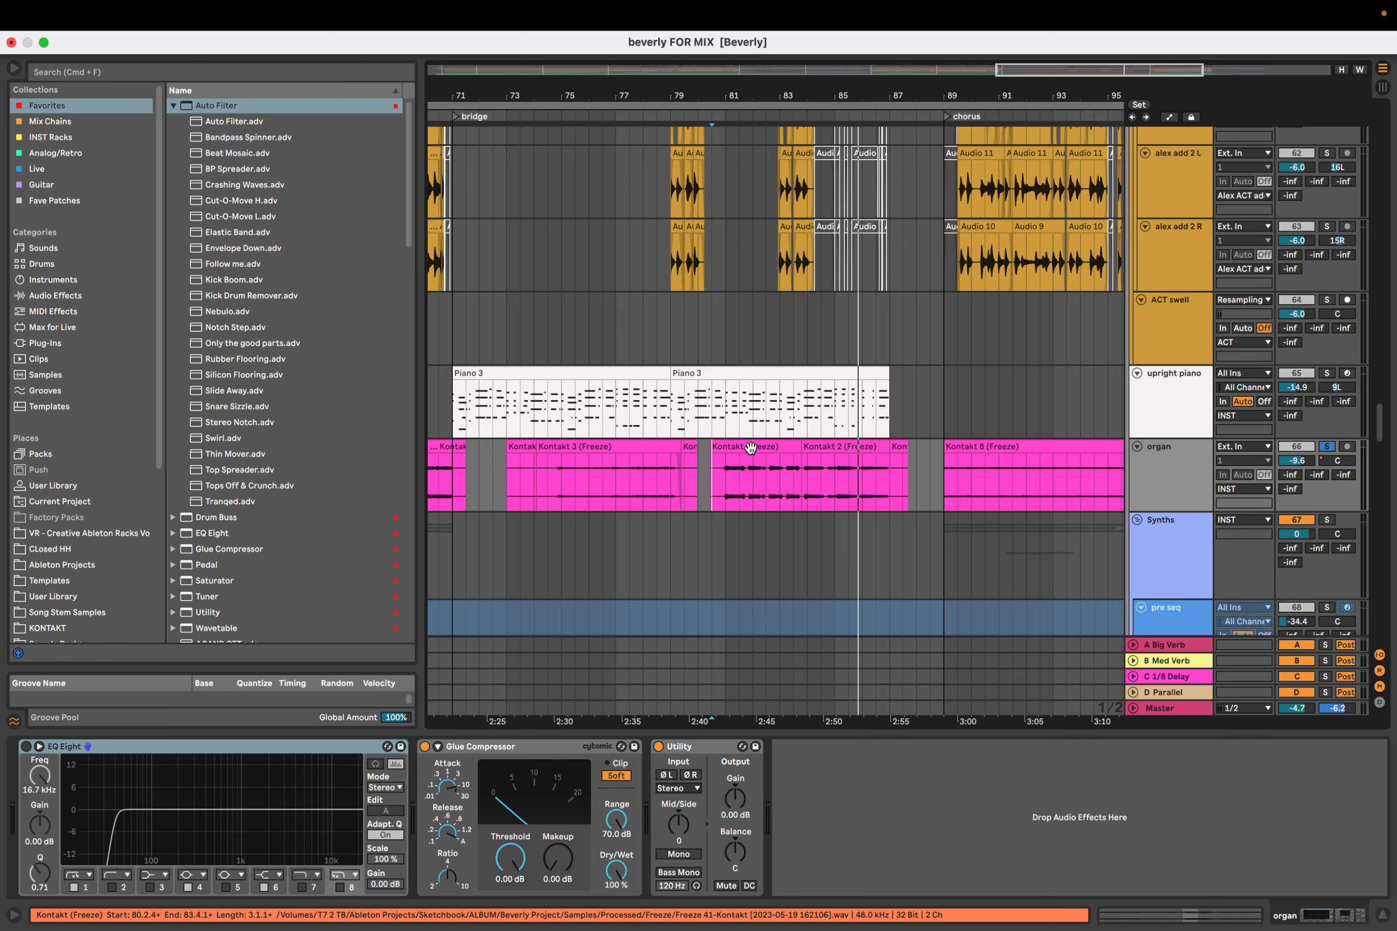
Solo the Alex ACT adds group, play it from bar 79.1 in the bridge, and remove its solo
scroll(728, 470, "up", 3)
scroll(728, 497, "down", 1)
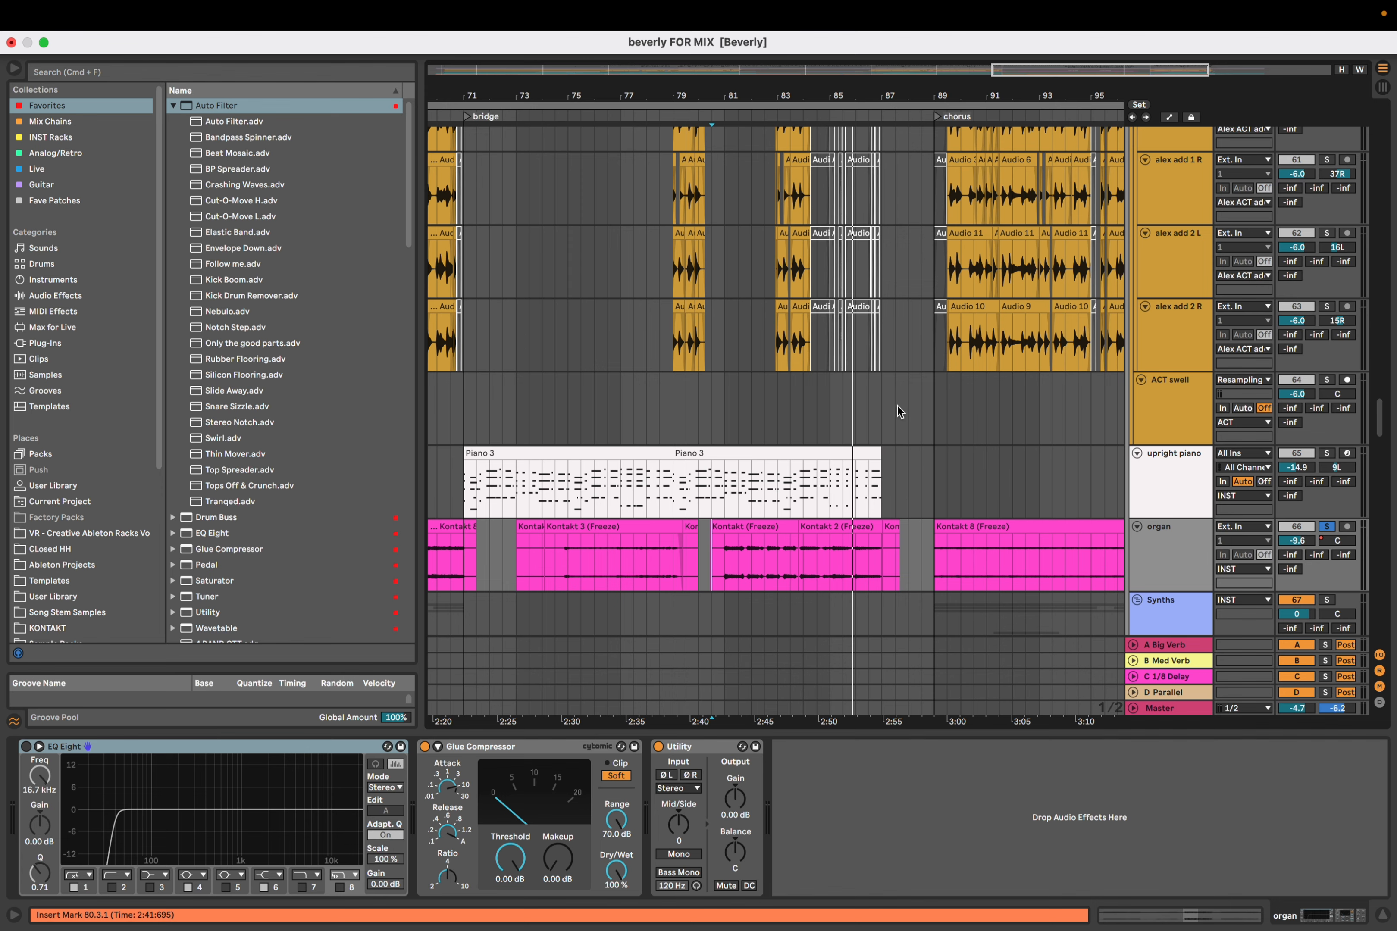
scroll(716, 458, "up", 5)
scroll(697, 448, "up", 2)
scroll(683, 372, "up", 4)
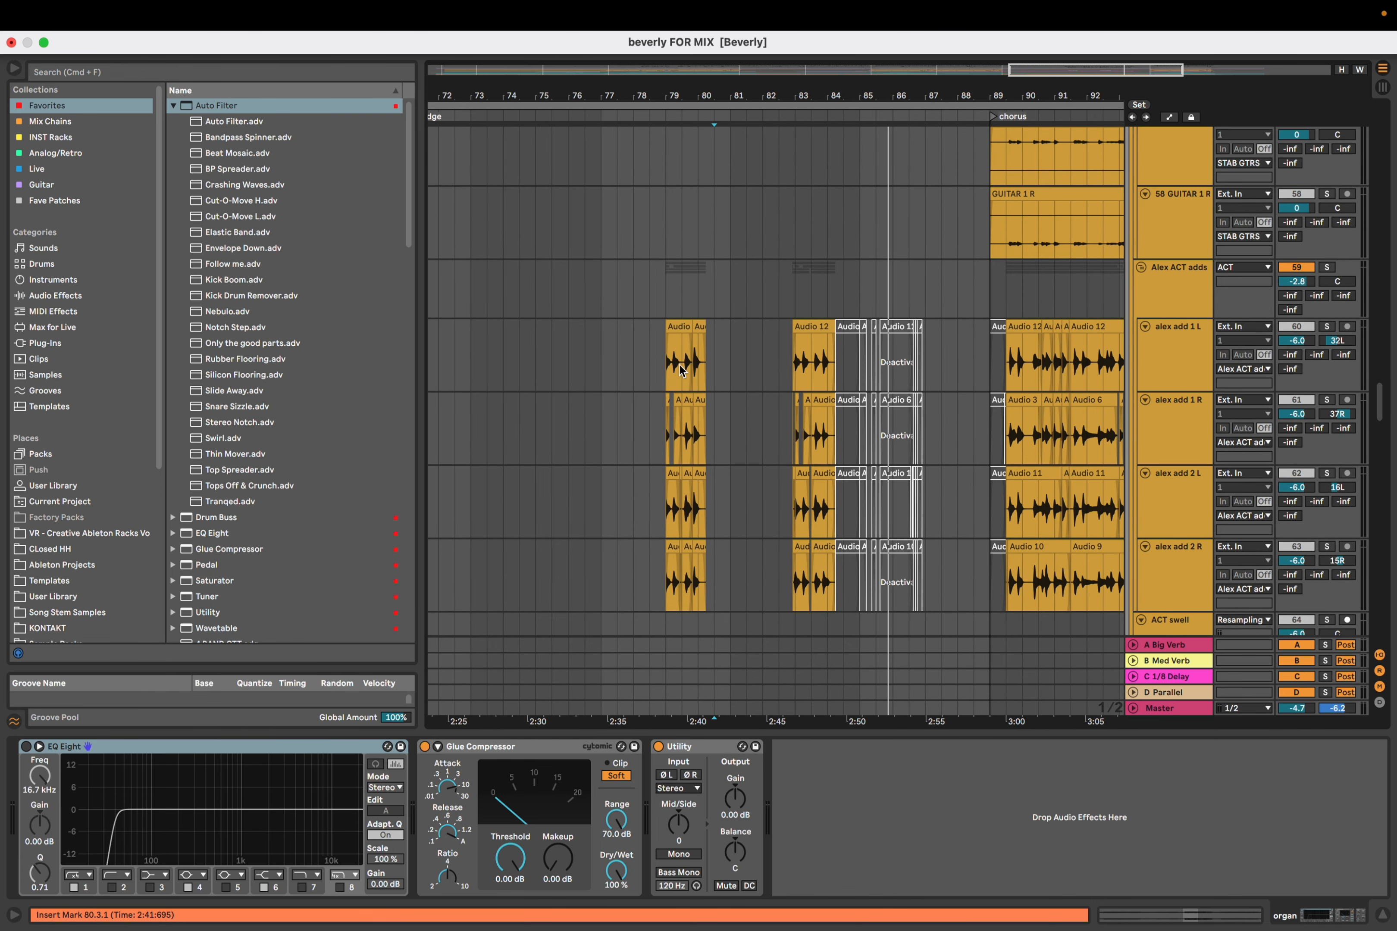
left_click_drag(654, 293, 755, 327)
left_click(755, 330)
left_click(764, 328)
key("s")
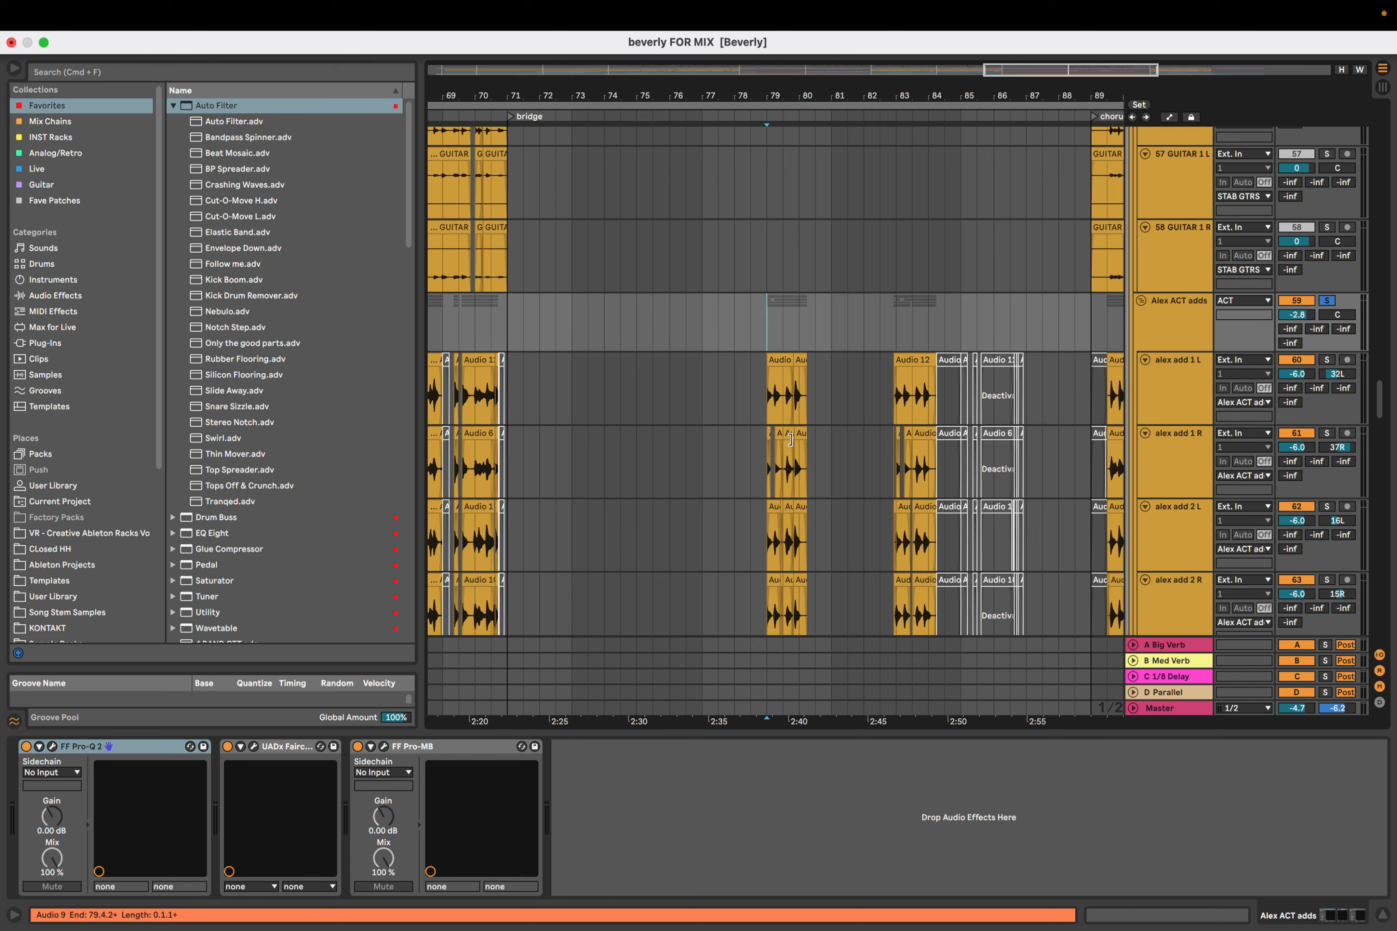
key("space")
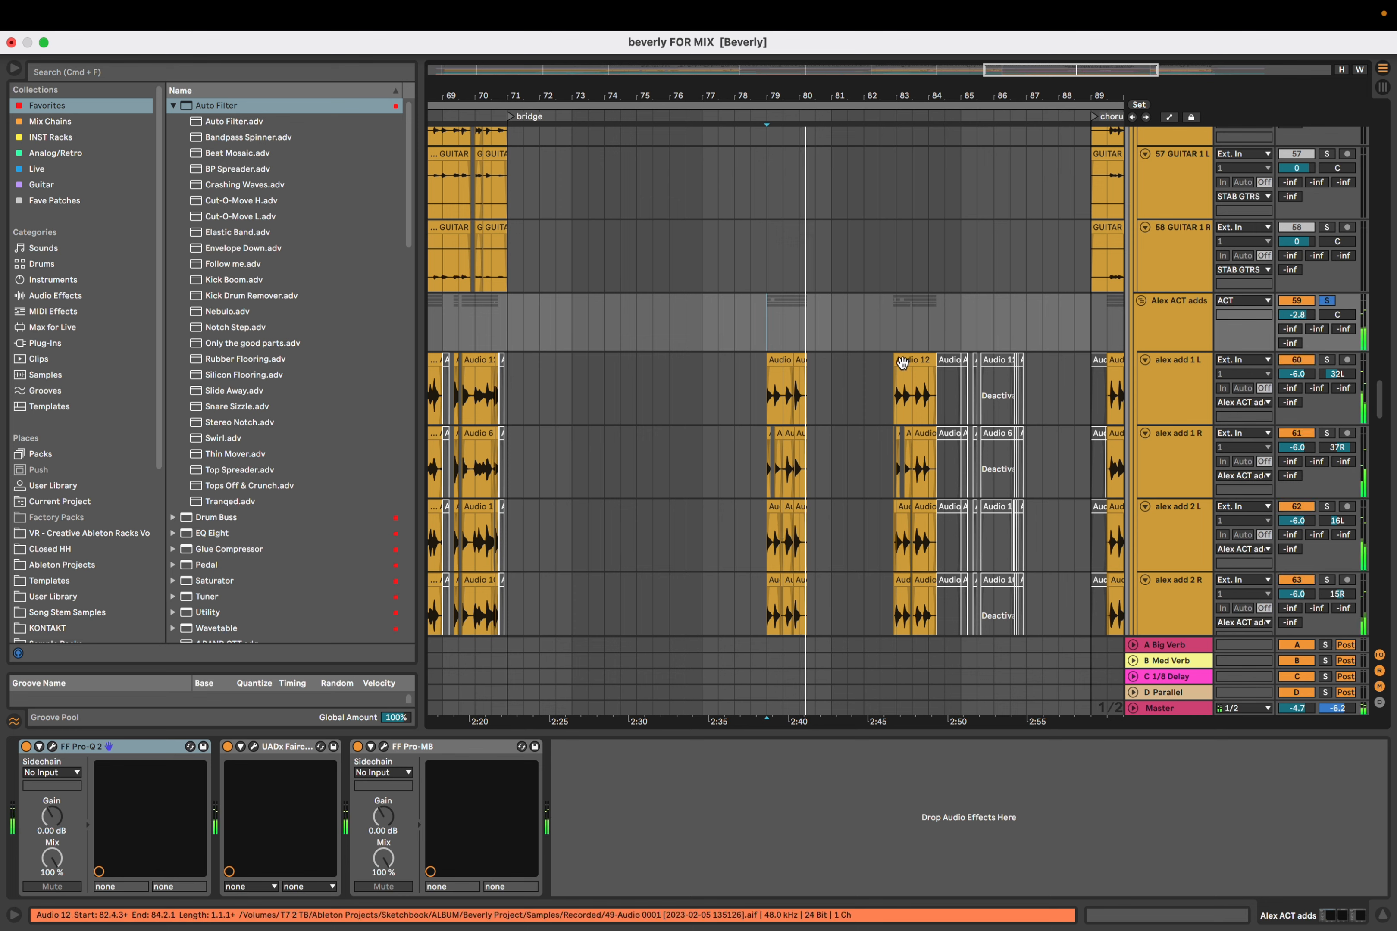
key("s")
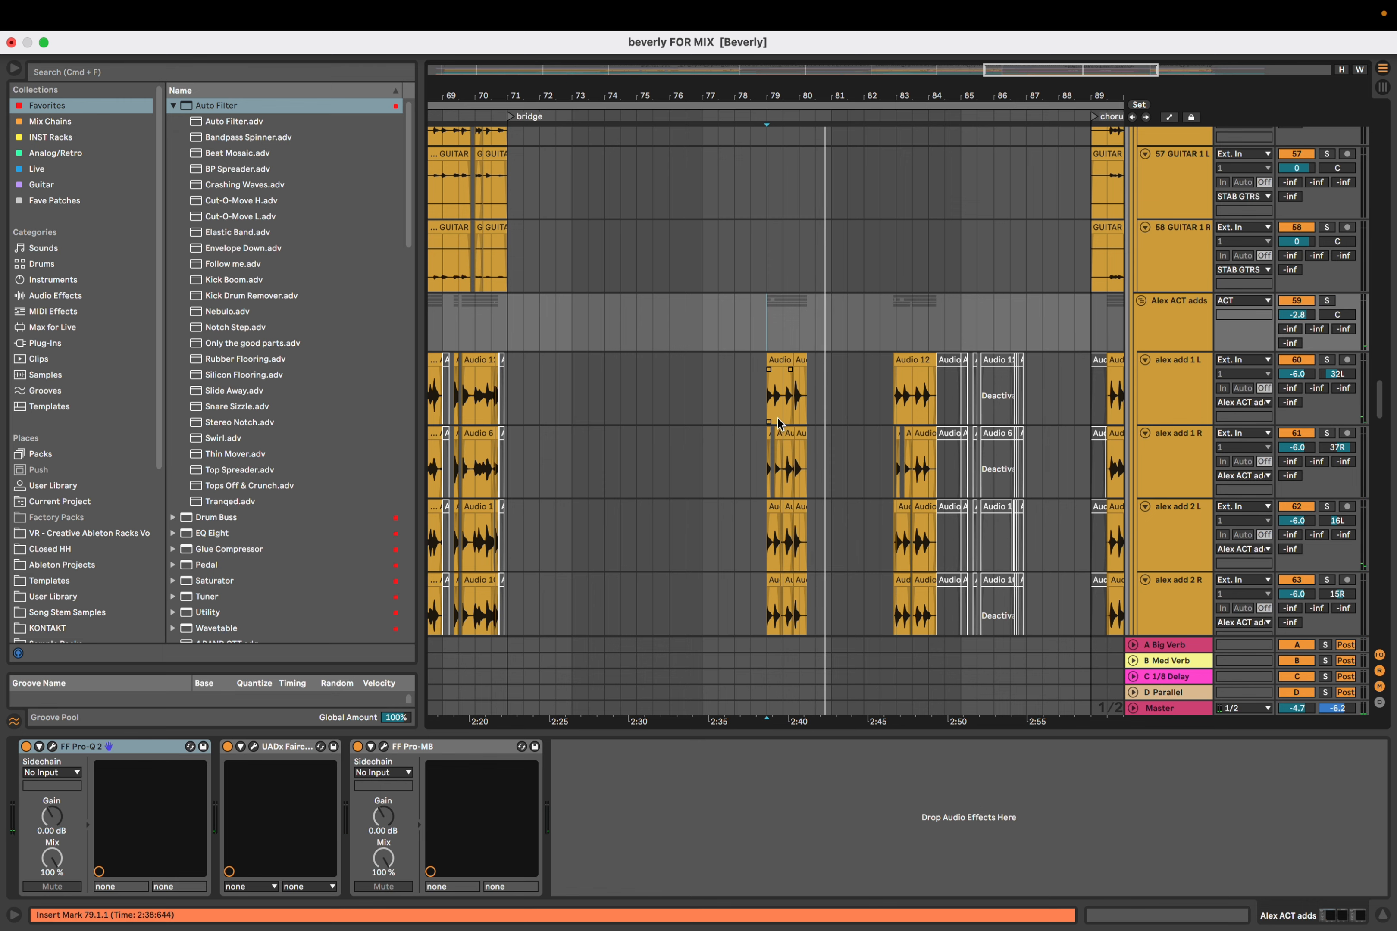
Solo the DRUMS group and play it from bar 79.1 in the bridge
scroll(778, 419, "down", 5)
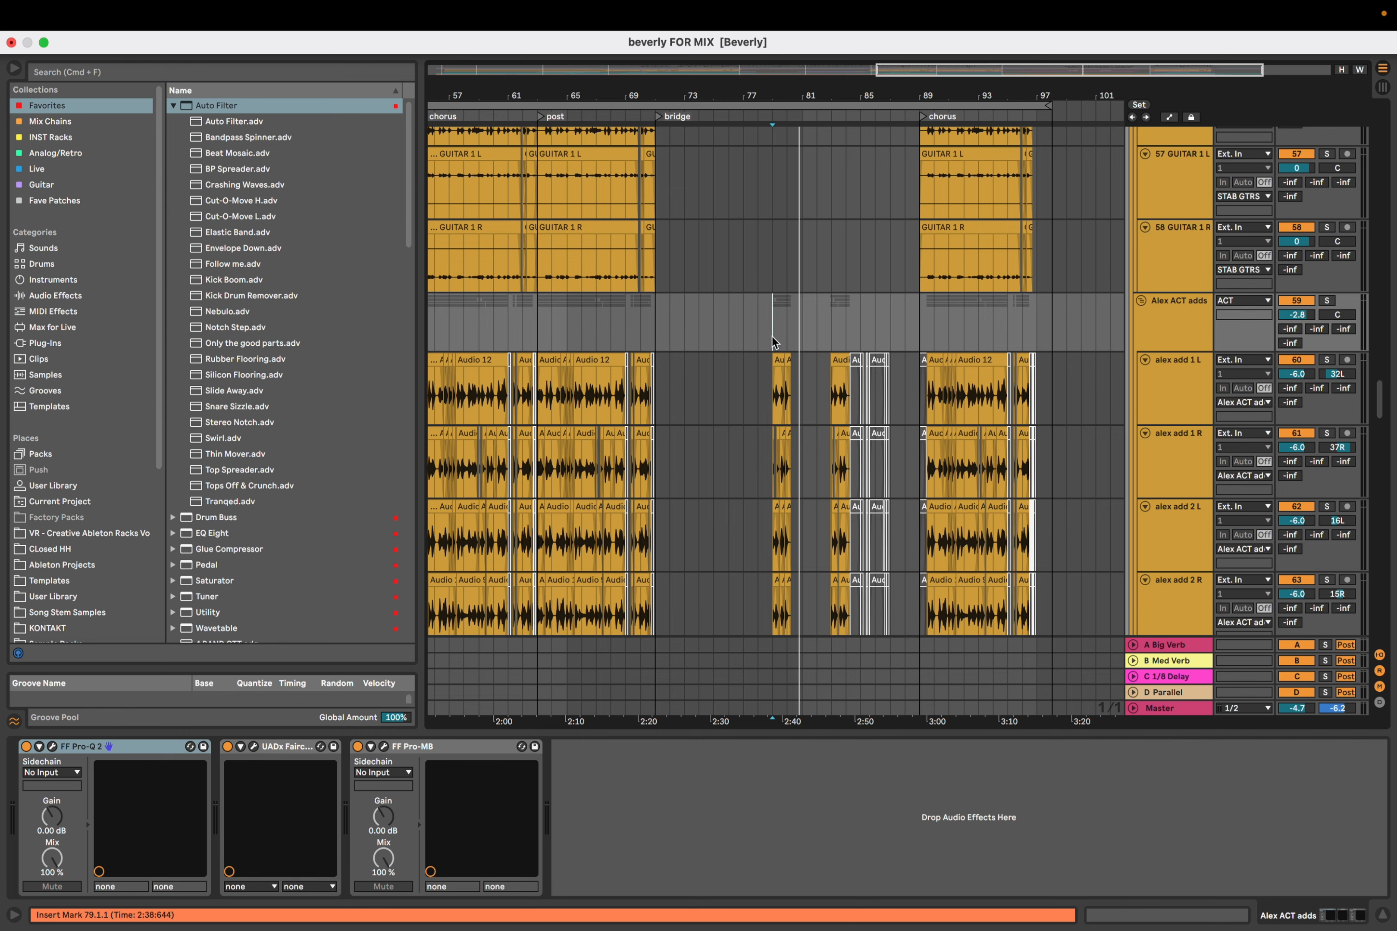
scroll(772, 337, "up", 4)
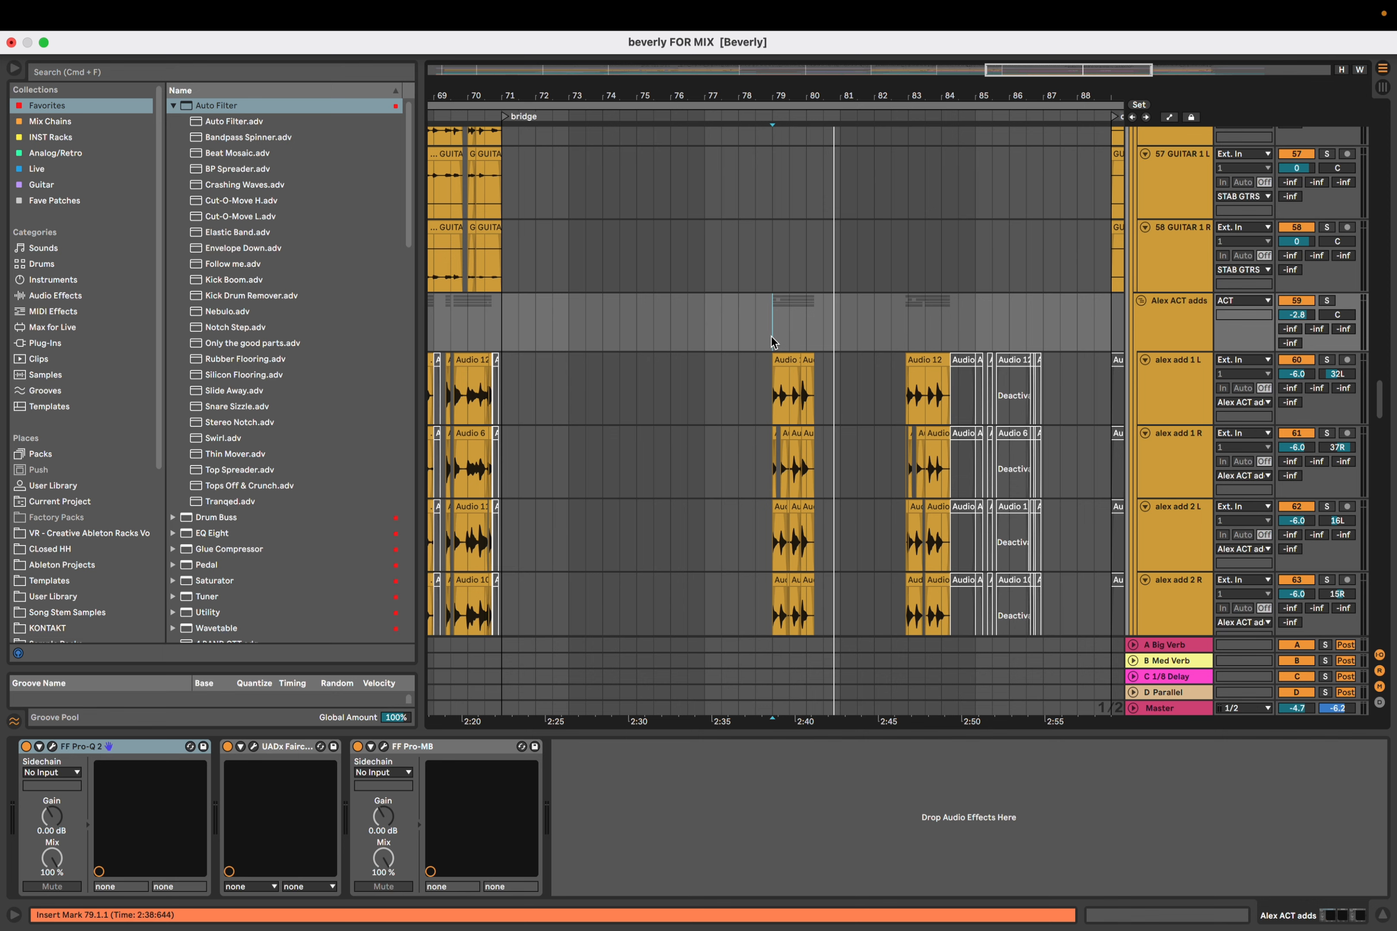
scroll(773, 336, "down", 10)
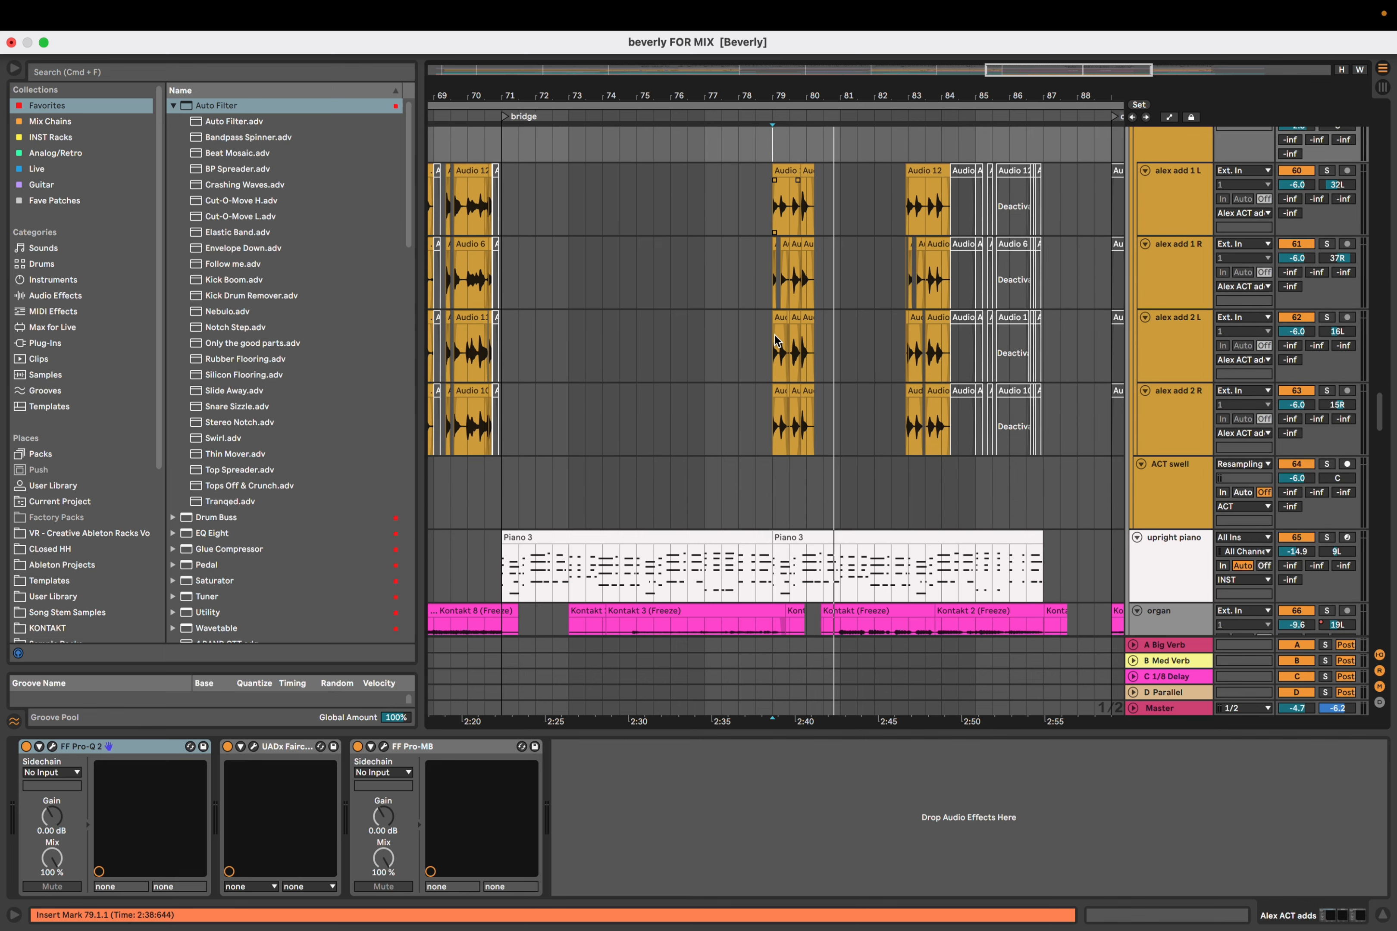
scroll(775, 334, "up", 5)
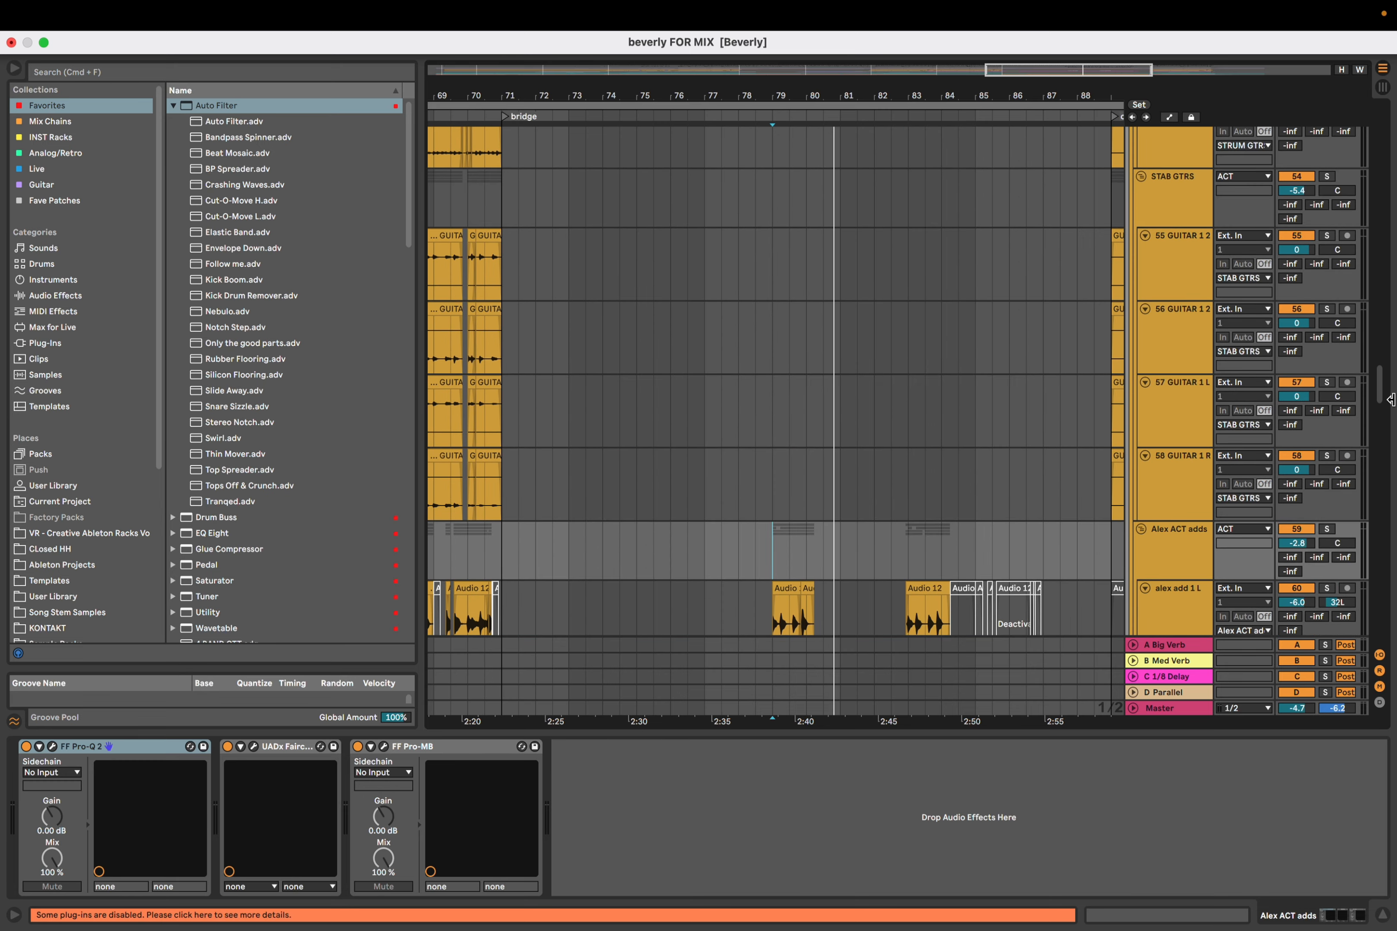
left_click_drag(1381, 388, 1388, 129)
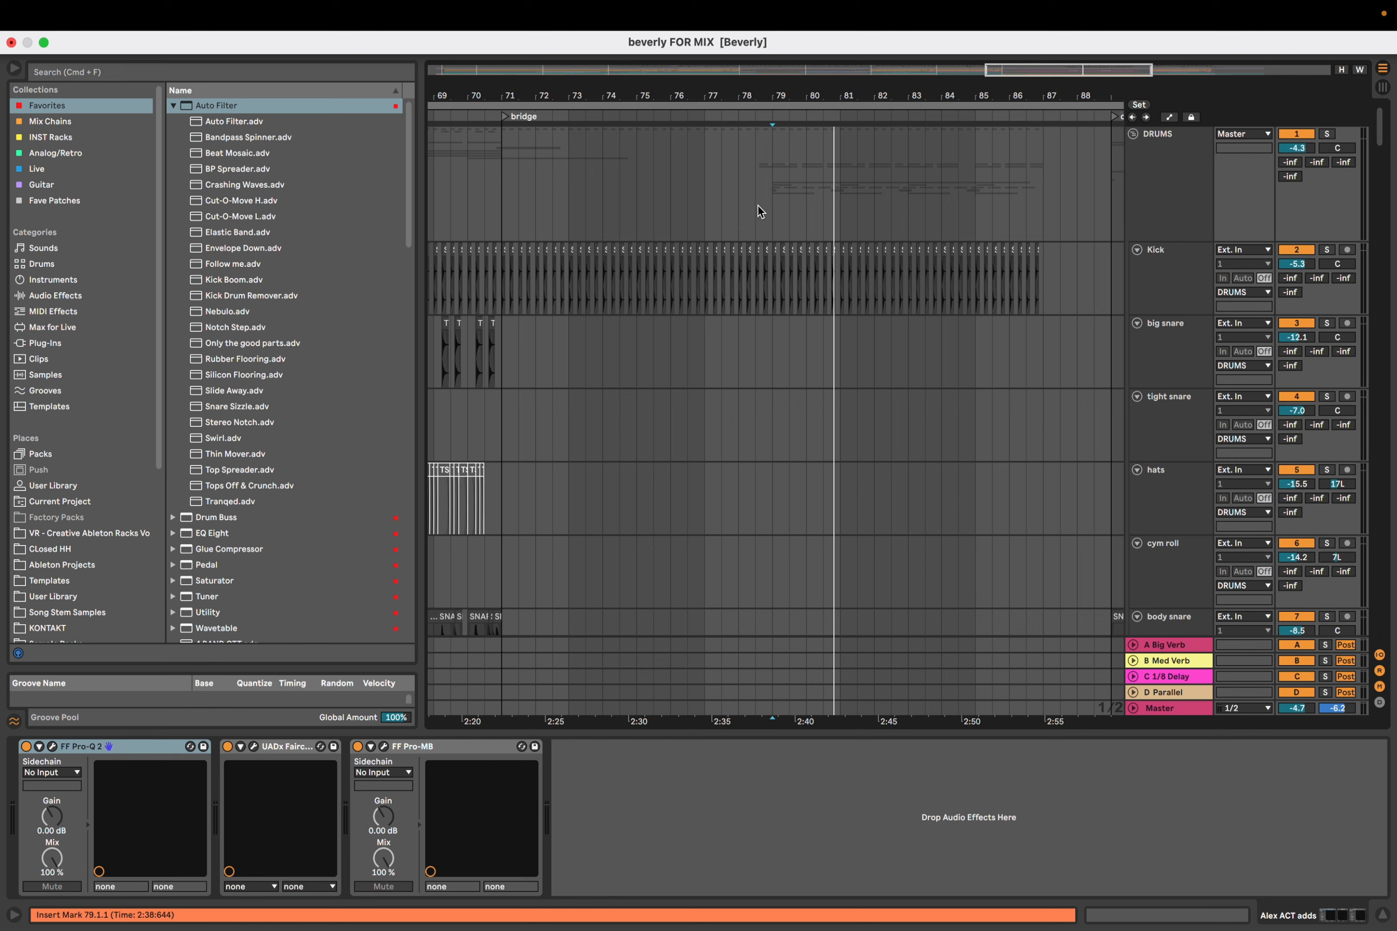
left_click(768, 213)
key("s")
key("space")
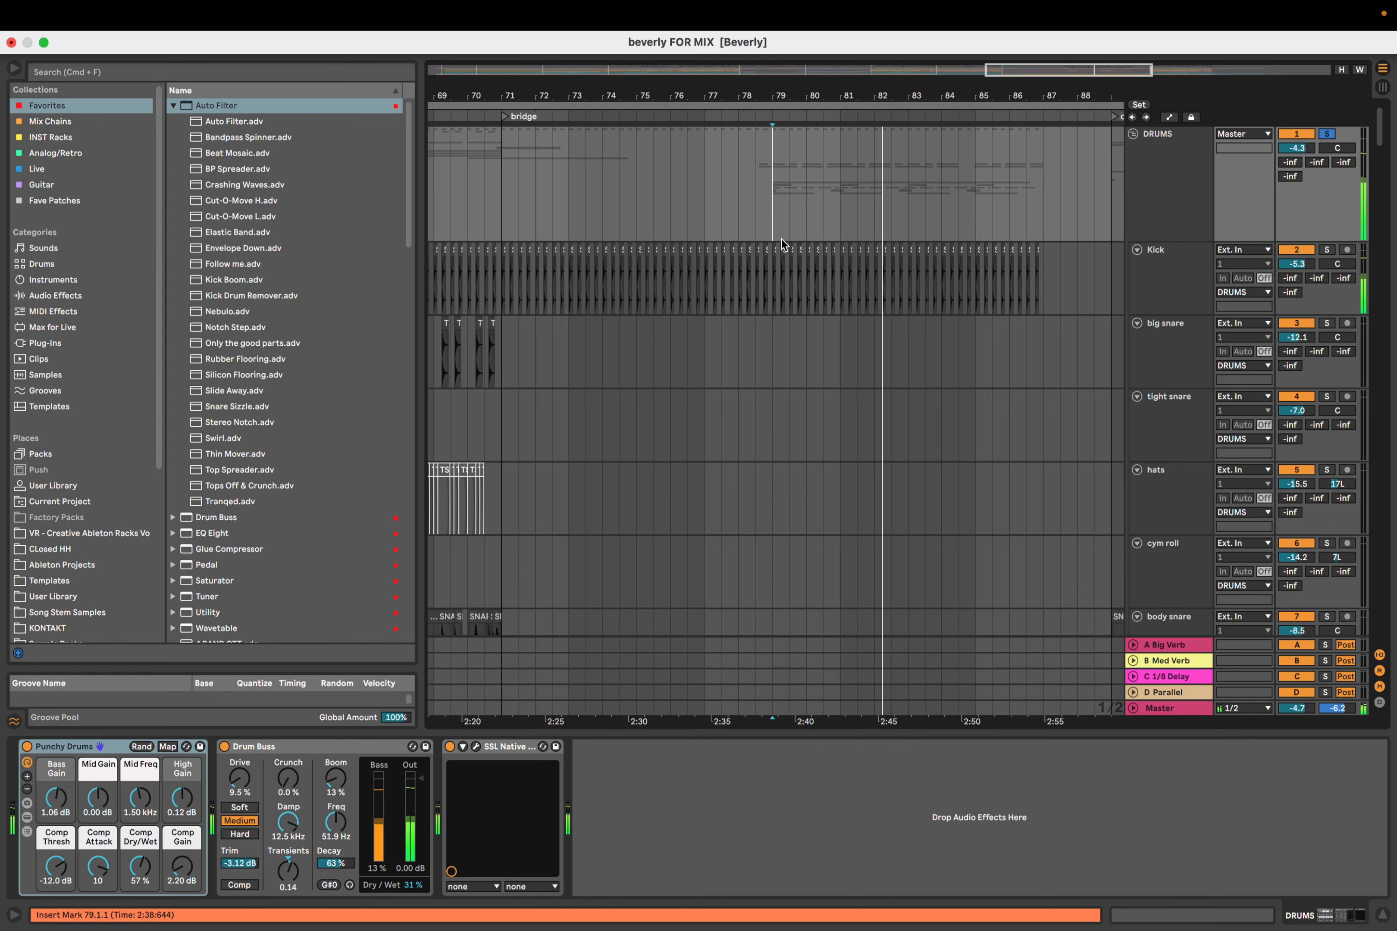
Stop the drums playback, solo the tom group, and play it from bar 78.3
scroll(799, 261, "down", 15)
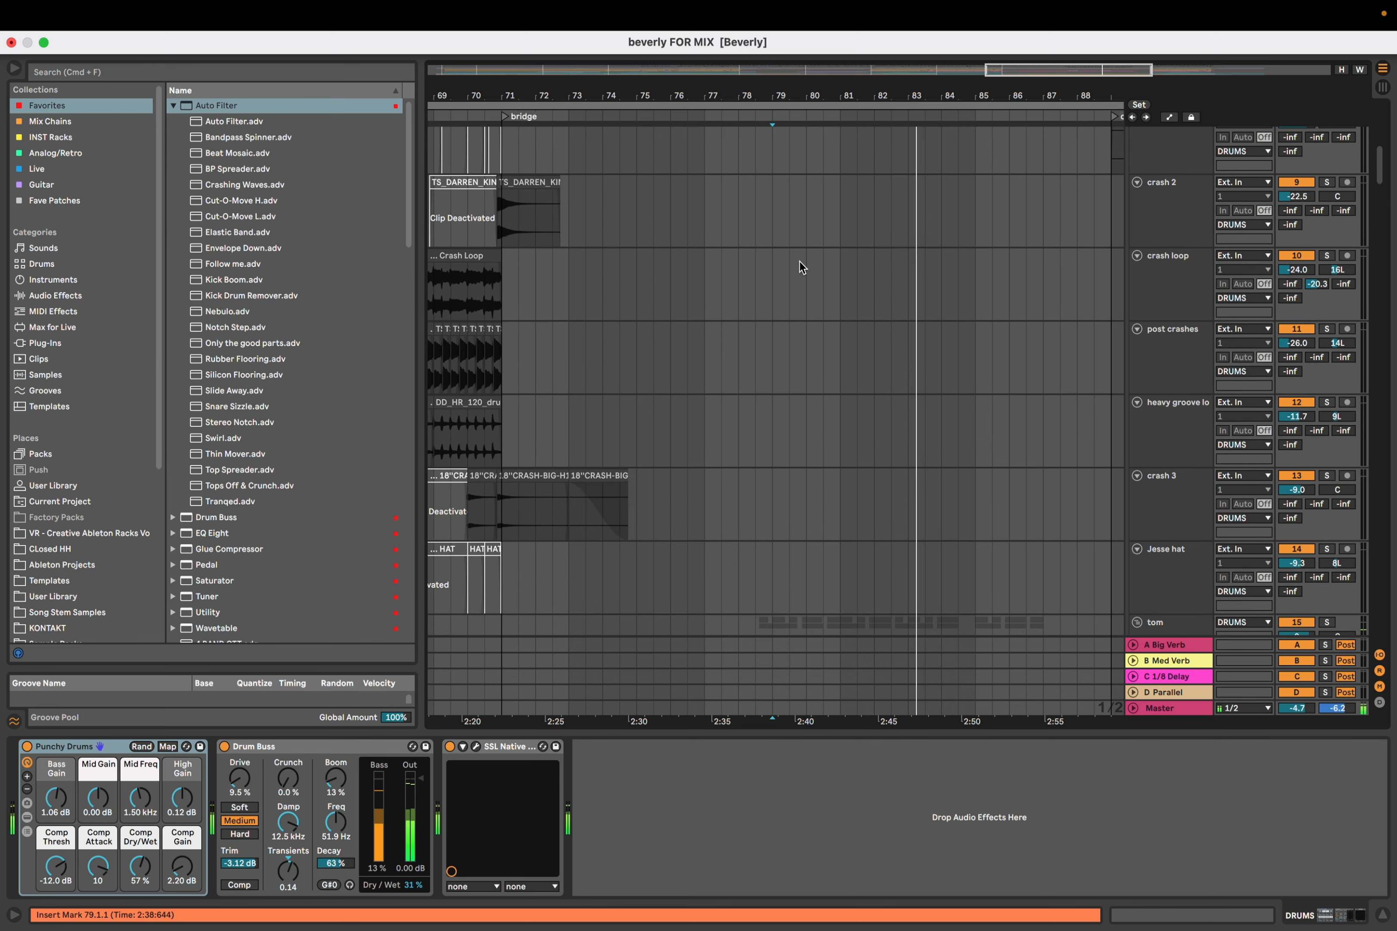
scroll(799, 260, "down", 5)
scroll(799, 261, "down", 4)
key("space")
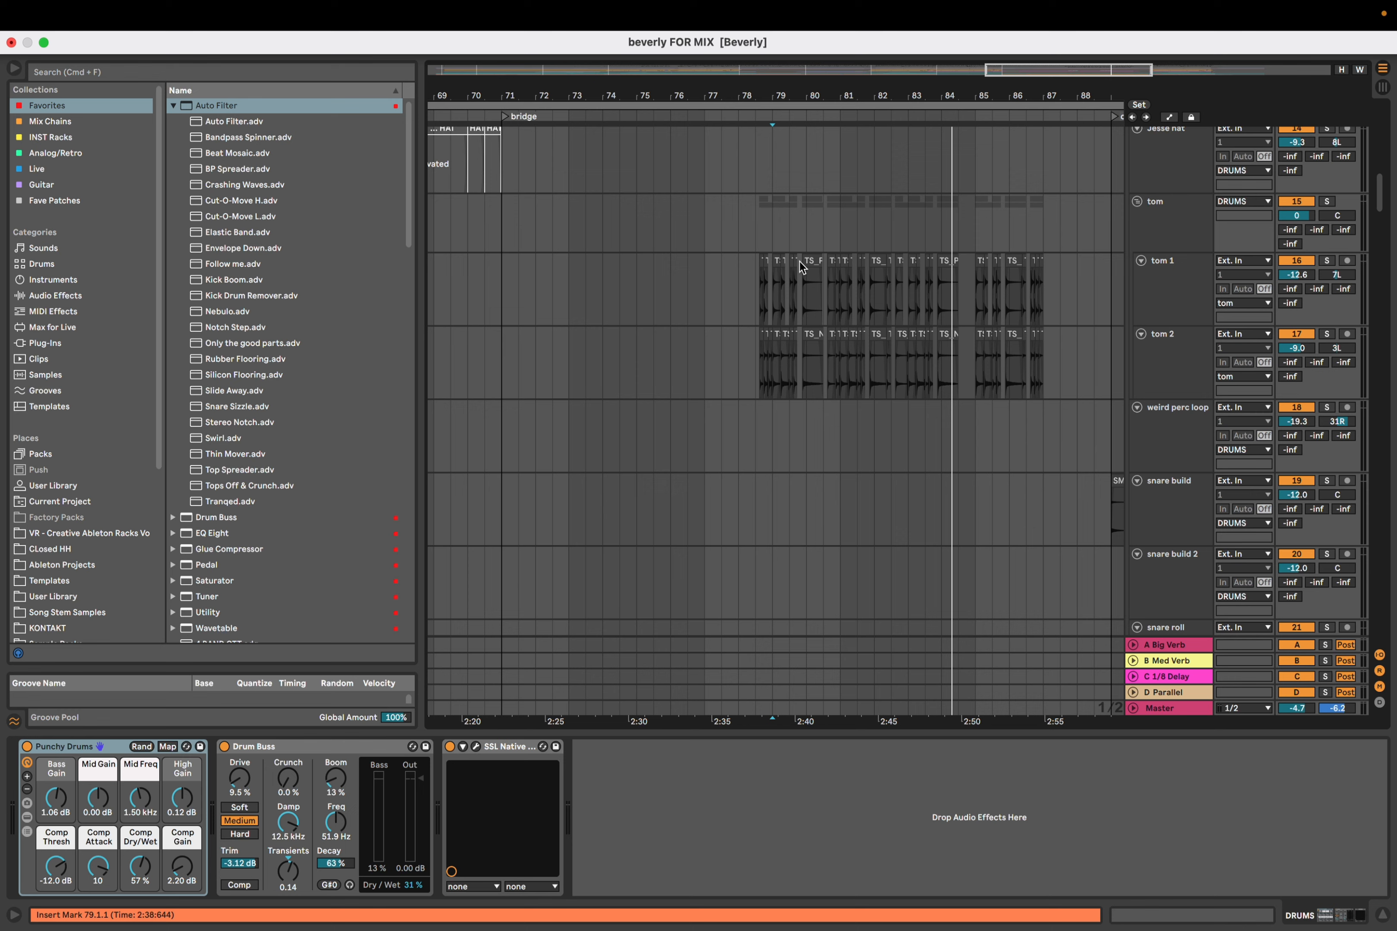
left_click(756, 221)
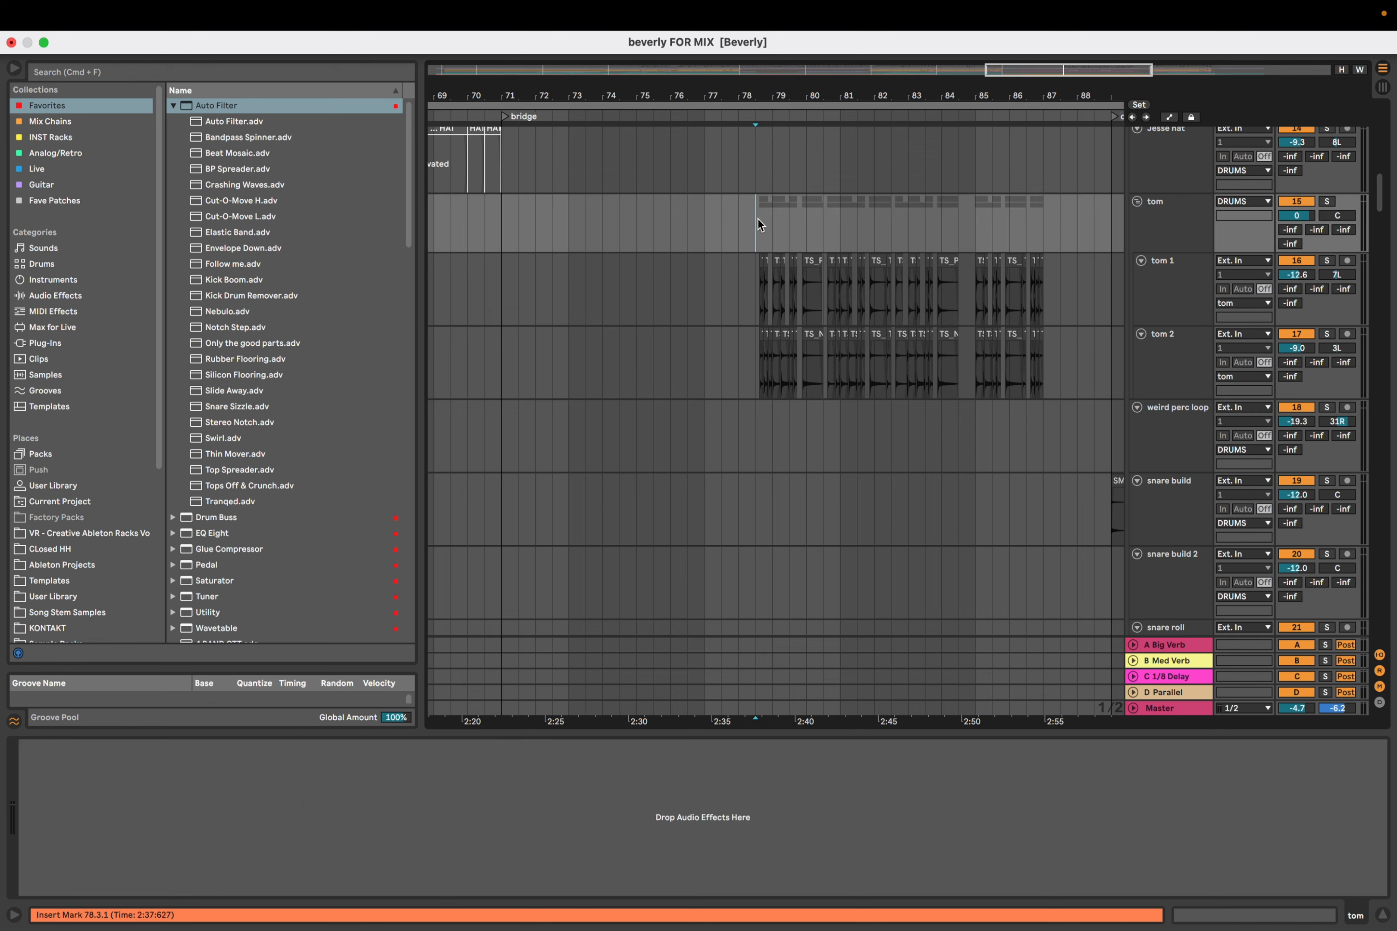
key("s")
key("space")
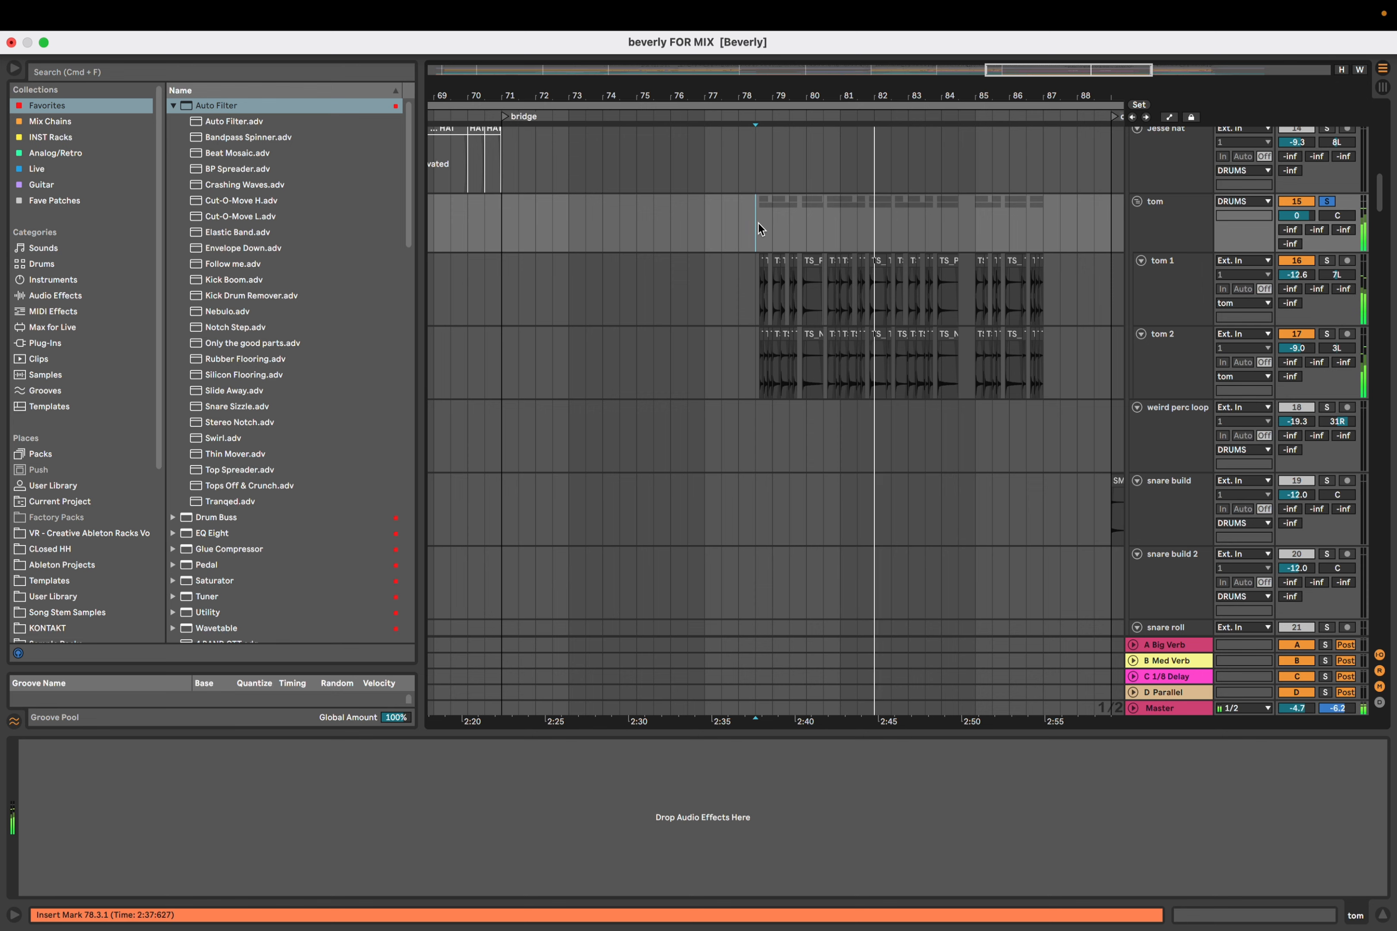
Replay the soloed tom group from bar 79.1 while looking over the other drum tracks
scroll(759, 224, "up", 8)
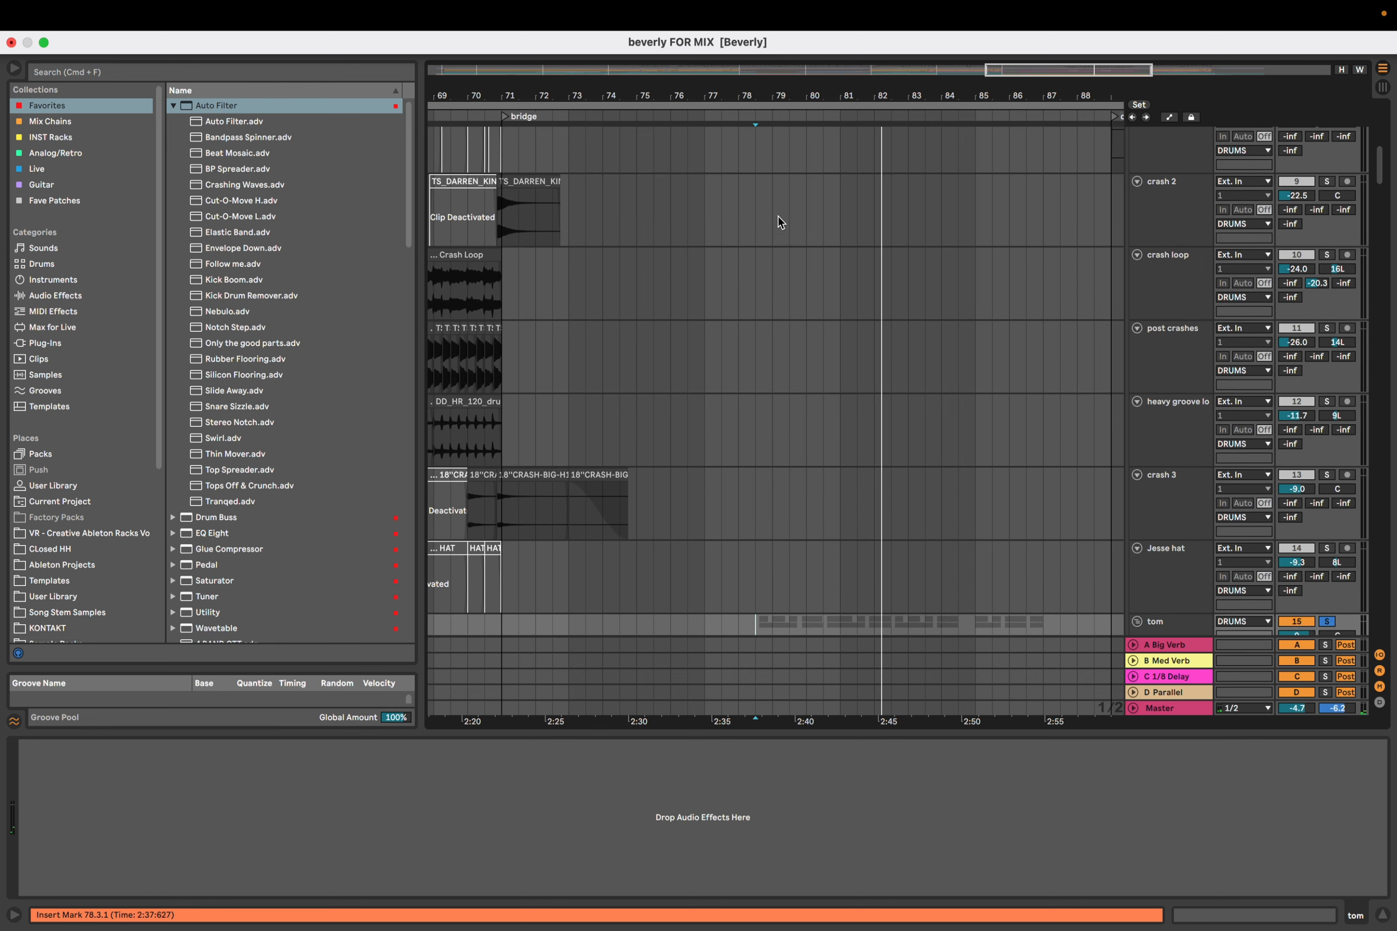
left_click(778, 228)
scroll(784, 217, "up", 5)
scroll(785, 215, "up", 6)
key("space")
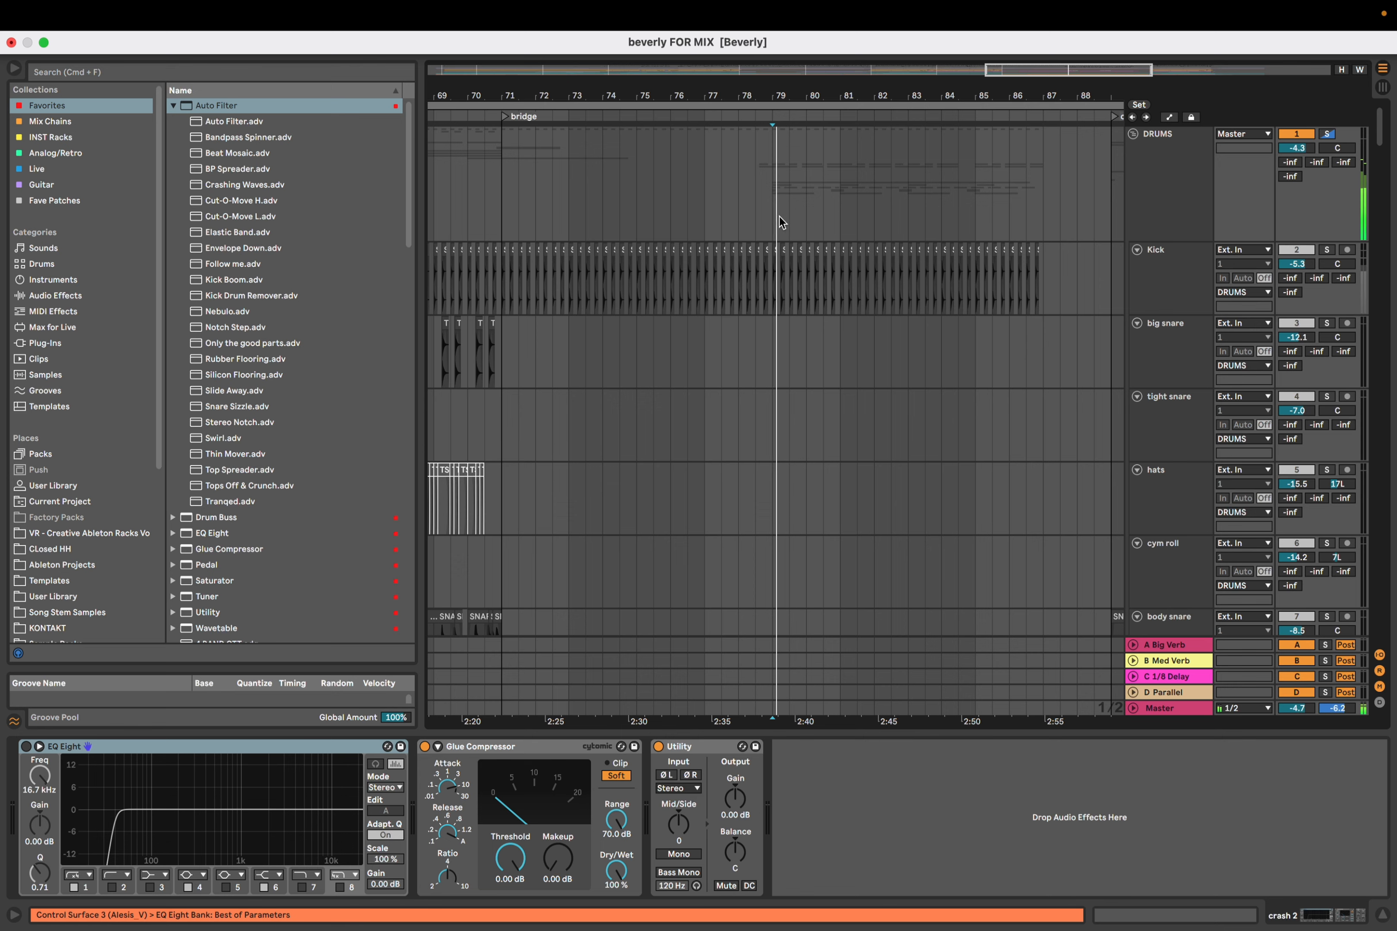
scroll(779, 216, "down", 6)
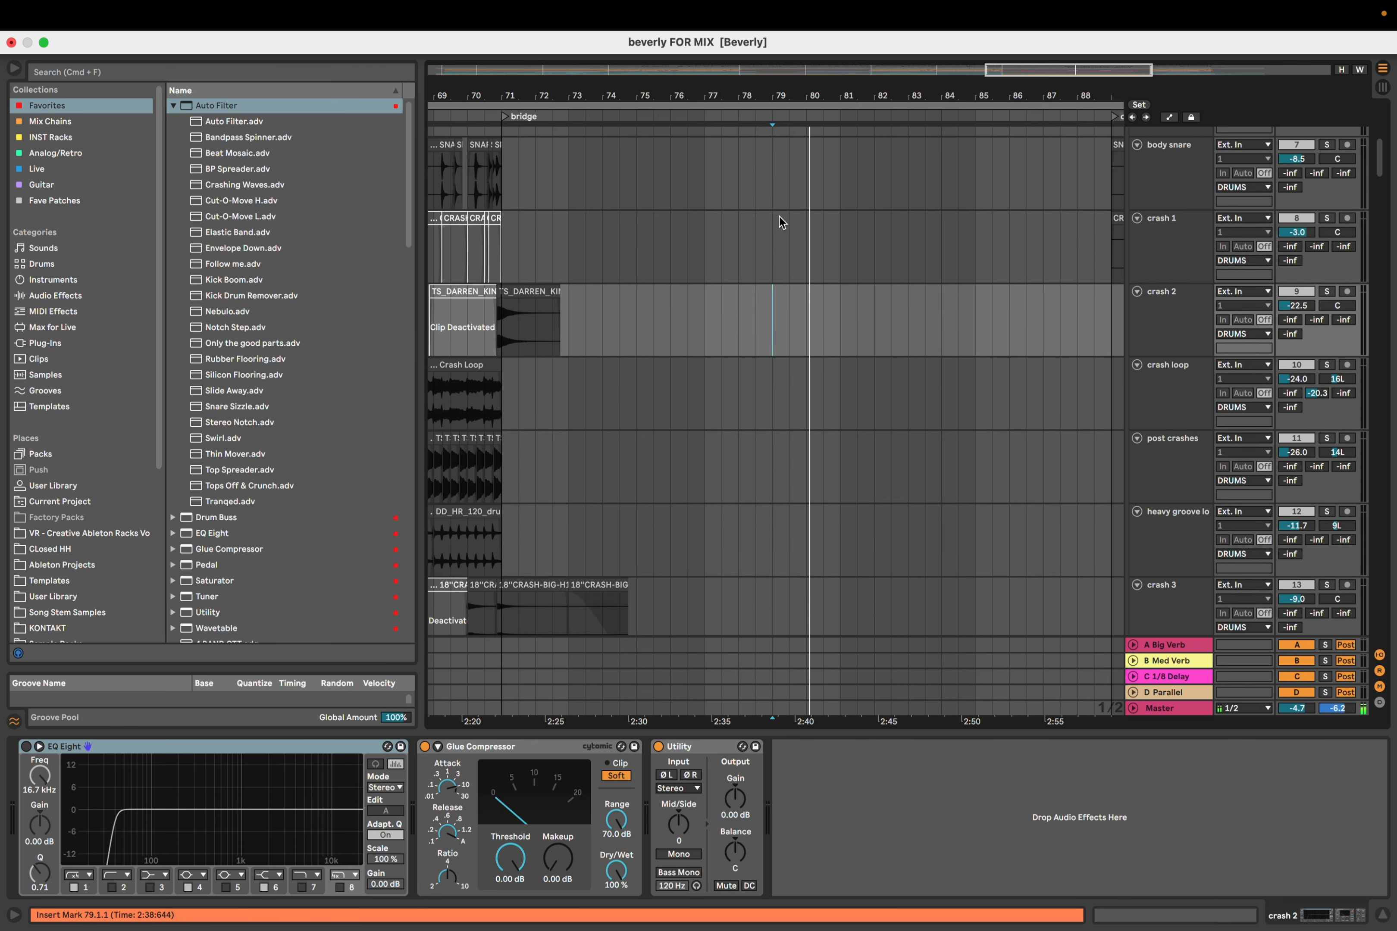
scroll(779, 216, "down", 6)
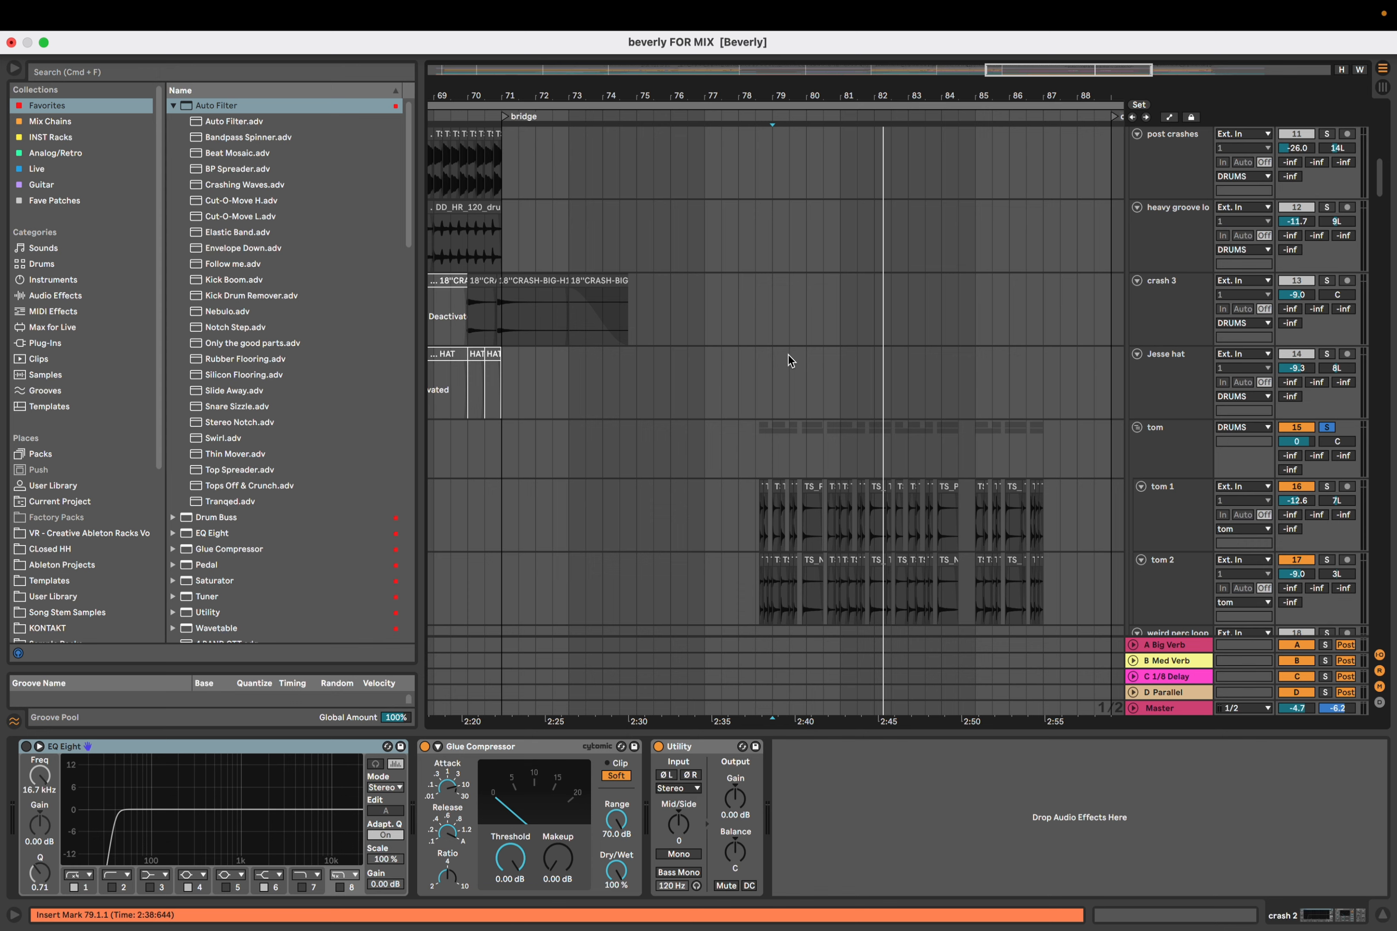
Select the DRUMS group at bar 79.1 and play from there with the toms still soloed
scroll(788, 355, "up", 10)
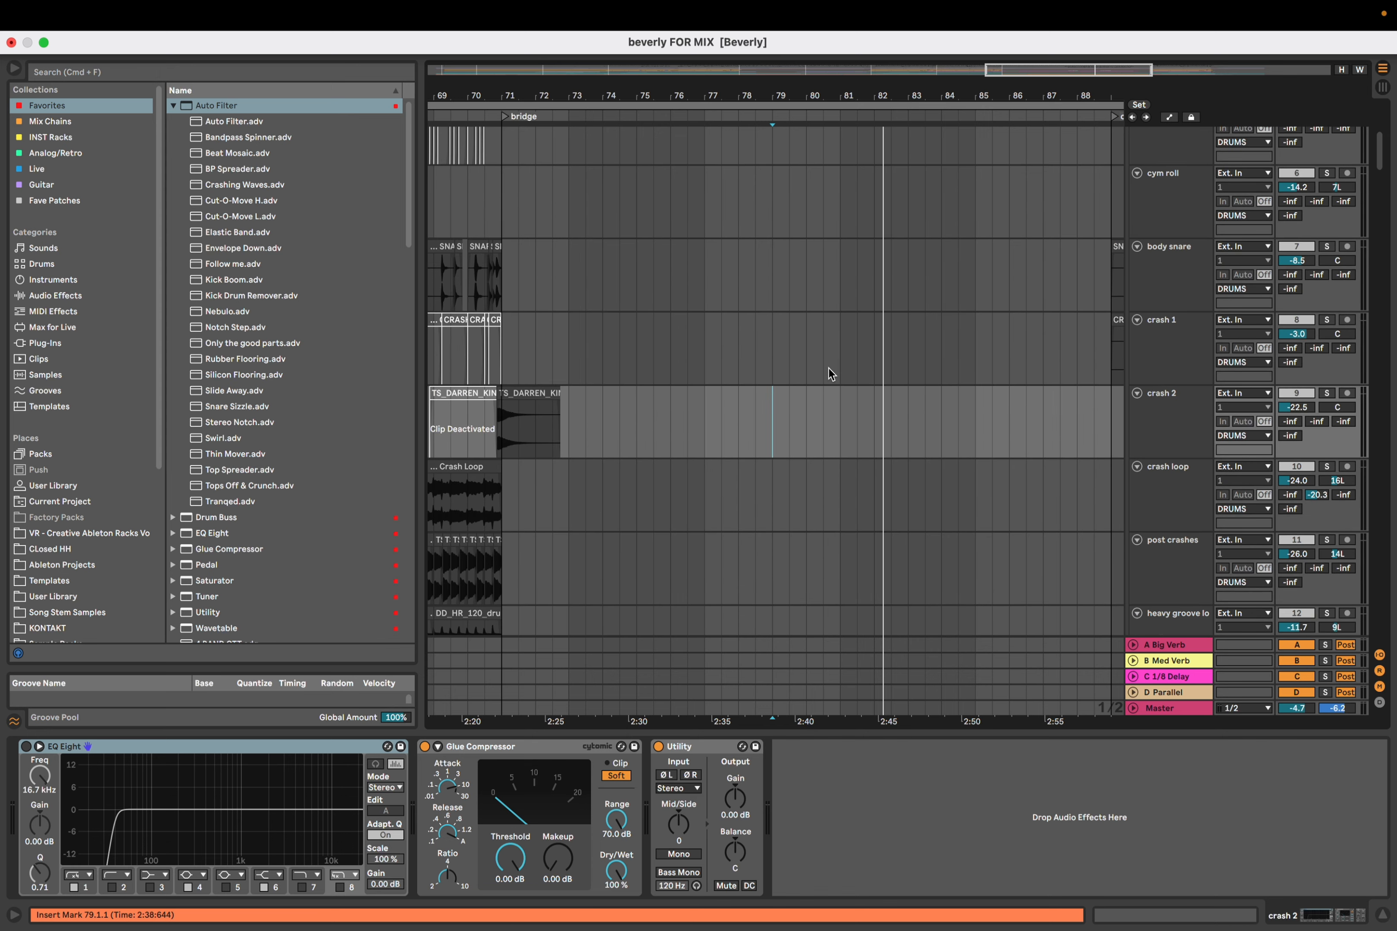
scroll(828, 368, "up", 5)
scroll(829, 368, "up", 1)
left_click(771, 193)
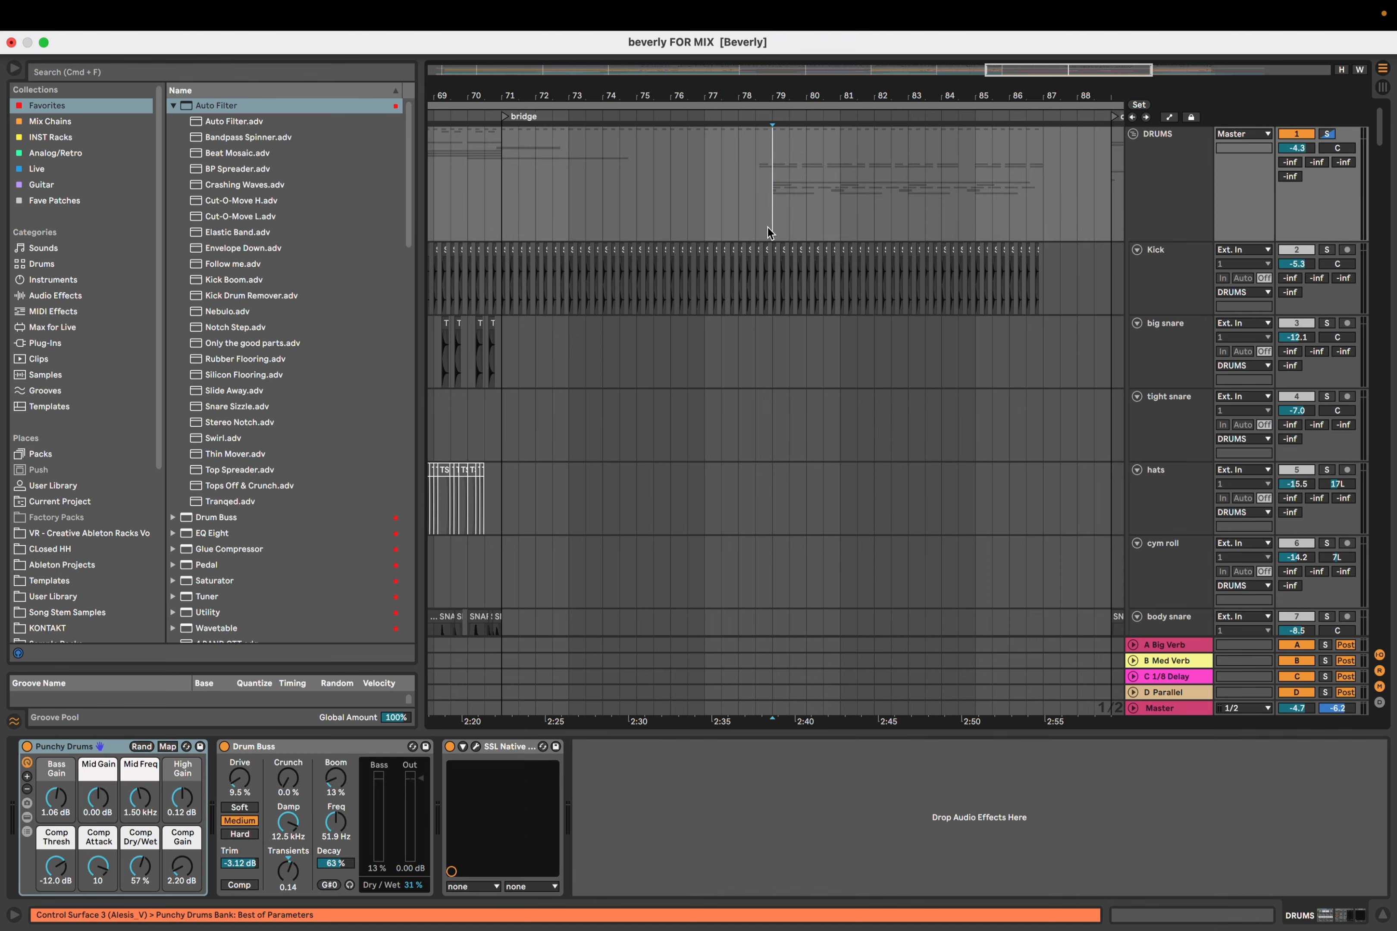
key("space")
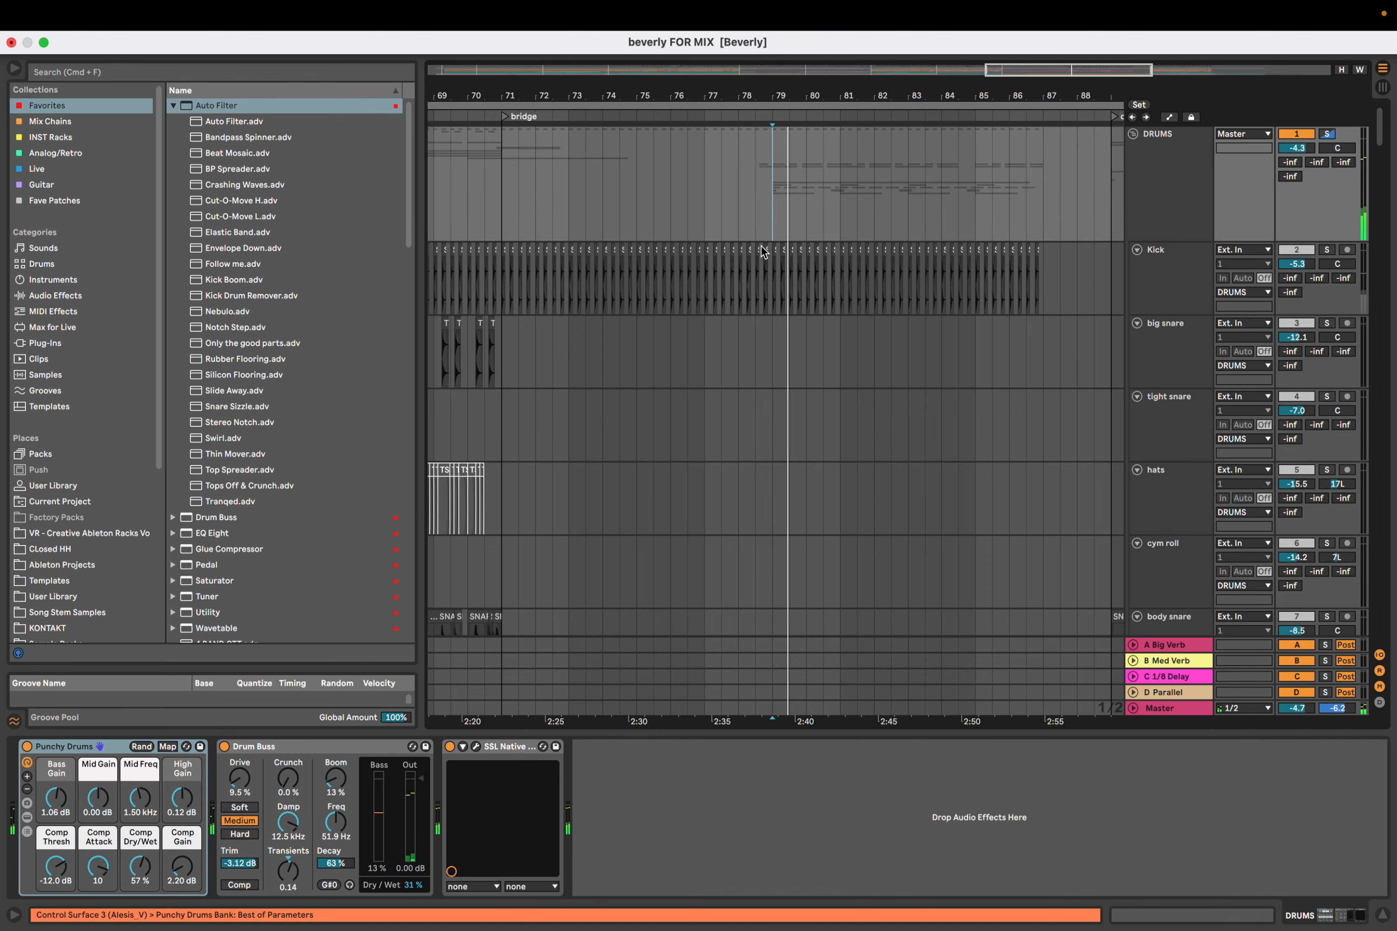
Stop the drums playback and place the insert marker at bar 79.1 on the tamb 1 track
scroll(761, 246, "down", 15)
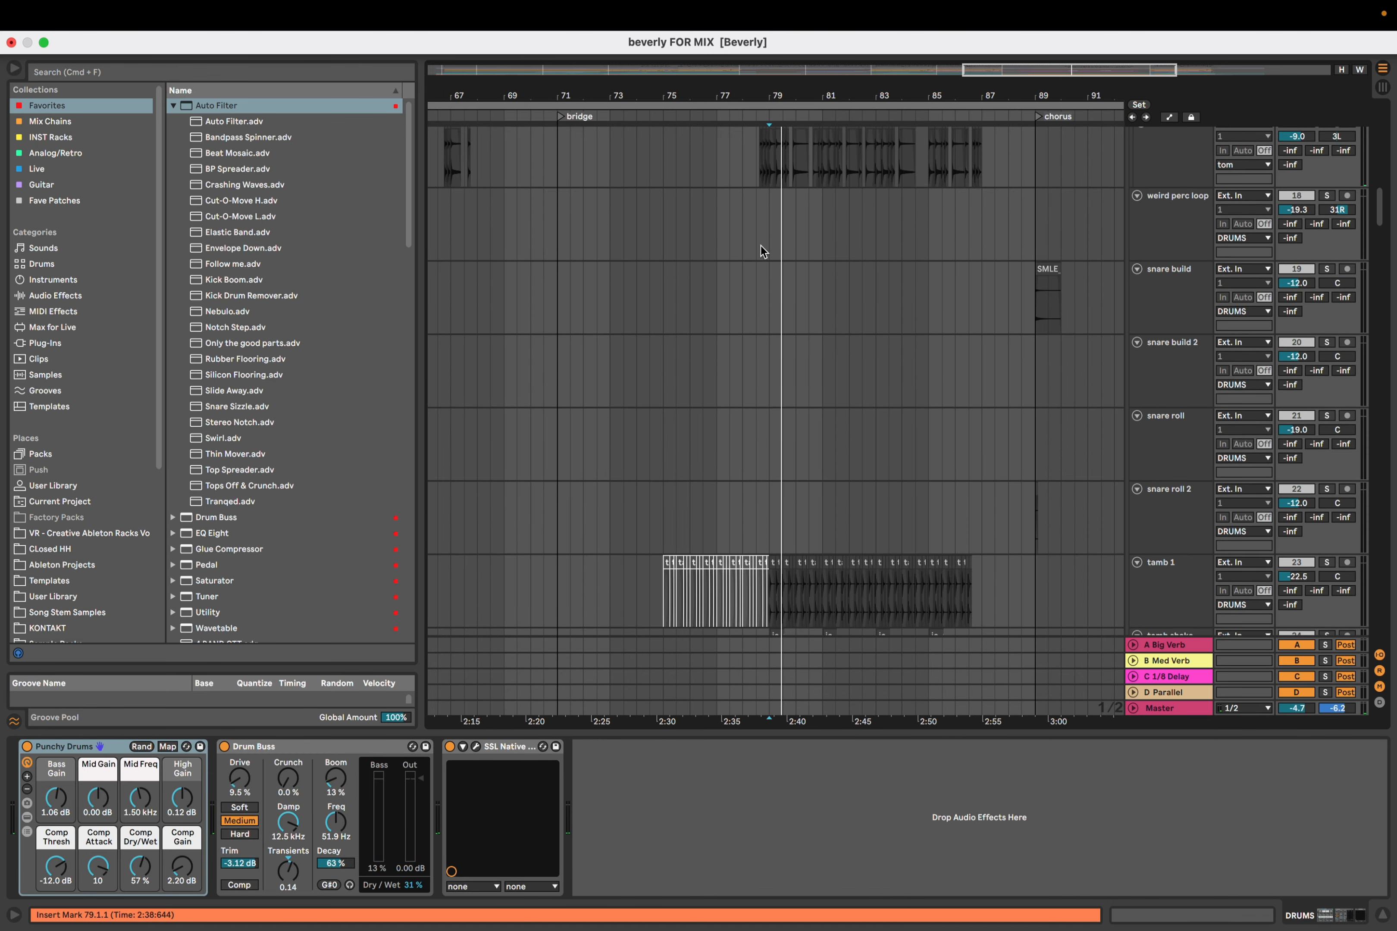
scroll(760, 246, "down", 5)
scroll(792, 282, "down", 4)
scroll(794, 261, "up", 6)
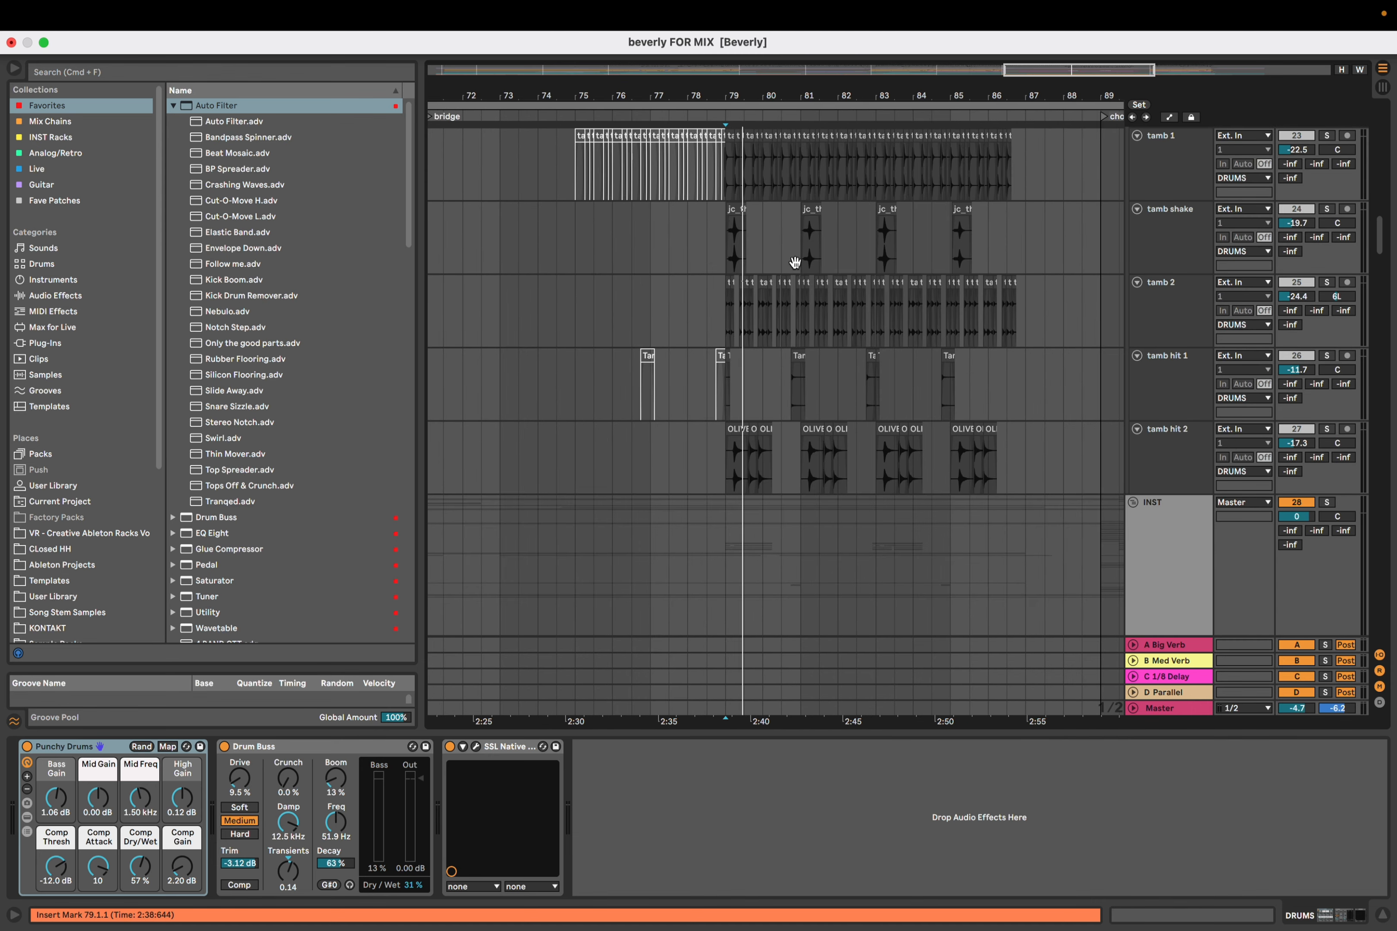
scroll(758, 390, "up", 6)
scroll(758, 389, "up", 2)
left_click(689, 280)
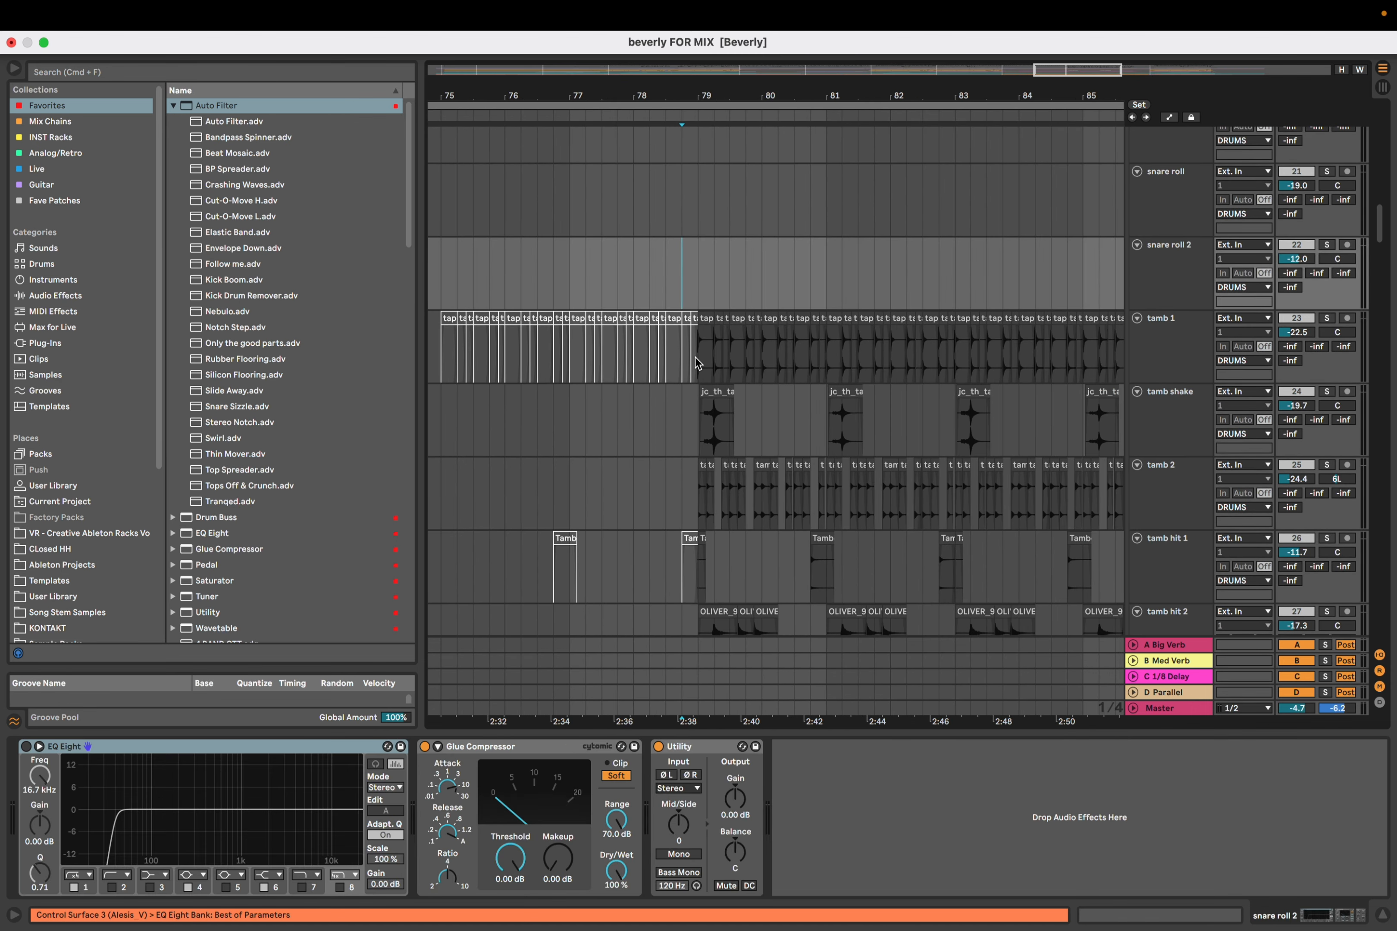
left_click(696, 360)
Solo the five tambourine tracks from tamb 1 to tamb hit 2 and play them from bar 79.1
scroll(1128, 405, "down", 4)
scroll(1130, 412, "down", 2)
left_click(1183, 494)
left_click(1179, 202, "shift")
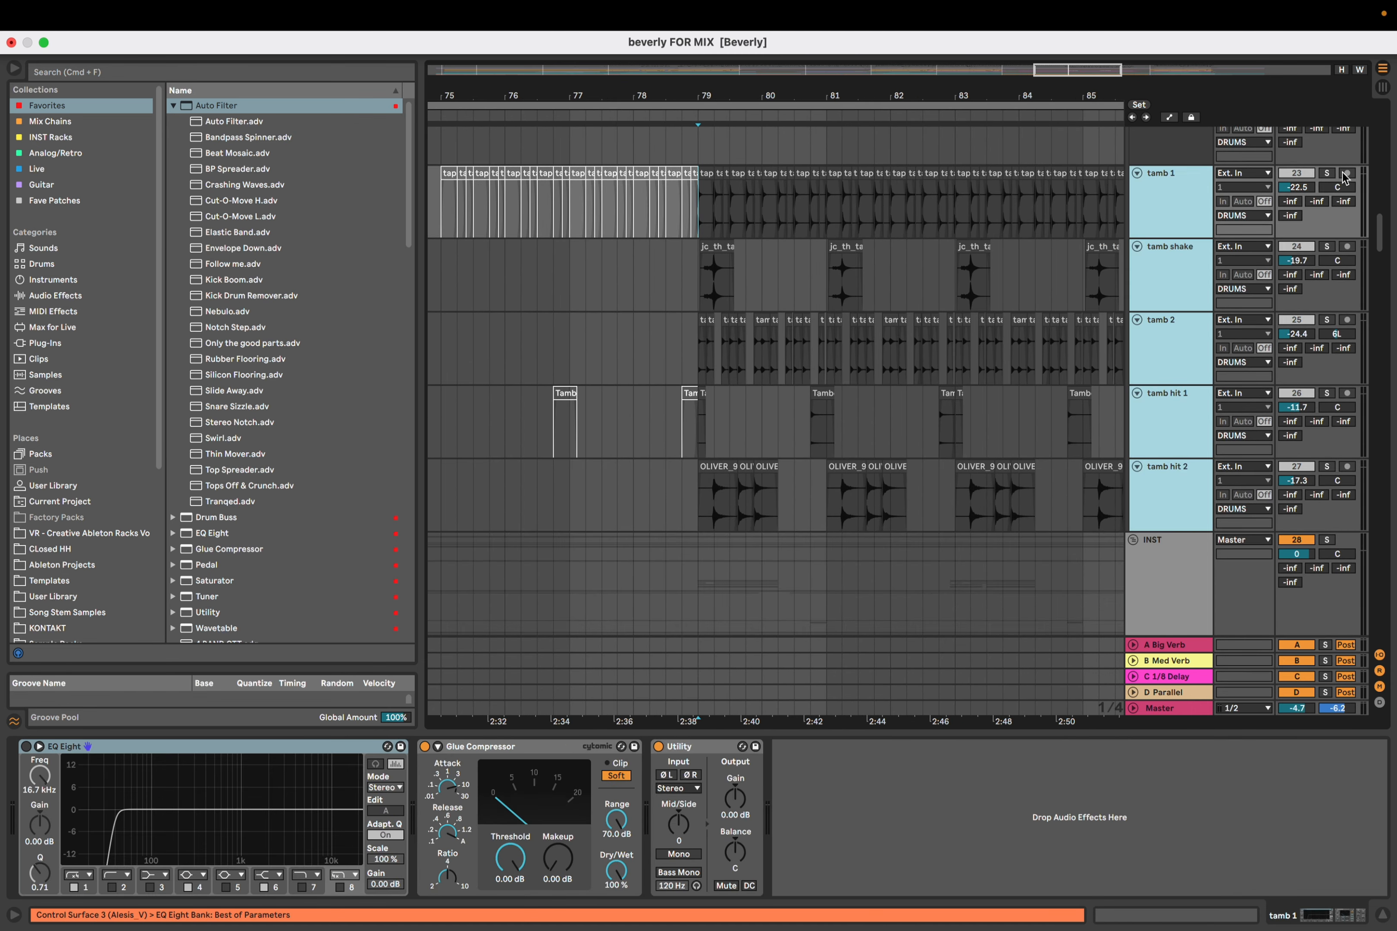
left_click(1327, 174)
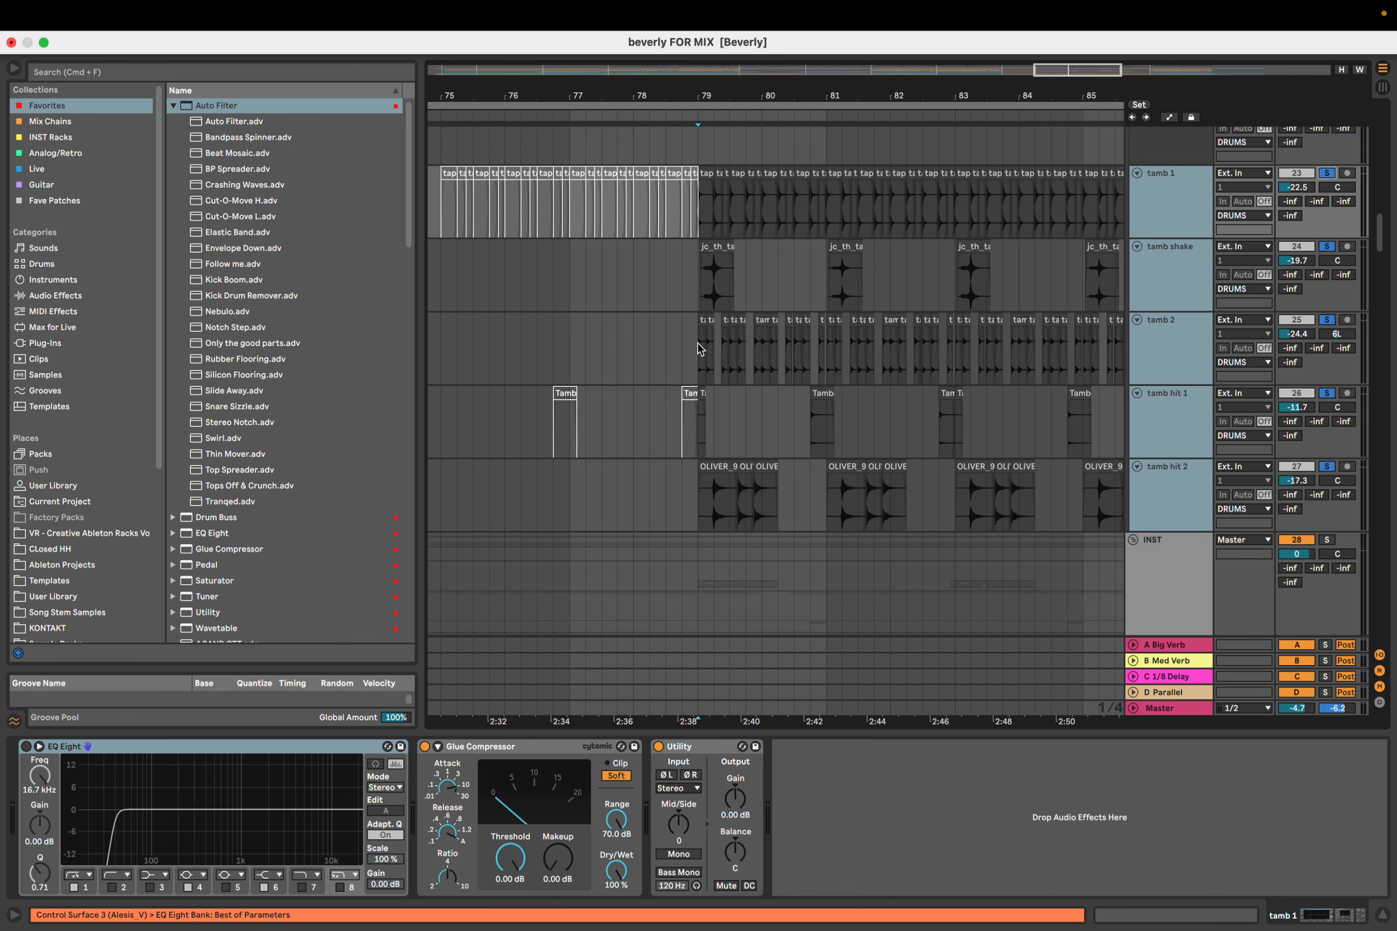
scroll(697, 343, "up", 2)
key("space")
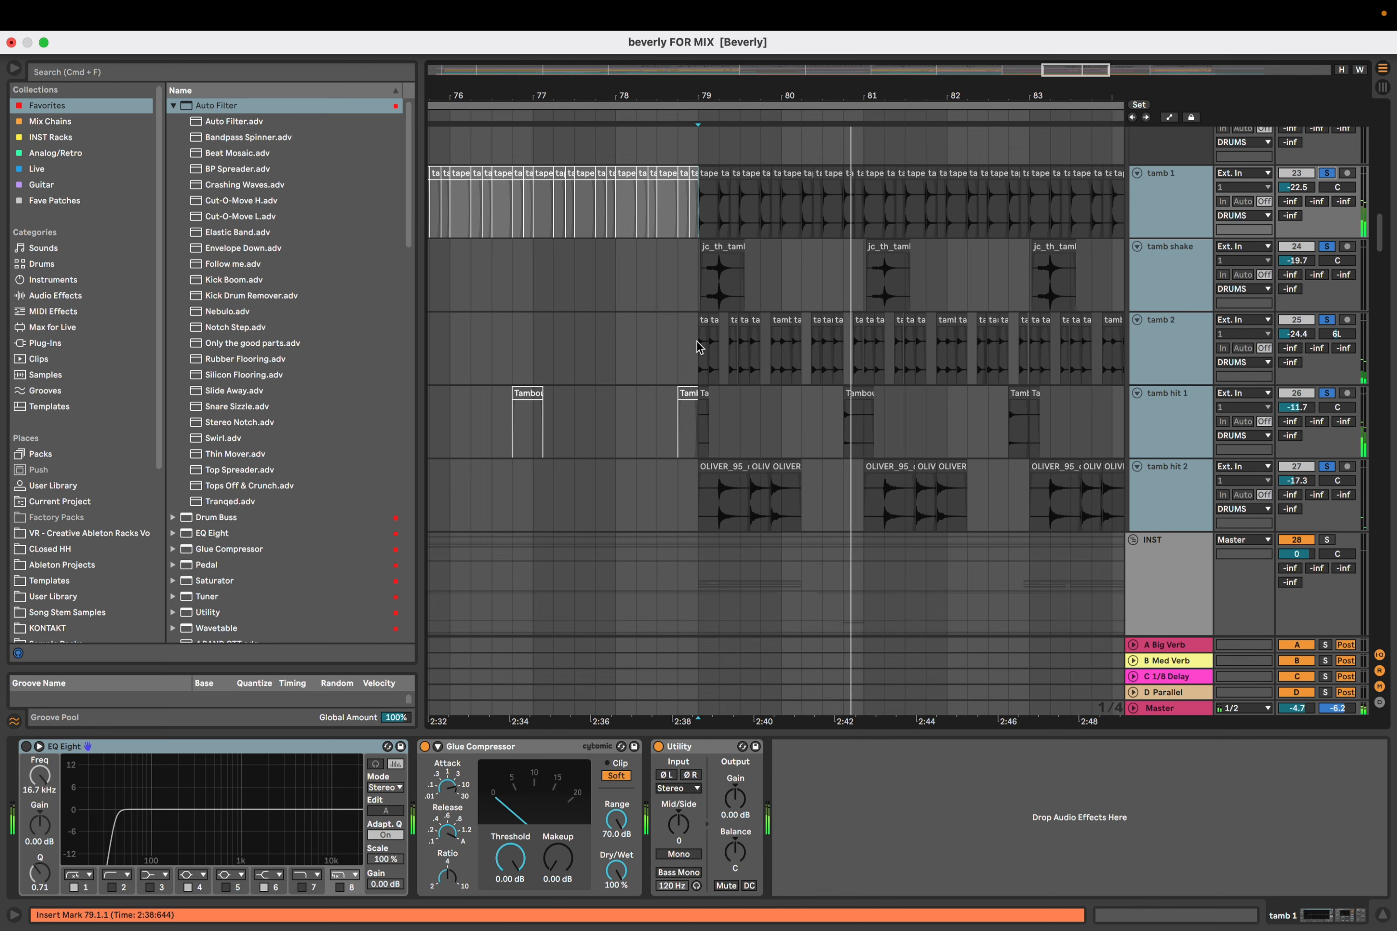
scroll(764, 339, "down", 5)
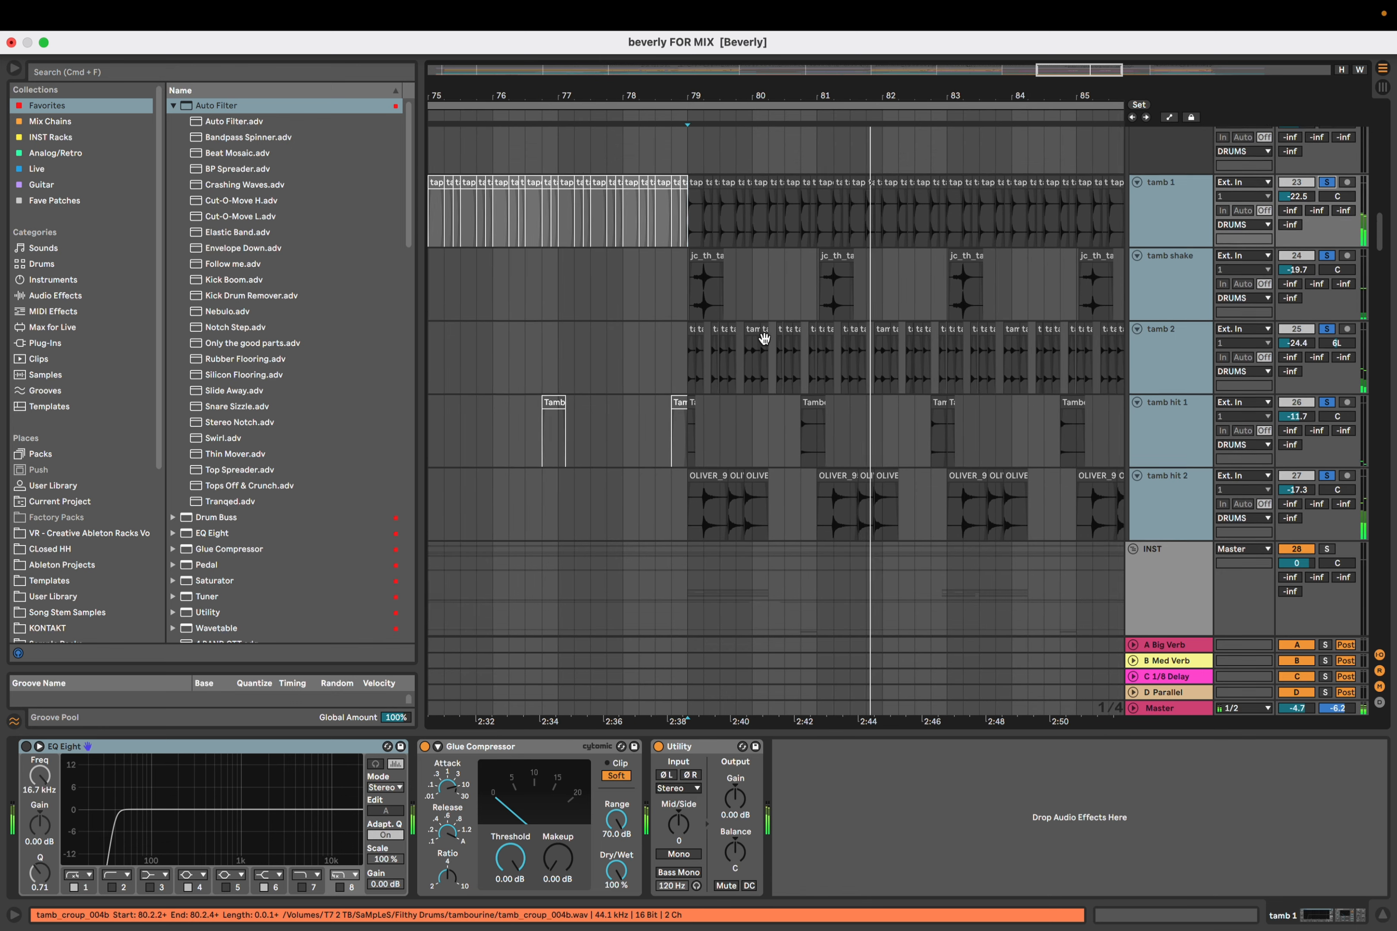
scroll(745, 358, "up", 2)
scroll(745, 359, "right", 3)
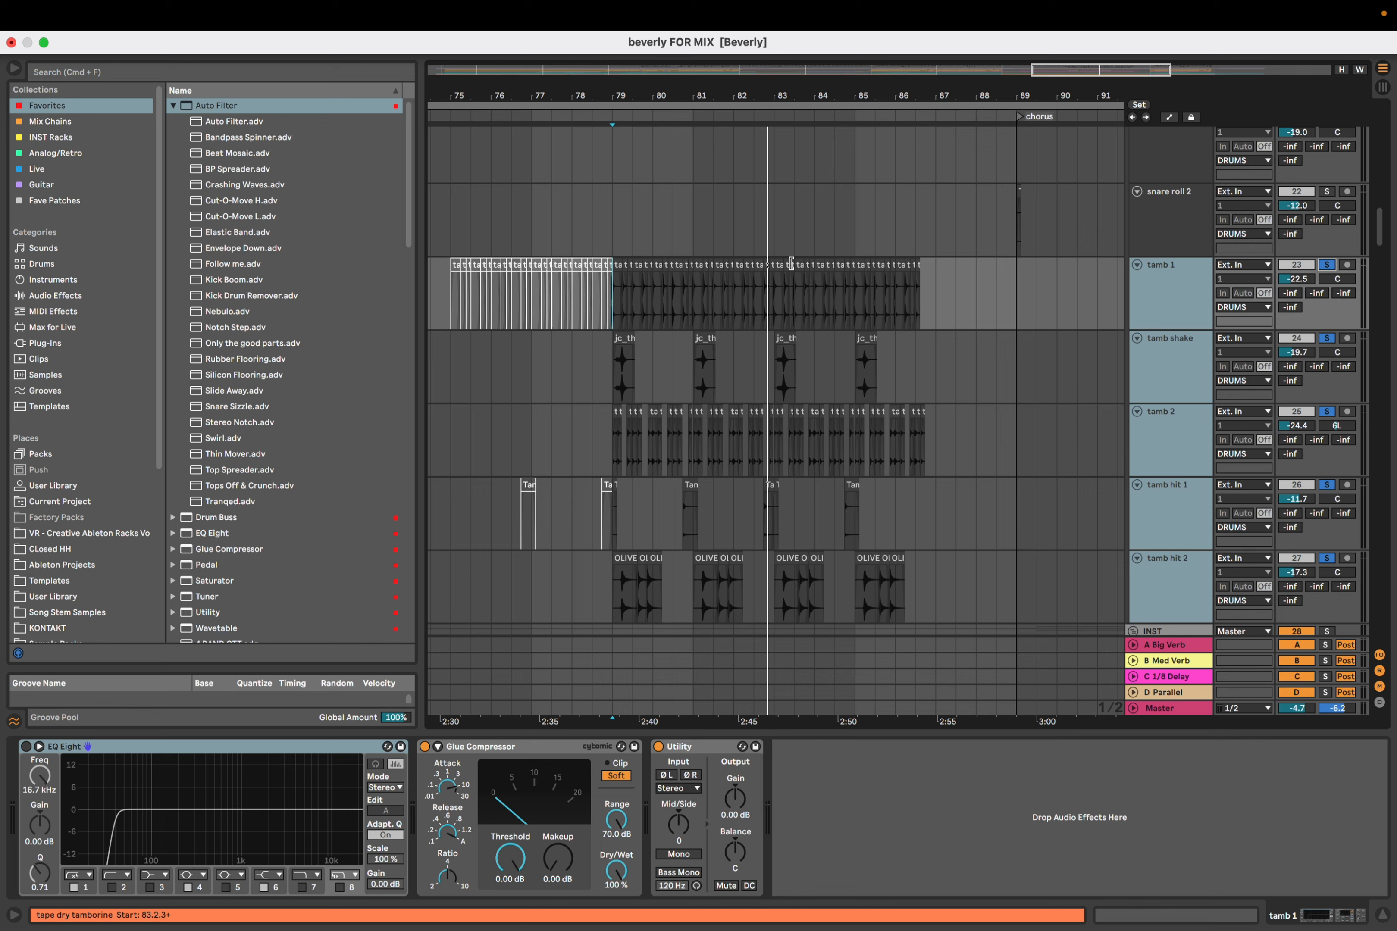
Stop the tambourines and look through the bridge's guitar, acoustic, piano, organ, synth, string, FX and vocal tracks
left_click(605, 382)
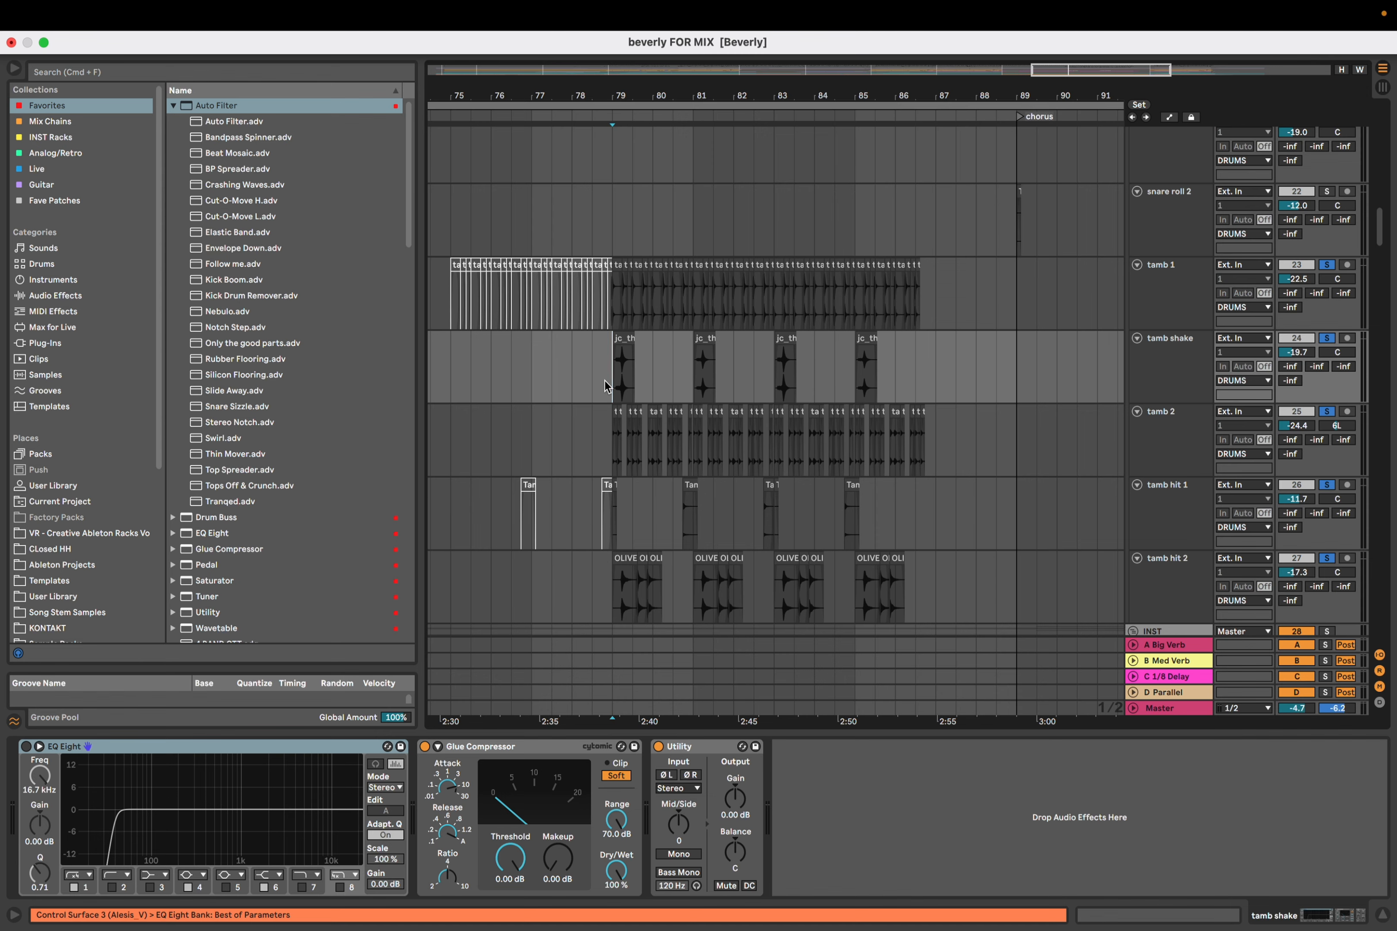
scroll(603, 393, "down", 8)
scroll(691, 347, "up", 4)
scroll(701, 346, "down", 6)
scroll(757, 401, "down", 15)
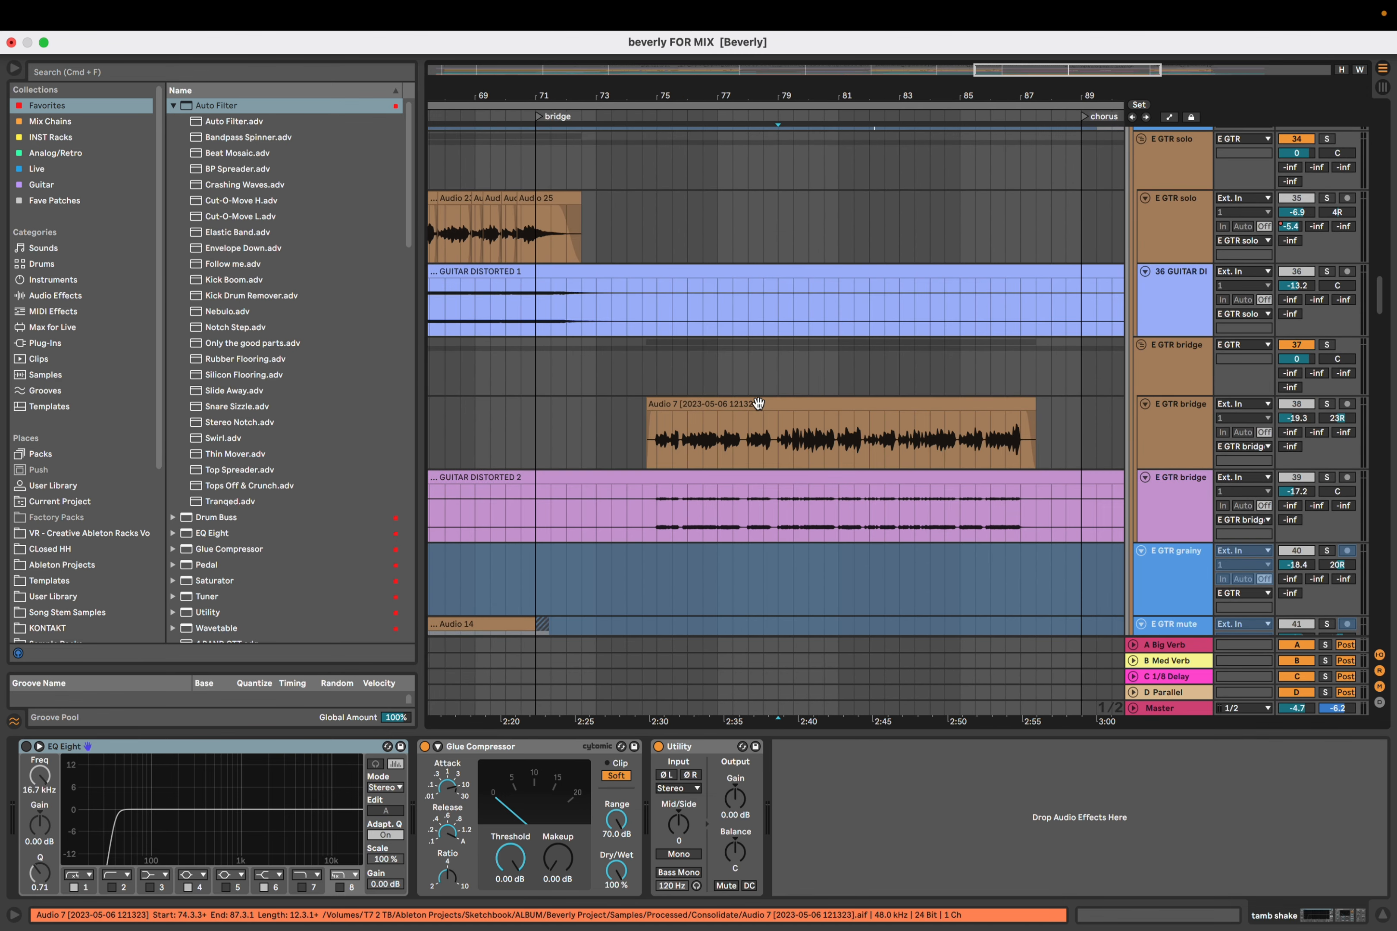
scroll(758, 403, "down", 15)
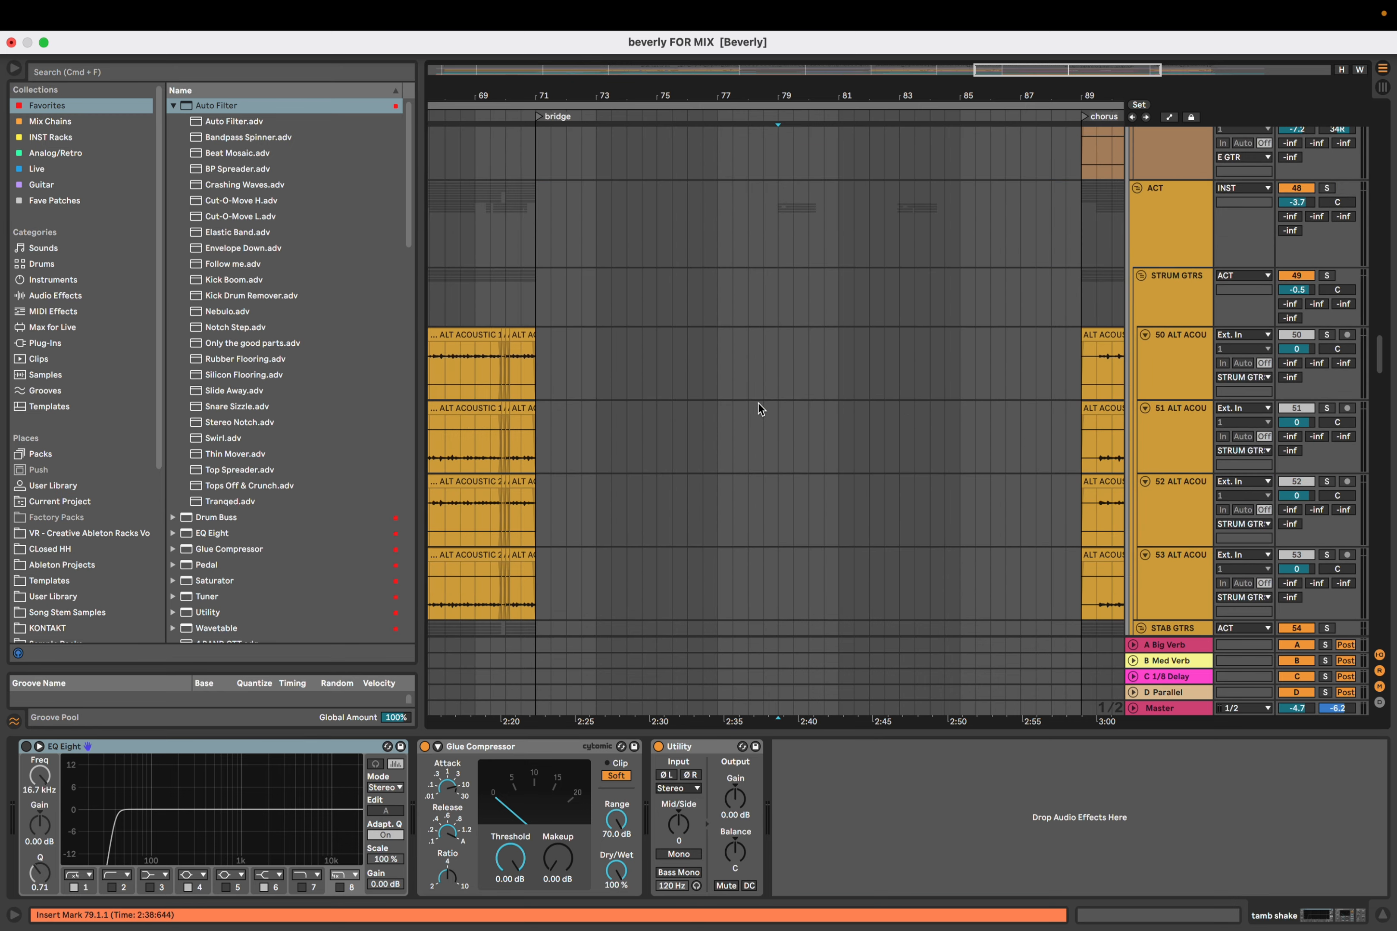
scroll(758, 402, "down", 15)
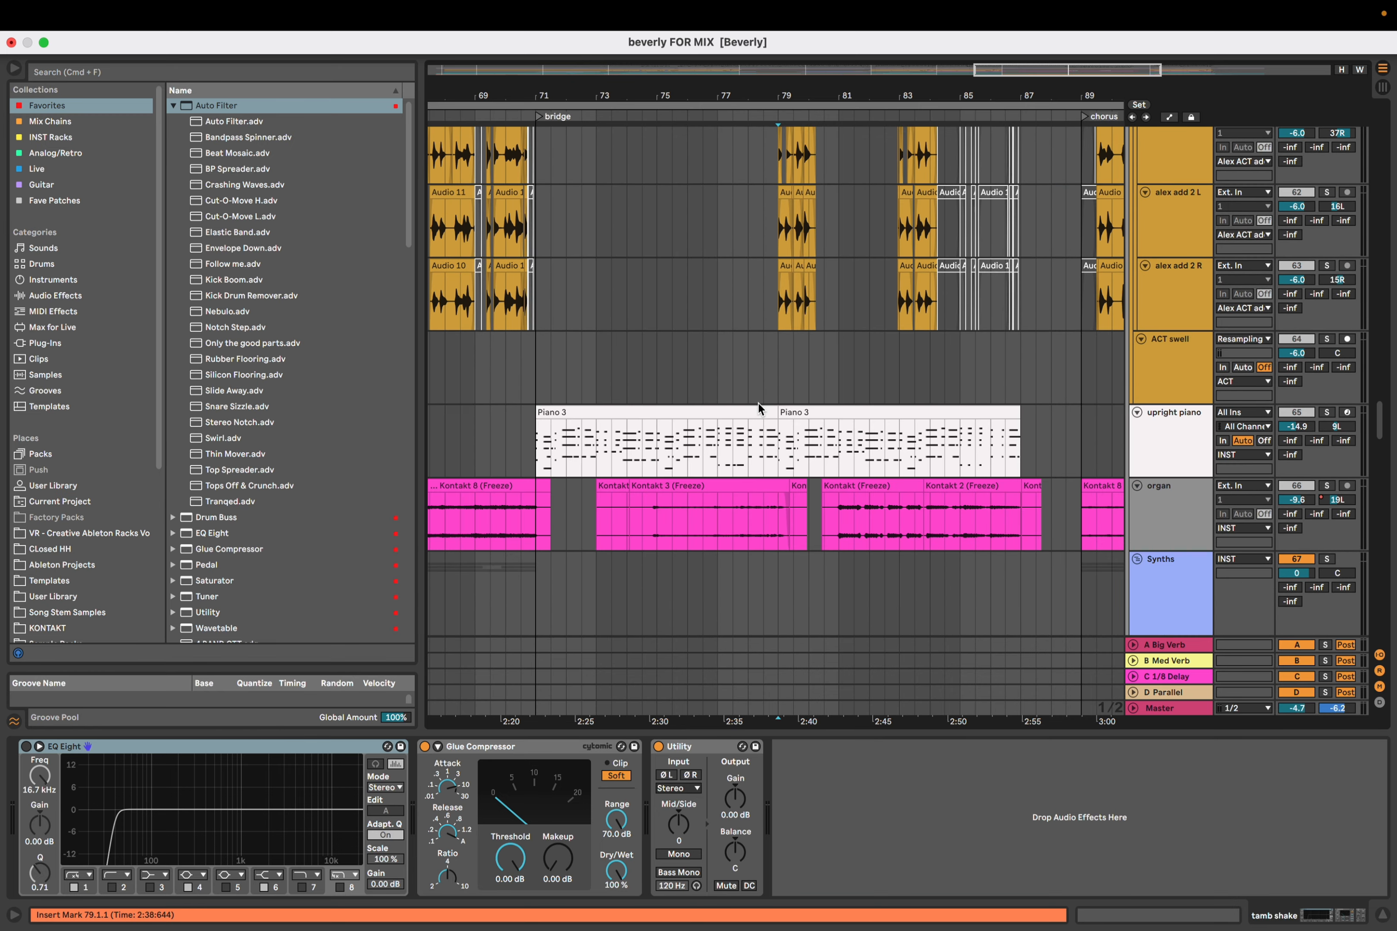
scroll(738, 405, "down", 20)
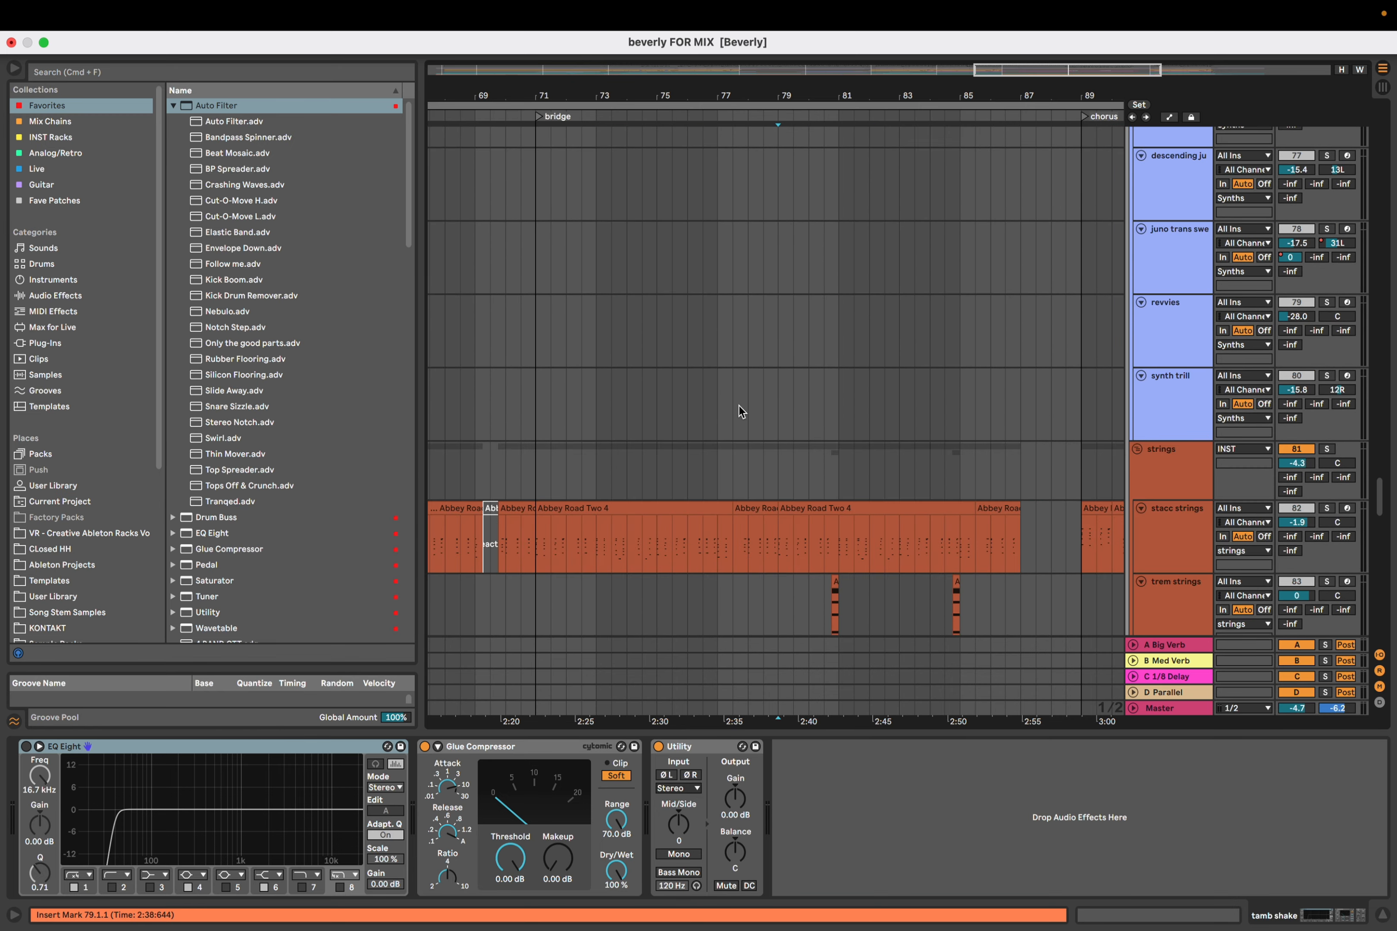
scroll(739, 406, "down", 15)
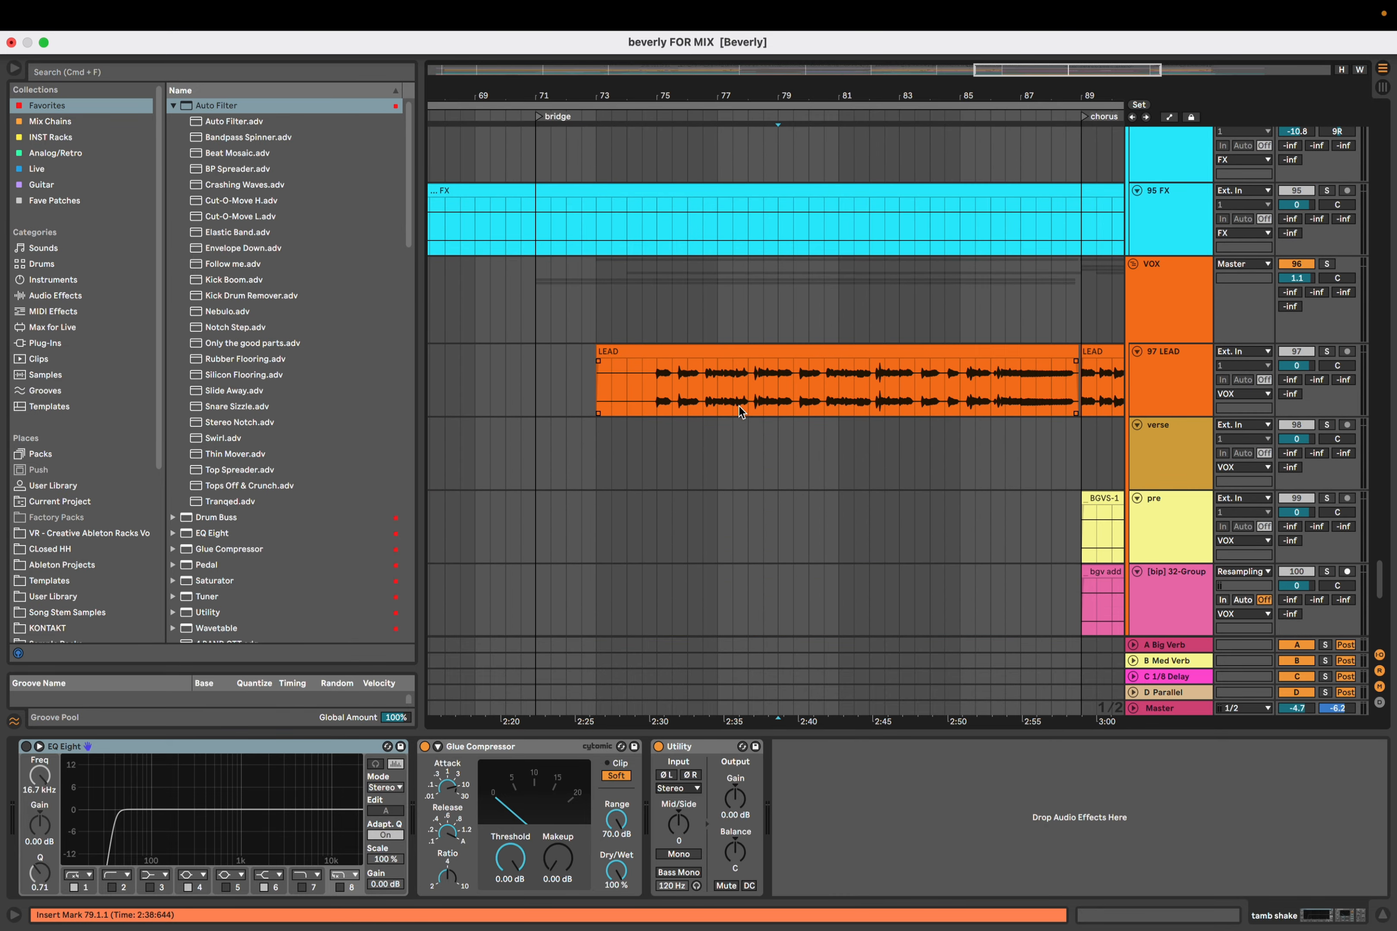
scroll(732, 408, "down", 5)
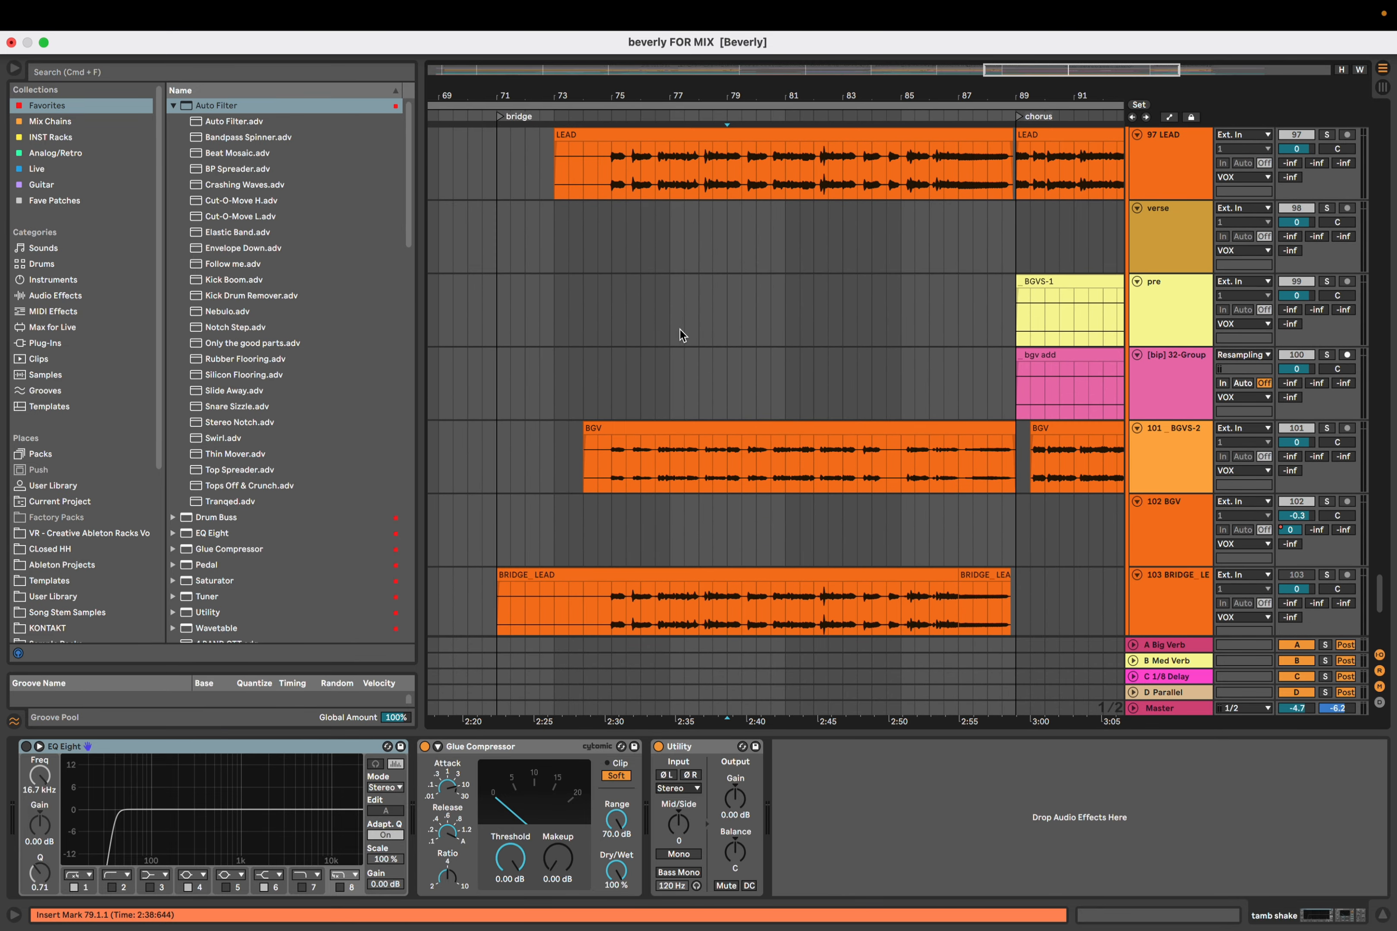
scroll(605, 372, "up", 5)
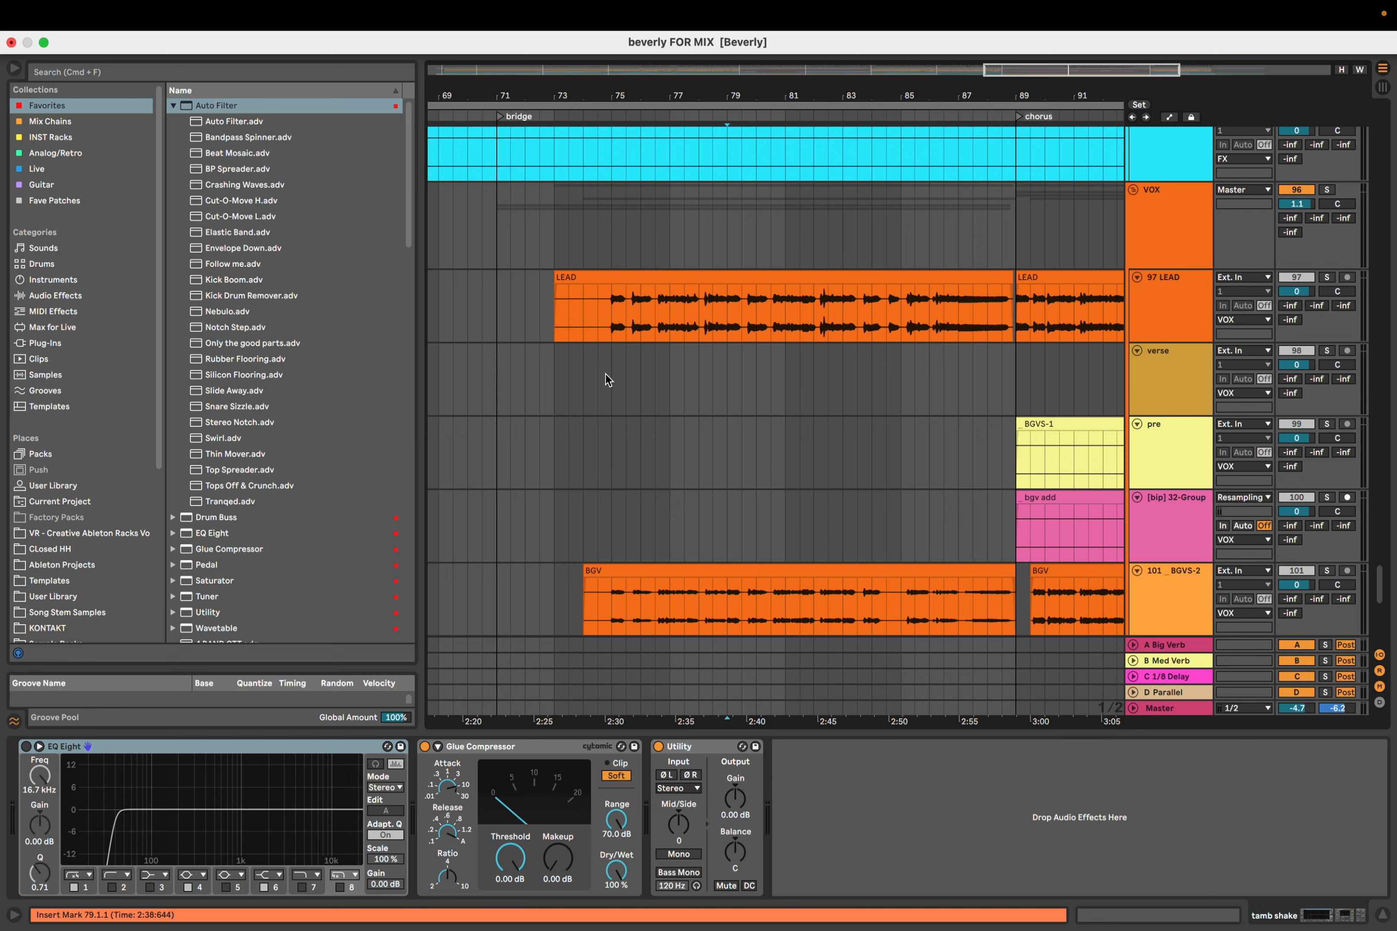
Solo the VOX group and play it from bar 75.1 while viewing the background and bridge vocal tracks
left_click(607, 247)
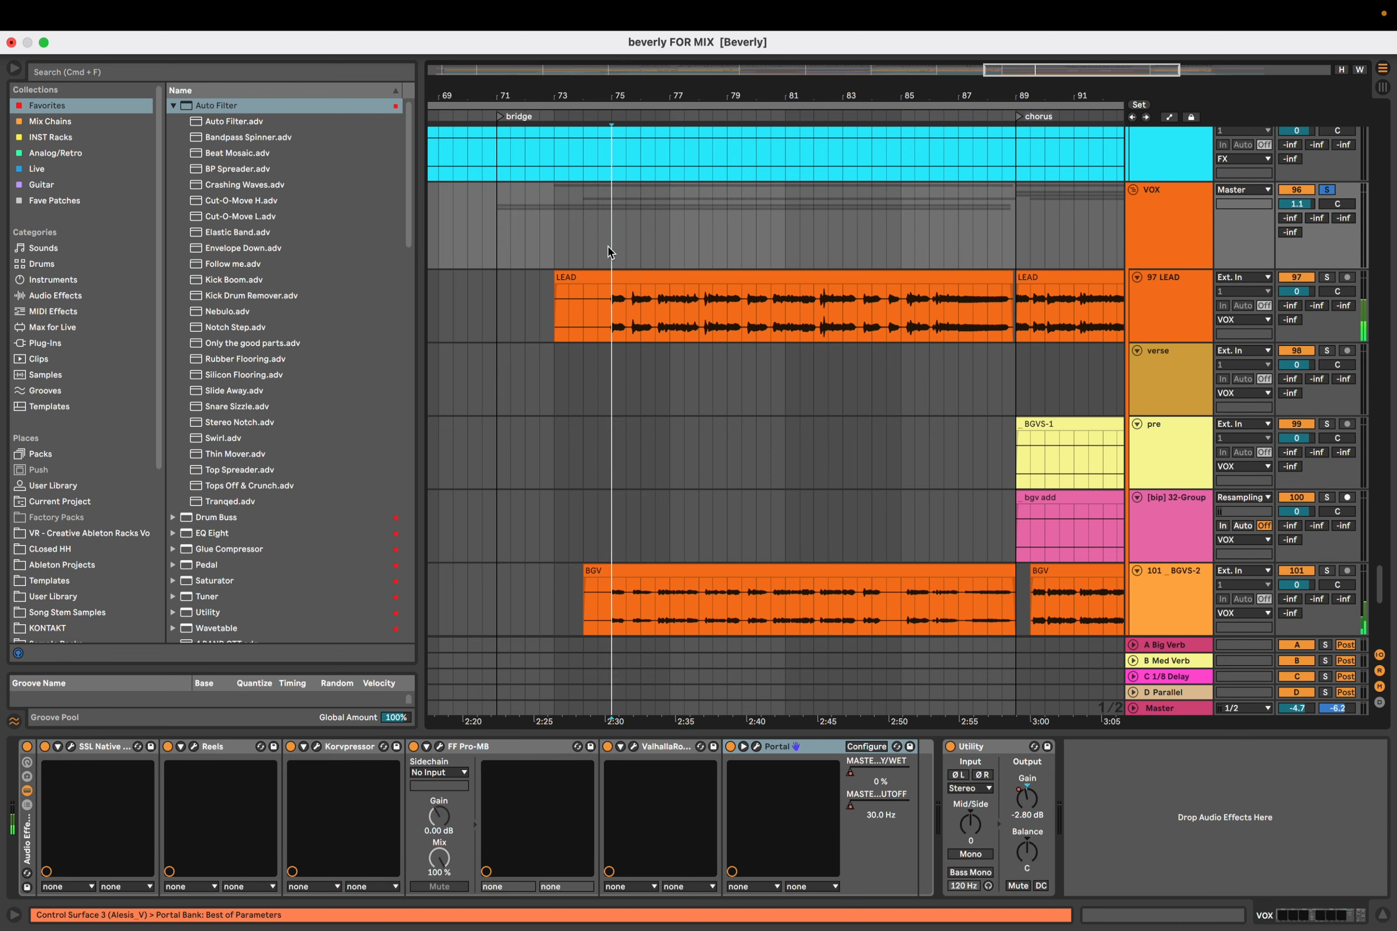
scroll(642, 320, "down", 5)
scroll(642, 321, "down", 2)
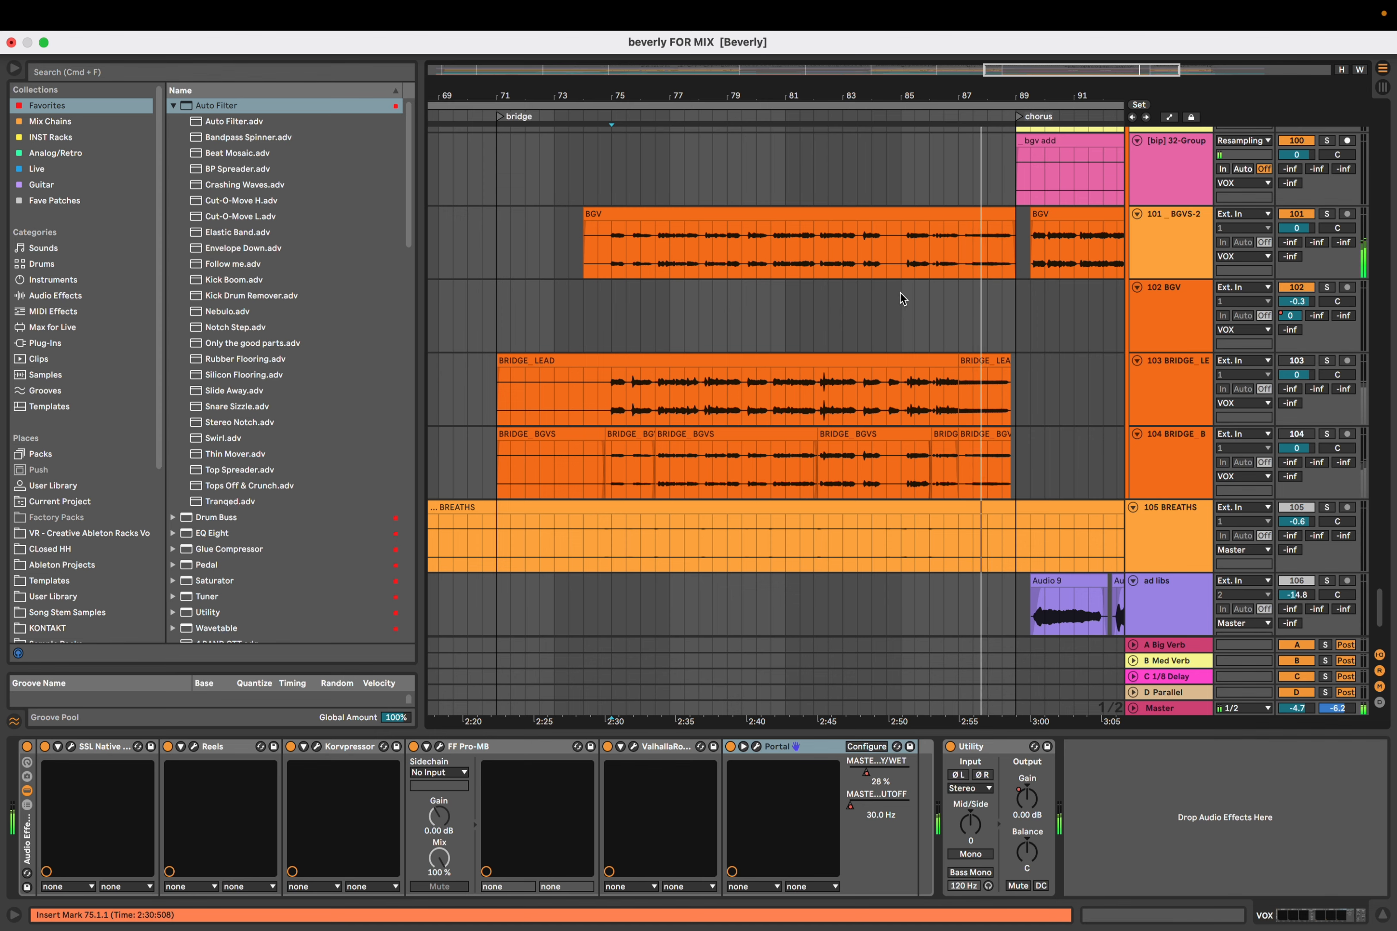
Stop the vocals and place the insert marker at bar 87.1 on the VOX group
left_click(953, 312)
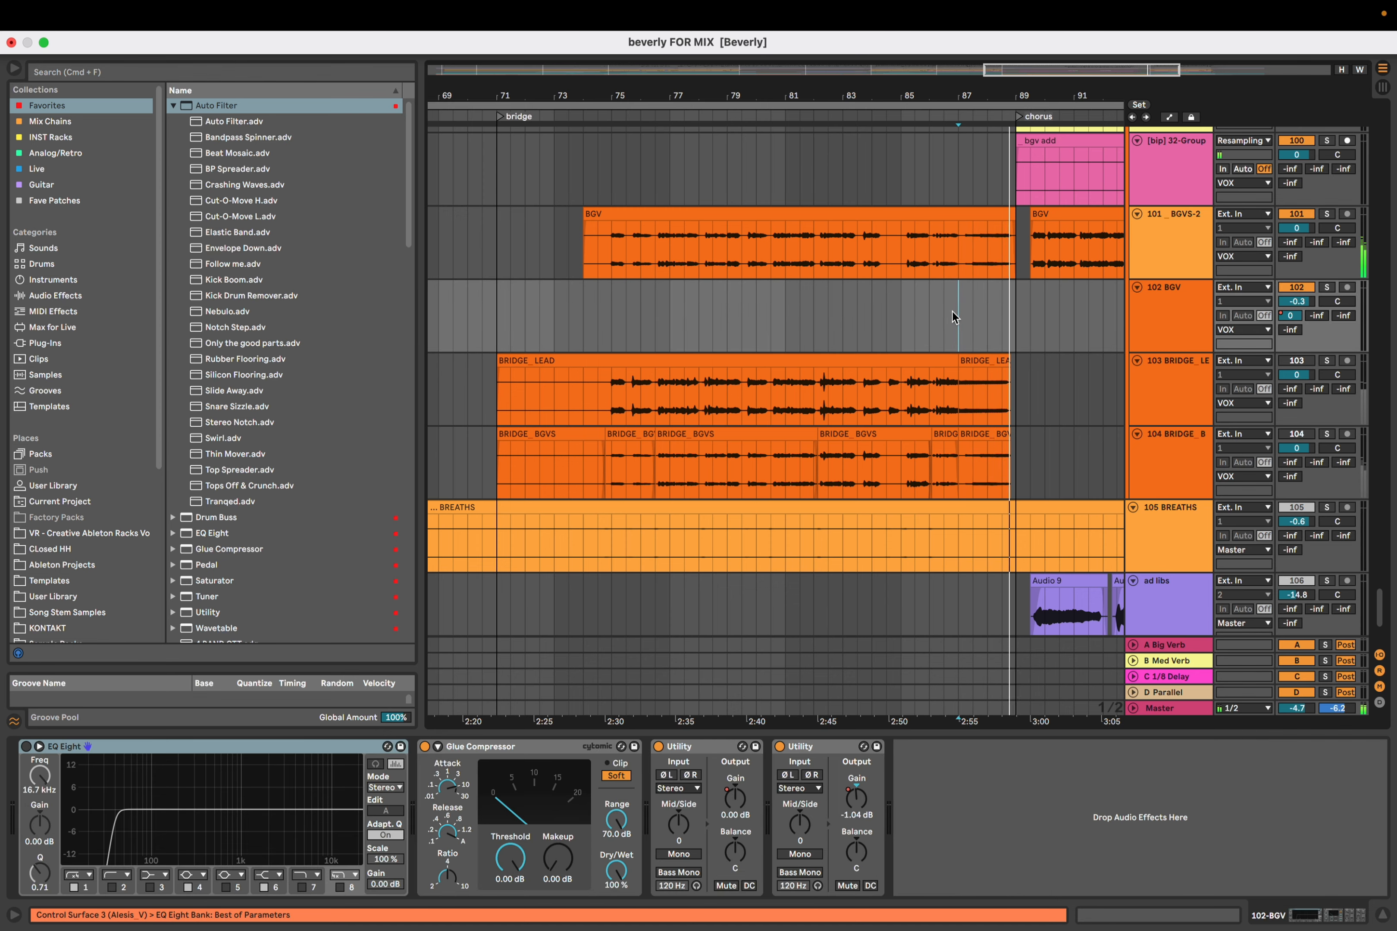
scroll(959, 311, "down", 3)
scroll(964, 312, "up", 5)
left_click_drag(964, 311, 944, 392)
scroll(905, 340, "up", 6)
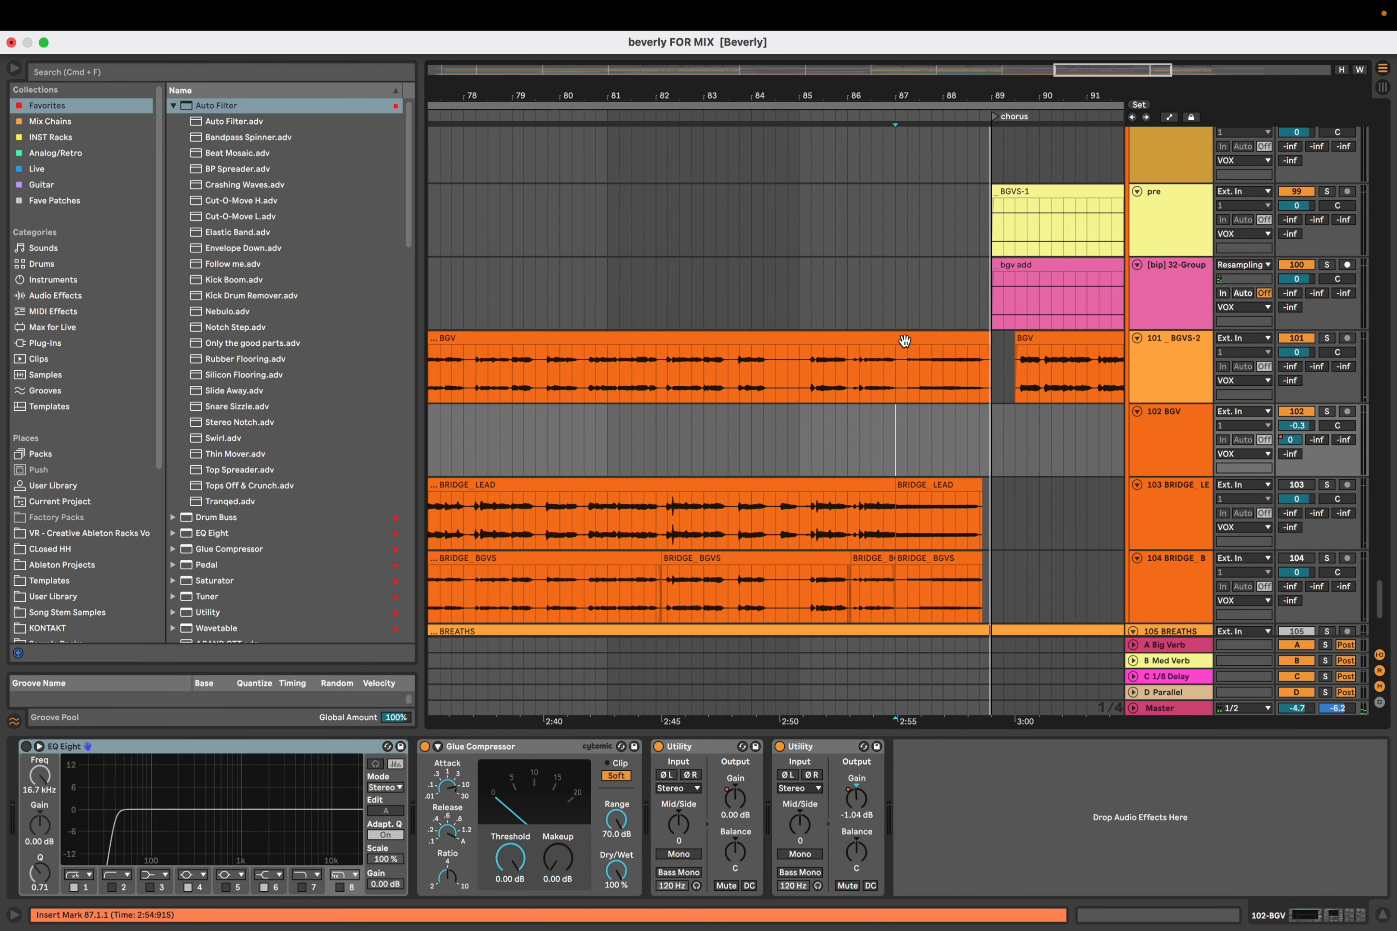
left_click(896, 385)
left_click(895, 369)
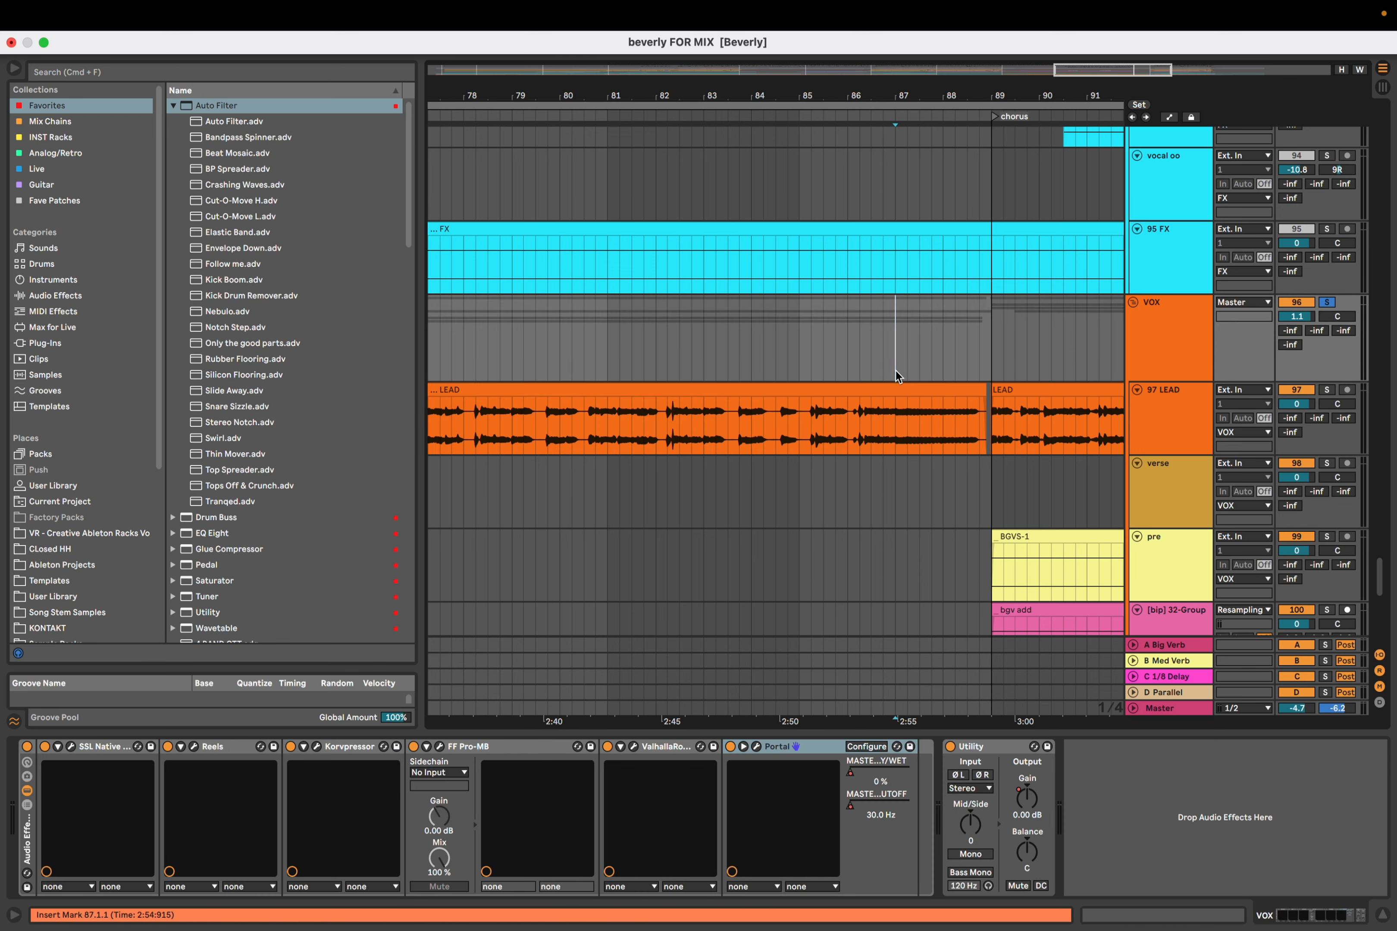
Open the VOX group's Portal plug-in and show its master dry/wet automation beside the plug-in window
left_click(755, 747)
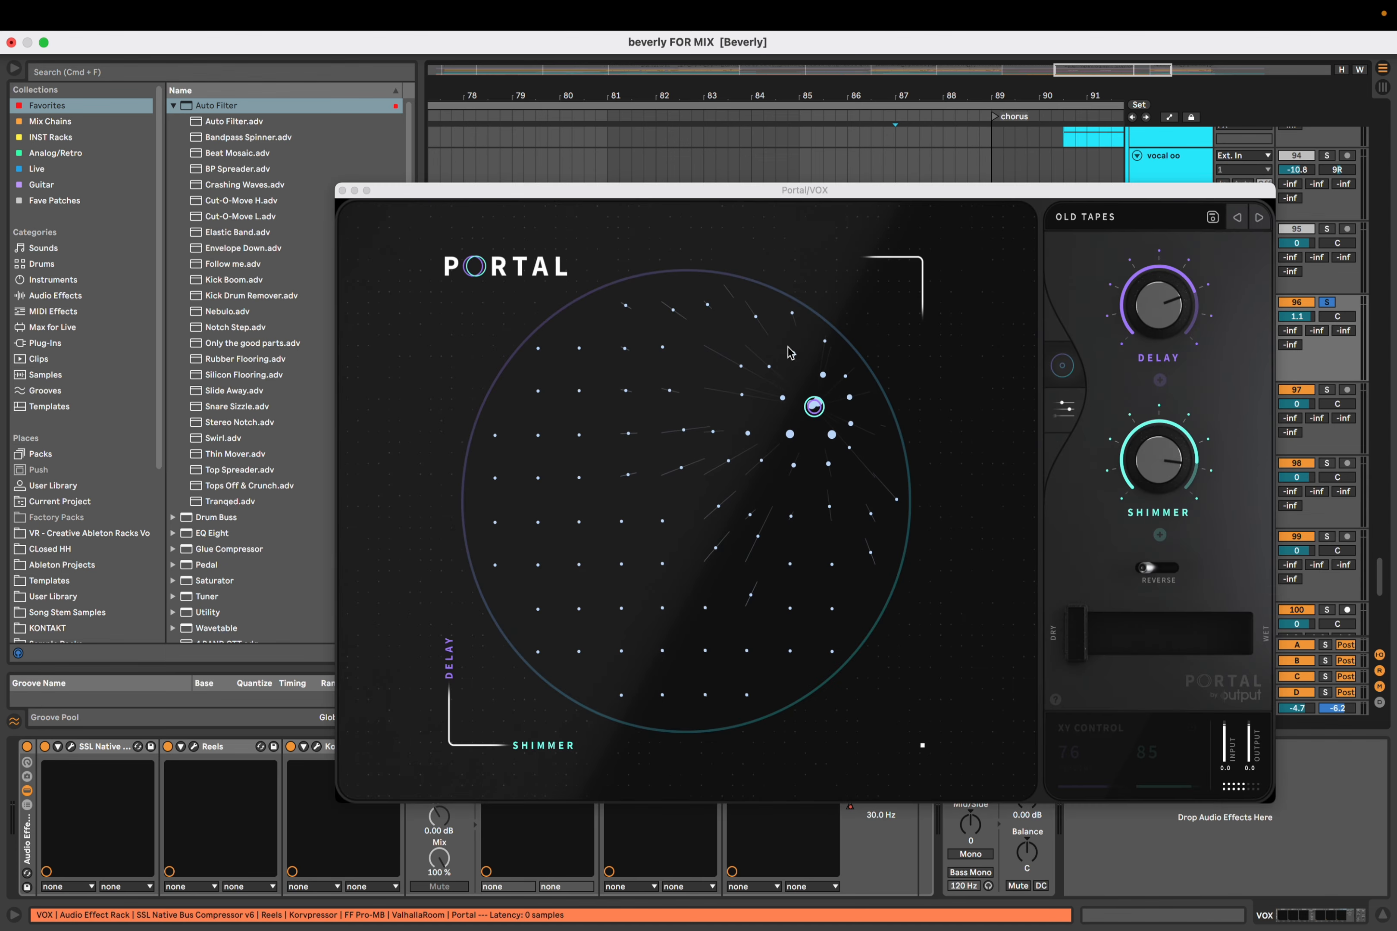
left_click_drag(608, 191, 261, 168)
left_click(1159, 336)
key("a")
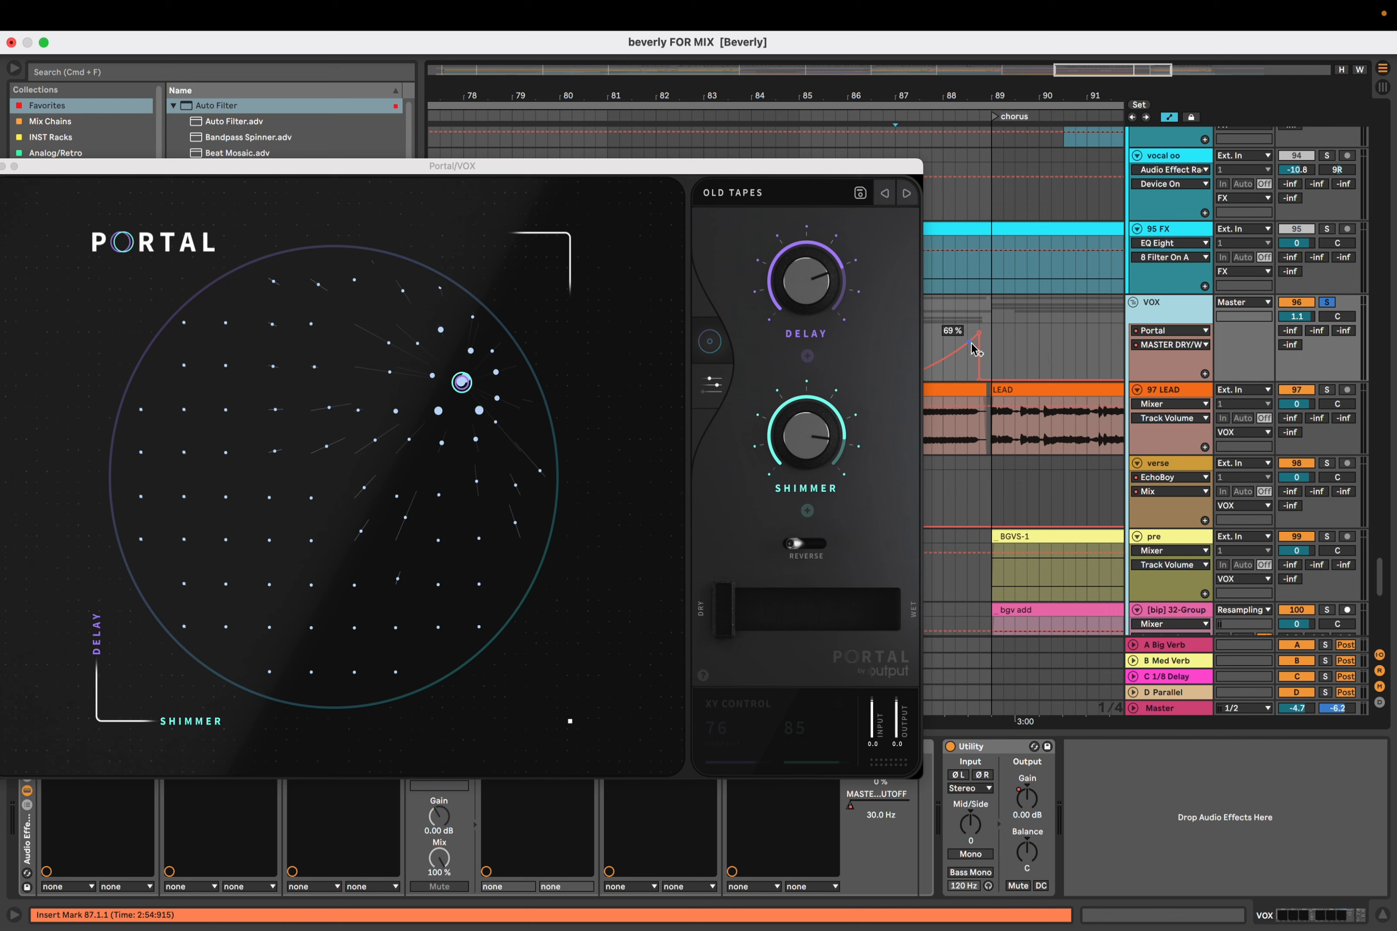
left_click_drag(812, 170, 595, 159)
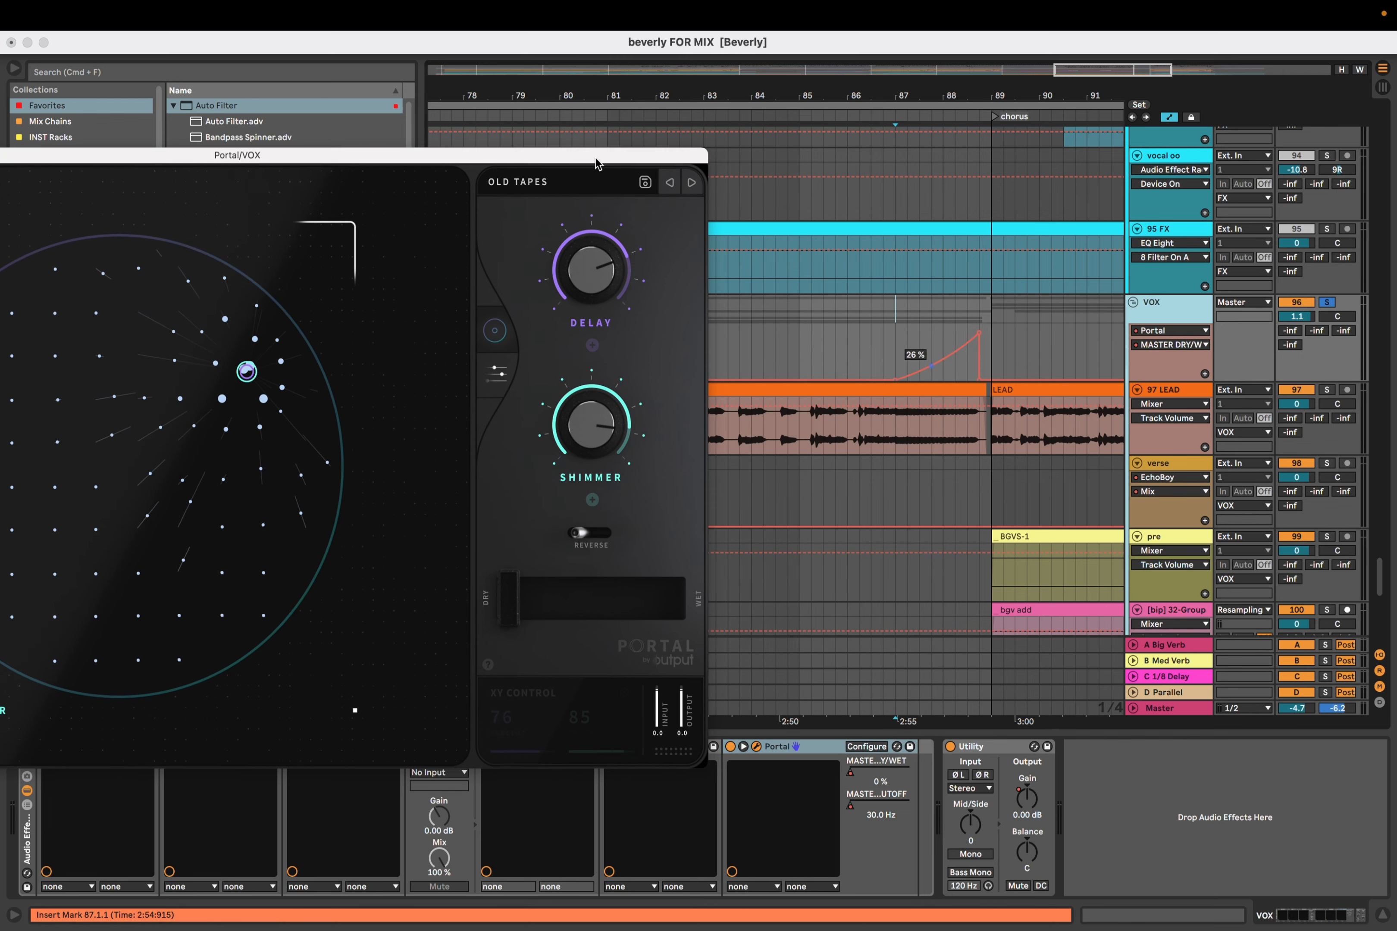
Play the soloed vocals from bar 87.1 through the Portal dry/wet rise, and close the plug-in window
left_click(899, 350)
key("space")
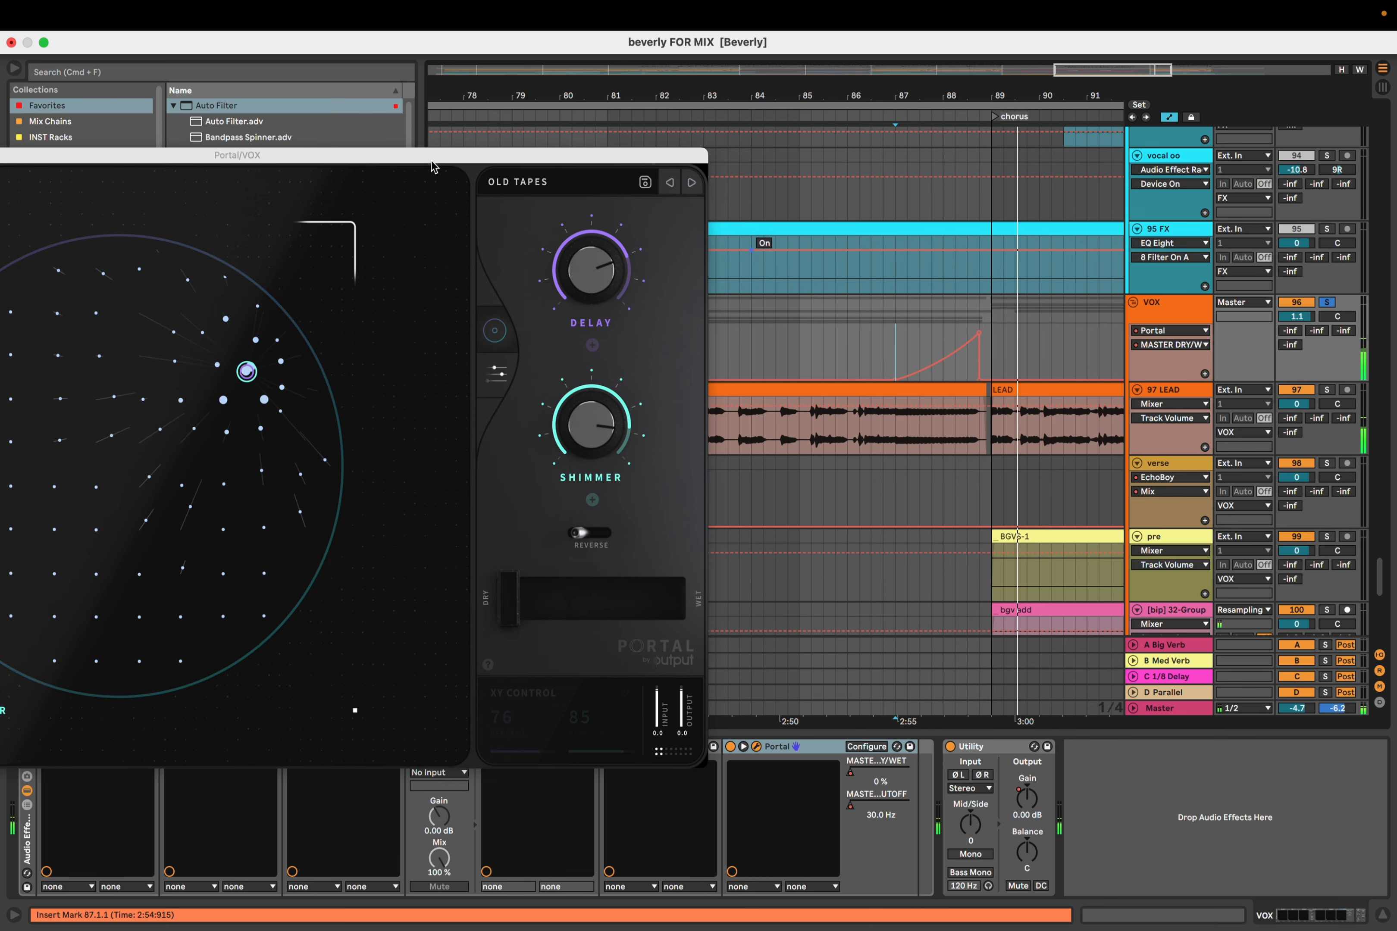
key("space")
left_click_drag(432, 161, 853, 169)
left_click(197, 166)
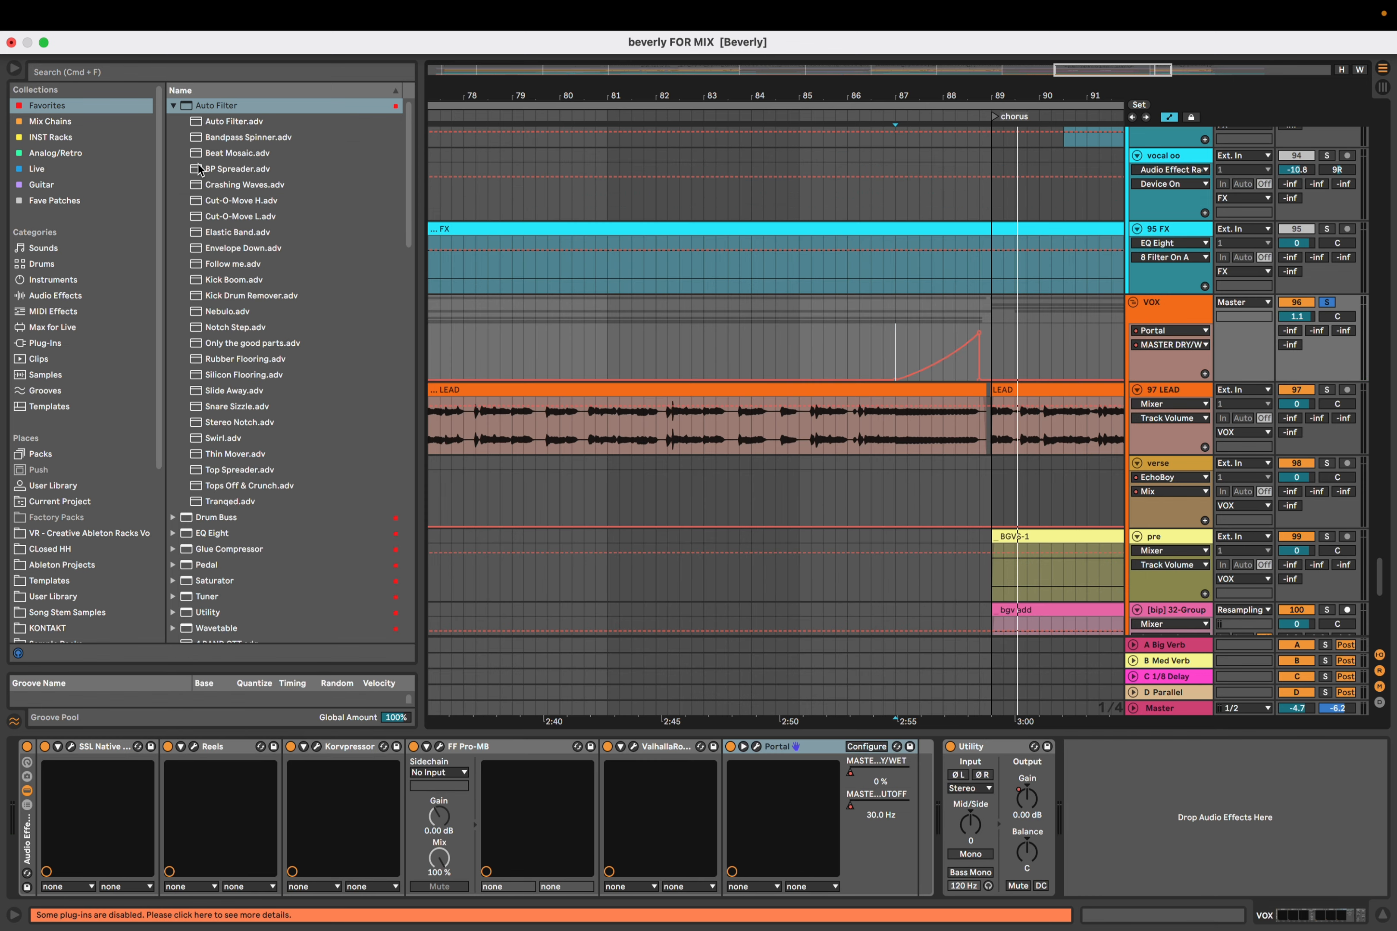
Unsolo the VOX group, place the insert marker at bar 81.1 and hide the automation
key("s")
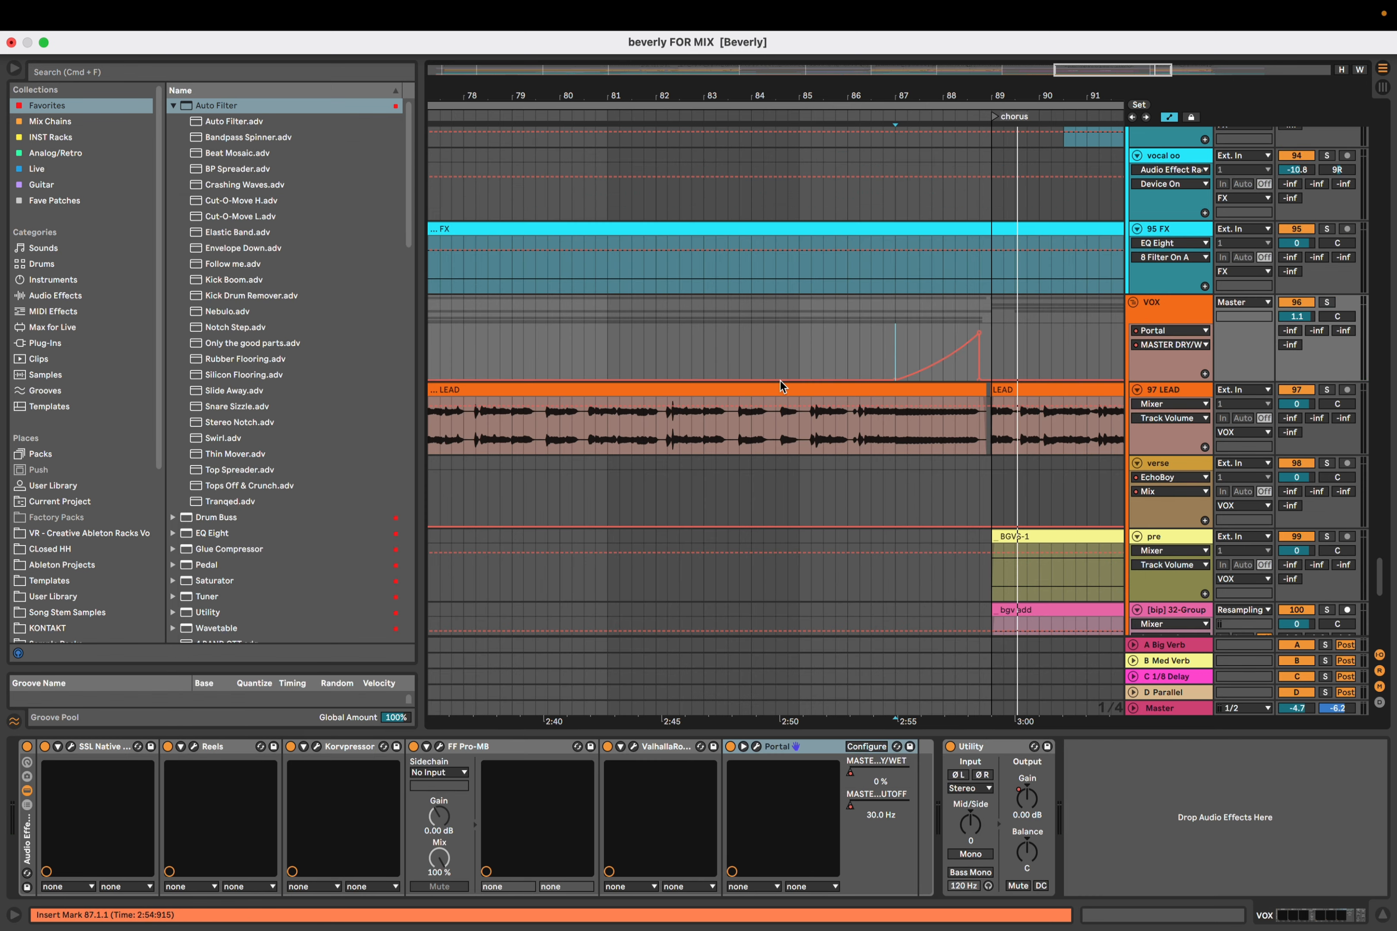
scroll(781, 381, "down", 5)
left_click(723, 350)
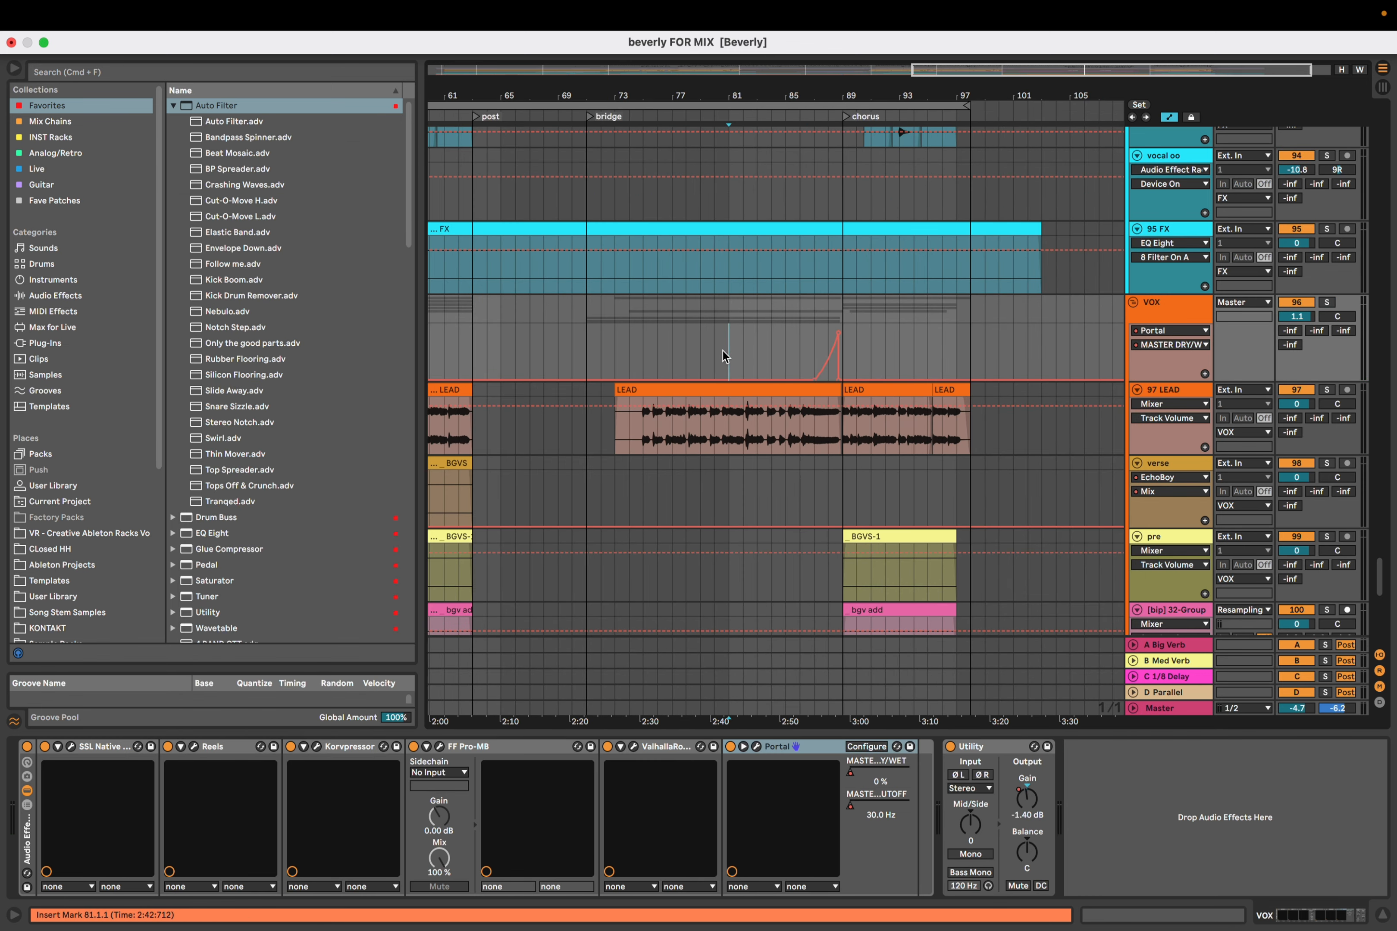
key("a")
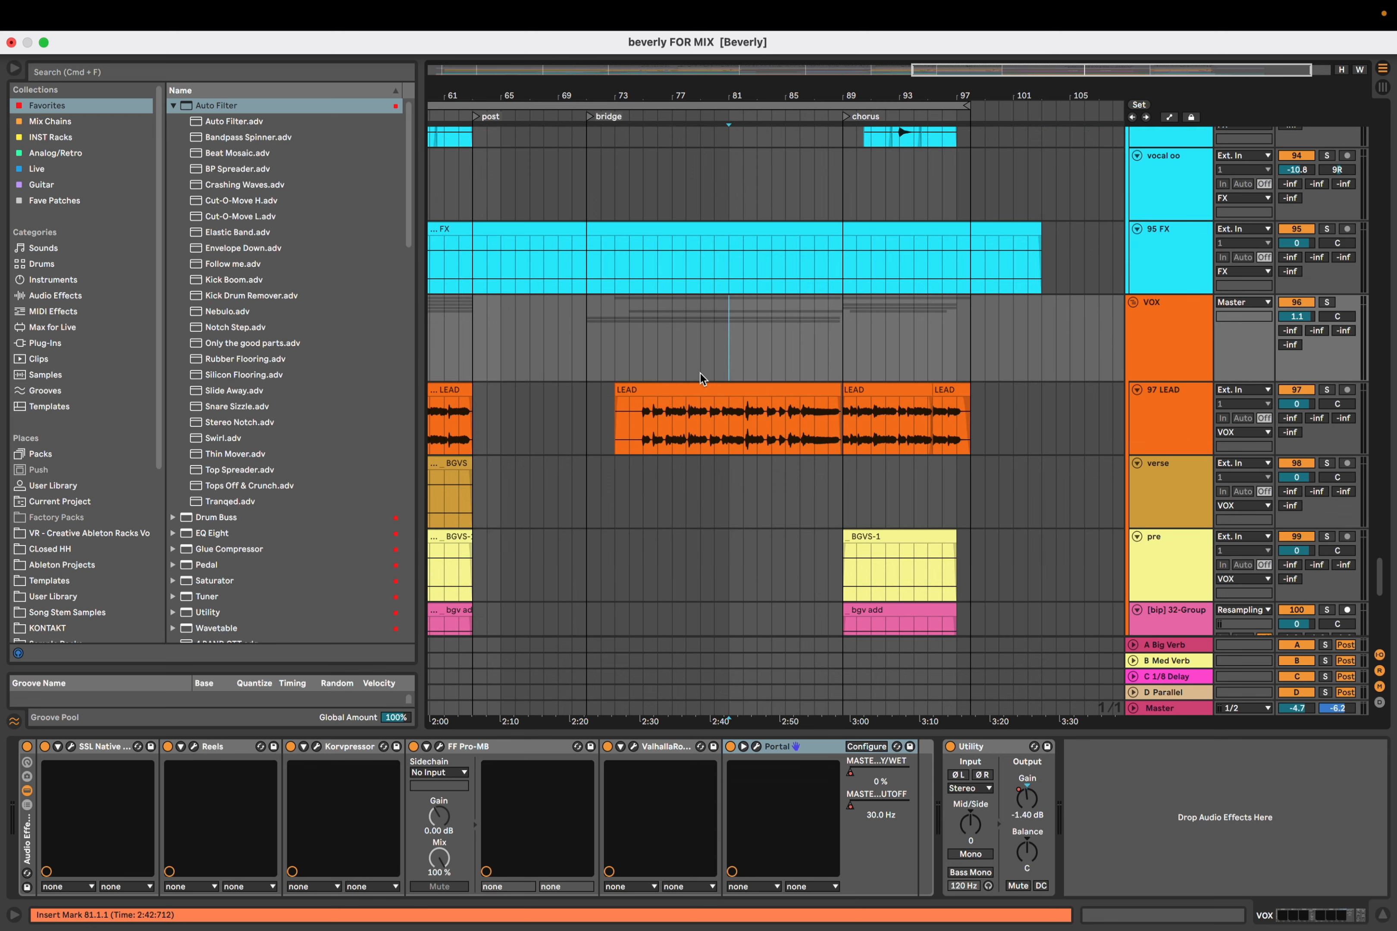
Place the insert marker at bar 89.1, where the chorus starts, and view the vocal tracks there
left_click(780, 359)
left_click(843, 360)
scroll(844, 360, "up", 5)
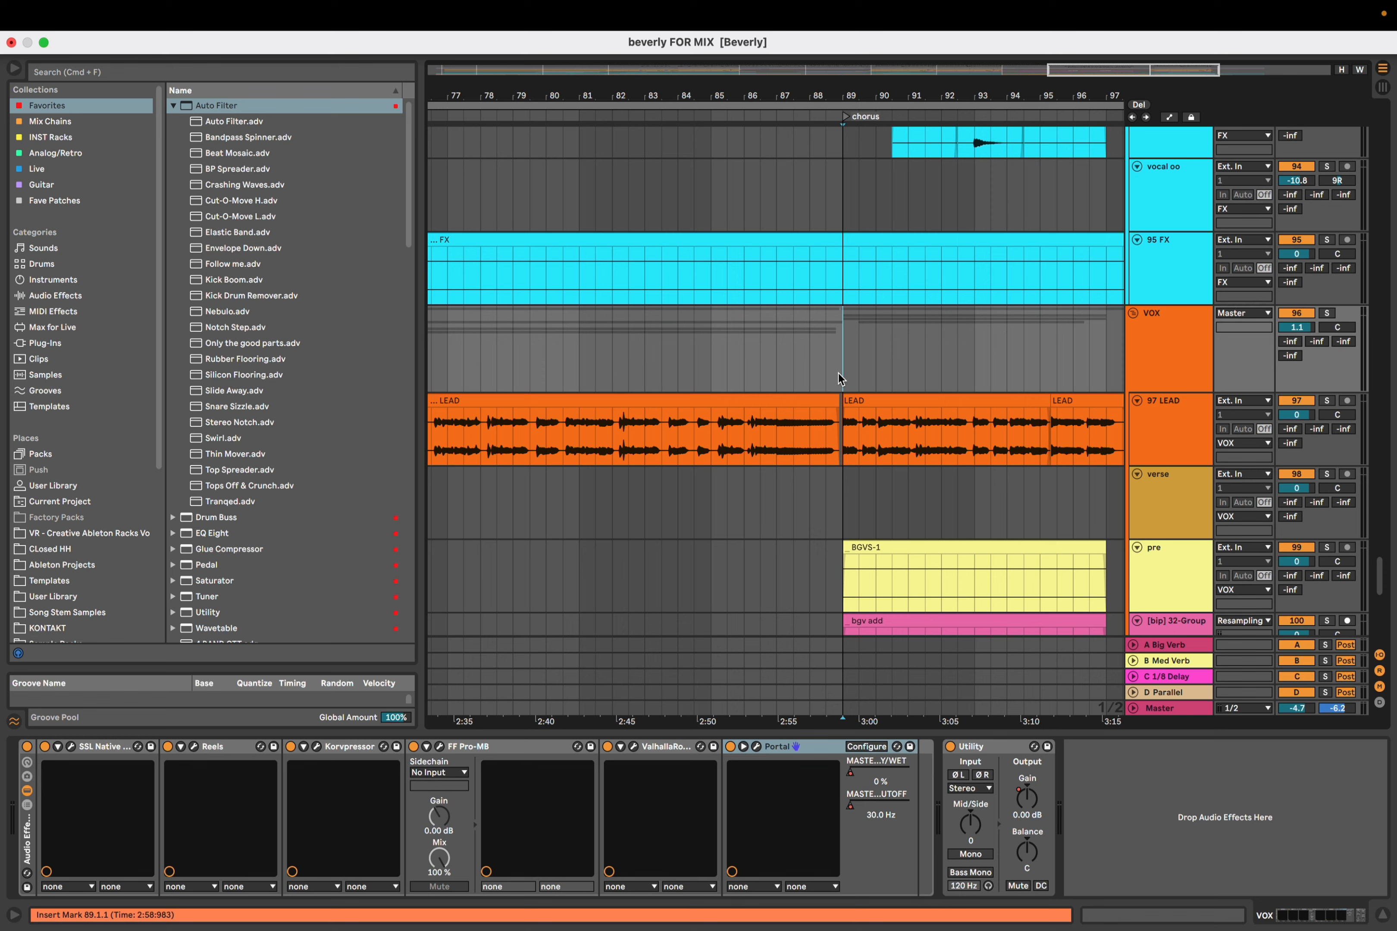
scroll(796, 375, "right", 2)
scroll(796, 374, "up", 5)
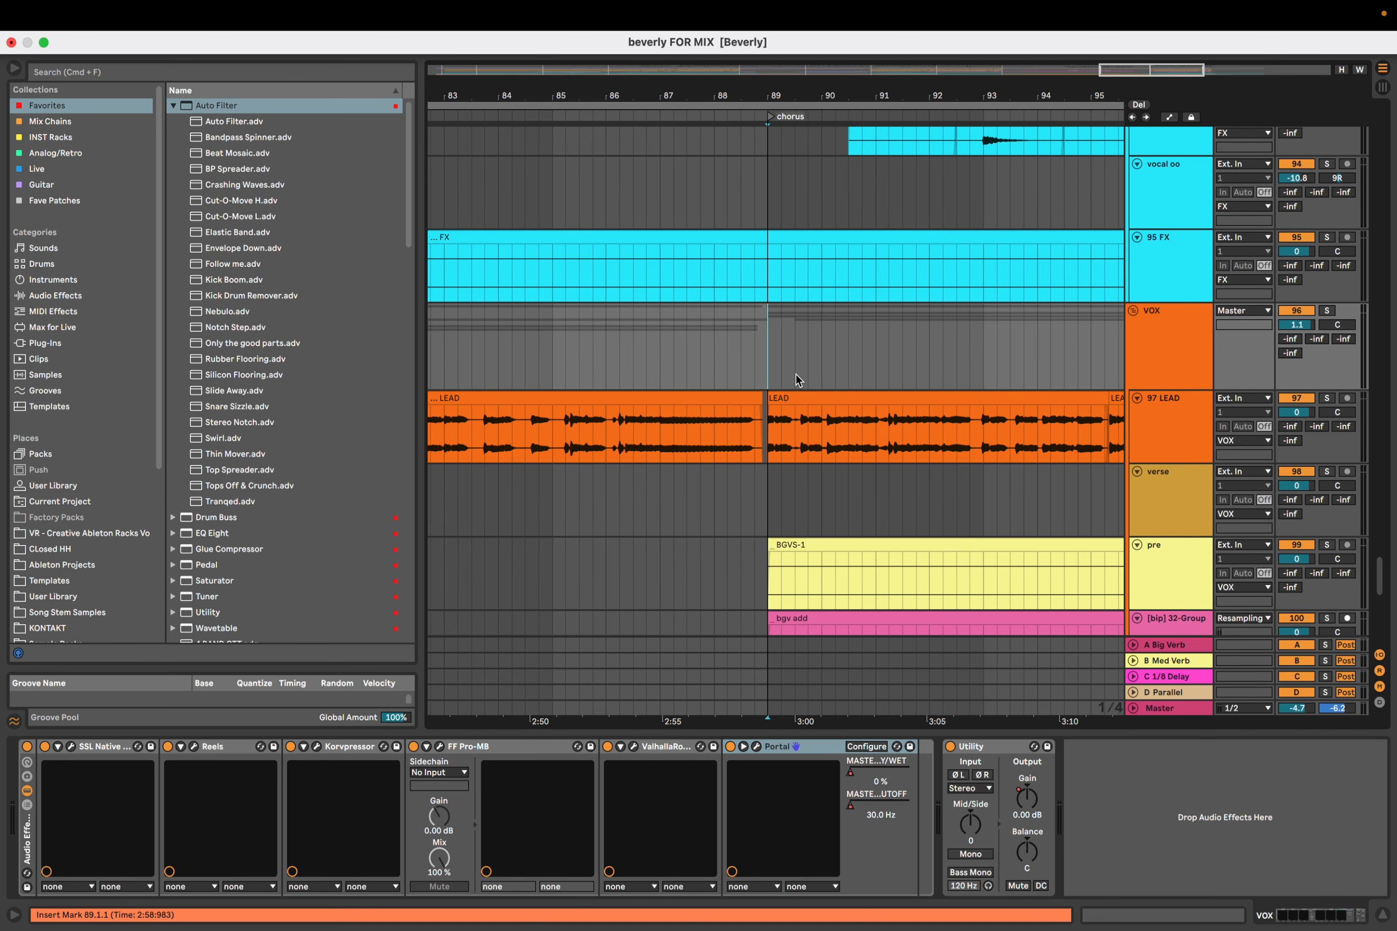
scroll(796, 375, "down", 5)
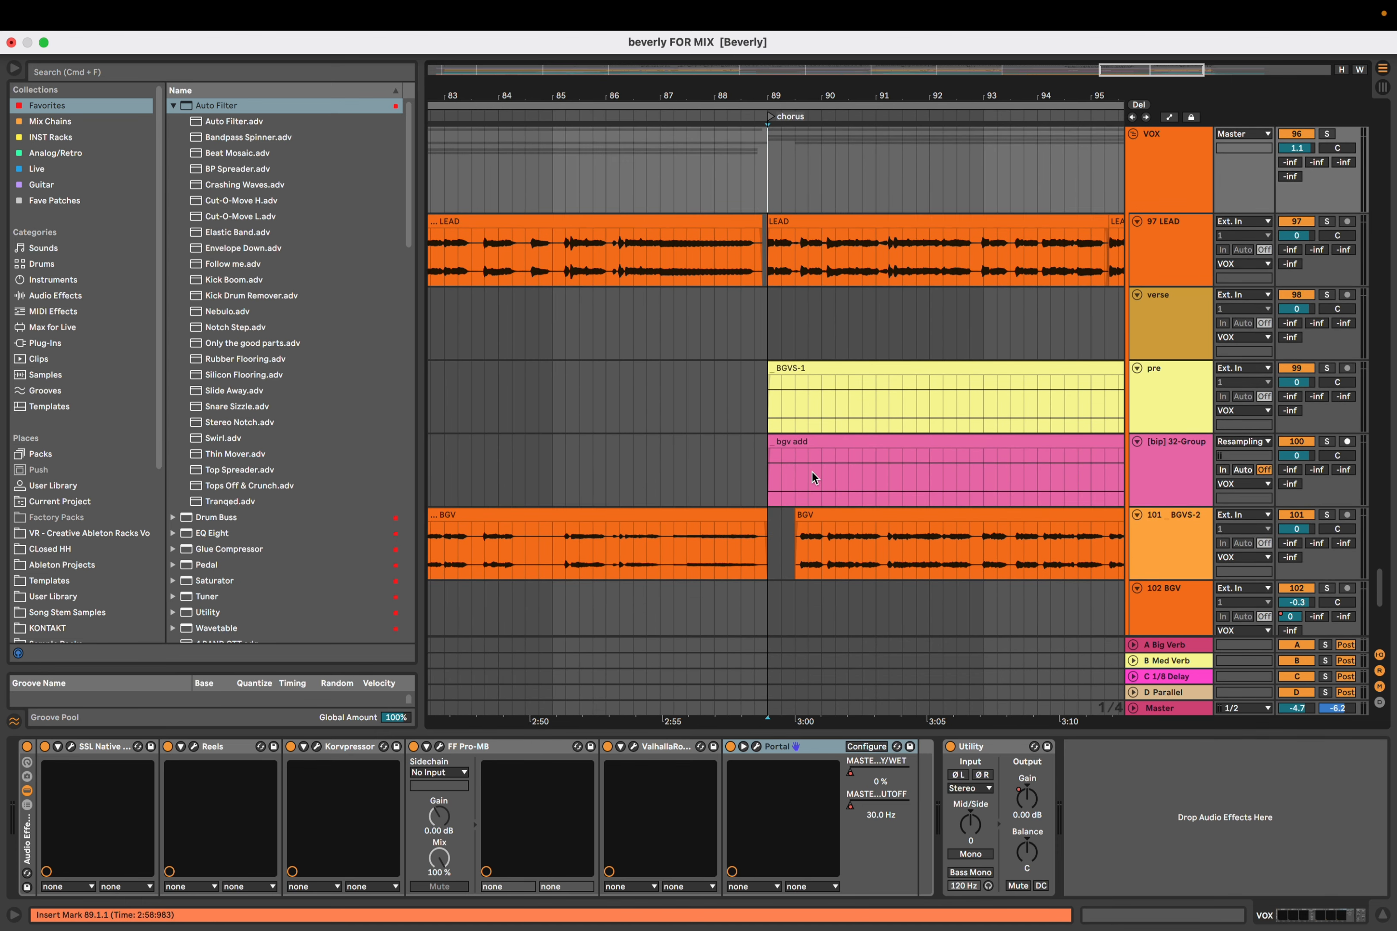
Play the full arrangement from the start of the chorus at bar 89.1 with the VOX group selected
left_click(767, 267)
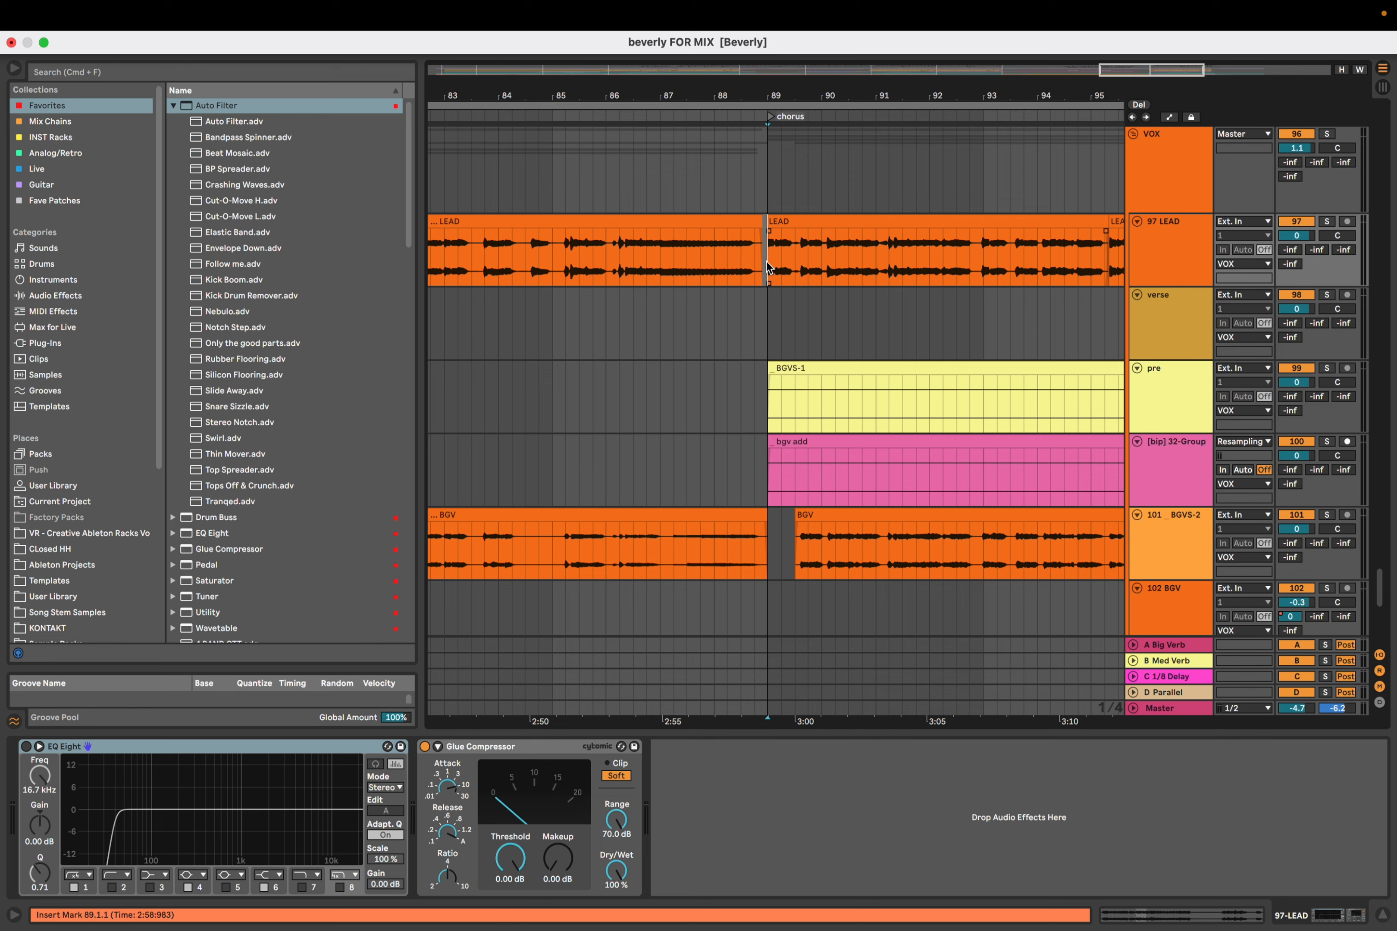
left_click(771, 199)
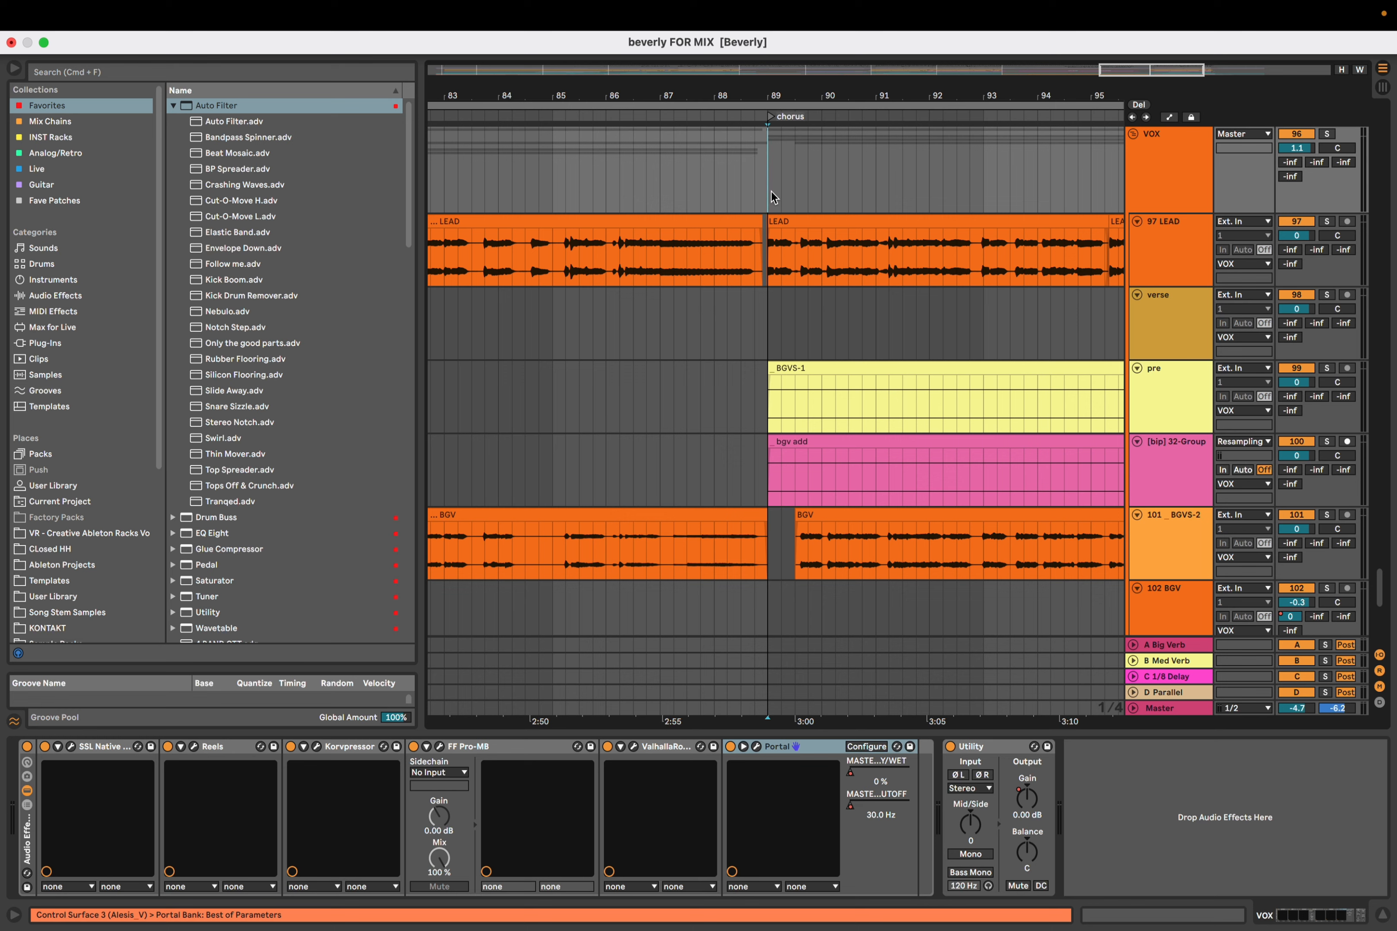
key("space")
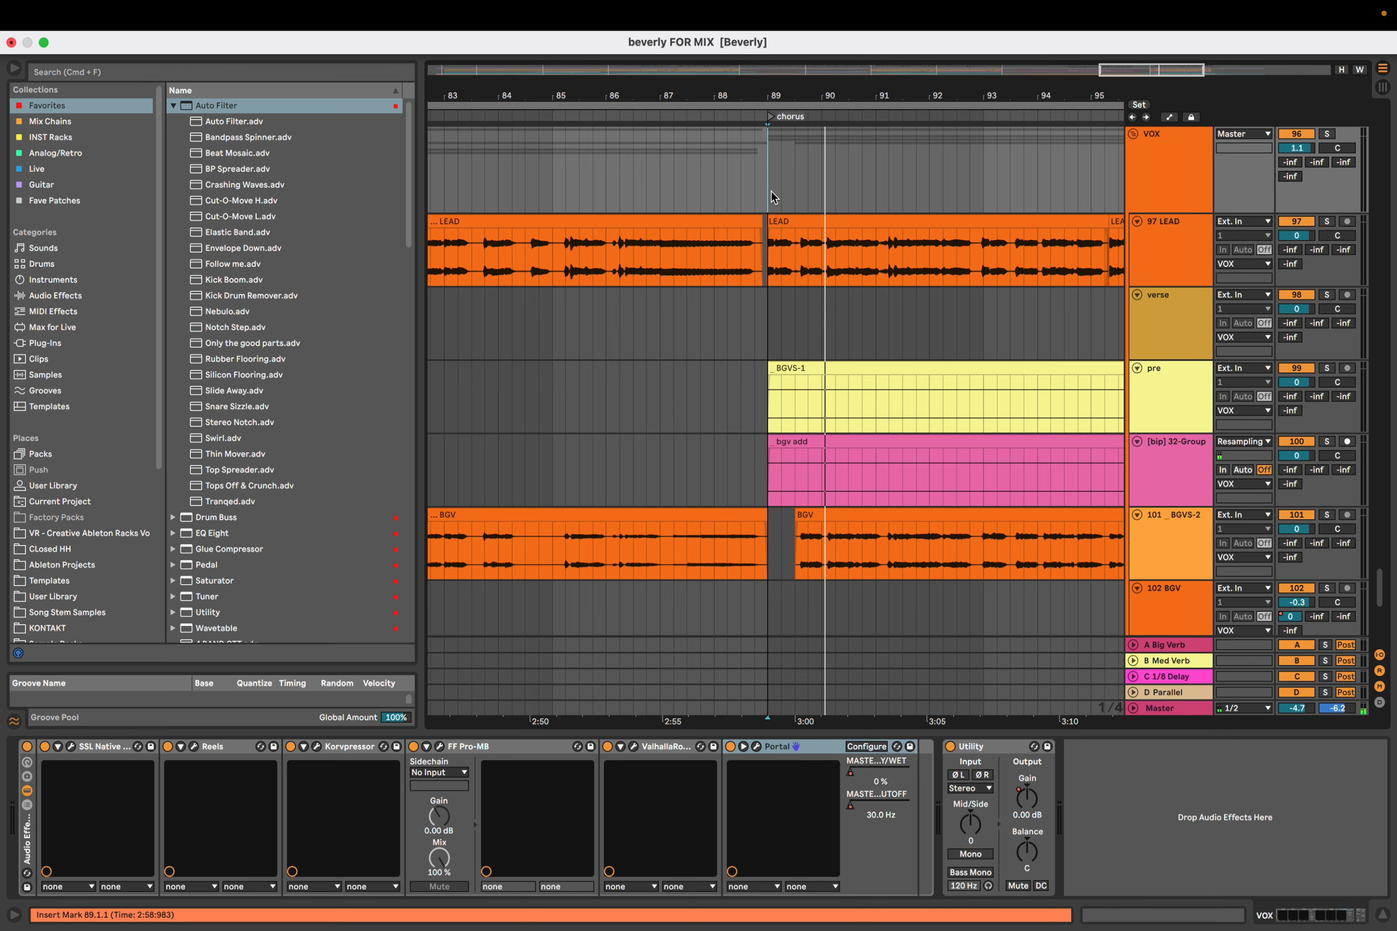
Place the insert marker at bar 86.1 on the VOX group and play the arrangement into the last chorus
scroll(757, 240, "up", 2)
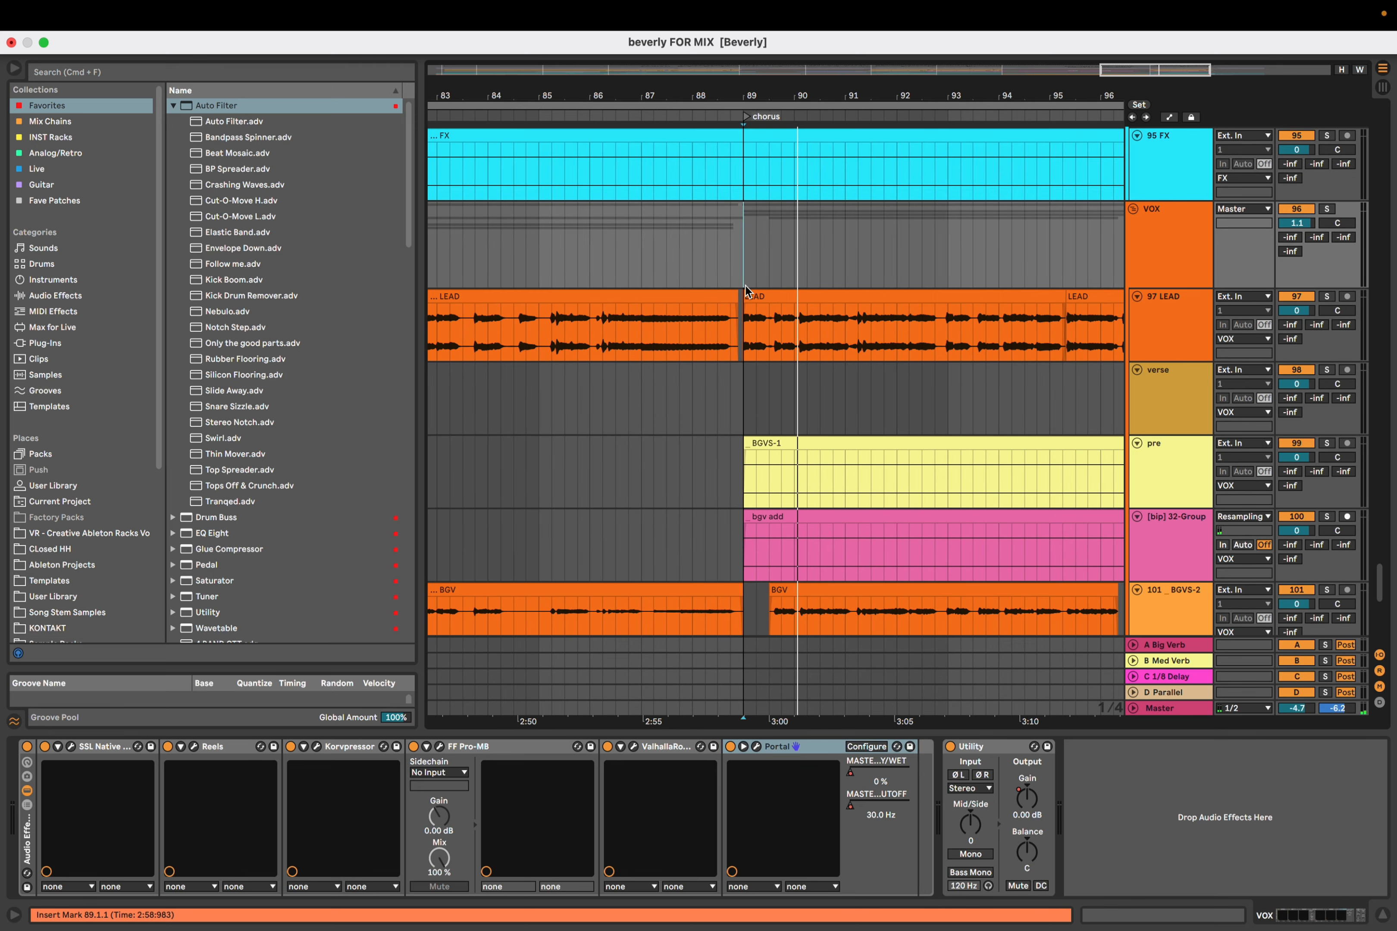
left_click(748, 282)
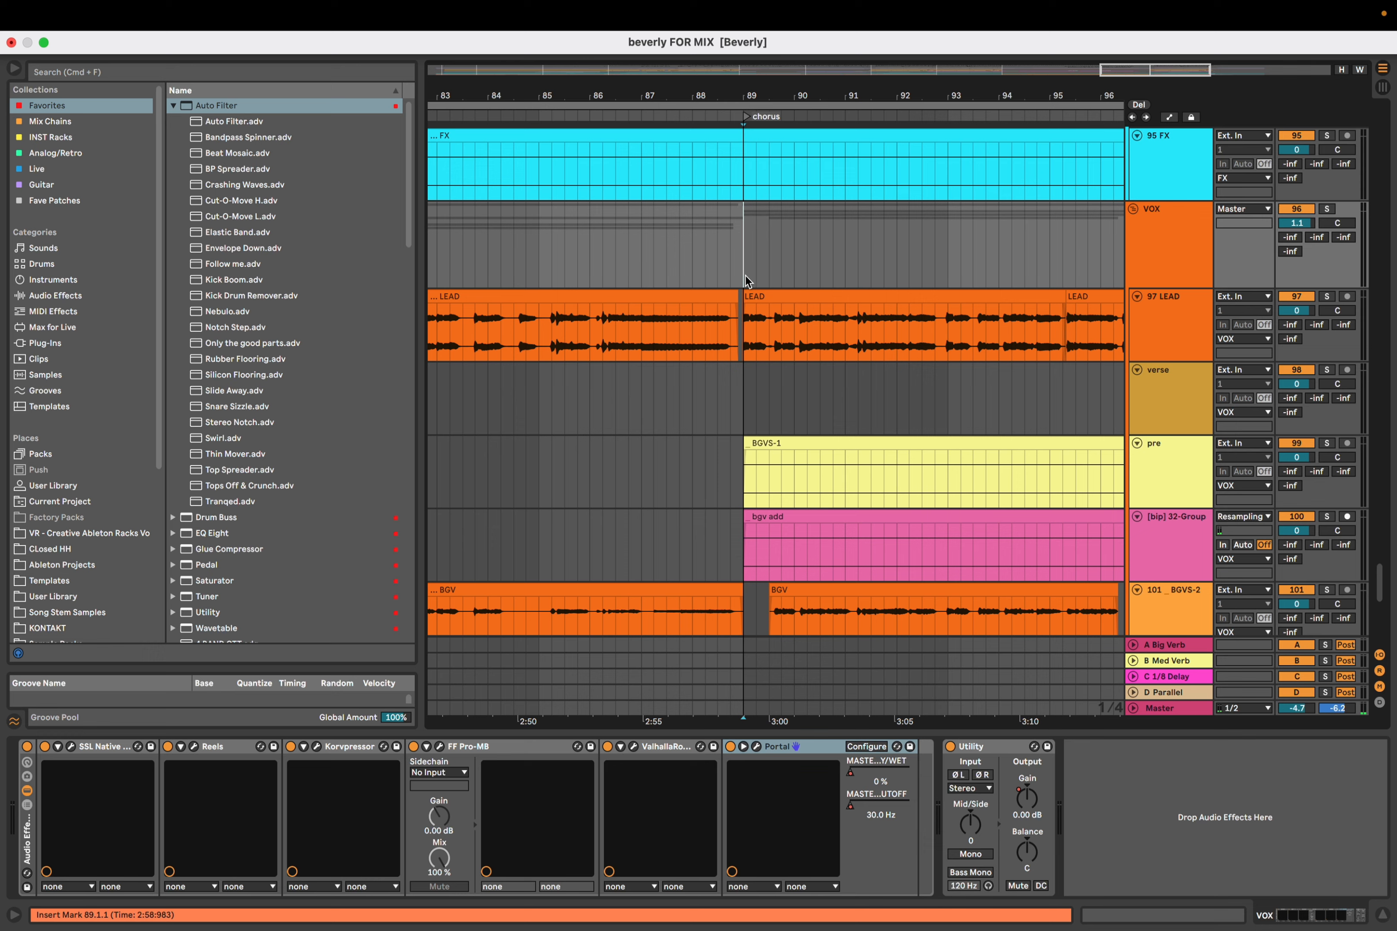
left_click(609, 257)
scroll(730, 300, "up", 2)
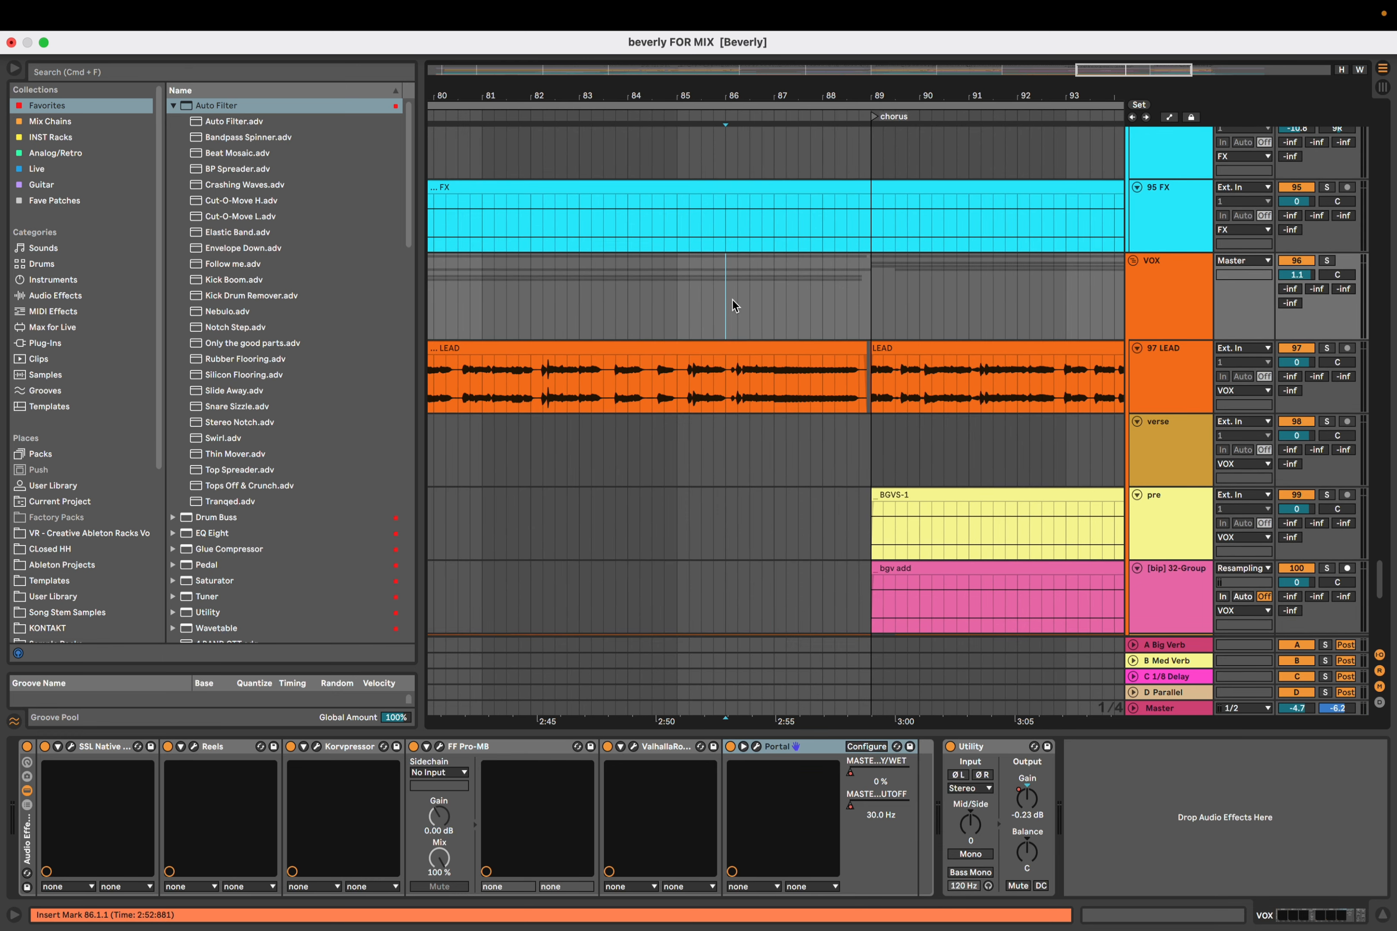
scroll(730, 300, "up", 1)
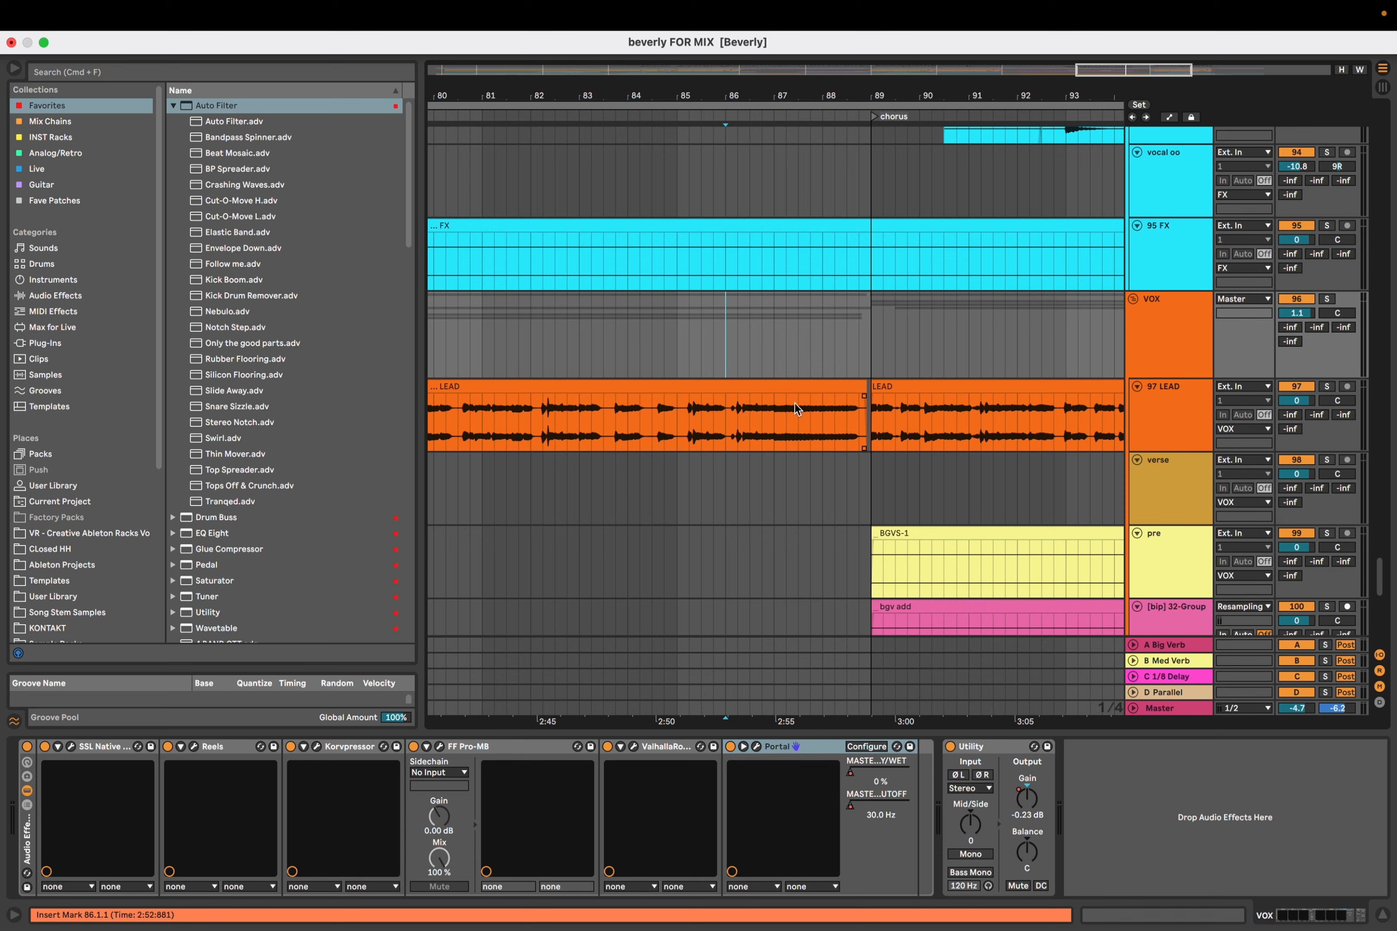
key("space")
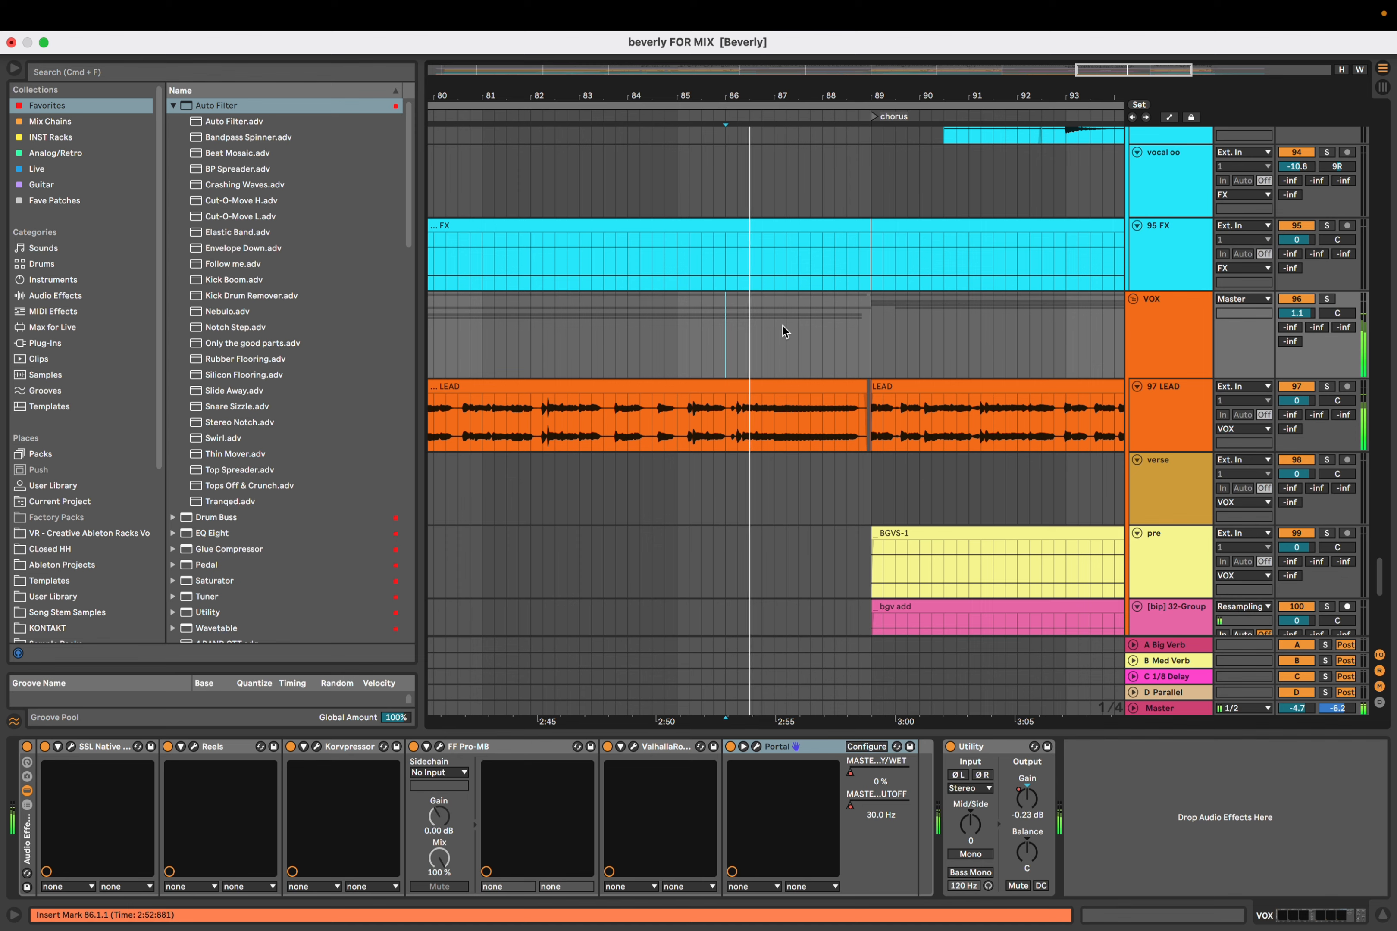
Examine the FX, bass, strings and synth tracks around the last chorus during playback
scroll(785, 343, "up", 4)
scroll(772, 315, "down", 8)
scroll(764, 291, "up", 3)
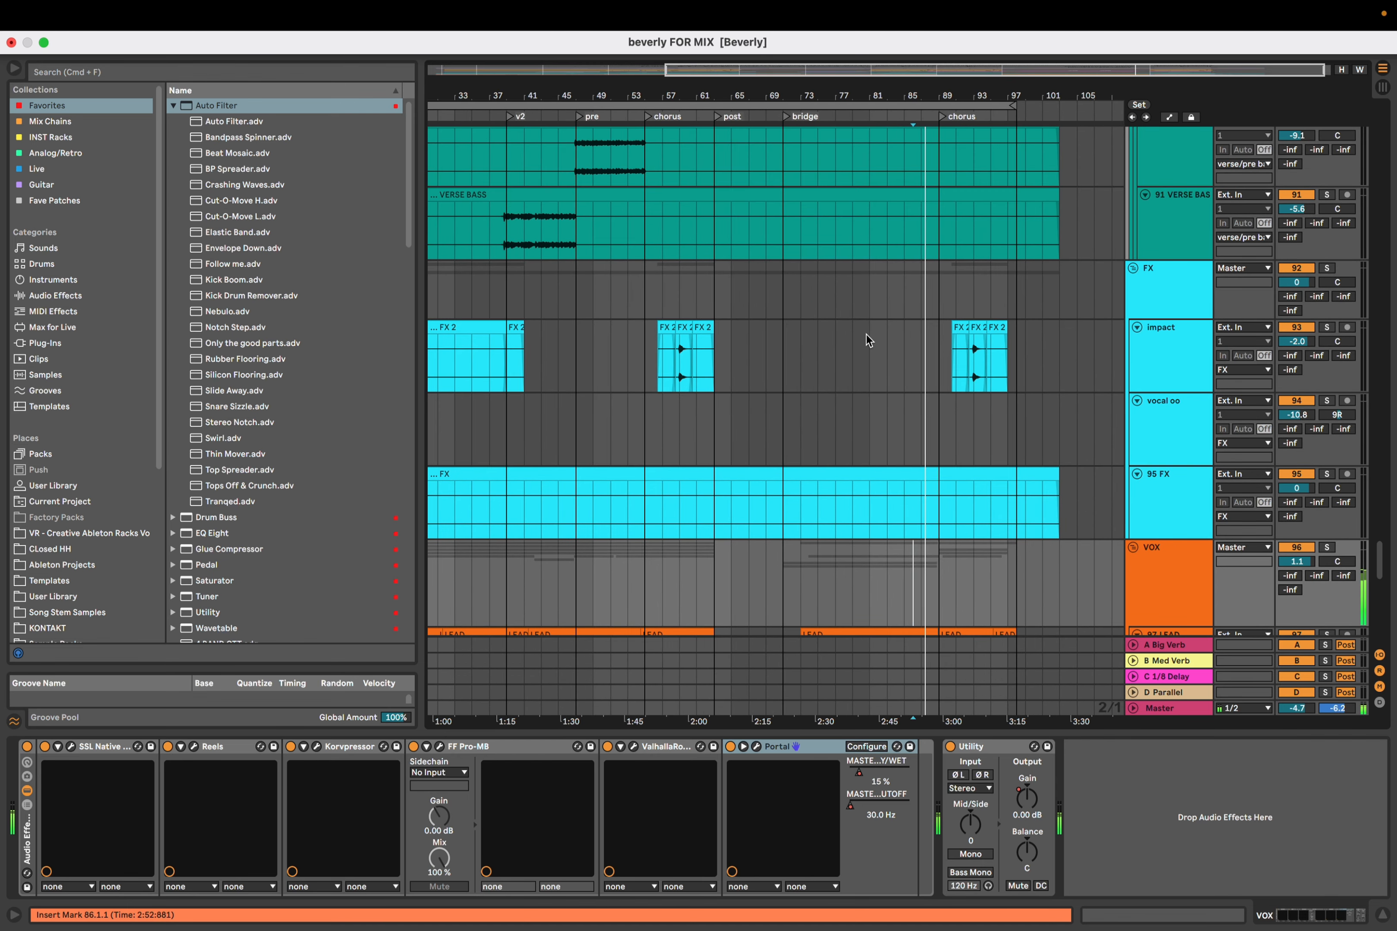
scroll(912, 373, "up", 4)
left_click_drag(914, 375, 802, 392)
scroll(802, 393, "down", 6)
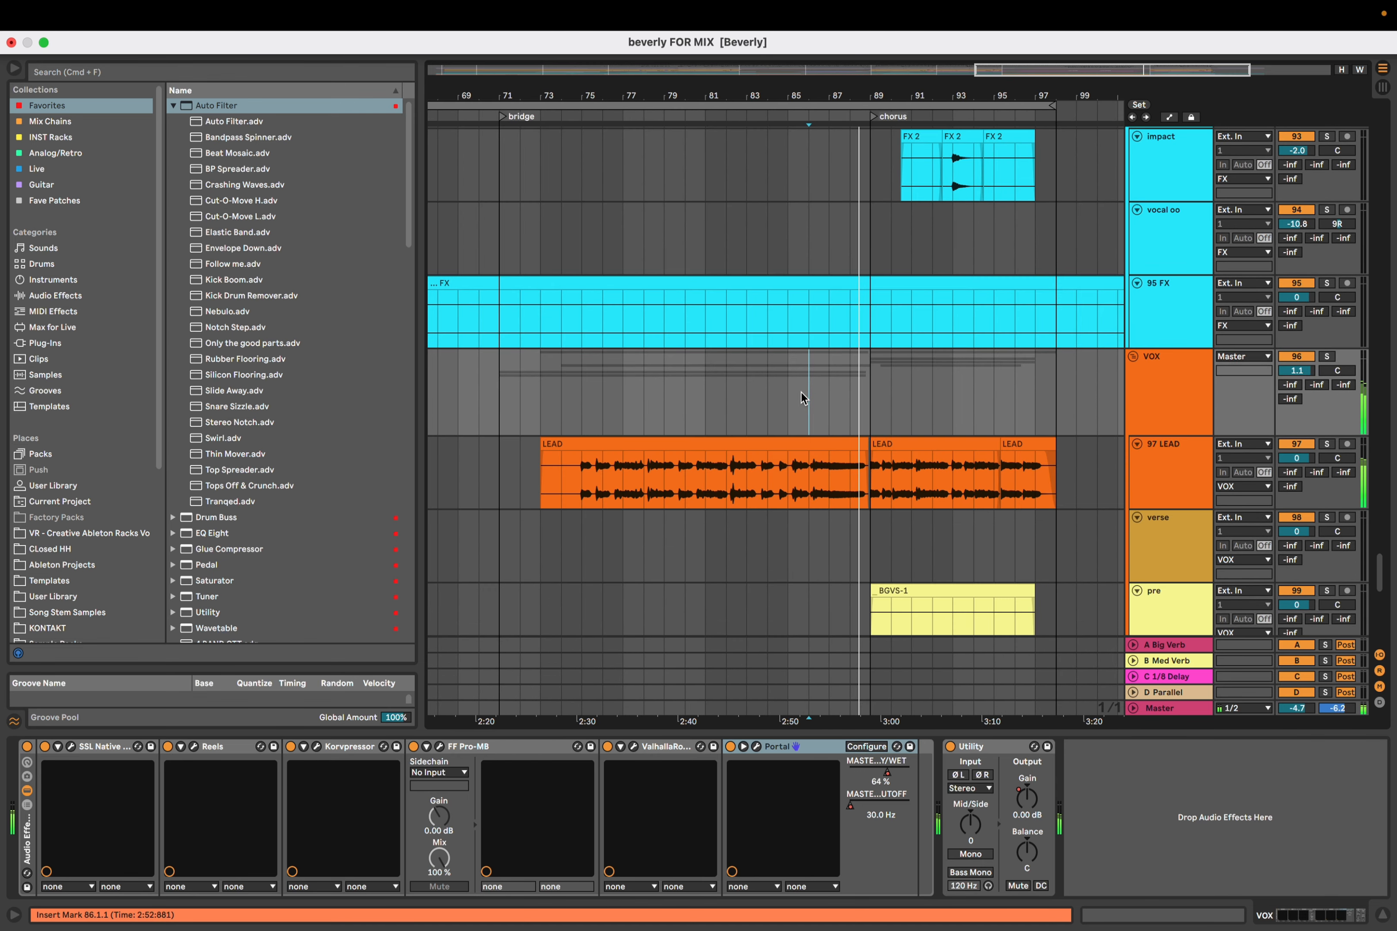
scroll(801, 393, "up", 7)
scroll(801, 393, "up", 4)
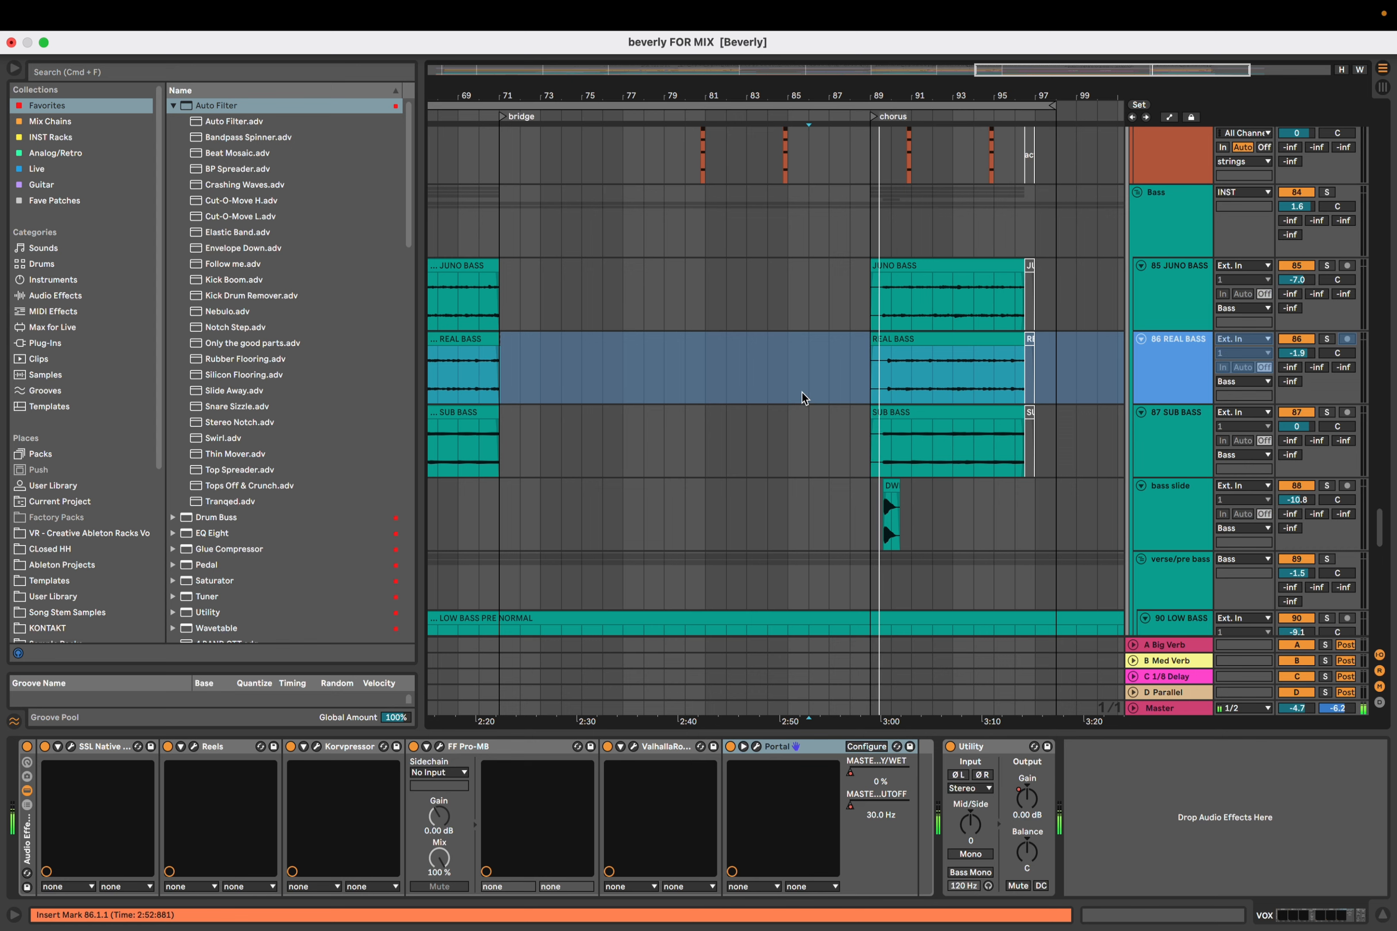
scroll(802, 392, "up", 4)
scroll(802, 394, "up", 3)
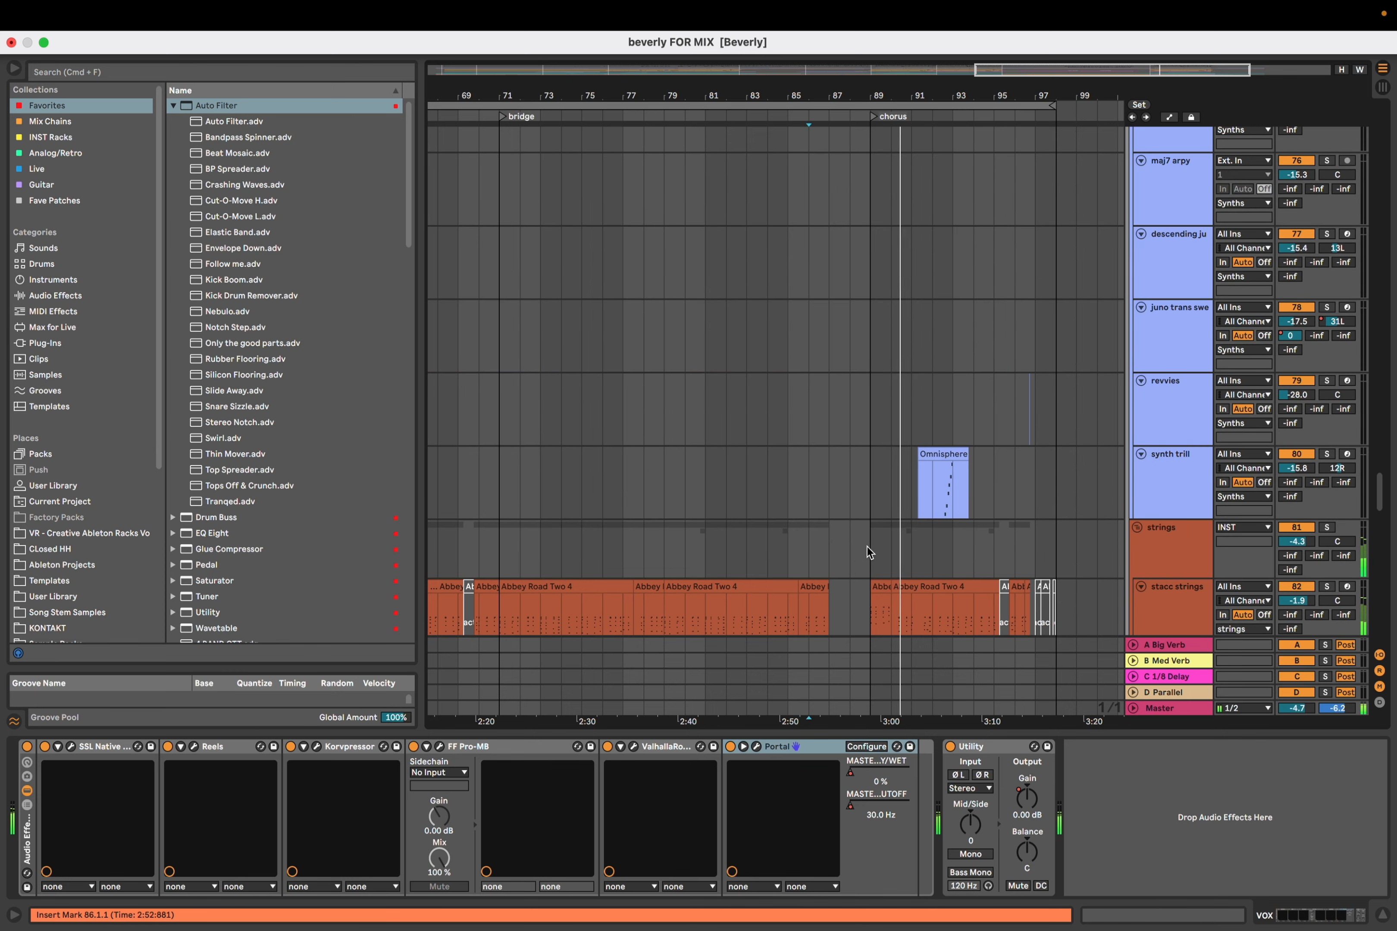
scroll(866, 547, "up", 3)
scroll(867, 546, "up", 3)
scroll(866, 545, "down", 3)
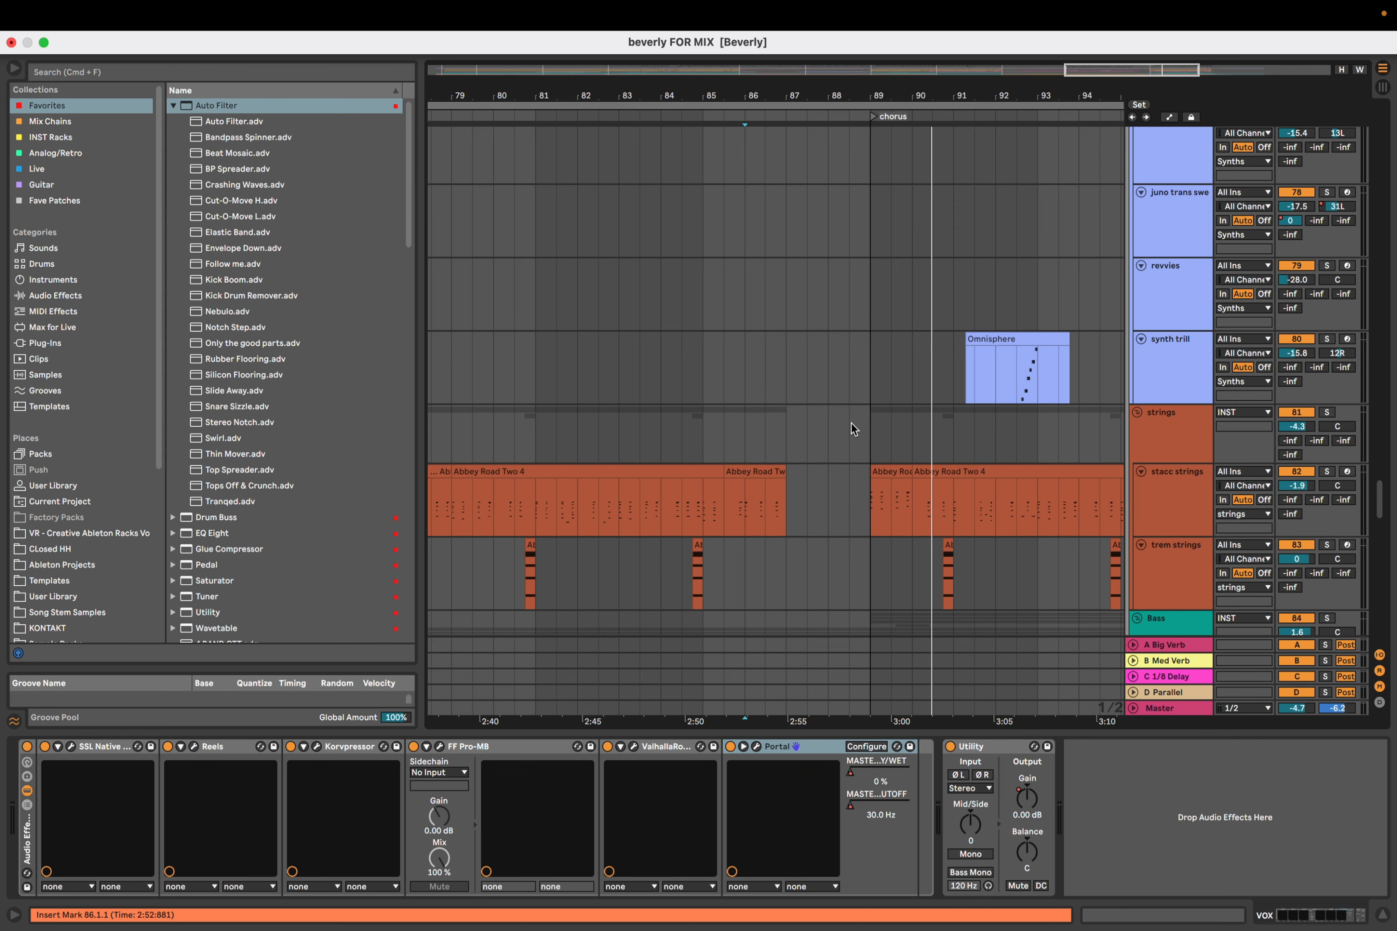
Solo the ad libs track and play its clips from bar 89.3 in the last chorus
scroll(902, 383, "down", 2)
left_click_drag(908, 375, 835, 400)
scroll(837, 399, "down", 2)
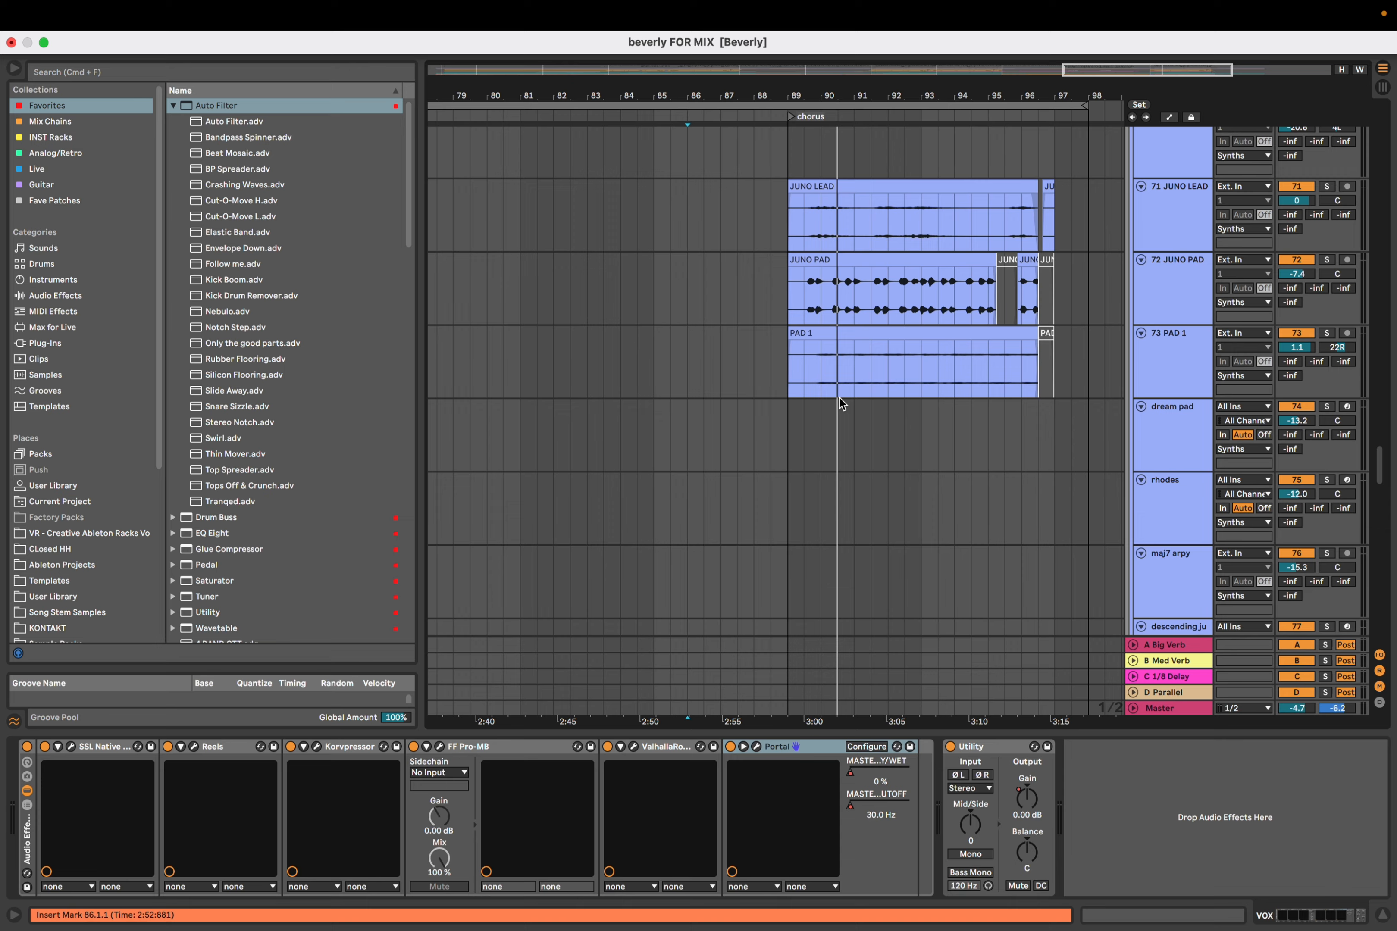
scroll(840, 396, "down", 15)
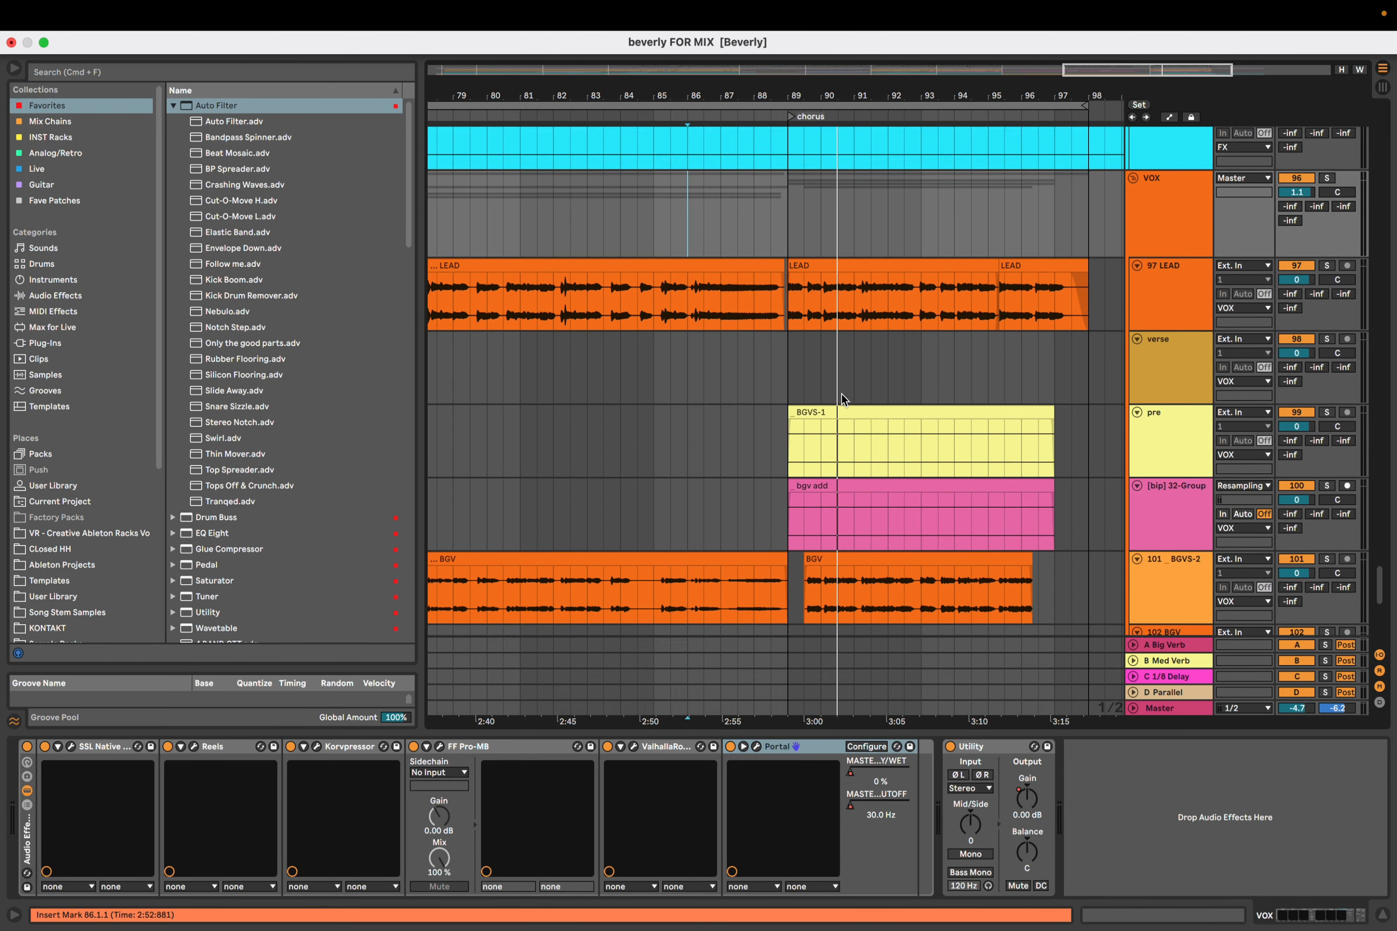
scroll(841, 397, "down", 4)
left_click(799, 419)
key("space")
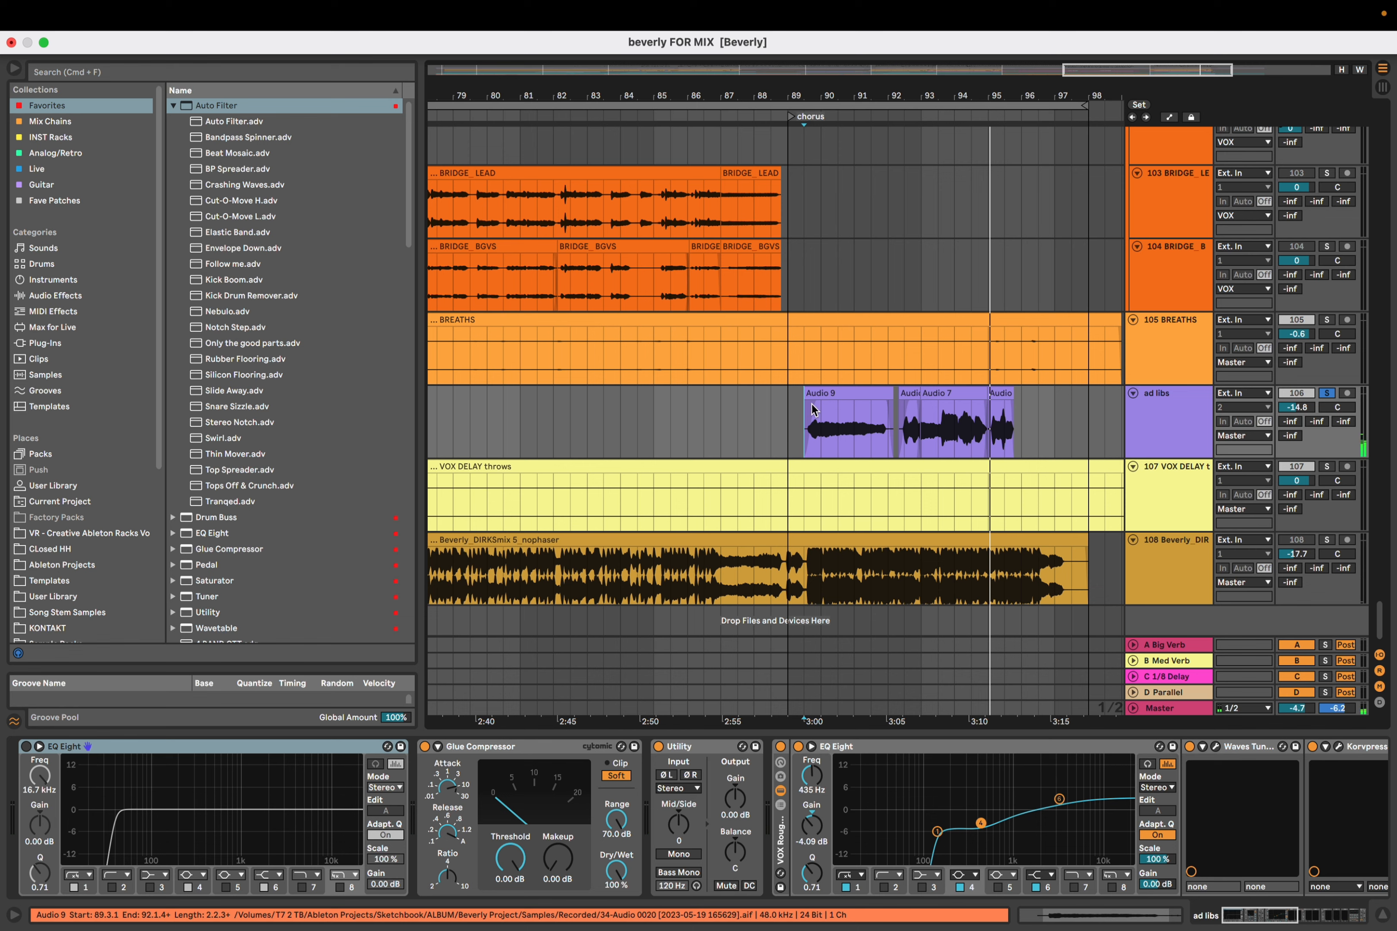
Unsolo the ad libs track, play the full last chorus from bar 89.1, and return the insert marker there
left_click(781, 410)
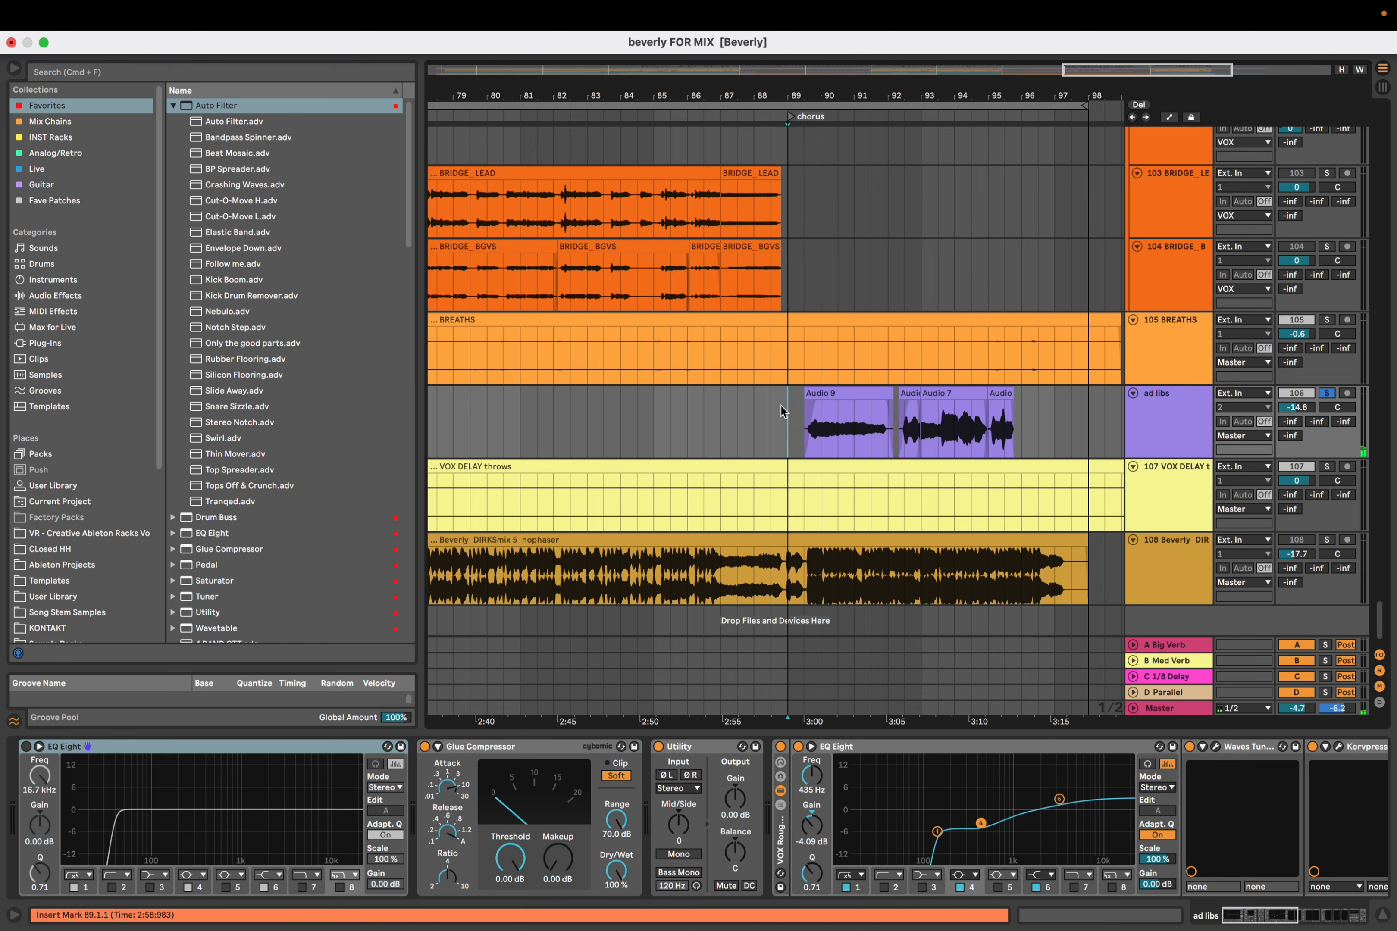
key("s")
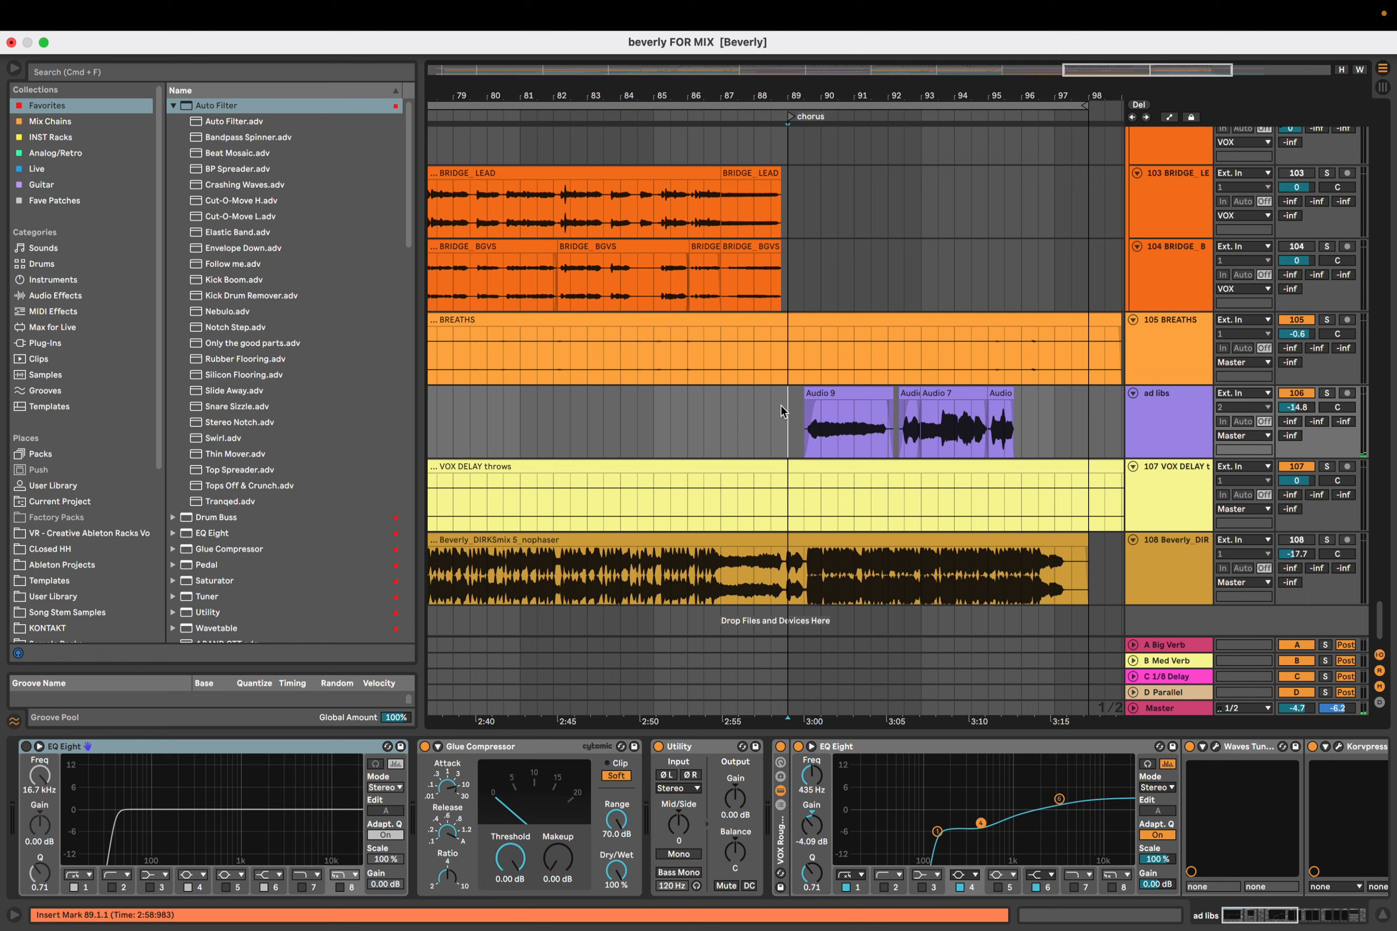
key("space")
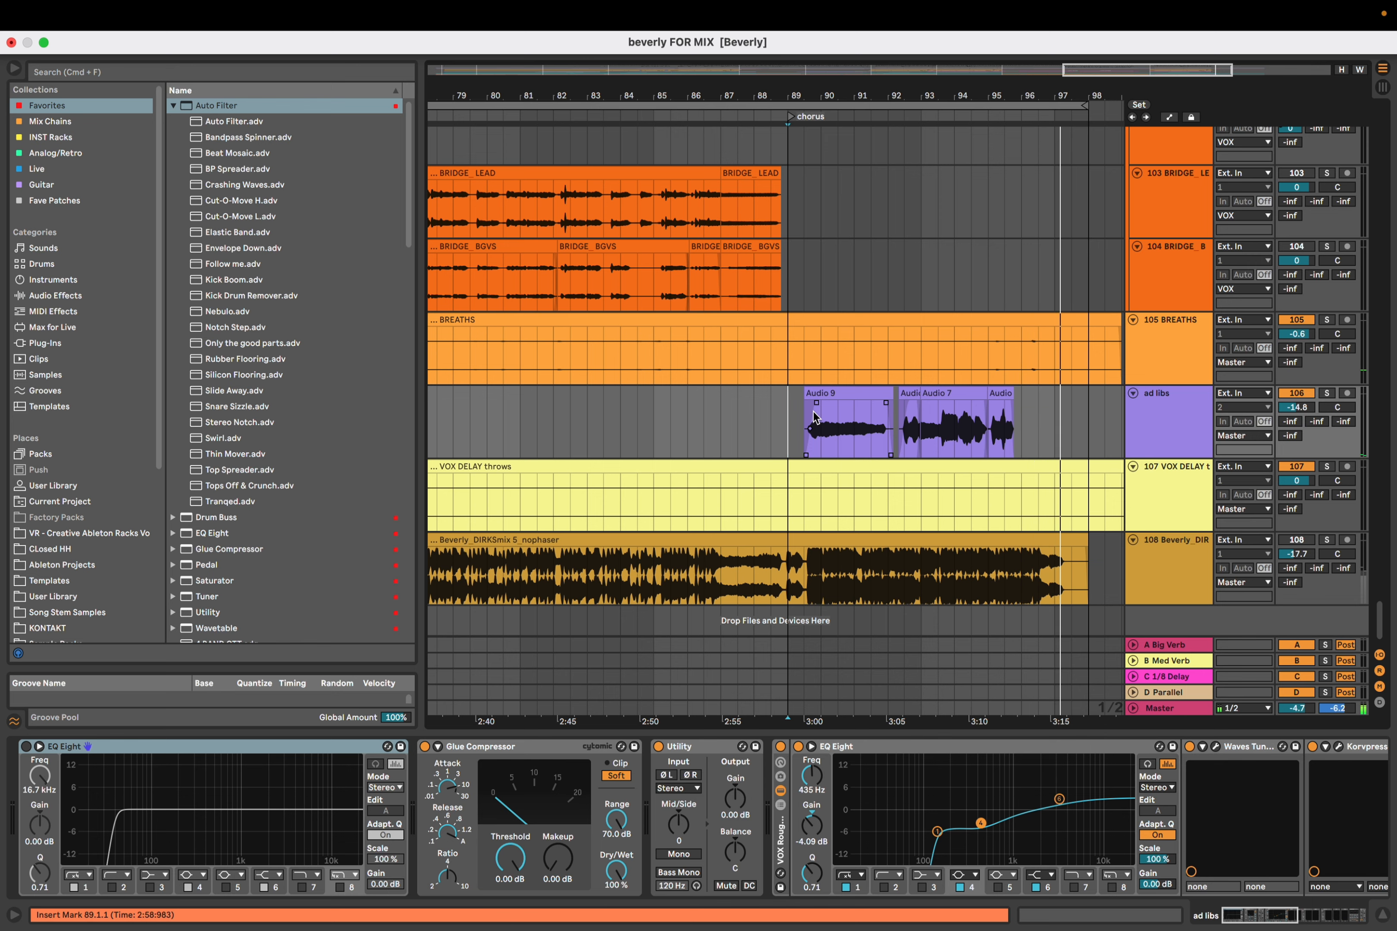
left_click_drag(813, 412, 812, 416)
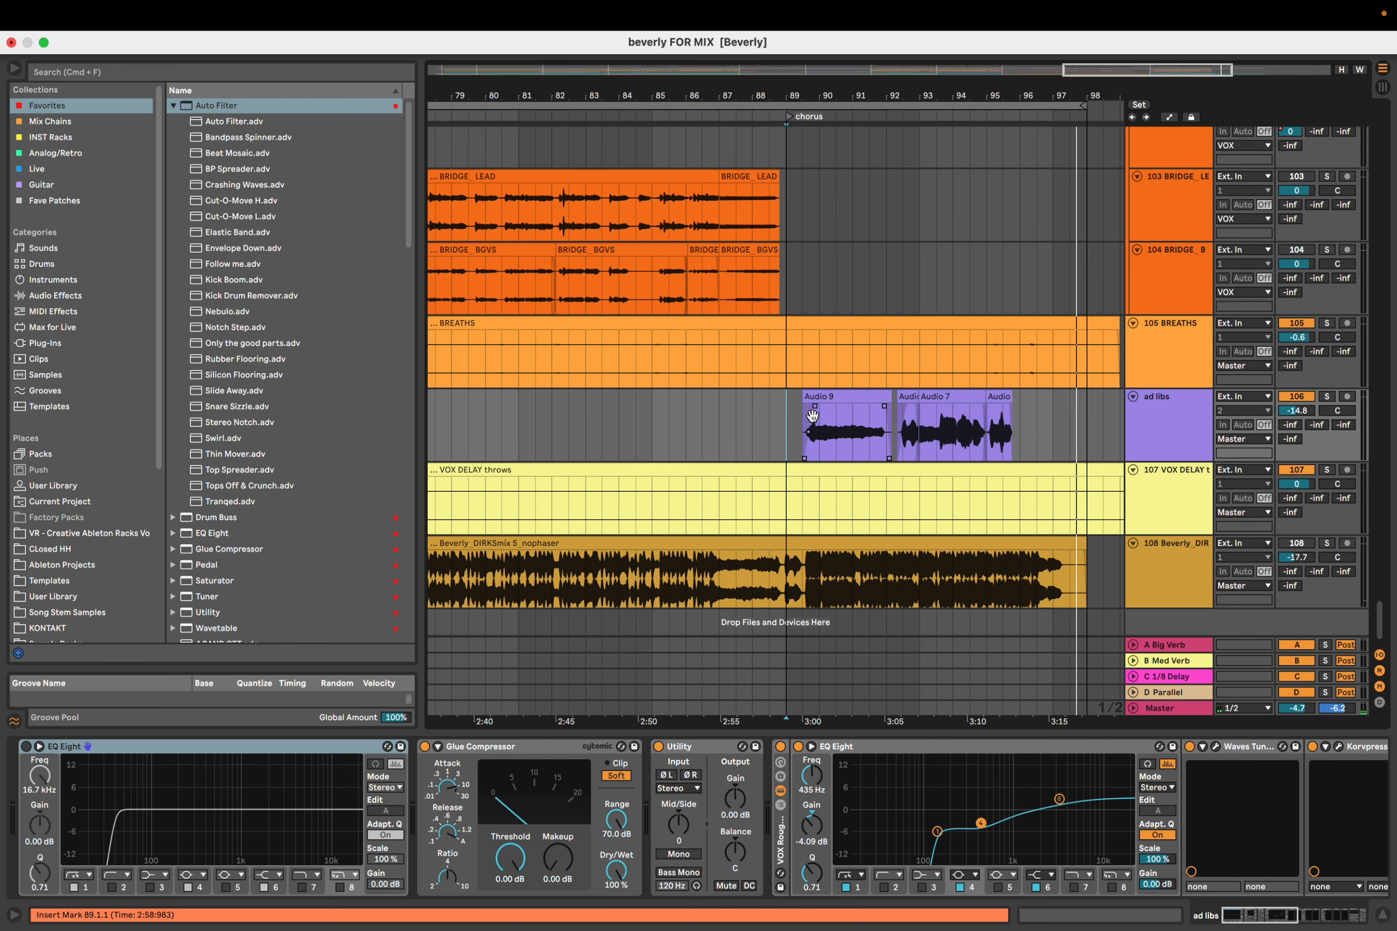
left_click(794, 420)
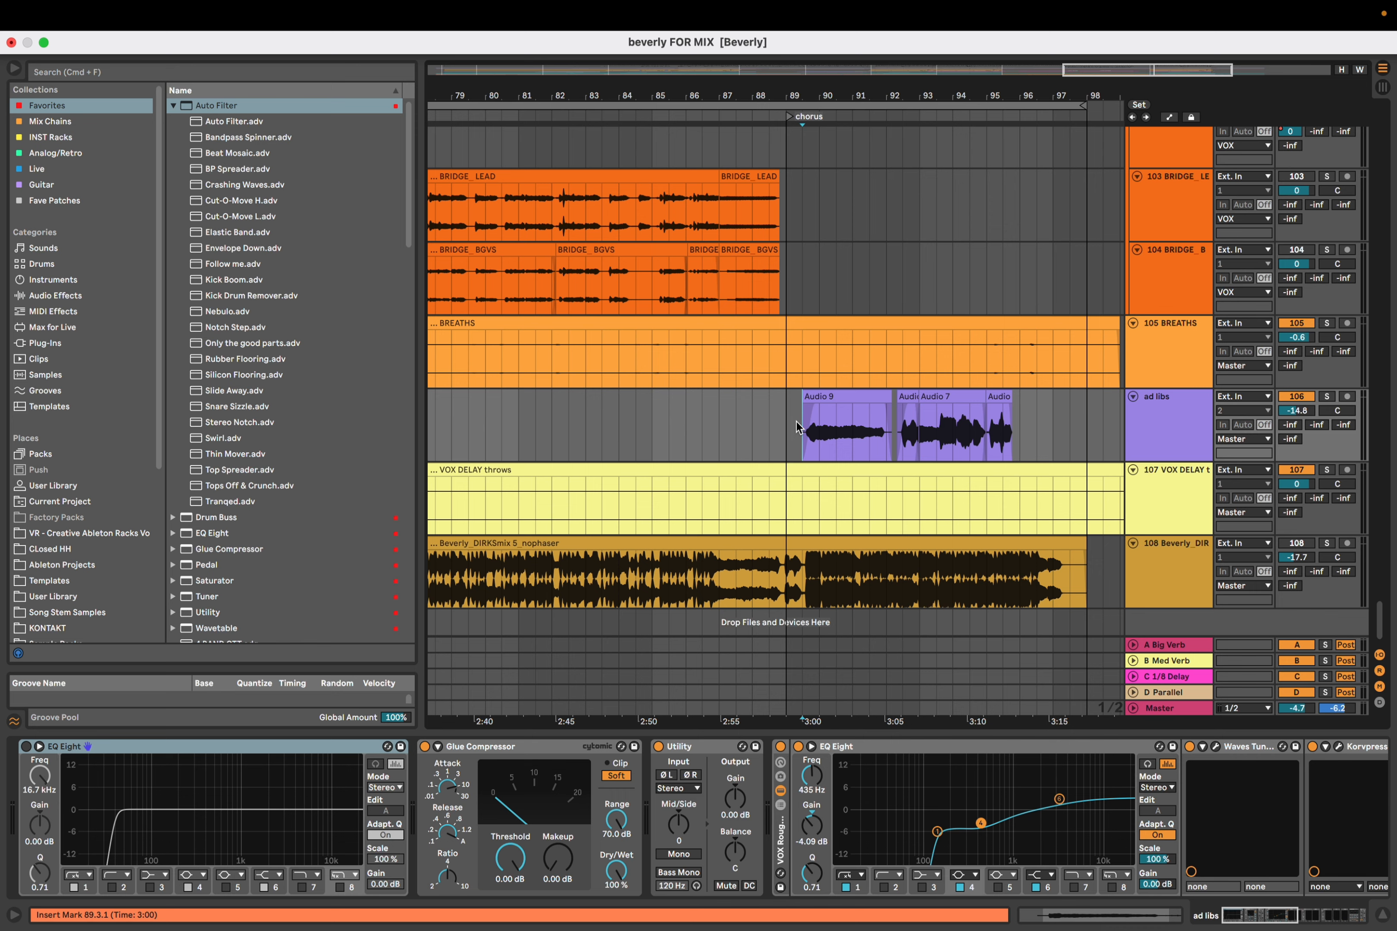
left_click(785, 427)
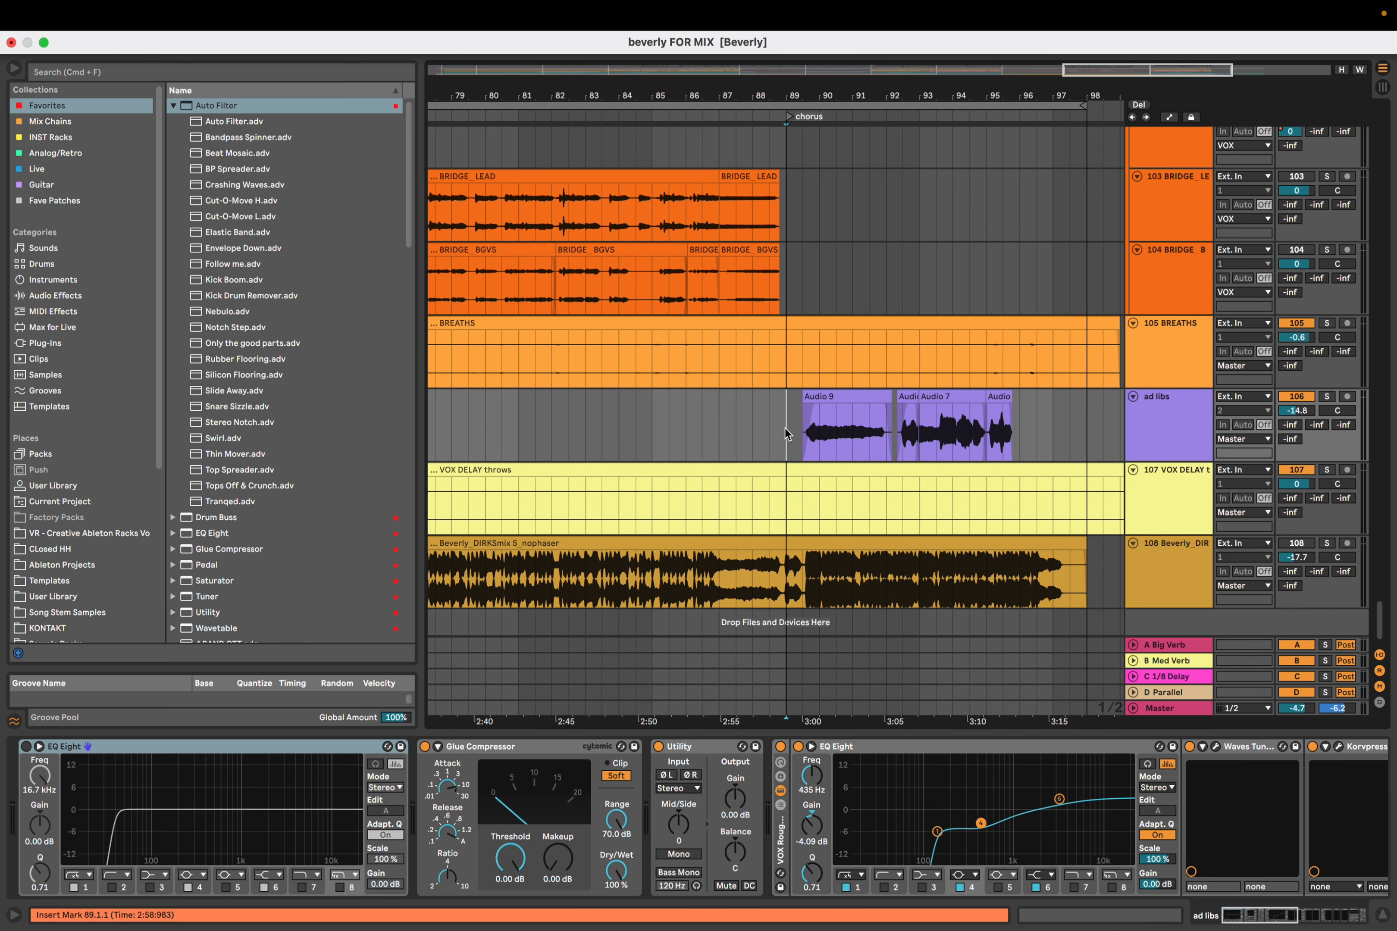
Select the BGVS-2 and VOX tracks at bar 89.1 in turn, and review the tracks from the vocals to the electric guitars
scroll(784, 428, "up", 6)
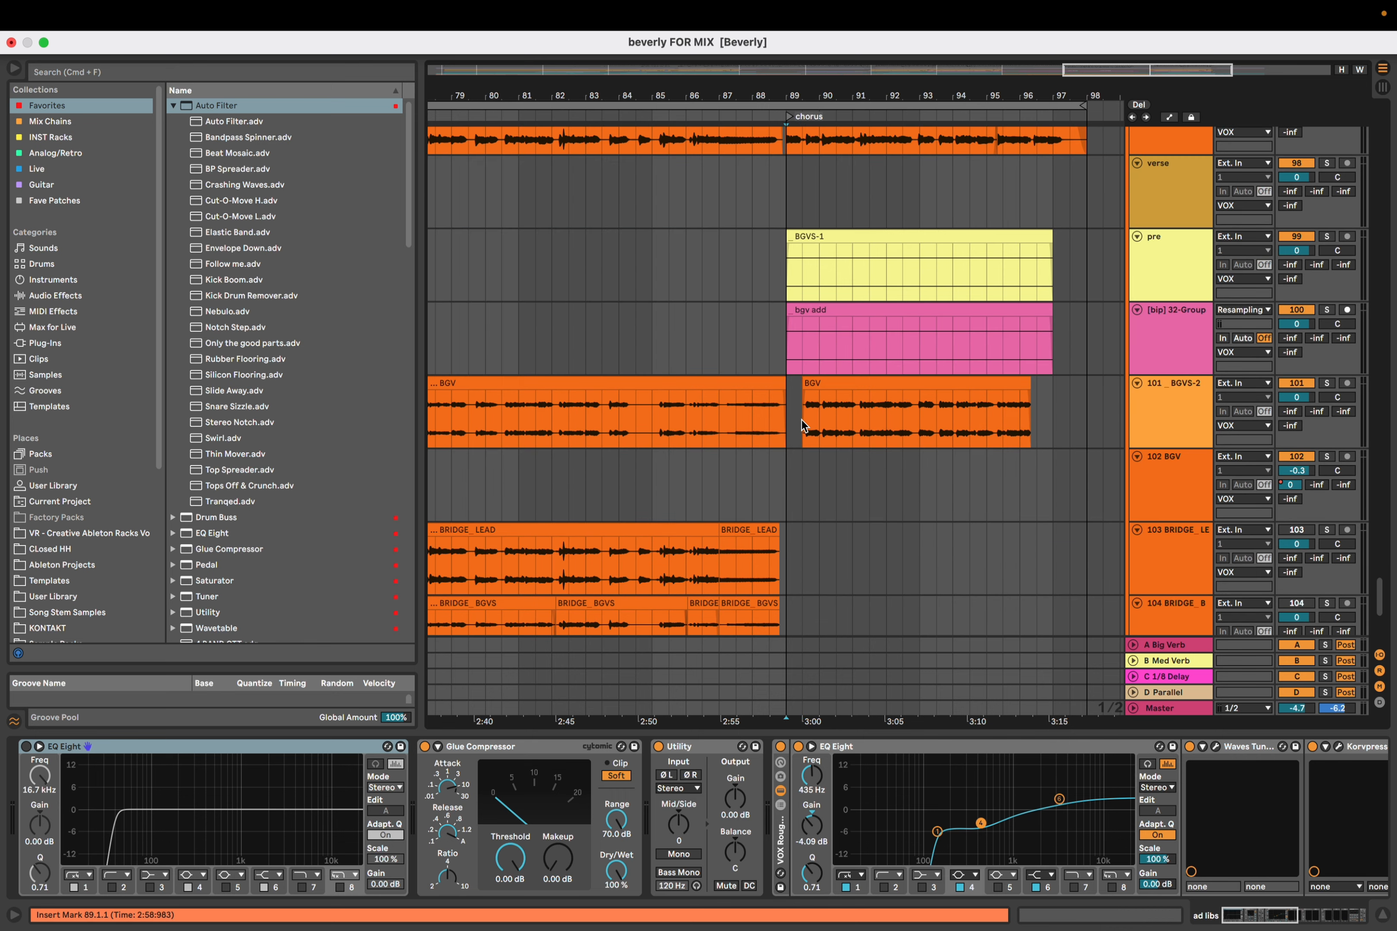
left_click(783, 404)
scroll(781, 404, "up", 6)
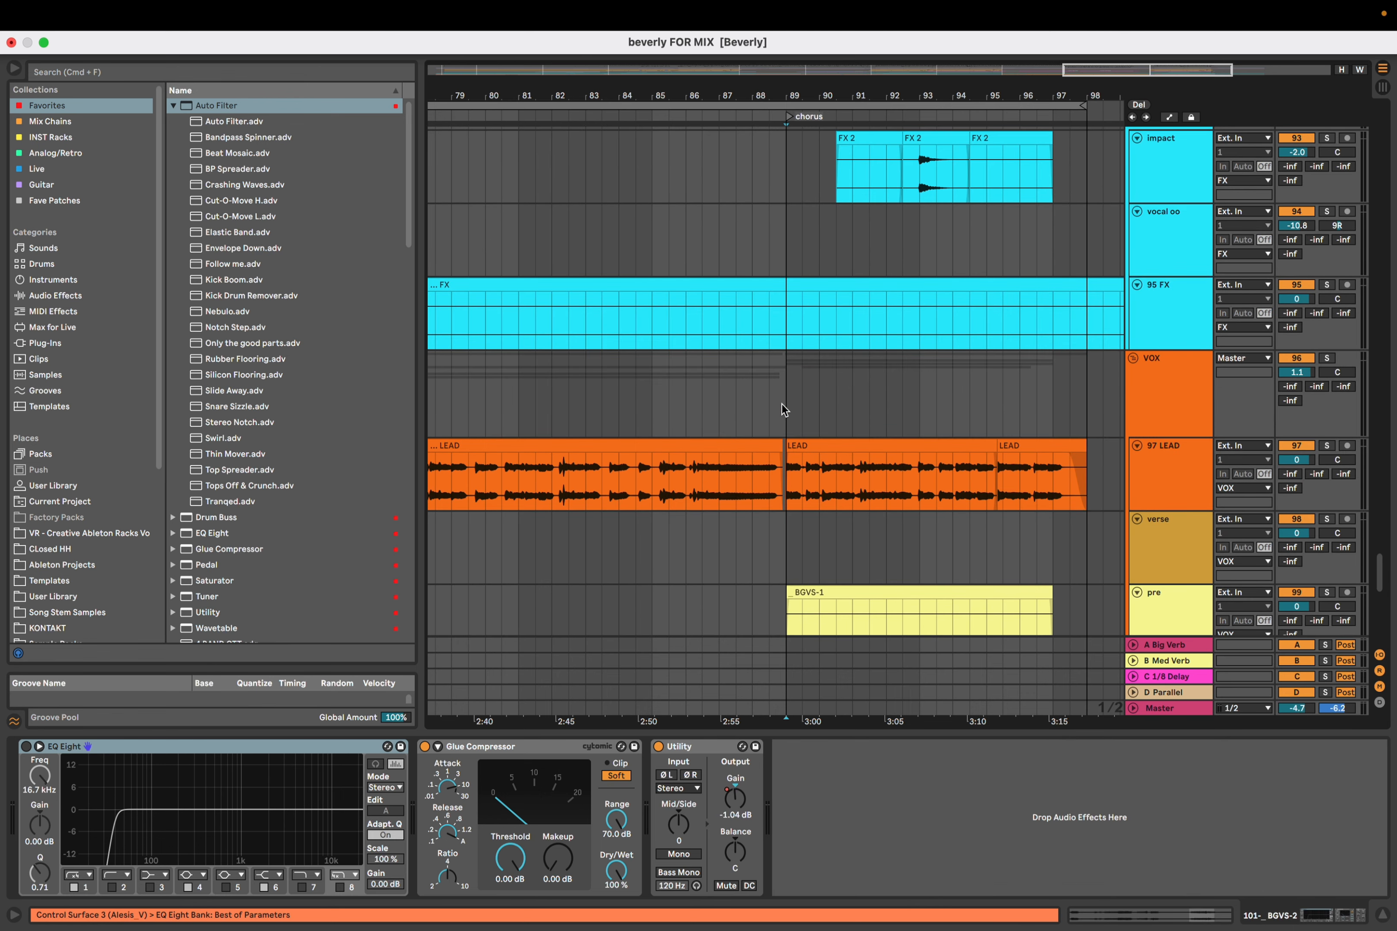
left_click(781, 404)
scroll(782, 403, "up", 8)
scroll(782, 404, "down", 8)
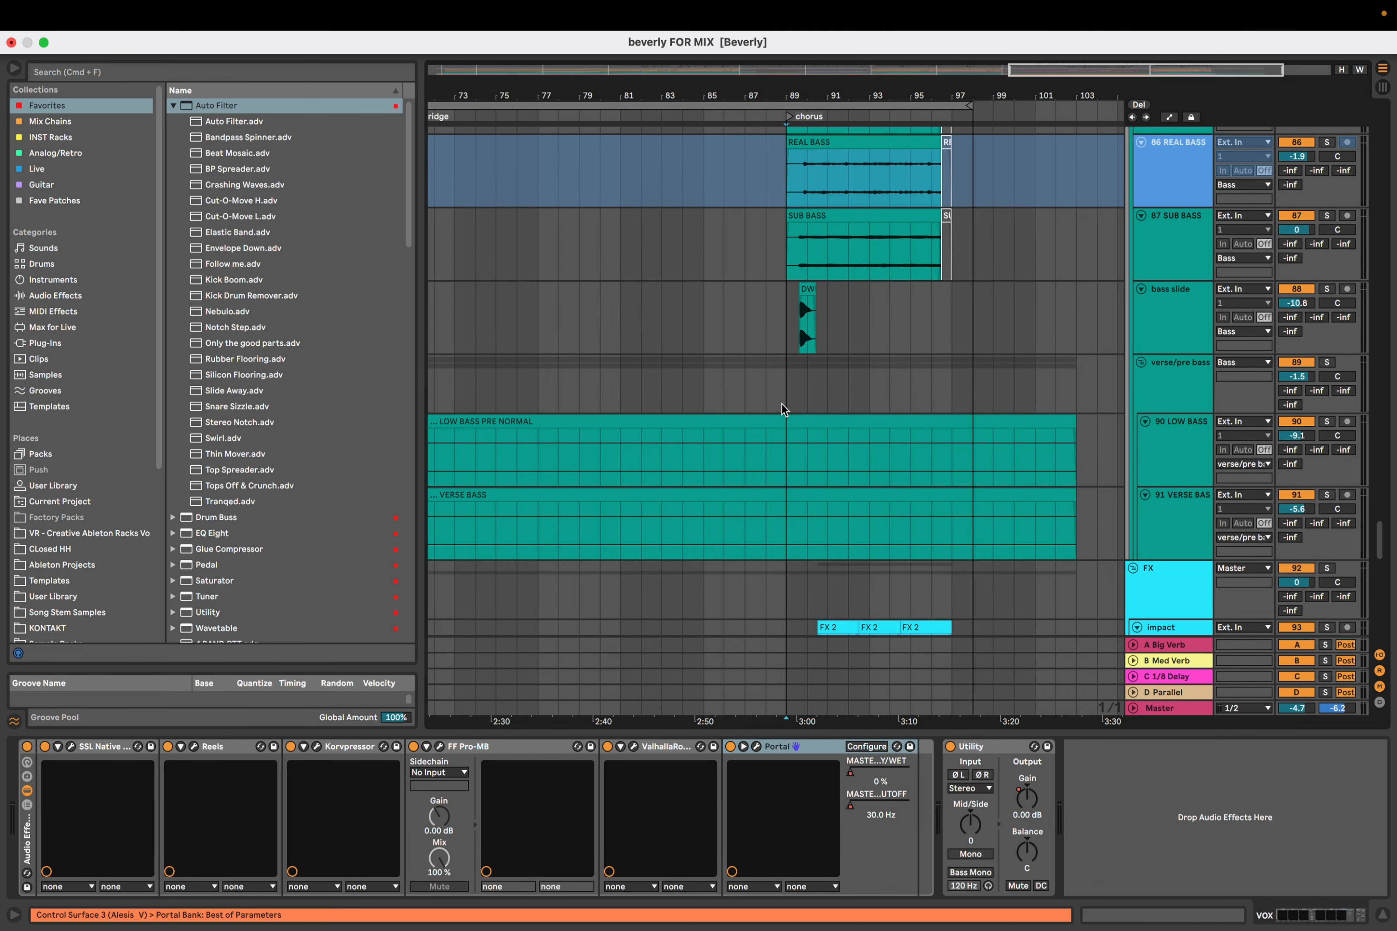
scroll(794, 402, "up", 8)
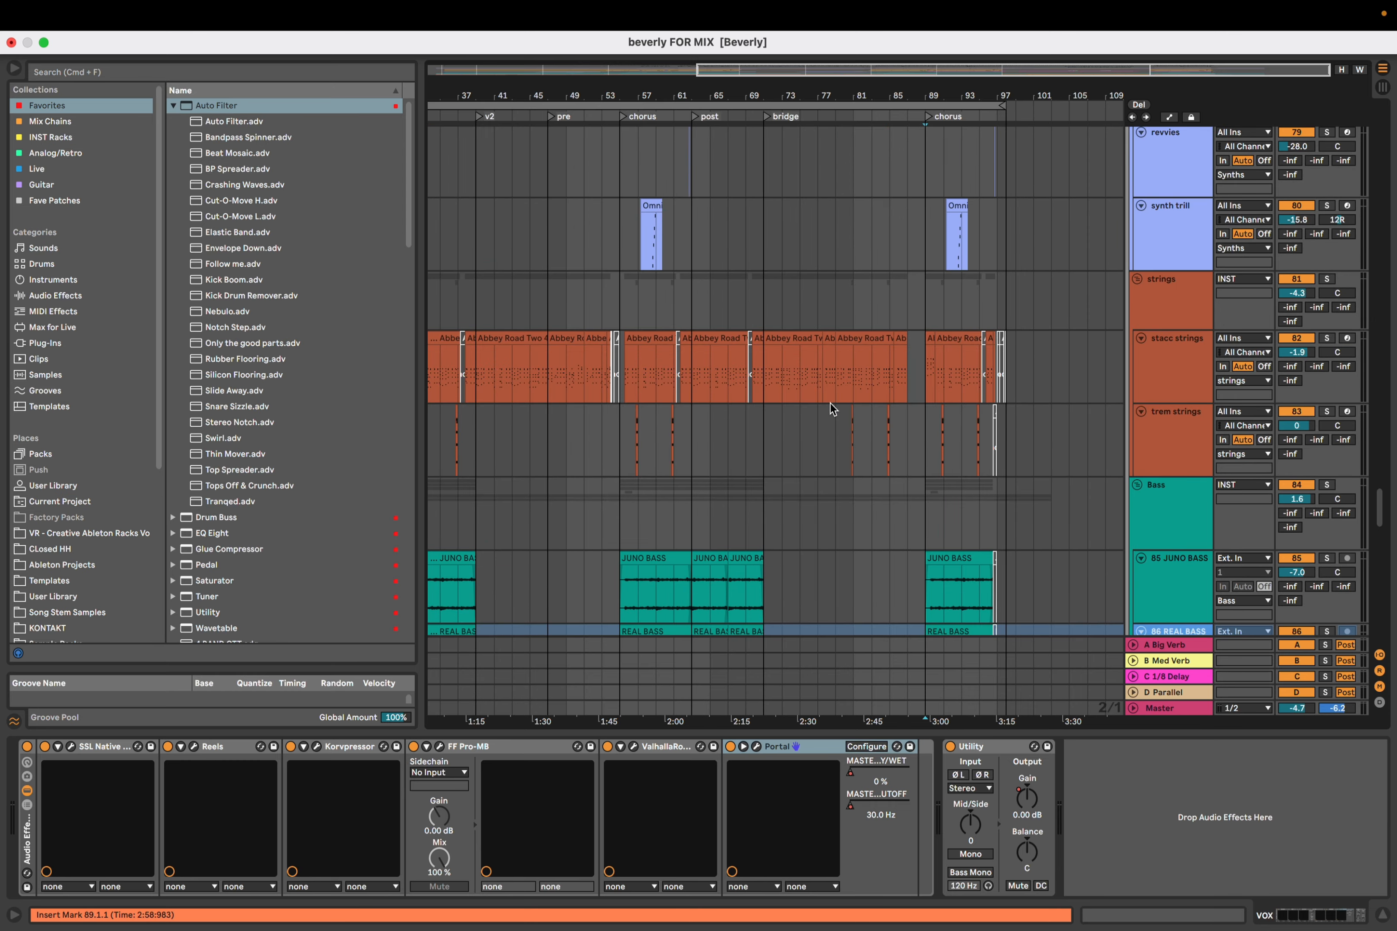
scroll(829, 403, "up", 10)
scroll(831, 409, "up", 10)
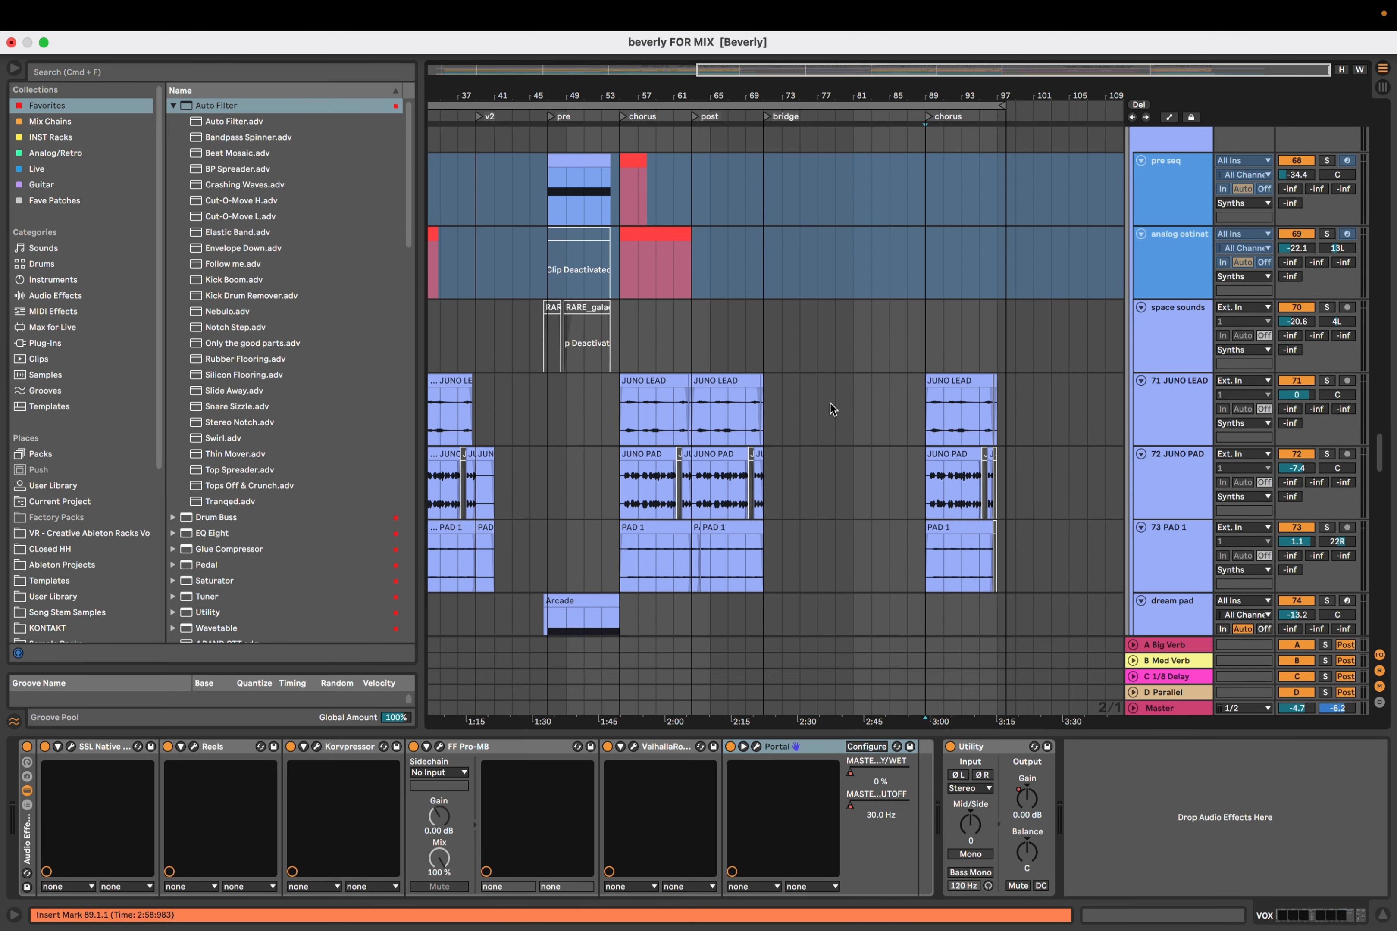
scroll(831, 409, "up", 10)
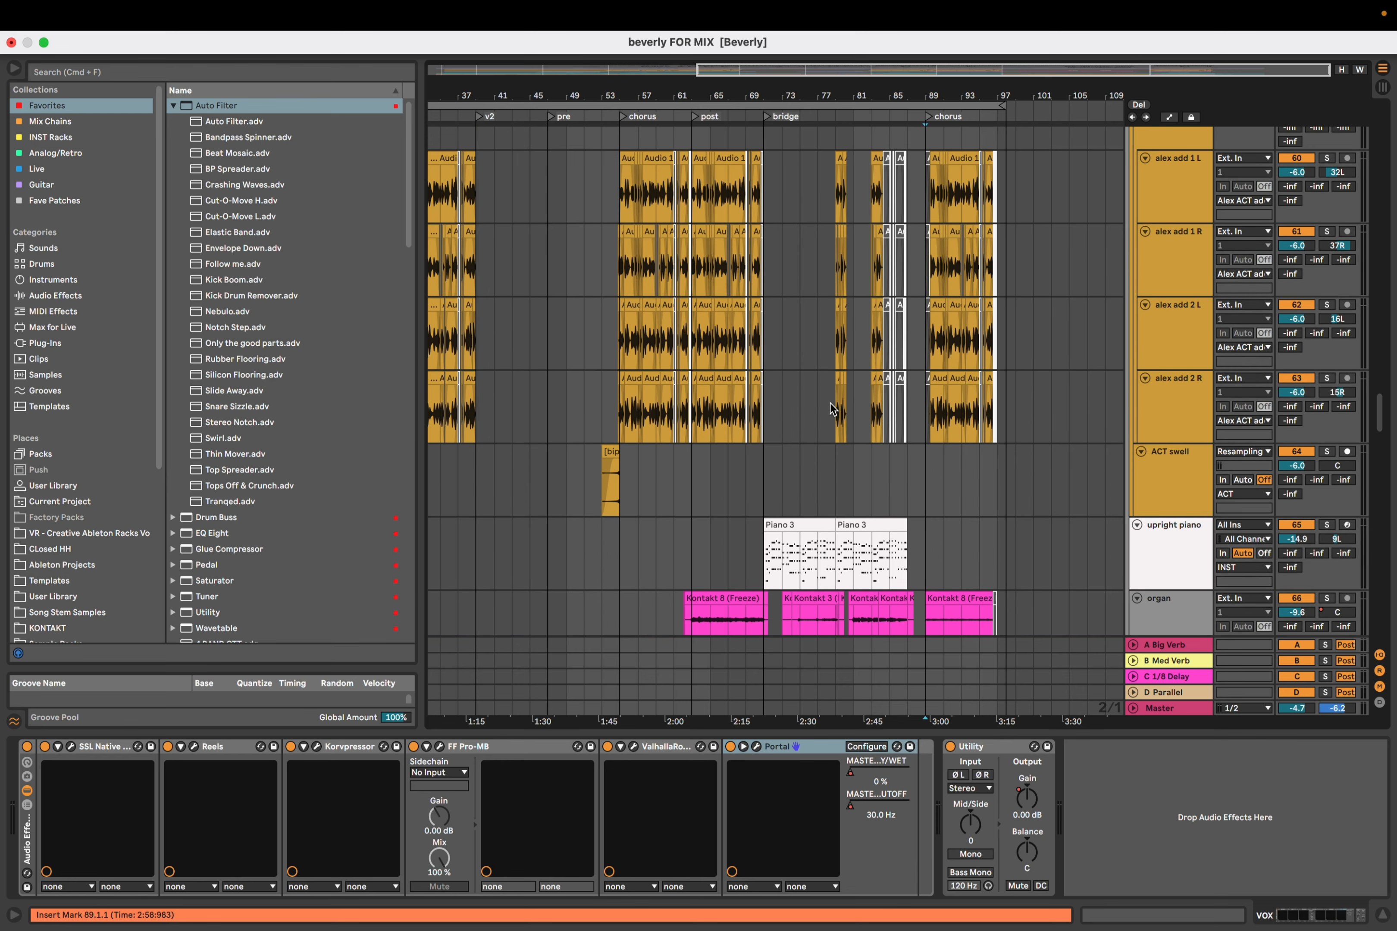
scroll(830, 408, "up", 10)
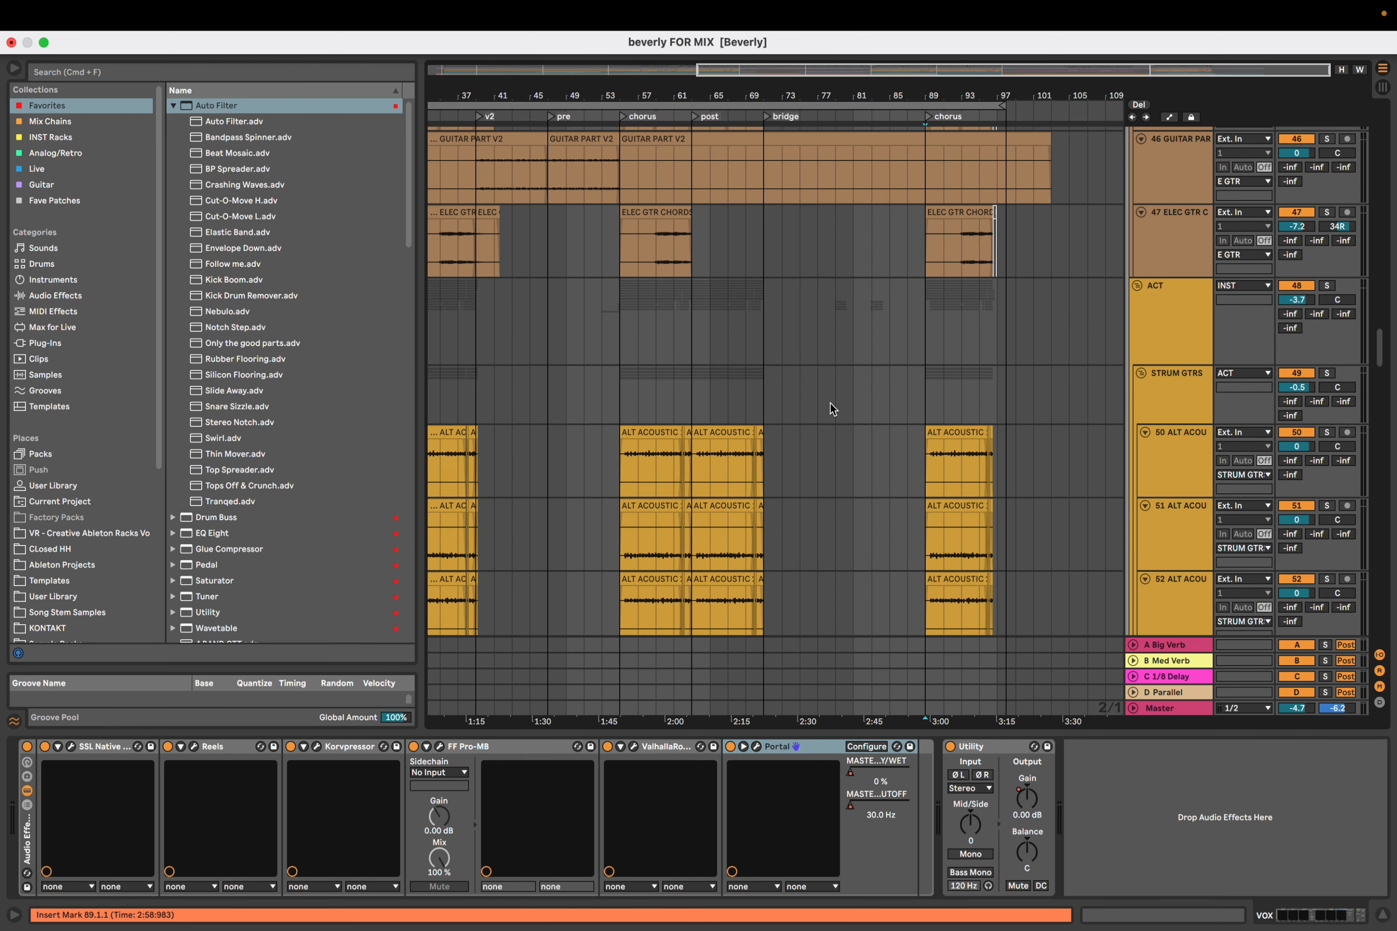
scroll(830, 408, "up", 6)
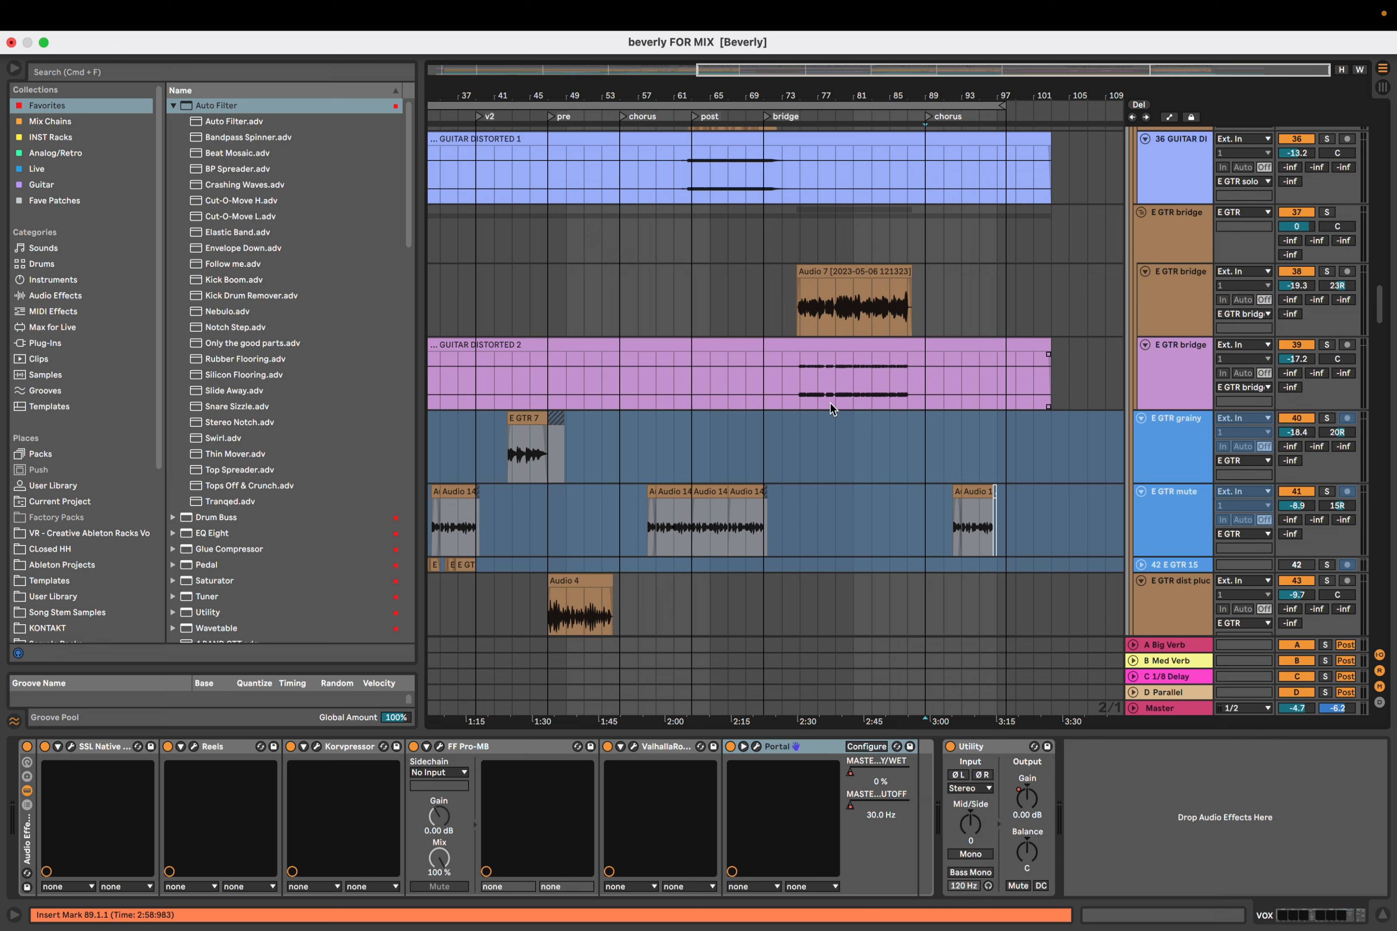
Place the insert marker at bar 73.1 on the GUITAR DISTORTED 2 track, and review the guitar, tambourine and drum tracks back to the intro
left_click(781, 380)
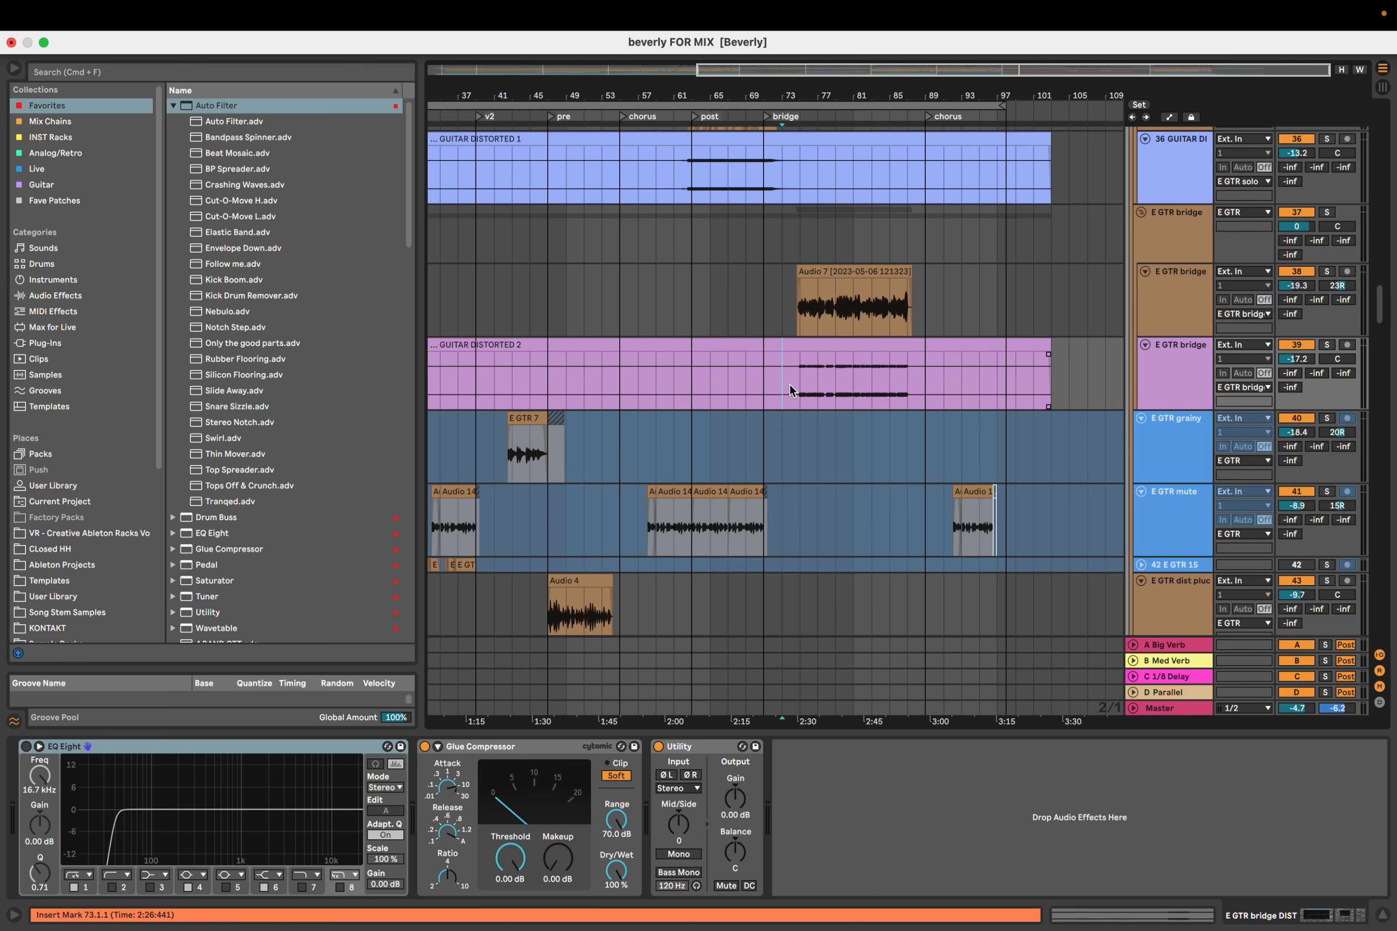
scroll(800, 376, "up", 8)
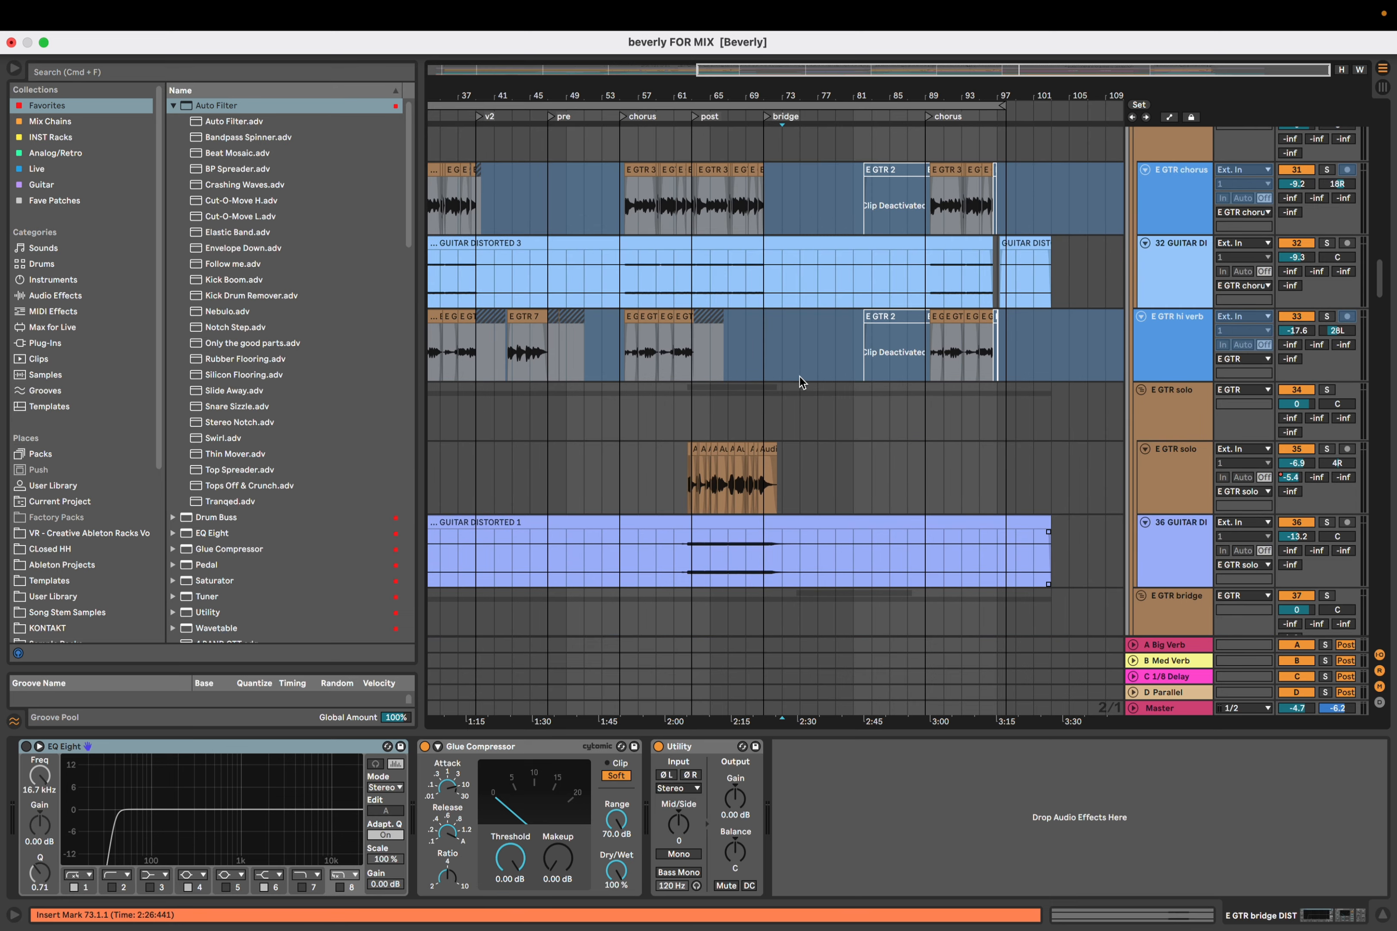
scroll(799, 376, "up", 4)
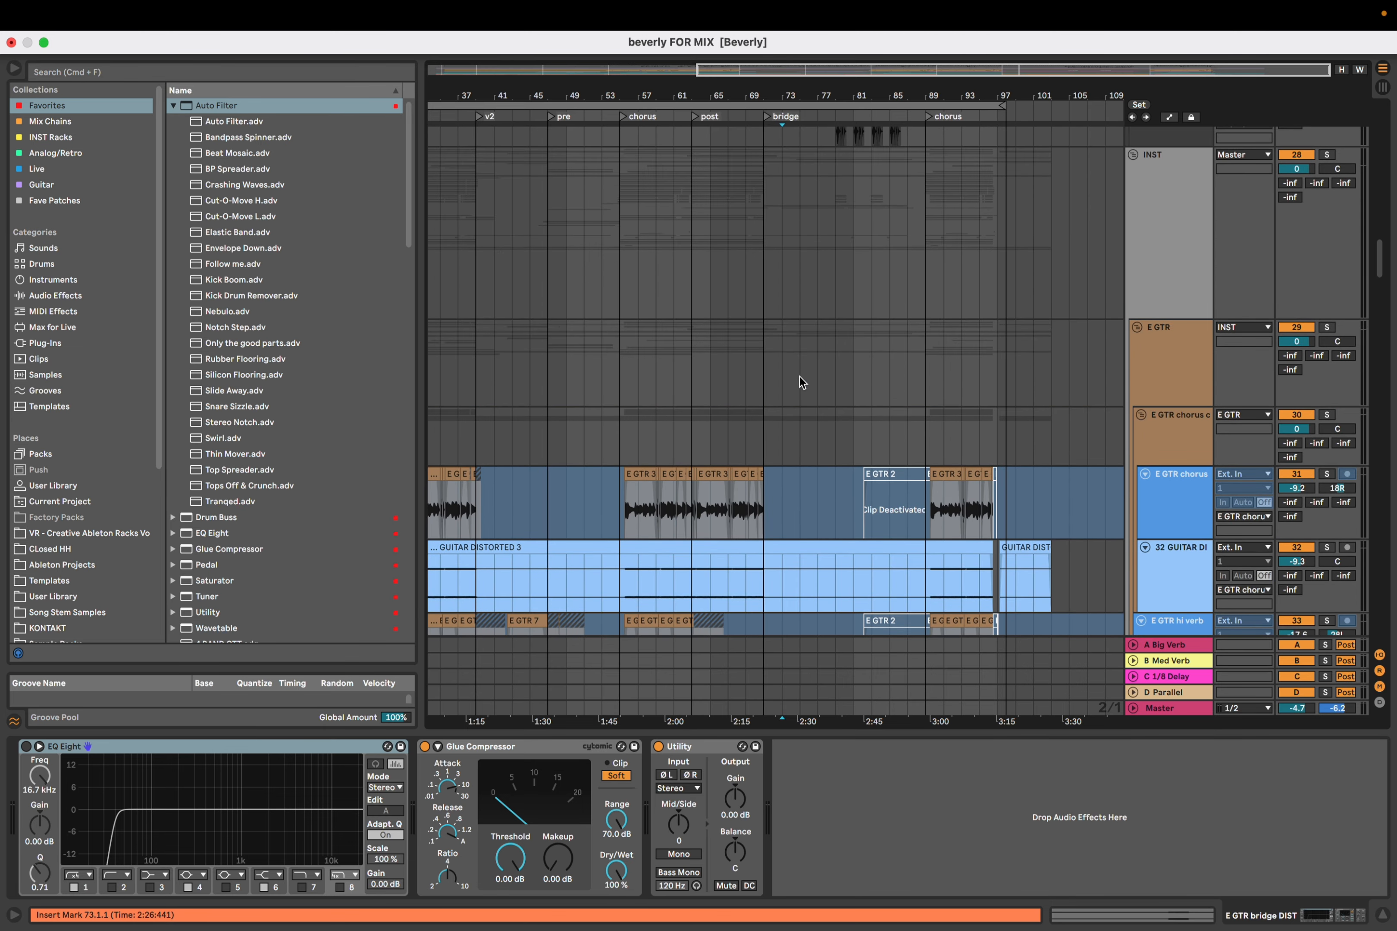
scroll(799, 376, "up", 15)
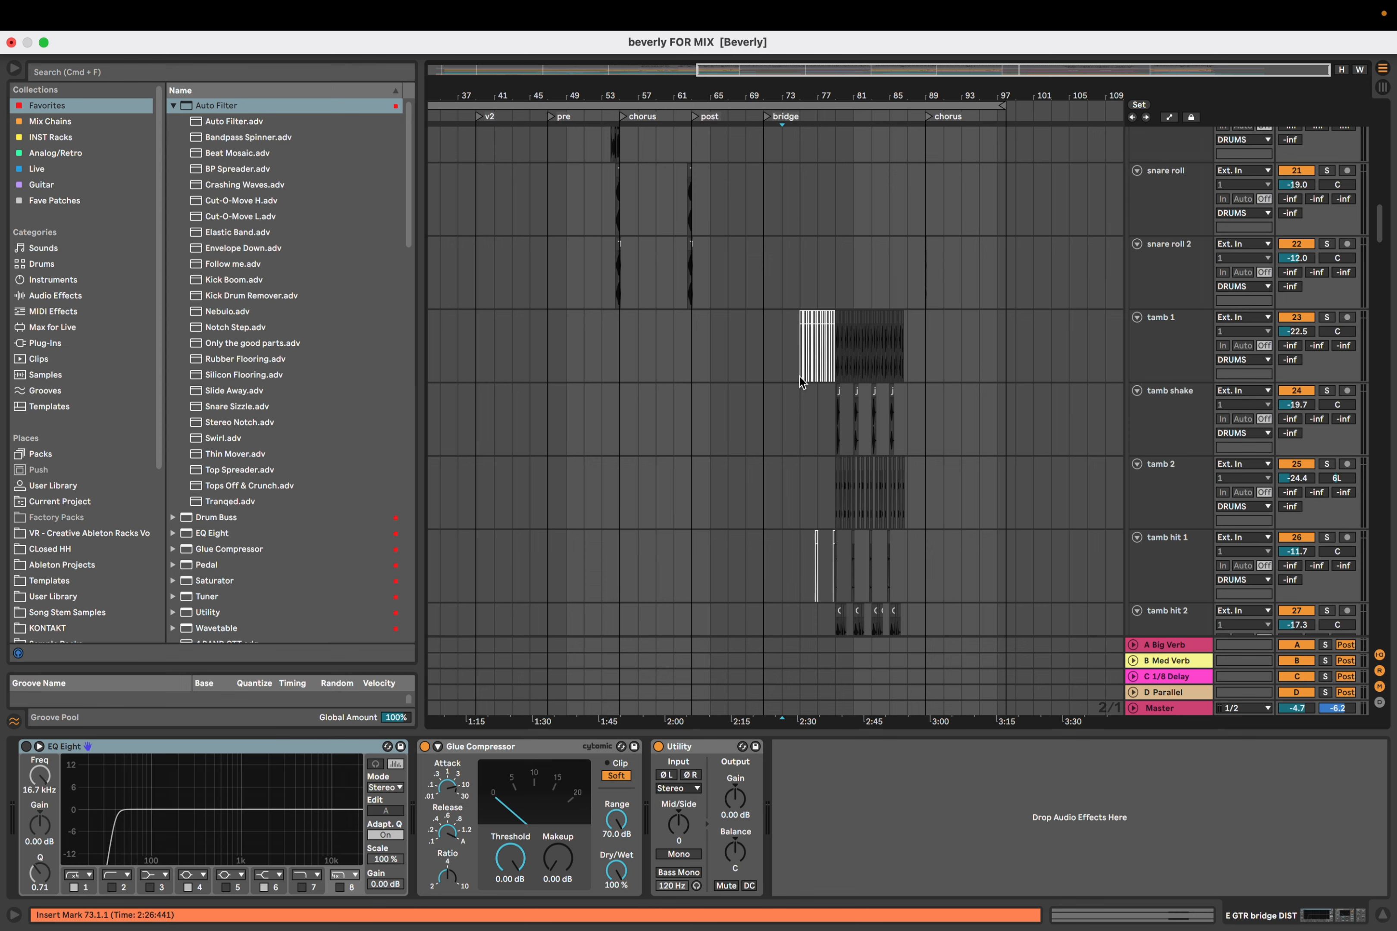
scroll(799, 376, "up", 10)
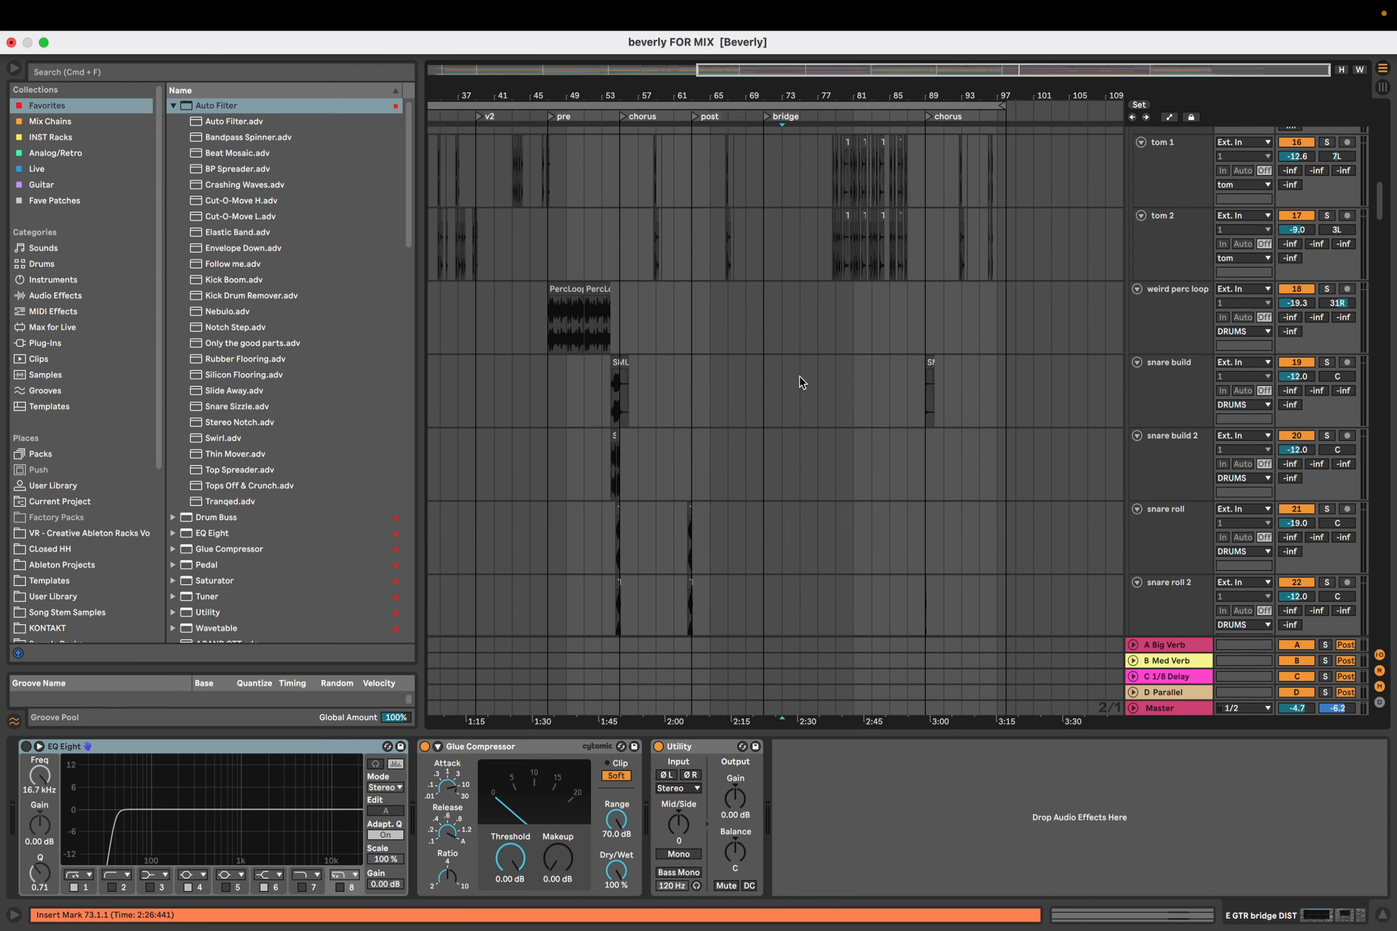
scroll(799, 376, "up", 7)
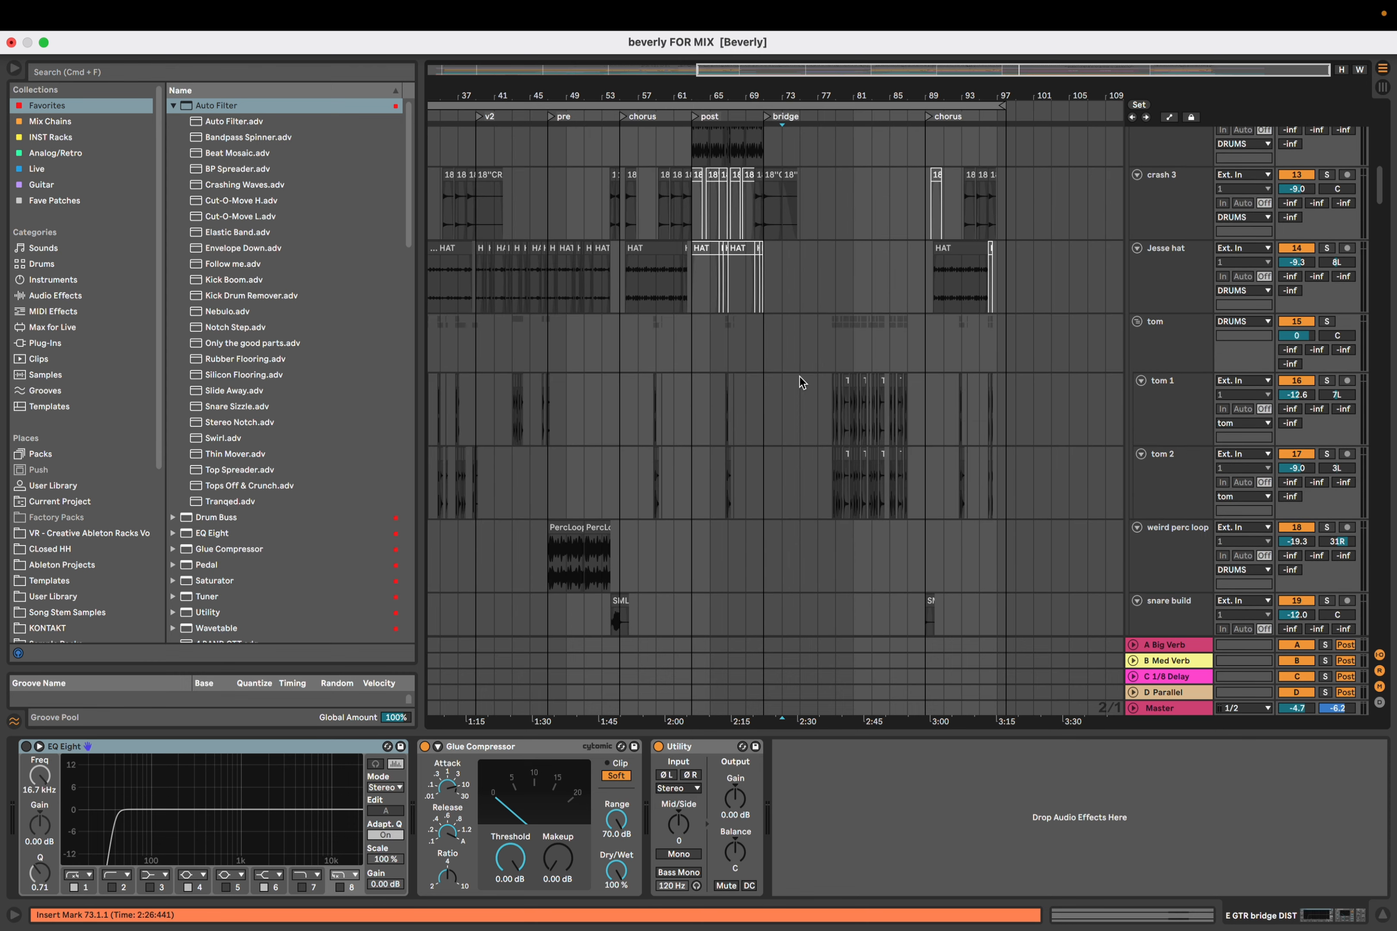
scroll(799, 376, "left", 10)
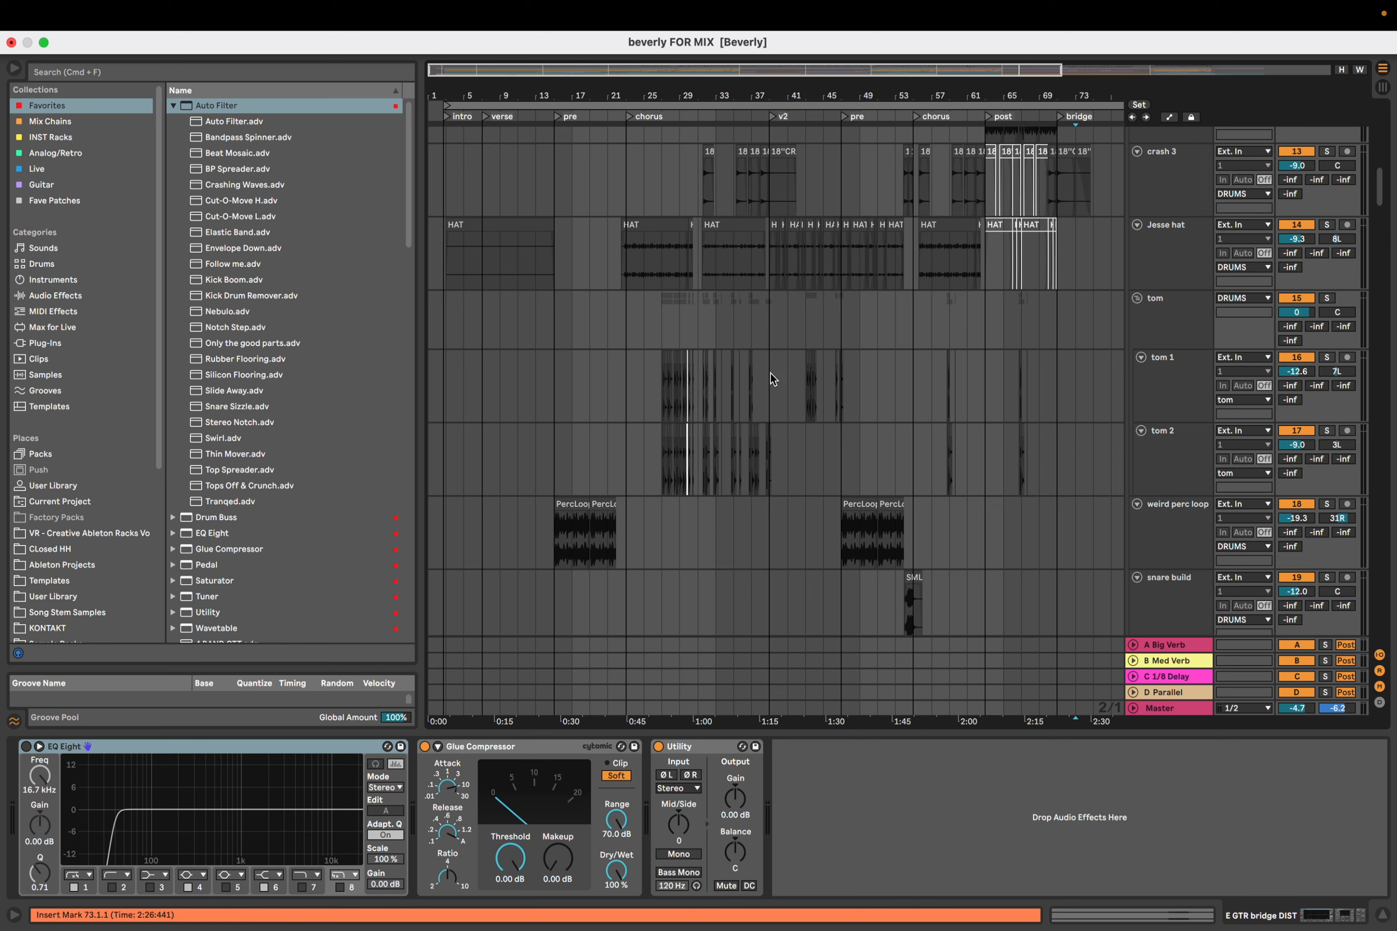